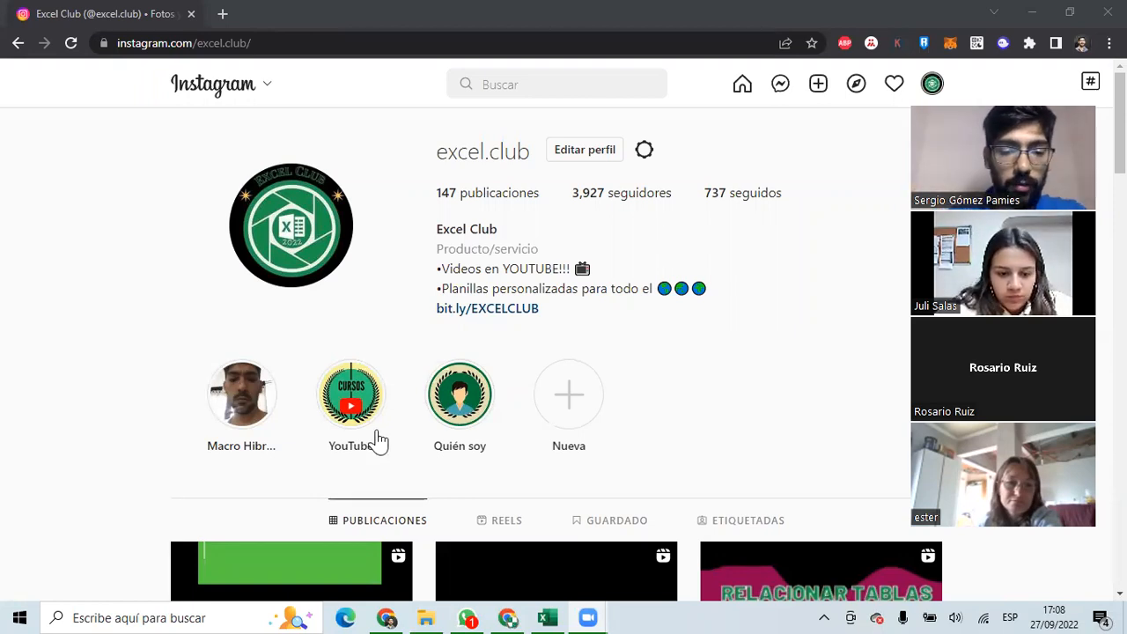
Scroll the excel.club Instagram profile down and back up to look it over.
{"action": "scroll", "coordinate": [485, 291], "scroll_direction": "down", "scroll_amount": 4}
{"action": "scroll", "coordinate": [490, 290], "scroll_direction": "up", "scroll_amount": 4}
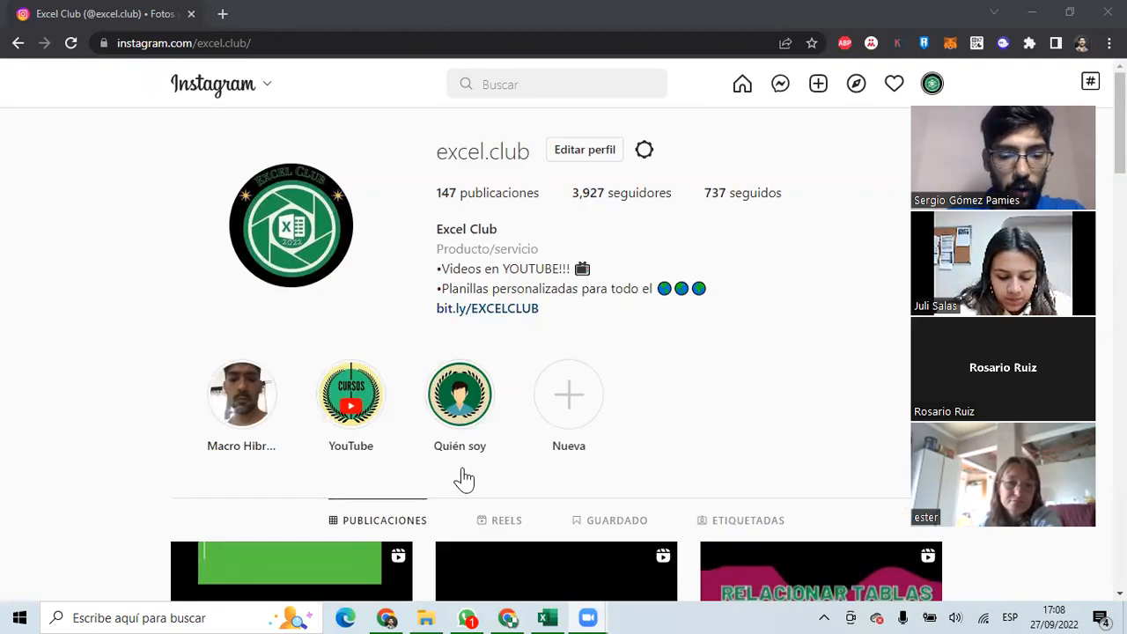
Open the Curso de Excel UNL Drive folder, review Presentacion and Clase 1.xlsx, then view Presentacion.
{"action": "left_click", "coordinate": [507, 616]}
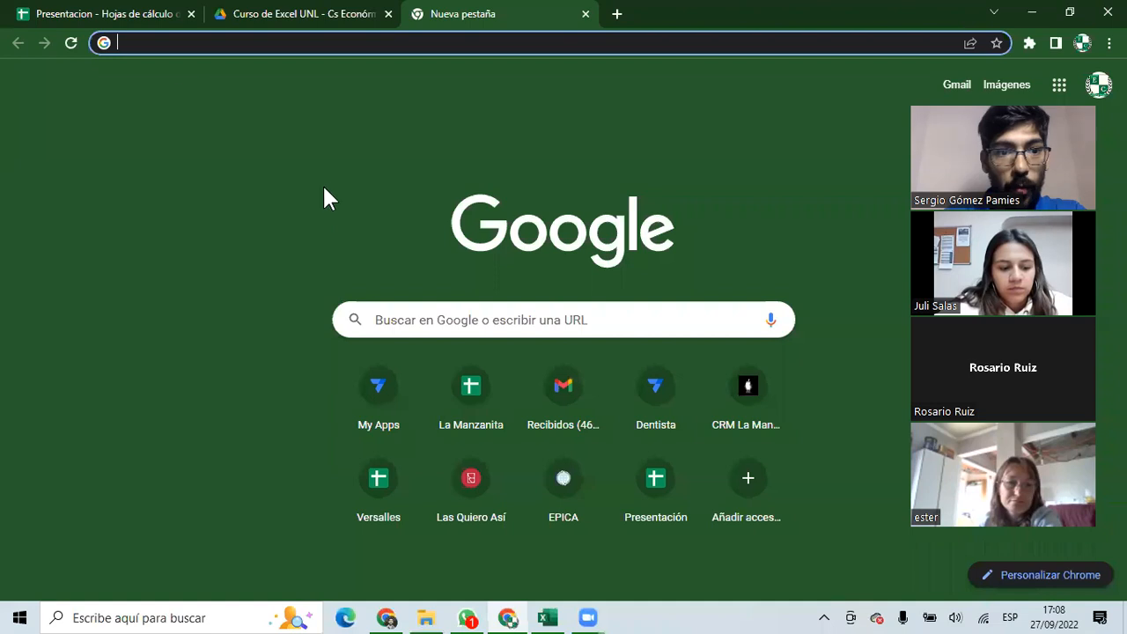
{"action": "left_click", "coordinate": [236, 12]}
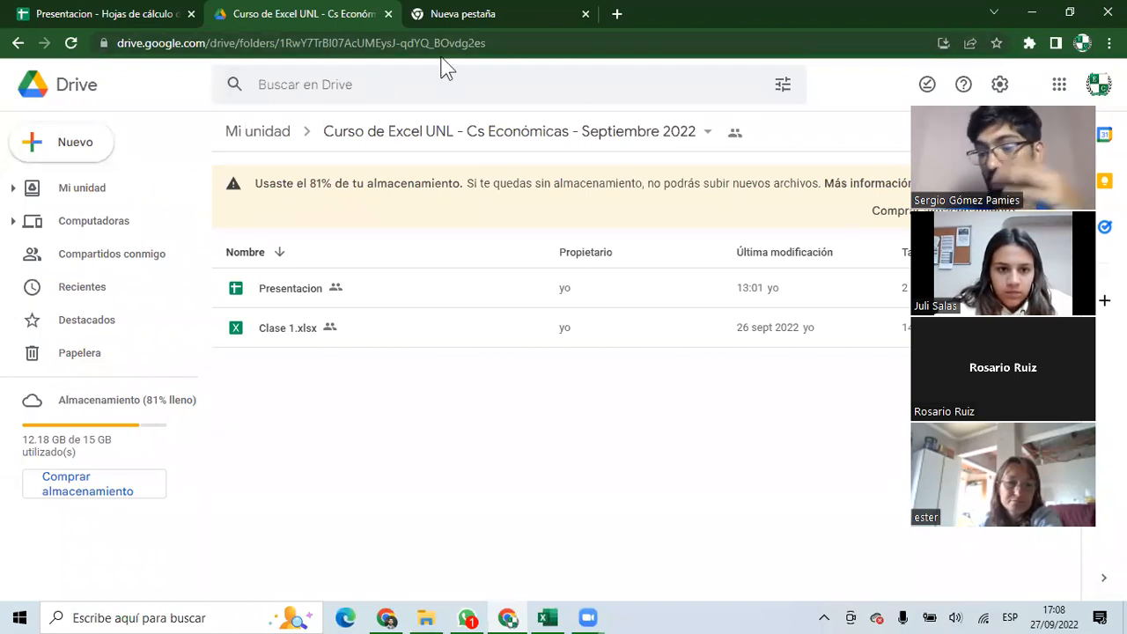
{"action": "left_click", "coordinate": [281, 289]}
{"action": "left_click", "coordinate": [290, 332]}
{"action": "left_click", "coordinate": [299, 378]}
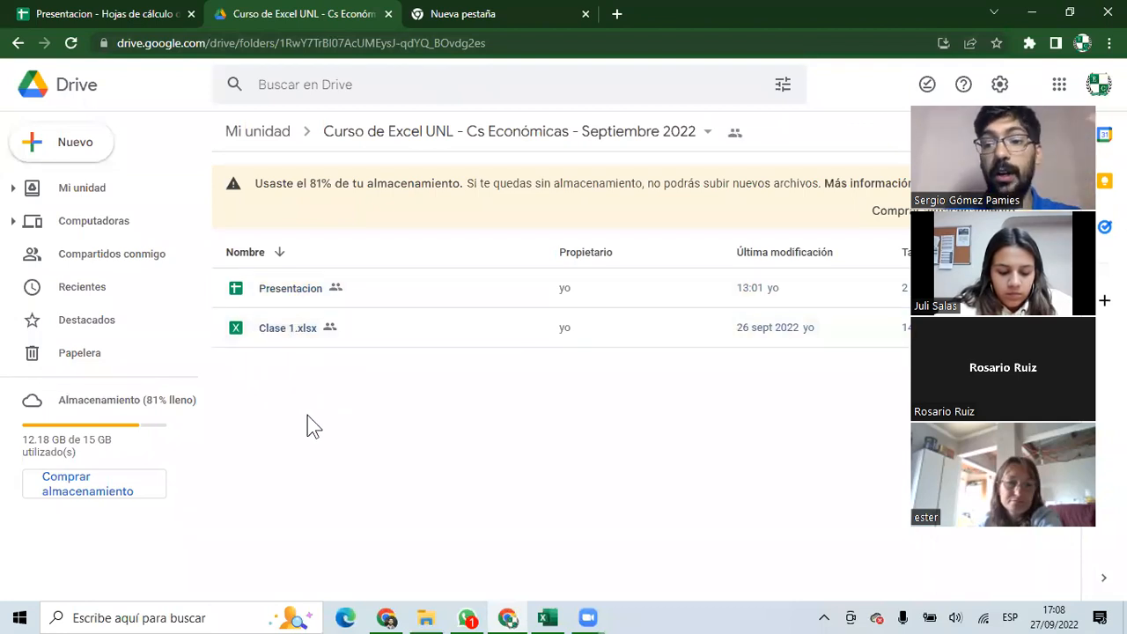
{"action": "left_click", "coordinate": [280, 343]}
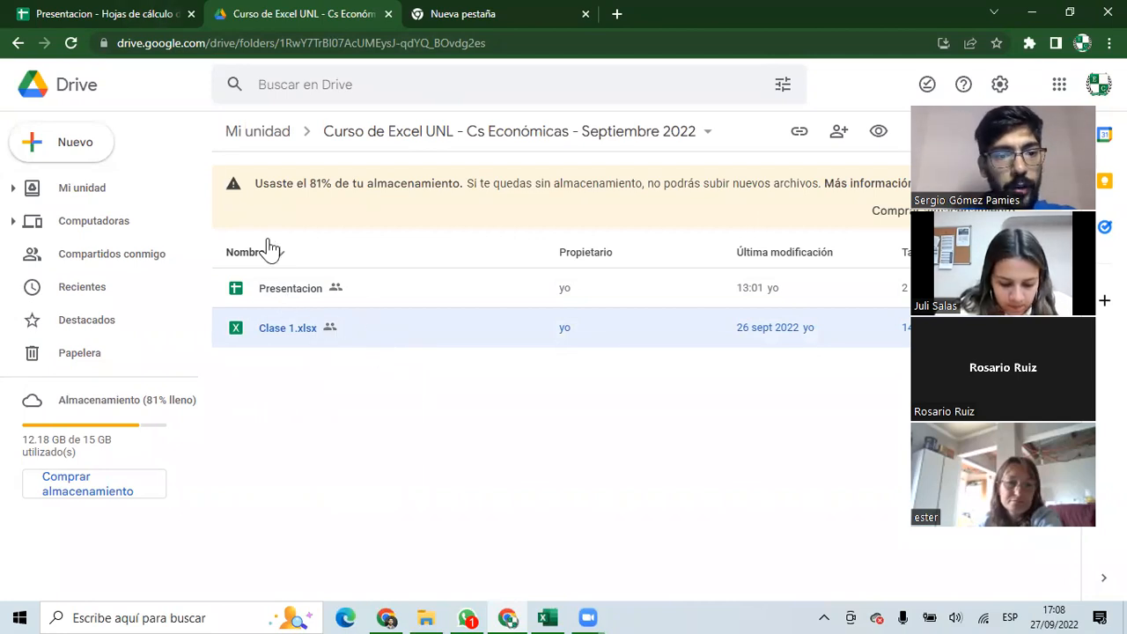
{"action": "left_click", "coordinate": [299, 299]}
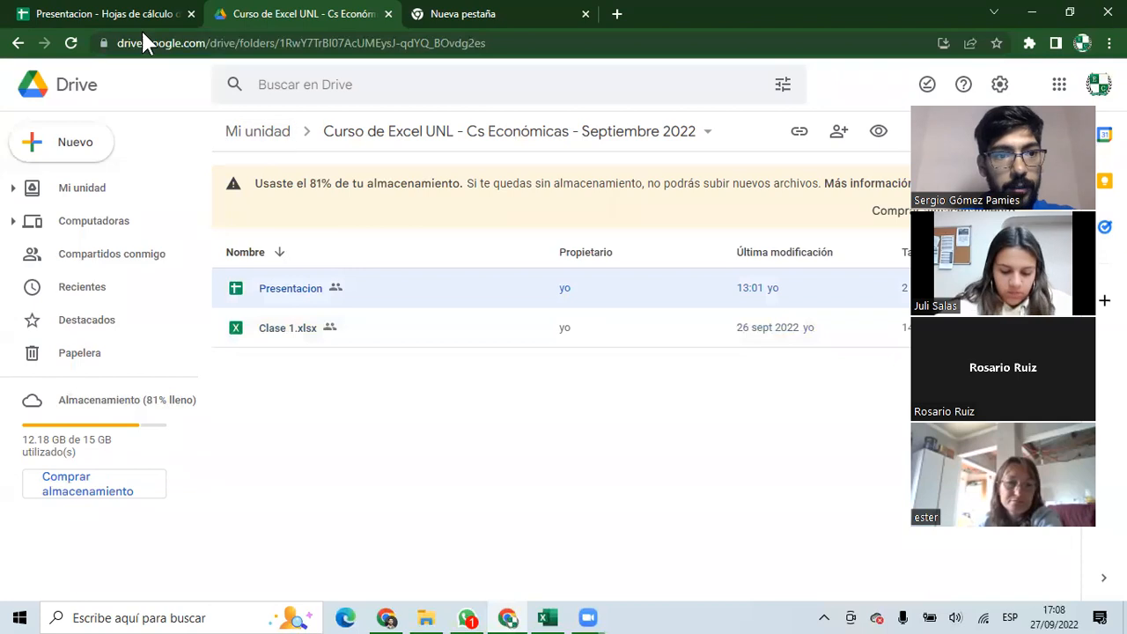
{"action": "left_click", "coordinate": [114, 14]}
Review the class names, dates, start and end times, and topics for Clase 1–3.
{"action": "left_click_drag", "start_coordinate": [79, 279], "coordinate": [77, 360]}
{"action": "left_click_drag", "start_coordinate": [145, 273], "coordinate": [227, 366]}
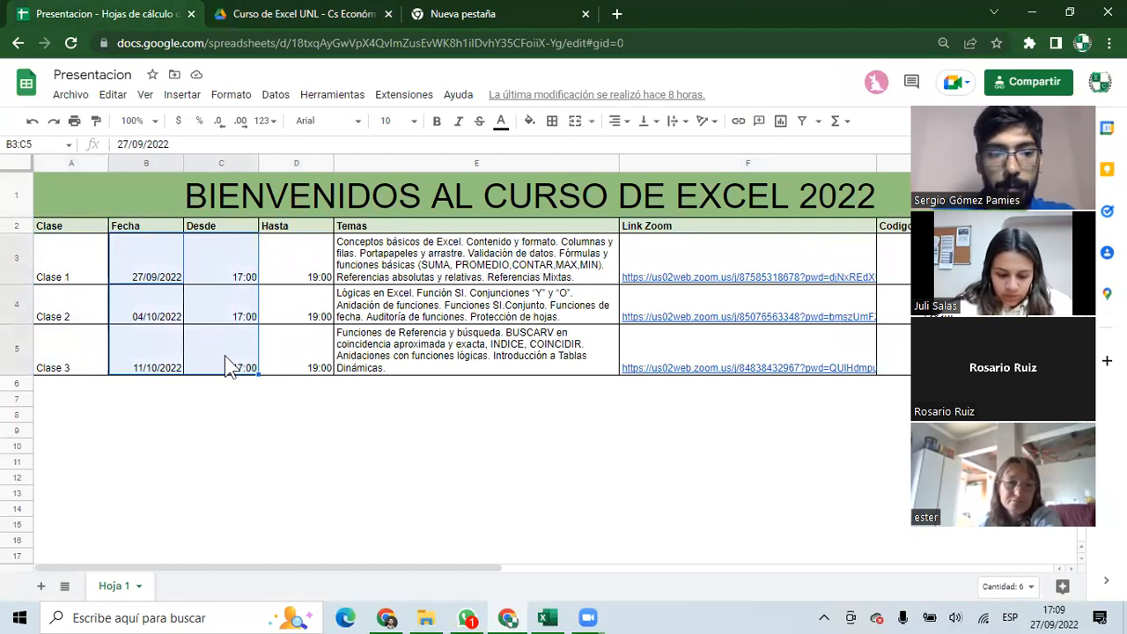
{"action": "left_click_drag", "start_coordinate": [227, 347], "coordinate": [281, 355]}
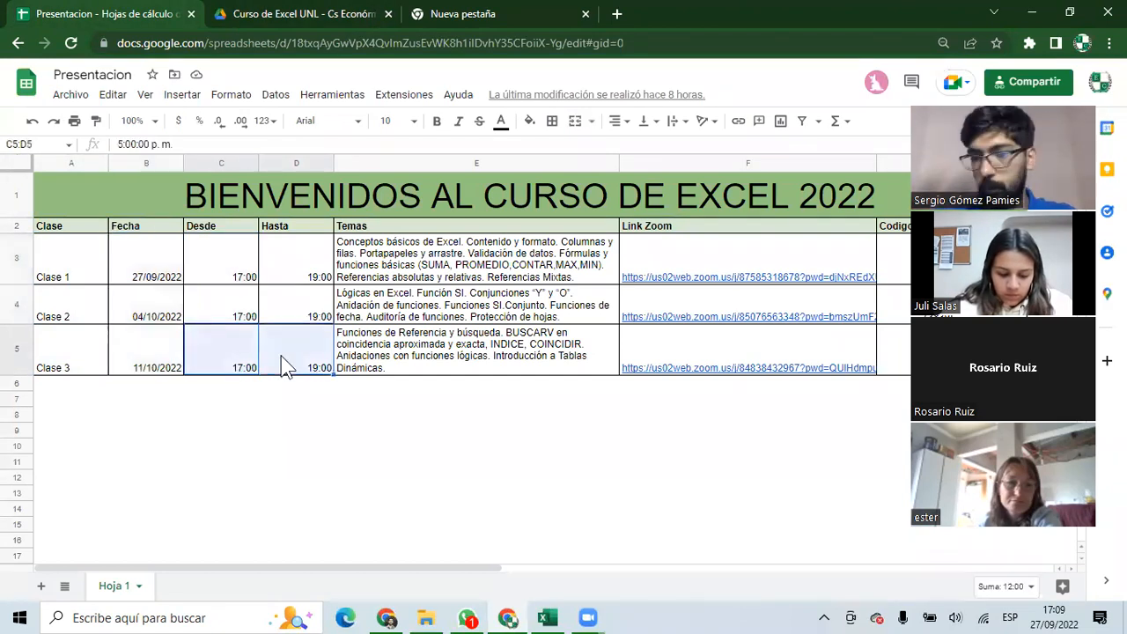
{"action": "left_click", "coordinate": [166, 366]}
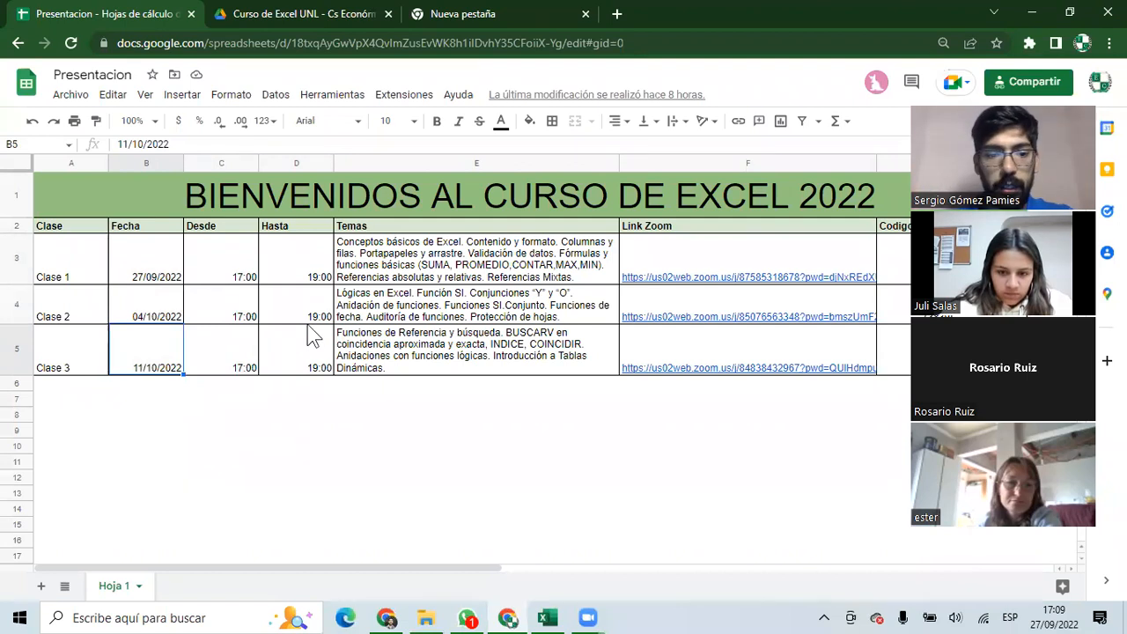
{"action": "left_click_drag", "start_coordinate": [424, 263], "coordinate": [431, 368]}
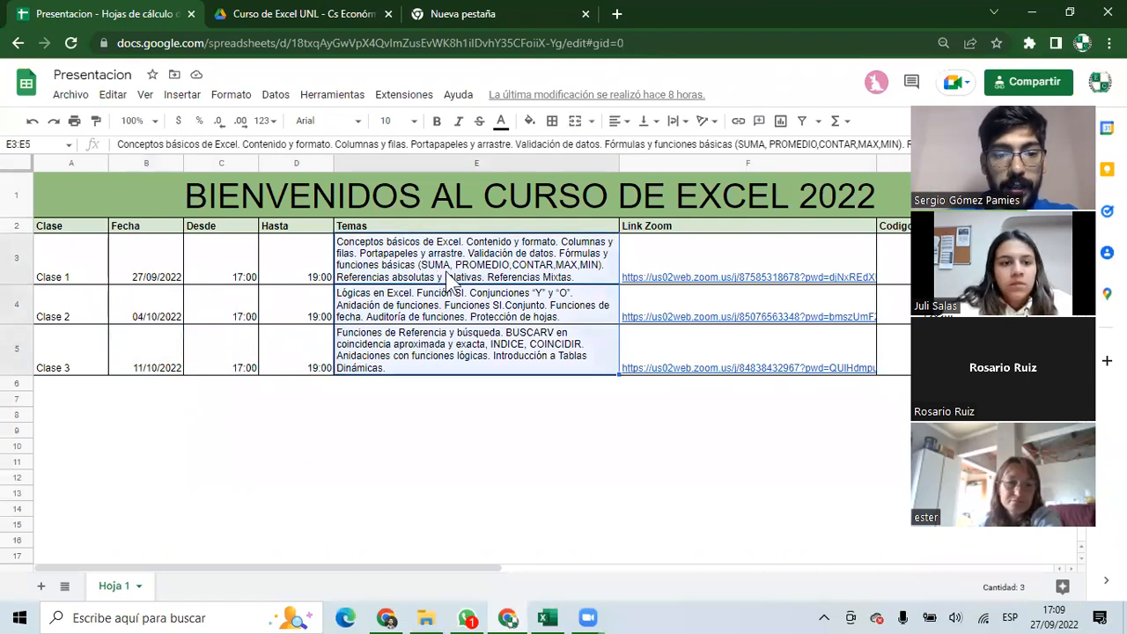
Inspect Clase 1's Zoom link, access code and Grabación cell.
{"action": "left_click_drag", "start_coordinate": [857, 415], "coordinate": [845, 428]}
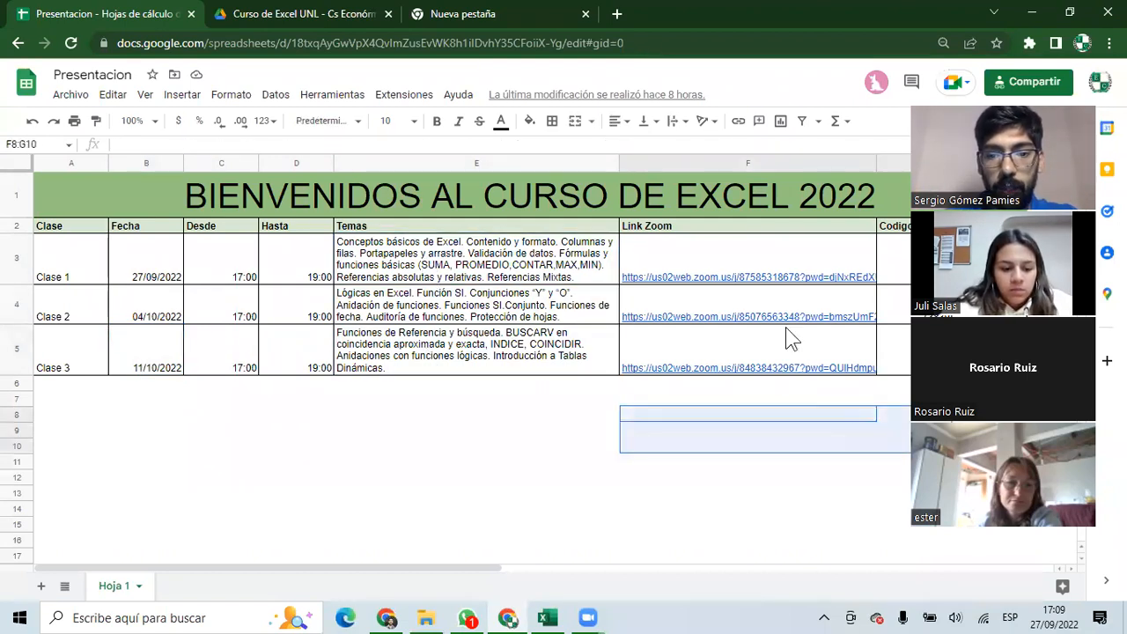
{"action": "left_click", "coordinate": [723, 257]}
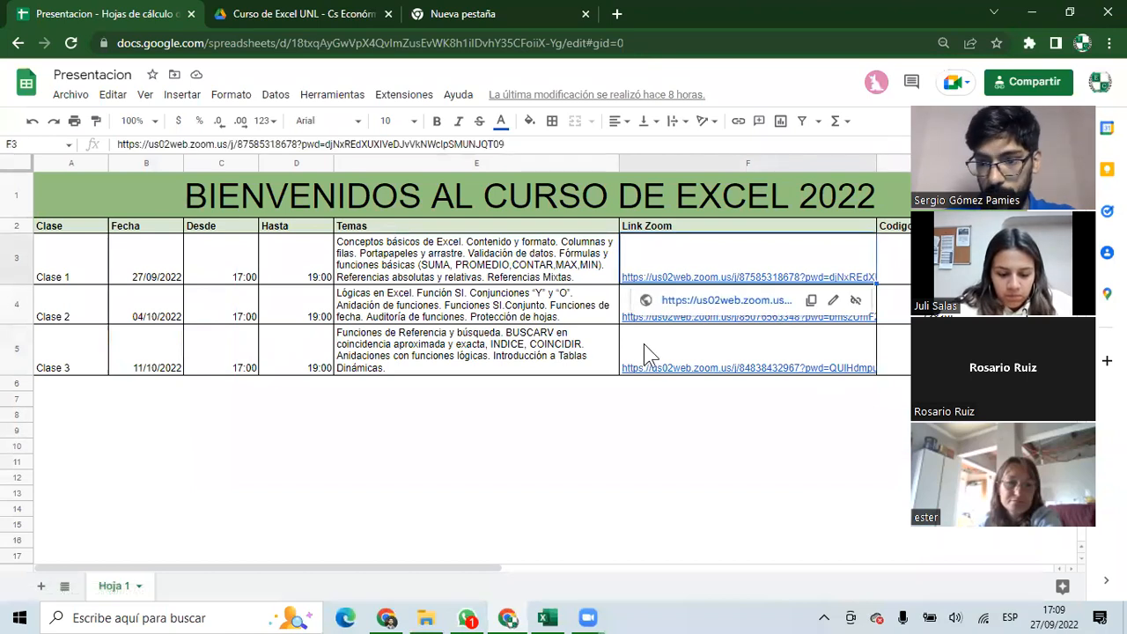
{"action": "left_click", "coordinate": [894, 253]}
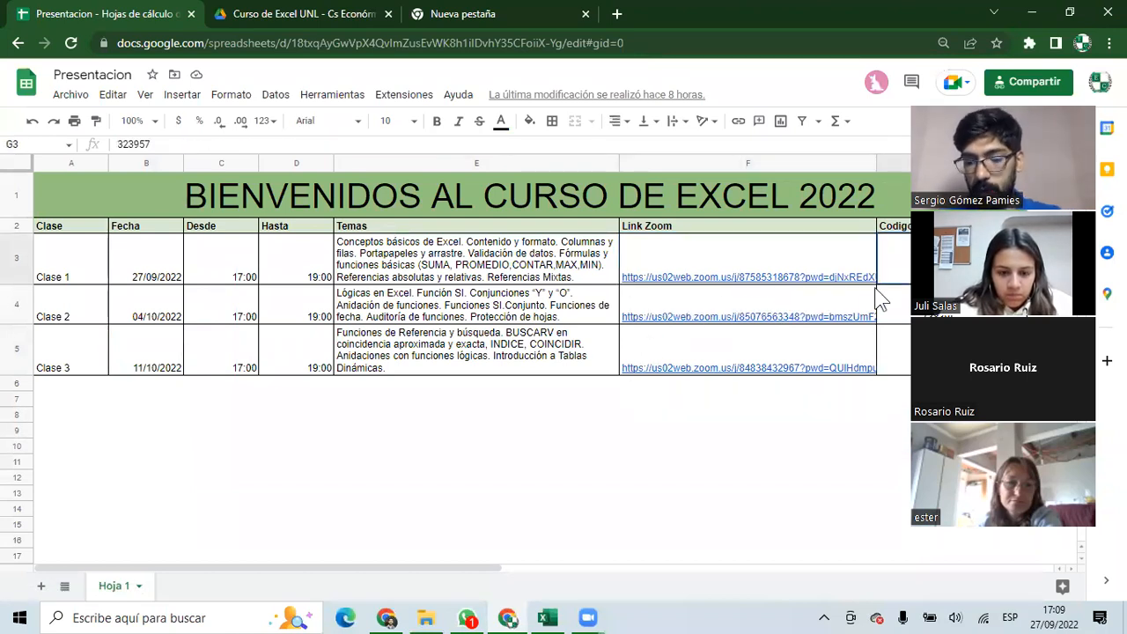
{"action": "scroll", "coordinate": [875, 296], "scroll_direction": "right", "scroll_amount": 3}
{"action": "left_click", "coordinate": [859, 277]}
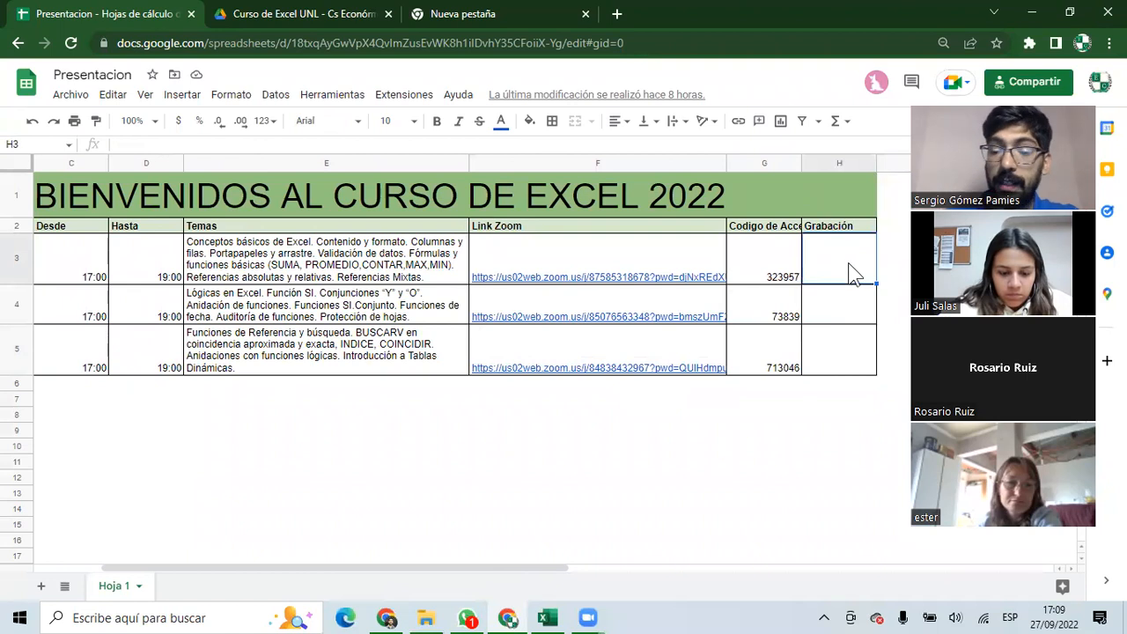
{"action": "left_click", "coordinate": [586, 283]}
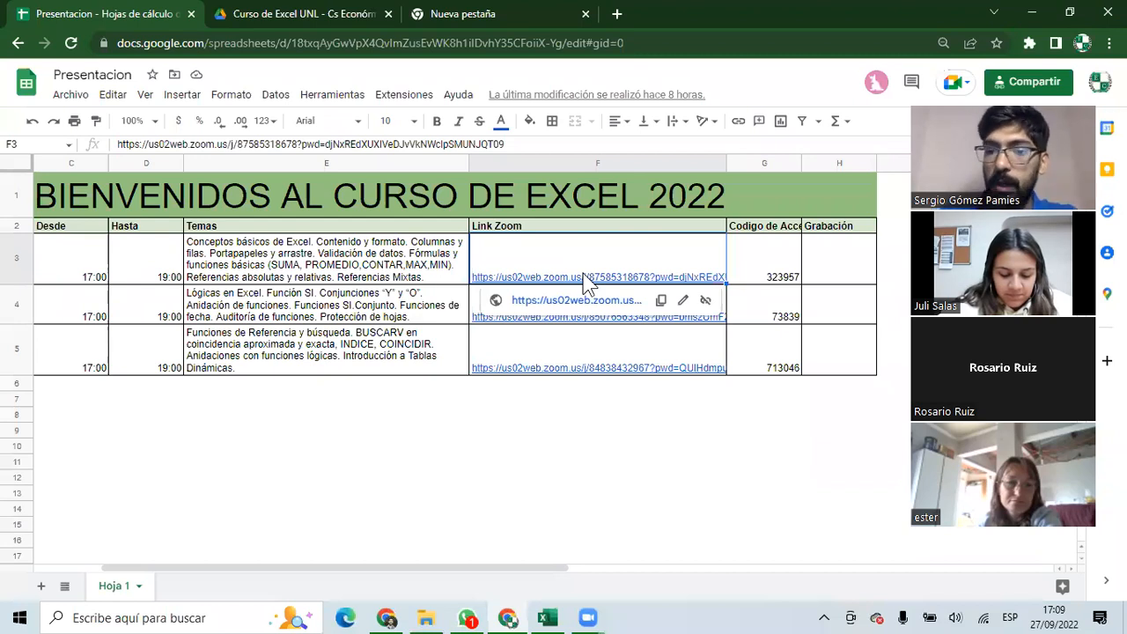
{"action": "left_click", "coordinate": [833, 273]}
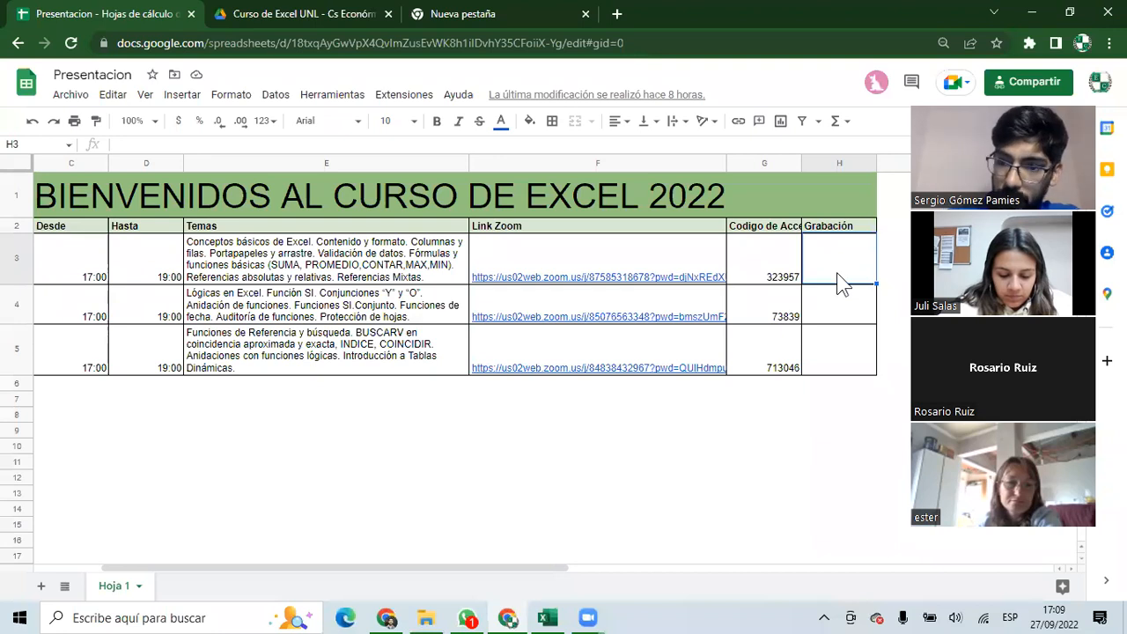
Select the empty row 10 and cell D8, then switch to the Clase 1 workbook in Excel.
{"action": "left_click_drag", "start_coordinate": [550, 416], "coordinate": [13, 414]}
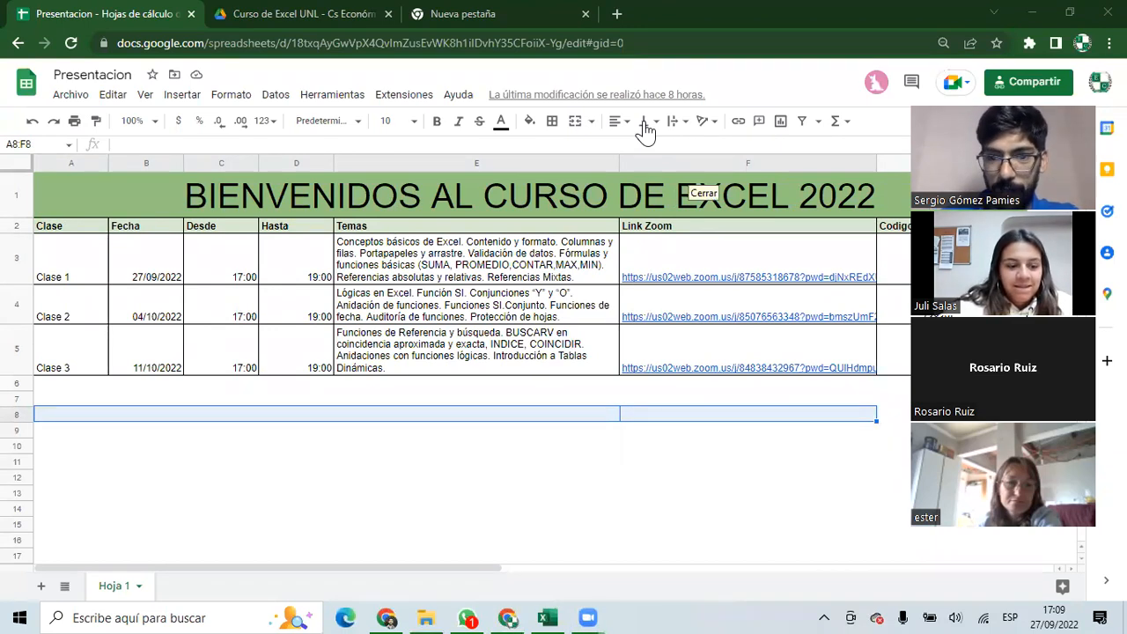
{"action": "left_click_drag", "start_coordinate": [624, 447], "coordinate": [3, 451]}
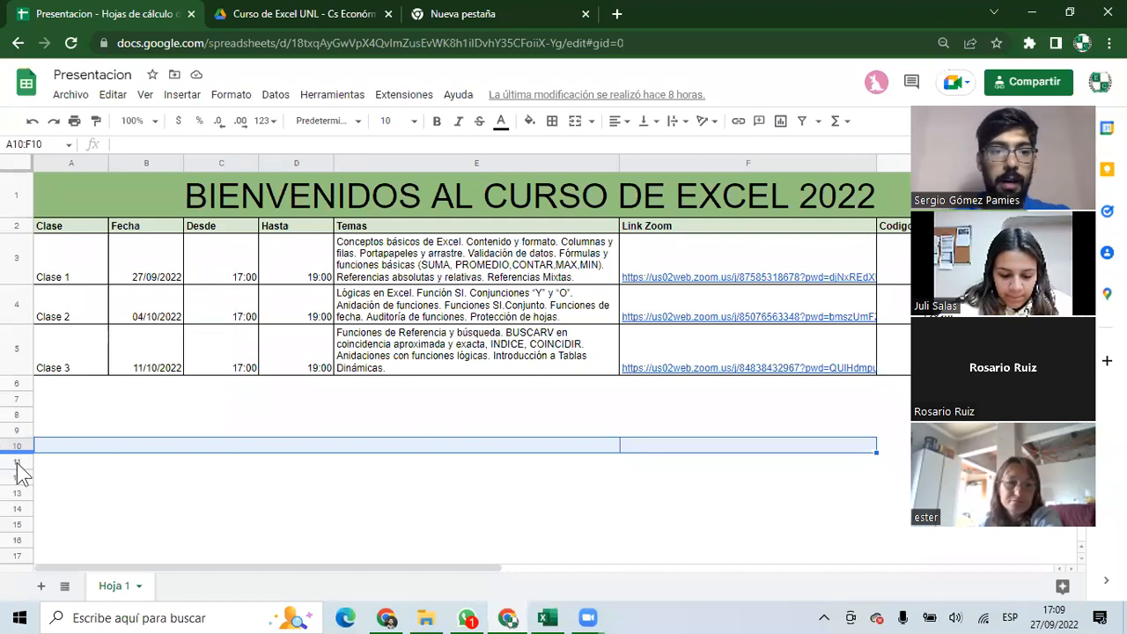
{"action": "left_click", "coordinate": [302, 415]}
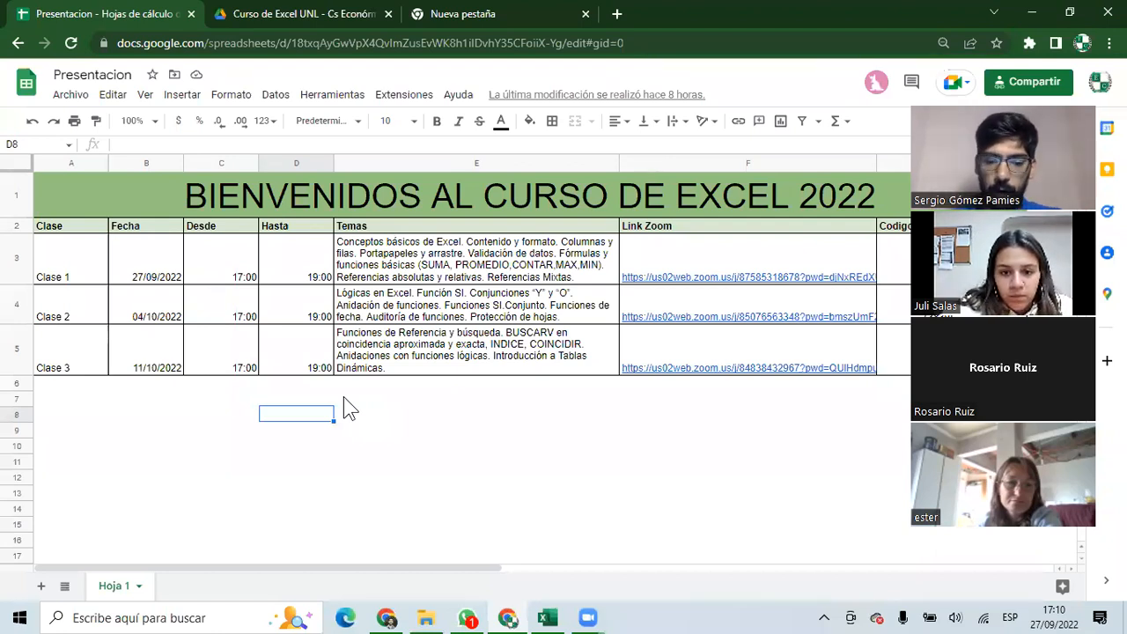
{"action": "left_click", "coordinate": [547, 617]}
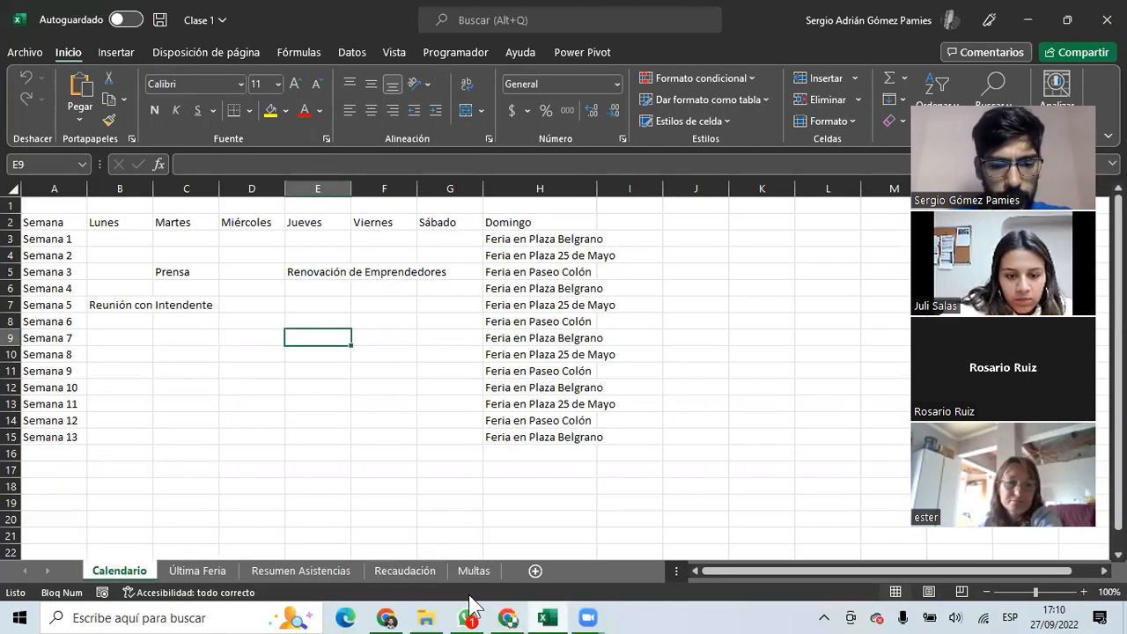
{"action": "left_click", "coordinate": [508, 617]}
{"action": "left_click", "coordinate": [368, 260]}
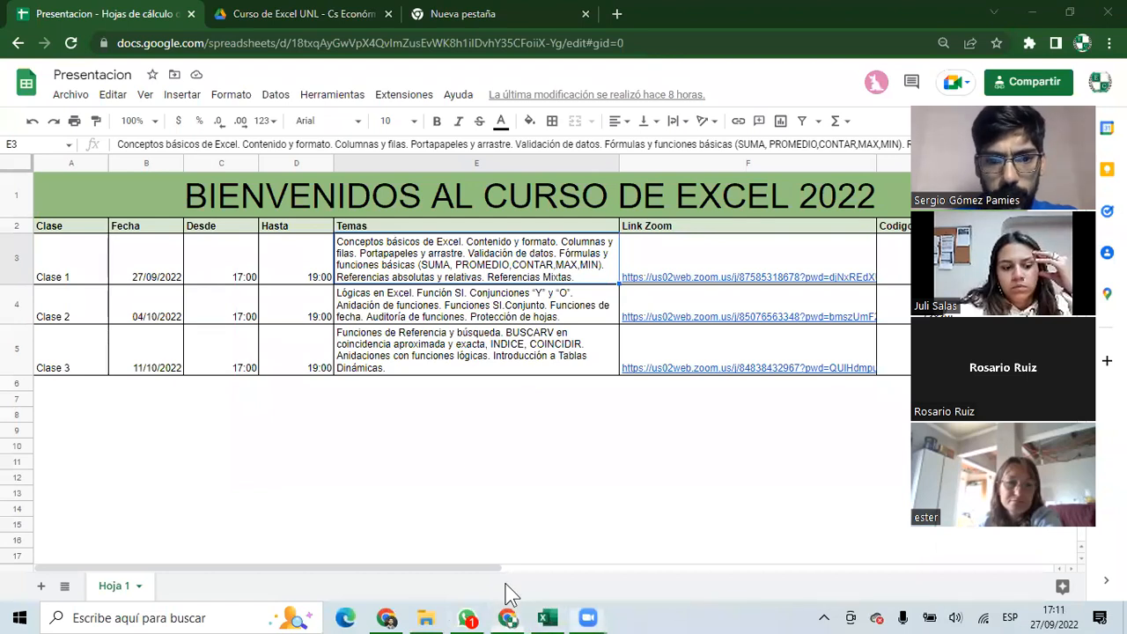
Return to Excel, select D11 on Calendario, and open the Archivo start page.
{"action": "left_click", "coordinate": [547, 617]}
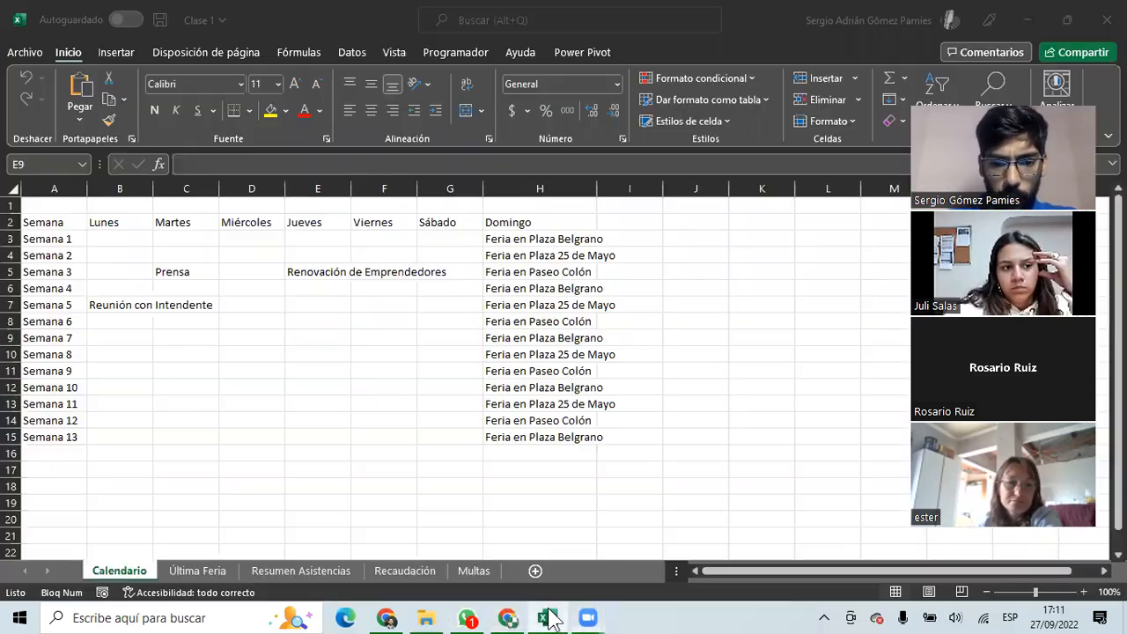
{"action": "left_click", "coordinate": [280, 375]}
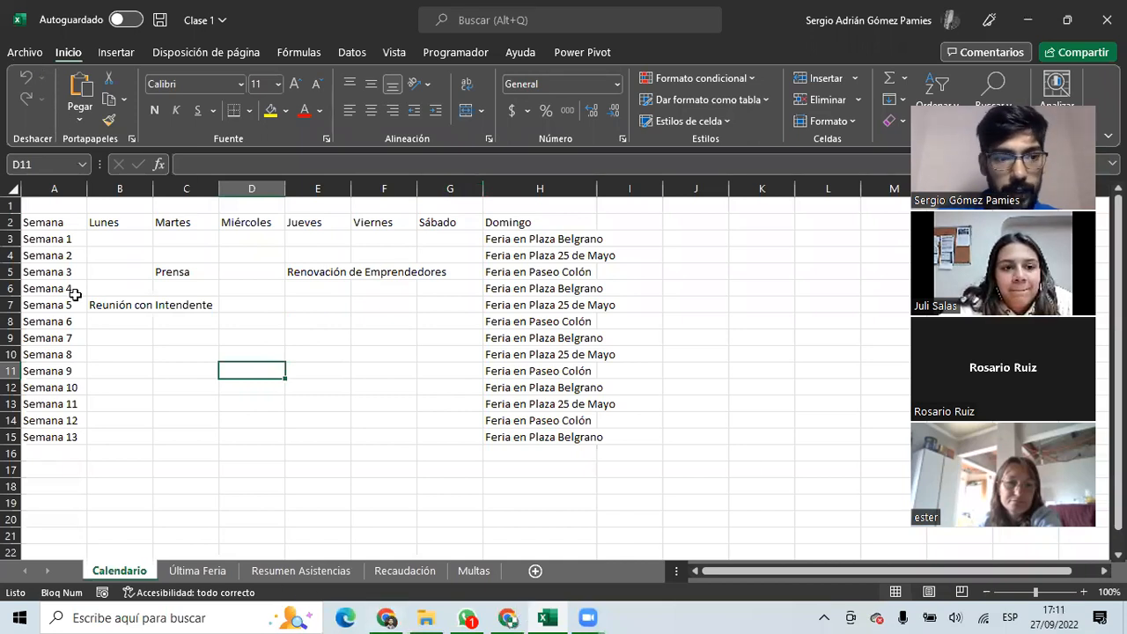
{"action": "left_click", "coordinate": [28, 50]}
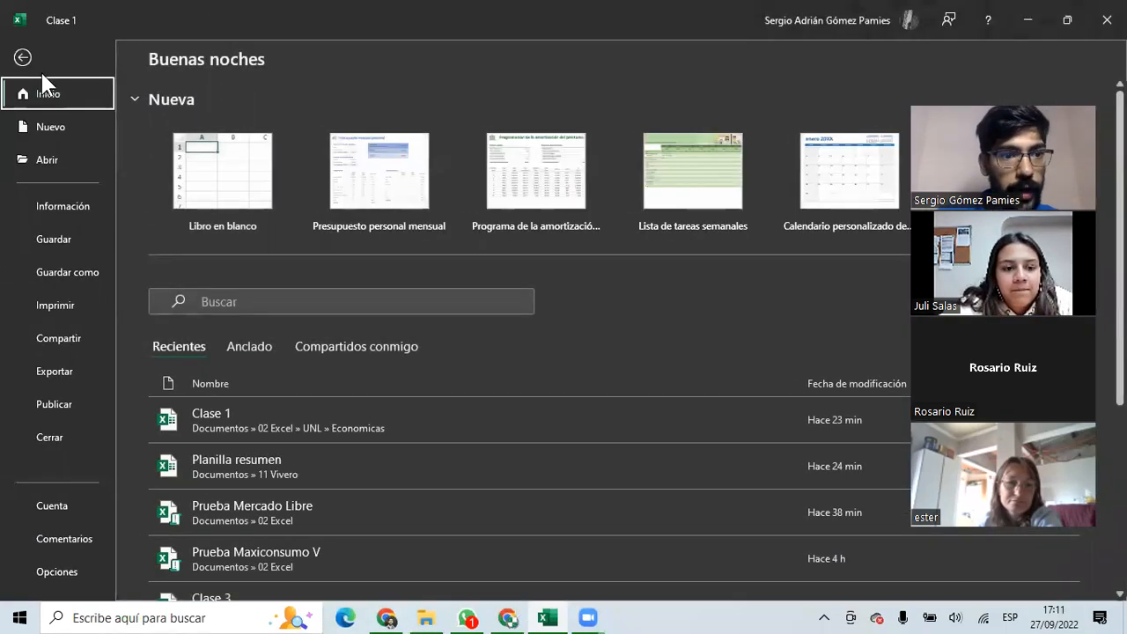
{"action": "left_click", "coordinate": [225, 172]}
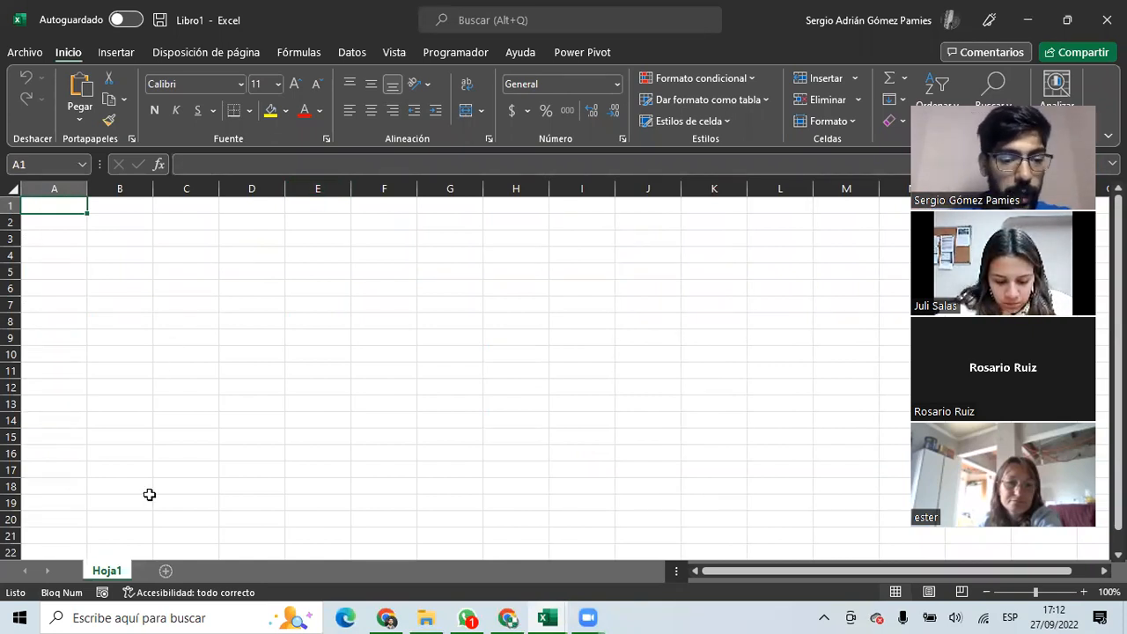
{"action": "key", "text": "shift+F11"}
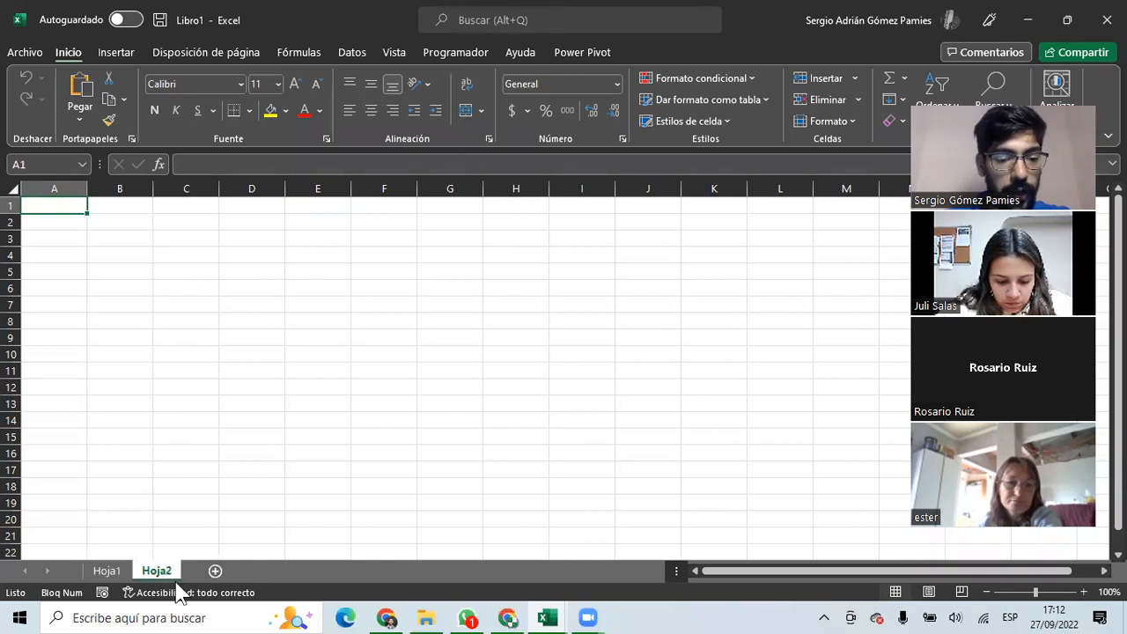
{"action": "key", "text": "shift+F11"}
{"action": "key", "text": "shift+F11"}
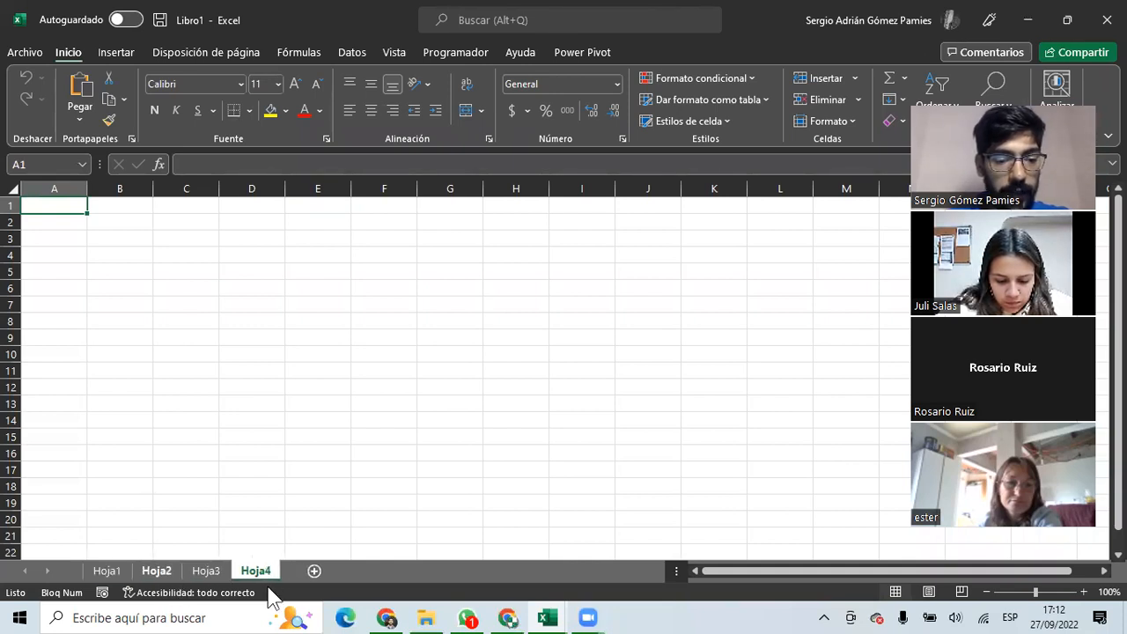
{"action": "key", "text": "ctrl+Page_Up"}
{"action": "key", "text": "ctrl+Page_Up"}
{"action": "key", "text": "ctrl+Page_Up"}
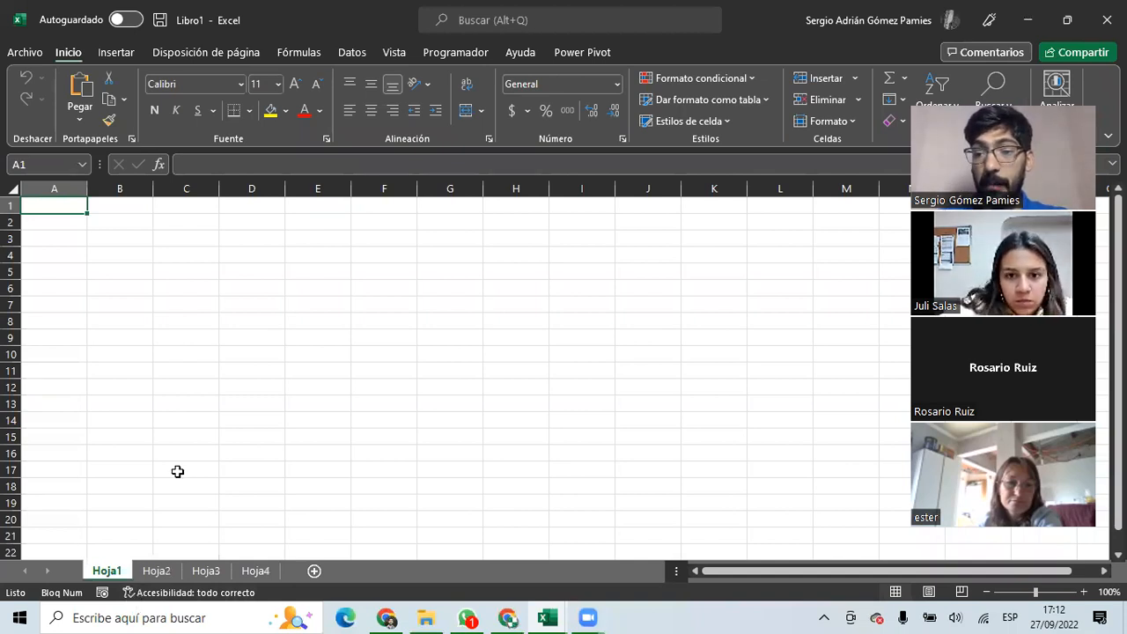
{"action": "left_click_drag", "start_coordinate": [61, 206], "coordinate": [666, 485]}
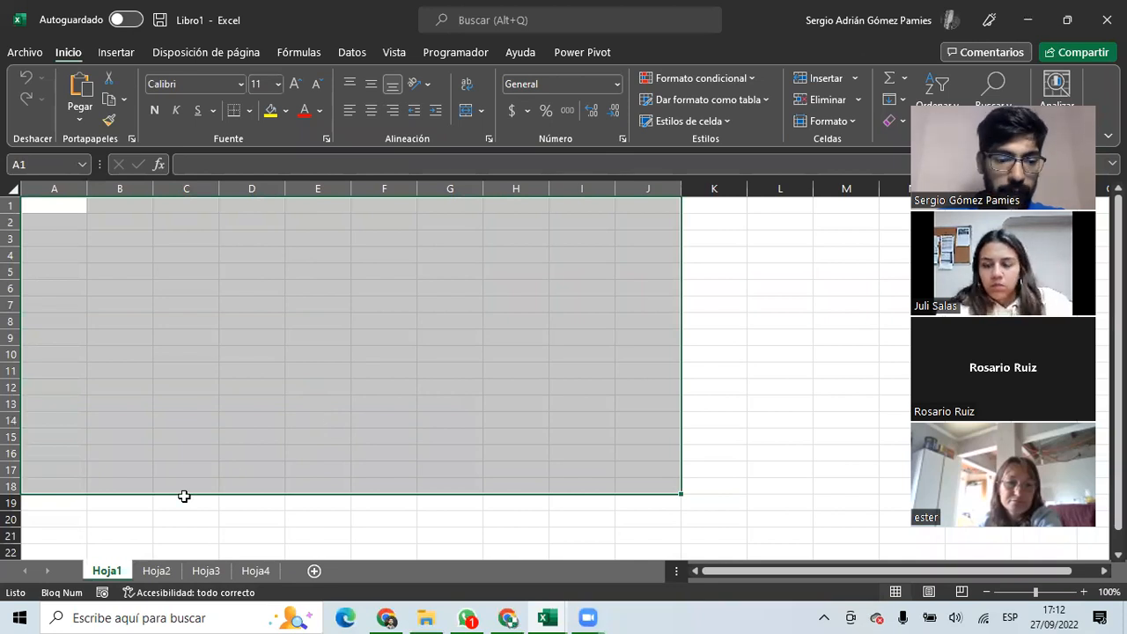
{"action": "left_click", "coordinate": [151, 570]}
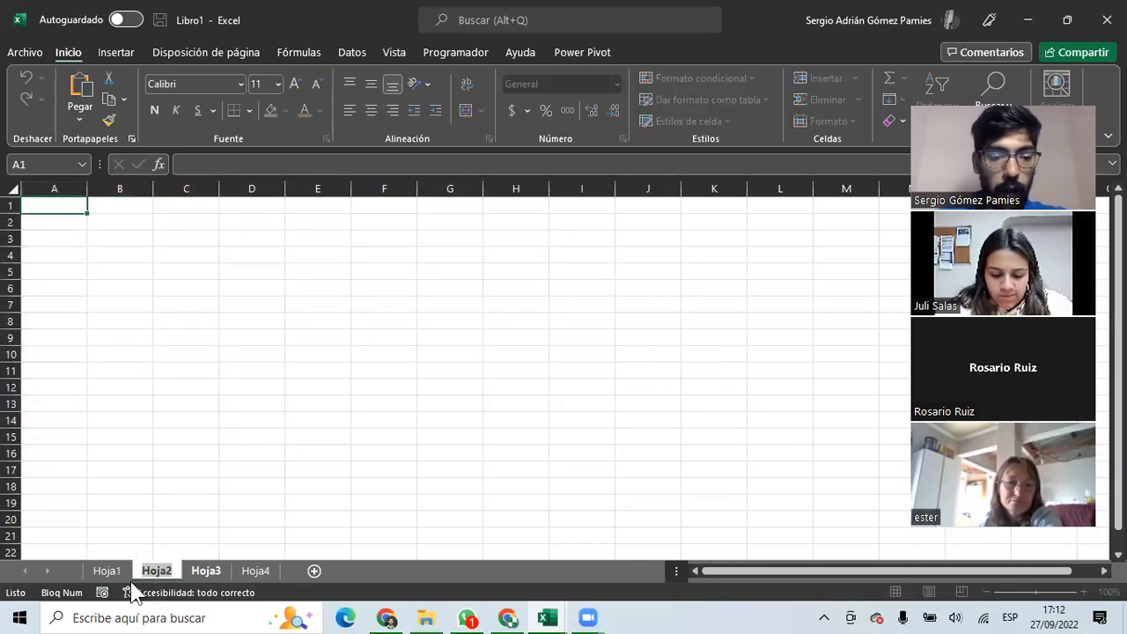
{"action": "key", "text": "ctrl+Page_Down"}
{"action": "key", "text": "ctrl+Page_Down"}
{"action": "left_click", "coordinate": [268, 498]}
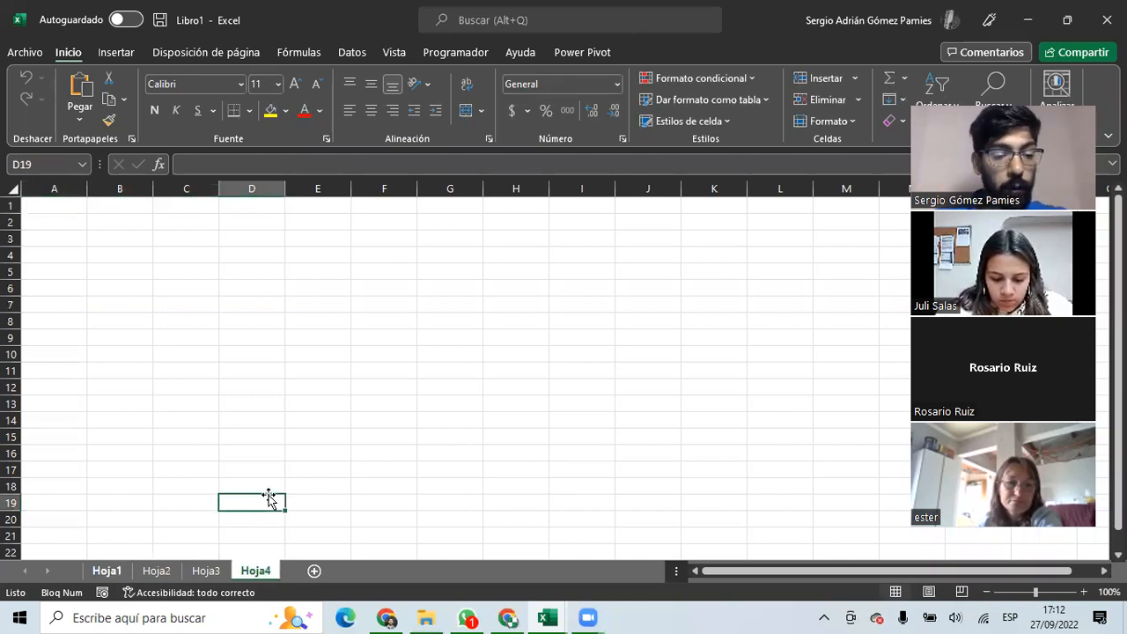
{"action": "key", "text": "ctrl+Page_Up"}
{"action": "key", "text": "ctrl+Page_Up"}
{"action": "key", "text": "ctrl+Page_Up"}
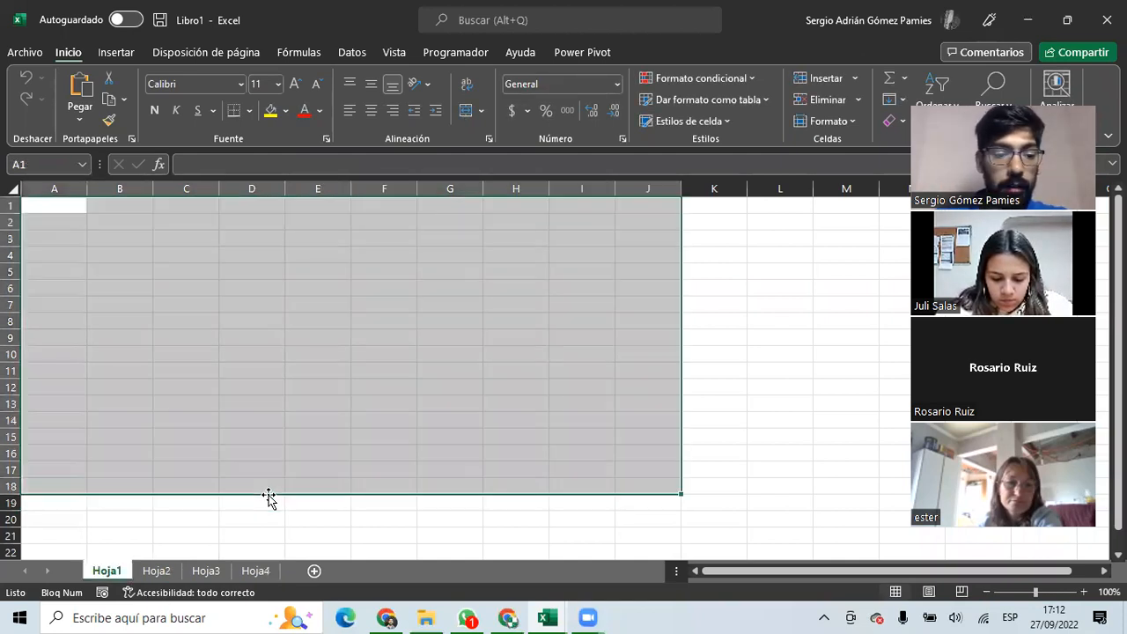
{"action": "key", "text": "ctrl+Page_Down"}
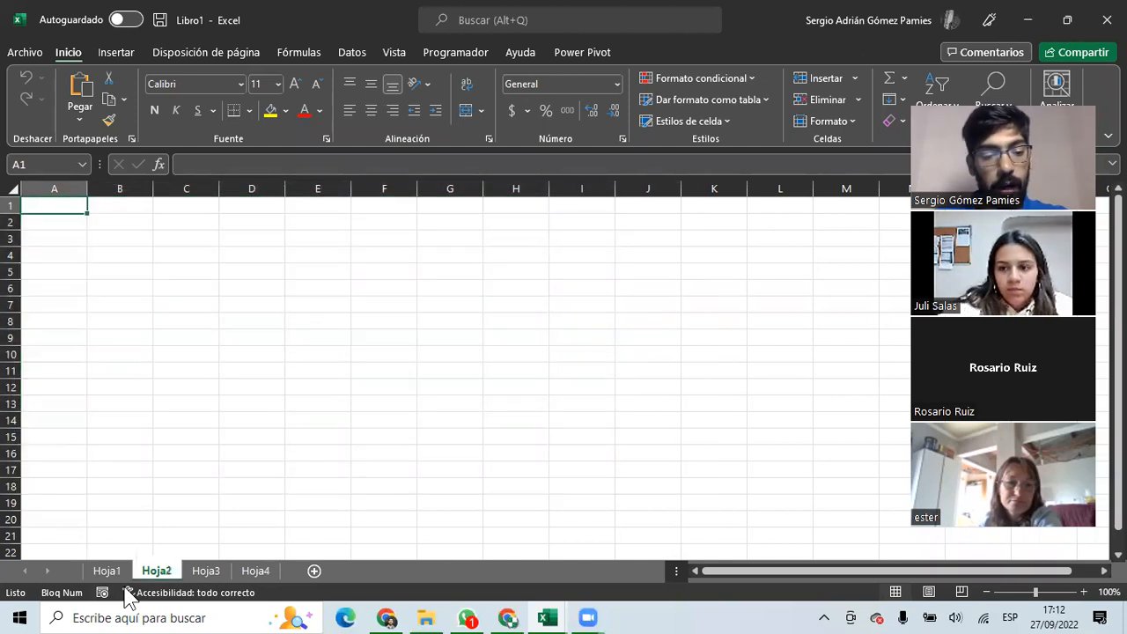
{"action": "key", "text": "ctrl+Page_Down"}
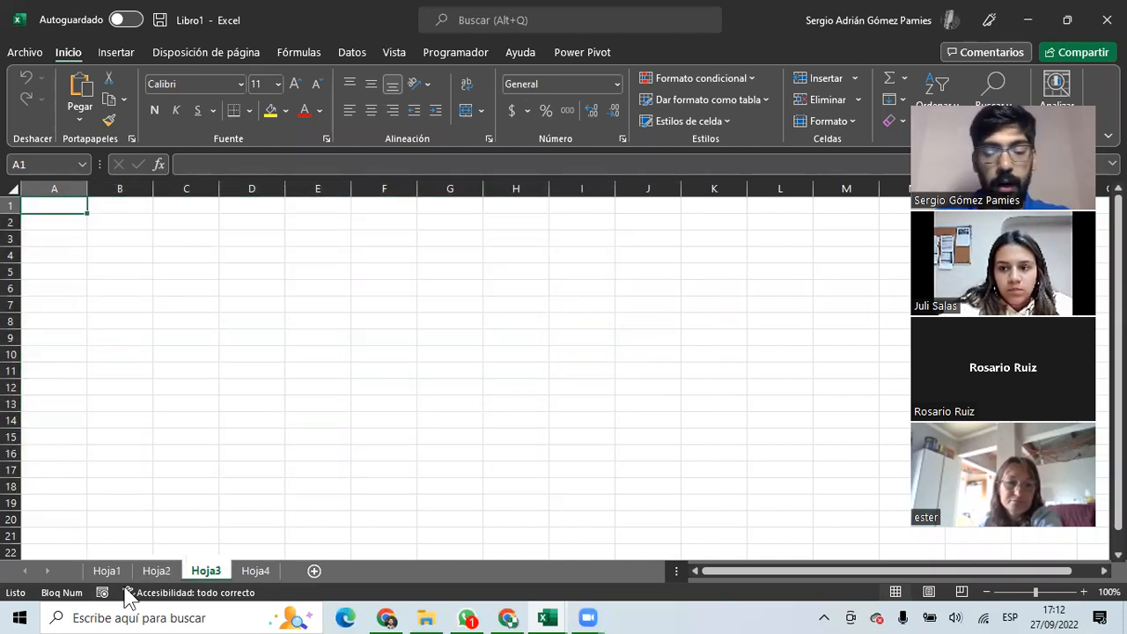
{"action": "key", "text": "ctrl+Page_Down"}
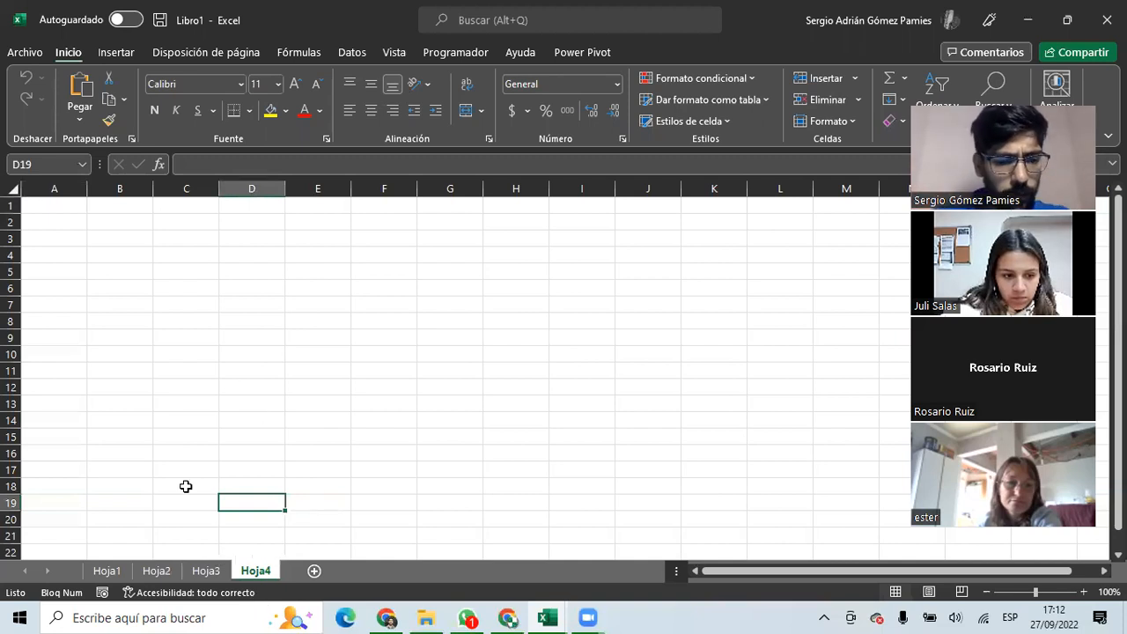
{"action": "left_click_drag", "start_coordinate": [52, 214], "coordinate": [77, 266]}
{"action": "left_click", "coordinate": [69, 231]}
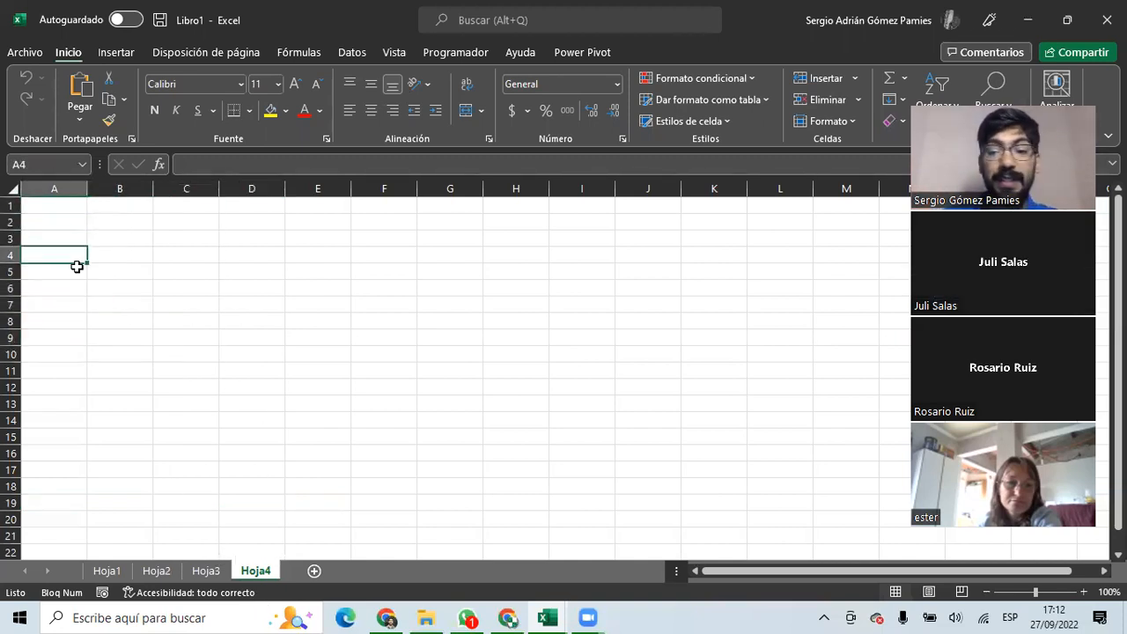
{"action": "left_click", "coordinate": [145, 244]}
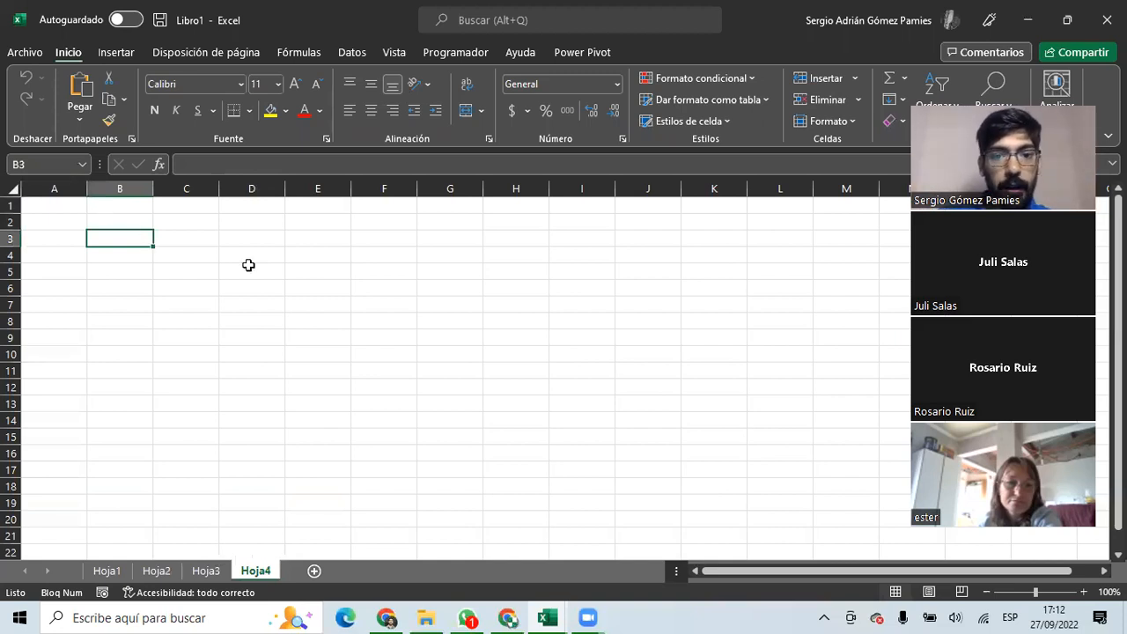
{"action": "left_click_drag", "start_coordinate": [53, 205], "coordinate": [318, 288]}
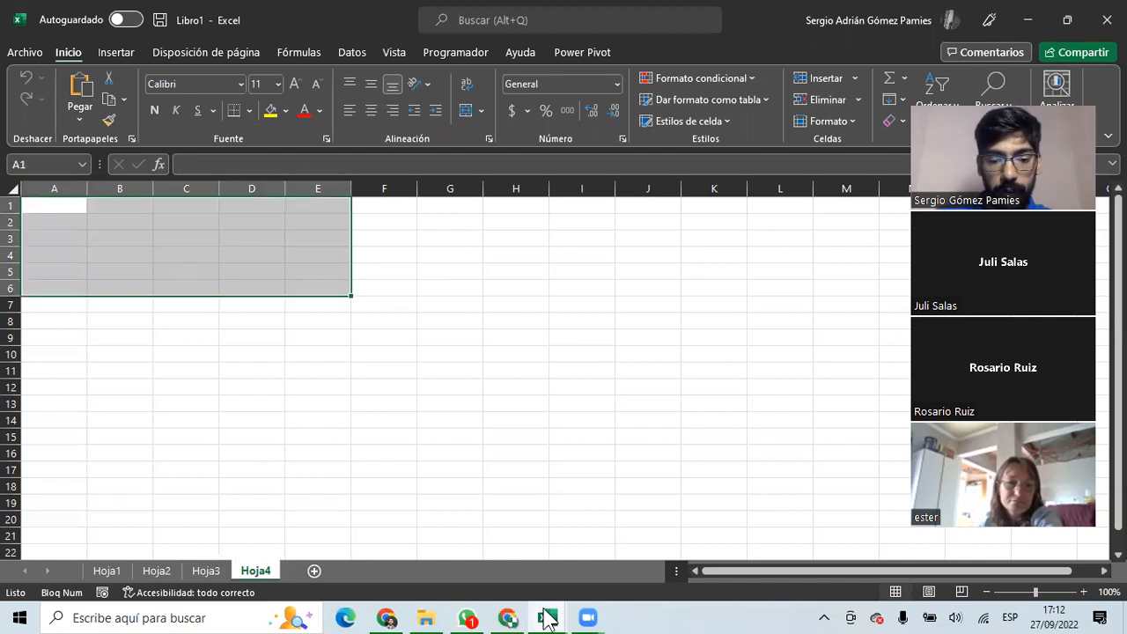
{"action": "mouse_move", "coordinate": [548, 617]}
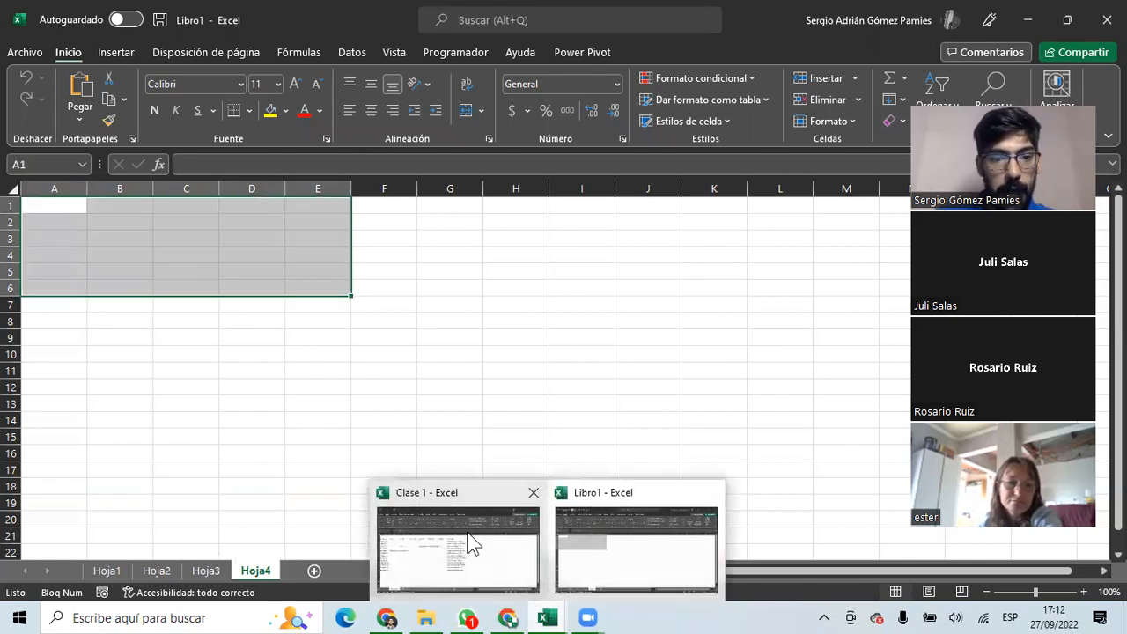
Switch to Clase 1 and select the Calendario table A2:H15.
{"action": "left_click", "coordinate": [470, 540]}
{"action": "left_click", "coordinate": [251, 453]}
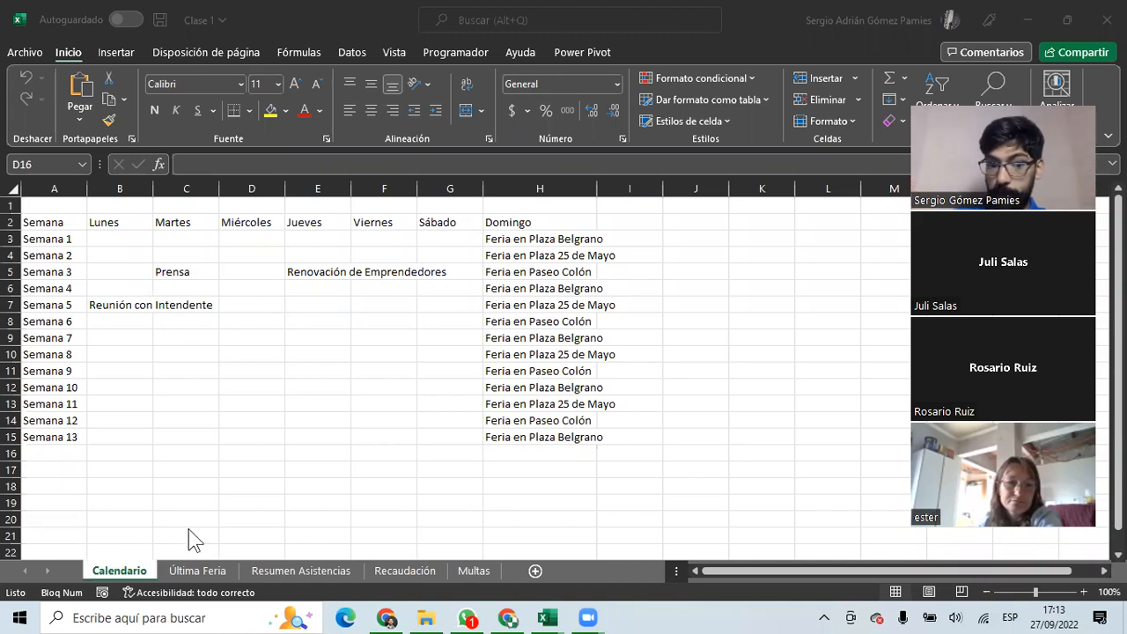
{"action": "left_click", "coordinate": [54, 219]}
{"action": "left_click_drag", "start_coordinate": [54, 220], "coordinate": [453, 359]}
{"action": "left_click_drag", "start_coordinate": [528, 435], "coordinate": [528, 435]}
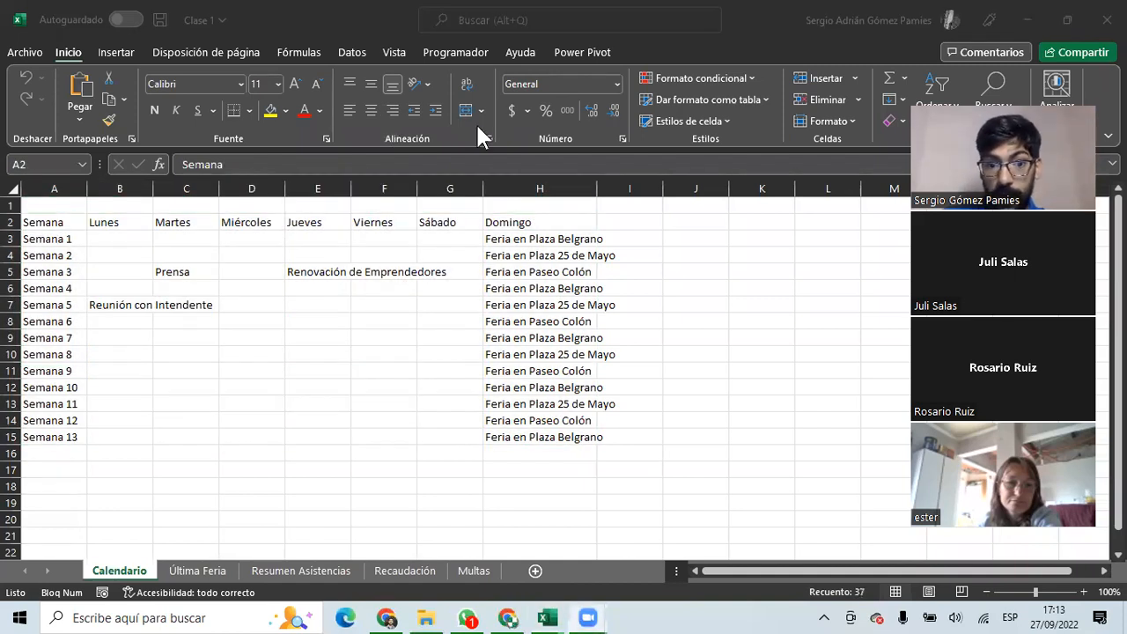
Select A2:C6 and cells E8–E9, then move to the Última Feria sheet.
{"action": "left_click", "coordinate": [248, 339]}
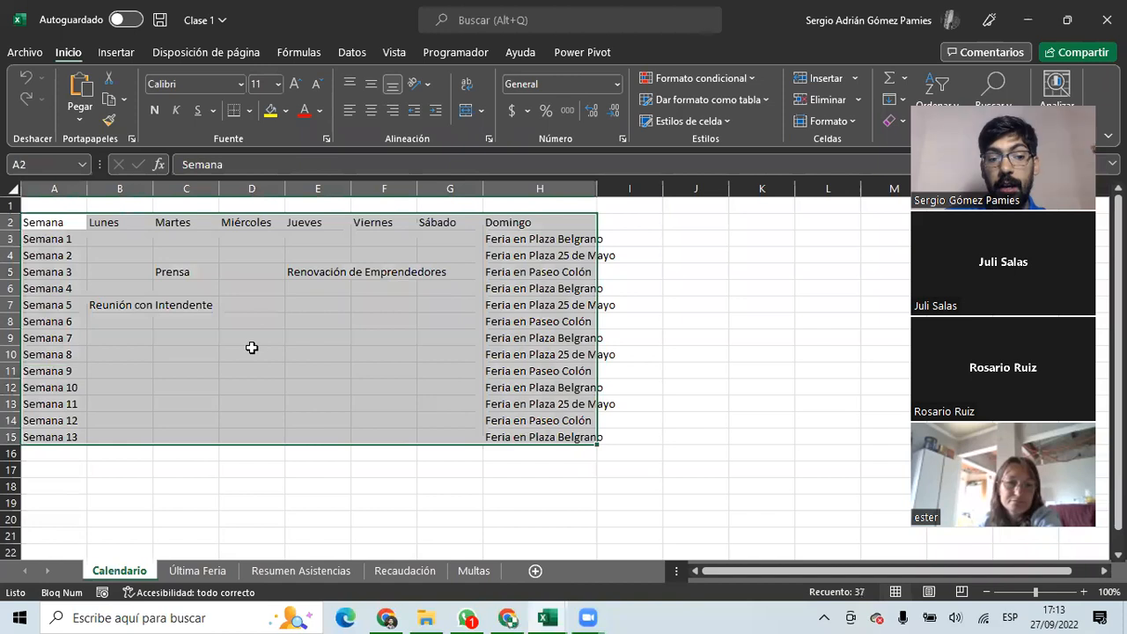
{"action": "left_click_drag", "start_coordinate": [42, 219], "coordinate": [549, 432]}
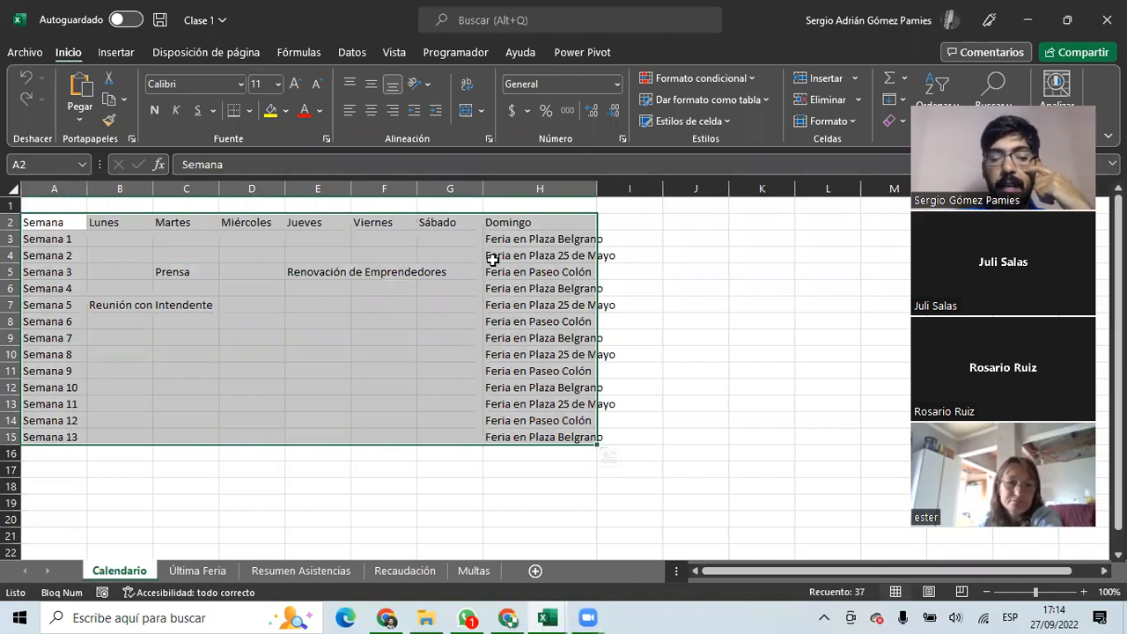
{"action": "left_click", "coordinate": [305, 322]}
{"action": "left_click", "coordinate": [325, 335]}
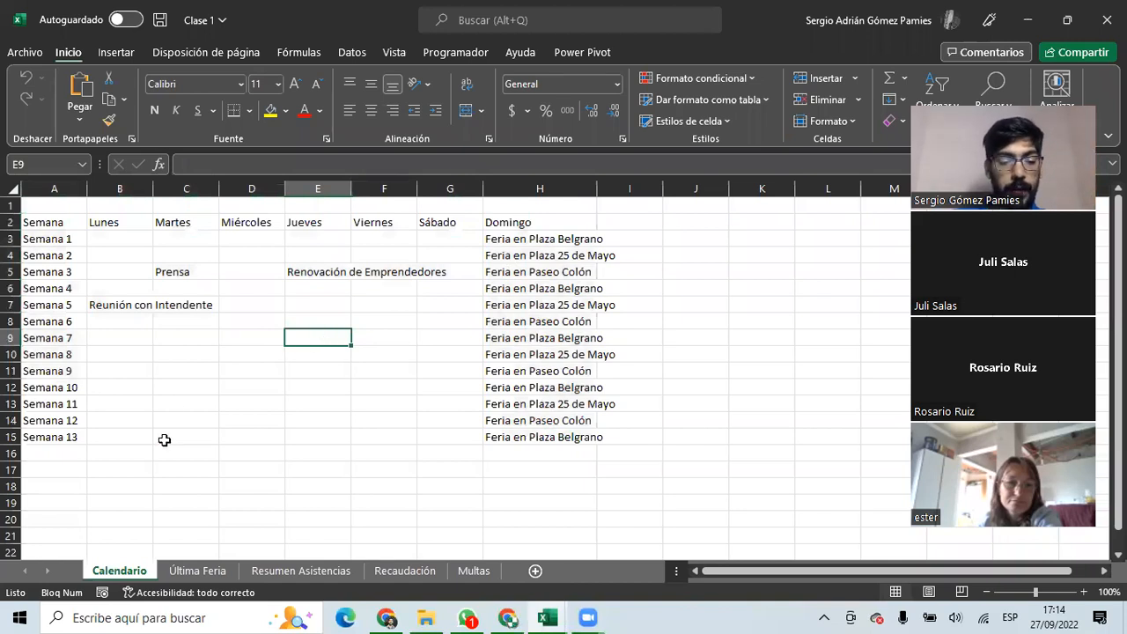
{"action": "left_click", "coordinate": [196, 571]}
Select the Última Feria vendor table and its Hora Llegada, Hora Salida and Rubro columns.
{"action": "left_click_drag", "start_coordinate": [62, 221], "coordinate": [362, 419]}
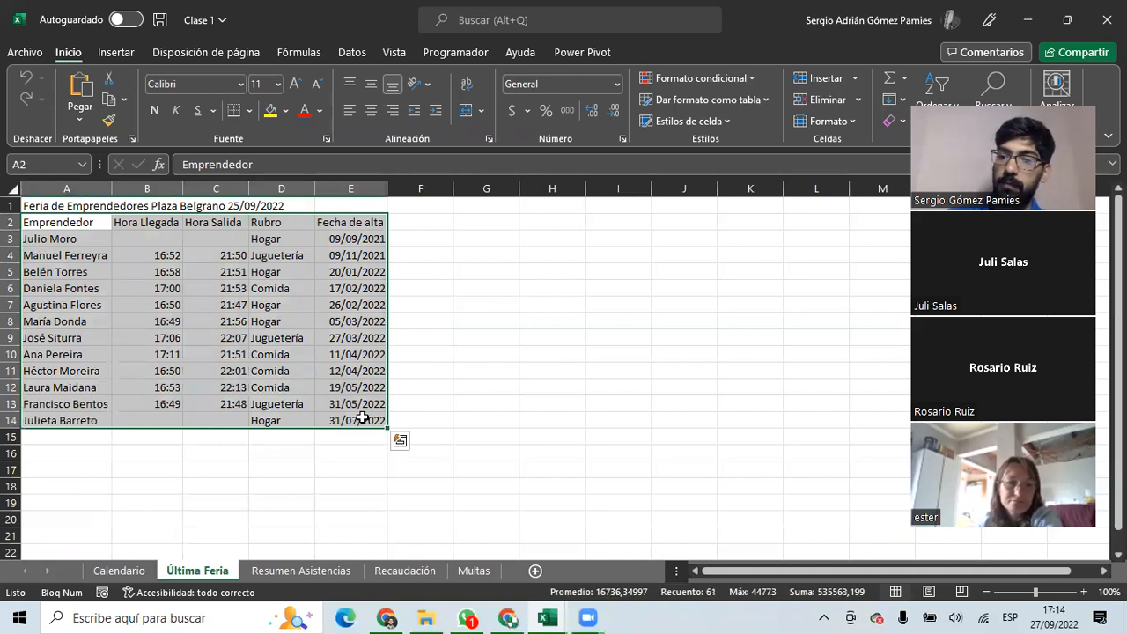
{"action": "left_click", "coordinate": [46, 205]}
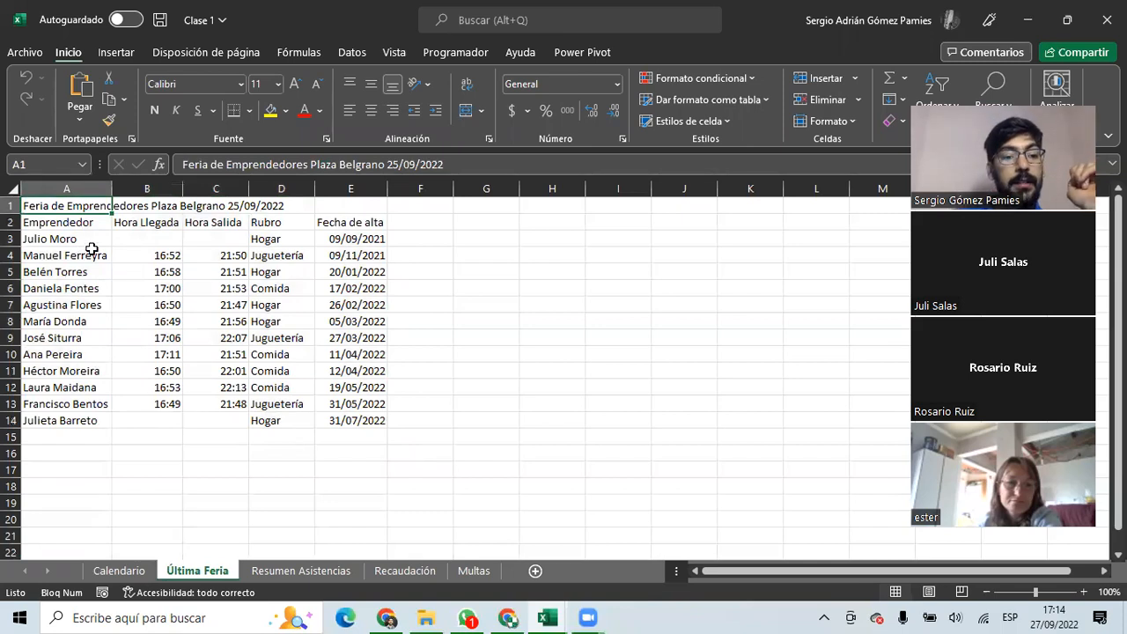
{"action": "left_click_drag", "start_coordinate": [140, 222], "coordinate": [146, 414]}
{"action": "left_click_drag", "start_coordinate": [234, 223], "coordinate": [224, 425]}
{"action": "left_click_drag", "start_coordinate": [265, 221], "coordinate": [292, 420]}
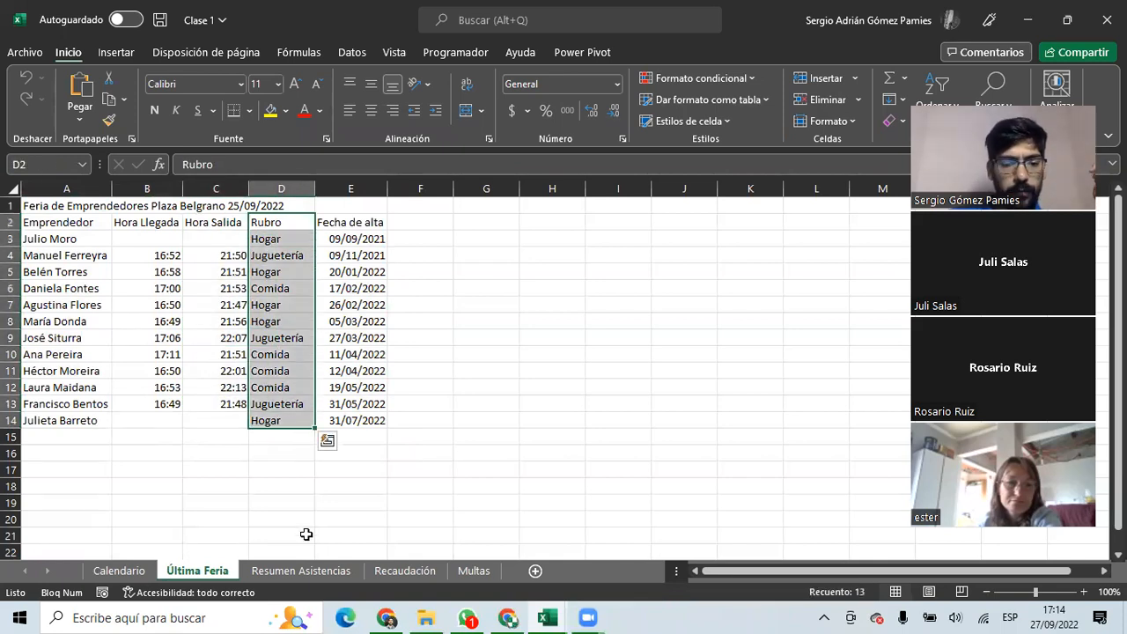
Select Resumen Asistencias' table A2:K14 and the 17/07/2022 column, then go to Recaudación.
{"action": "left_click", "coordinate": [321, 571]}
{"action": "left_click_drag", "start_coordinate": [60, 222], "coordinate": [720, 421]}
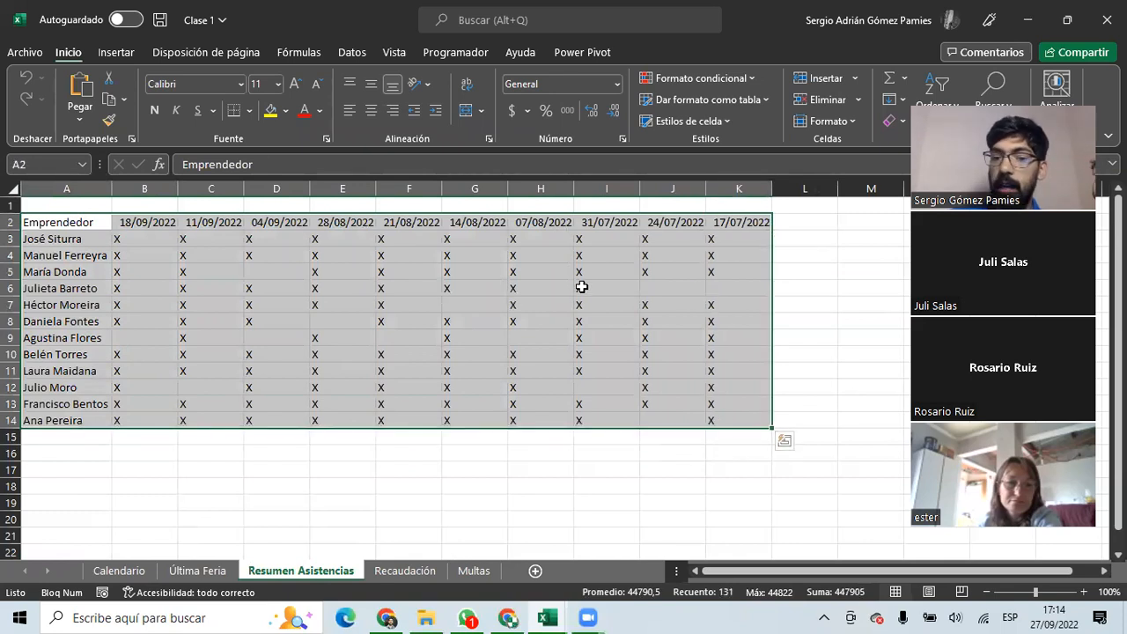
{"action": "left_click_drag", "start_coordinate": [722, 222], "coordinate": [742, 438]}
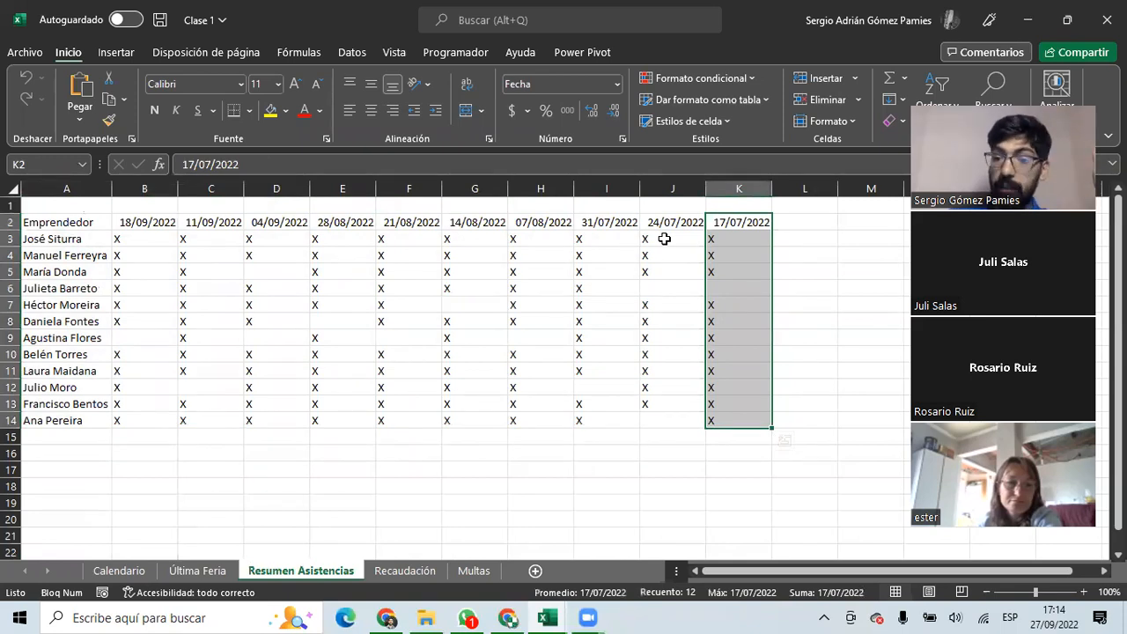
{"action": "left_click", "coordinate": [409, 572]}
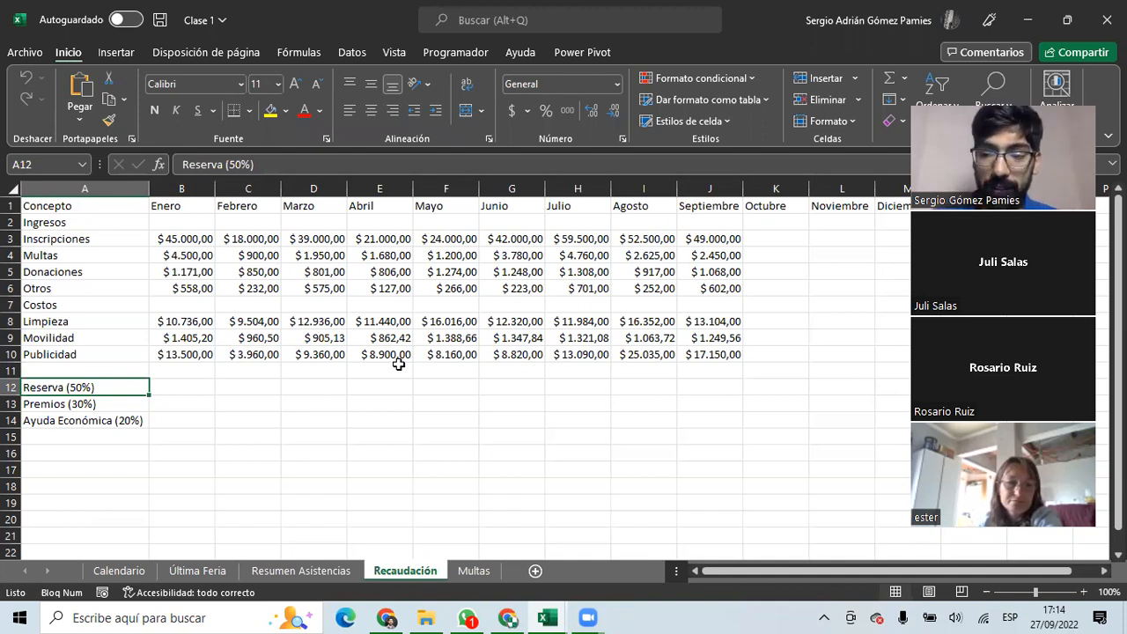
On Multas, select the empty range A2:D7 and cells B2–D2, then return to Calendario.
{"action": "left_click", "coordinate": [474, 571]}
{"action": "left_click_drag", "start_coordinate": [48, 205], "coordinate": [264, 339]}
{"action": "left_click", "coordinate": [82, 230]}
{"action": "left_click_drag", "start_coordinate": [83, 230], "coordinate": [266, 305]}
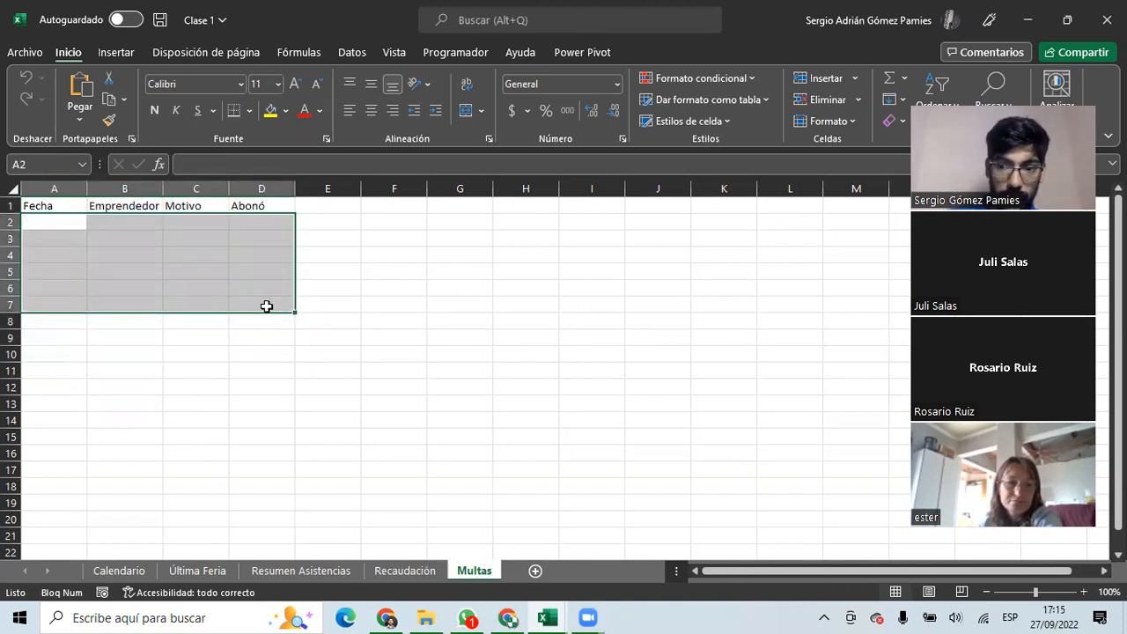
{"action": "left_click", "coordinate": [78, 226]}
{"action": "left_click", "coordinate": [118, 220]}
{"action": "left_click", "coordinate": [188, 223]}
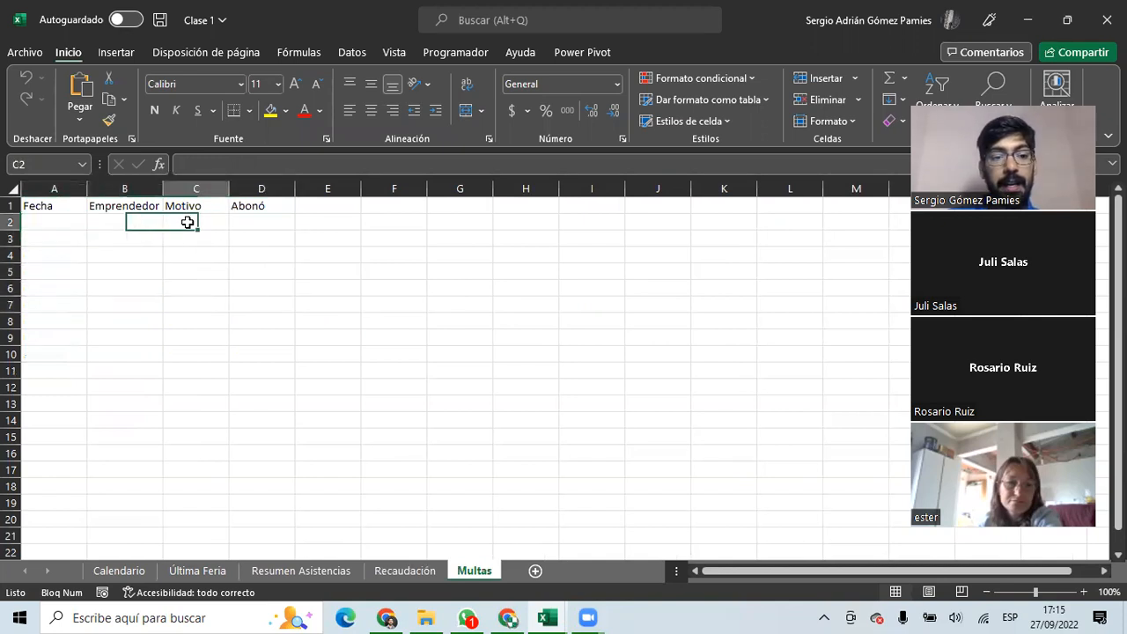
{"action": "left_click", "coordinate": [245, 225]}
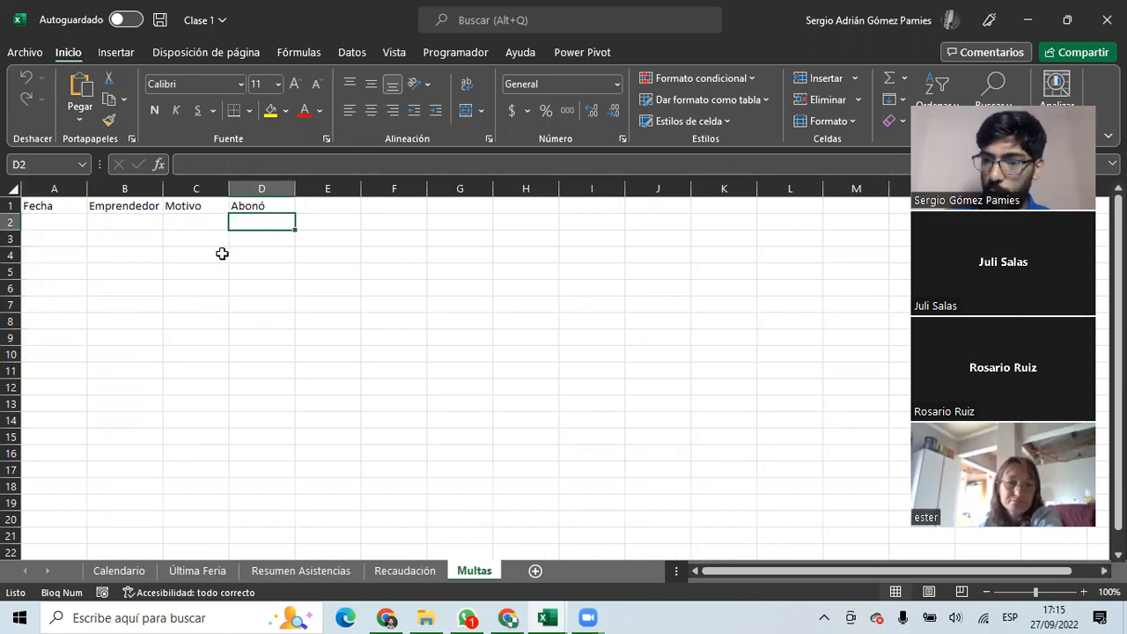
{"action": "left_click", "coordinate": [119, 570]}
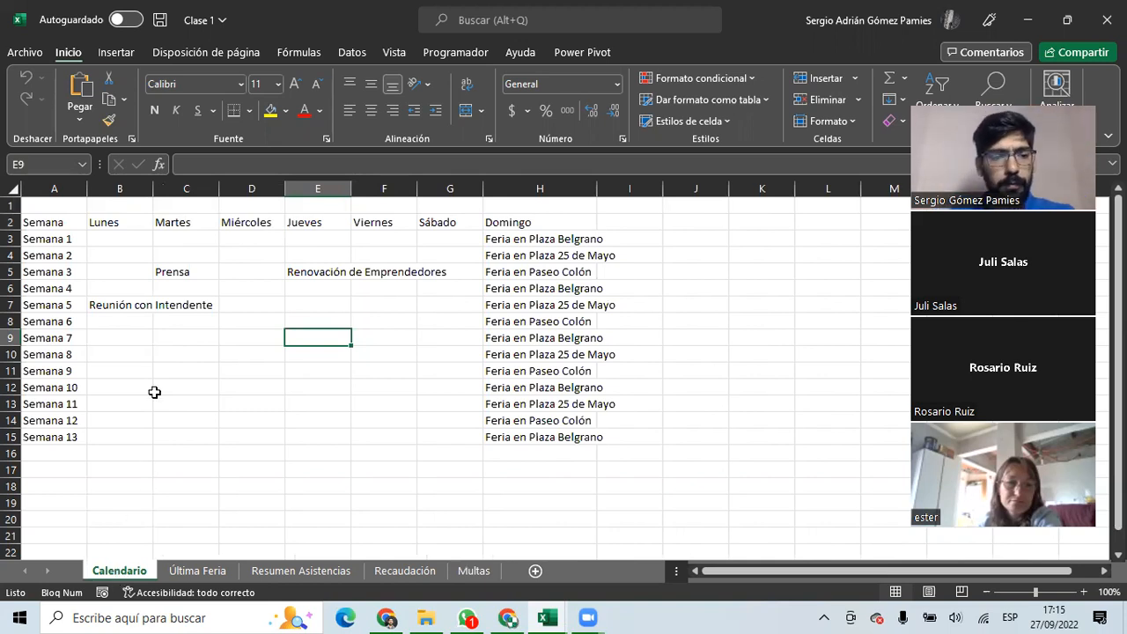
{"action": "left_click", "coordinate": [110, 305]}
{"action": "left_click_drag", "start_coordinate": [50, 221], "coordinate": [595, 444]}
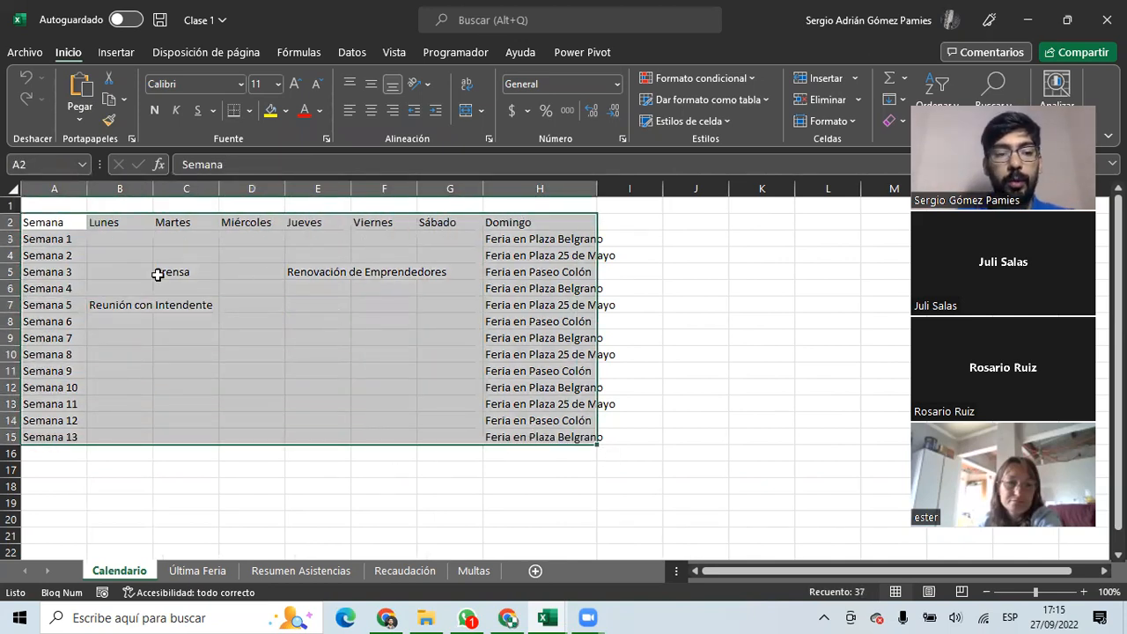
{"action": "left_click", "coordinate": [210, 274]}
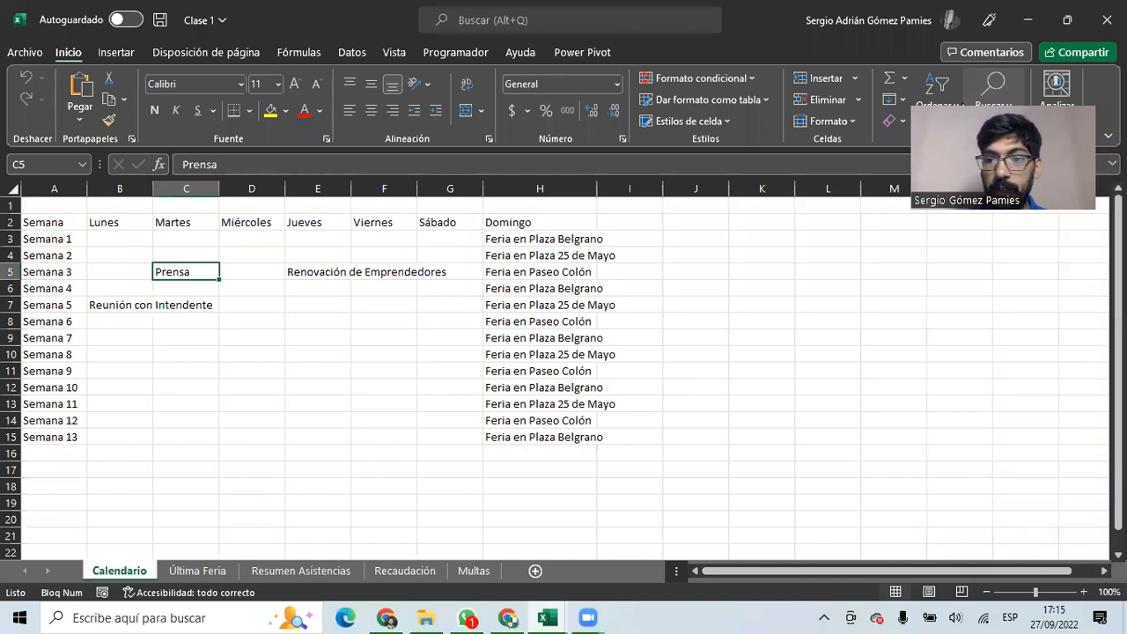
{"action": "left_click", "coordinate": [387, 570]}
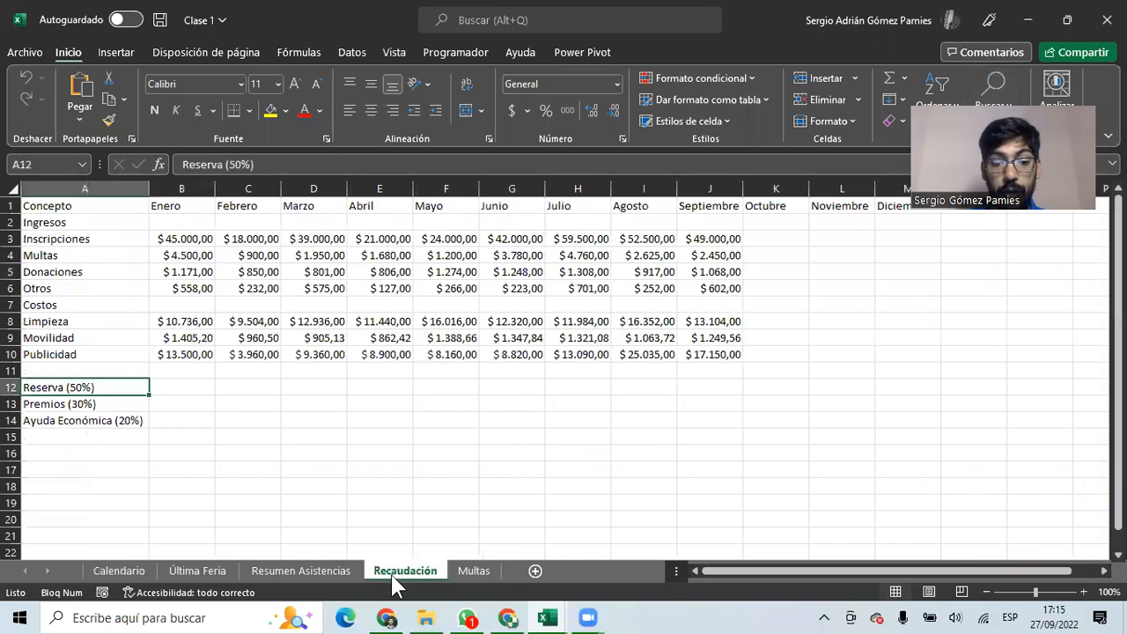
{"action": "left_click", "coordinate": [107, 571]}
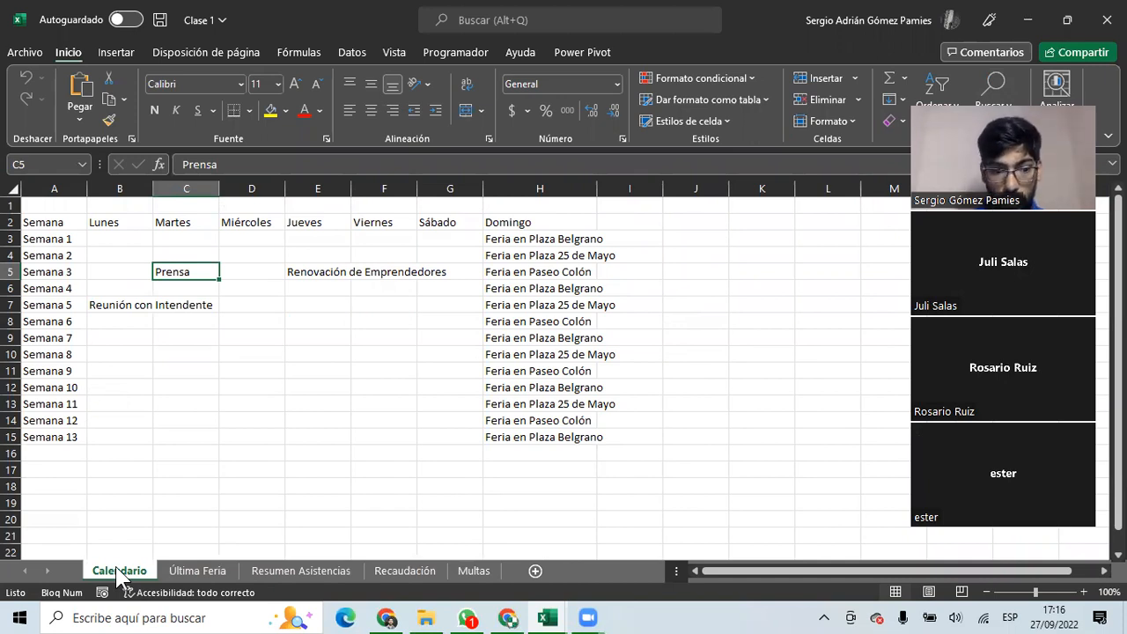
Rename the Calendario sheet to Cronograma.
{"action": "right_click", "coordinate": [121, 578]}
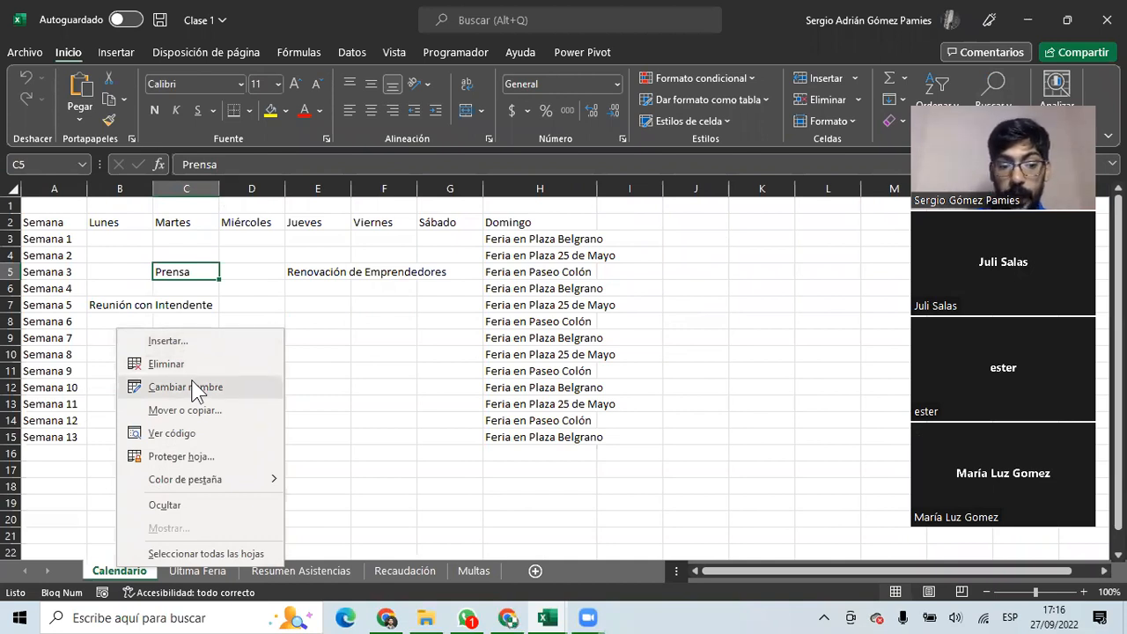
{"action": "left_click", "coordinate": [173, 387]}
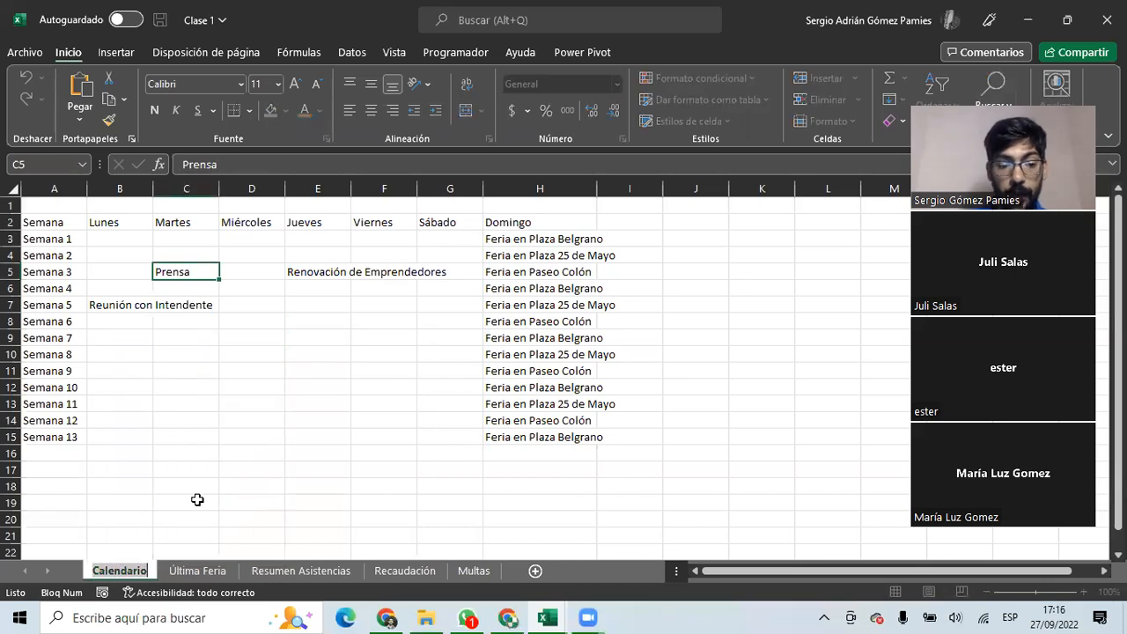
{"action": "type", "text": "Cronograma"}
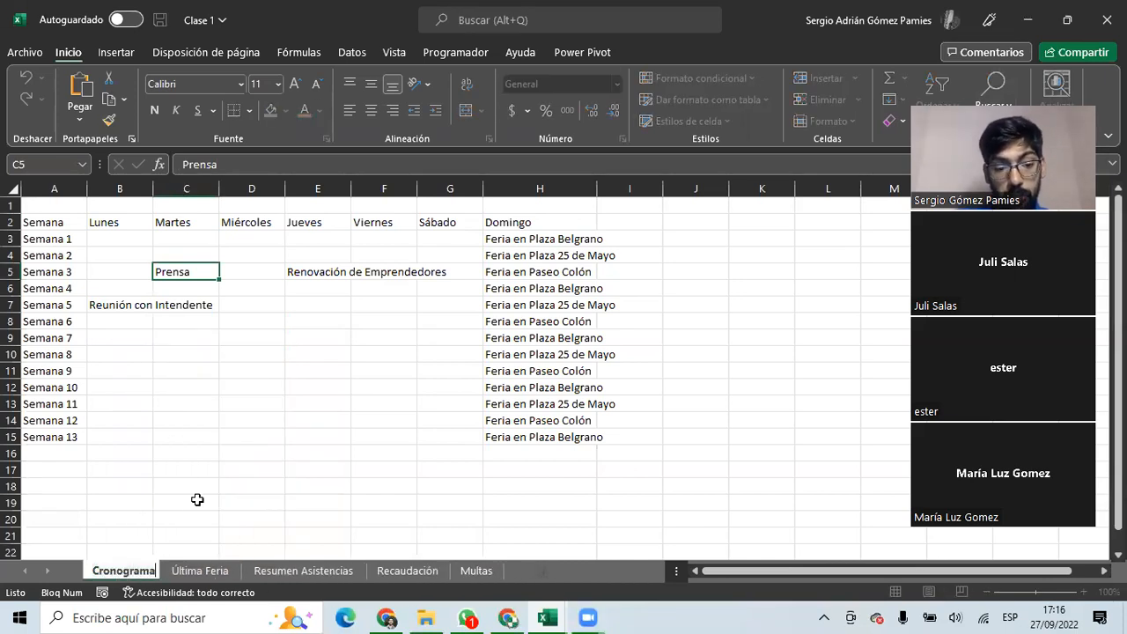
{"action": "key", "text": "Return"}
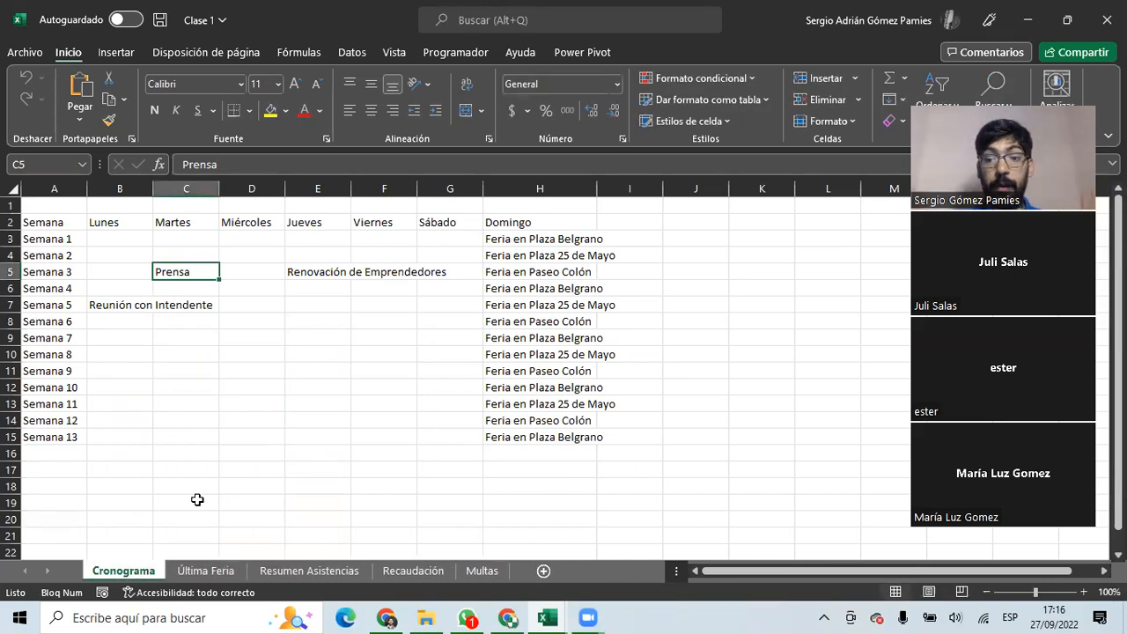
Give the Cronograma tab a red colour and switch to the Última Feria sheet.
{"action": "right_click", "coordinate": [120, 570]}
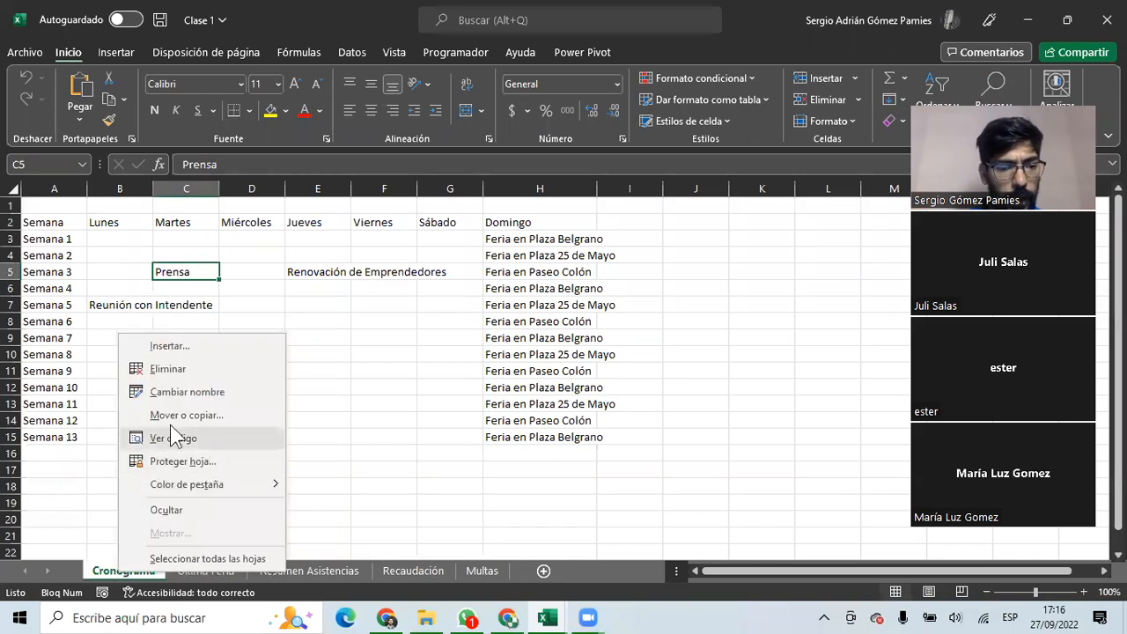
{"action": "mouse_move", "coordinate": [237, 487]}
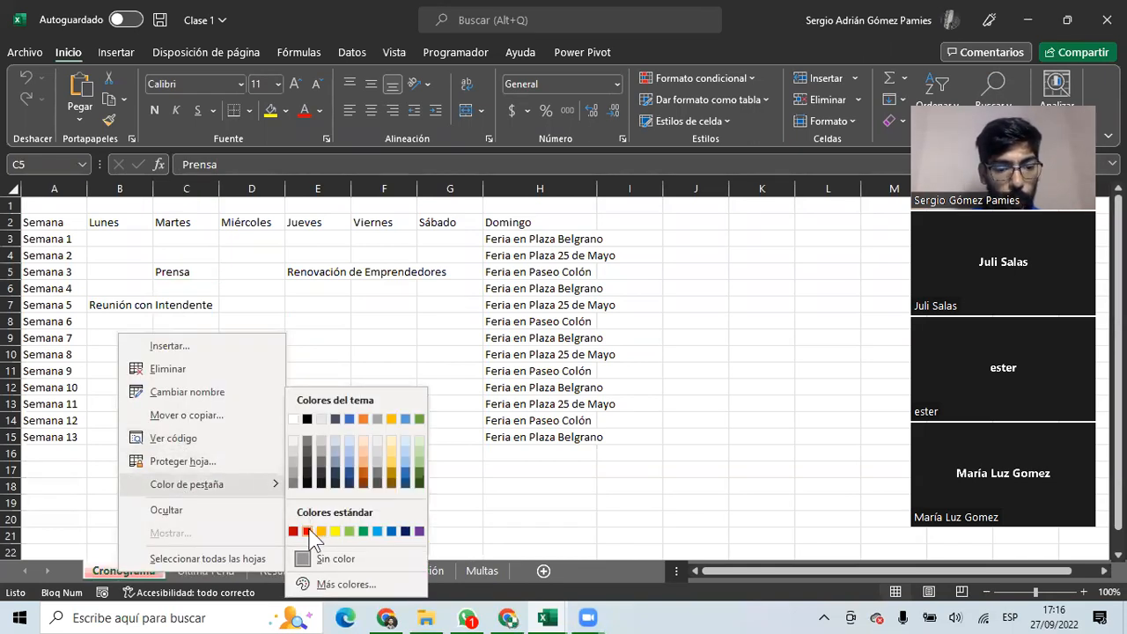
{"action": "left_click", "coordinate": [308, 531]}
{"action": "left_click", "coordinate": [254, 518]}
{"action": "left_click", "coordinate": [217, 572]}
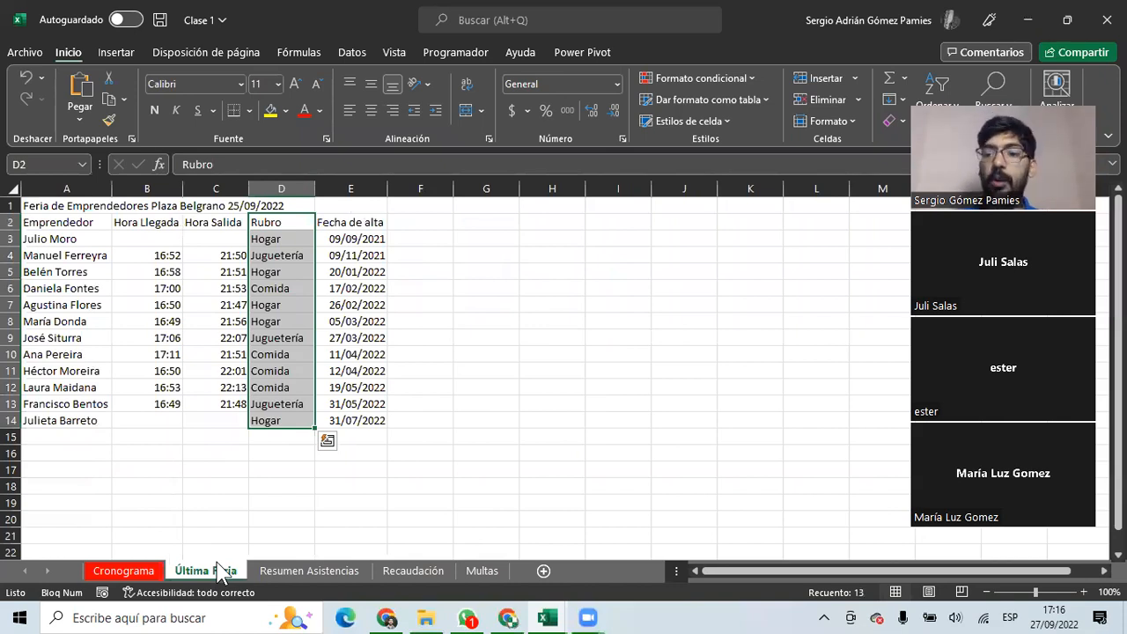
On Cronograma, select several whole columns from A and rows 1 to 3.
{"action": "left_click", "coordinate": [122, 572]}
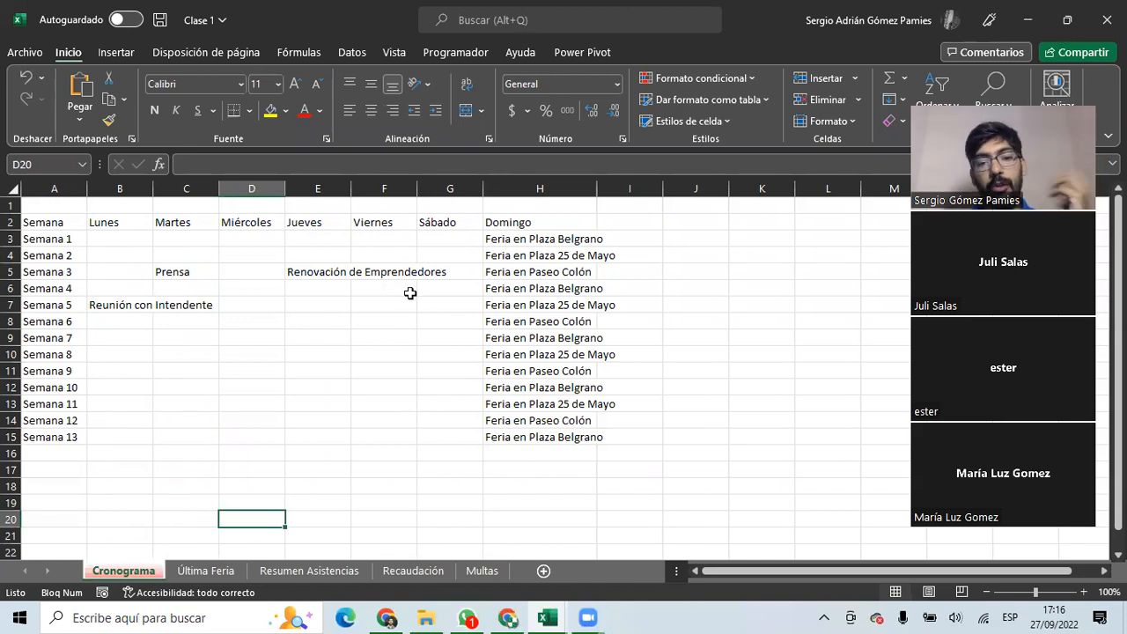
{"action": "left_click_drag", "start_coordinate": [55, 188], "coordinate": [805, 187]}
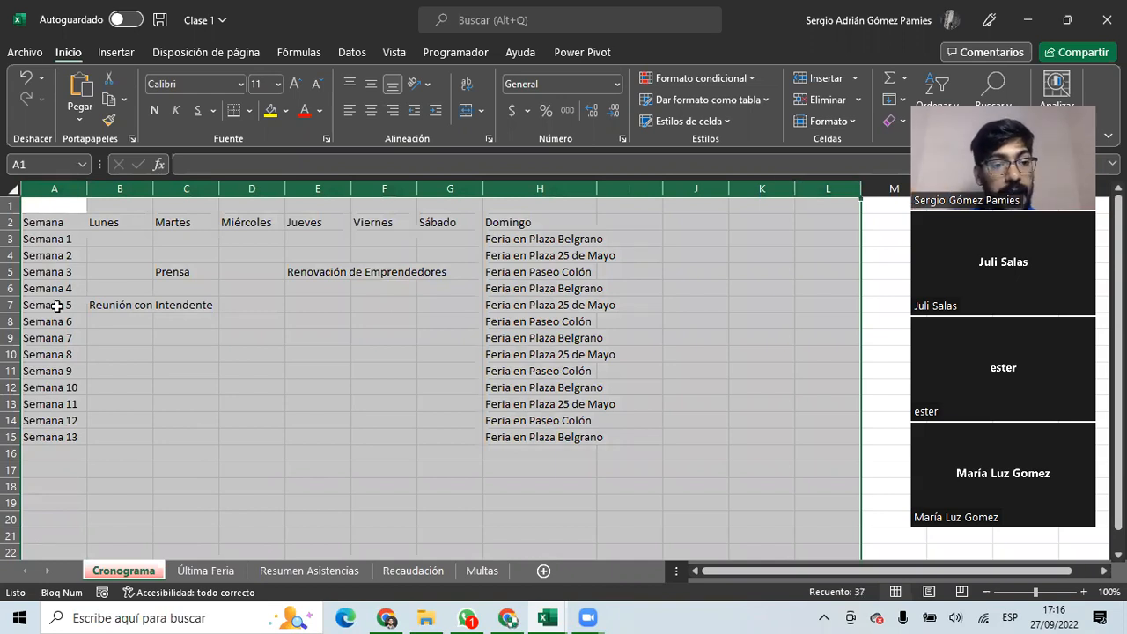
{"action": "left_click", "coordinate": [13, 206]}
{"action": "left_click", "coordinate": [12, 222]}
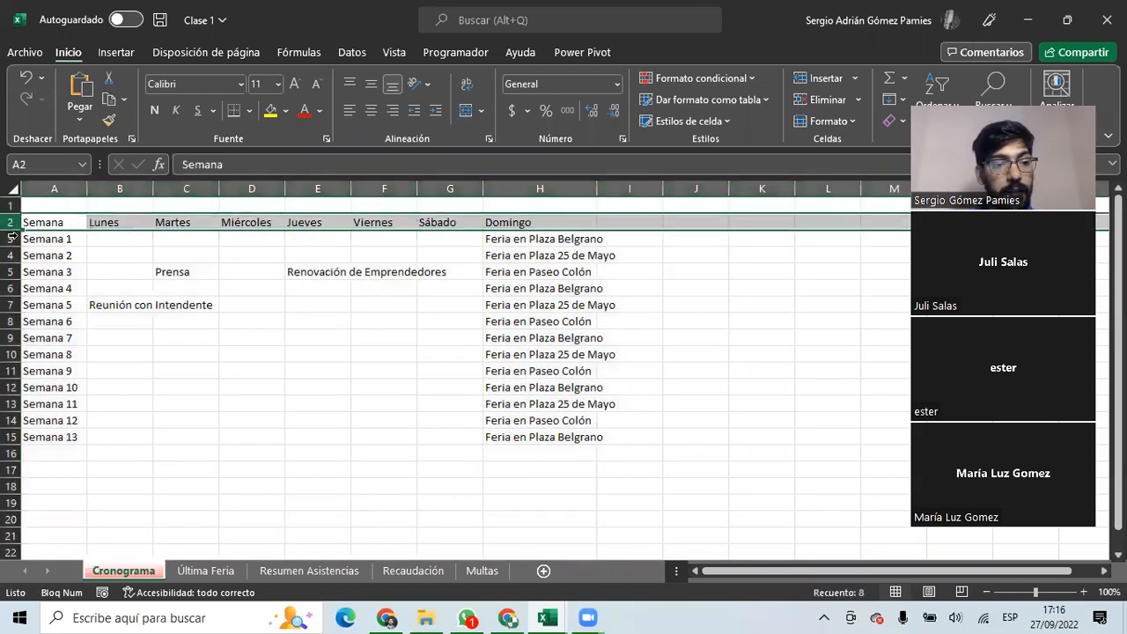
{"action": "left_click", "coordinate": [12, 238]}
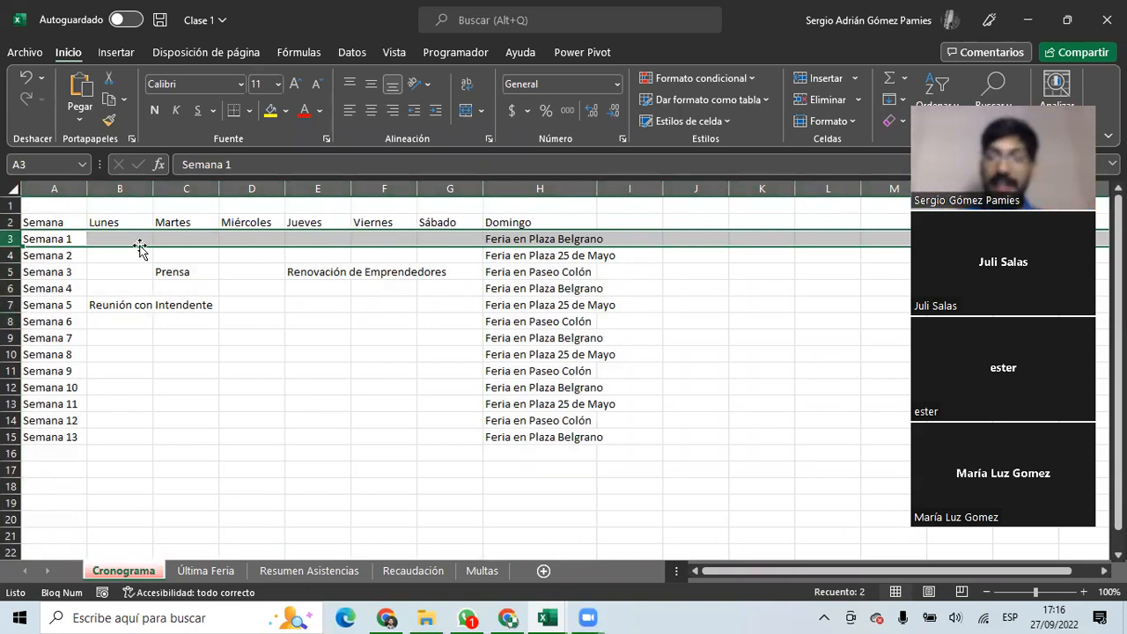
Fill D5 yellow, remove the fill again, and select the schedule A2:H15.
{"action": "left_click", "coordinate": [248, 269]}
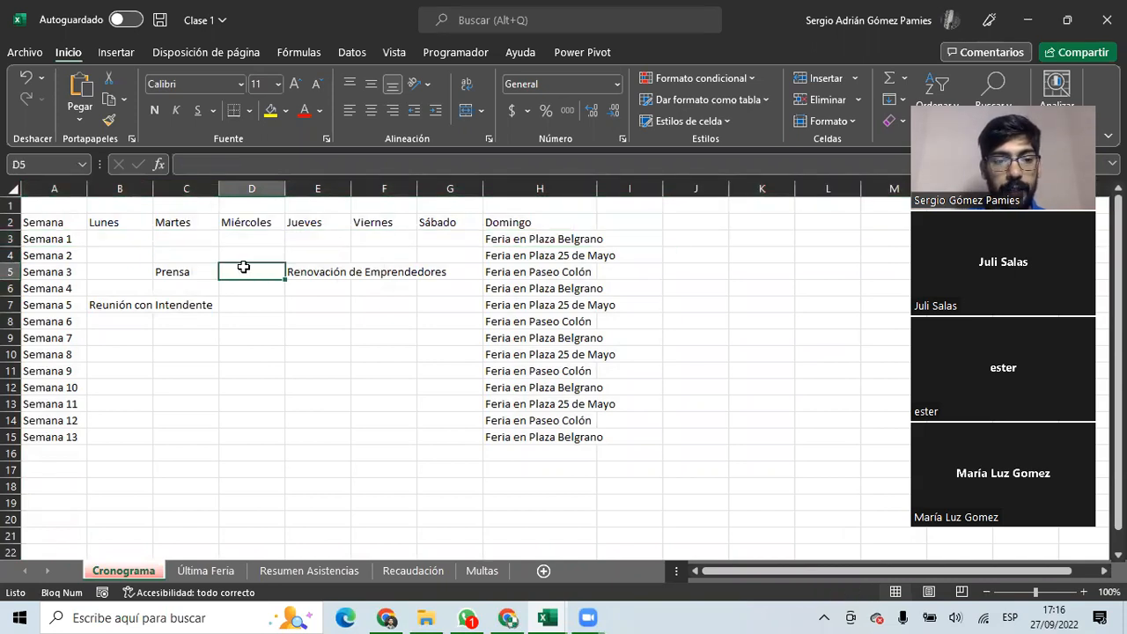
{"action": "left_click", "coordinate": [270, 111]}
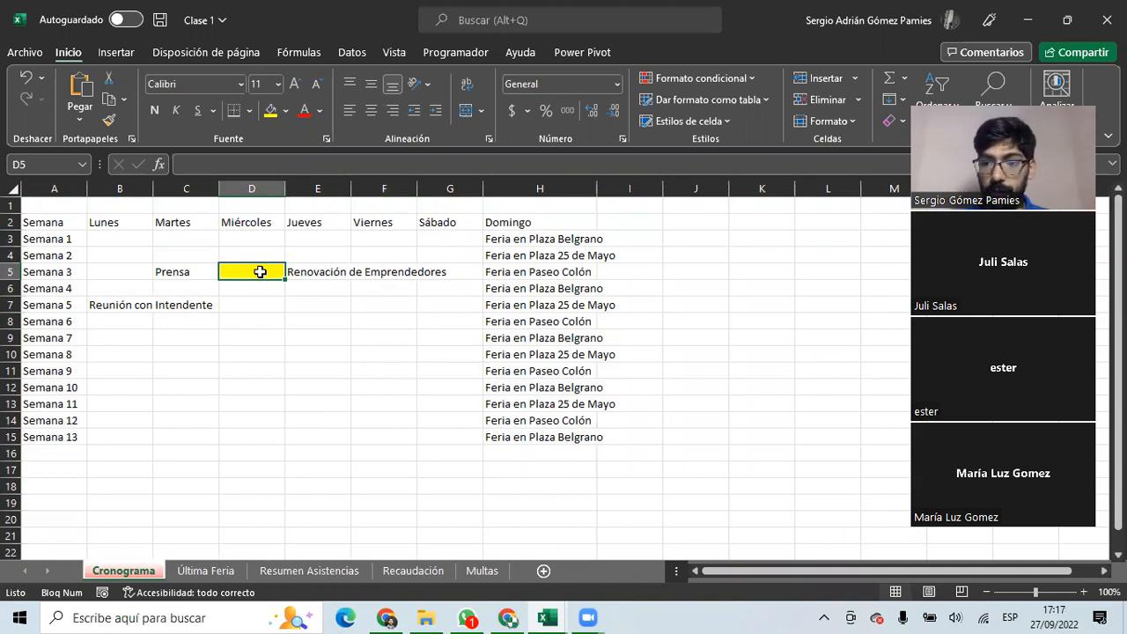
{"action": "left_click", "coordinate": [285, 110]}
{"action": "key", "text": "Escape"}
{"action": "left_click_drag", "start_coordinate": [55, 222], "coordinate": [516, 430]}
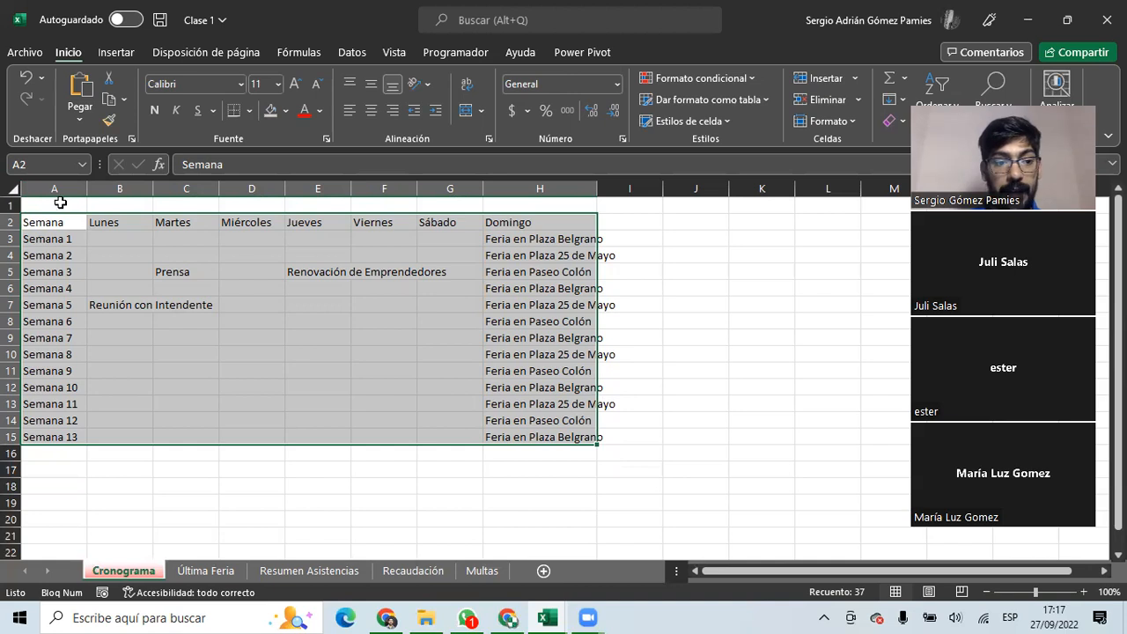
{"action": "key", "text": "ctrl+v"}
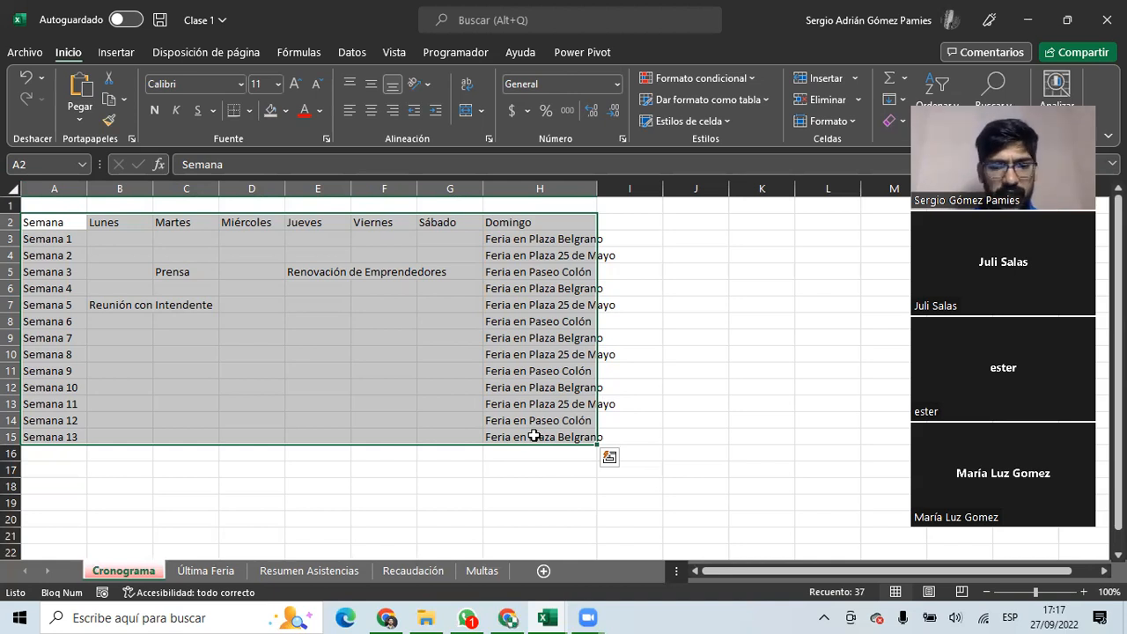
{"action": "left_click", "coordinate": [534, 436]}
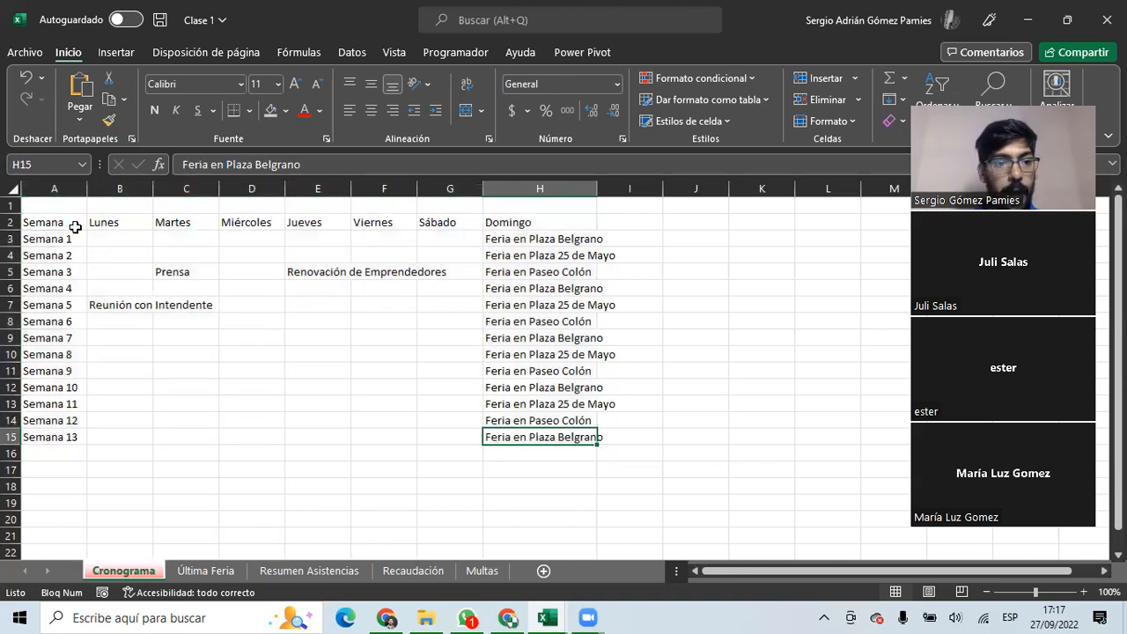
{"action": "left_click", "coordinate": [35, 164]}
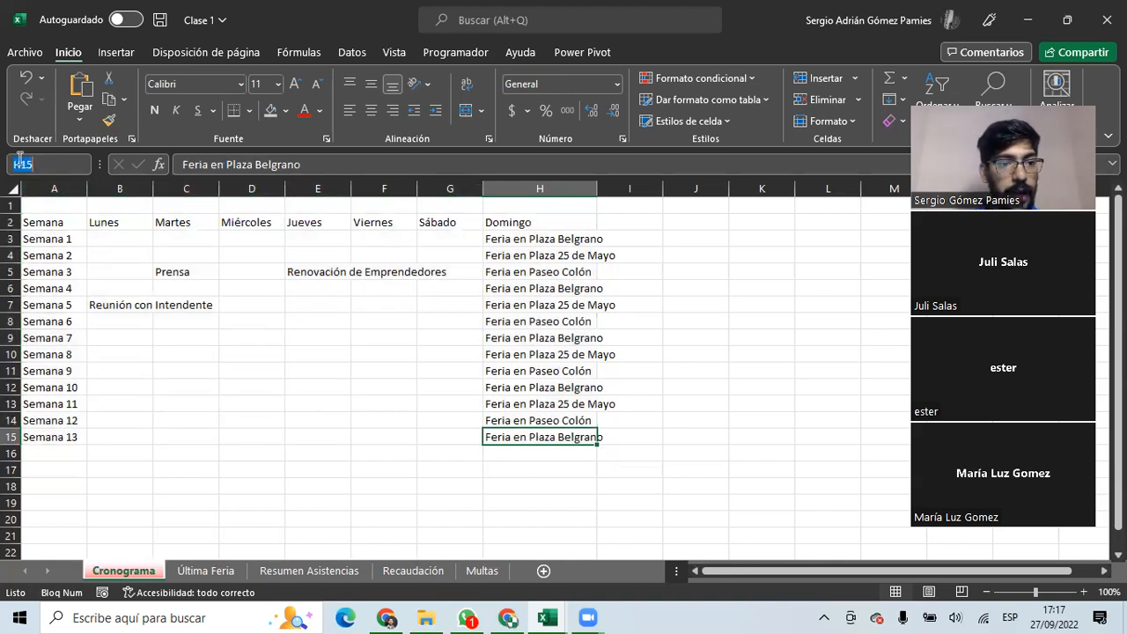
{"action": "left_click", "coordinate": [34, 165]}
{"action": "double_click", "coordinate": [39, 166]}
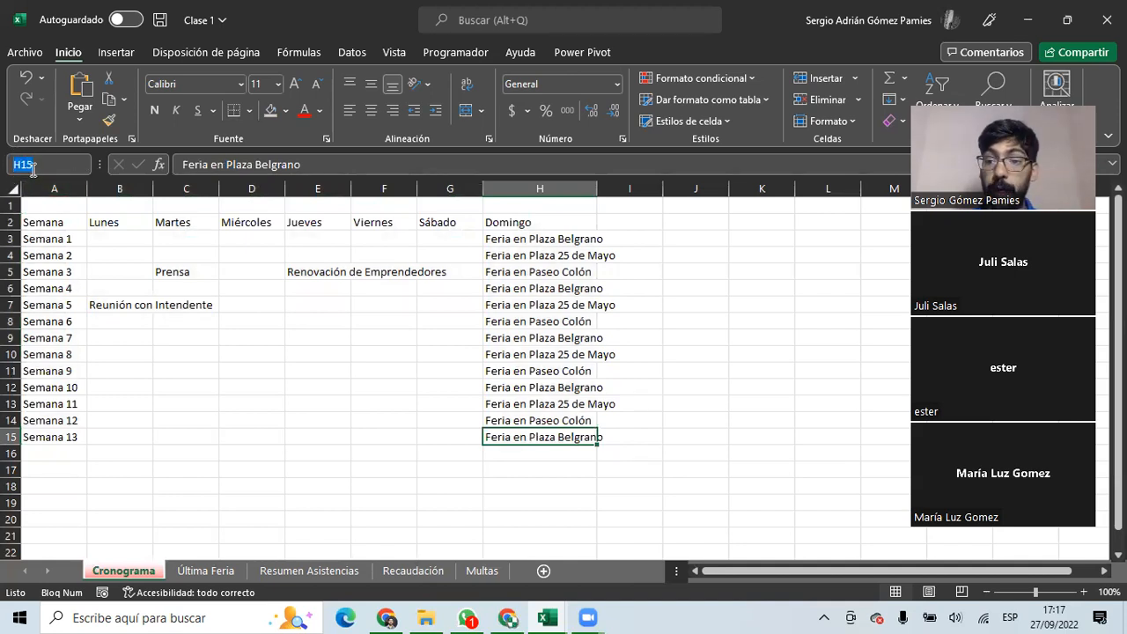
{"action": "type", "text": "A"}
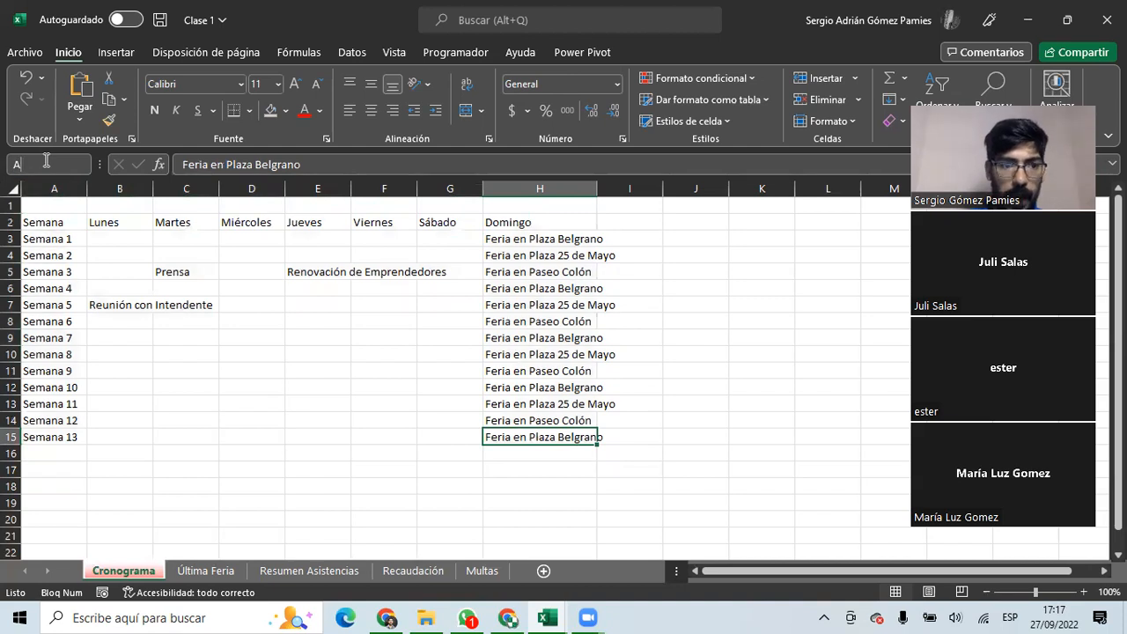
{"action": "type", "text": "2:H15"}
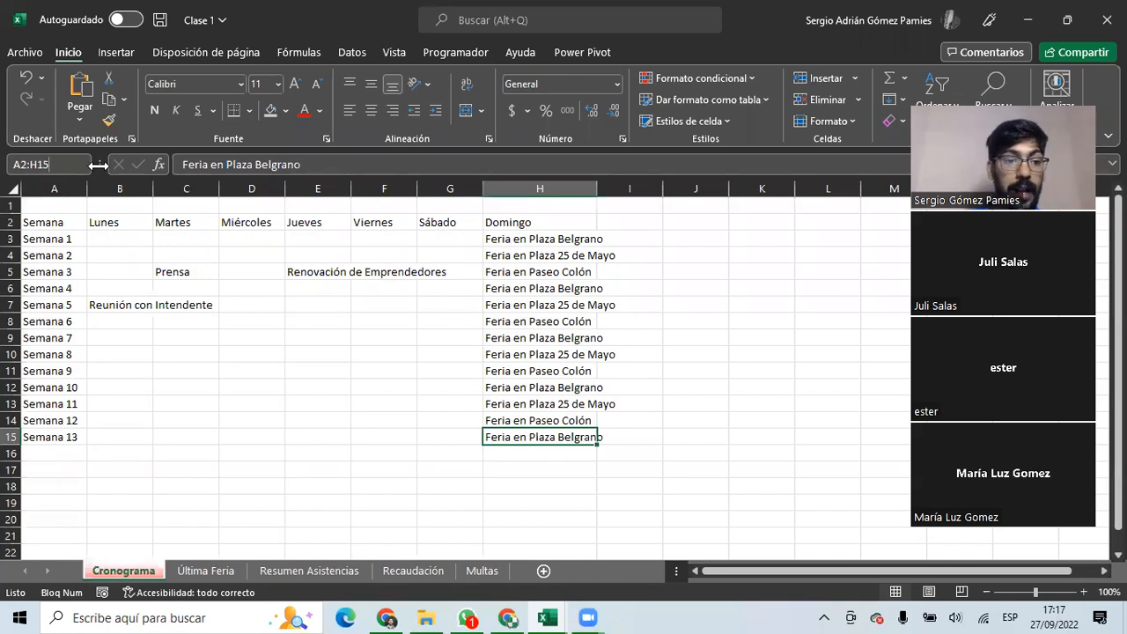
{"action": "key", "text": "Return"}
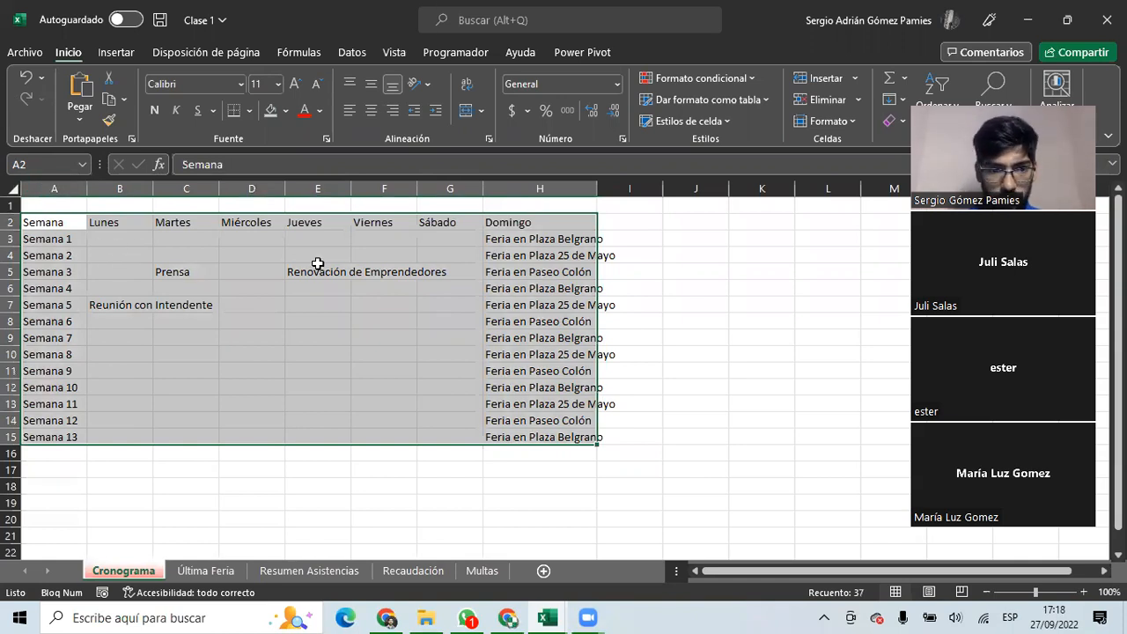
{"action": "left_click", "coordinate": [103, 239]}
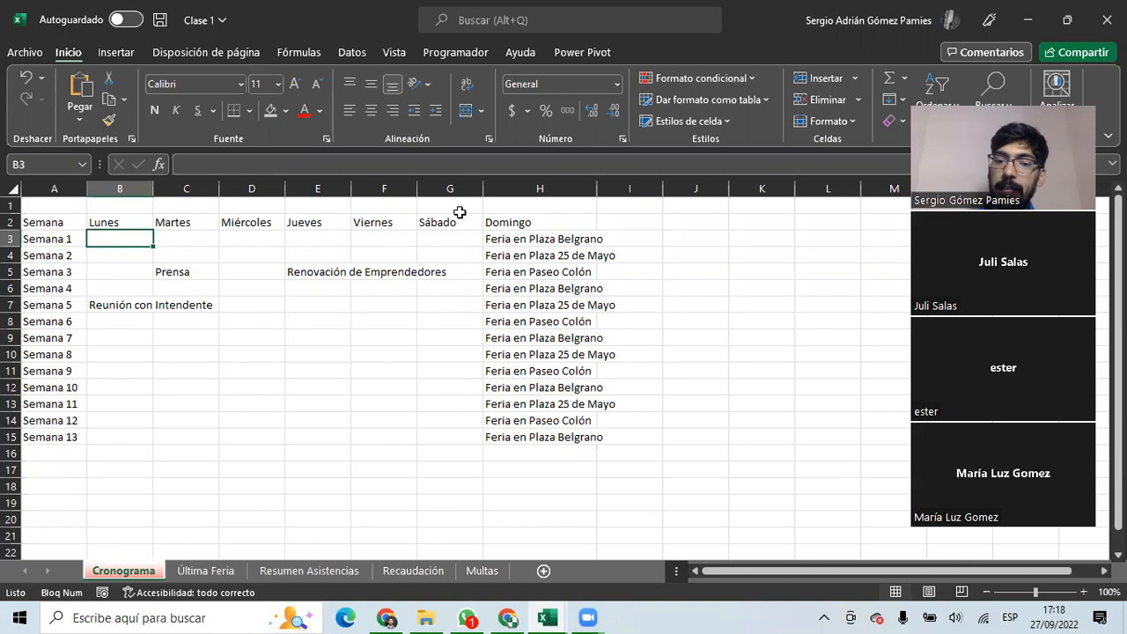
{"action": "left_click", "coordinate": [523, 252]}
{"action": "left_click", "coordinate": [499, 239]}
{"action": "left_click_drag", "start_coordinate": [499, 239], "coordinate": [523, 434]}
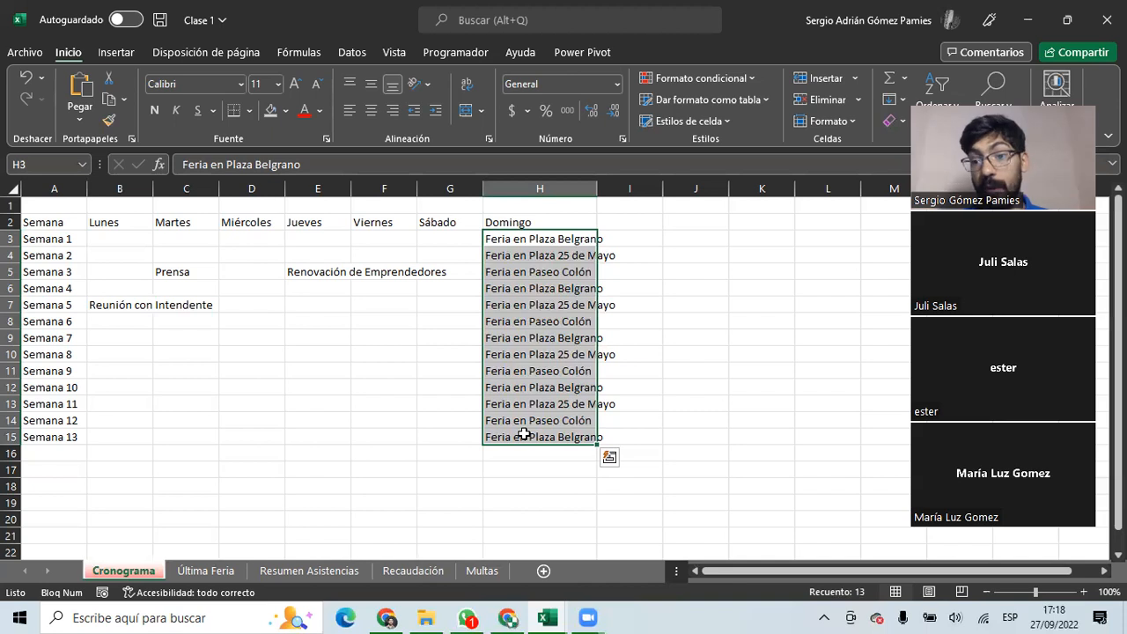
{"action": "left_click", "coordinate": [511, 242]}
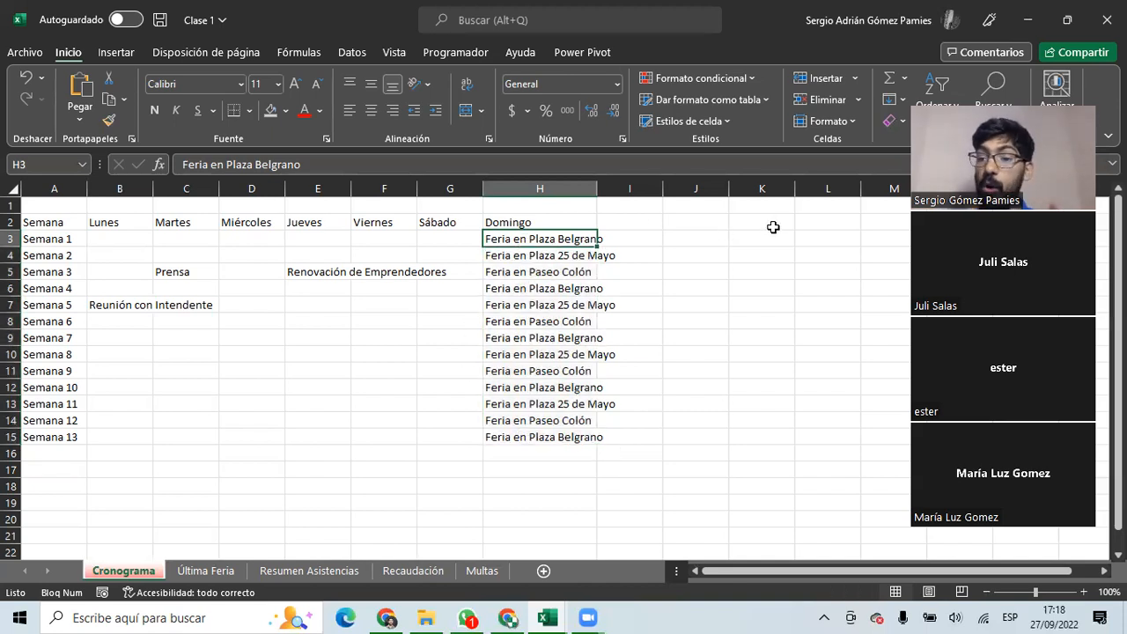
{"action": "left_click", "coordinate": [818, 208]}
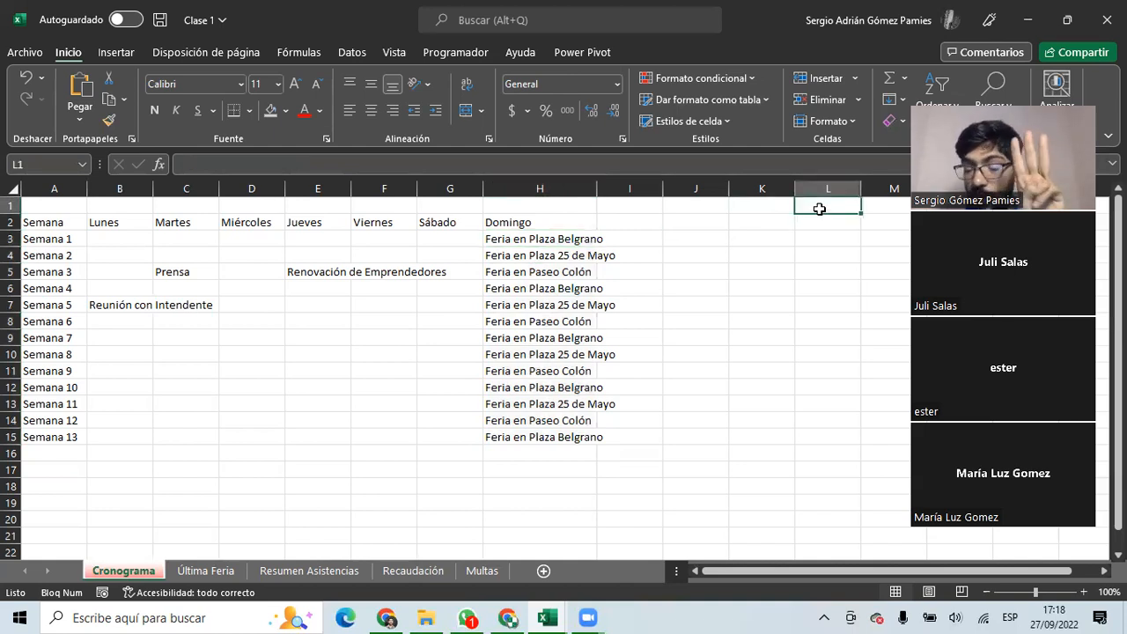
Add the headings Número in L1 and Texto in M1, discarding an extra Lógico entry.
{"action": "type", "text": "Númer"}
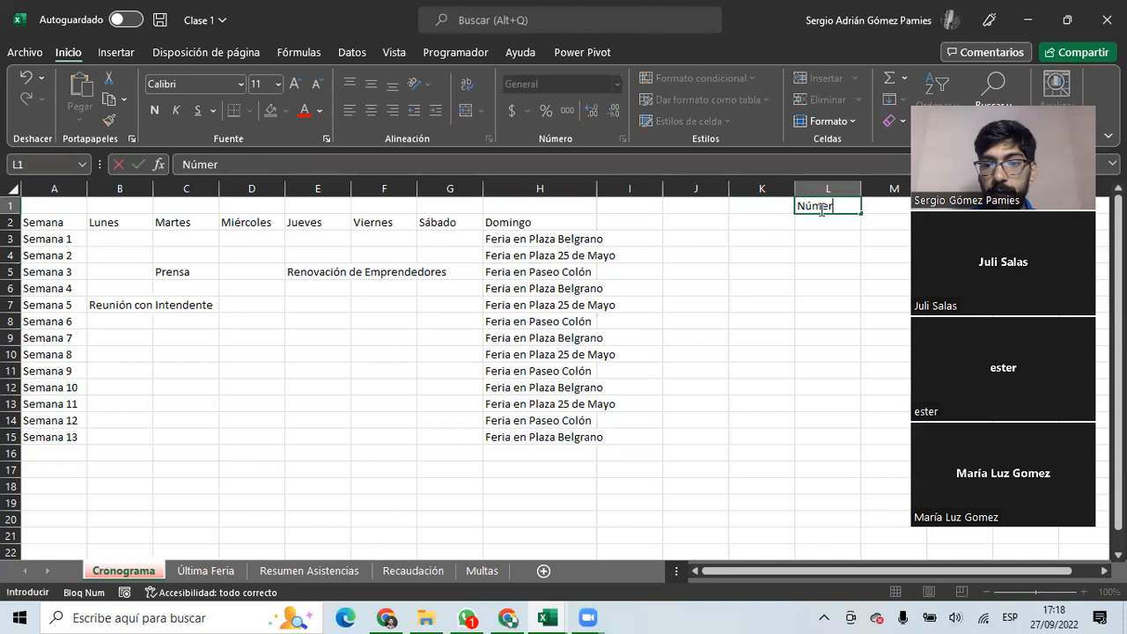
{"action": "type", "text": "o"}
{"action": "key", "text": "Return"}
{"action": "type", "text": "Texto"}
{"action": "key", "text": "Return"}
{"action": "type", "text": "Lógico"}
{"action": "key", "text": "Return"}
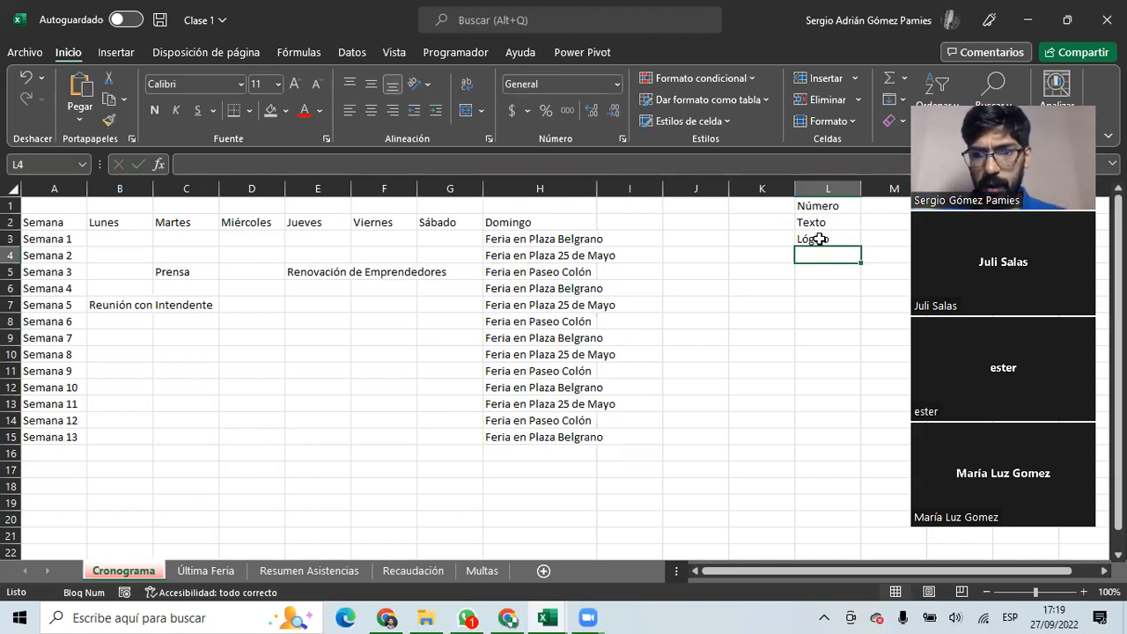
{"action": "left_click", "coordinate": [818, 238]}
{"action": "key", "text": "Delete"}
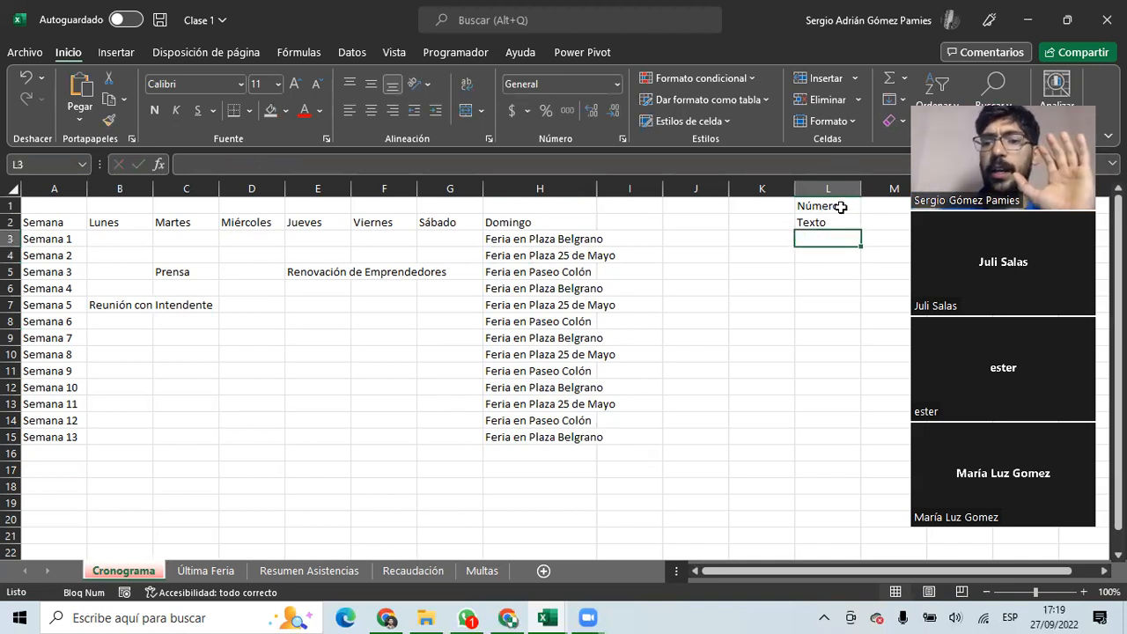
{"action": "left_click", "coordinate": [839, 207]}
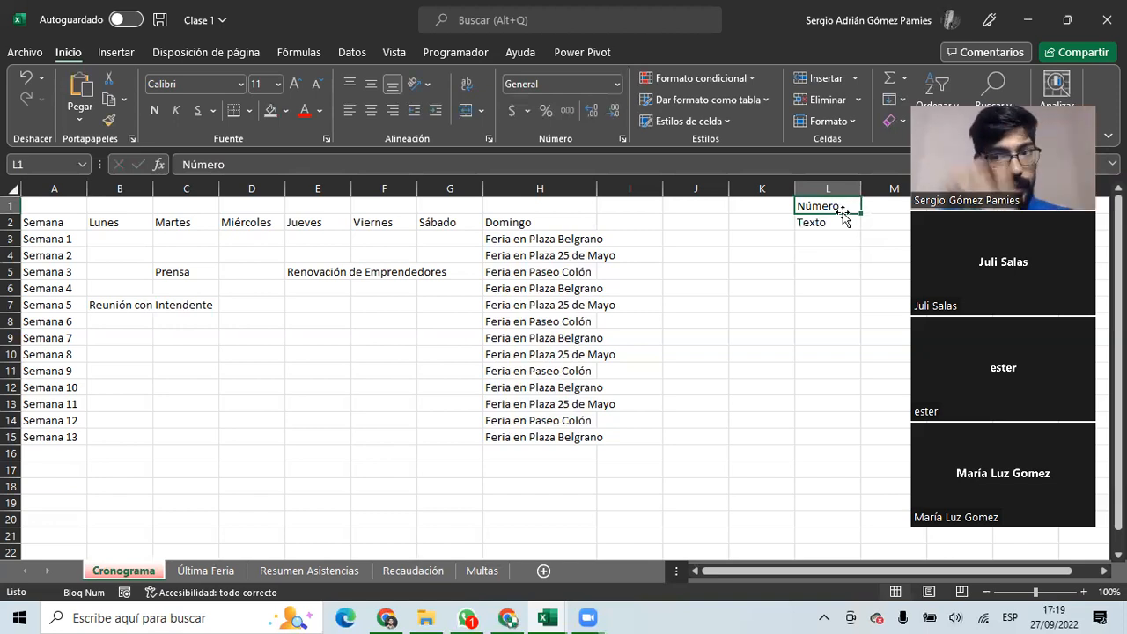
{"action": "left_click", "coordinate": [834, 225]}
{"action": "left_click", "coordinate": [837, 237]}
{"action": "left_click", "coordinate": [822, 223]}
{"action": "left_click_drag", "start_coordinate": [828, 231], "coordinate": [889, 211]}
{"action": "left_click", "coordinate": [834, 206]}
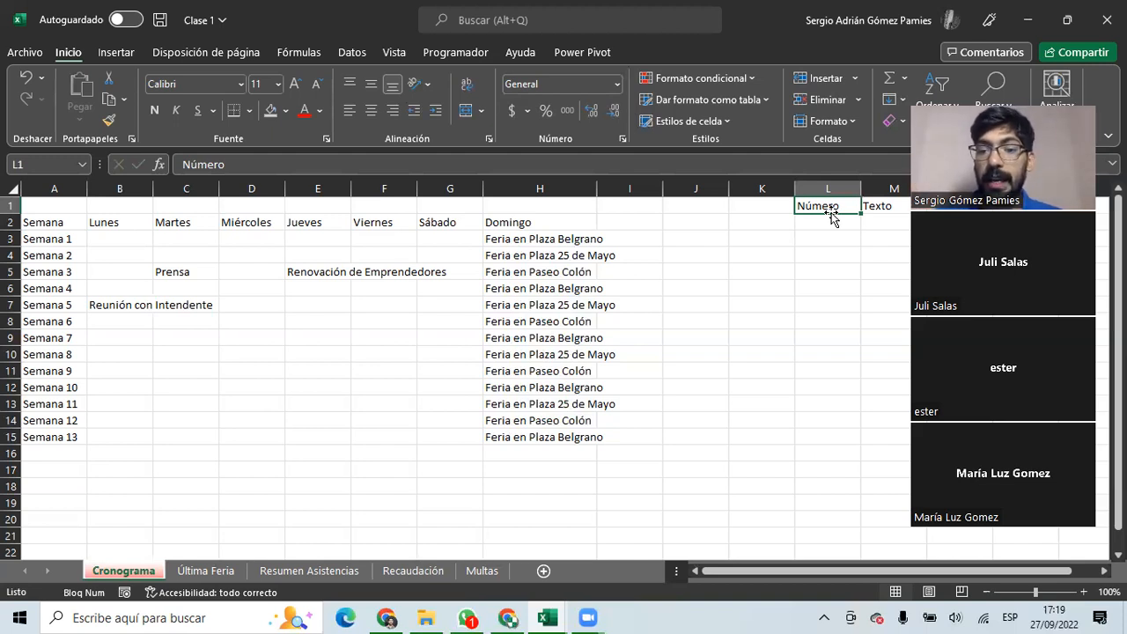
Enter 5, 2,5, 01/01/2022, 08:00 and 50% in L2:L6 and select them.
{"action": "left_click", "coordinate": [831, 222]}
{"action": "type", "text": "5"}
{"action": "key", "text": "Return"}
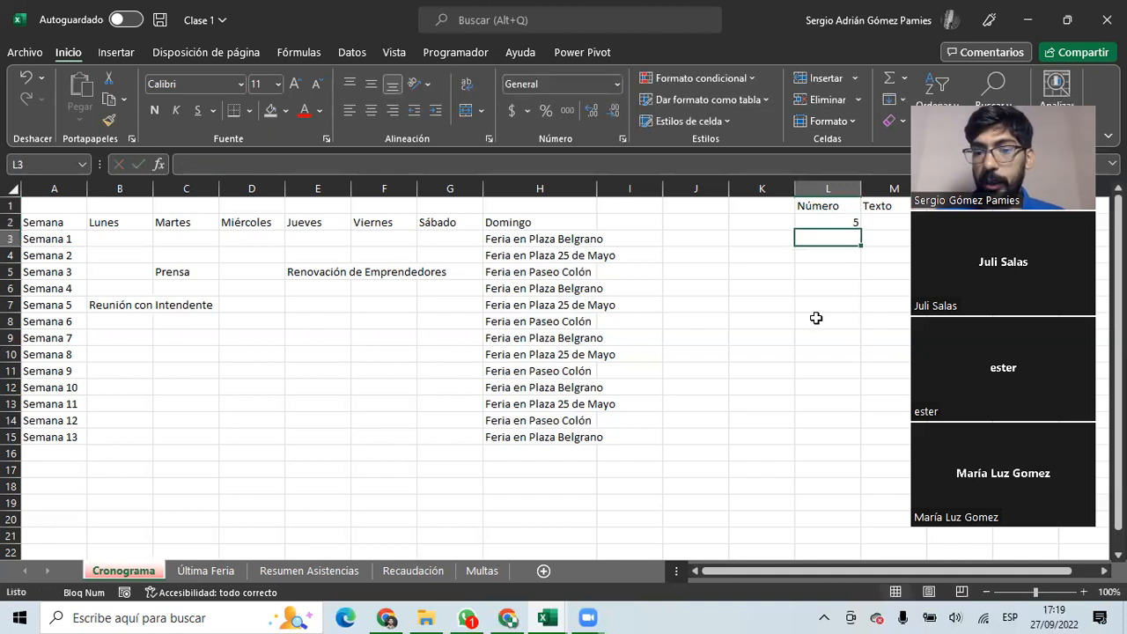
{"action": "type", "text": "2,5"}
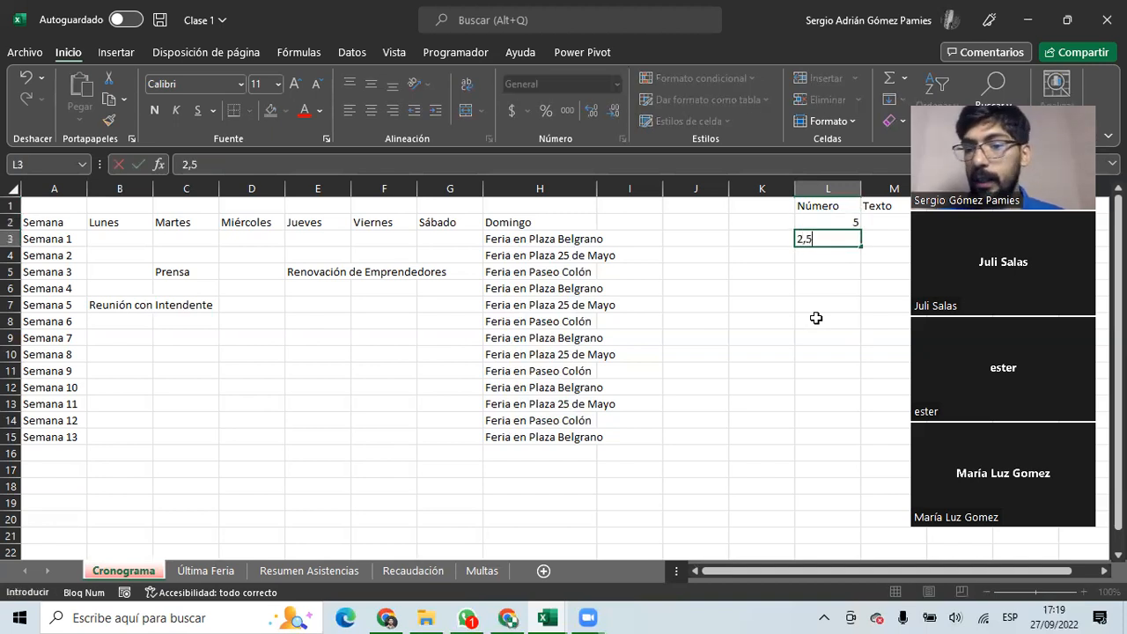
{"action": "key", "text": "Return"}
{"action": "type", "text": "01/01/2022"}
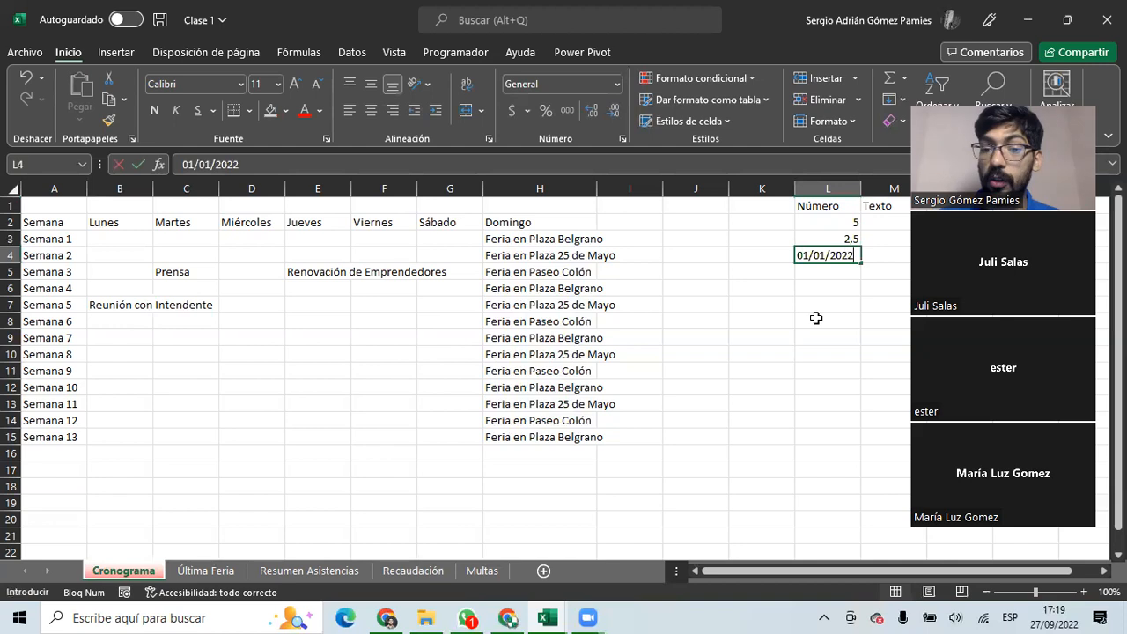
{"action": "key", "text": "Return"}
{"action": "type", "text": "08:00"}
{"action": "key", "text": "Return"}
{"action": "type", "text": "5"}
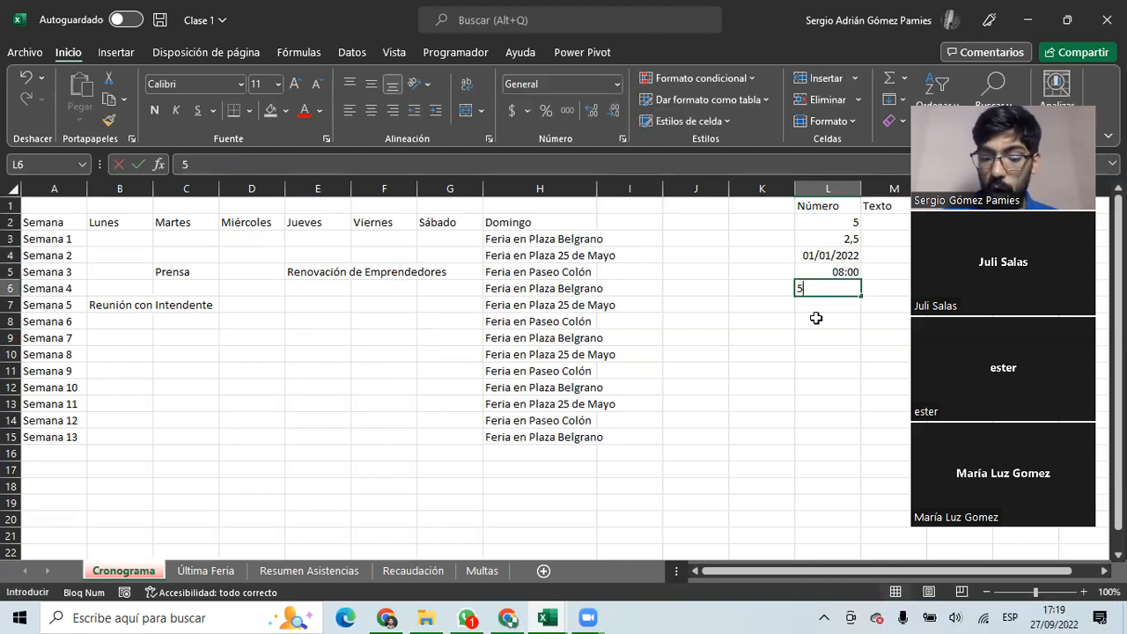
{"action": "type", "text": "0%"}
{"action": "key", "text": "Return"}
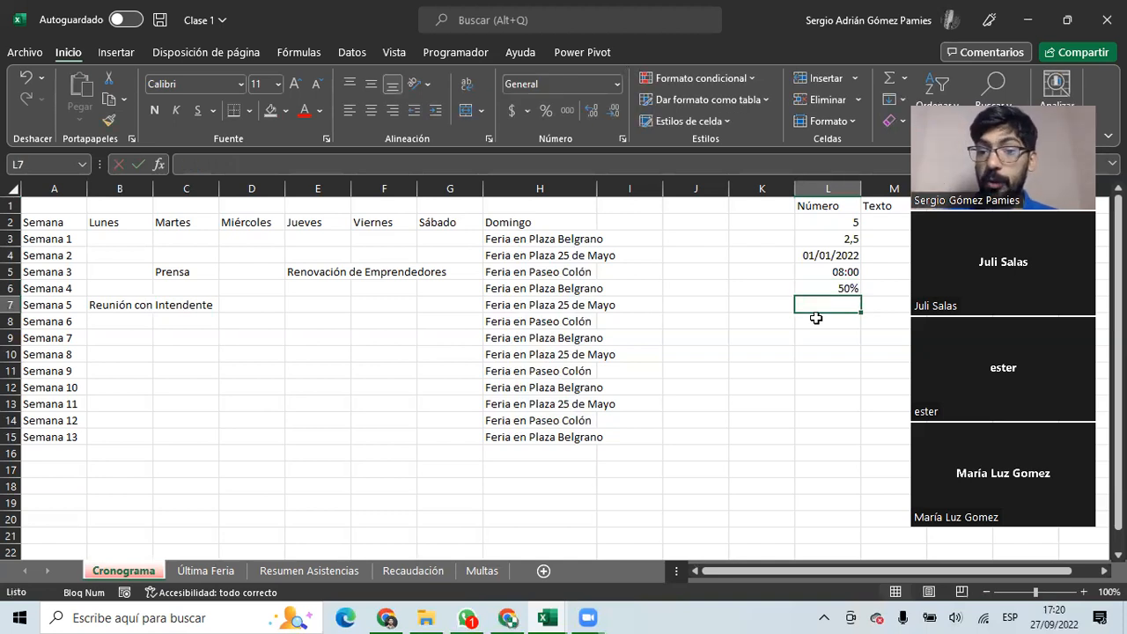
{"action": "left_click_drag", "start_coordinate": [805, 221], "coordinate": [834, 297]}
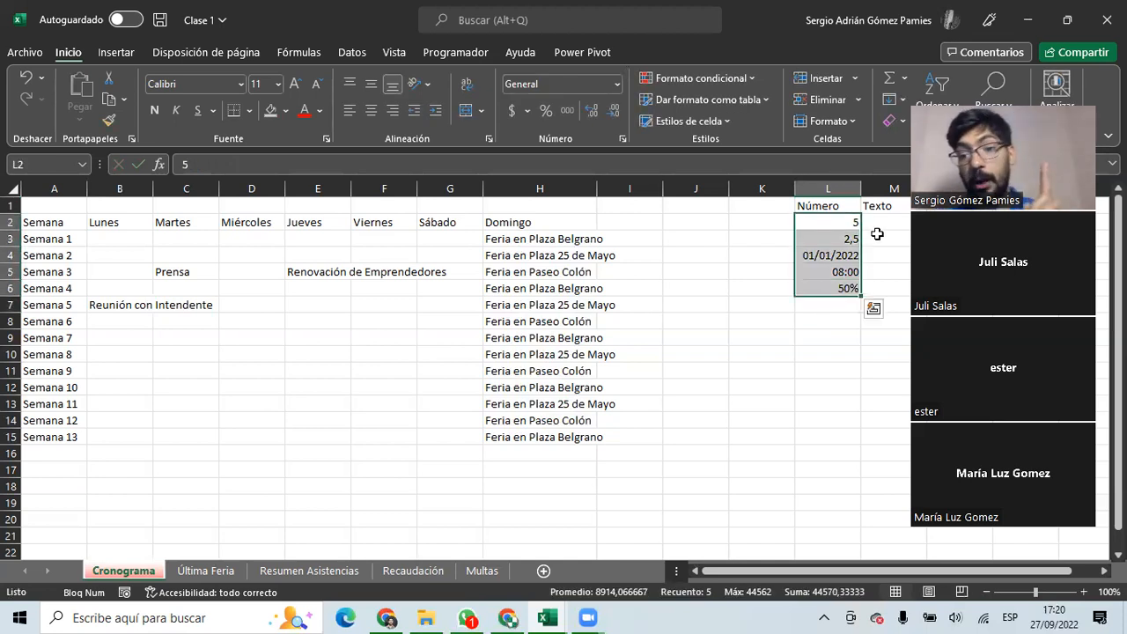
{"action": "left_click", "coordinate": [877, 239]}
Enter a first name in M2 and 2.5 in M3, comparing it with the 2,5 number in L3.
{"action": "left_click", "coordinate": [881, 221]}
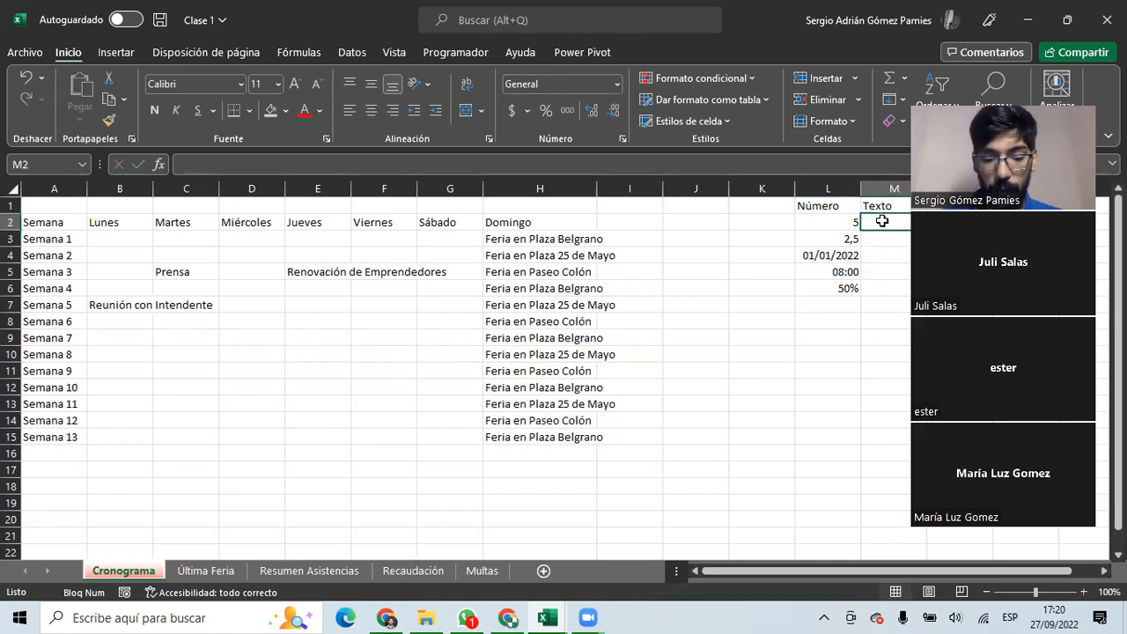
{"action": "type", "text": "Sergio"}
{"action": "key", "text": "Return"}
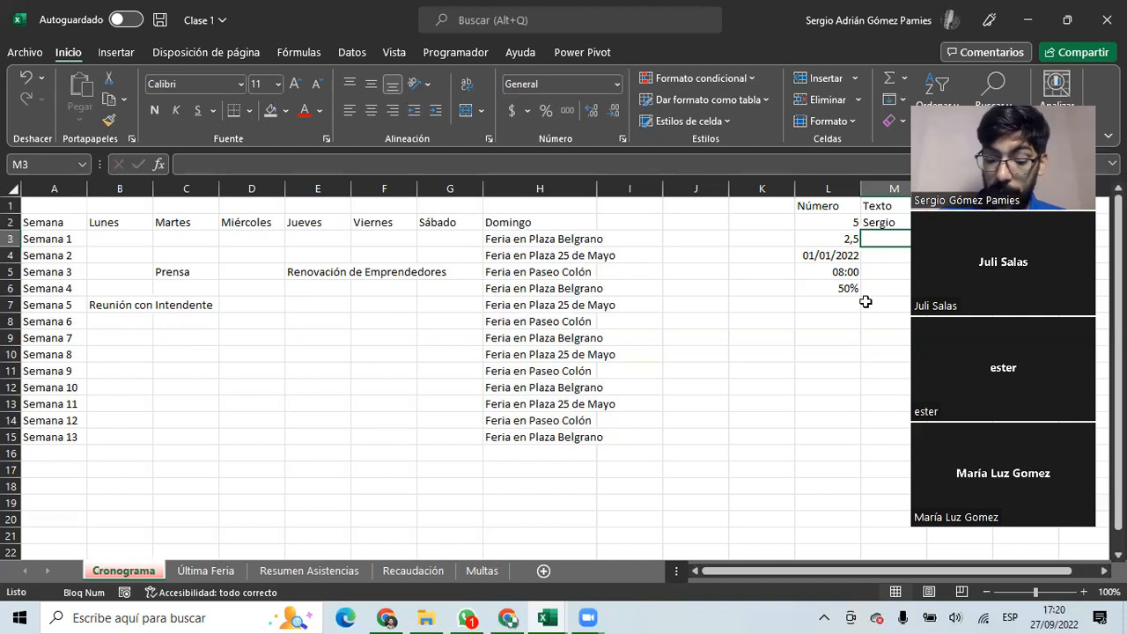
{"action": "type", "text": "2.5"}
{"action": "left_click", "coordinate": [818, 315]}
{"action": "left_click", "coordinate": [876, 241]}
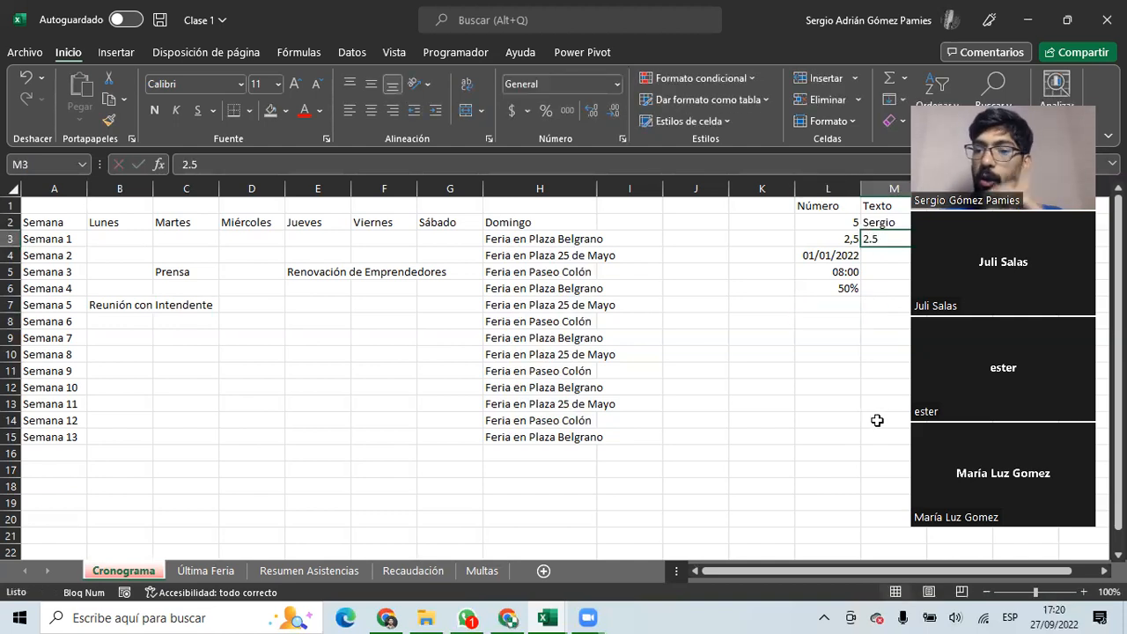
{"action": "left_click", "coordinate": [826, 240]}
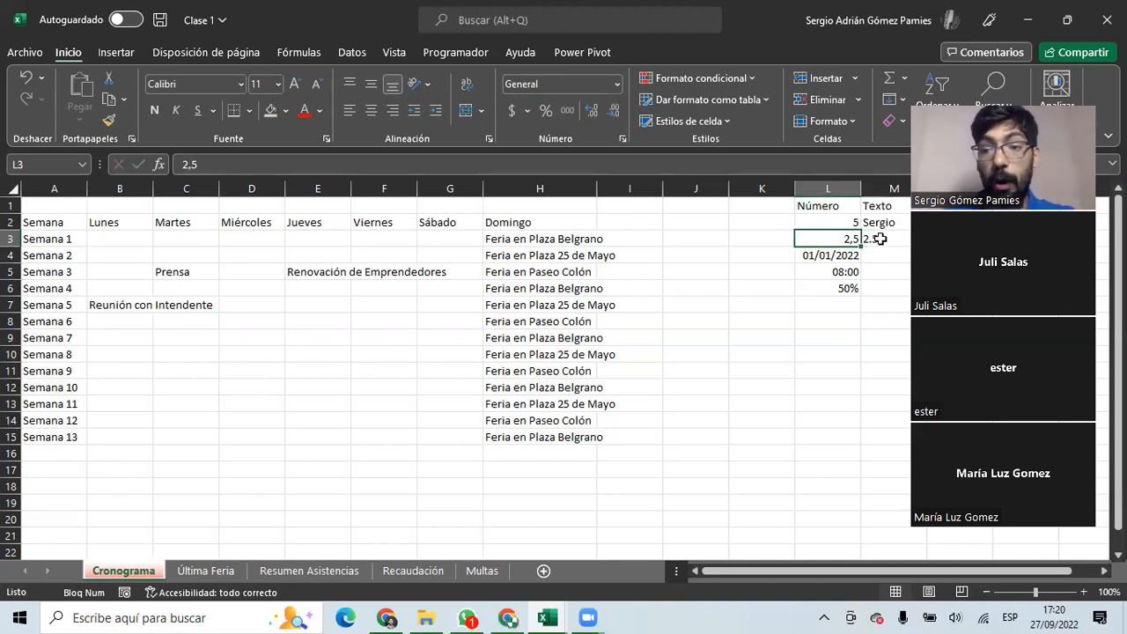
{"action": "left_click", "coordinate": [879, 238]}
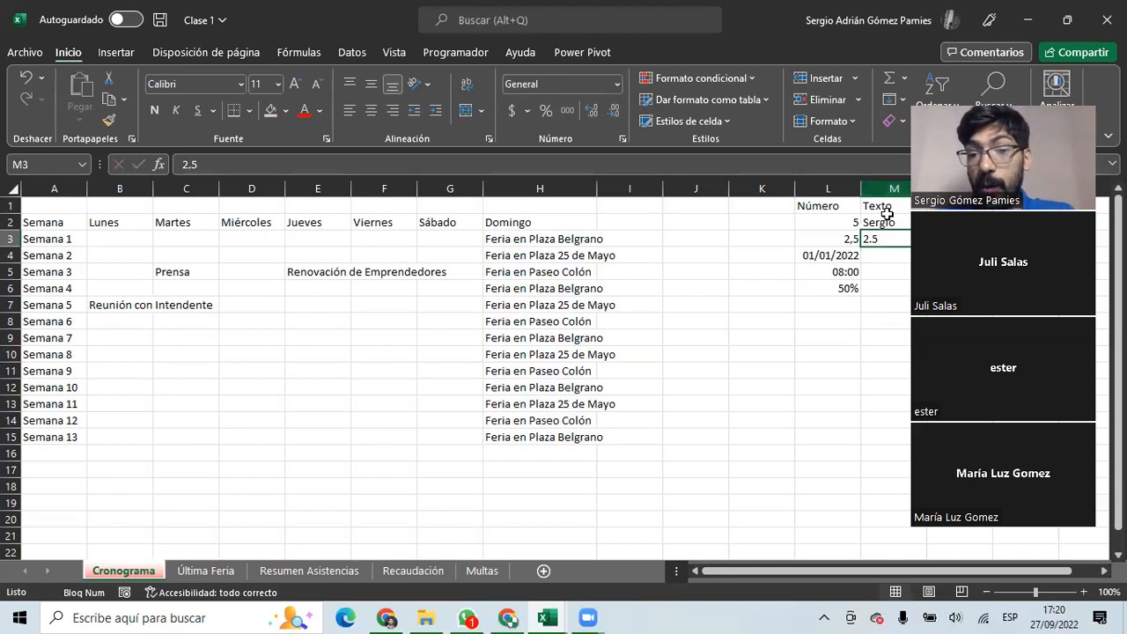
Widen column M to fit its text and enter 29/02/2022 in M4.
{"action": "left_click_drag", "start_coordinate": [780, 571], "coordinate": [805, 570]}
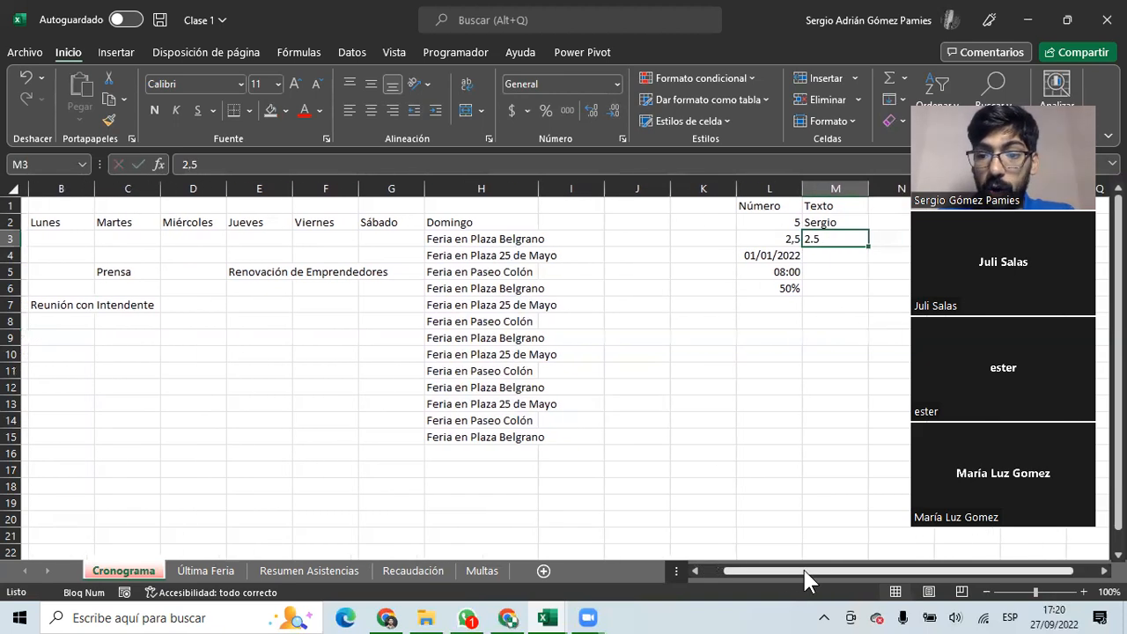
{"action": "left_click", "coordinate": [828, 221]}
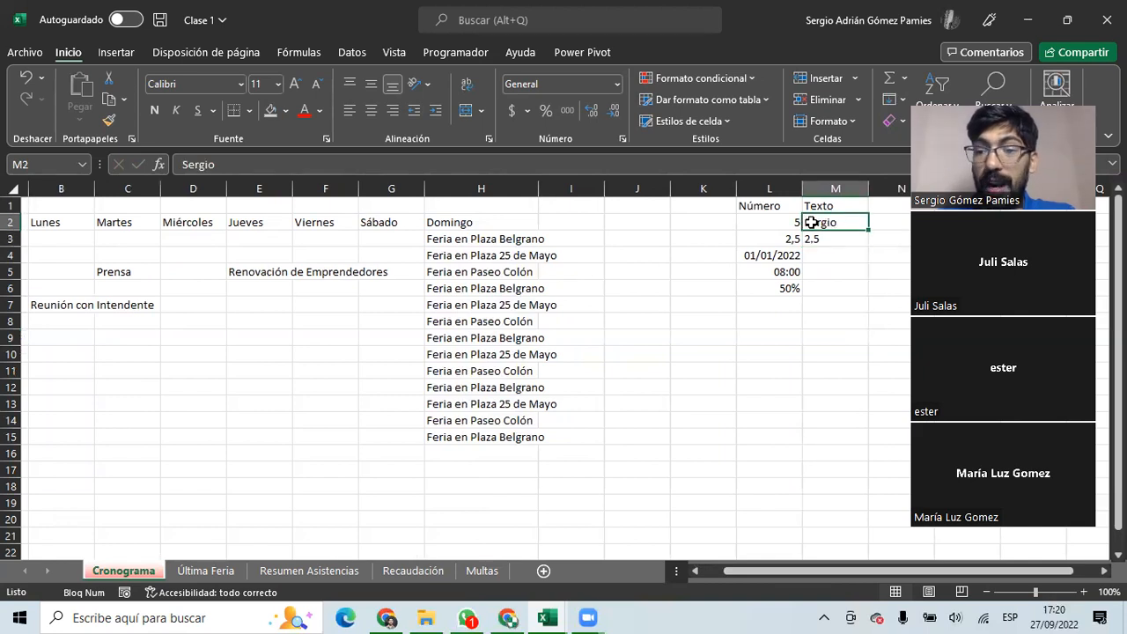
{"action": "left_click_drag", "start_coordinate": [868, 189], "coordinate": [890, 188]}
{"action": "left_click_drag", "start_coordinate": [764, 222], "coordinate": [755, 287]}
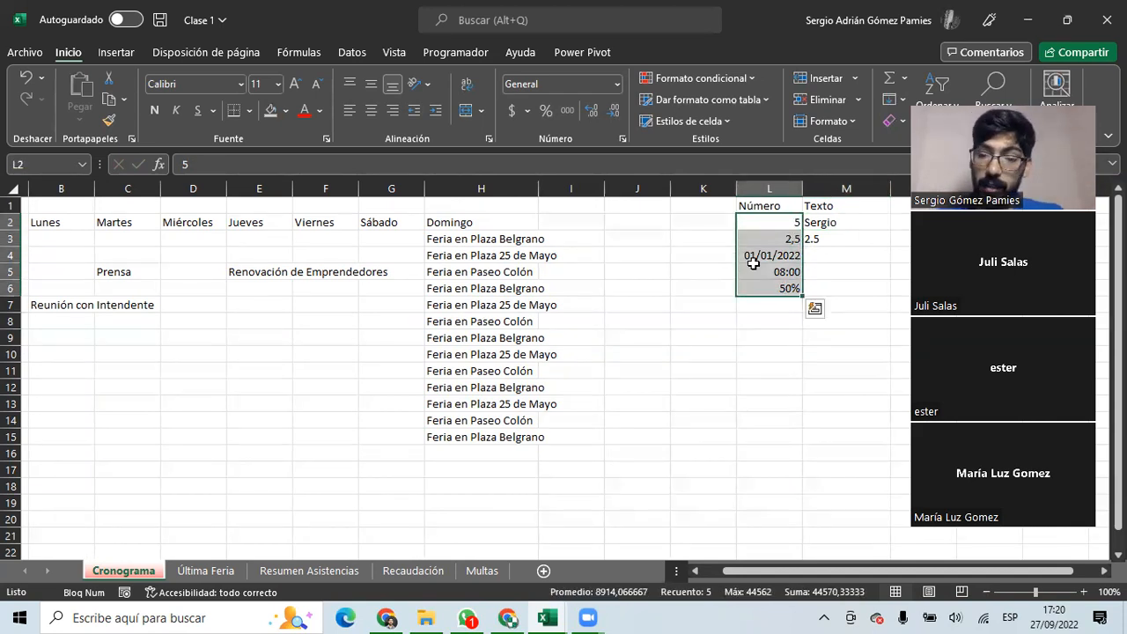
{"action": "left_click", "coordinate": [829, 256]}
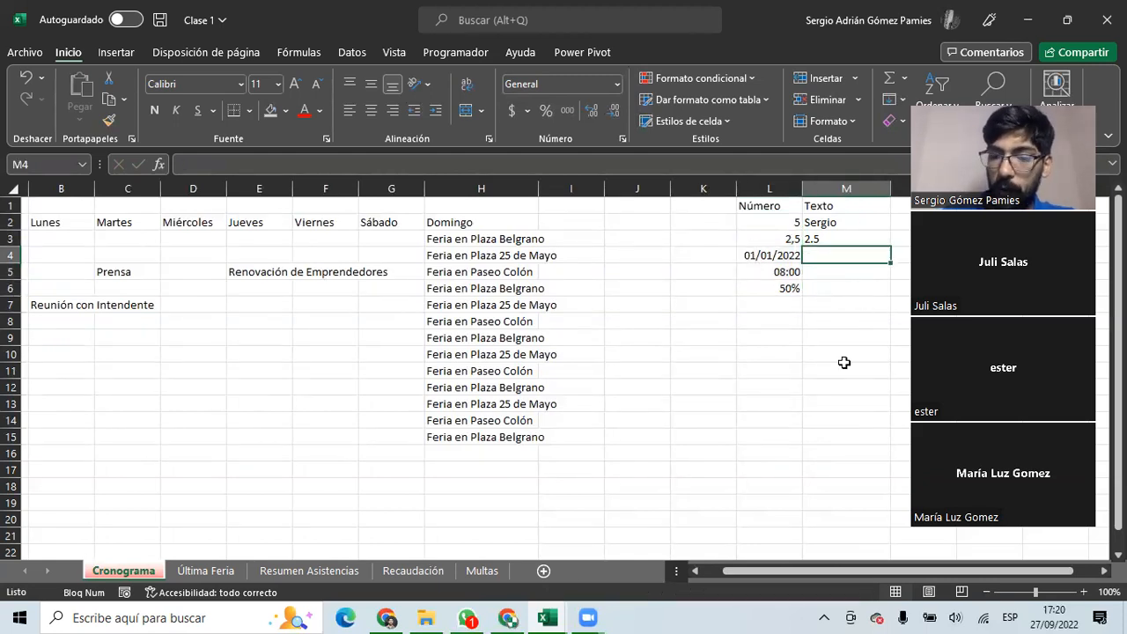
{"action": "type", "text": "29/02/2022"}
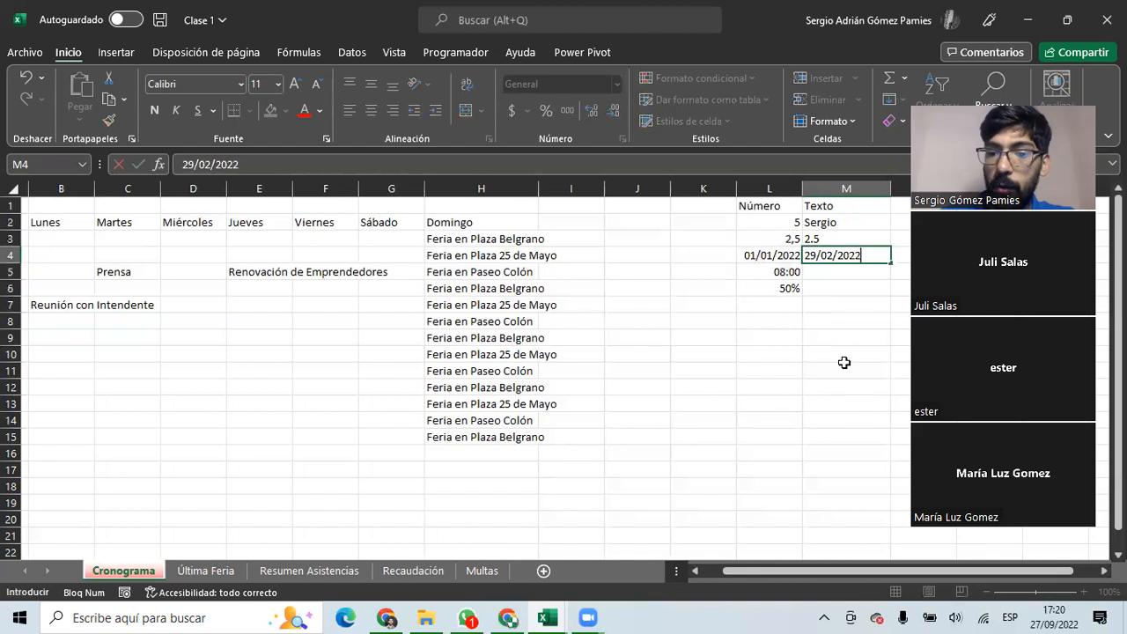
{"action": "key", "text": "Return"}
{"action": "left_click", "coordinate": [841, 262]}
Cancel the replace-data prompt so 29/02/2022 stays in M4, review the samples, and select L9.
{"action": "left_click_drag", "start_coordinate": [842, 261], "coordinate": [825, 277]}
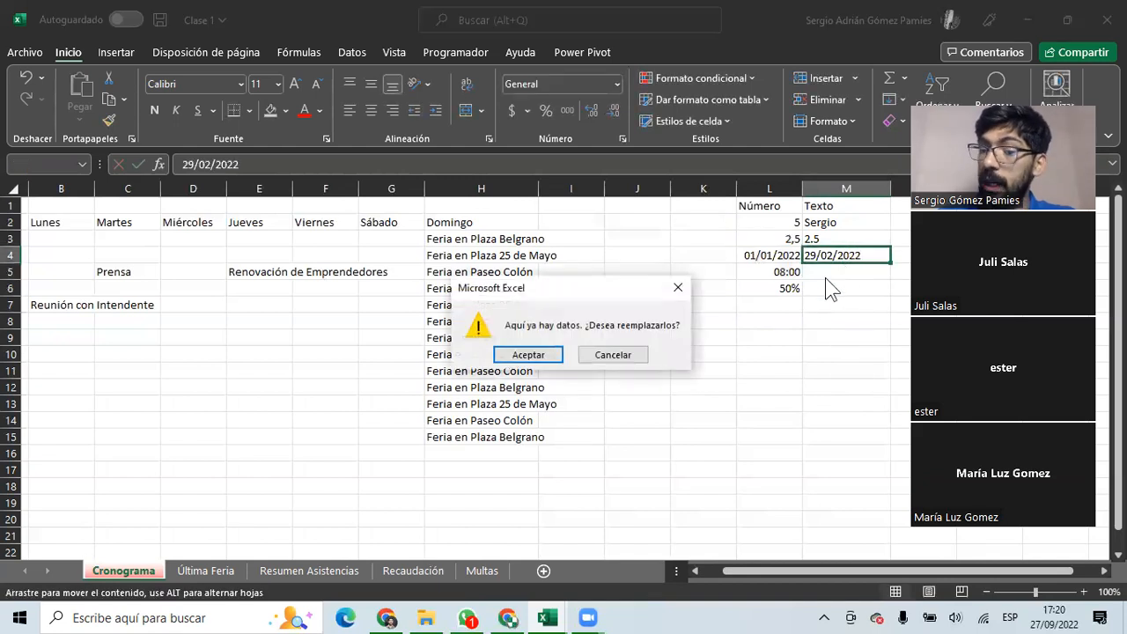
{"action": "left_click", "coordinate": [602, 356]}
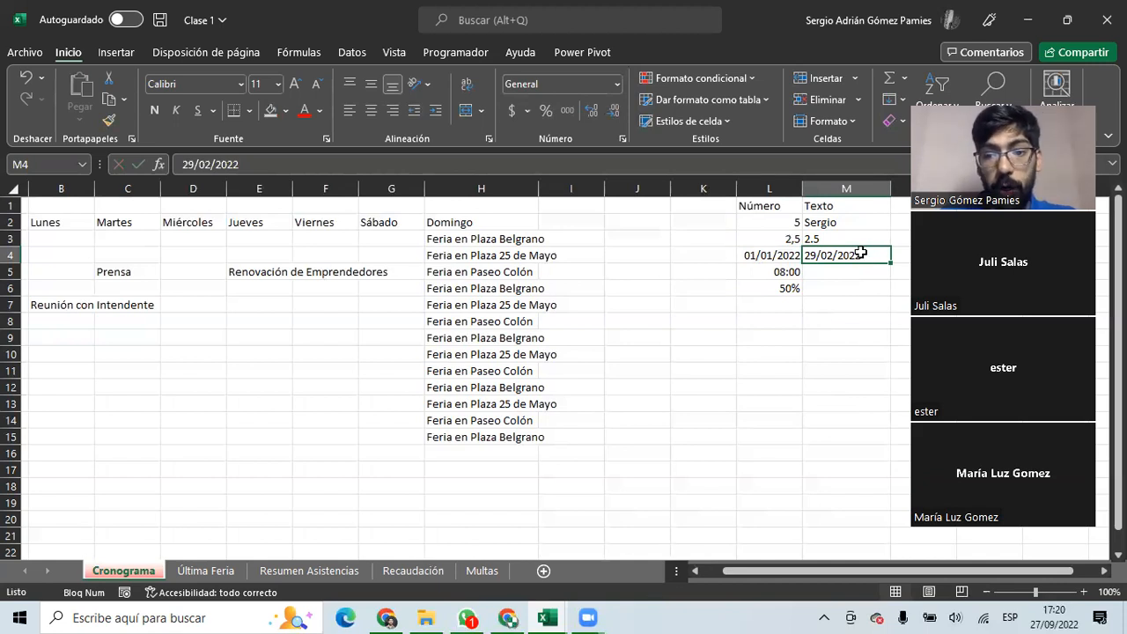
{"action": "left_click", "coordinate": [828, 289]}
{"action": "left_click_drag", "start_coordinate": [843, 218], "coordinate": [850, 284]}
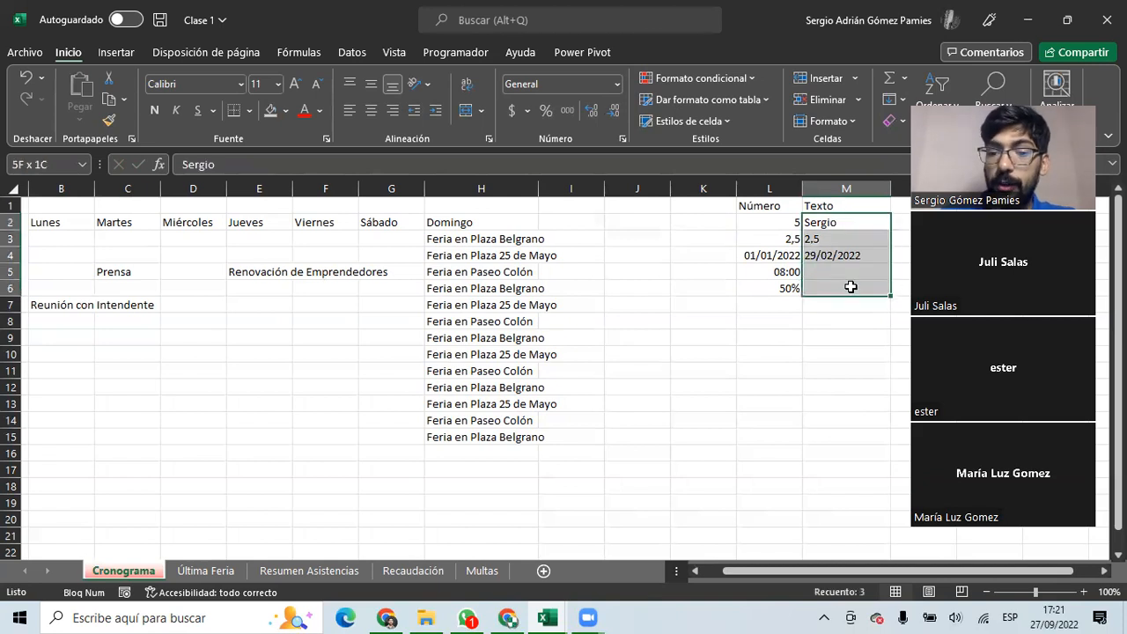
{"action": "left_click_drag", "start_coordinate": [780, 222], "coordinate": [786, 284]}
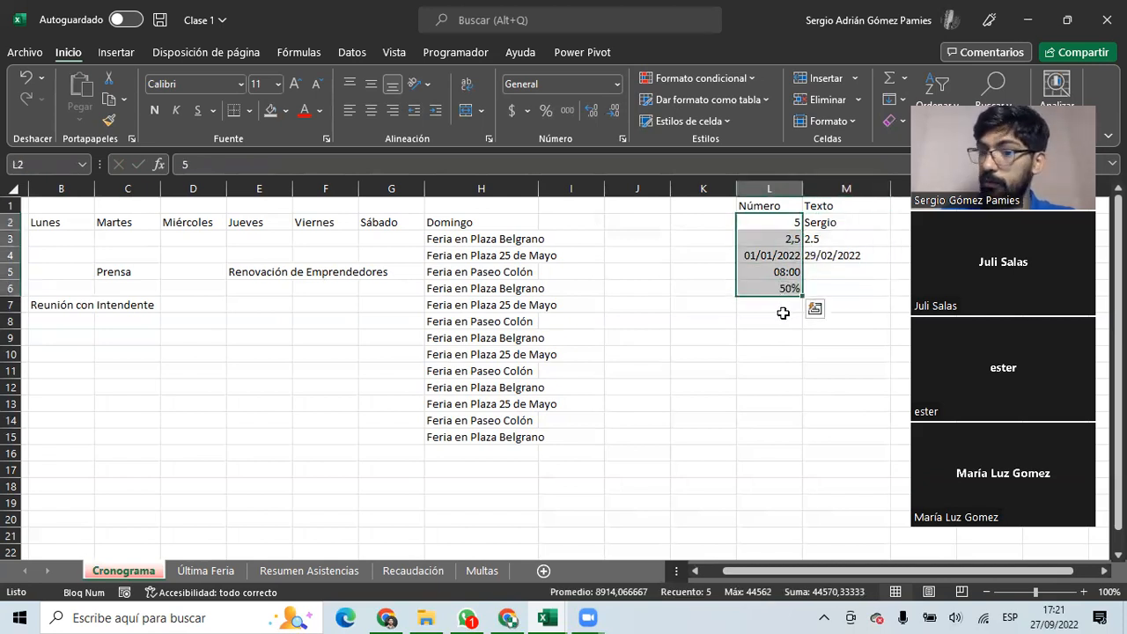
{"action": "left_click_drag", "start_coordinate": [783, 321], "coordinate": [9, 334]}
{"action": "left_click_drag", "start_coordinate": [198, 404], "coordinate": [9, 387]}
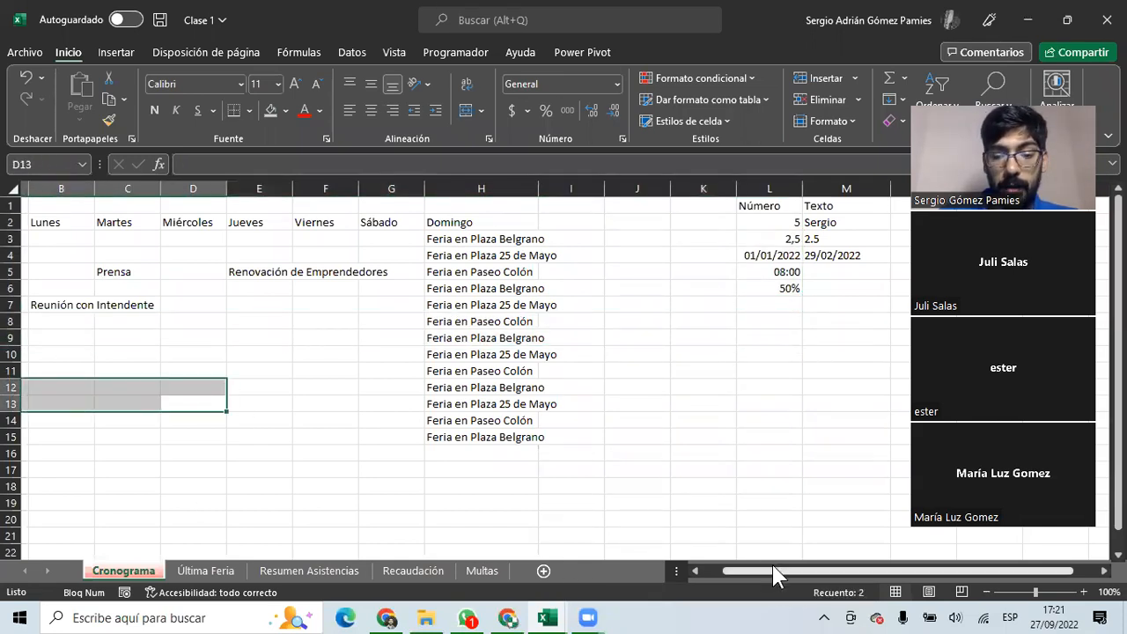
{"action": "left_click_drag", "start_coordinate": [773, 574], "coordinate": [753, 574]}
{"action": "left_click_drag", "start_coordinate": [50, 222], "coordinate": [526, 421]}
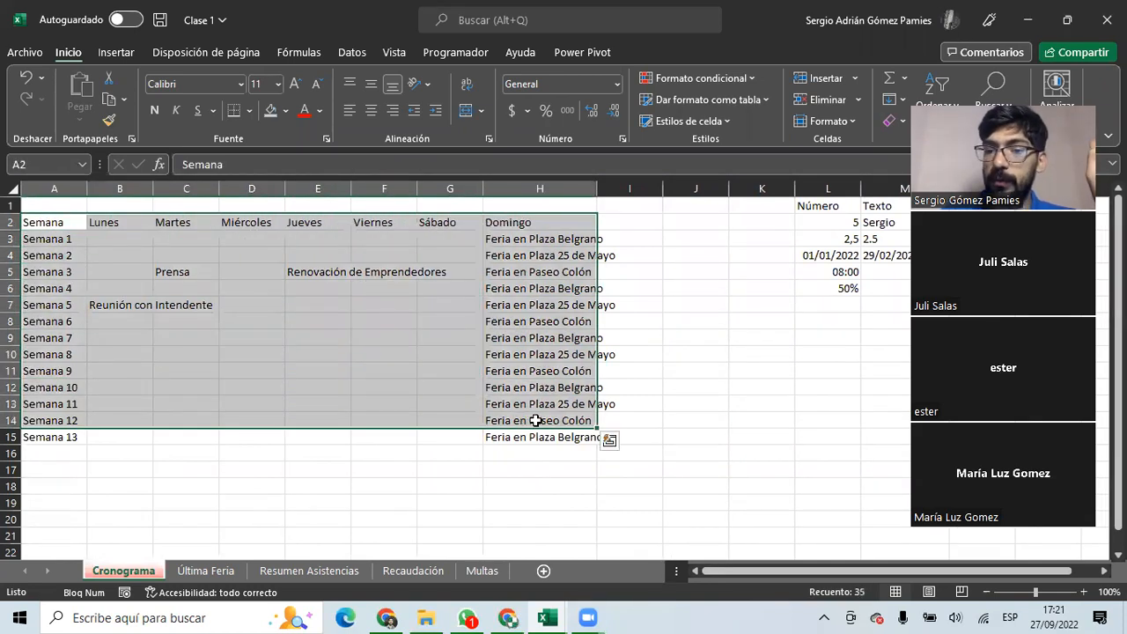
{"action": "left_click", "coordinate": [828, 340]}
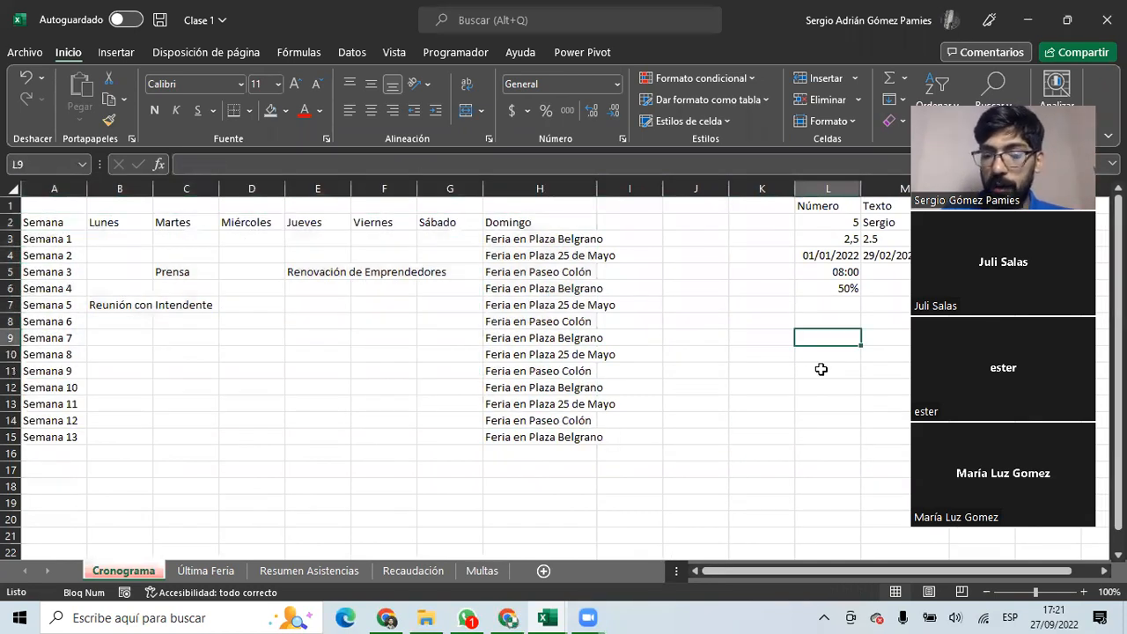
Enter 2,5 in L9 and in L10, then select both cells L9:L10.
{"action": "type", "text": "2,5"}
{"action": "key", "text": "Return"}
{"action": "type", "text": "2,5"}
{"action": "key", "text": "Up"}
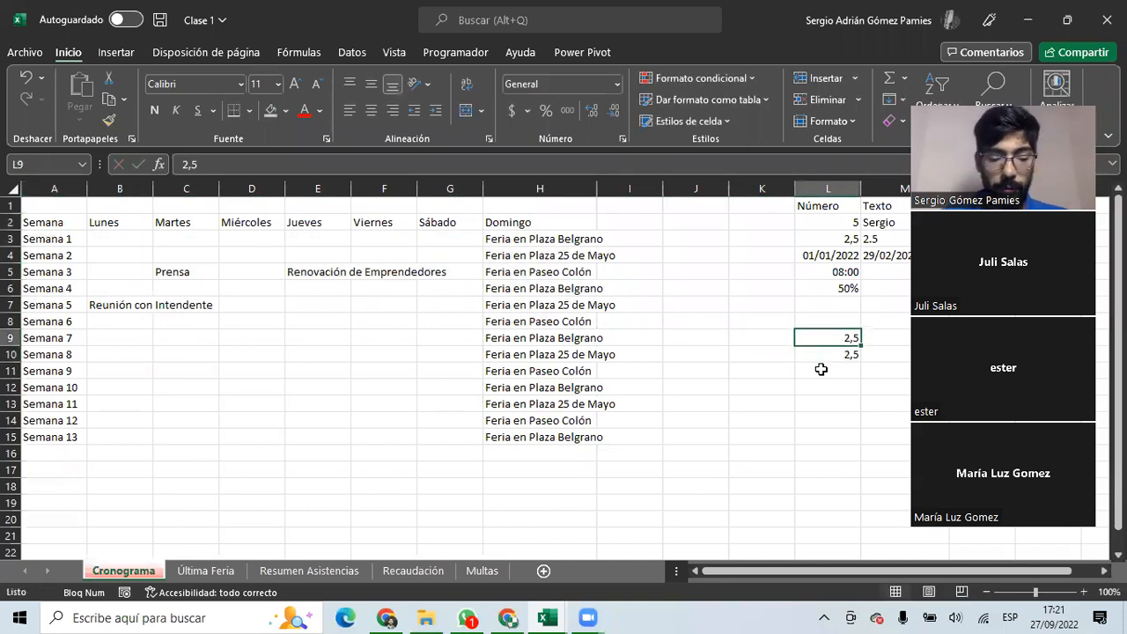
{"action": "key", "text": "shift+Down"}
{"action": "left_click_drag", "start_coordinate": [837, 337], "coordinate": [837, 361]}
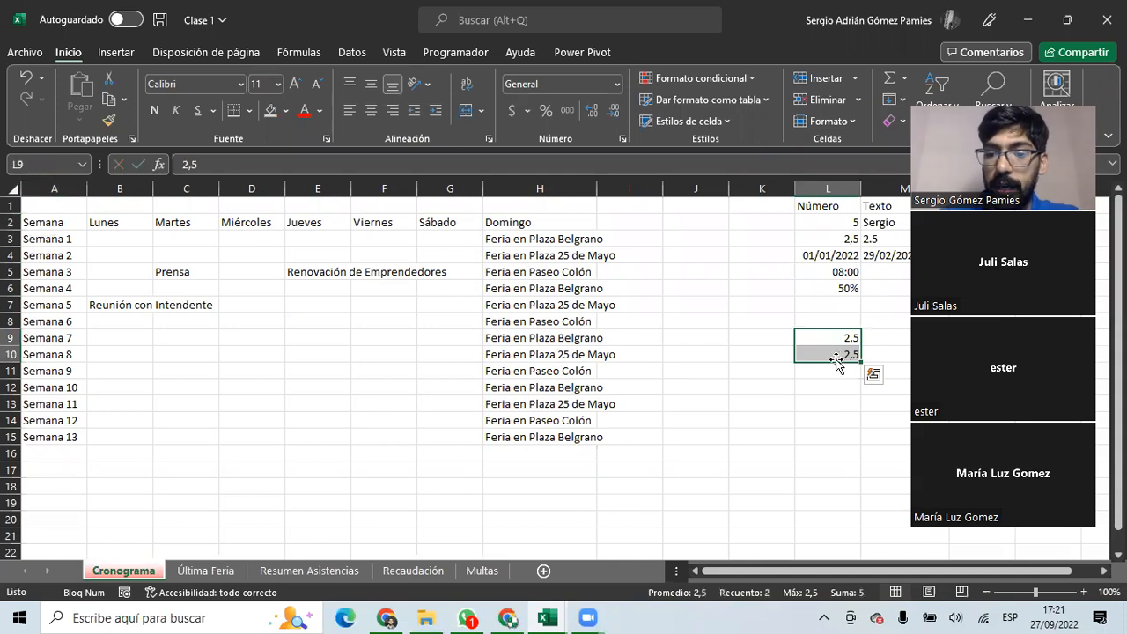
{"action": "left_click", "coordinate": [837, 354]}
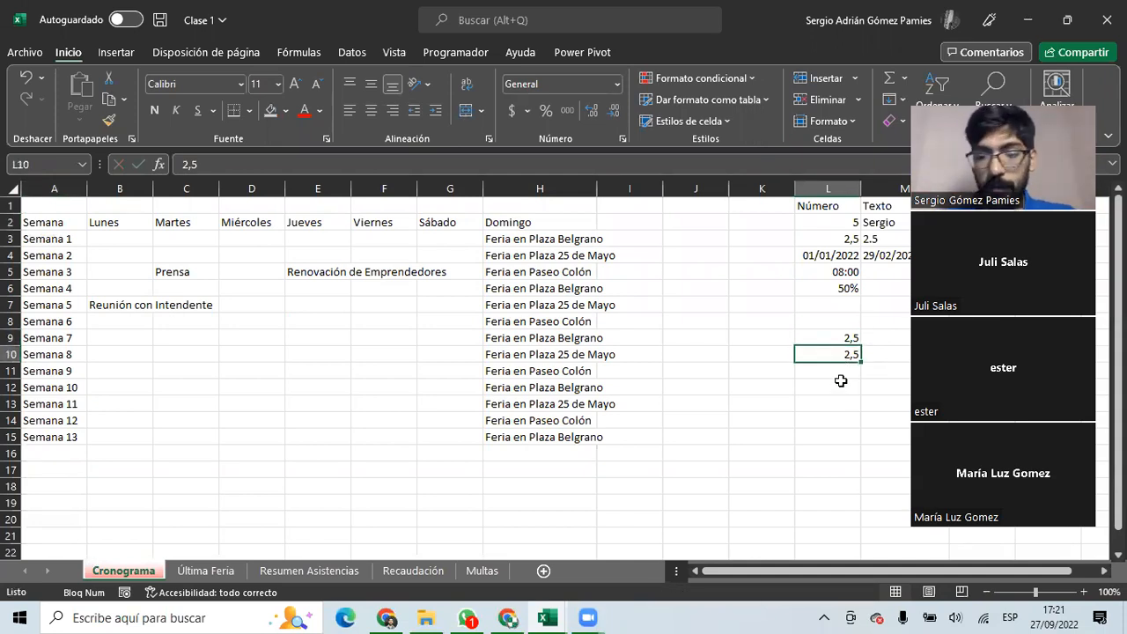
{"action": "left_click_drag", "start_coordinate": [844, 338], "coordinate": [839, 349]}
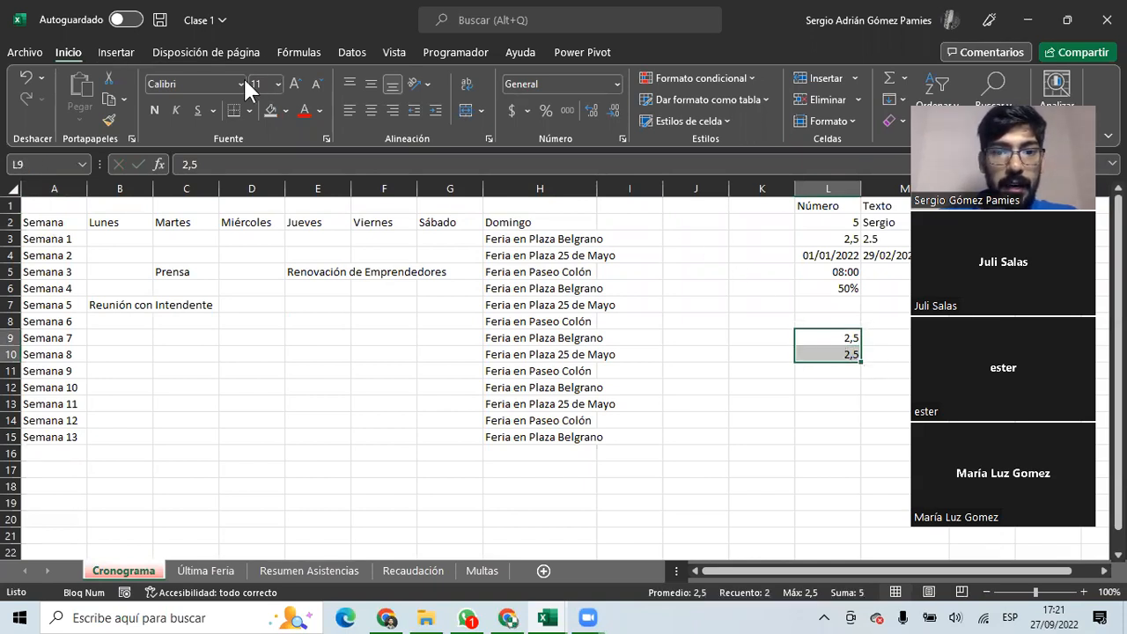
{"action": "left_click", "coordinate": [556, 74]}
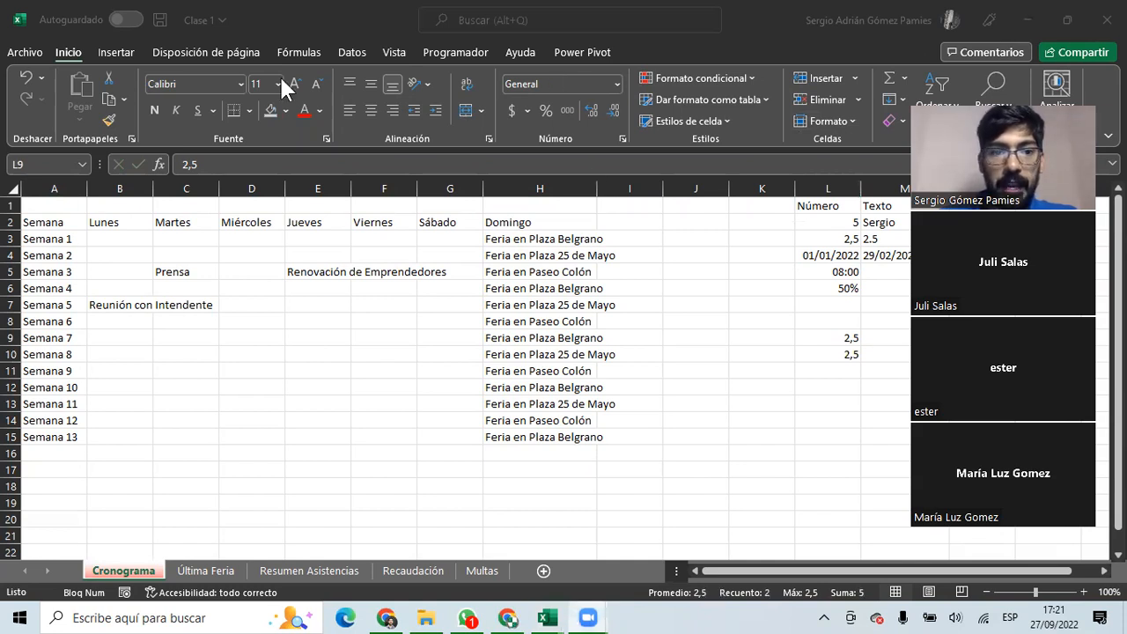
{"action": "left_click", "coordinate": [617, 96]}
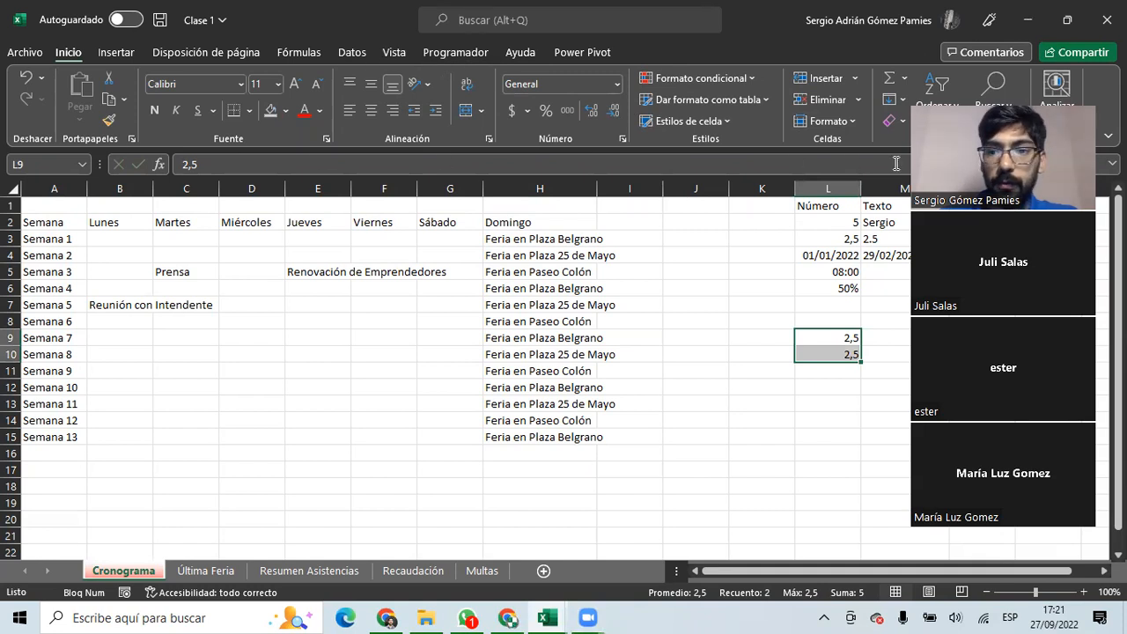
{"action": "left_click_drag", "start_coordinate": [844, 341], "coordinate": [840, 355]}
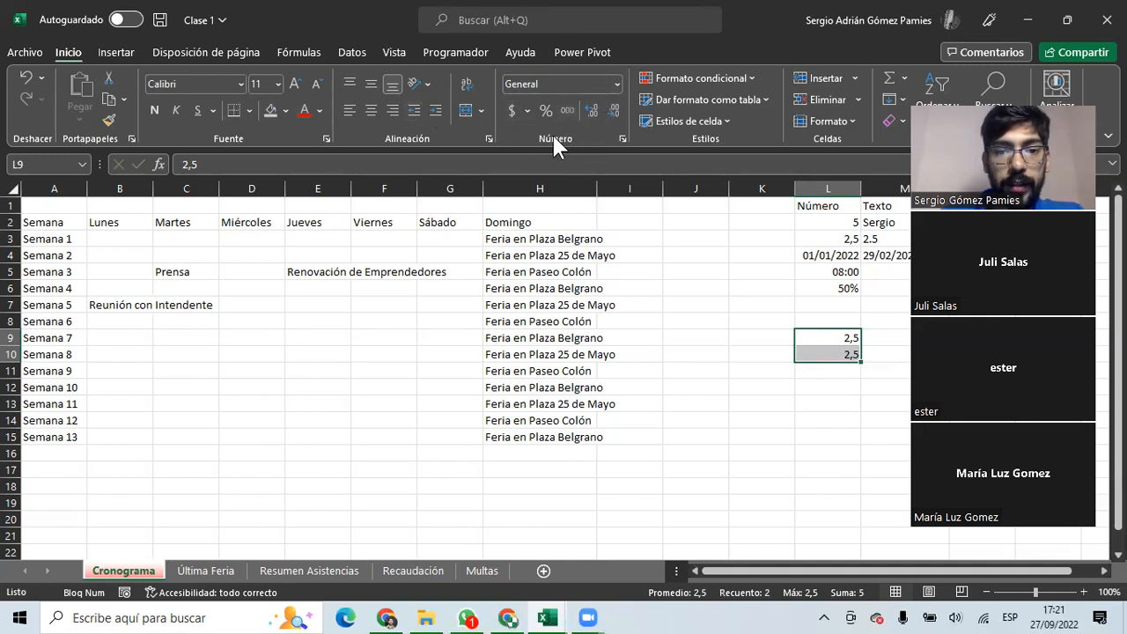
Decrease decimals so L9 and L10 display 3 while still storing 2,5.
{"action": "left_click", "coordinate": [613, 104]}
{"action": "left_click", "coordinate": [828, 420]}
{"action": "left_click_drag", "start_coordinate": [847, 341], "coordinate": [835, 355]}
{"action": "left_click", "coordinate": [822, 415]}
{"action": "left_click", "coordinate": [835, 346]}
{"action": "left_click", "coordinate": [830, 331]}
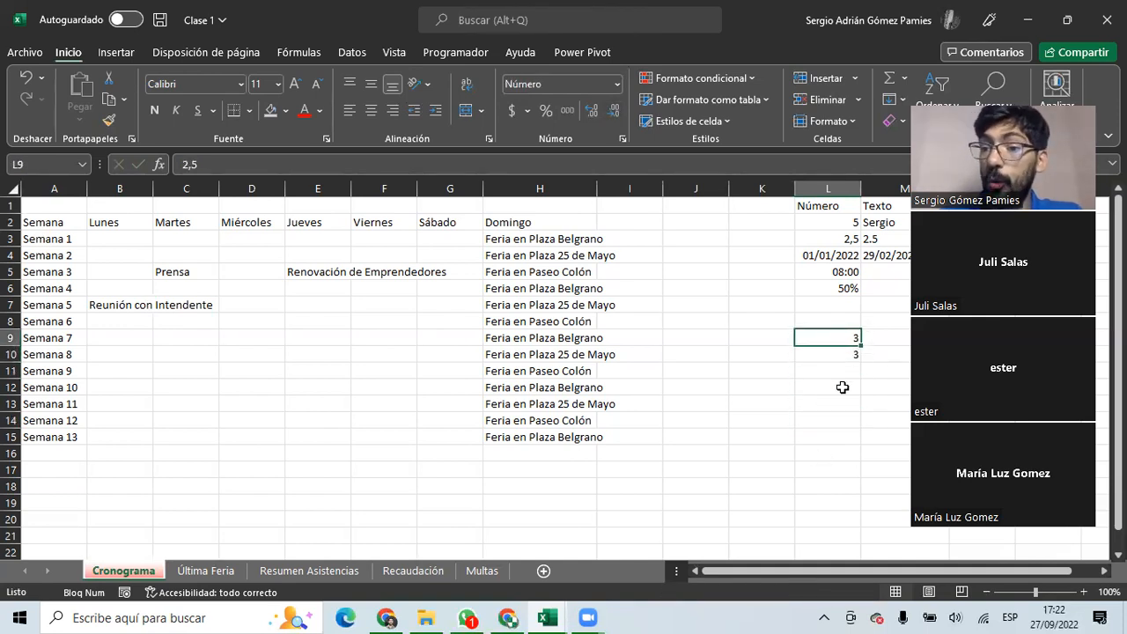
Enter =L9+L10 in L11, which shows 5, and compare it with L9 and L10.
{"action": "left_click", "coordinate": [836, 370]}
{"action": "type", "text": "="}
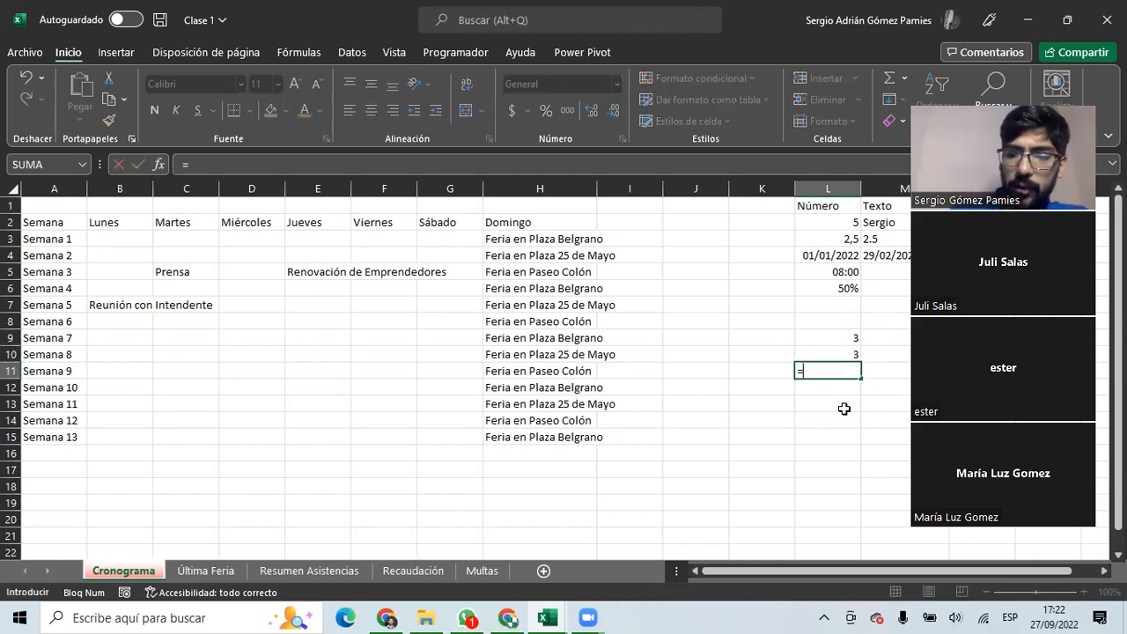
{"action": "left_click", "coordinate": [837, 338]}
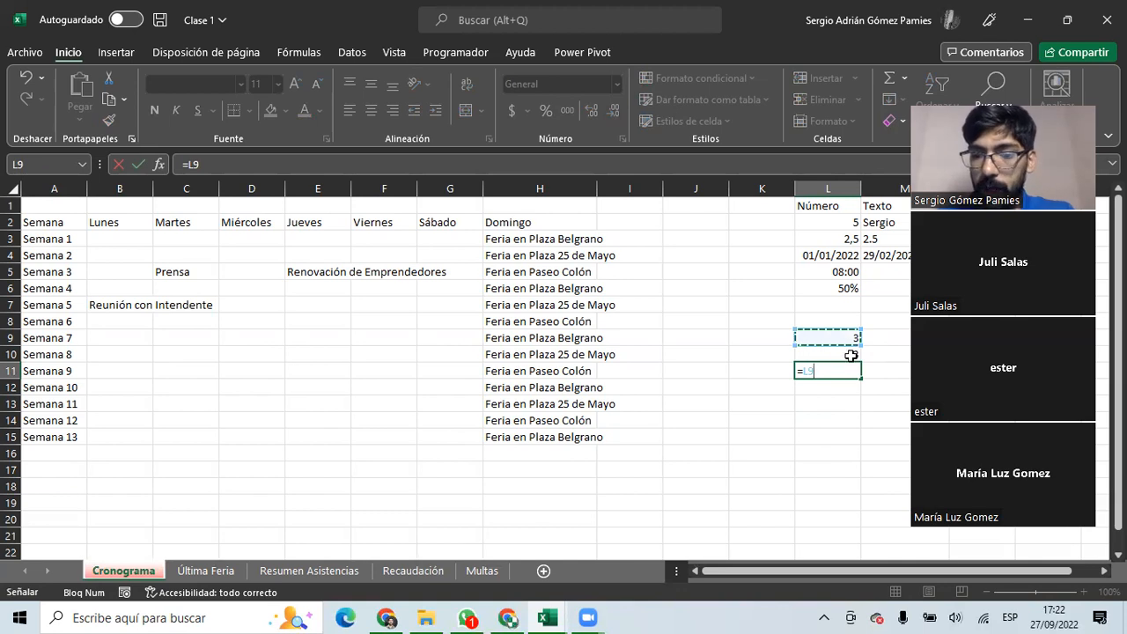
{"action": "type", "text": "+"}
{"action": "left_click", "coordinate": [833, 353]}
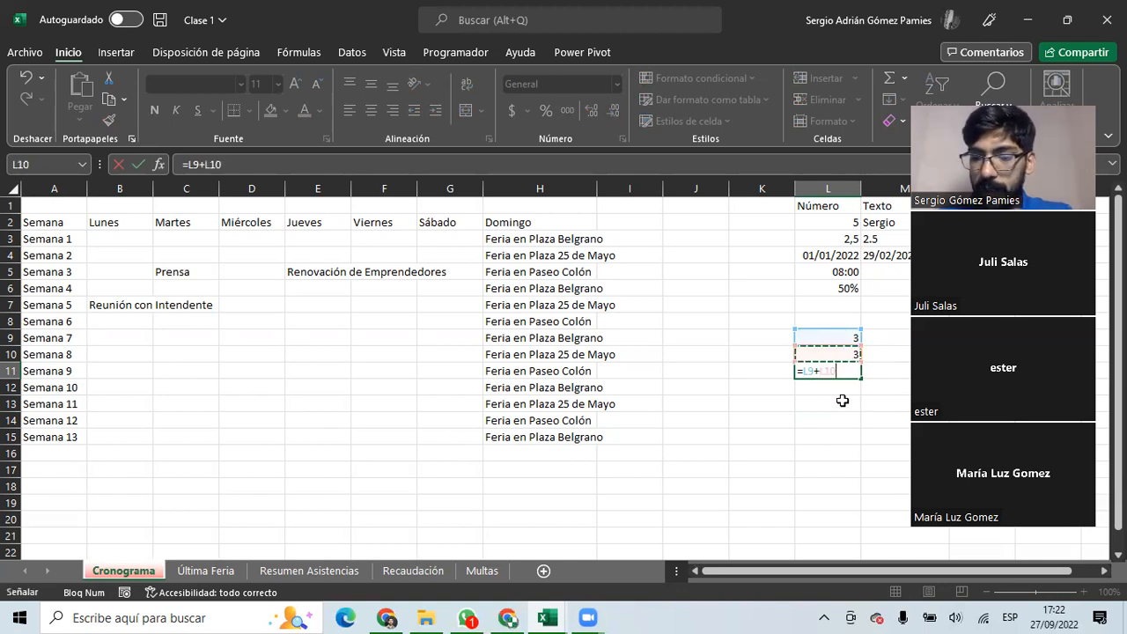
{"action": "key", "text": "Return"}
{"action": "left_click", "coordinate": [842, 372]}
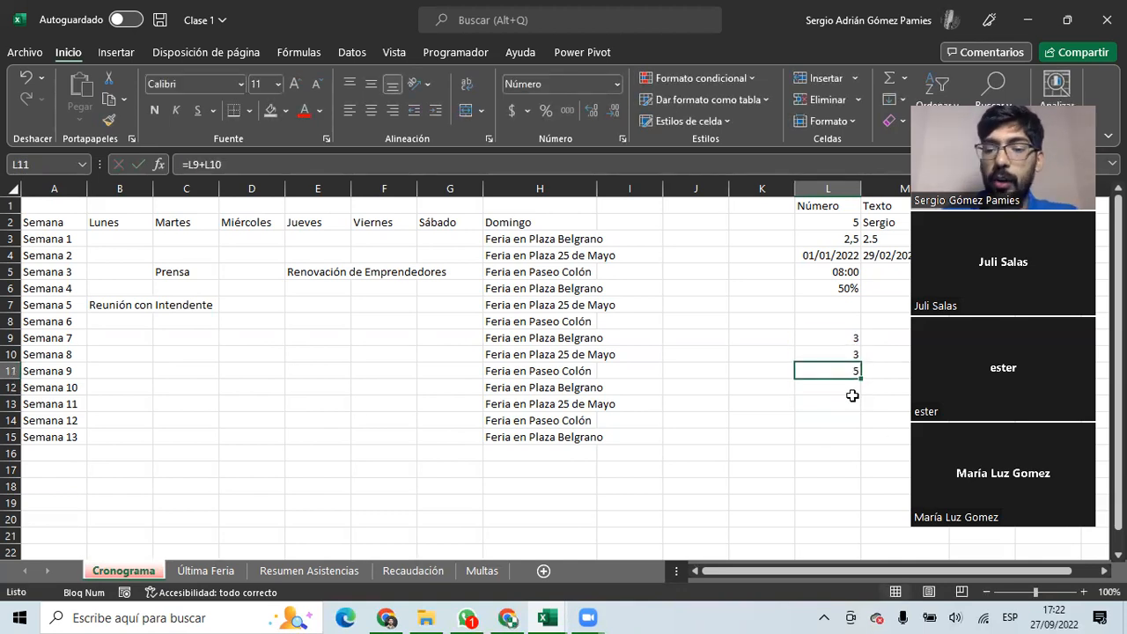
{"action": "left_click", "coordinate": [820, 339]}
{"action": "left_click", "coordinate": [818, 357]}
{"action": "left_click", "coordinate": [823, 370]}
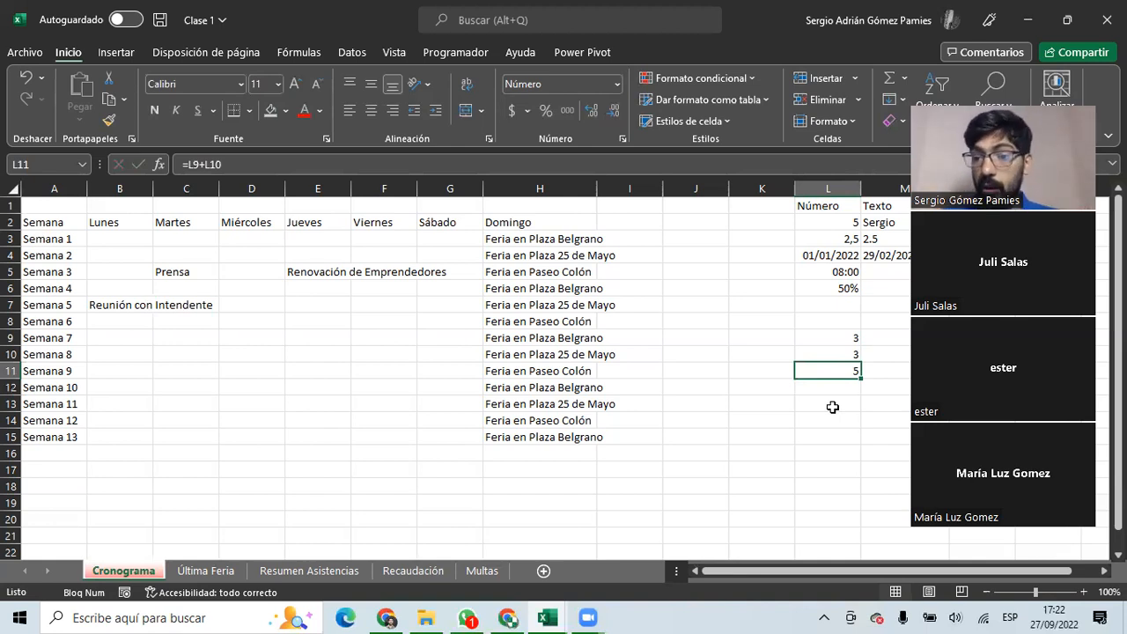
Open L9 in the formula bar to reveal 2,5, then check L10 and the L11 sum.
{"action": "left_click", "coordinate": [836, 332]}
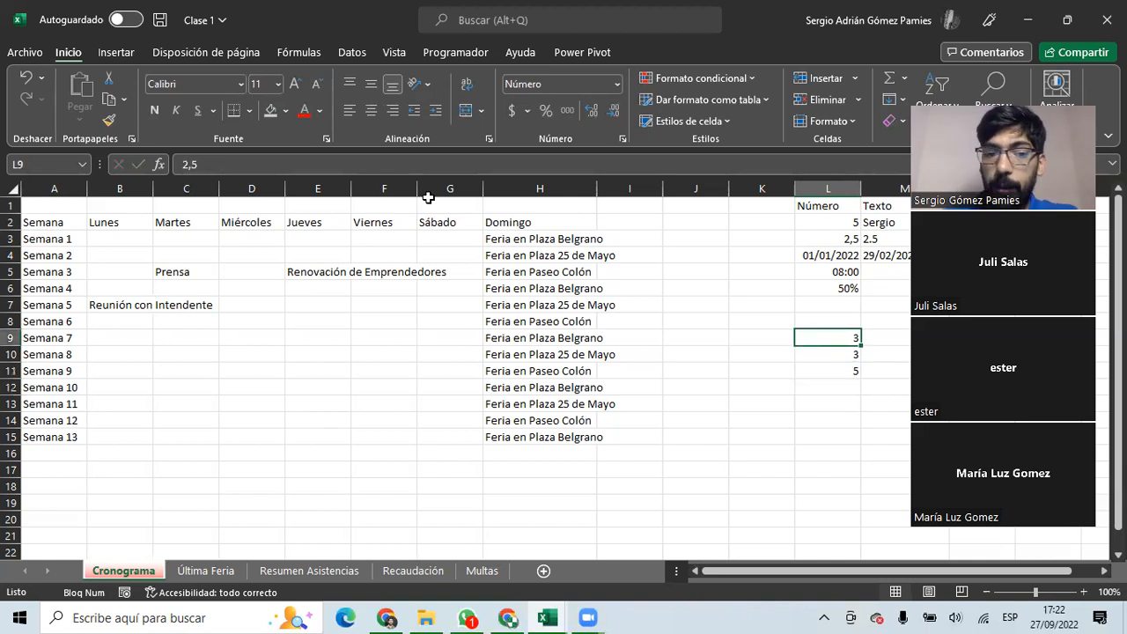
{"action": "double_click", "coordinate": [211, 166]}
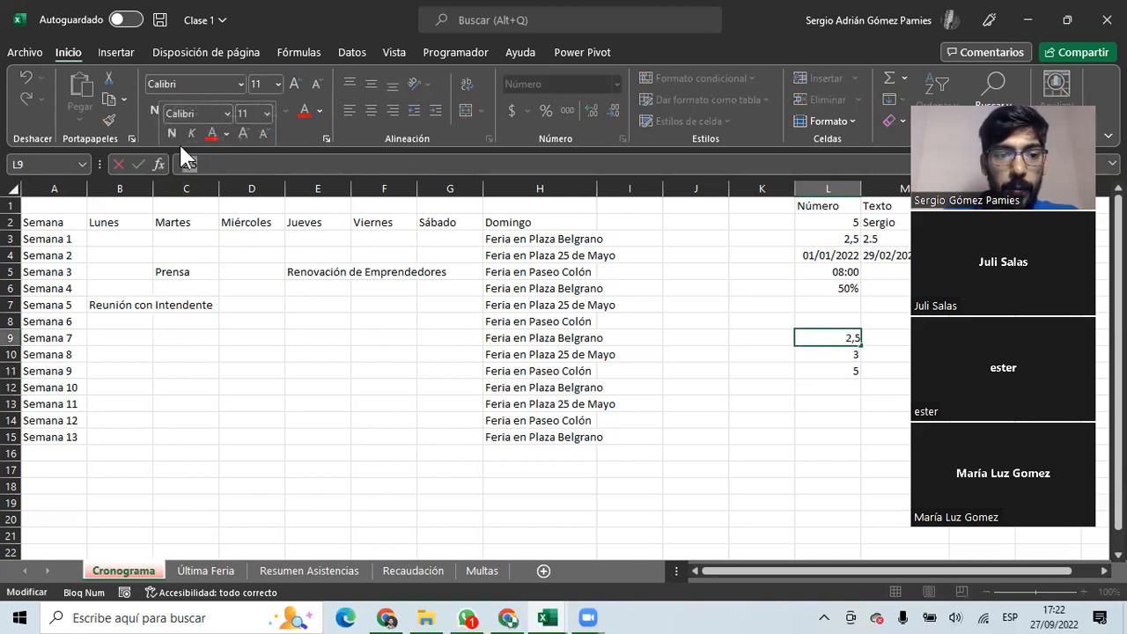
{"action": "left_click", "coordinate": [212, 167]}
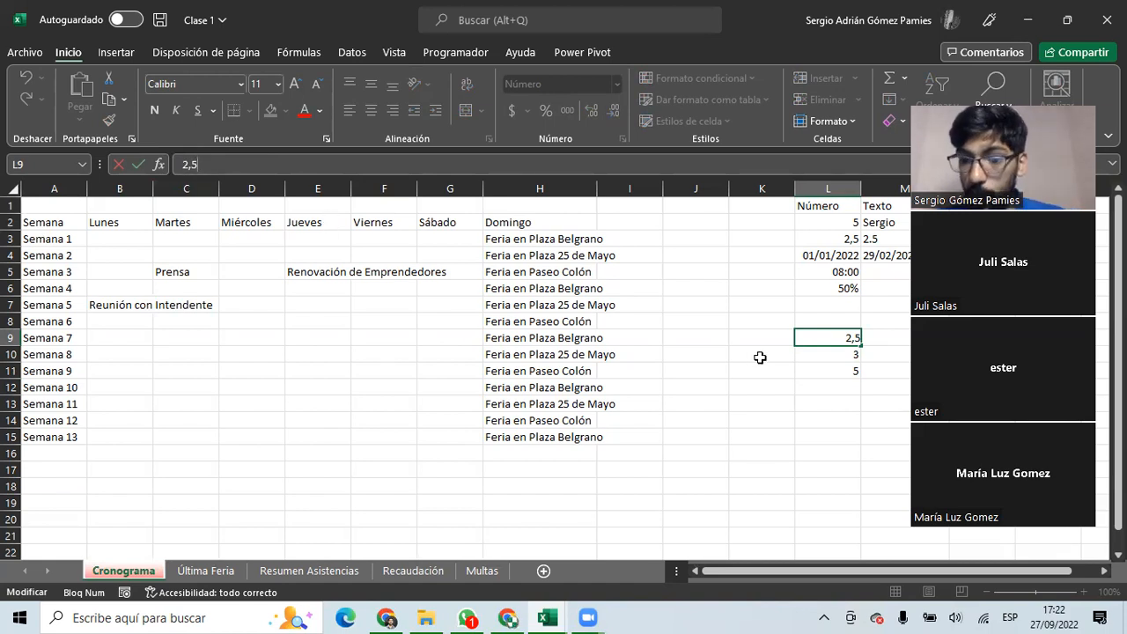
{"action": "left_click", "coordinate": [828, 371]}
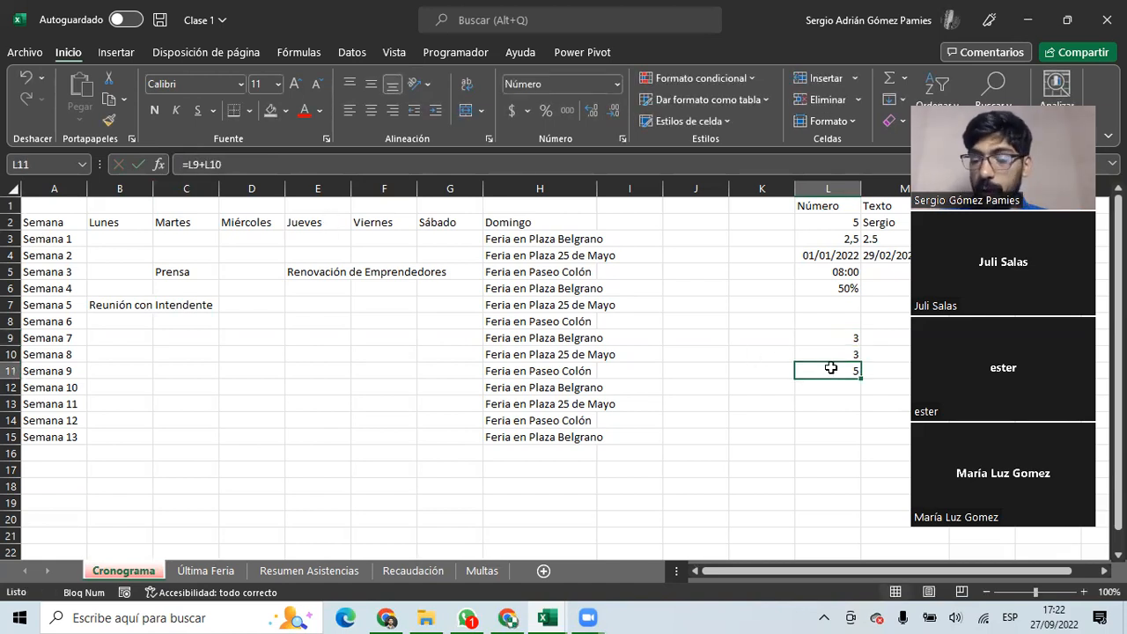
{"action": "left_click", "coordinate": [837, 337]}
{"action": "left_click", "coordinate": [841, 355]}
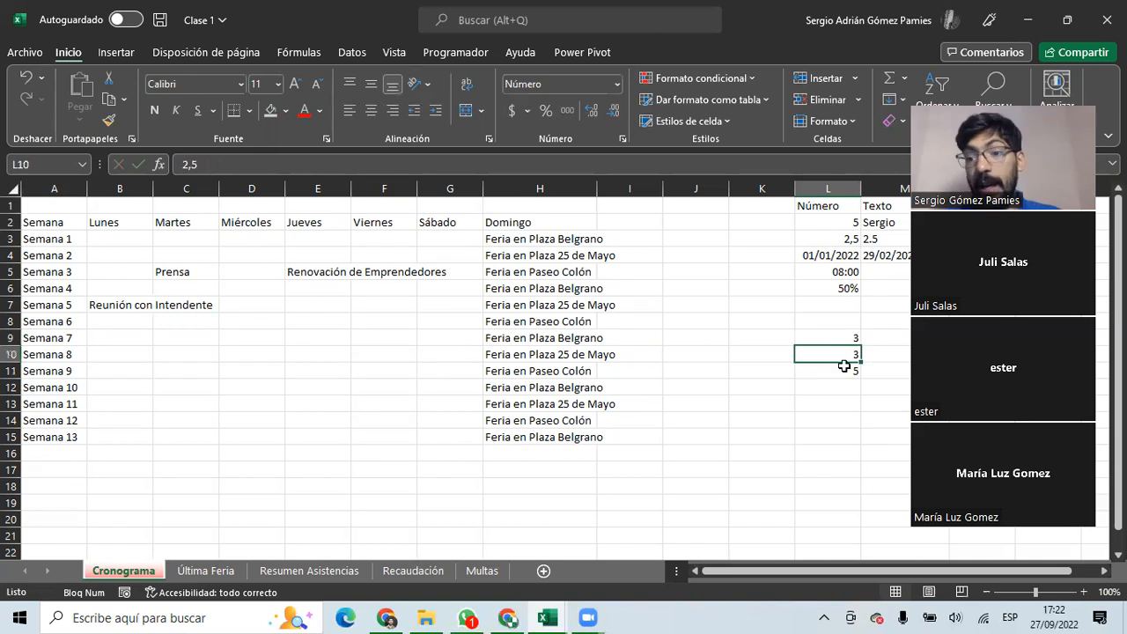
{"action": "left_click", "coordinate": [837, 372]}
{"action": "left_click_drag", "start_coordinate": [837, 338], "coordinate": [845, 353]}
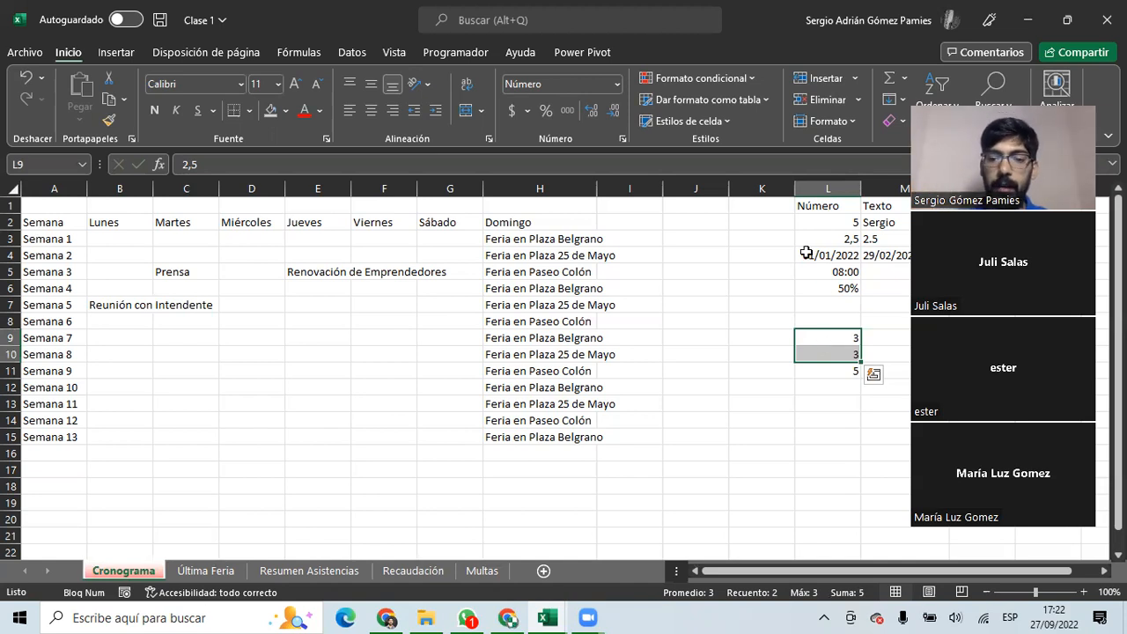
Delete the contents of L9 through L11.
{"action": "left_click_drag", "start_coordinate": [845, 343], "coordinate": [839, 370]}
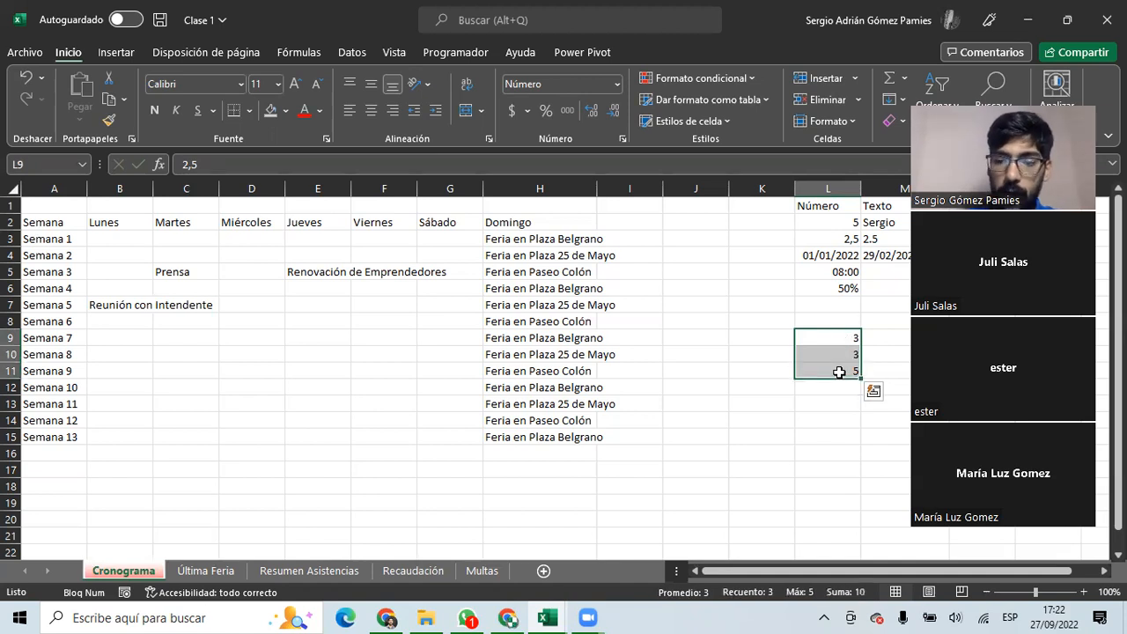
{"action": "key", "text": "Delete"}
{"action": "left_click_drag", "start_coordinate": [356, 371], "coordinate": [39, 370]}
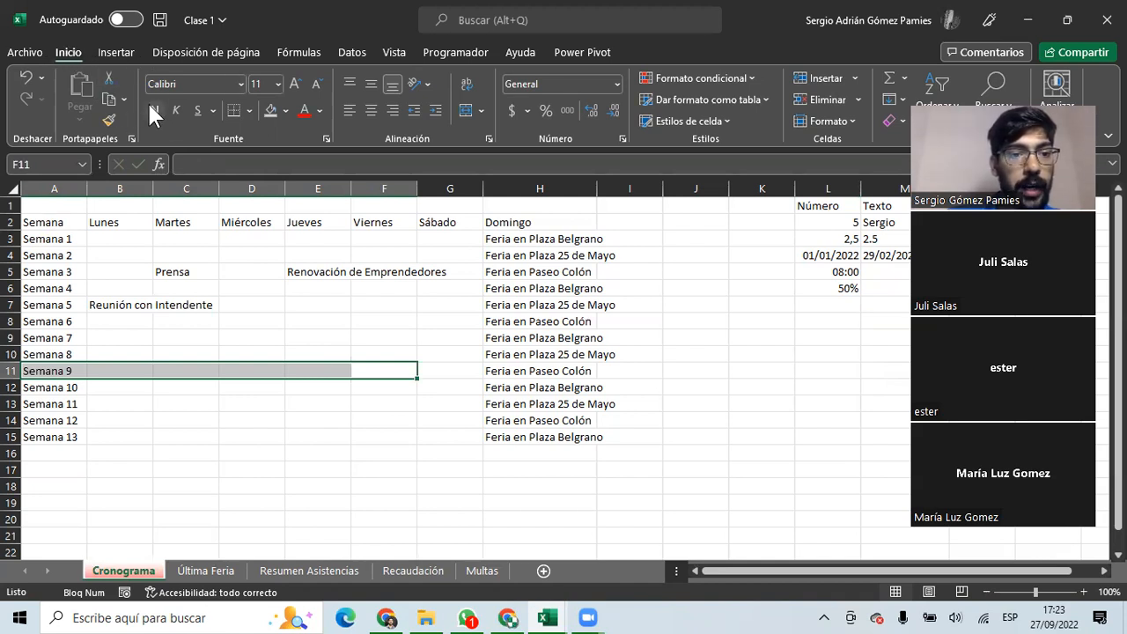
Put a thick outside border around A2:H15 and autofit column H.
{"action": "left_click", "coordinate": [248, 109]}
{"action": "left_click", "coordinate": [247, 109]}
{"action": "left_click_drag", "start_coordinate": [35, 217], "coordinate": [541, 437]}
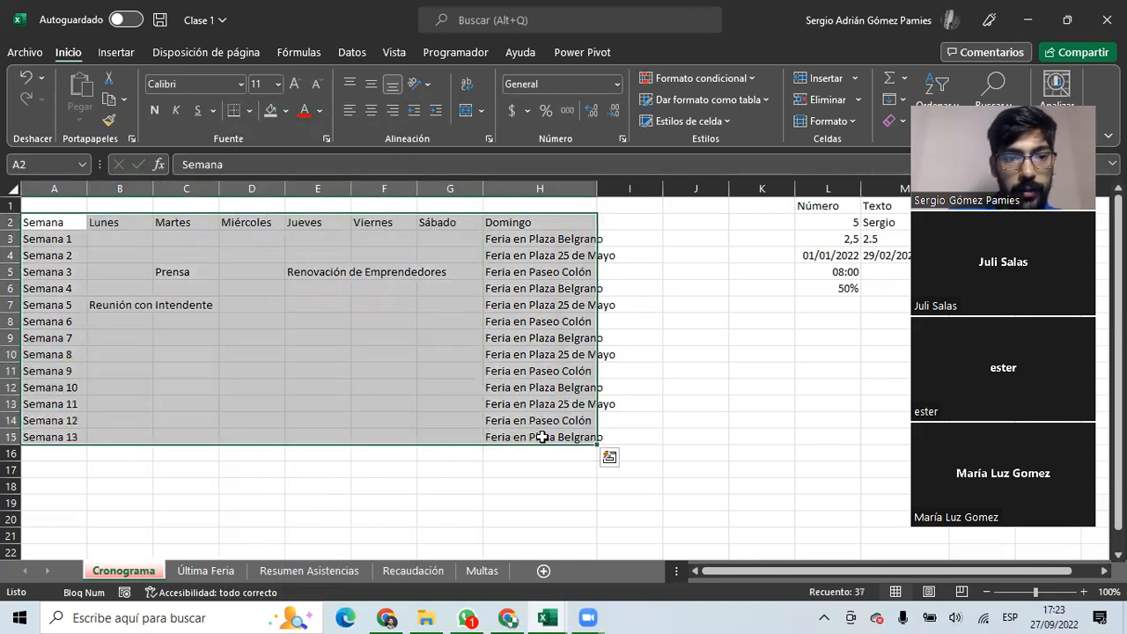
{"action": "left_click", "coordinate": [250, 111]}
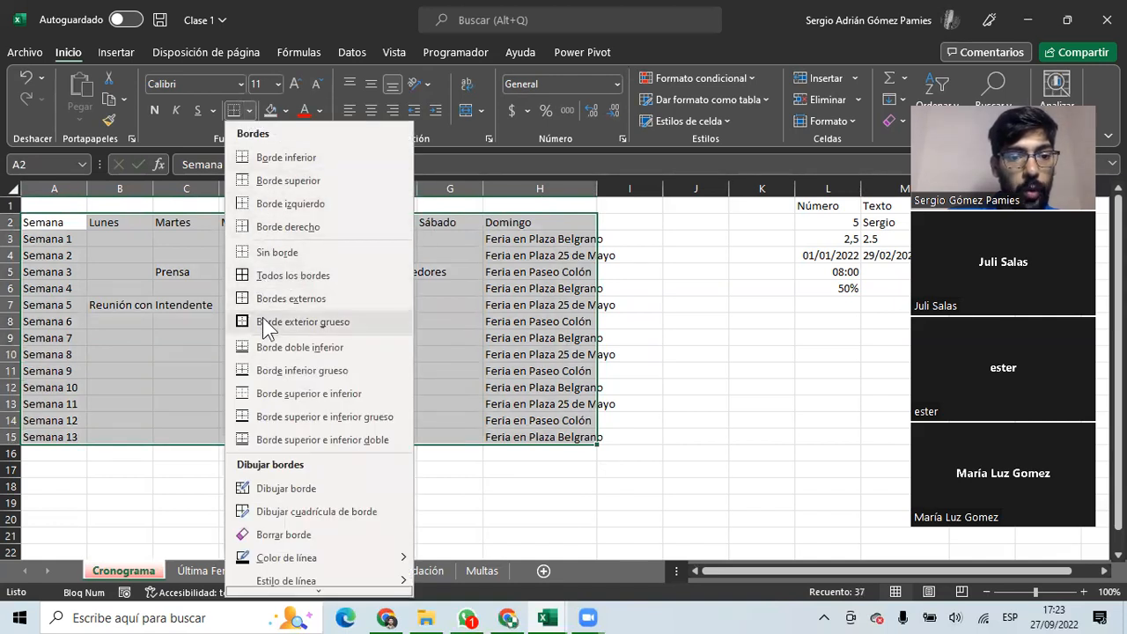
{"action": "left_click", "coordinate": [285, 322]}
{"action": "left_click", "coordinate": [541, 438]}
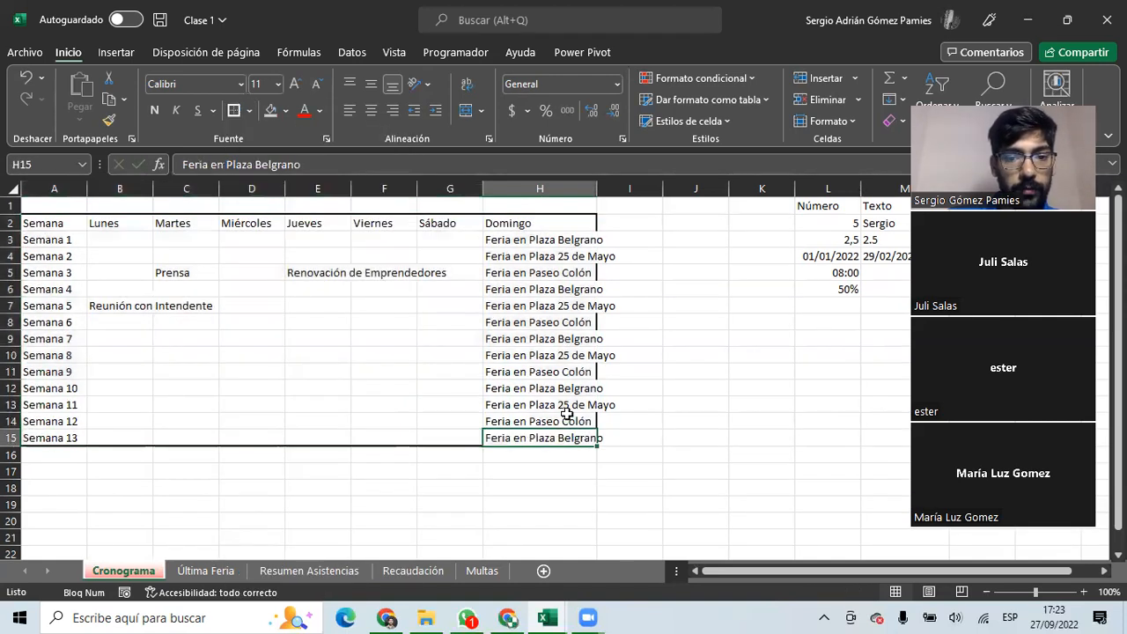
{"action": "double_click", "coordinate": [598, 189]}
Add thin inside borders to A2:H15 through More Borders.
{"action": "left_click", "coordinate": [60, 226]}
{"action": "left_click_drag", "start_coordinate": [66, 225], "coordinate": [563, 437]}
{"action": "left_click", "coordinate": [250, 110]}
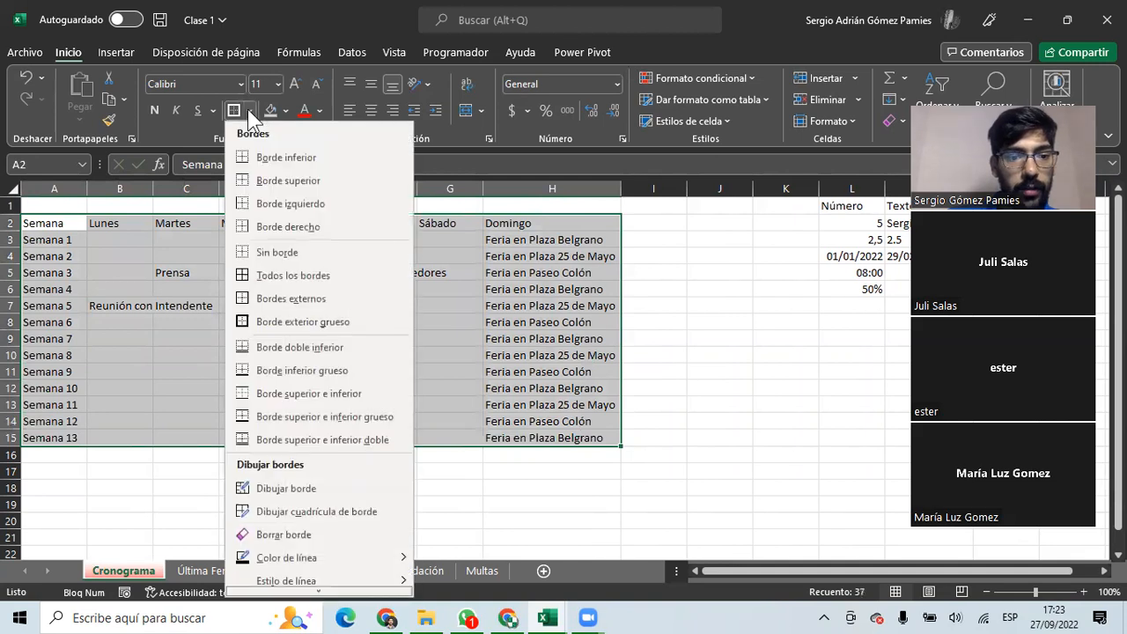
{"action": "scroll", "coordinate": [290, 453], "scroll_direction": "down", "scroll_amount": 1}
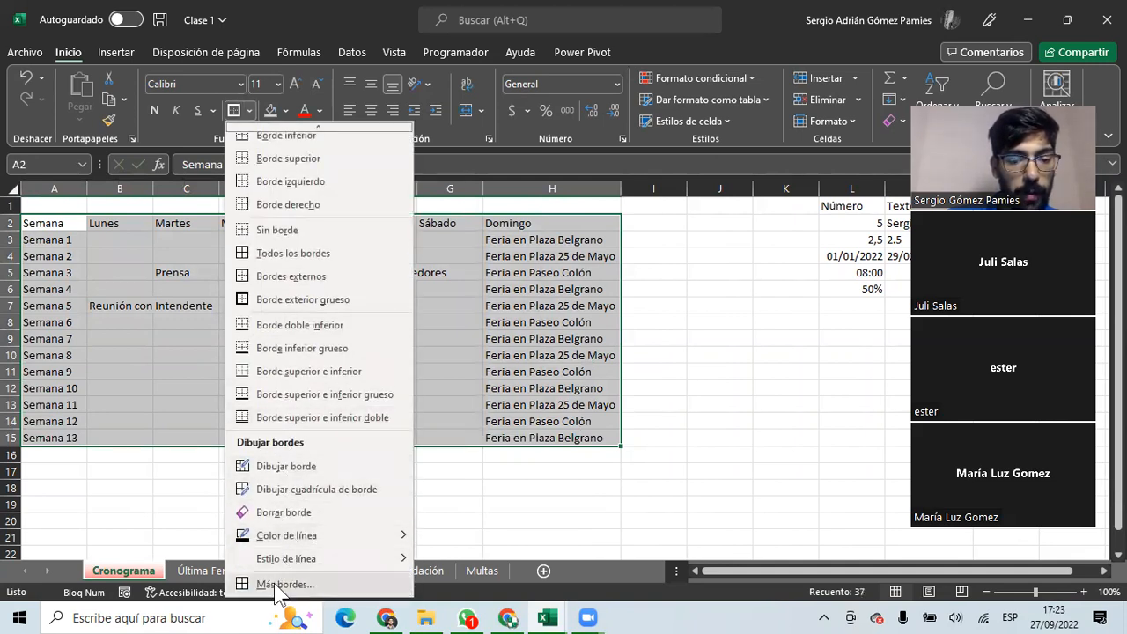
{"action": "left_click", "coordinate": [282, 586]}
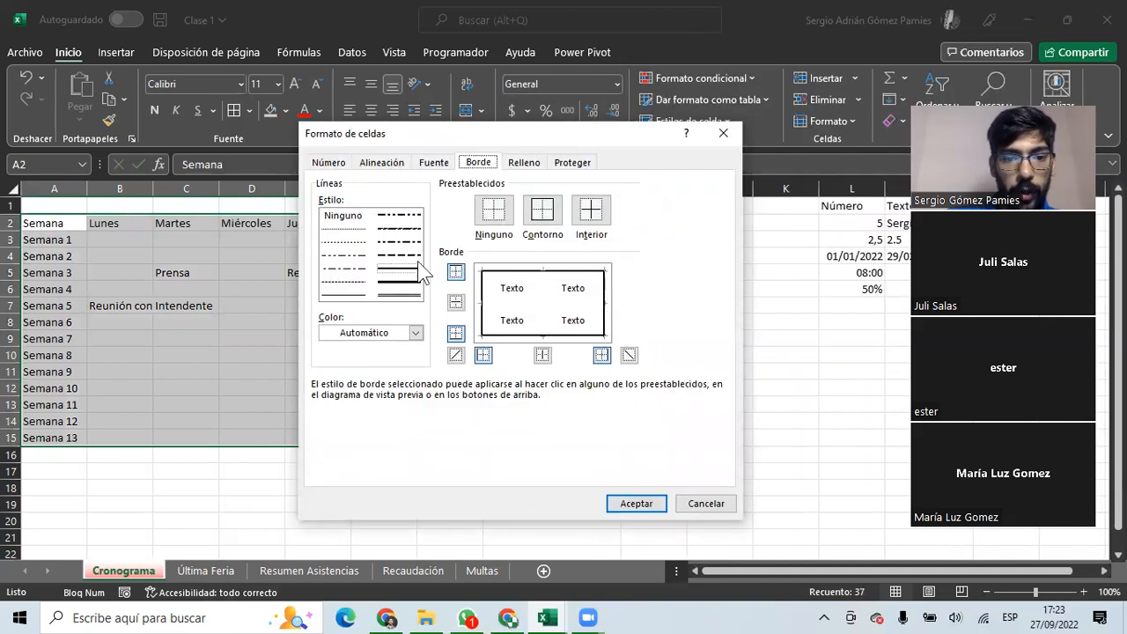
{"action": "left_click", "coordinate": [343, 295]}
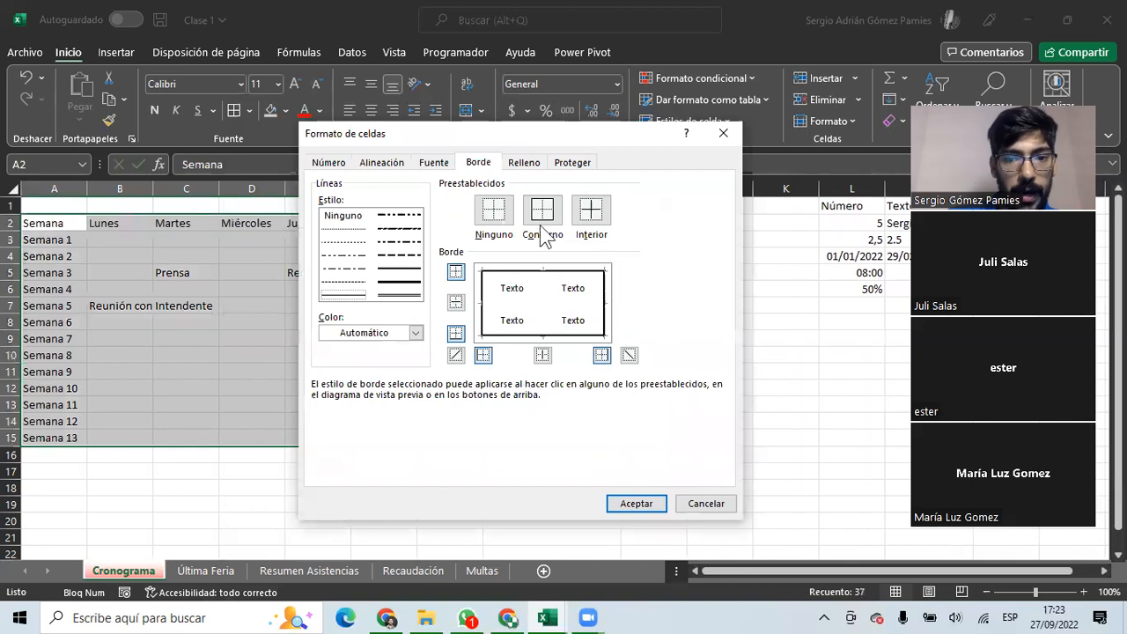
{"action": "left_click", "coordinate": [593, 222]}
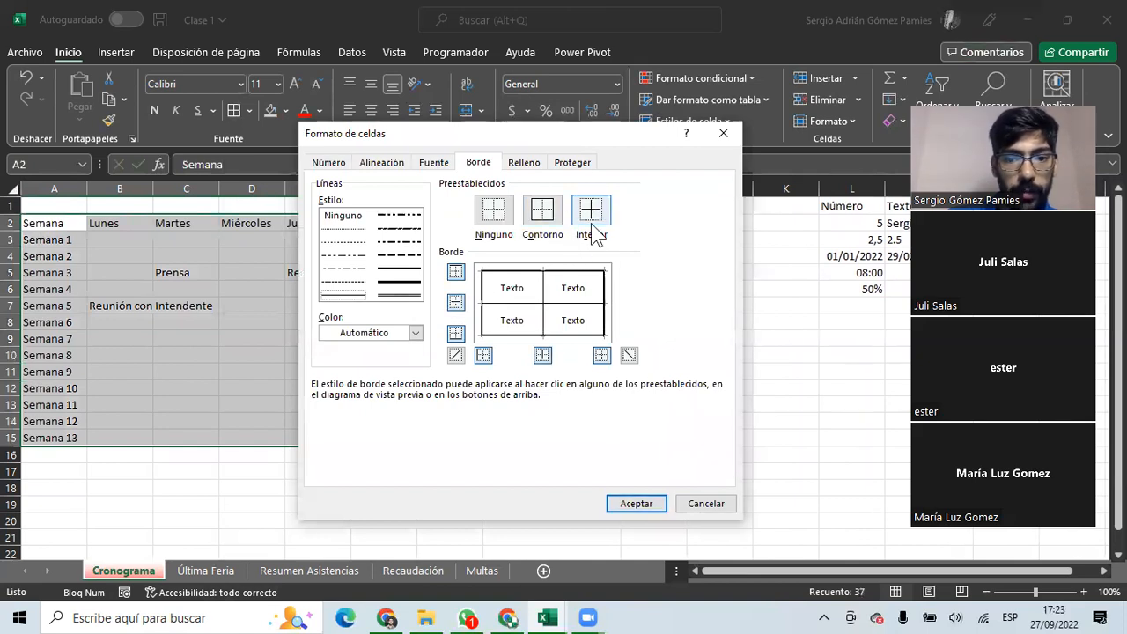
{"action": "left_click", "coordinate": [647, 508]}
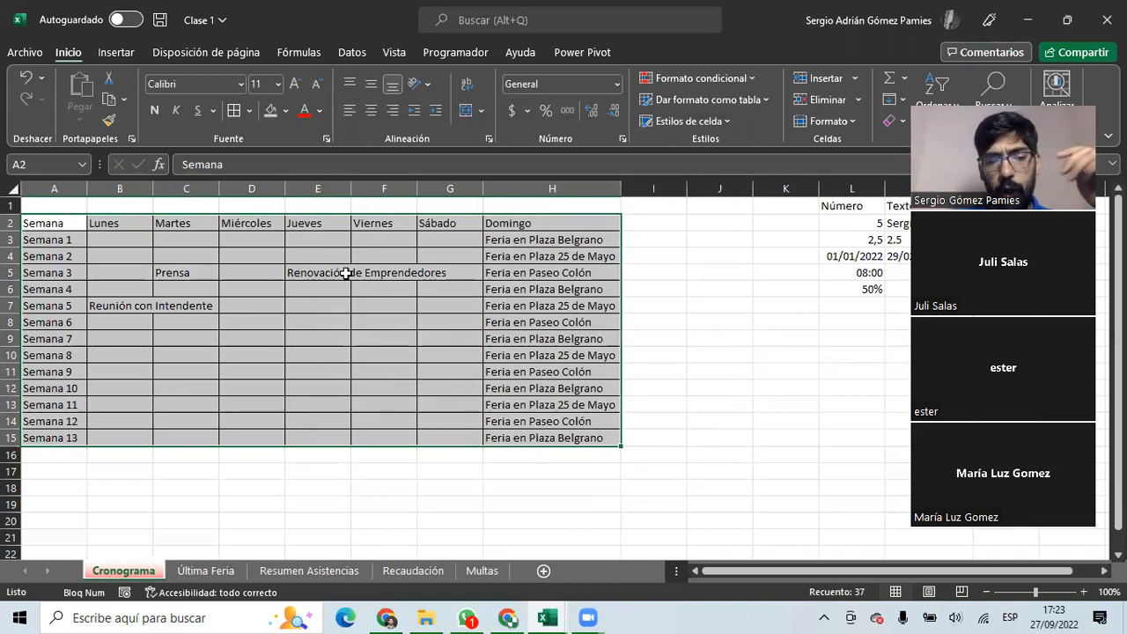
Make the Semana-to-Domingo headers A2:H2 bold, centred and light green.
{"action": "left_click_drag", "start_coordinate": [107, 238], "coordinate": [561, 432]}
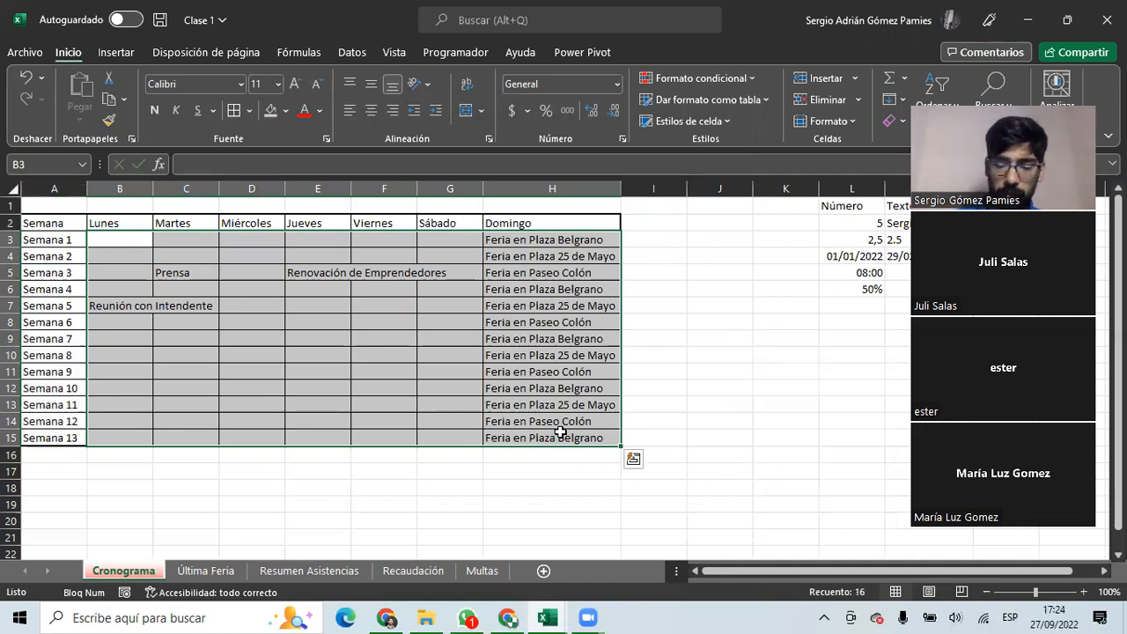
{"action": "left_click_drag", "start_coordinate": [131, 240], "coordinate": [556, 436]}
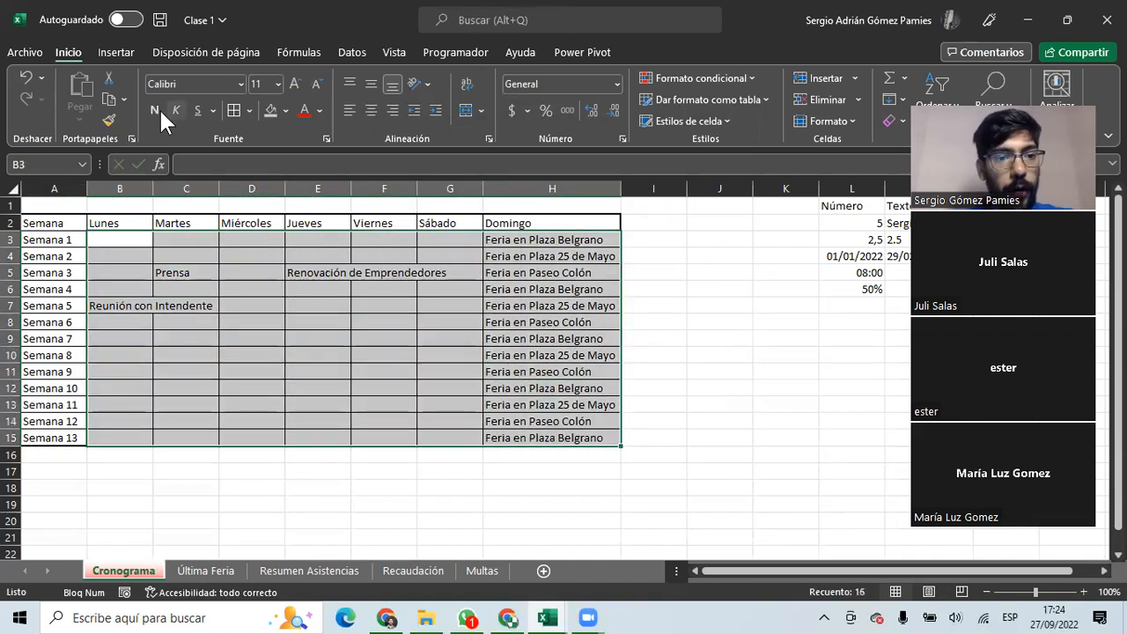
{"action": "left_click_drag", "start_coordinate": [43, 222], "coordinate": [537, 223]}
{"action": "left_click", "coordinate": [154, 110]}
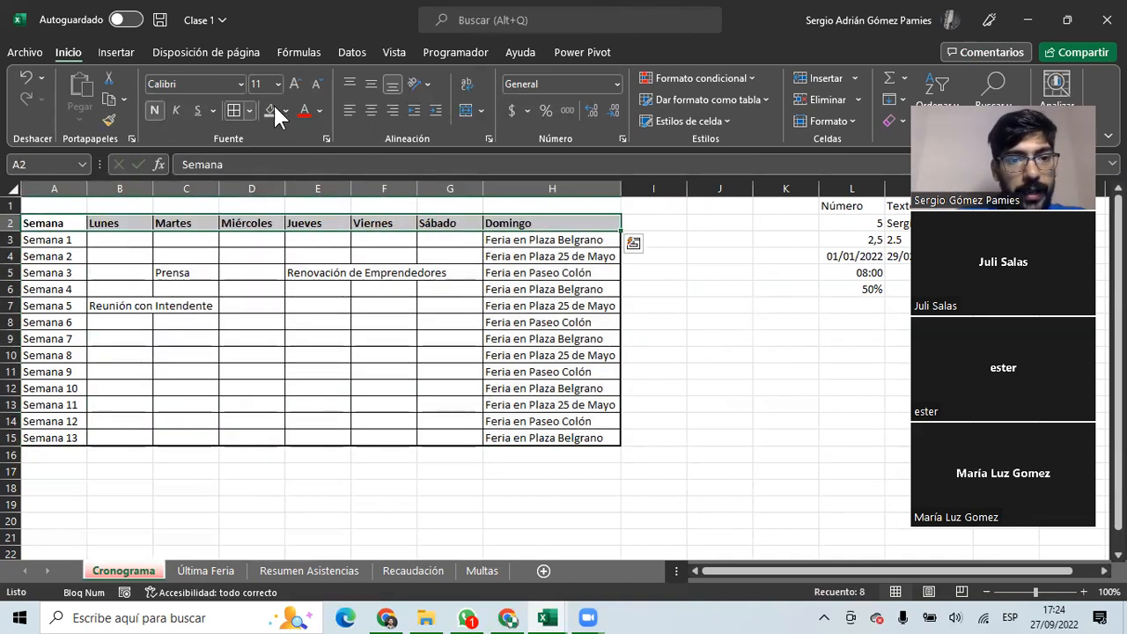
{"action": "left_click", "coordinate": [366, 108]}
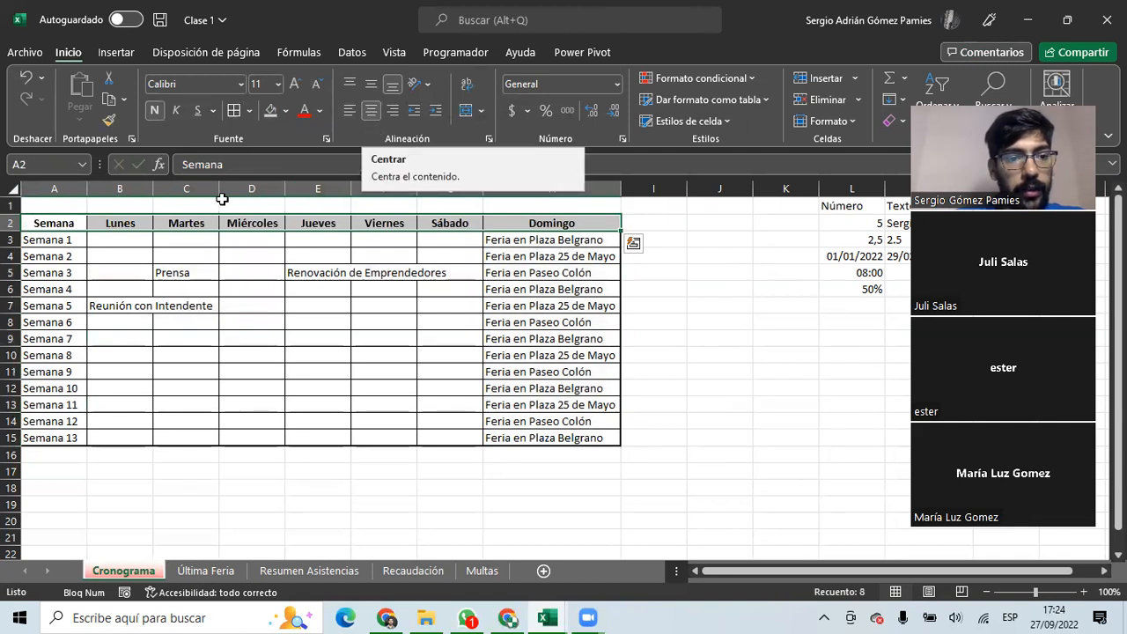
{"action": "left_click", "coordinate": [286, 111]}
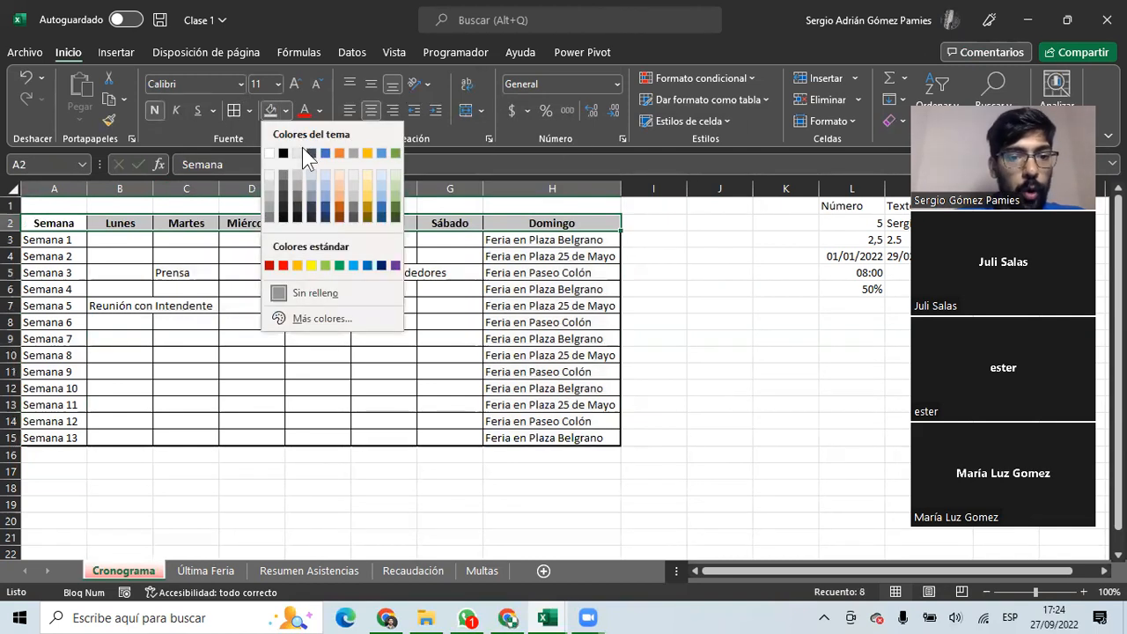
{"action": "left_click", "coordinate": [325, 266]}
{"action": "left_click", "coordinate": [233, 288]}
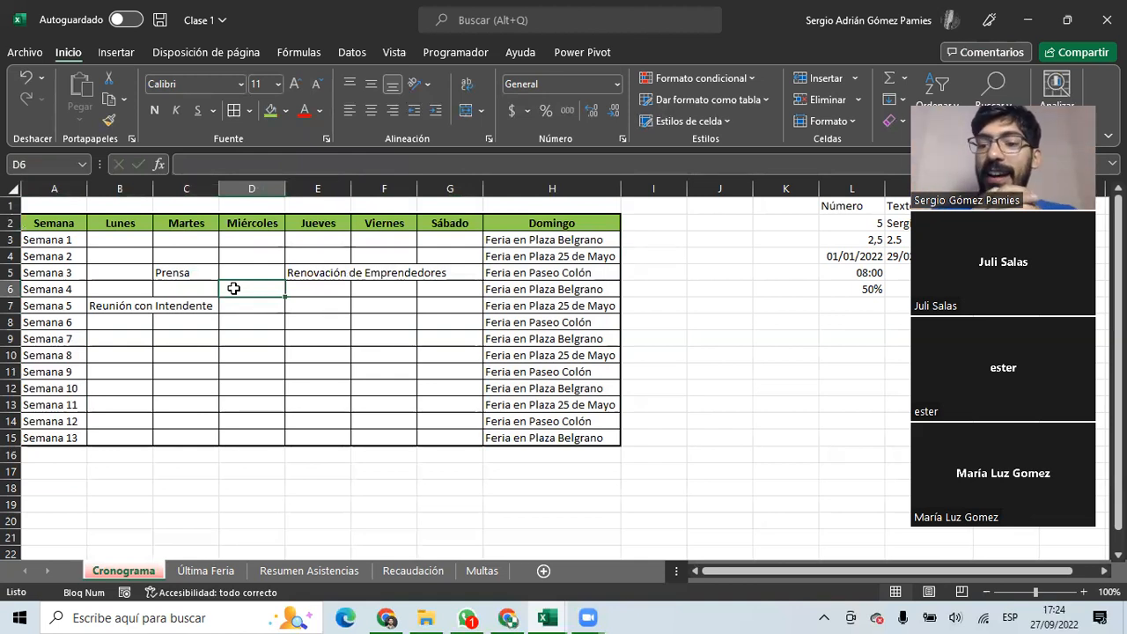
Inspect the Renovación de Emprendedores entry in E5 and its overflow across E5:G5.
{"action": "left_click_drag", "start_coordinate": [53, 240], "coordinate": [537, 434]}
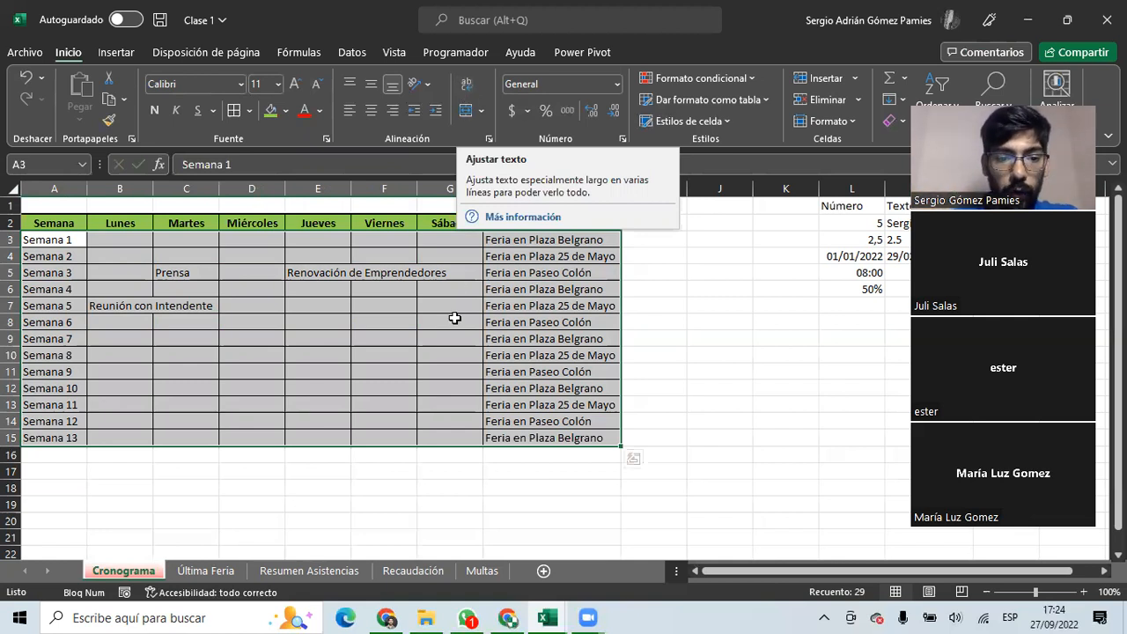
{"action": "left_click", "coordinate": [384, 338]}
{"action": "left_click", "coordinate": [323, 274]}
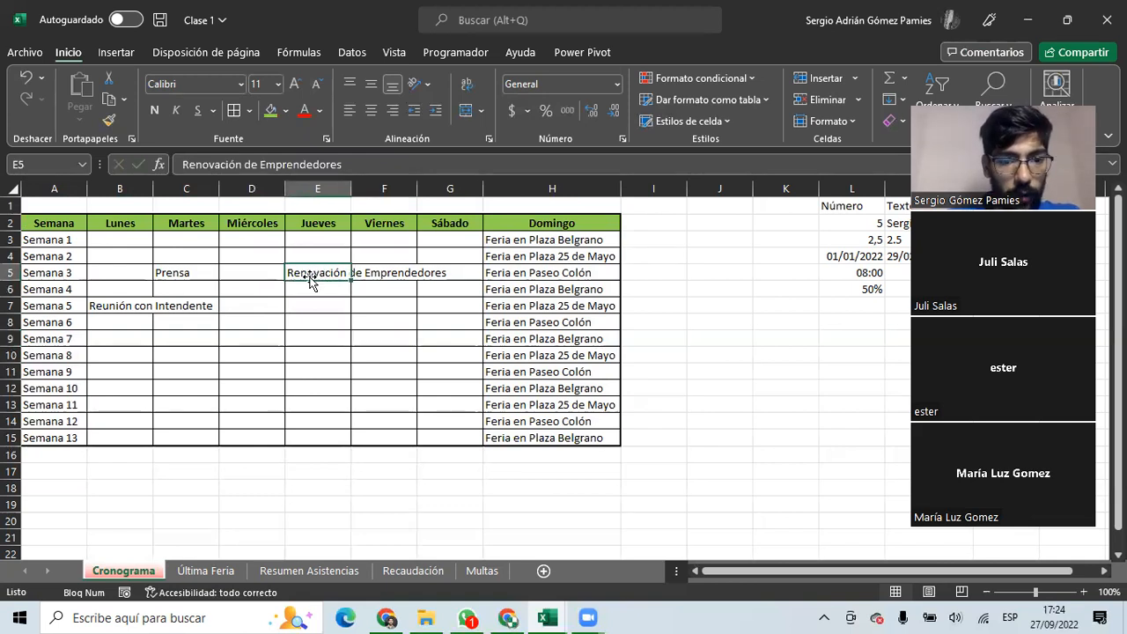
{"action": "left_click_drag", "start_coordinate": [355, 164], "coordinate": [139, 164]}
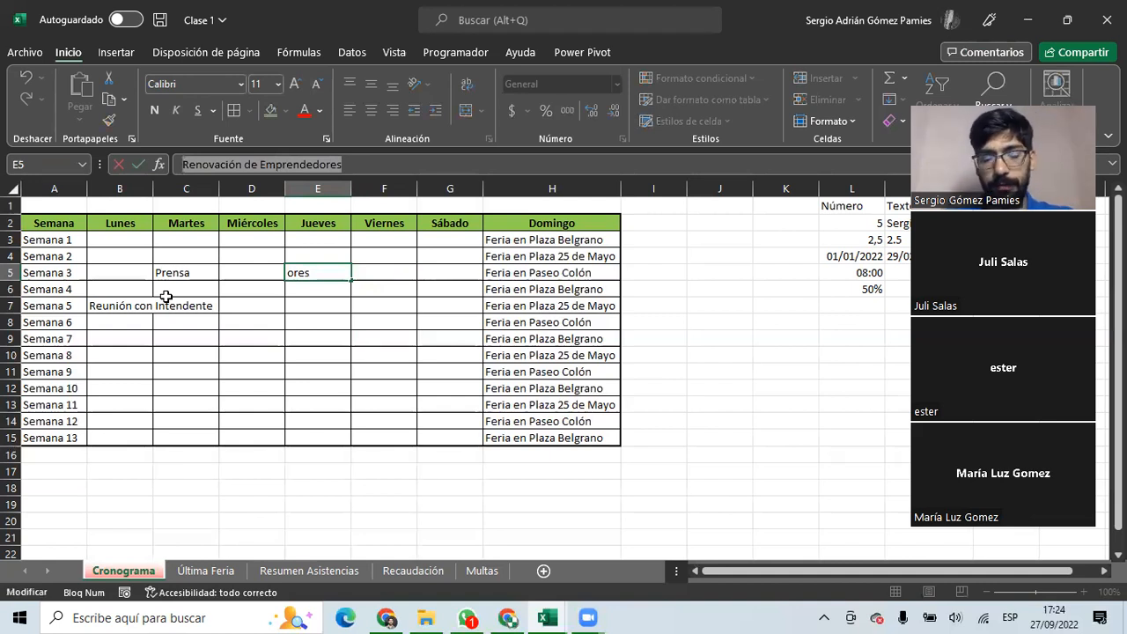
{"action": "key", "text": "Escape"}
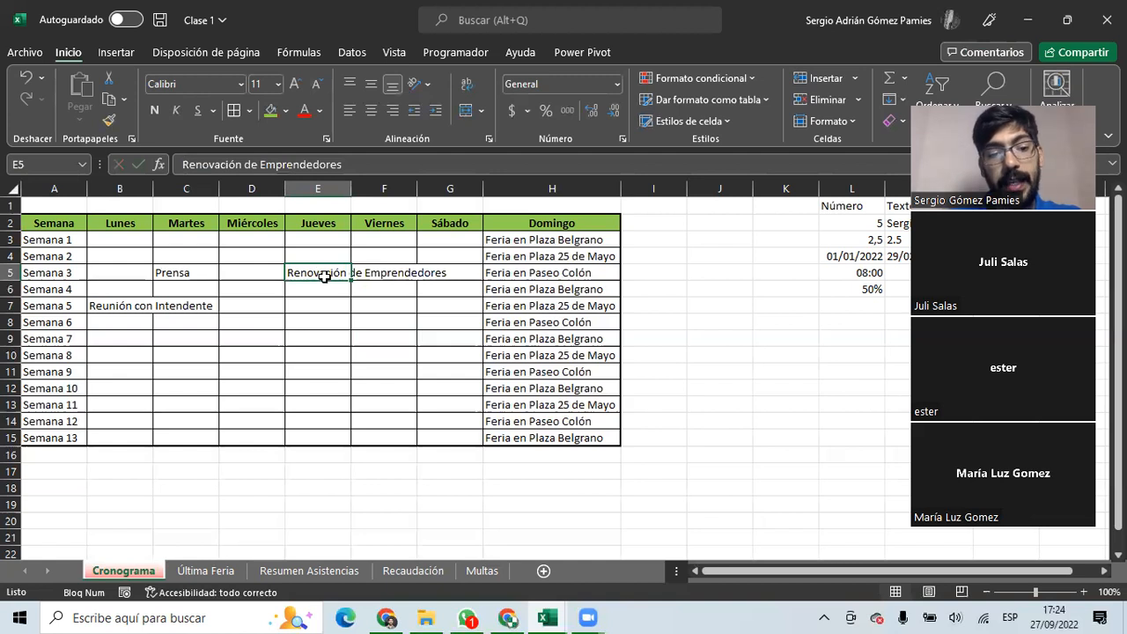
{"action": "left_click_drag", "start_coordinate": [318, 274], "coordinate": [460, 272]}
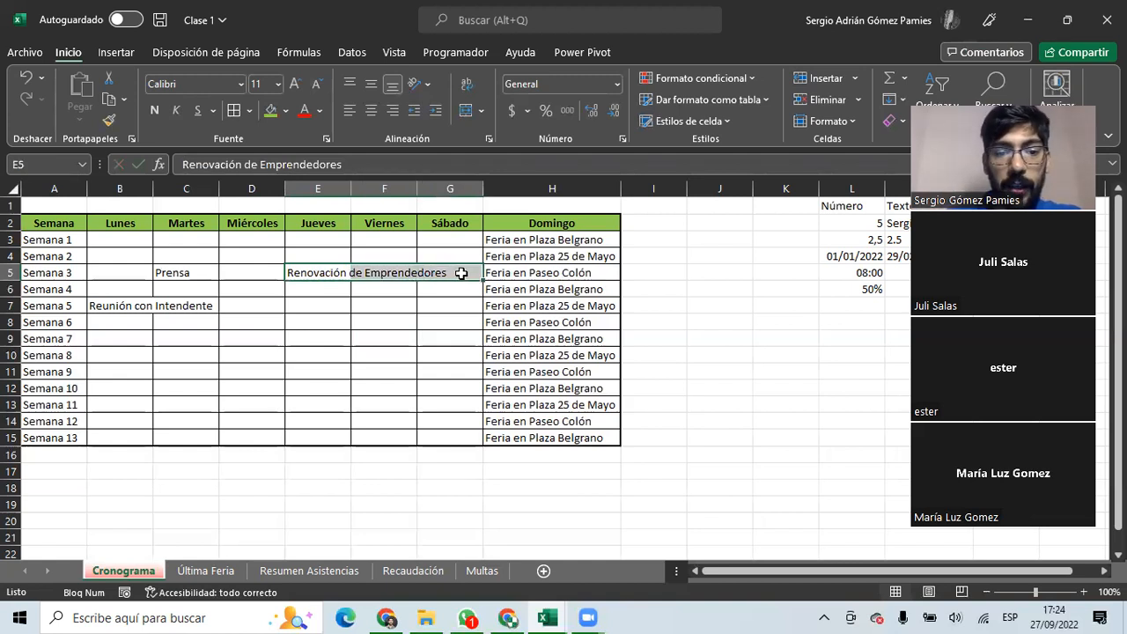
{"action": "left_click", "coordinate": [348, 274]}
Fill E5 green, leaving the neighbouring cells F5 and G5 empty.
{"action": "left_click", "coordinate": [270, 110]}
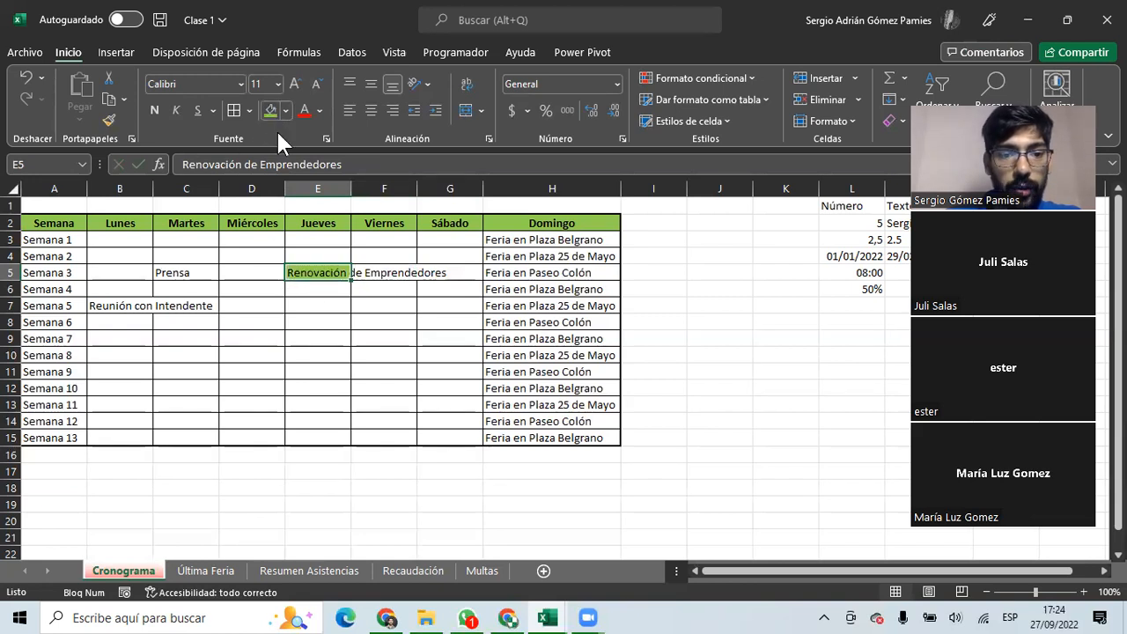
{"action": "left_click", "coordinate": [406, 270]}
{"action": "left_click", "coordinate": [231, 165]}
{"action": "left_click", "coordinate": [440, 270]}
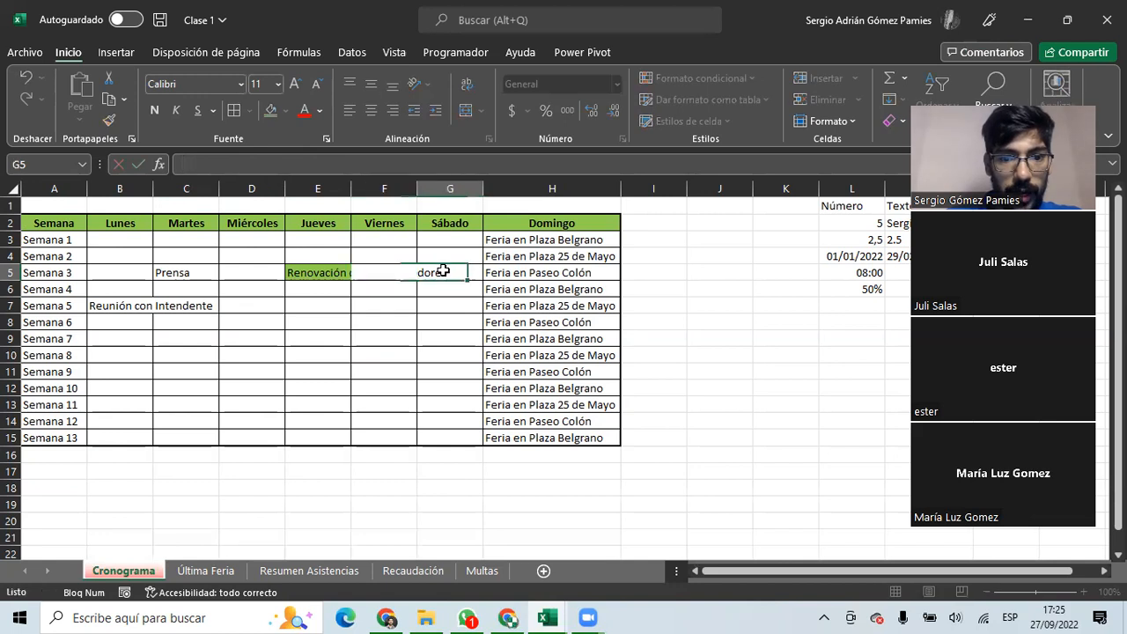
{"action": "left_click", "coordinate": [370, 322]}
{"action": "left_click", "coordinate": [319, 273]}
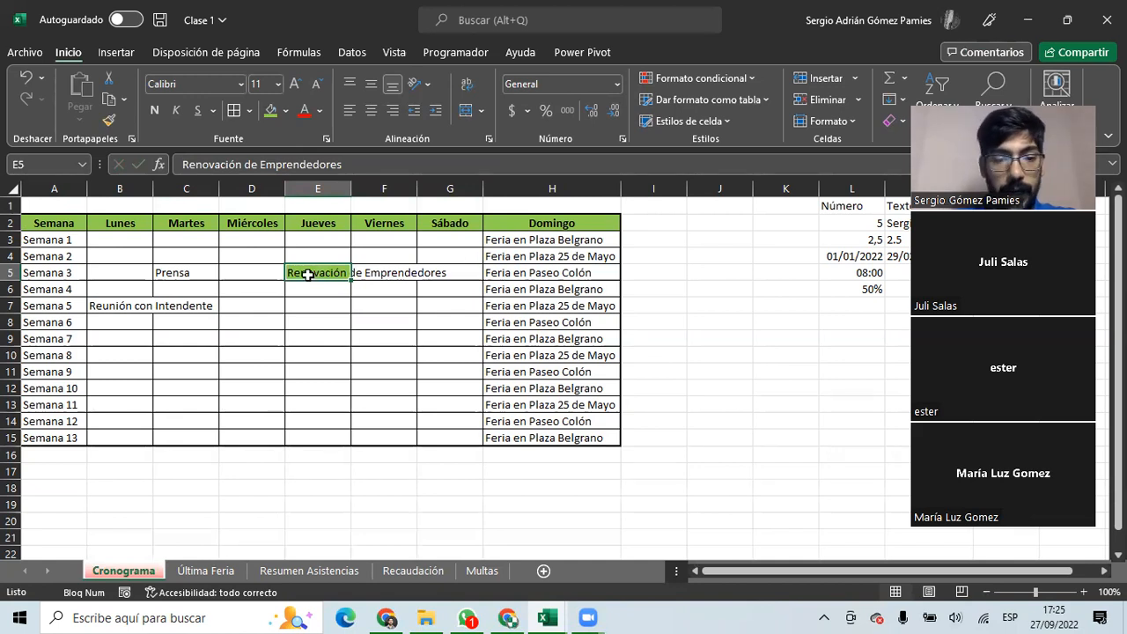
Drag row 5 taller, restore its height, then select the day cells B3:H15.
{"action": "left_click_drag", "start_coordinate": [10, 280], "coordinate": [10, 312]}
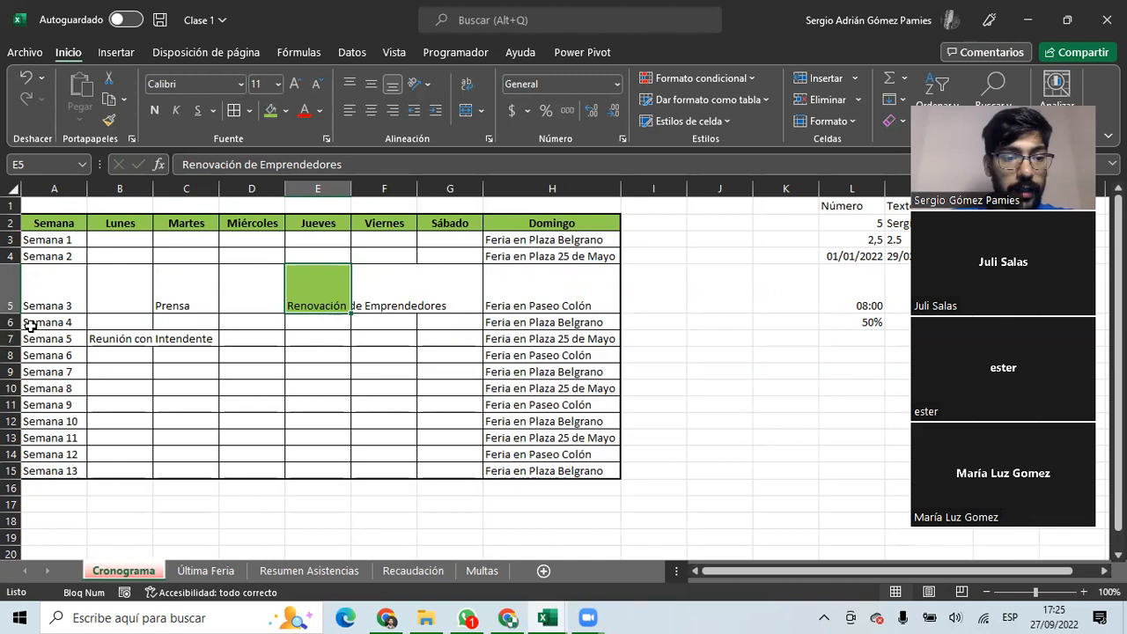
{"action": "left_click_drag", "start_coordinate": [13, 312], "coordinate": [12, 282]}
{"action": "left_click_drag", "start_coordinate": [111, 239], "coordinate": [537, 436]}
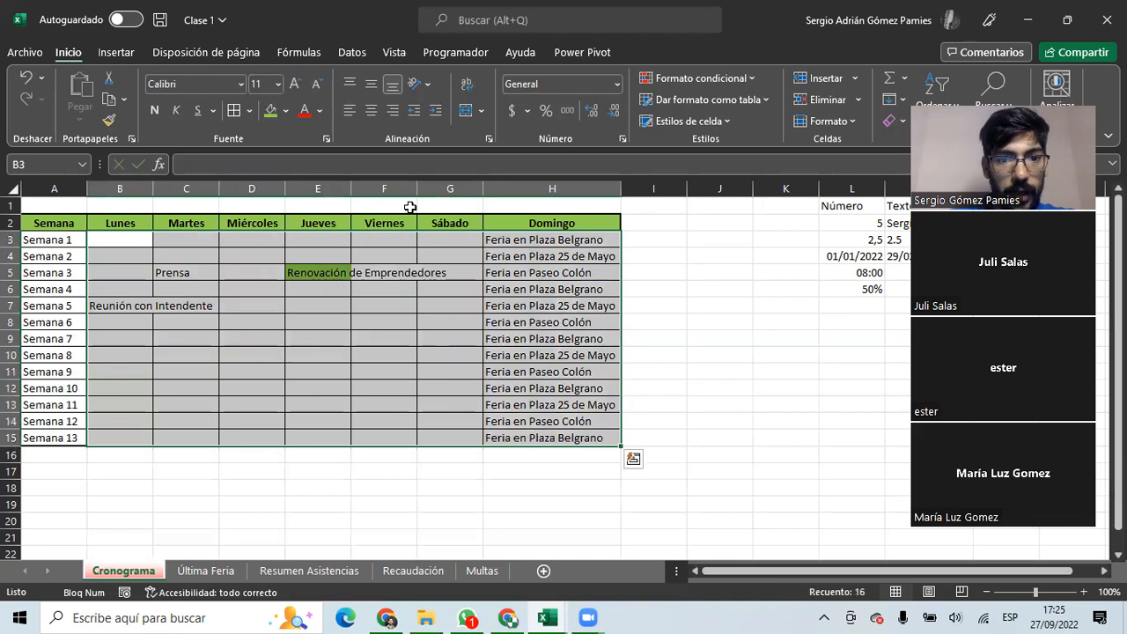
Apply Wrap Text to B3:H15 and heighten row 5 for the wrapped Renovación de Emprendedores entry.
{"action": "left_click", "coordinate": [466, 95]}
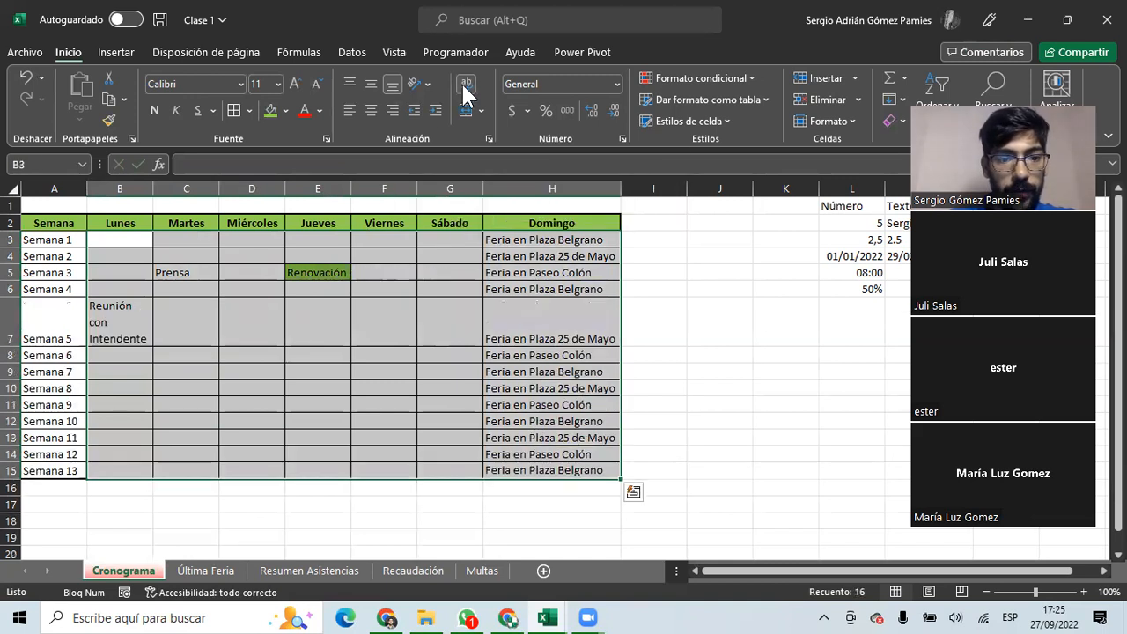
{"action": "left_click", "coordinate": [461, 82]}
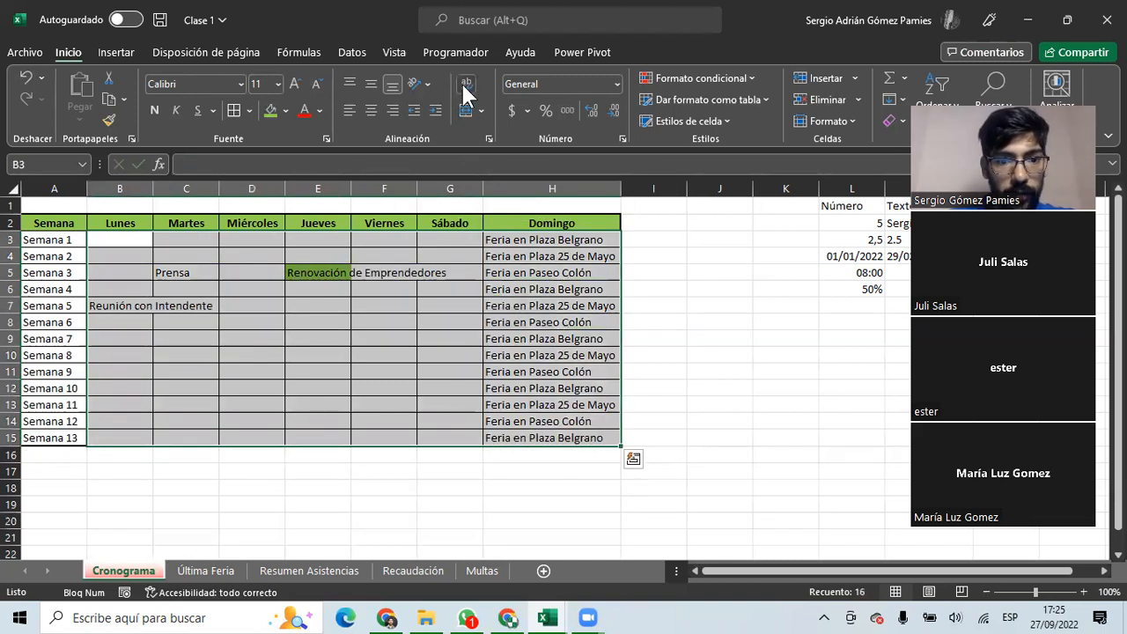
{"action": "left_click", "coordinate": [465, 85]}
{"action": "left_click", "coordinate": [118, 270]}
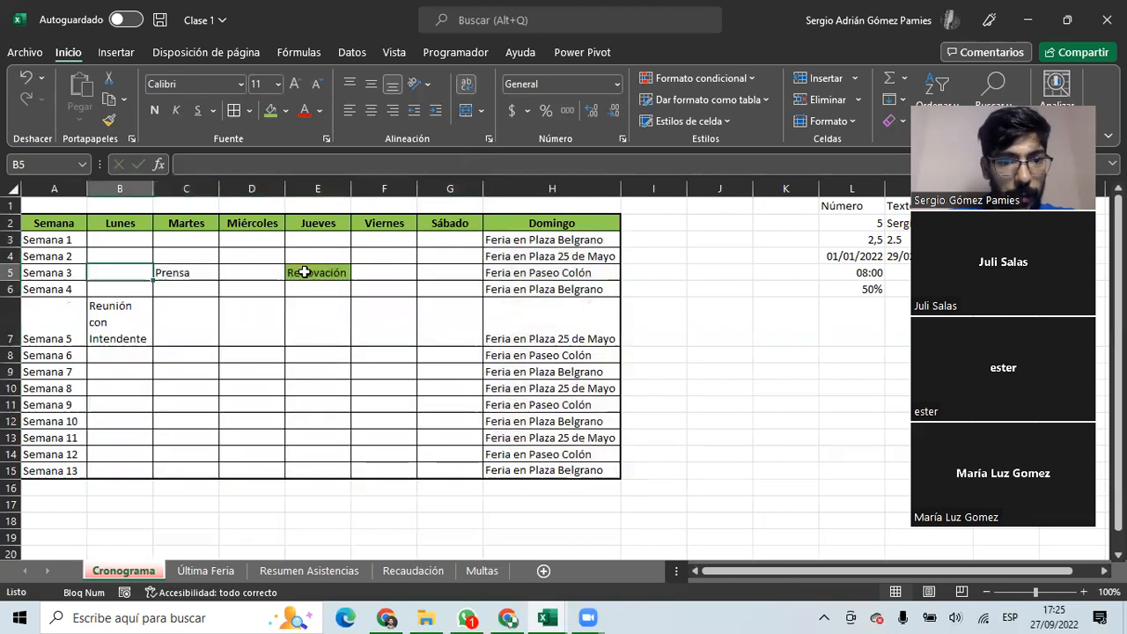
{"action": "left_click", "coordinate": [304, 271]}
{"action": "left_click_drag", "start_coordinate": [7, 279], "coordinate": [13, 329]}
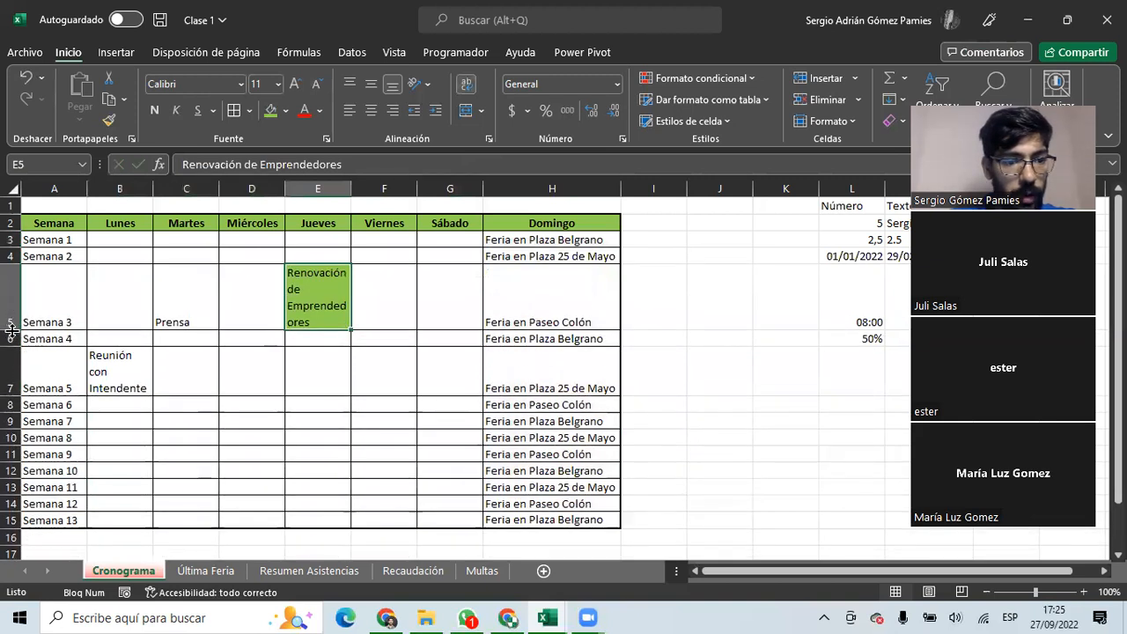
Enter 'Reunión con el Gobernador' in E9, Jueves of Semana 7.
{"action": "left_click", "coordinate": [96, 392]}
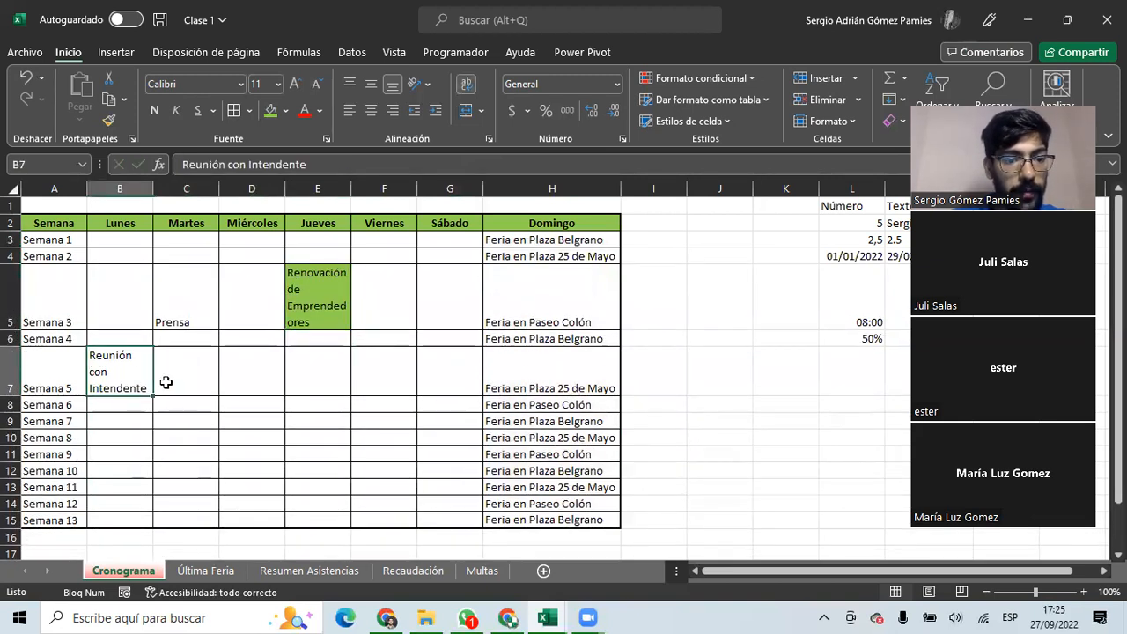
{"action": "left_click", "coordinate": [347, 421]}
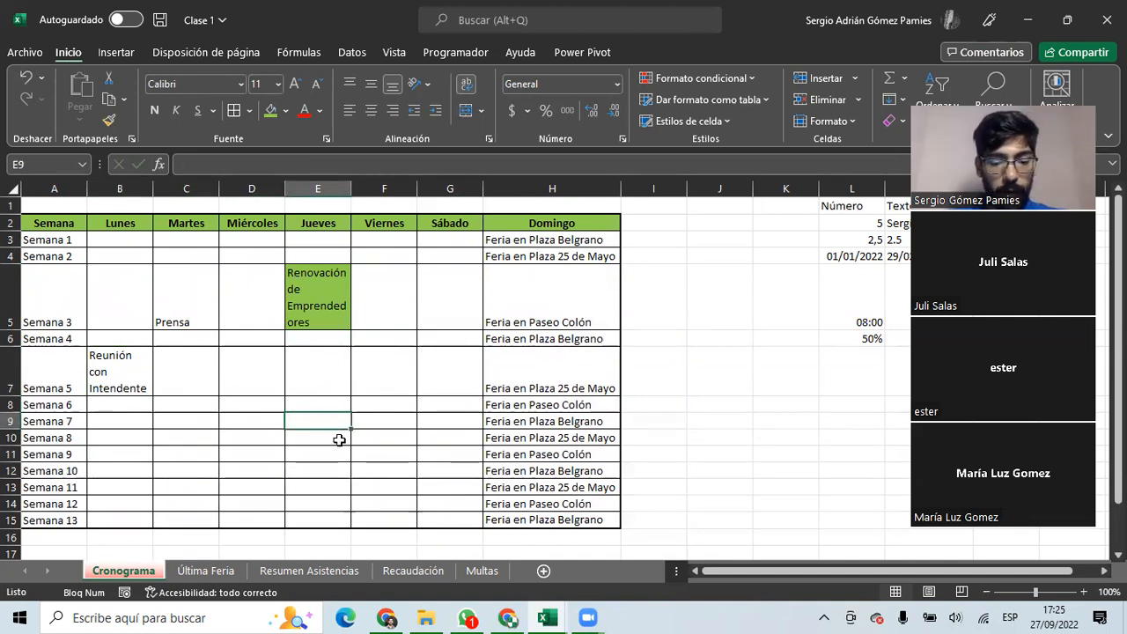
{"action": "type", "text": "Reunció"}
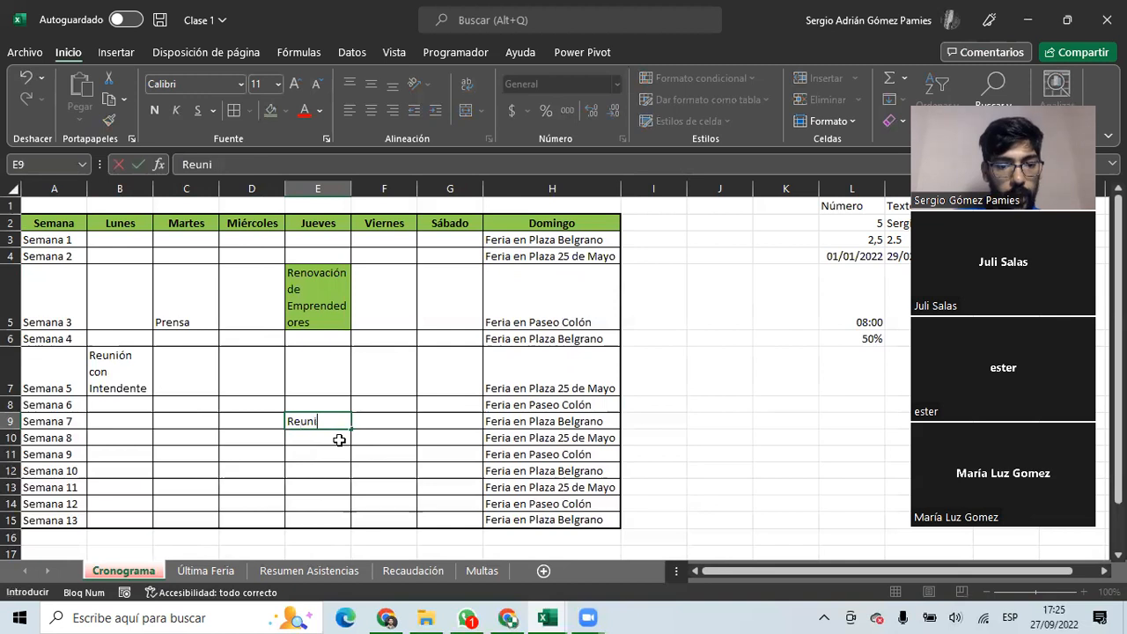
{"action": "type", "text": "ón con el Gob"}
{"action": "type", "text": "ernador"}
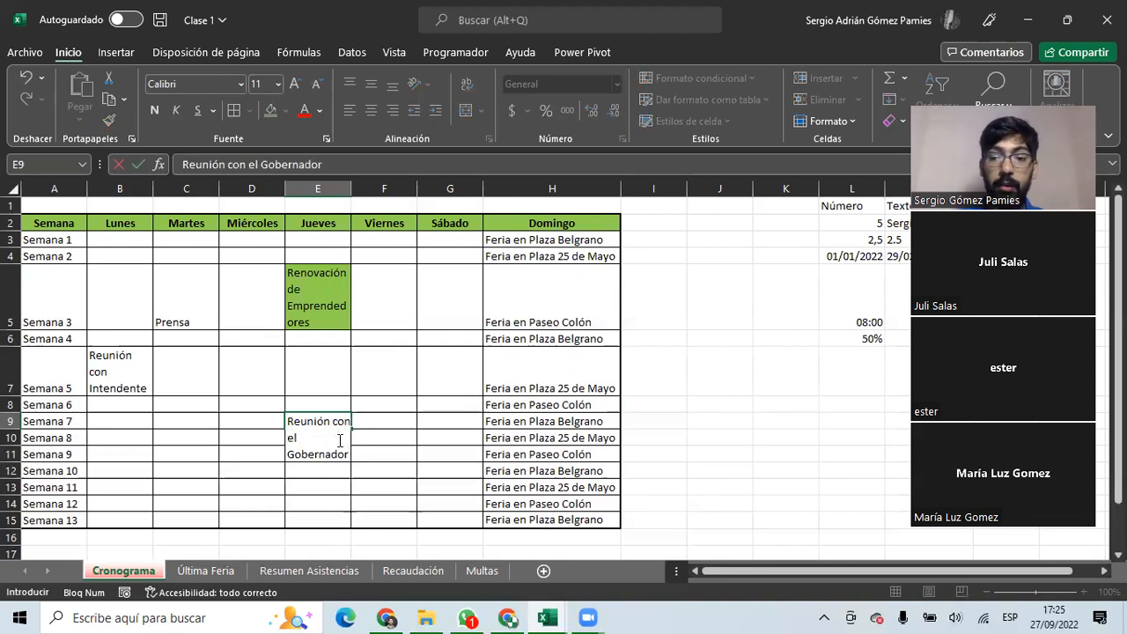
{"action": "key", "text": "Return"}
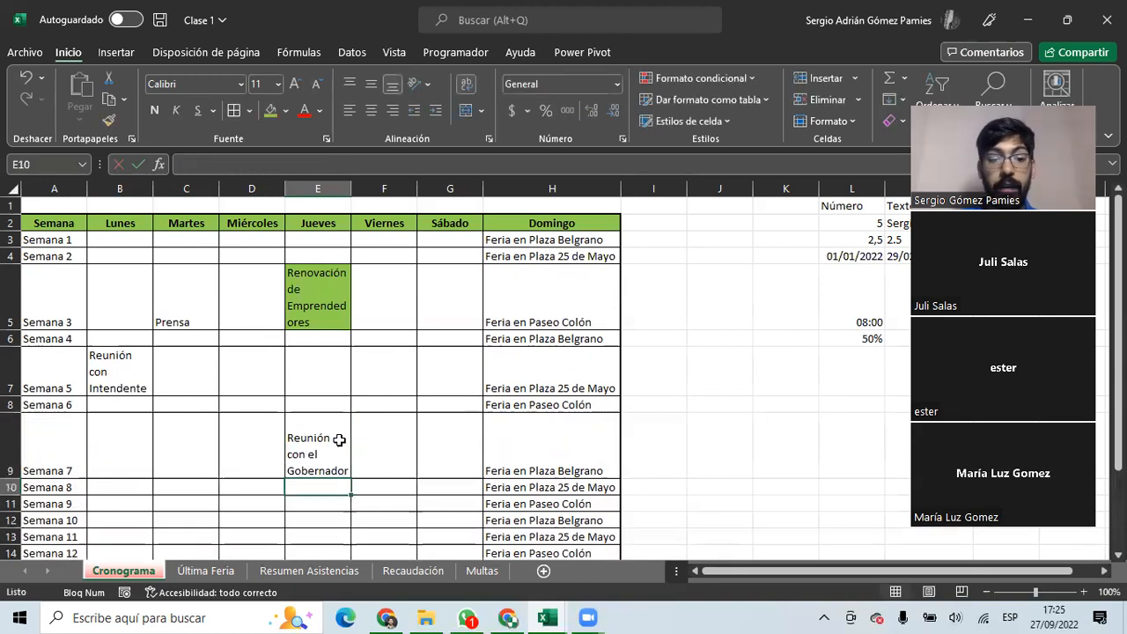
{"action": "scroll", "coordinate": [79, 208], "scroll_direction": "down", "scroll_amount": 1}
{"action": "scroll", "coordinate": [79, 209], "scroll_direction": "up", "scroll_amount": 1}
{"action": "left_click_drag", "start_coordinate": [115, 239], "coordinate": [533, 518]}
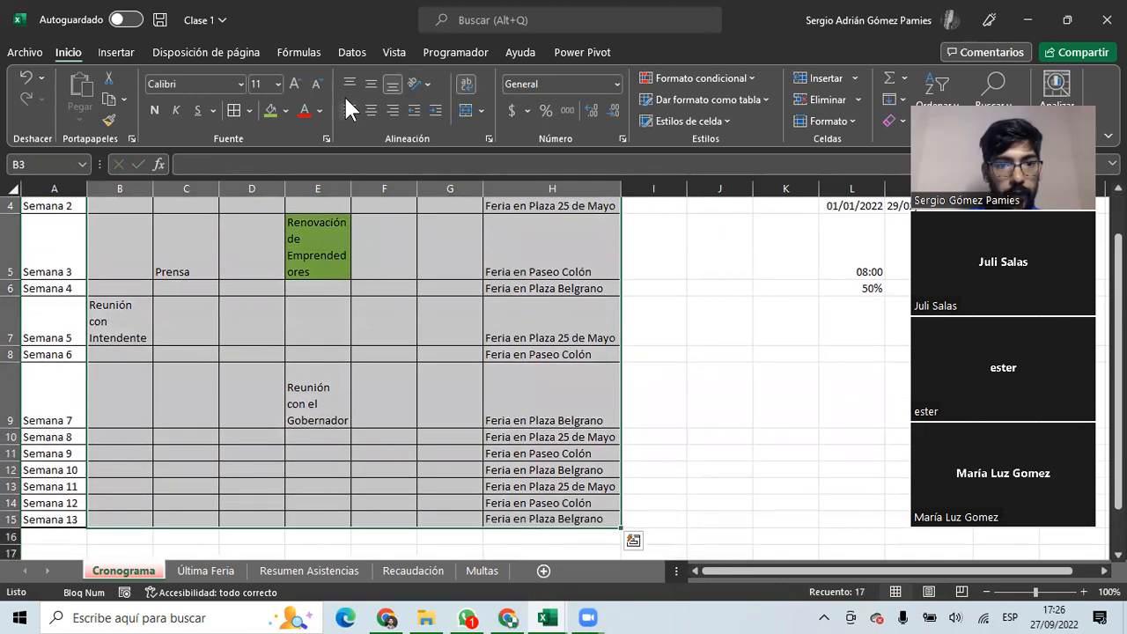
Centre the B3:H15 entries vertically and horizontally, then select the week labels A3:A15.
{"action": "left_click", "coordinate": [370, 84]}
{"action": "left_click", "coordinate": [371, 110]}
{"action": "left_click", "coordinate": [384, 356]}
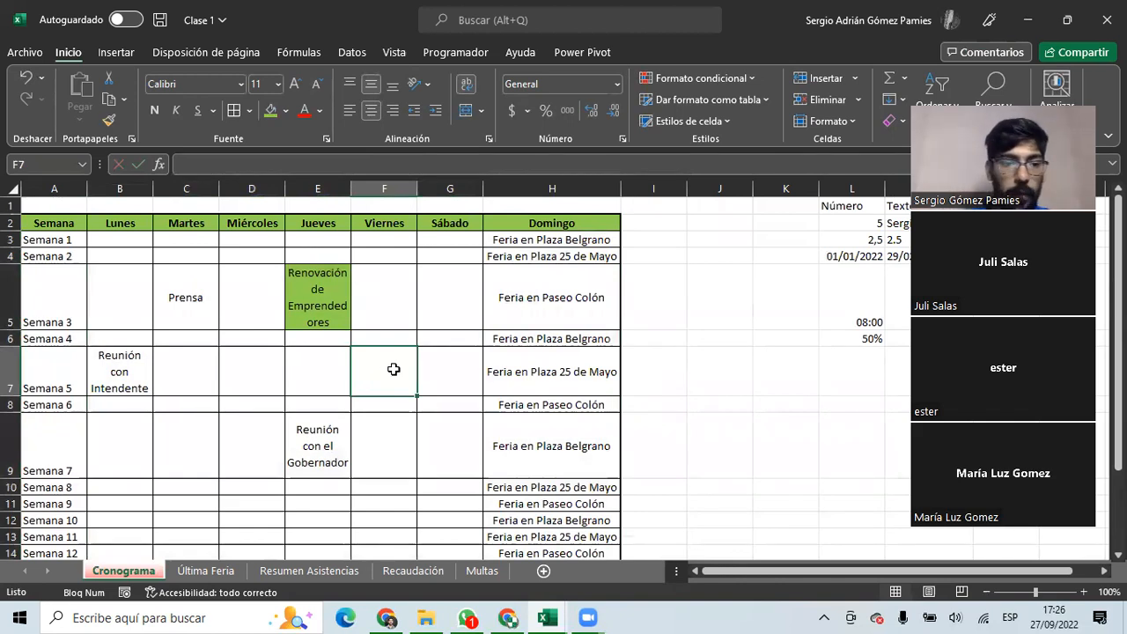
{"action": "left_click_drag", "start_coordinate": [46, 239], "coordinate": [56, 542]}
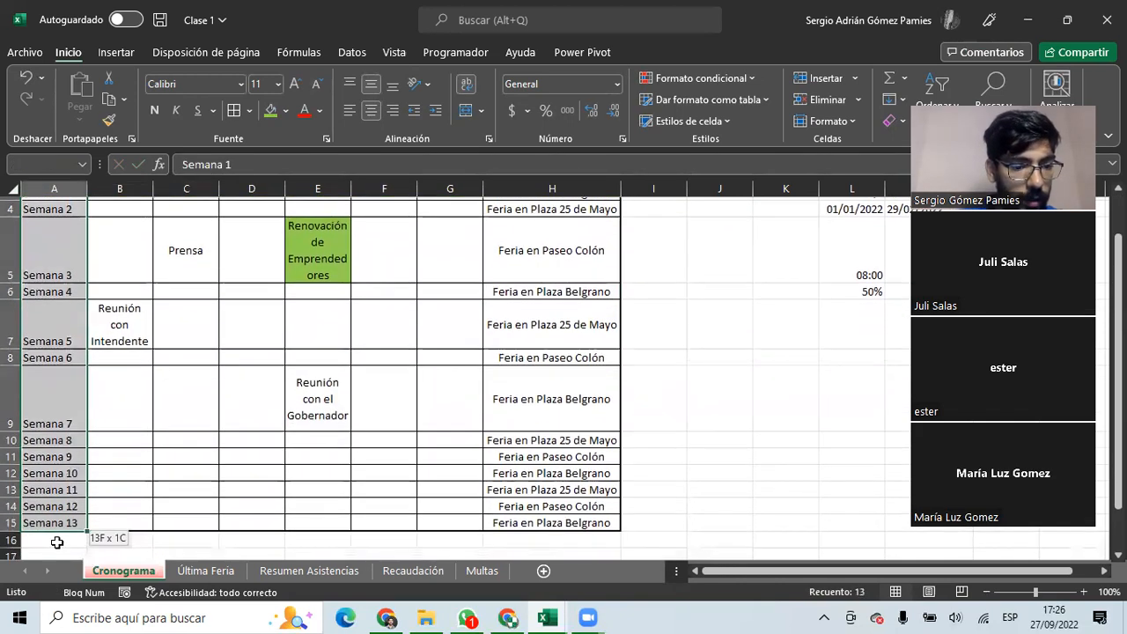
{"action": "scroll", "coordinate": [198, 387], "scroll_direction": "up", "scroll_amount": 1}
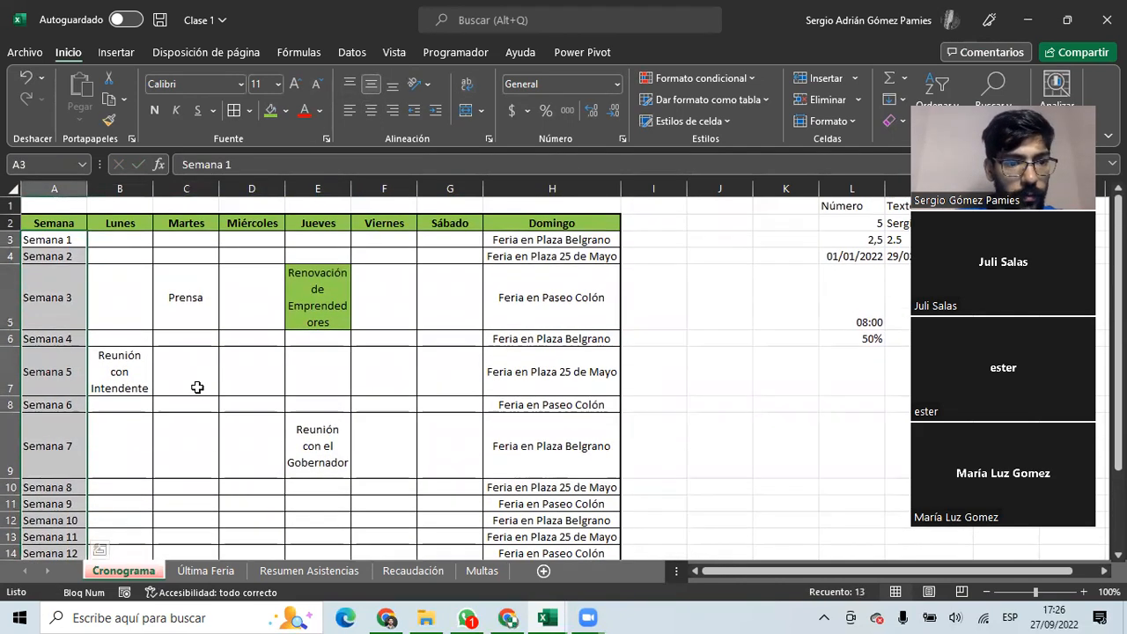
{"action": "left_click", "coordinate": [197, 388]}
Widen the Jueves column E and set E5's fill to No Fill.
{"action": "left_click_drag", "start_coordinate": [350, 188], "coordinate": [382, 186]}
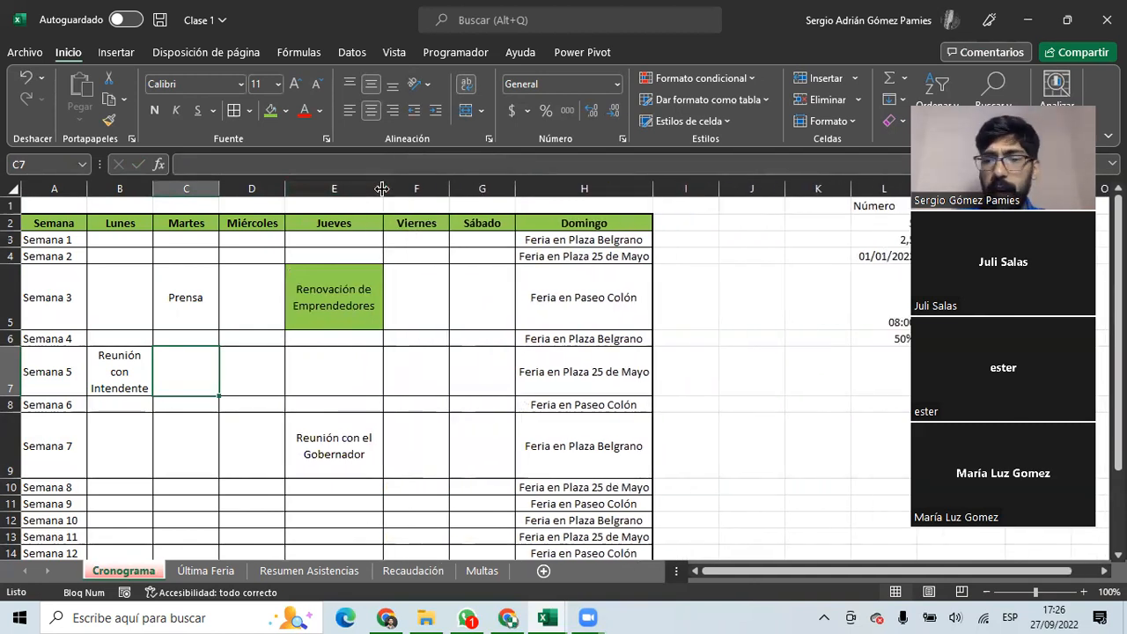
{"action": "left_click", "coordinate": [344, 308]}
{"action": "left_click", "coordinate": [284, 110]}
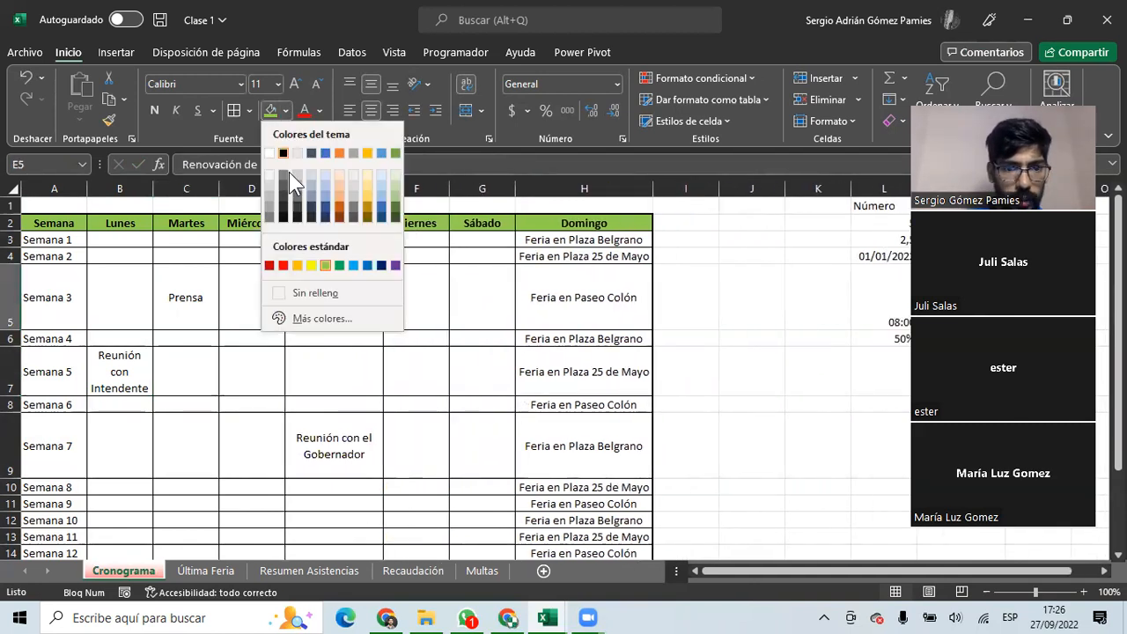
{"action": "left_click", "coordinate": [324, 298]}
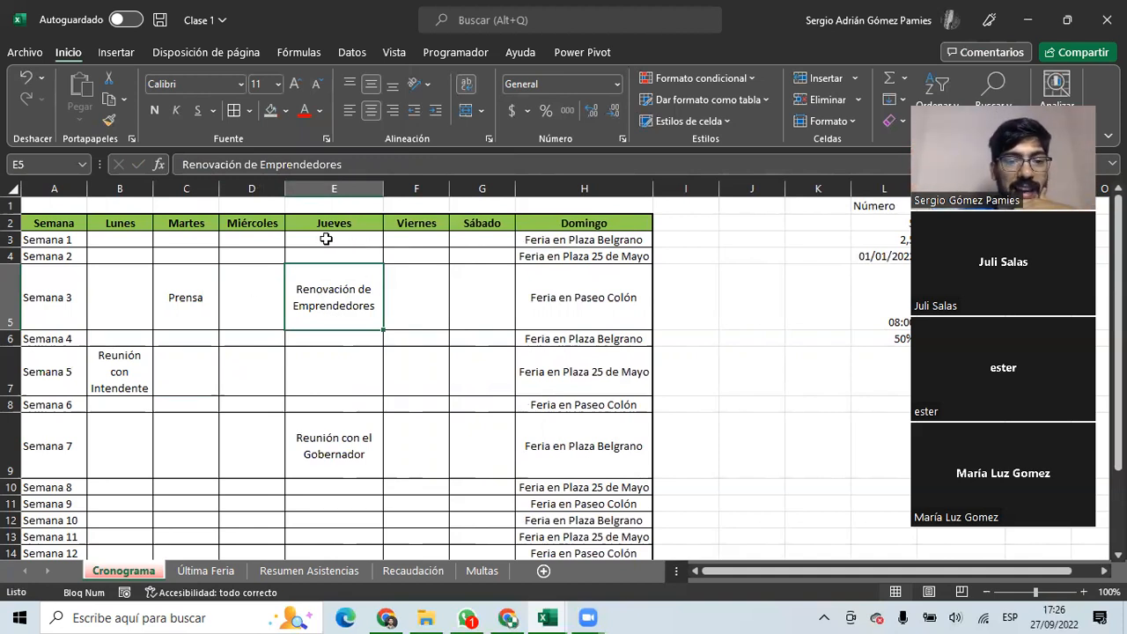
Select the day headers Lunes through Sábado.
{"action": "left_click", "coordinate": [184, 219]}
{"action": "left_click", "coordinate": [111, 224]}
{"action": "left_click_drag", "start_coordinate": [100, 222], "coordinate": [467, 224]}
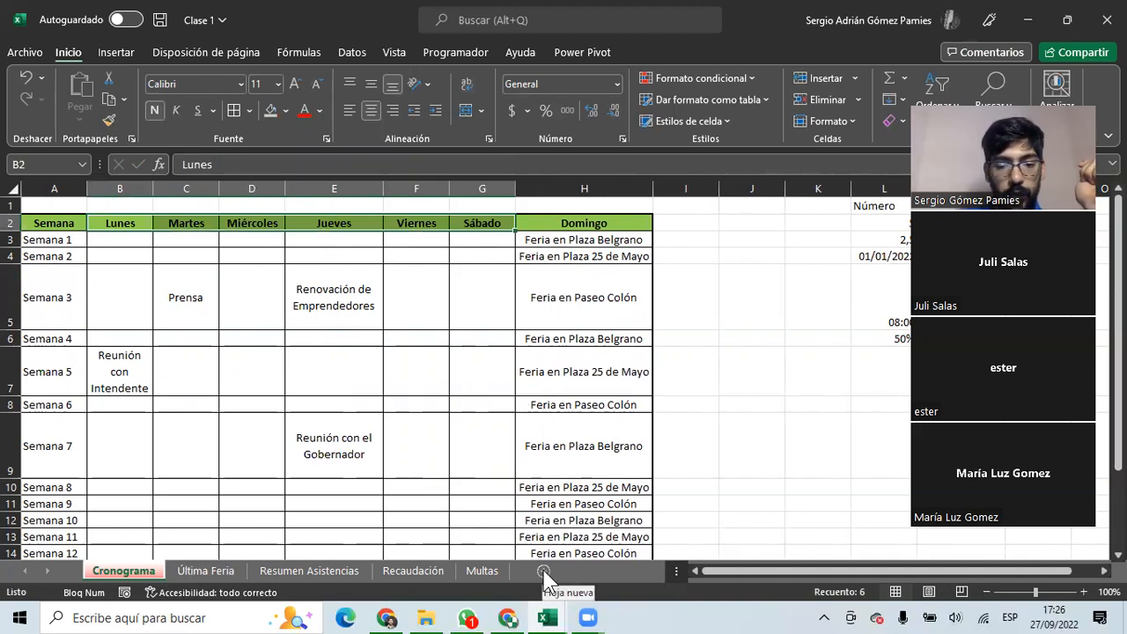
Insert a new blank worksheet named Calendario ahead of Cronograma.
{"action": "right_click", "coordinate": [132, 571]}
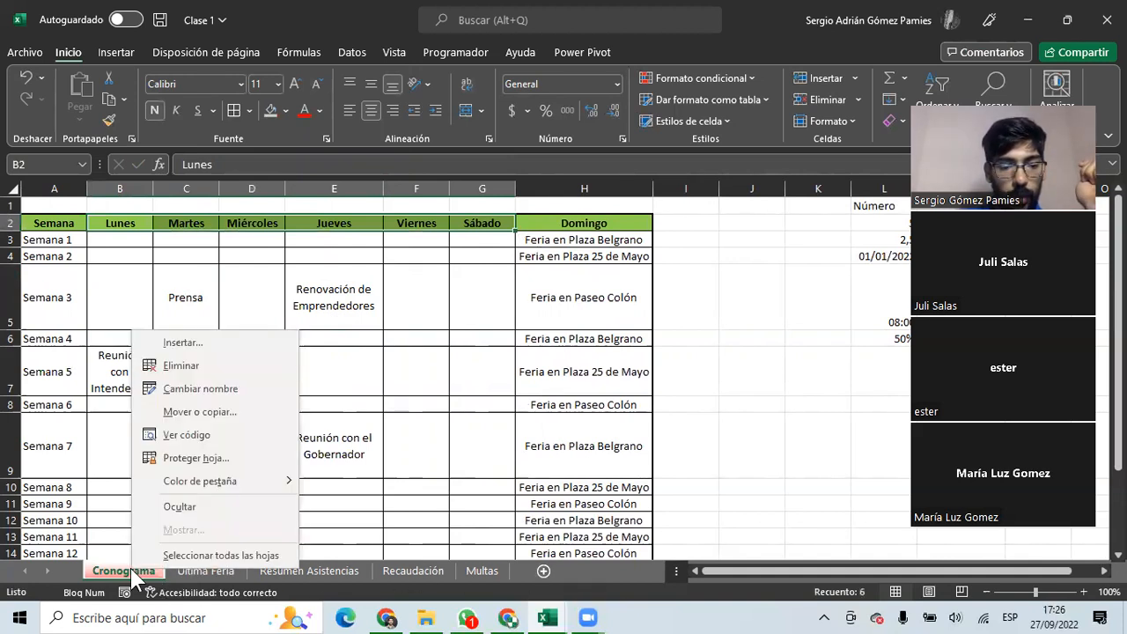
{"action": "left_click", "coordinate": [192, 345]}
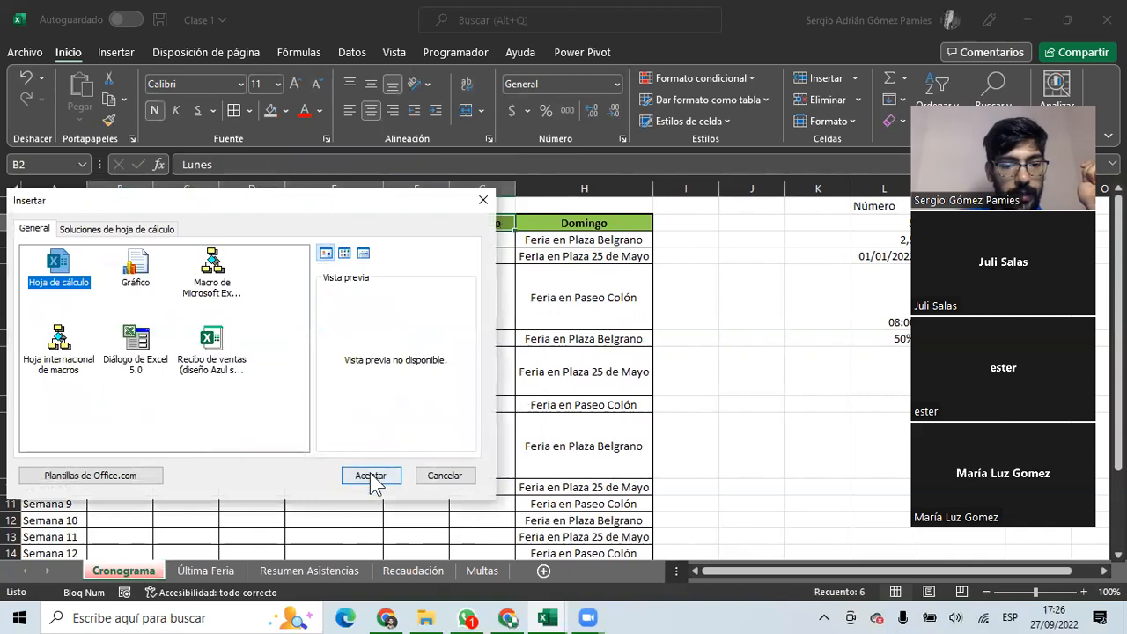
{"action": "left_click", "coordinate": [372, 479]}
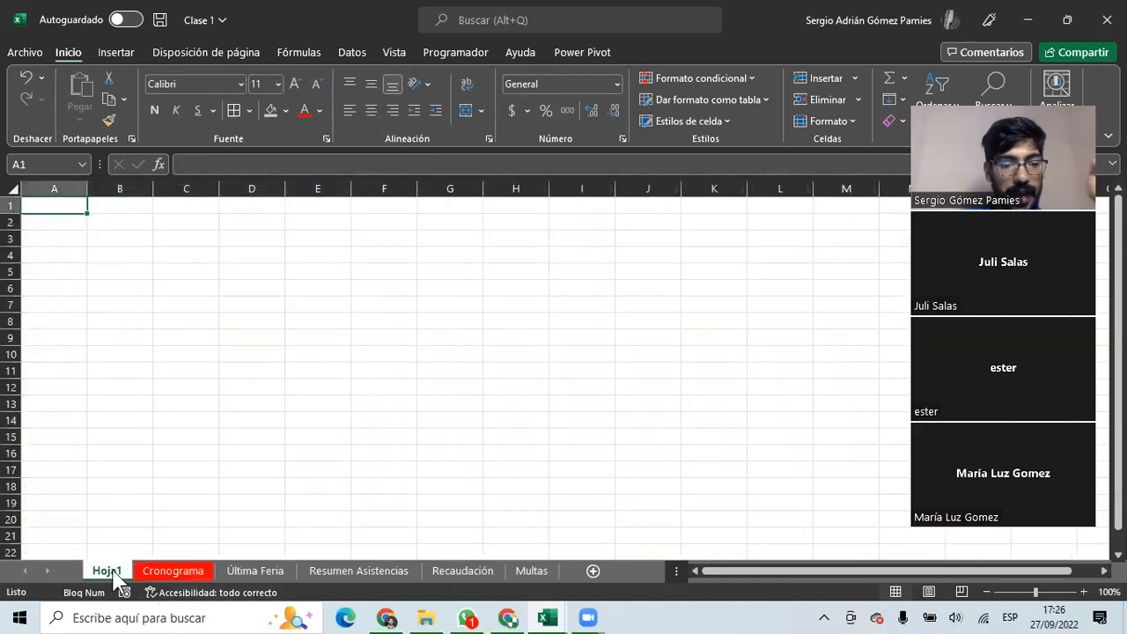
{"action": "double_click", "coordinate": [108, 570]}
{"action": "type", "text": "Cale"}
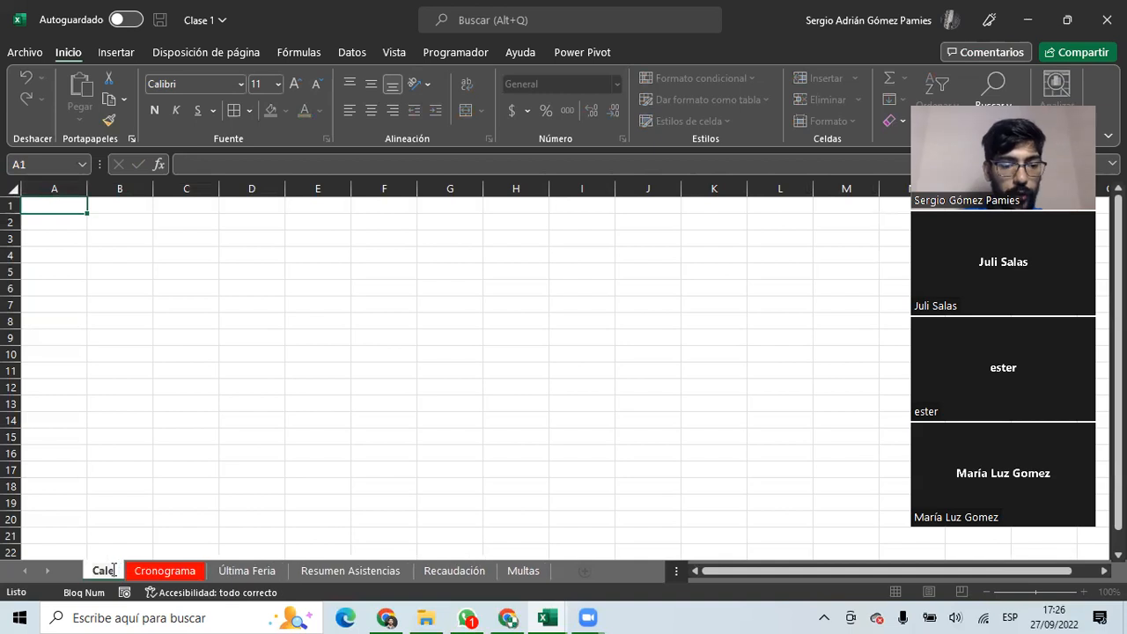
{"action": "type", "text": "ndario"}
{"action": "key", "text": "Return"}
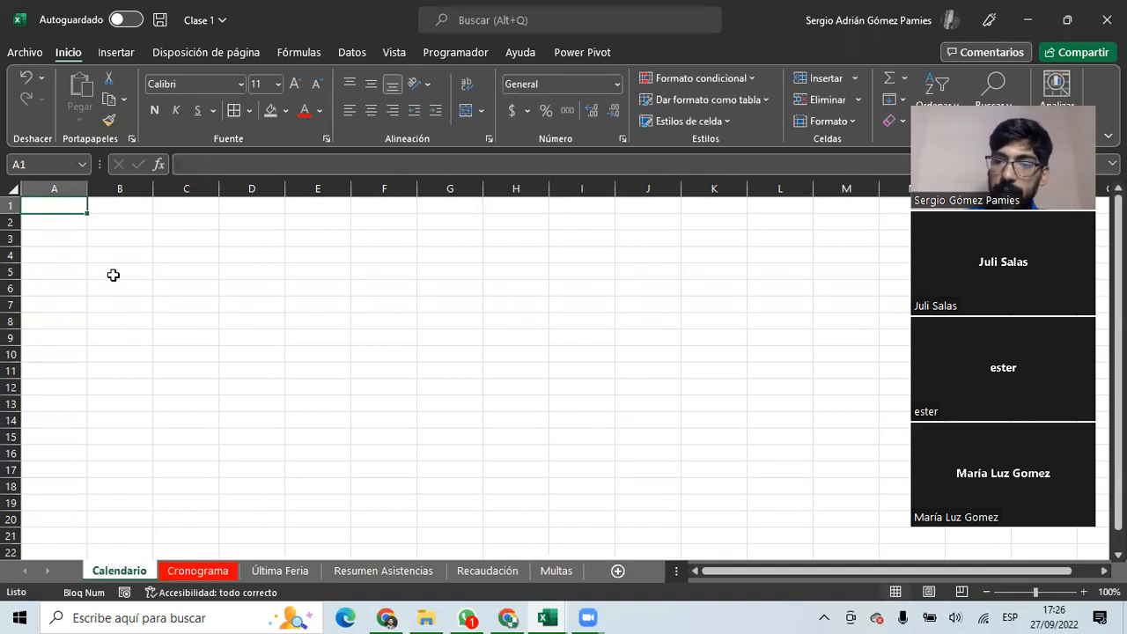
Enter Lunes in B2 and autofill the weekdays through Domingo across row 2.
{"action": "left_click", "coordinate": [61, 222]}
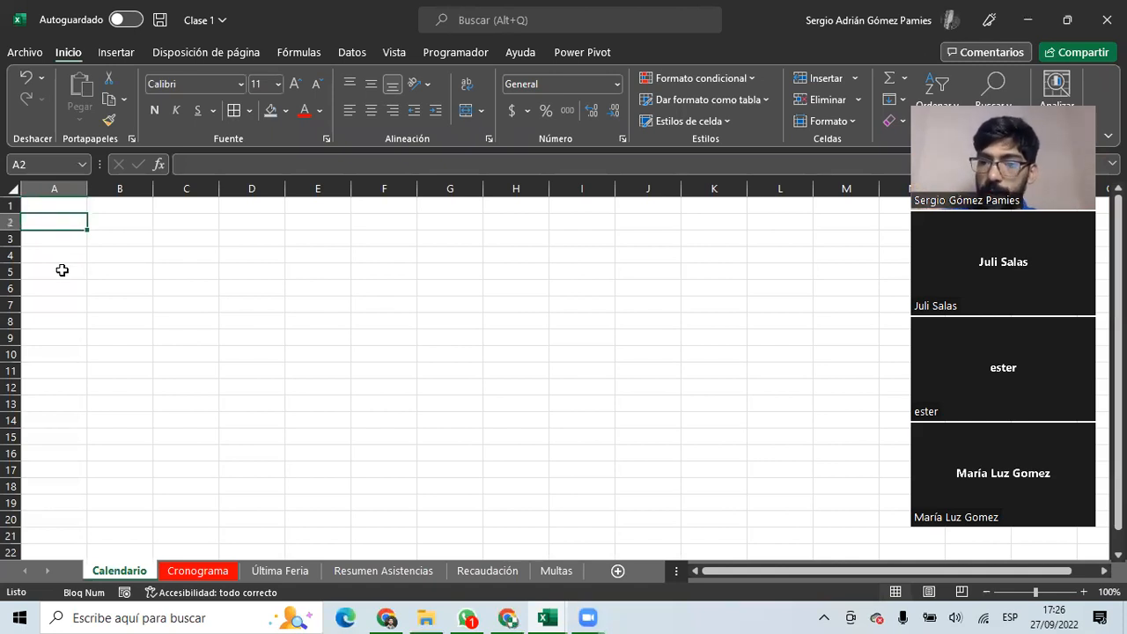
{"action": "left_click", "coordinate": [139, 223]}
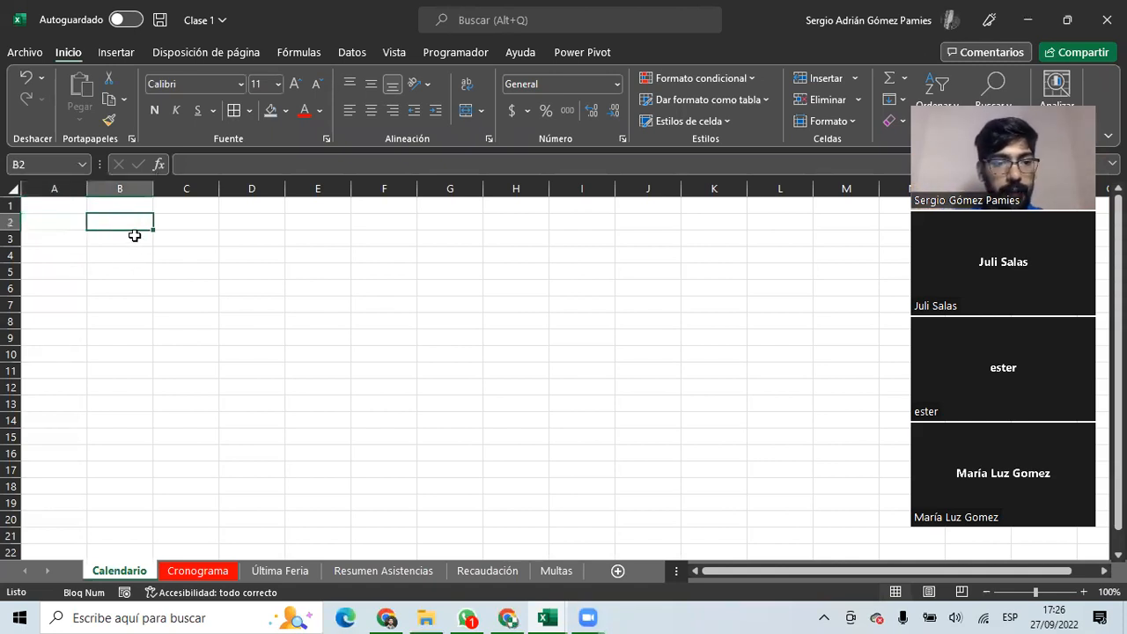
{"action": "type", "text": "Lunes"}
{"action": "key", "text": "Return"}
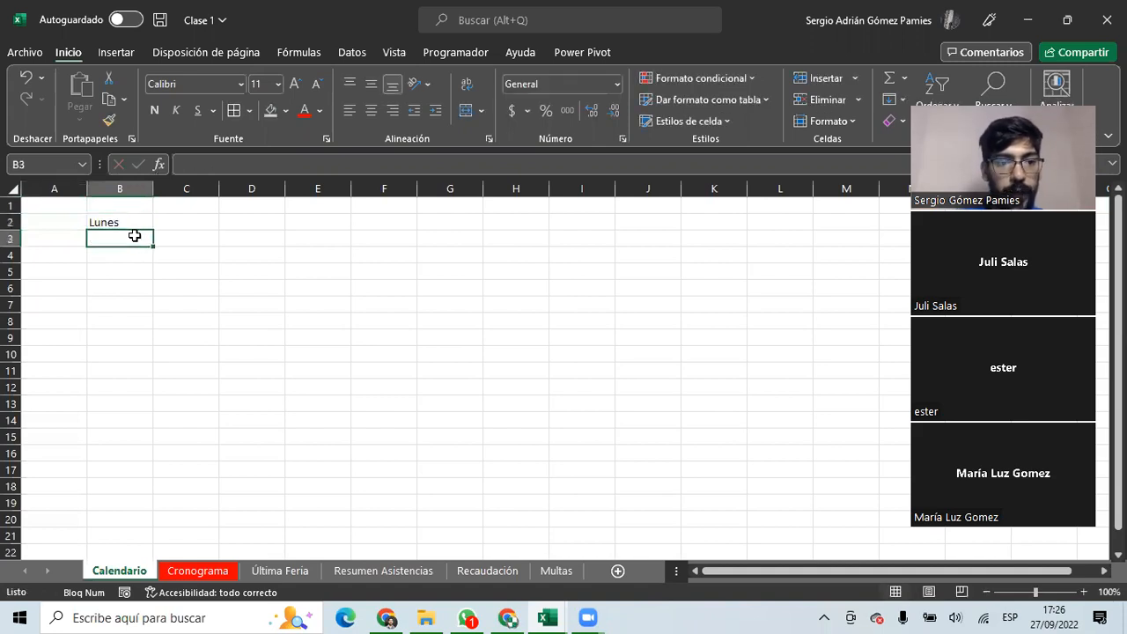
{"action": "left_click", "coordinate": [137, 223]}
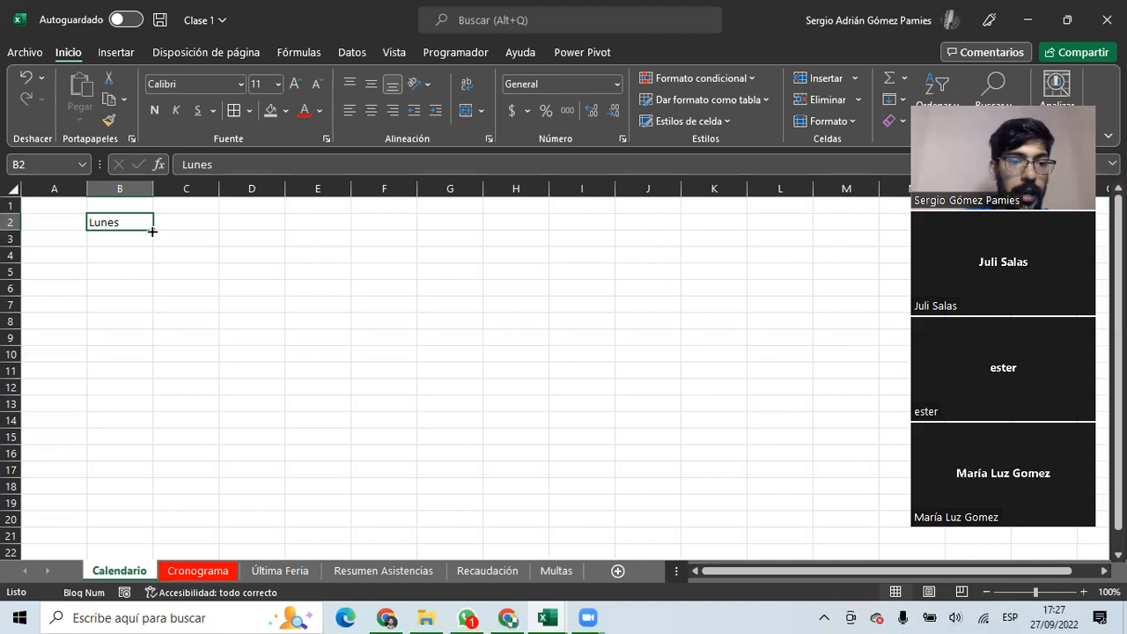
{"action": "left_click_drag", "start_coordinate": [151, 231], "coordinate": [533, 224]}
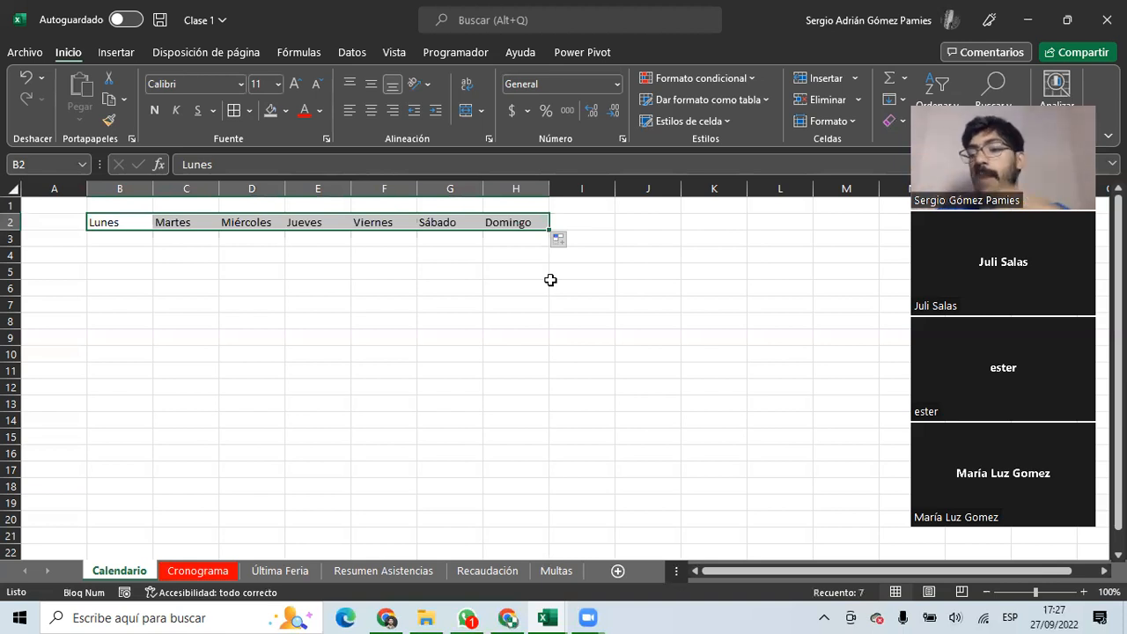
Fill the weekdays down column B to row 14, then delete B3:B14.
{"action": "left_click", "coordinate": [120, 236]}
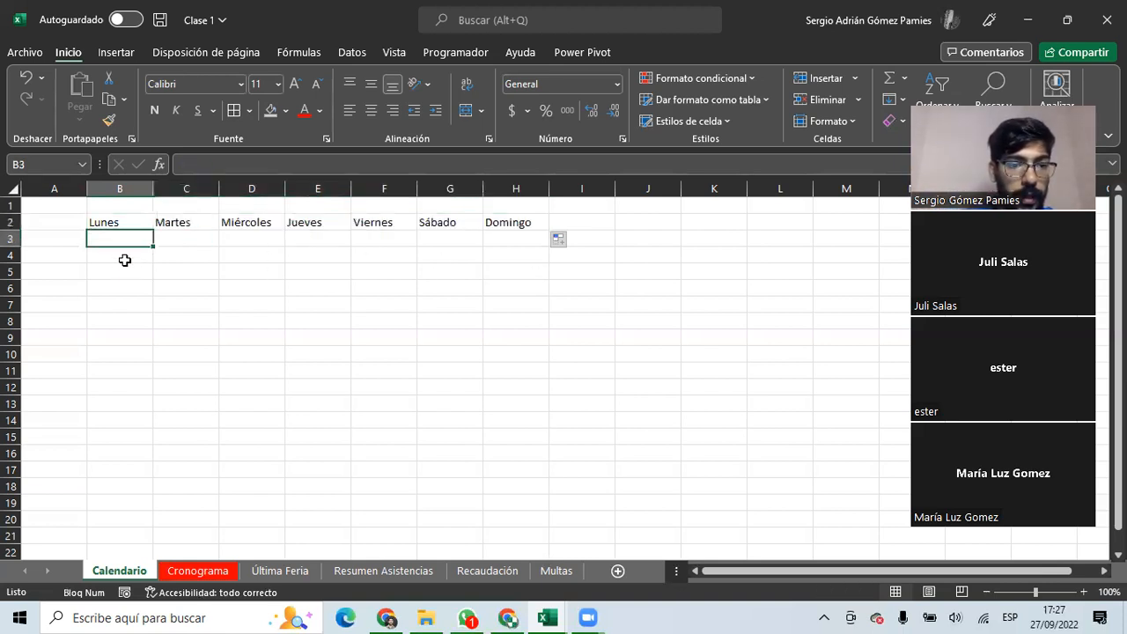
{"action": "left_click", "coordinate": [125, 226]}
{"action": "left_click_drag", "start_coordinate": [153, 230], "coordinate": [163, 429]}
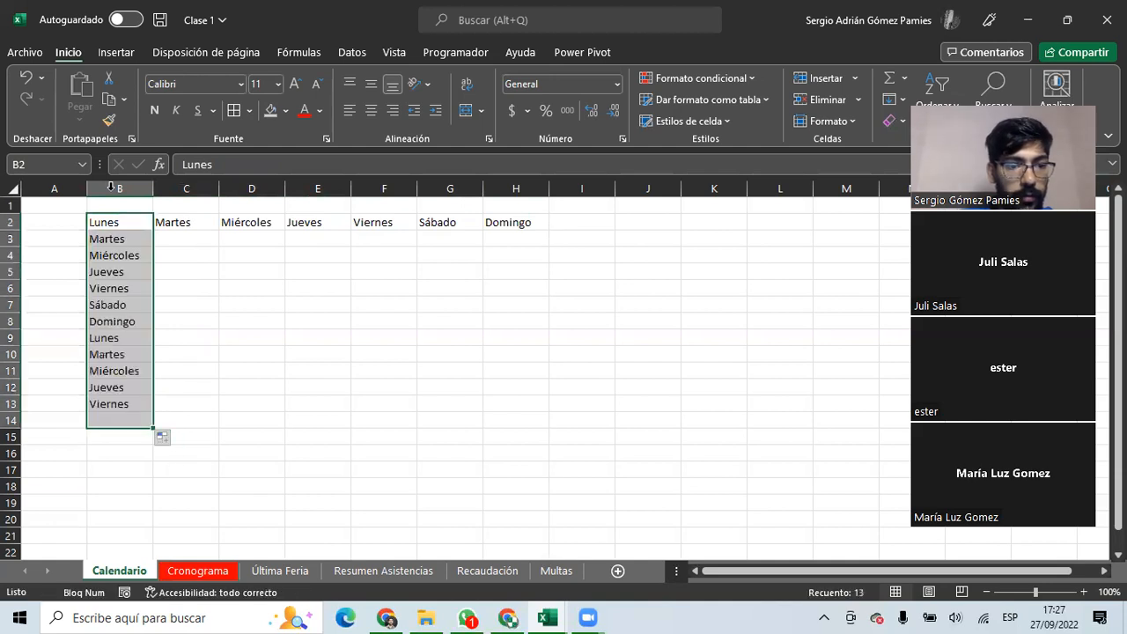
{"action": "left_click_drag", "start_coordinate": [124, 239], "coordinate": [139, 417]}
{"action": "key", "text": "Delete"}
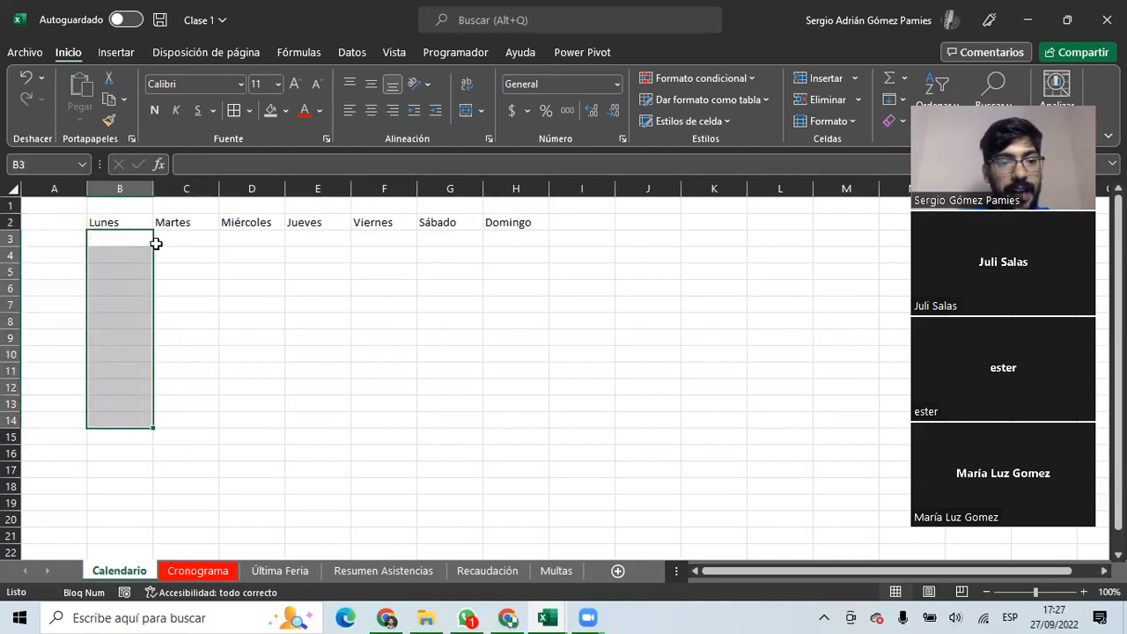
{"action": "left_click", "coordinate": [152, 239]}
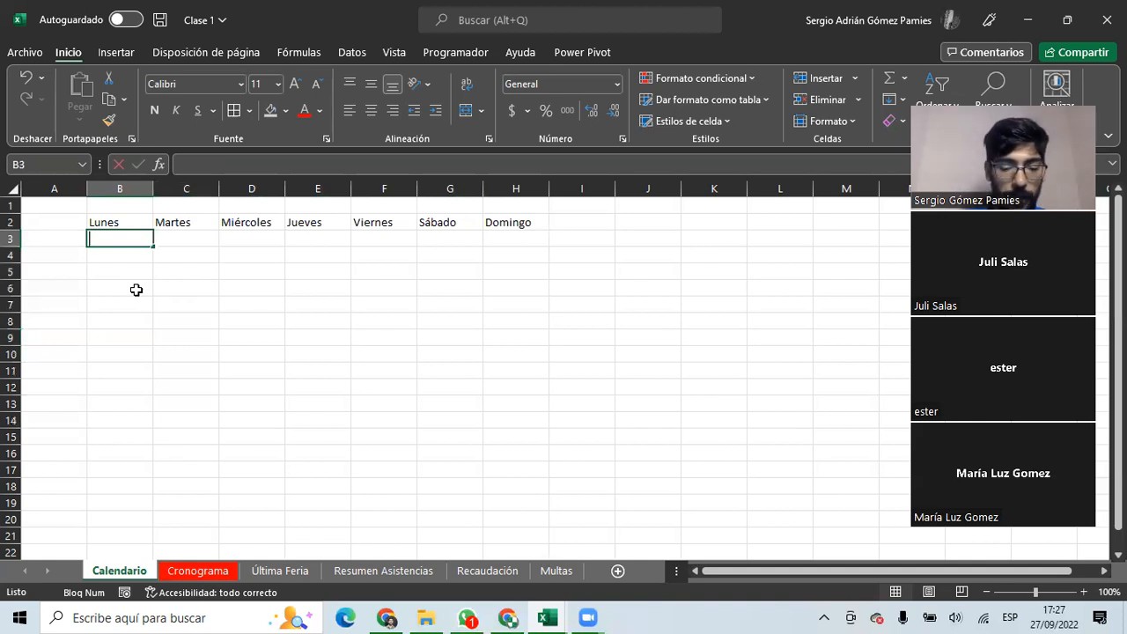
Enter Enero in B3, autofill months along row 3, then delete Febrero through Diciembre.
{"action": "type", "text": "Enero"}
{"action": "left_click", "coordinate": [136, 290]}
{"action": "left_click", "coordinate": [118, 241]}
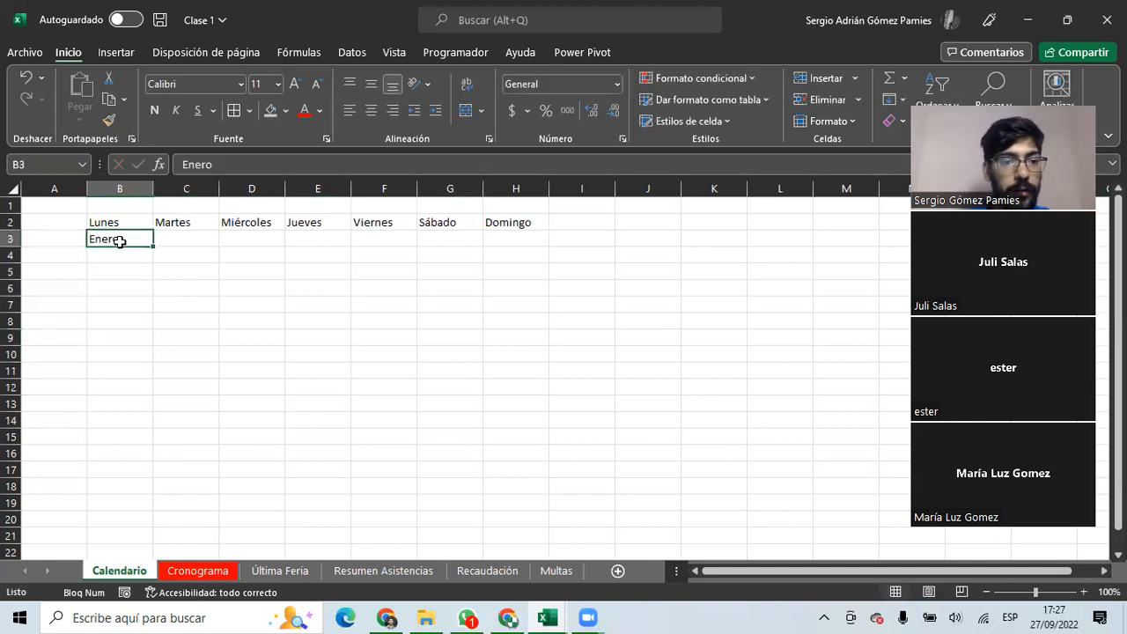
{"action": "left_click_drag", "start_coordinate": [155, 246], "coordinate": [870, 249]}
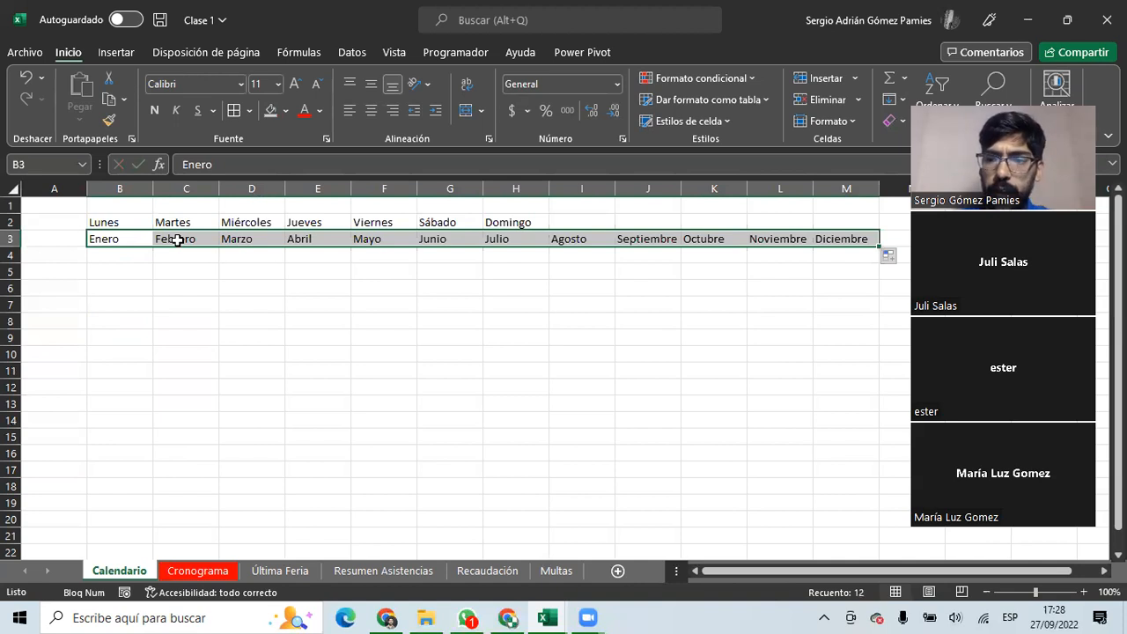
{"action": "left_click_drag", "start_coordinate": [164, 238], "coordinate": [858, 242]}
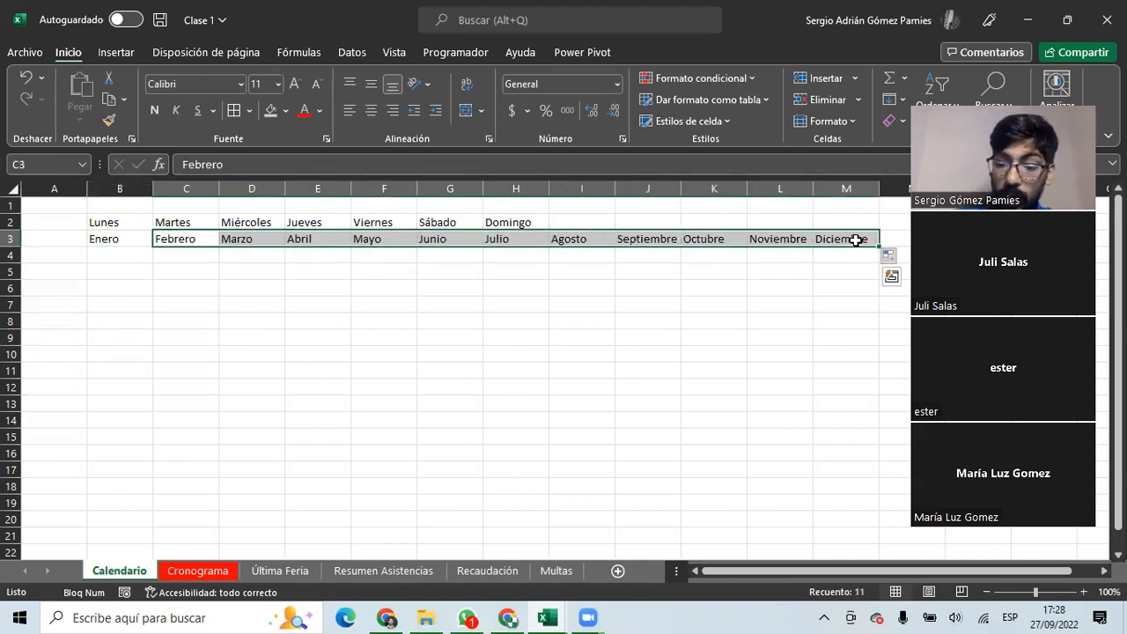
{"action": "key", "text": "Delete"}
Add Abril in C3 and extend the Enero–Abril three-month series to L3.
{"action": "left_click", "coordinate": [166, 238]}
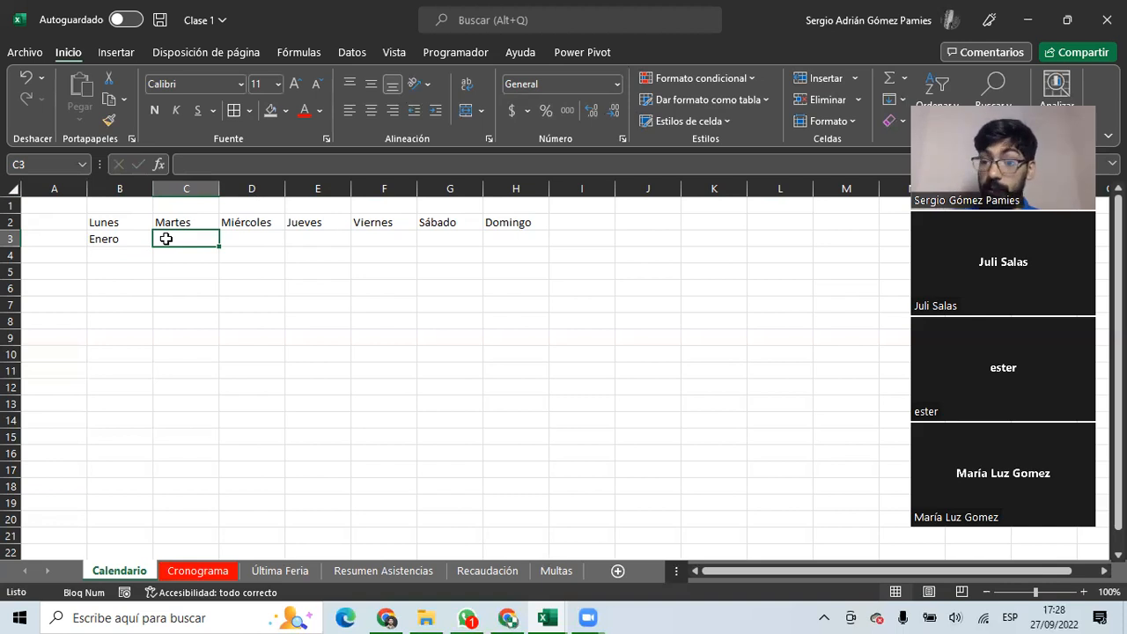
{"action": "type", "text": "Abril"}
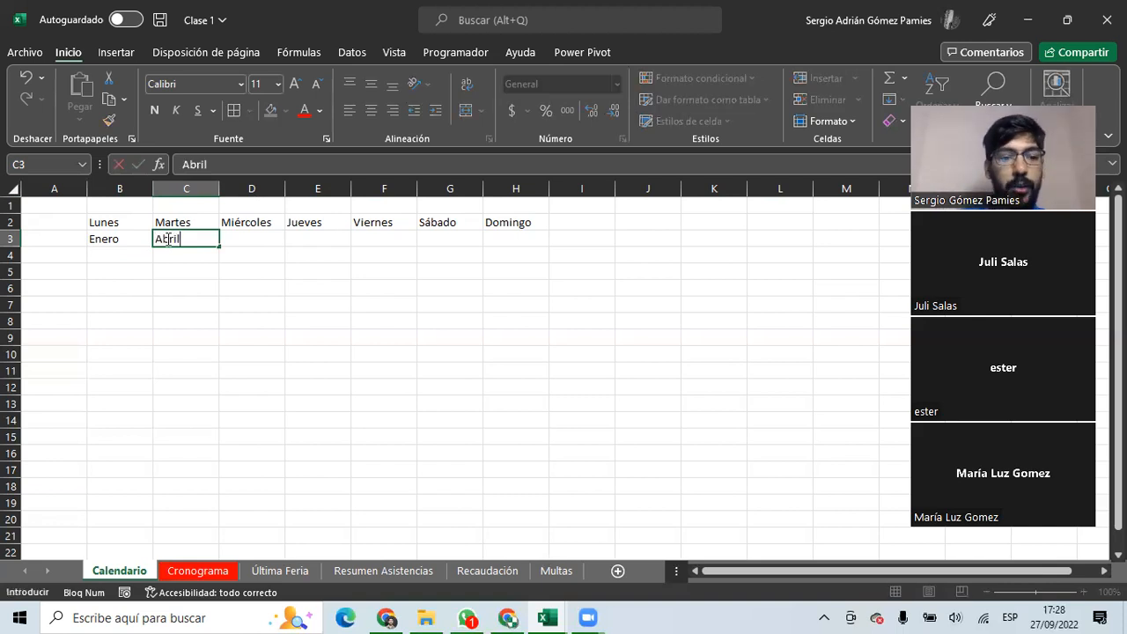
{"action": "key", "text": "Return"}
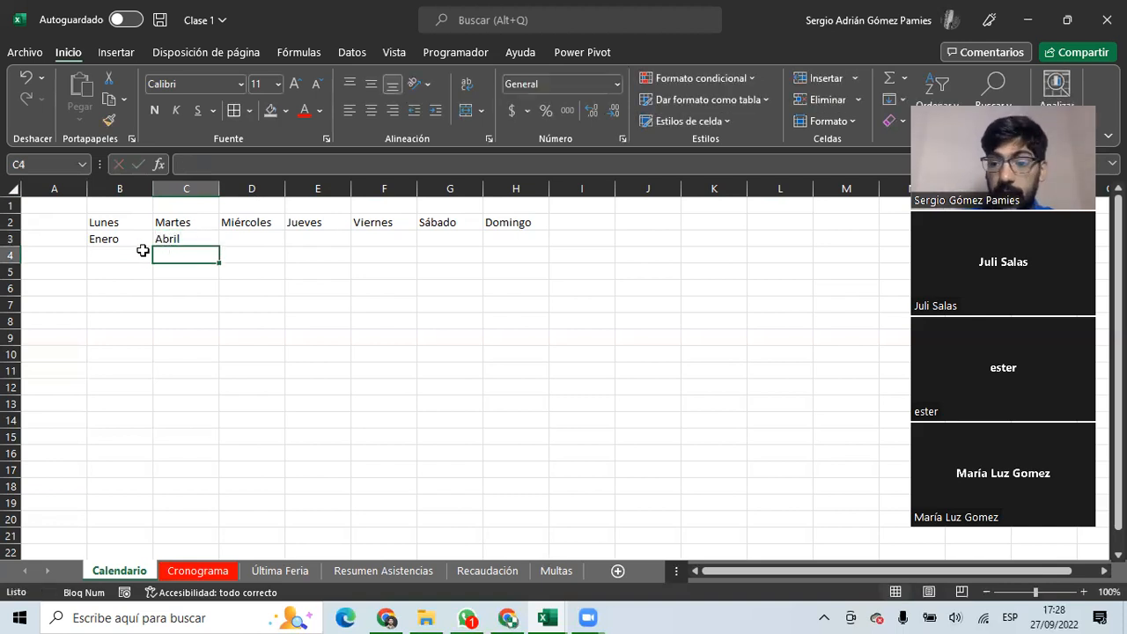
{"action": "left_click_drag", "start_coordinate": [116, 238], "coordinate": [188, 239]}
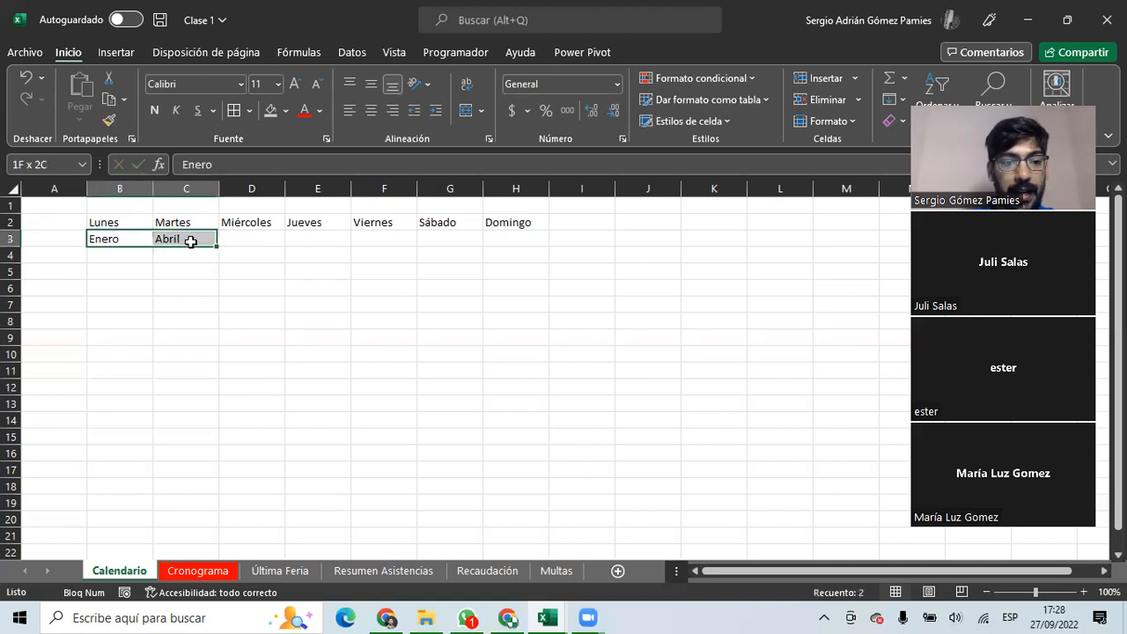
{"action": "left_click_drag", "start_coordinate": [218, 244], "coordinate": [819, 245]}
Check the repeating Enero, Abril, Julio, Octubre values across row 3.
{"action": "left_click", "coordinate": [108, 238]}
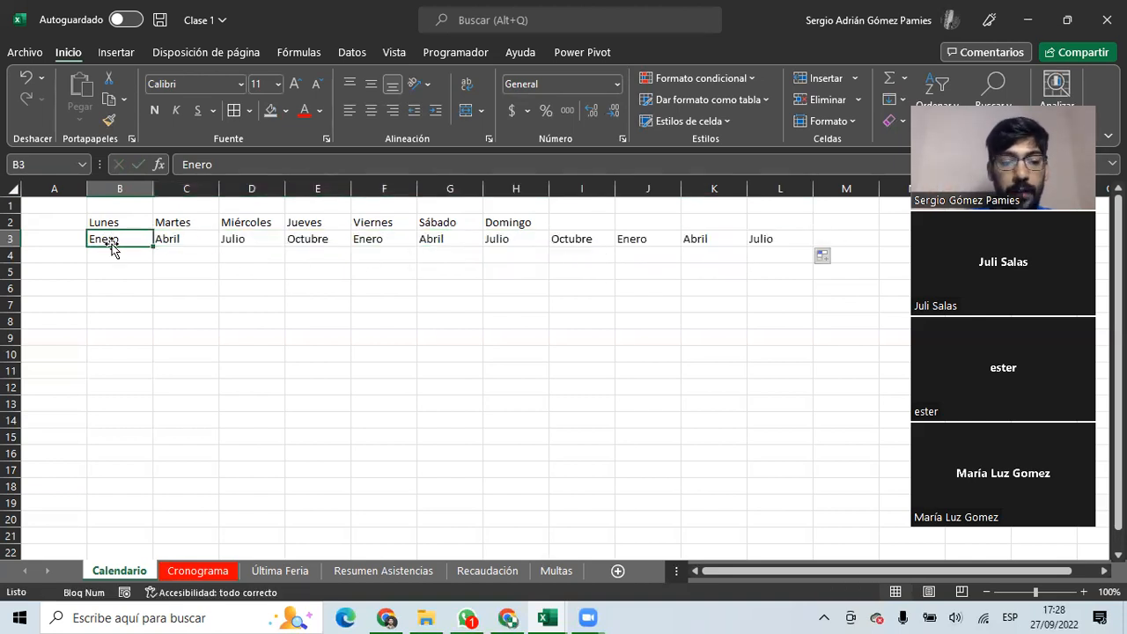
{"action": "left_click", "coordinate": [166, 238]}
{"action": "left_click", "coordinate": [256, 238]}
{"action": "left_click", "coordinate": [317, 239]}
{"action": "left_click", "coordinate": [400, 239]}
{"action": "left_click", "coordinate": [447, 239]}
{"action": "left_click", "coordinate": [503, 239]}
{"action": "left_click", "coordinate": [563, 238]}
{"action": "left_click", "coordinate": [638, 240]}
{"action": "left_click", "coordinate": [761, 253]}
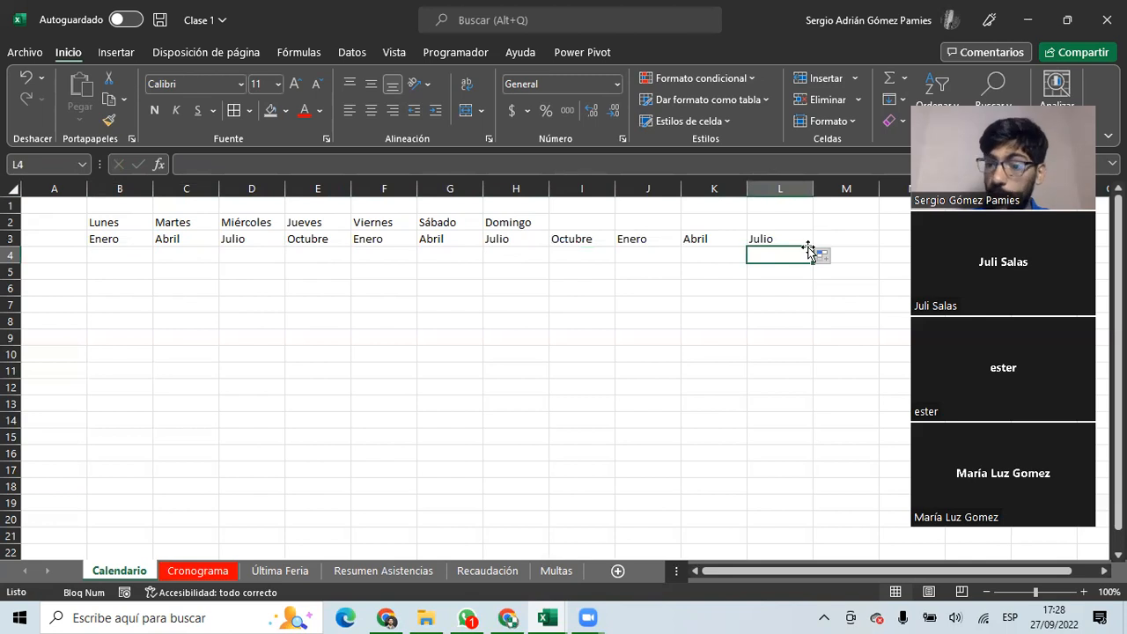
{"action": "left_click", "coordinate": [91, 255]}
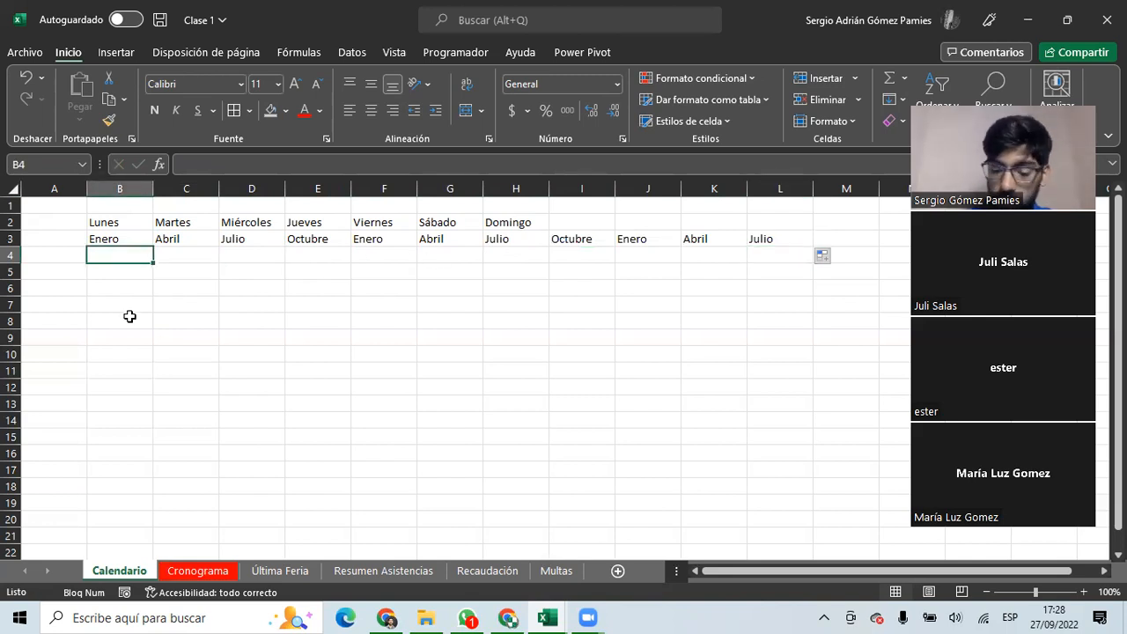
Put today's date 27/09/2022 in B4, trial-fill daily dates, then delete them.
{"action": "type", "text": "01"}
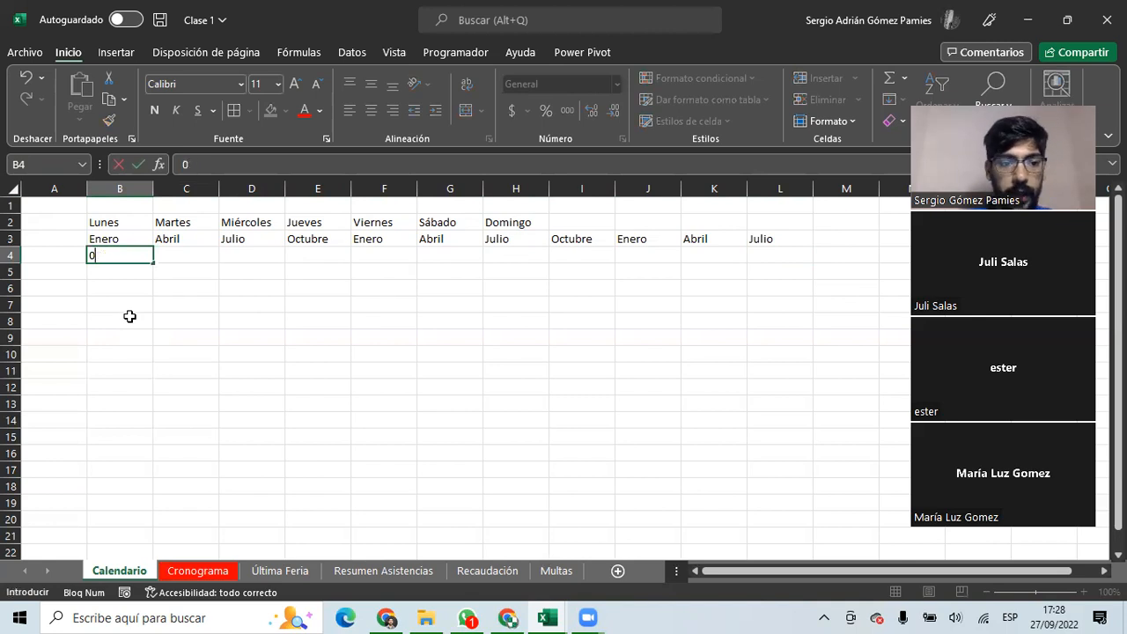
{"action": "key", "text": "ctrl+semicolon"}
{"action": "key", "text": "Tab"}
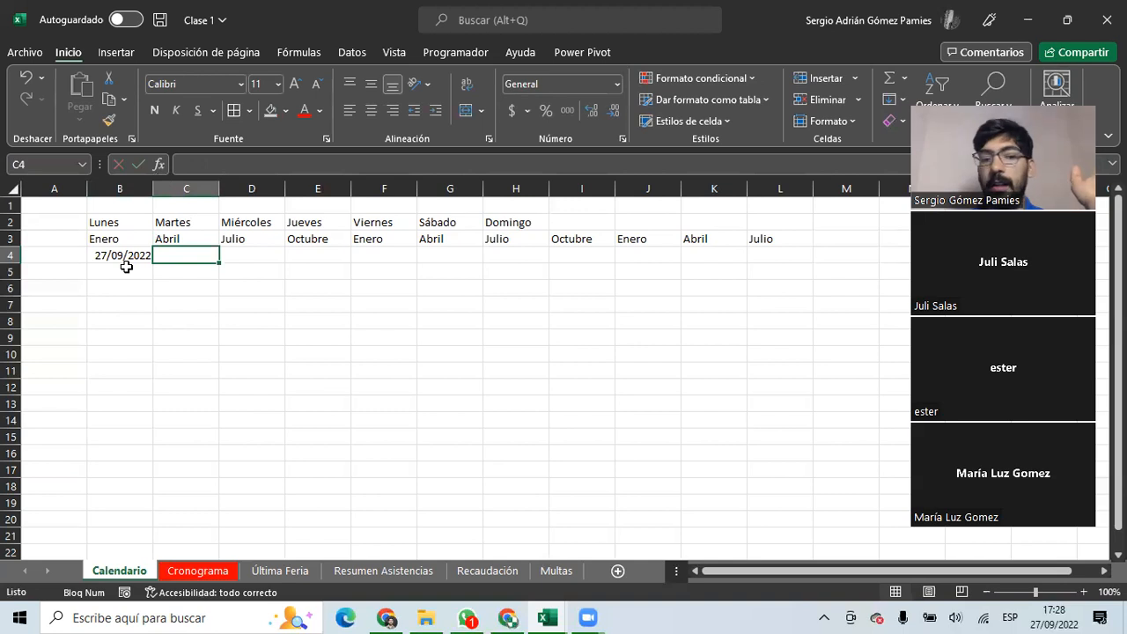
{"action": "left_click", "coordinate": [146, 257]}
{"action": "left_click_drag", "start_coordinate": [154, 261], "coordinate": [788, 264]}
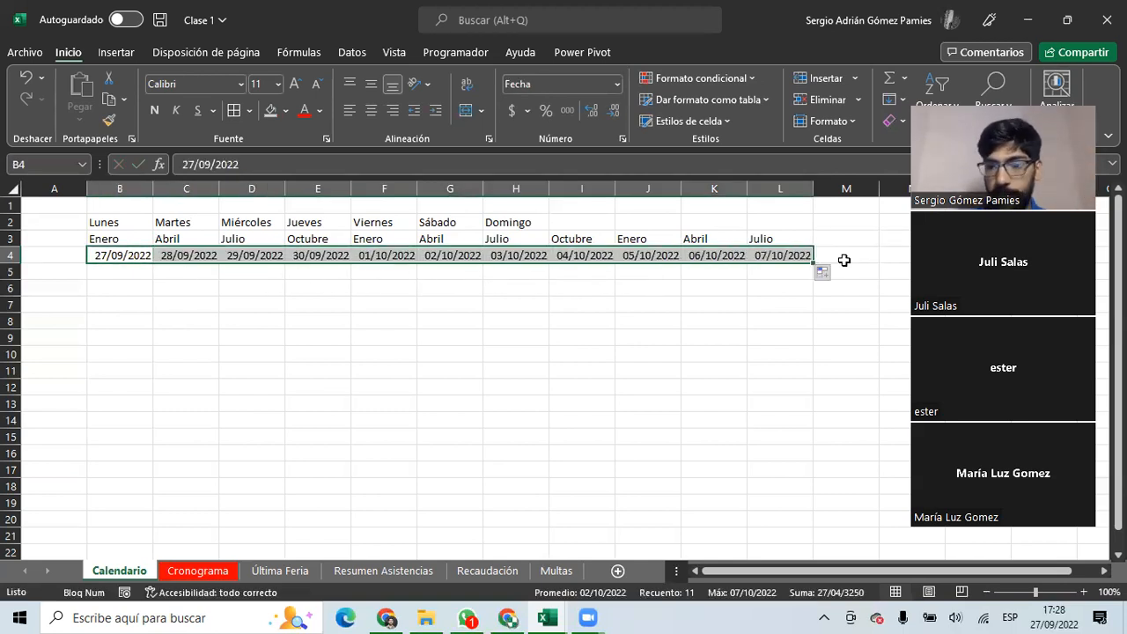
{"action": "left_click_drag", "start_coordinate": [786, 255], "coordinate": [188, 266]}
{"action": "key", "text": "Delete"}
{"action": "left_click", "coordinate": [128, 253]}
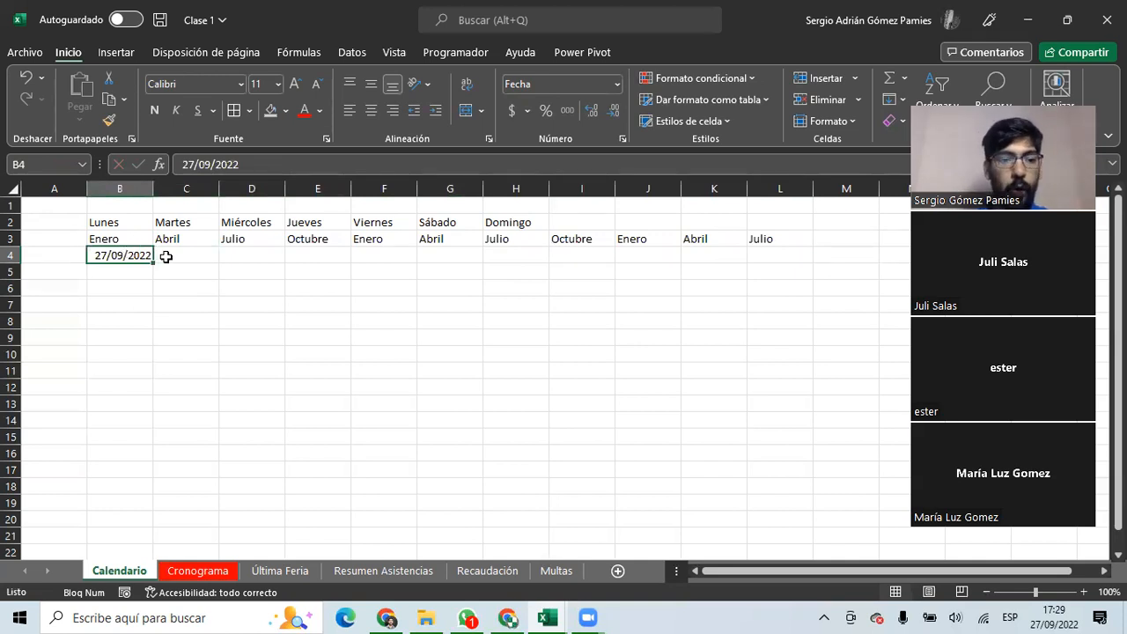
Enter 04/10/2022 in C4, correcting the year after checking the calendar.
{"action": "left_click", "coordinate": [165, 256]}
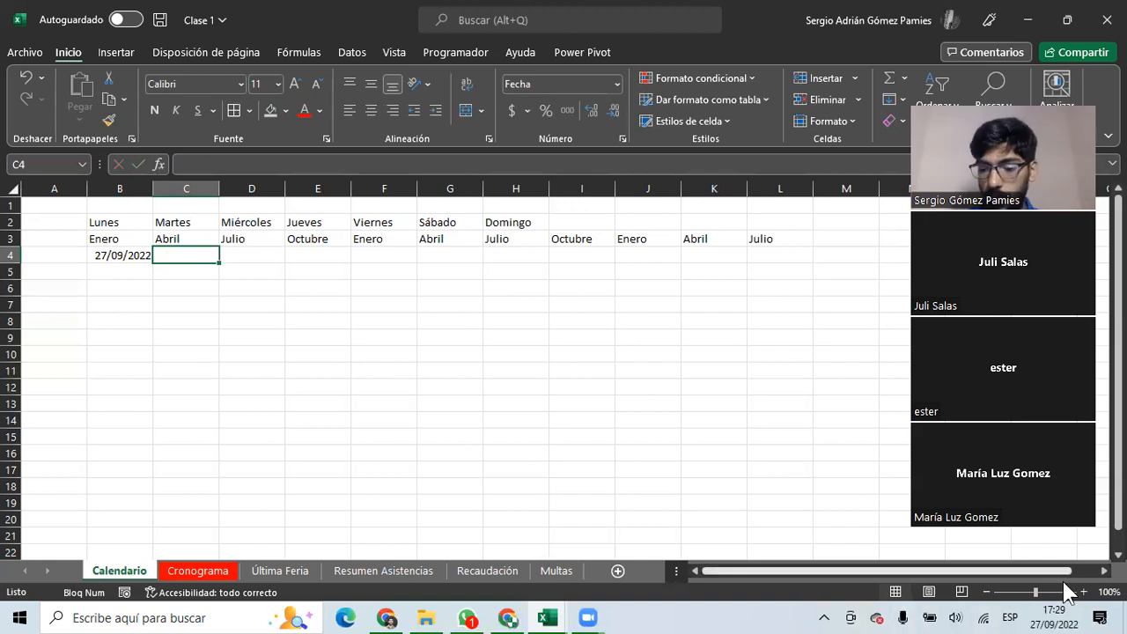
{"action": "left_click", "coordinate": [1051, 616]}
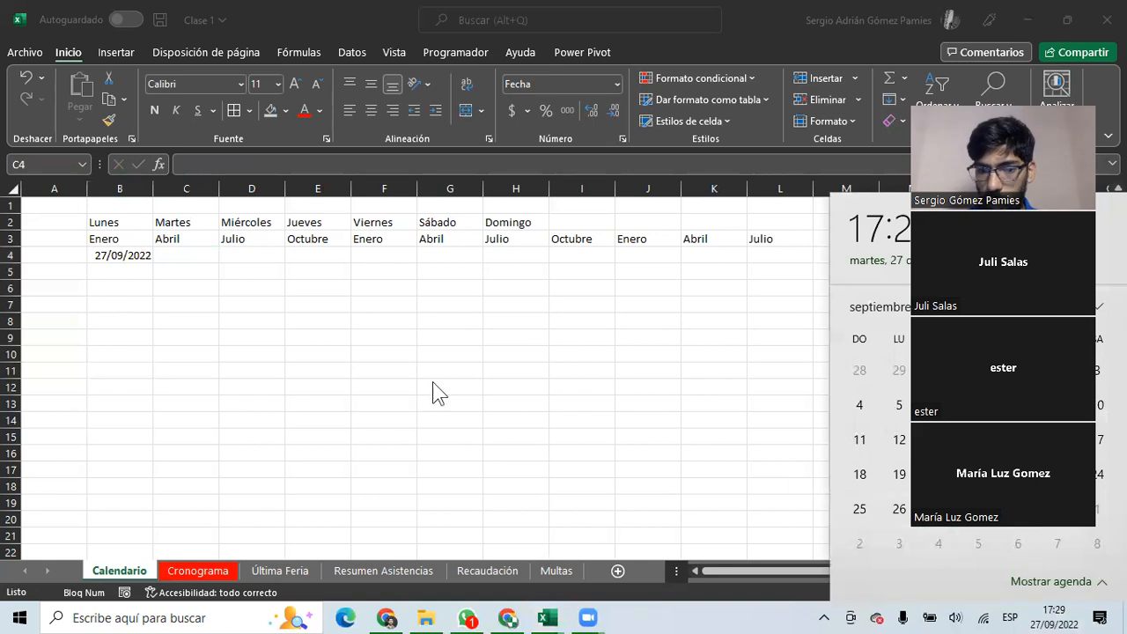
{"action": "left_click", "coordinate": [172, 255]}
{"action": "type", "text": "04"}
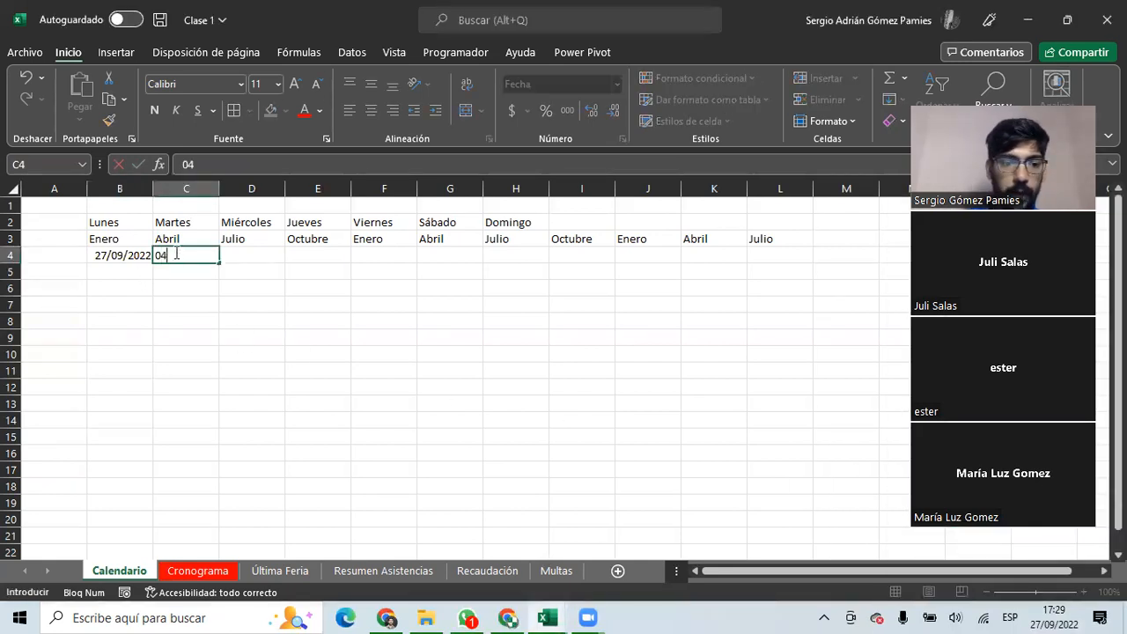
{"action": "type", "text": "/10/20"}
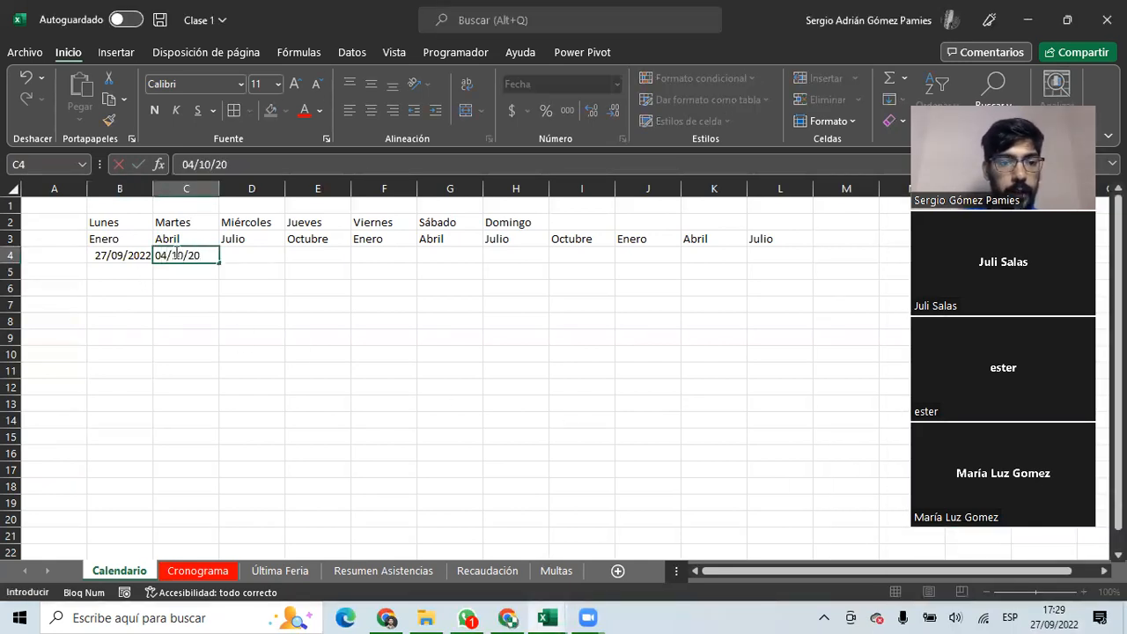
{"action": "key", "text": "Return"}
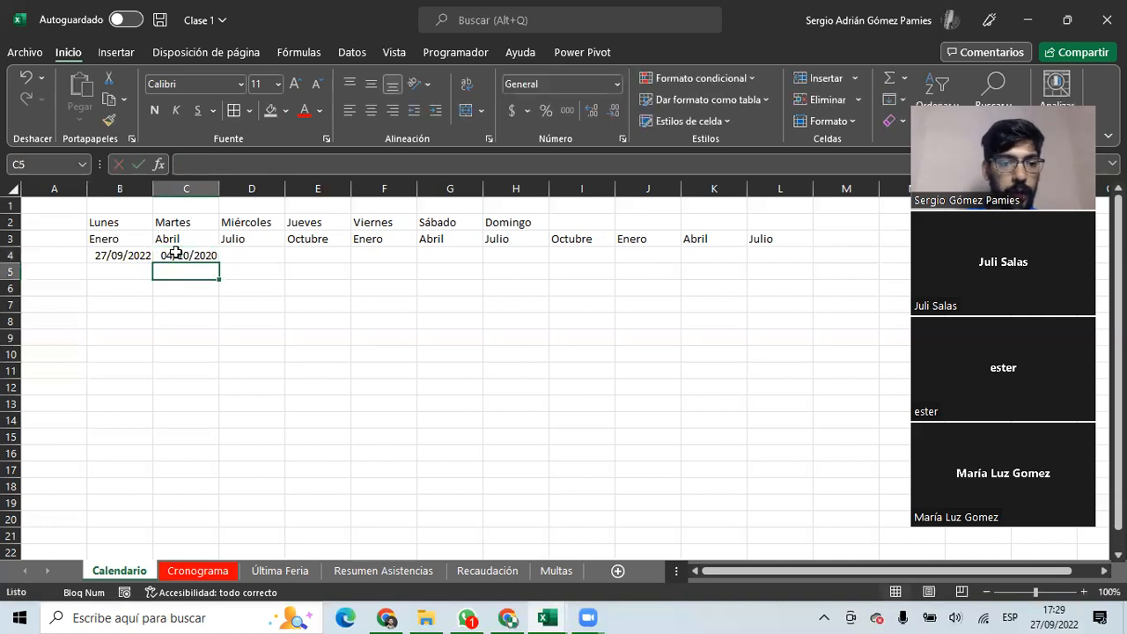
{"action": "left_click", "coordinate": [176, 254]}
{"action": "left_click", "coordinate": [267, 164]}
{"action": "key", "text": "BackSpace"}
{"action": "type", "text": "2"}
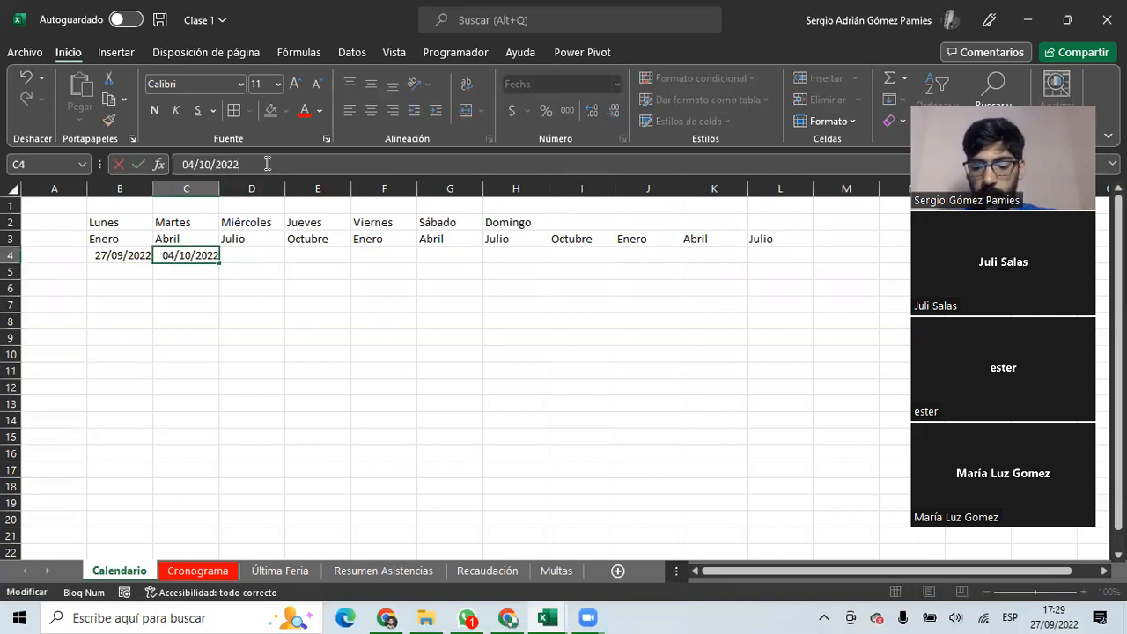
{"action": "key", "text": "Return"}
Extend the weekly dates to O4 and confirm the last date is 27/12/2022.
{"action": "left_click_drag", "start_coordinate": [118, 254], "coordinate": [862, 253]}
{"action": "left_click", "coordinate": [789, 340]}
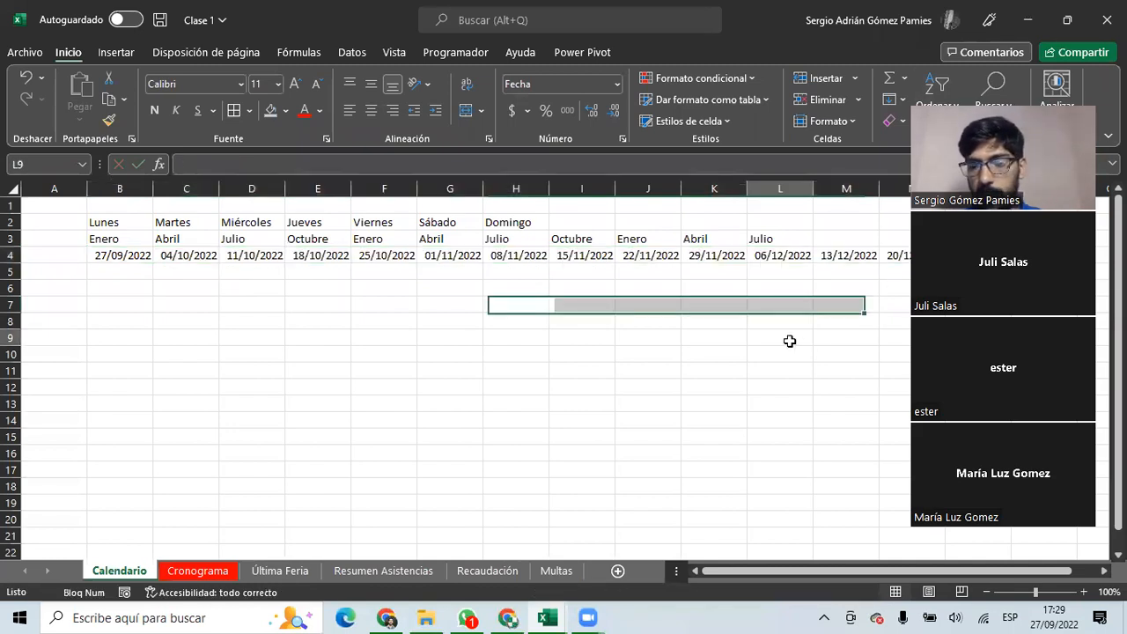
{"action": "scroll", "coordinate": [730, 317], "scroll_direction": "right", "scroll_amount": 3}
{"action": "left_click_drag", "start_coordinate": [652, 255], "coordinate": [808, 255]}
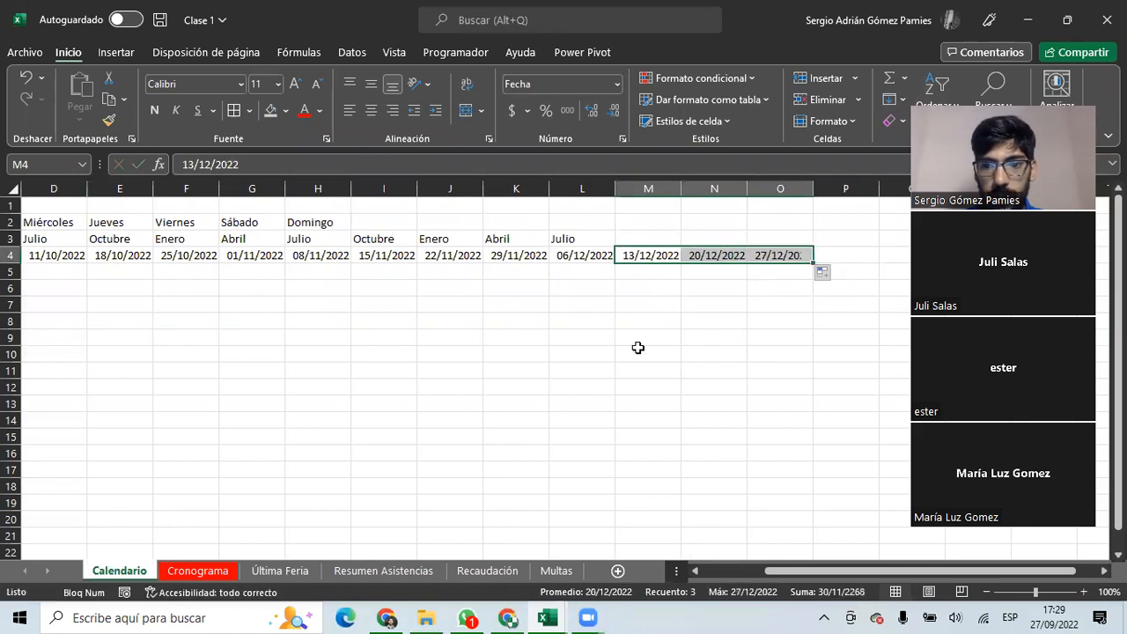
{"action": "left_click", "coordinate": [770, 257]}
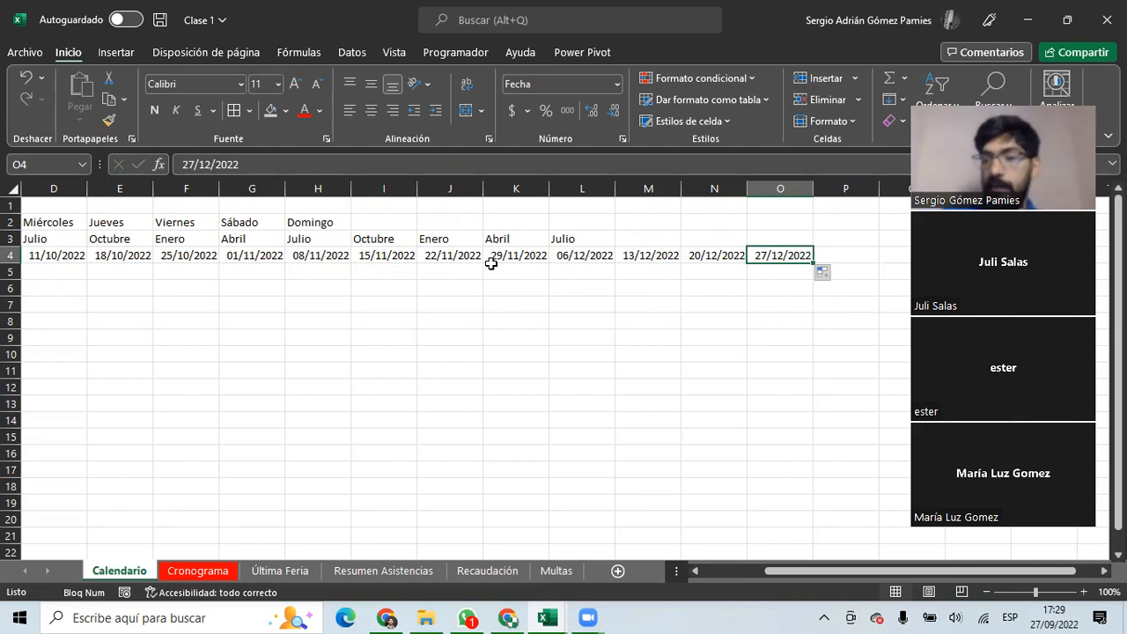
{"action": "left_click_drag", "start_coordinate": [493, 291], "coordinate": [9, 304]}
Enter 8:00 in B5, trial-fill hourly times along row 5, then delete them.
{"action": "left_click", "coordinate": [103, 266]}
{"action": "type", "text": "8"}
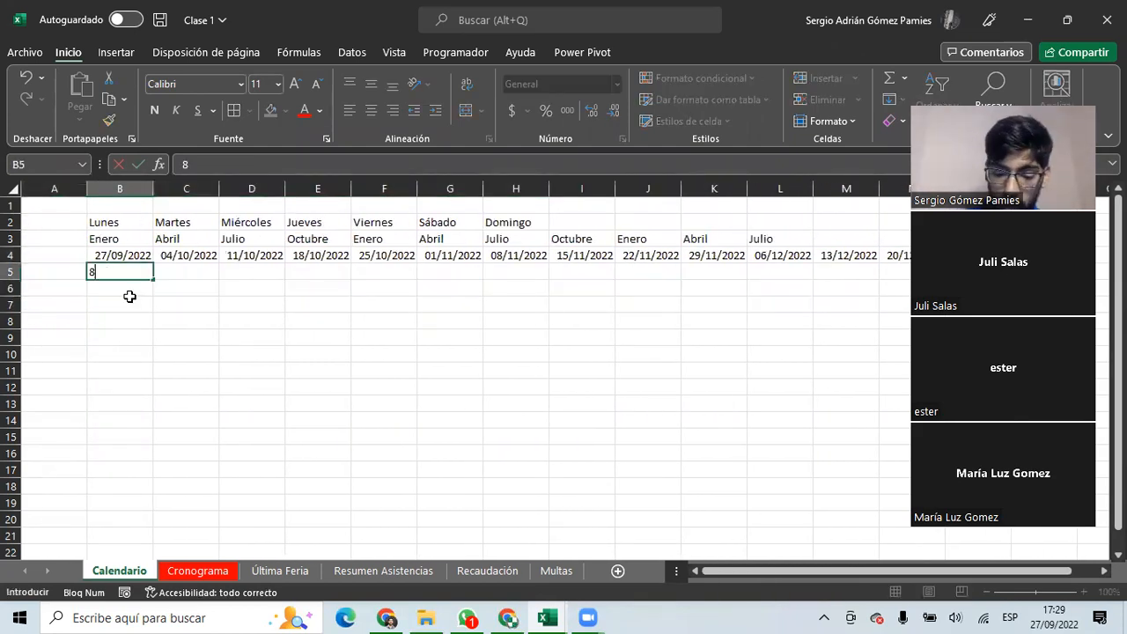
{"action": "type", "text": ":00"}
{"action": "key", "text": "Tab"}
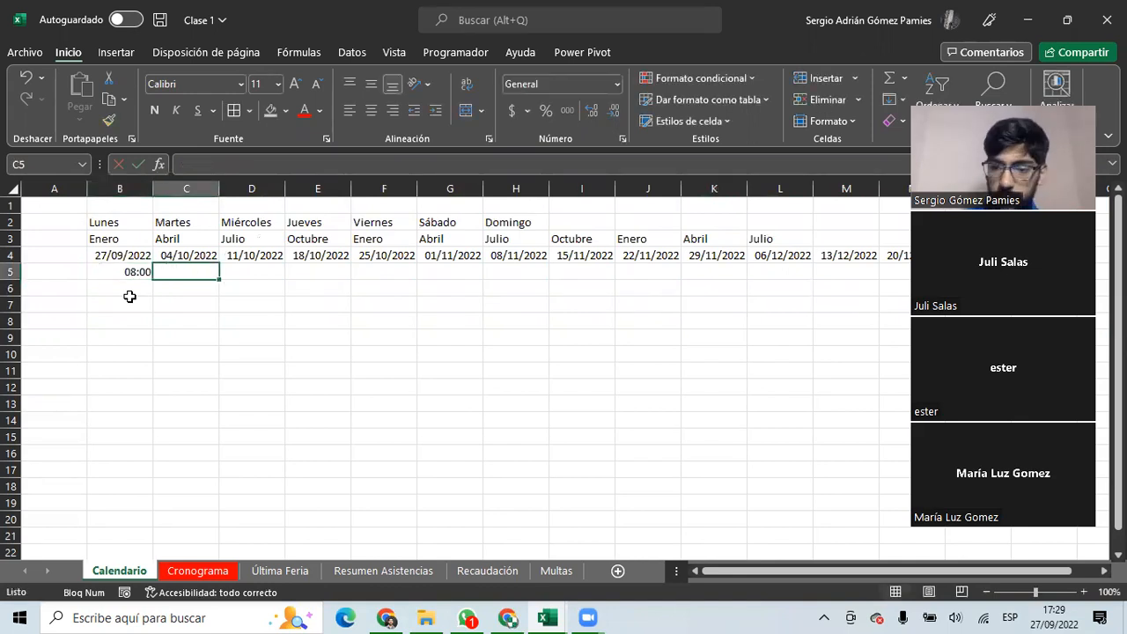
{"action": "left_click", "coordinate": [133, 272]}
{"action": "left_click_drag", "start_coordinate": [153, 279], "coordinate": [623, 279]}
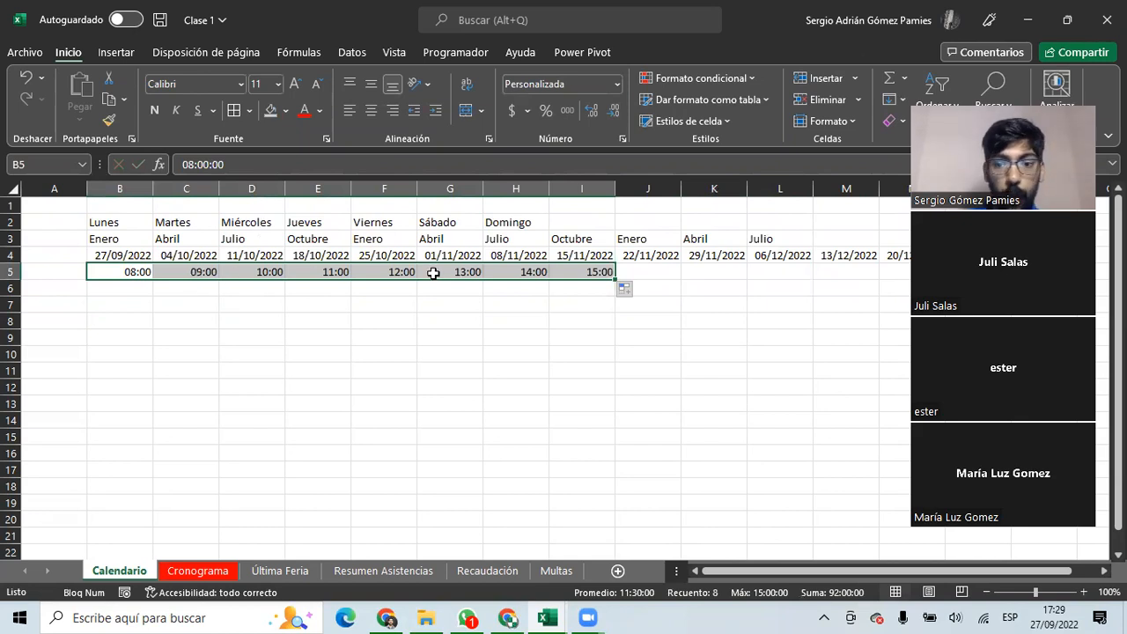
{"action": "left_click", "coordinate": [176, 272]}
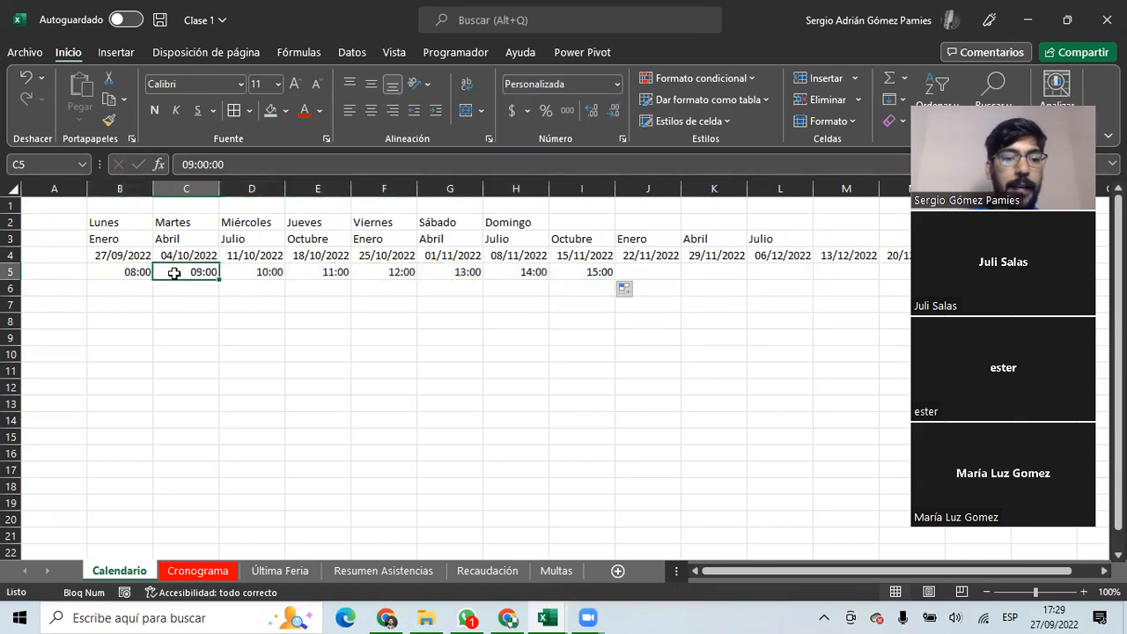
{"action": "left_click_drag", "start_coordinate": [202, 268], "coordinate": [563, 272]}
{"action": "key", "text": "Delete"}
Add 8:45 in C5 and fill 45-minute steps across B5:K5 up to 14:45.
{"action": "left_click", "coordinate": [185, 271]}
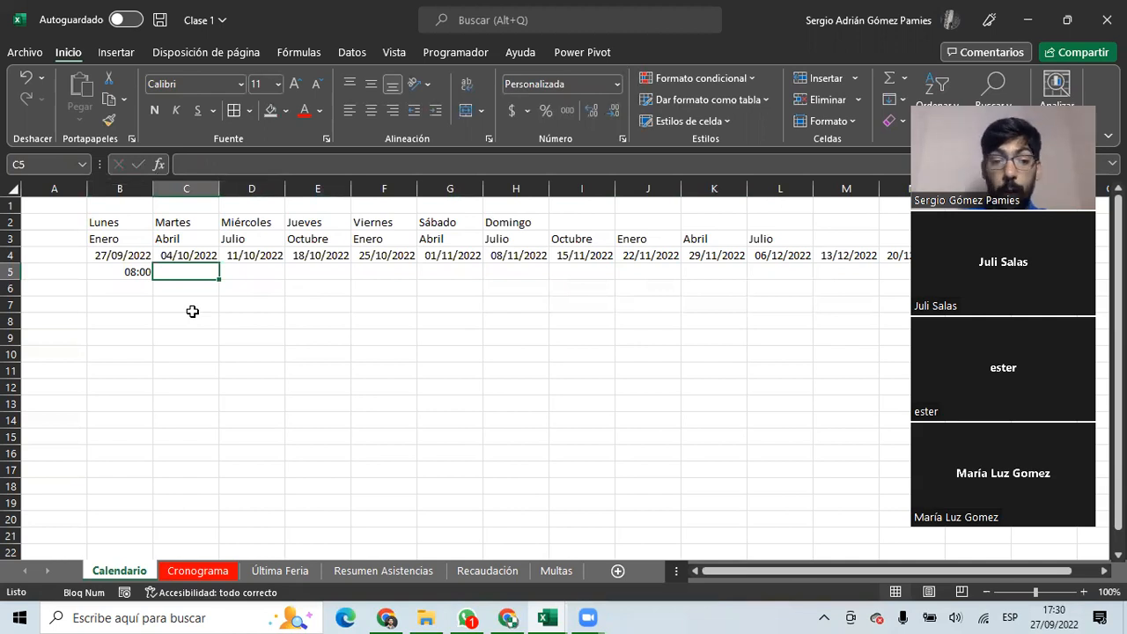
{"action": "type", "text": "8:45"}
{"action": "key", "text": "Return"}
{"action": "left_click_drag", "start_coordinate": [137, 271], "coordinate": [775, 273]}
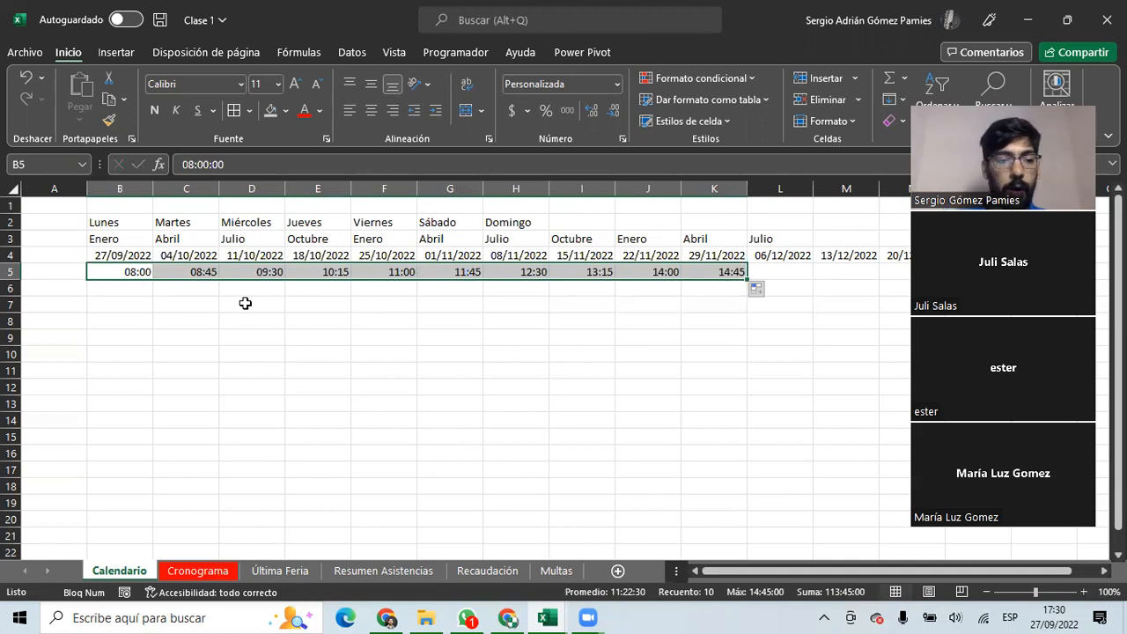
Enter 7 and 14 in B6:C6 and extend the series to 70 in K6.
{"action": "left_click", "coordinate": [127, 286]}
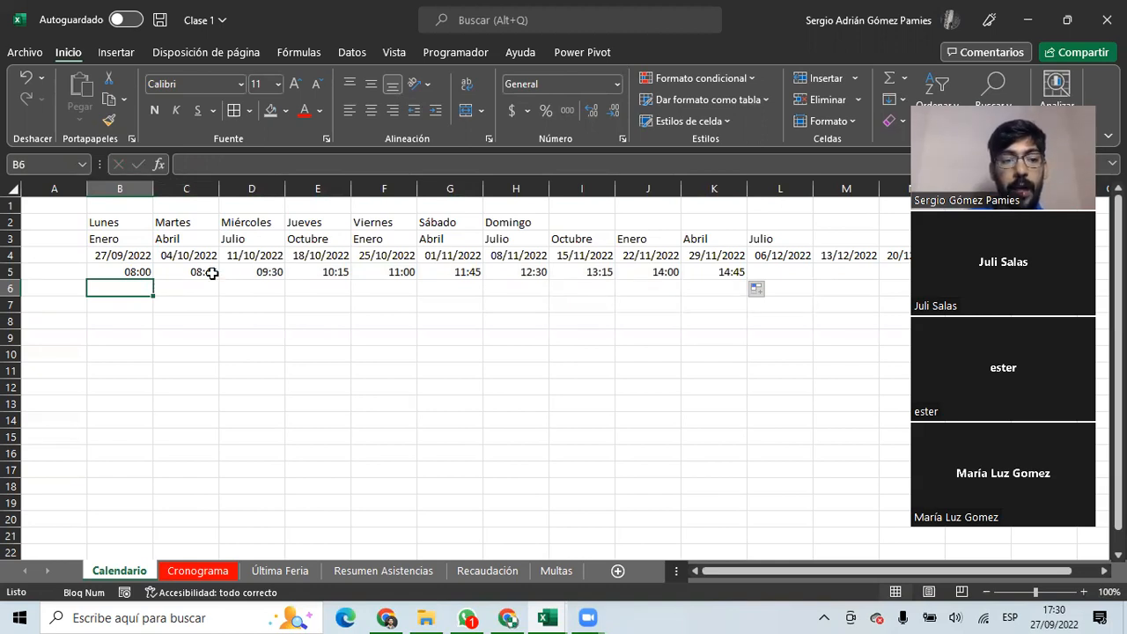
{"action": "type", "text": "7"}
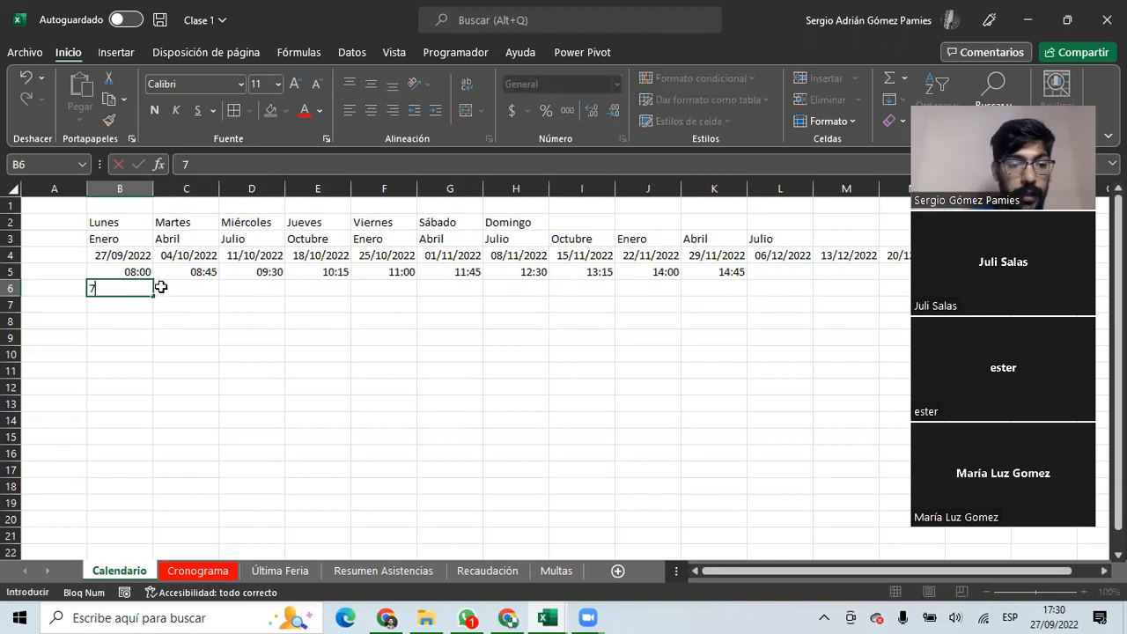
{"action": "key", "text": "Tab"}
{"action": "type", "text": "14"}
{"action": "key", "text": "Return"}
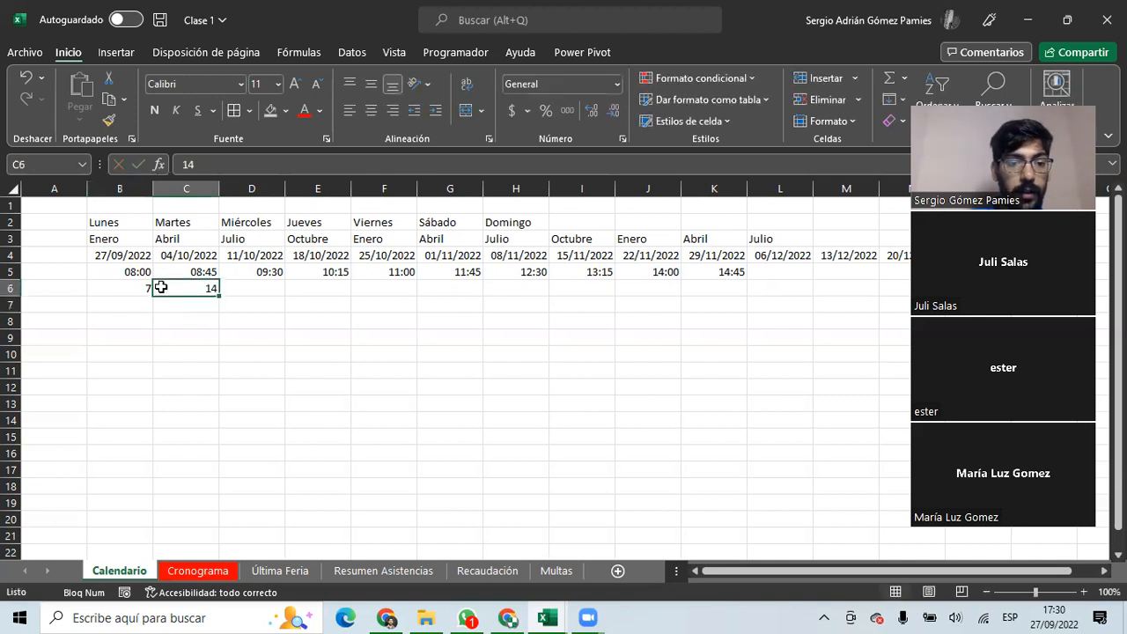
{"action": "left_click", "coordinate": [150, 288]}
{"action": "left_click_drag", "start_coordinate": [184, 292], "coordinate": [743, 295]}
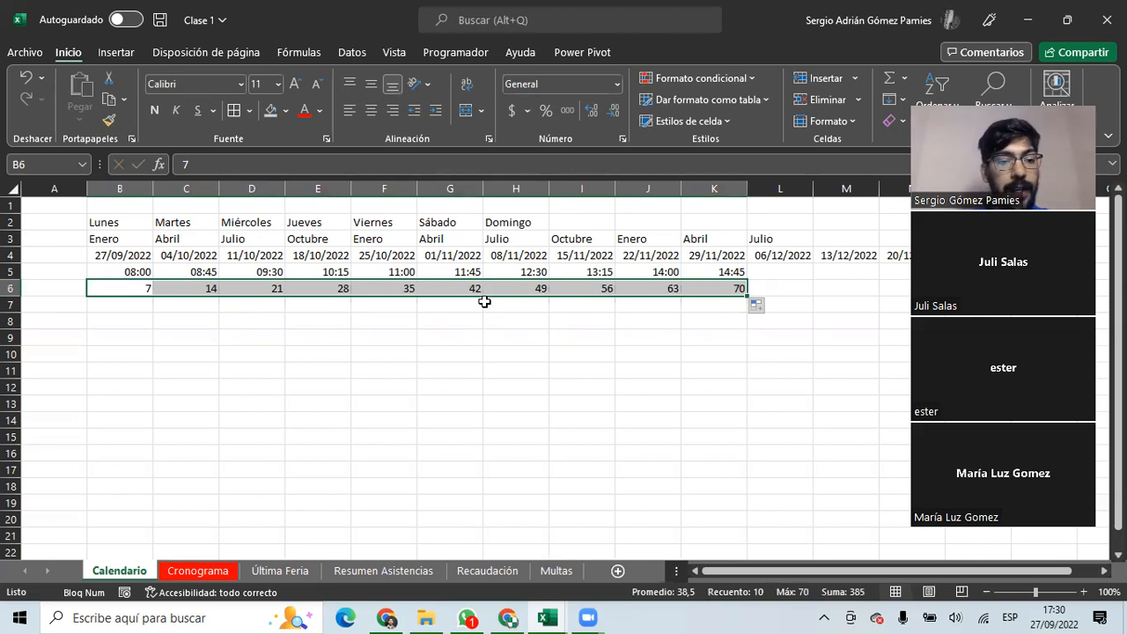
{"action": "left_click", "coordinate": [164, 318]}
{"action": "left_click_drag", "start_coordinate": [127, 288], "coordinate": [734, 290]}
{"action": "left_click_drag", "start_coordinate": [132, 254], "coordinate": [651, 256]}
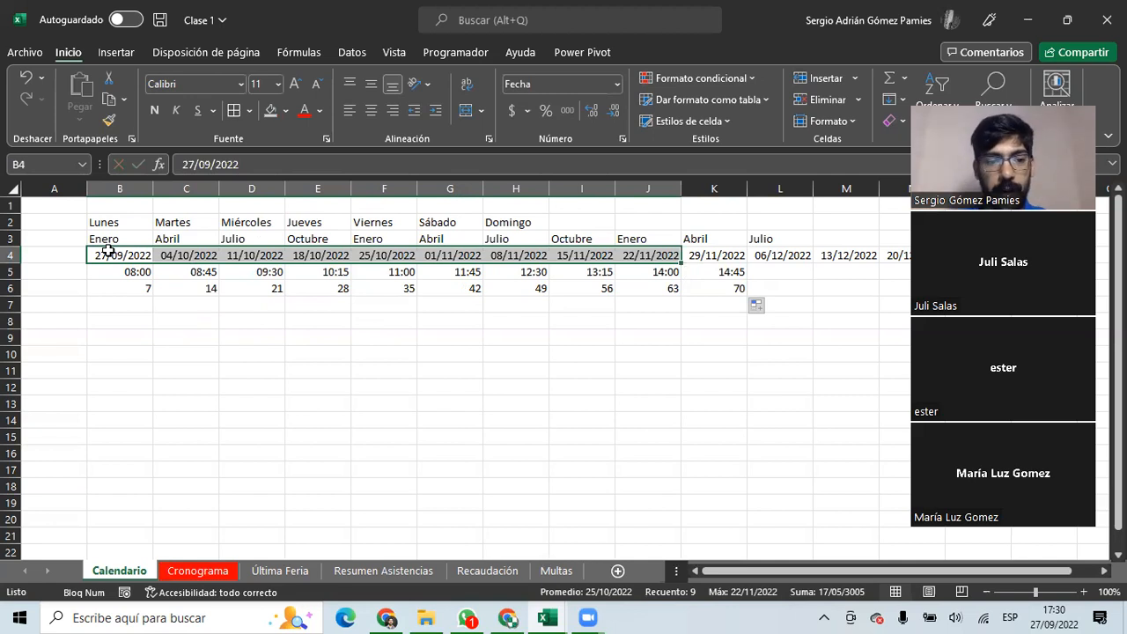
{"action": "left_click_drag", "start_coordinate": [115, 254], "coordinate": [888, 254]}
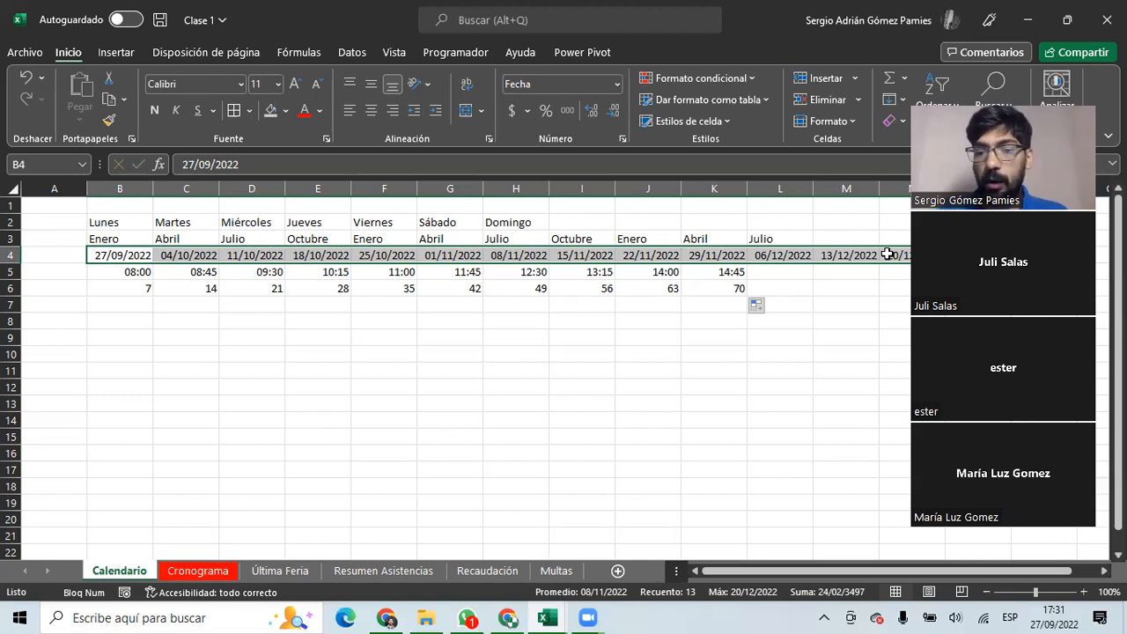
{"action": "left_click_drag", "start_coordinate": [132, 253], "coordinate": [871, 254]}
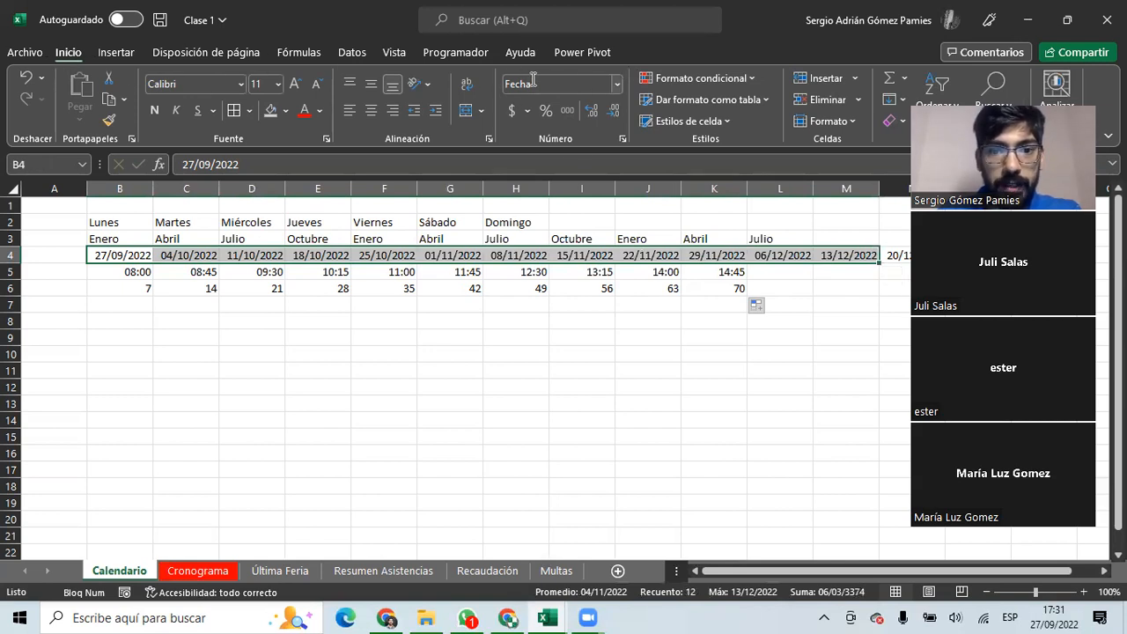
{"action": "left_click", "coordinate": [616, 86]}
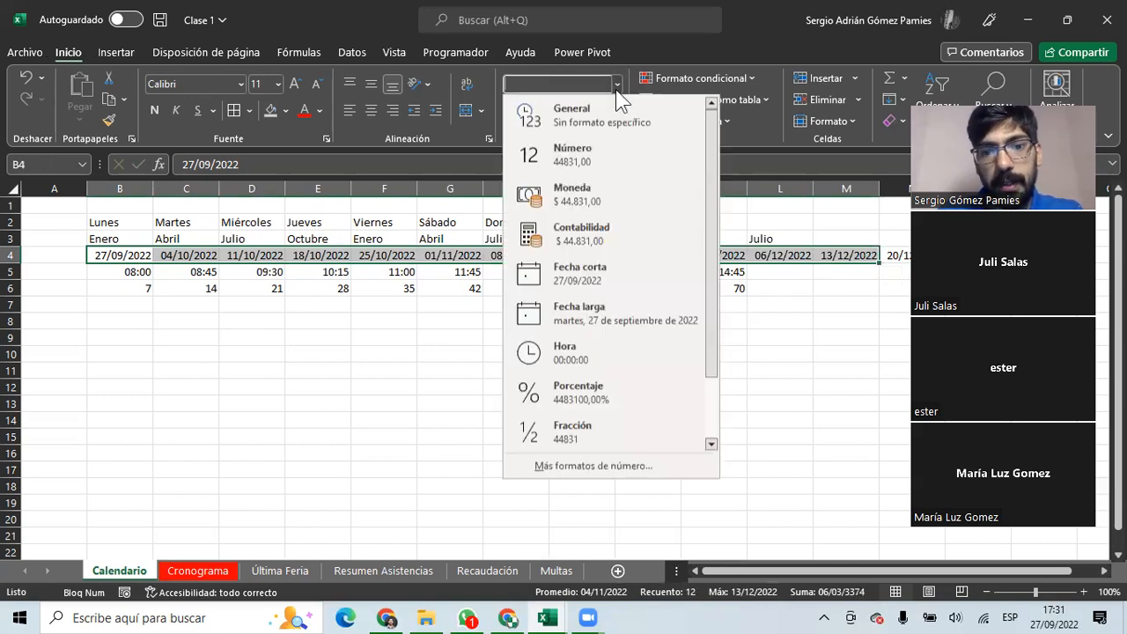
{"action": "left_click", "coordinate": [581, 155]}
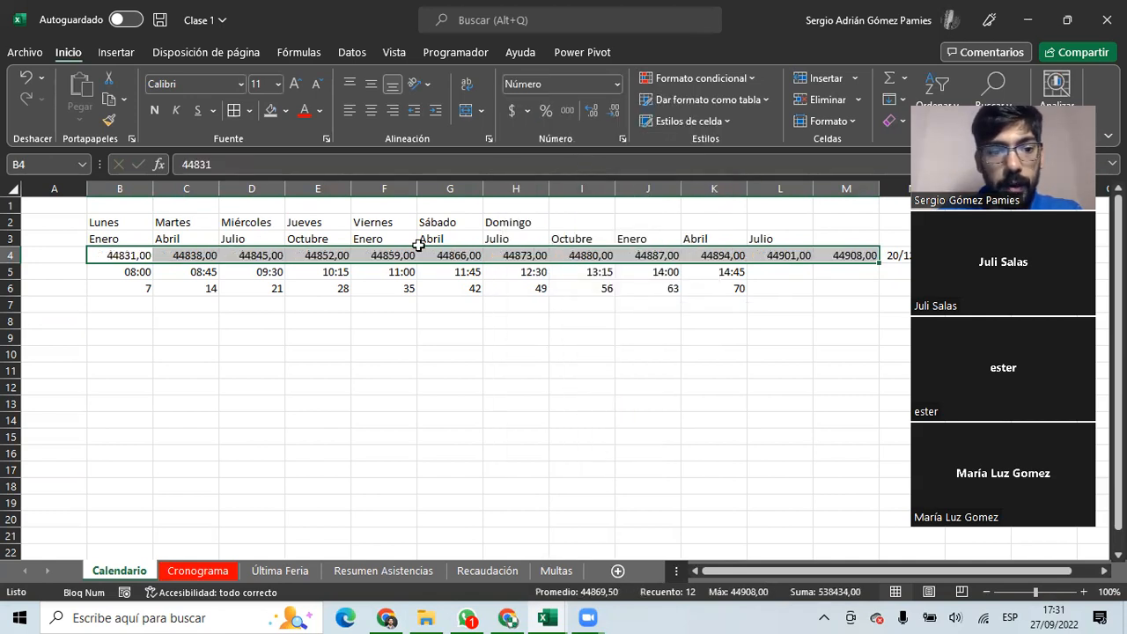
{"action": "left_click_drag", "start_coordinate": [102, 254], "coordinate": [782, 254]}
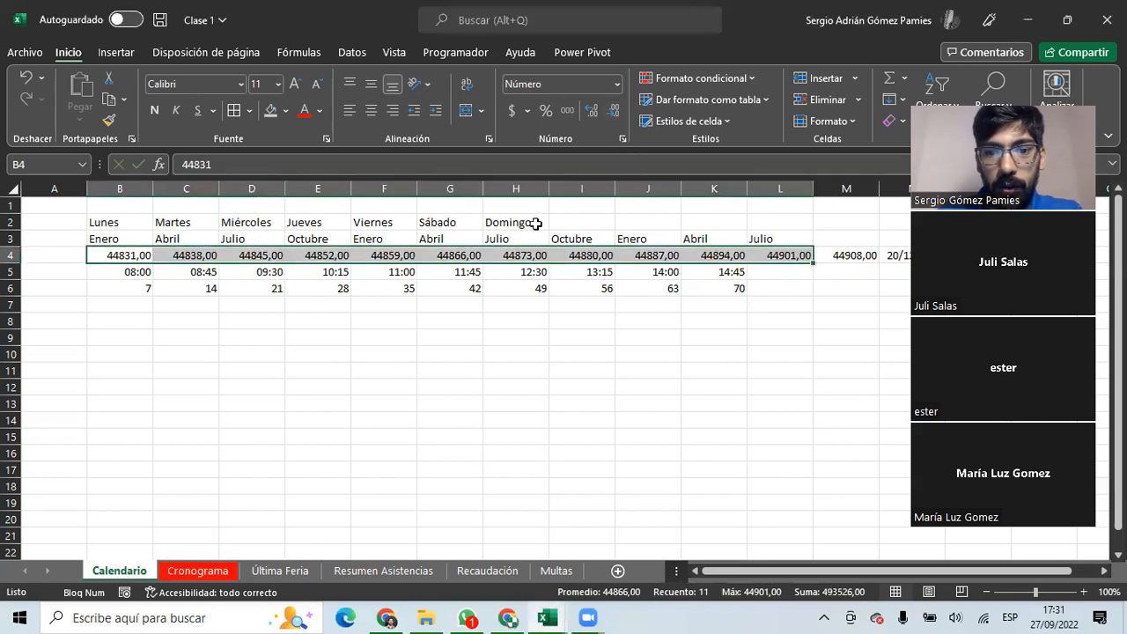
{"action": "left_click", "coordinate": [515, 251]}
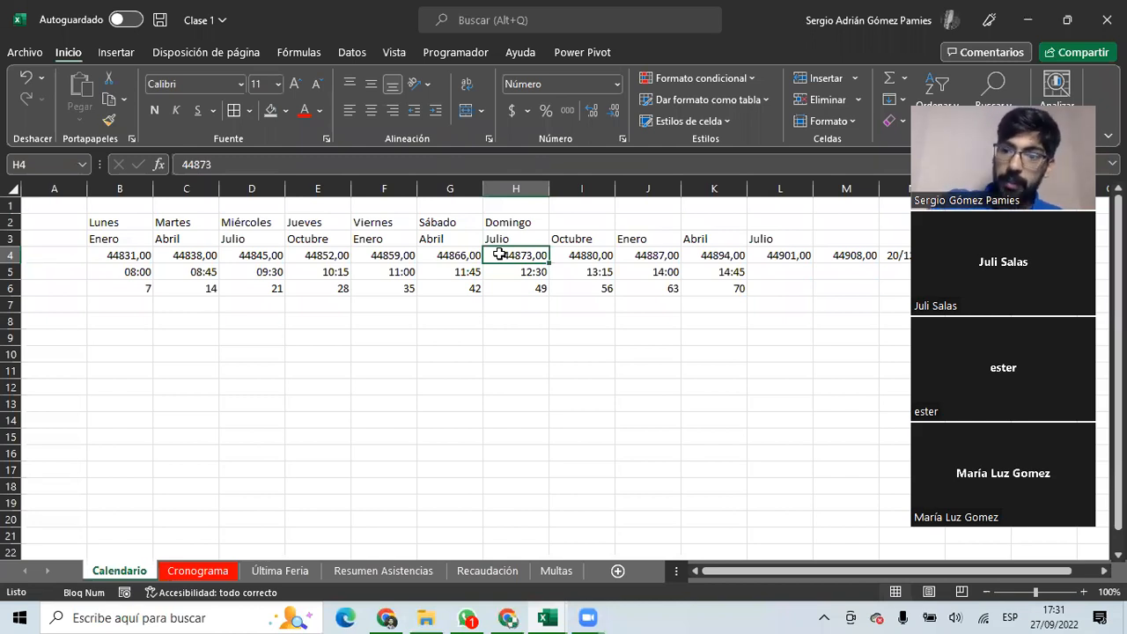
{"action": "left_click", "coordinate": [121, 255]}
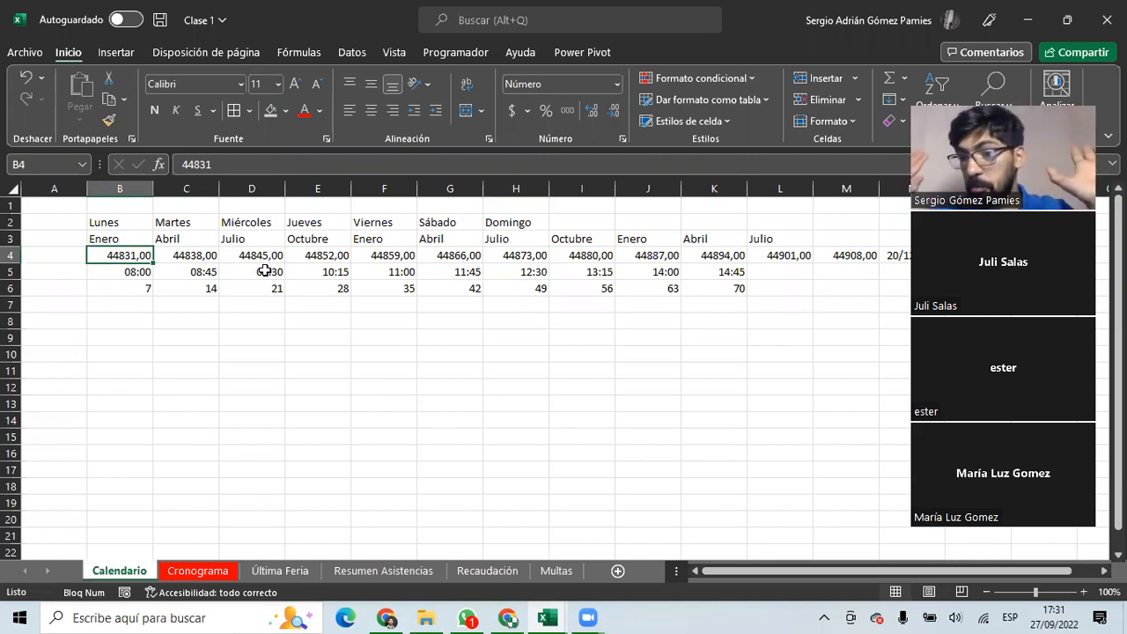
{"action": "left_click_drag", "start_coordinate": [124, 253], "coordinate": [845, 254]}
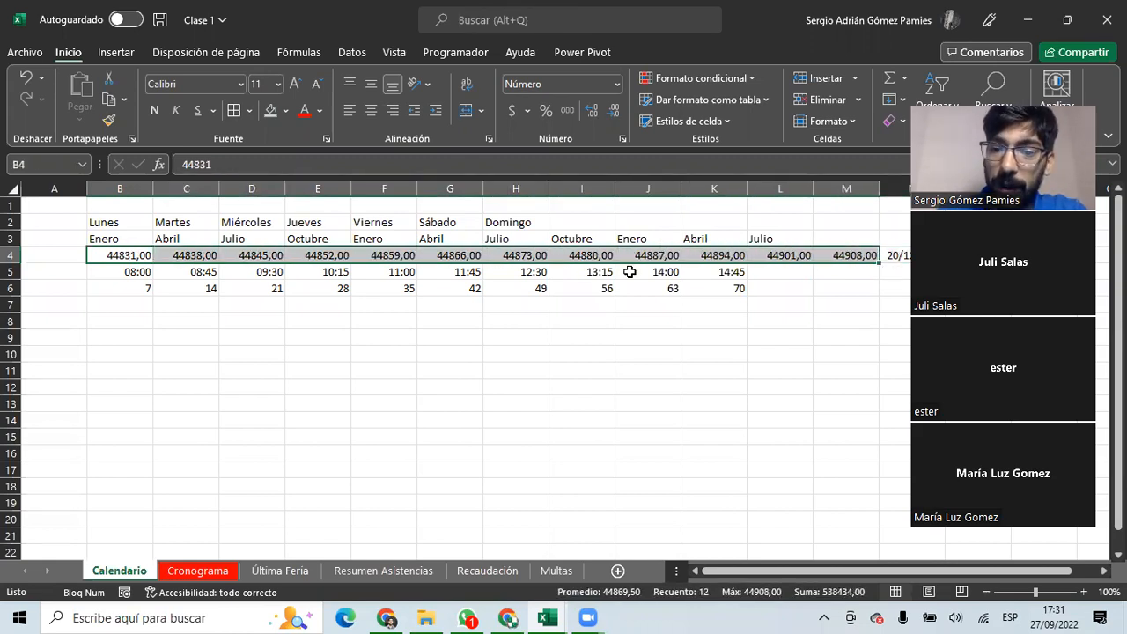
{"action": "left_click", "coordinate": [618, 81]}
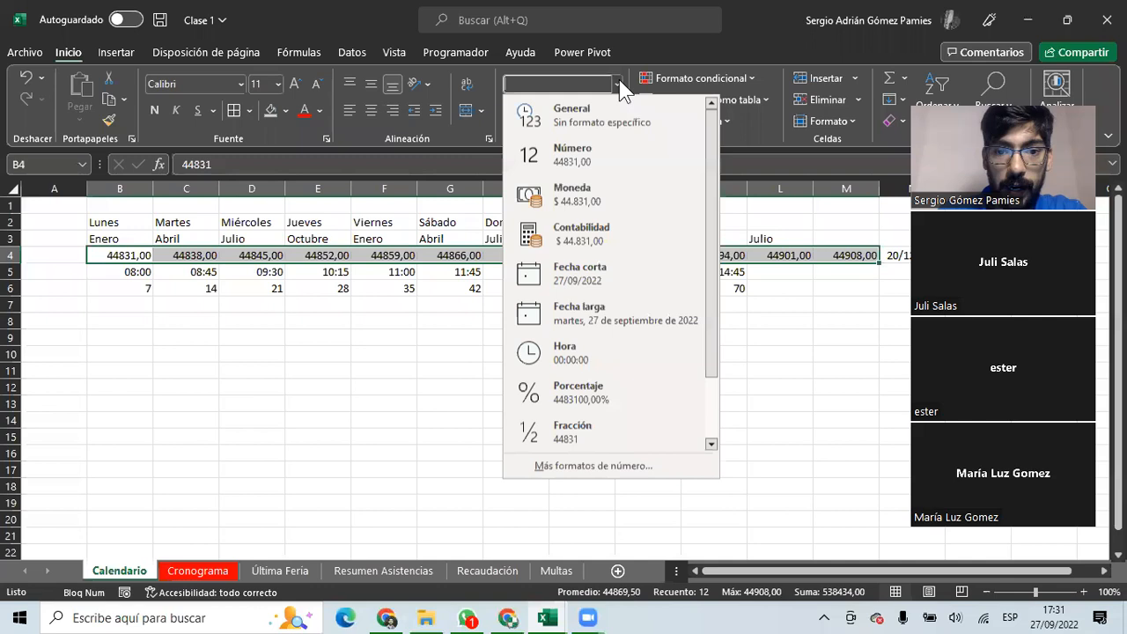
{"action": "left_click", "coordinate": [595, 277]}
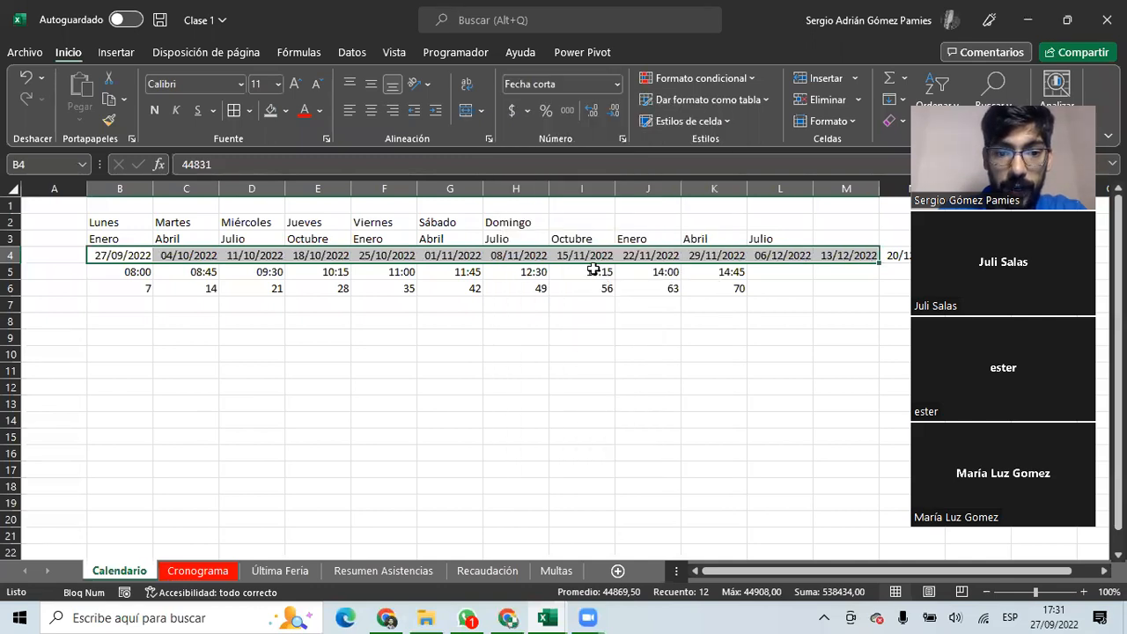
{"action": "left_click_drag", "start_coordinate": [115, 255], "coordinate": [809, 255]}
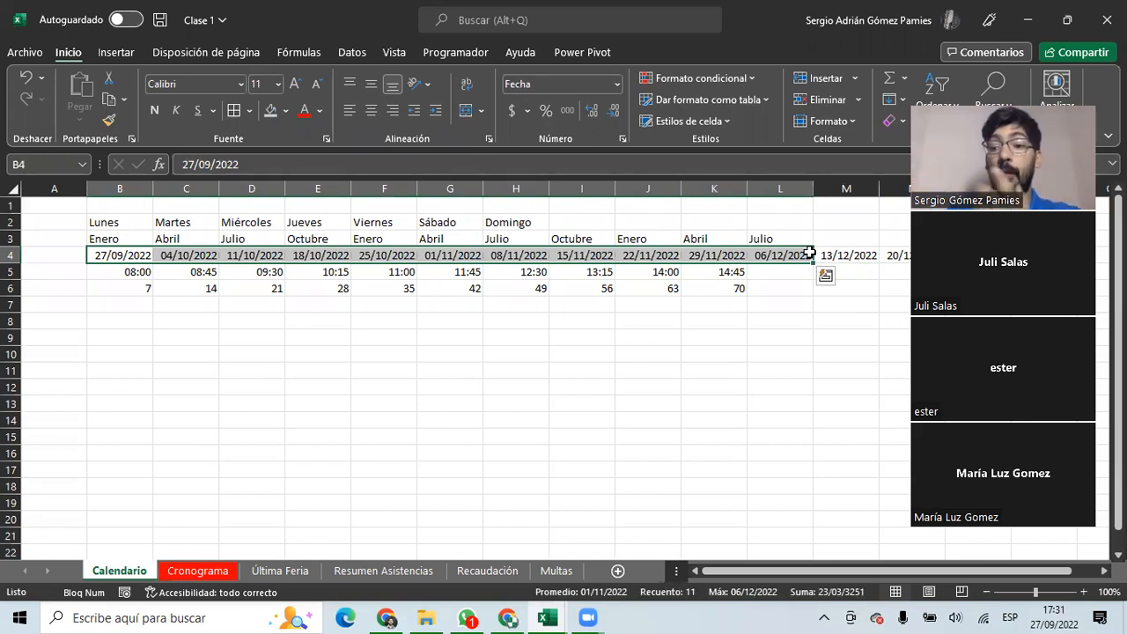
{"action": "left_click", "coordinate": [111, 341]}
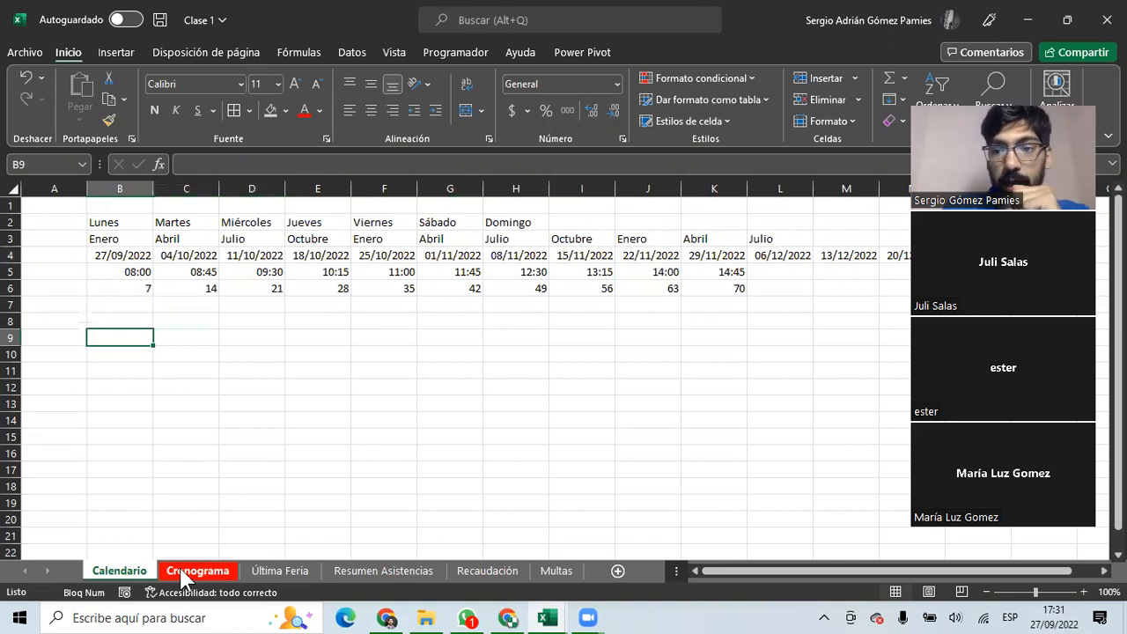
Select the row 6 values 21 through 70 in D6:K6 on Calendario.
{"action": "left_click_drag", "start_coordinate": [102, 228], "coordinate": [780, 289]}
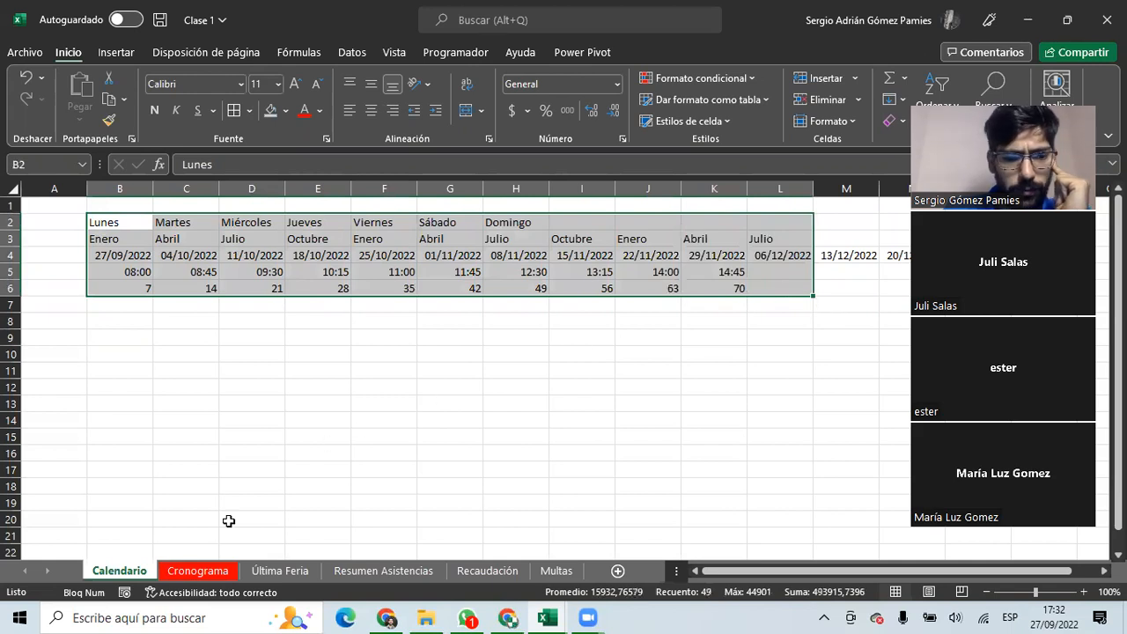
{"action": "left_click", "coordinate": [187, 568]}
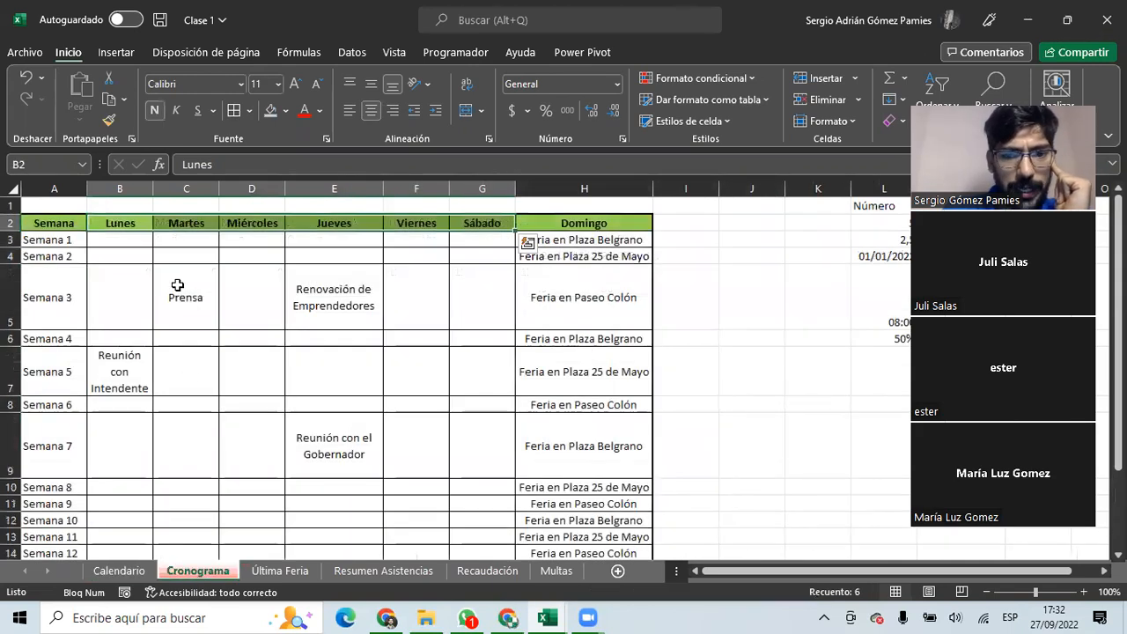
{"action": "left_click", "coordinate": [118, 570]}
{"action": "left_click", "coordinate": [319, 239]}
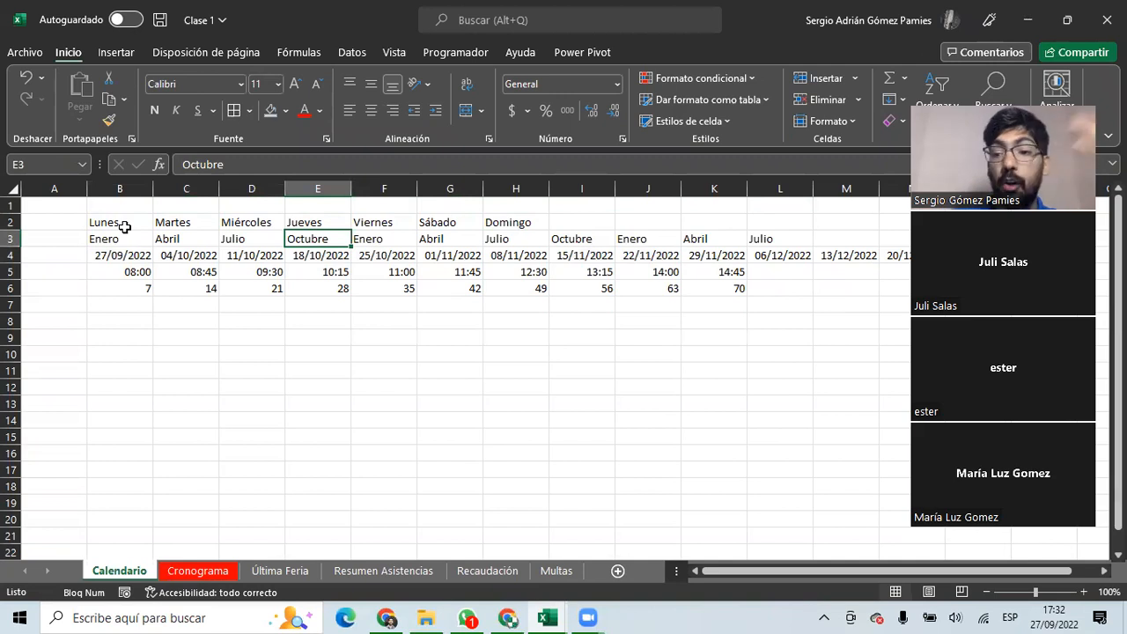
{"action": "left_click", "coordinate": [129, 285]}
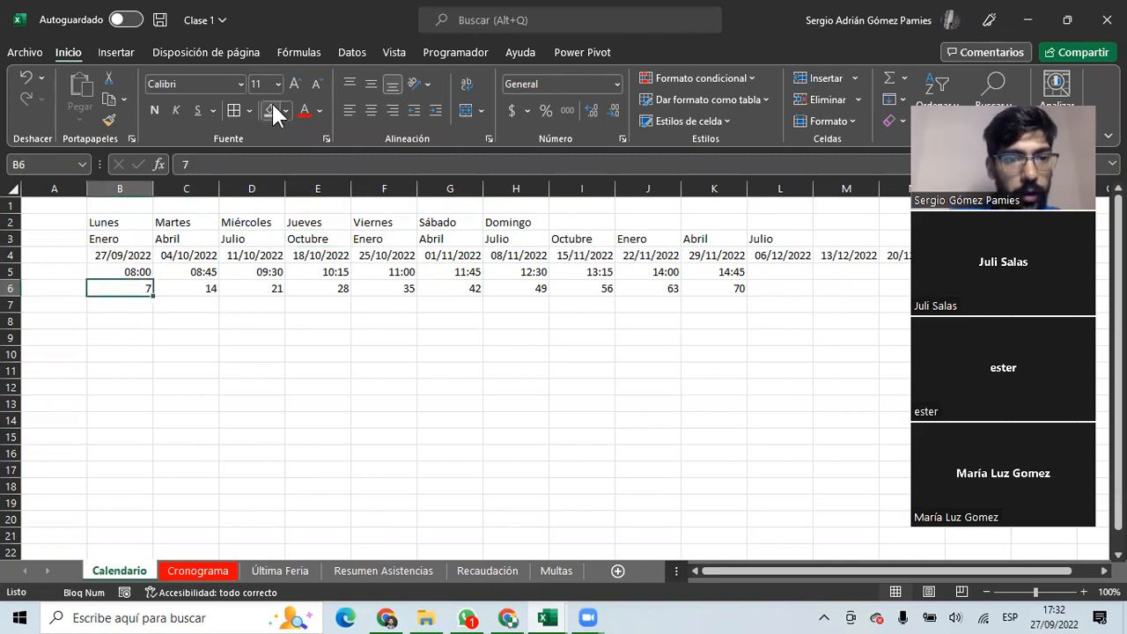
{"action": "left_click_drag", "start_coordinate": [137, 283], "coordinate": [232, 288]}
Clear D6:K6, fill B6 yellow, and refill 7–70 to K6 with alternating yellow.
{"action": "key", "text": "Delete"}
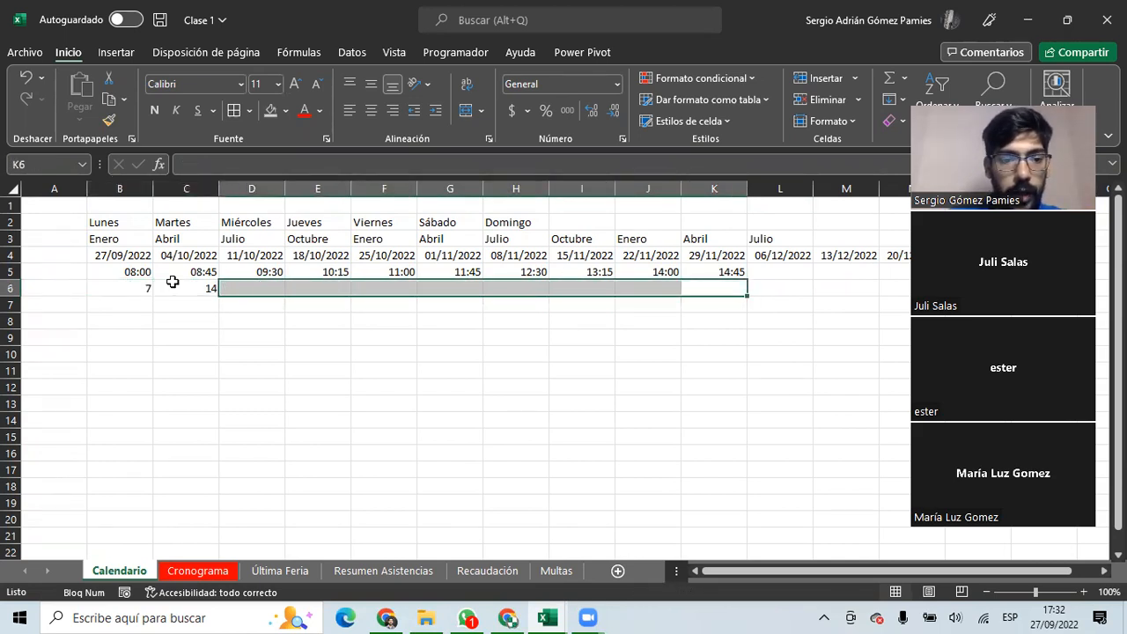
{"action": "left_click", "coordinate": [139, 288]}
{"action": "left_click", "coordinate": [286, 110]}
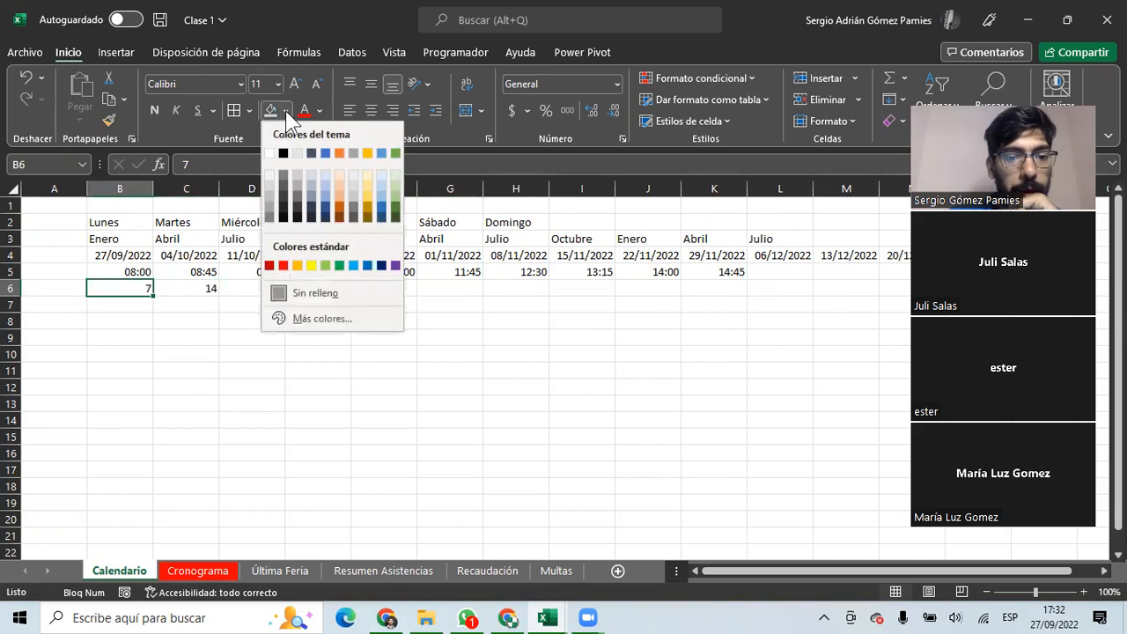
{"action": "left_click", "coordinate": [311, 263]}
{"action": "left_click", "coordinate": [113, 351]}
{"action": "left_click_drag", "start_coordinate": [115, 290], "coordinate": [737, 302]}
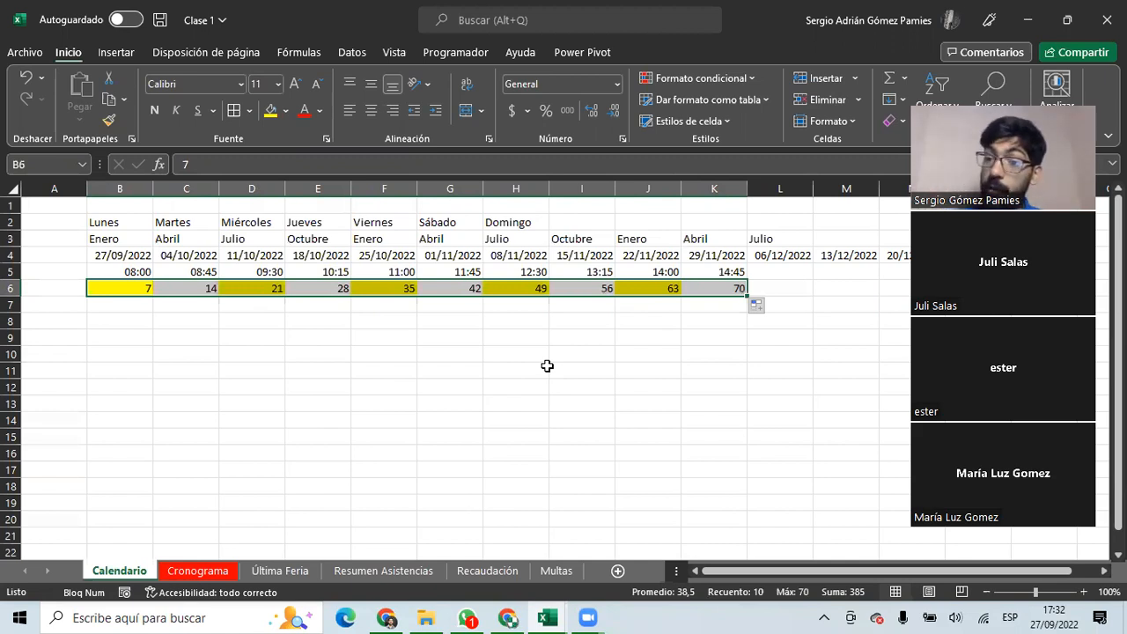
Step through row 6 to verify the values and alternating yellow cells.
{"action": "left_click", "coordinate": [116, 288]}
{"action": "left_click", "coordinate": [171, 288]}
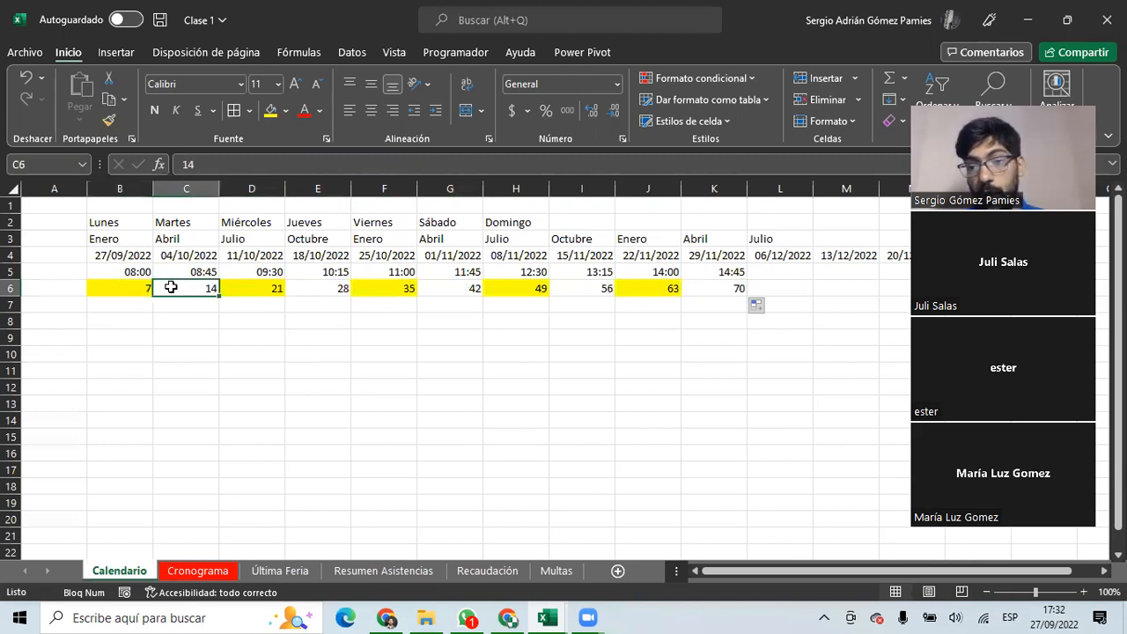
{"action": "left_click", "coordinate": [123, 293]}
{"action": "left_click", "coordinate": [174, 290]}
{"action": "left_click", "coordinate": [264, 289]}
{"action": "left_click", "coordinate": [325, 289]}
{"action": "left_click", "coordinate": [372, 290]}
{"action": "left_click", "coordinate": [436, 290]}
{"action": "left_click", "coordinate": [517, 290]}
{"action": "left_click", "coordinate": [588, 291]}
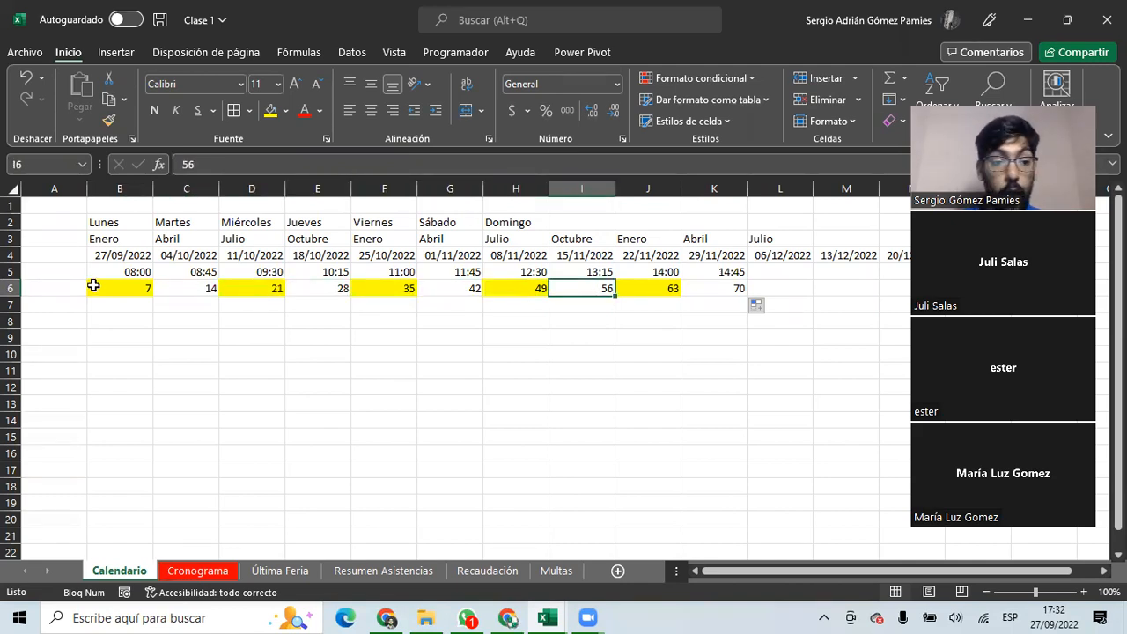
Add a new note to B6, replacing its default text with 'Numero 7'.
{"action": "right_click", "coordinate": [126, 290]}
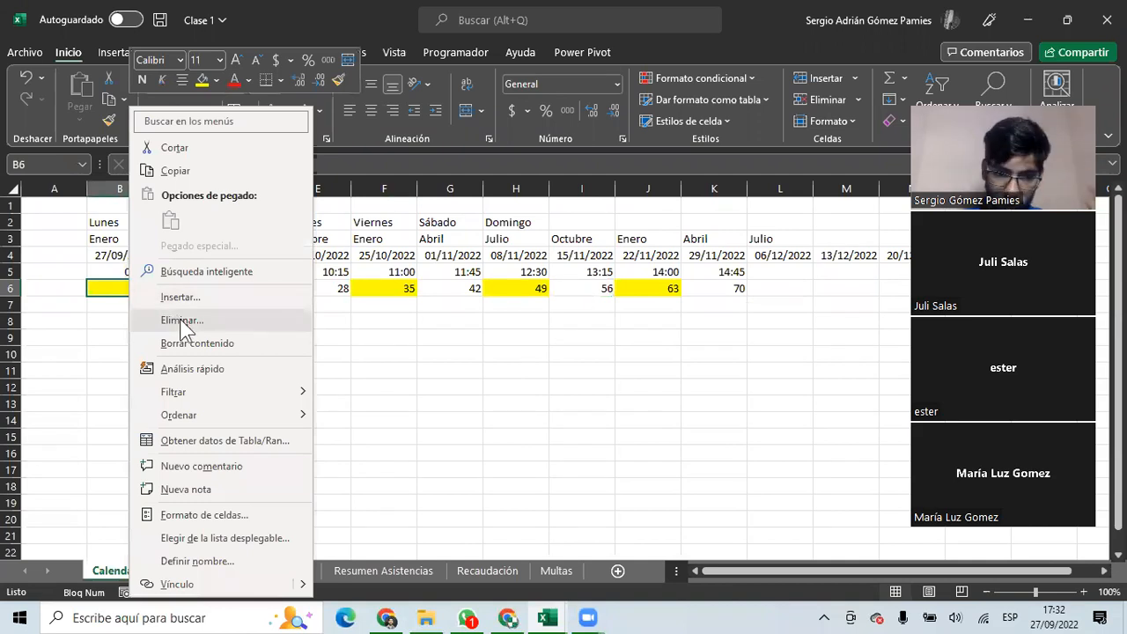
{"action": "left_click", "coordinate": [201, 491]}
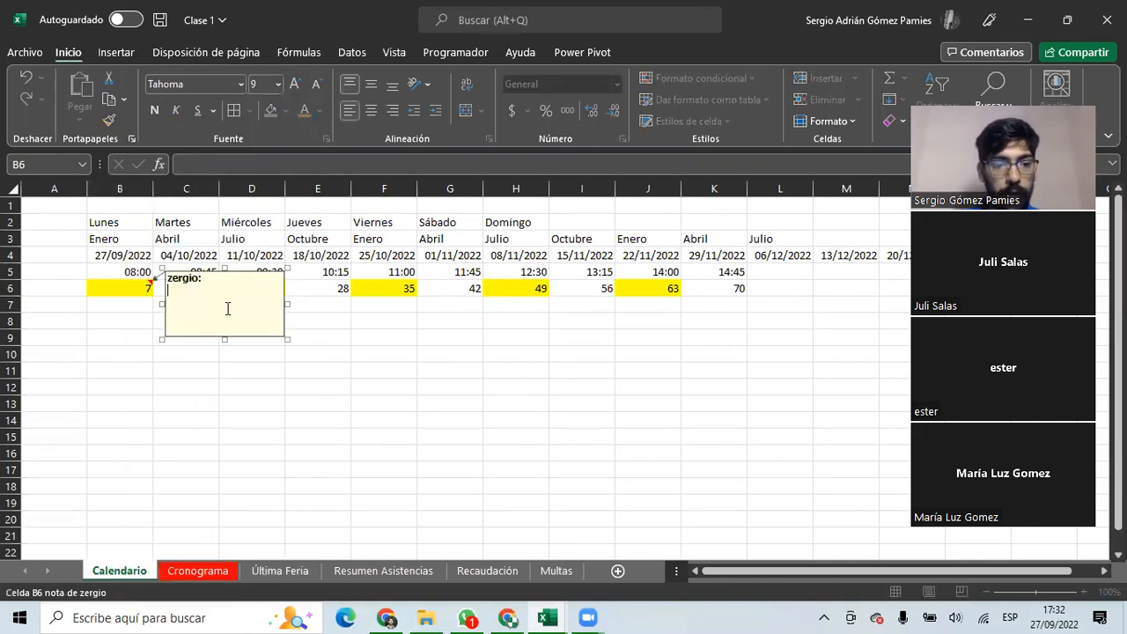
{"action": "key", "text": "ctrl+a"}
{"action": "type", "text": "N"}
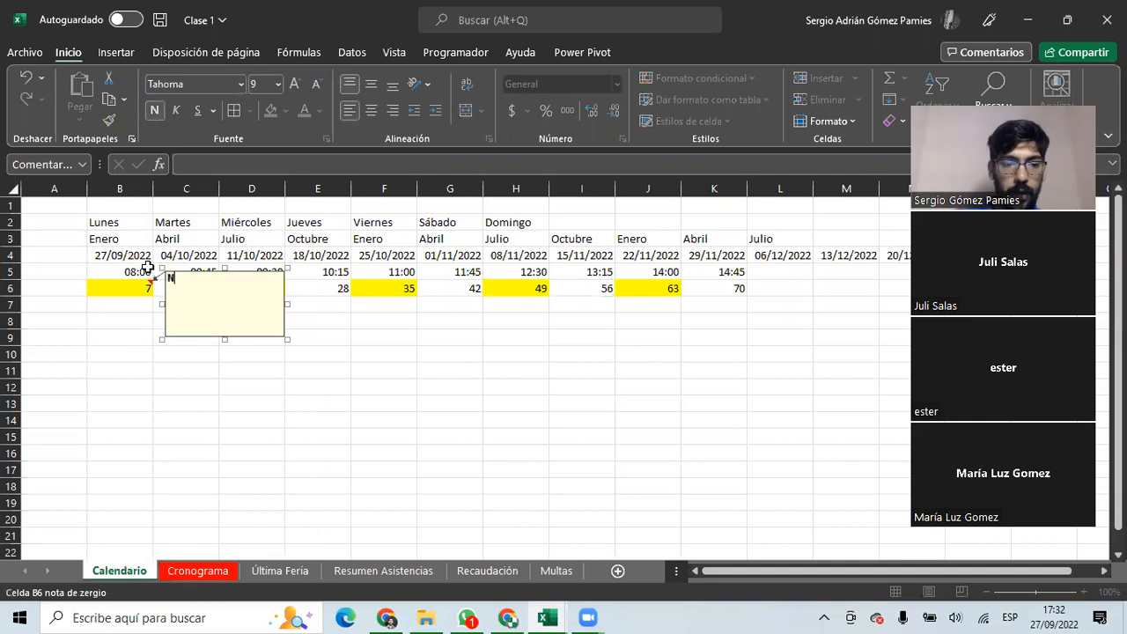
{"action": "type", "text": "umero }"}
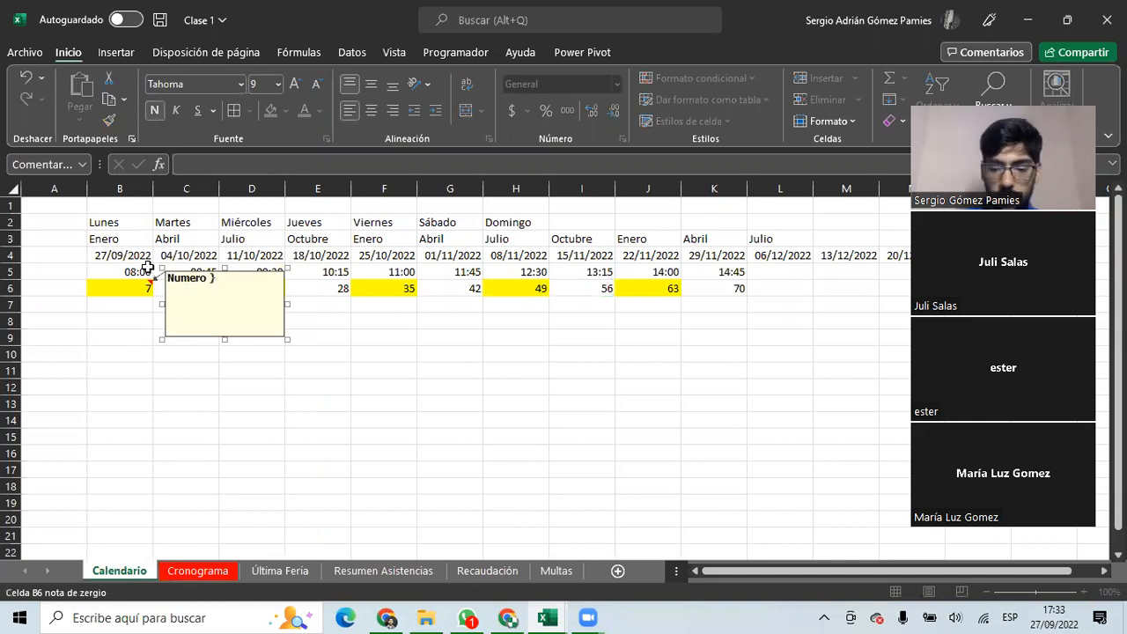
{"action": "left_click", "coordinate": [108, 319]}
{"action": "left_click", "coordinate": [138, 285]}
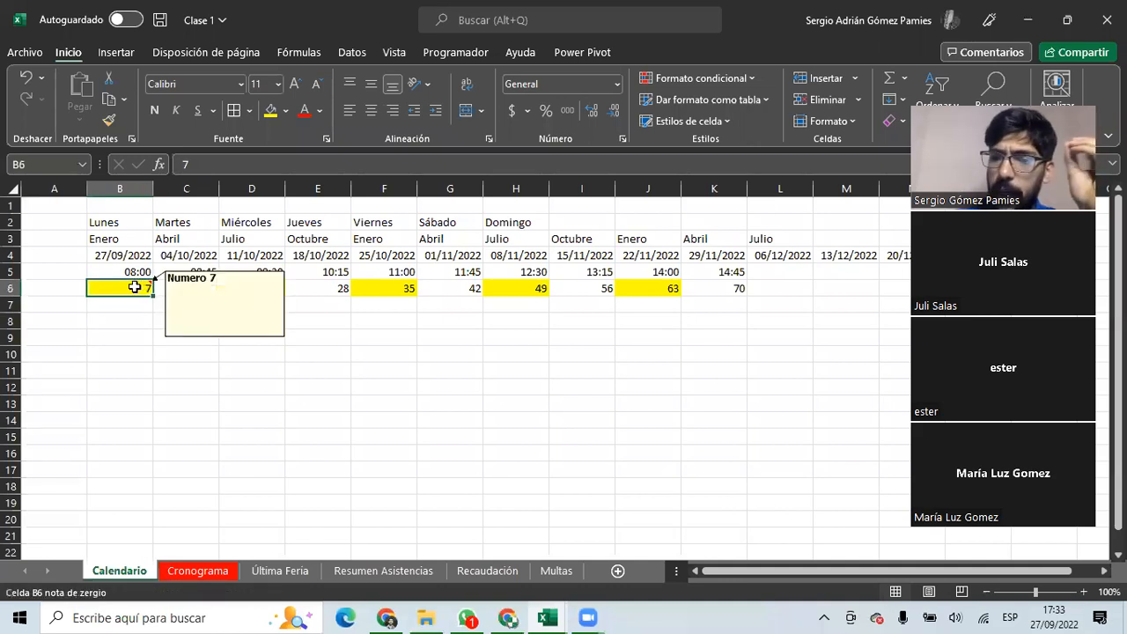
Extend the row 6 series and delete the note from B6.
{"action": "left_click_drag", "start_coordinate": [153, 295], "coordinate": [788, 299]}
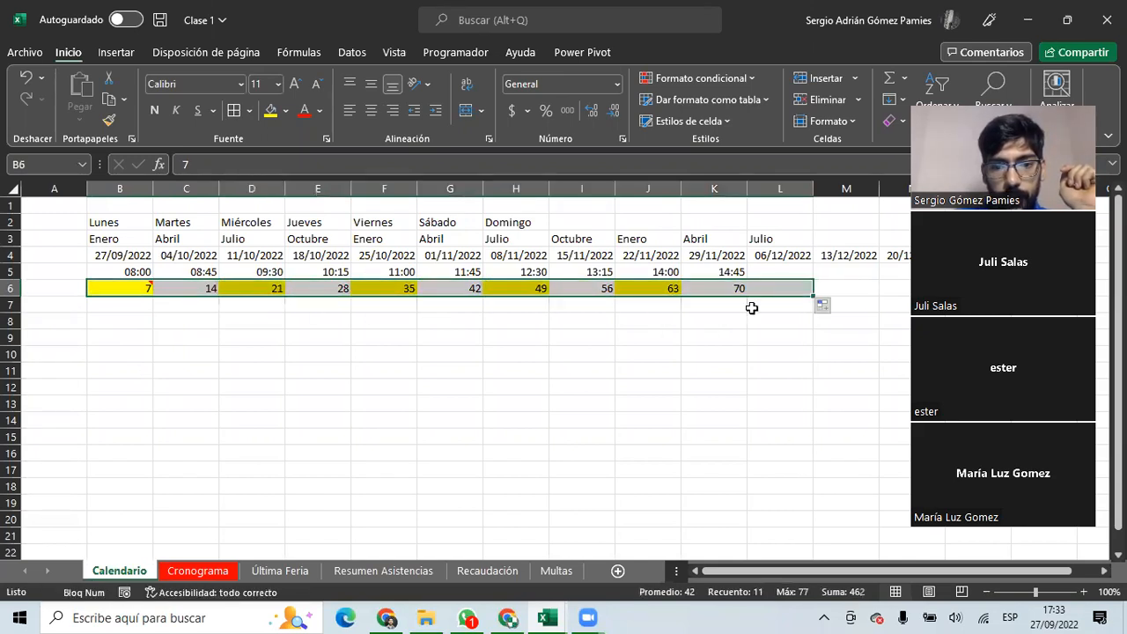
{"action": "left_click", "coordinate": [248, 288]}
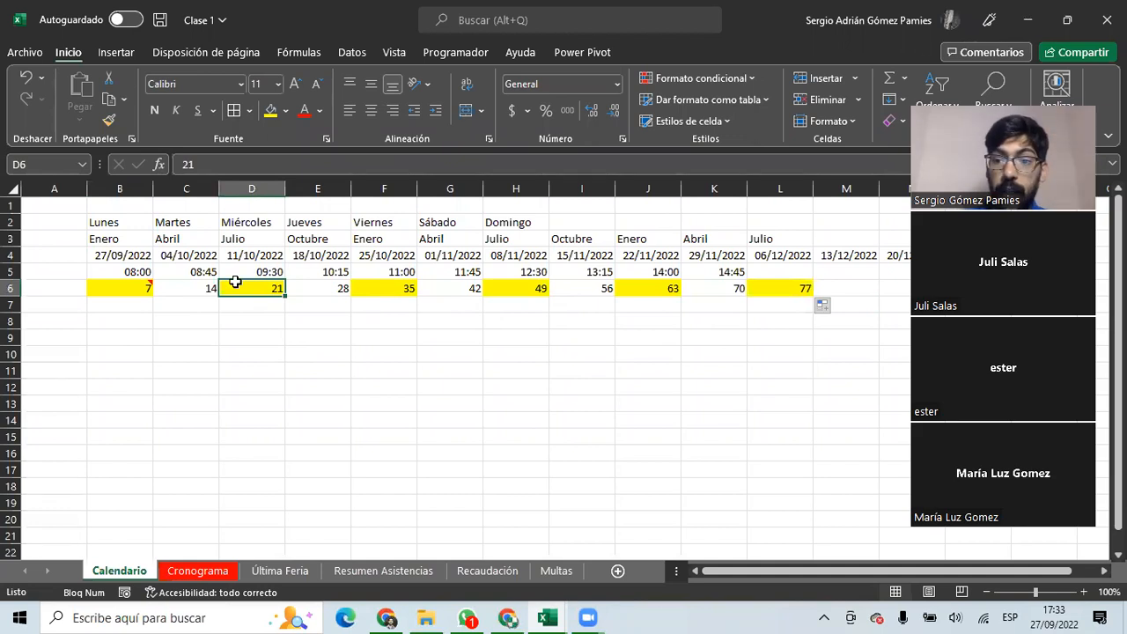
{"action": "left_click", "coordinate": [128, 285]}
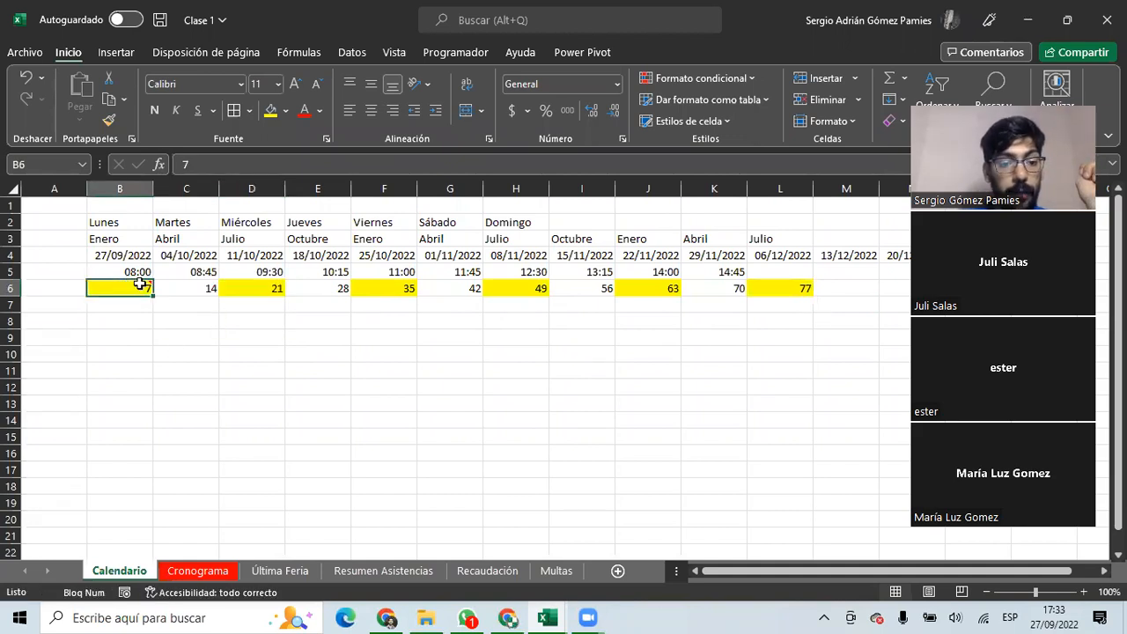
{"action": "right_click", "coordinate": [142, 286]}
{"action": "left_click", "coordinate": [191, 468]}
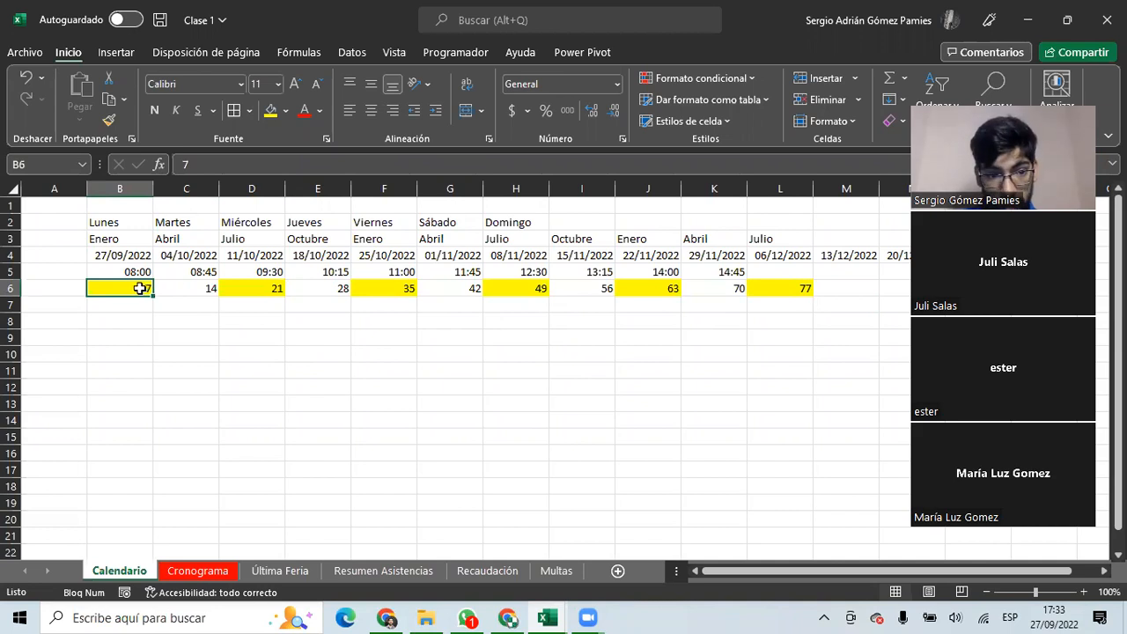
Undo the overextended fills, returning row 6 to just 7 and 14.
{"action": "left_click_drag", "start_coordinate": [256, 289], "coordinate": [761, 290]}
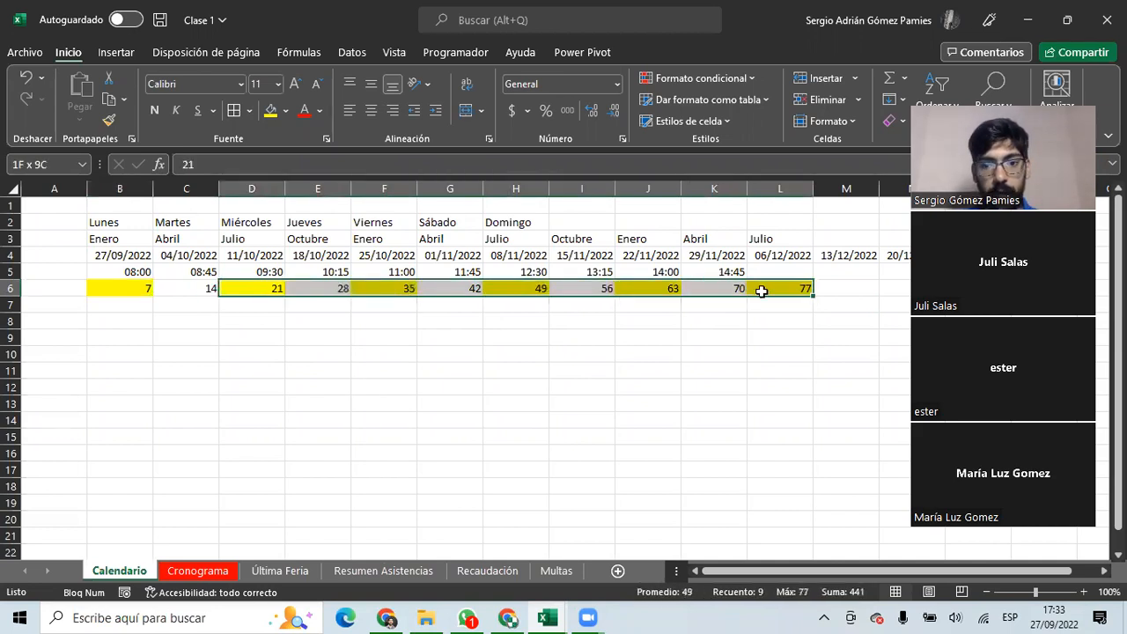
{"action": "left_click", "coordinate": [324, 310]}
{"action": "key", "text": "Up"}
{"action": "key", "text": "ctrl+Left"}
{"action": "key", "text": "ctrl+shift+Right"}
{"action": "key", "text": "ctrl+z"}
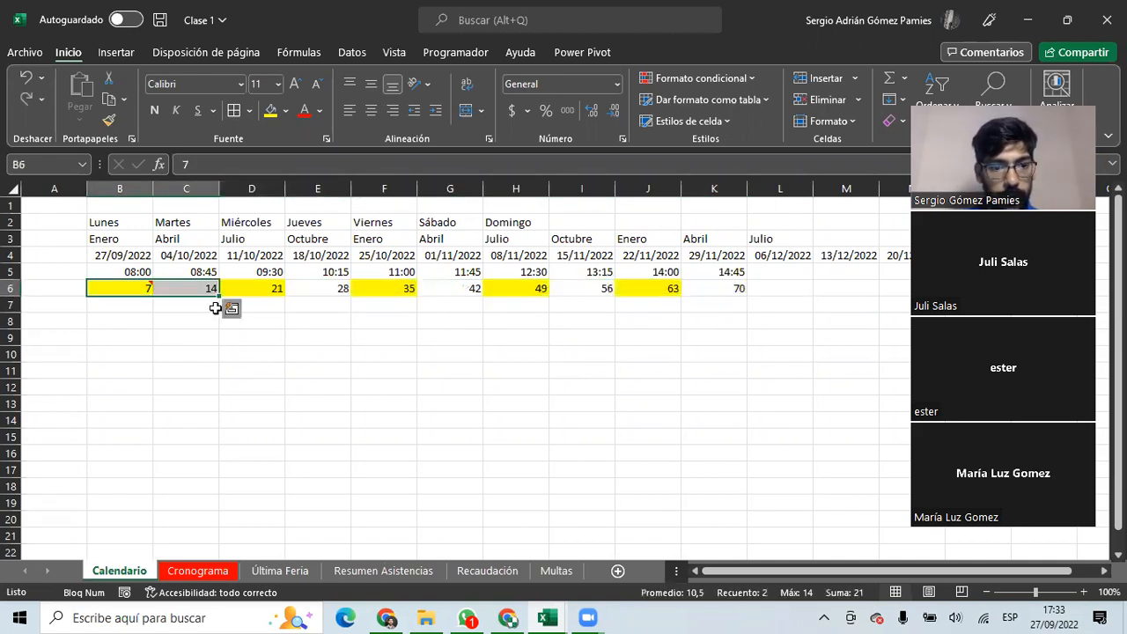
{"action": "left_click", "coordinate": [243, 289]}
{"action": "key", "text": "ctrl+Left"}
{"action": "key", "text": "ctrl+z"}
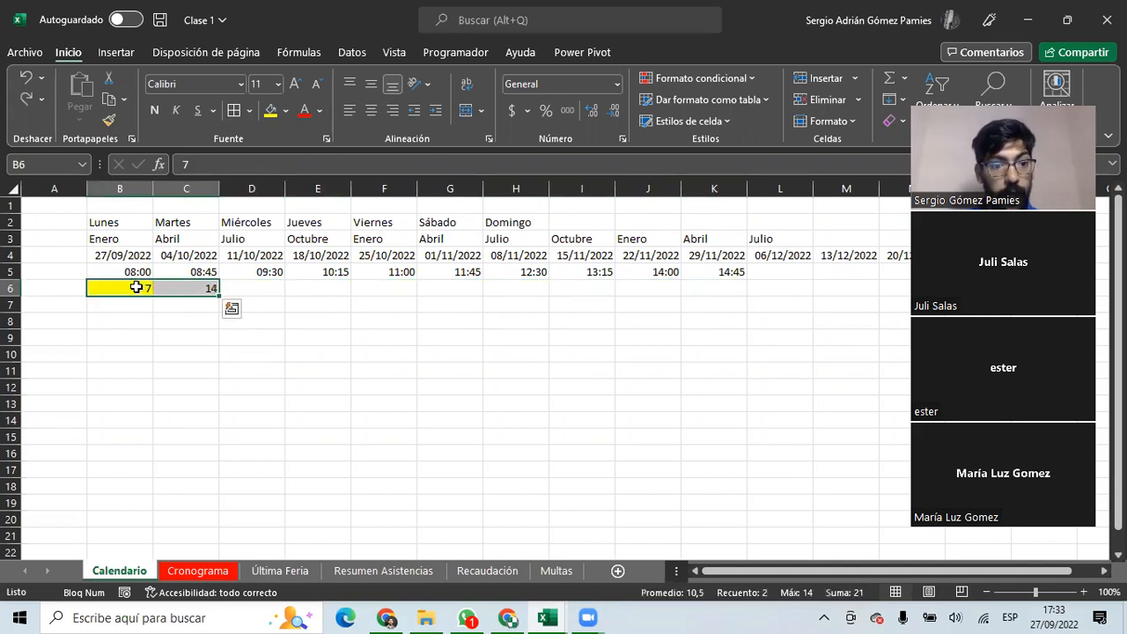
{"action": "left_click_drag", "start_coordinate": [139, 288], "coordinate": [230, 289]}
{"action": "left_click", "coordinate": [202, 288]}
Refill 7 to 70 across row 6 with Rellenar sin formato, then go to Cronograma.
{"action": "left_click_drag", "start_coordinate": [137, 289], "coordinate": [744, 296]}
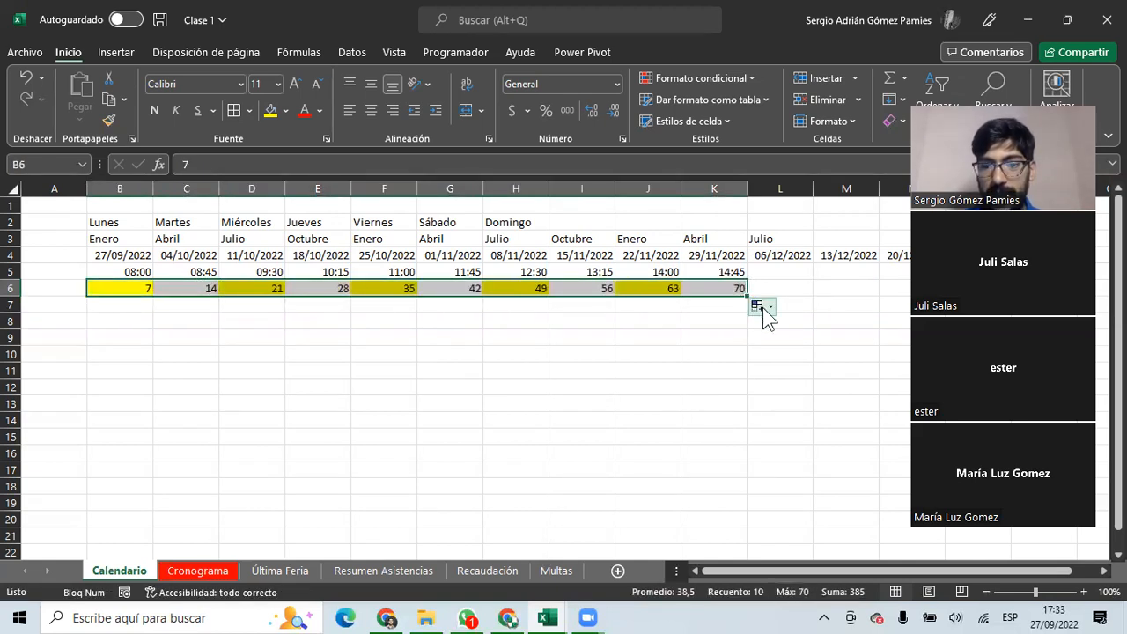
{"action": "left_click", "coordinate": [767, 311]}
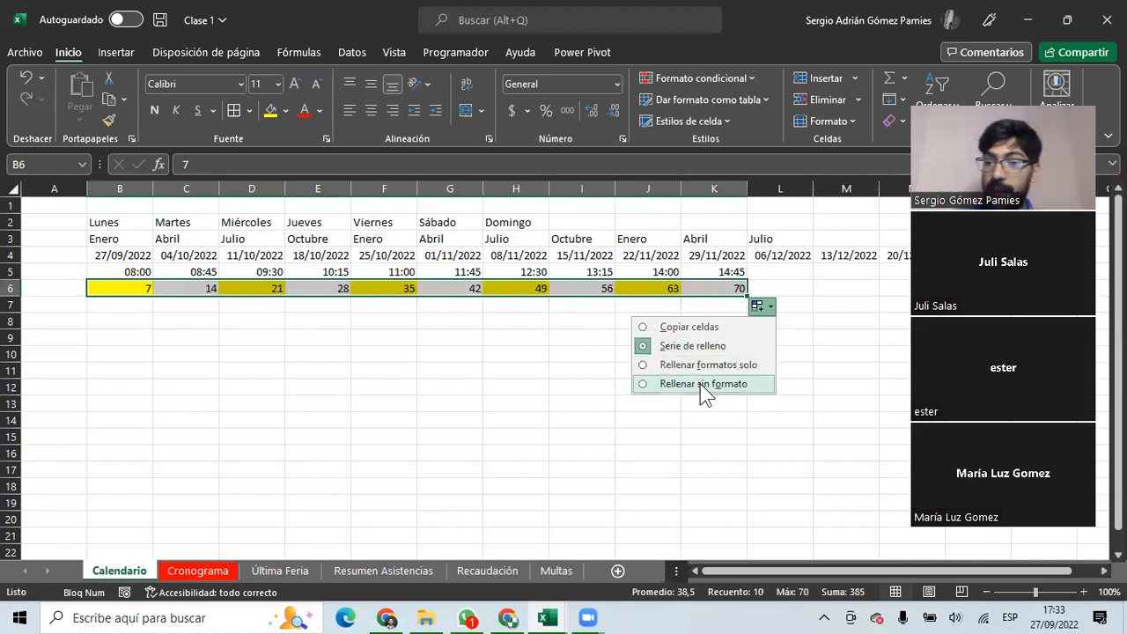
{"action": "left_click", "coordinate": [705, 384]}
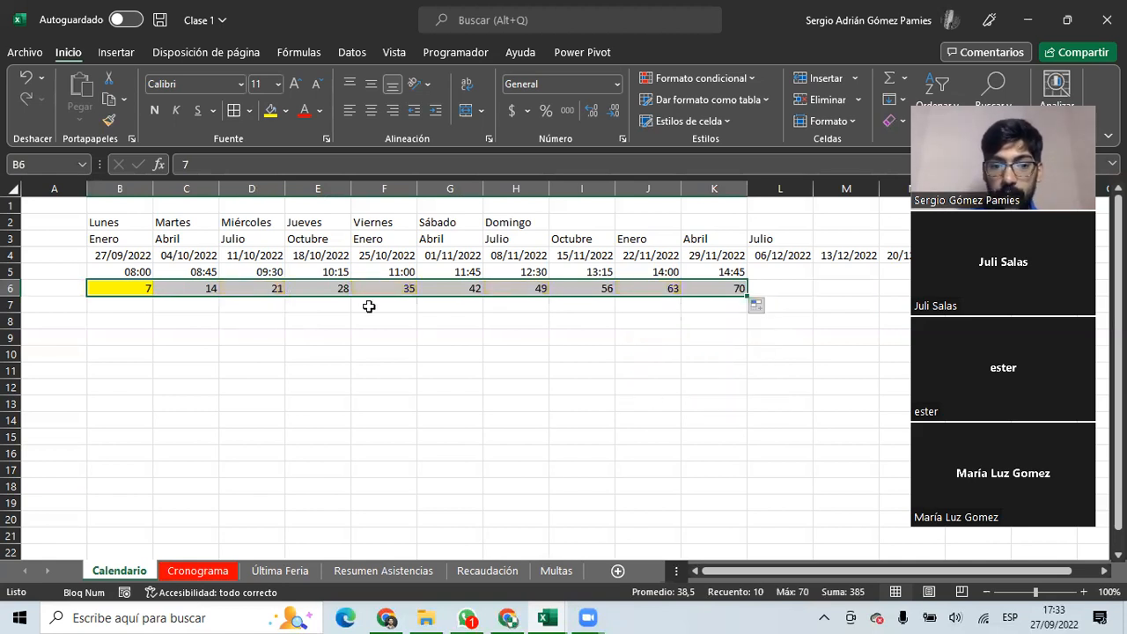
{"action": "left_click_drag", "start_coordinate": [185, 284], "coordinate": [717, 290]}
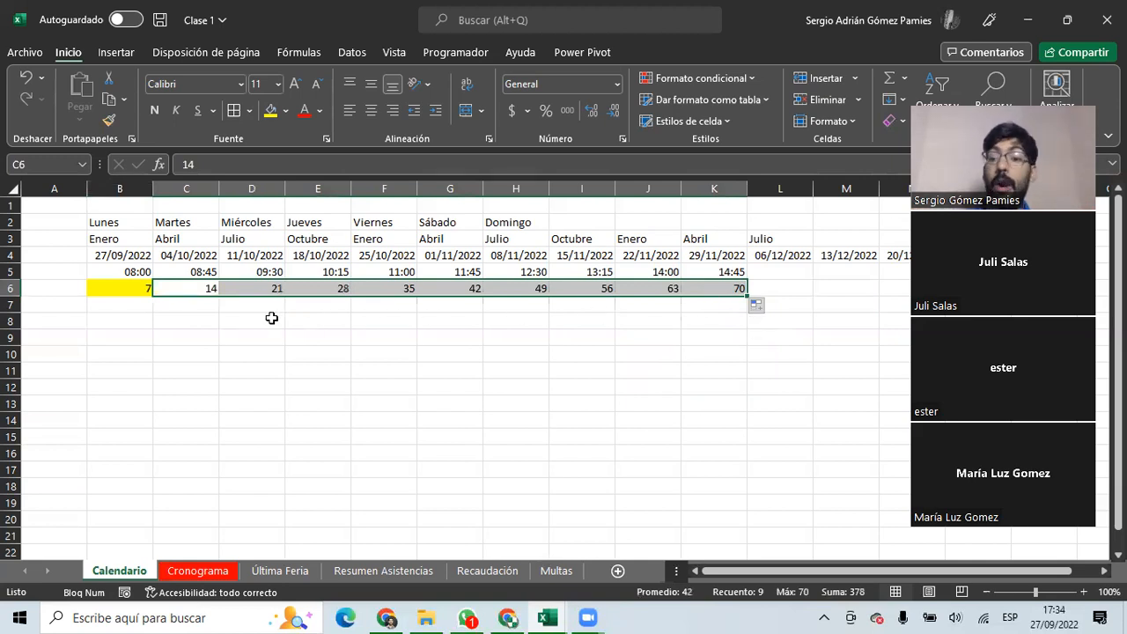
{"action": "left_click", "coordinate": [197, 571]}
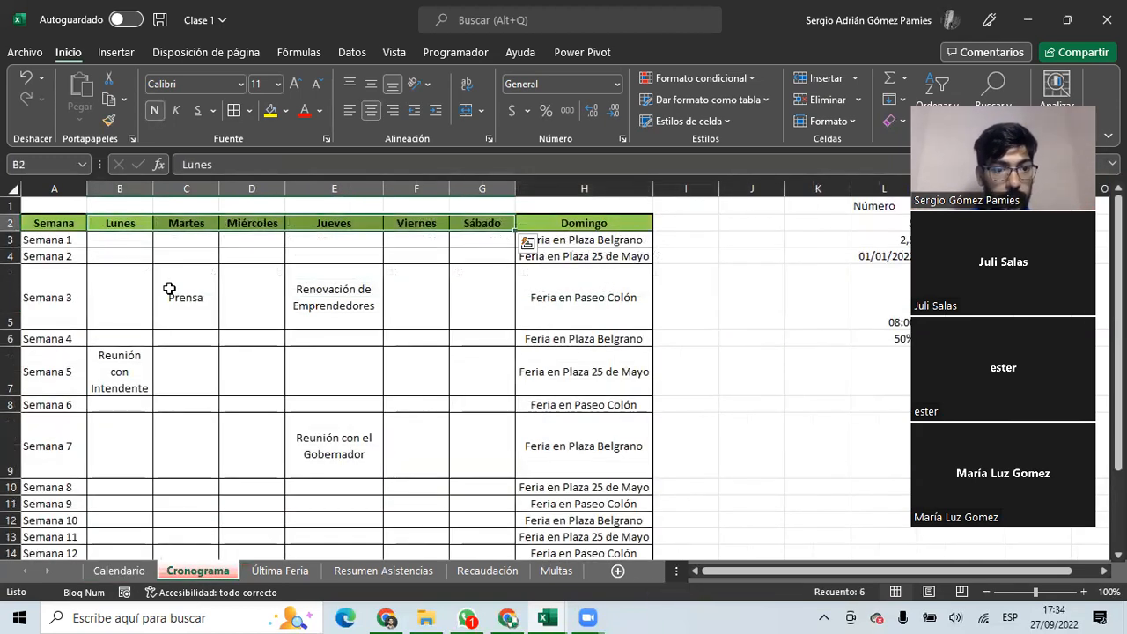
Fill the Semana 2 row (A4:H4) with gold.
{"action": "left_click", "coordinate": [44, 291]}
{"action": "left_click_drag", "start_coordinate": [45, 222], "coordinate": [621, 236]}
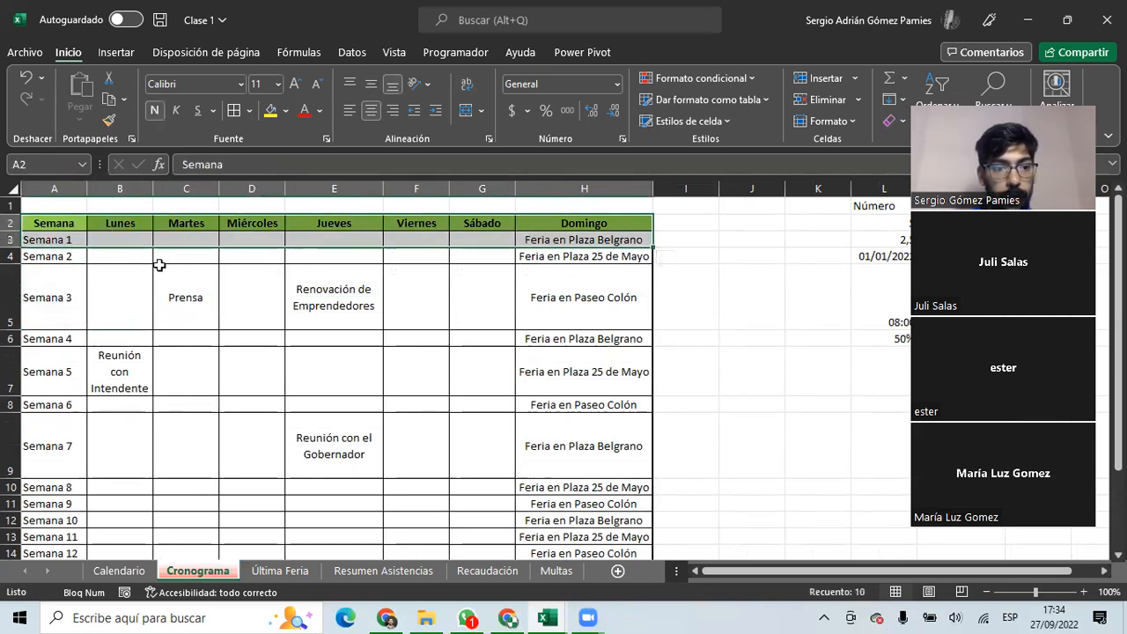
{"action": "left_click_drag", "start_coordinate": [55, 255], "coordinate": [622, 256]}
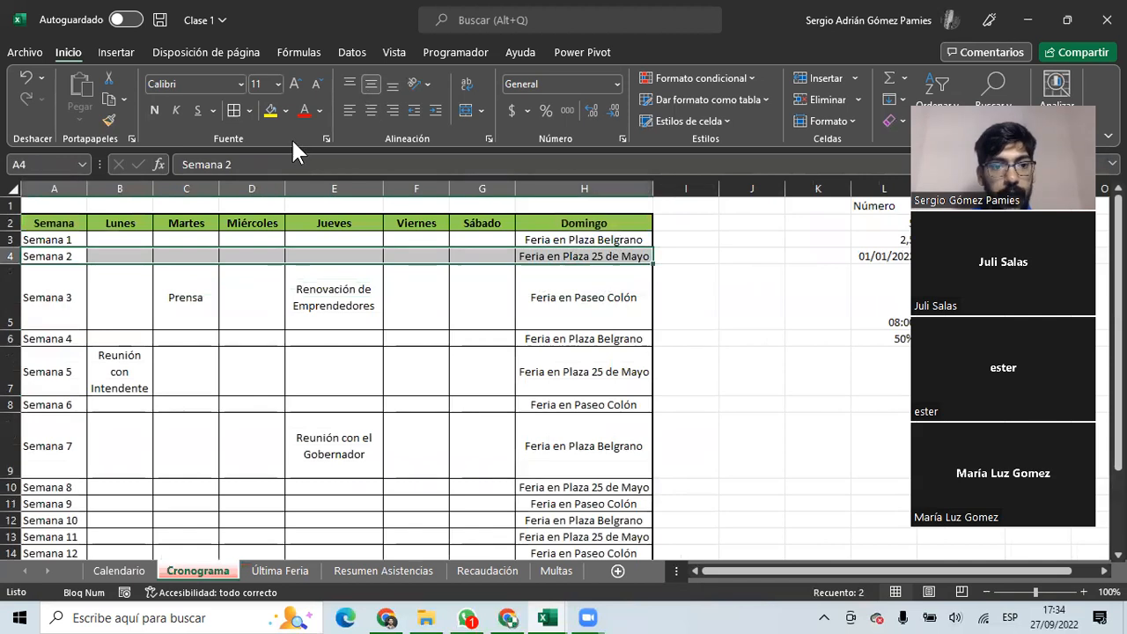
{"action": "left_click", "coordinate": [285, 110]}
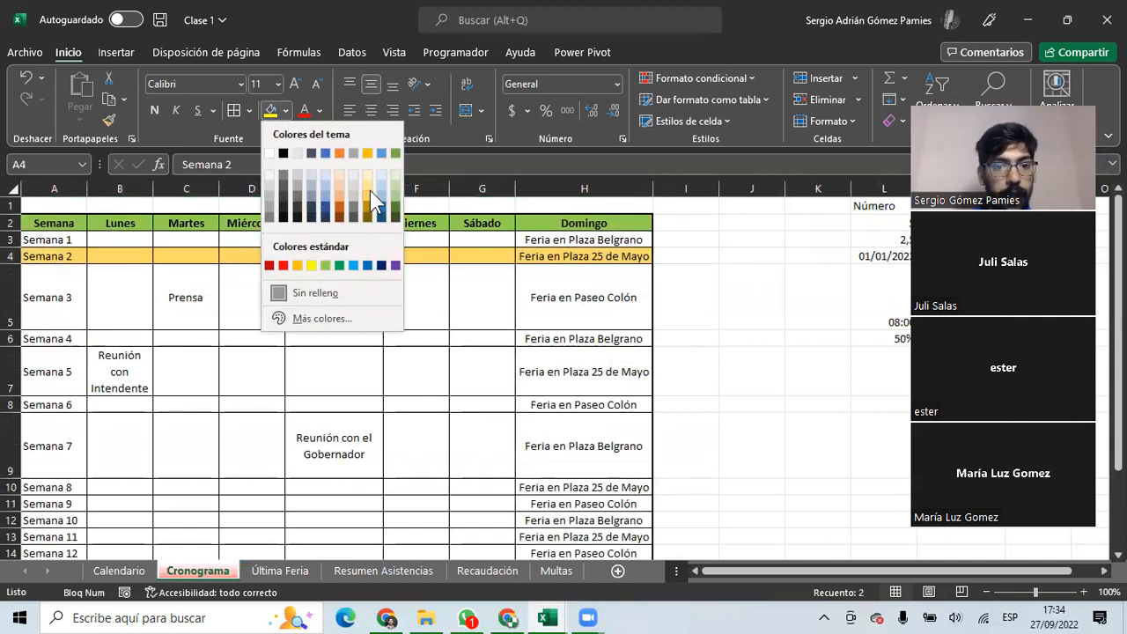
{"action": "left_click", "coordinate": [369, 187]}
Autofill the Semana 1–2 rows down to Semana 13 using Rellenar formatos solo.
{"action": "left_click_drag", "start_coordinate": [50, 240], "coordinate": [616, 257]}
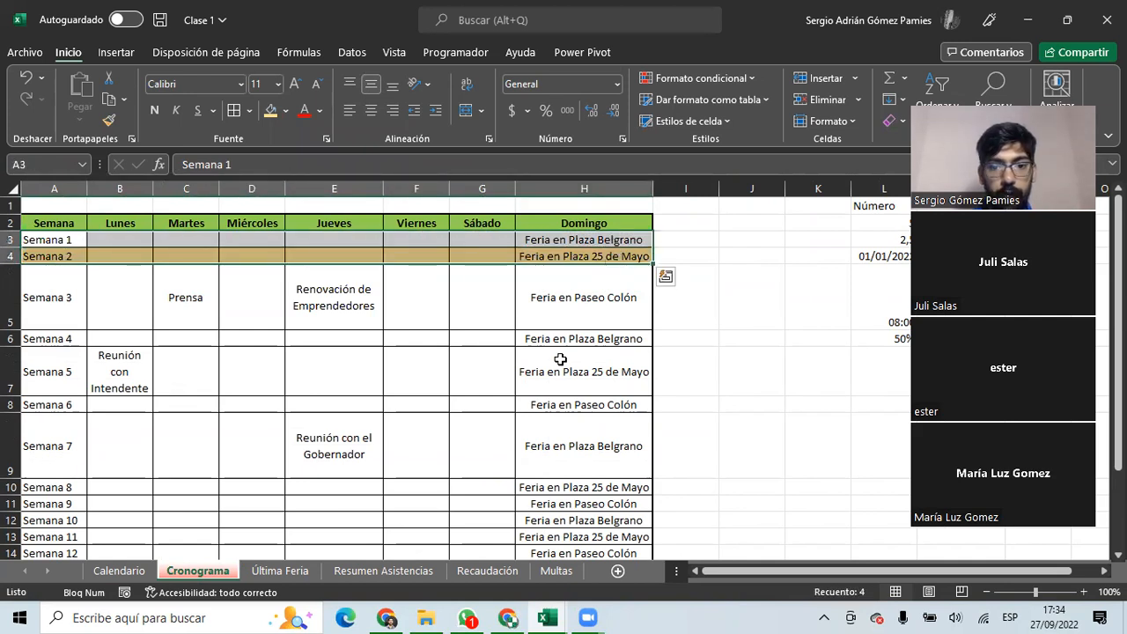
{"action": "scroll", "coordinate": [590, 299], "scroll_direction": "down", "scroll_amount": 2}
{"action": "scroll", "coordinate": [620, 260], "scroll_direction": "up", "scroll_amount": 2}
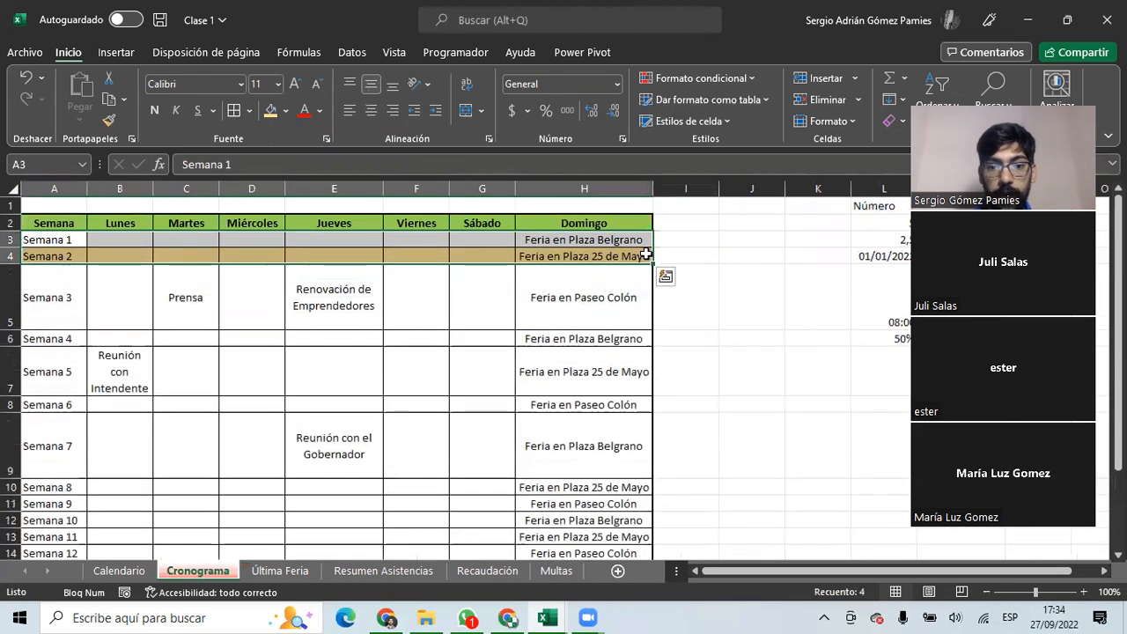
{"action": "left_click_drag", "start_coordinate": [651, 262], "coordinate": [620, 436]}
{"action": "scroll", "coordinate": [586, 429], "scroll_direction": "up", "scroll_amount": 2}
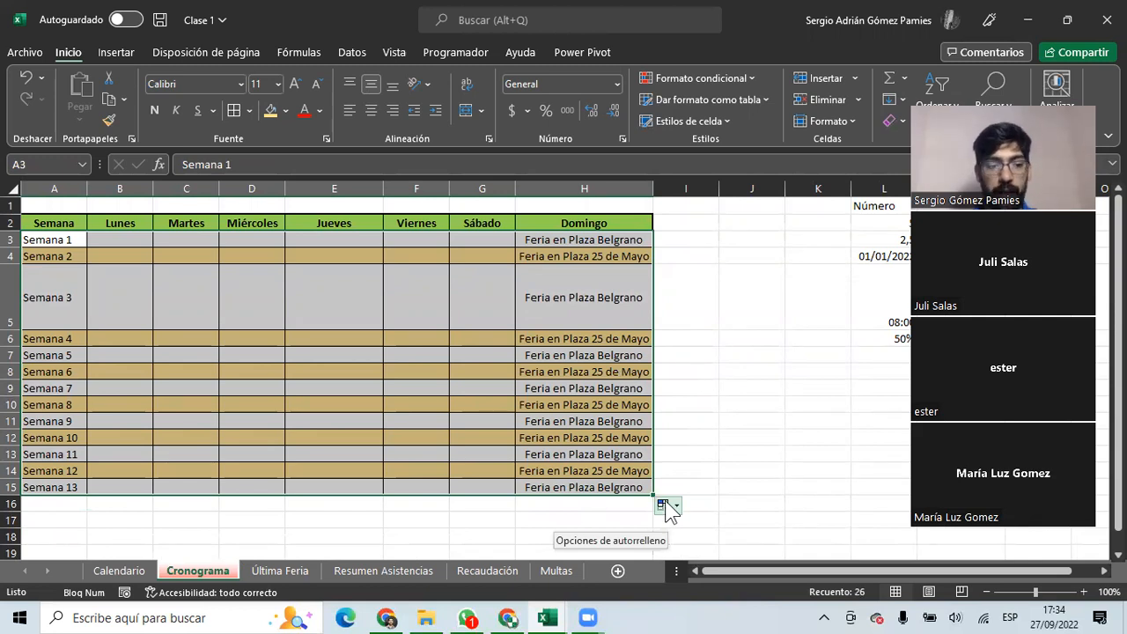
{"action": "left_click", "coordinate": [666, 506]}
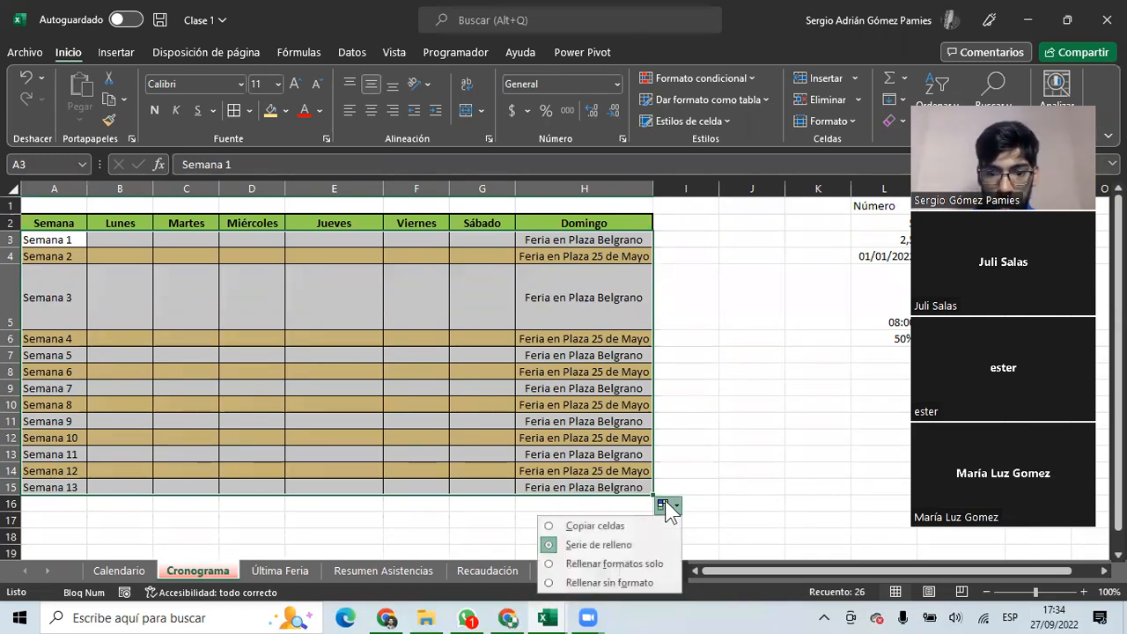
{"action": "left_click", "coordinate": [638, 564]}
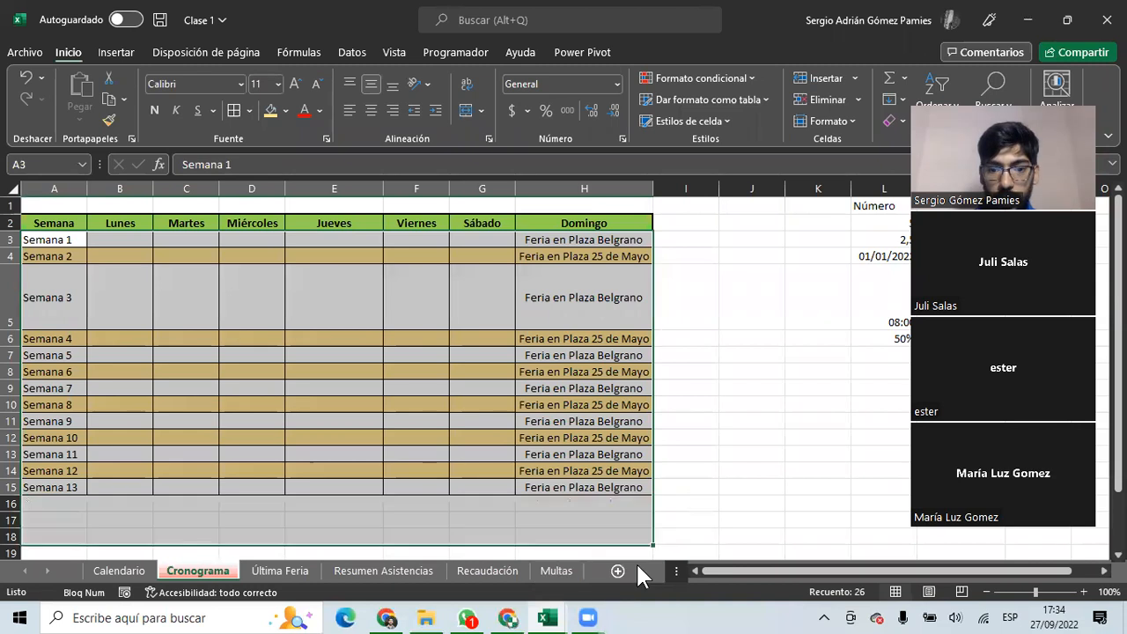
Try moving the Feria en Paseo Colón entry from H5 to H14, cancelling the replace prompt.
{"action": "left_click", "coordinate": [544, 354]}
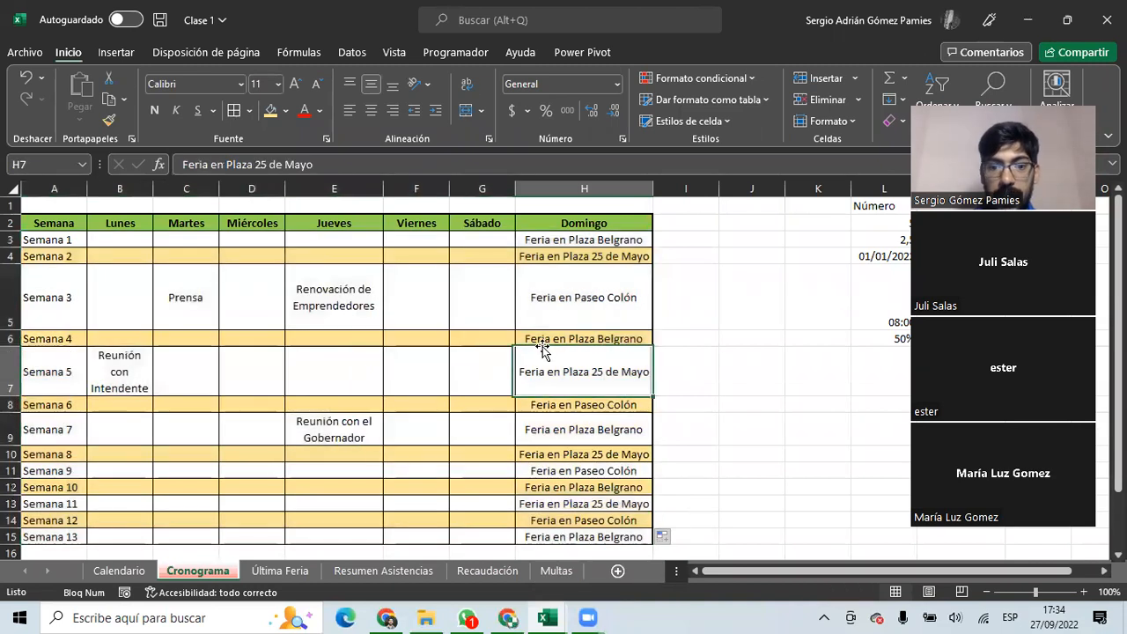
{"action": "left_click", "coordinate": [585, 297]}
{"action": "scroll", "coordinate": [584, 298], "scroll_direction": "down", "scroll_amount": 2}
{"action": "left_click_drag", "start_coordinate": [585, 299], "coordinate": [588, 412]}
{"action": "left_click", "coordinate": [634, 354]}
{"action": "scroll", "coordinate": [572, 354], "scroll_direction": "up", "scroll_amount": 2}
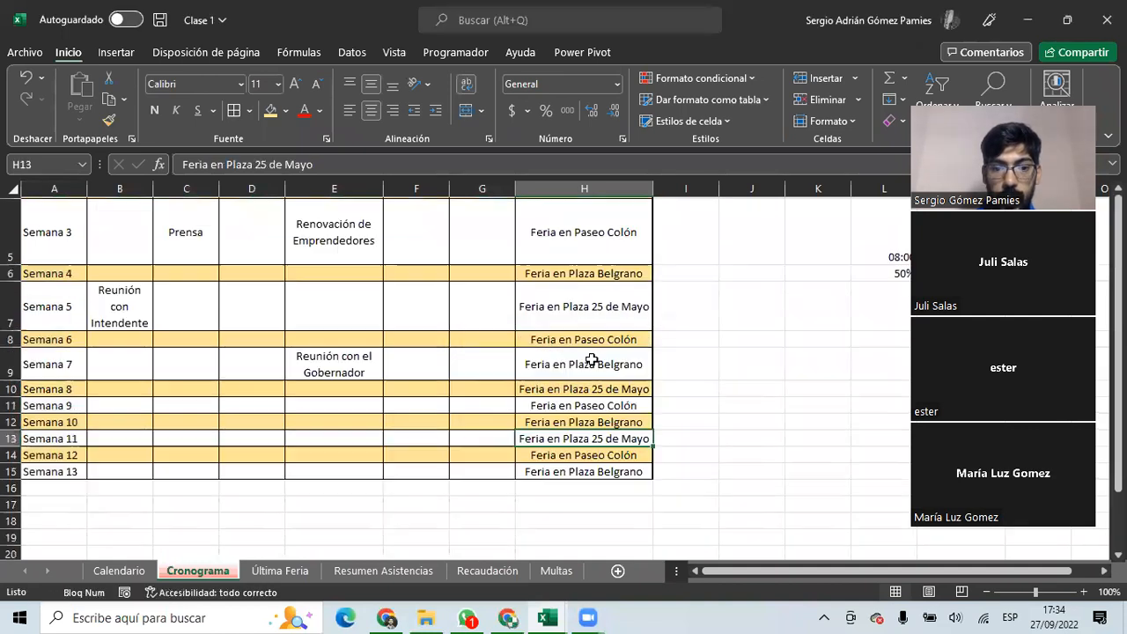
Select the Semana 1, Semana 2 and Semana 3 rows in turn.
{"action": "left_click_drag", "start_coordinate": [50, 244], "coordinate": [141, 238]}
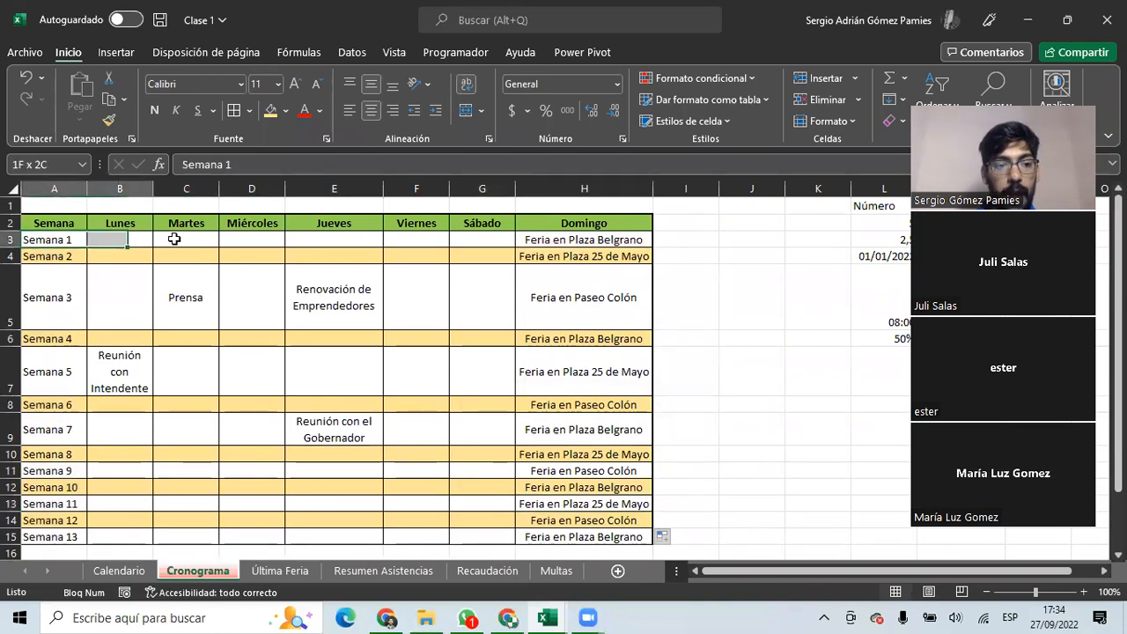
{"action": "left_click_drag", "start_coordinate": [56, 256], "coordinate": [581, 255]}
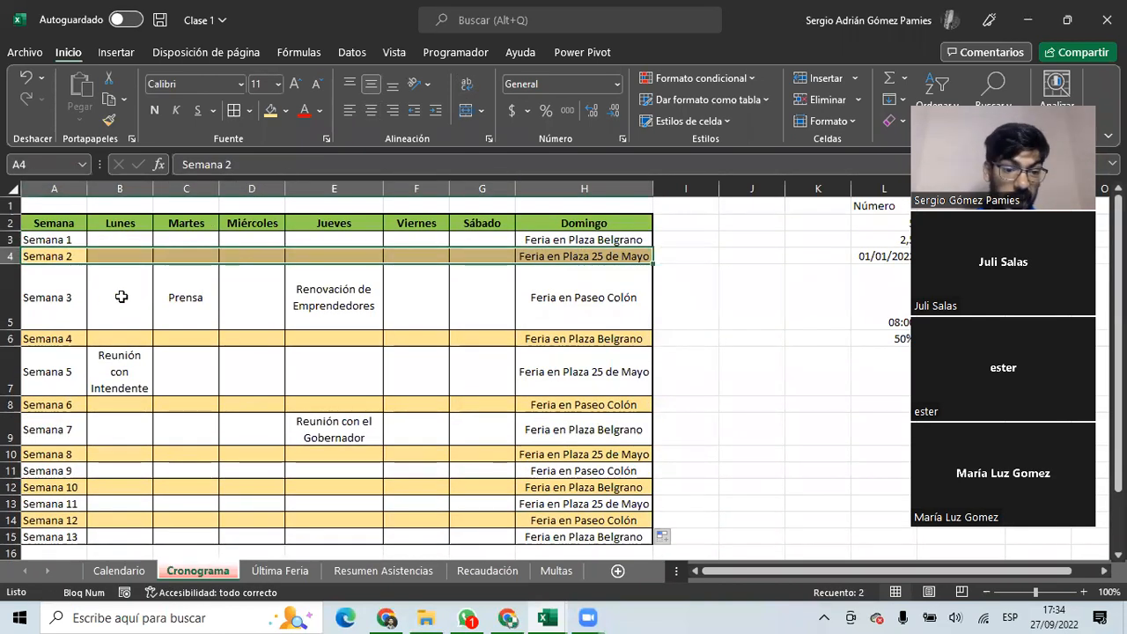
{"action": "left_click_drag", "start_coordinate": [56, 297], "coordinate": [123, 296]}
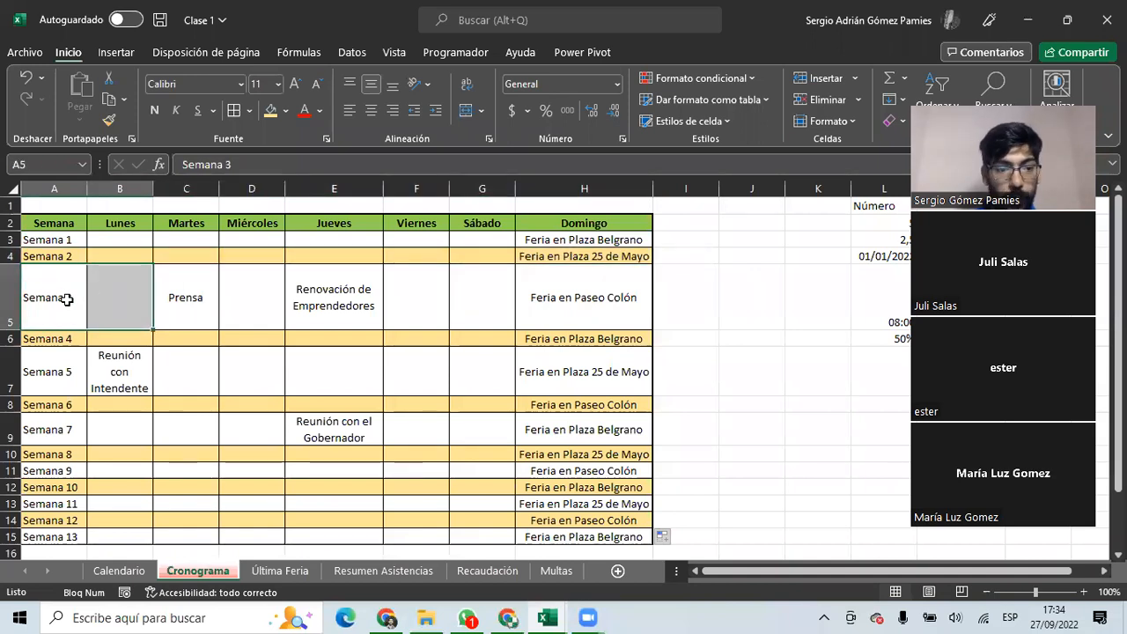
{"action": "left_click_drag", "start_coordinate": [53, 297], "coordinate": [526, 296]}
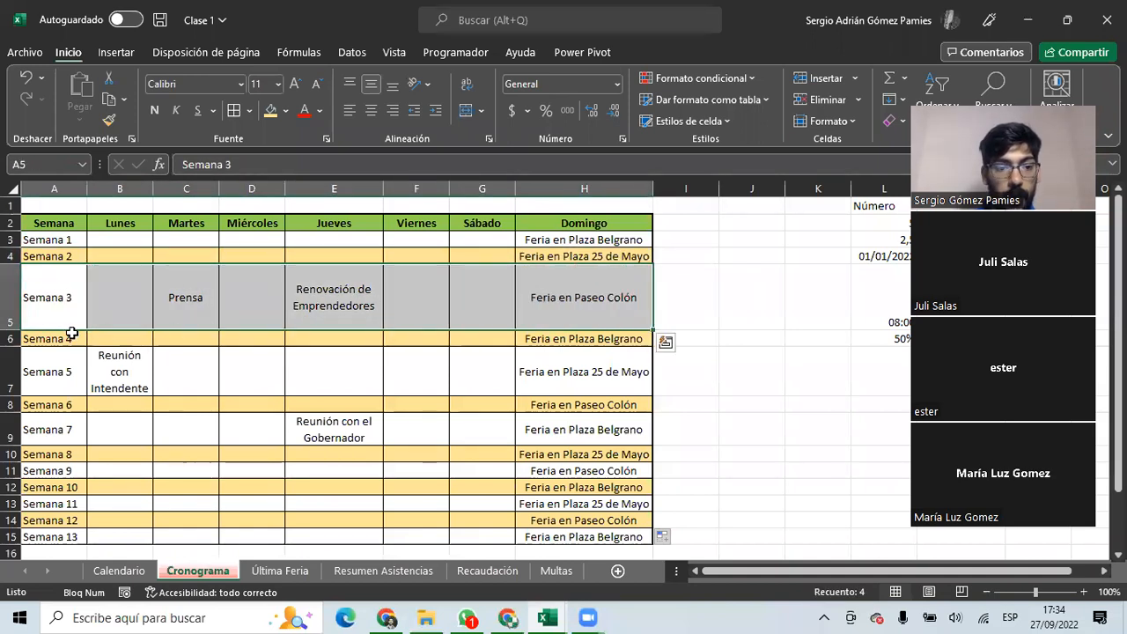
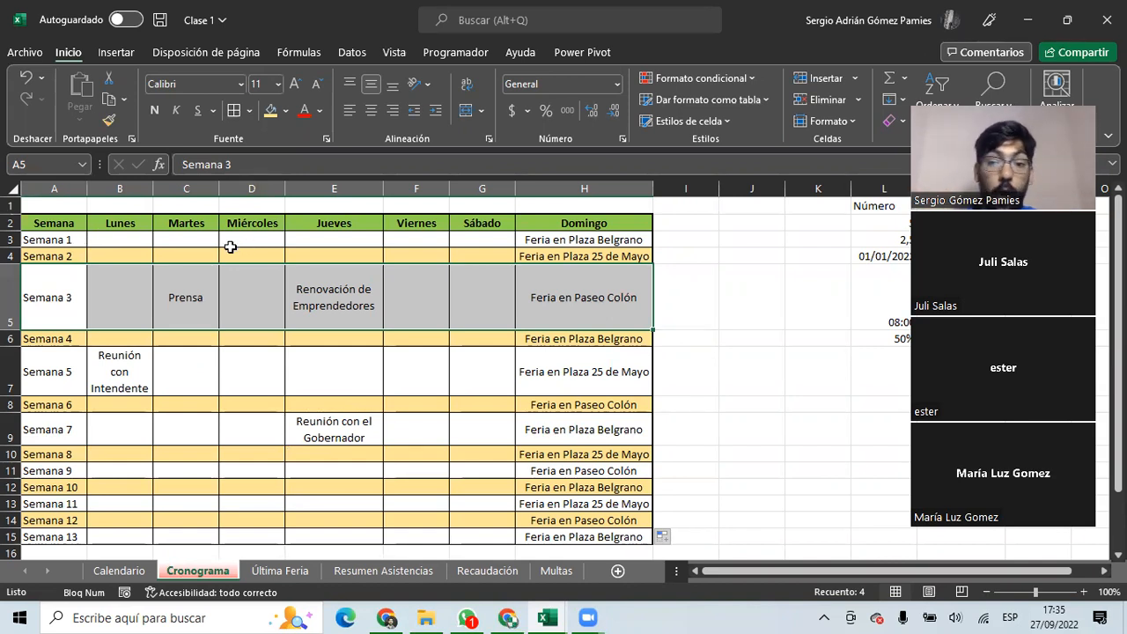
Back on Cronograma, select the range A2:H15 from the Semana header through Semana 13.
{"action": "left_click", "coordinate": [116, 572]}
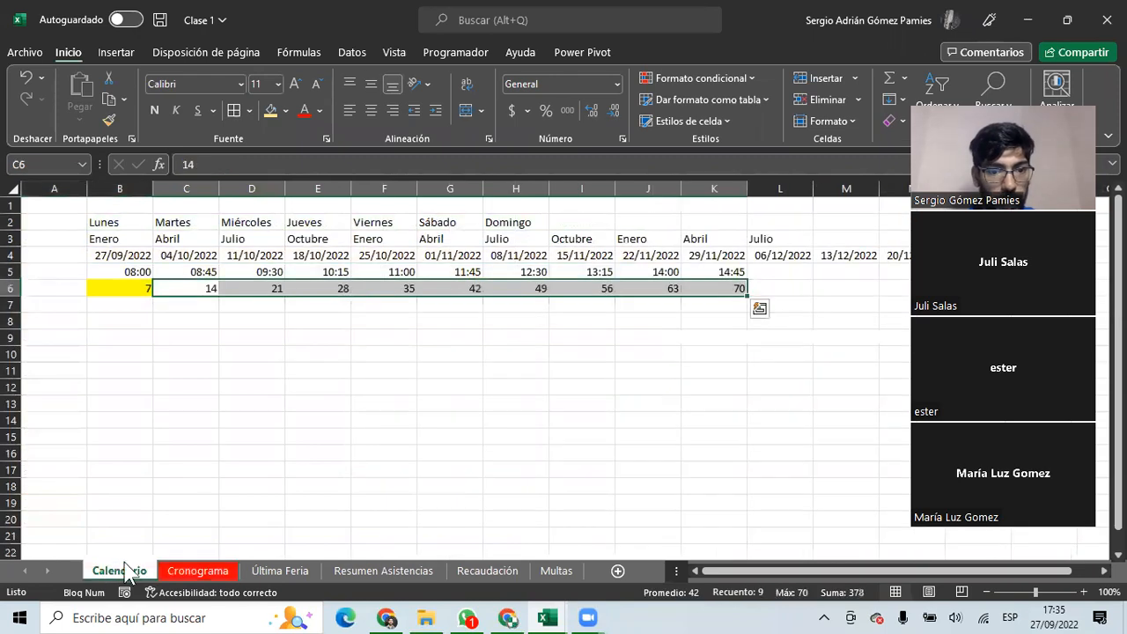
{"action": "left_click", "coordinate": [190, 570]}
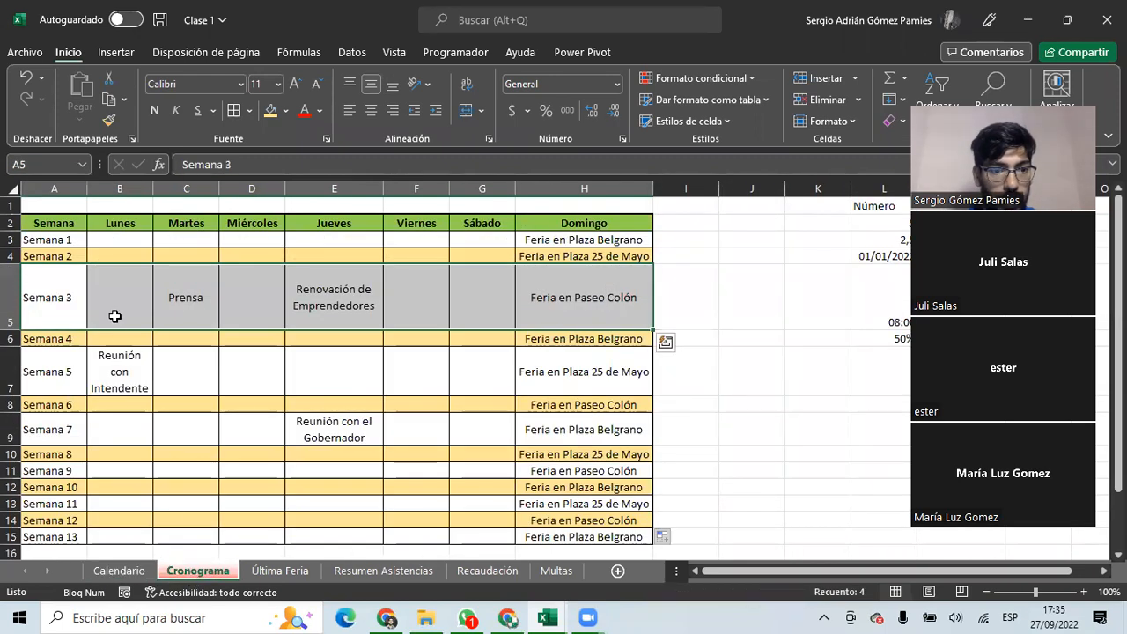
{"action": "left_click", "coordinate": [57, 222]}
{"action": "left_click_drag", "start_coordinate": [58, 223], "coordinate": [581, 505]}
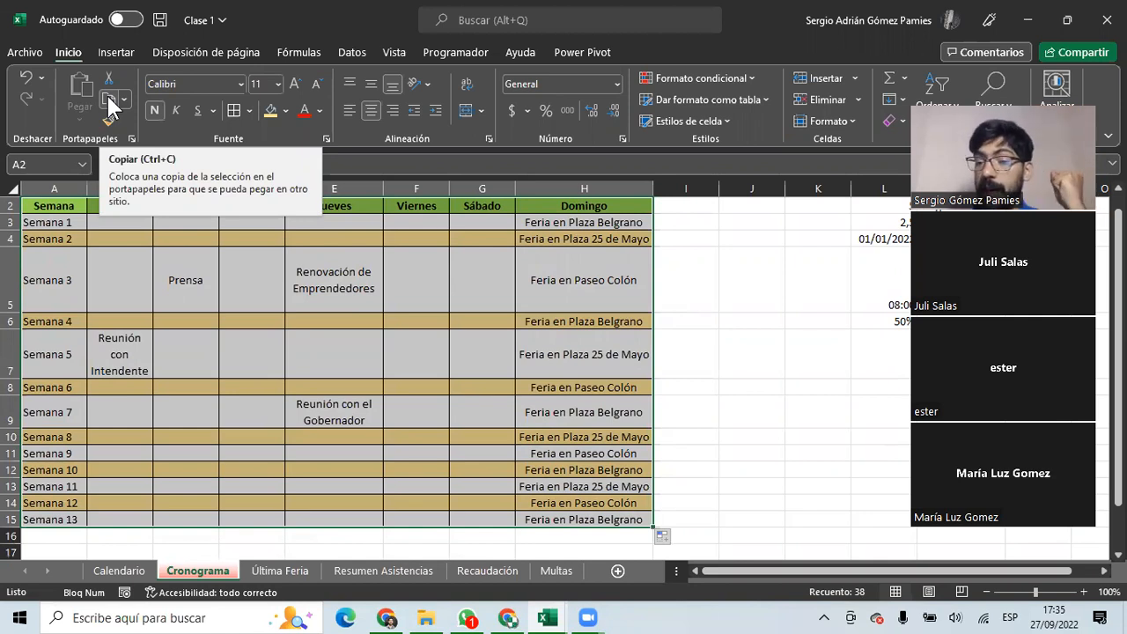
Copy the schedule, paste it into Calendario at A8 with Ctrl+V, then undo the paste.
{"action": "left_click", "coordinate": [110, 104]}
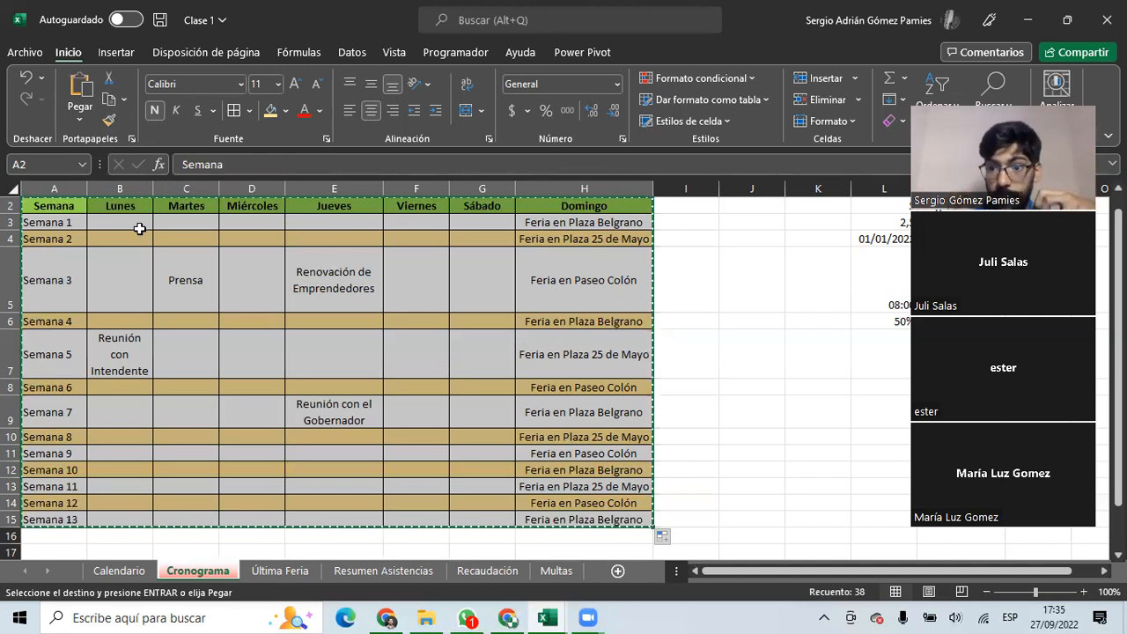
{"action": "left_click", "coordinate": [118, 571]}
{"action": "left_click", "coordinate": [100, 322]}
{"action": "left_click", "coordinate": [67, 321]}
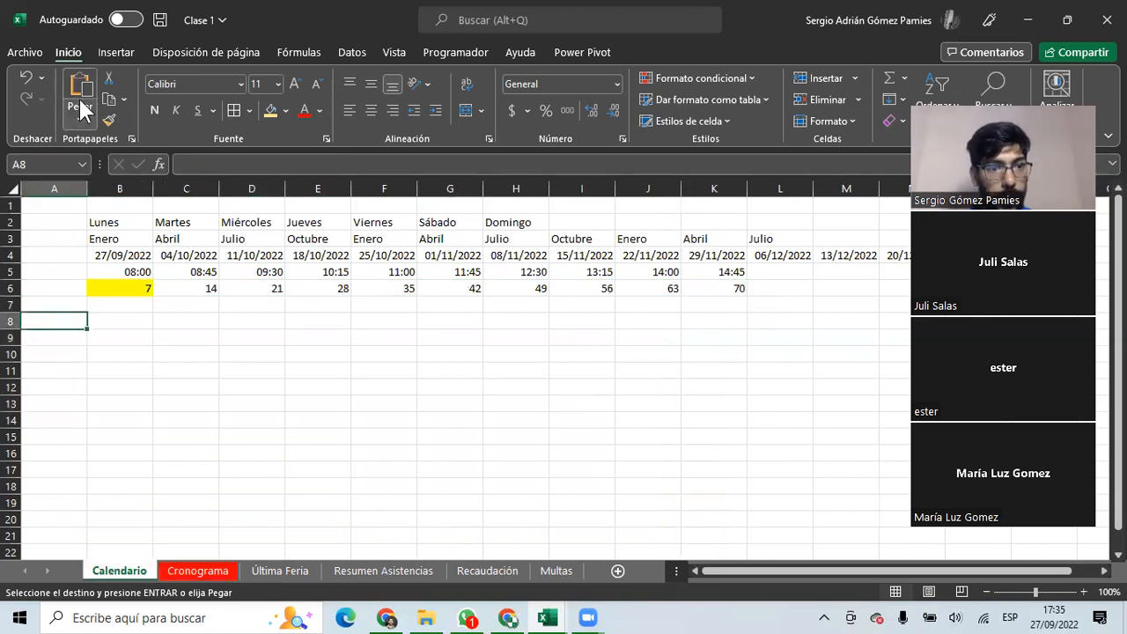
{"action": "key", "text": "ctrl+v"}
{"action": "scroll", "coordinate": [301, 387], "scroll_direction": "down", "scroll_amount": 2}
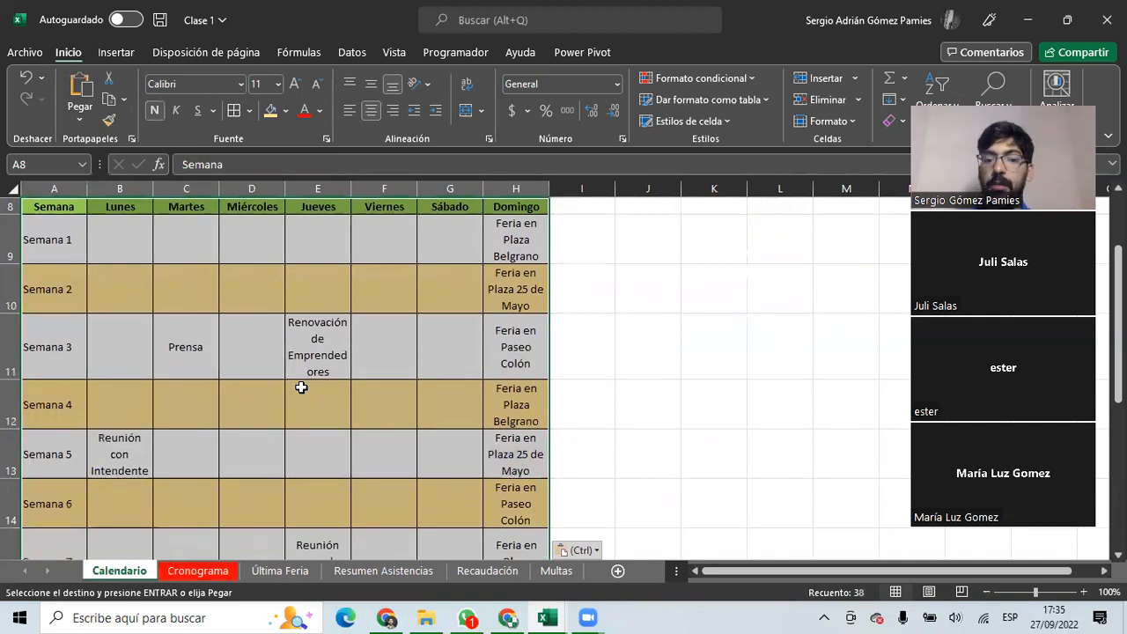
{"action": "scroll", "coordinate": [269, 381], "scroll_direction": "up", "scroll_amount": 1}
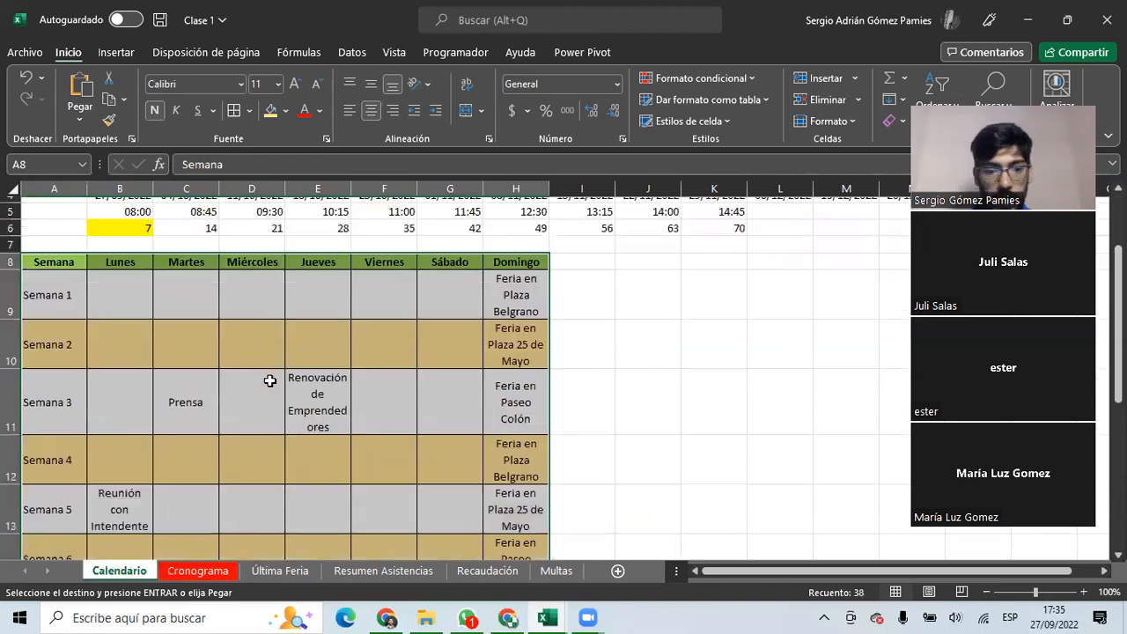
{"action": "scroll", "coordinate": [272, 374], "scroll_direction": "down", "scroll_amount": 4}
{"action": "scroll", "coordinate": [277, 369], "scroll_direction": "up", "scroll_amount": 5}
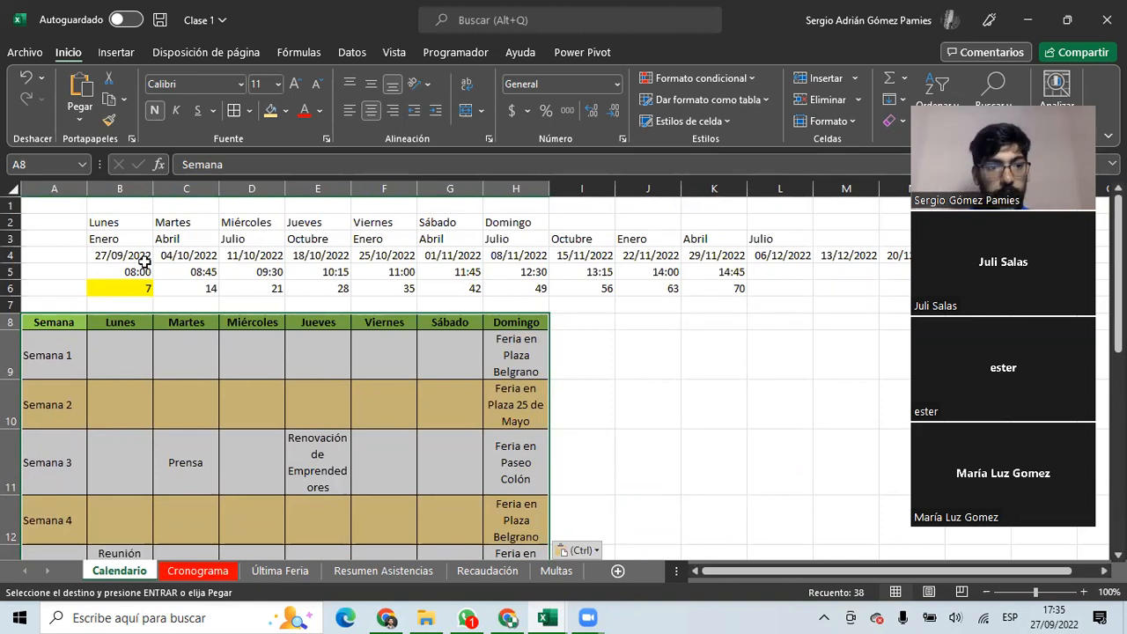
{"action": "left_click", "coordinate": [27, 77]}
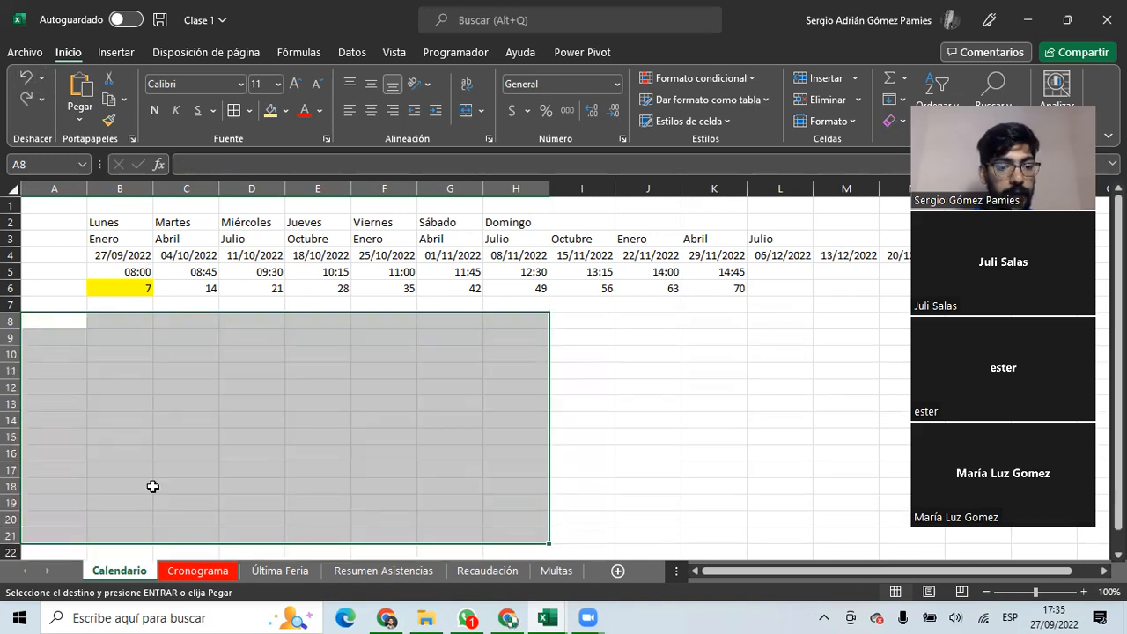
Reselect the Cronograma range A2:H15 and return to cell A8 on Calendario.
{"action": "left_click", "coordinate": [196, 571]}
{"action": "left_click_drag", "start_coordinate": [50, 206], "coordinate": [616, 519]}
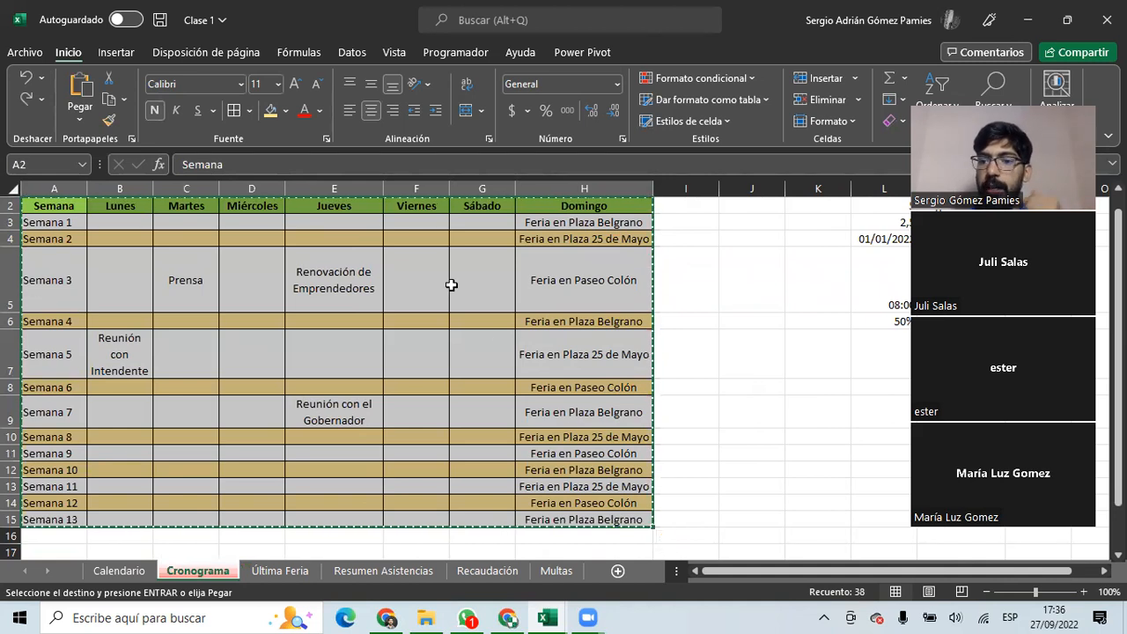
{"action": "left_click", "coordinate": [121, 570]}
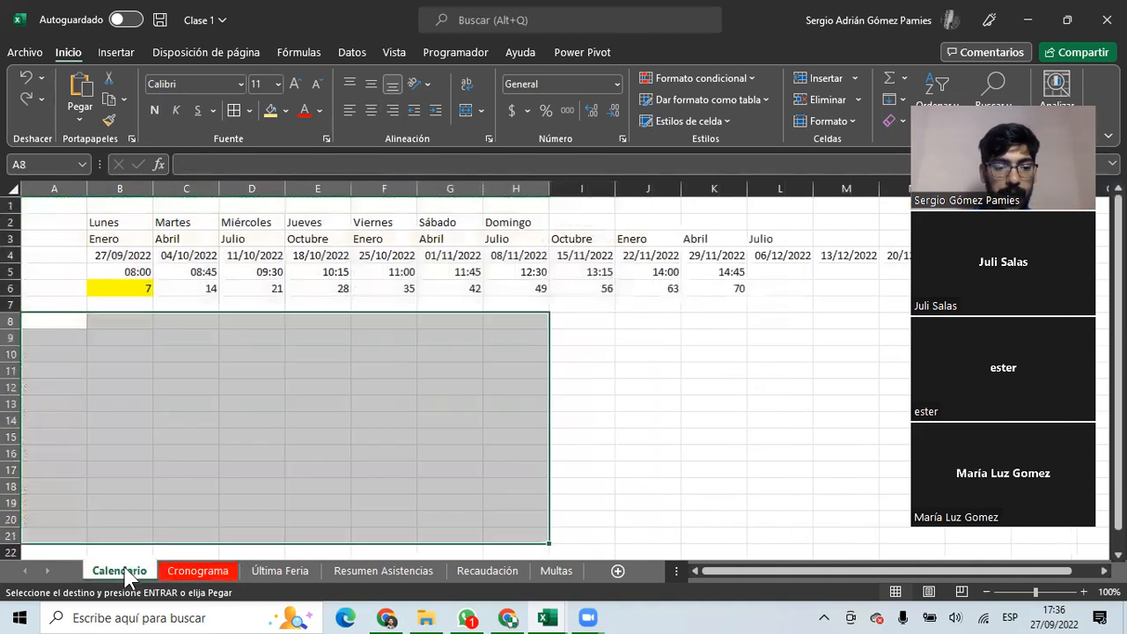
{"action": "left_click", "coordinate": [67, 321]}
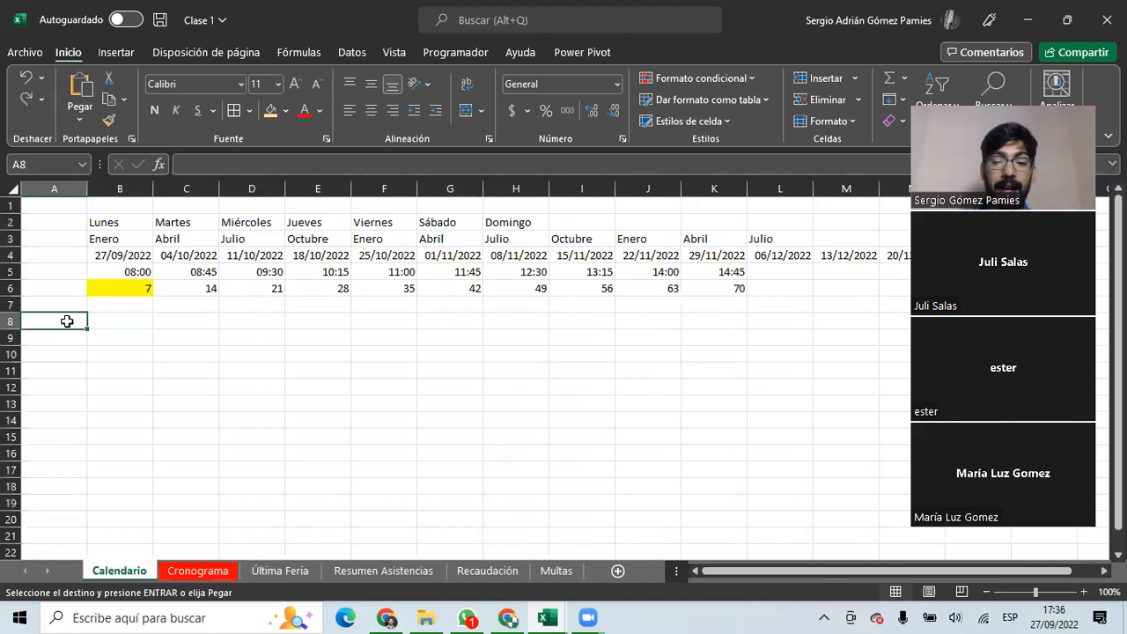
Open Pegado especial for cell A8 and move the dialog clear of columns A–D.
{"action": "right_click", "coordinate": [67, 321]}
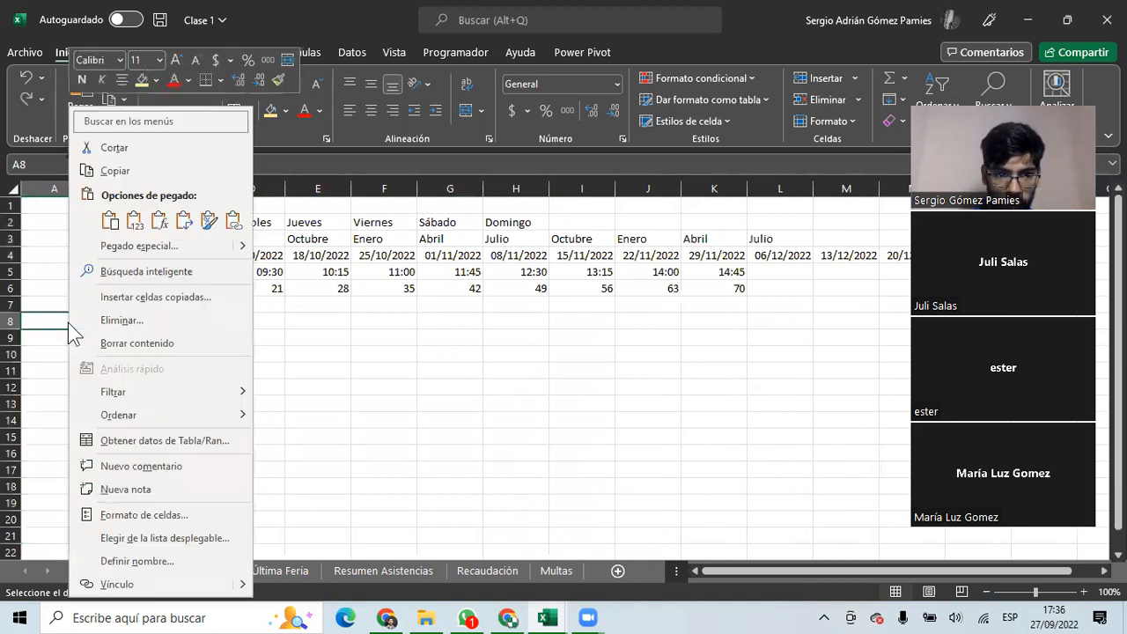
{"action": "left_click", "coordinate": [138, 247]}
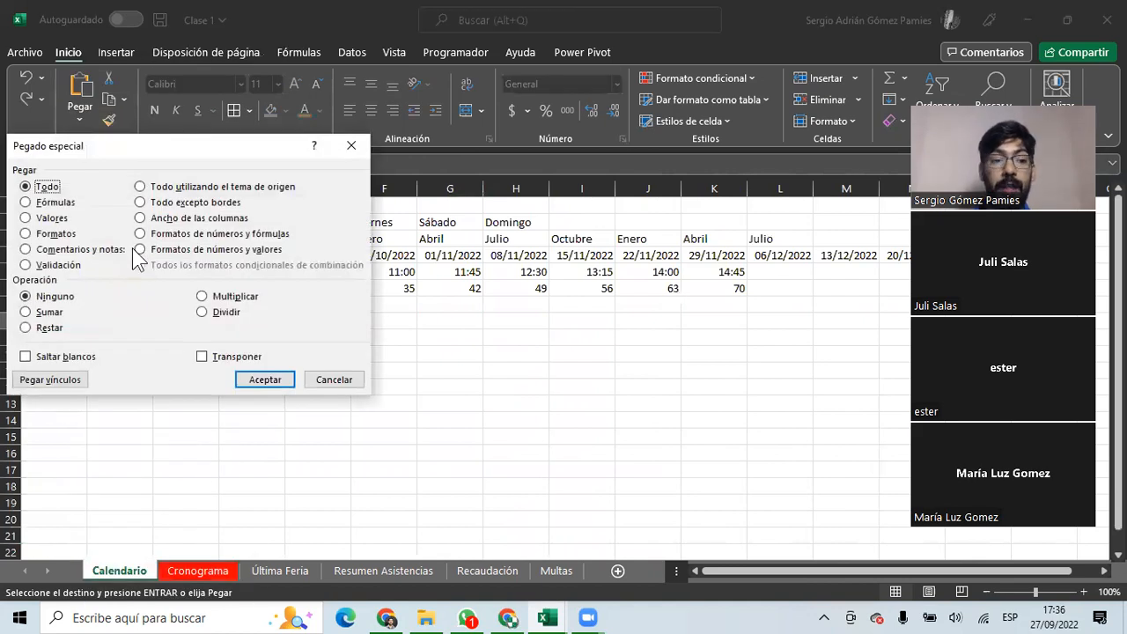
{"action": "left_click_drag", "start_coordinate": [205, 147], "coordinate": [442, 131]}
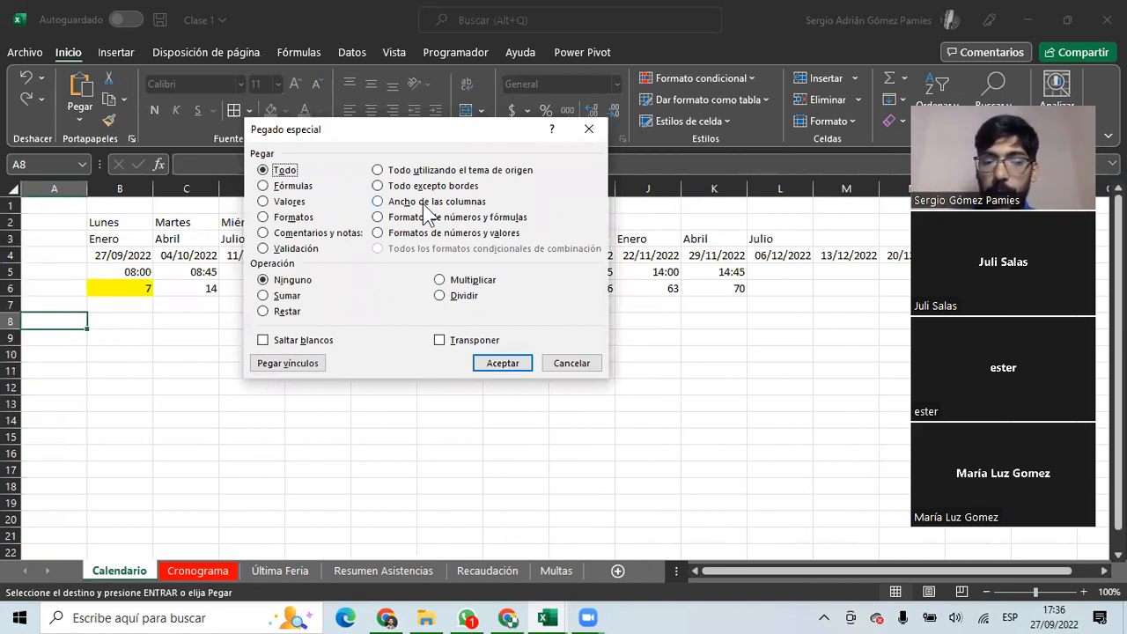
Compare the Fórmulas, Valores, Formatos, Comentarios and Validación choices, then pick Todo excepto bordes.
{"action": "left_click", "coordinate": [287, 192]}
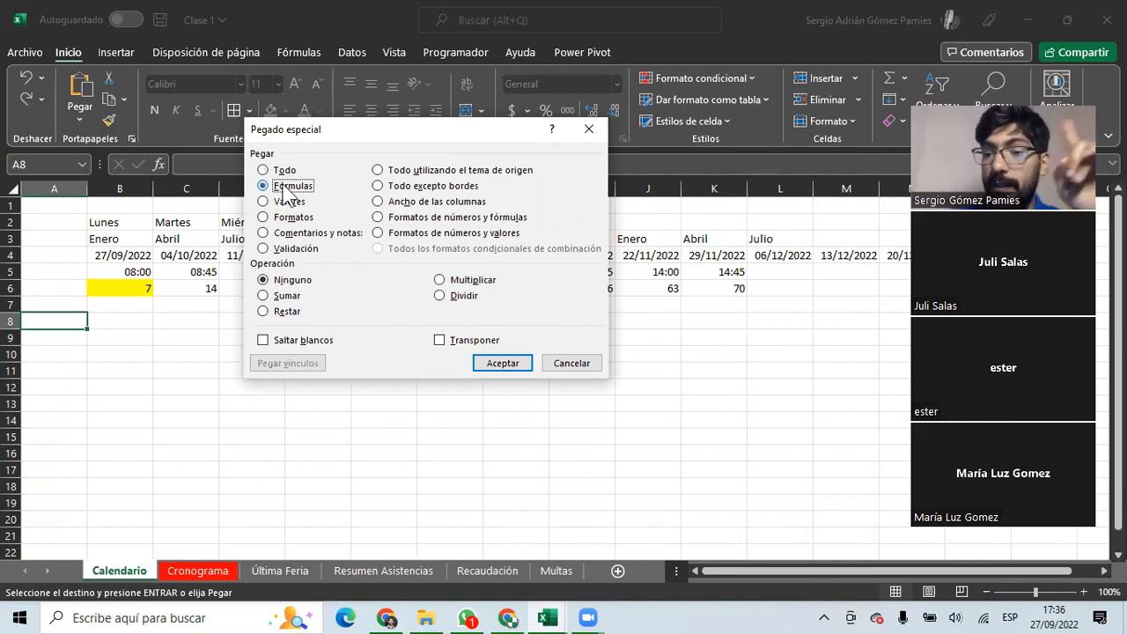
{"action": "left_click", "coordinate": [291, 204]}
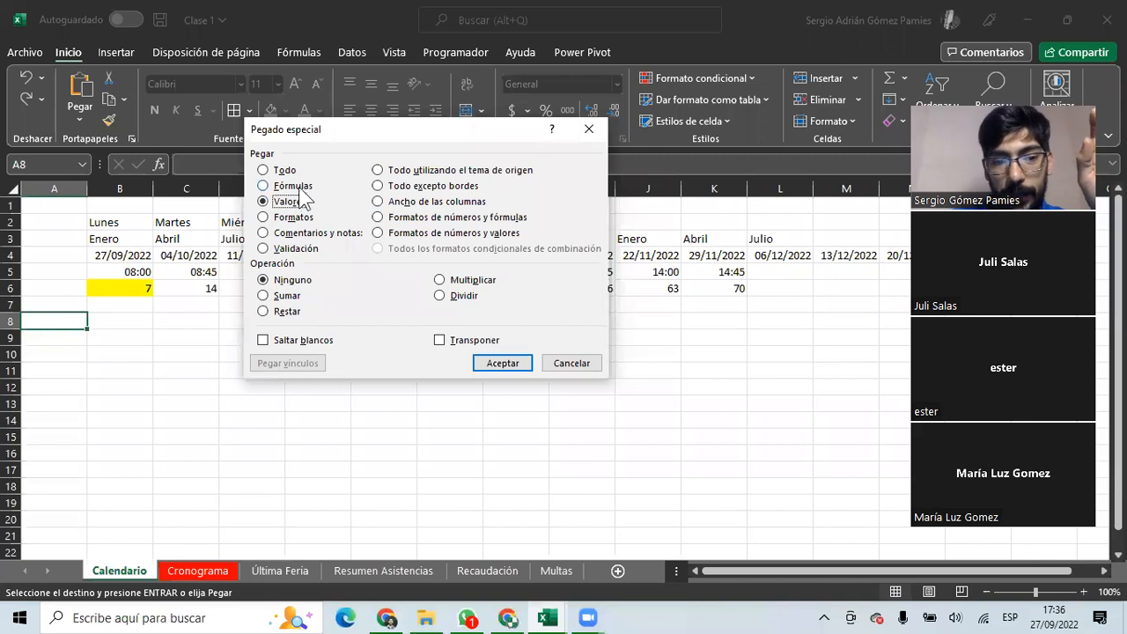
{"action": "left_click", "coordinate": [283, 187]}
{"action": "left_click", "coordinate": [289, 202]}
{"action": "left_click", "coordinate": [286, 187]}
{"action": "left_click", "coordinate": [291, 202]}
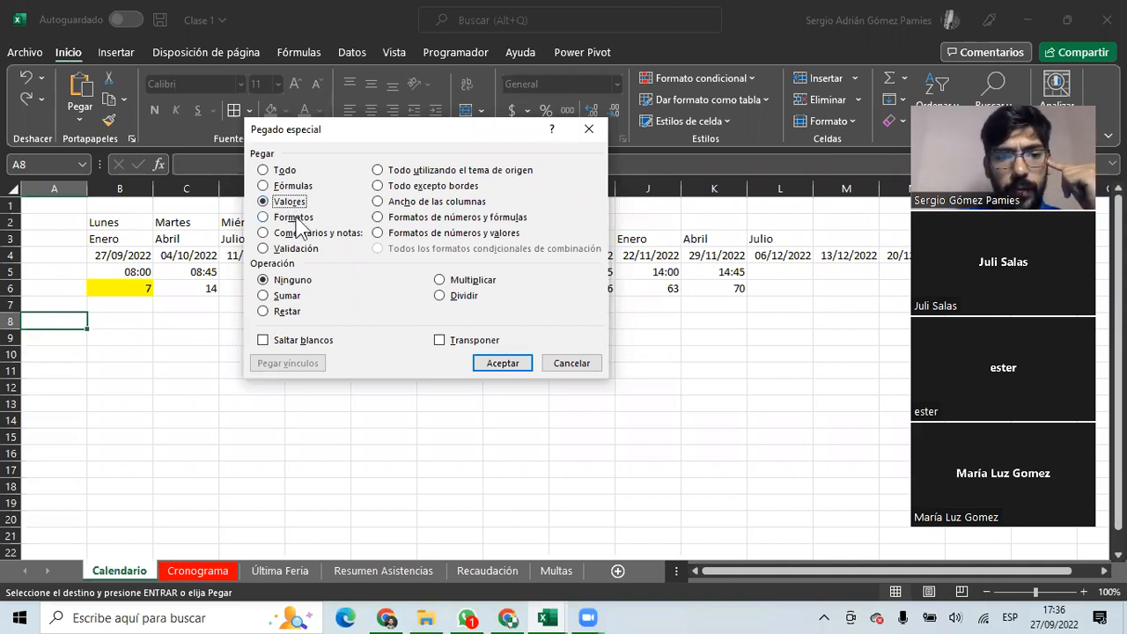
{"action": "left_click", "coordinate": [294, 217]}
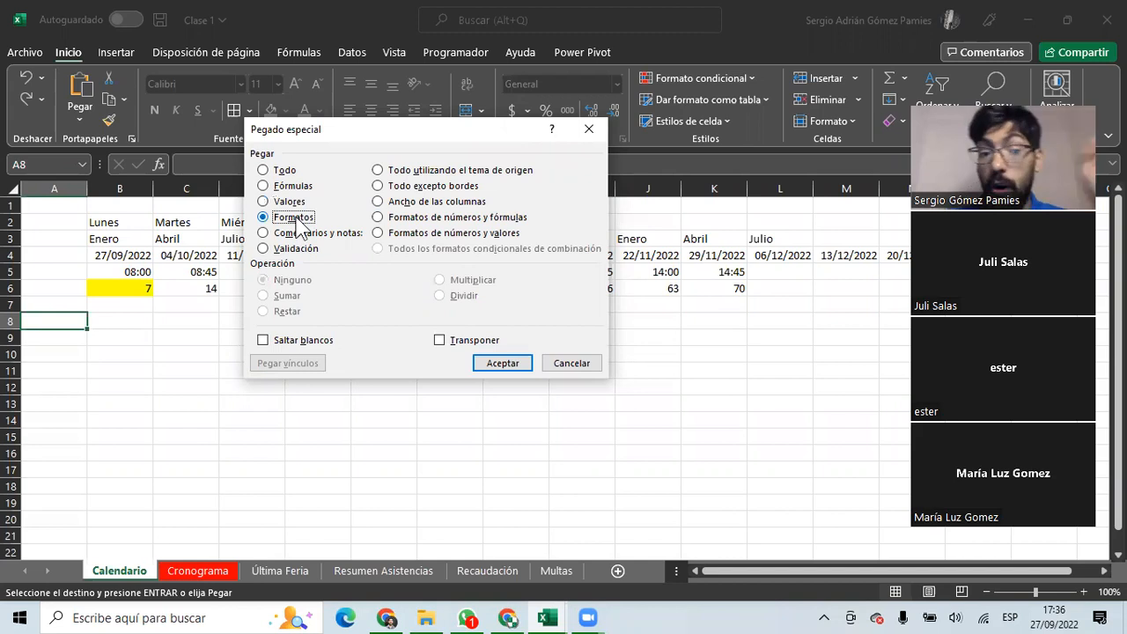
{"action": "left_click", "coordinate": [308, 234]}
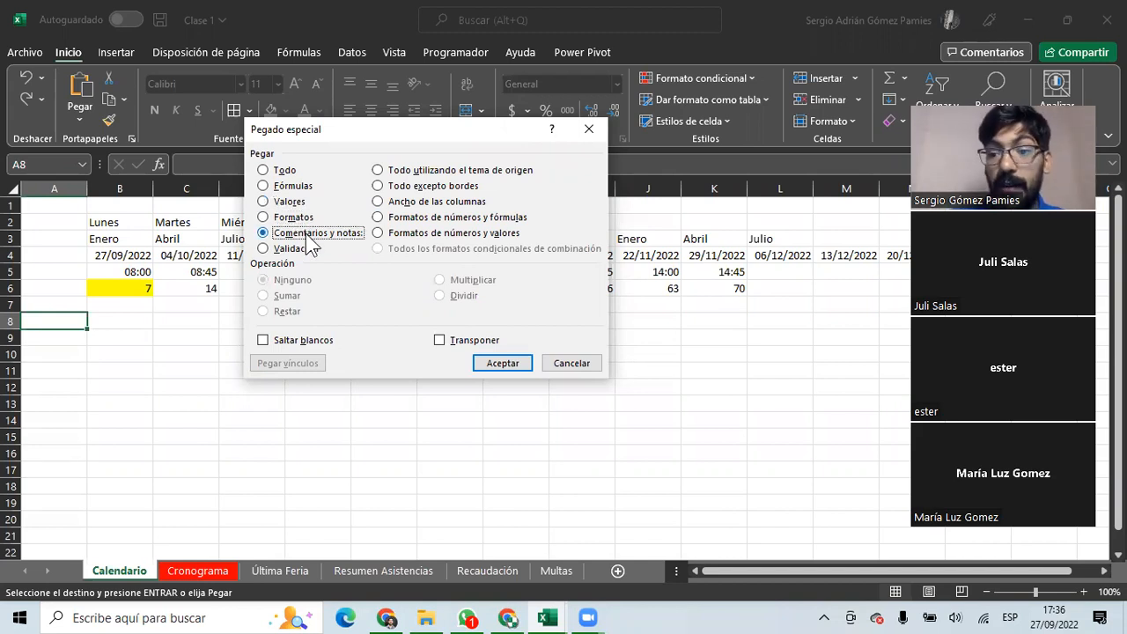
{"action": "left_click", "coordinate": [296, 249]}
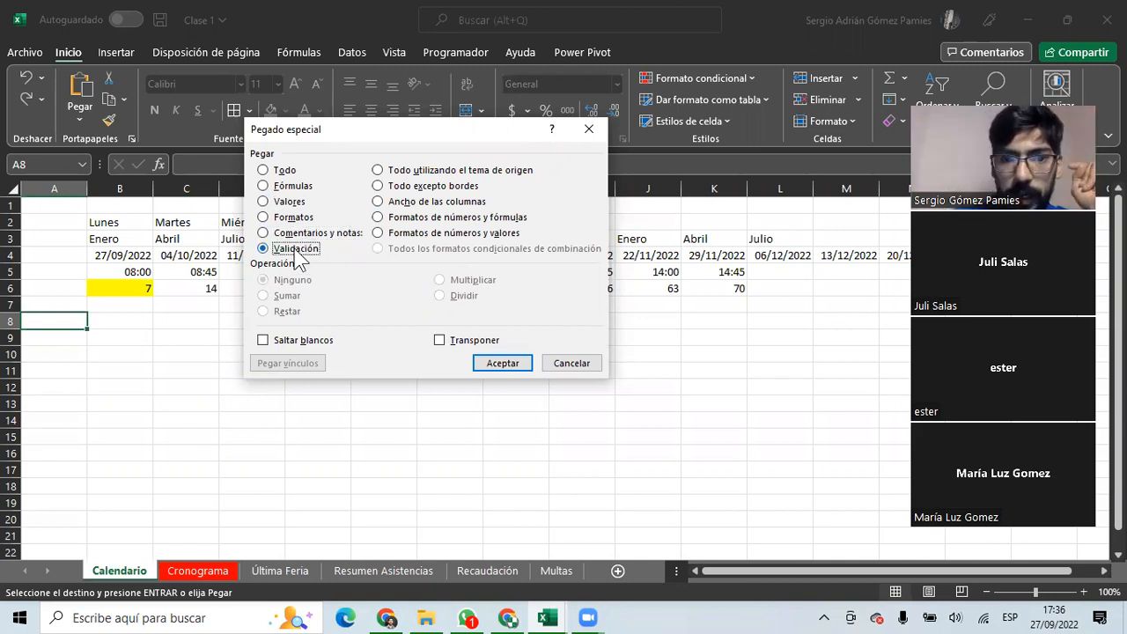
{"action": "left_click", "coordinate": [379, 171]}
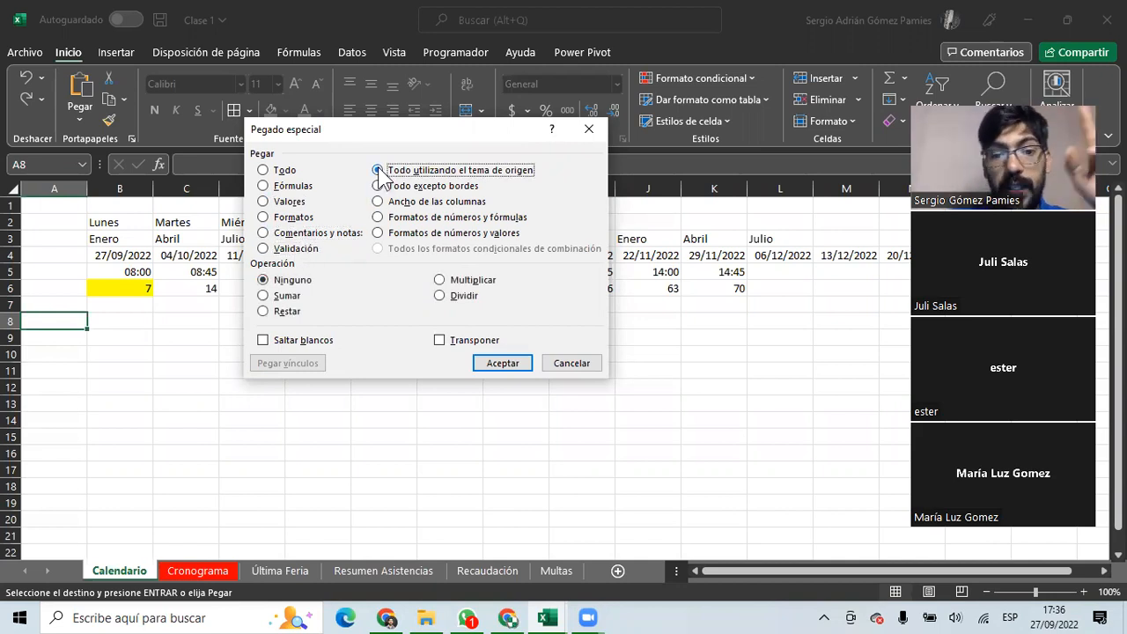
{"action": "left_click", "coordinate": [381, 186]}
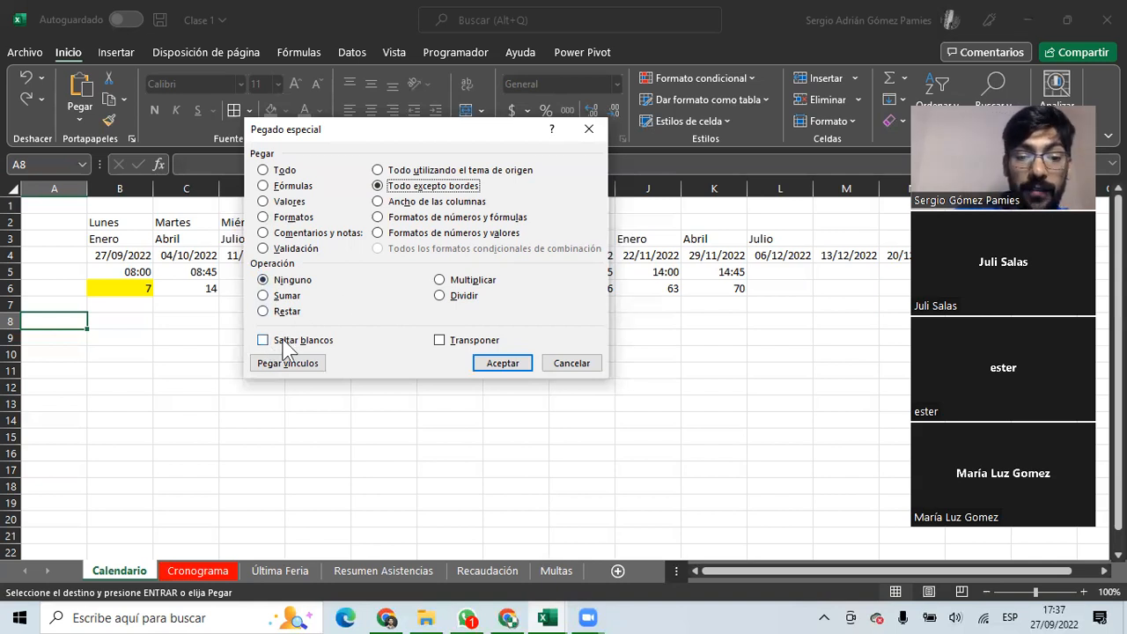
Enable Transponer and confirm the paste at A8 with Aceptar.
{"action": "left_click", "coordinate": [441, 342]}
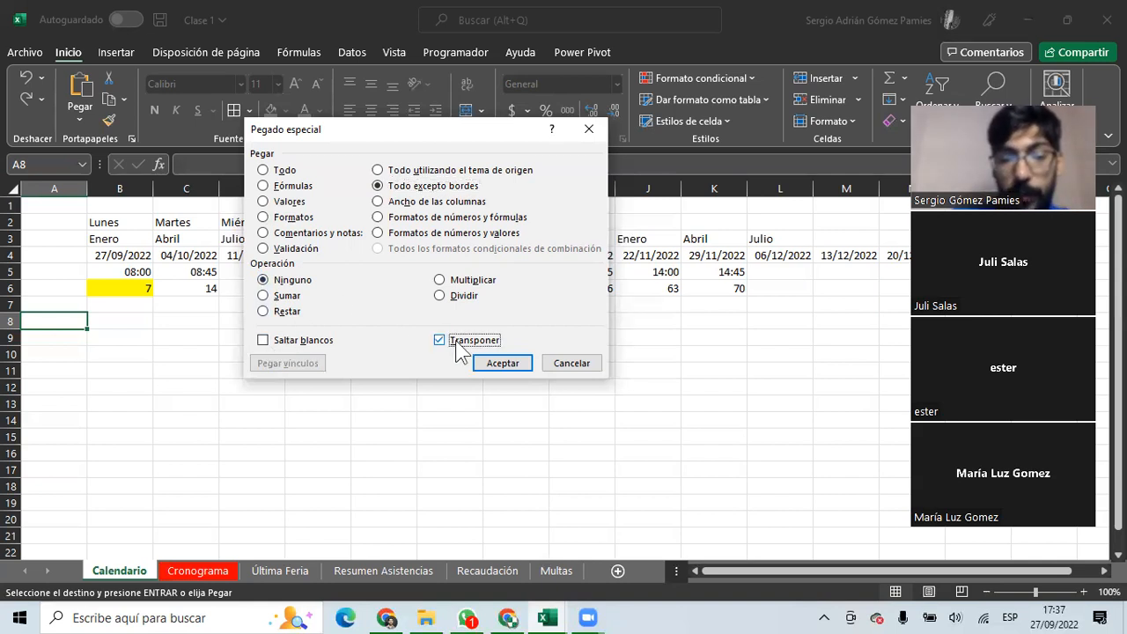
{"action": "left_click", "coordinate": [440, 341]}
{"action": "left_click", "coordinate": [439, 341]}
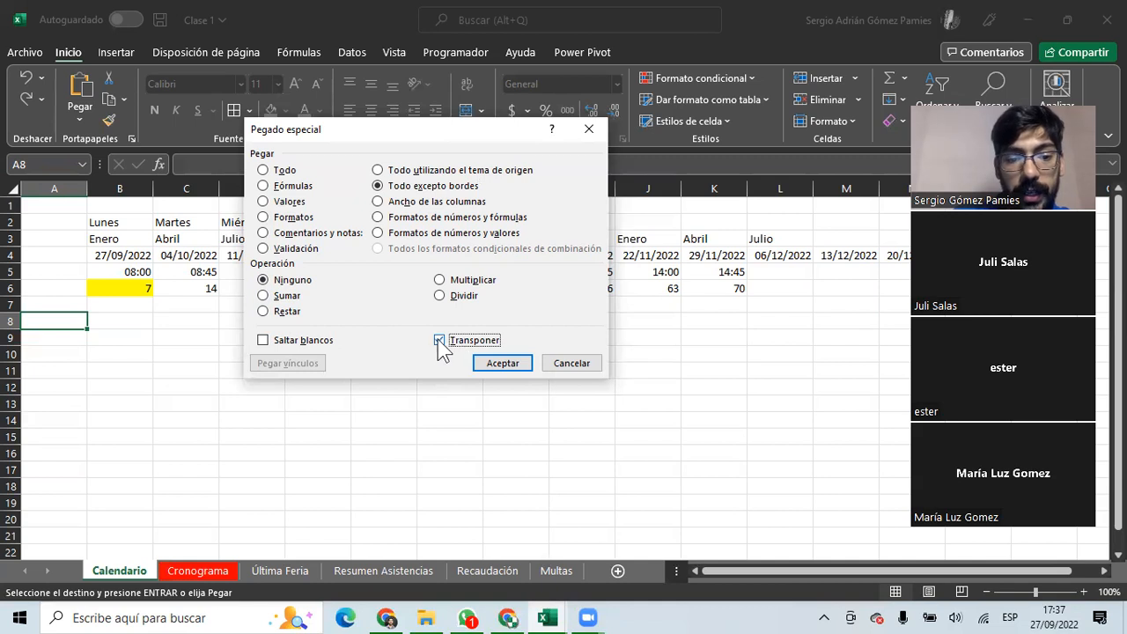
{"action": "left_click", "coordinate": [502, 364]}
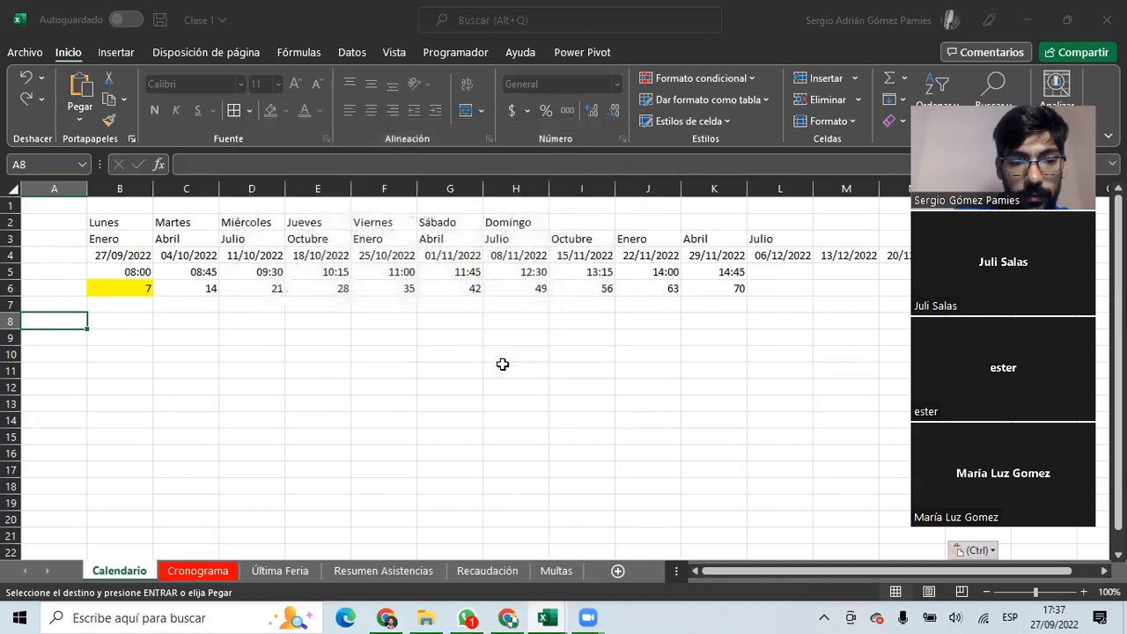
Check the transposed paste by selecting week headers A8:H8 and day names A9:A15.
{"action": "scroll", "coordinate": [372, 339], "scroll_direction": "down", "scroll_amount": 3}
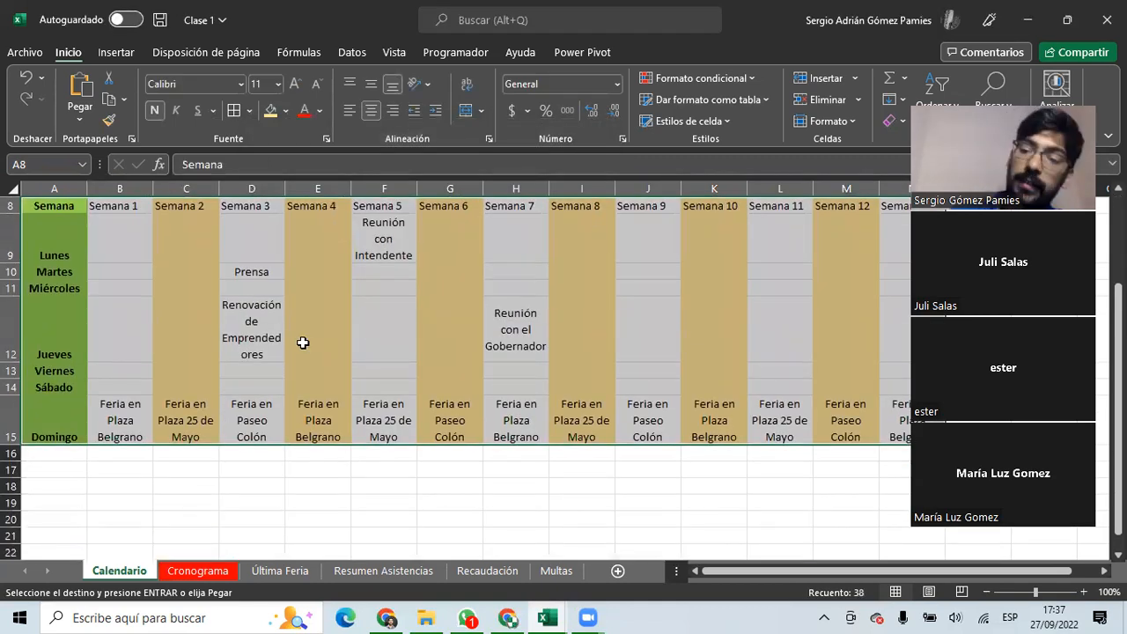
{"action": "scroll", "coordinate": [88, 270], "scroll_direction": "up", "scroll_amount": 3}
{"action": "left_click_drag", "start_coordinate": [78, 320], "coordinate": [797, 320]}
{"action": "left_click_drag", "start_coordinate": [78, 354], "coordinate": [38, 535]}
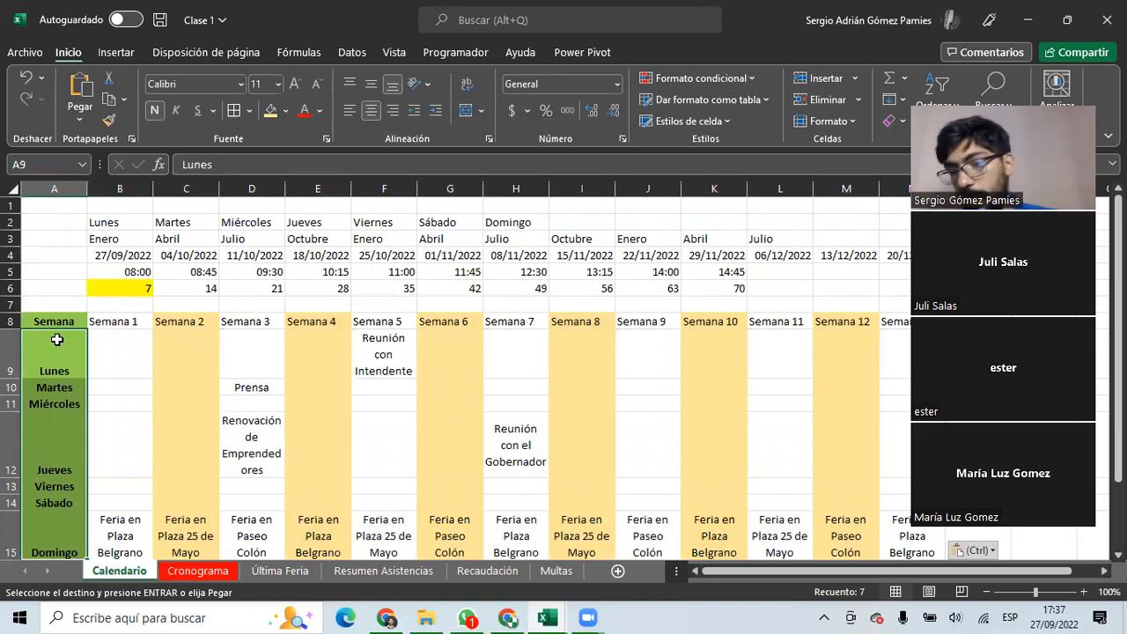
{"action": "key", "text": "ctrl+v"}
Select row headers 8–15 on Calendario and delete those rows.
{"action": "scroll", "coordinate": [203, 336], "scroll_direction": "down", "scroll_amount": 2}
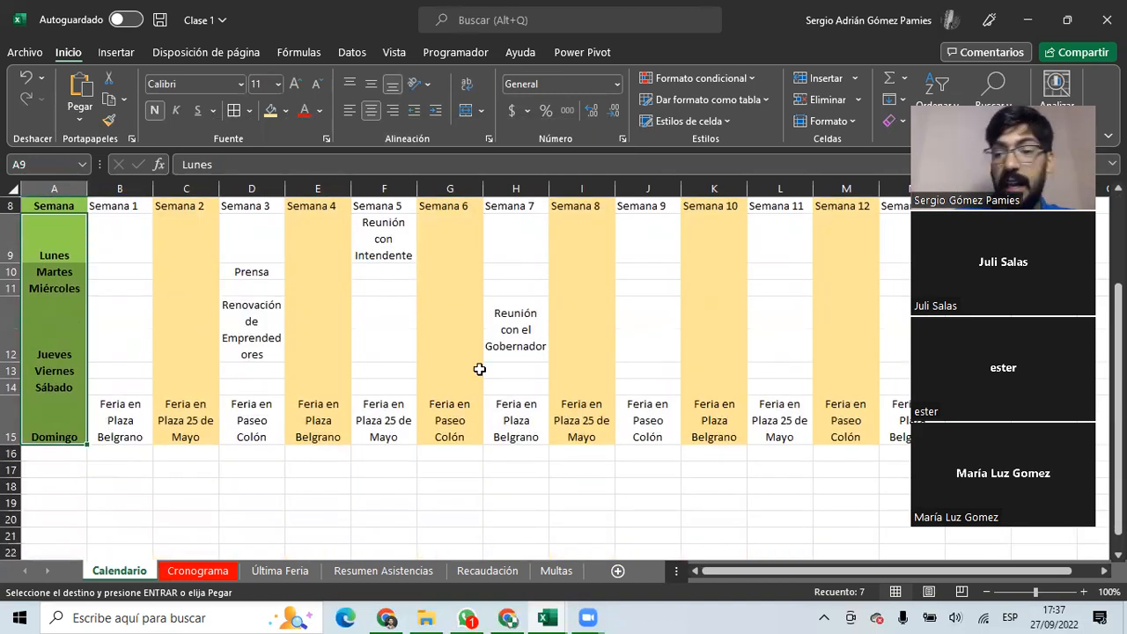
{"action": "scroll", "coordinate": [15, 322], "scroll_direction": "up", "scroll_amount": 2}
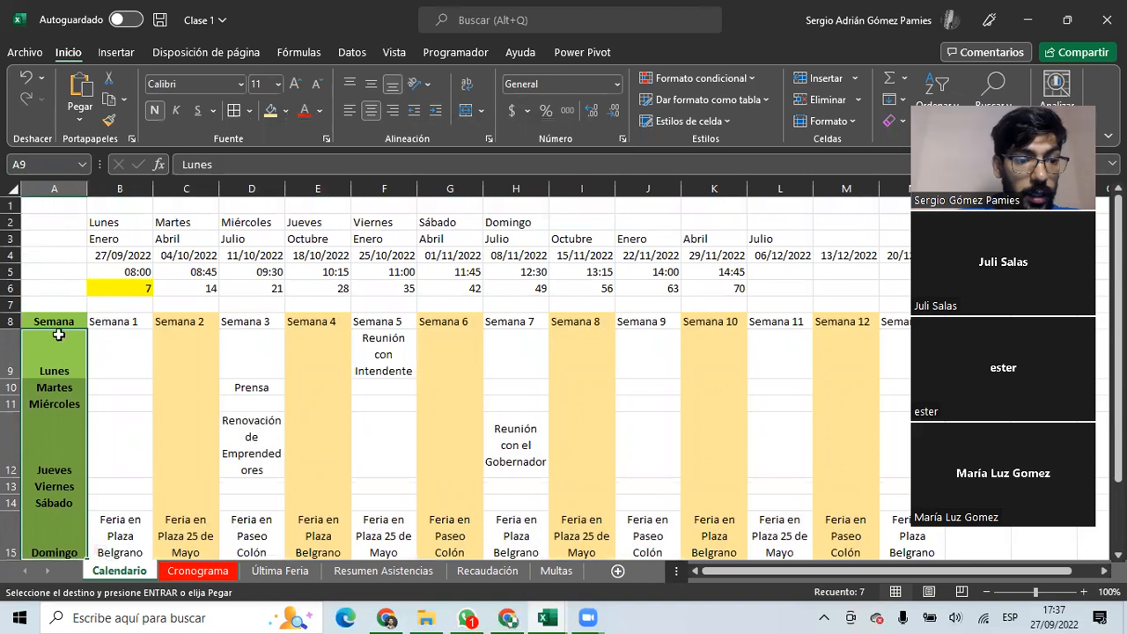
{"action": "left_click_drag", "start_coordinate": [10, 321], "coordinate": [12, 515]}
{"action": "right_click", "coordinate": [29, 499]}
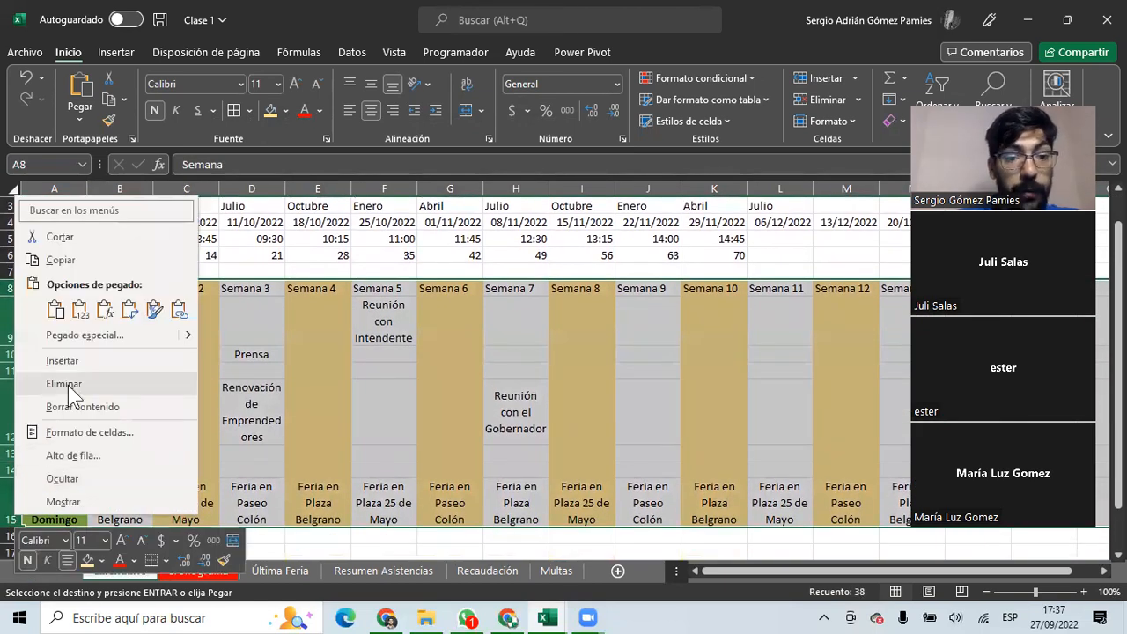
{"action": "left_click", "coordinate": [64, 384]}
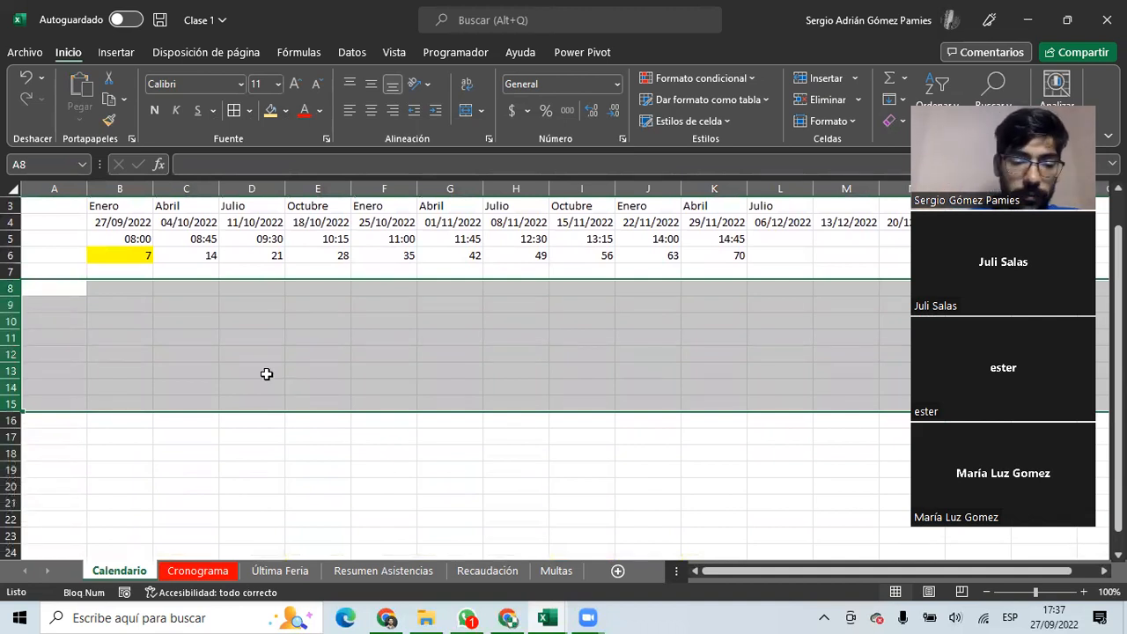
Select A2:H15 on Cronograma, then drag the Multas tab to sit right after Cronograma.
{"action": "left_click", "coordinate": [197, 571]}
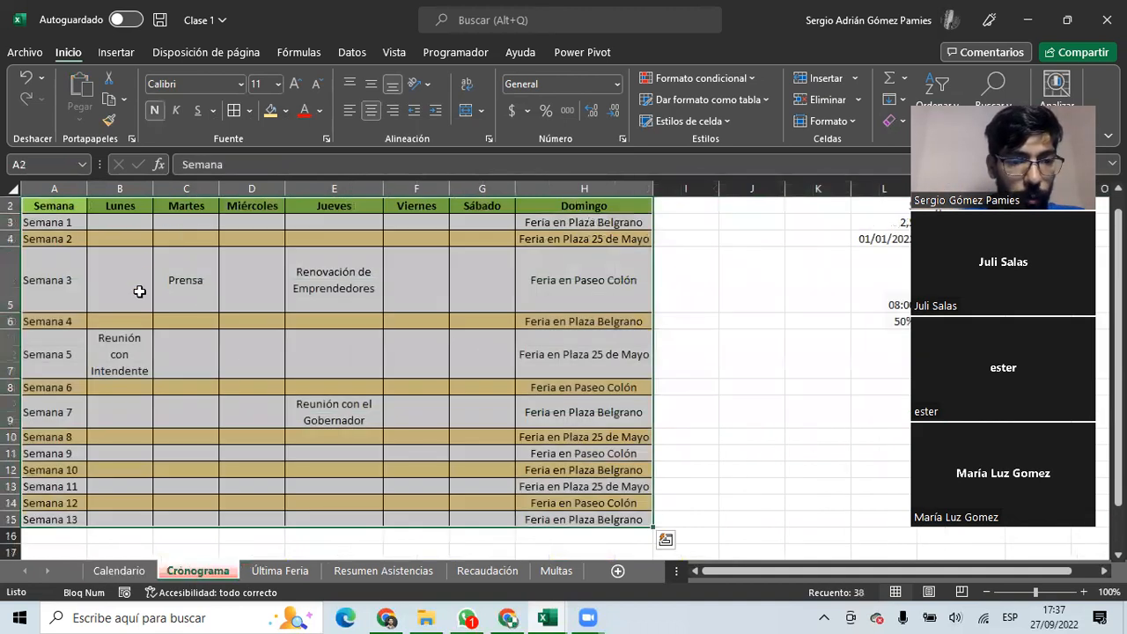
{"action": "left_click_drag", "start_coordinate": [45, 197], "coordinate": [628, 515]}
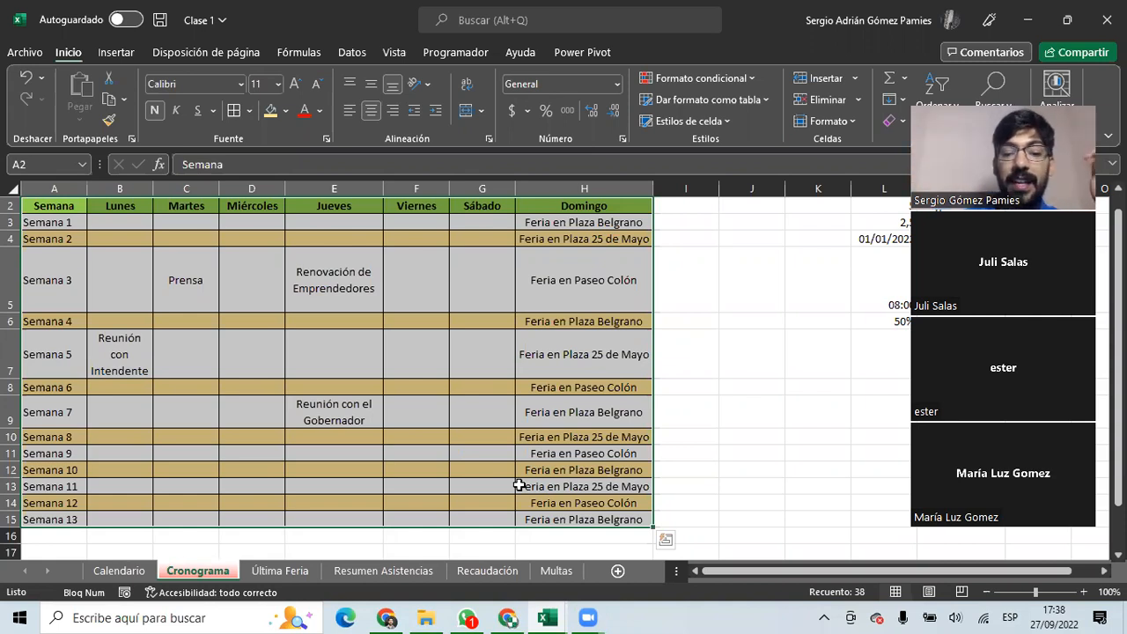
{"action": "left_click", "coordinate": [547, 574]}
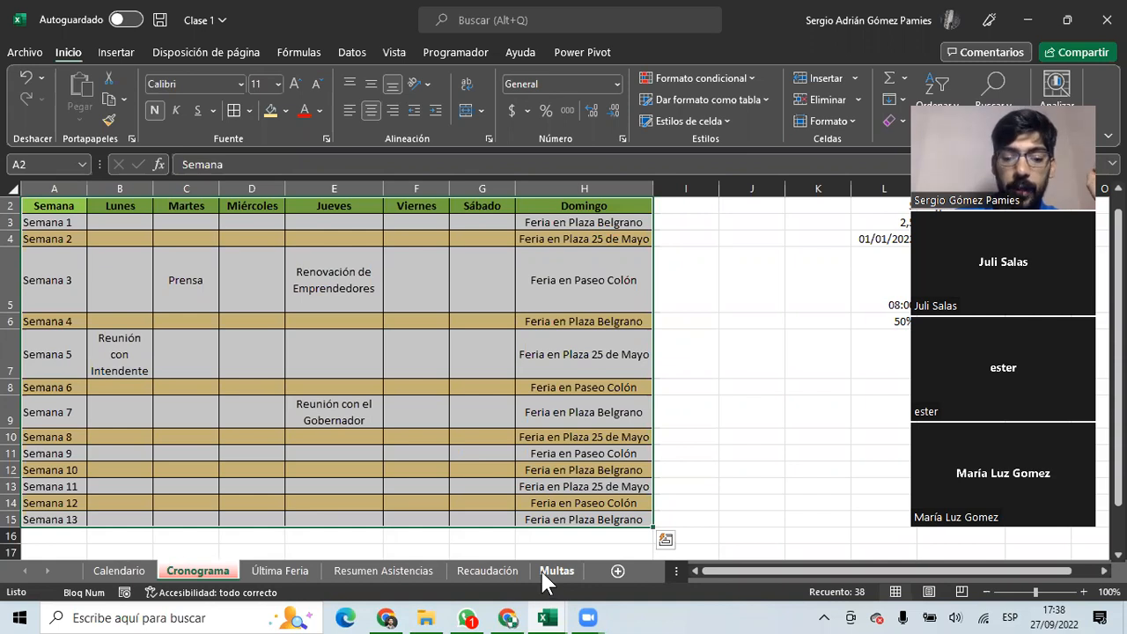
{"action": "left_click_drag", "start_coordinate": [556, 581], "coordinate": [262, 576]}
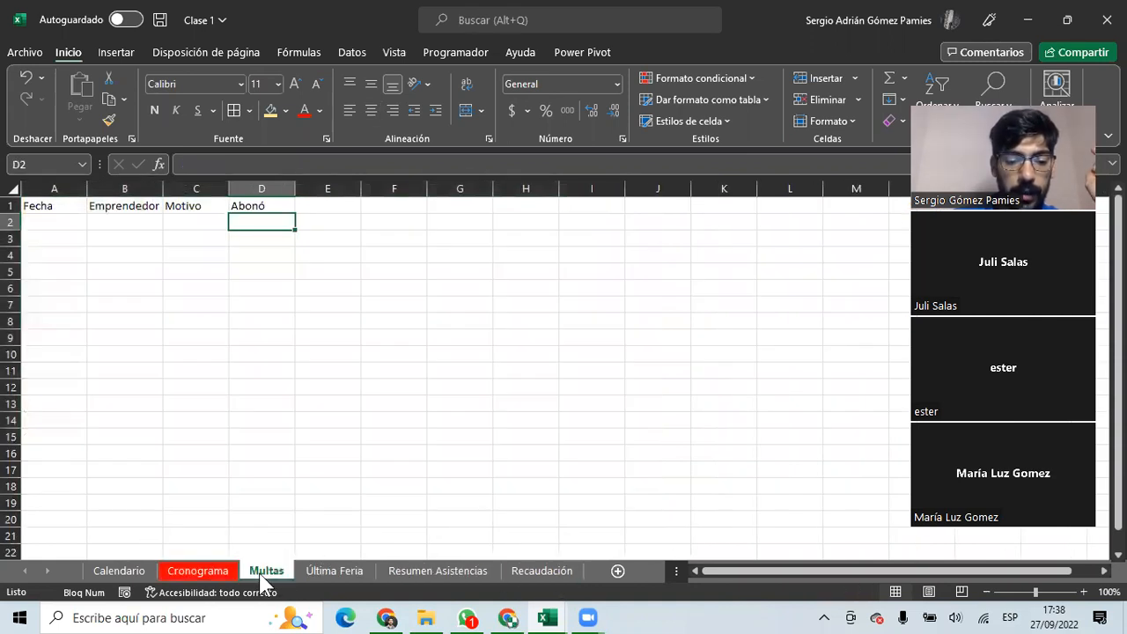
{"action": "left_click", "coordinate": [31, 224]}
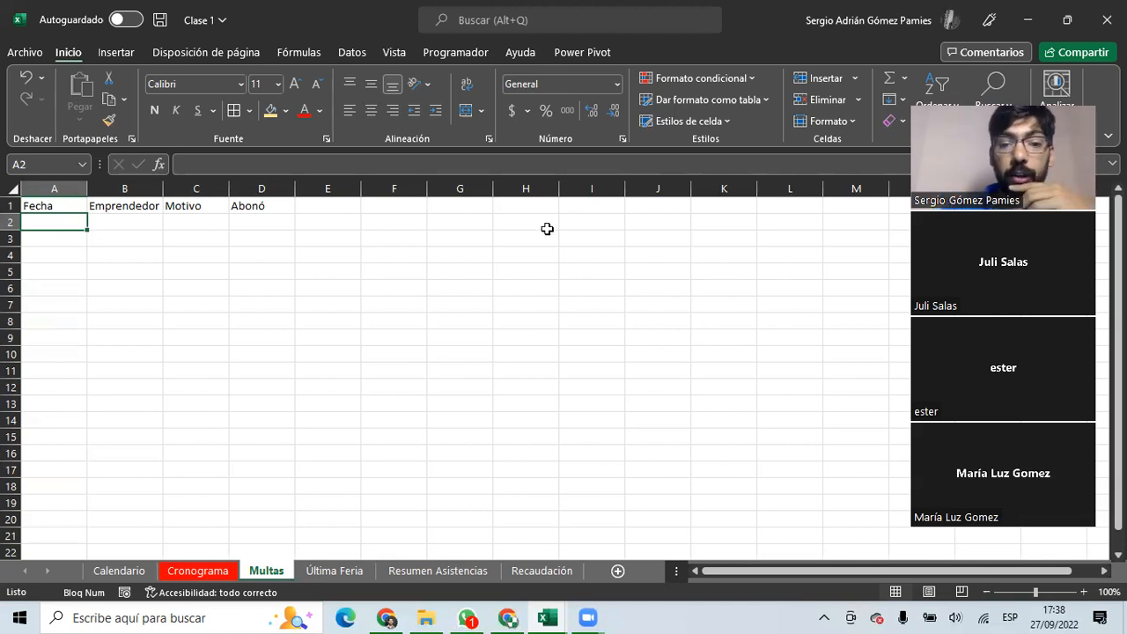
{"action": "left_click", "coordinate": [652, 220]}
{"action": "left_click_drag", "start_coordinate": [68, 223], "coordinate": [66, 410]}
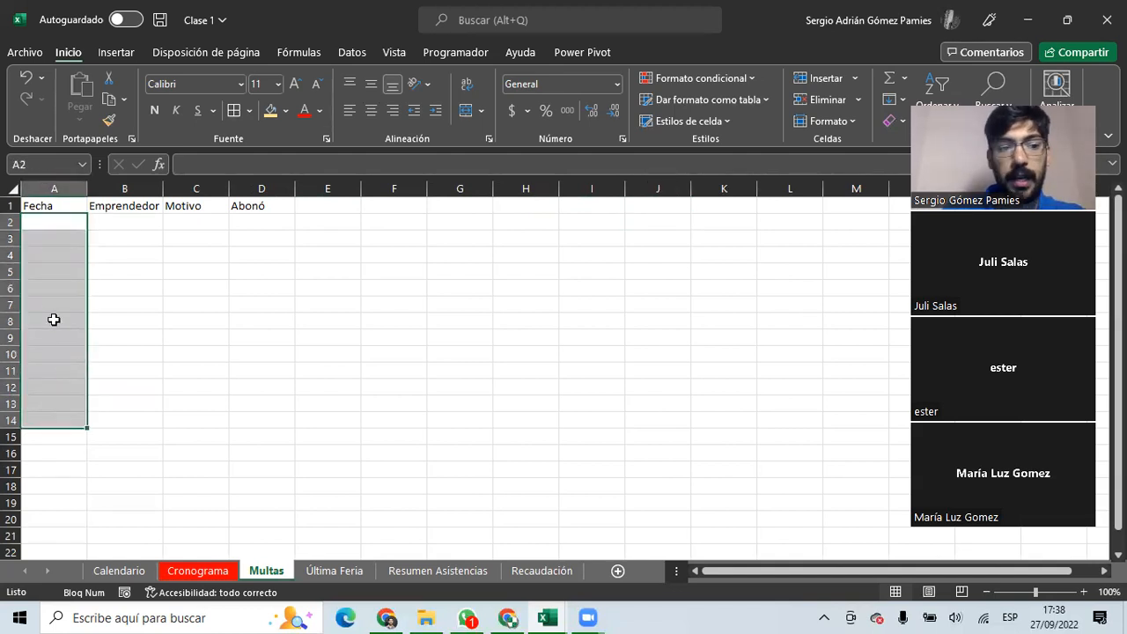
{"action": "left_click", "coordinate": [55, 225]}
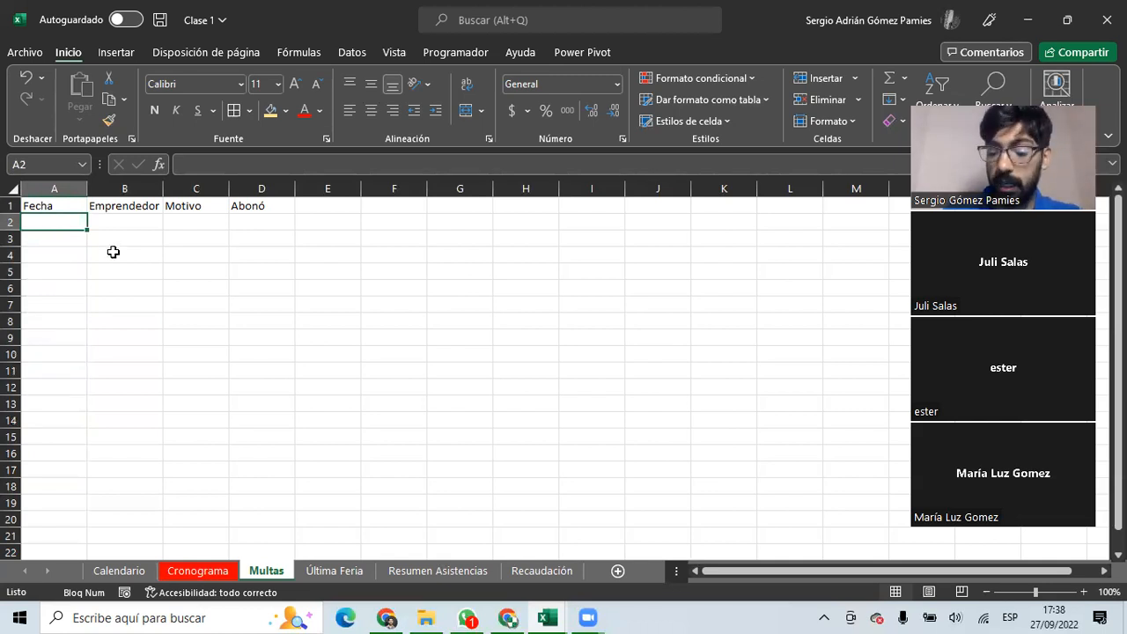
{"action": "type", "text": "2"}
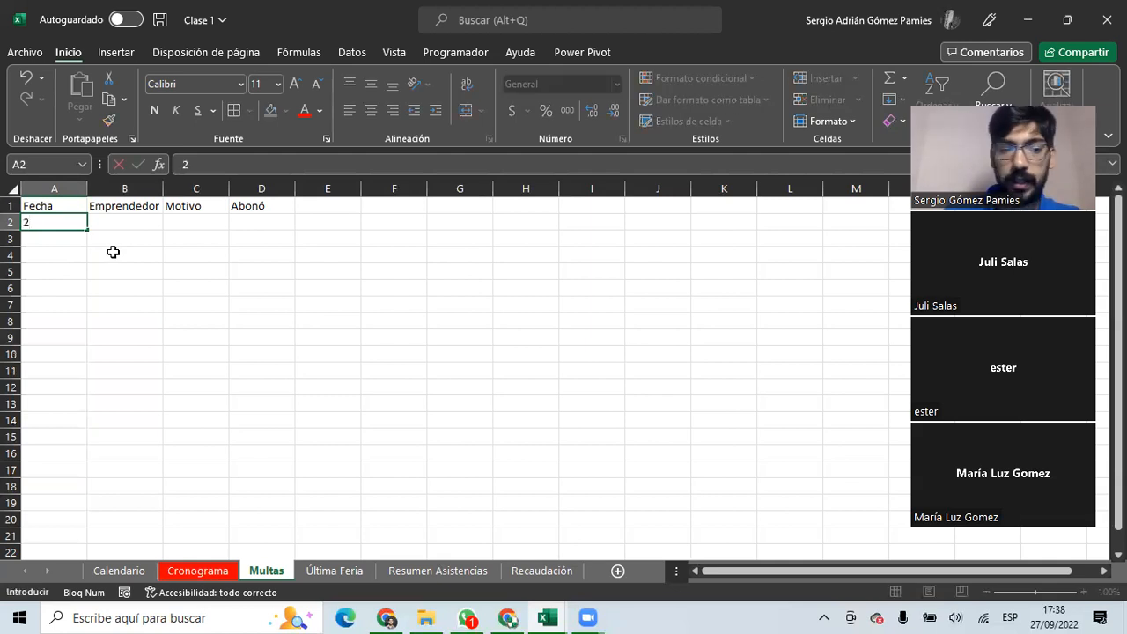
{"action": "type", "text": "7/09/2020"}
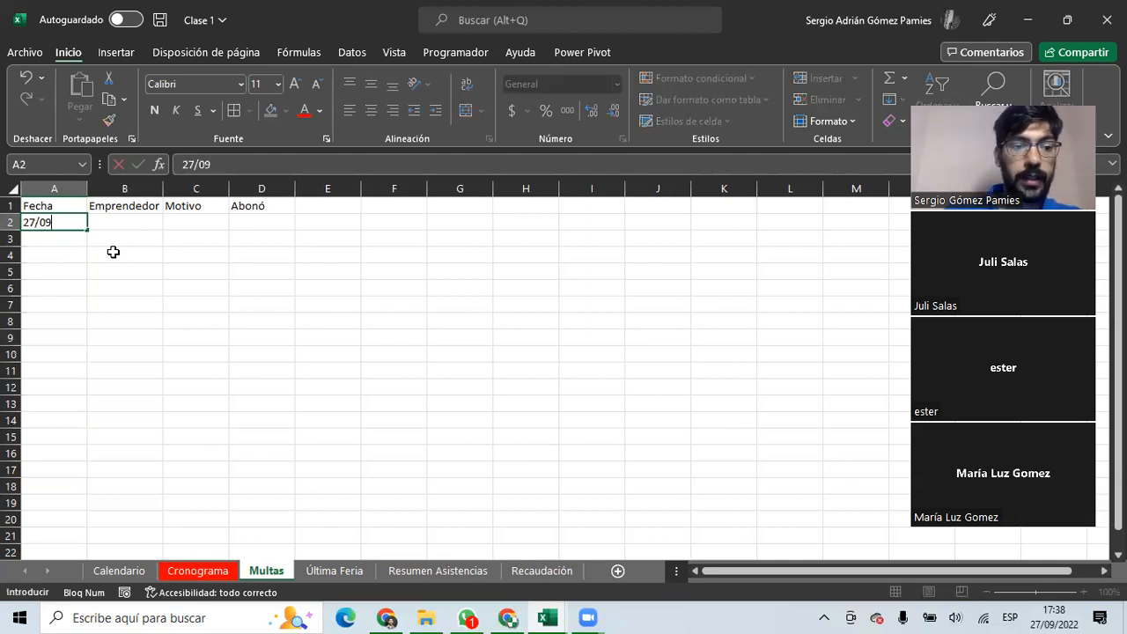
{"action": "key", "text": "Return"}
{"action": "key", "text": "Right"}
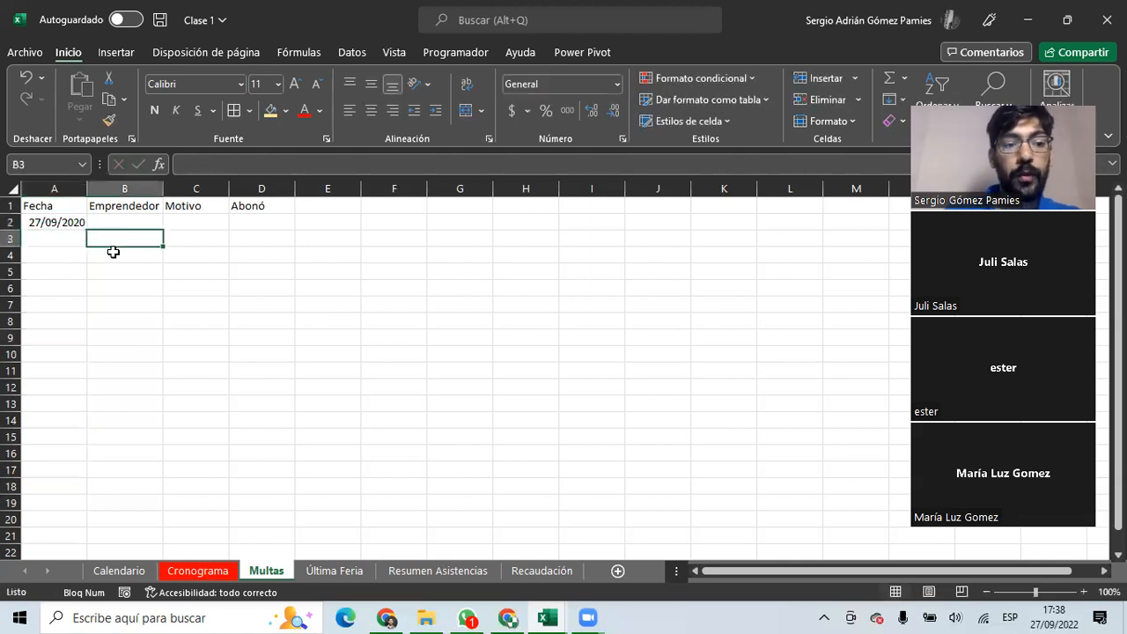
{"action": "key", "text": "Up"}
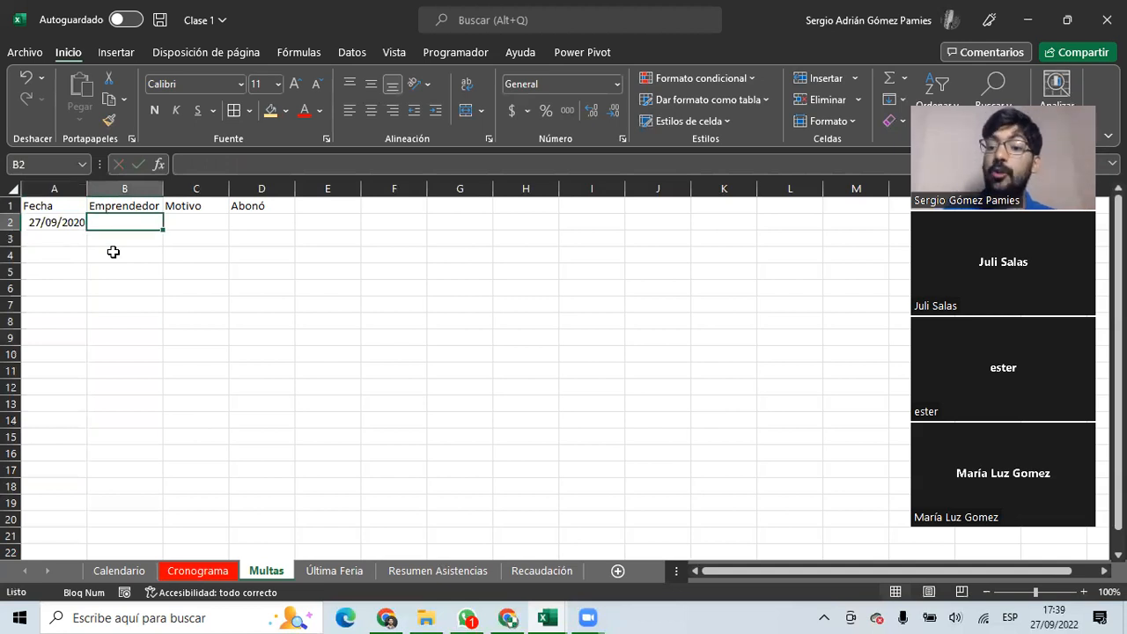
{"action": "left_click_drag", "start_coordinate": [58, 220], "coordinate": [50, 388]}
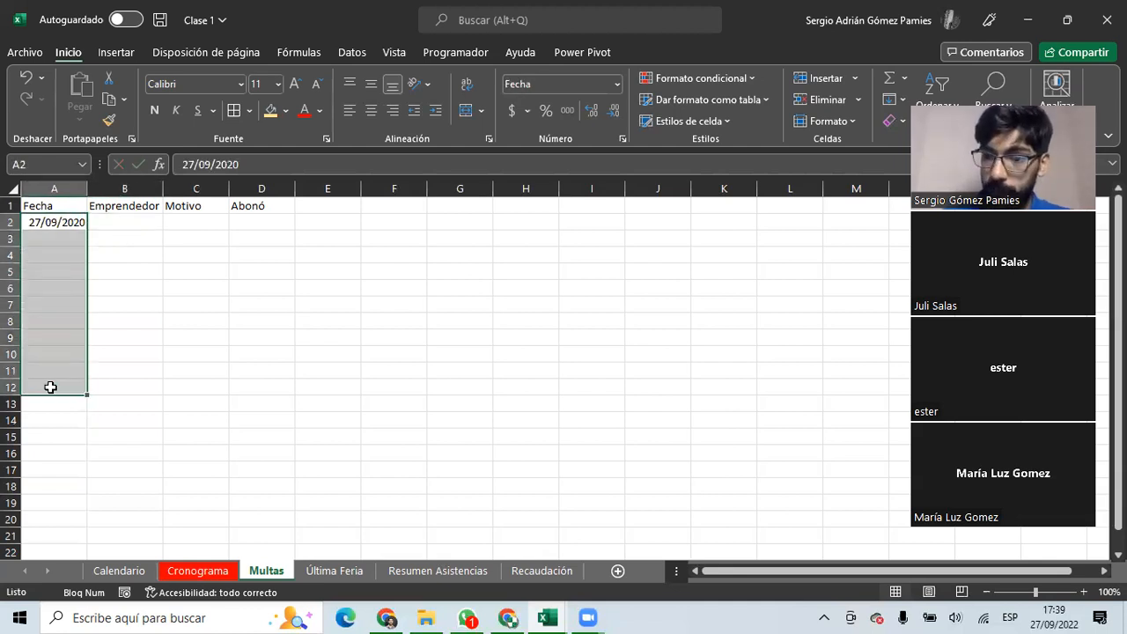
{"action": "left_click", "coordinate": [63, 221]}
{"action": "left_click", "coordinate": [224, 167]}
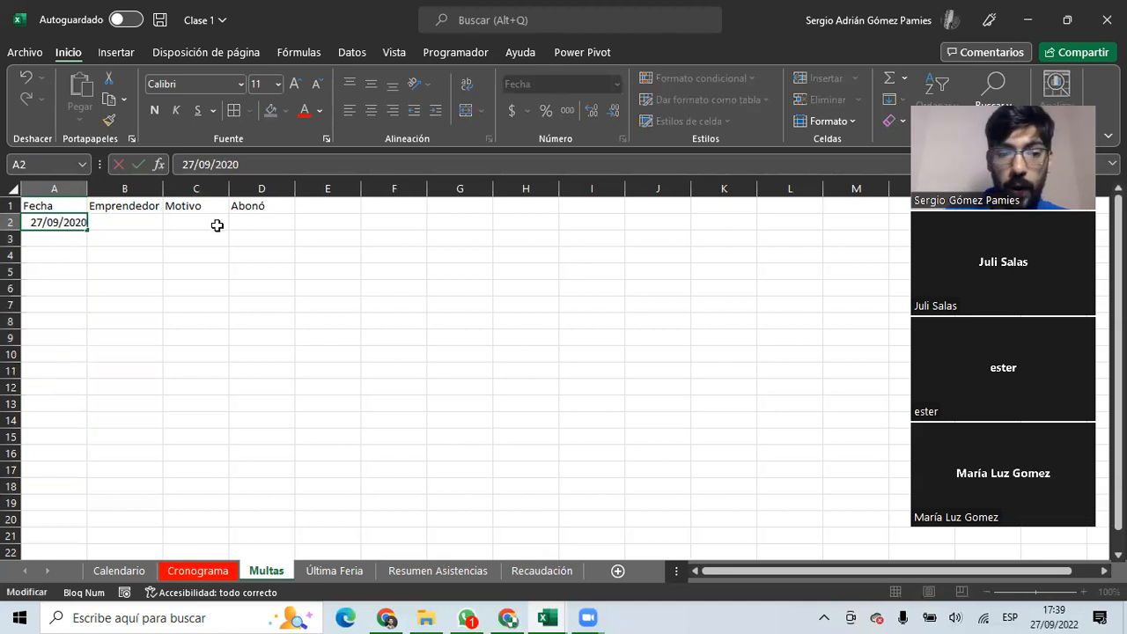
{"action": "key", "text": "BackSpace"}
{"action": "key", "text": "Return"}
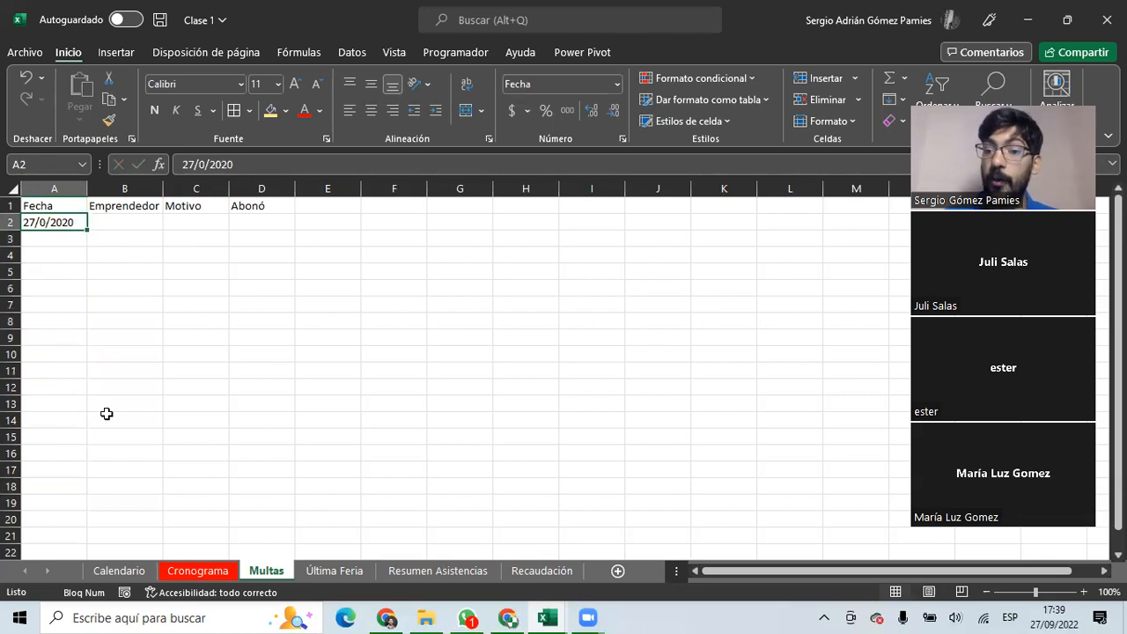
{"action": "left_click", "coordinate": [48, 182]}
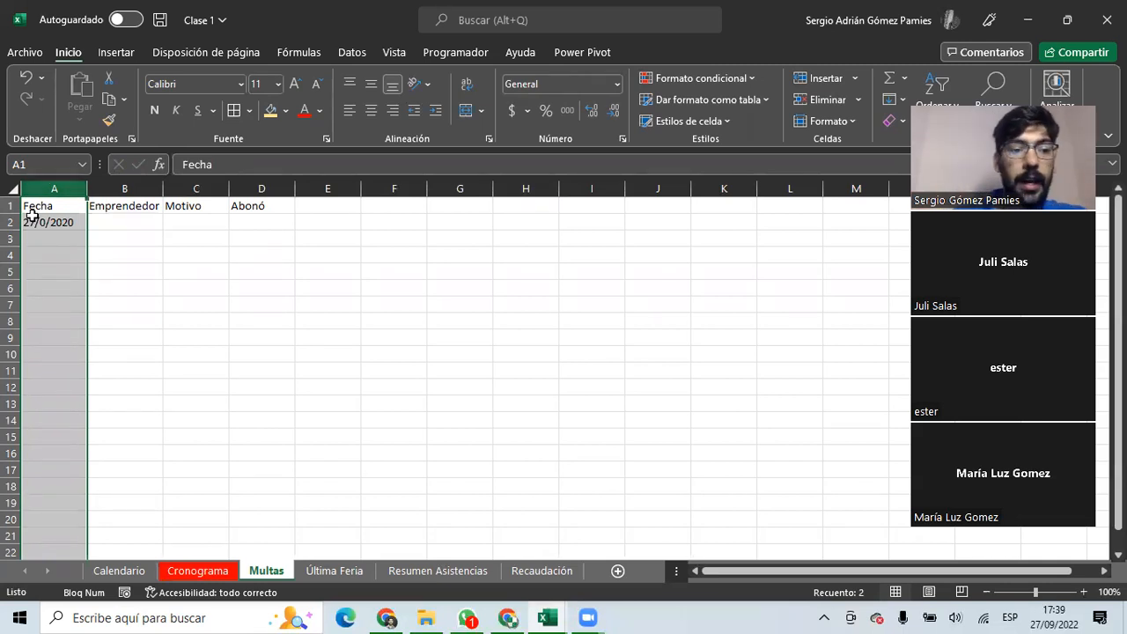
{"action": "left_click", "coordinate": [44, 221]}
{"action": "type", "text": "28/09/2022"}
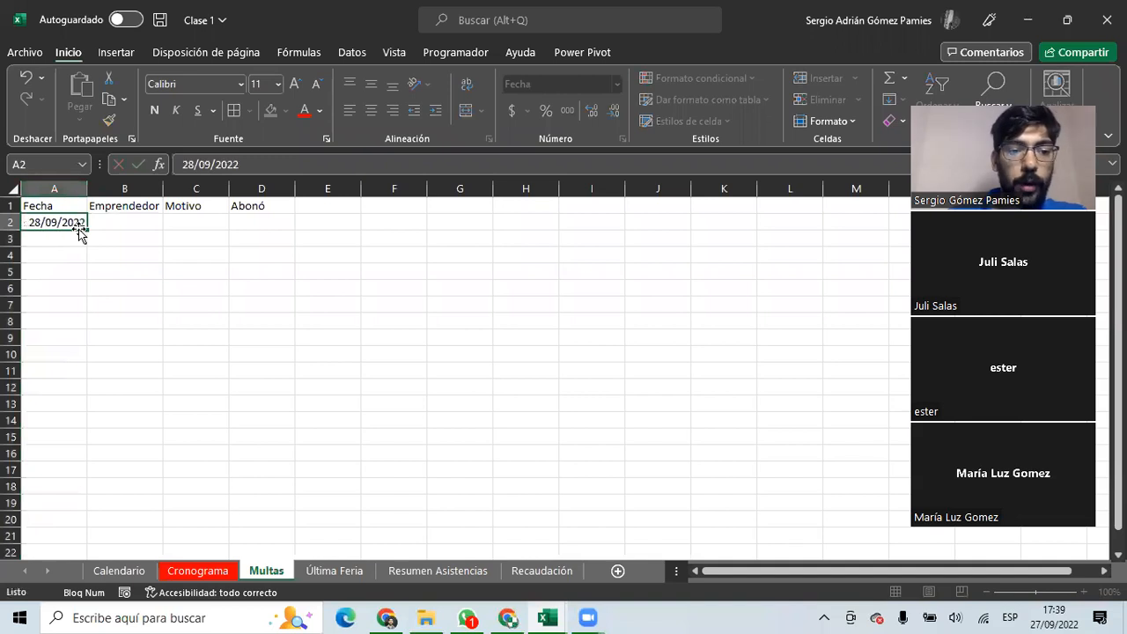
{"action": "key", "text": "Return"}
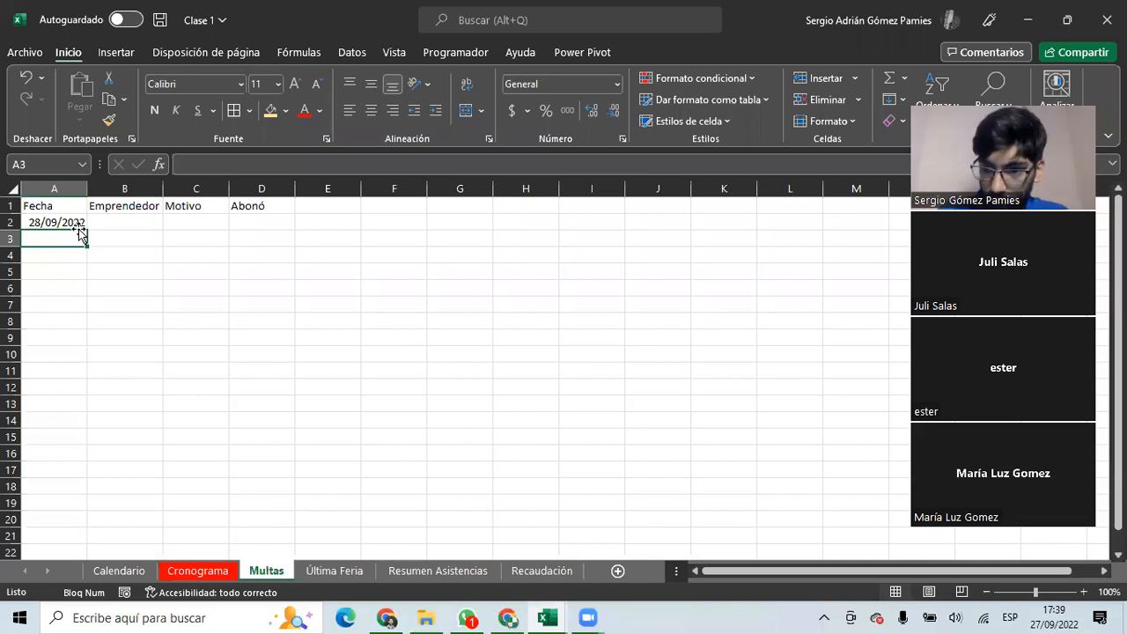
{"action": "left_click", "coordinate": [71, 221]}
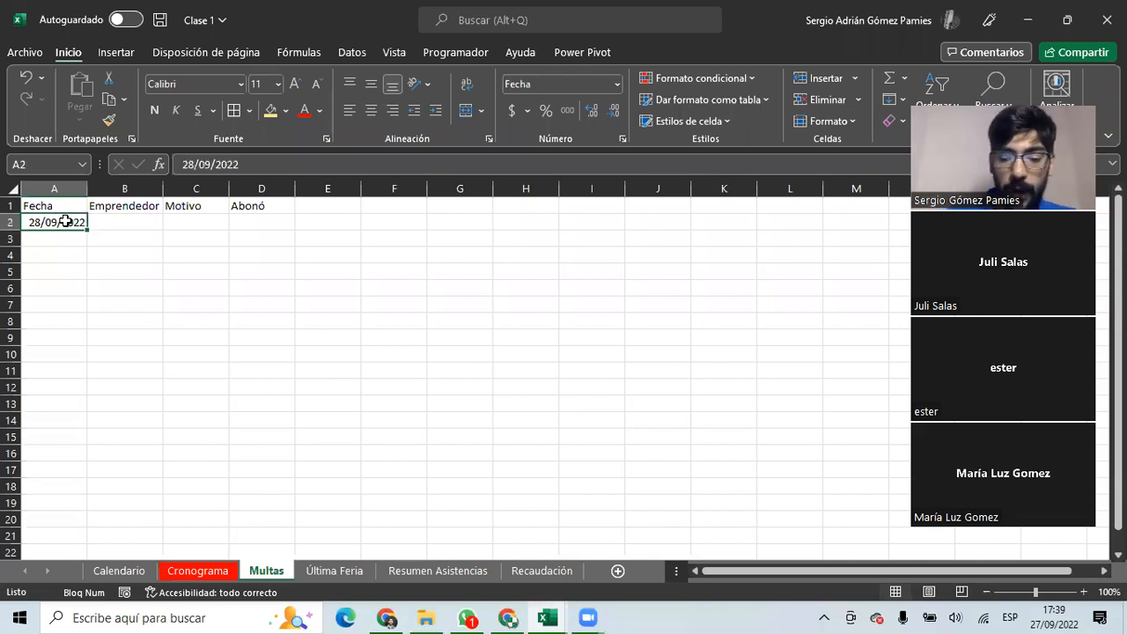
{"action": "key", "text": "Delete"}
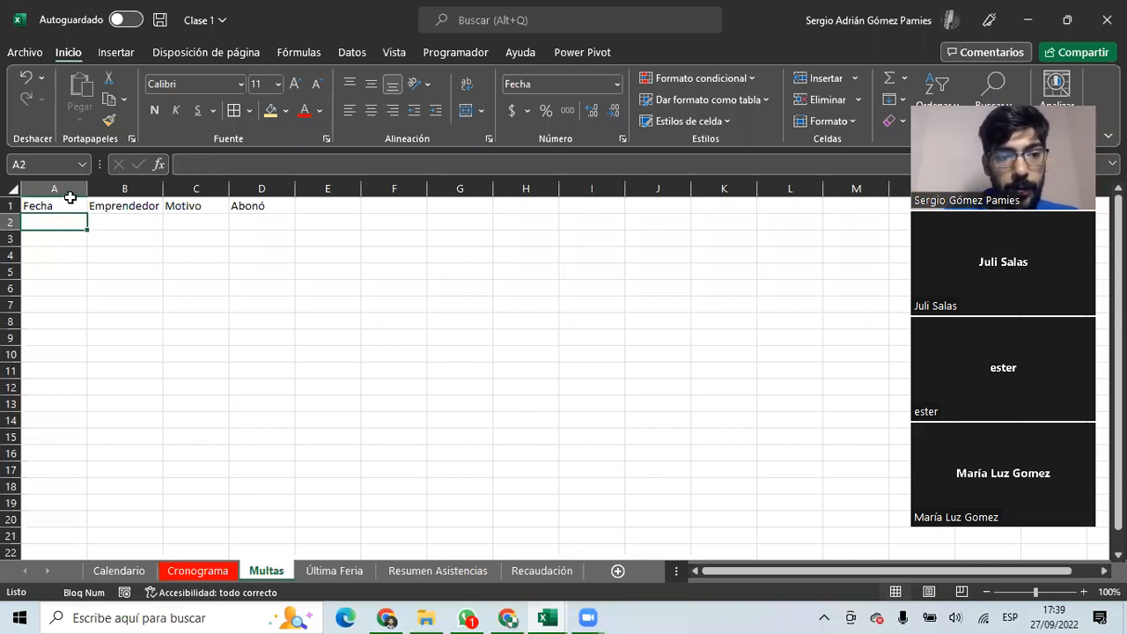
{"action": "left_click", "coordinate": [55, 188]}
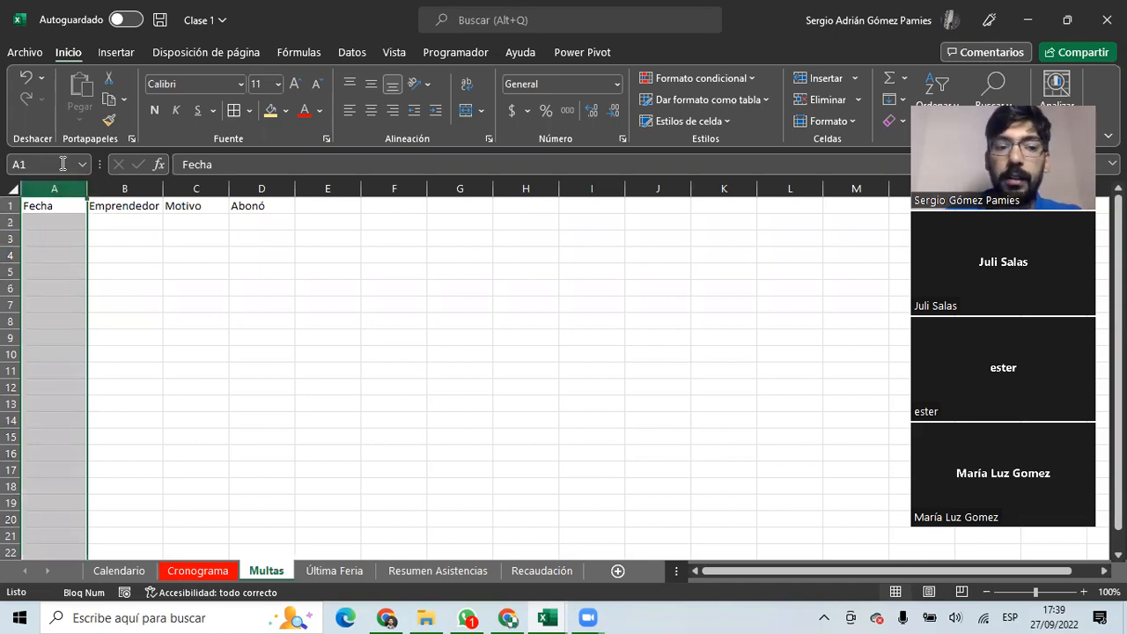
{"action": "scroll", "coordinate": [45, 209], "scroll_direction": "down", "scroll_amount": 10}
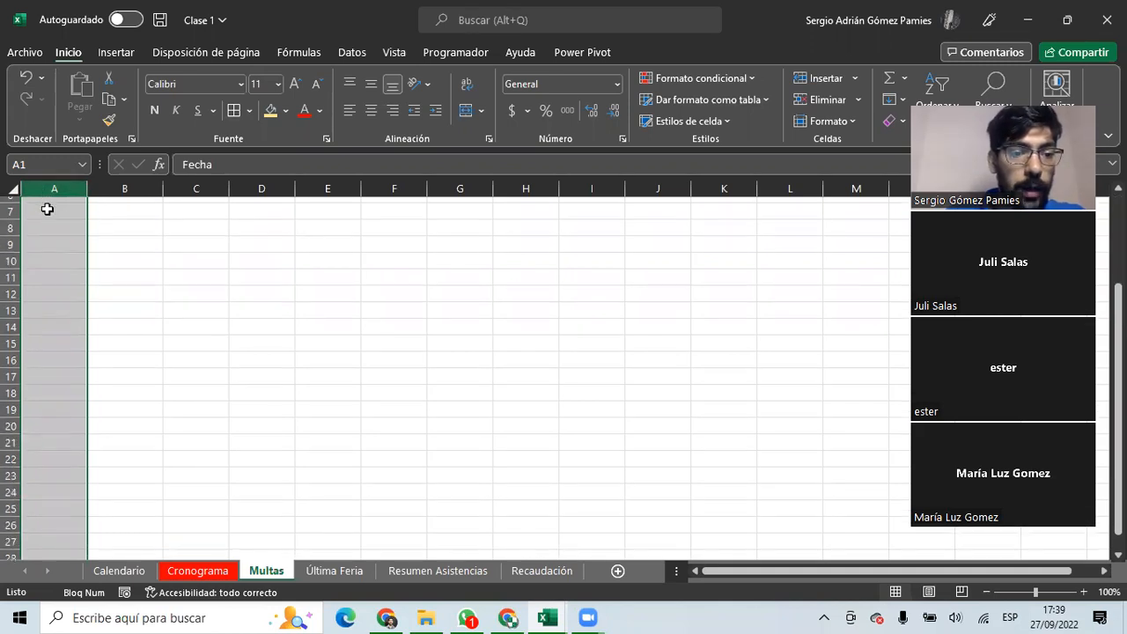
{"action": "scroll", "coordinate": [55, 243], "scroll_direction": "up", "scroll_amount": 10}
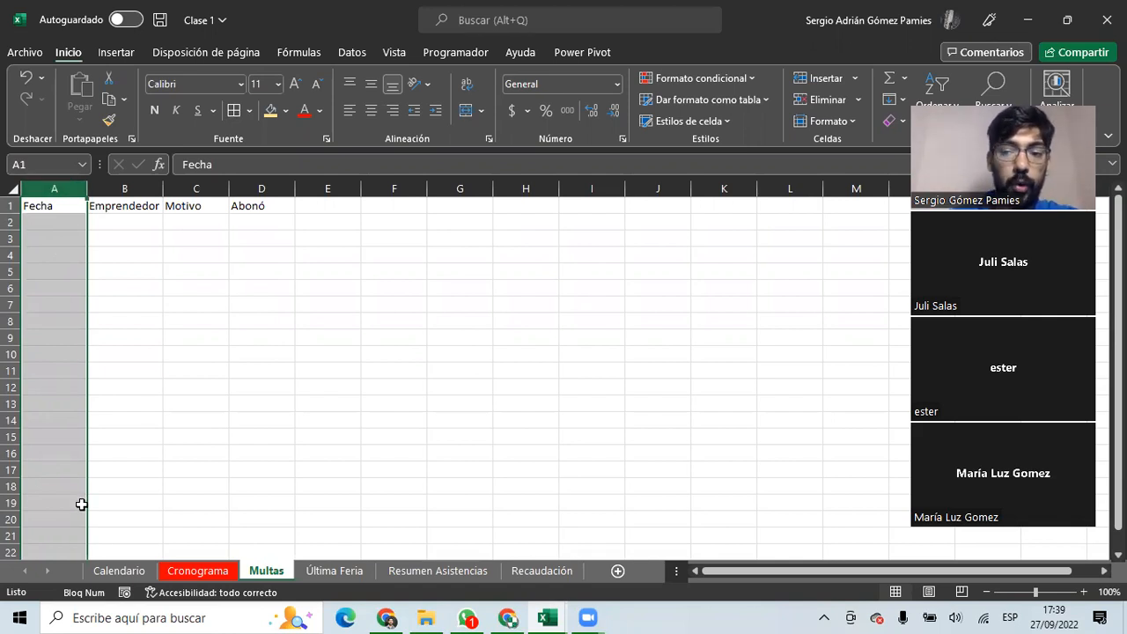
Add a Fecha validation rule on column A allowing 20/09/2022 to 27/09/2022, then select A2.
{"action": "left_click", "coordinate": [354, 55]}
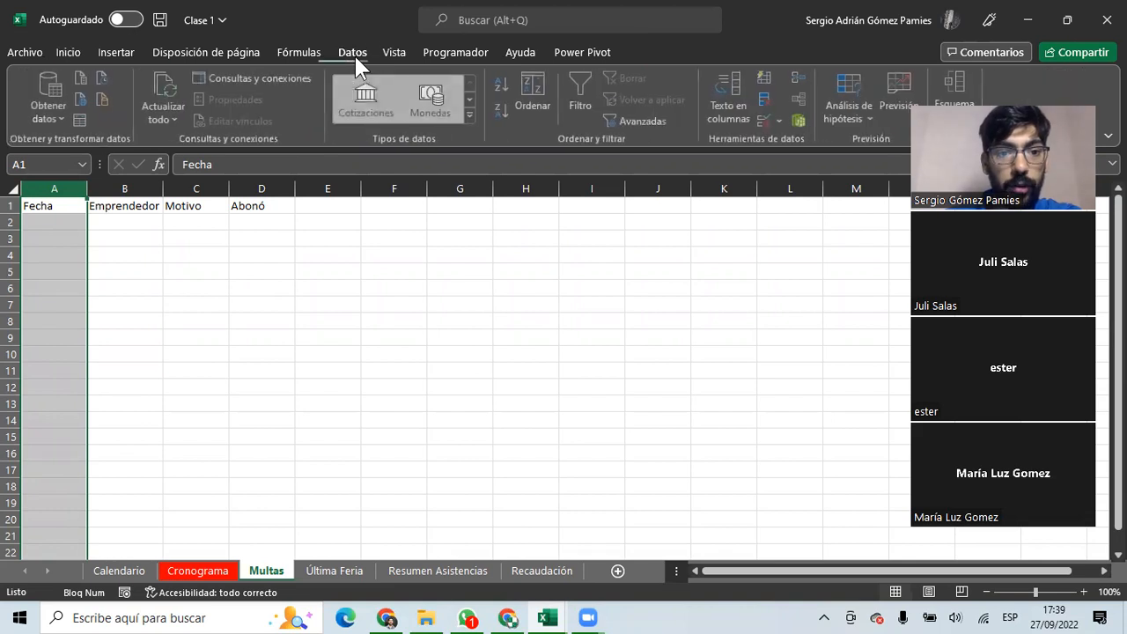
{"action": "left_click", "coordinate": [765, 122]}
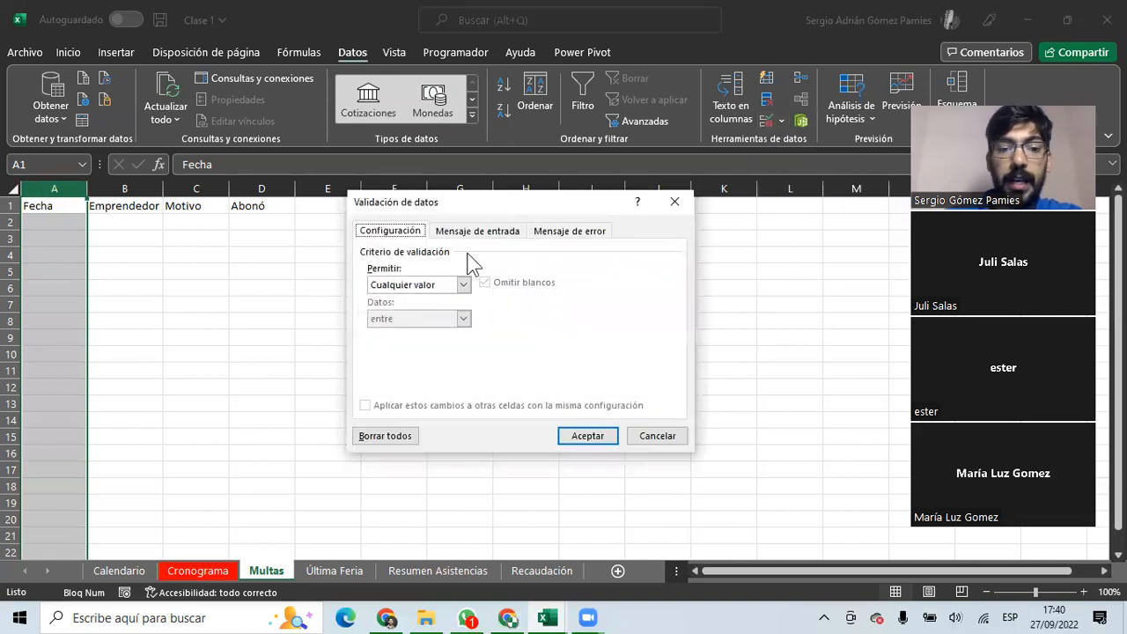
{"action": "left_click", "coordinate": [423, 287]}
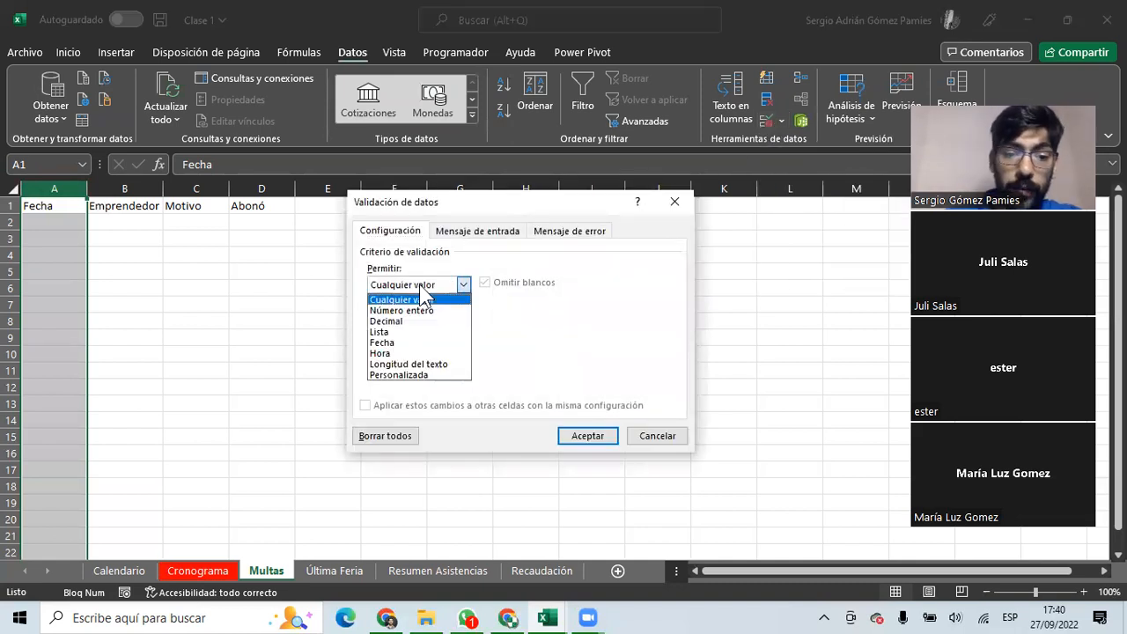
{"action": "left_click", "coordinate": [388, 345]}
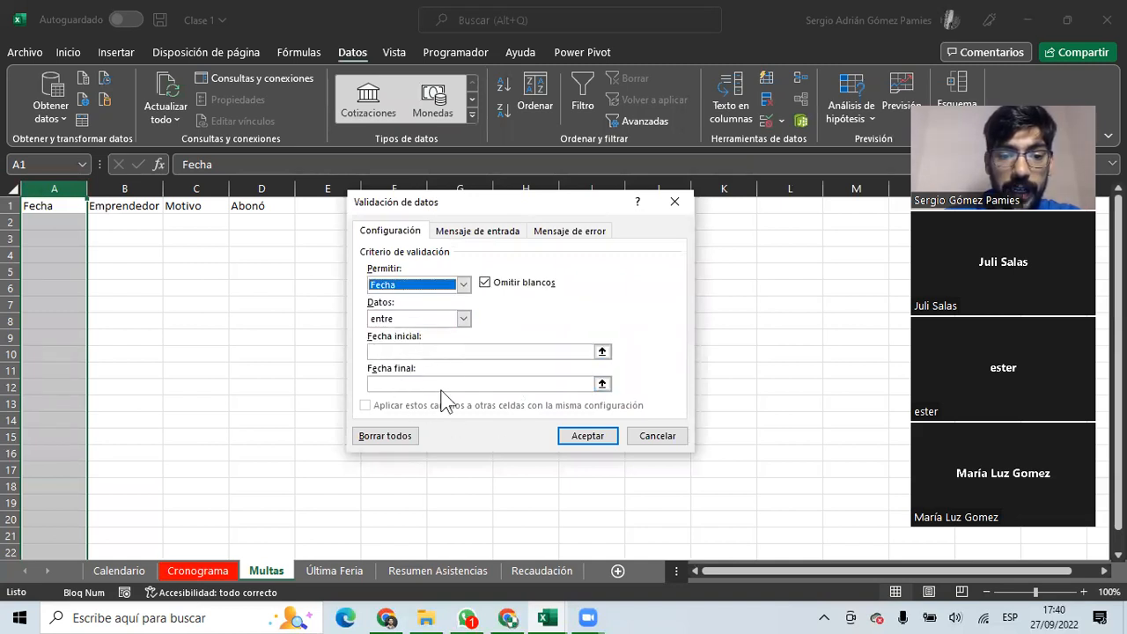
{"action": "left_click", "coordinate": [410, 352]}
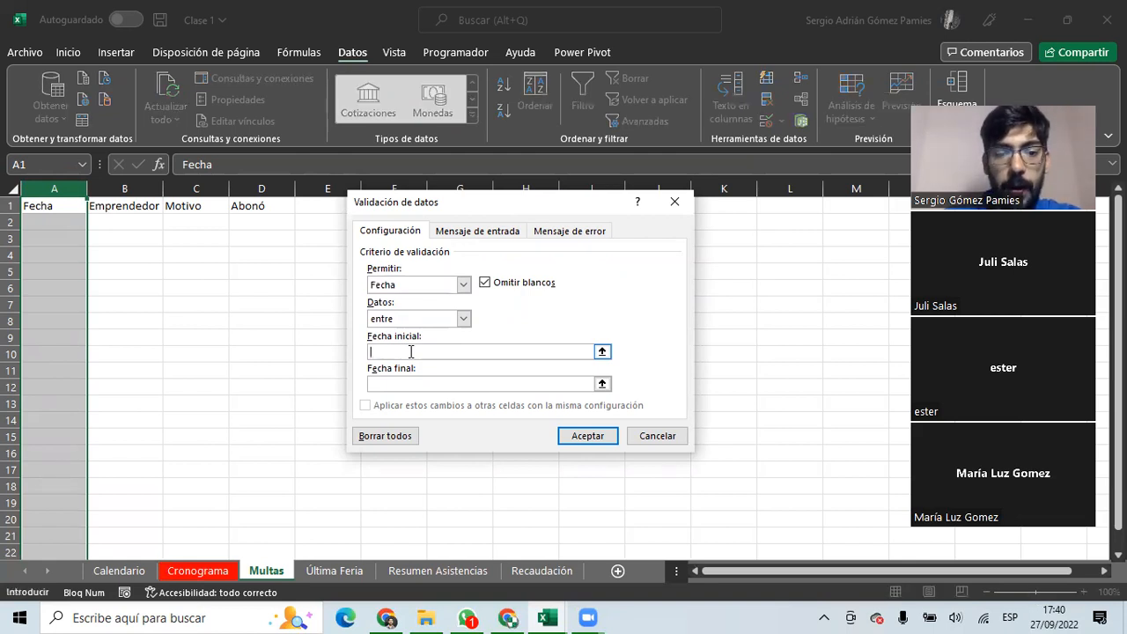
{"action": "type", "text": "20/09/2022"}
{"action": "left_click", "coordinate": [425, 386]}
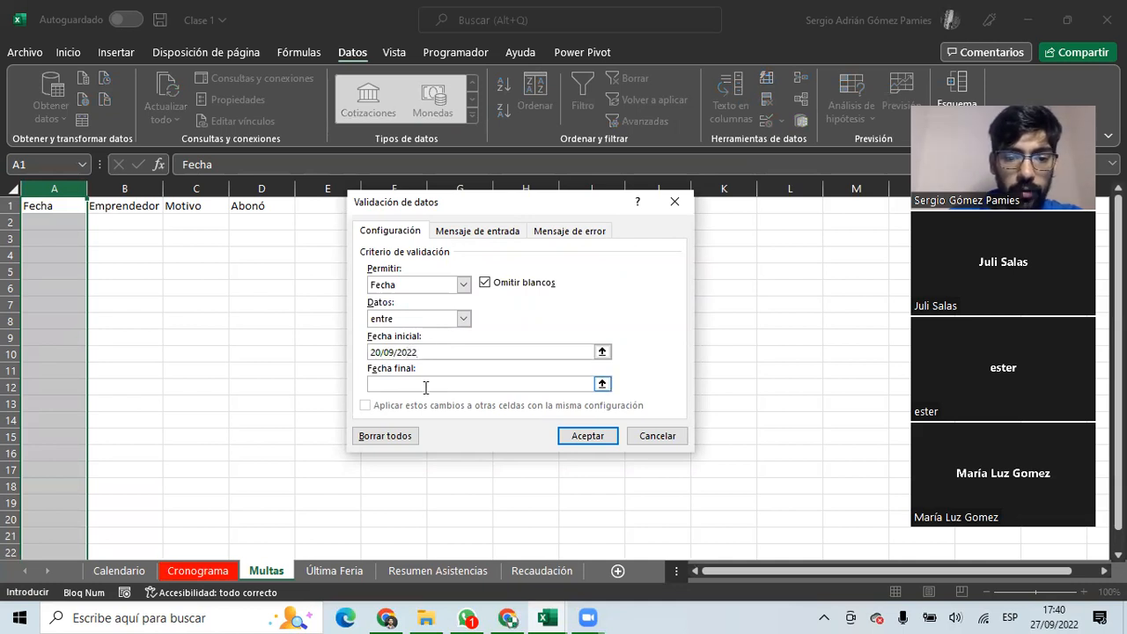
{"action": "type", "text": "27/09/2022"}
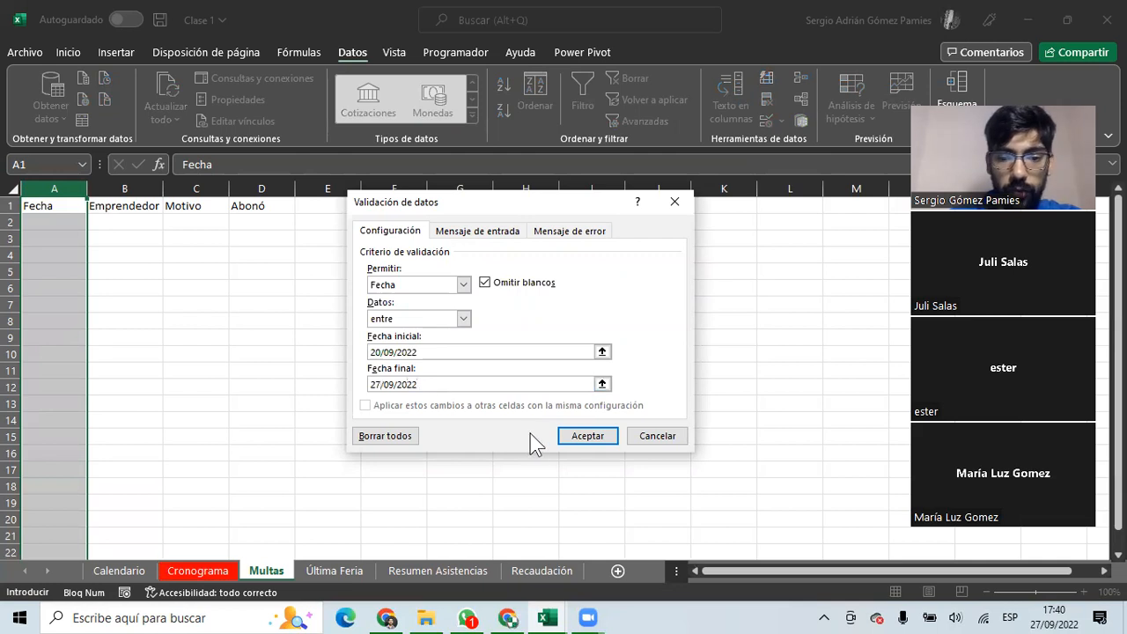
{"action": "left_click", "coordinate": [581, 441]}
{"action": "left_click", "coordinate": [51, 222]}
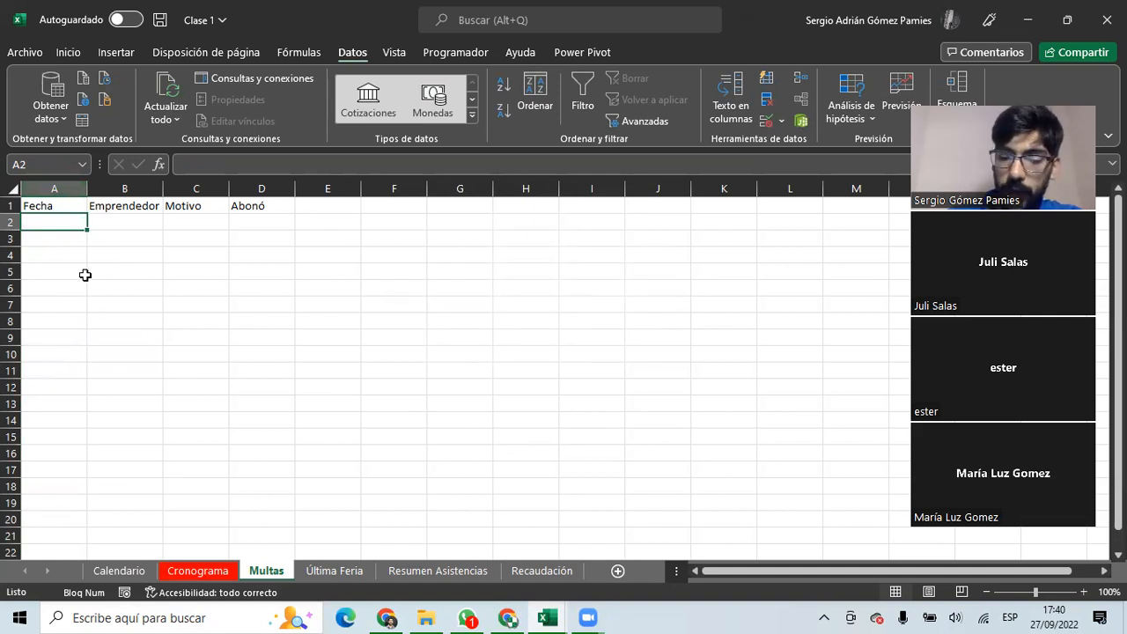
{"action": "type", "text": "28/09/2022"}
{"action": "key", "text": "Return"}
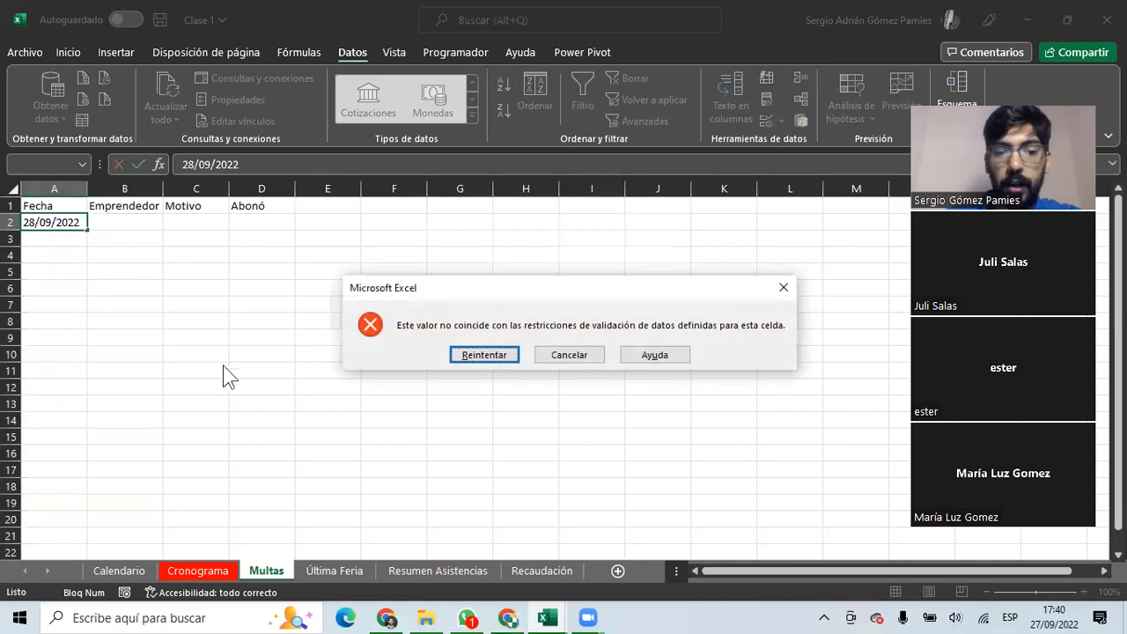
{"action": "left_click", "coordinate": [569, 355]}
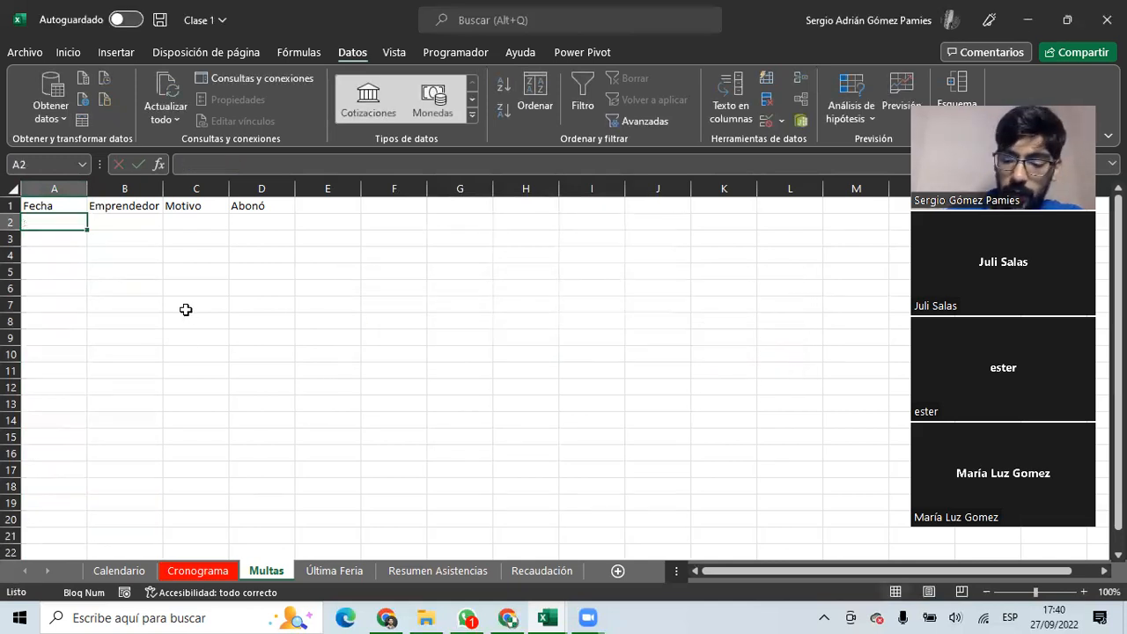
{"action": "type", "text": "27/09/2020"}
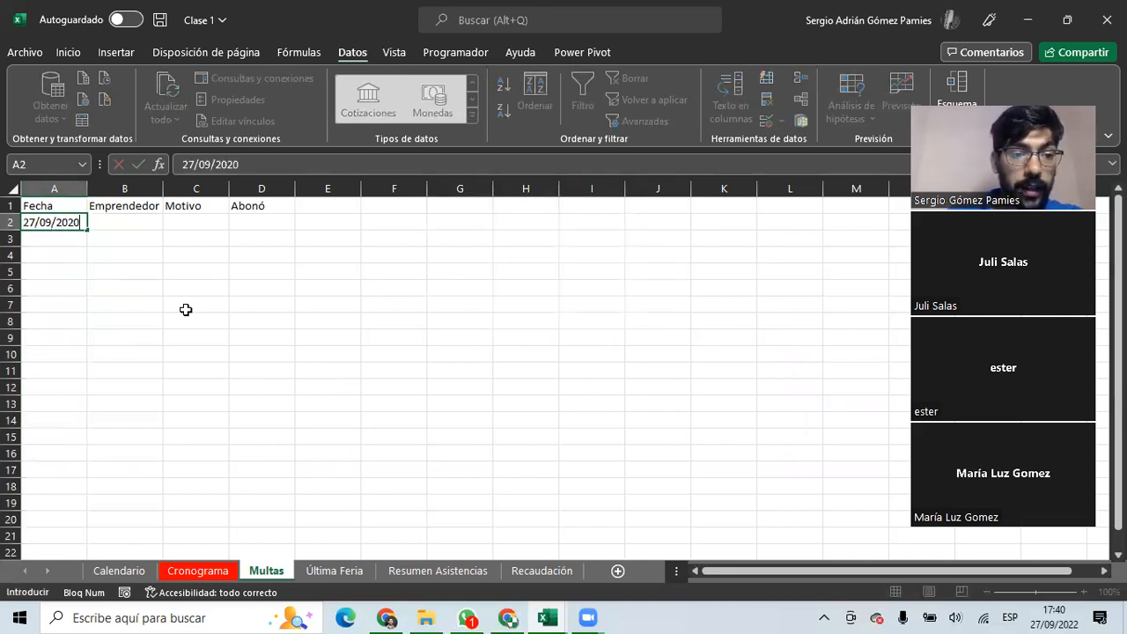
{"action": "key", "text": "Return"}
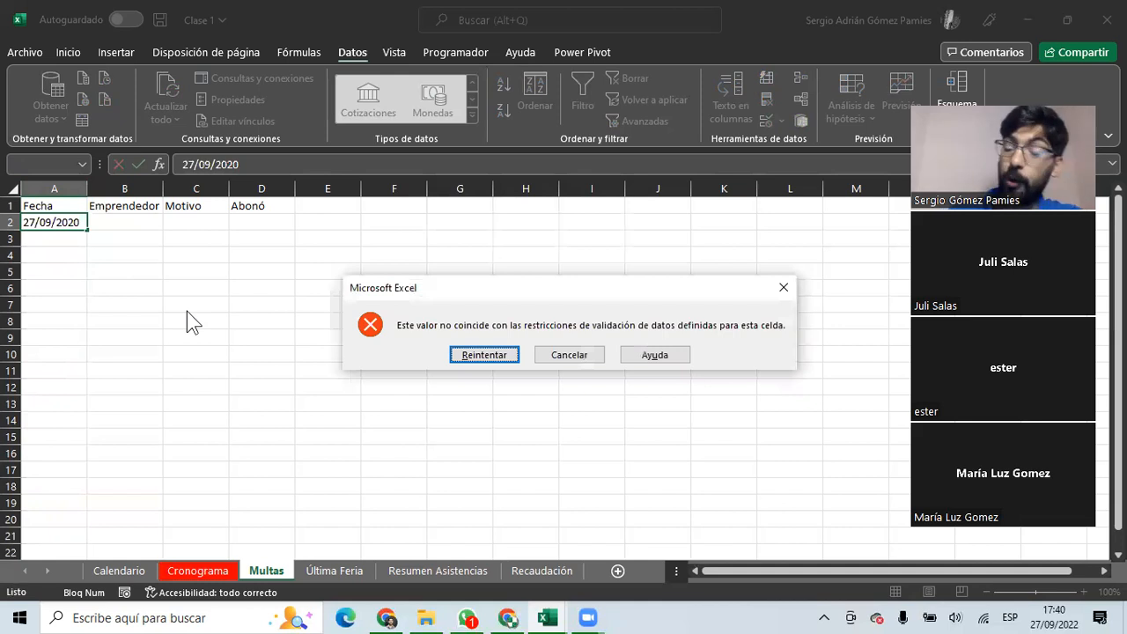
{"action": "left_click", "coordinate": [577, 356]}
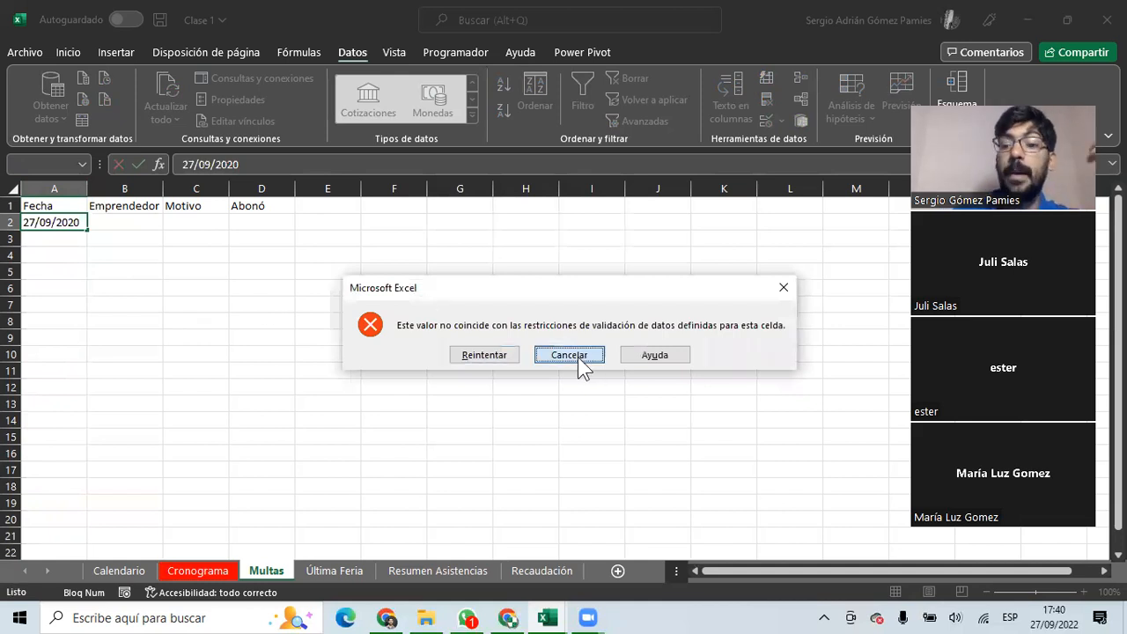
{"action": "left_click", "coordinate": [49, 188]}
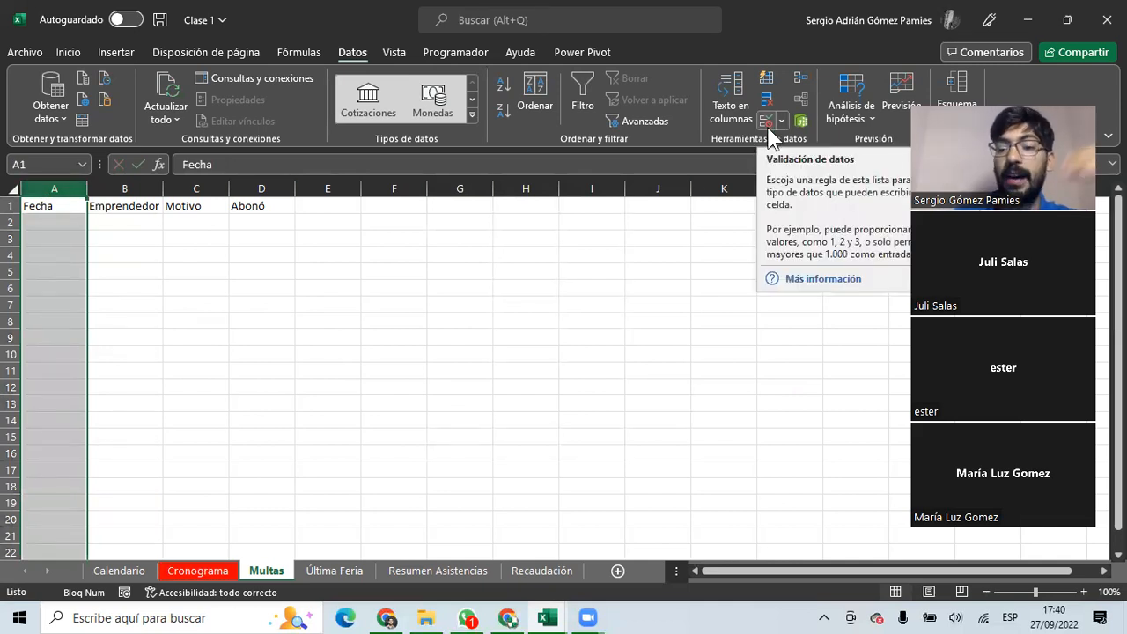
{"action": "left_click", "coordinate": [722, 204]}
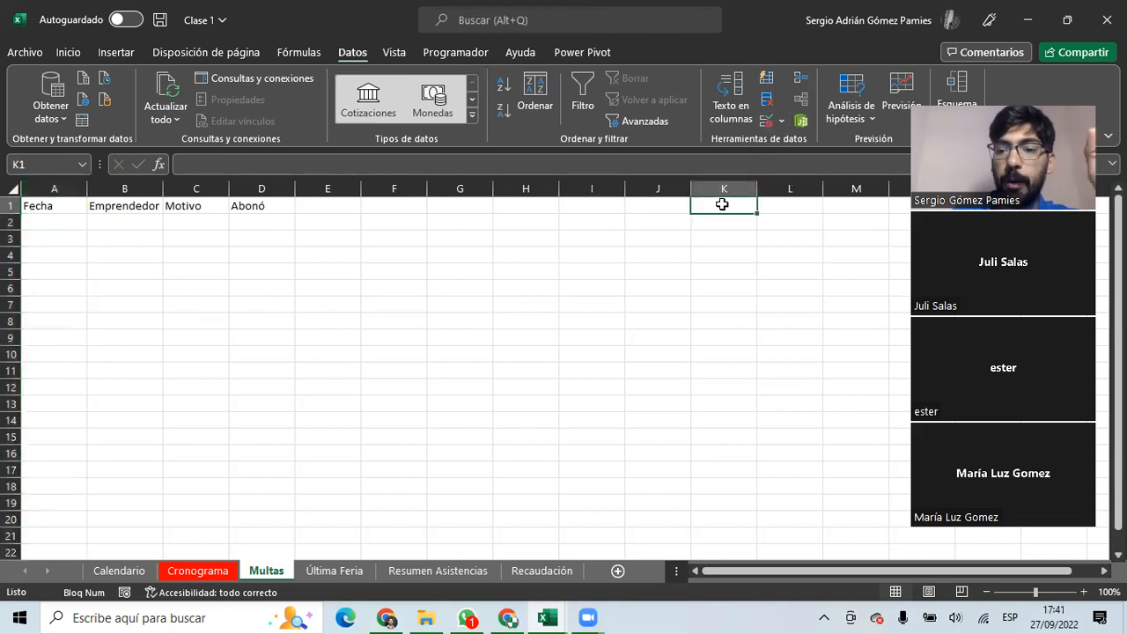
{"action": "type", "text": "=hoy("}
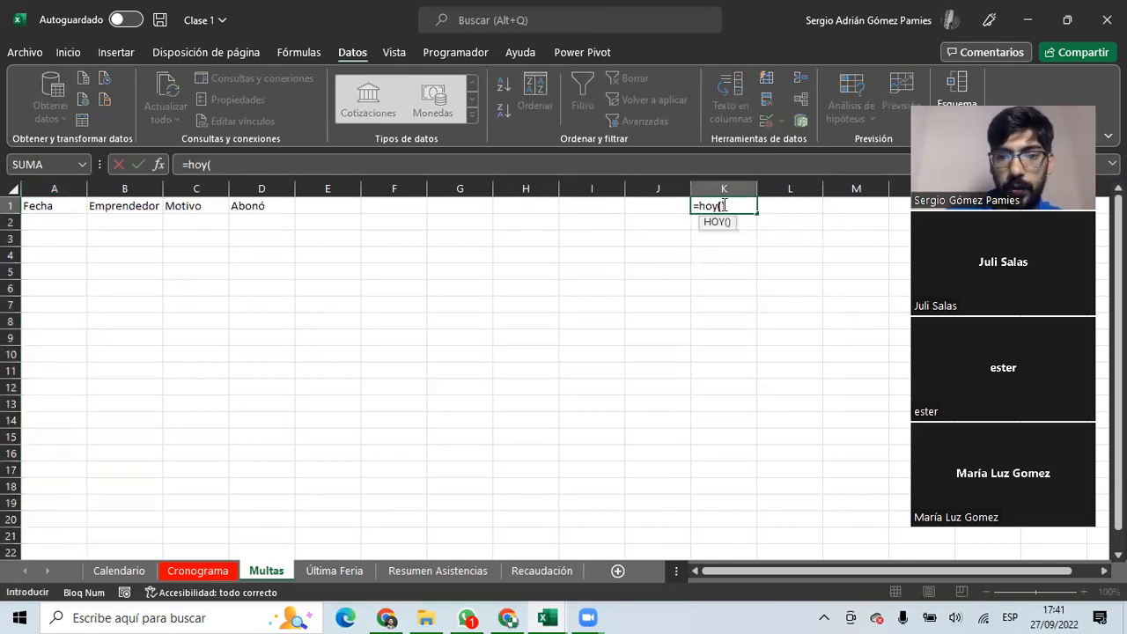
{"action": "key", "text": "Return"}
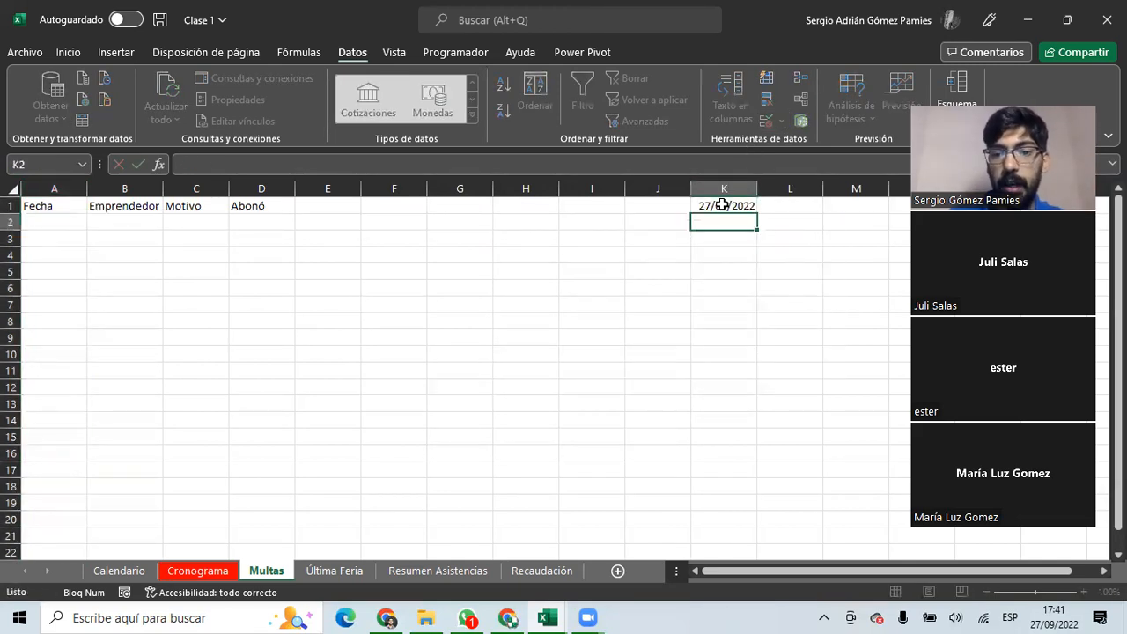
{"action": "left_click", "coordinate": [745, 205]}
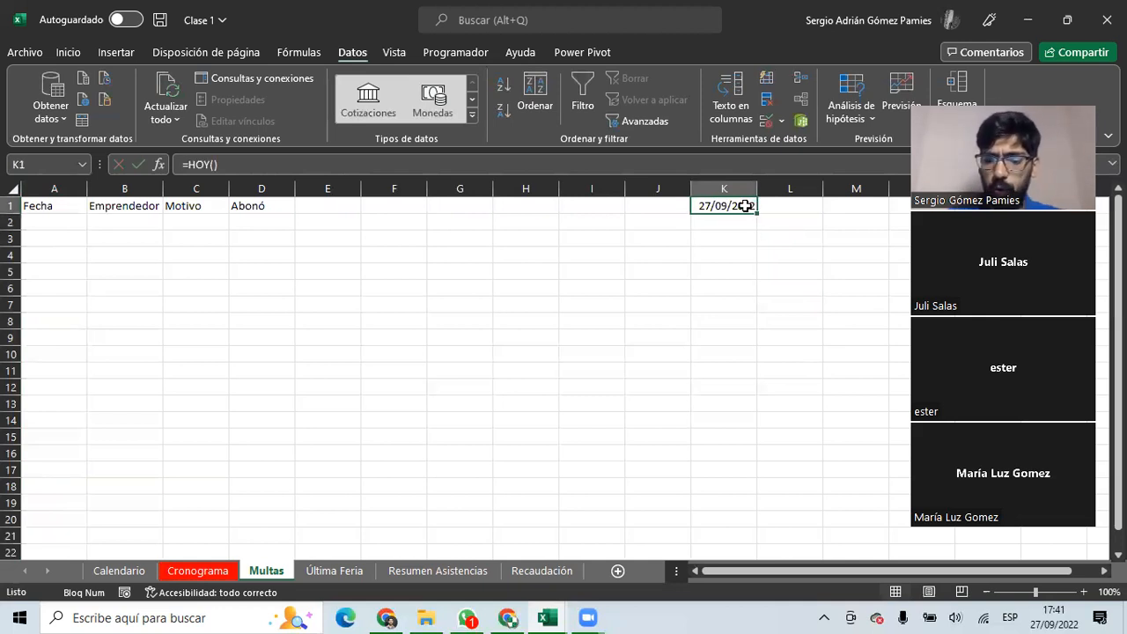
{"action": "key", "text": "Delete"}
{"action": "left_click", "coordinate": [59, 186]}
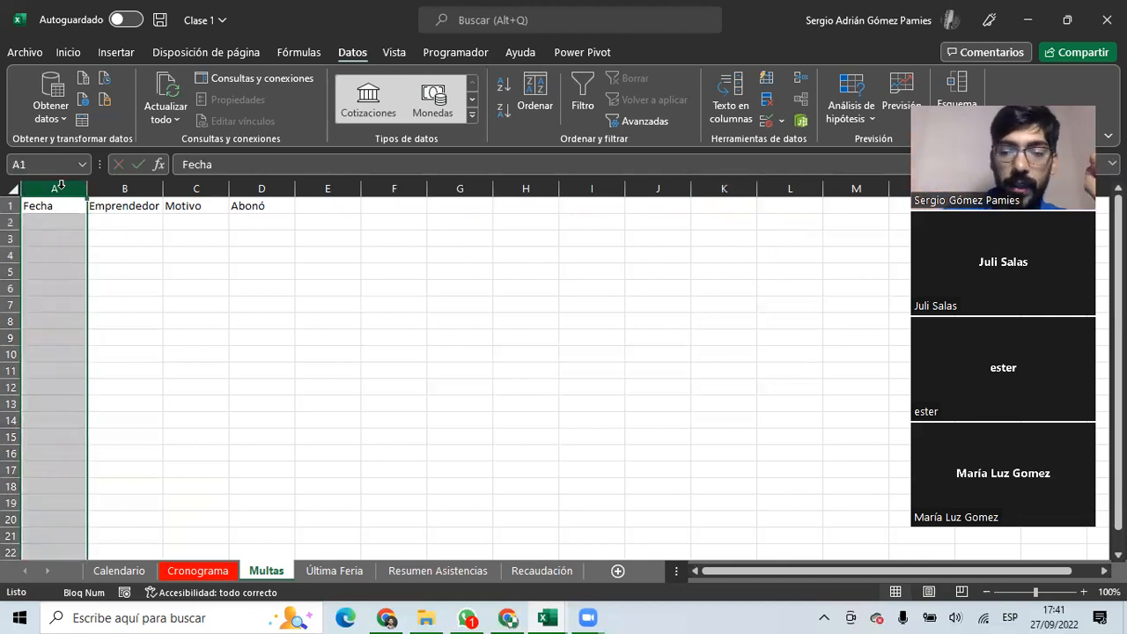
{"action": "left_click", "coordinate": [125, 189]}
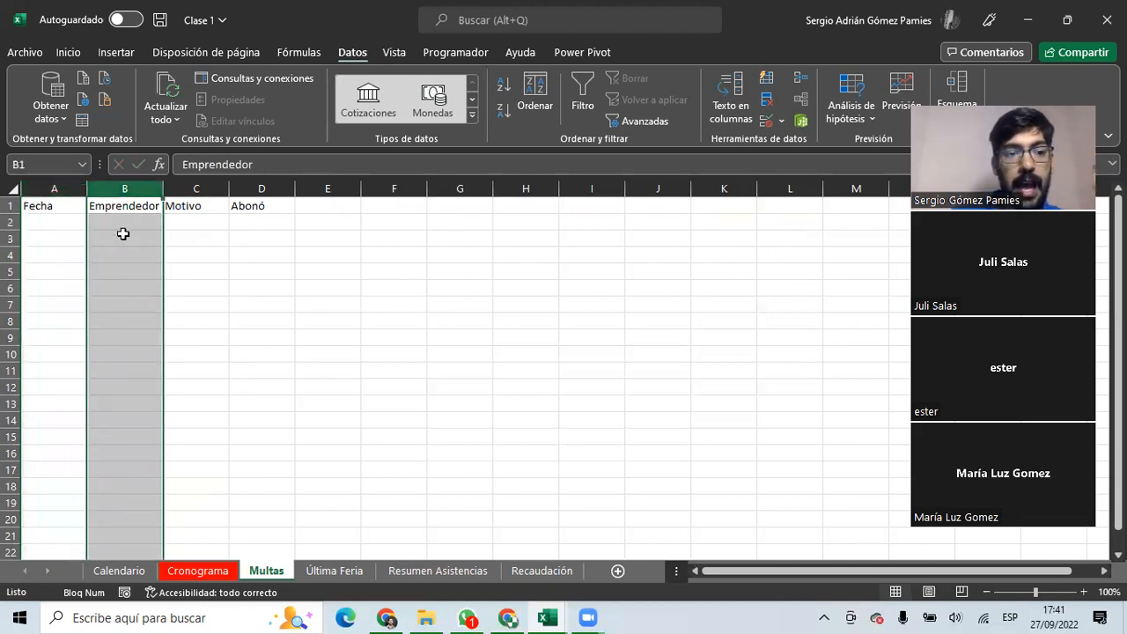
{"action": "left_click", "coordinate": [49, 189]}
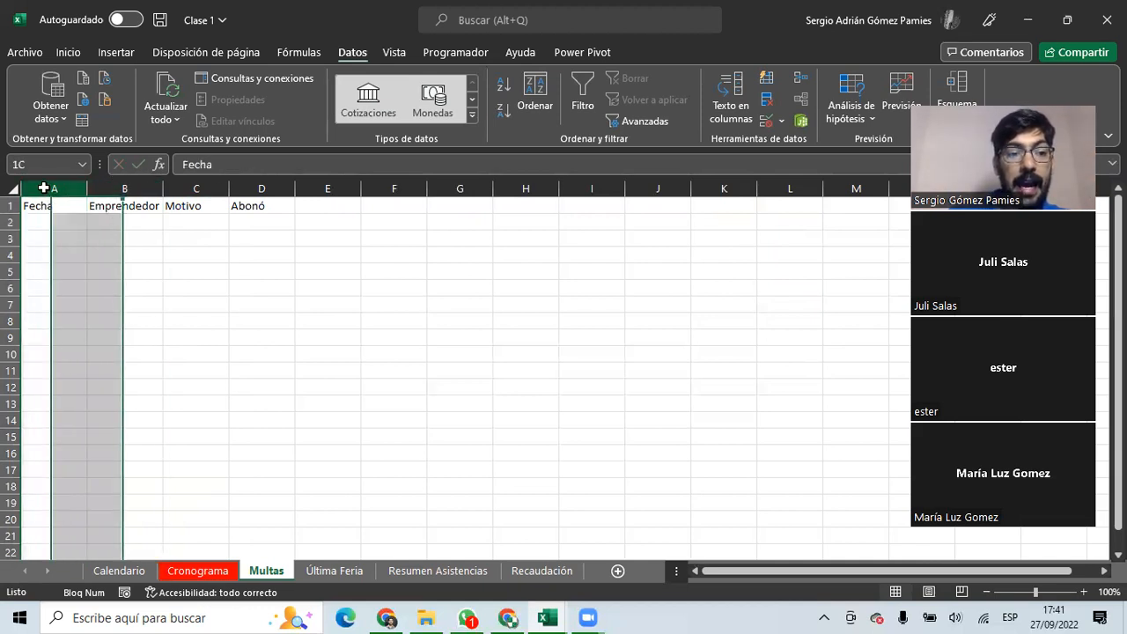
{"action": "left_click", "coordinate": [127, 190]}
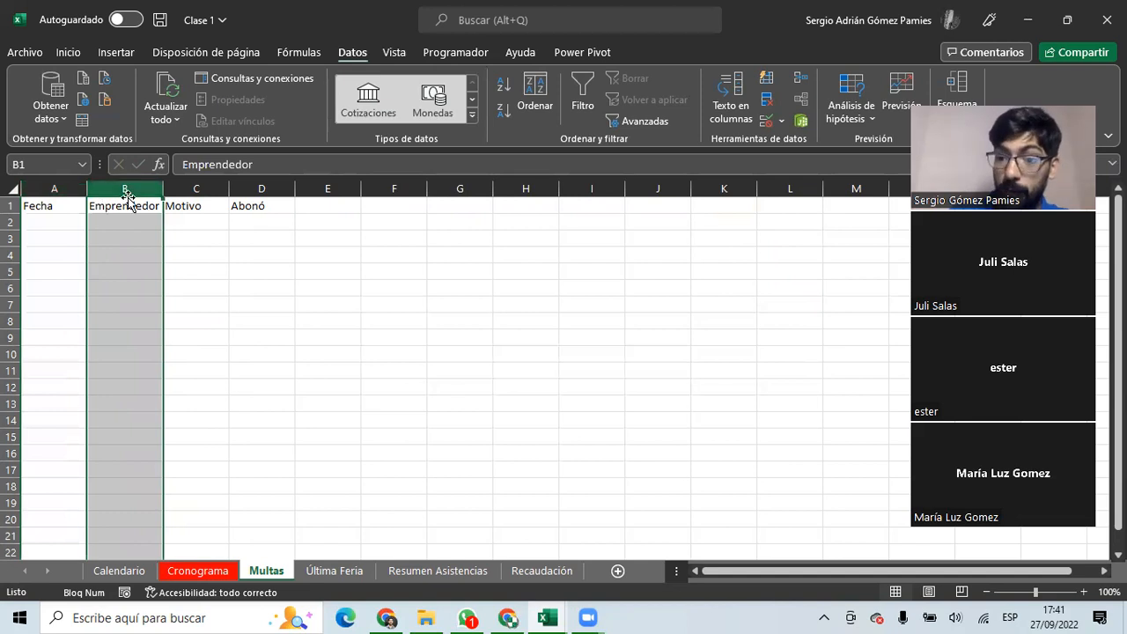
{"action": "left_click", "coordinate": [126, 221]}
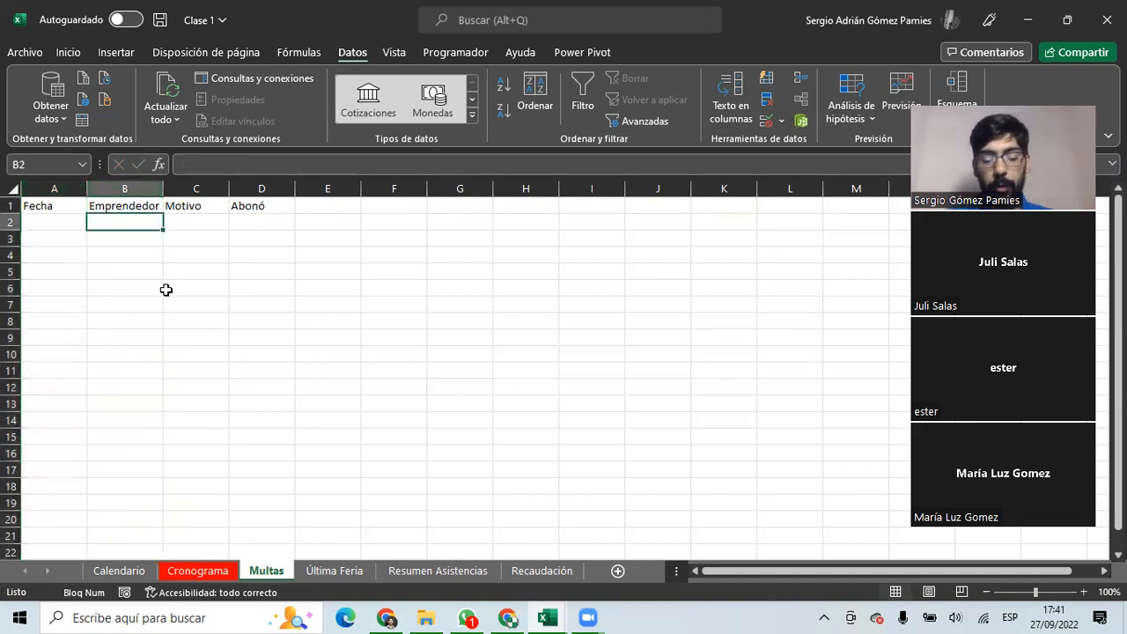
Look up the first entrepreneur's name in the Última Feria list.
{"action": "left_click", "coordinate": [338, 571]}
{"action": "left_click_drag", "start_coordinate": [78, 245], "coordinate": [83, 416]}
{"action": "left_click", "coordinate": [80, 306]}
{"action": "left_click", "coordinate": [53, 261]}
{"action": "left_click", "coordinate": [52, 239]}
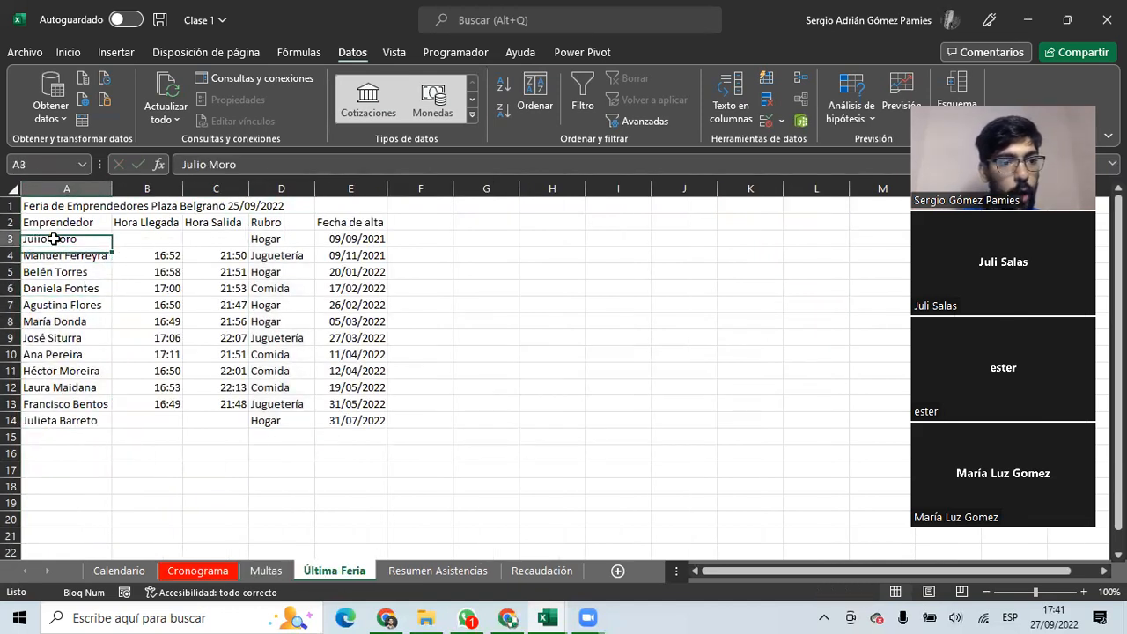
{"action": "left_click", "coordinate": [266, 570]}
On Multas, enter the entrepreneur's full name in B2 and two nickname variants in B3 and B4.
{"action": "double_click", "coordinate": [98, 225]}
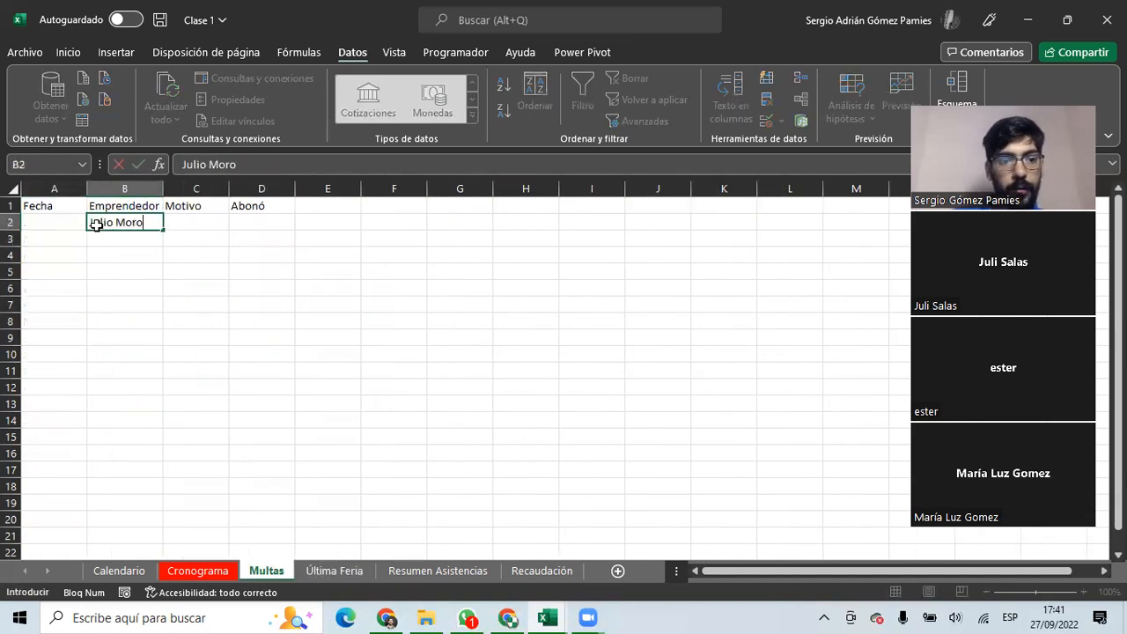
{"action": "key", "text": "Return"}
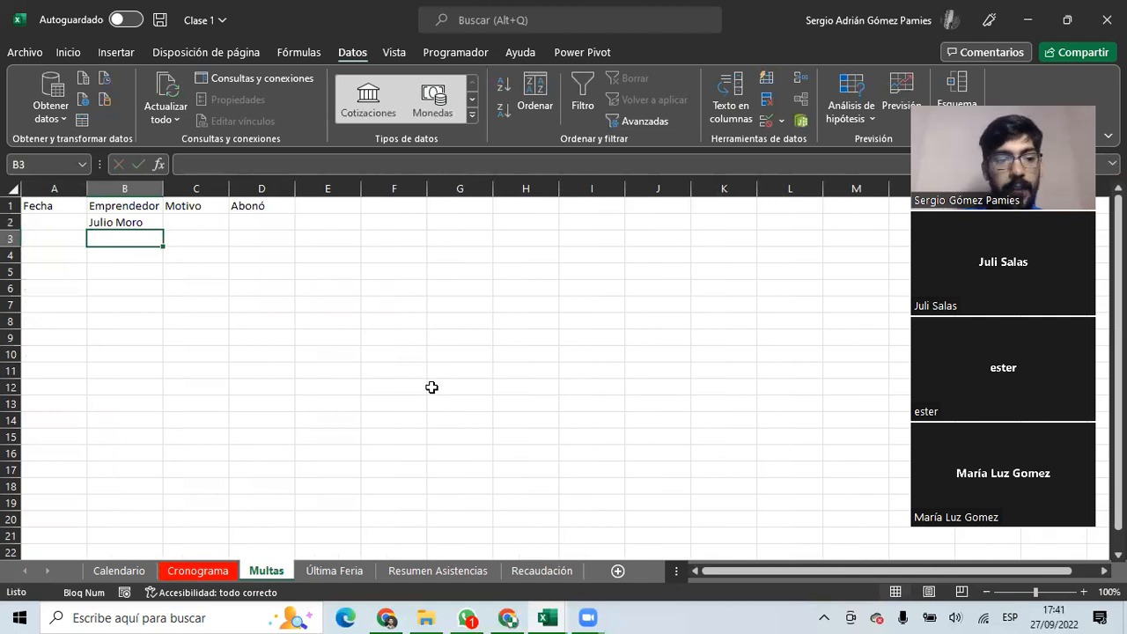
{"action": "type", "text": "Julito"}
{"action": "key", "text": "Return"}
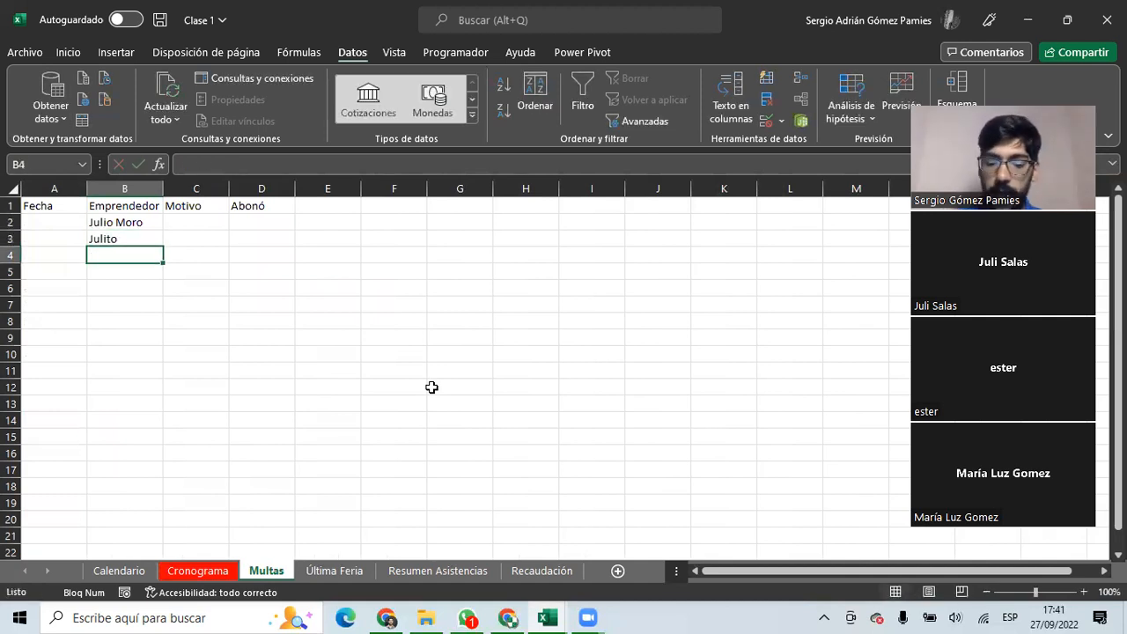
{"action": "type", "text": "Don Moro"}
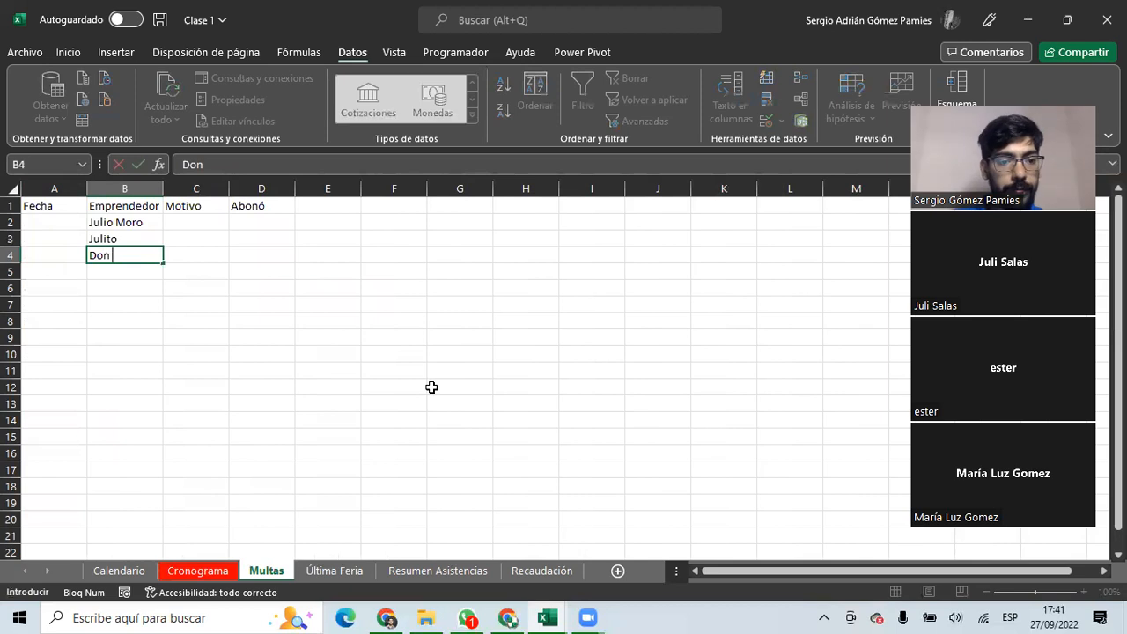
{"action": "key", "text": "Return"}
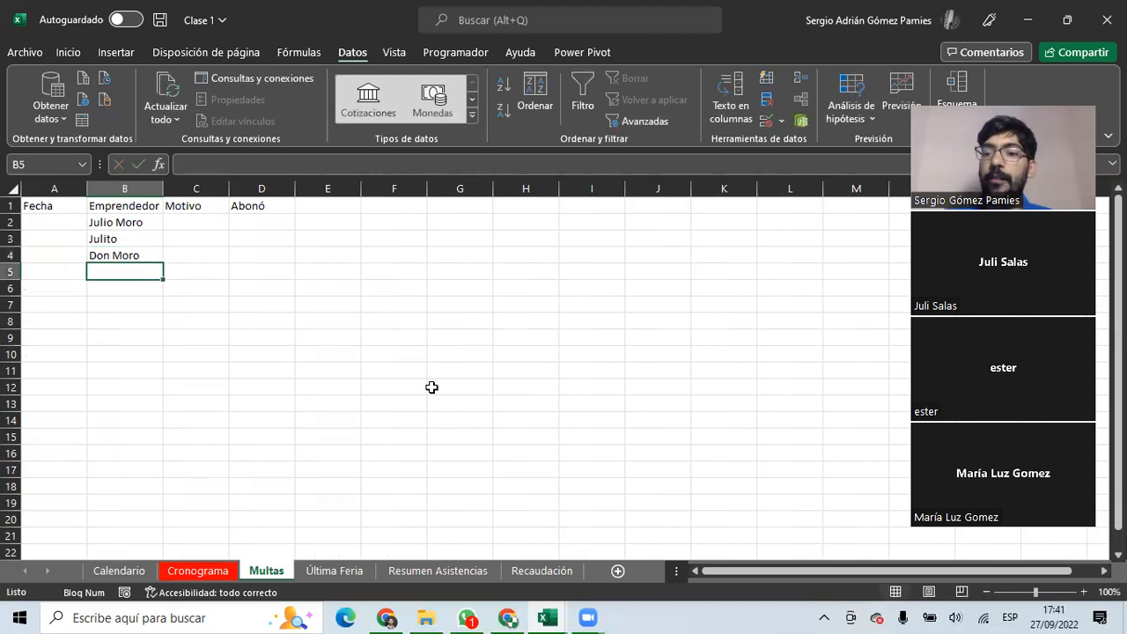
Retype B3 with the same full name as B2 and clear B4.
{"action": "left_click_drag", "start_coordinate": [143, 227], "coordinate": [129, 262]}
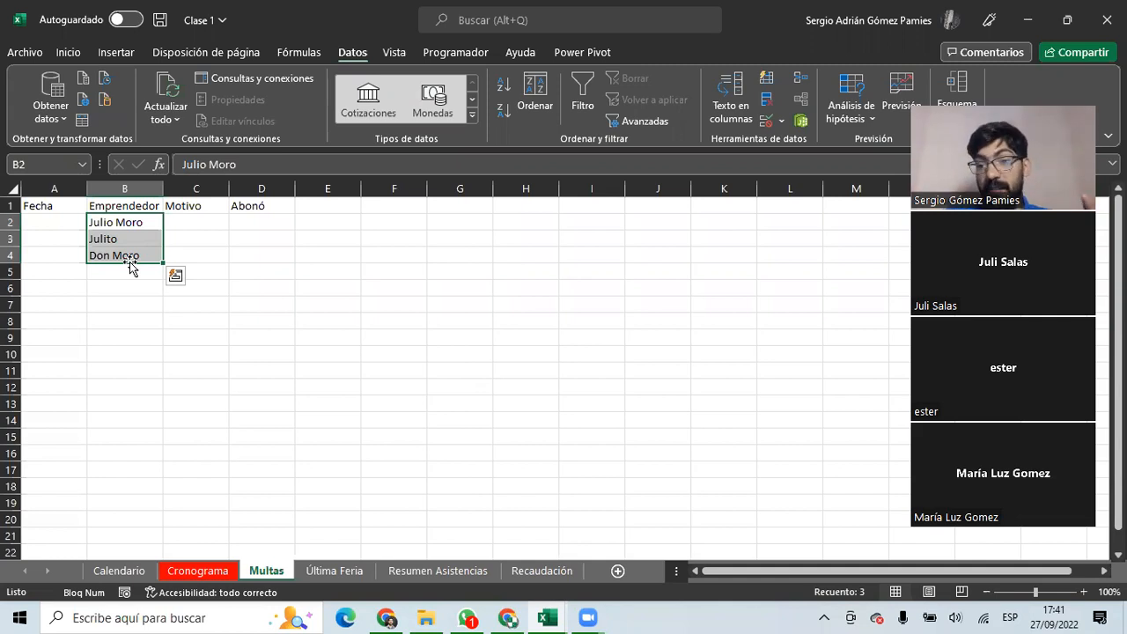
{"action": "left_click", "coordinate": [125, 222]}
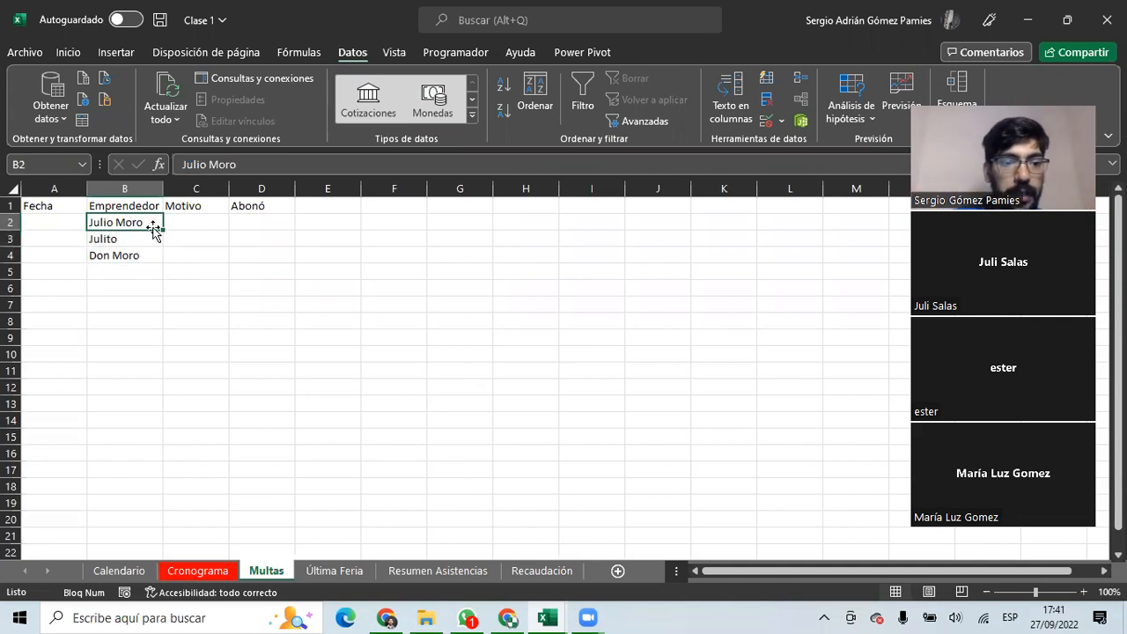
{"action": "left_click", "coordinate": [151, 239]}
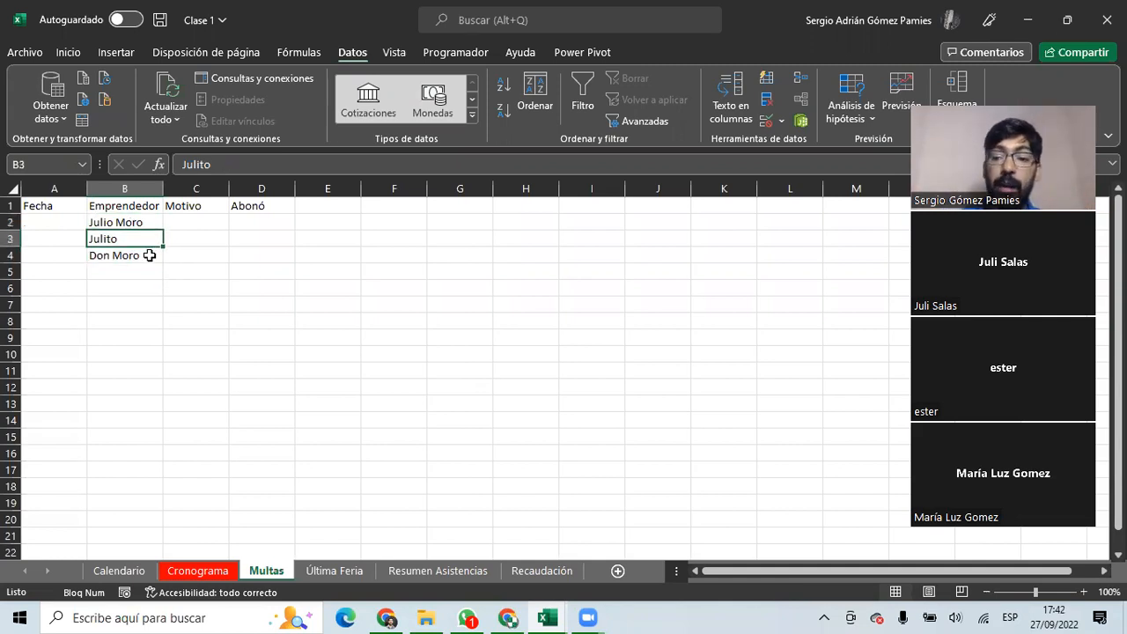
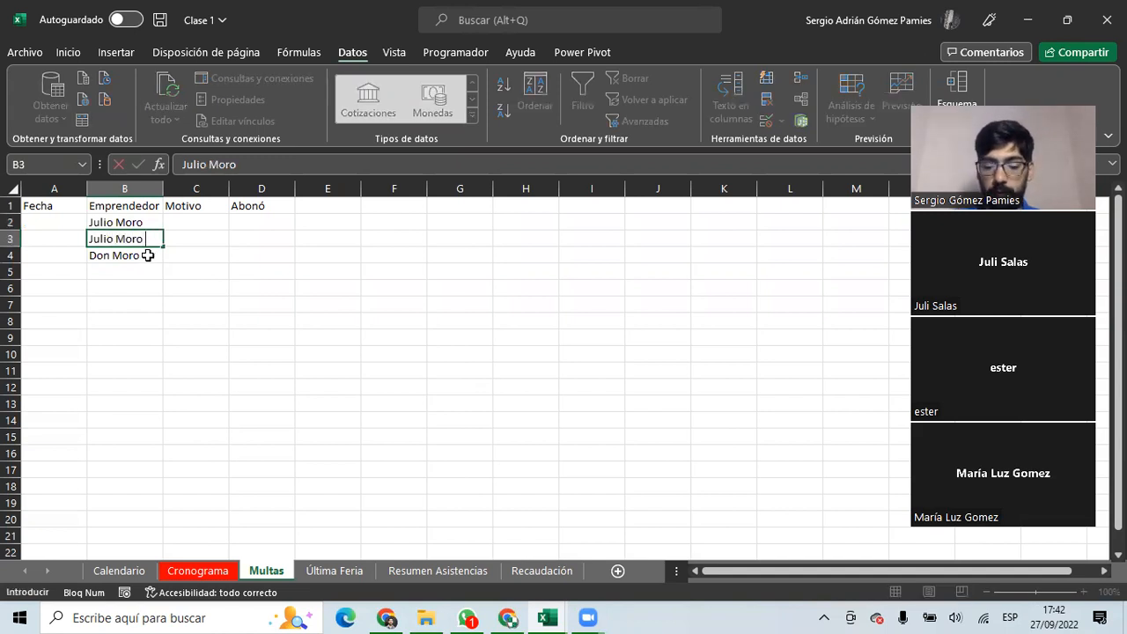
{"action": "key", "text": "Return"}
{"action": "key", "text": "Delete"}
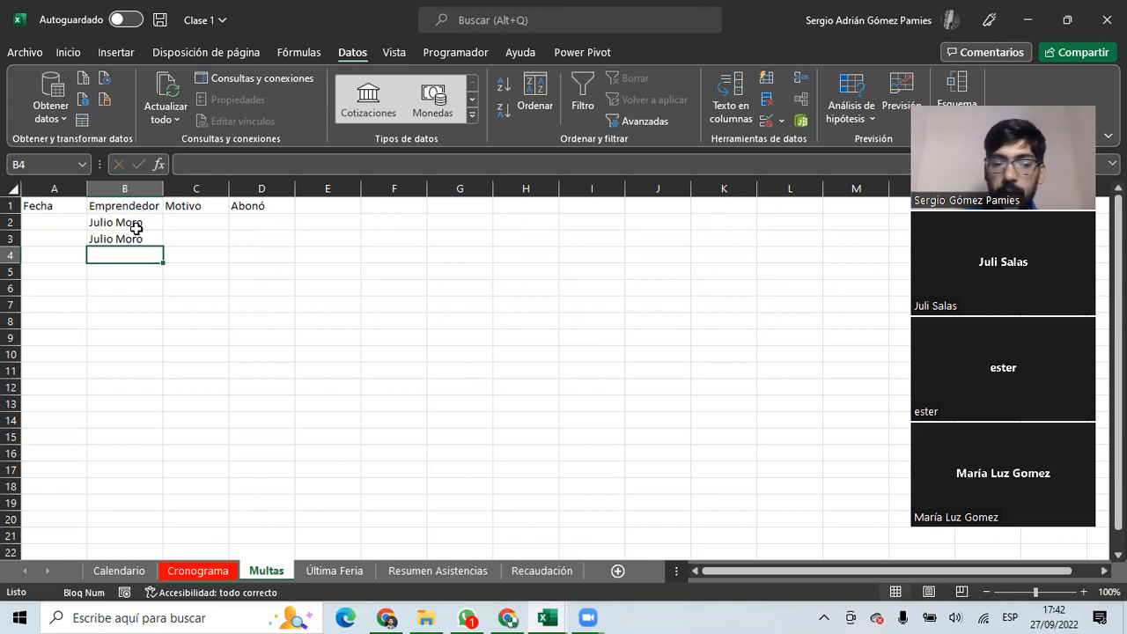
{"action": "left_click", "coordinate": [387, 219]}
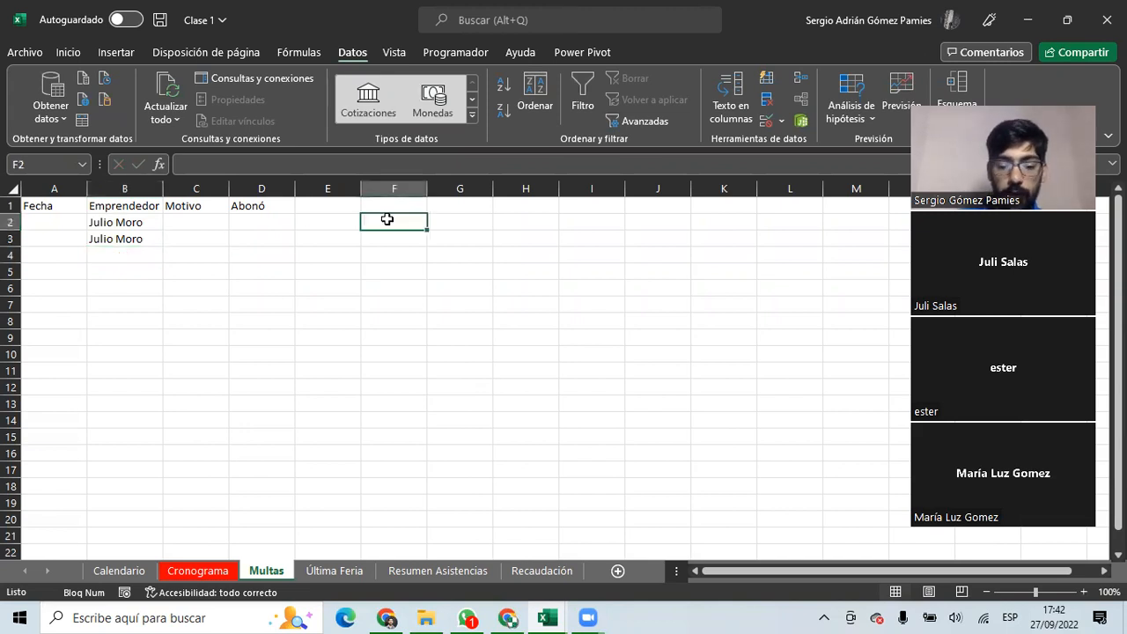
{"action": "type", "text": "="}
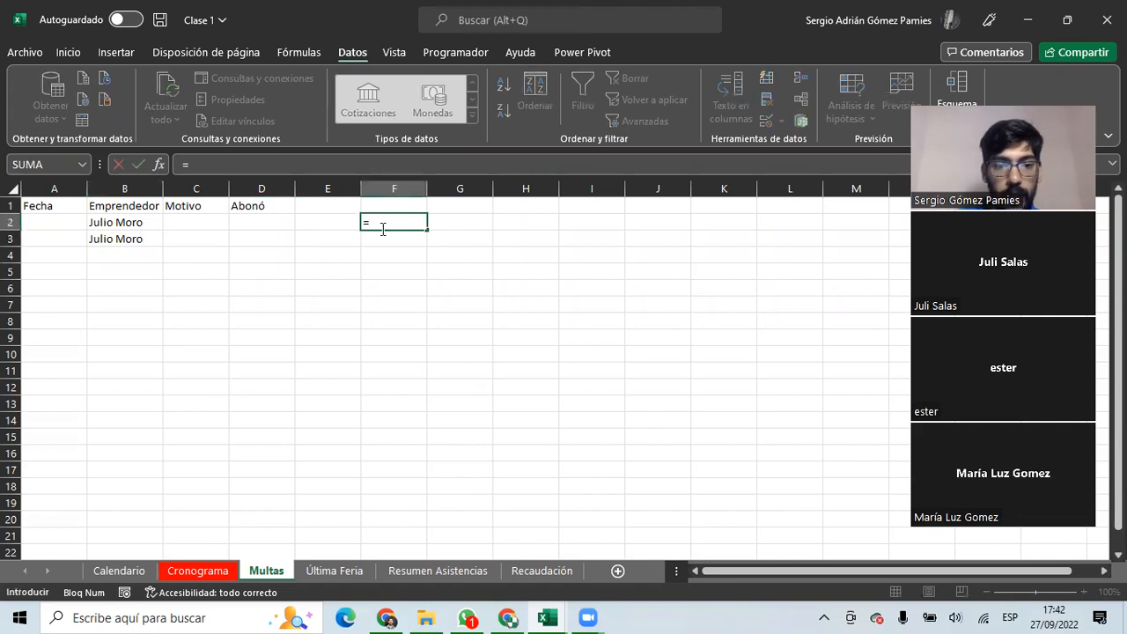
Enter the comparison formula =B2=B3 in F2.
{"action": "left_click", "coordinate": [146, 223]}
{"action": "type", "text": "="}
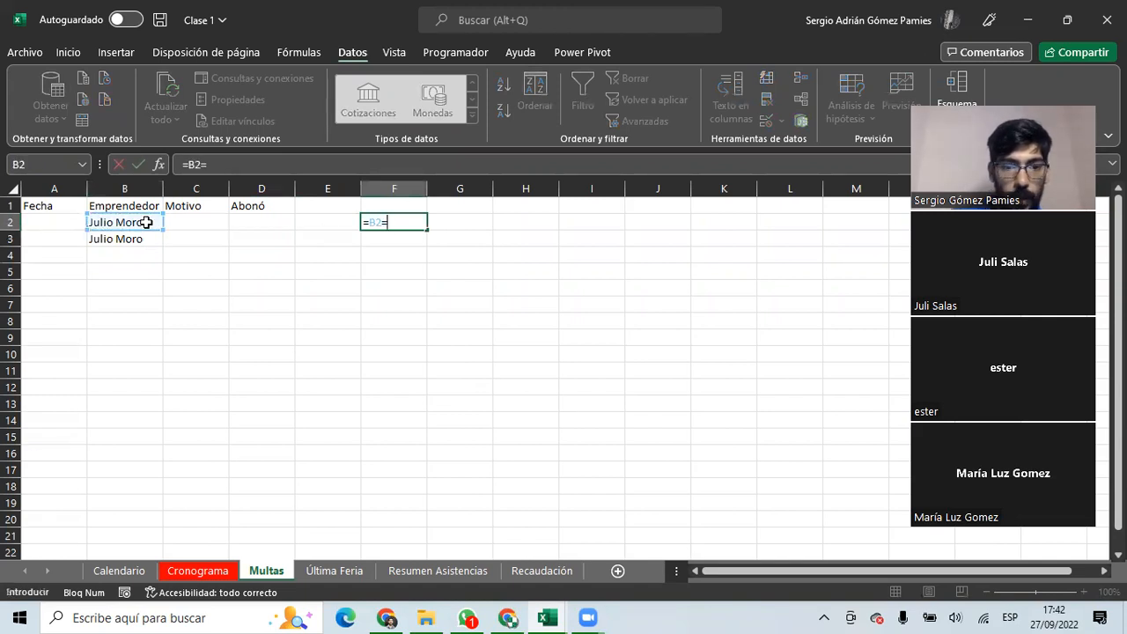
{"action": "left_click", "coordinate": [139, 237]}
{"action": "key", "text": "Return"}
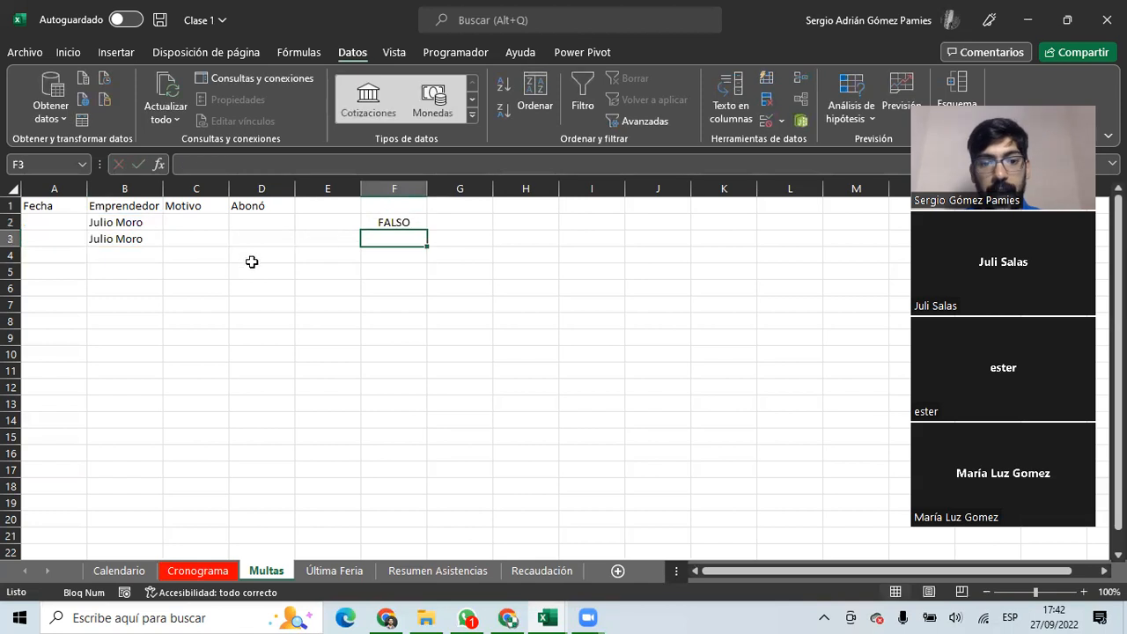
Fix the B3 name to match B2 and widen column F to show VERDADERO.
{"action": "left_click", "coordinate": [390, 221]}
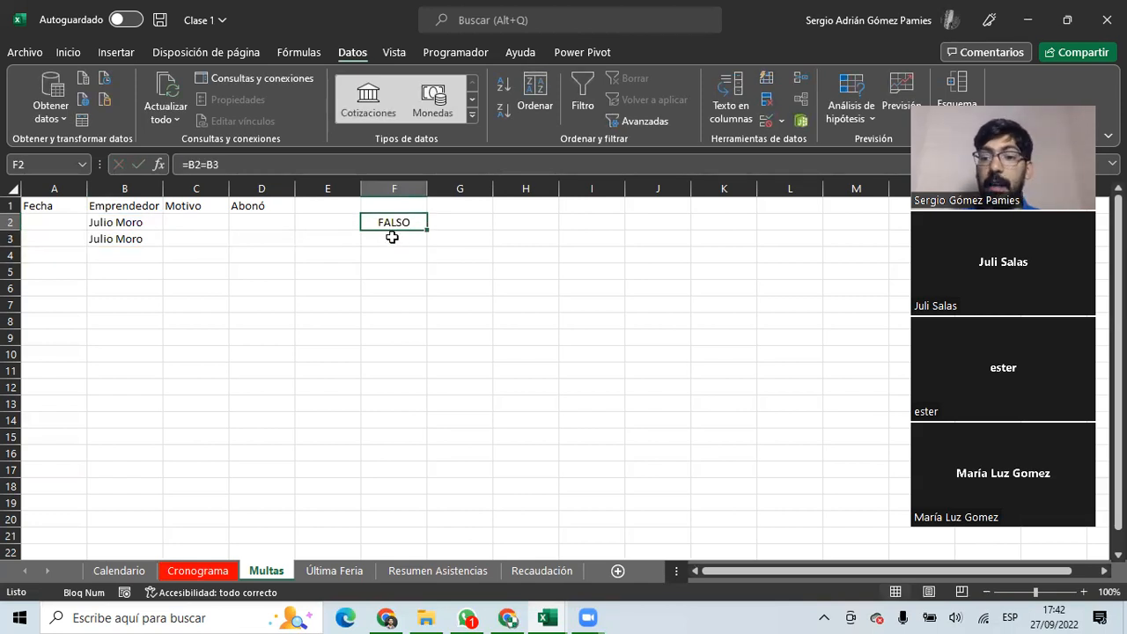
{"action": "left_click", "coordinate": [129, 228]}
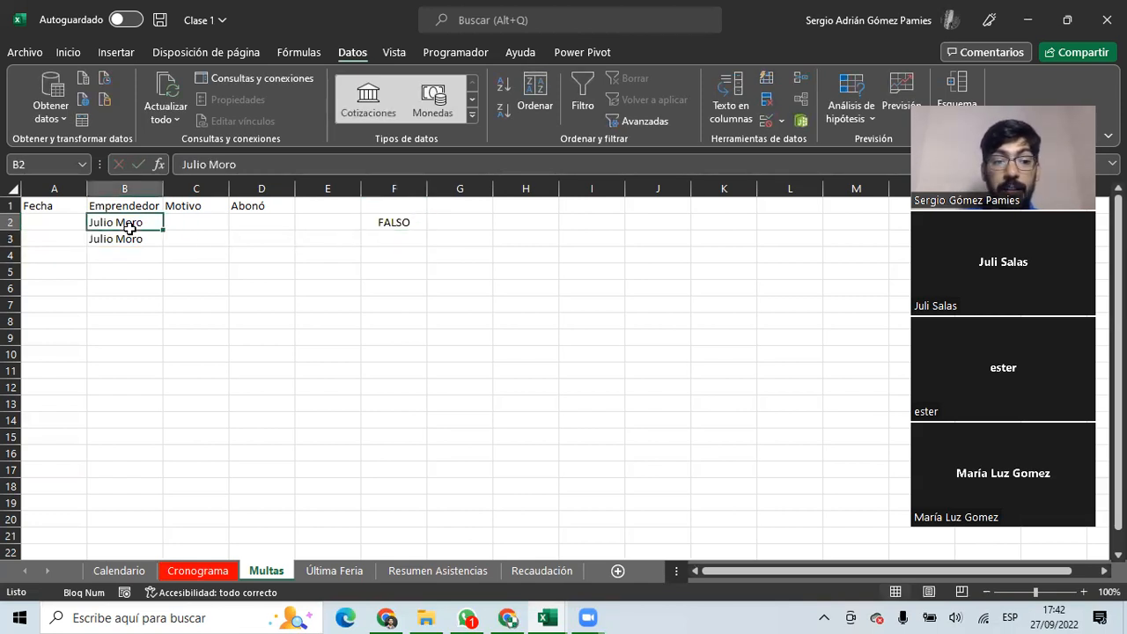
{"action": "left_click", "coordinate": [125, 242]}
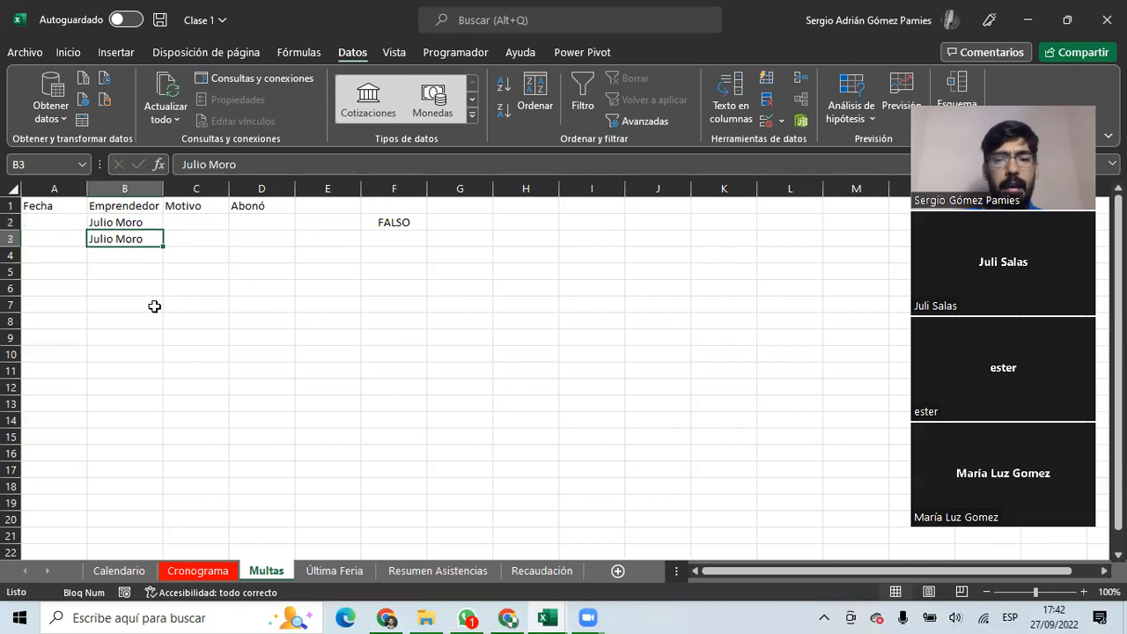
{"action": "double_click", "coordinate": [152, 239]}
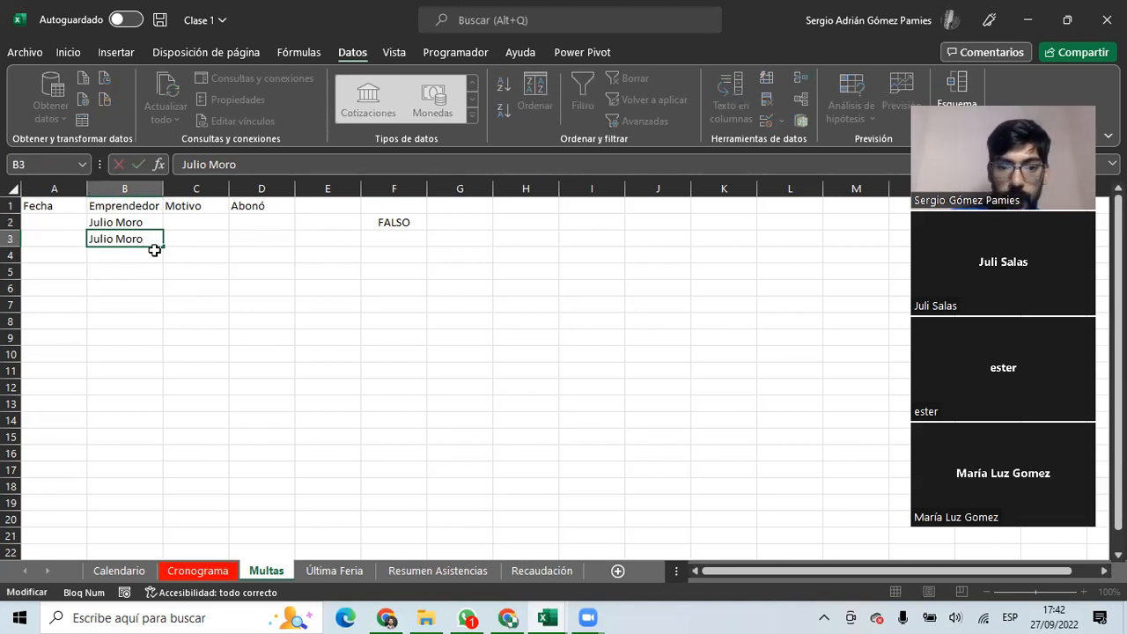
{"action": "key", "text": "Return"}
{"action": "left_click_drag", "start_coordinate": [427, 188], "coordinate": [432, 188]}
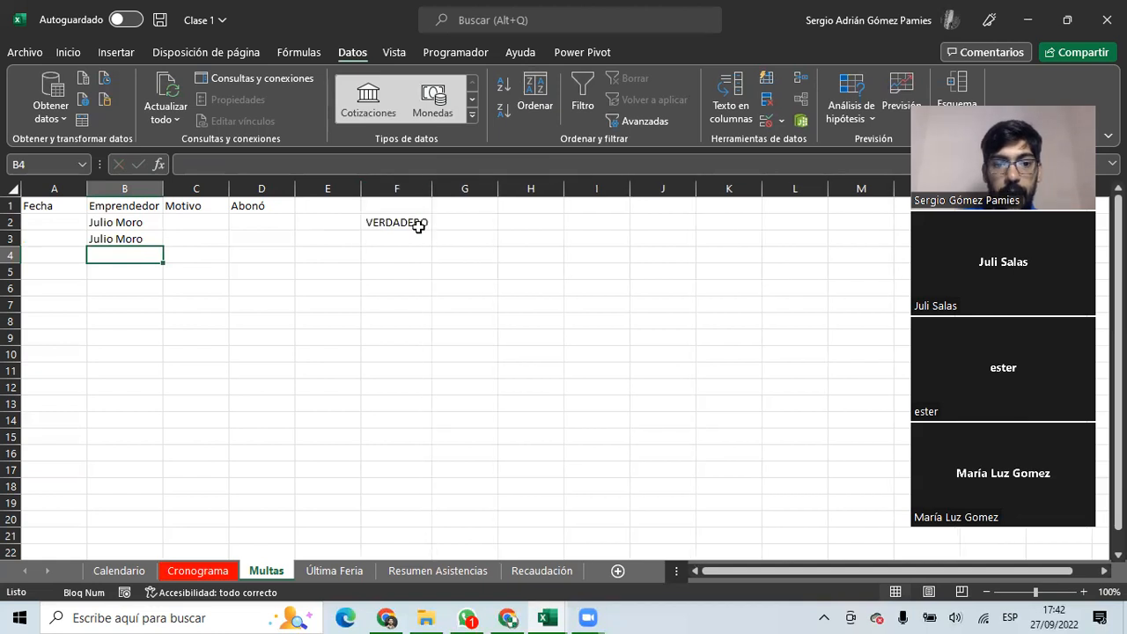
{"action": "left_click", "coordinate": [128, 238]}
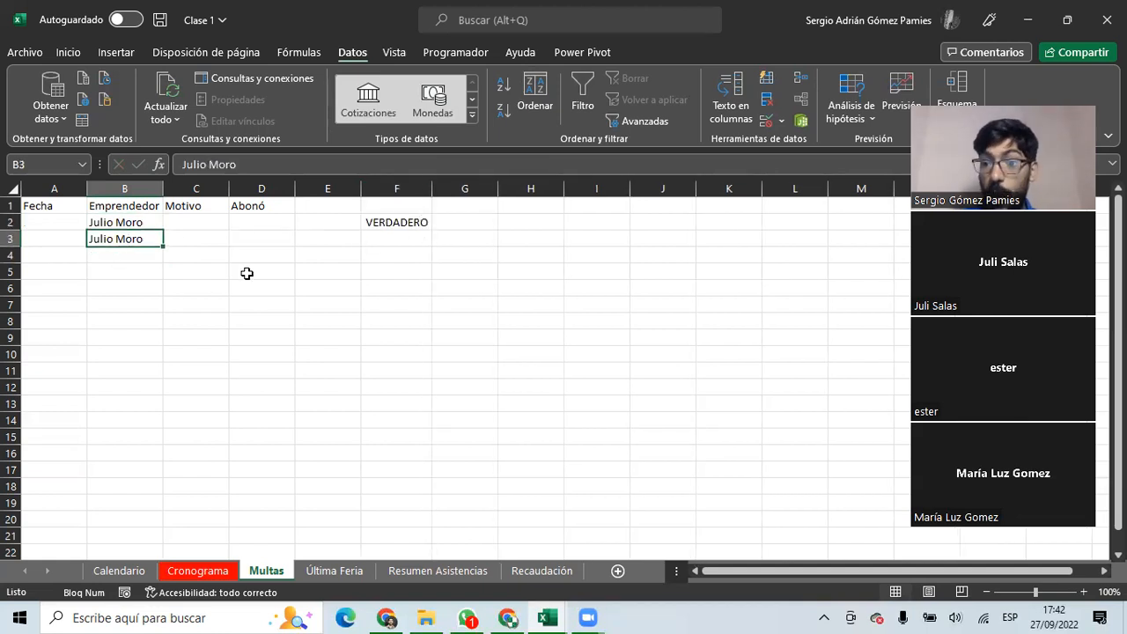
{"action": "left_click", "coordinate": [387, 222]}
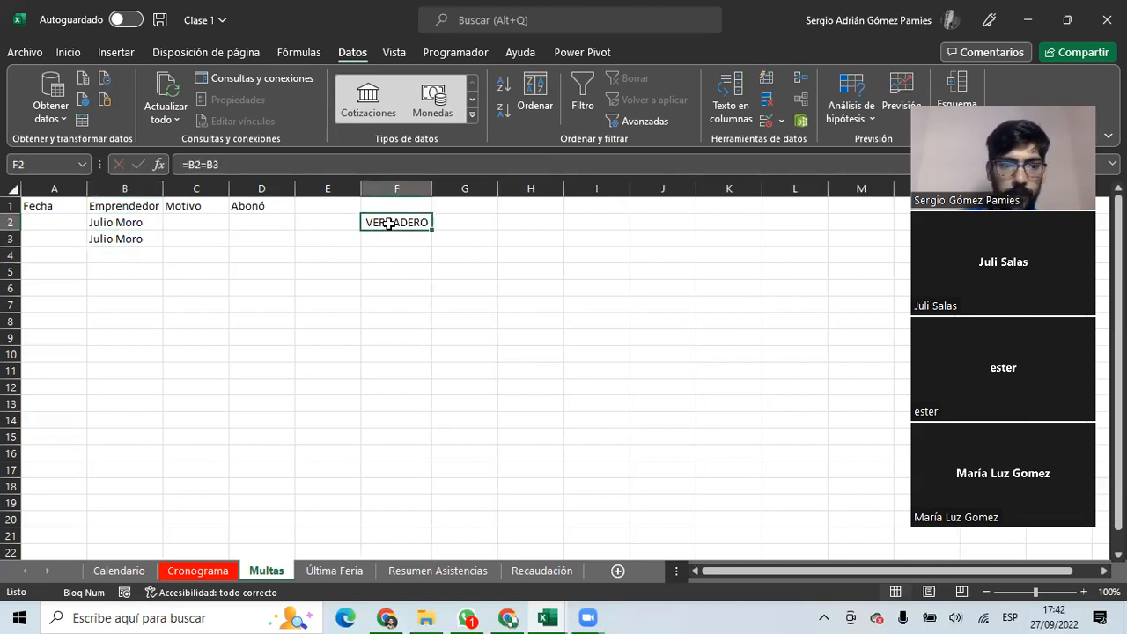
{"action": "left_click_drag", "start_coordinate": [141, 222], "coordinate": [134, 238]}
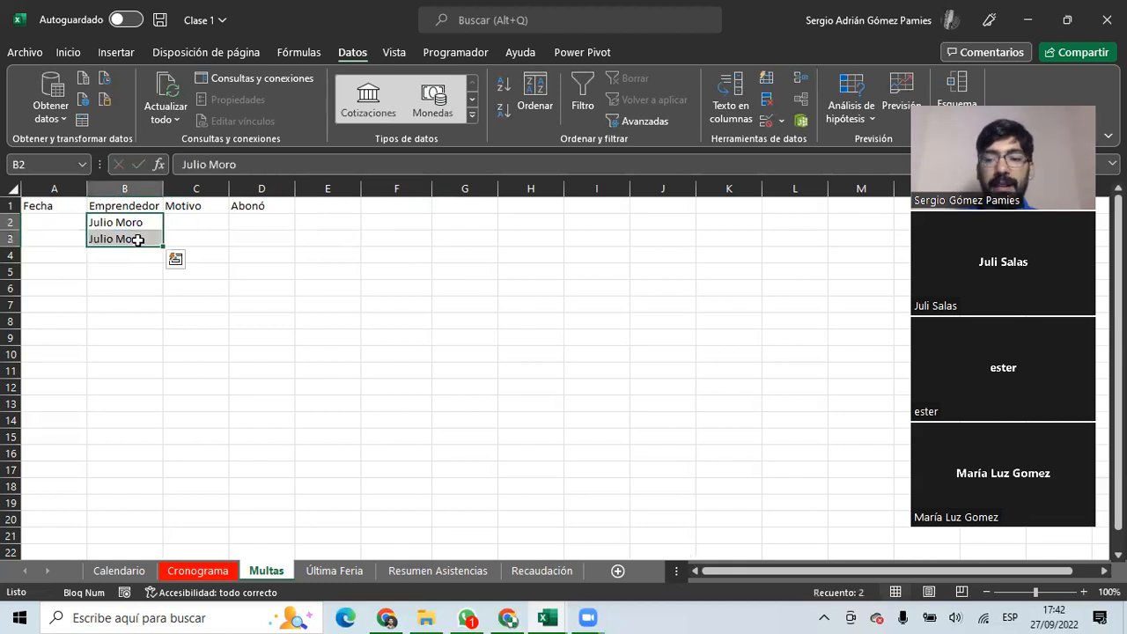
Clear B2:B3 and set column B's data validation to allow a Lista.
{"action": "key", "text": "Delete"}
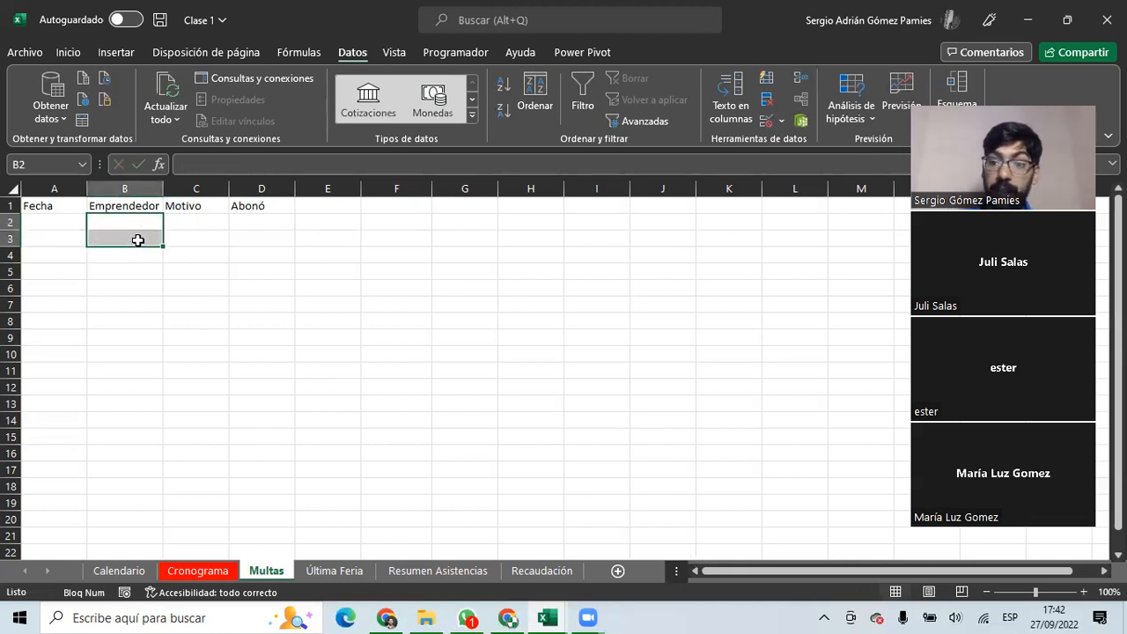
{"action": "left_click", "coordinate": [121, 187]}
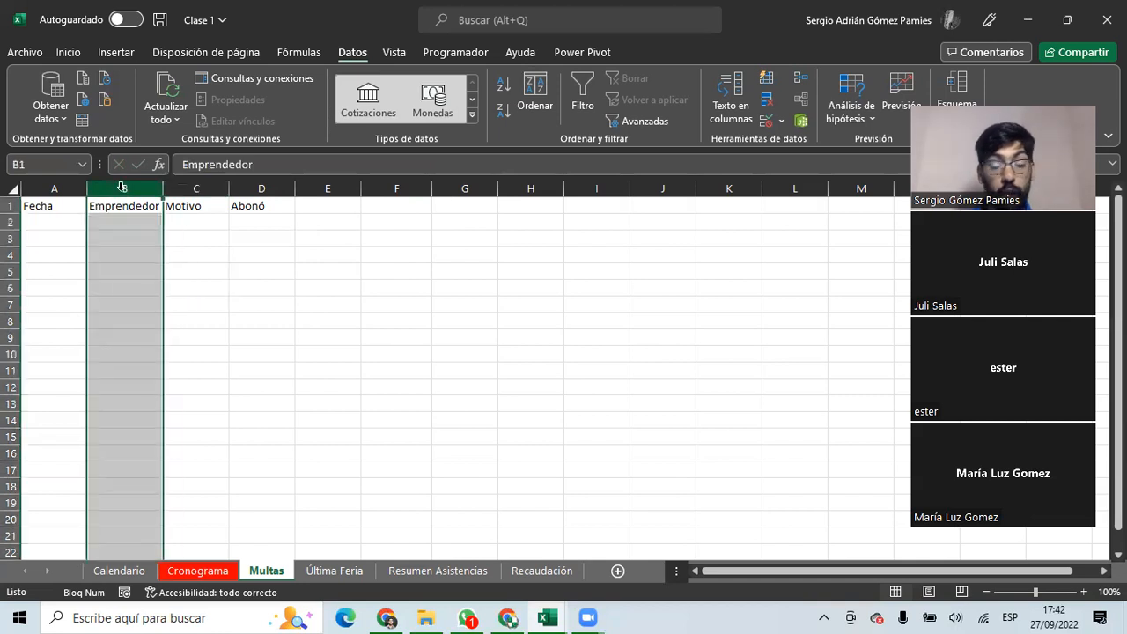
{"action": "left_click", "coordinate": [766, 121]}
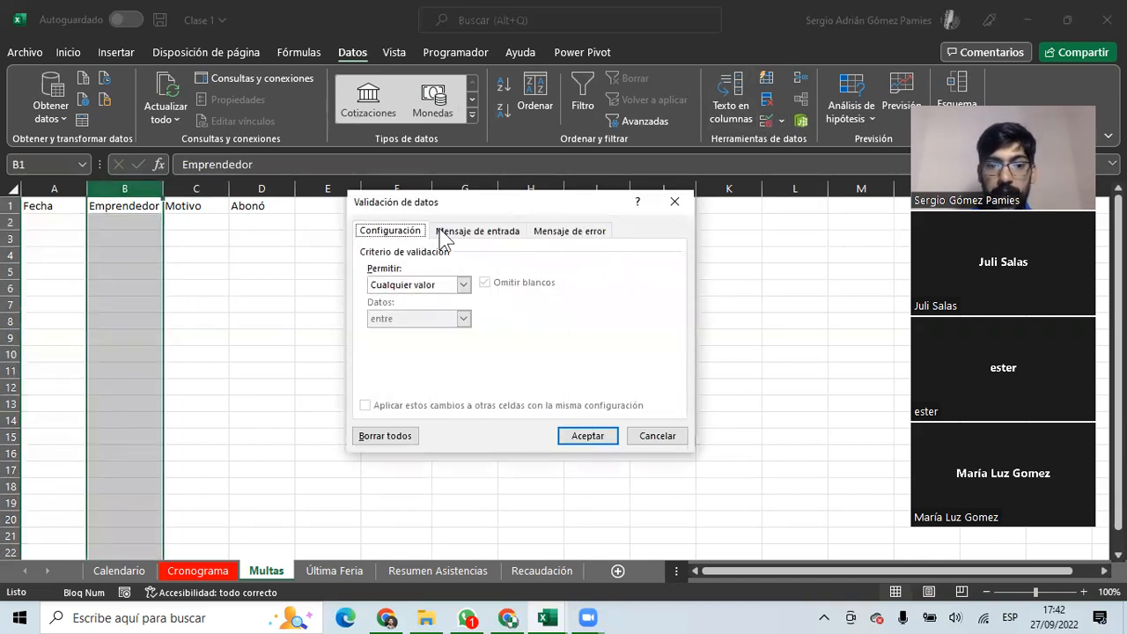
{"action": "left_click", "coordinate": [445, 285]}
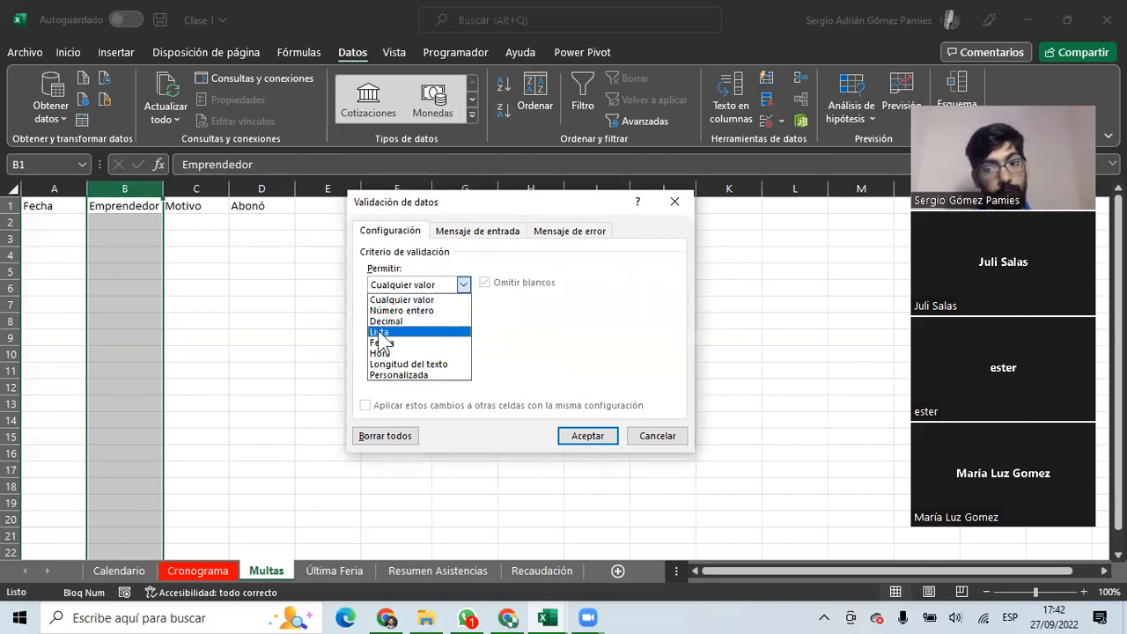
{"action": "left_click", "coordinate": [379, 334]}
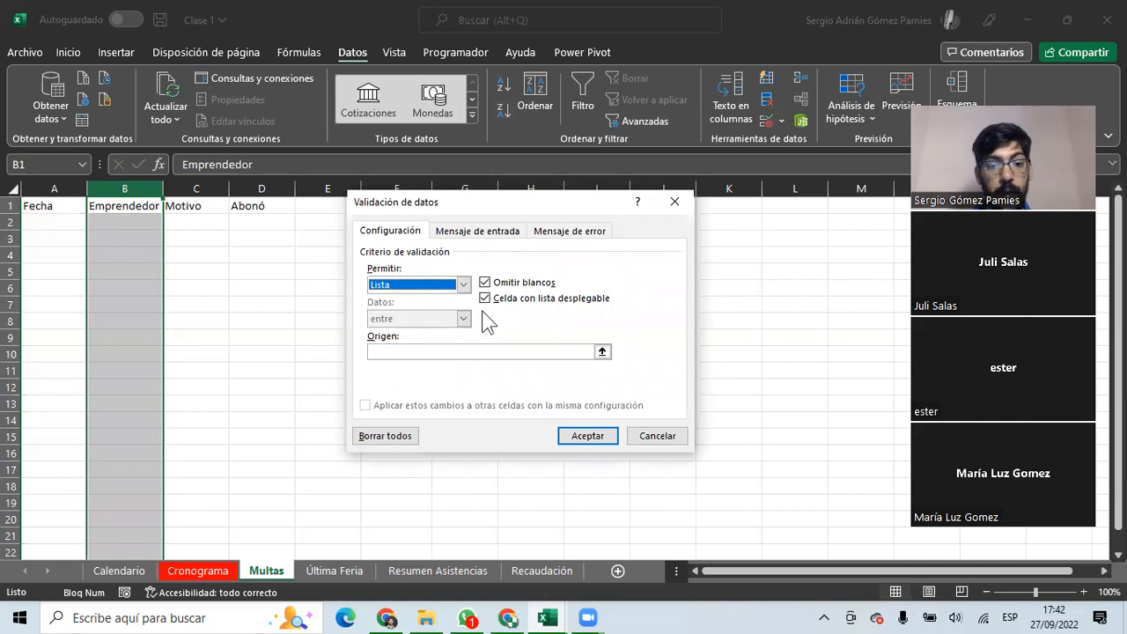
Set the list source to 'Última Feria'!$A$3:$A$14 and apply the dropdown.
{"action": "left_click", "coordinate": [510, 350]}
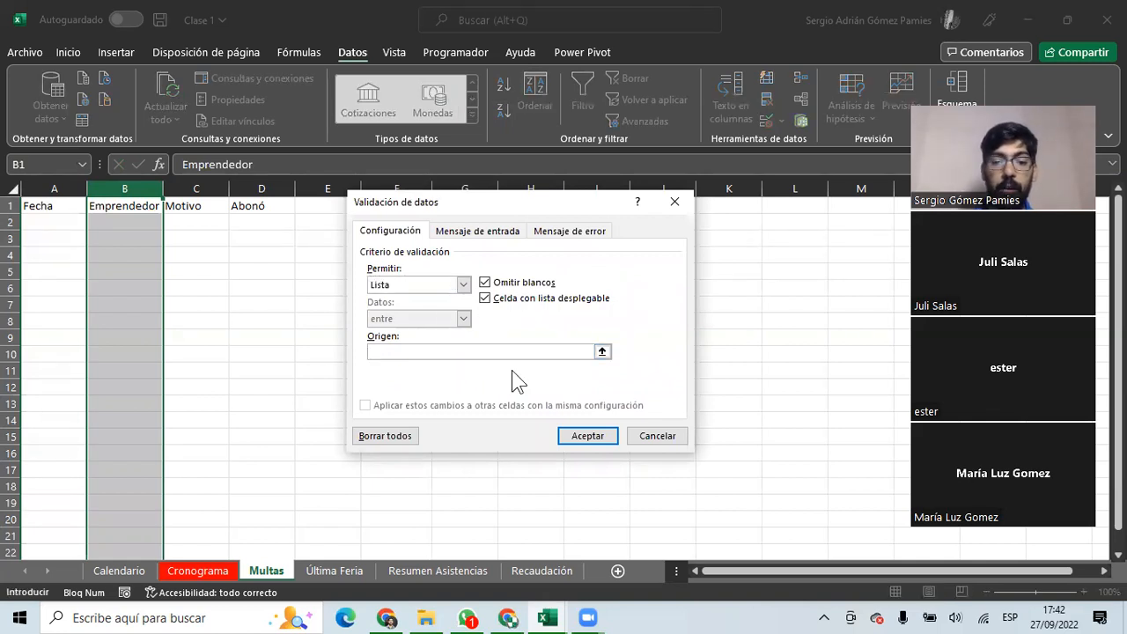
{"action": "left_click", "coordinate": [602, 352]}
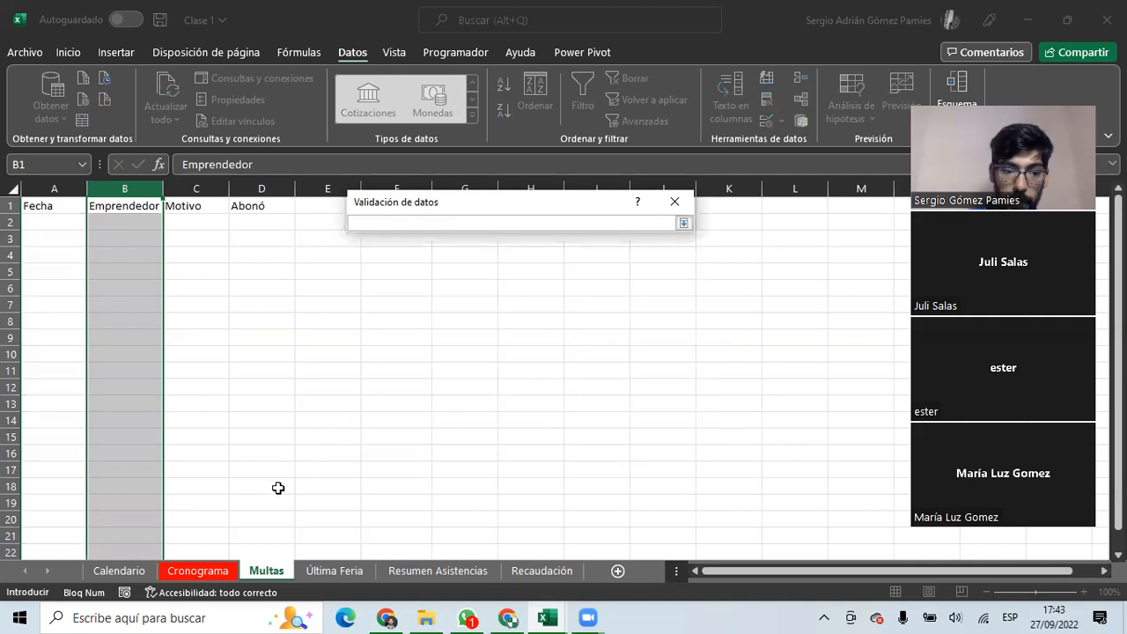
{"action": "left_click", "coordinate": [331, 571]}
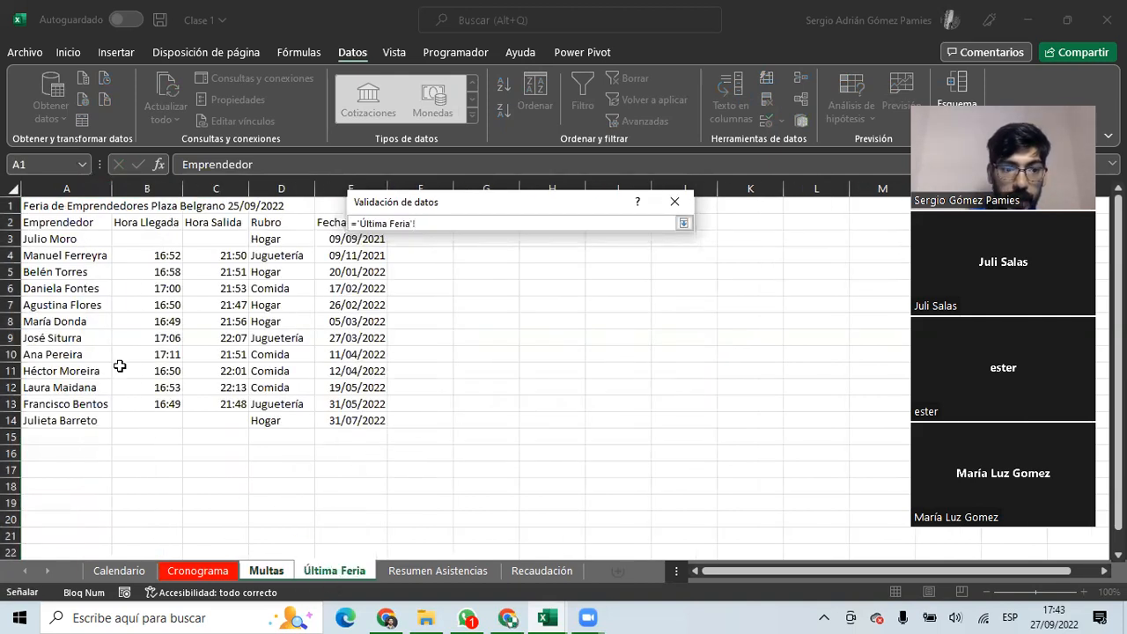
{"action": "left_click_drag", "start_coordinate": [70, 238], "coordinate": [58, 422]}
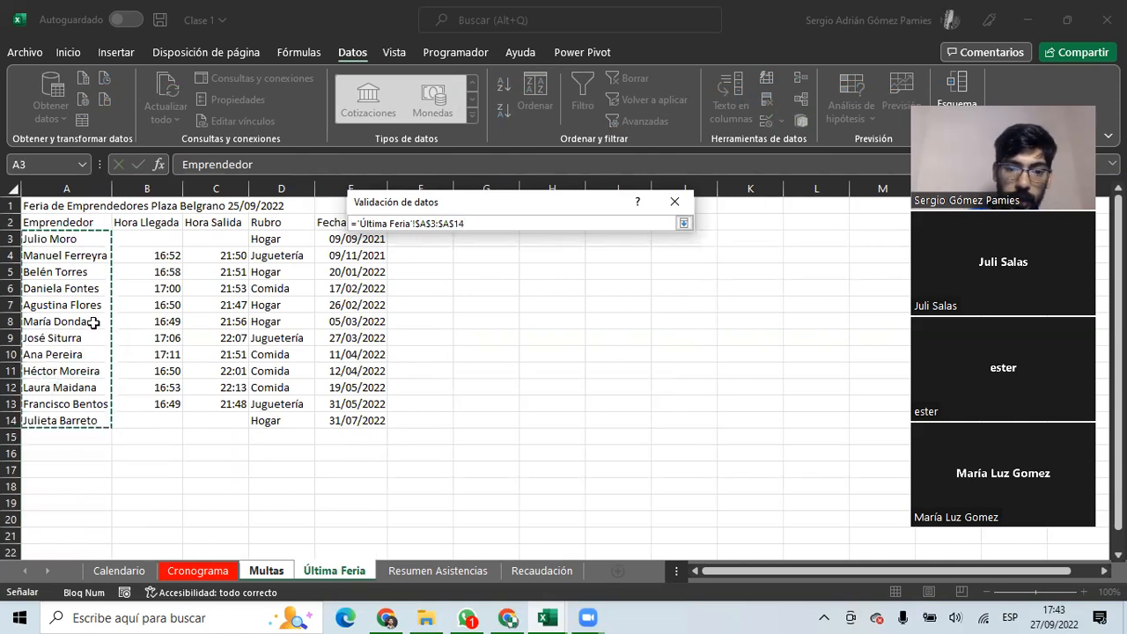
{"action": "key", "text": "Return"}
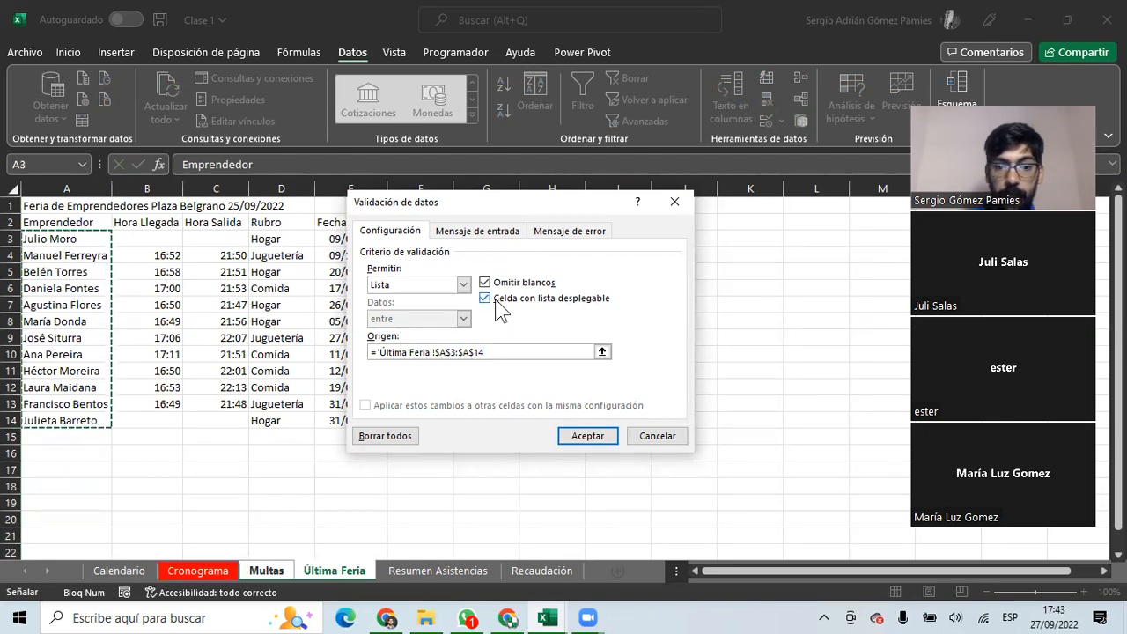
{"action": "left_click", "coordinate": [584, 440]}
{"action": "left_click", "coordinate": [126, 221]}
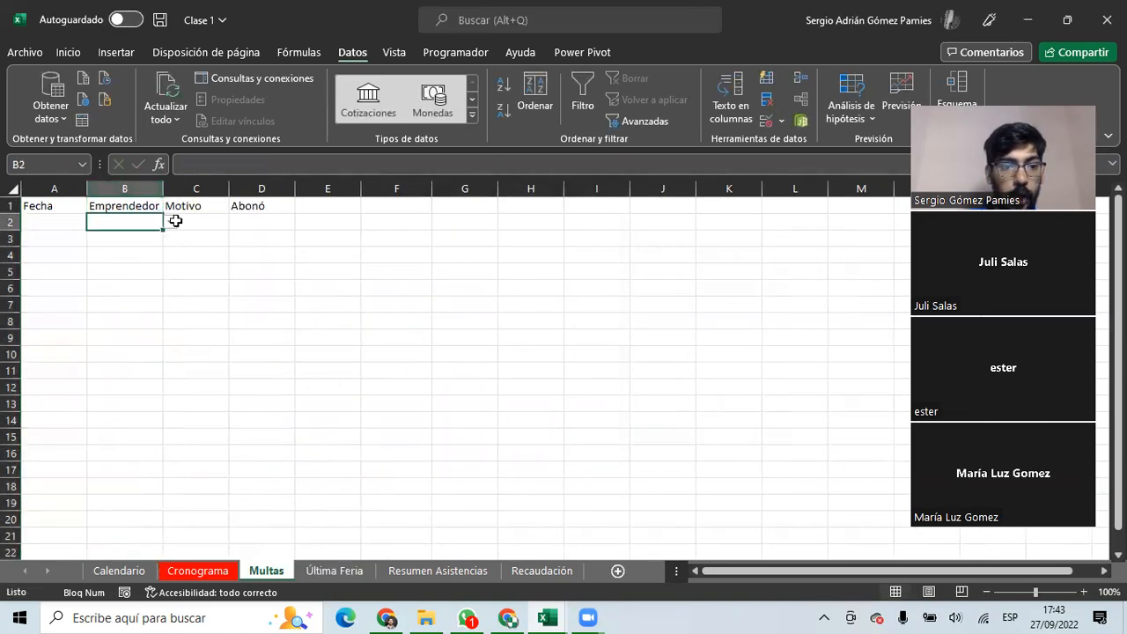
Pick the first name from B2's dropdown, then enter an unlisted name in B3 to test validation.
{"action": "left_click", "coordinate": [169, 223]}
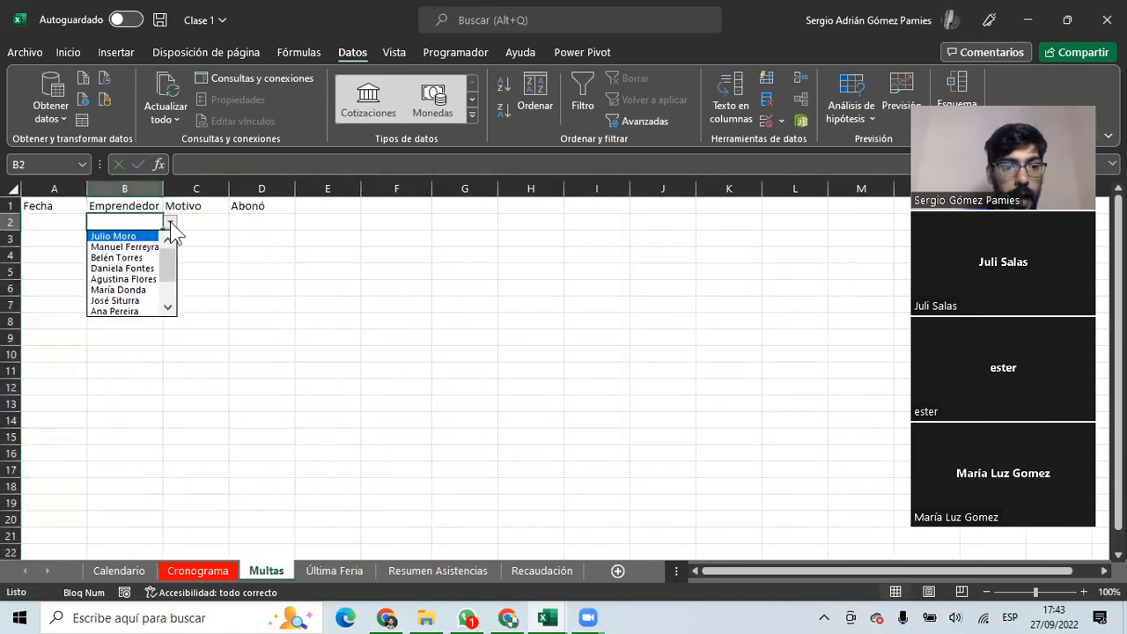
{"action": "left_click", "coordinate": [114, 234]}
{"action": "key", "text": "Return"}
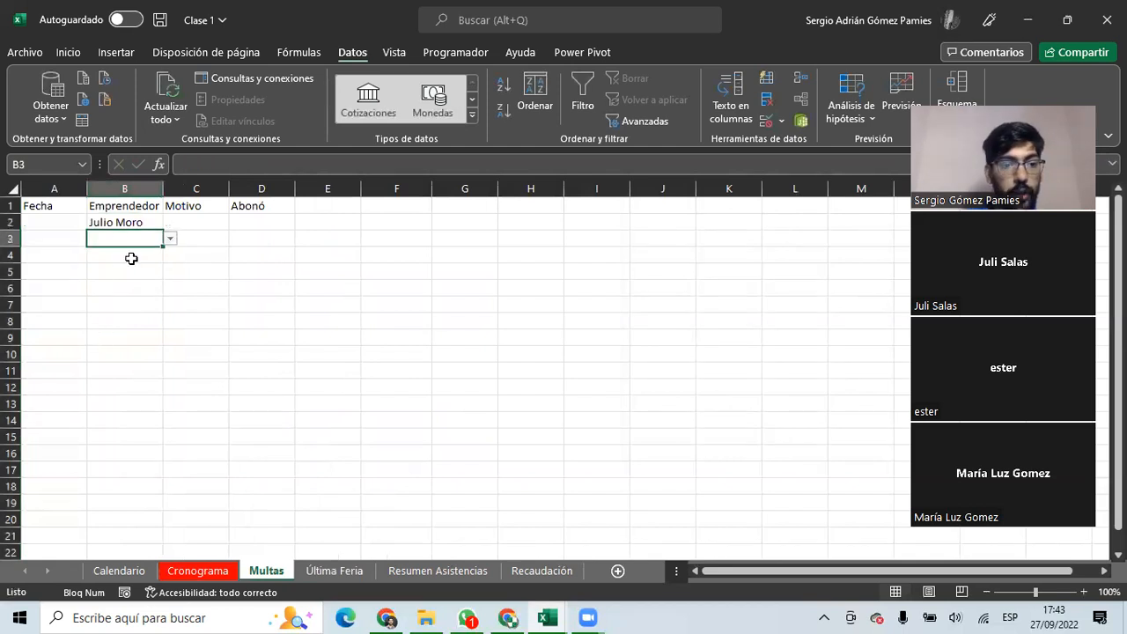
{"action": "type", "text": "Julio"}
{"action": "key", "text": "BackSpace"}
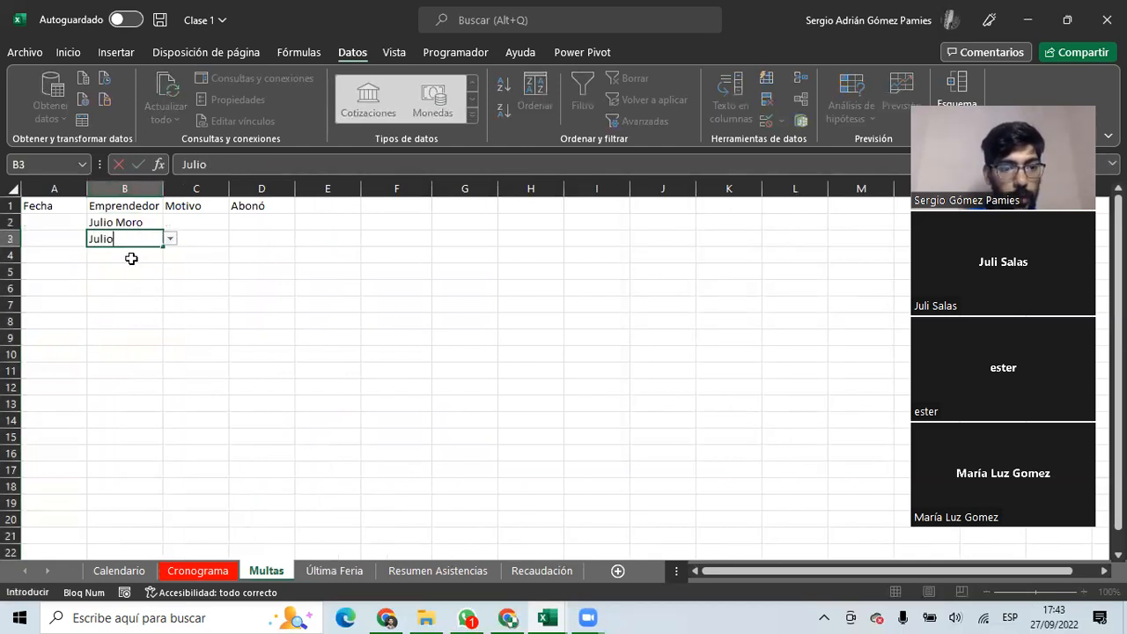
{"action": "type", "text": "to"}
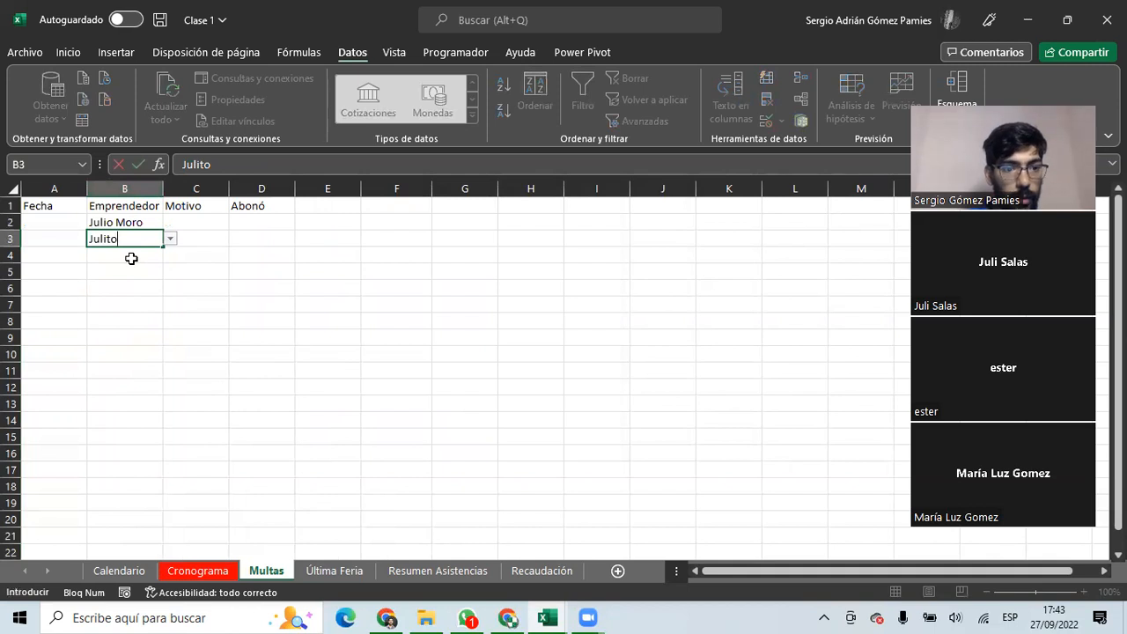
{"action": "key", "text": "Return"}
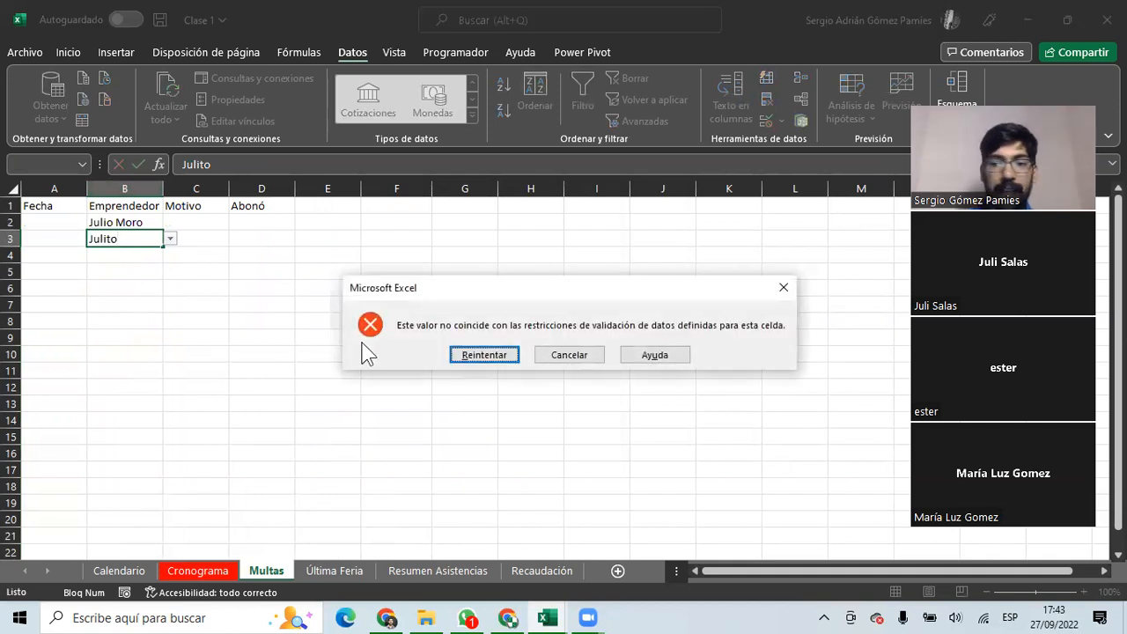
Cancel the B3 entries rejected by the validation error, including a retyped full name.
{"action": "left_click", "coordinate": [568, 355]}
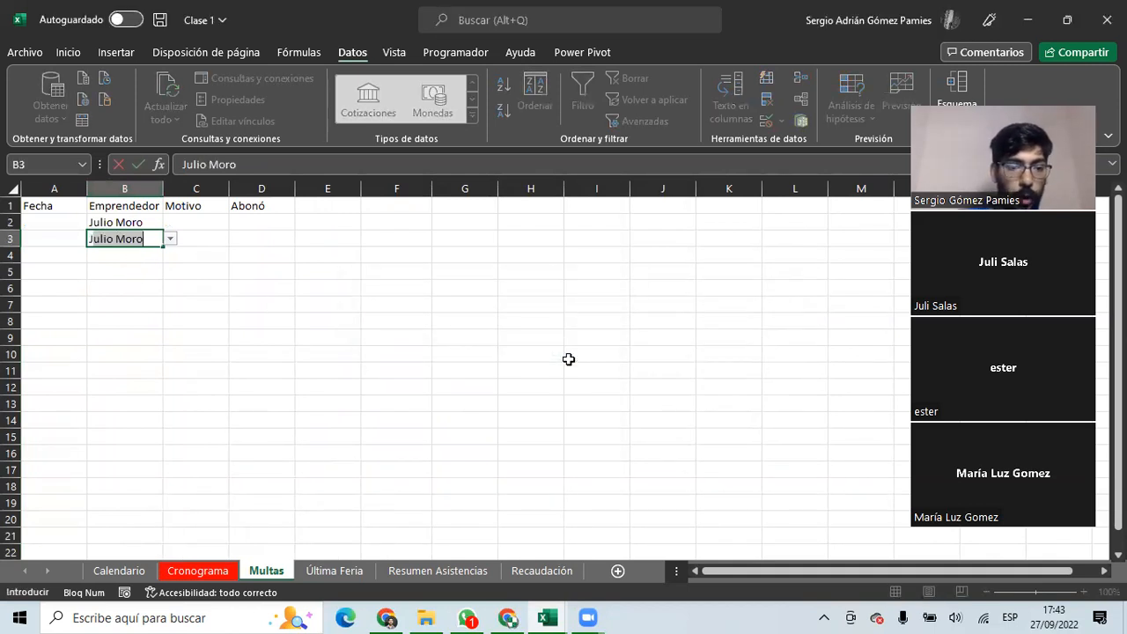
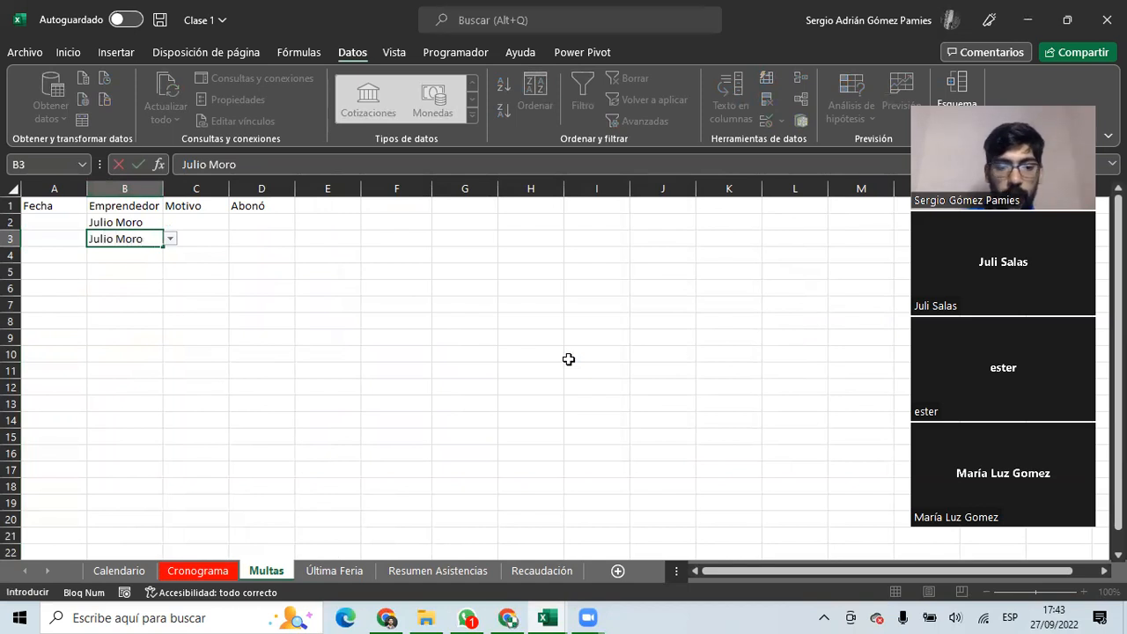
{"action": "key", "text": "Return"}
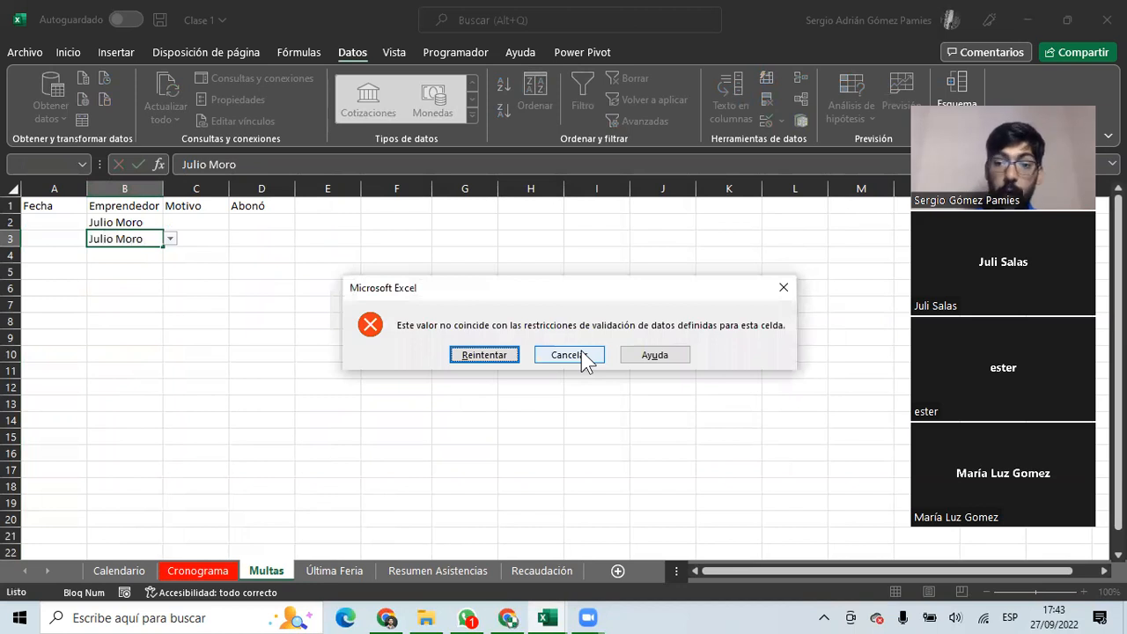
{"action": "left_click", "coordinate": [581, 356]}
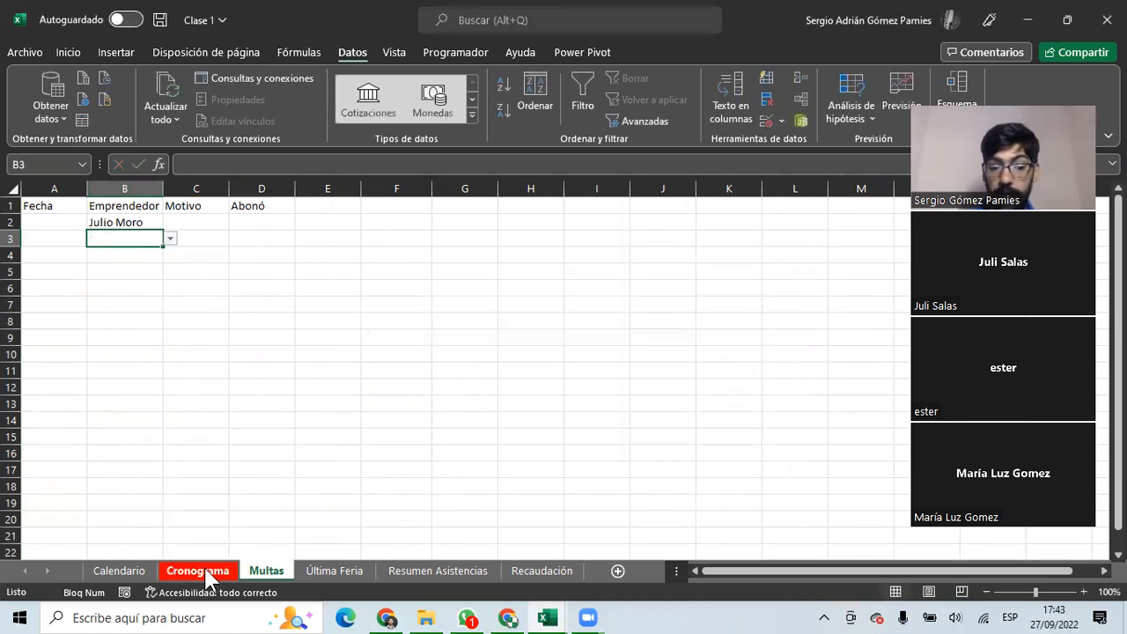
Review the Cronograma and Última Feria names, then return to column B on Multas.
{"action": "left_click", "coordinate": [202, 567]}
{"action": "left_click", "coordinate": [334, 570]}
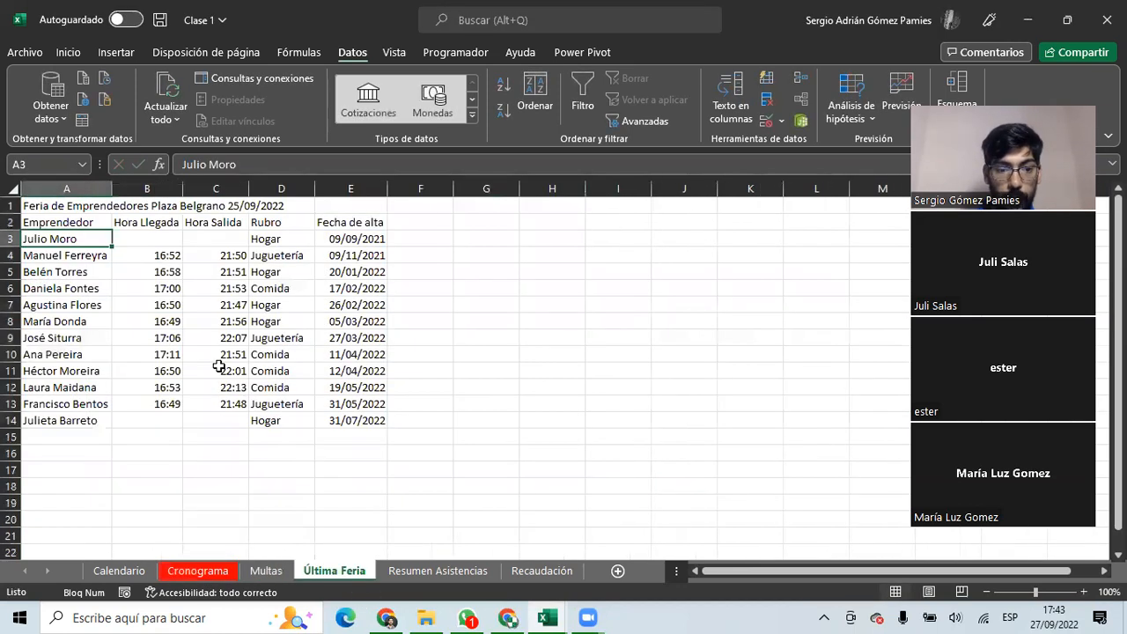
{"action": "left_click_drag", "start_coordinate": [85, 240], "coordinate": [93, 420]}
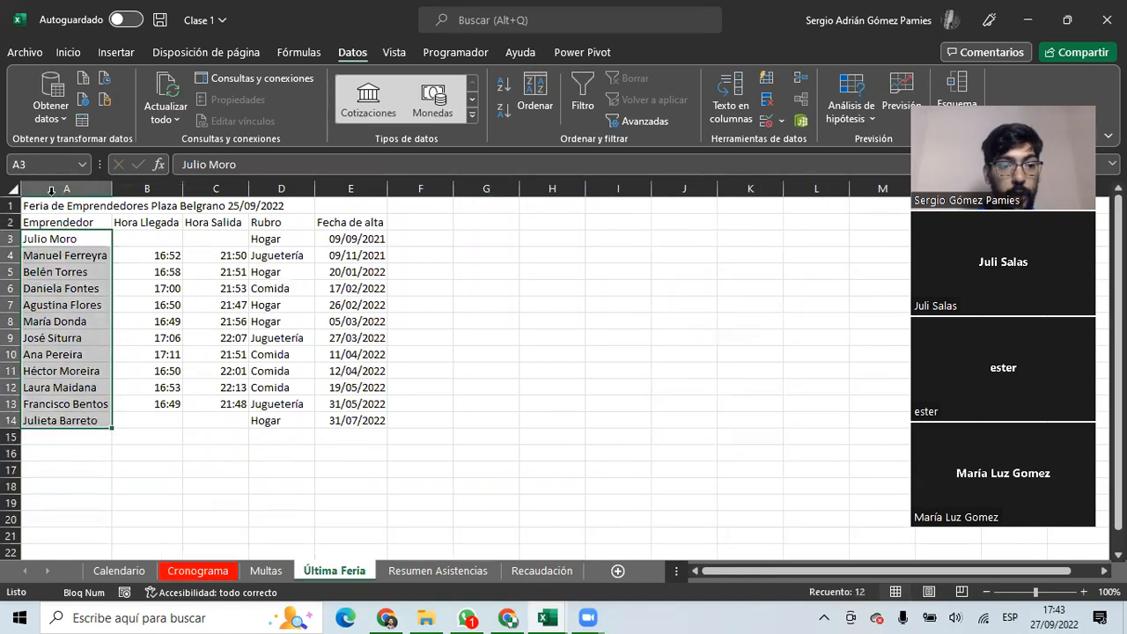
{"action": "left_click", "coordinate": [268, 570]}
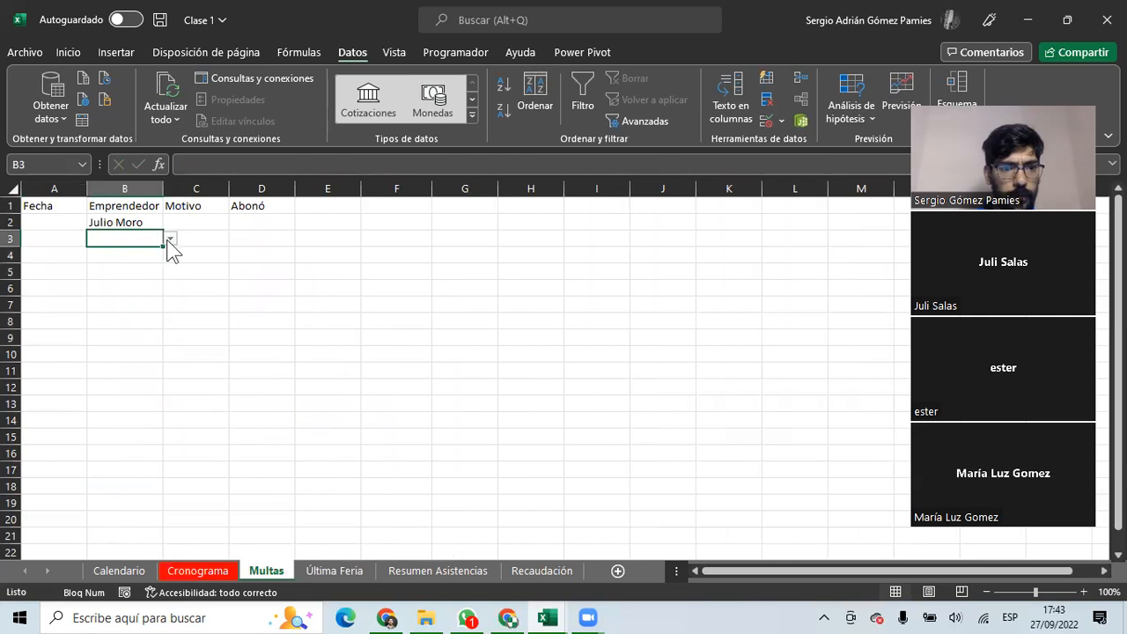
{"action": "left_click", "coordinate": [181, 223]}
{"action": "left_click_drag", "start_coordinate": [135, 222], "coordinate": [131, 421]}
{"action": "left_click", "coordinate": [131, 417]}
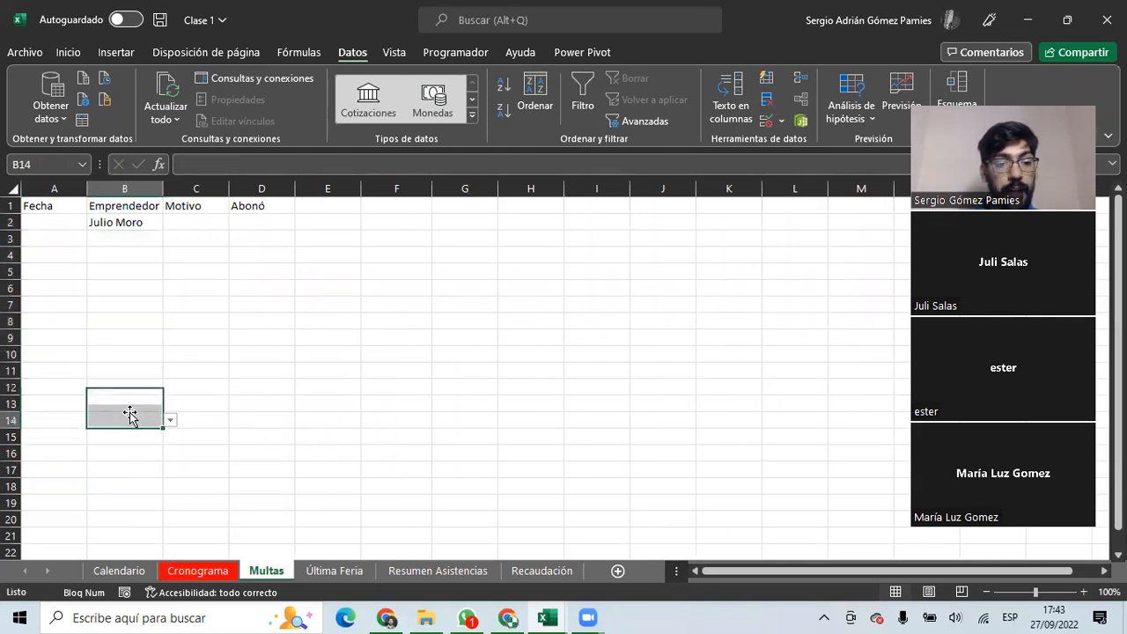
{"action": "left_click", "coordinate": [141, 239]}
Stamp cell A2 with today's date, 27/09/2022, using Ctrl+;.
{"action": "left_click", "coordinate": [76, 220]}
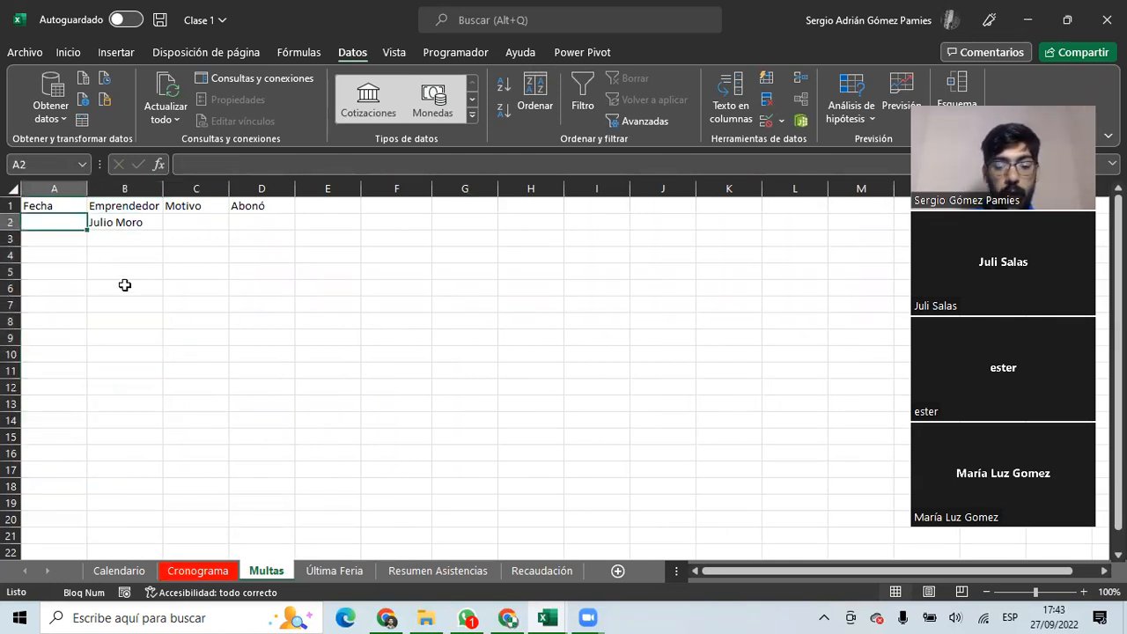
{"action": "key", "text": "ctrl+semicolon"}
{"action": "key", "text": "Return"}
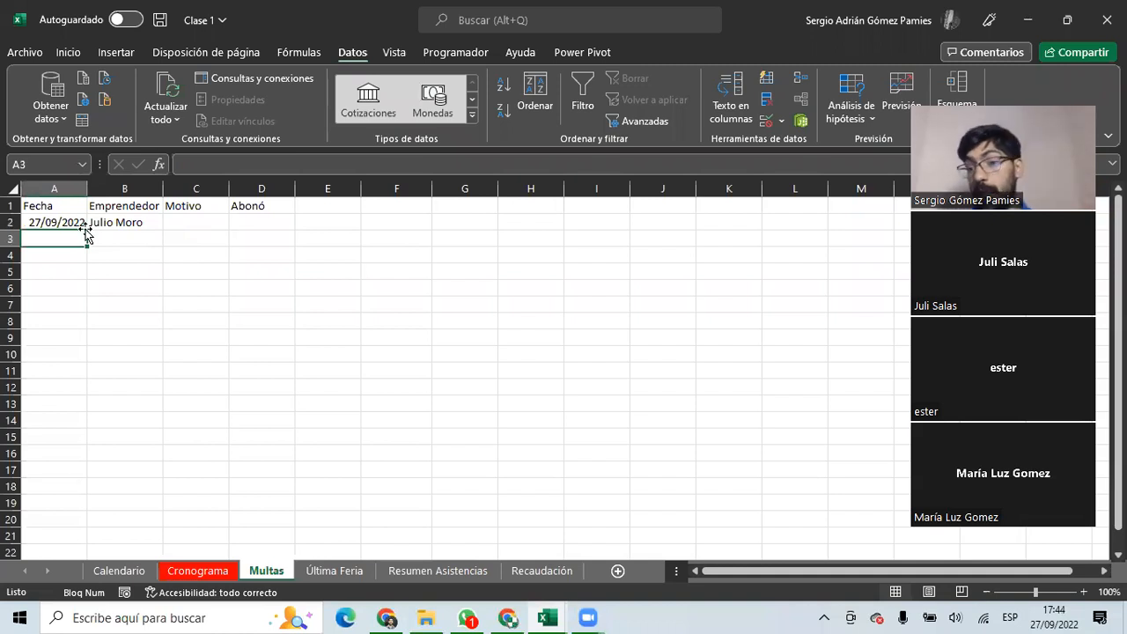
{"action": "left_click", "coordinate": [180, 222]}
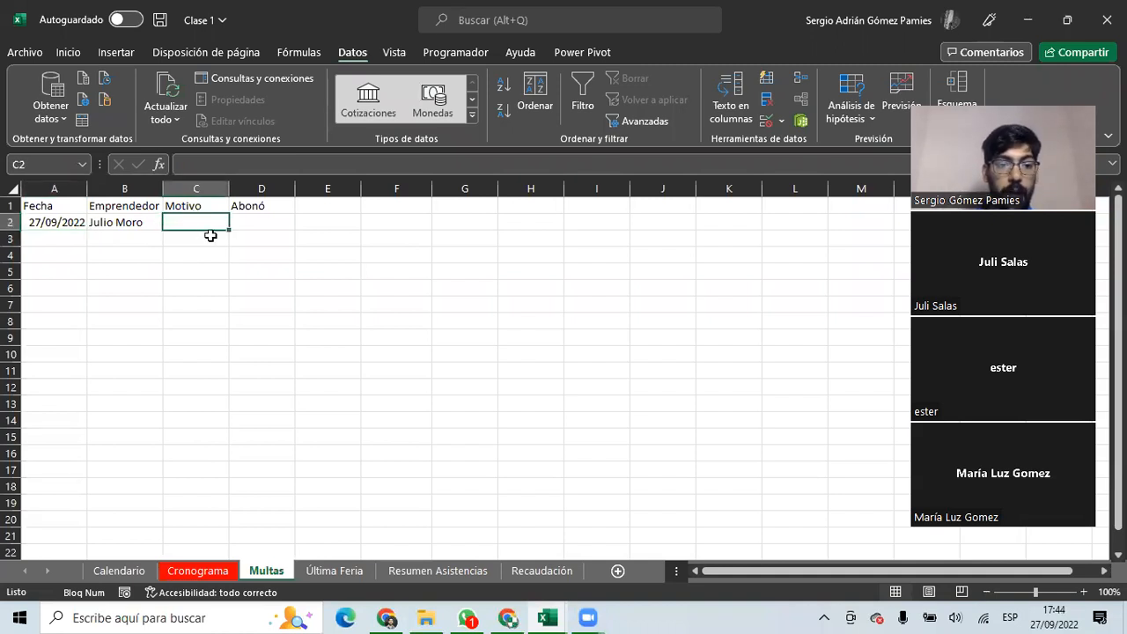
Enter Llegar Tarde, Irse Tarde and No ser limpio in J1:J3 and autofit column J.
{"action": "left_click", "coordinate": [685, 222]}
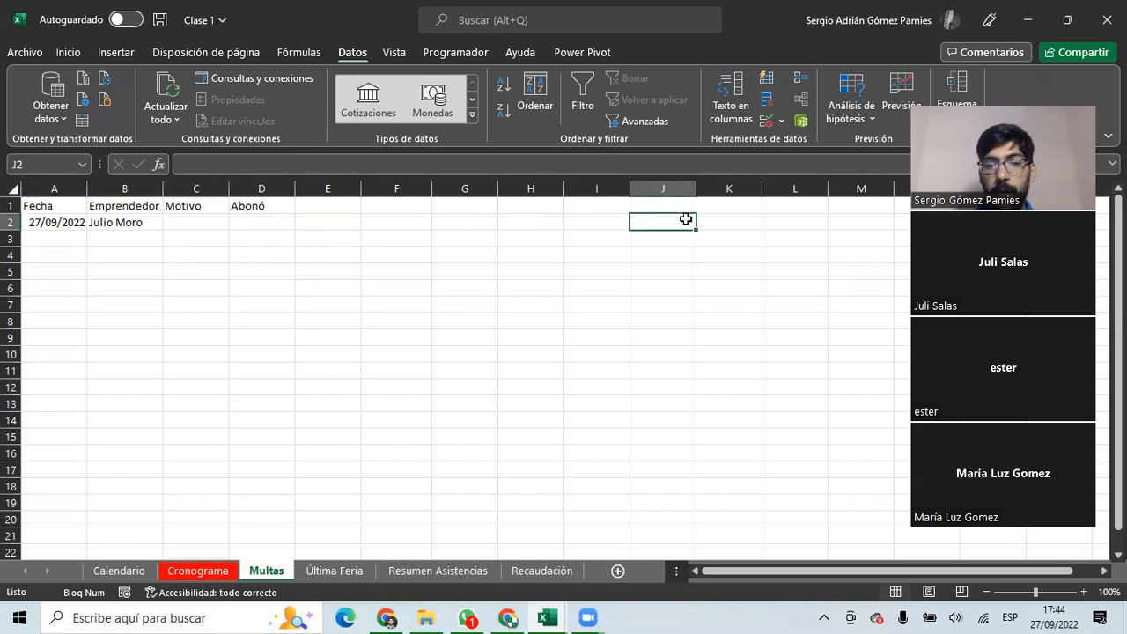
{"action": "left_click", "coordinate": [662, 203]}
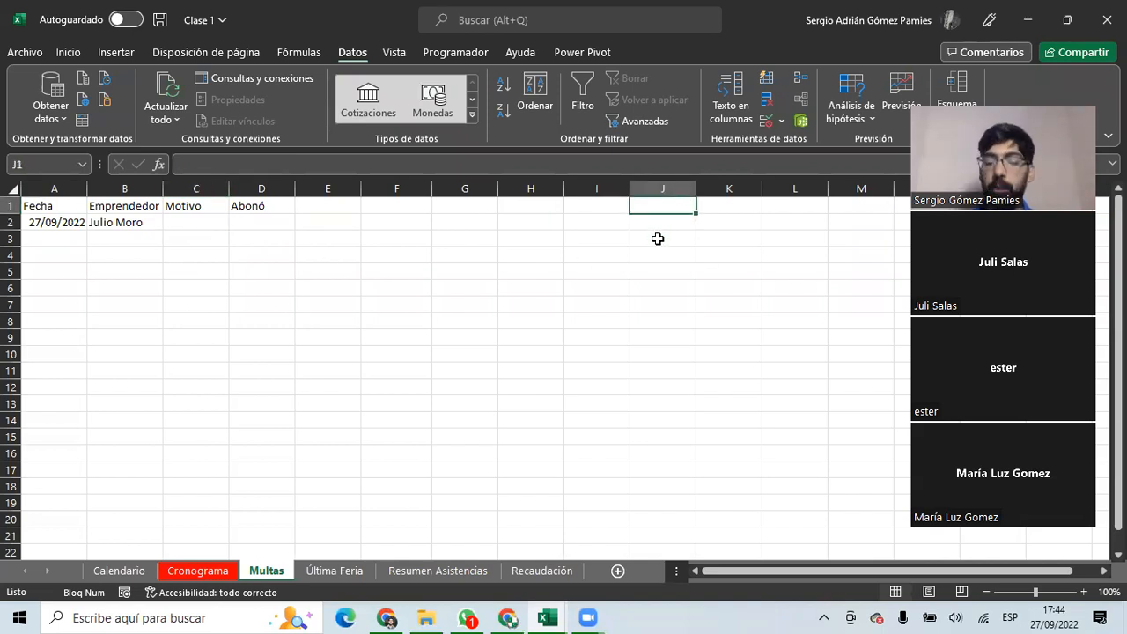
{"action": "type", "text": "Lle"}
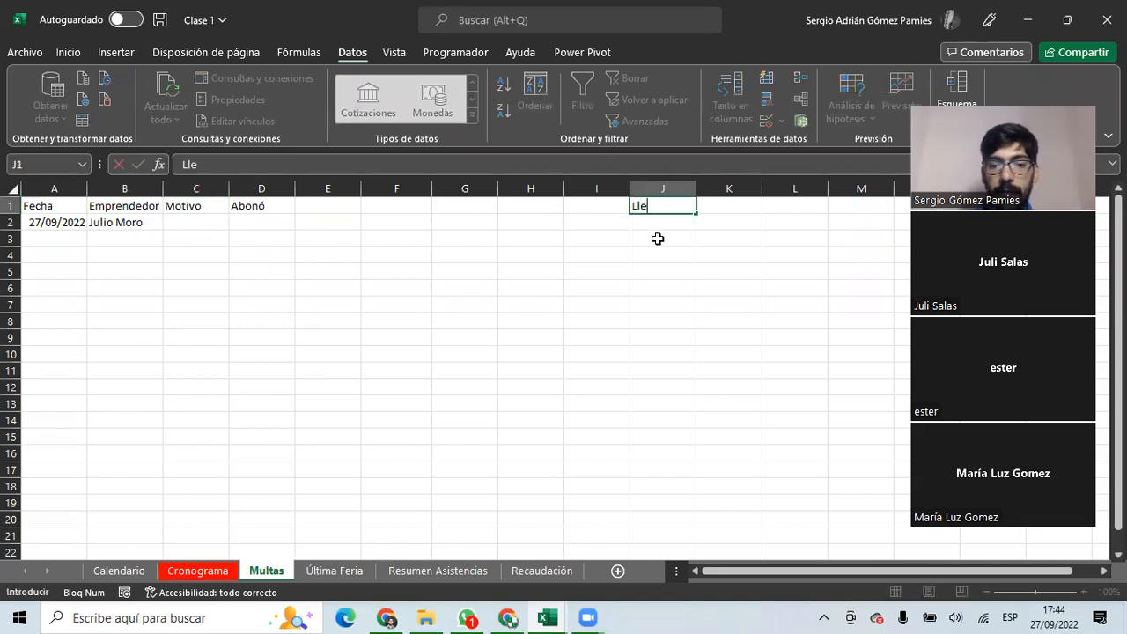
{"action": "type", "text": "gar Tarde"}
{"action": "key", "text": "Return"}
{"action": "type", "text": "Irse Tarde"}
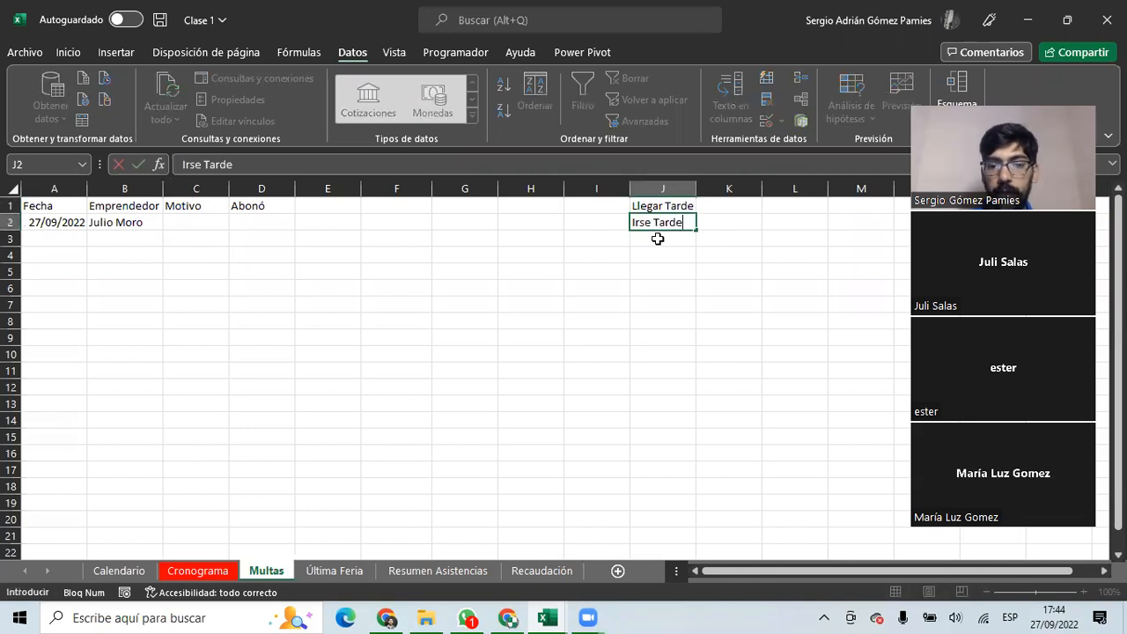
{"action": "key", "text": "Return"}
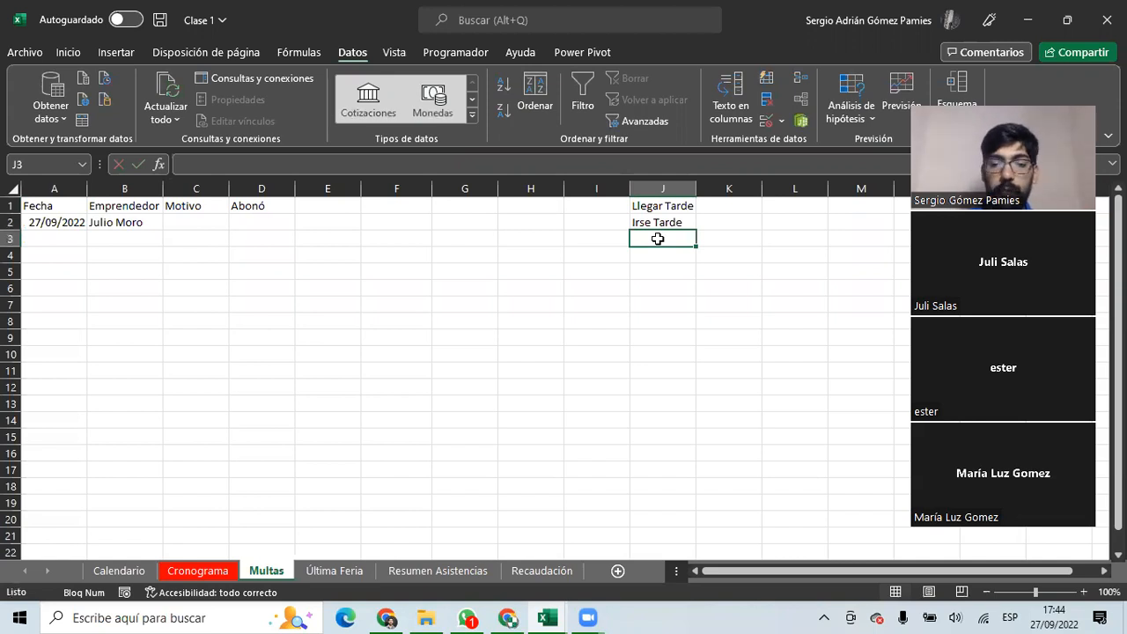
{"action": "type", "text": "No ser limpio"}
{"action": "key", "text": "Return"}
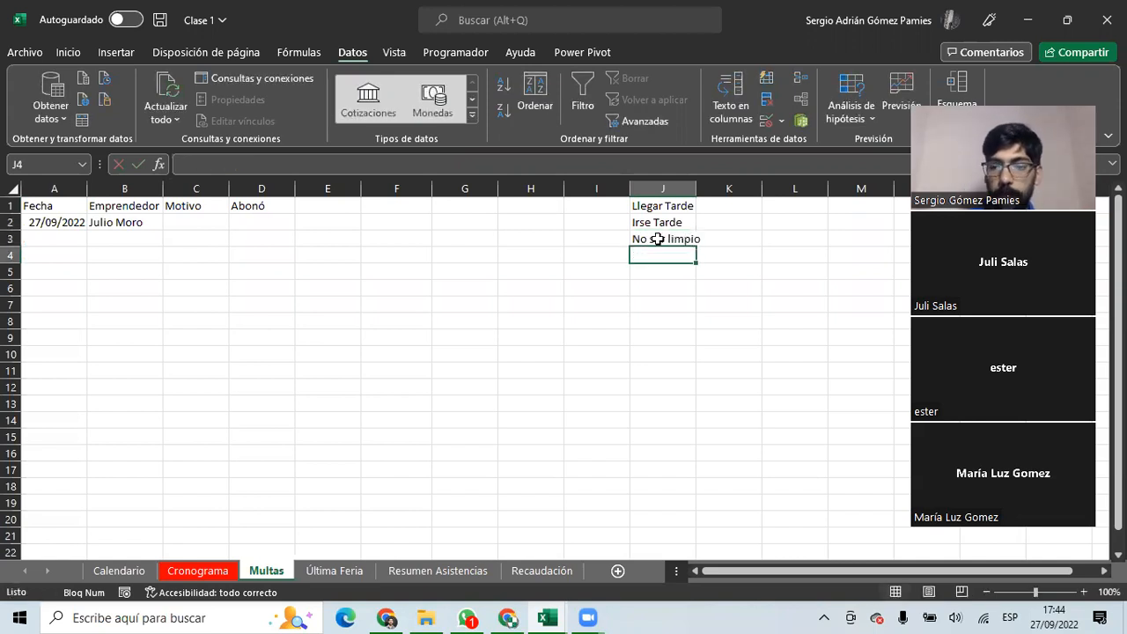
{"action": "double_click", "coordinate": [697, 183]}
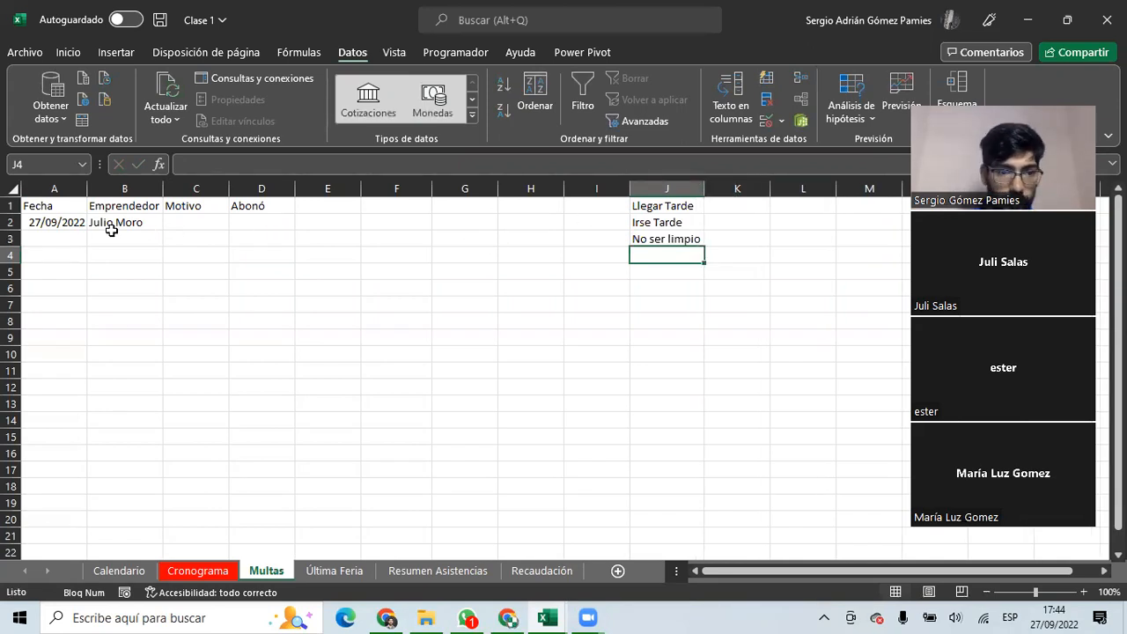
{"action": "left_click", "coordinate": [196, 223]}
{"action": "left_click", "coordinate": [197, 188]}
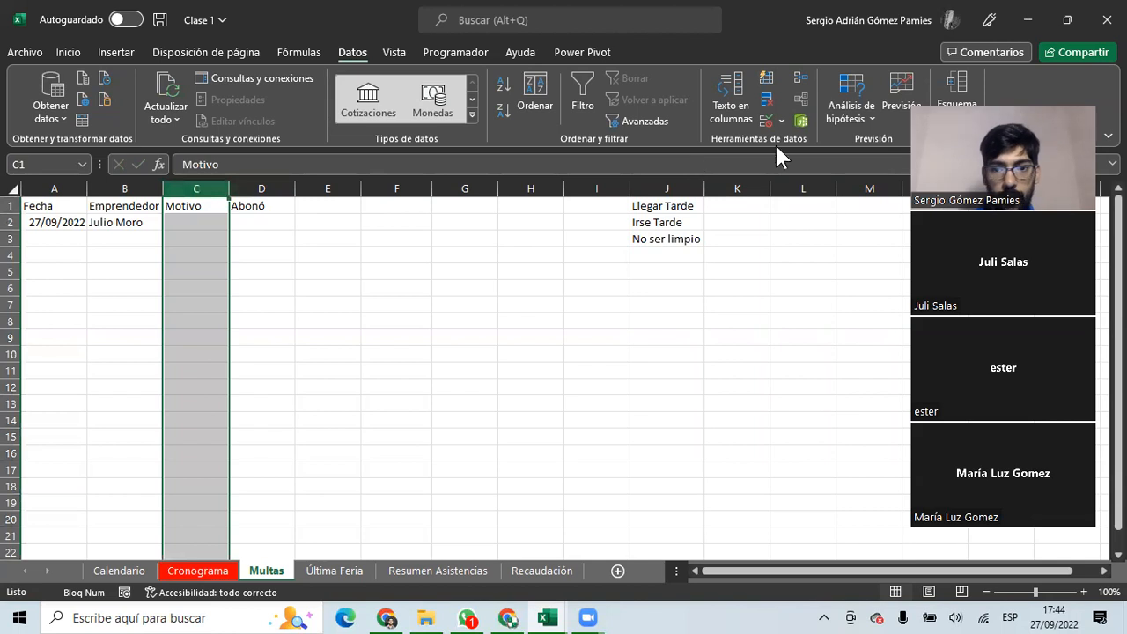
Apply a Lista data validation to column C, typing the reasons directly as the source.
{"action": "left_click", "coordinate": [764, 119]}
{"action": "left_click", "coordinate": [462, 287]}
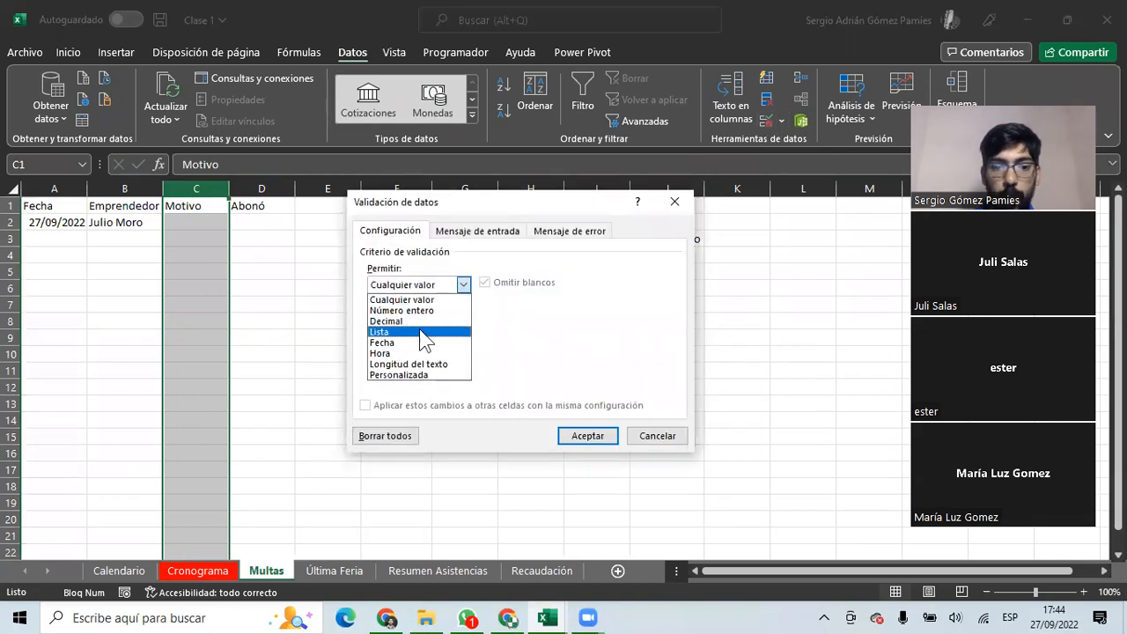
{"action": "left_click", "coordinate": [406, 332]}
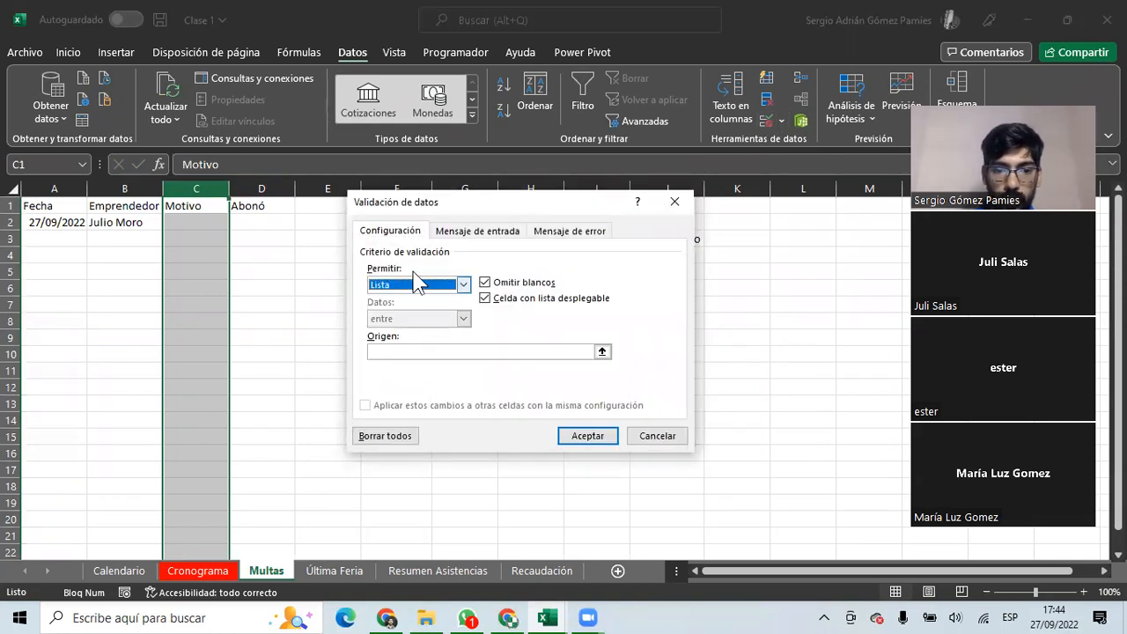
{"action": "left_click_drag", "start_coordinate": [417, 208], "coordinate": [217, 199]}
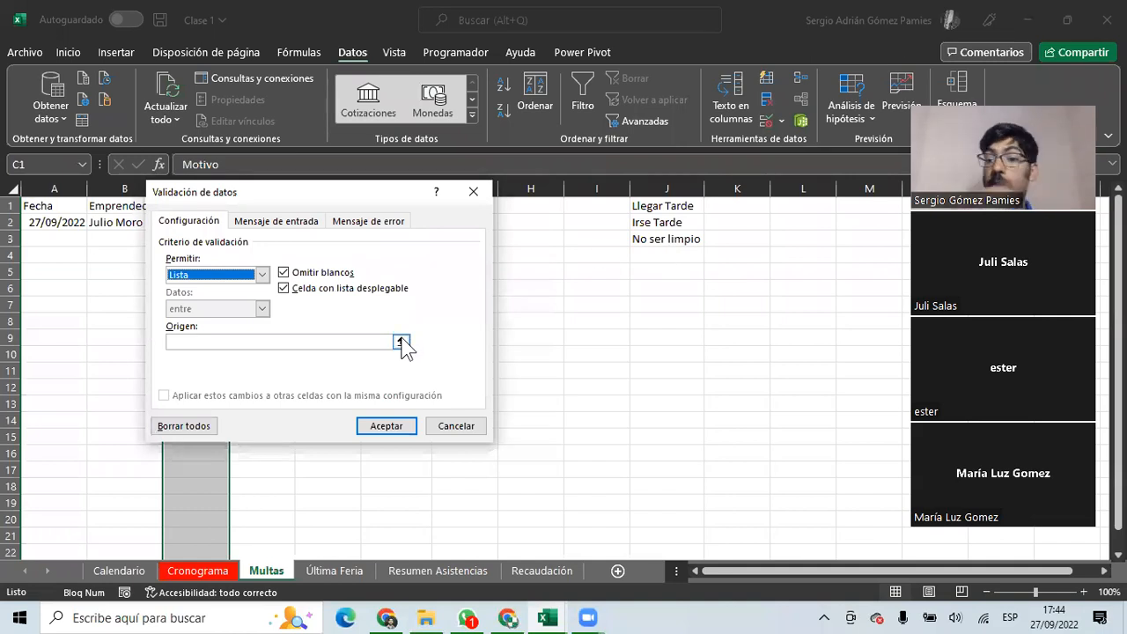
{"action": "left_click", "coordinate": [260, 345]}
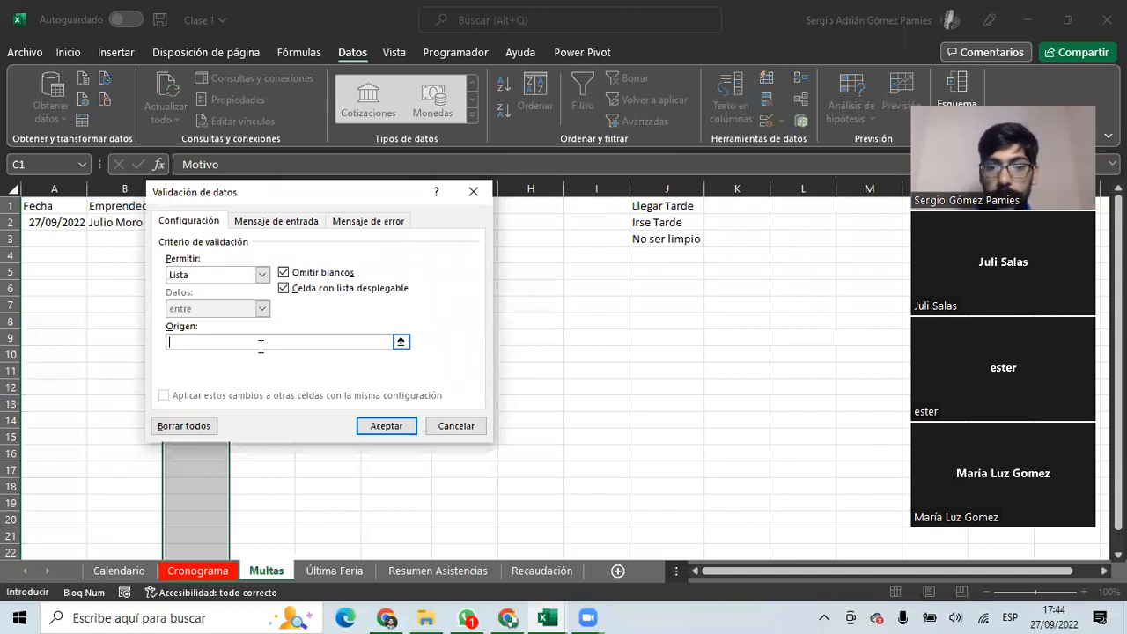
{"action": "key", "text": "Caps_Lock"}
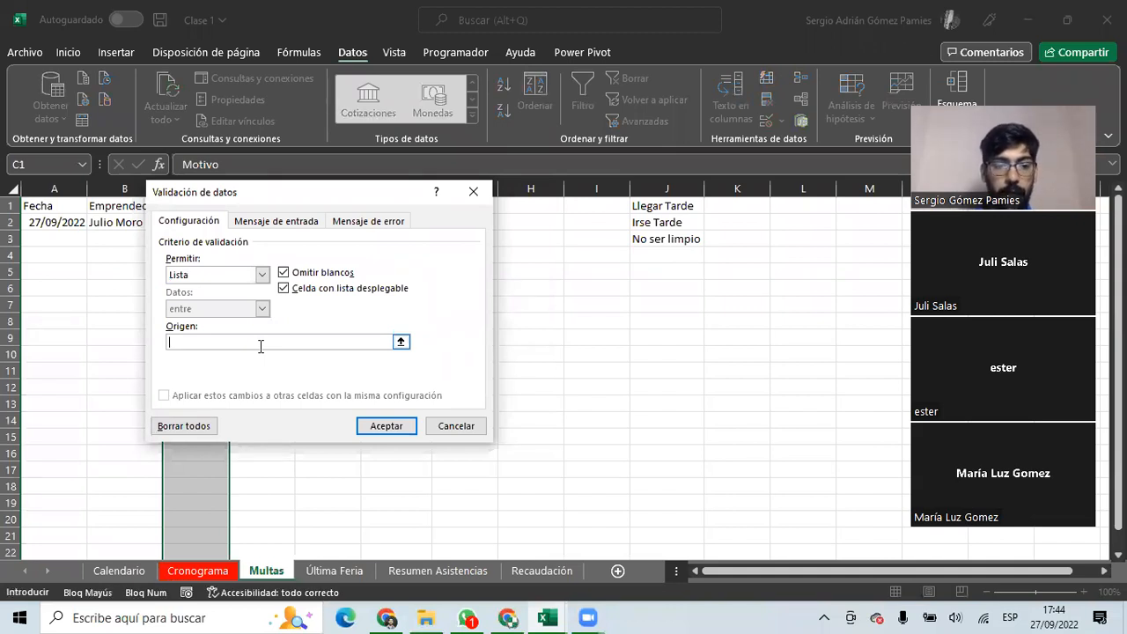
{"action": "type", "text": "L"}
{"action": "key", "text": "Caps_Lock"}
{"action": "type", "text": "l"}
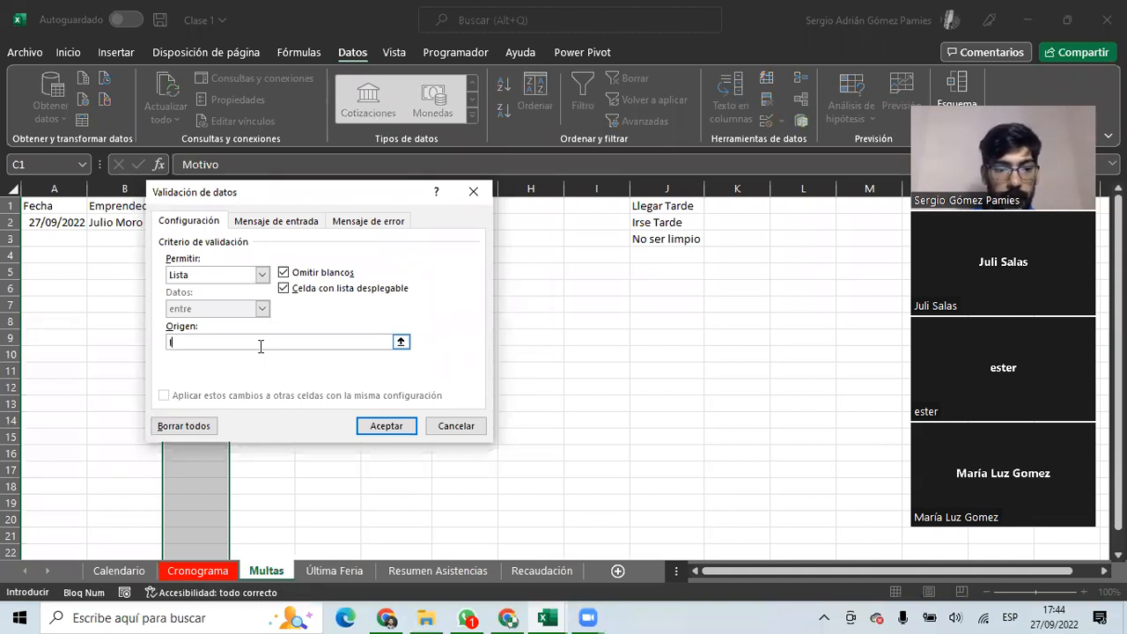
{"action": "type", "text": "egar Tarde;Ise tarde"}
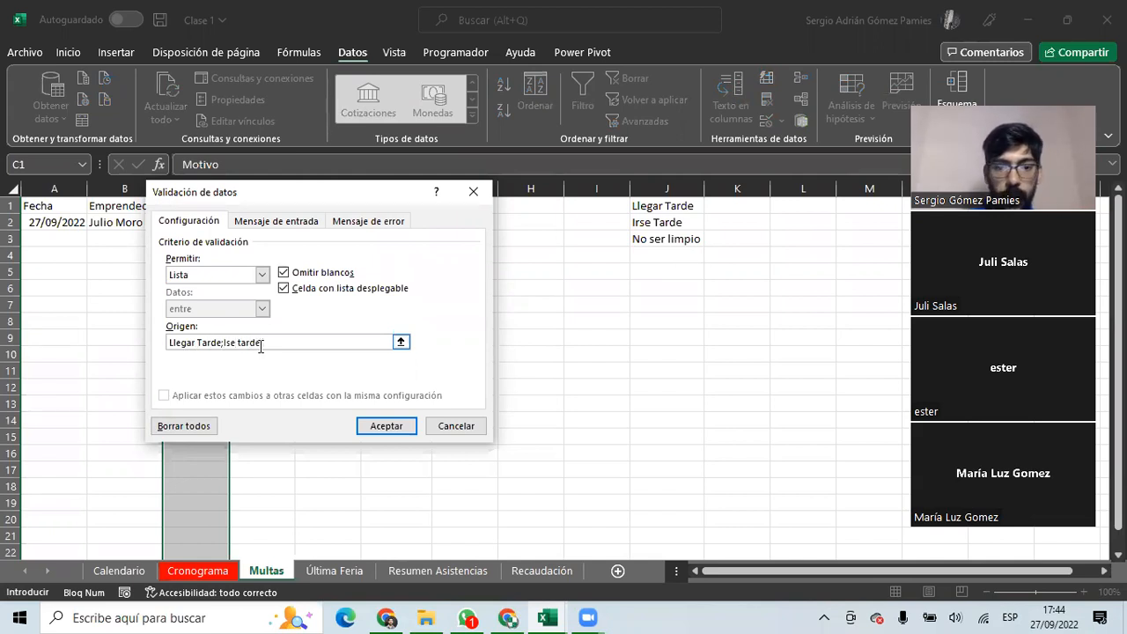
{"action": "type", "text": "Li"}
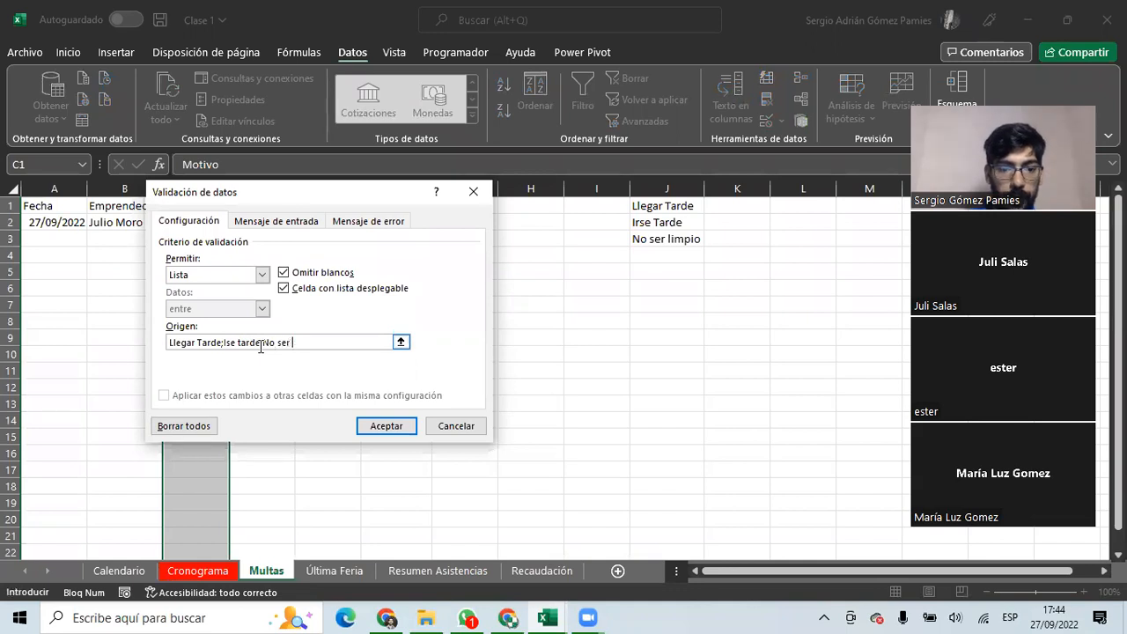
{"action": "type", "text": "mpio"}
{"action": "key", "text": "Return"}
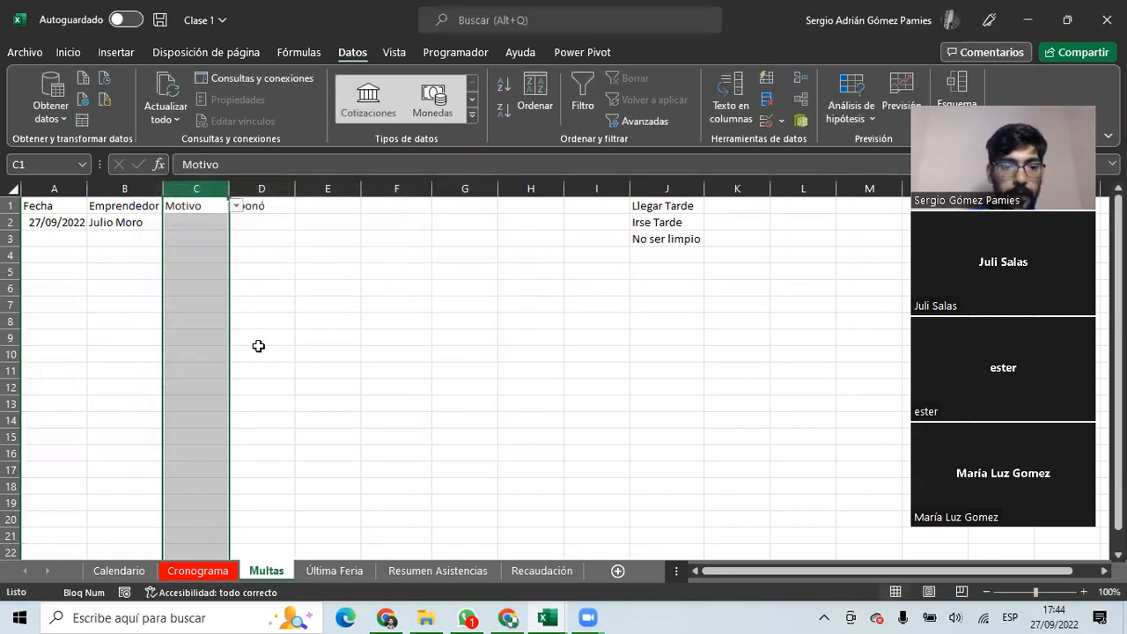
Test C2's dropdown, clear the helper reasons from J1:J3, and pick Ise tarde.
{"action": "left_click", "coordinate": [208, 222]}
{"action": "left_click", "coordinate": [236, 222]}
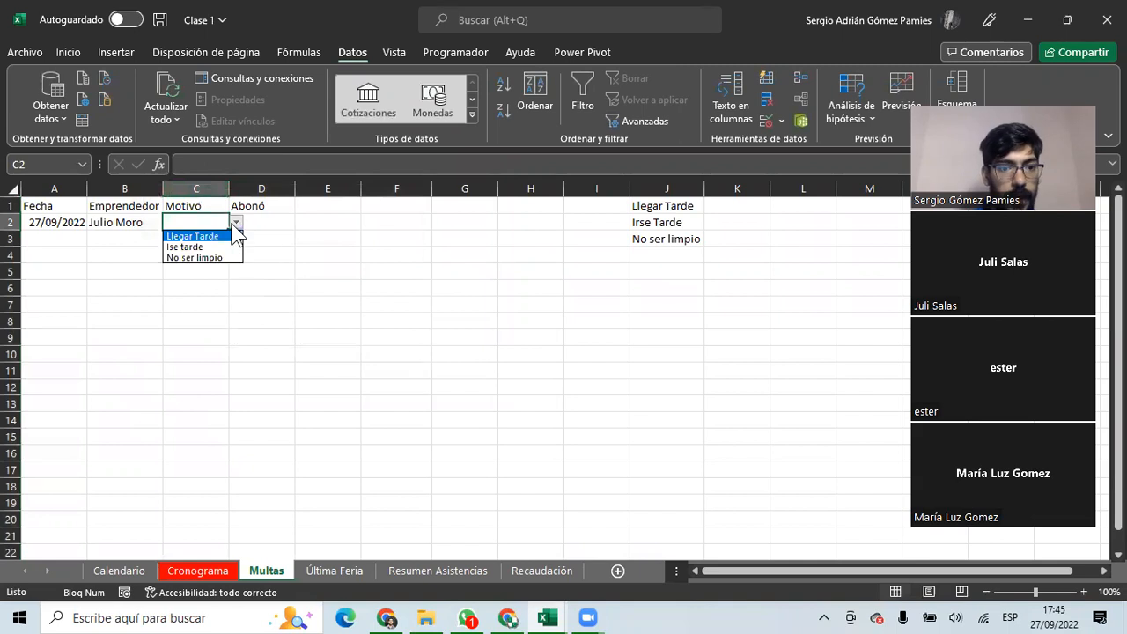
{"action": "key", "text": "Escape"}
{"action": "left_click_drag", "start_coordinate": [642, 208], "coordinate": [646, 243]}
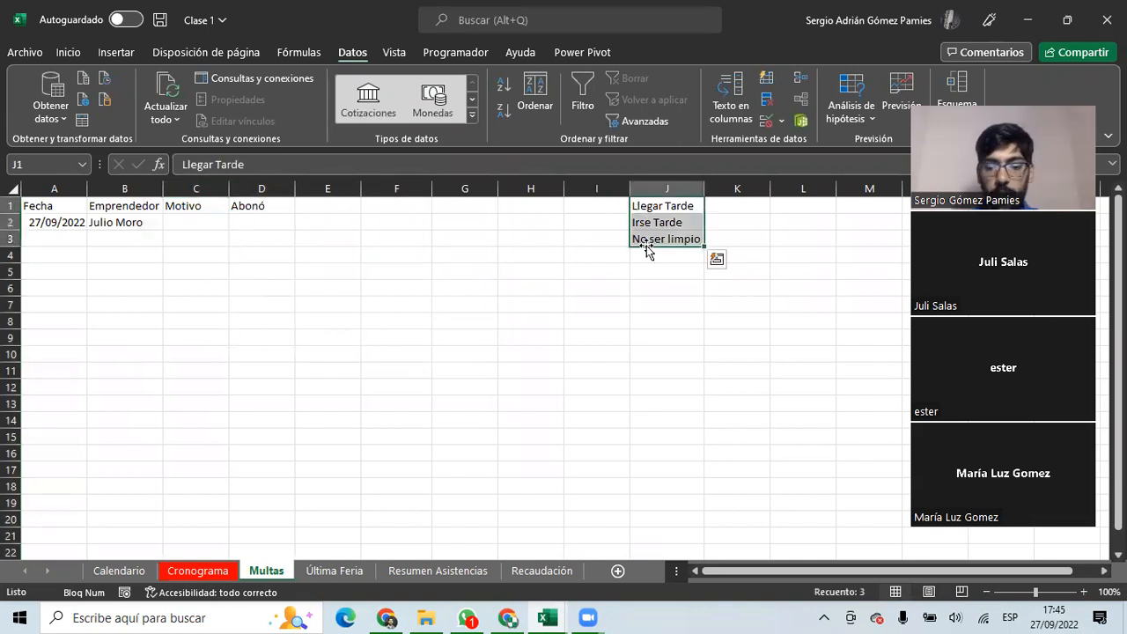
{"action": "key", "text": "Delete"}
{"action": "left_click", "coordinate": [185, 225]}
{"action": "left_click", "coordinate": [236, 221]}
{"action": "left_click", "coordinate": [215, 243]}
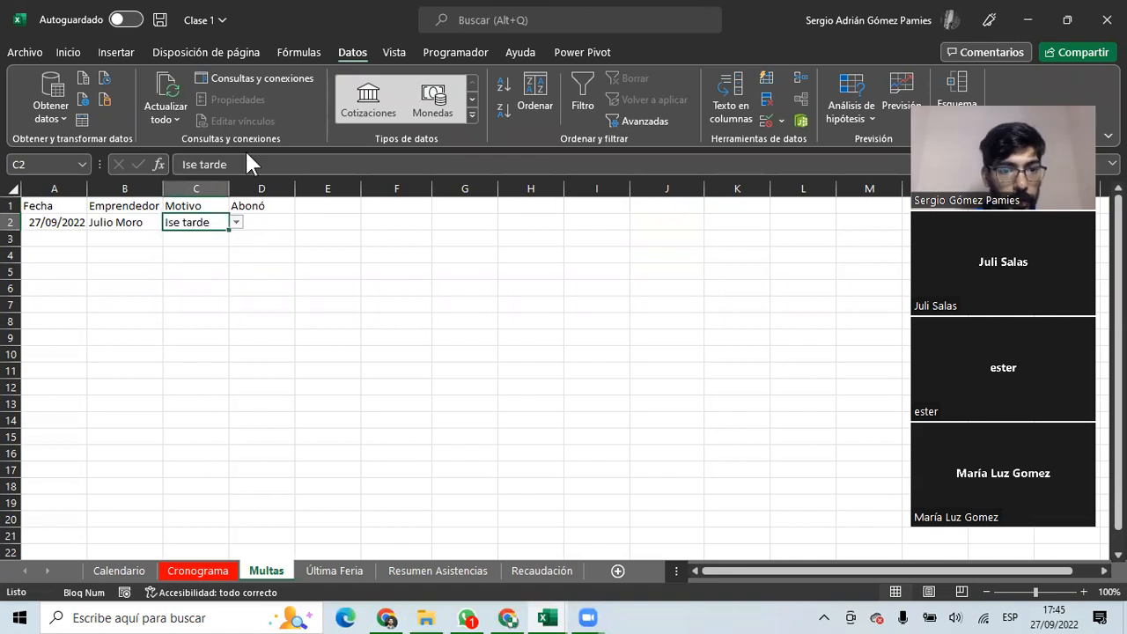
Change the list source to 'Llegar tarde;Irse tarde;No ser limpio' and pick Irse tarde in C2.
{"action": "left_click", "coordinate": [762, 120]}
{"action": "left_click", "coordinate": [230, 343]}
{"action": "key", "text": "shift+Home"}
{"action": "type", "text": "="}
{"action": "key", "text": "Left"}
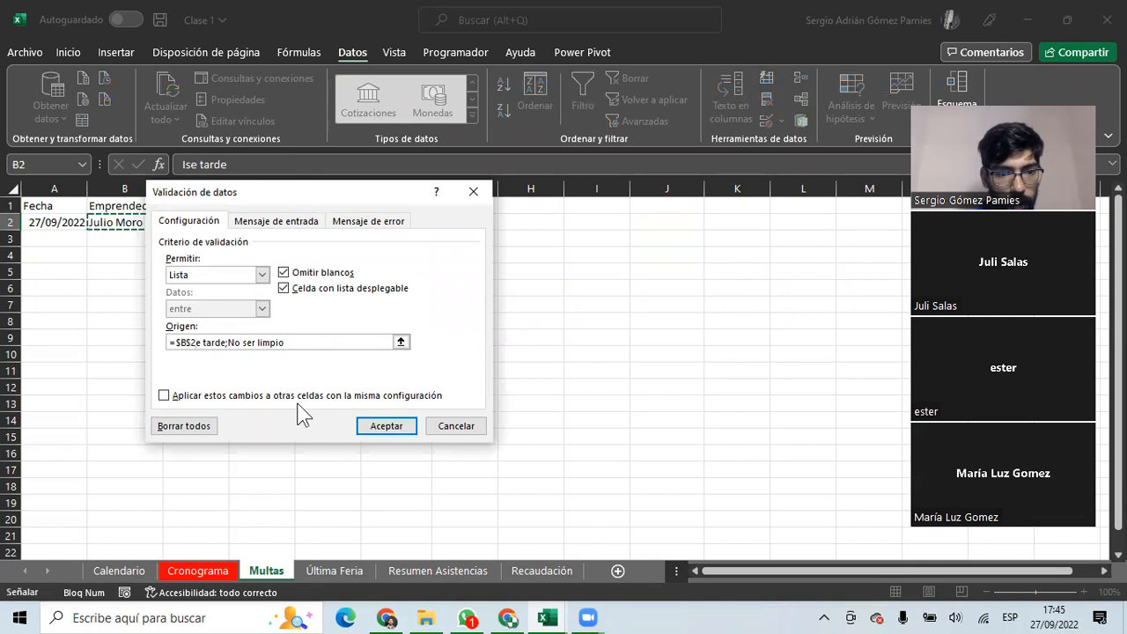
{"action": "key", "text": "Delete"}
{"action": "key", "text": "Delete"}
{"action": "key", "text": "BackSpace"}
{"action": "key", "text": "BackSpace"}
{"action": "key", "text": "BackSpace"}
{"action": "key", "text": "BackSpace"}
{"action": "key", "text": "BackSpace"}
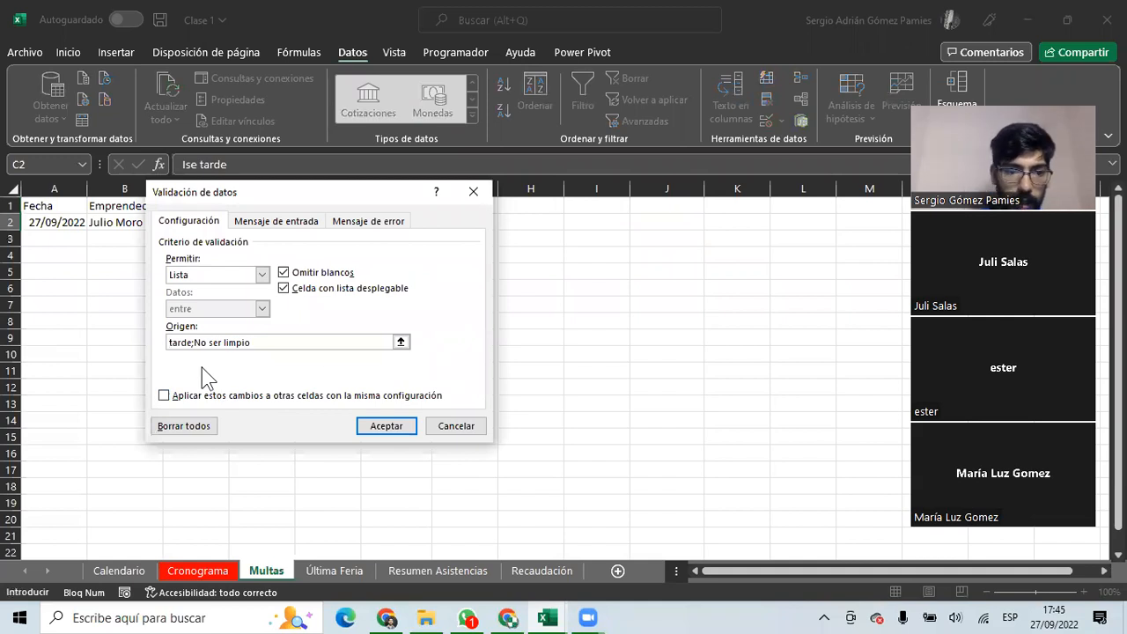
{"action": "left_click_drag", "start_coordinate": [267, 343], "coordinate": [103, 341]}
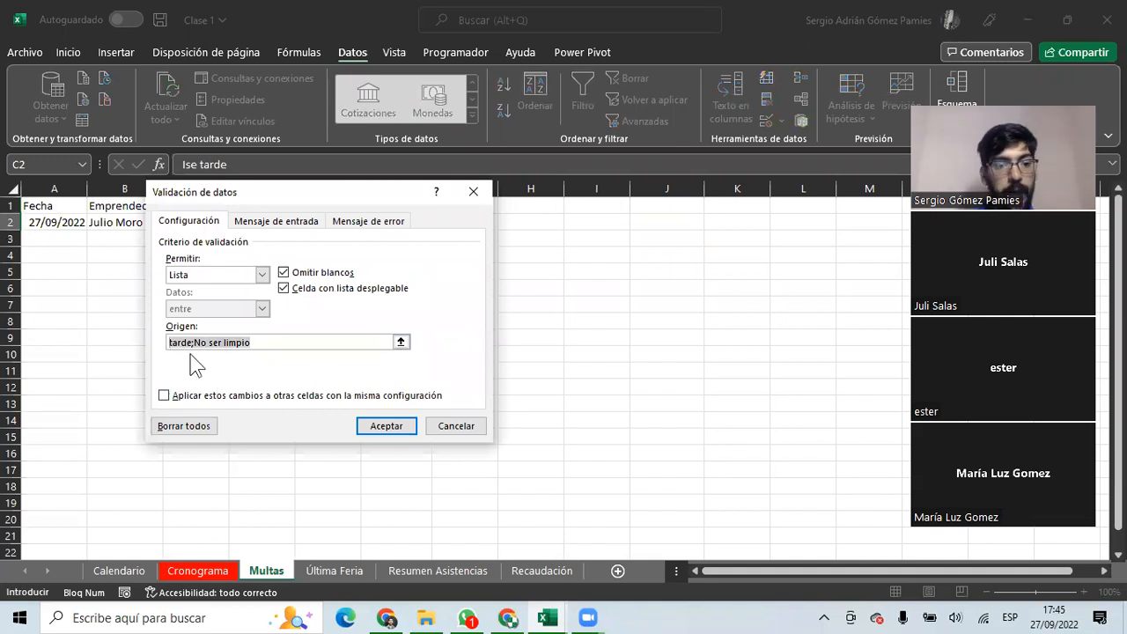
{"action": "type", "text": "Llegar"}
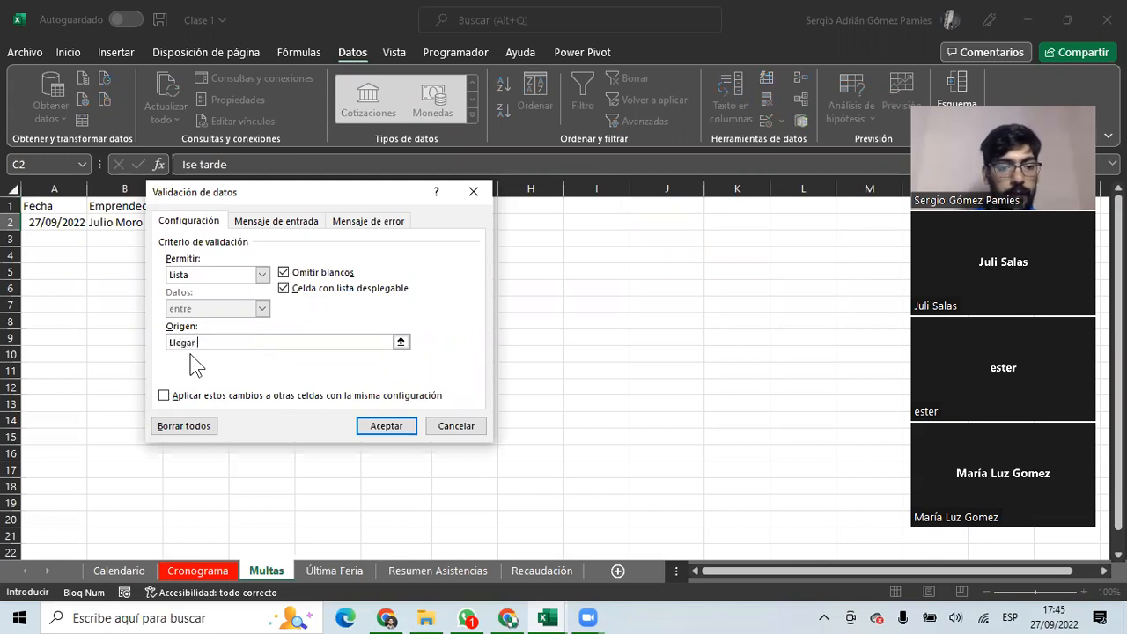
{"action": "type", "text": " tarde;"}
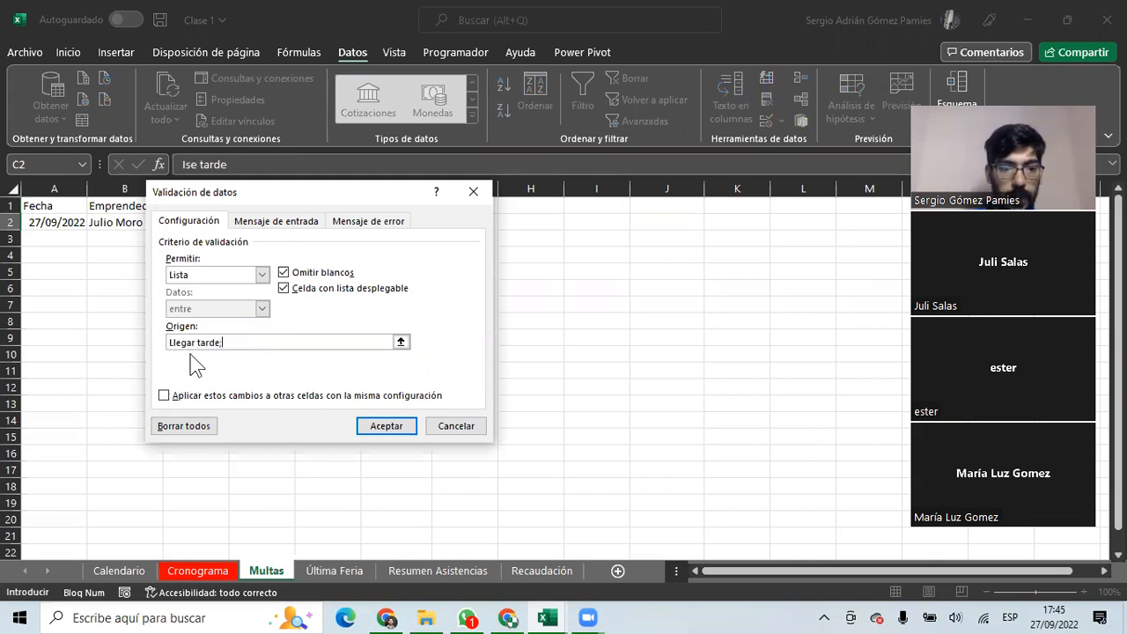
{"action": "type", "text": "Irse tarde;"}
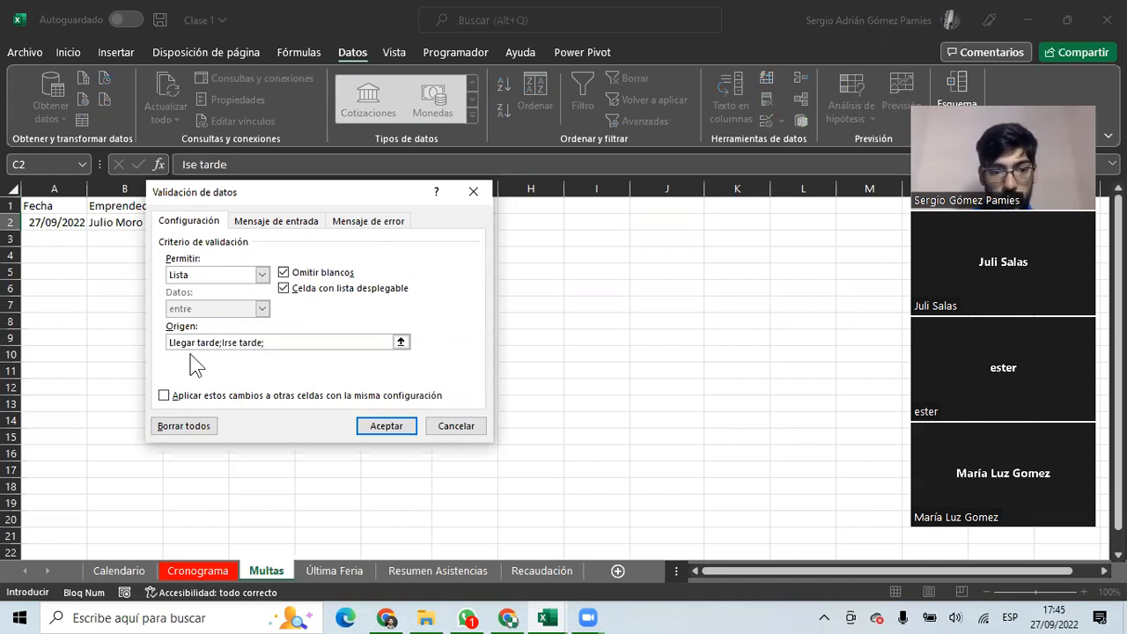
{"action": "type", "text": "No ser limpio"}
{"action": "key", "text": "Return"}
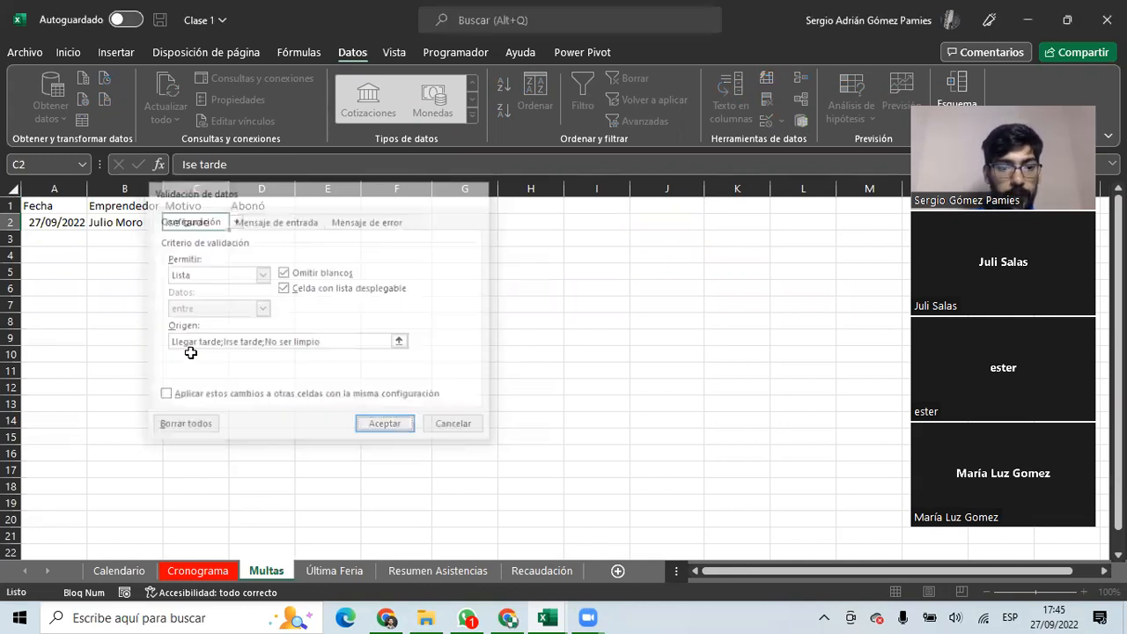
{"action": "left_click", "coordinate": [237, 222]}
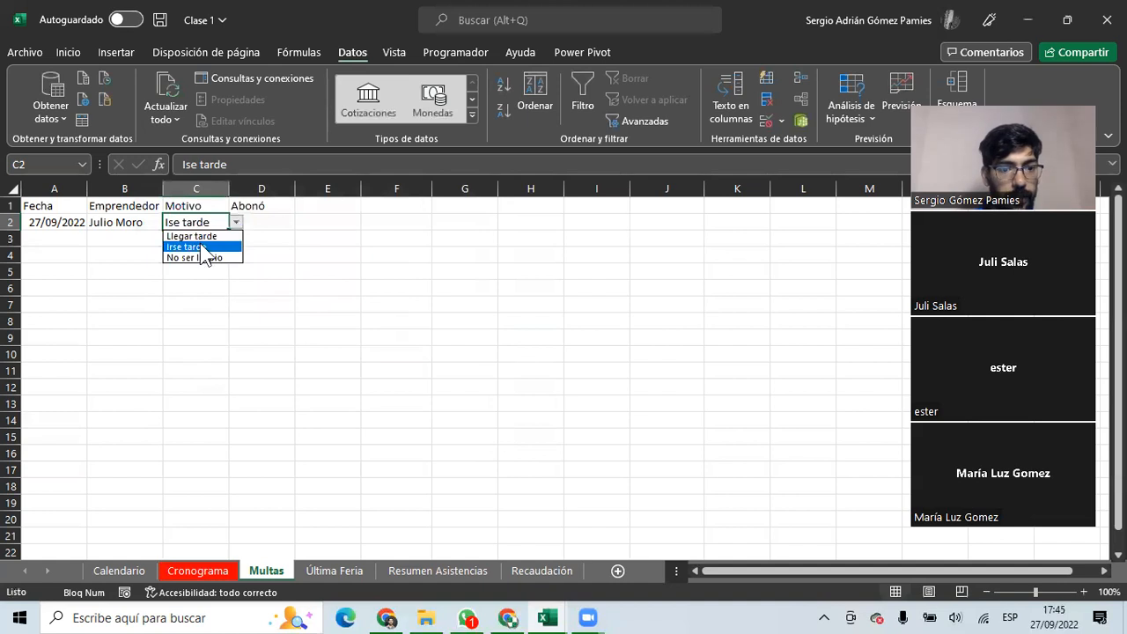
{"action": "left_click", "coordinate": [203, 247]}
Add a Lista validation with source Si;No to the Abonó column D.
{"action": "left_click", "coordinate": [262, 220]}
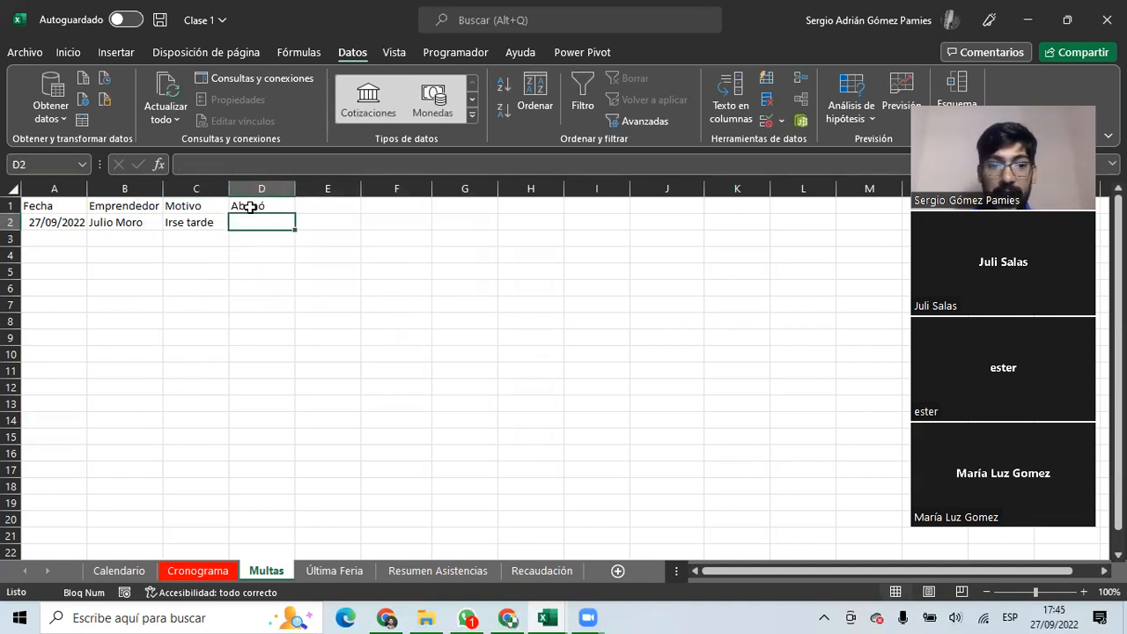
{"action": "left_click", "coordinate": [251, 205]}
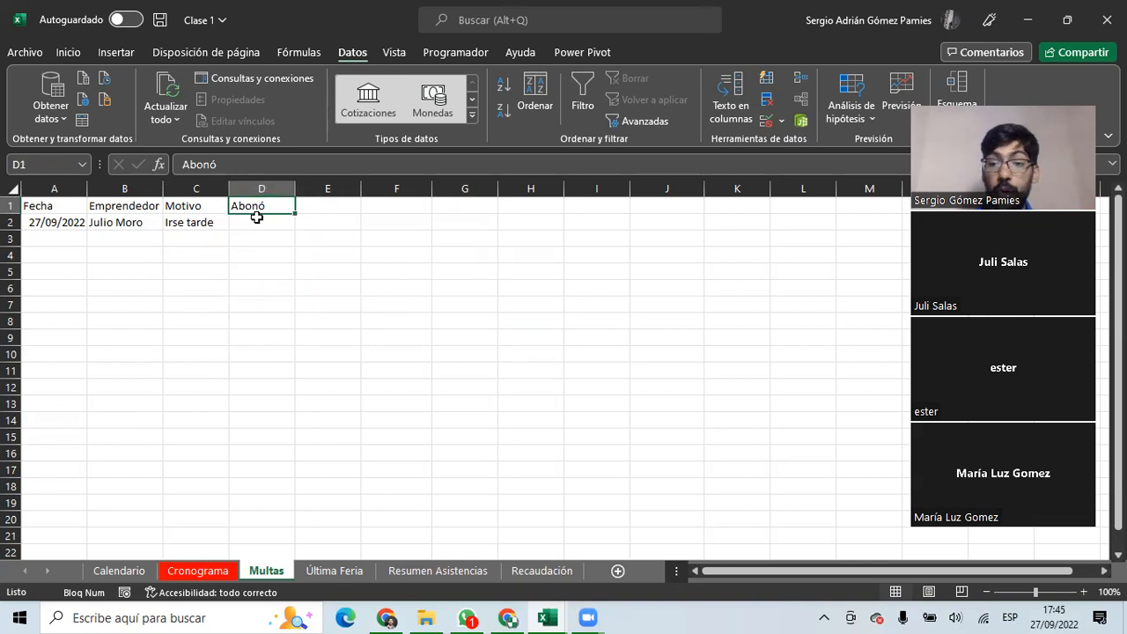
{"action": "left_click", "coordinate": [261, 189]}
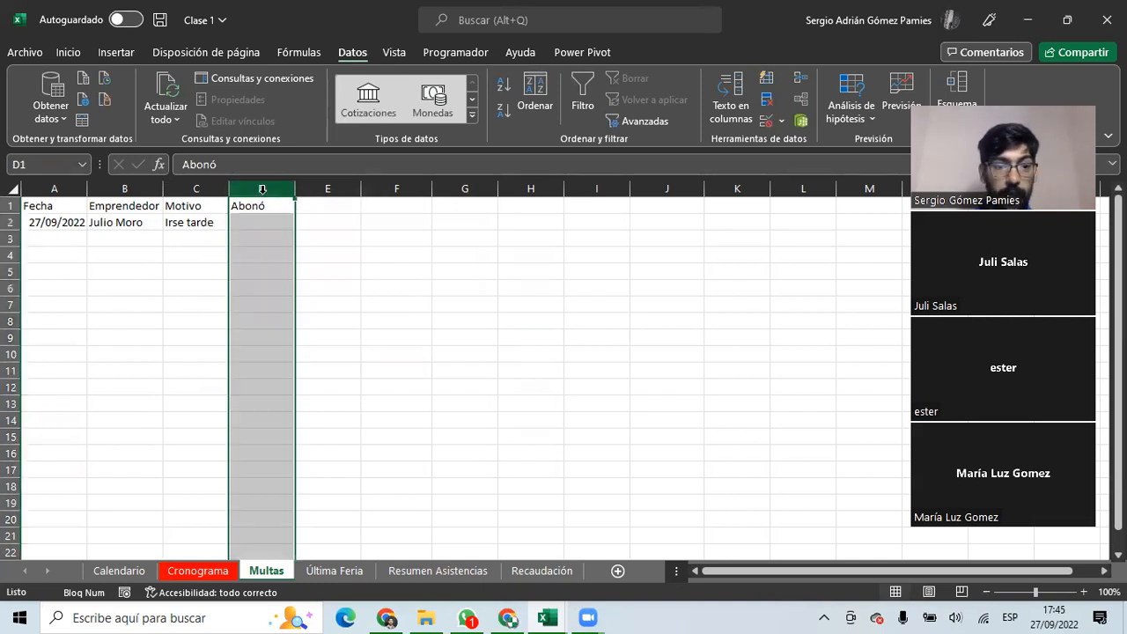
{"action": "left_click", "coordinate": [764, 117]}
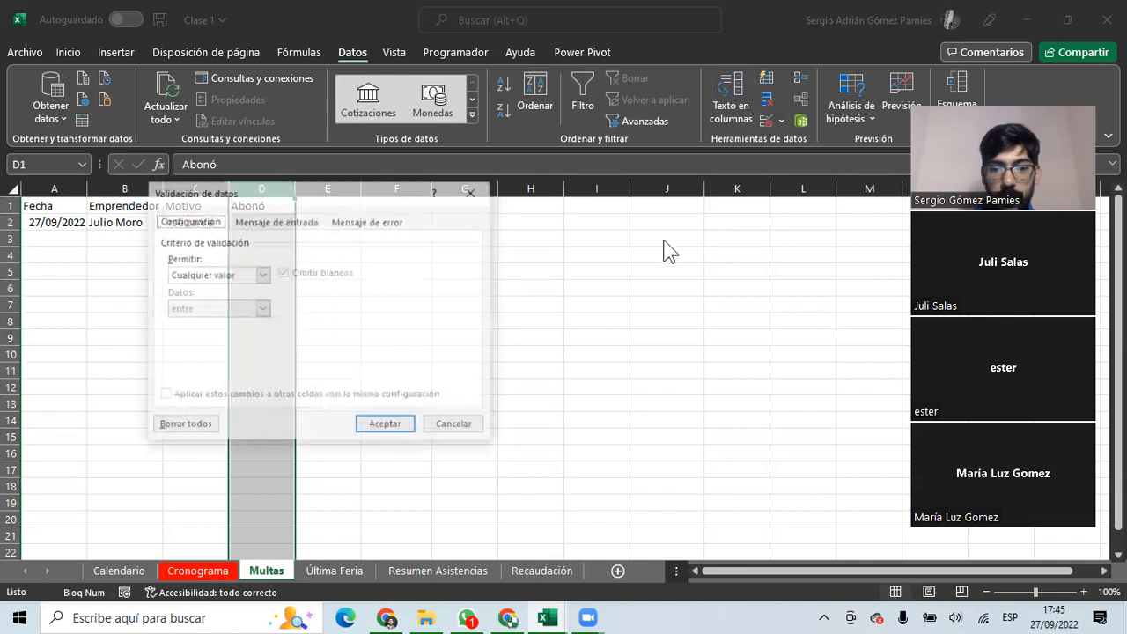
{"action": "left_click", "coordinate": [260, 274]}
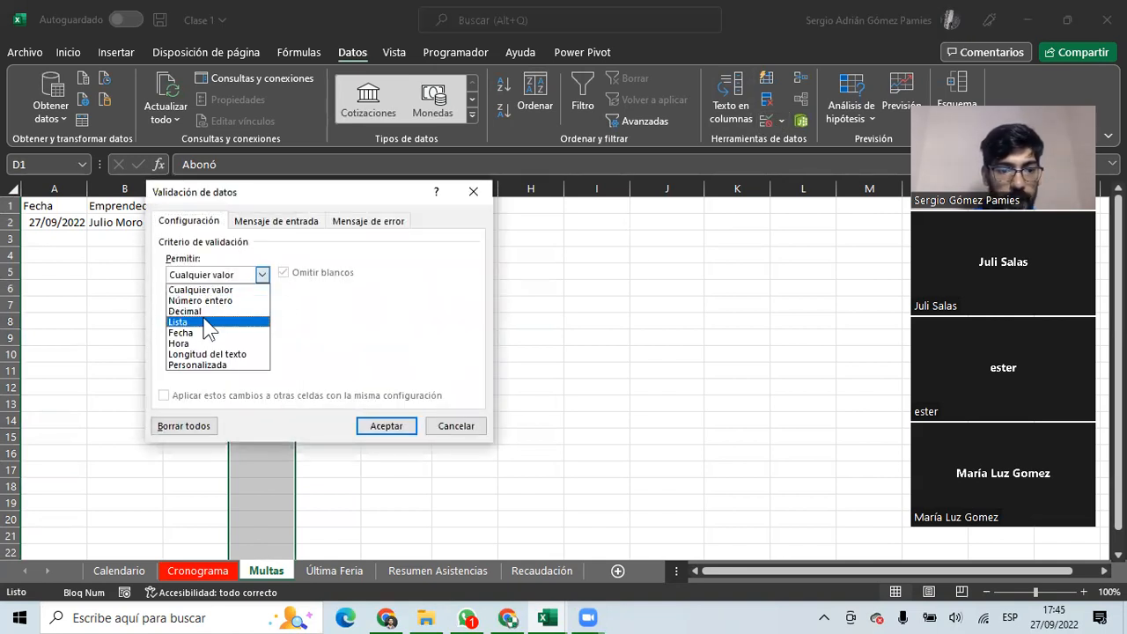
{"action": "left_click", "coordinate": [208, 321]}
{"action": "left_click", "coordinate": [216, 341]}
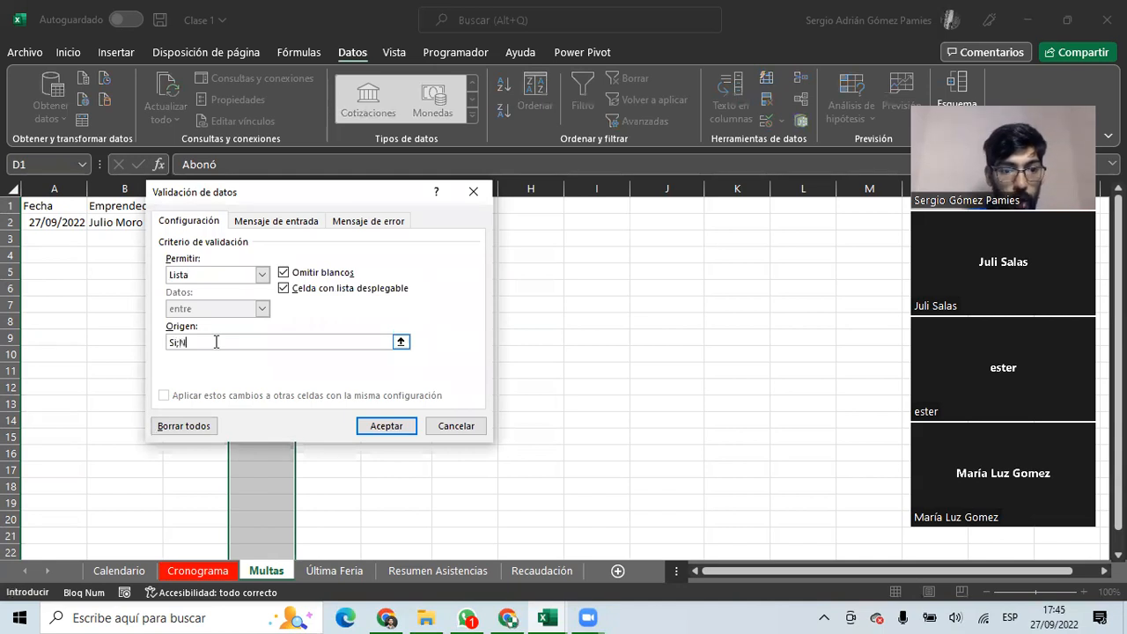
{"action": "left_click", "coordinate": [389, 431]}
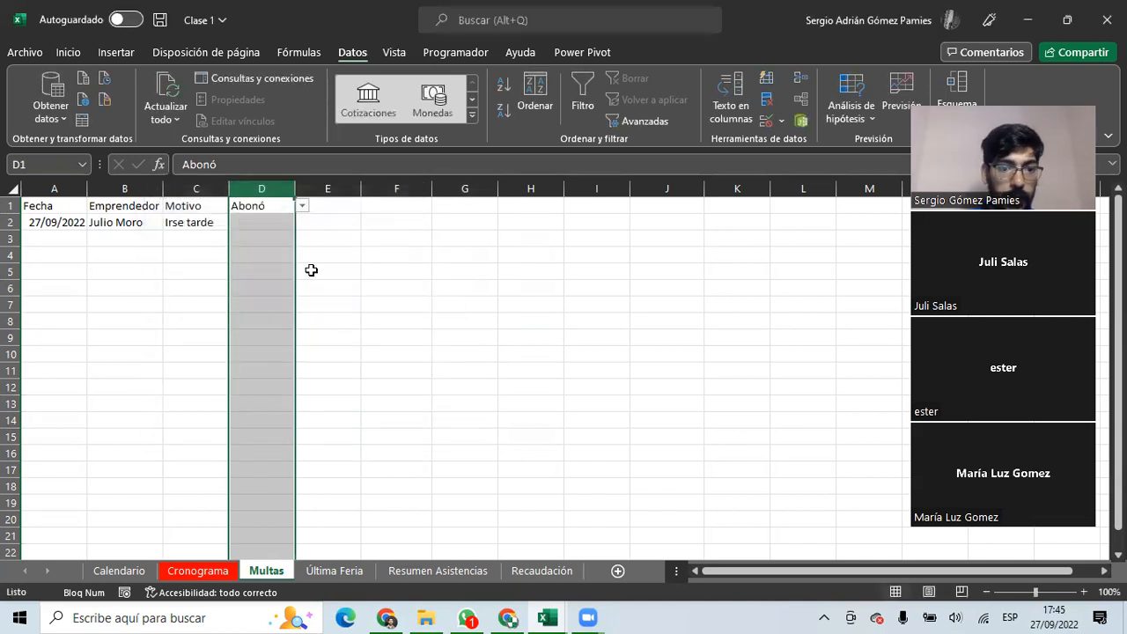
Set D2 to No from its Si/No dropdown.
{"action": "left_click", "coordinate": [269, 219]}
{"action": "left_click", "coordinate": [302, 223]}
{"action": "left_click", "coordinate": [276, 246]}
Fill row 3 with today's date, an entrepreneur, No ser limpio and Abonó No.
{"action": "left_click", "coordinate": [60, 238]}
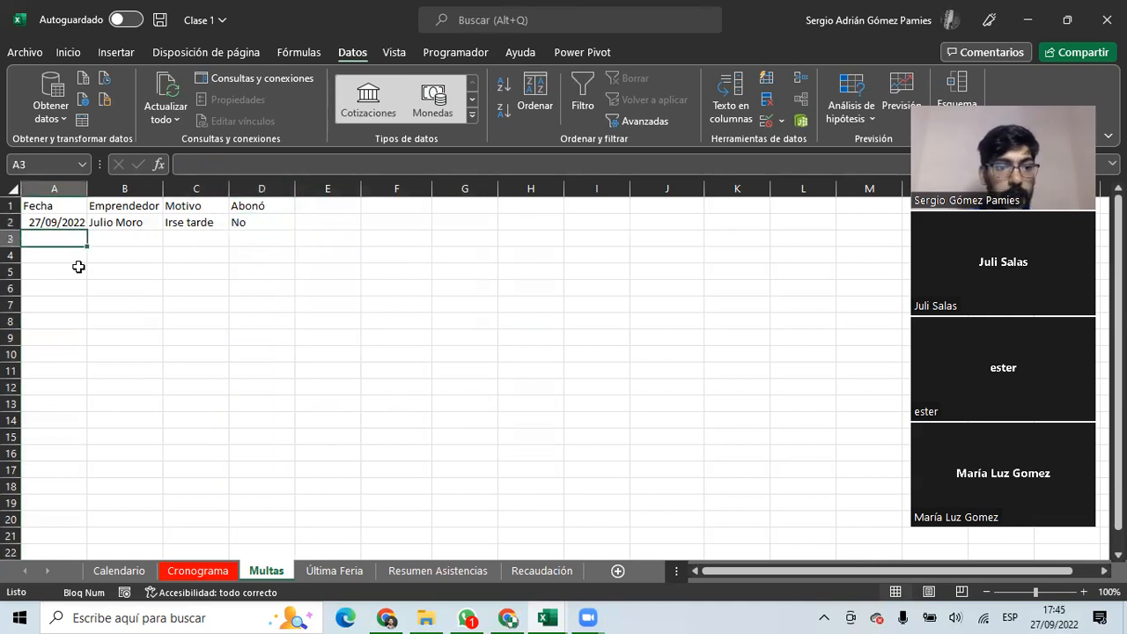
{"action": "key", "text": "ctrl+semicolon"}
{"action": "key", "text": "Tab"}
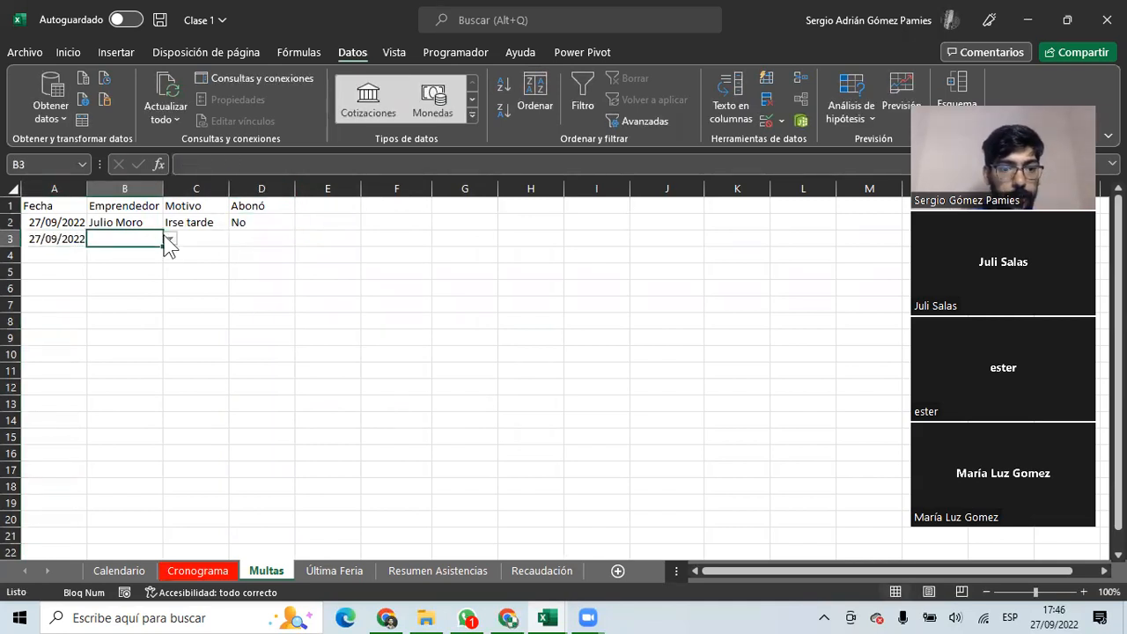
{"action": "left_click", "coordinate": [170, 239]}
{"action": "left_click", "coordinate": [137, 306]}
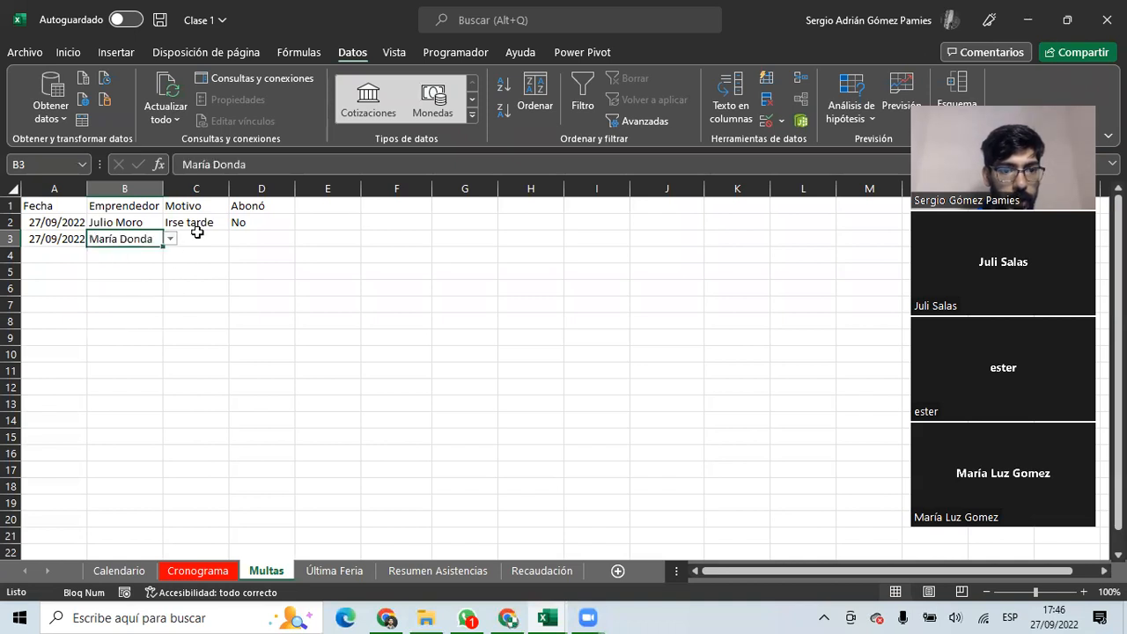
{"action": "key", "text": "Tab"}
{"action": "left_click", "coordinate": [236, 239]}
{"action": "left_click", "coordinate": [199, 272]}
{"action": "key", "text": "Tab"}
{"action": "left_click", "coordinate": [302, 239]}
{"action": "left_click", "coordinate": [293, 264]}
{"action": "left_click", "coordinate": [279, 359]}
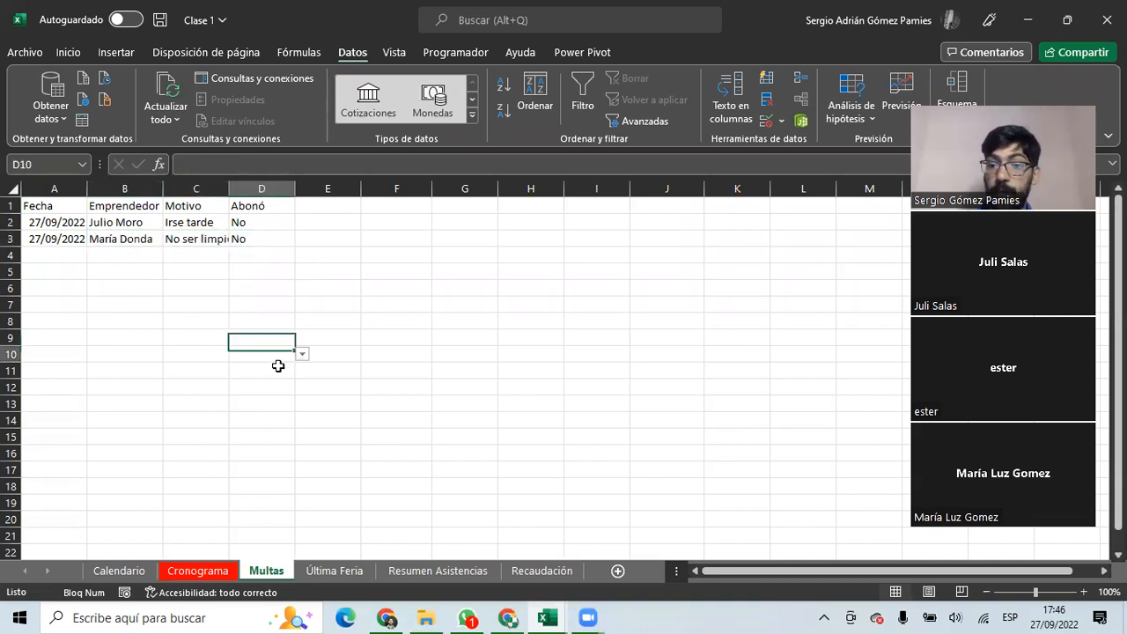
Change the first fine's Abonó value in D2 to Si.
{"action": "left_click", "coordinate": [241, 222]}
{"action": "left_click", "coordinate": [302, 222]}
{"action": "left_click", "coordinate": [269, 246]}
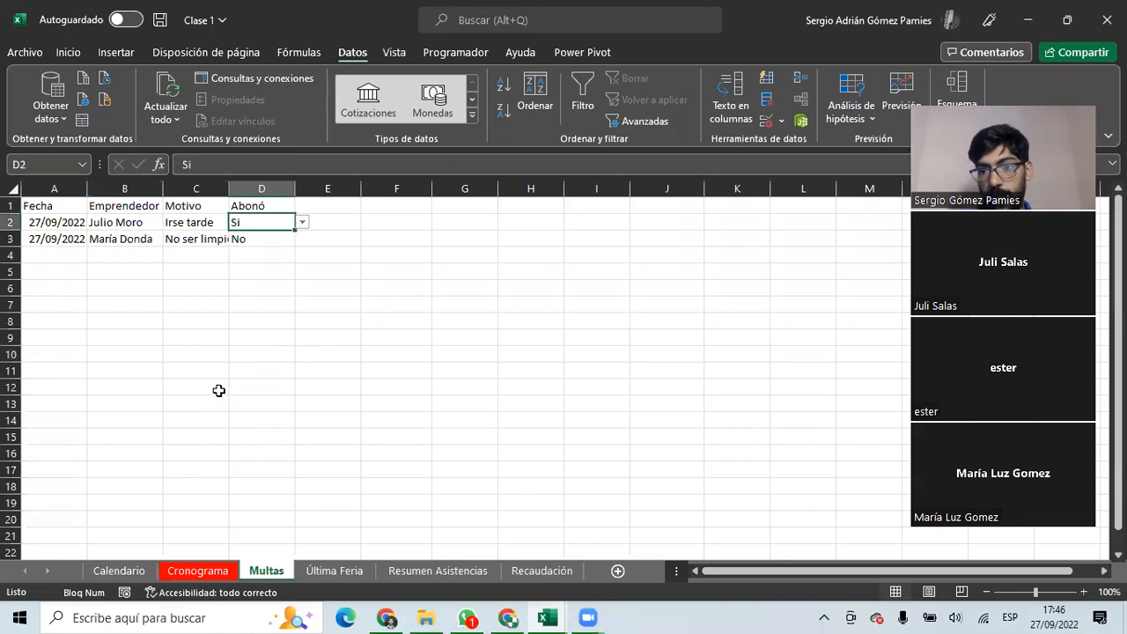
{"action": "left_click", "coordinate": [302, 222]}
{"action": "left_click", "coordinate": [286, 247]}
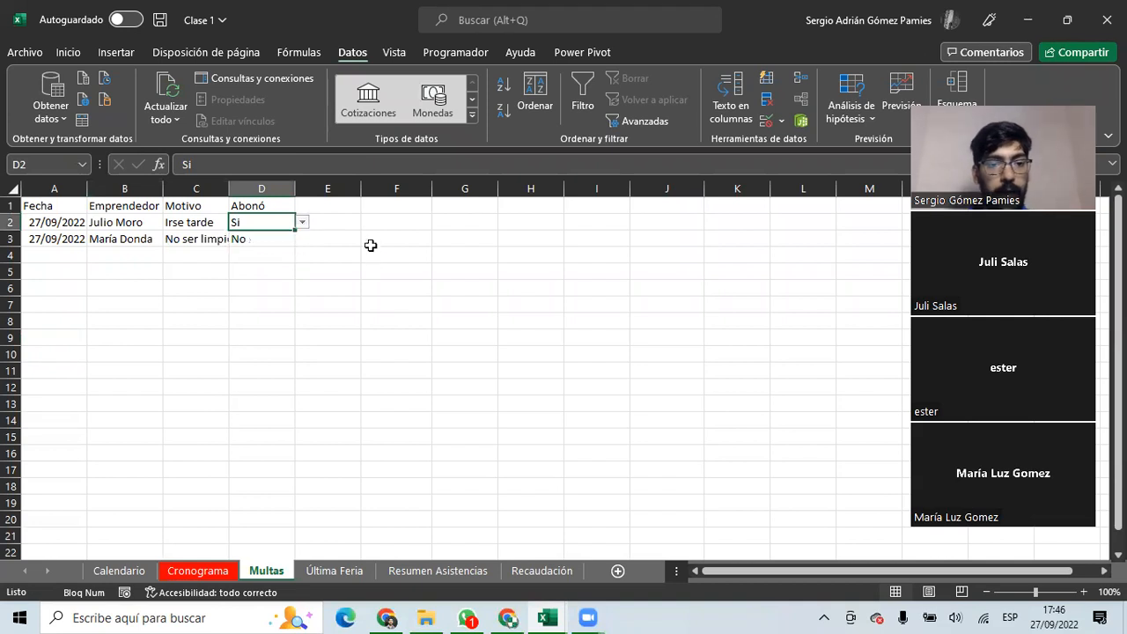
{"action": "left_click", "coordinate": [264, 202]}
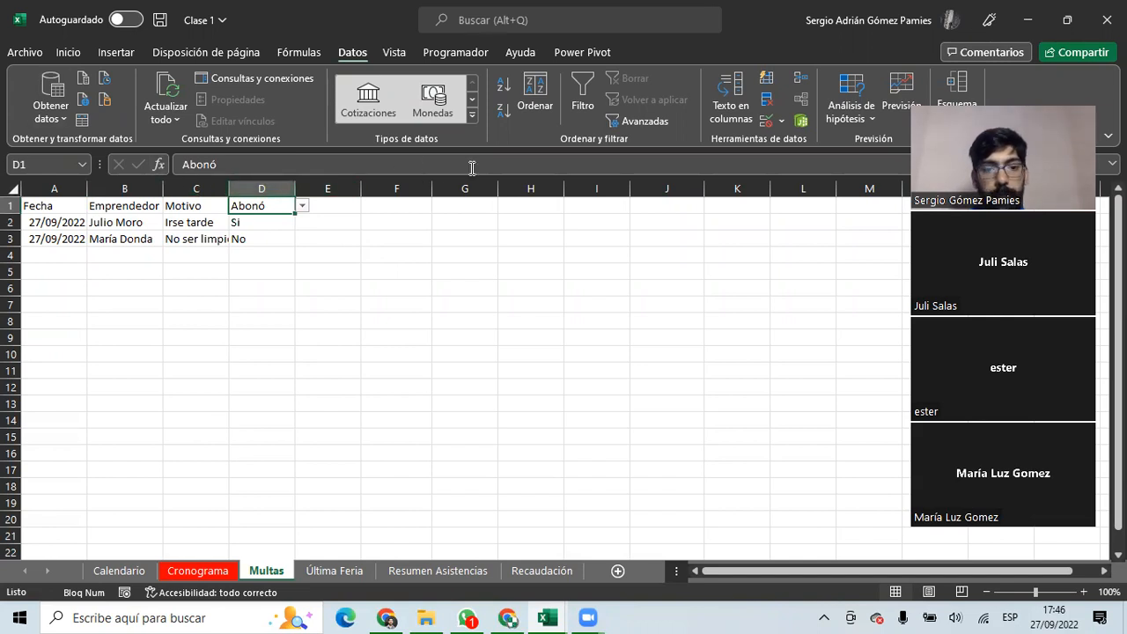
{"action": "left_click", "coordinate": [457, 206]}
{"action": "left_click", "coordinate": [327, 206]}
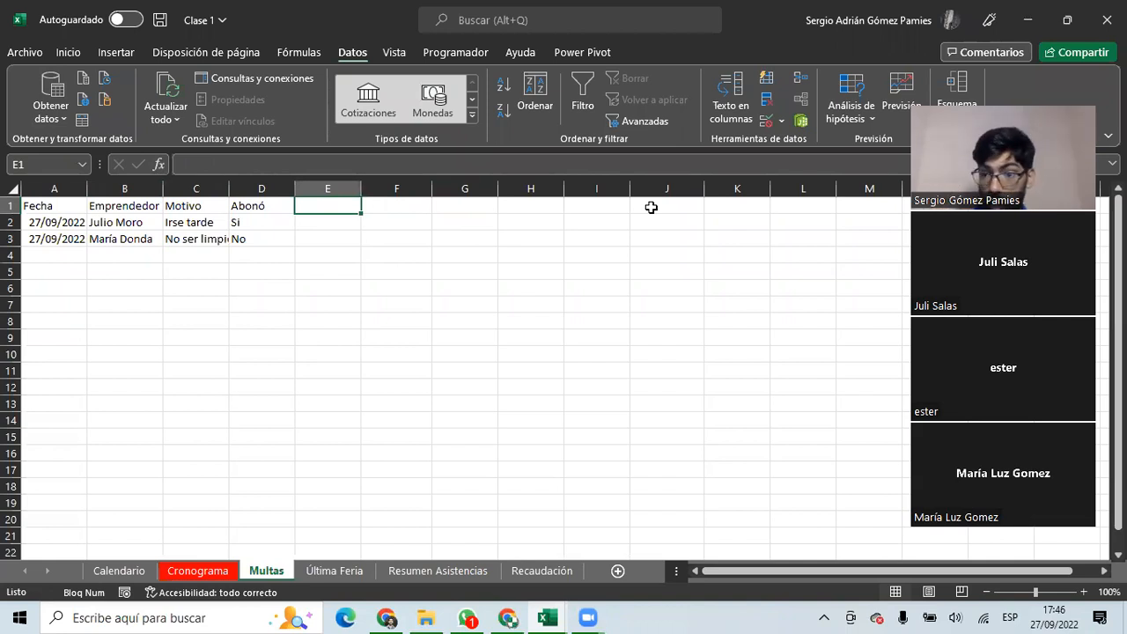
{"action": "left_click", "coordinate": [763, 119]}
{"action": "left_click", "coordinate": [262, 275]}
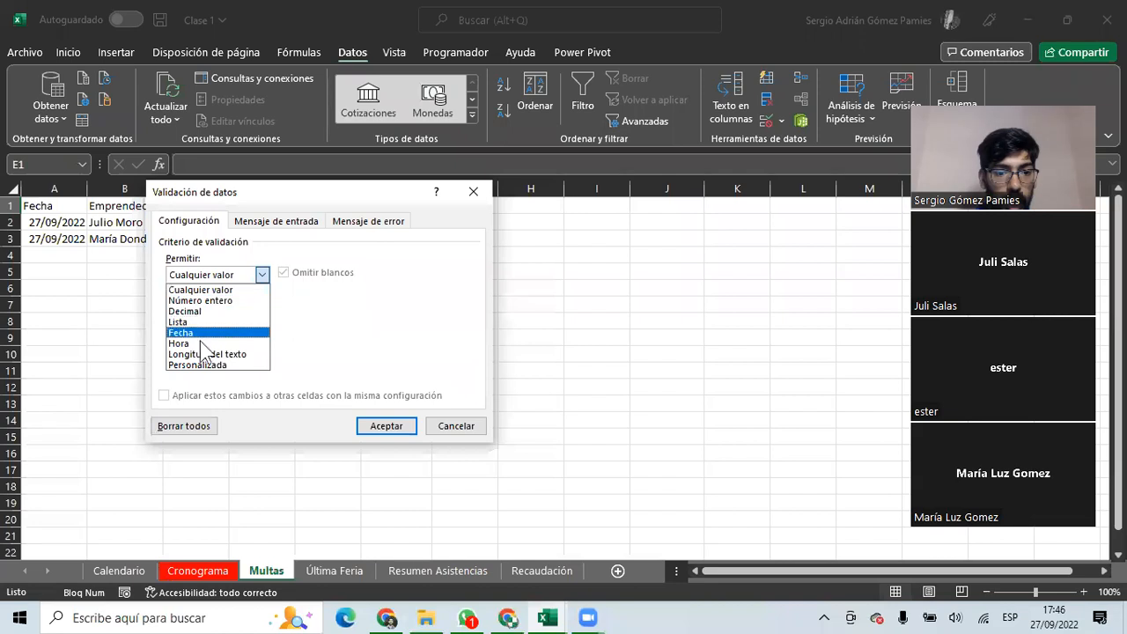
{"action": "left_click", "coordinate": [207, 354]}
{"action": "left_click", "coordinate": [204, 310]}
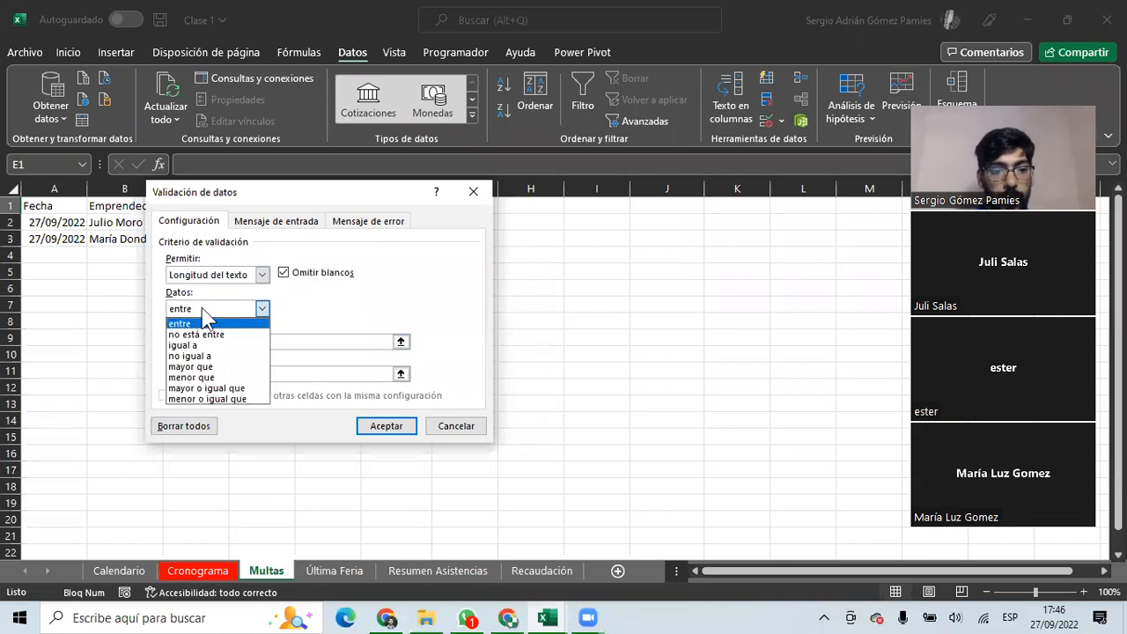
{"action": "left_click", "coordinate": [207, 345]}
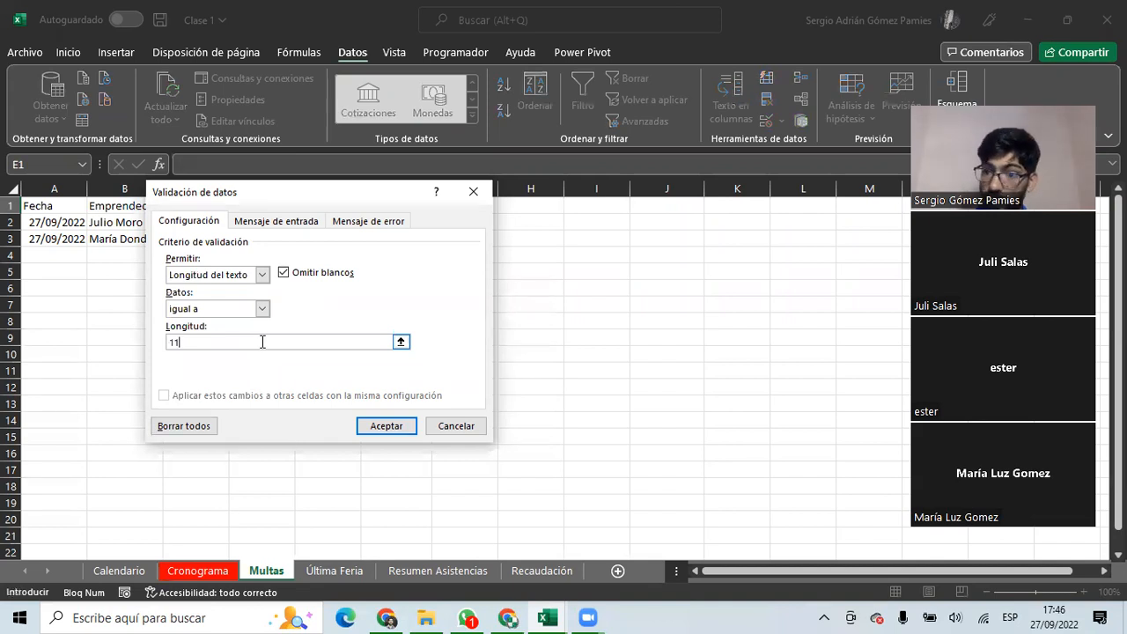
{"action": "left_click", "coordinate": [458, 427]}
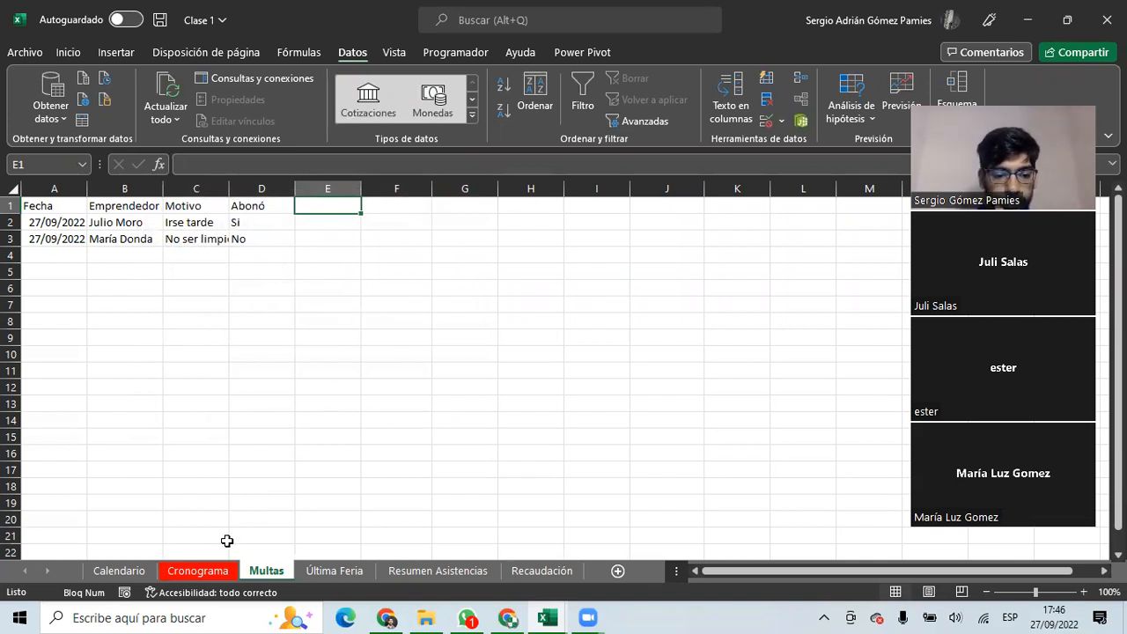
{"action": "left_click", "coordinate": [272, 222]}
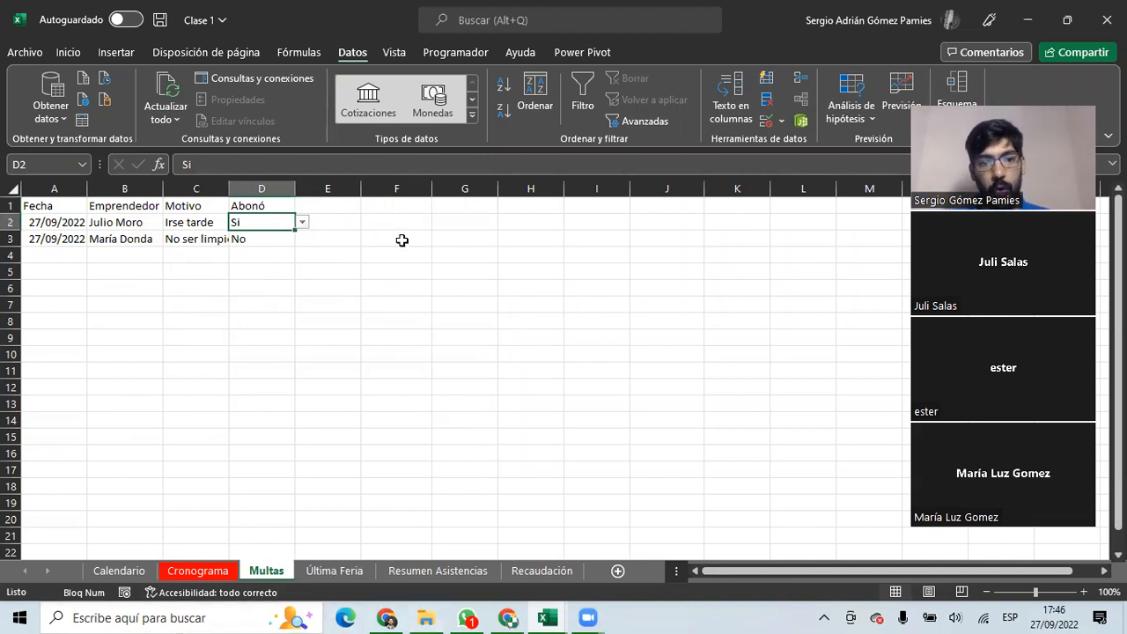
Bring up the Presentacion Google Sheet in Chrome from the taskbar.
{"action": "left_click", "coordinate": [355, 42]}
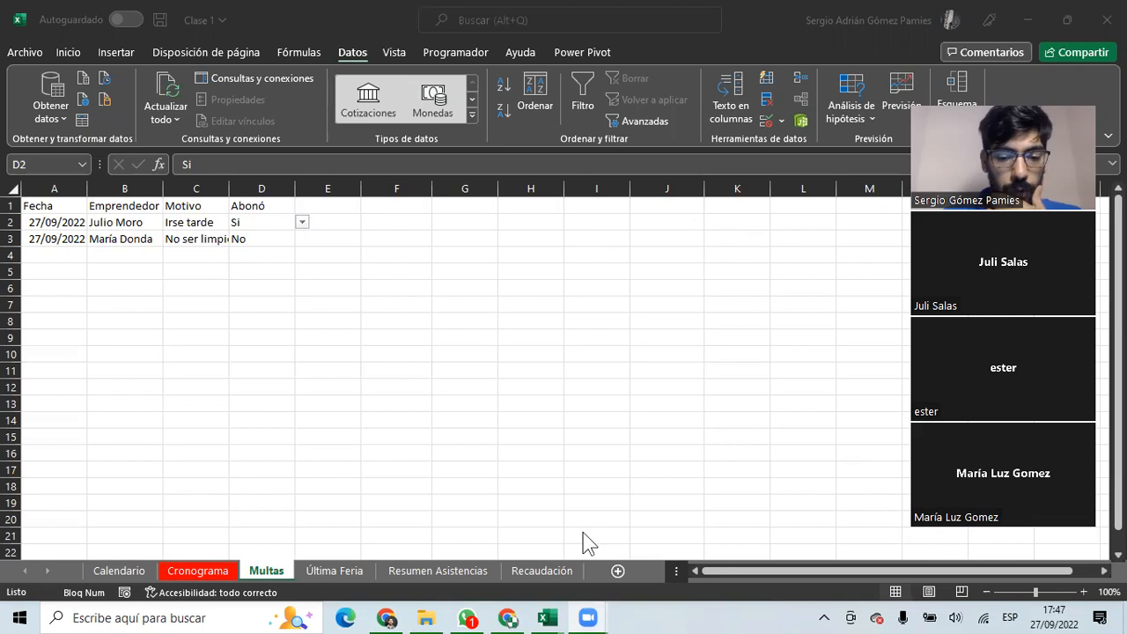
{"action": "left_click", "coordinate": [510, 618]}
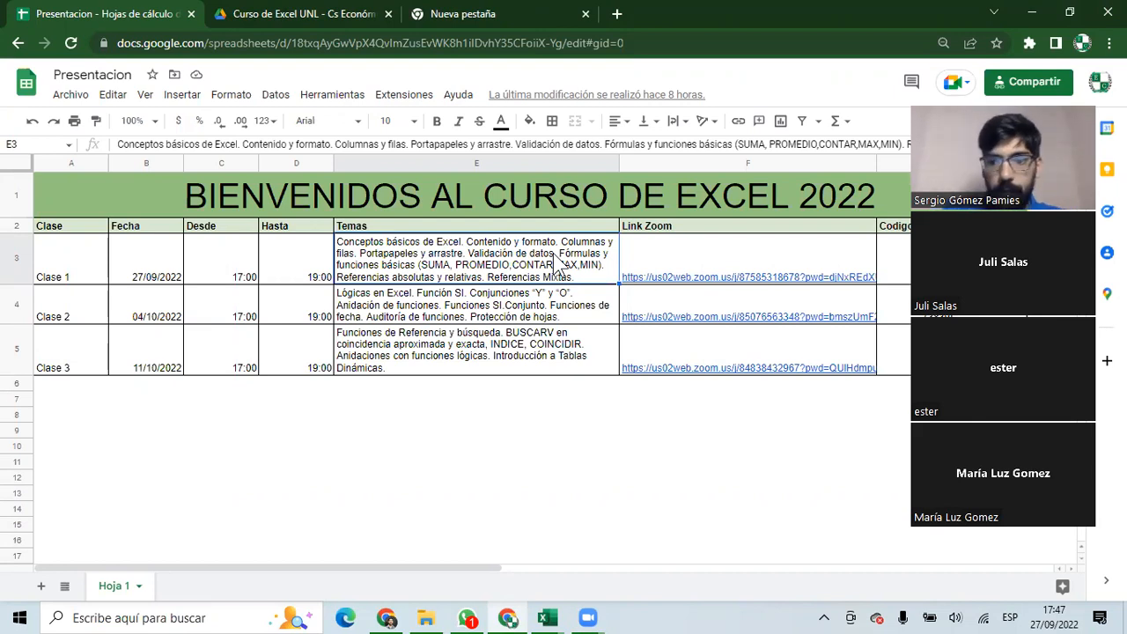
Return to the Clase 1 - Excel window using its taskbar preview thumbnail.
{"action": "left_click", "coordinate": [480, 30]}
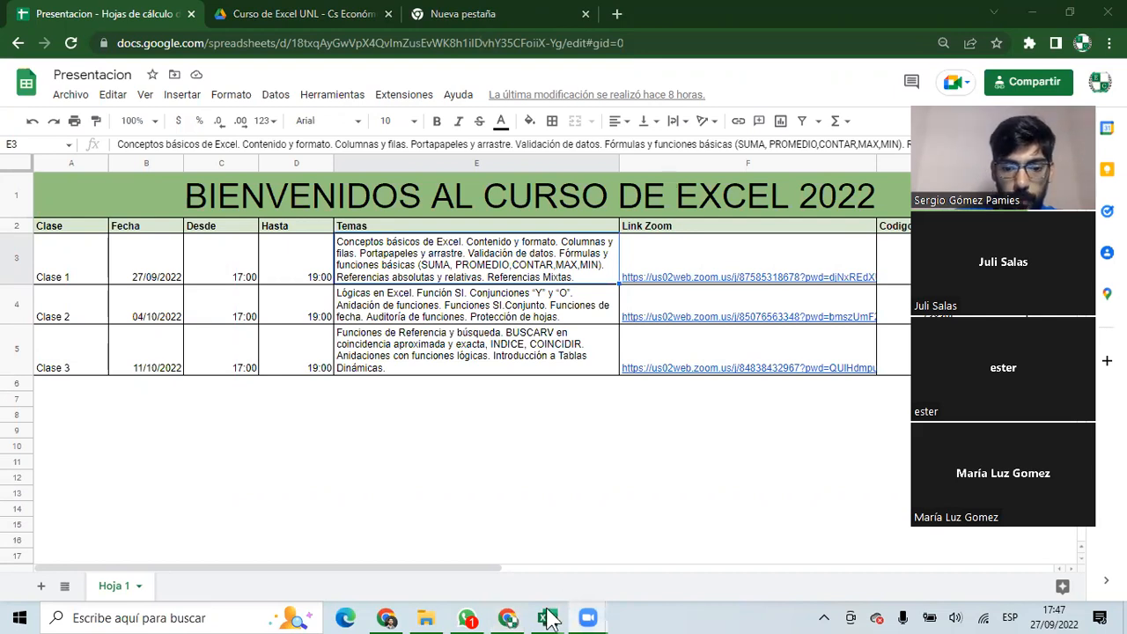
{"action": "mouse_move", "coordinate": [548, 611]}
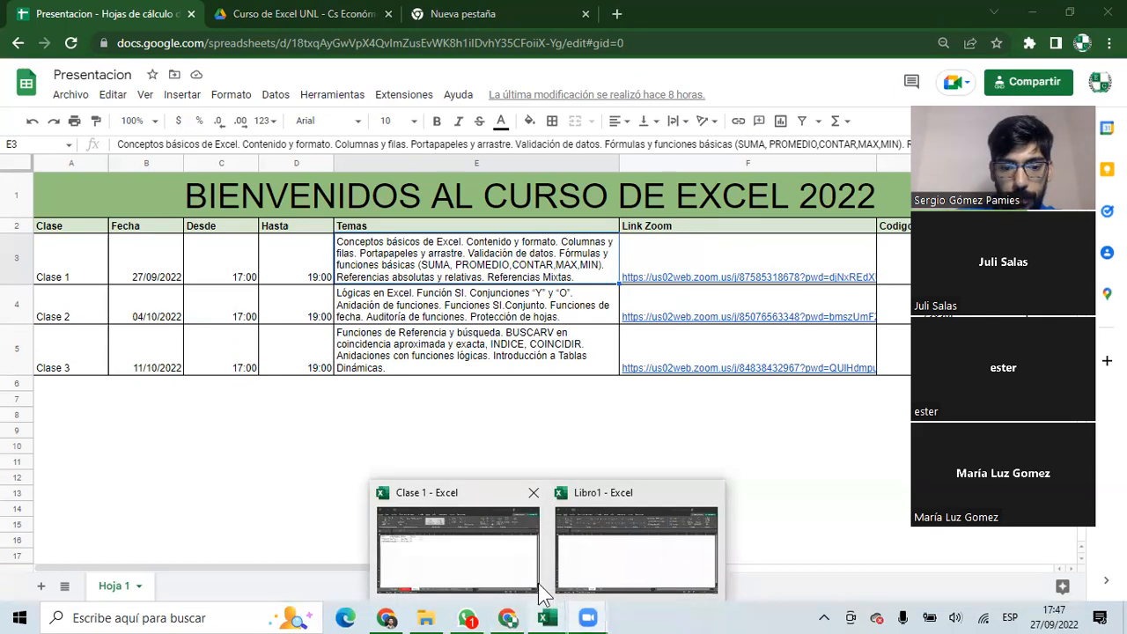
{"action": "left_click", "coordinate": [460, 557]}
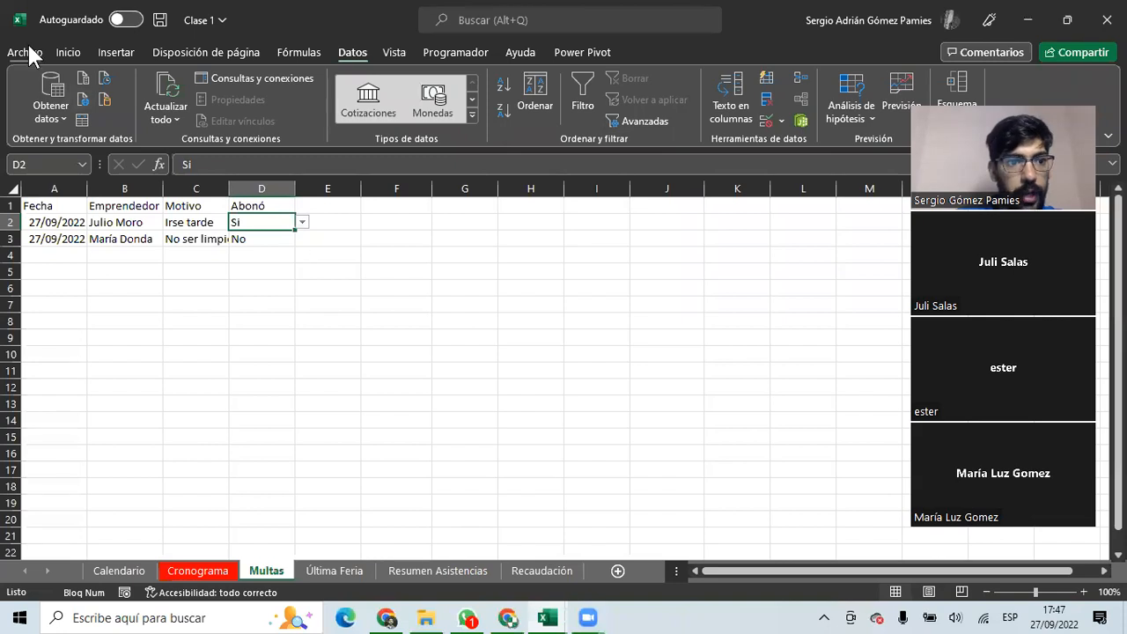
Save As 'Clase 1 Final', then switch to the Última Feria sheet tab.
{"action": "left_click", "coordinate": [26, 50]}
{"action": "left_click", "coordinate": [91, 274]}
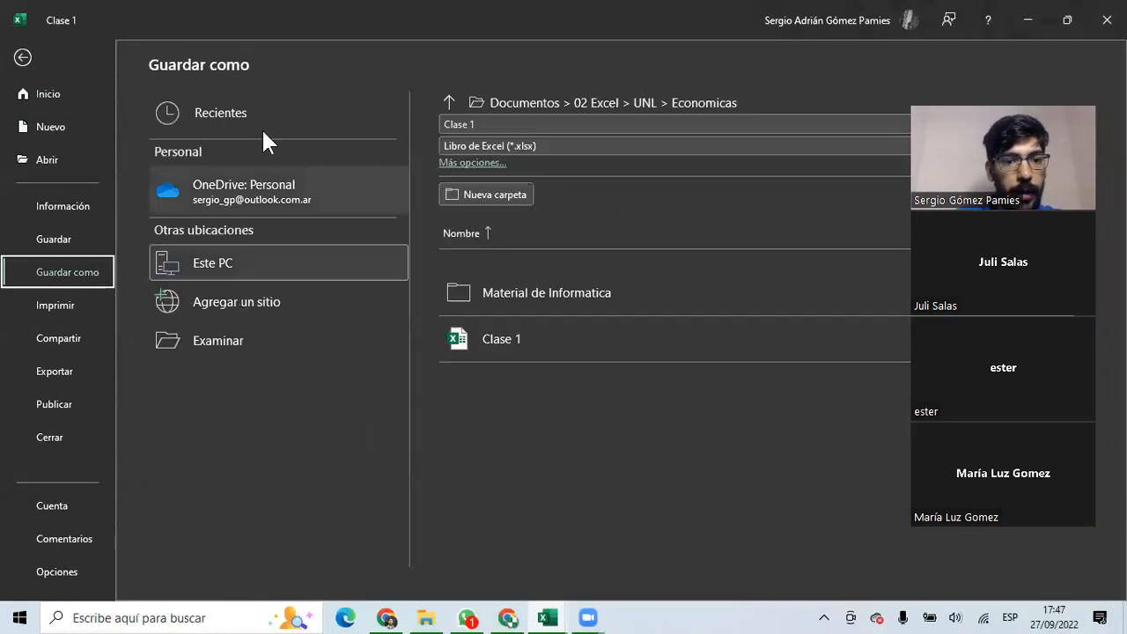
{"action": "left_click", "coordinate": [493, 125]}
{"action": "left_click", "coordinate": [493, 125]}
{"action": "type", "text": "Fin"}
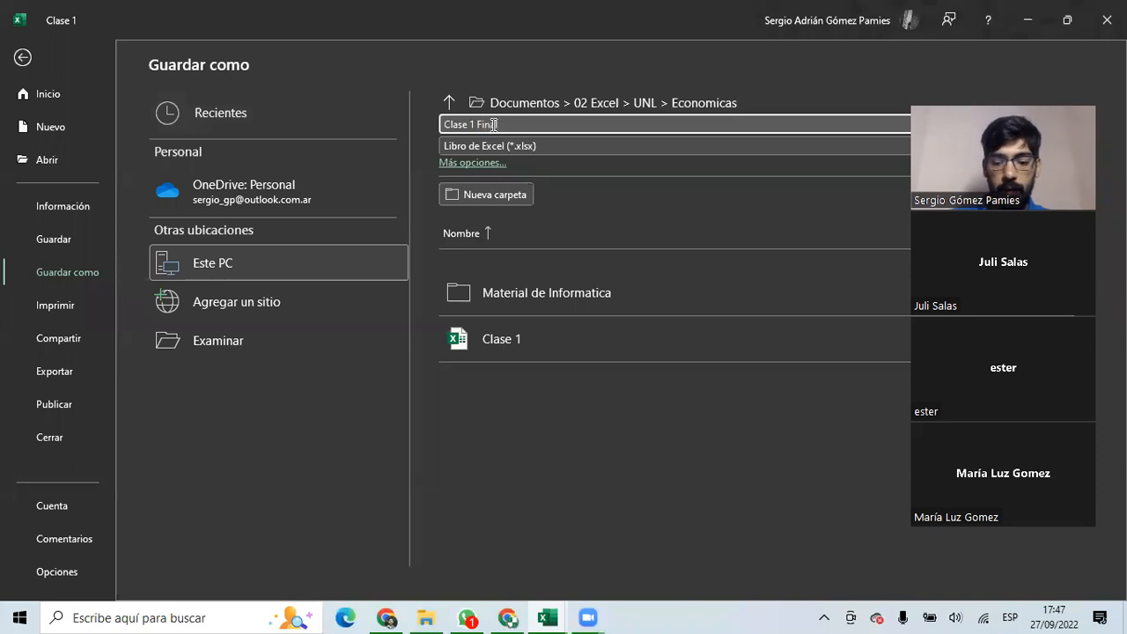
{"action": "type", "text": "al"}
{"action": "key", "text": "Return"}
{"action": "left_click", "coordinate": [367, 268]}
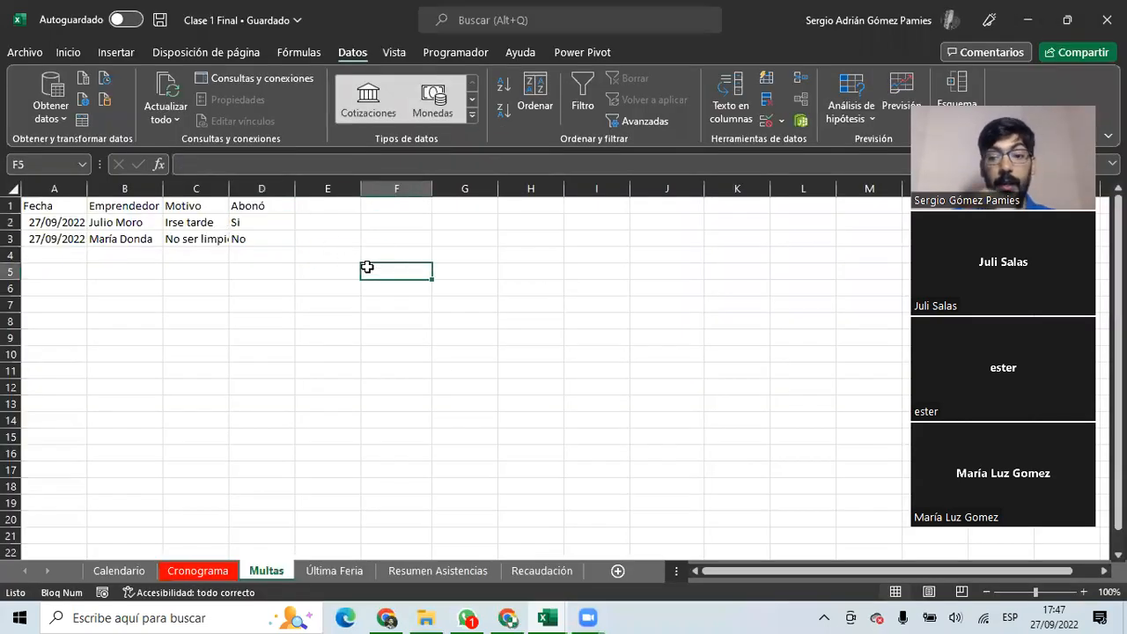
{"action": "left_click", "coordinate": [319, 573]}
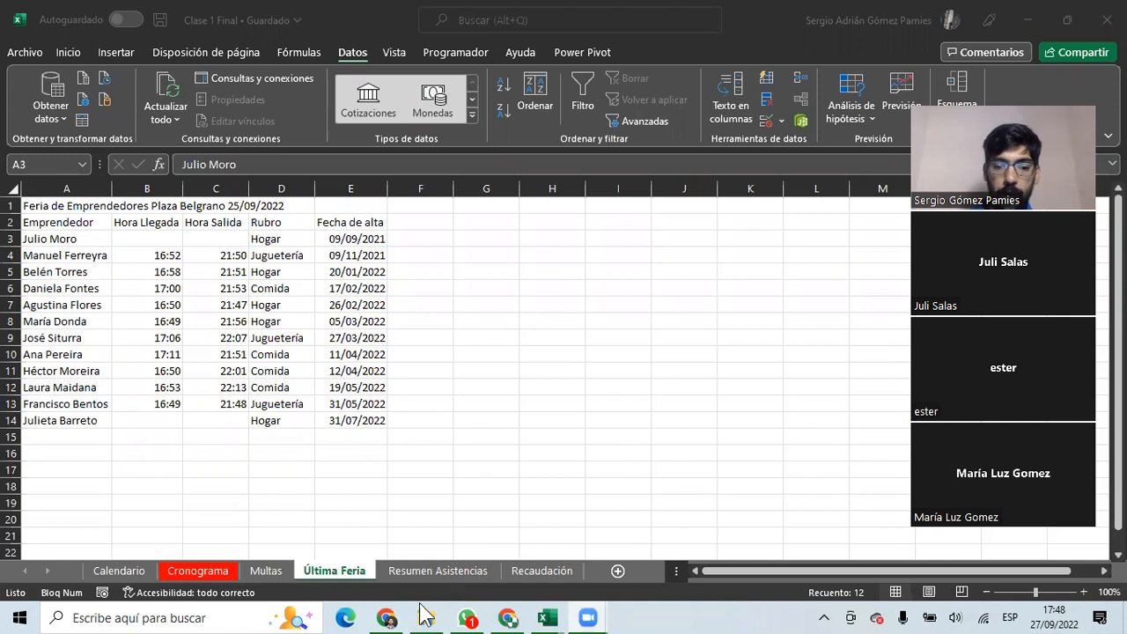
Rename the Hoja 1 sheet to Presentación.
{"action": "left_click", "coordinate": [515, 619]}
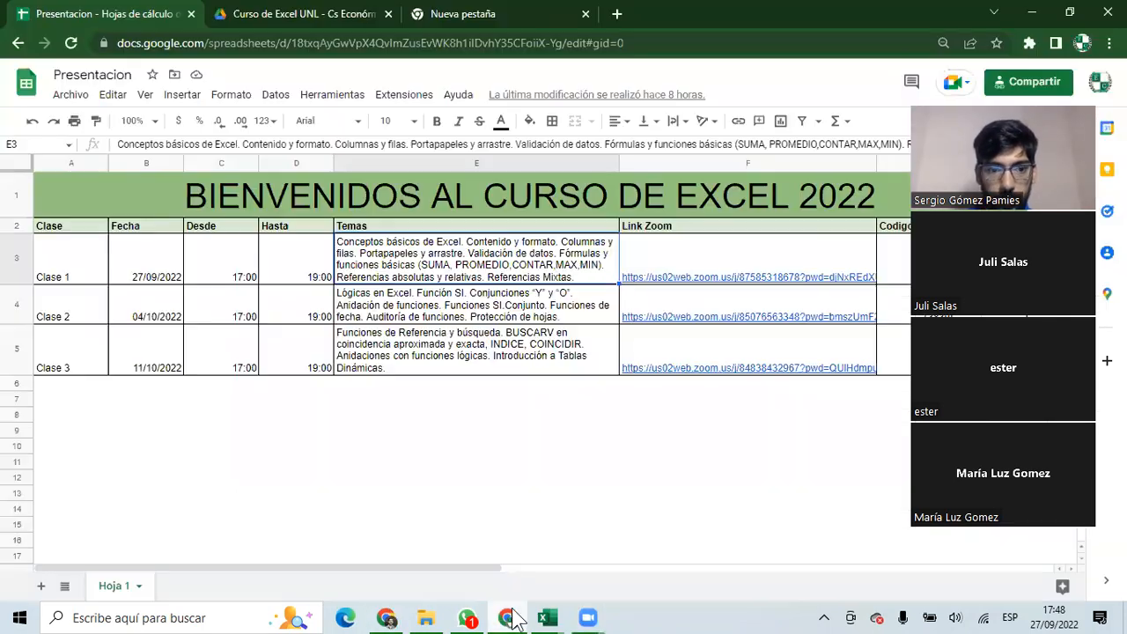
{"action": "left_click", "coordinate": [156, 446]}
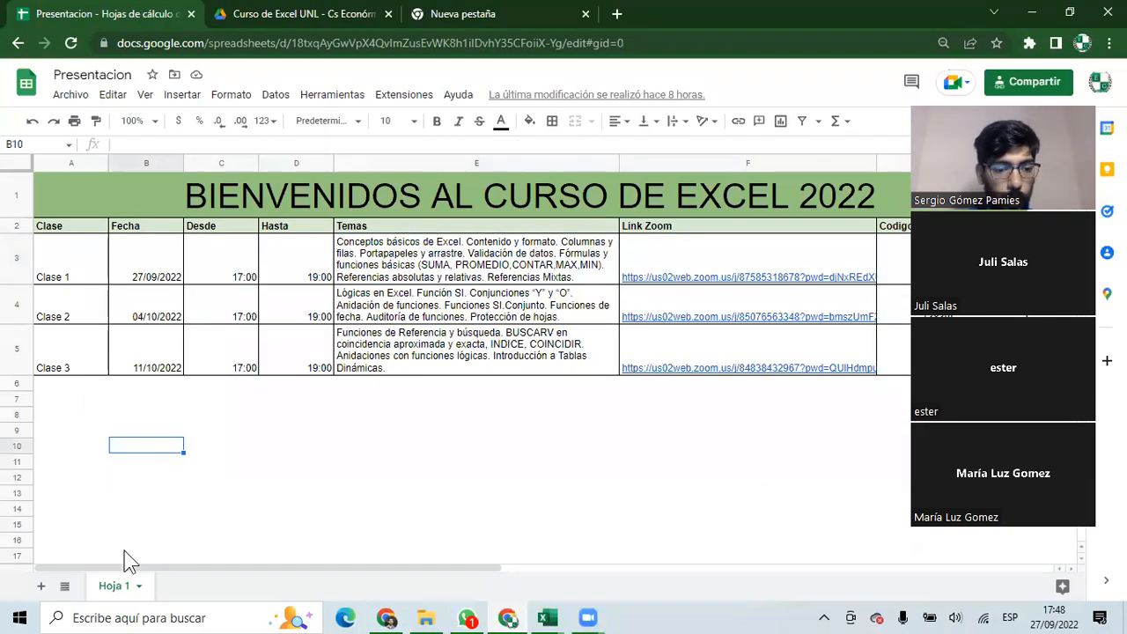
{"action": "double_click", "coordinate": [119, 590]}
{"action": "type", "text": "Presentación"}
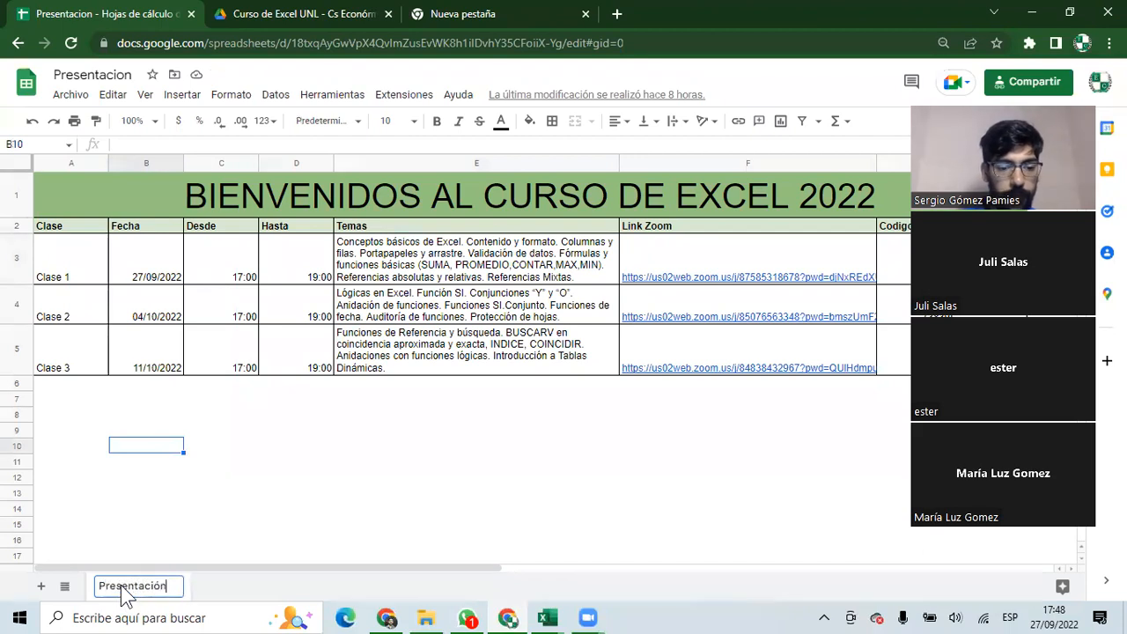
{"action": "key", "text": "Return"}
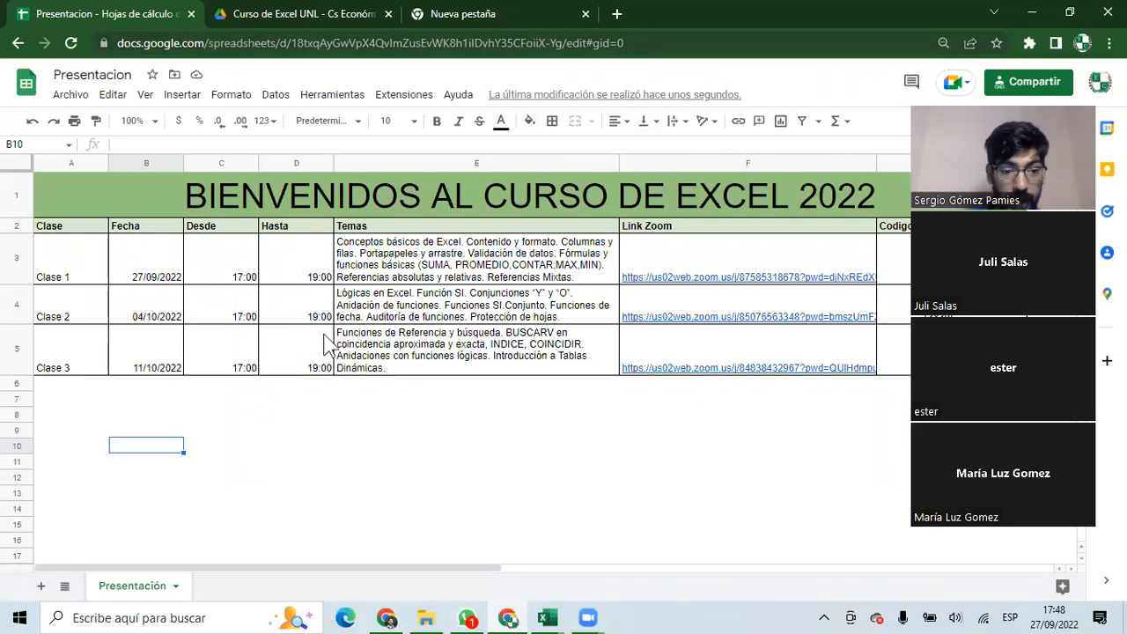
Add a new sheet and name it Alumnos Presentes.
{"action": "left_click", "coordinate": [40, 585]}
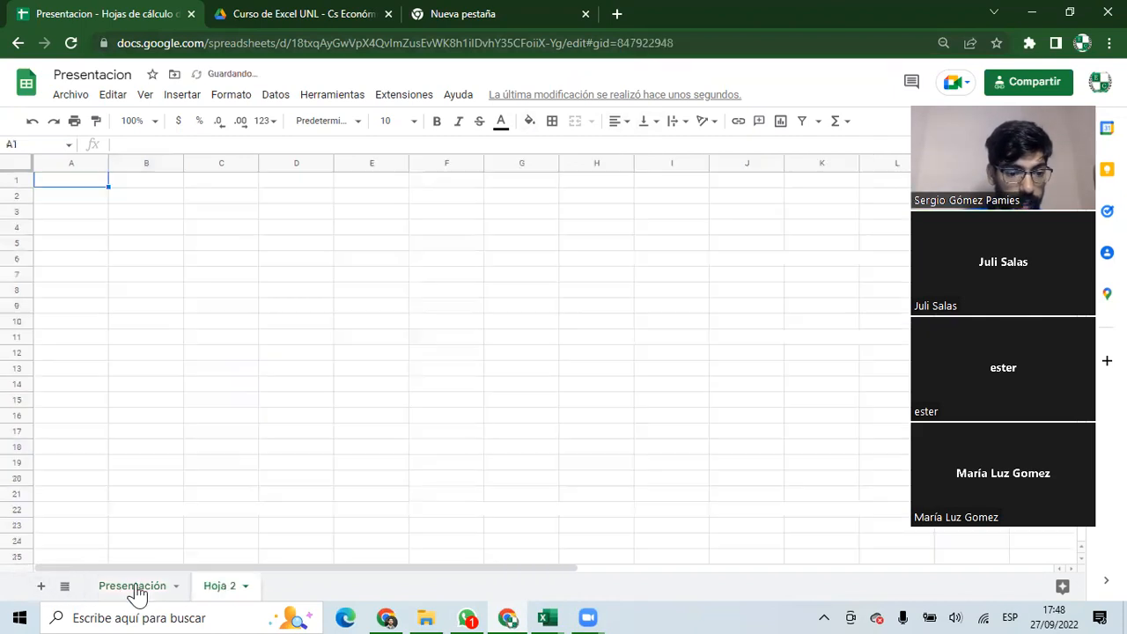
{"action": "double_click", "coordinate": [222, 588]}
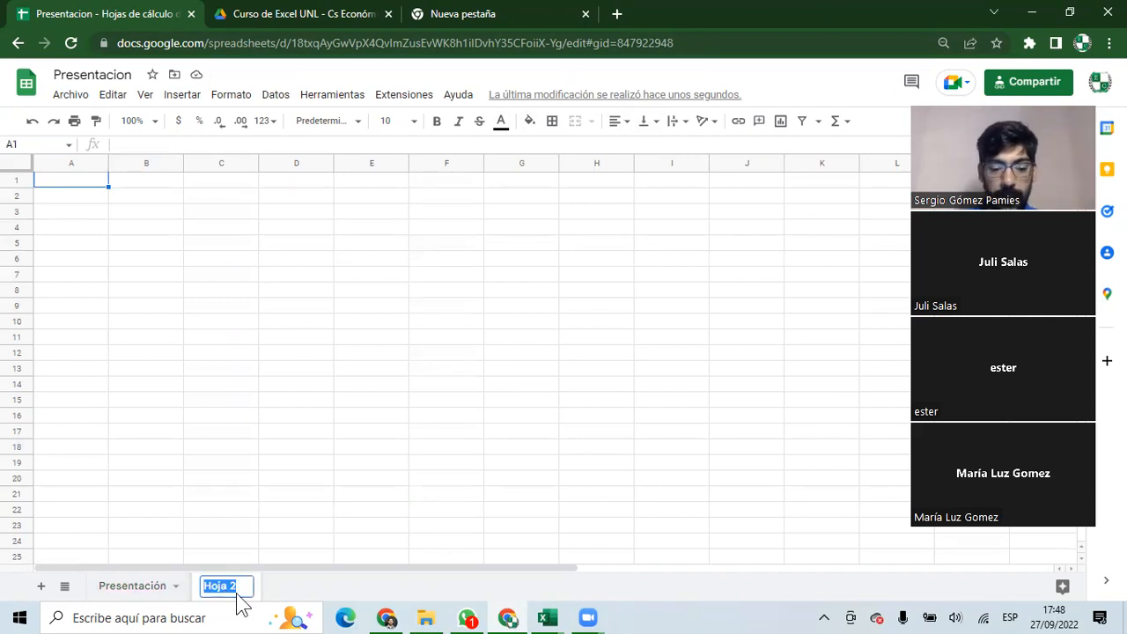
{"action": "type", "text": "Alumnos "}
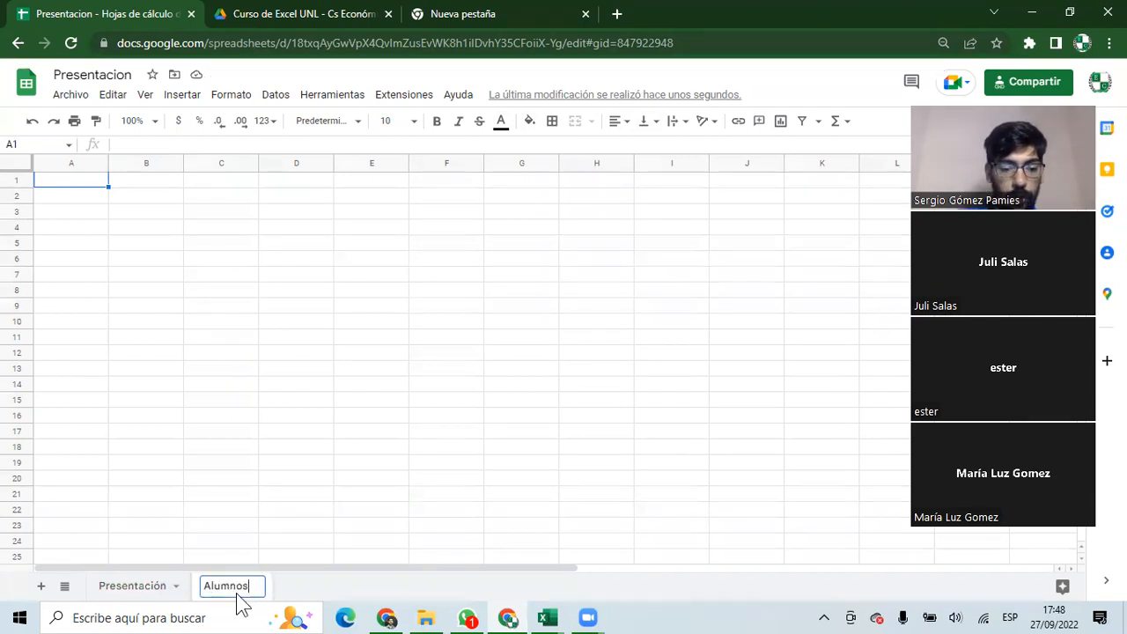
{"action": "type", "text": "Presentes"}
{"action": "key", "text": "Return"}
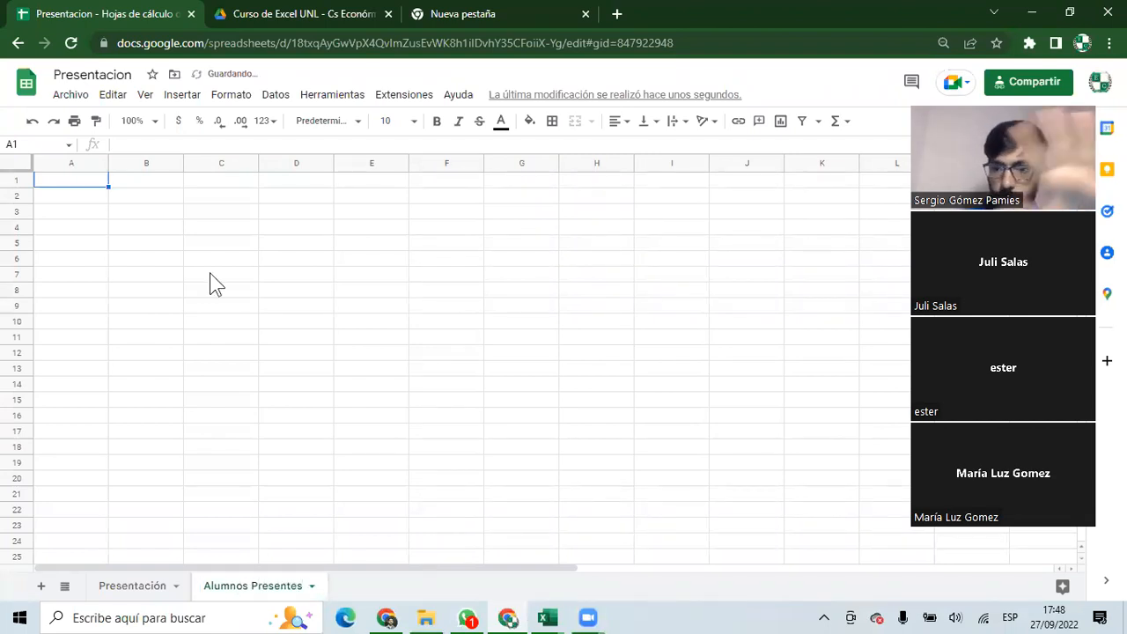
{"action": "left_click", "coordinate": [88, 185]}
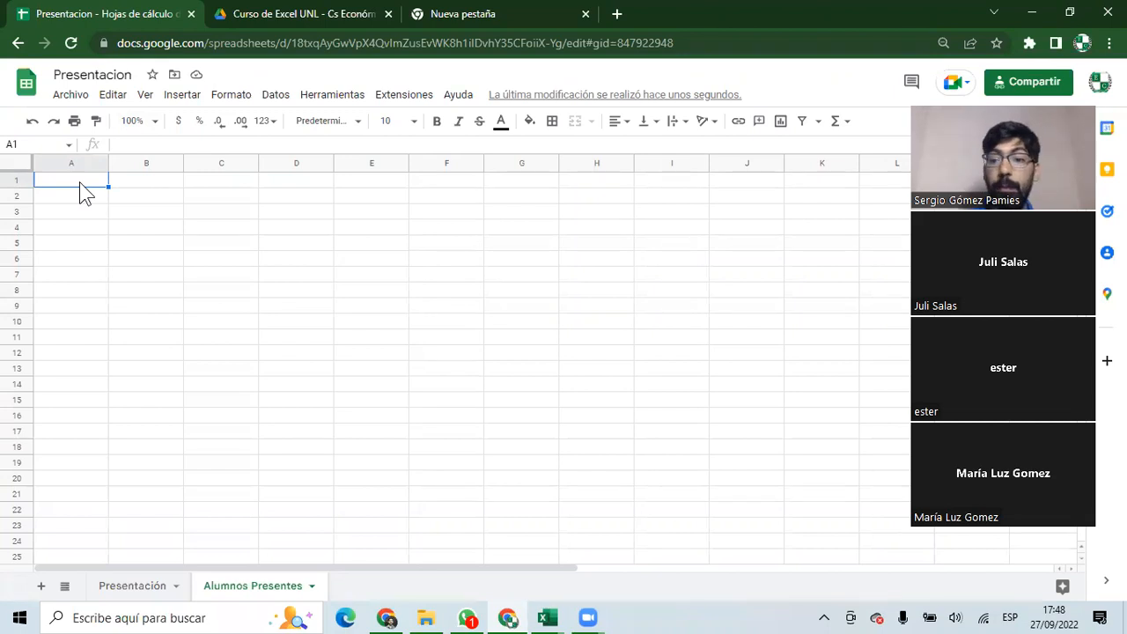
Put the header Nombre in cell A1.
{"action": "double_click", "coordinate": [80, 180]}
{"action": "type", "text": "Nombres"}
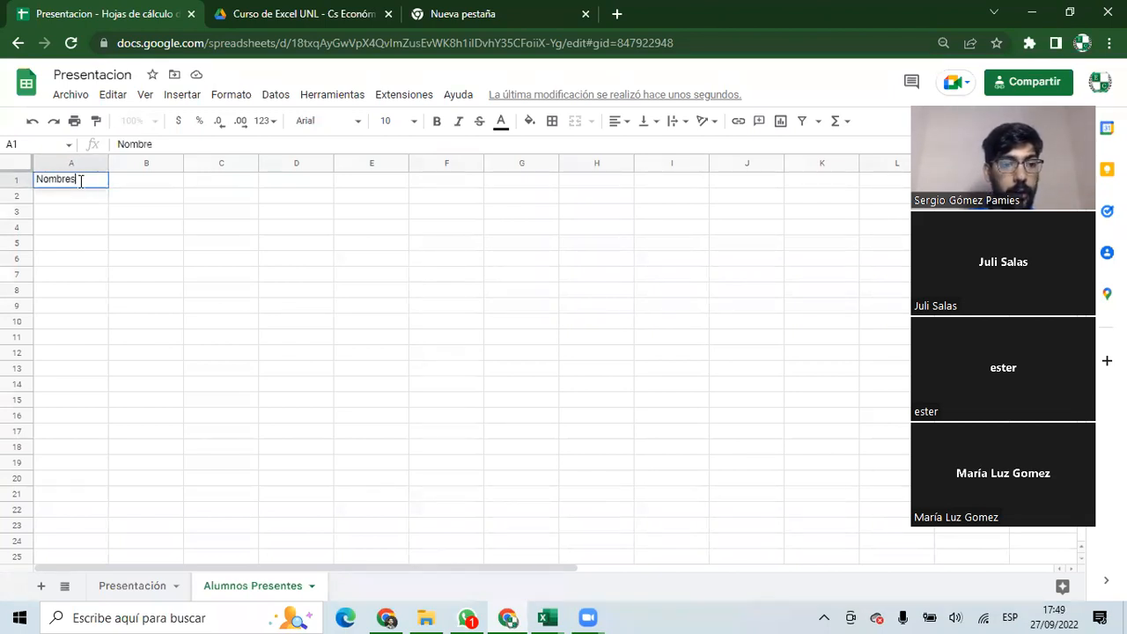
{"action": "key", "text": "Tab"}
{"action": "left_click", "coordinate": [80, 189]}
{"action": "type", "text": "Nombre"}
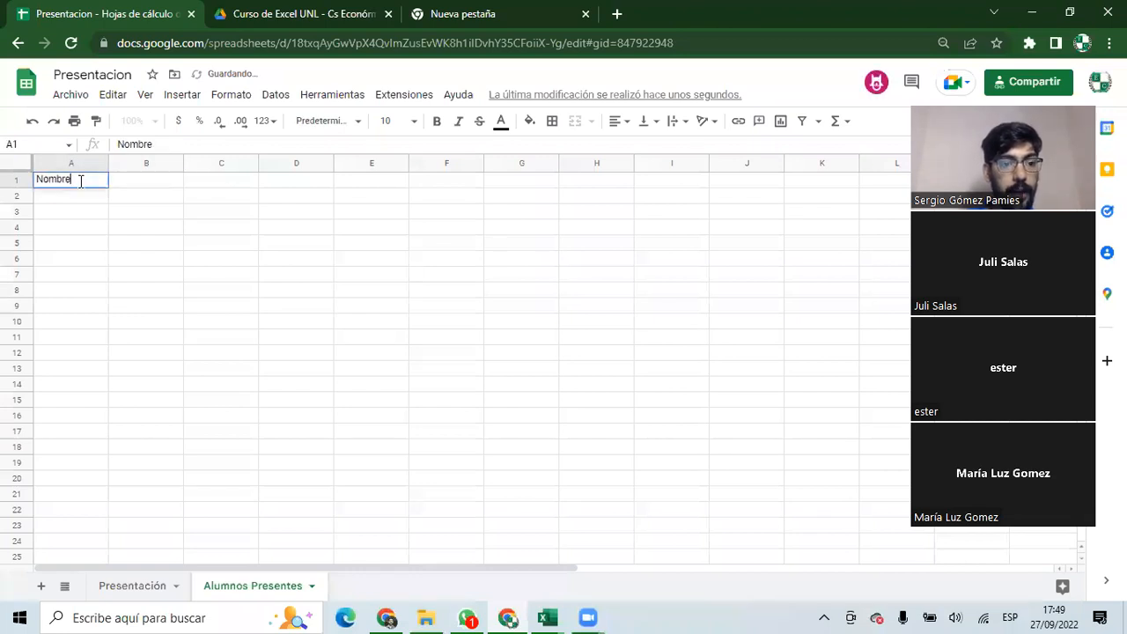
{"action": "key", "text": "Tab"}
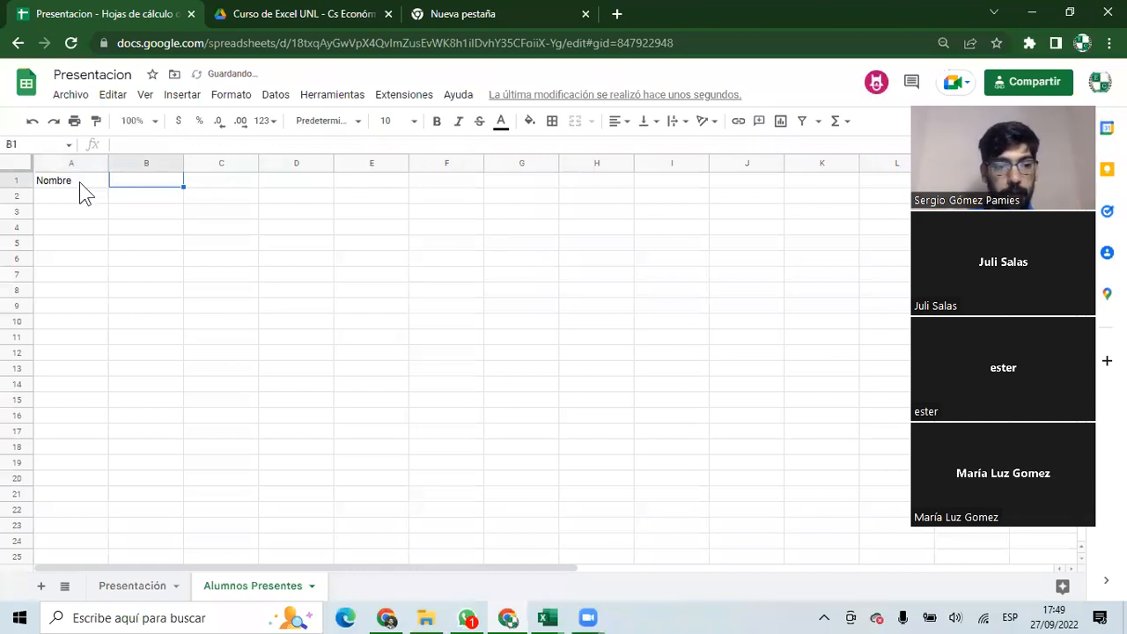
Enter four attendees' full names in A2:A5 and select the list A1:A5.
{"action": "left_click", "coordinate": [85, 194]}
{"action": "type", "text": "Agustin"}
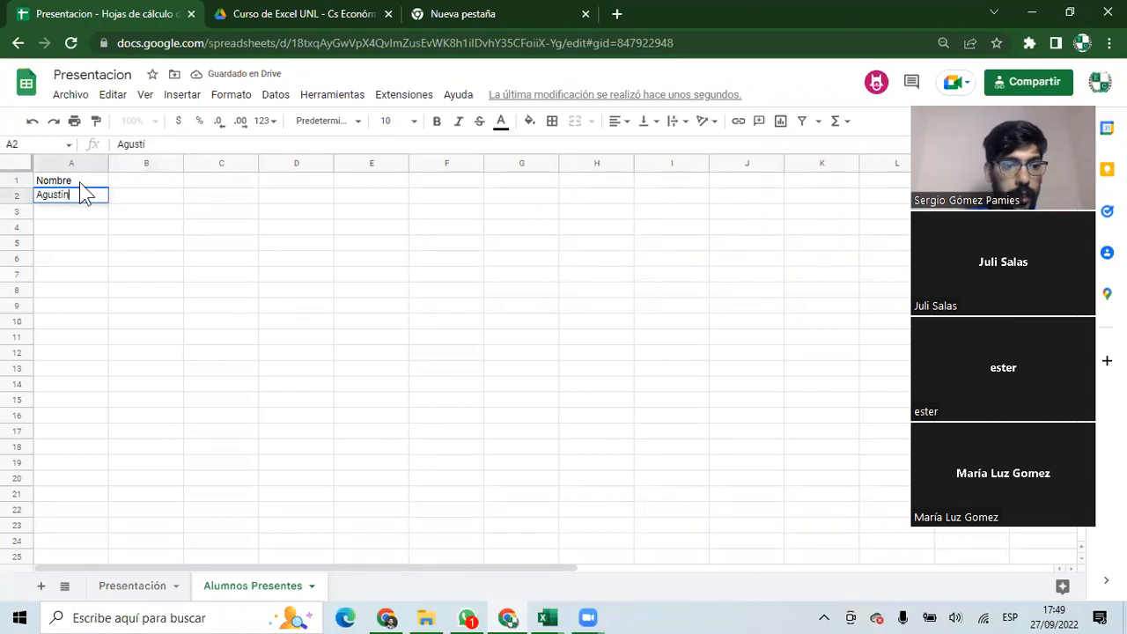
{"action": "key", "text": "Return"}
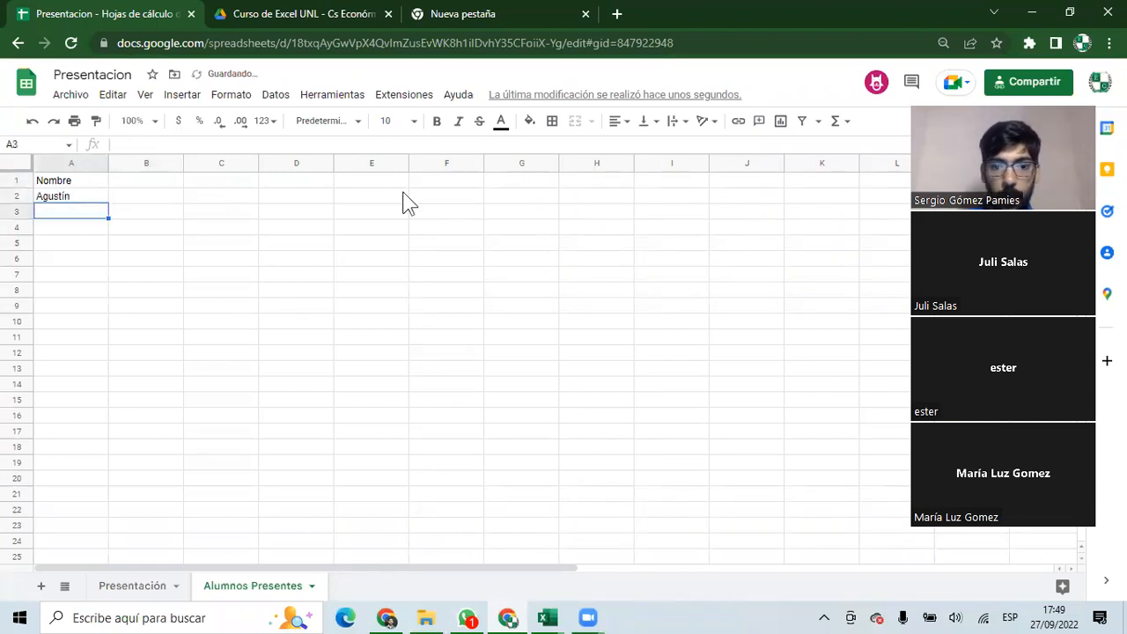
{"action": "type", "text": "Ester"}
{"action": "key", "text": "Return"}
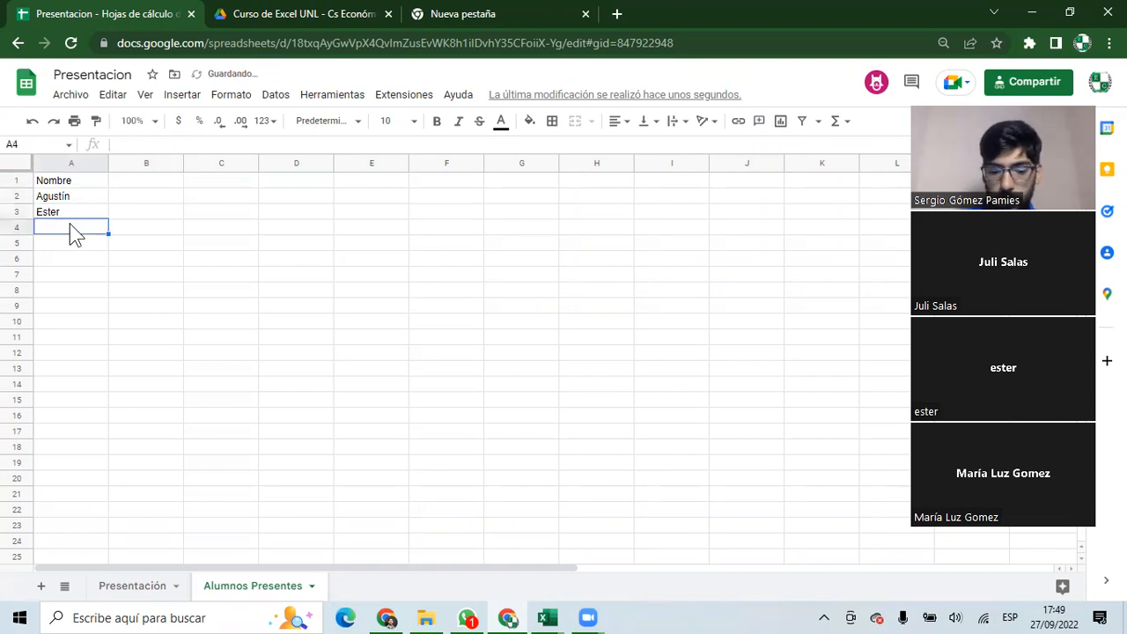
{"action": "key", "text": "Return"}
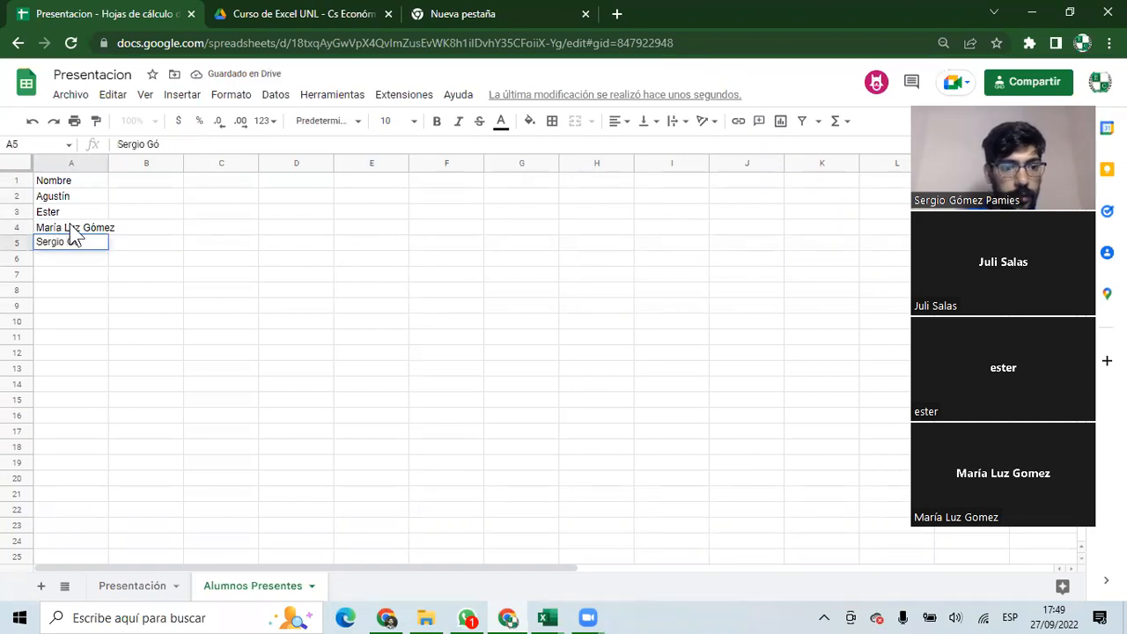
{"action": "key", "text": "Tab"}
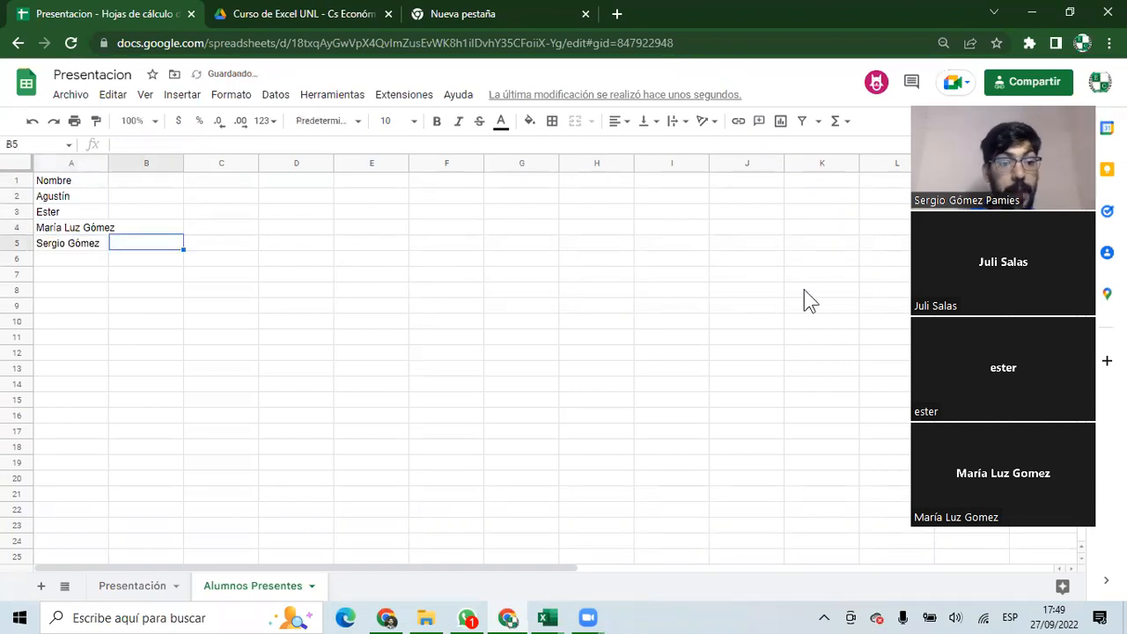
{"action": "left_click_drag", "start_coordinate": [74, 181], "coordinate": [84, 247]}
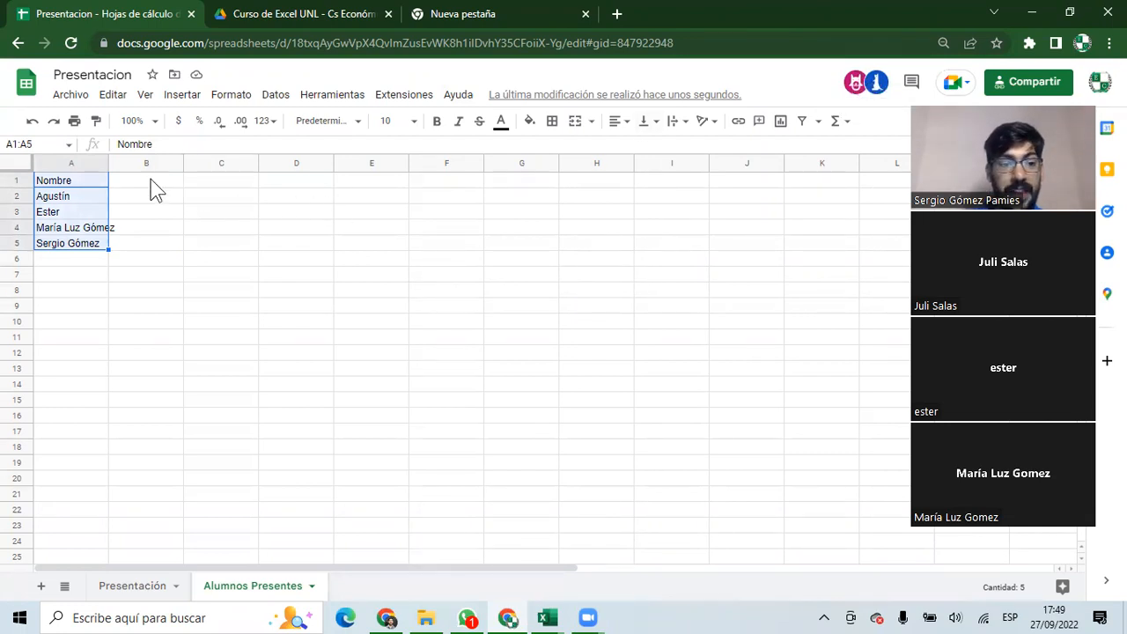
{"action": "left_click", "coordinate": [106, 180]}
{"action": "left_click_drag", "start_coordinate": [85, 181], "coordinate": [94, 255]}
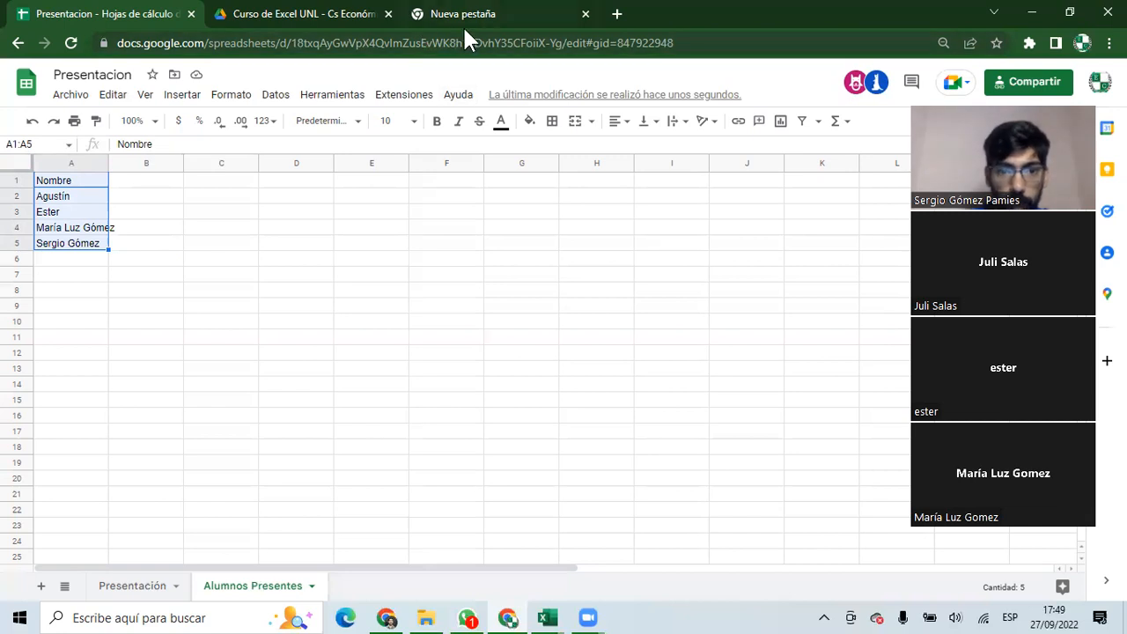
Open outlook.live.com in a new Chrome tab and get past the Microsoft terms-update notice.
{"action": "left_click", "coordinate": [388, 617]}
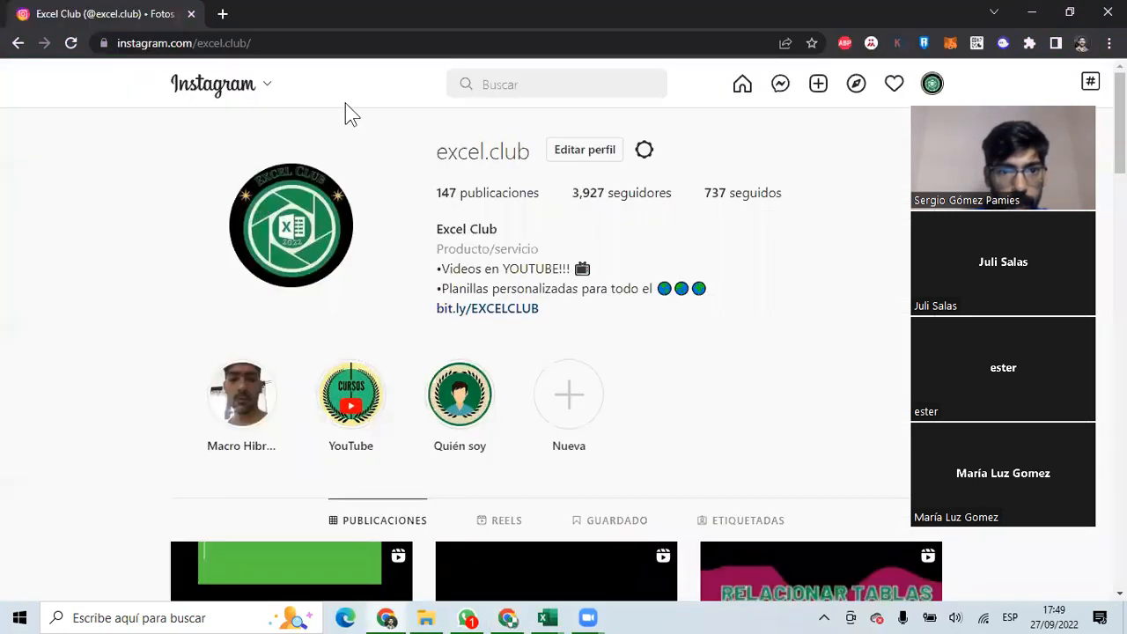
{"action": "key", "text": "ctrl+t"}
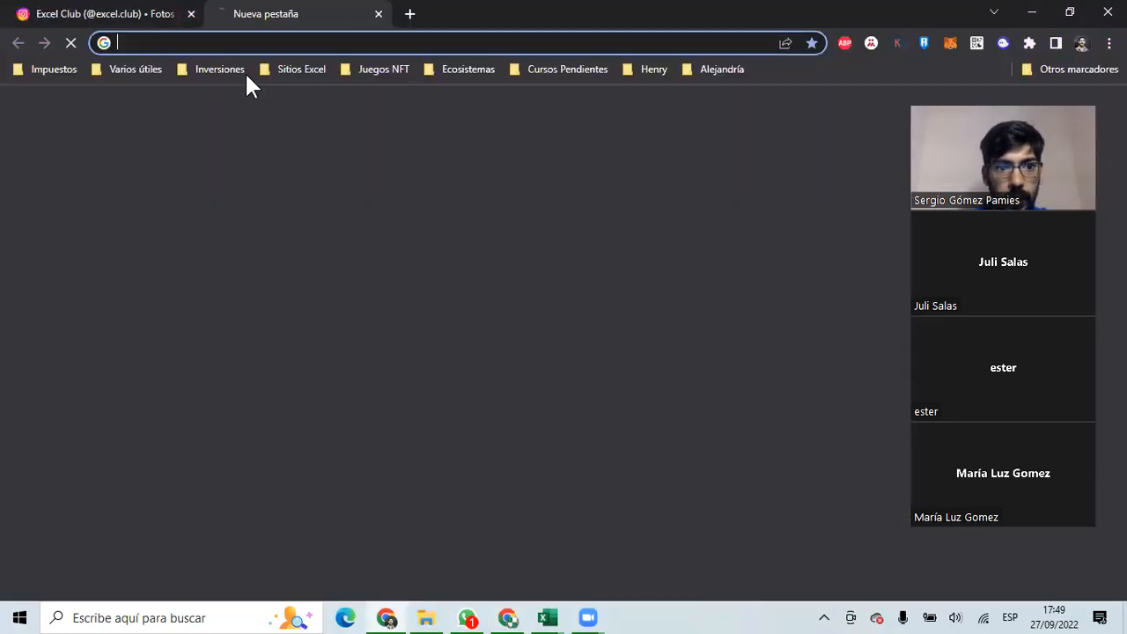
{"action": "type", "text": "out"}
{"action": "key", "text": "Return"}
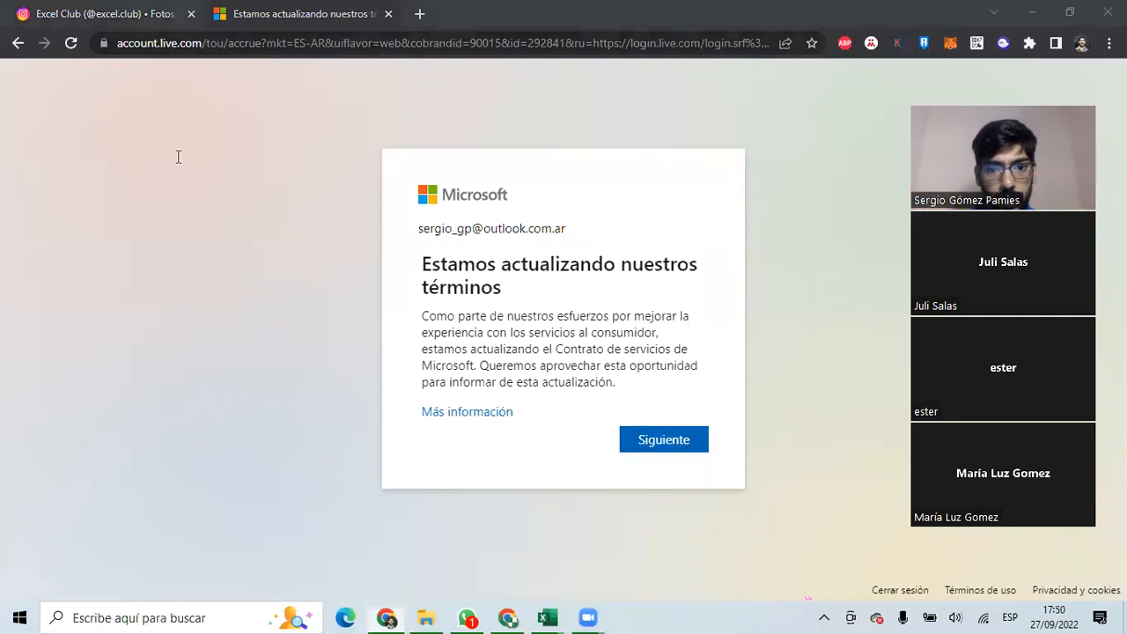
{"action": "left_click", "coordinate": [649, 444]}
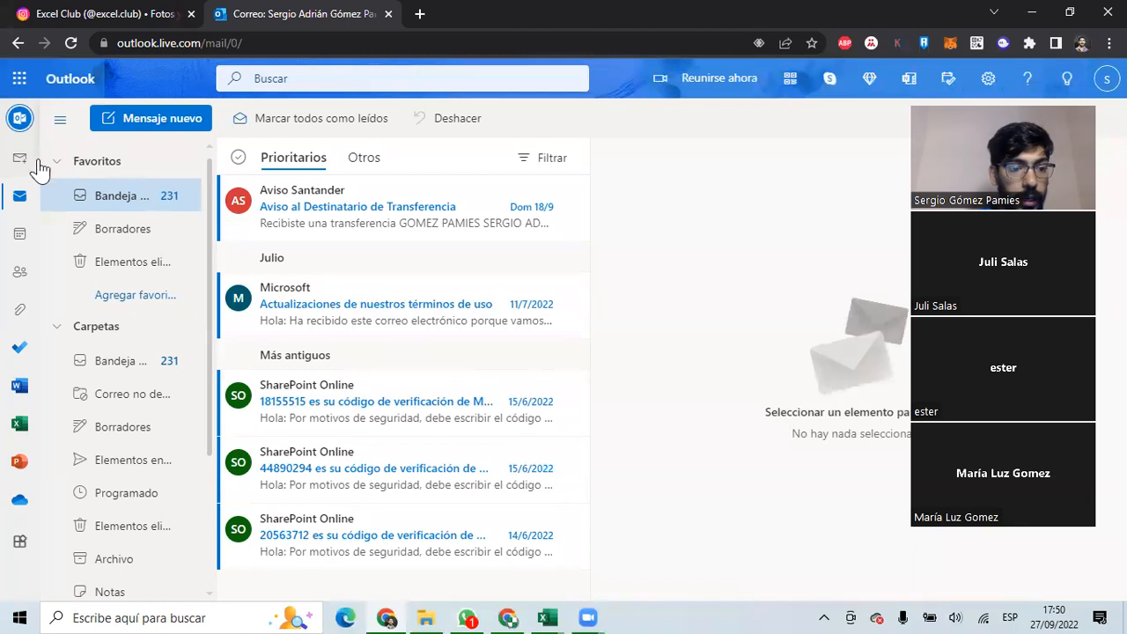
Create a blank Libro 6 workbook in Excel for the web, then bring up the Presentacion Google Sheet.
{"action": "left_click", "coordinate": [20, 426]}
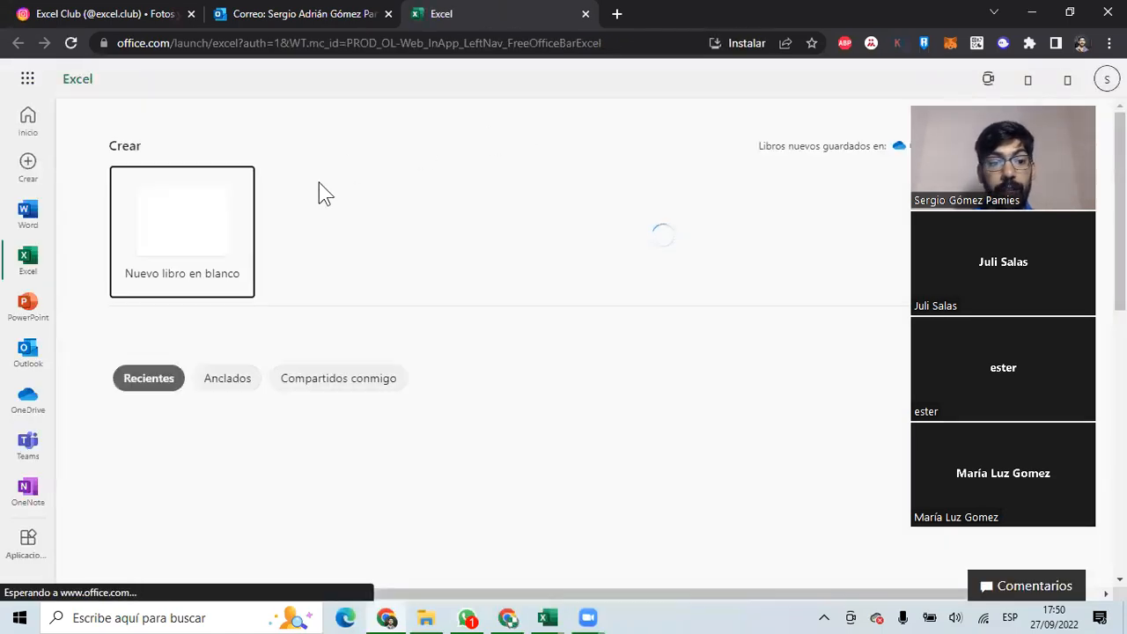
{"action": "left_click", "coordinate": [252, 280]}
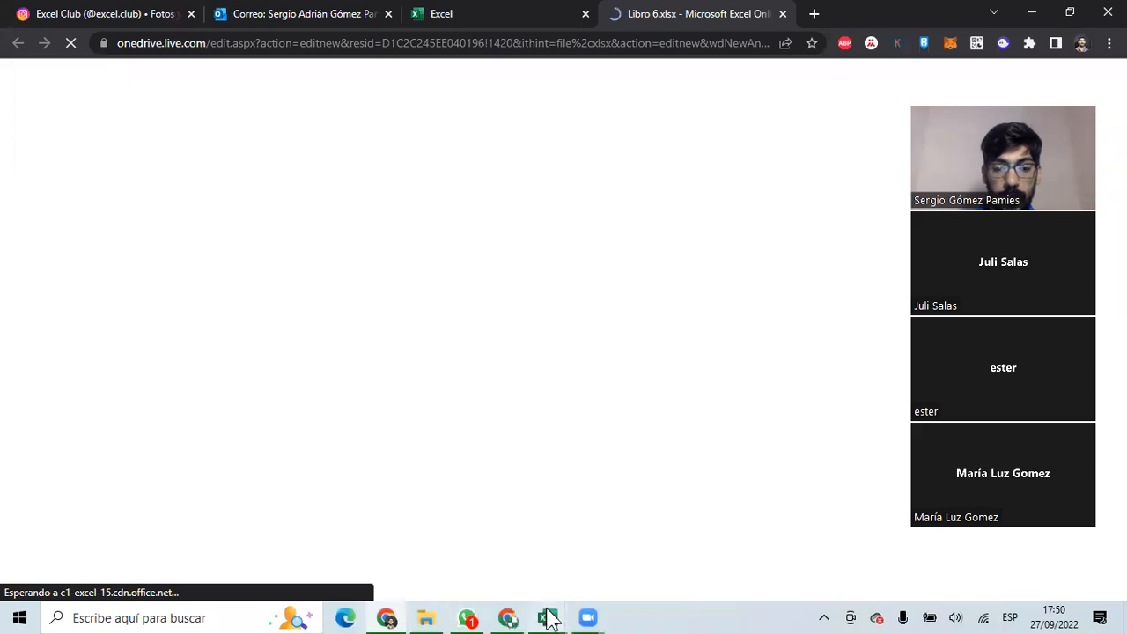
{"action": "mouse_move", "coordinate": [547, 616]}
{"action": "left_click", "coordinate": [470, 541]}
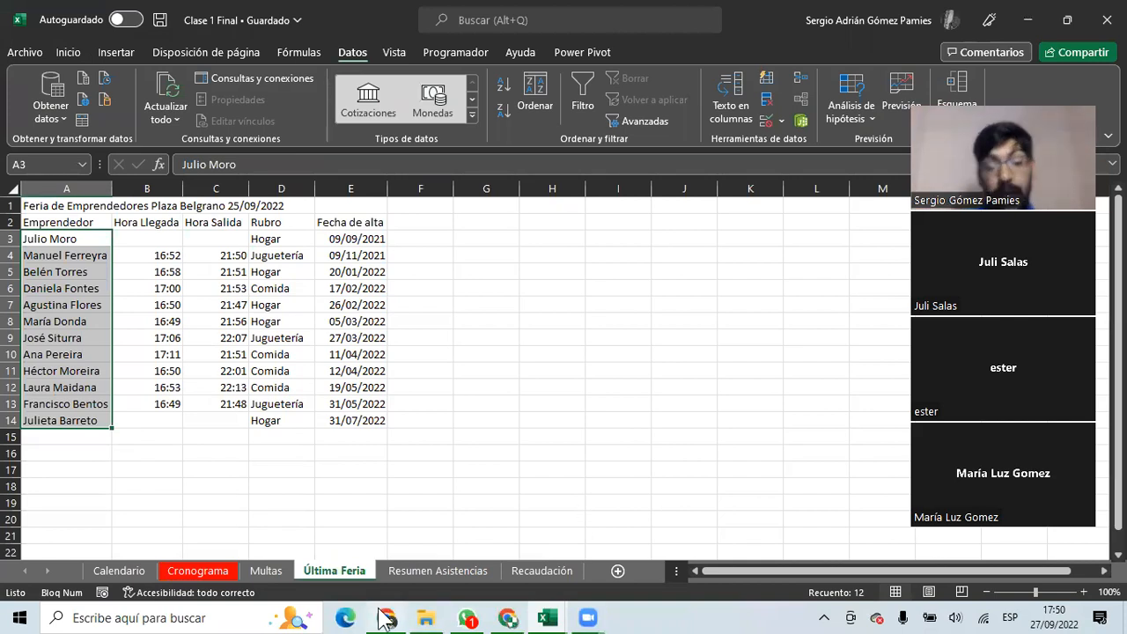
{"action": "mouse_move", "coordinate": [385, 618]}
{"action": "left_click", "coordinate": [387, 497]}
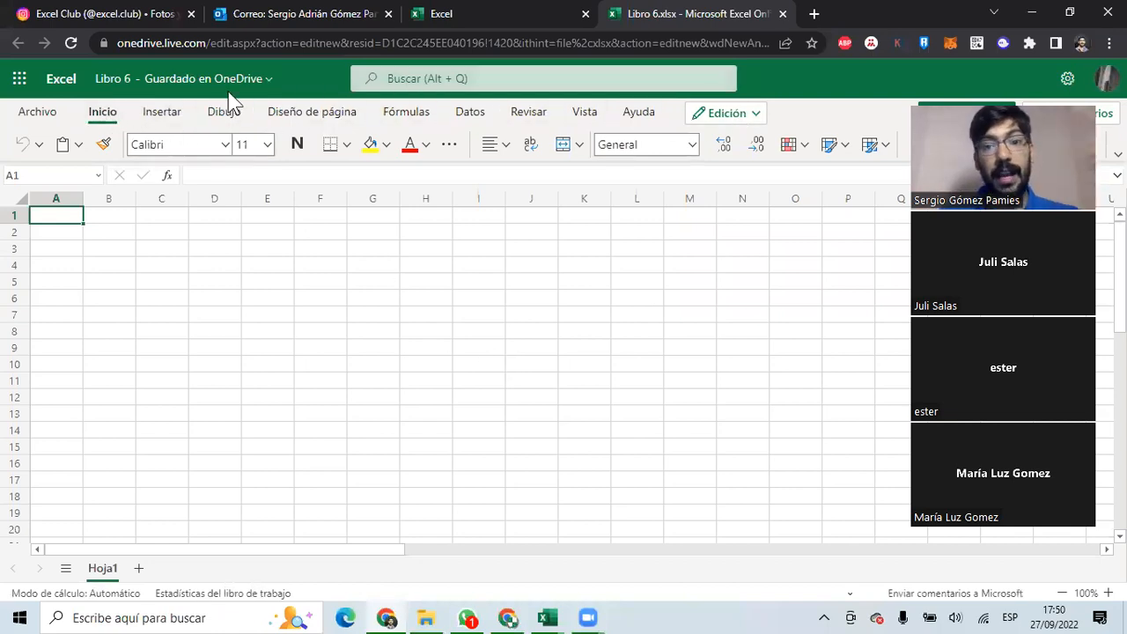
{"action": "left_click", "coordinate": [508, 616]}
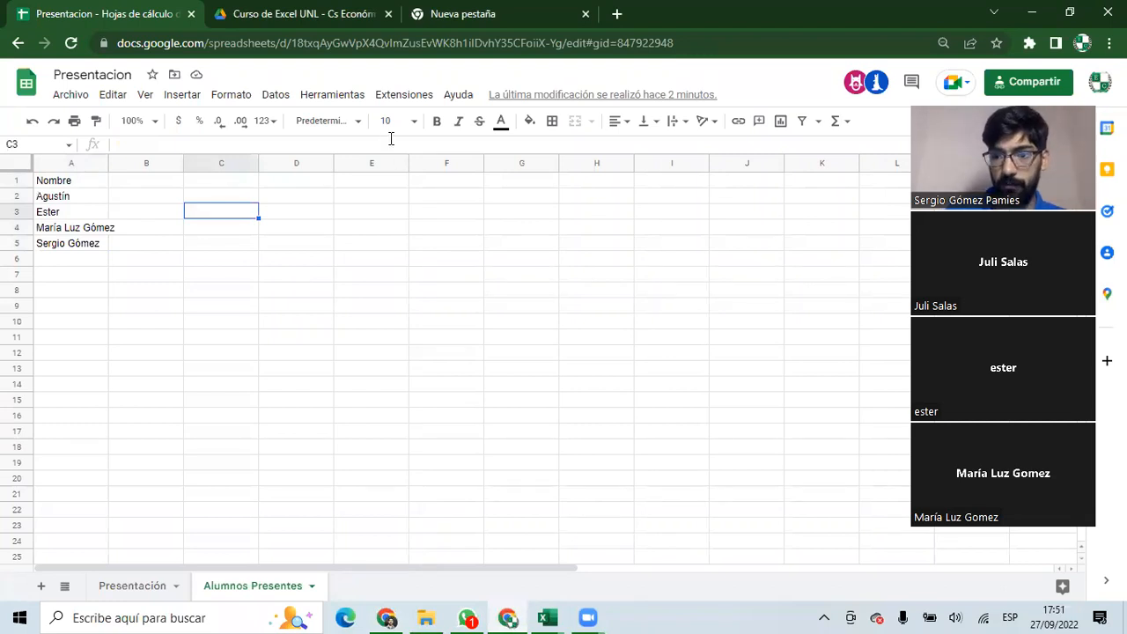
Enter 01/01/2022 in D1 and format it as Número so it shows 44,562.00.
{"action": "left_click", "coordinate": [315, 181]}
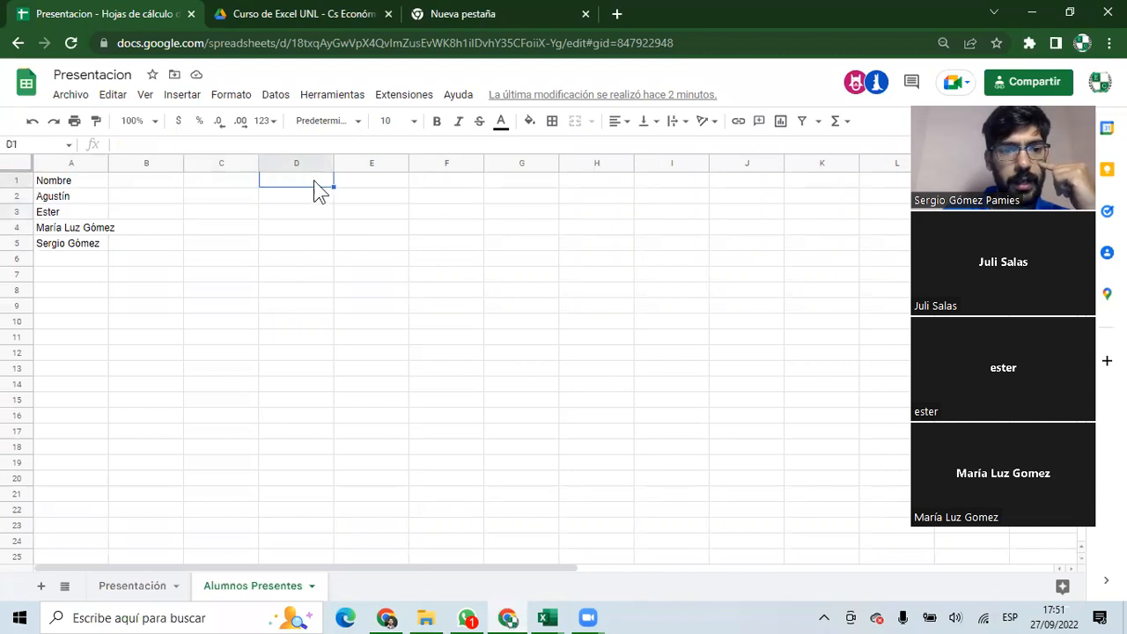
{"action": "type", "text": "01/01/2022"}
{"action": "key", "text": "Return"}
{"action": "left_click", "coordinate": [315, 181]}
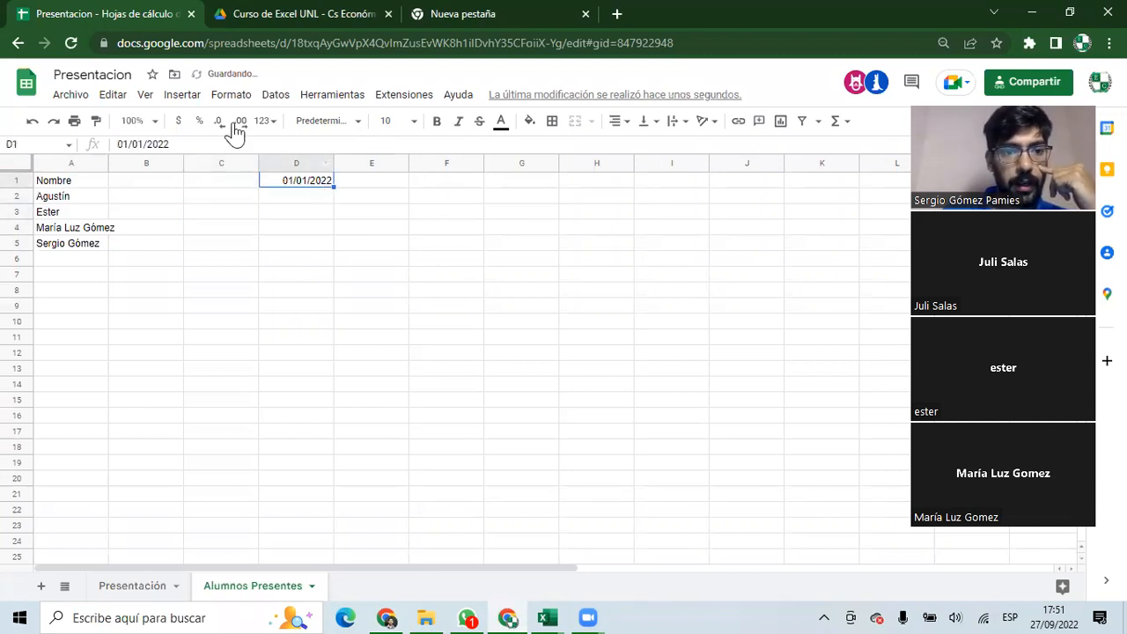
{"action": "left_click", "coordinate": [308, 128]}
{"action": "left_click", "coordinate": [307, 204]}
{"action": "left_click", "coordinate": [275, 123]}
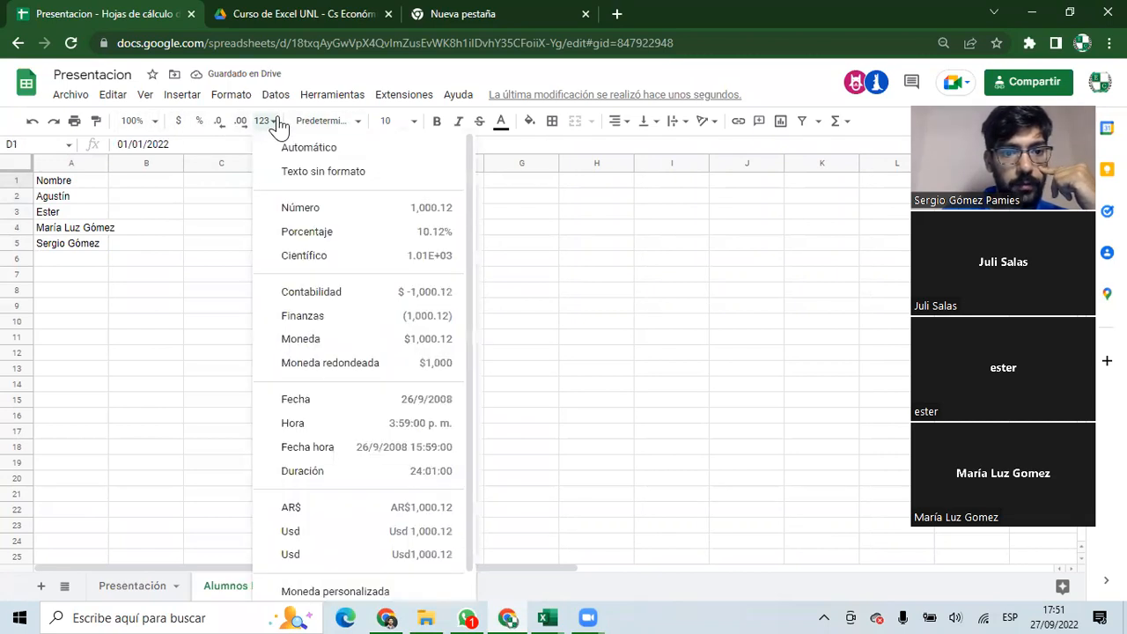
{"action": "left_click", "coordinate": [300, 206]}
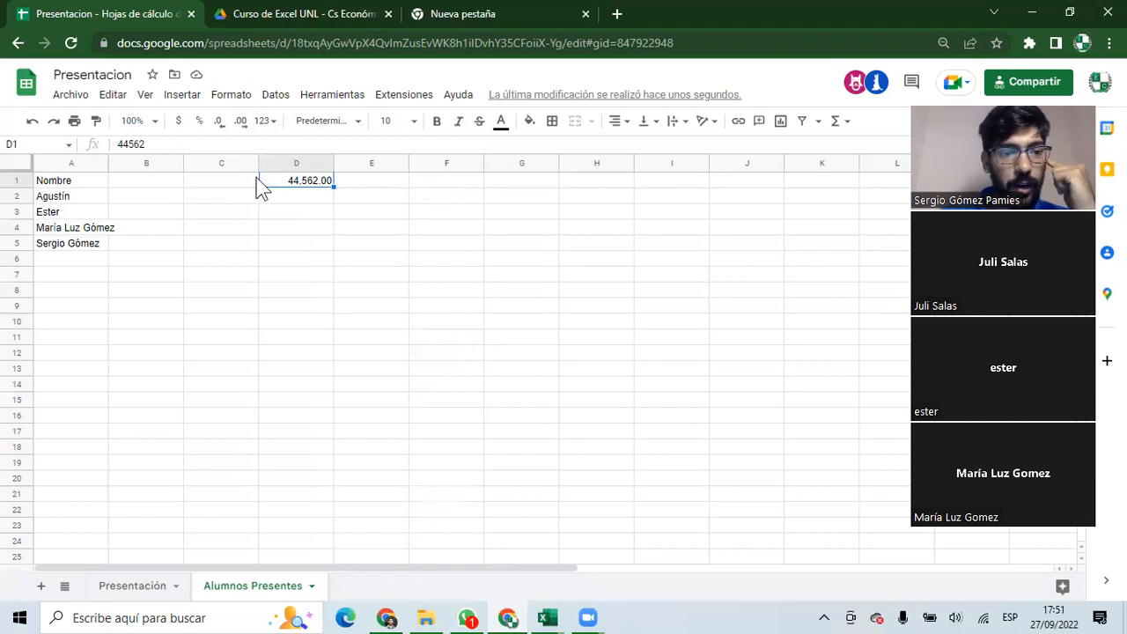
Select the Nombre column from A1 down through A5.
{"action": "left_click", "coordinate": [83, 180]}
{"action": "key", "text": "ctrl+shift+Down"}
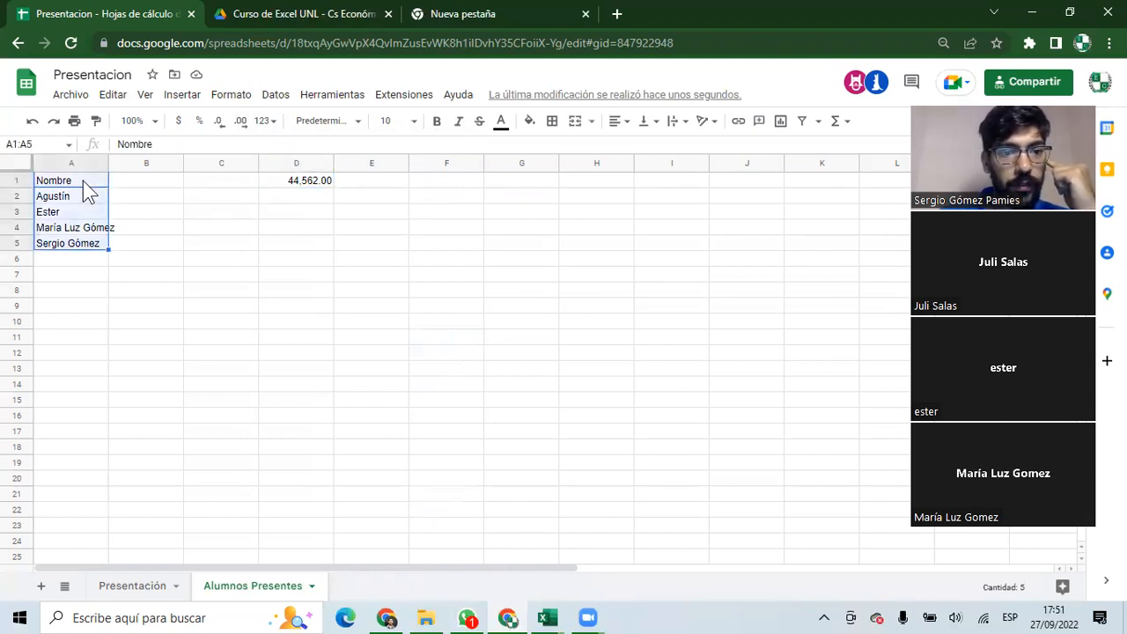
{"action": "left_click", "coordinate": [273, 95]}
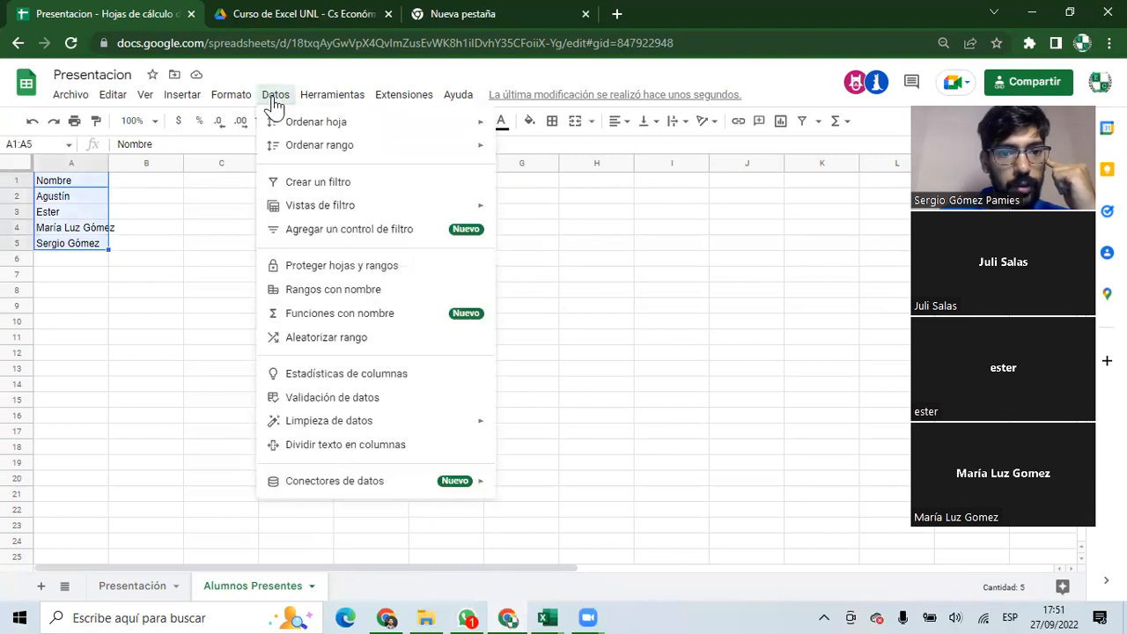
Clear the number from D1 after briefly opening and cancelling data validation.
{"action": "left_click", "coordinate": [273, 95]}
{"action": "left_click", "coordinate": [273, 95]}
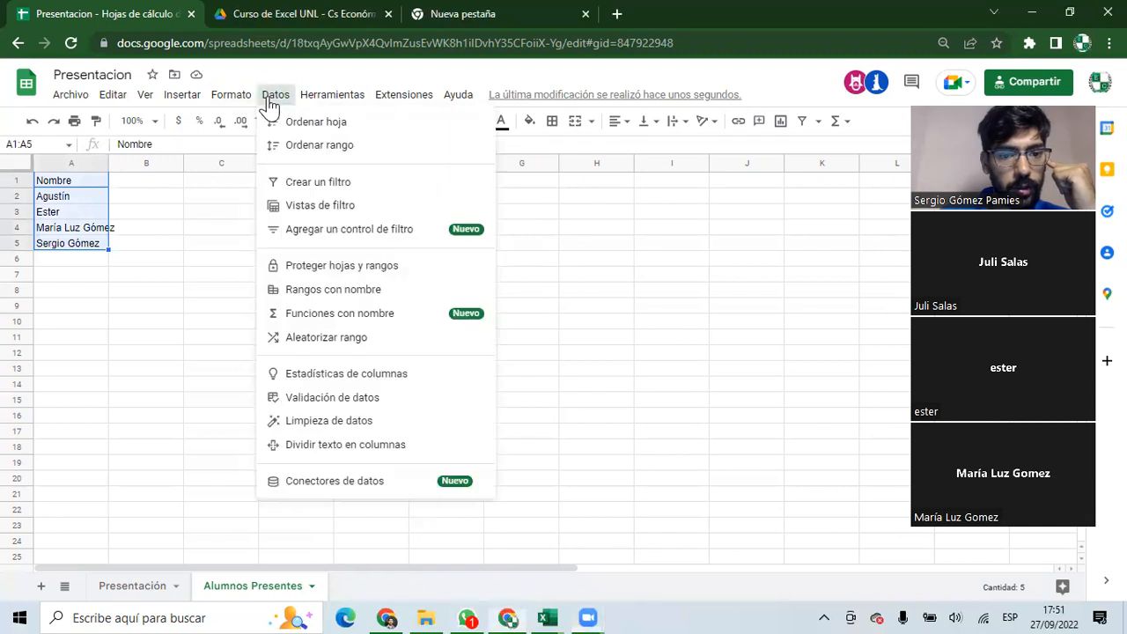
{"action": "left_click", "coordinate": [367, 399]}
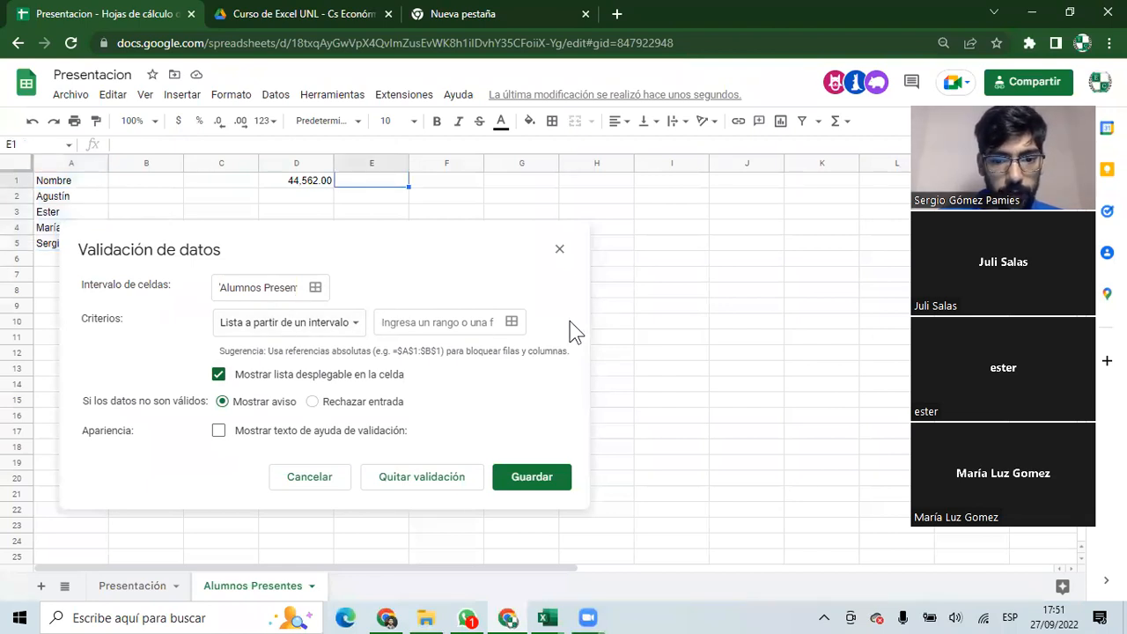
{"action": "left_click", "coordinate": [309, 476]}
{"action": "left_click", "coordinate": [299, 183]}
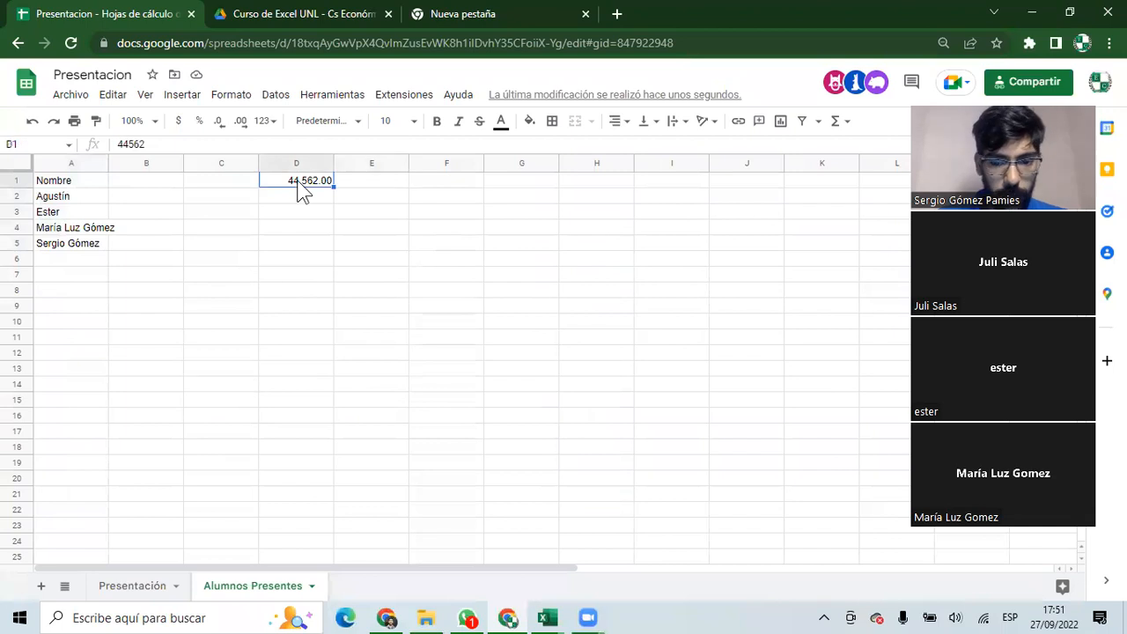
{"action": "key", "text": "Delete"}
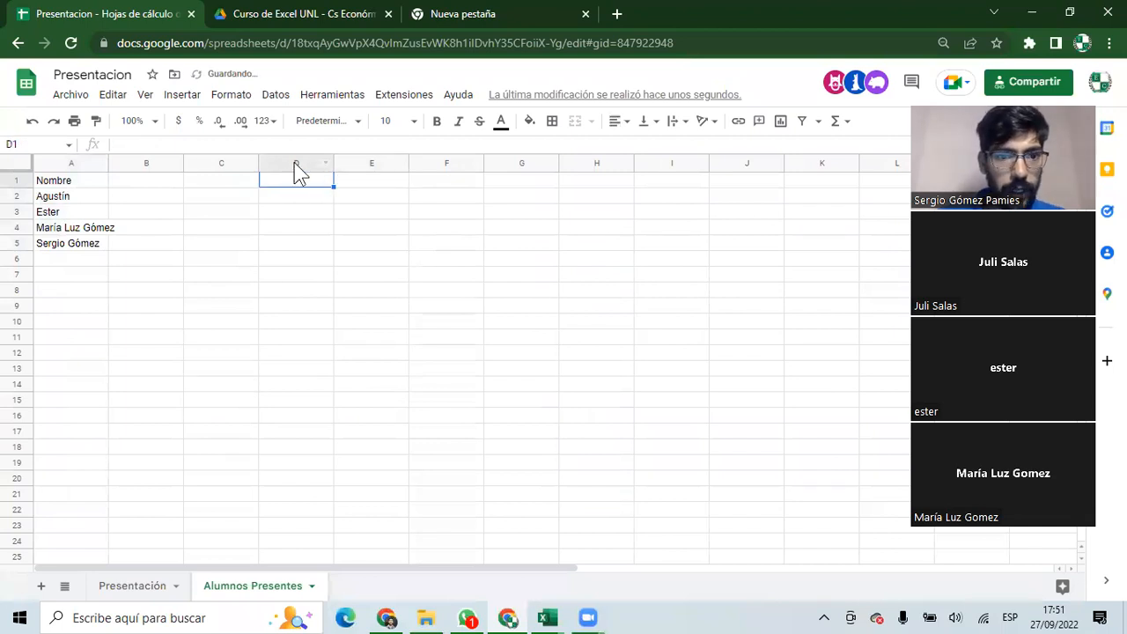
Make all of column D a dropdown list sourced from the names in A2:A5.
{"action": "left_click", "coordinate": [292, 162]}
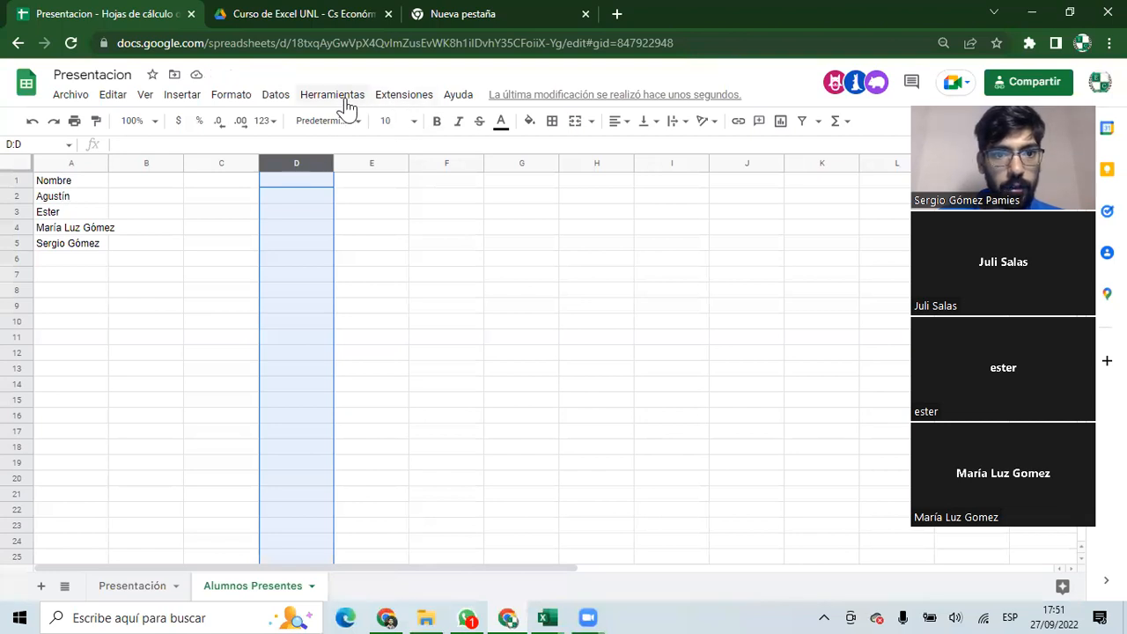
{"action": "left_click", "coordinate": [275, 95]}
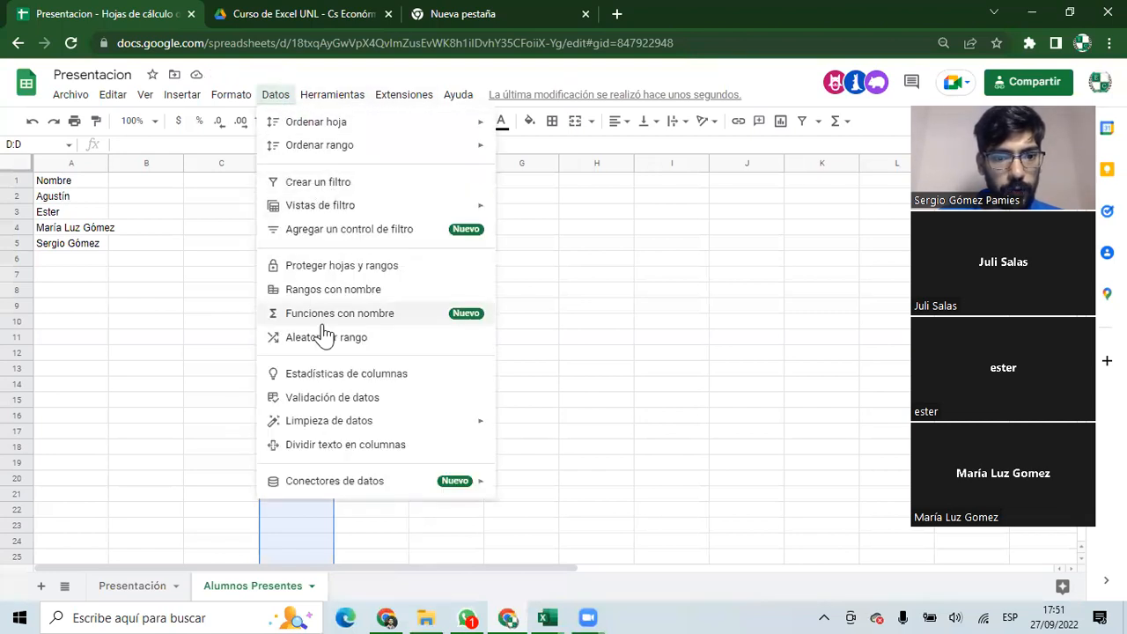
{"action": "left_click", "coordinate": [325, 401]}
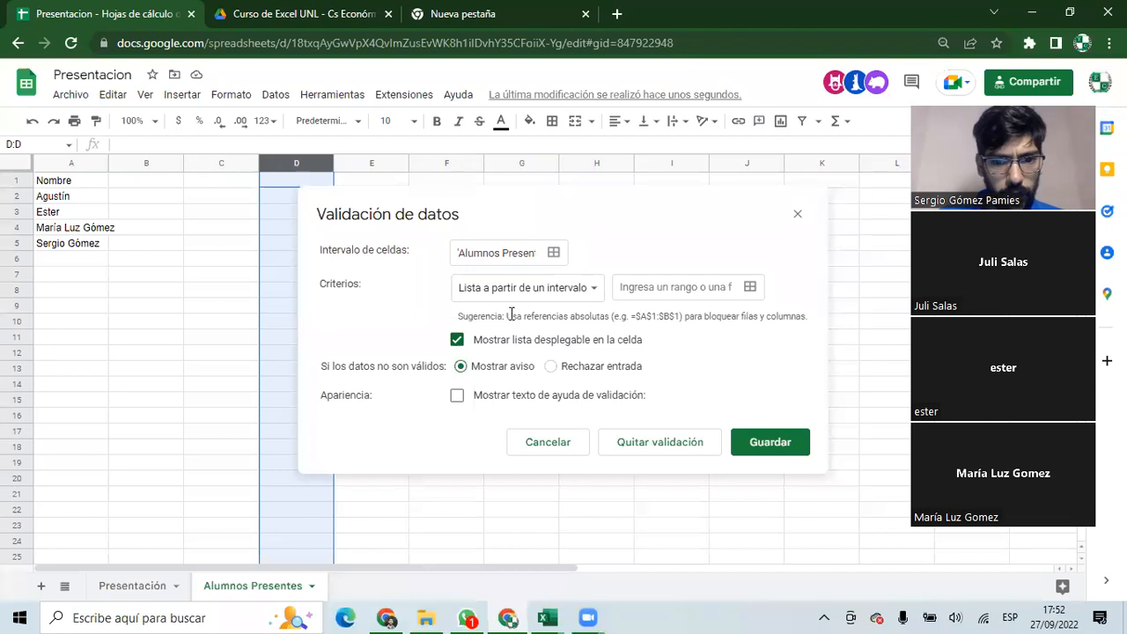
{"action": "left_click", "coordinate": [648, 286]}
{"action": "left_click", "coordinate": [749, 286]}
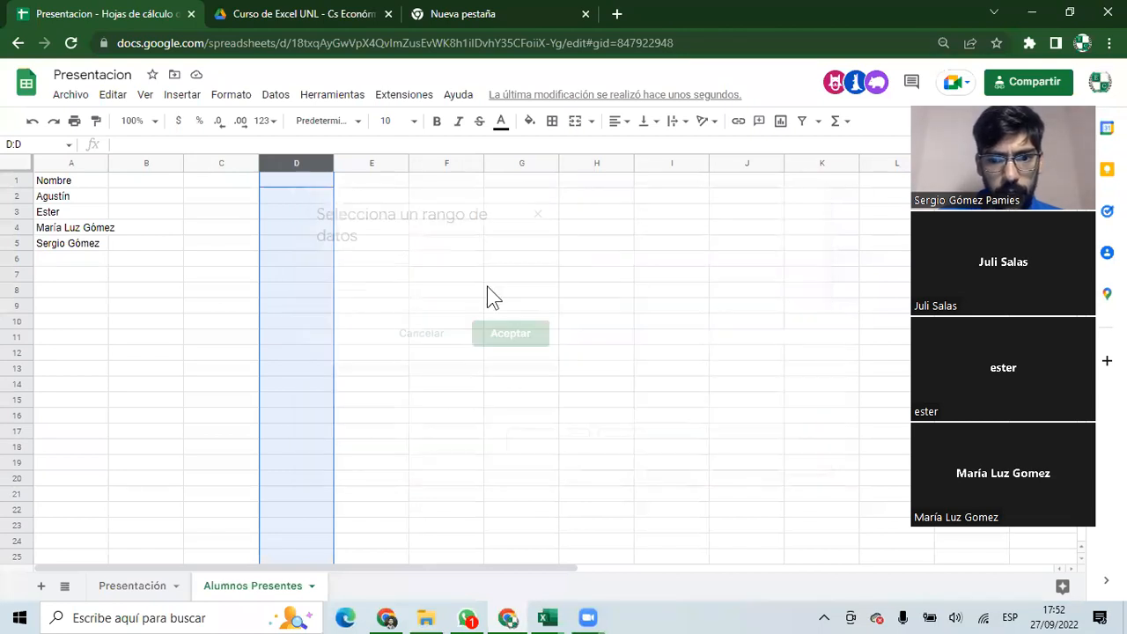
{"action": "left_click_drag", "start_coordinate": [65, 195], "coordinate": [68, 243]}
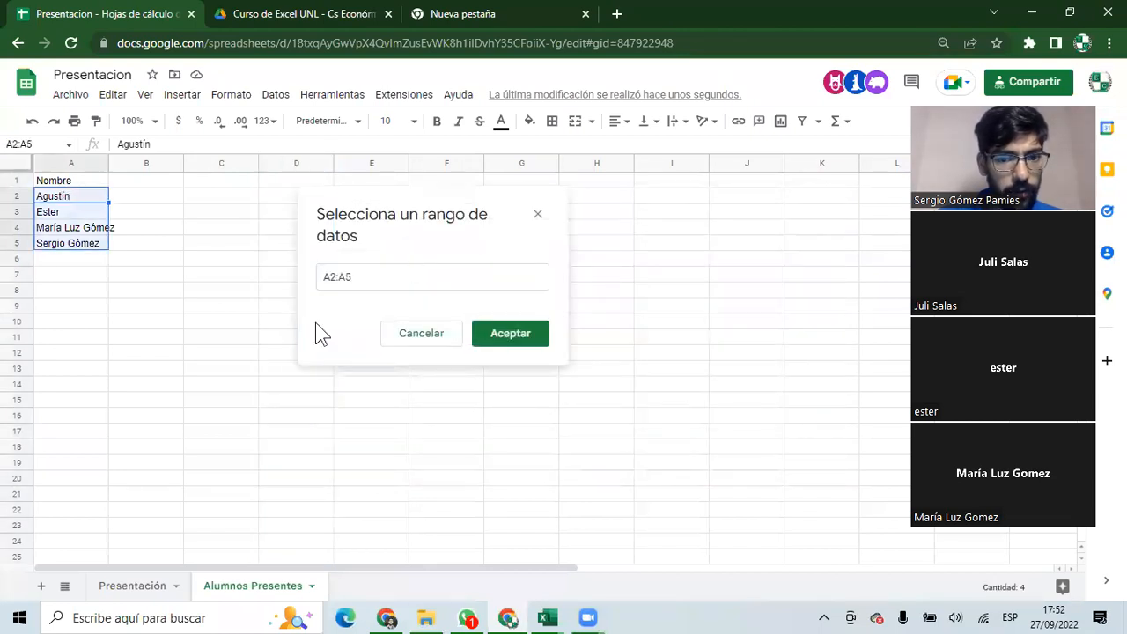
{"action": "left_click", "coordinate": [498, 337]}
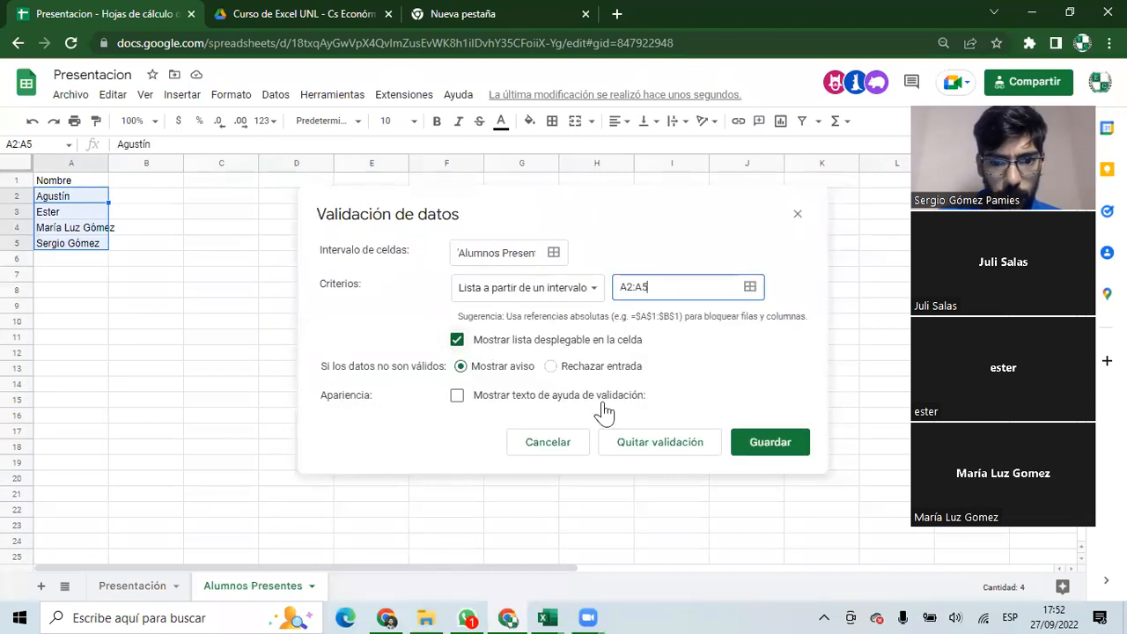
{"action": "left_click", "coordinate": [762, 451]}
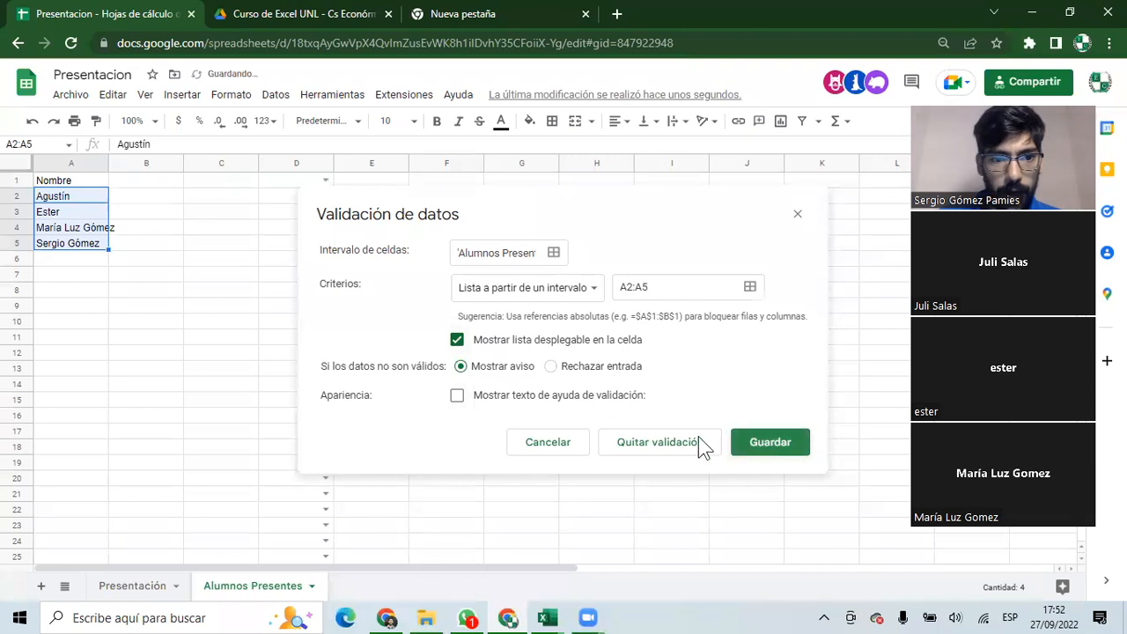
Test the new D1 dropdown with trial entries 'a' and 'S'.
{"action": "left_click", "coordinate": [304, 182]}
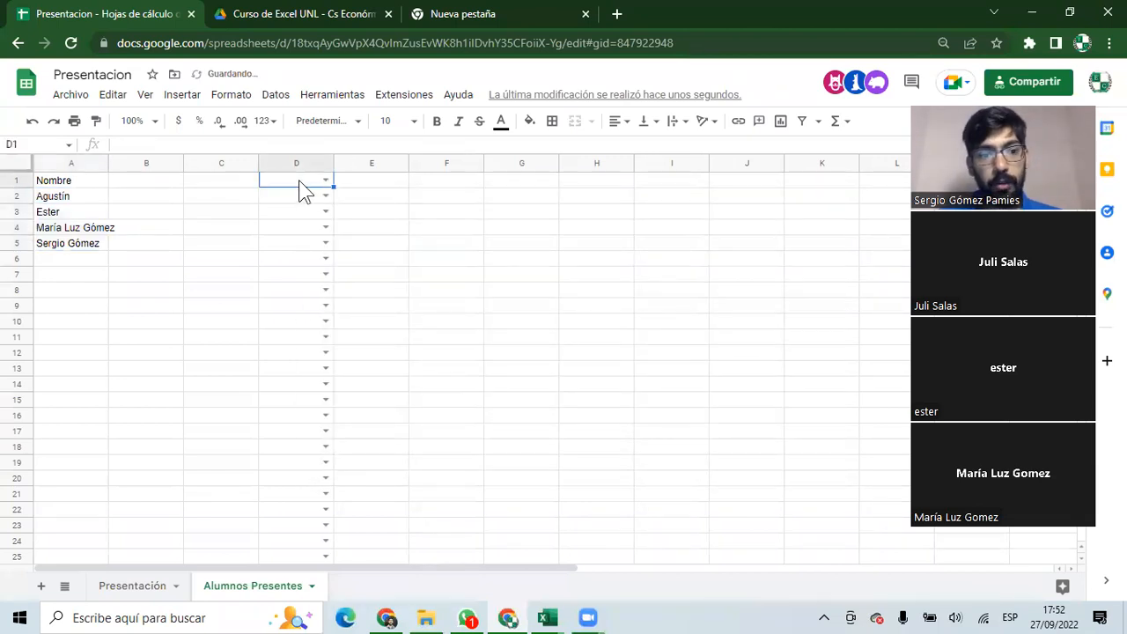
{"action": "type", "text": "a"}
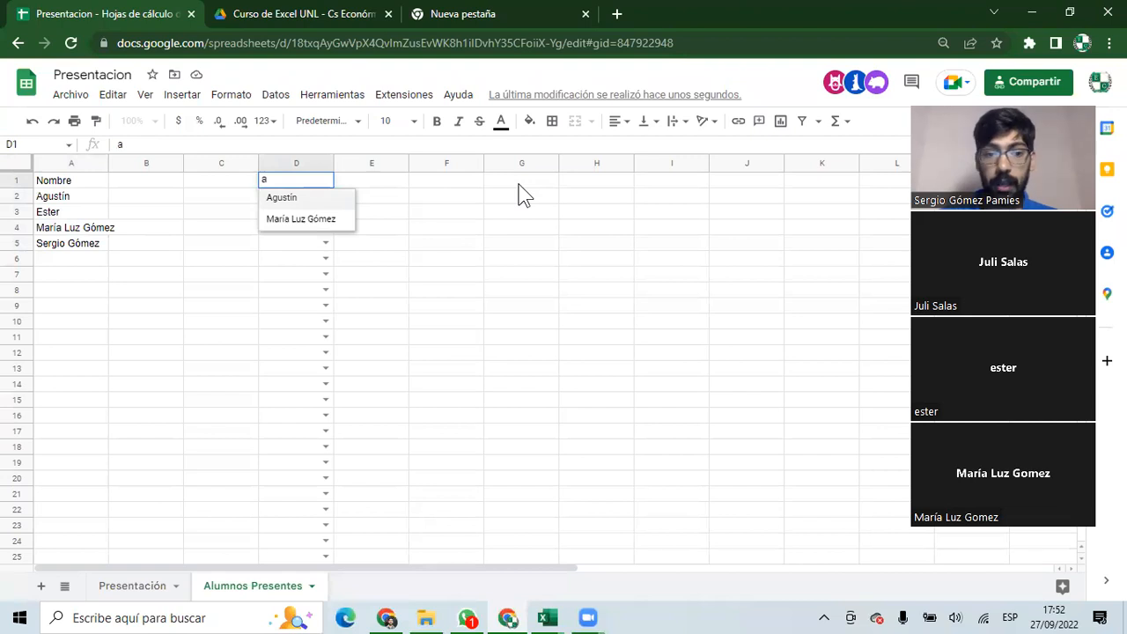
{"action": "key", "text": "Escape"}
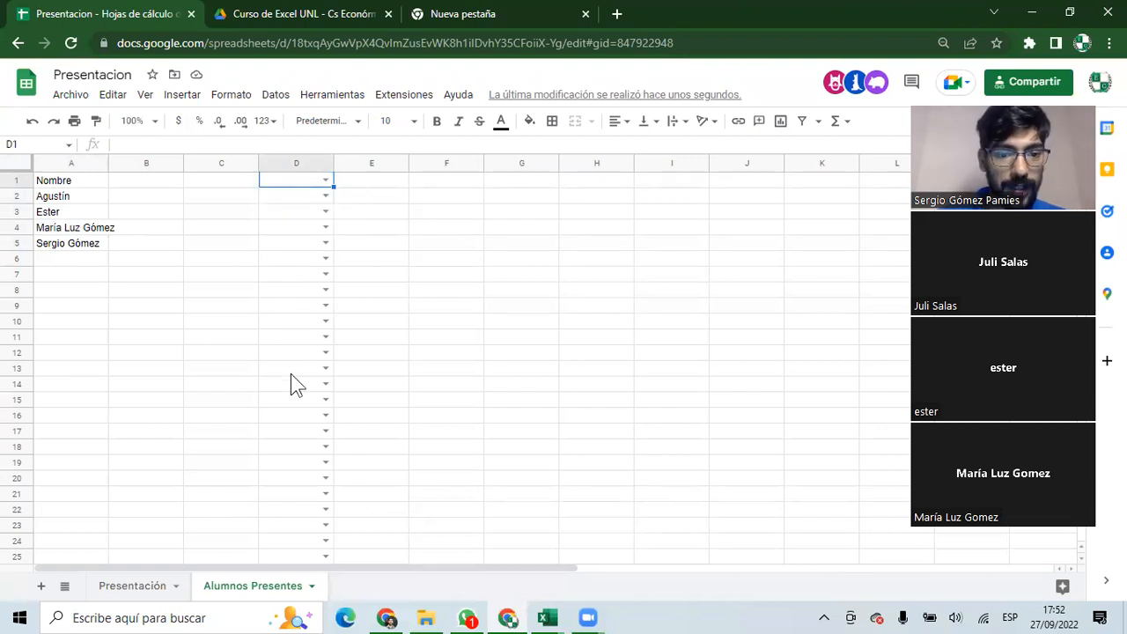
{"action": "left_click", "coordinate": [78, 194]}
{"action": "key", "text": "shift+Down"}
{"action": "key", "text": "shift+Down"}
{"action": "key", "text": "shift+Down"}
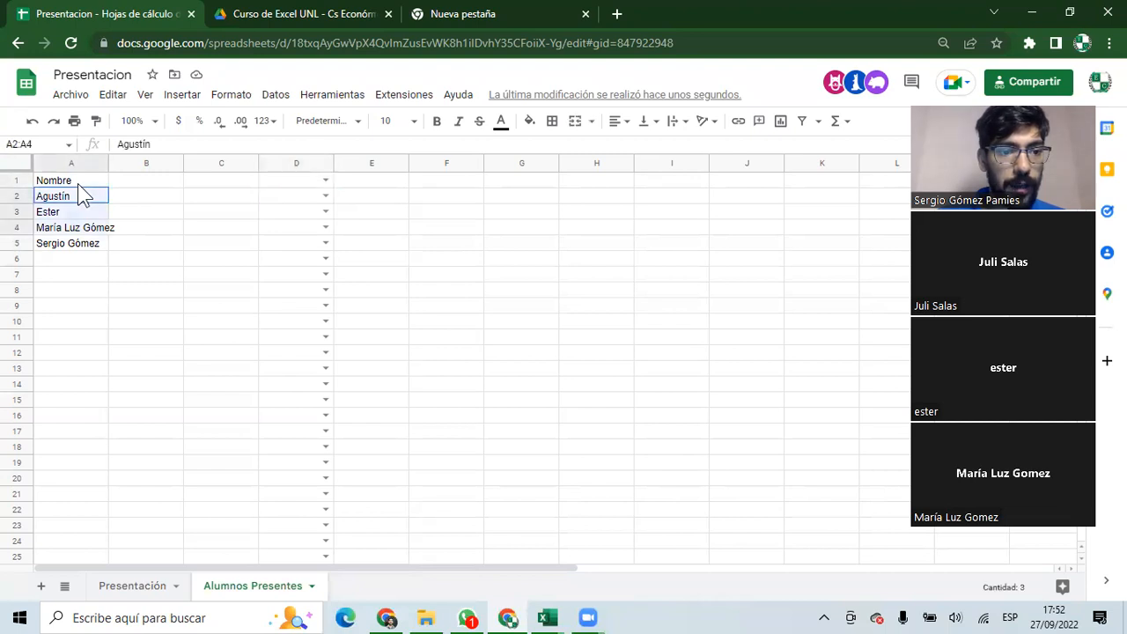
{"action": "left_click", "coordinate": [300, 182]}
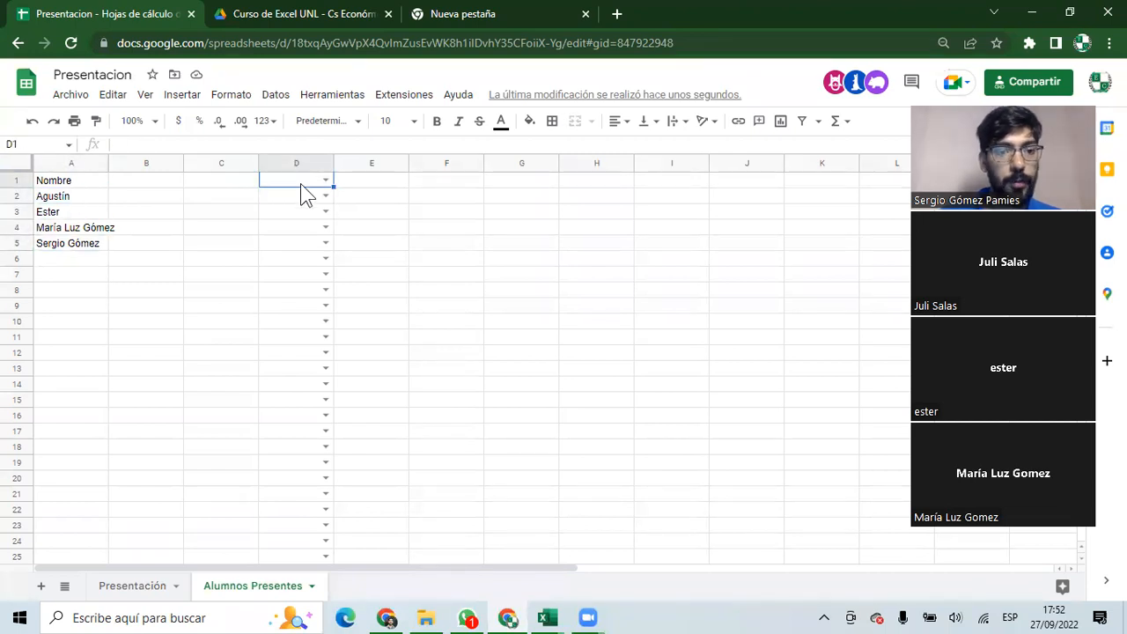
{"action": "type", "text": "Se"}
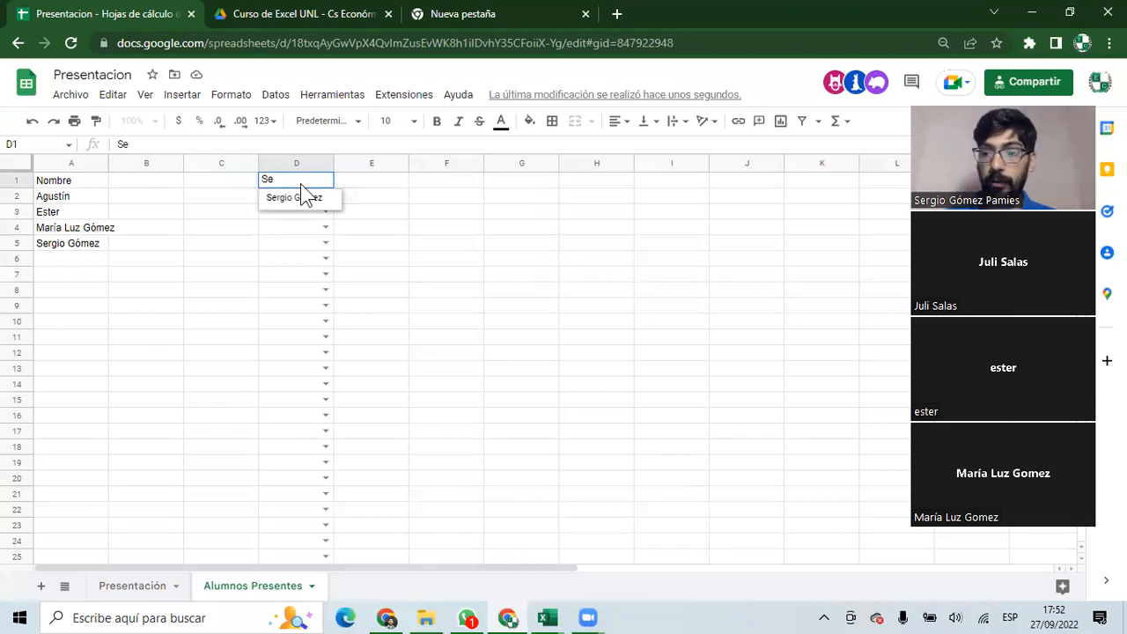
{"action": "key", "text": "alt+Tab"}
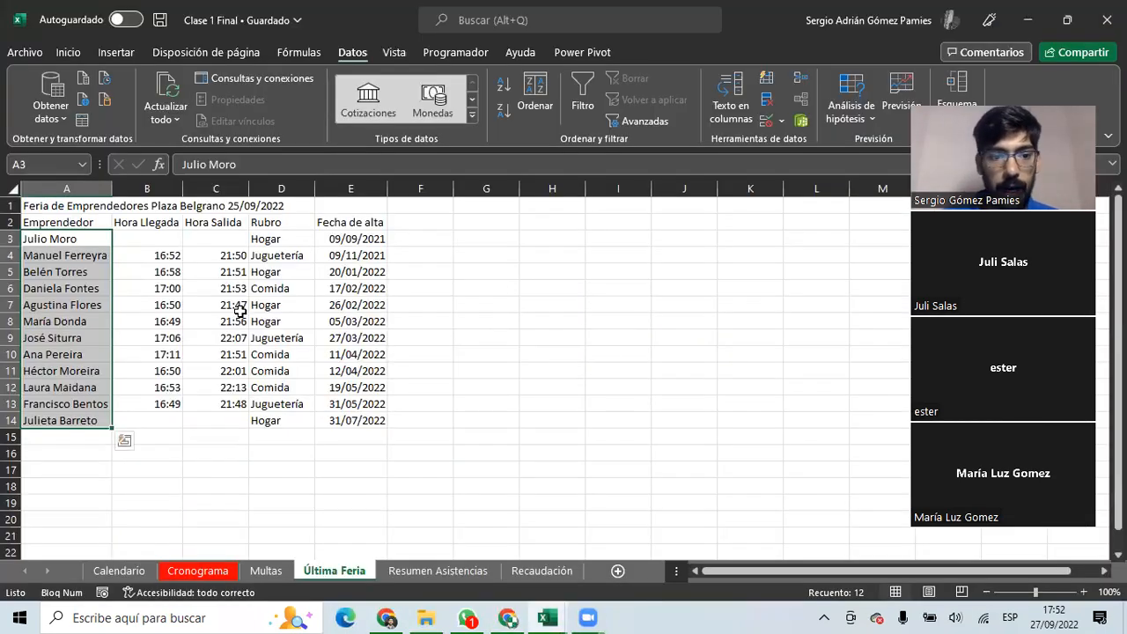
Trial-type entrepreneur names in Multas cell B4, discarding each so B4 stays empty.
{"action": "left_click", "coordinate": [238, 309]}
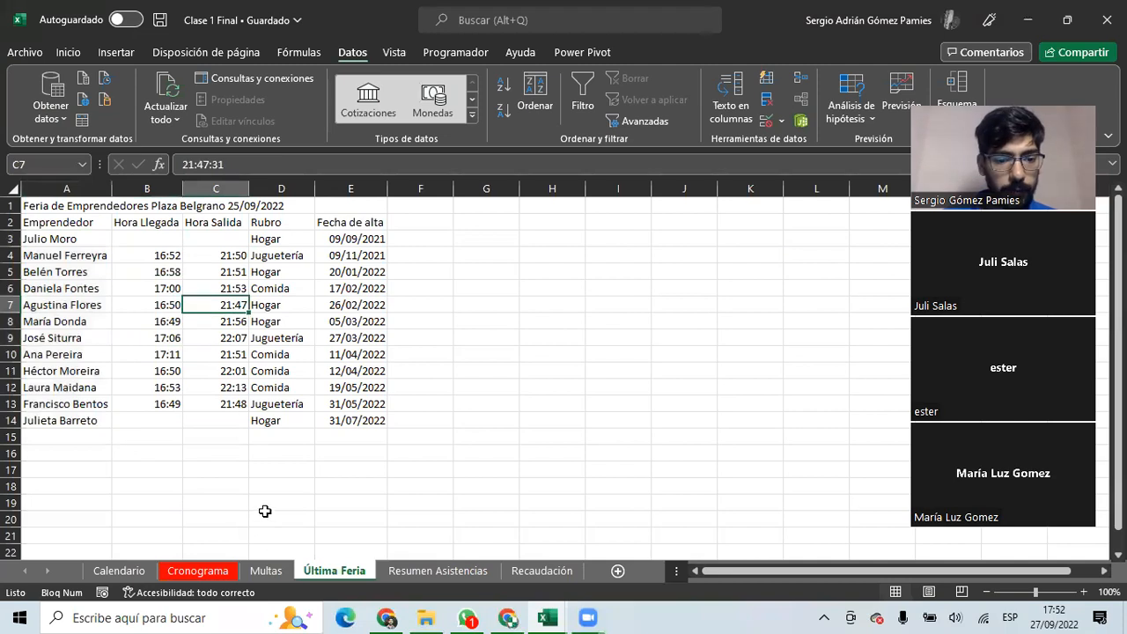
{"action": "left_click", "coordinate": [265, 575]}
{"action": "left_click", "coordinate": [106, 259]}
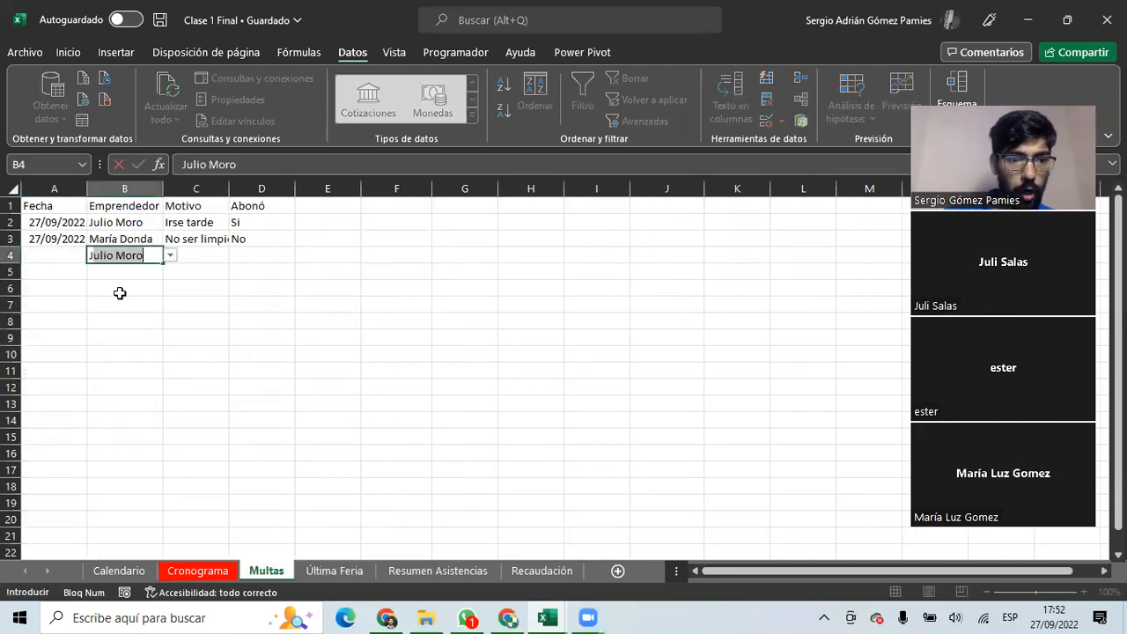
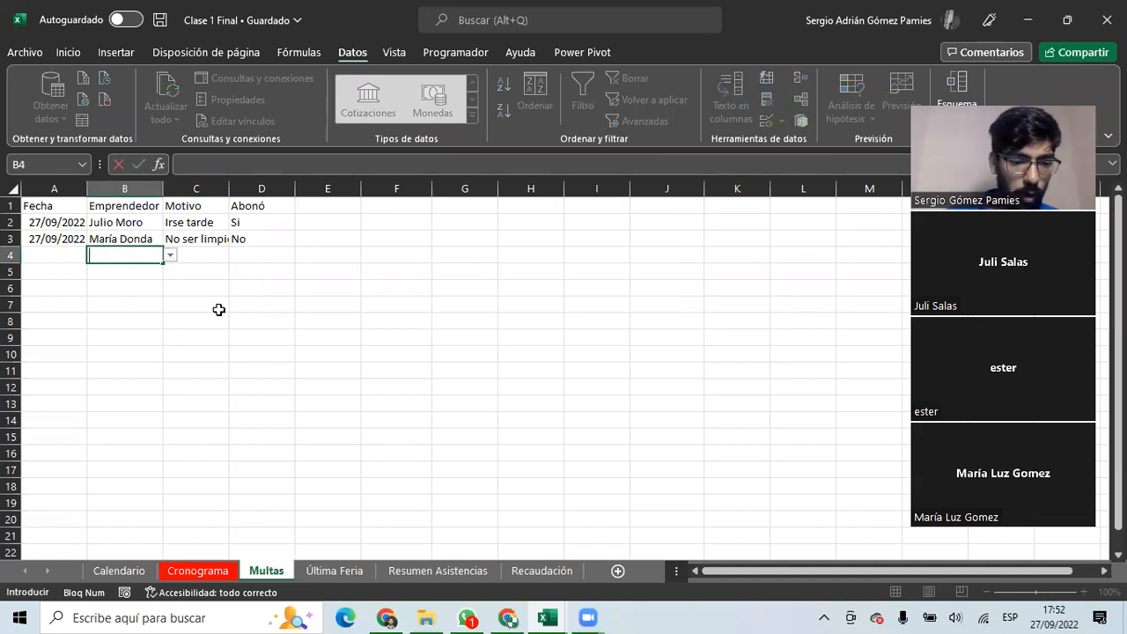
{"action": "left_click", "coordinate": [310, 570]}
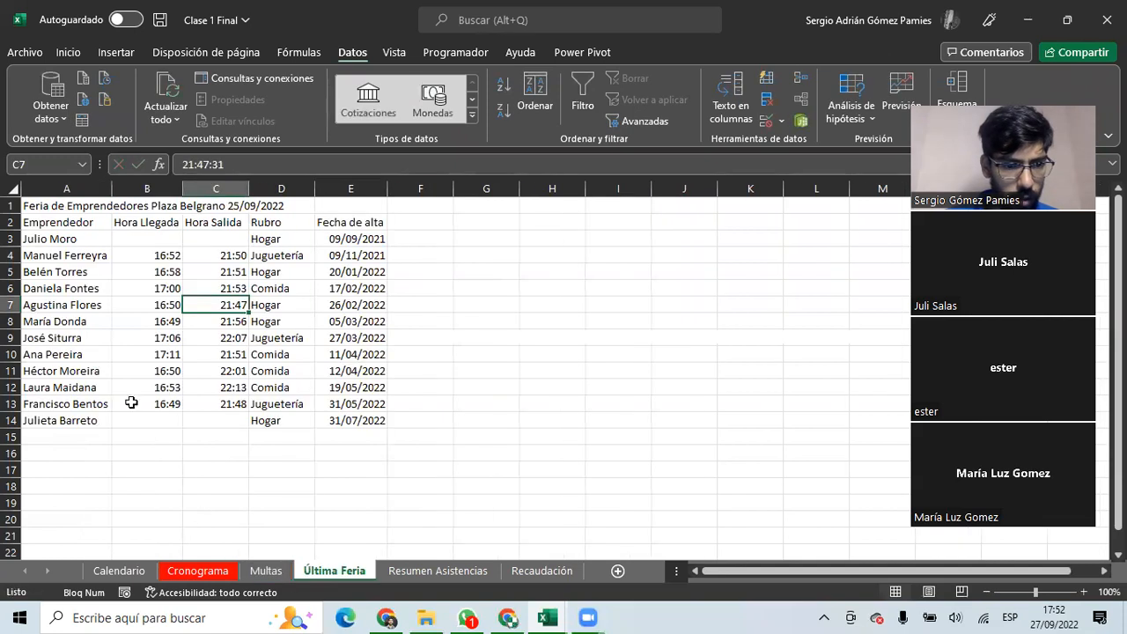
{"action": "left_click", "coordinate": [265, 570]}
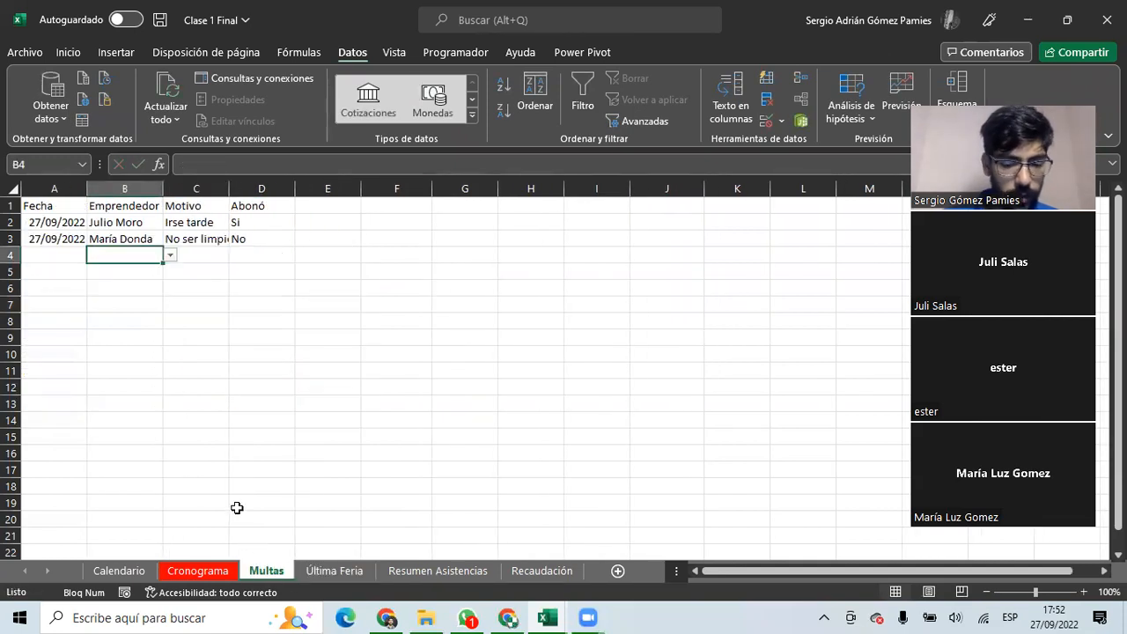
{"action": "type", "text": "A"}
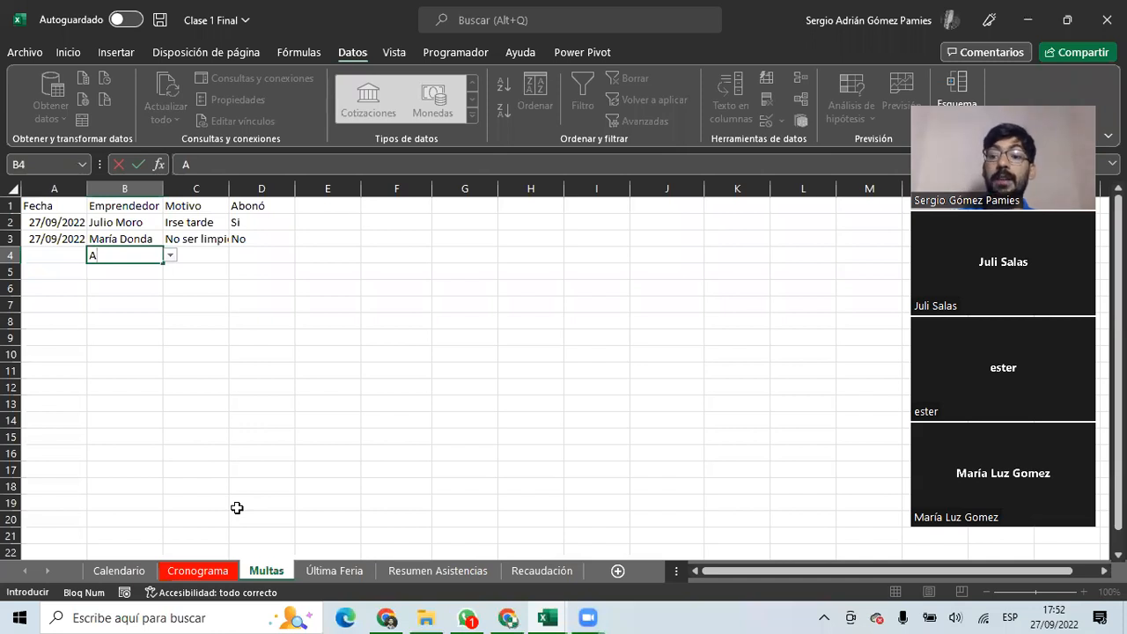
{"action": "type", "text": "gus"}
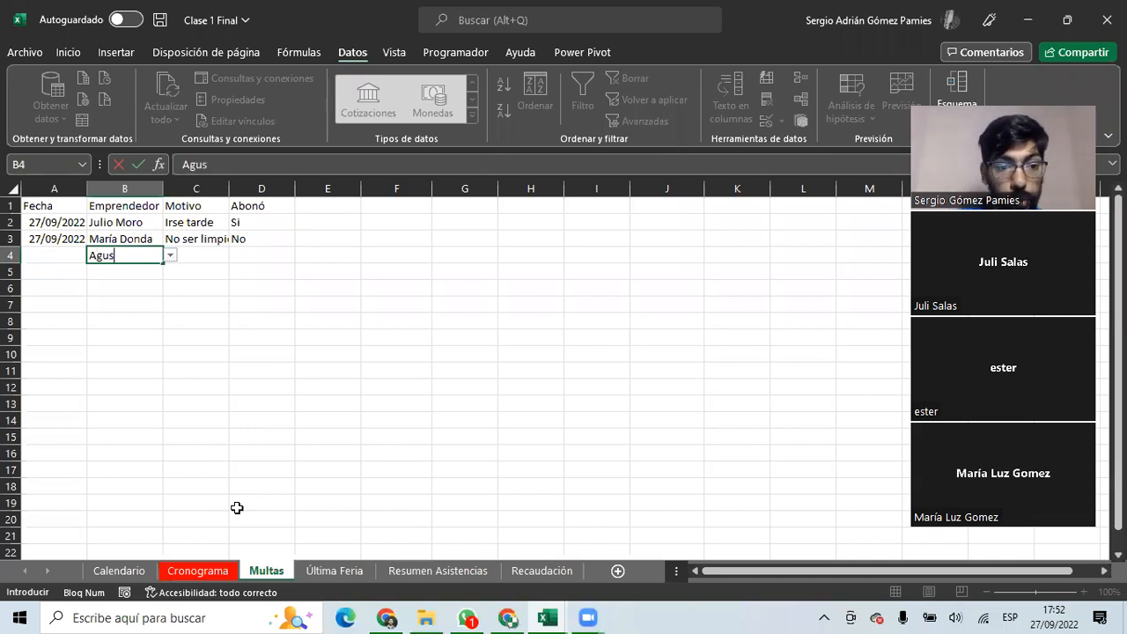
{"action": "key", "text": "Escape"}
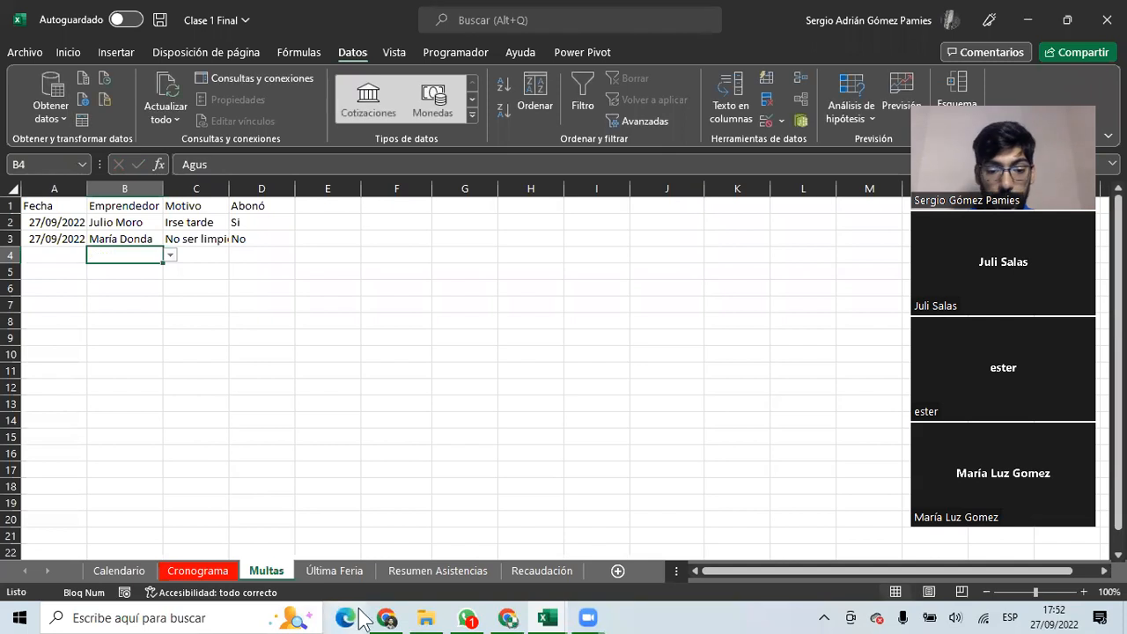
{"action": "left_click", "coordinate": [508, 617]}
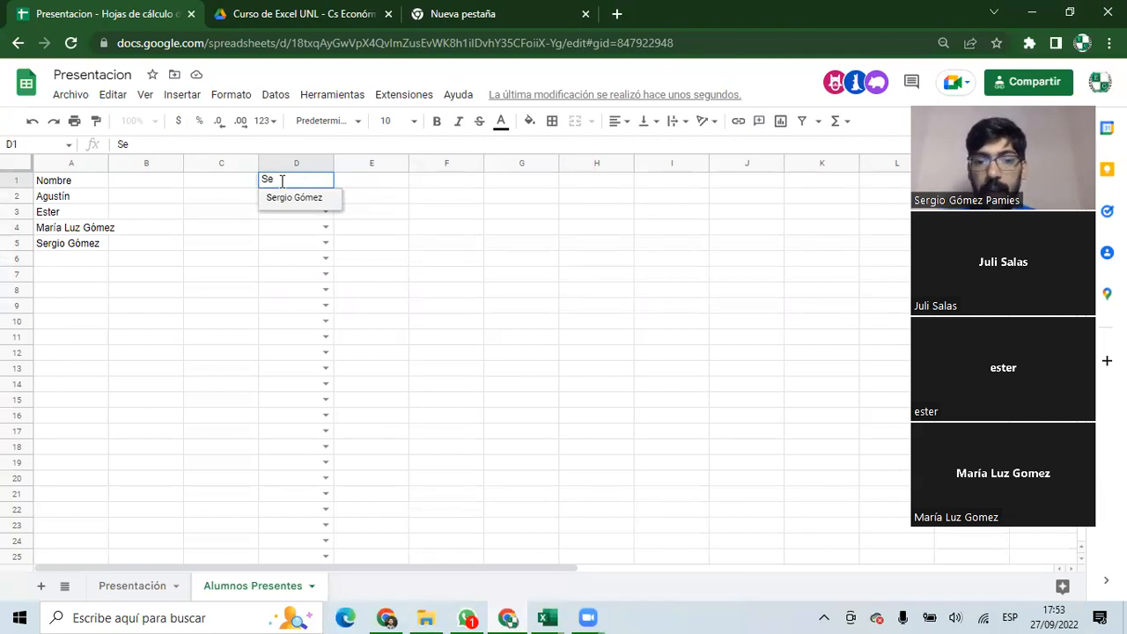
Cancel the unfinished D1 entry in Google Sheets and return to Excel's Clase 1 Final workbook.
{"action": "key", "text": "Escape"}
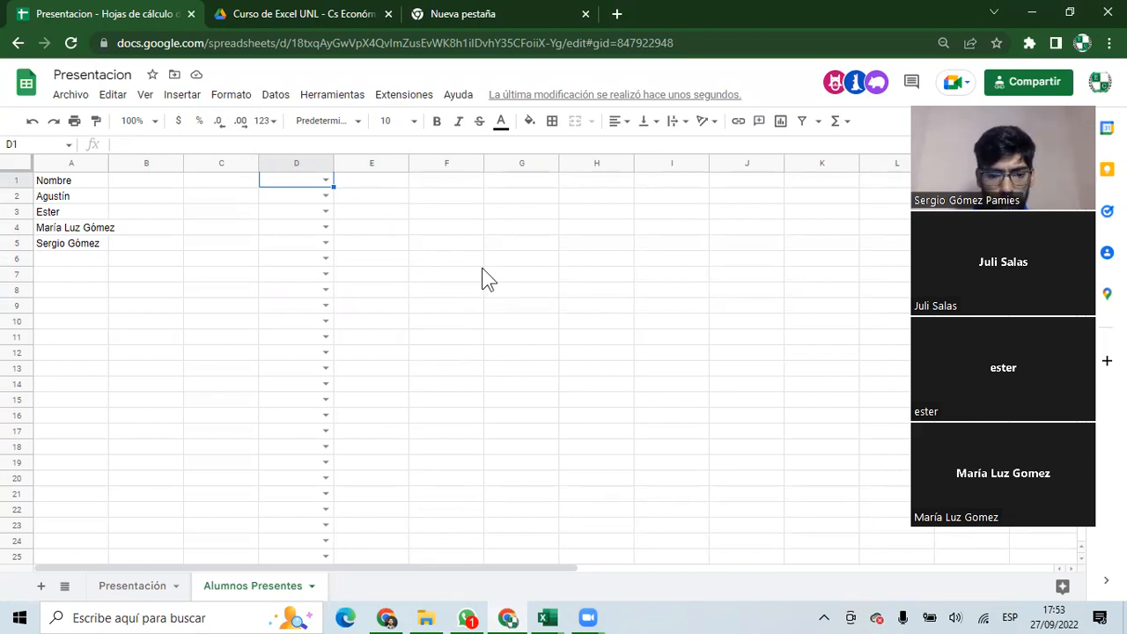
{"action": "left_click", "coordinate": [555, 618]}
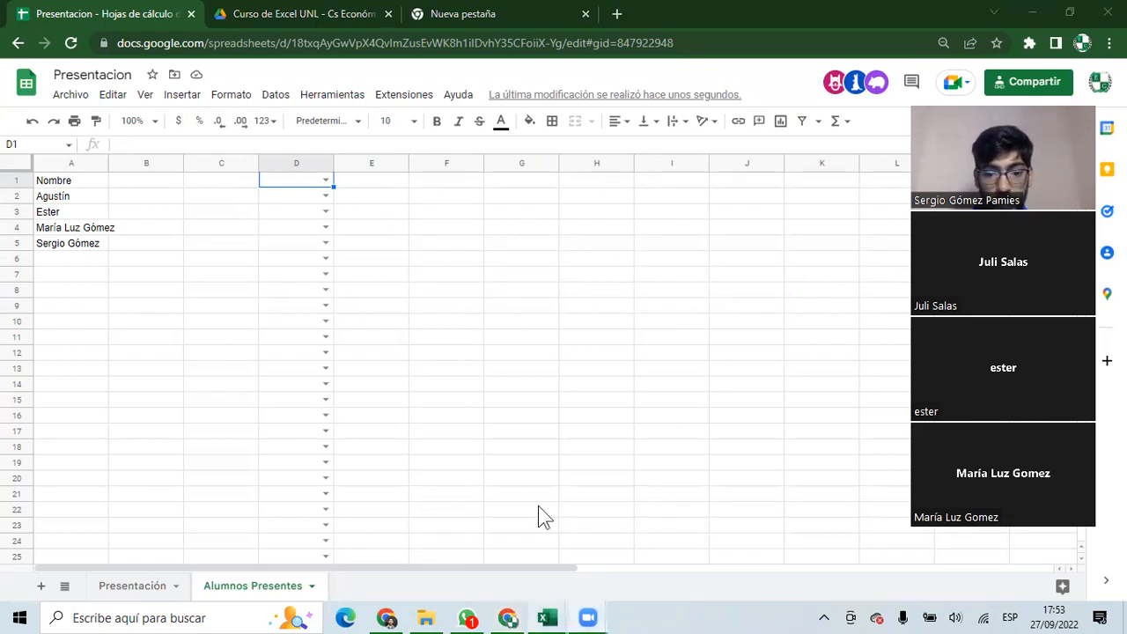
{"action": "left_click", "coordinate": [547, 619]}
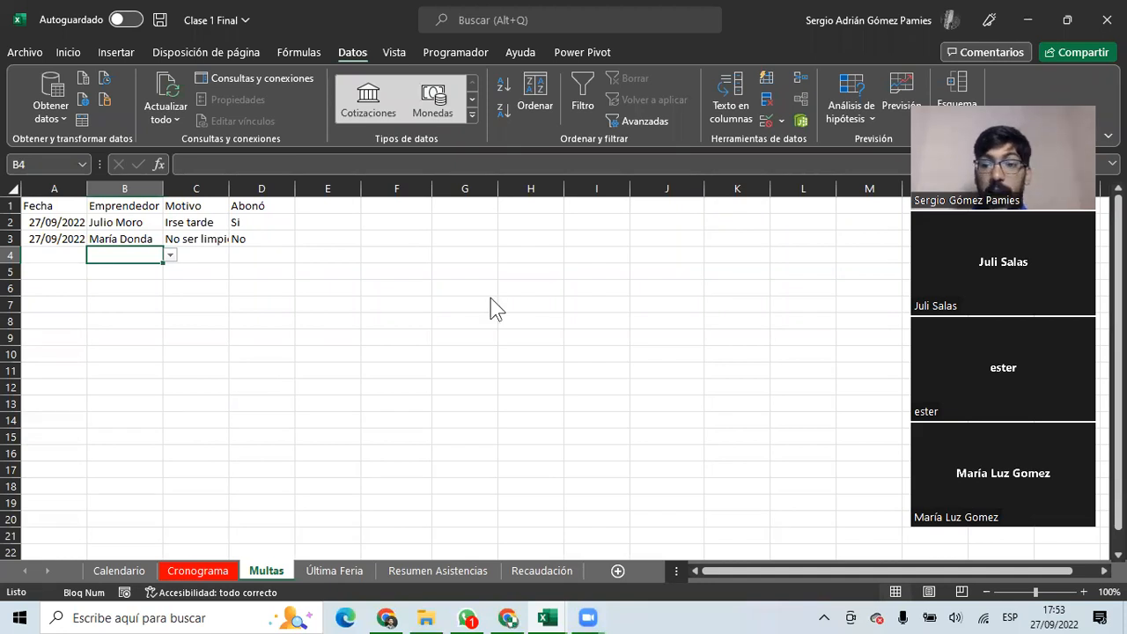
Apply Contorno and Interior borders to the Última Feria table range A2:E14.
{"action": "key", "text": "Up"}
{"action": "key", "text": "Right"}
{"action": "key", "text": "Right"}
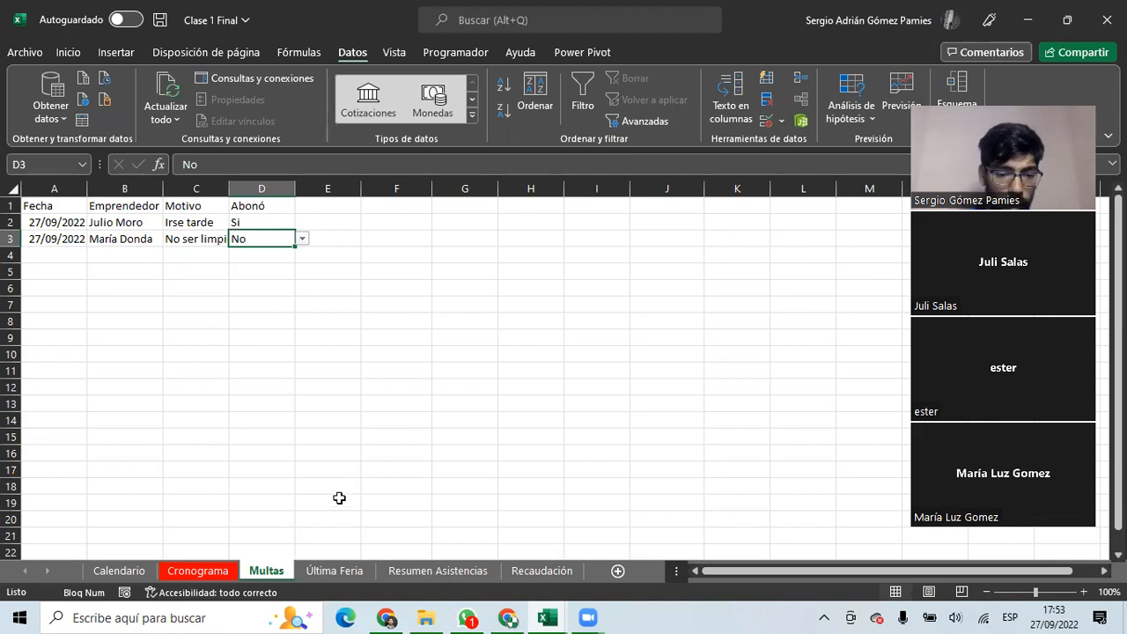
{"action": "left_click", "coordinate": [326, 570]}
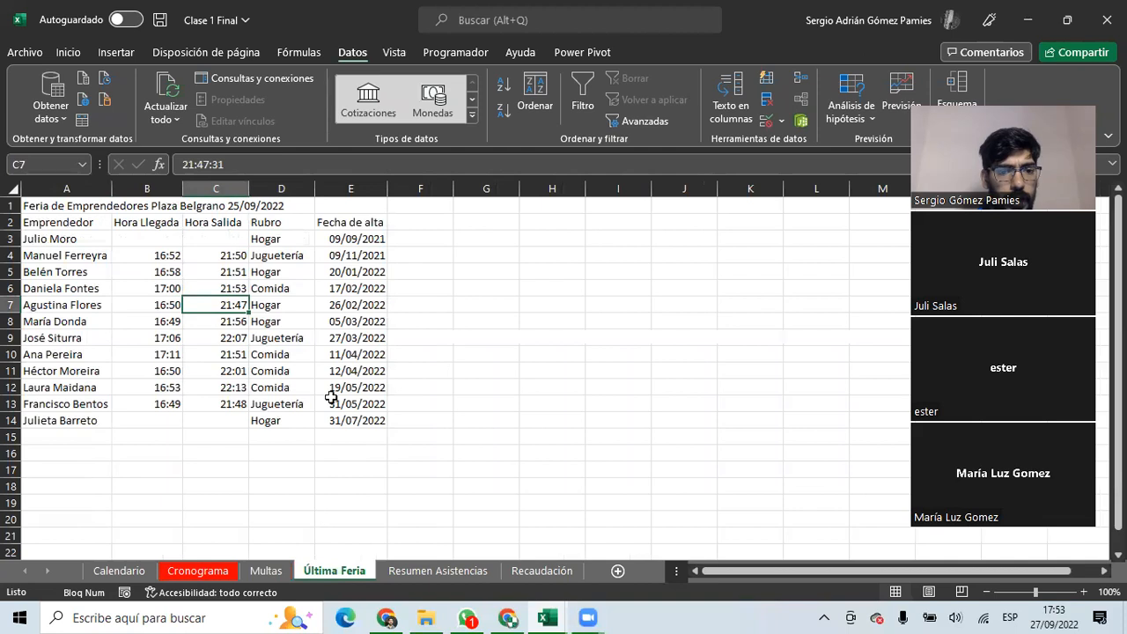
{"action": "mouse_move", "coordinate": [42, 204]}
{"action": "left_mouse_down"}
{"action": "mouse_move", "coordinate": [370, 354]}
{"action": "mouse_move", "coordinate": [380, 389]}
{"action": "left_mouse_up"}
{"action": "left_click_drag", "start_coordinate": [67, 218], "coordinate": [327, 422]}
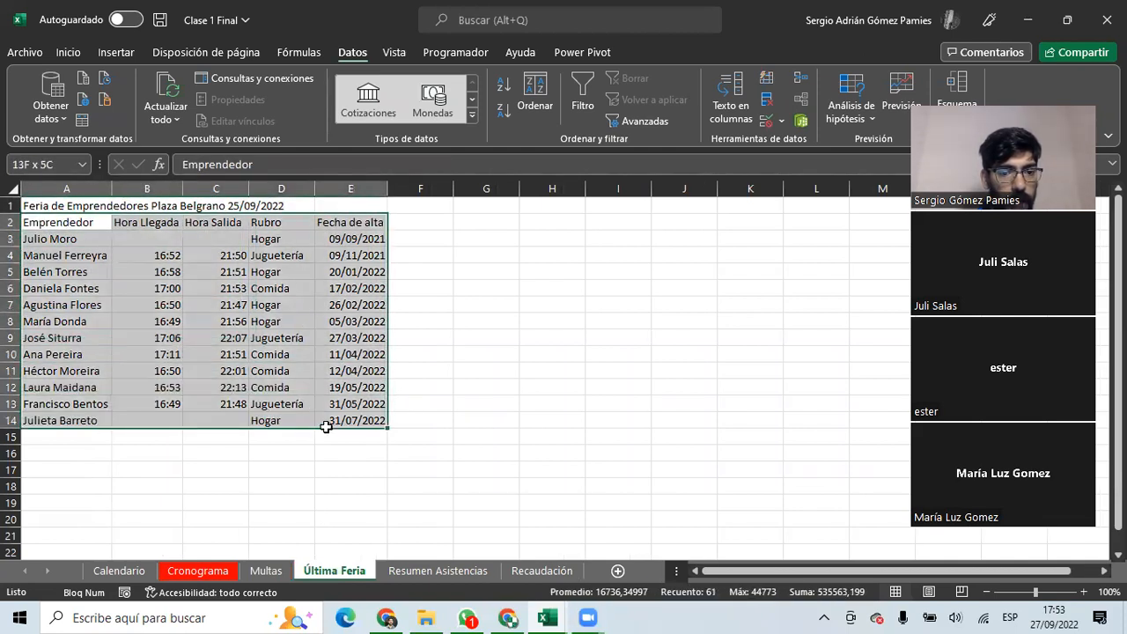
{"action": "left_click", "coordinate": [68, 52]}
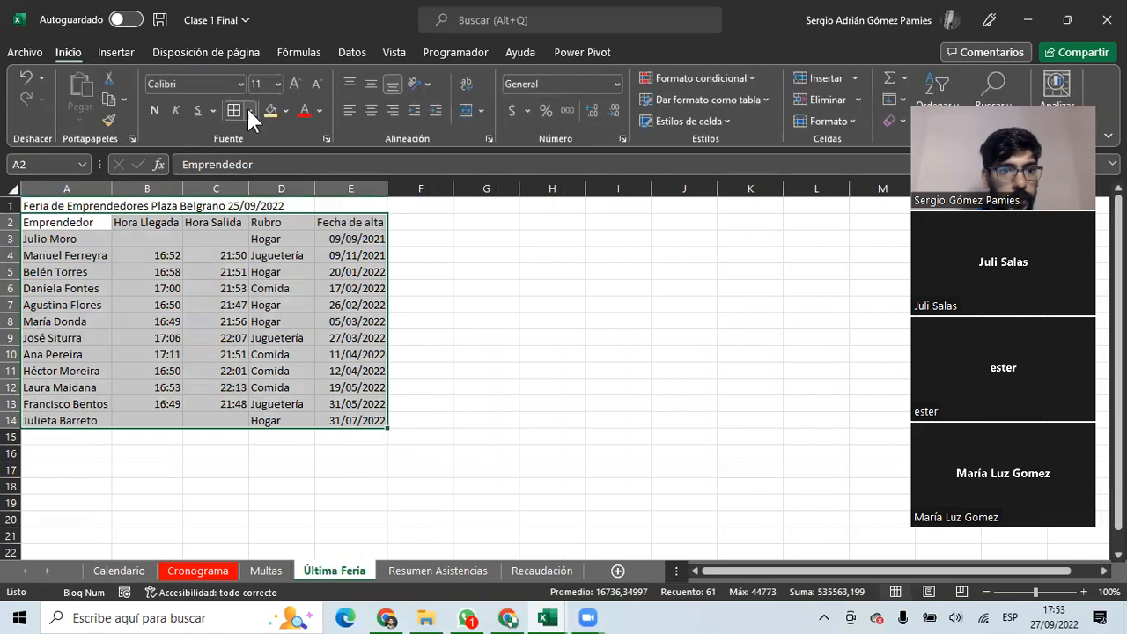
{"action": "key", "text": "ctrl+1"}
{"action": "left_click", "coordinate": [340, 199]}
{"action": "left_click", "coordinate": [390, 201]}
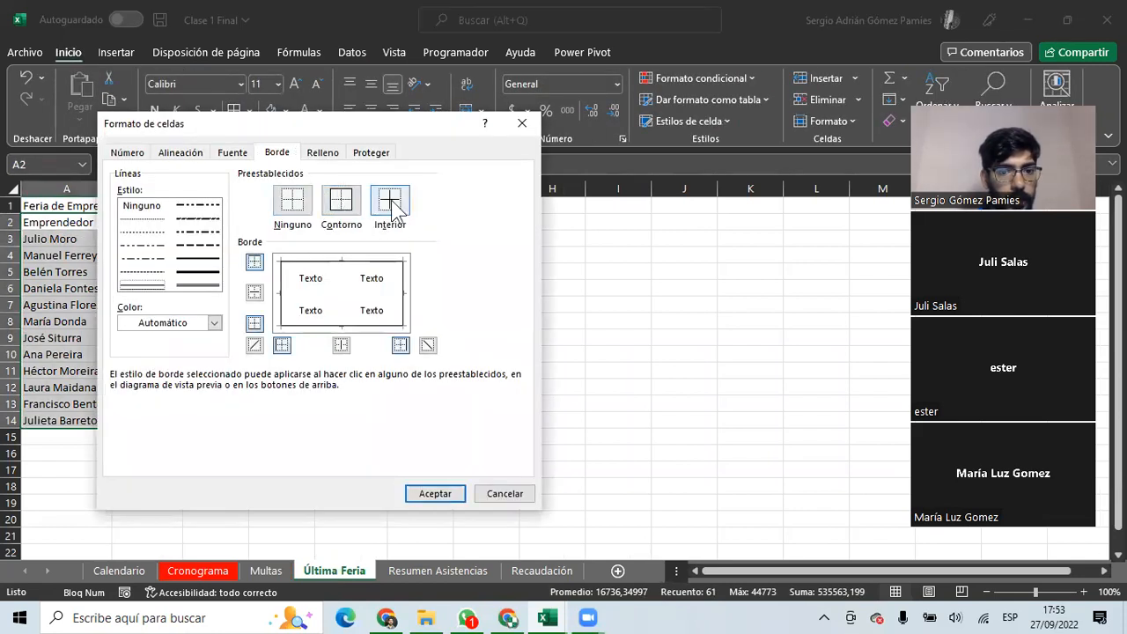
{"action": "left_click", "coordinate": [445, 493]}
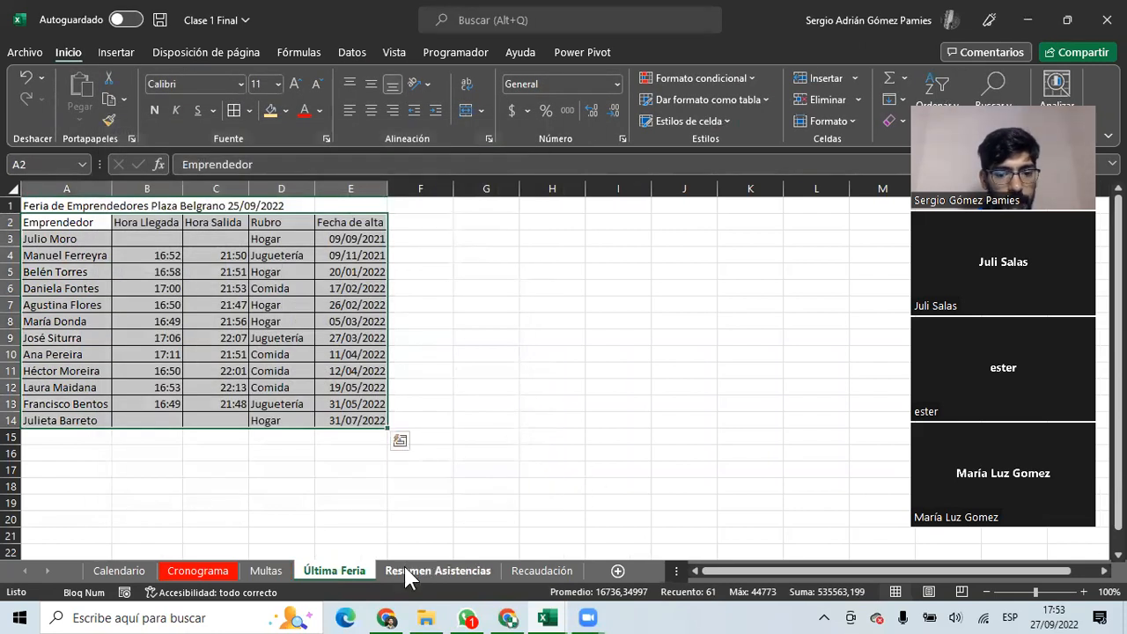
Drag the Recaudación tab so it sits before Resumen Asistencias.
{"action": "left_click", "coordinate": [405, 569]}
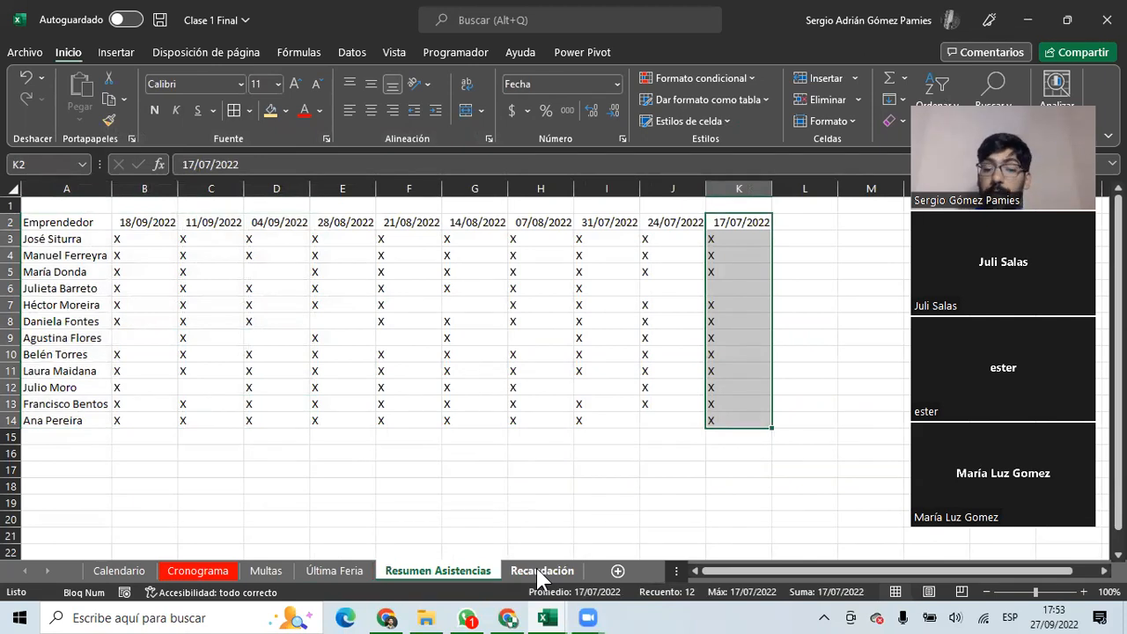
{"action": "left_click", "coordinate": [536, 568]}
{"action": "left_click_drag", "start_coordinate": [536, 568], "coordinate": [387, 577]}
{"action": "left_click", "coordinate": [350, 374]}
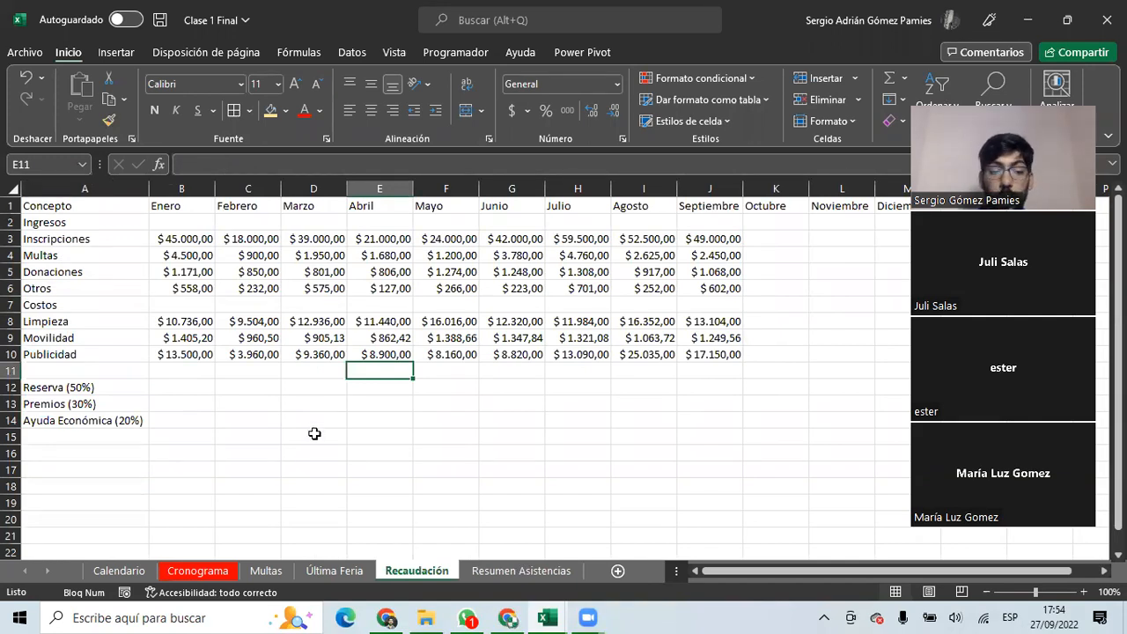
{"action": "left_click", "coordinate": [203, 486]}
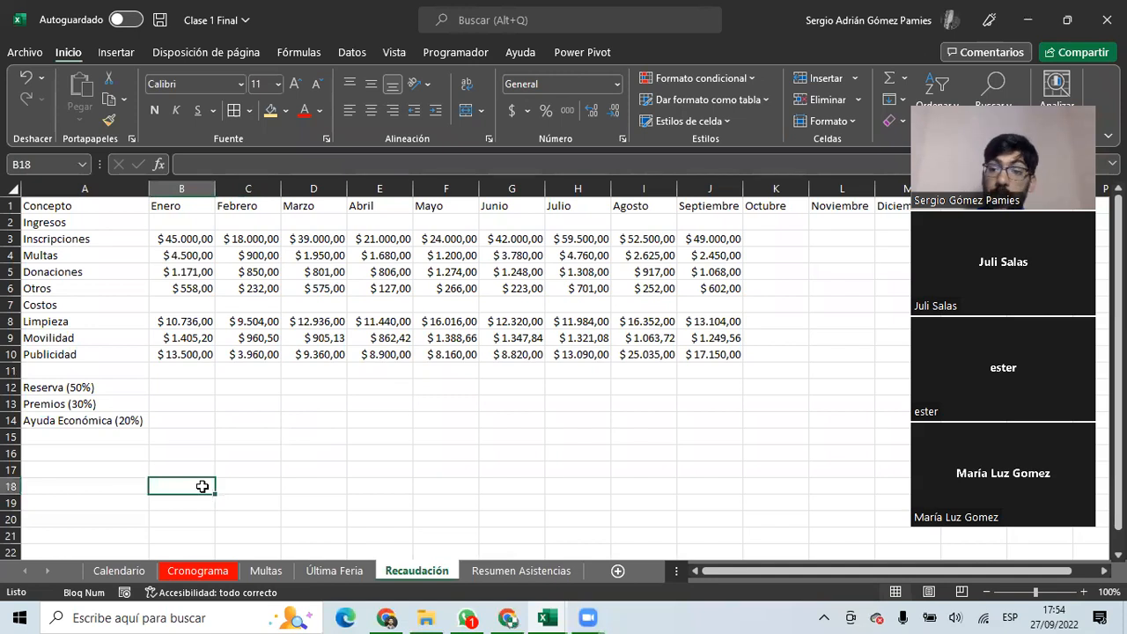
{"action": "left_click", "coordinate": [192, 465]}
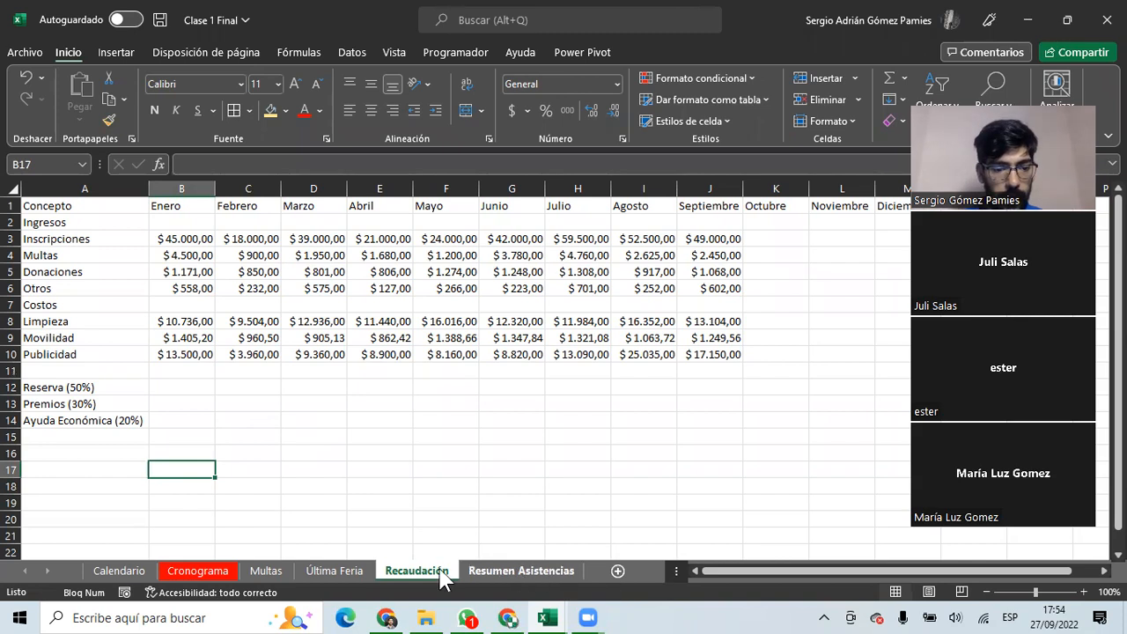
Rename the Calendario sheet to 'Ejemplos Arrastres'.
{"action": "left_click", "coordinate": [113, 571]}
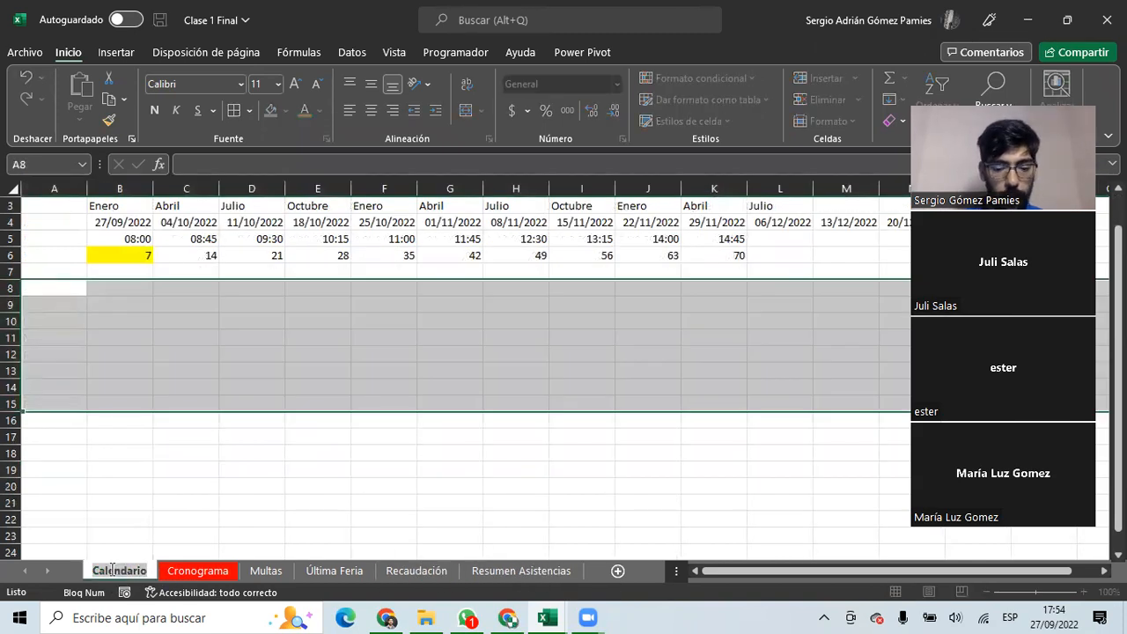
{"action": "double_click", "coordinate": [112, 570]}
{"action": "type", "text": "Ejermplos Arrastre"}
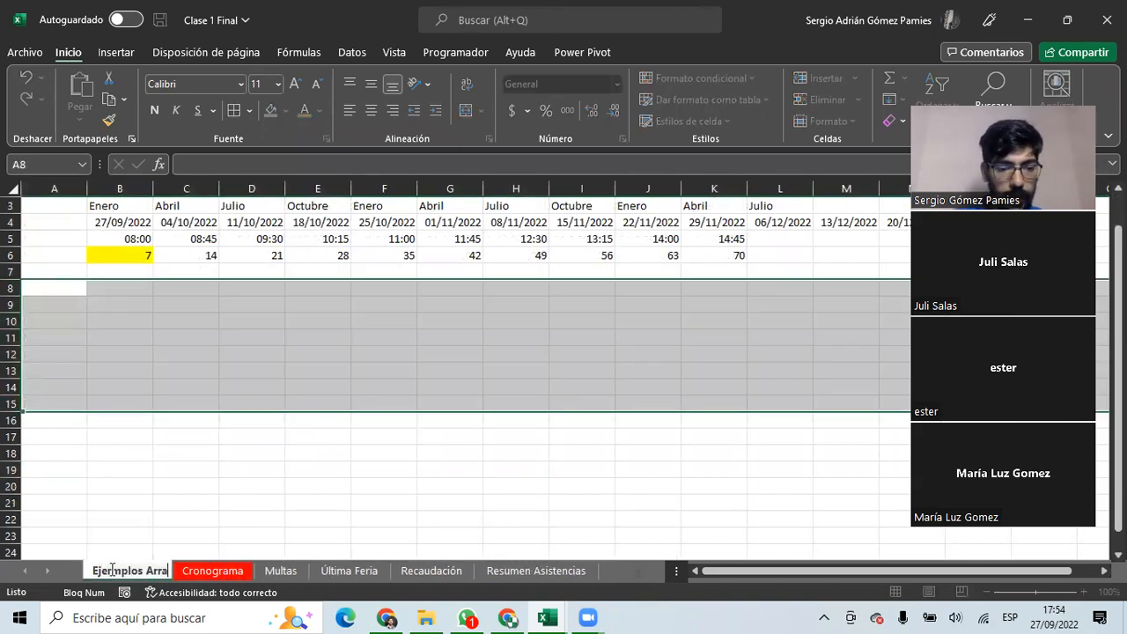
{"action": "type", "text": "s"}
{"action": "key", "text": "Return"}
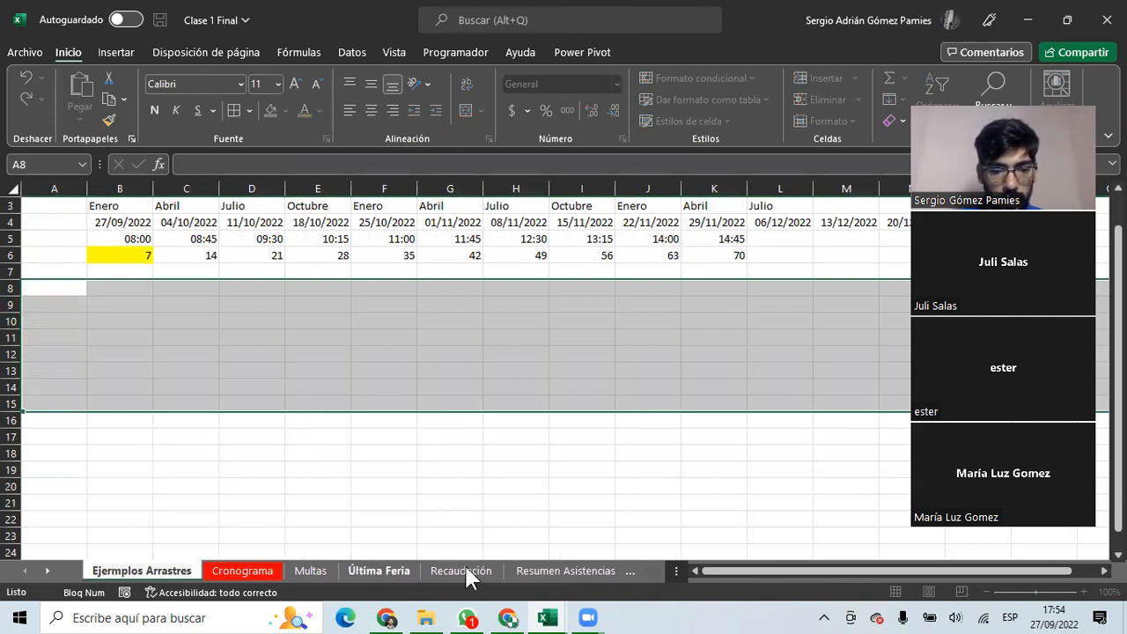
Insert a blank worksheet before Recaudación named 'Formulas y Funciones'.
{"action": "right_click", "coordinate": [464, 572]}
{"action": "left_click", "coordinate": [523, 350]}
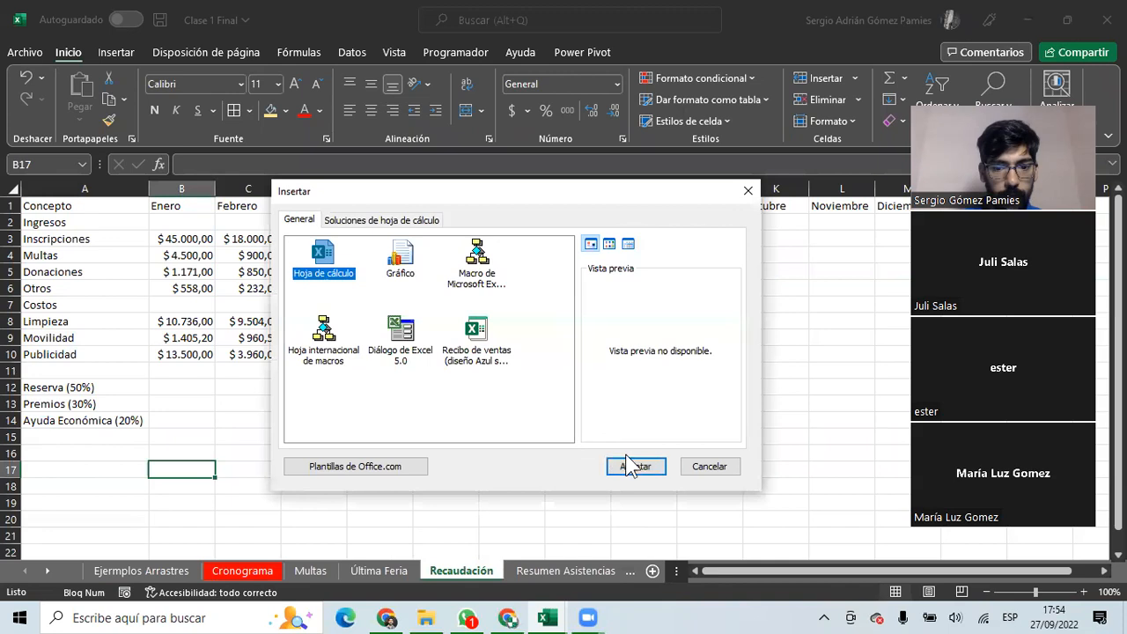
{"action": "left_click", "coordinate": [634, 466]}
{"action": "type", "text": "Formulas y Funciones"}
{"action": "key", "text": "Return"}
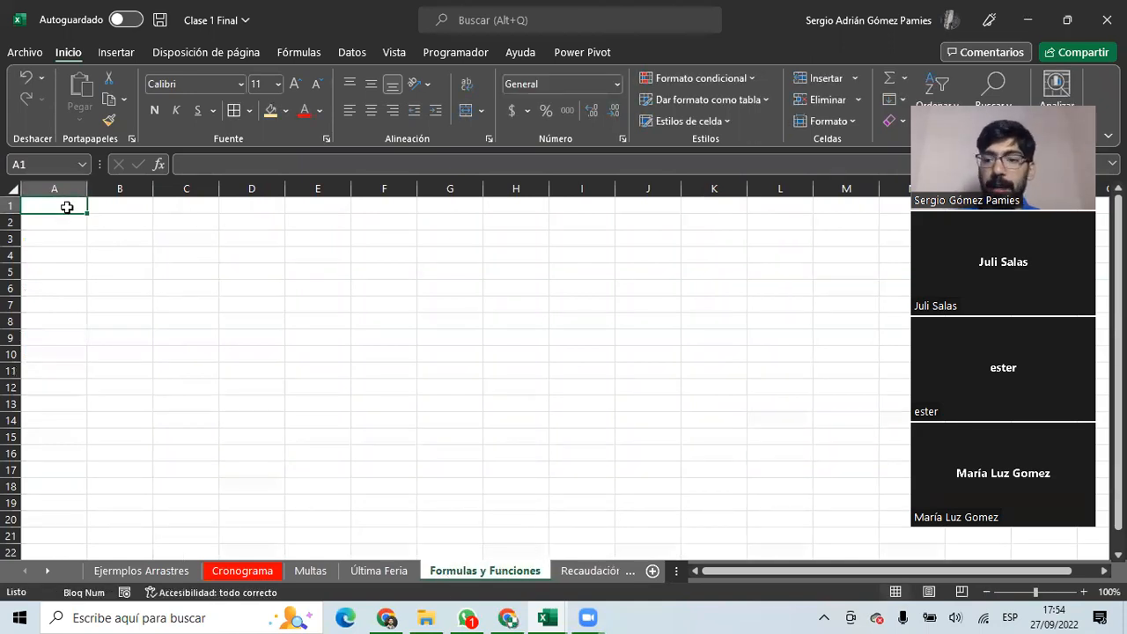
{"action": "type", "text": "="}
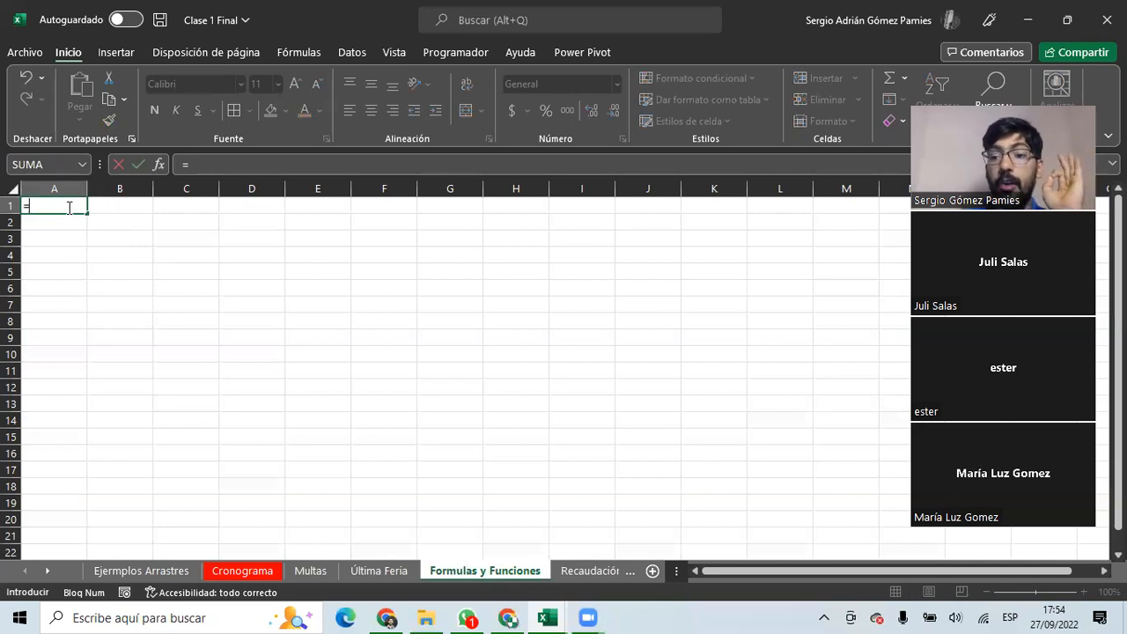
{"action": "key", "text": "Escape"}
{"action": "type", "text": "+"}
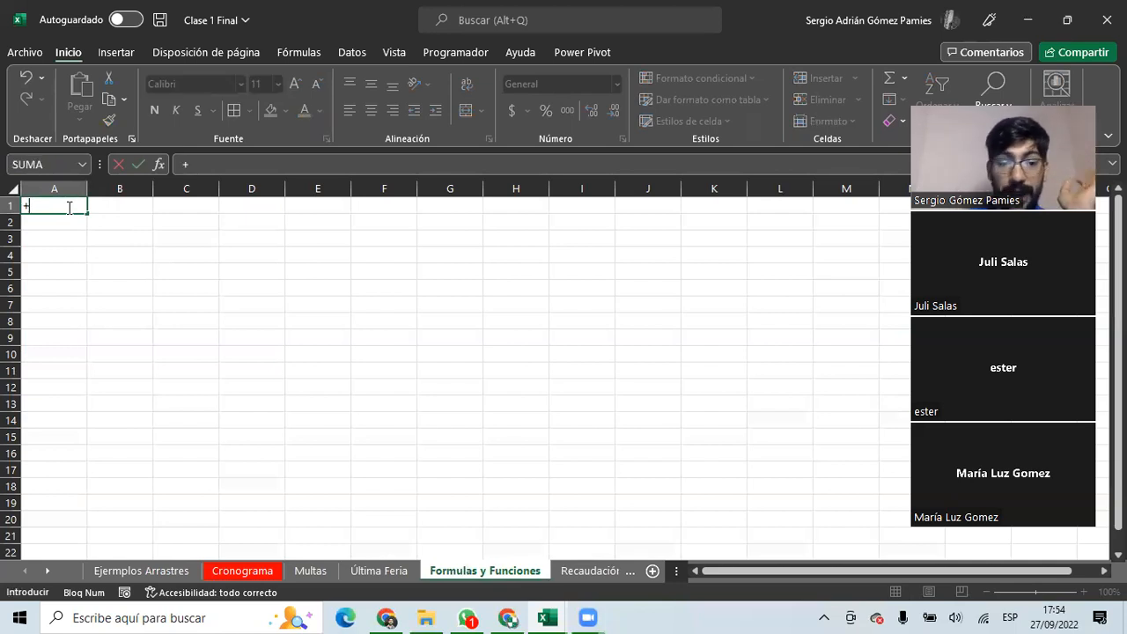
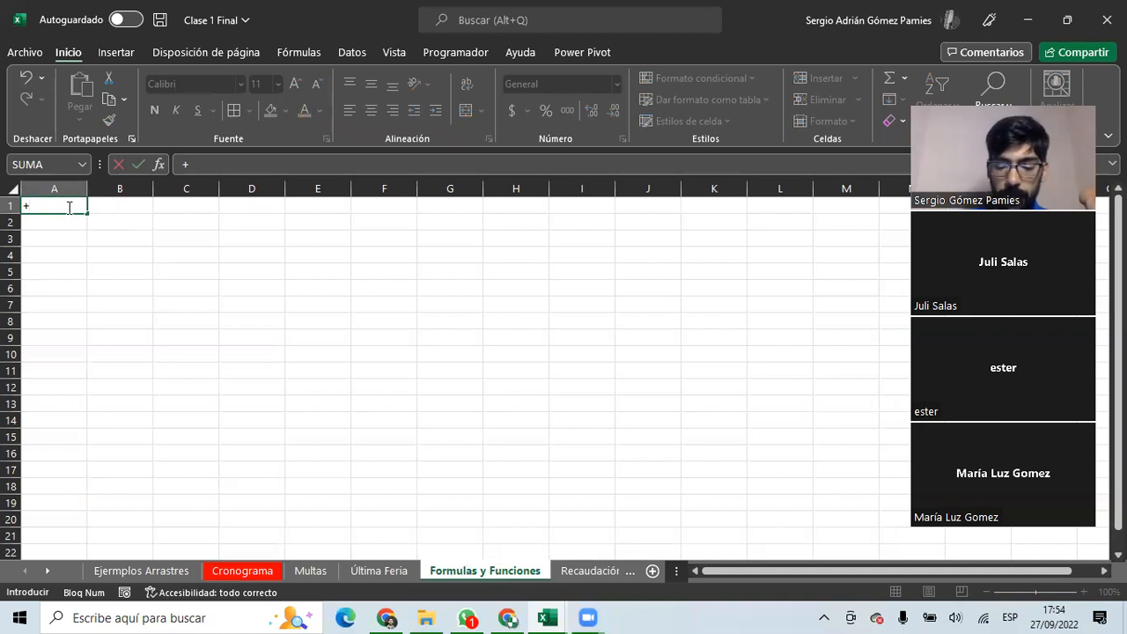
Enter 5+5 in A1 (10) and +5*6 in A2 (30), then select both cells.
{"action": "type", "text": "5+5"}
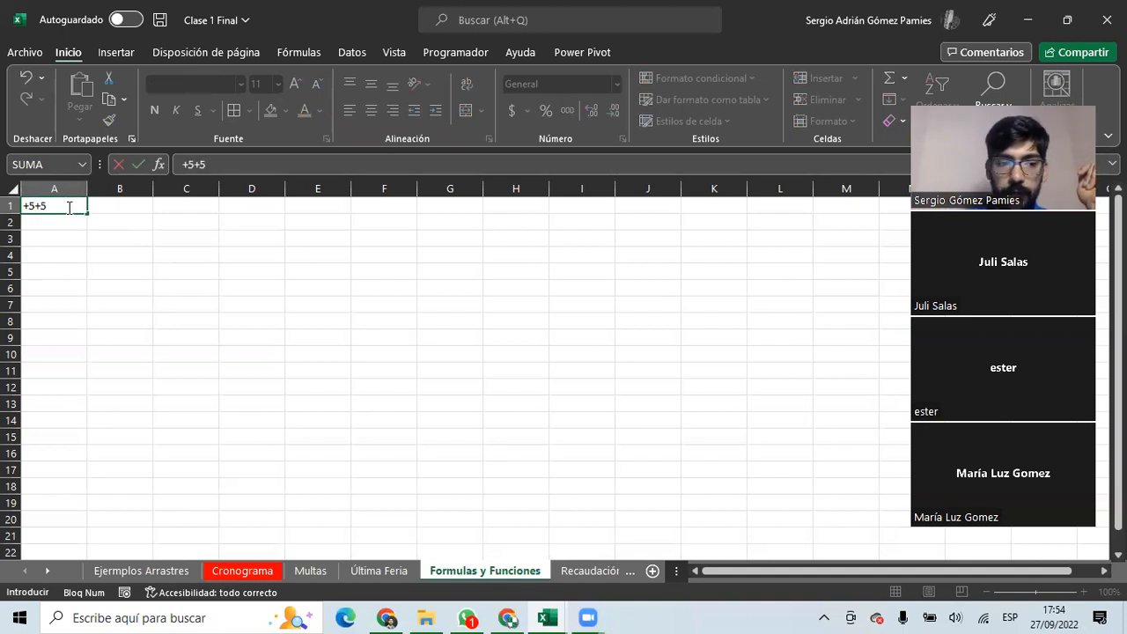
{"action": "key", "text": "Return"}
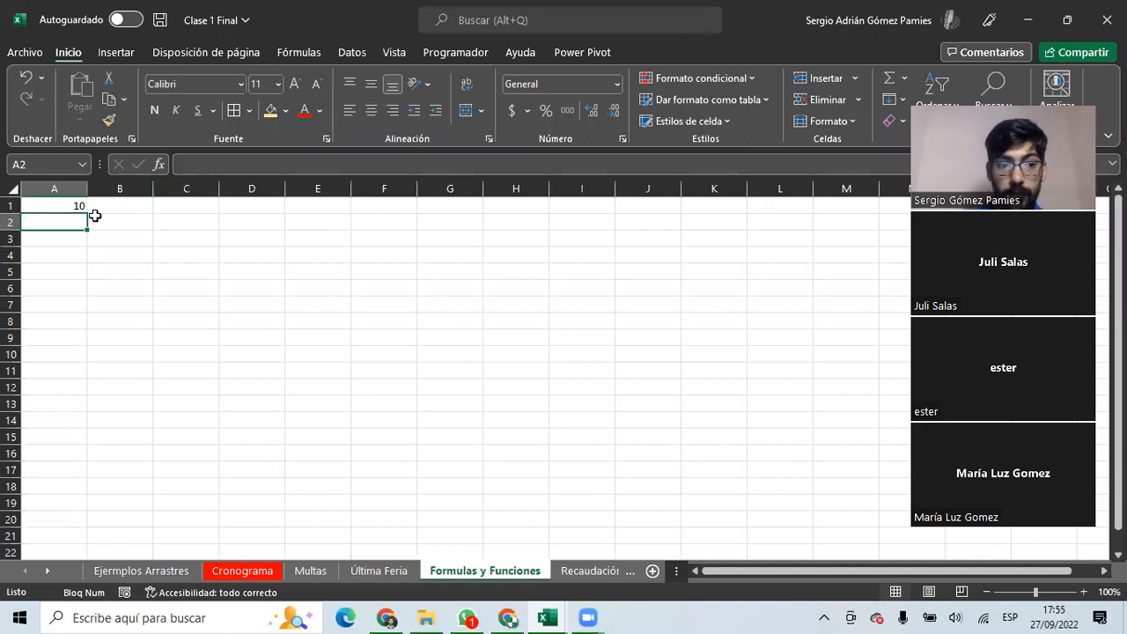
{"action": "type", "text": "+5*6"}
{"action": "key", "text": "Return"}
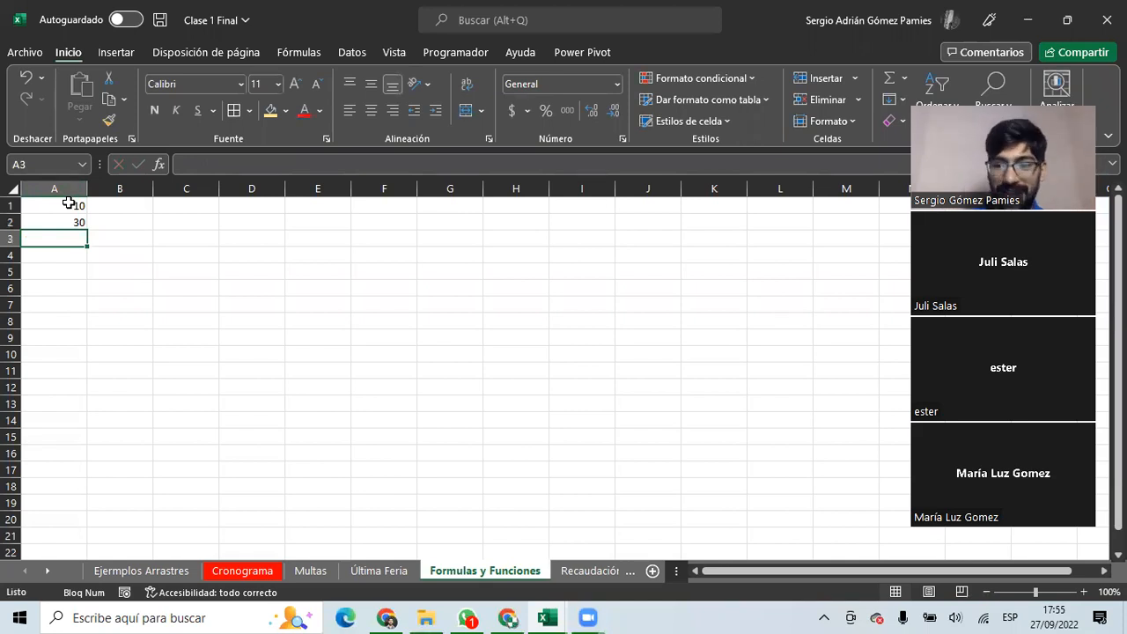
{"action": "mouse_move", "coordinate": [68, 203]}
{"action": "left_mouse_down"}
{"action": "mouse_move", "coordinate": [71, 234]}
{"action": "mouse_move", "coordinate": [72, 217]}
{"action": "left_mouse_up"}
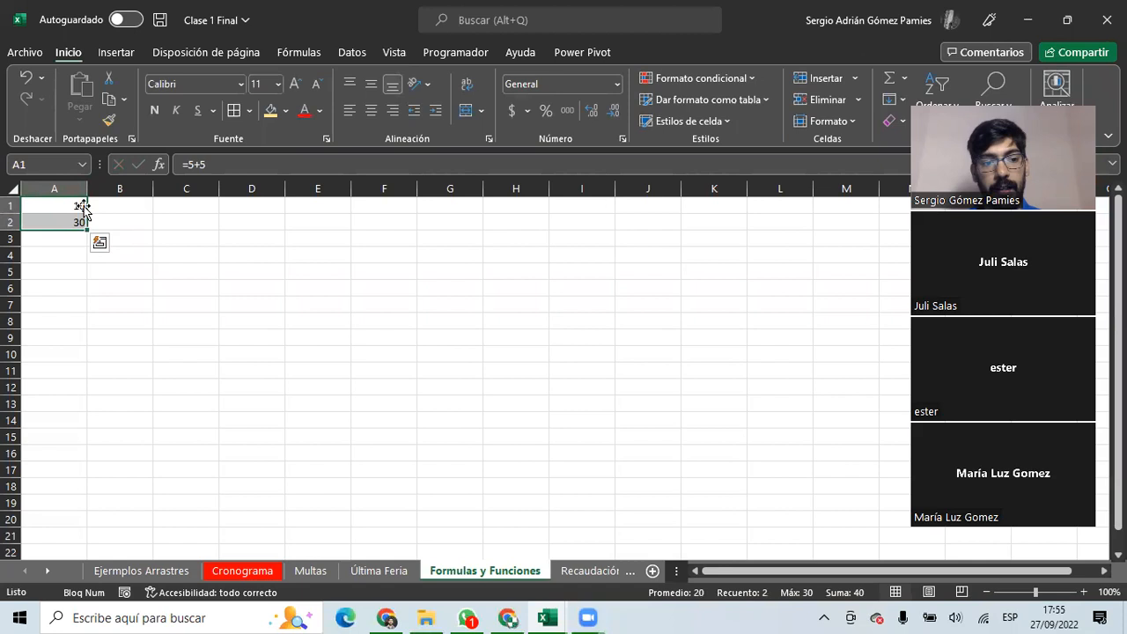
Paste A1:A2 into E1:E2 and confirm they keep the =5+5 and =5*6 formulas.
{"action": "key", "text": "ctrl+c"}
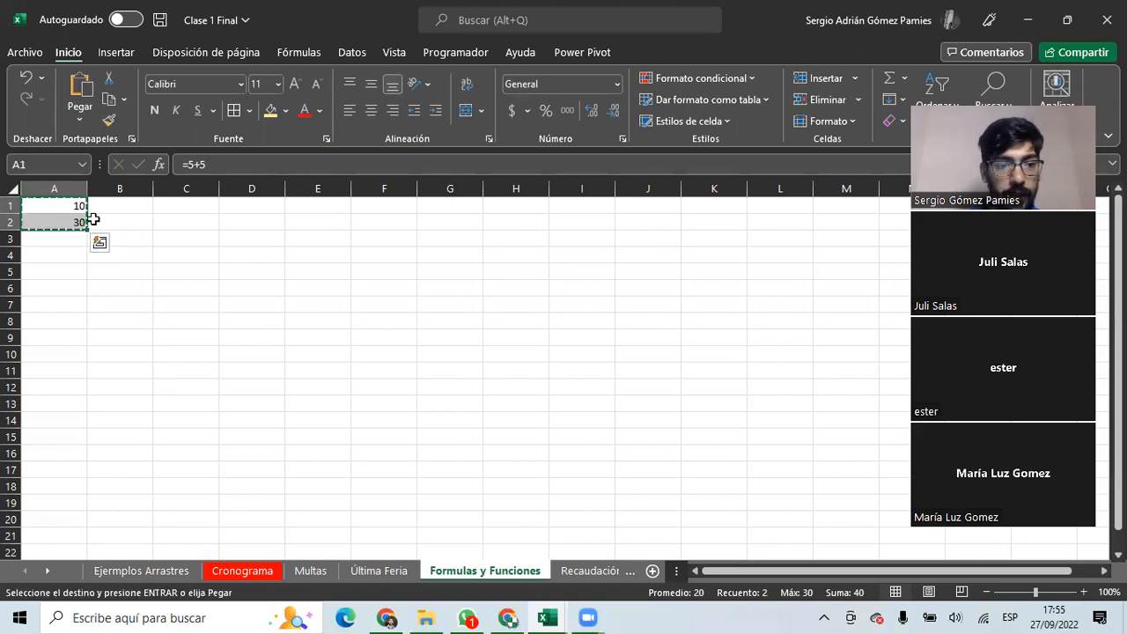
{"action": "left_click", "coordinate": [325, 206]}
{"action": "key", "text": "ctrl+v"}
{"action": "key", "text": "Escape"}
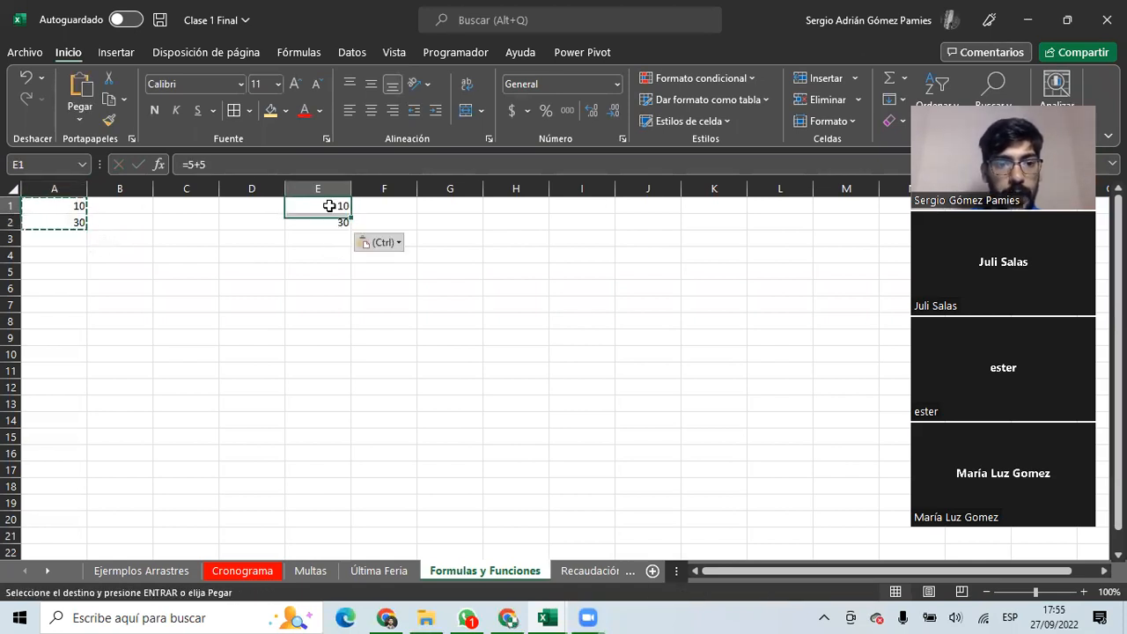
{"action": "left_click", "coordinate": [307, 202]}
{"action": "left_click", "coordinate": [211, 163]}
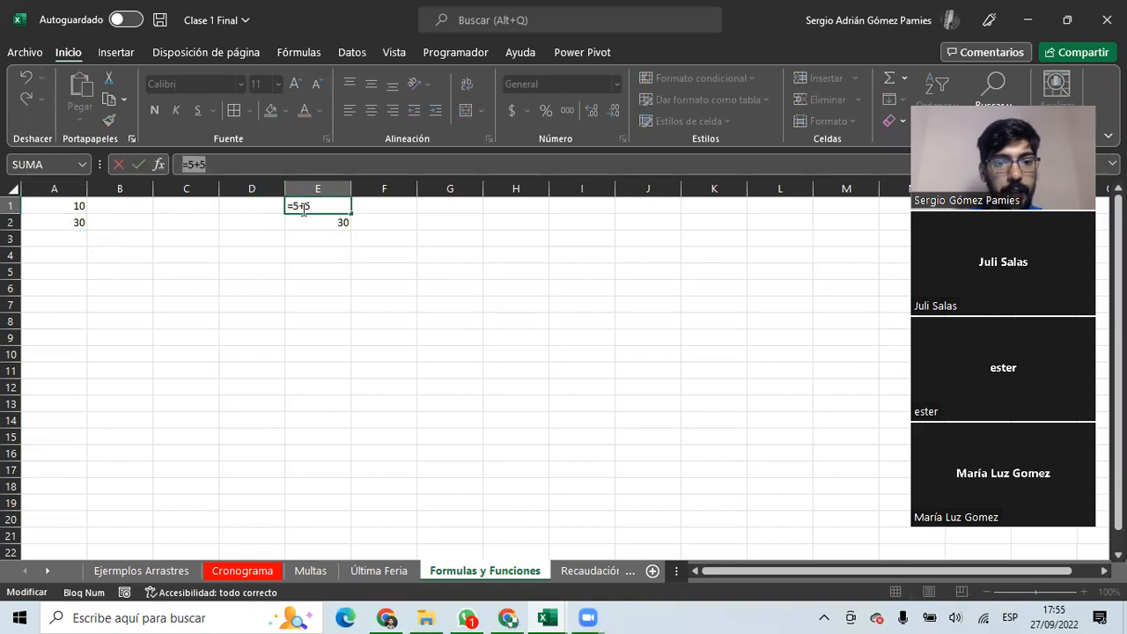
{"action": "left_click", "coordinate": [323, 219]}
{"action": "left_click", "coordinate": [193, 164]}
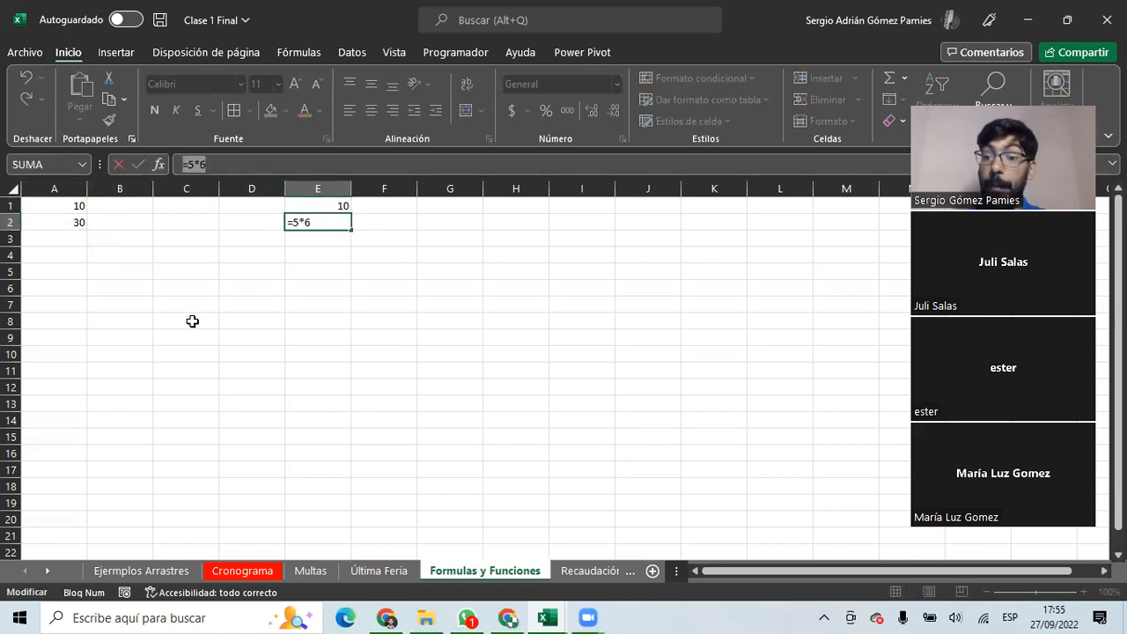
{"action": "key", "text": "Escape"}
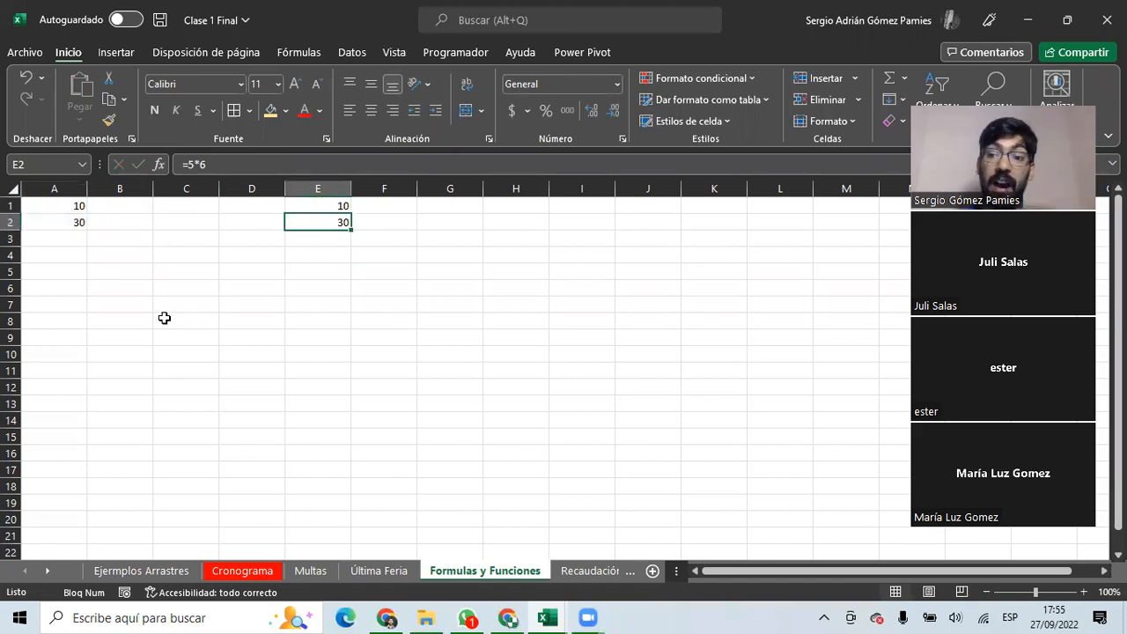
Paste A1:A2 into F1:F2 as plain values 10 and 30 via Pegado especial > Valores.
{"action": "left_click_drag", "start_coordinate": [75, 205], "coordinate": [74, 222]}
{"action": "key", "text": "ctrl+c"}
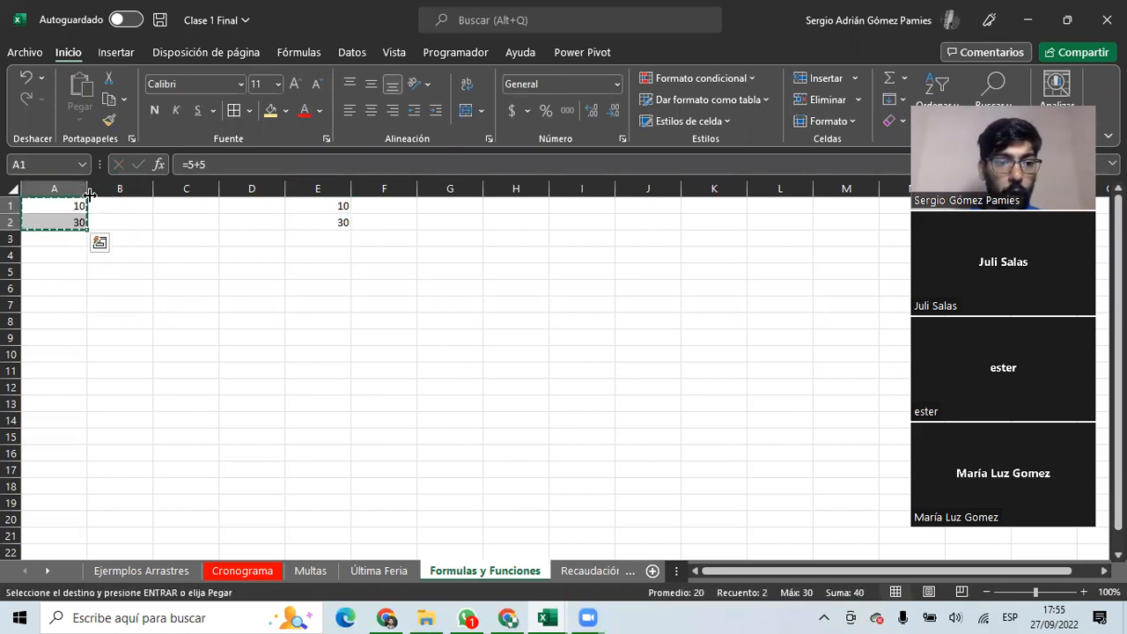
{"action": "left_click", "coordinate": [100, 241]}
{"action": "left_click_drag", "start_coordinate": [364, 208], "coordinate": [364, 220]}
{"action": "right_click", "coordinate": [365, 220]}
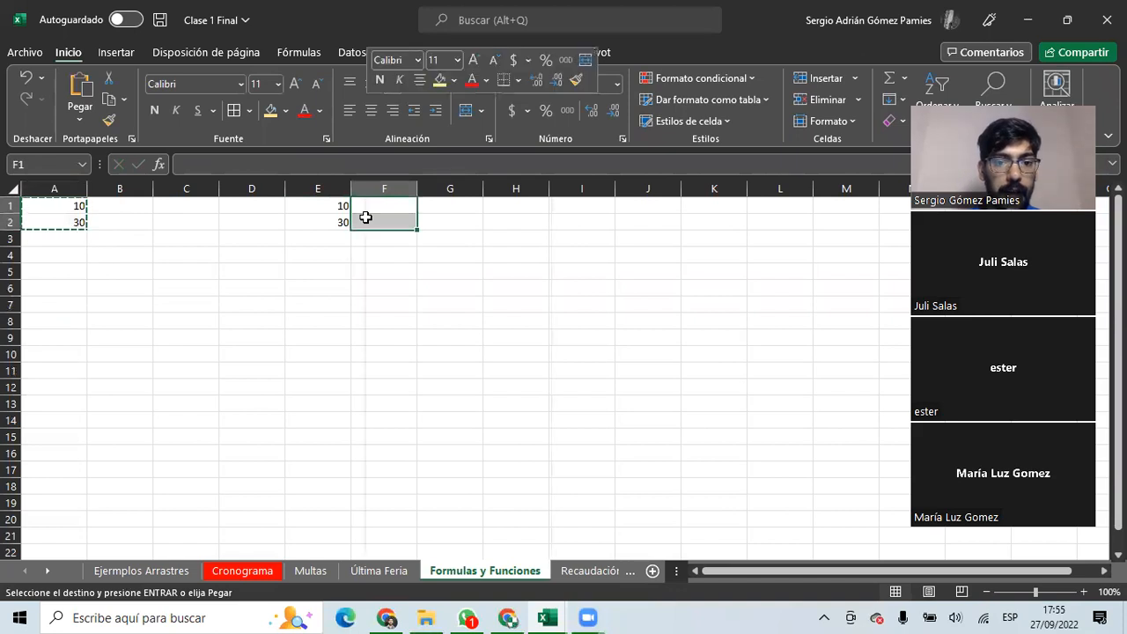
{"action": "left_click", "coordinate": [436, 244]}
{"action": "left_click", "coordinate": [285, 209]}
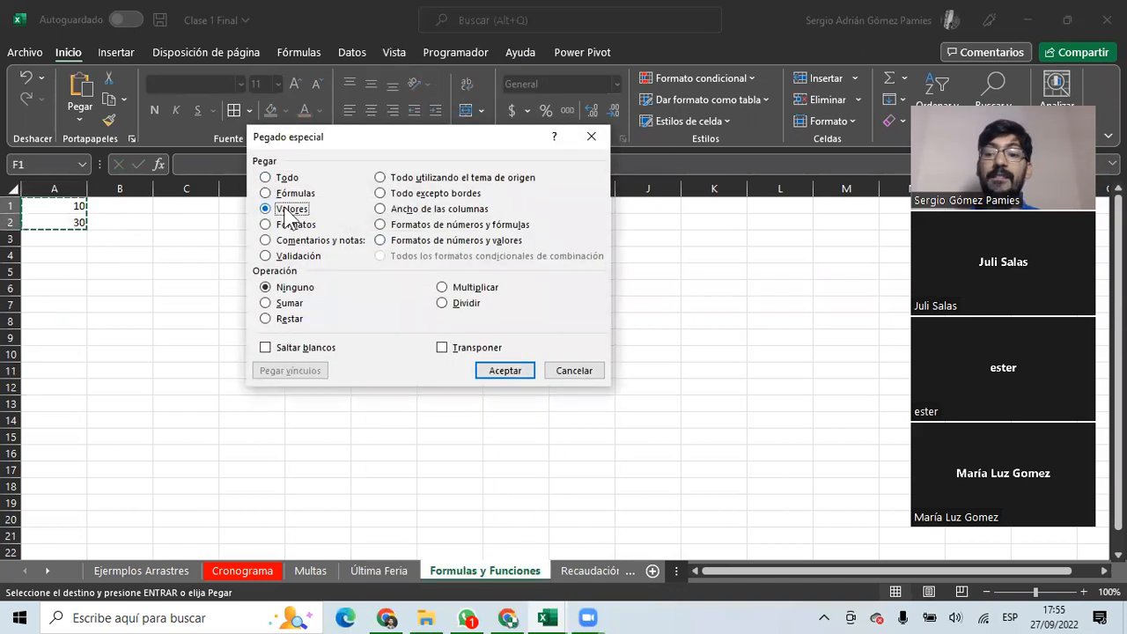
{"action": "left_click", "coordinate": [516, 377]}
Compare the plain values 10 and 30 in F1:F2 with E1's =5+5 formula.
{"action": "left_click", "coordinate": [391, 205]}
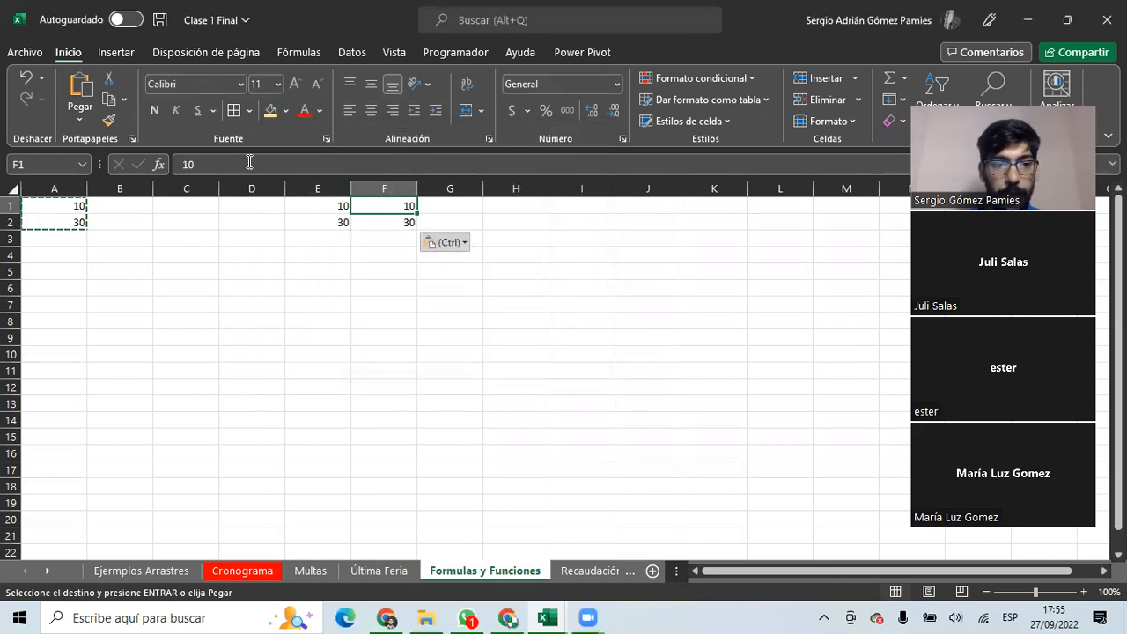
{"action": "double_click", "coordinate": [188, 163]}
{"action": "left_click", "coordinate": [388, 231]}
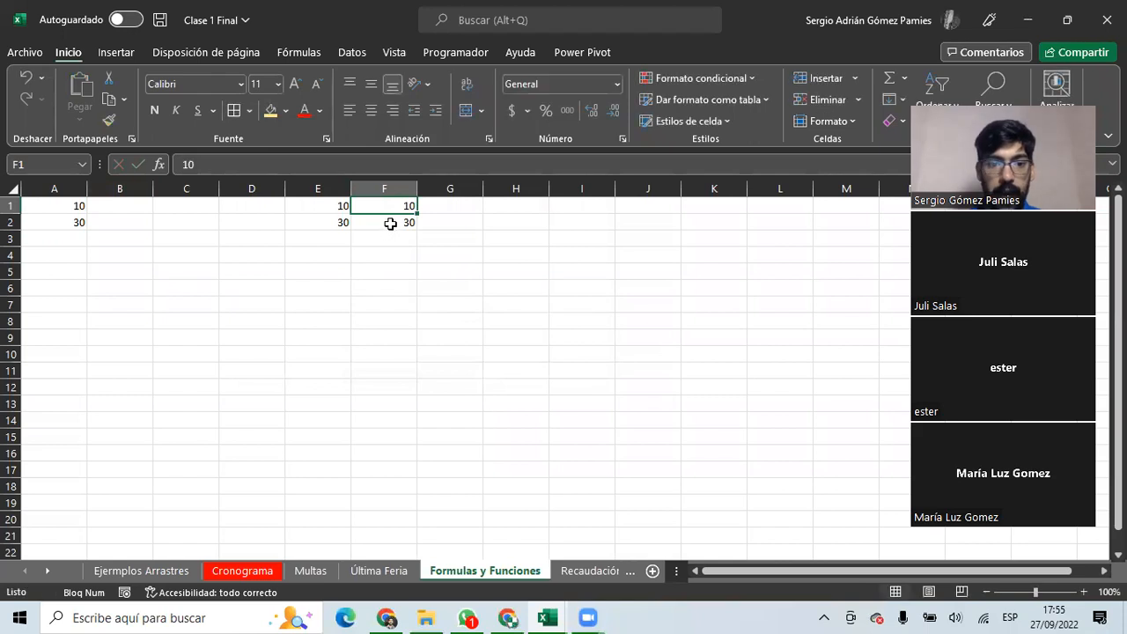
{"action": "double_click", "coordinate": [187, 163]}
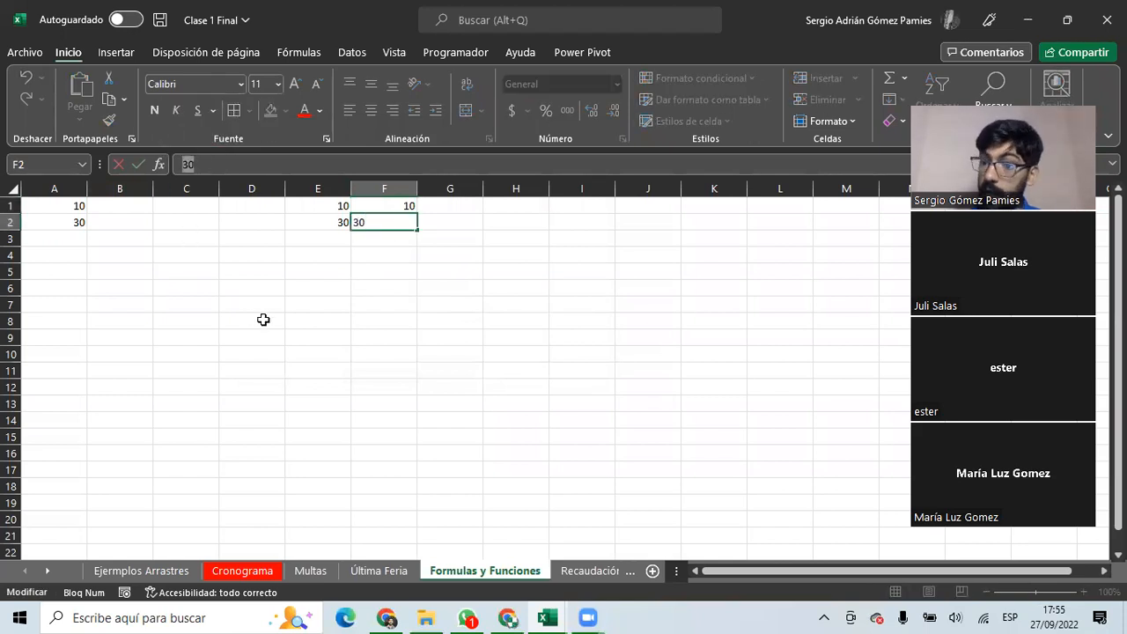
{"action": "key", "text": "Escape"}
{"action": "left_click", "coordinate": [330, 205]}
{"action": "double_click", "coordinate": [188, 163]}
{"action": "key", "text": "Escape"}
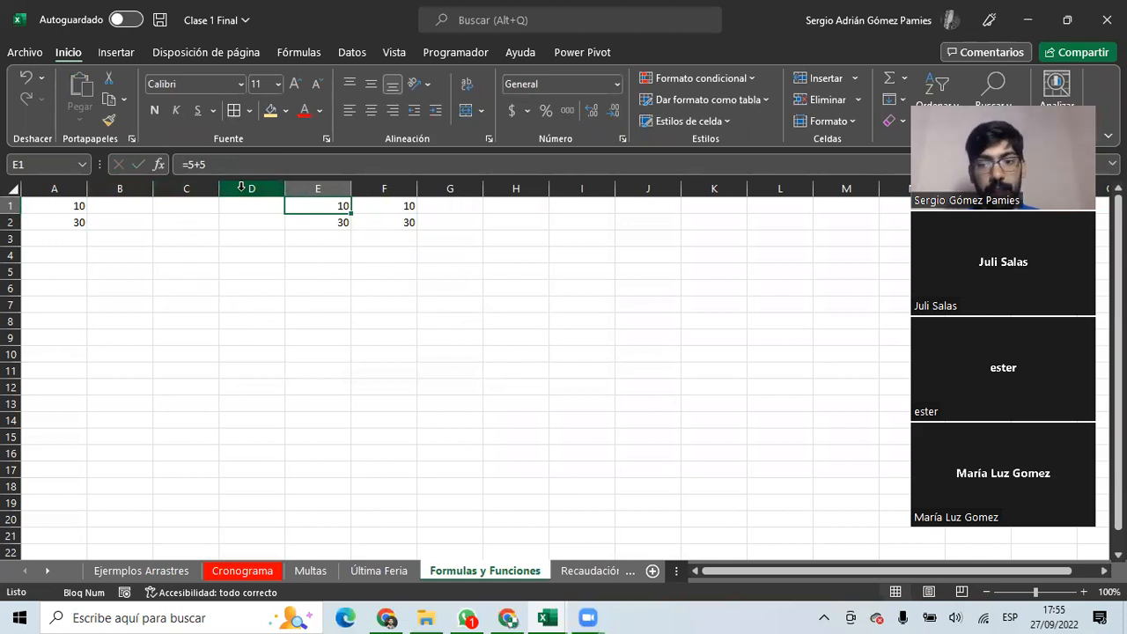
Review the formulas behind A1 and A2 before building the sum.
{"action": "left_click", "coordinate": [194, 230]}
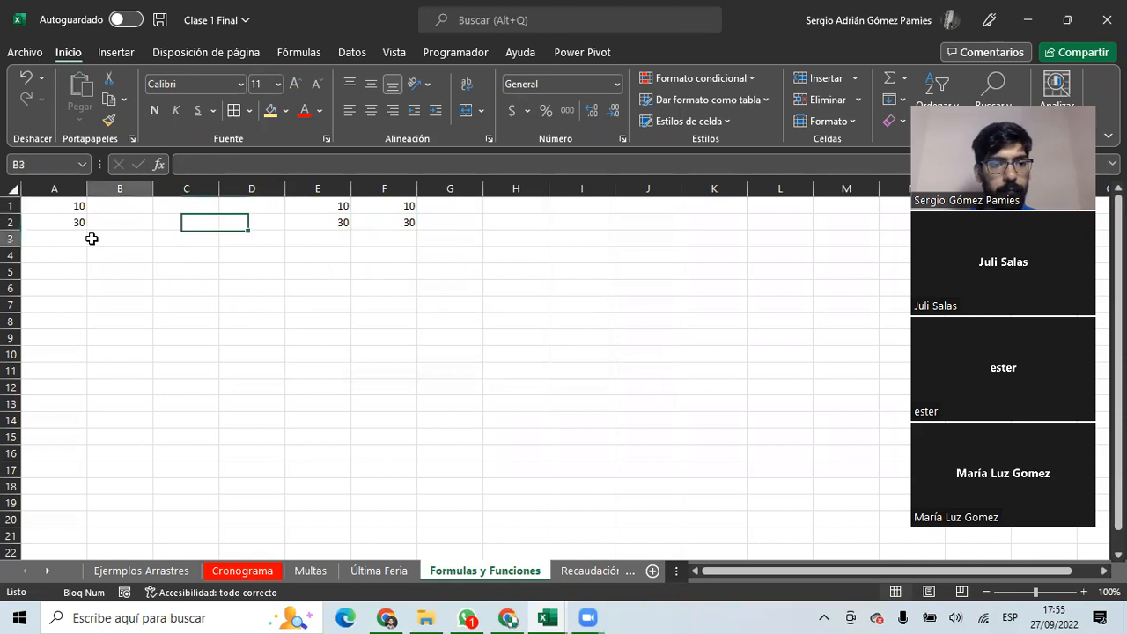
{"action": "left_click", "coordinate": [79, 239]}
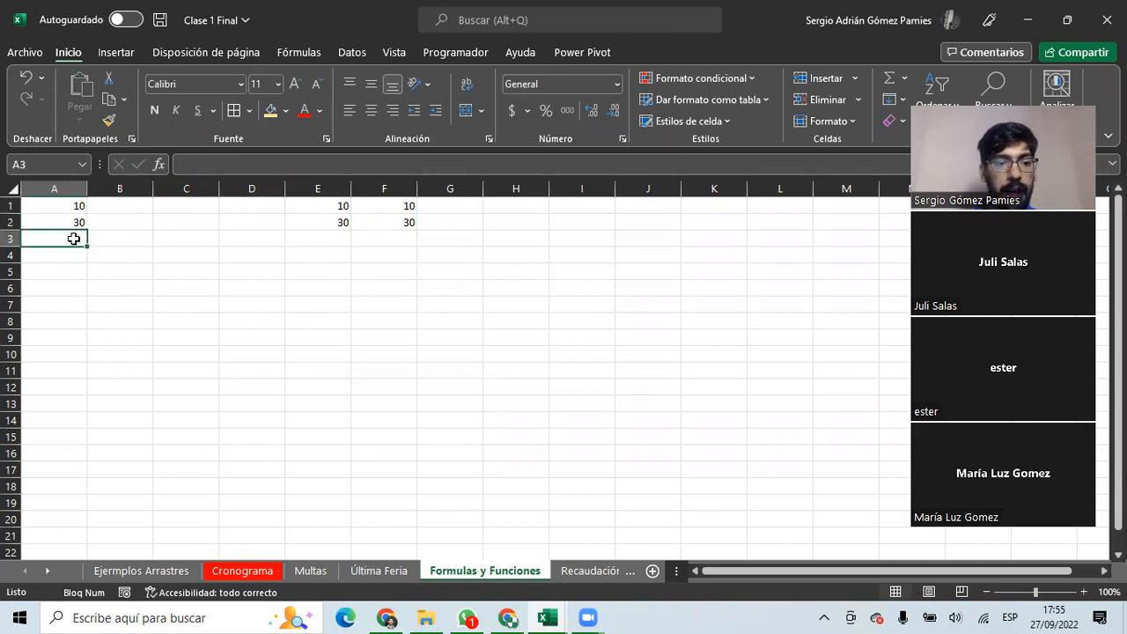
{"action": "left_click", "coordinate": [76, 205]}
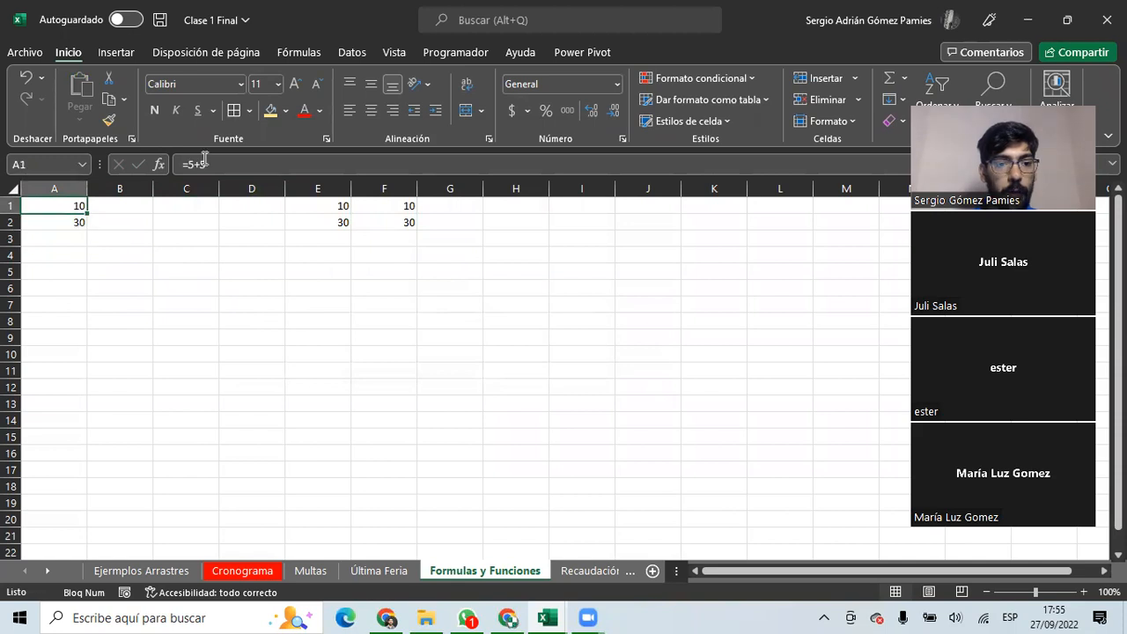
{"action": "left_click", "coordinate": [62, 222]}
Enter =+A1+A2 in A3 so it shows 40.
{"action": "left_click", "coordinate": [62, 240]}
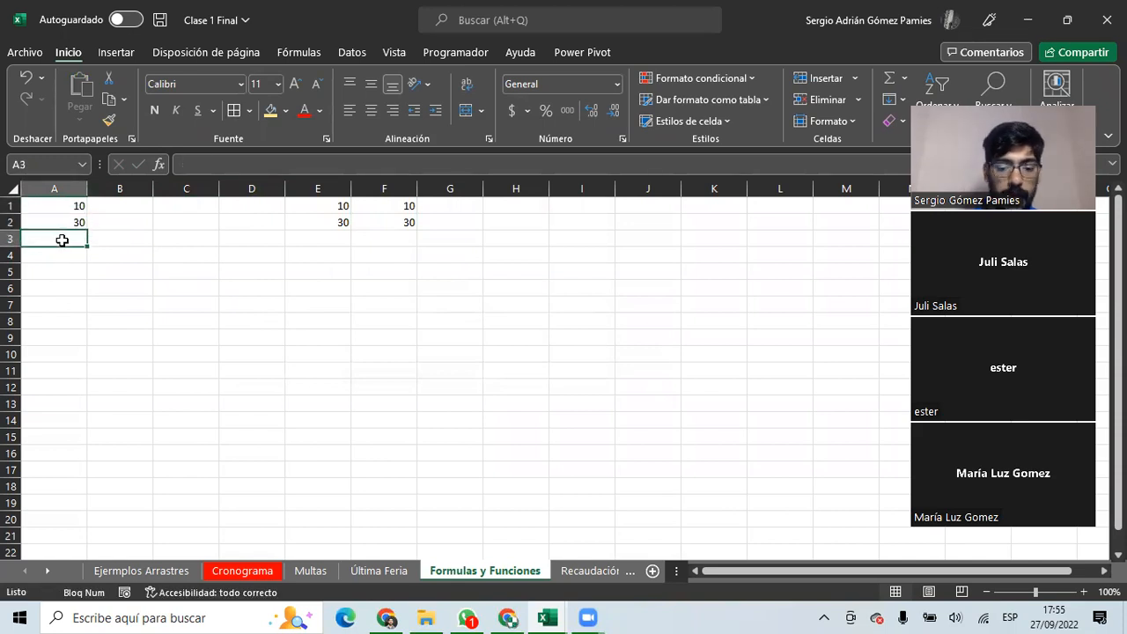
{"action": "type", "text": "+"}
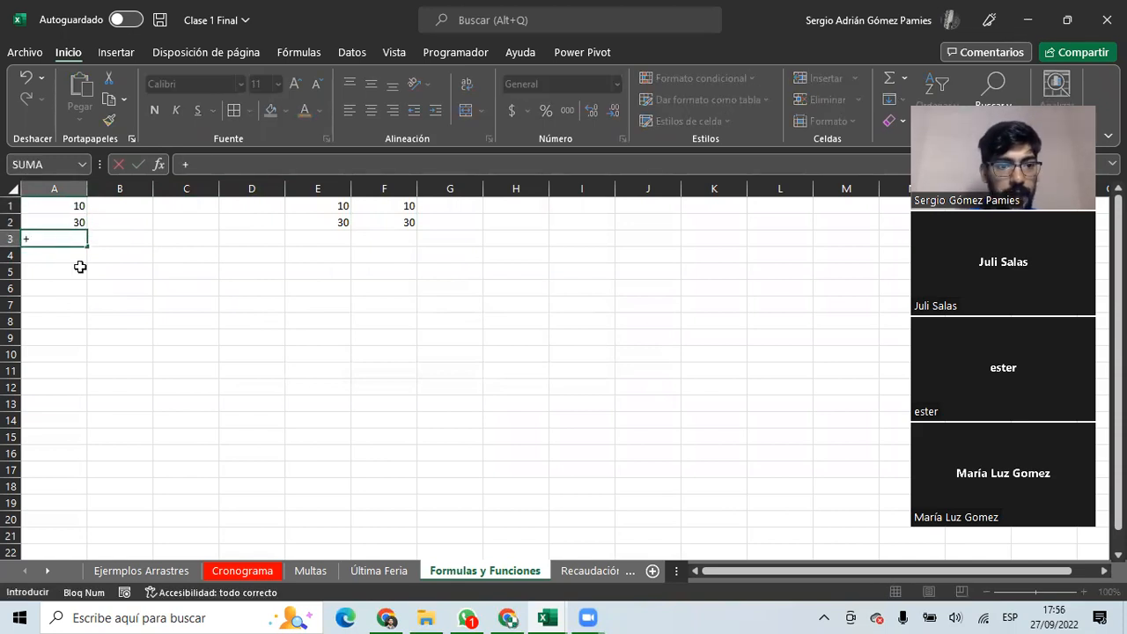
{"action": "left_click", "coordinate": [59, 205]}
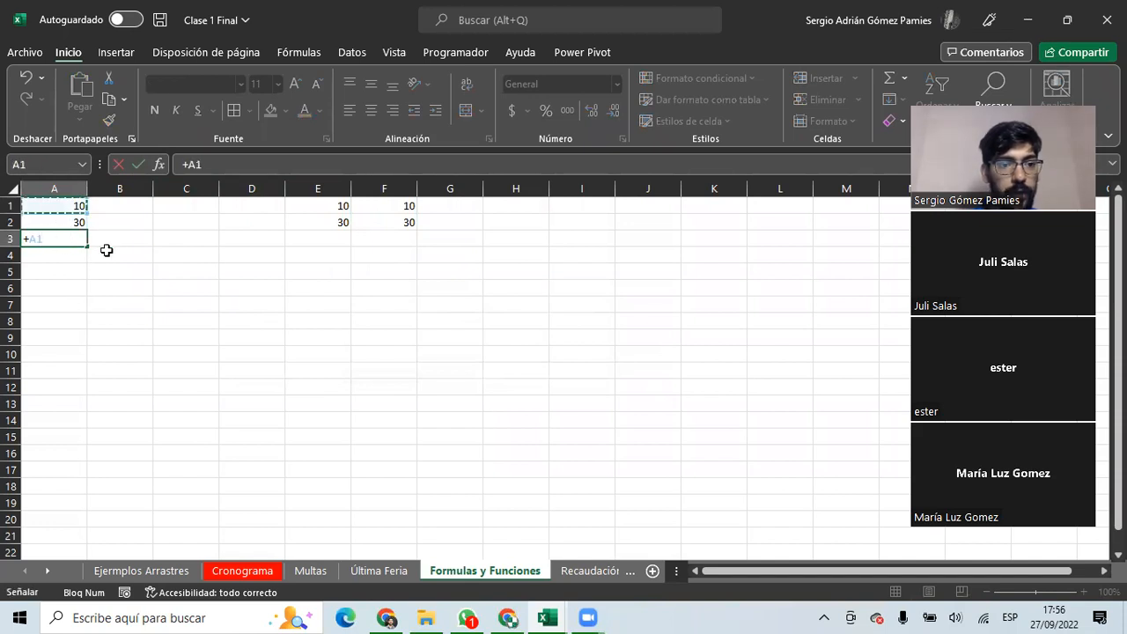
{"action": "type", "text": "+"}
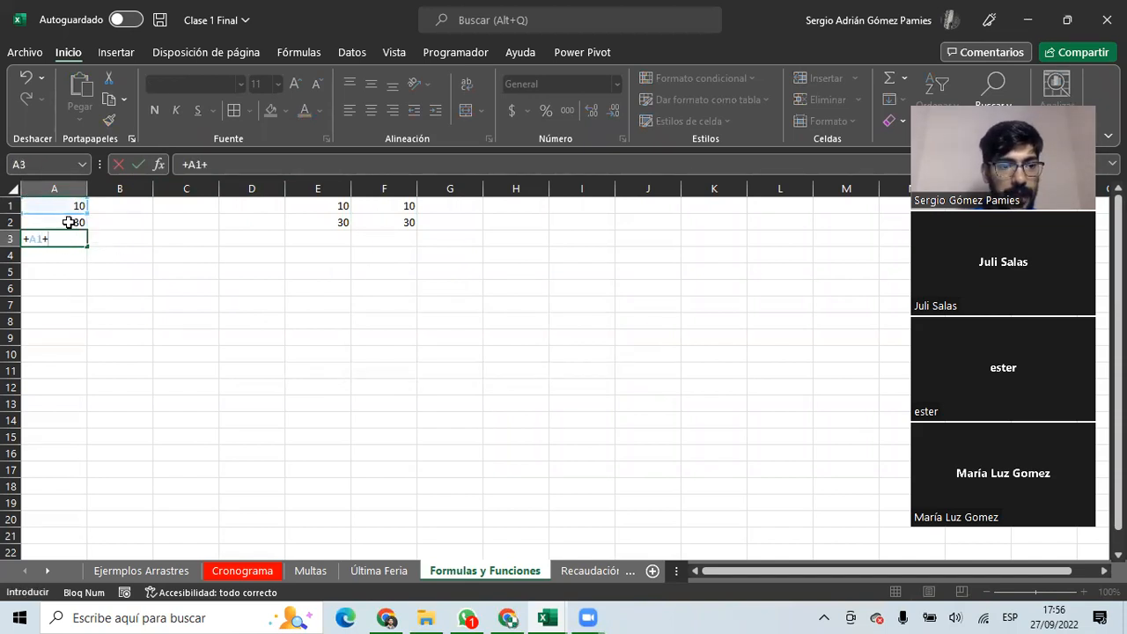
{"action": "left_click", "coordinate": [65, 221]}
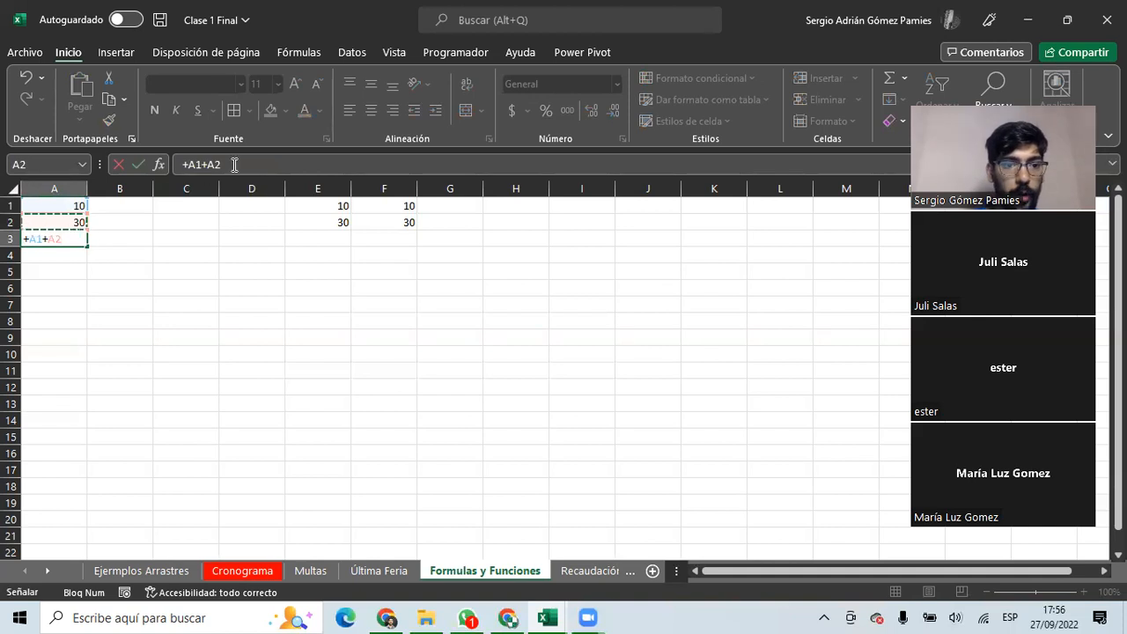
{"action": "left_click_drag", "start_coordinate": [196, 164], "coordinate": [178, 167]}
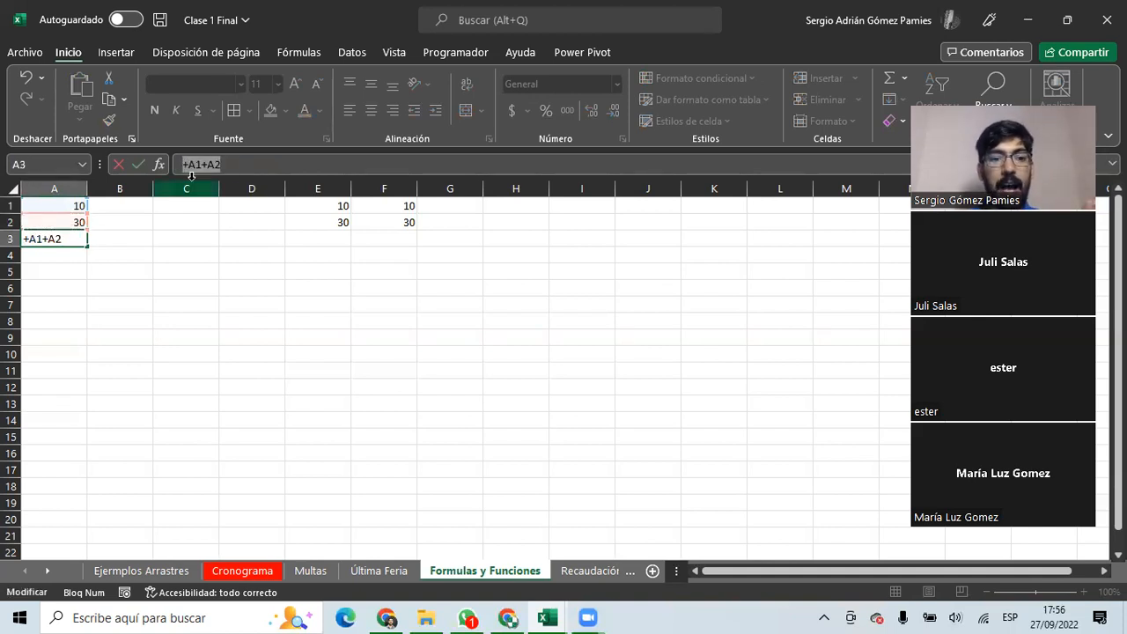
{"action": "left_click", "coordinate": [289, 165]}
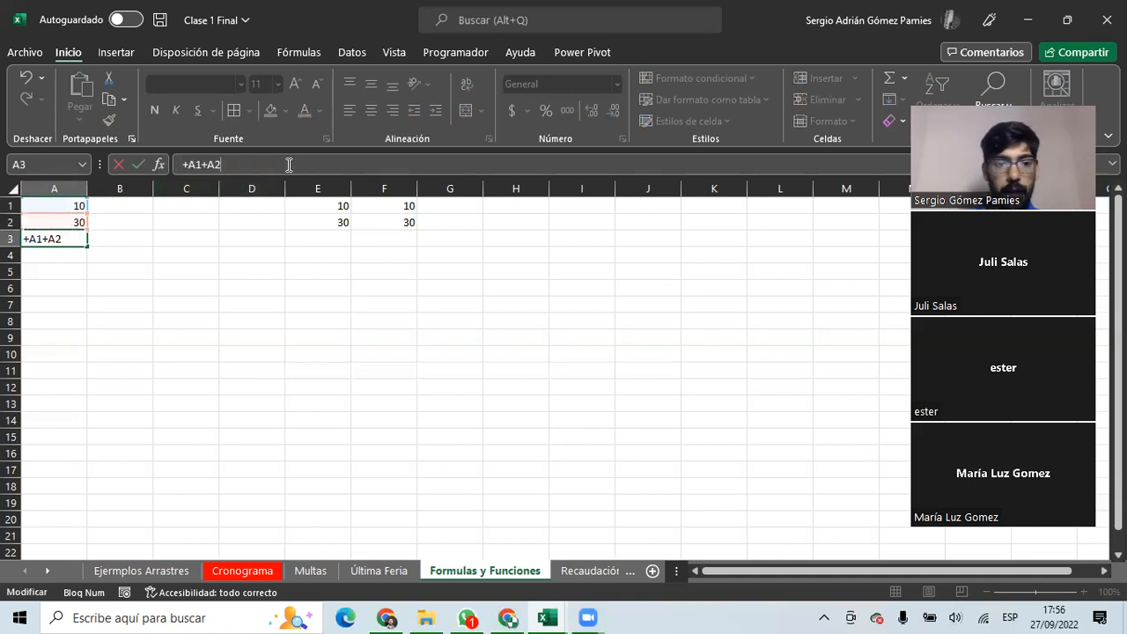
{"action": "key", "text": "Return"}
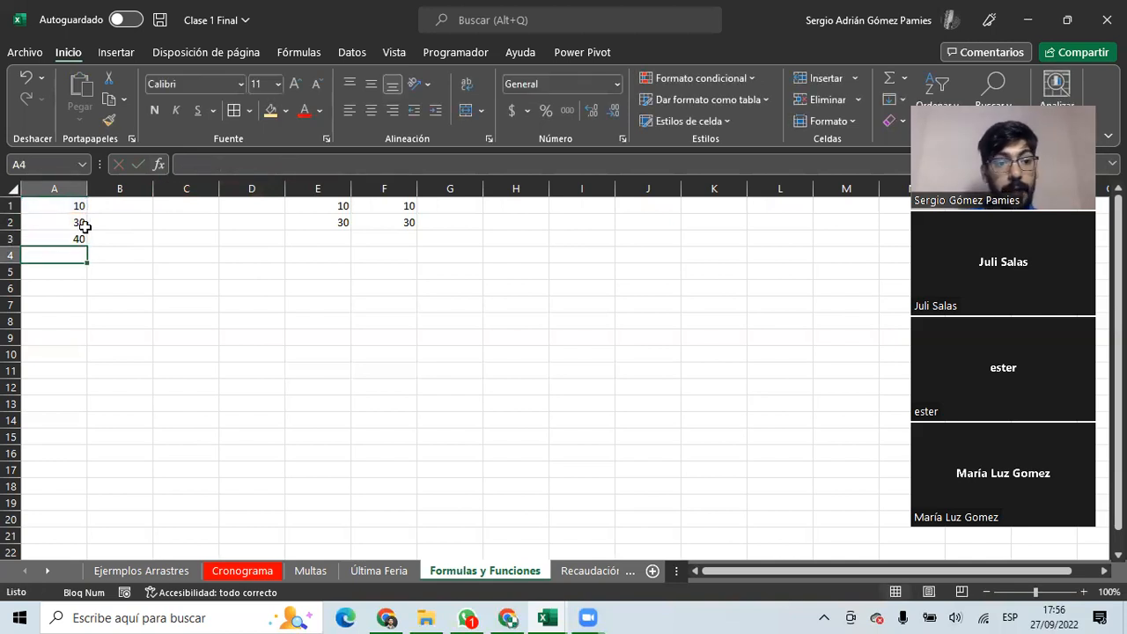
{"action": "left_click", "coordinate": [74, 241]}
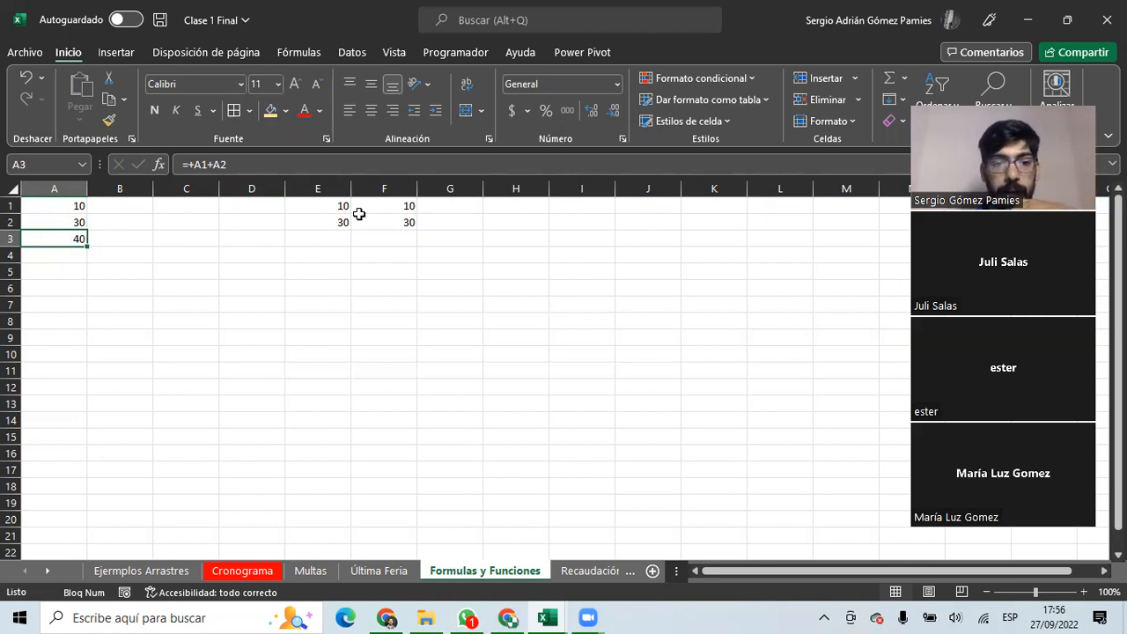
{"action": "left_click", "coordinate": [516, 208]}
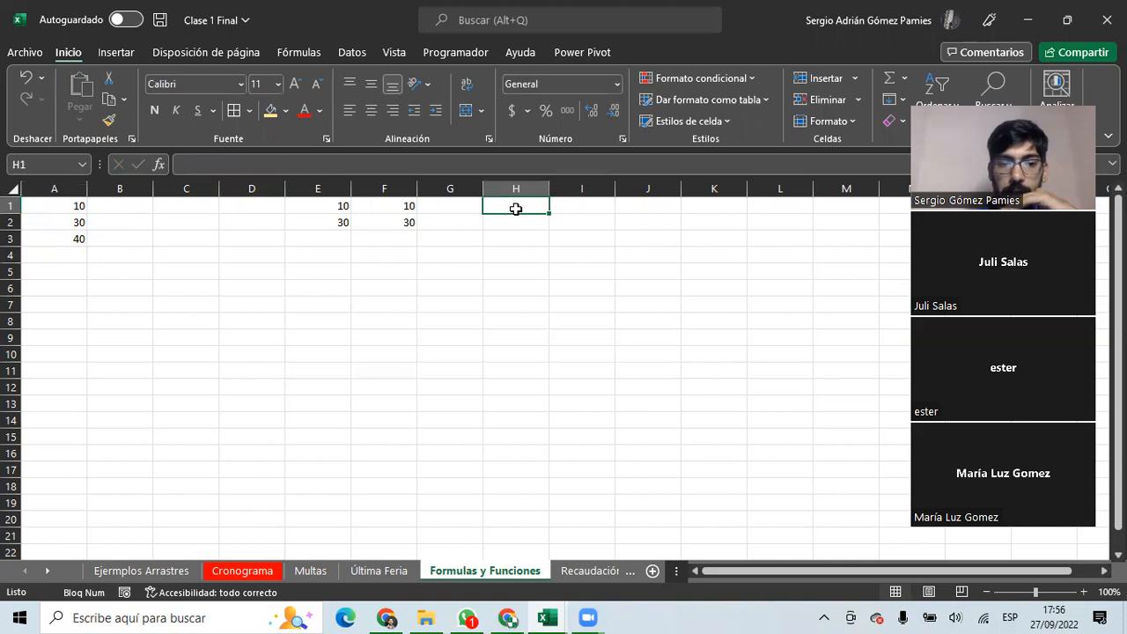
Enter 8 in G1 and 45 in G2.
{"action": "left_click", "coordinate": [444, 209]}
{"action": "type", "text": "8"}
{"action": "key", "text": "Return"}
{"action": "type", "text": "45"}
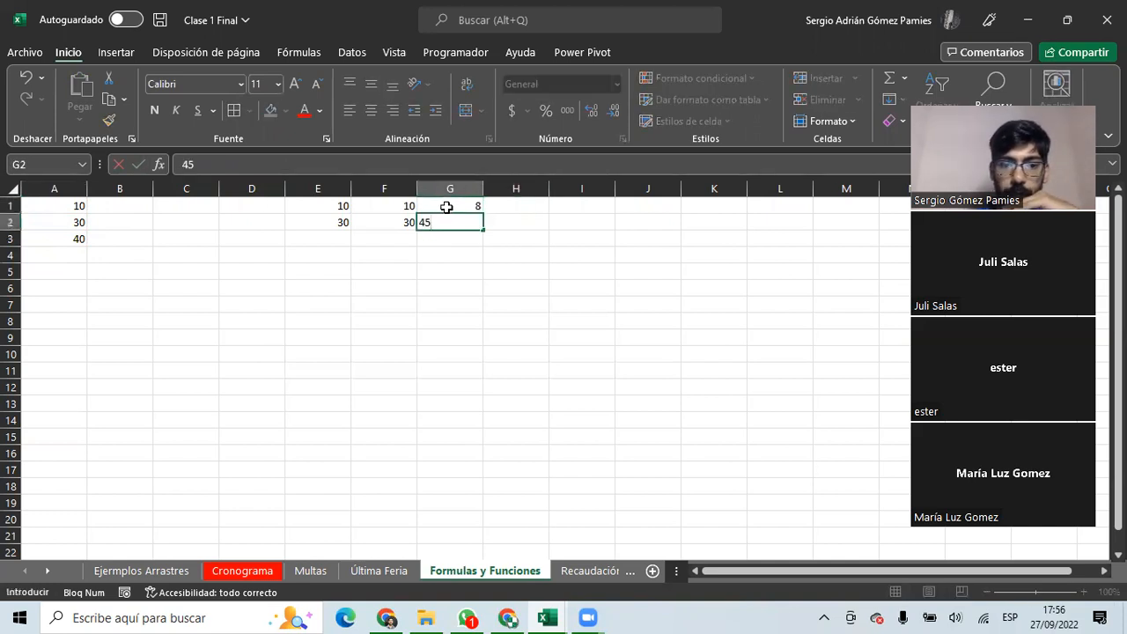
{"action": "key", "text": "Return"}
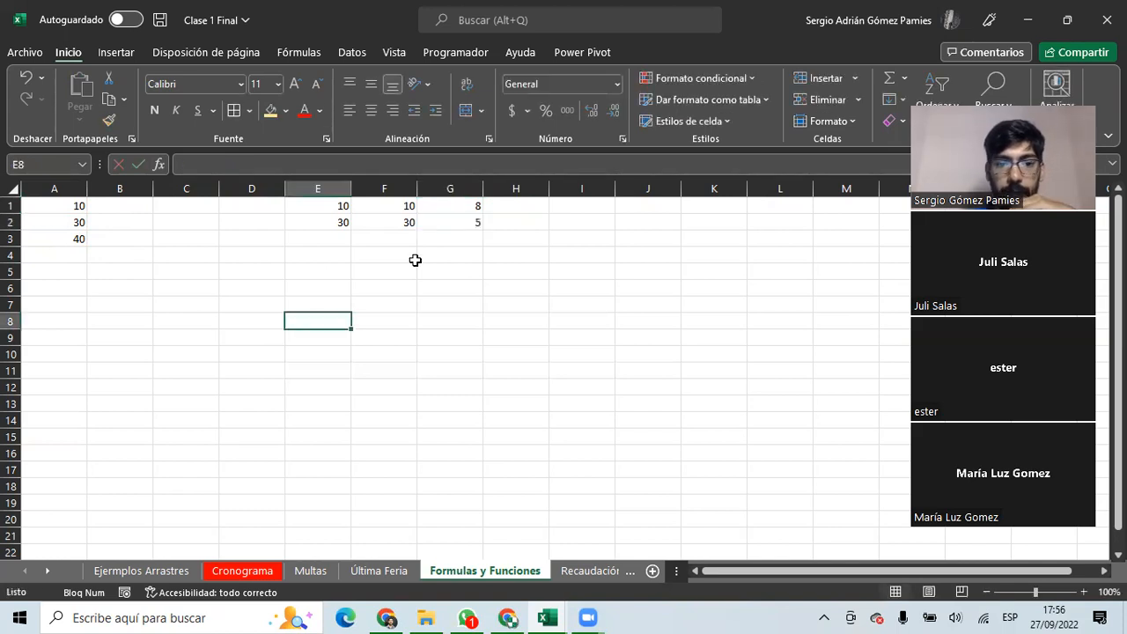
Copy the A3 sum formula into F3 and G3.
{"action": "left_click", "coordinate": [81, 243]}
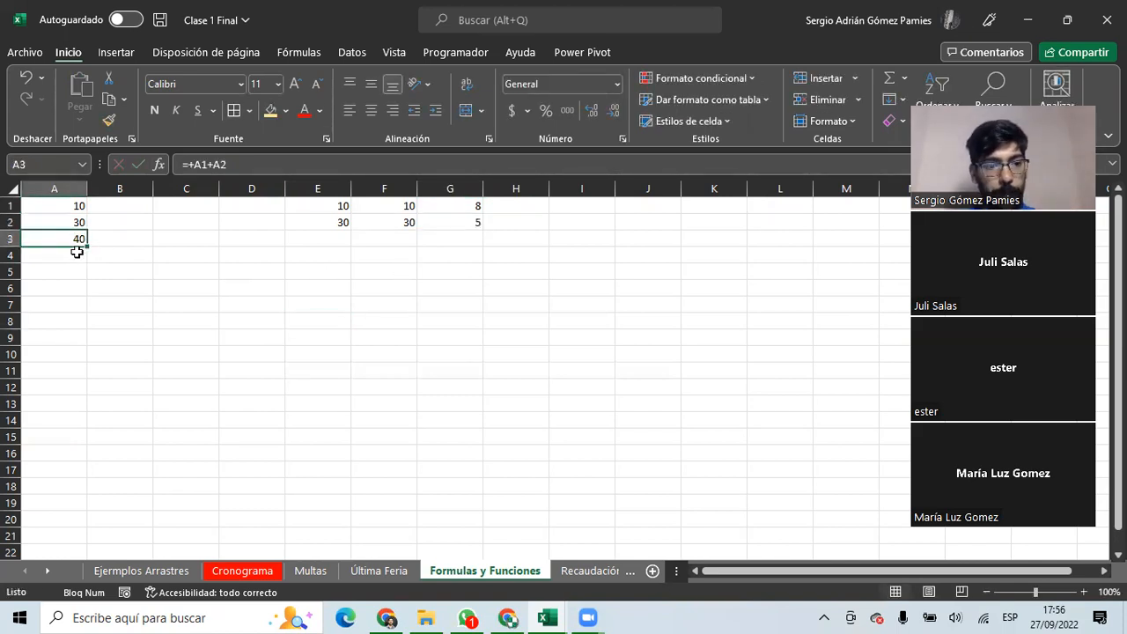
{"action": "key", "text": "ctrl+c"}
{"action": "left_click", "coordinate": [405, 239]}
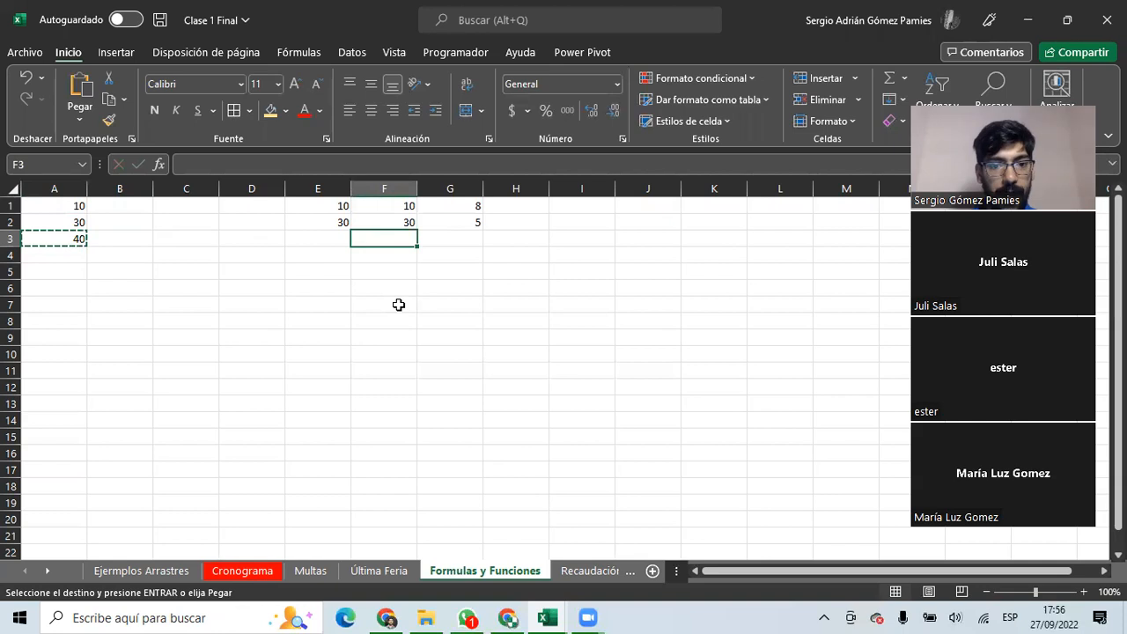
{"action": "key", "text": "ctrl+v"}
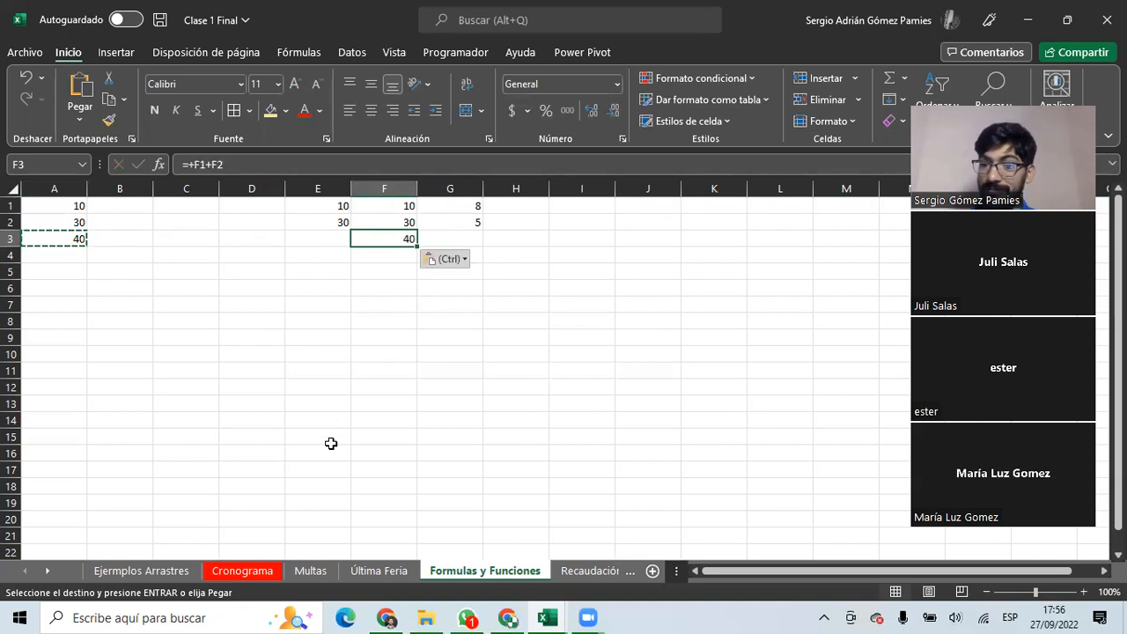
{"action": "left_click", "coordinate": [466, 238]}
{"action": "key", "text": "ctrl+v"}
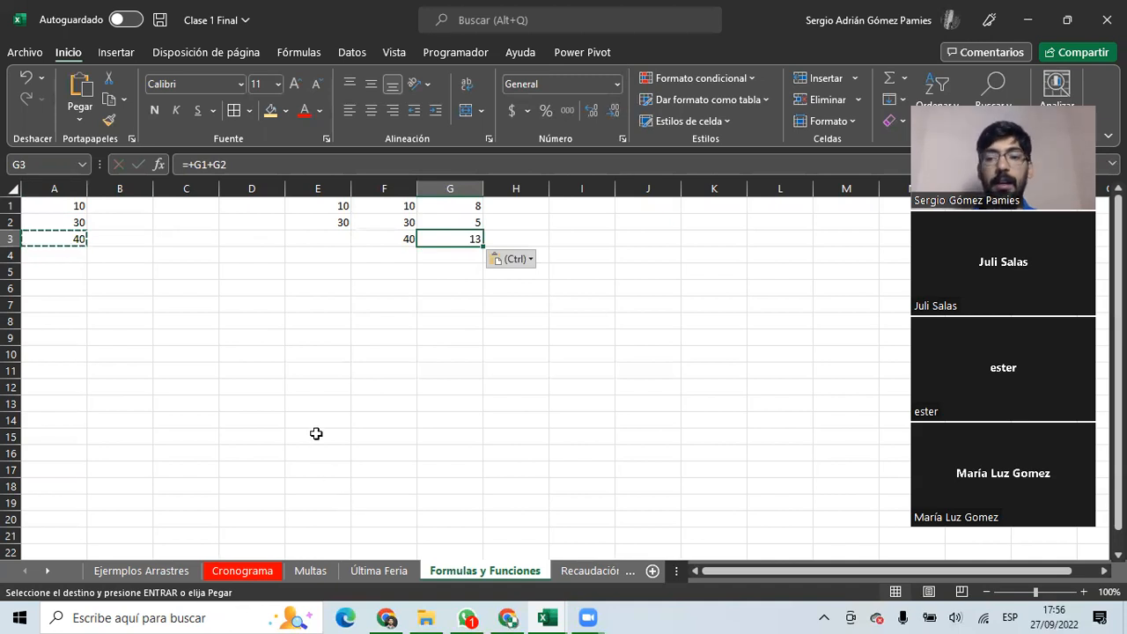
Compare A3's =+A1+A2 formula with F3's copy and its shifted references.
{"action": "left_click", "coordinate": [78, 236]}
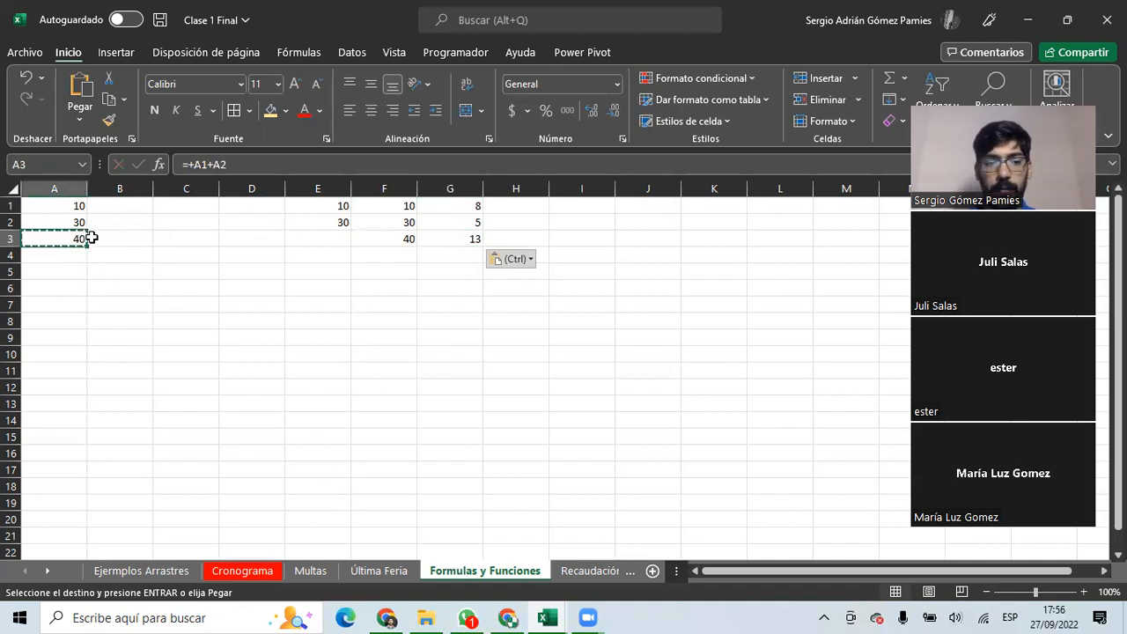
{"action": "key", "text": "Escape"}
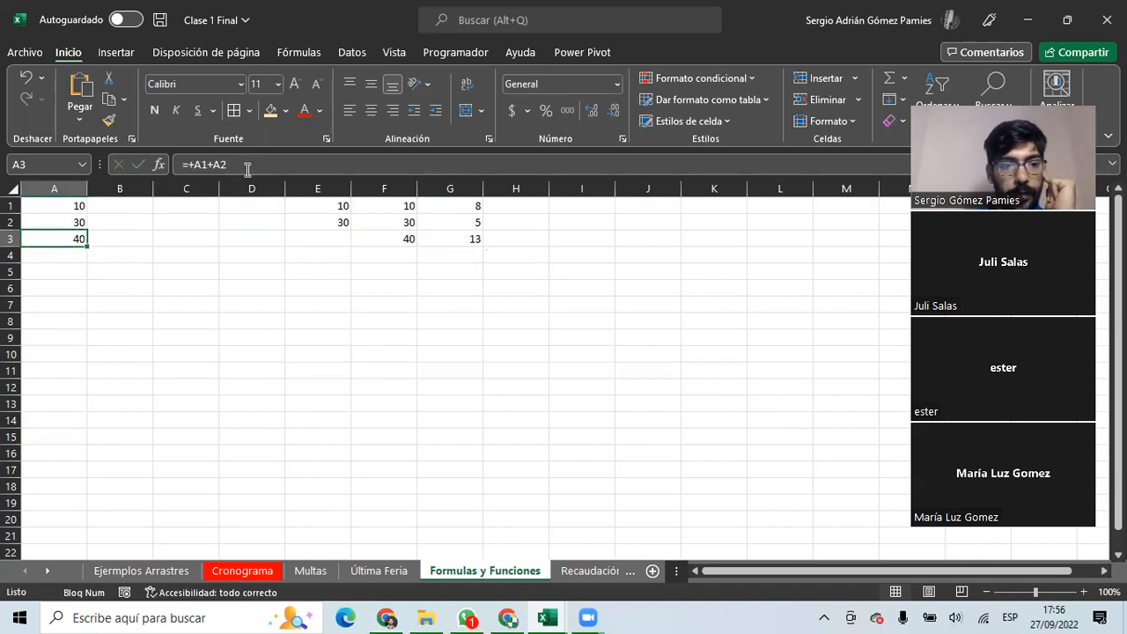
{"action": "left_click", "coordinate": [247, 169]}
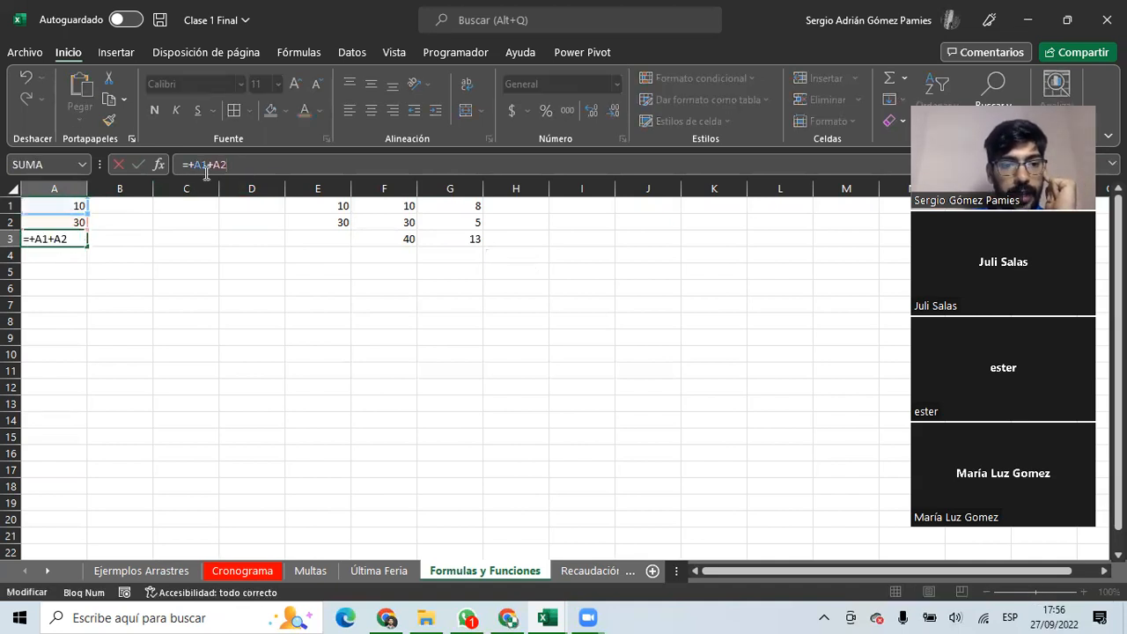
{"action": "left_click", "coordinate": [71, 239]}
{"action": "left_click", "coordinate": [388, 240]}
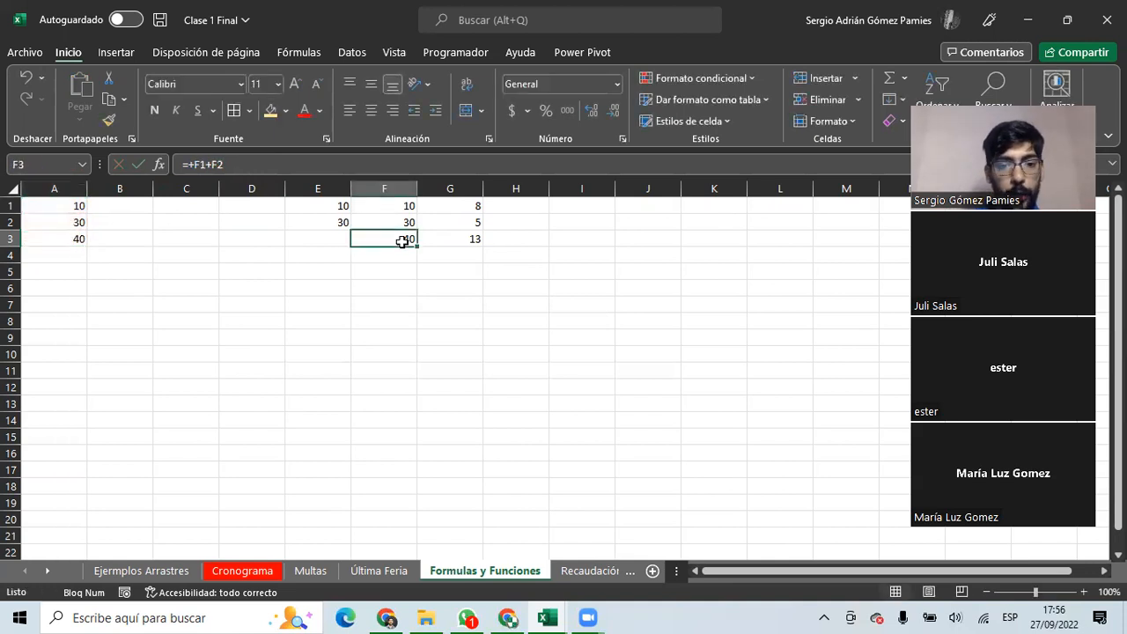
{"action": "left_click", "coordinate": [257, 166]}
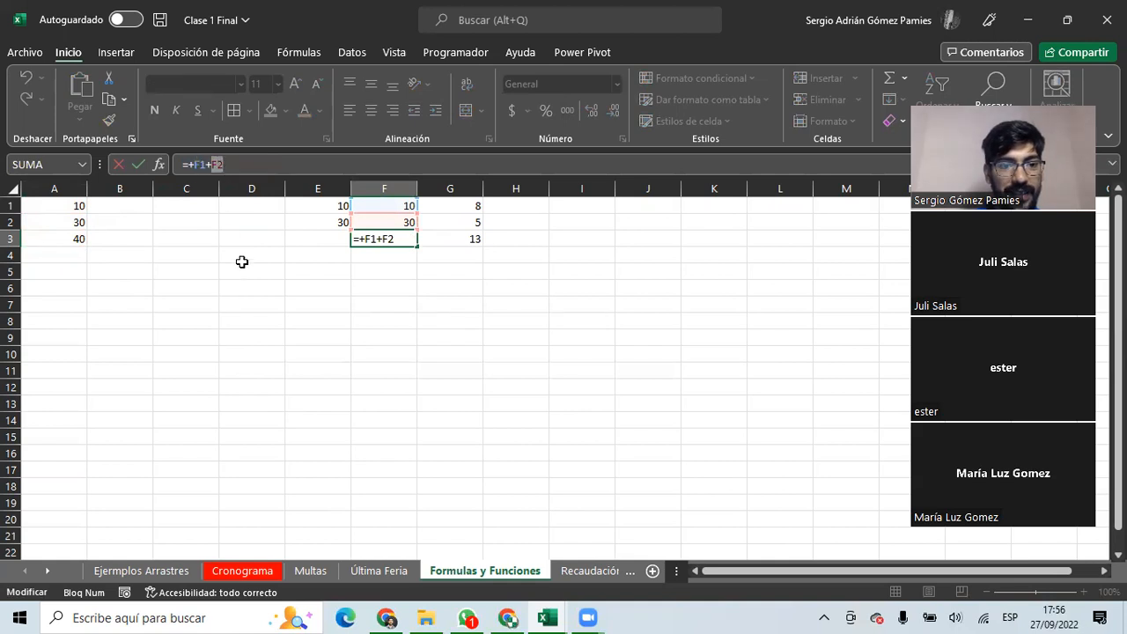
{"action": "key", "text": "Escape"}
{"action": "left_click", "coordinate": [68, 239]}
{"action": "left_click", "coordinate": [211, 165]}
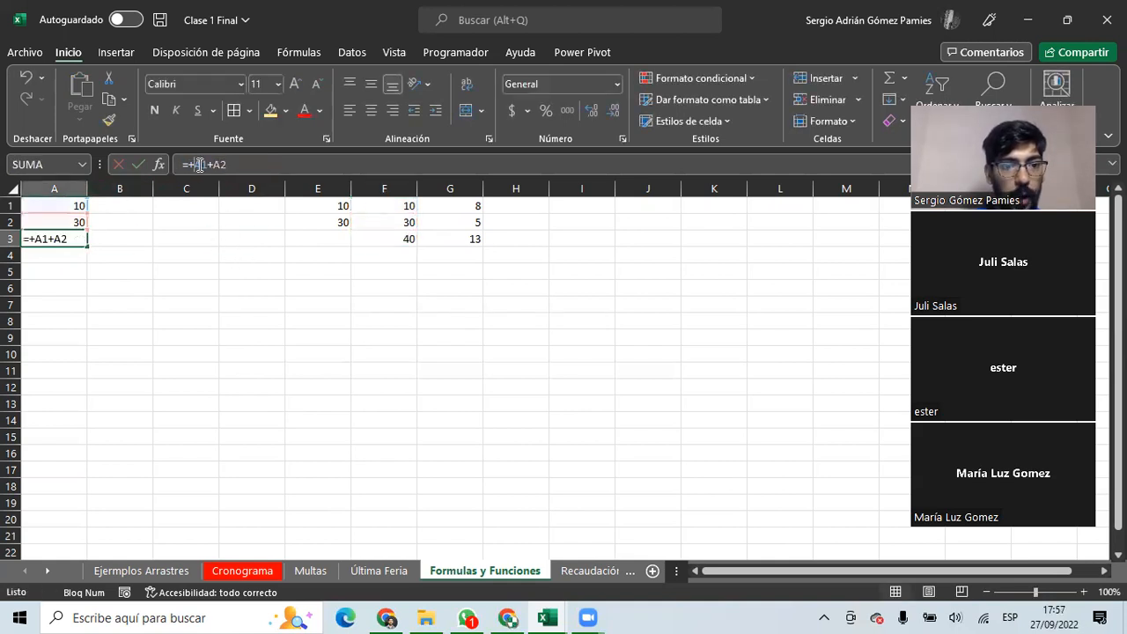
{"action": "key", "text": "Escape"}
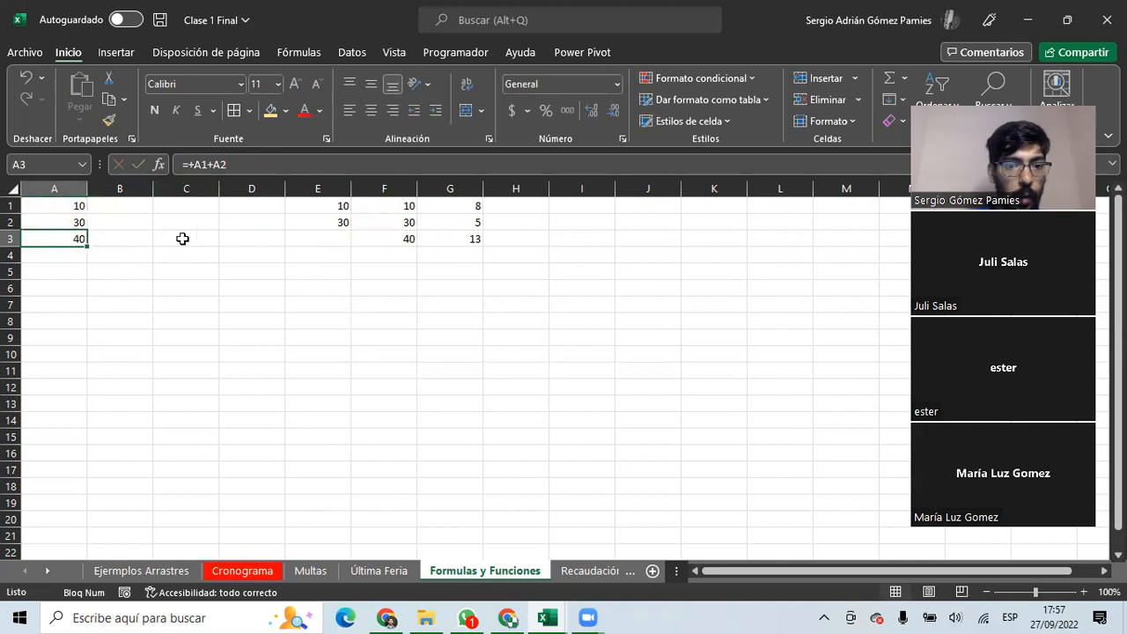
Highlight the F1 reference in F3's formula, then inspect G3's copied formula.
{"action": "left_click", "coordinate": [369, 238]}
{"action": "left_click", "coordinate": [208, 166]}
{"action": "left_click_drag", "start_coordinate": [194, 165], "coordinate": [211, 168]}
{"action": "key", "text": "Escape"}
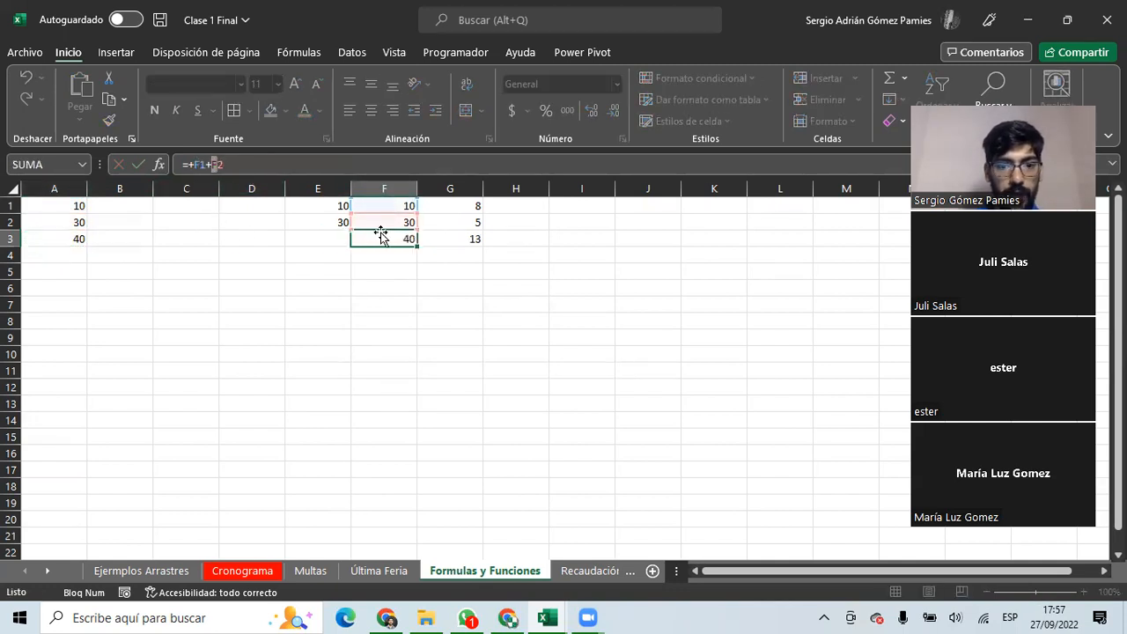
{"action": "left_click", "coordinate": [448, 239]}
{"action": "left_click", "coordinate": [196, 165]}
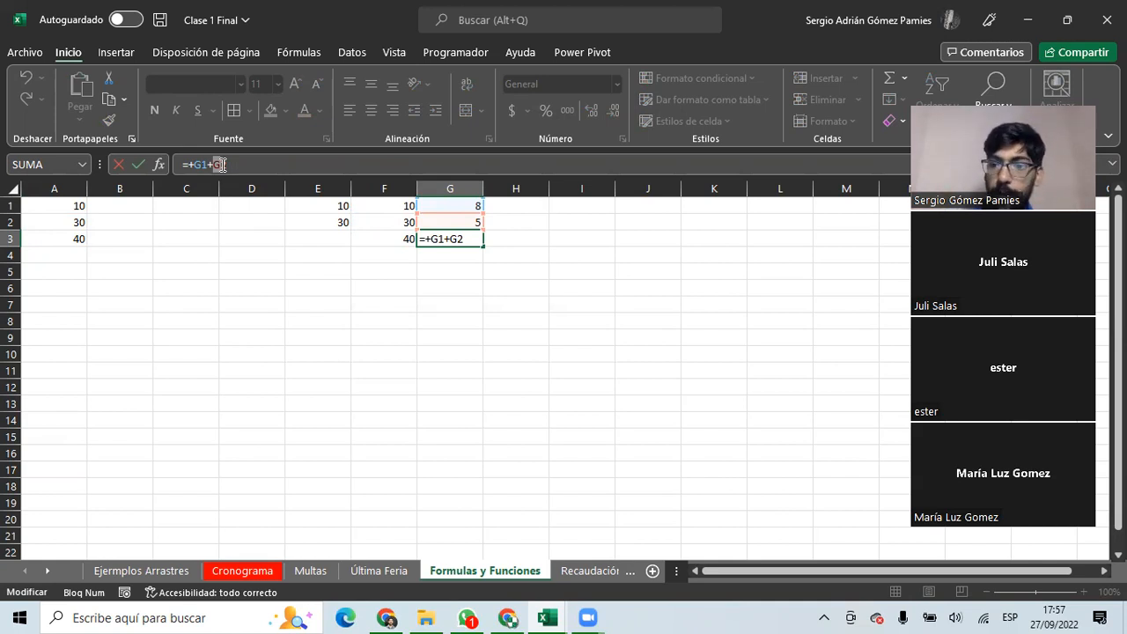
Discard the accidental edit in G3 and clear A1:G4, leaving the sheet empty.
{"action": "mouse_move", "coordinate": [71, 202]}
{"action": "left_mouse_down"}
{"action": "mouse_move", "coordinate": [285, 216]}
{"action": "mouse_move", "coordinate": [322, 239]}
{"action": "left_mouse_up"}
{"action": "key", "text": "Escape"}
{"action": "left_click_drag", "start_coordinate": [63, 206], "coordinate": [452, 252]}
{"action": "key", "text": "Delete"}
{"action": "left_click", "coordinate": [63, 221]}
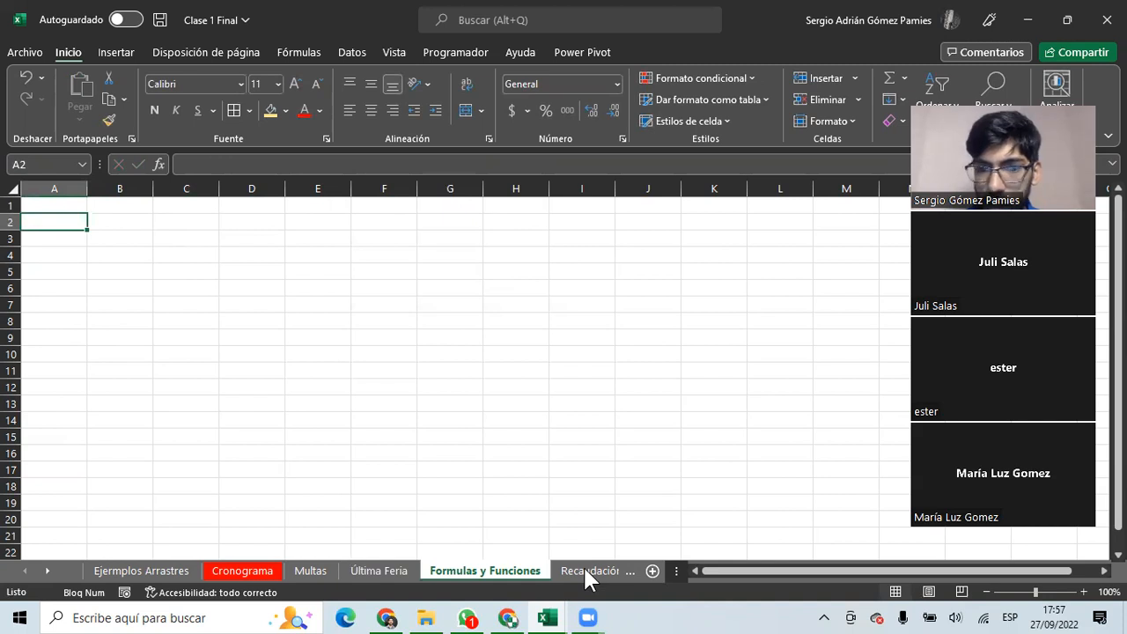
Enter three people's first names in A2:A4.
{"action": "type", "text": "Sergio"}
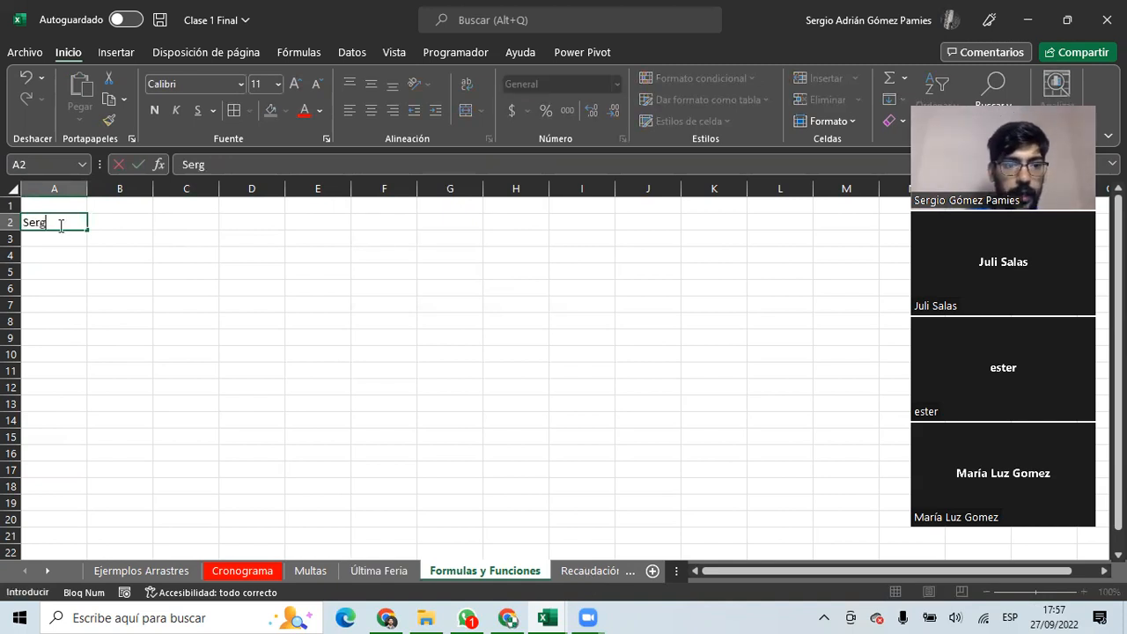
{"action": "key", "text": "Tab"}
{"action": "key", "text": "Return"}
{"action": "type", "text": "Ester"}
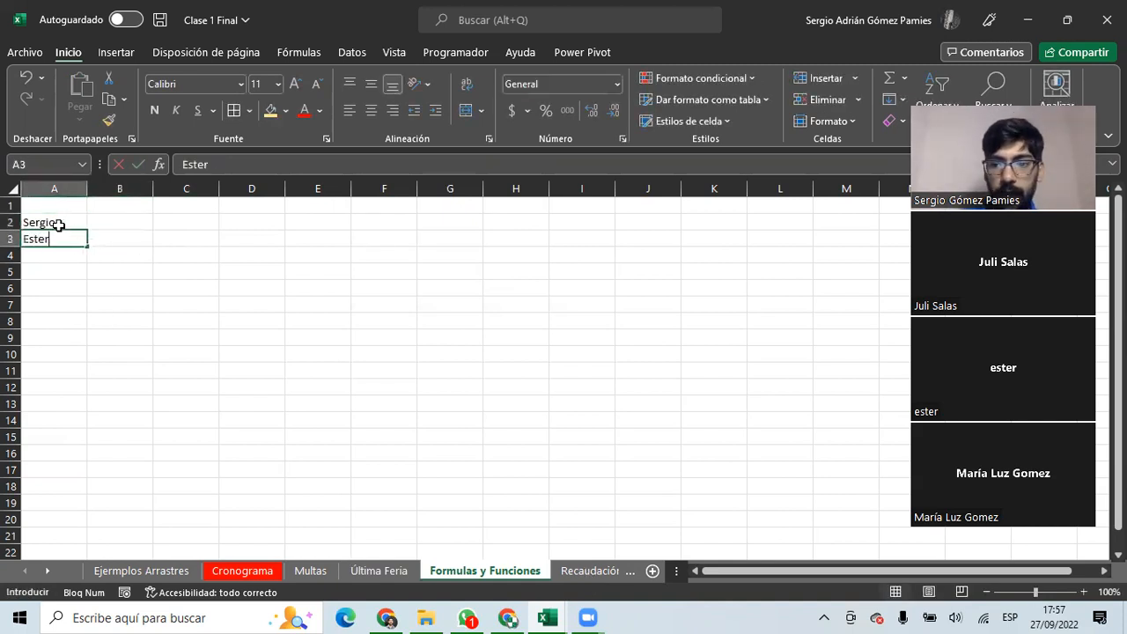
{"action": "key", "text": "Return"}
{"action": "type", "text": "Juliuo¿"}
{"action": "key", "text": "BackSpace"}
{"action": "key", "text": "BackSpace"}
{"action": "key", "text": "BackSpace"}
{"action": "left_click", "coordinate": [109, 235]}
Enter amounts 1800, 2000 and 1500 in B2:B4, correcting the first from 5000.
{"action": "left_click", "coordinate": [112, 207]}
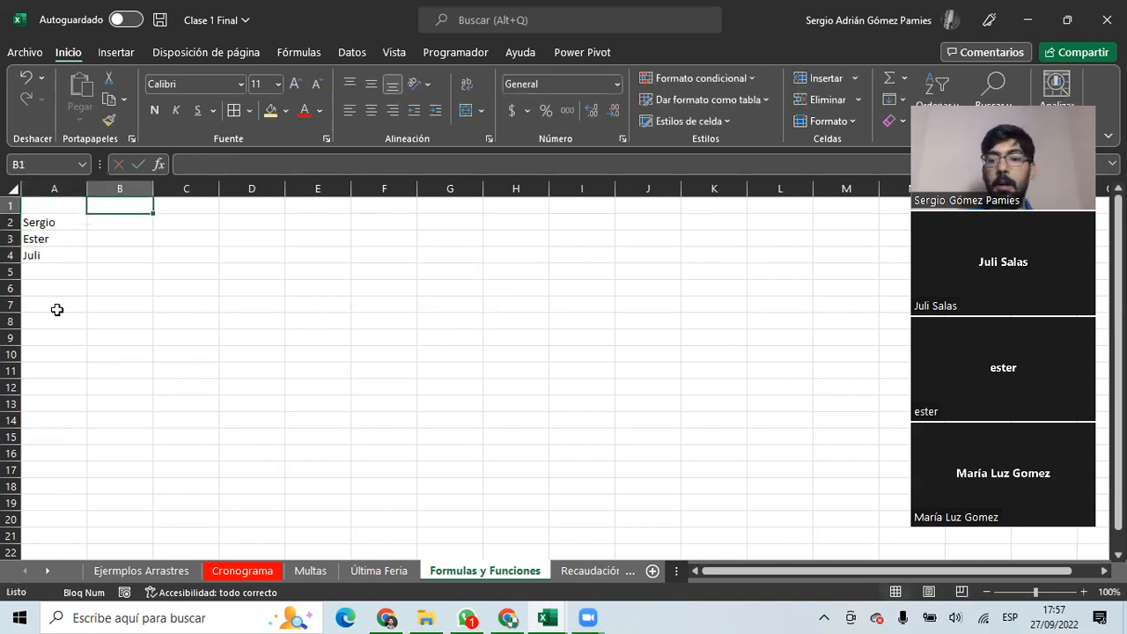
{"action": "left_click", "coordinate": [112, 227]}
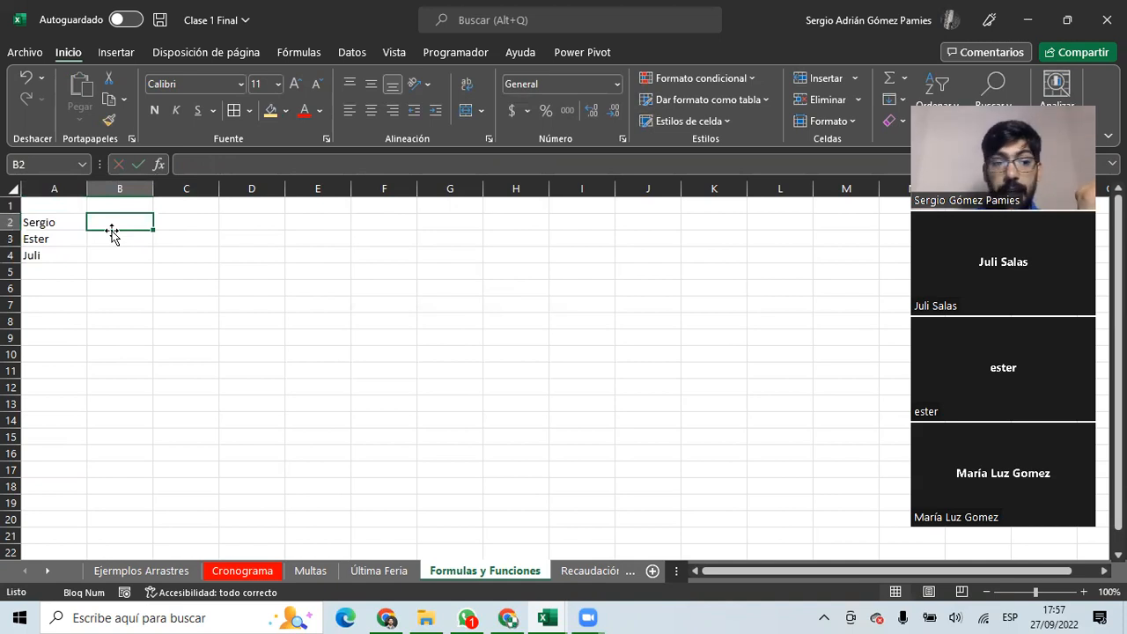
{"action": "type", "text": "5000"}
{"action": "key", "text": "Return"}
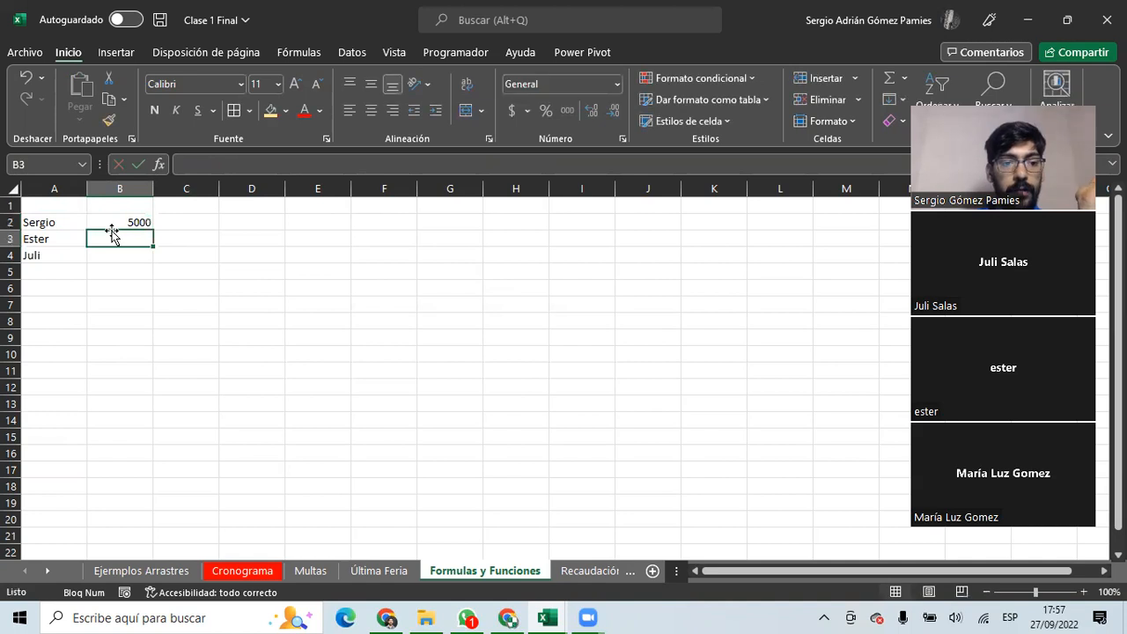
{"action": "type", "text": "2000"}
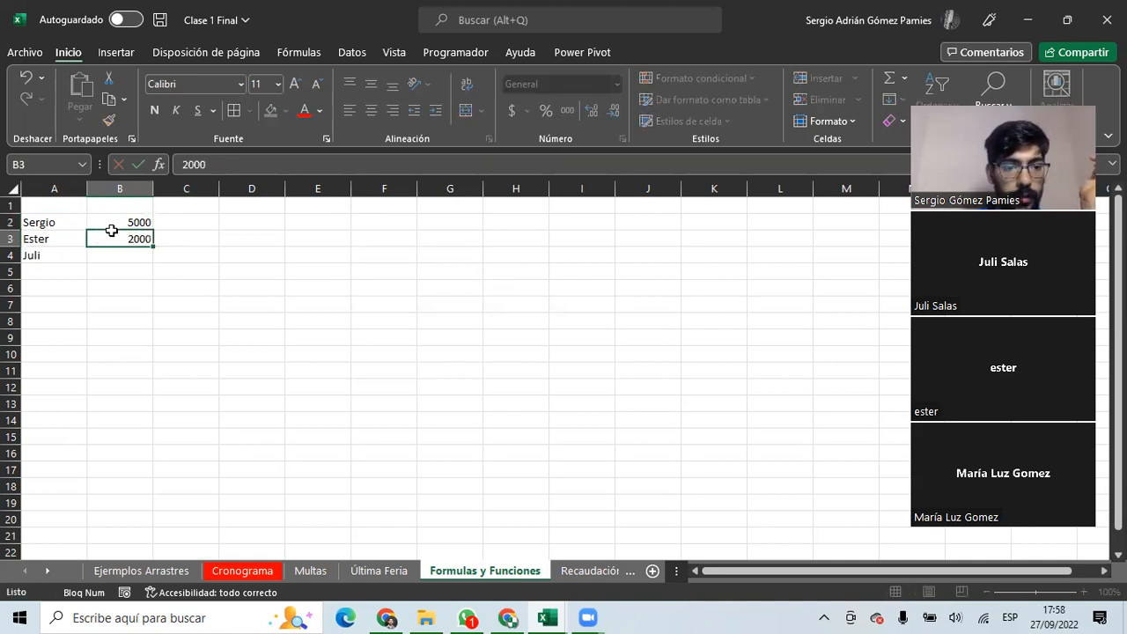
{"action": "key", "text": "Return"}
{"action": "left_click", "coordinate": [112, 229]}
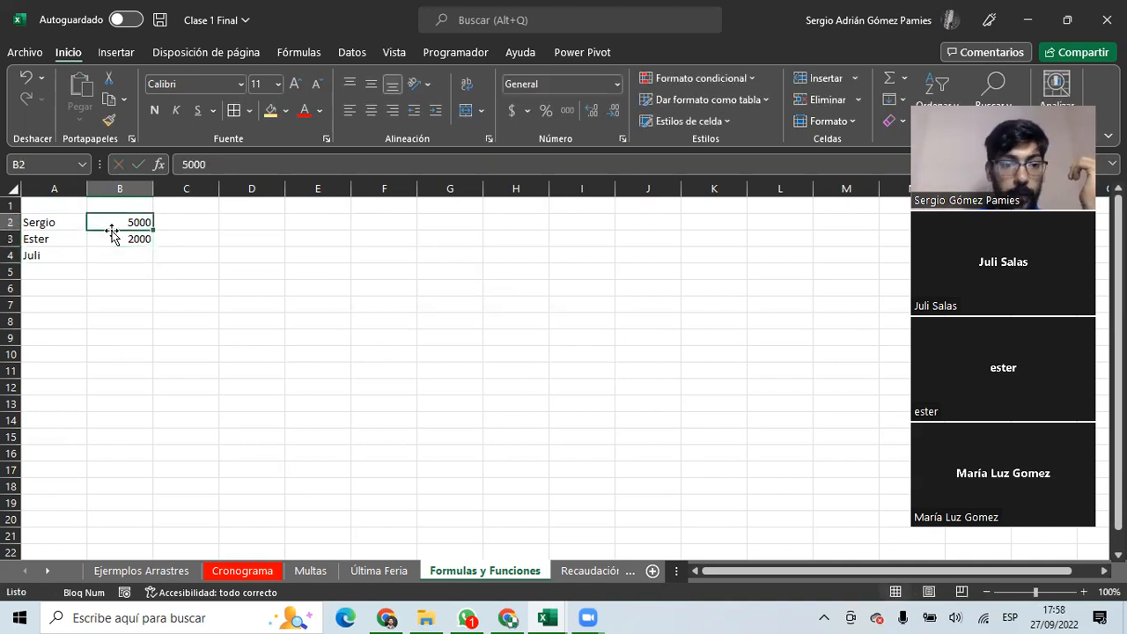
{"action": "type", "text": "1800"}
{"action": "key", "text": "Return"}
{"action": "key", "text": "Return"}
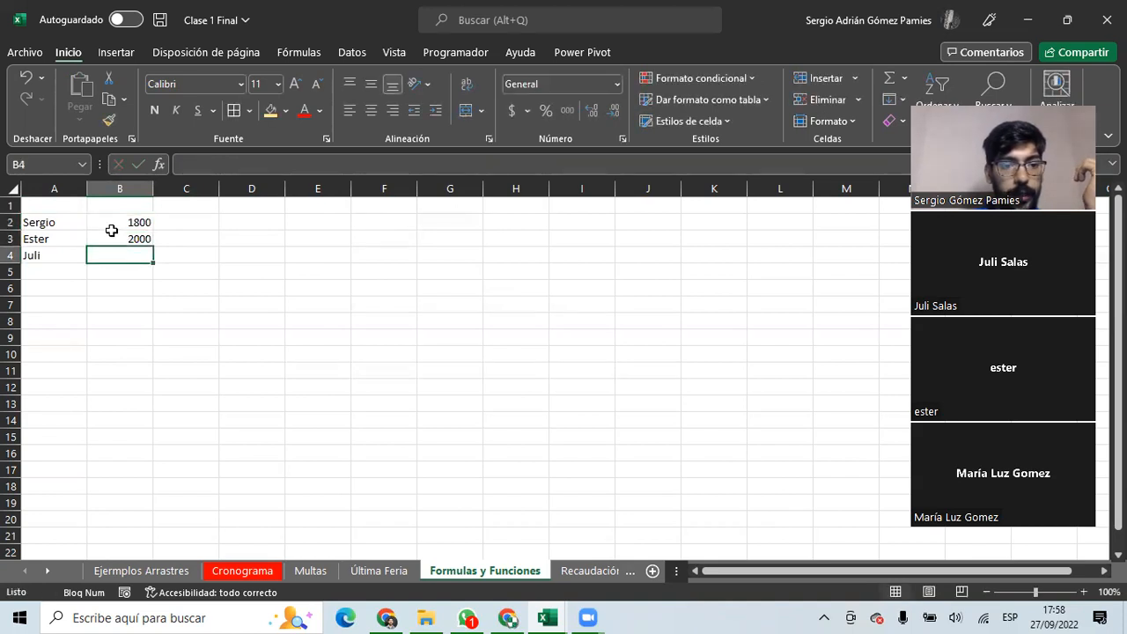
{"action": "type", "text": "1500"}
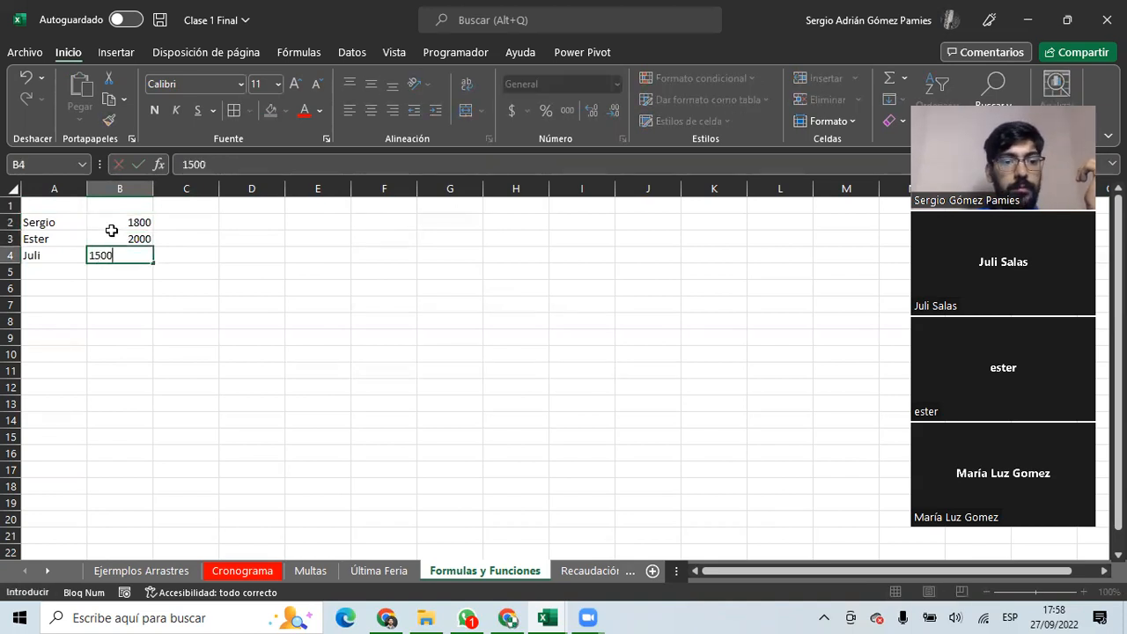
{"action": "key", "text": "Return"}
{"action": "key", "text": "Right"}
Total the amounts in B5 with =+B2+B3+B4, giving 5300.
{"action": "double_click", "coordinate": [117, 271]}
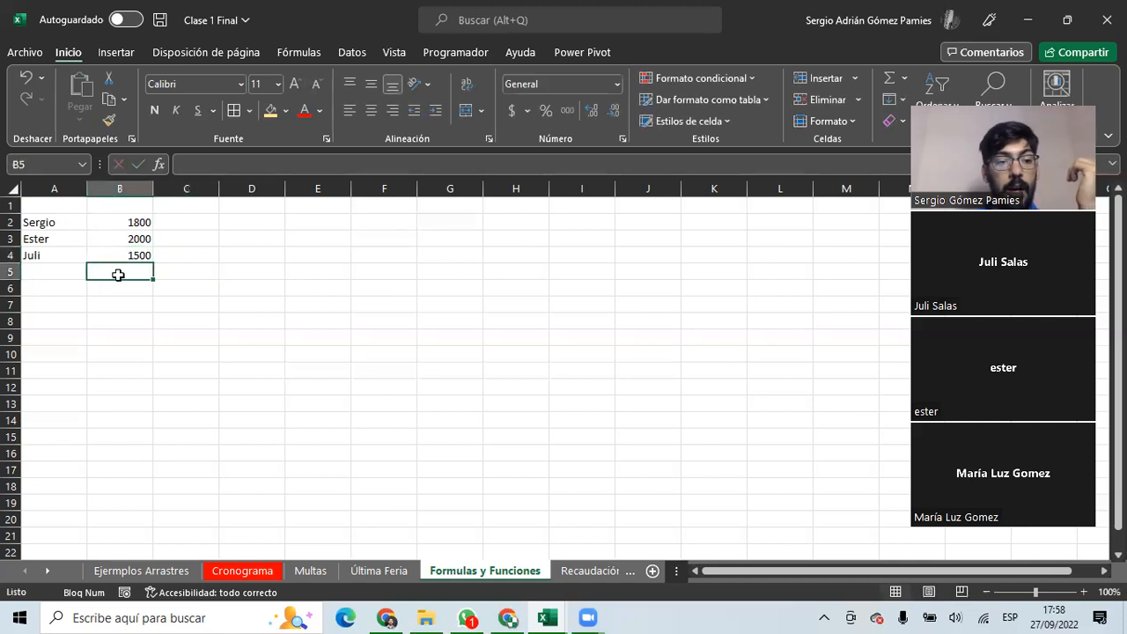
{"action": "type", "text": "+"}
{"action": "left_click", "coordinate": [132, 222]}
{"action": "type", "text": "+"}
{"action": "left_click", "coordinate": [136, 238]}
{"action": "type", "text": "+"}
{"action": "left_click", "coordinate": [138, 255]}
{"action": "key", "text": "Return"}
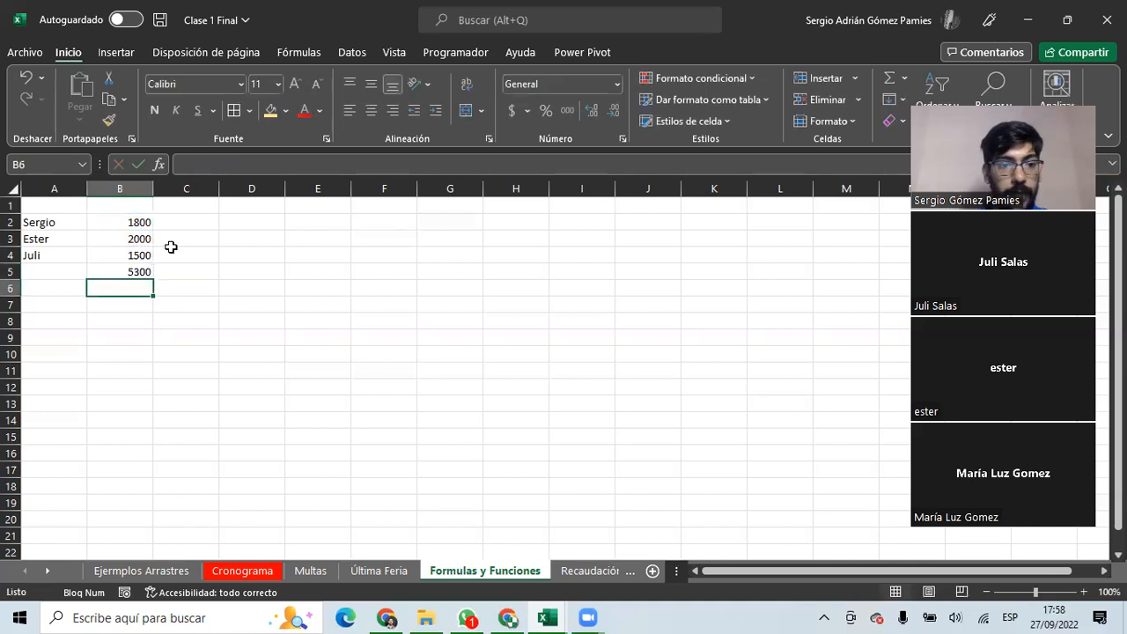
{"action": "left_click", "coordinate": [173, 227]}
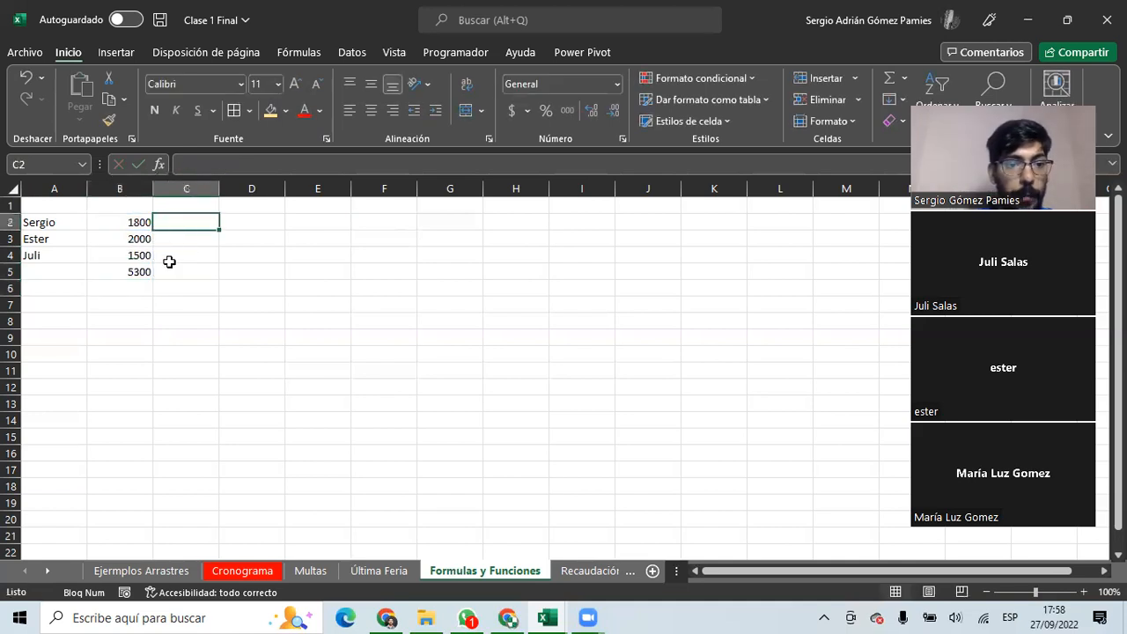
Enter 33,33% in C1 and review the B5 total and B2:B4 amounts.
{"action": "left_click", "coordinate": [181, 208]}
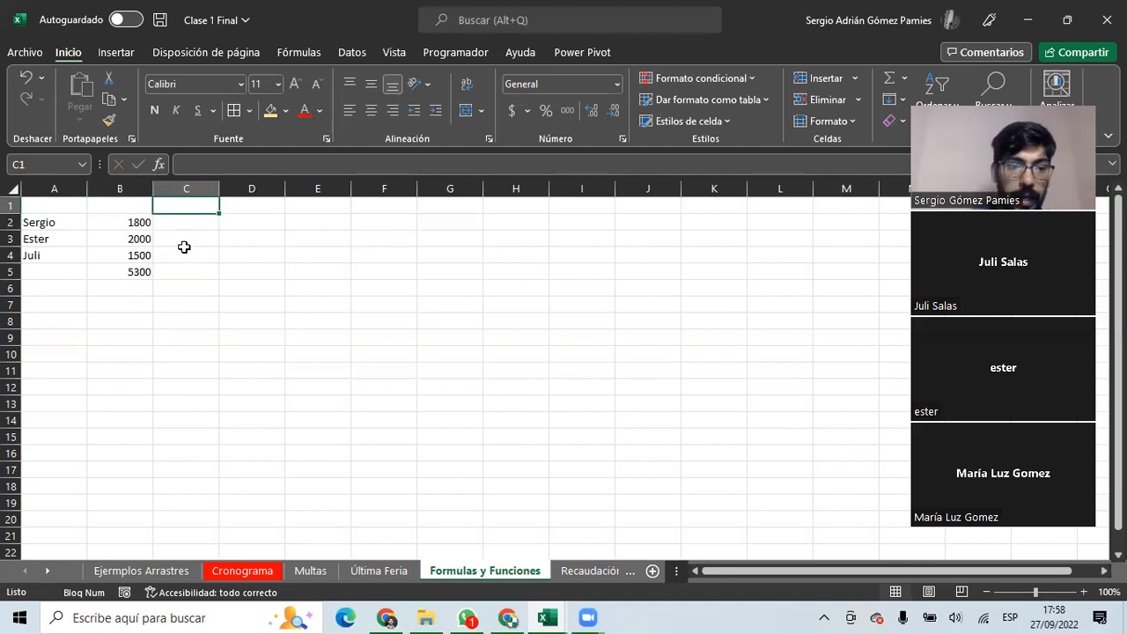
{"action": "type", "text": "33"}
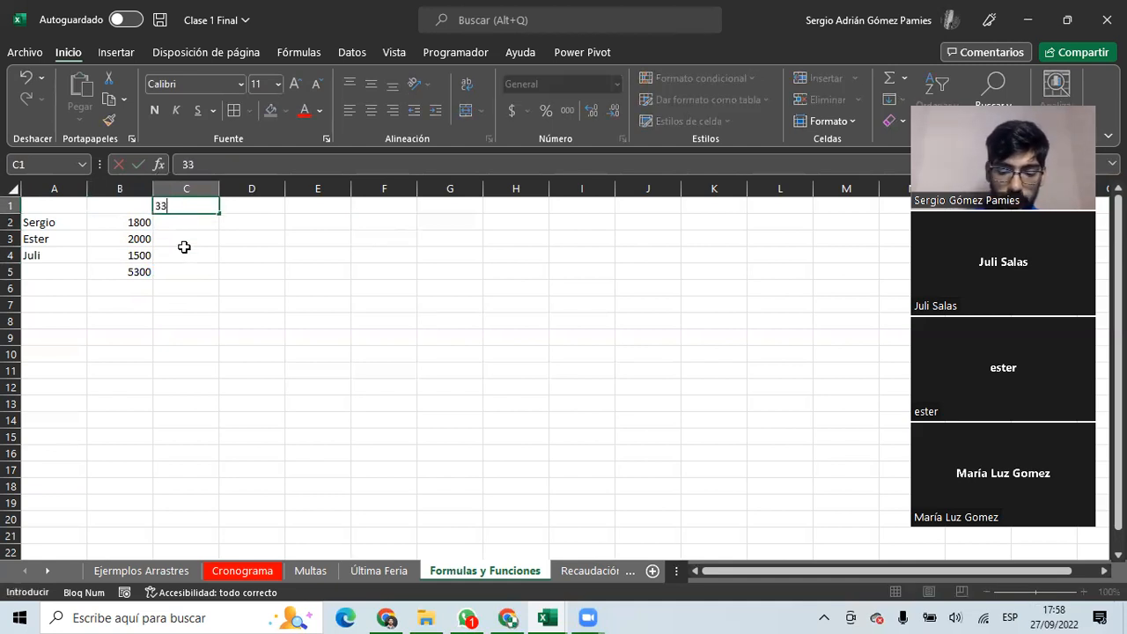
{"action": "type", "text": ",33%"}
{"action": "key", "text": "Return"}
{"action": "left_click", "coordinate": [126, 271]}
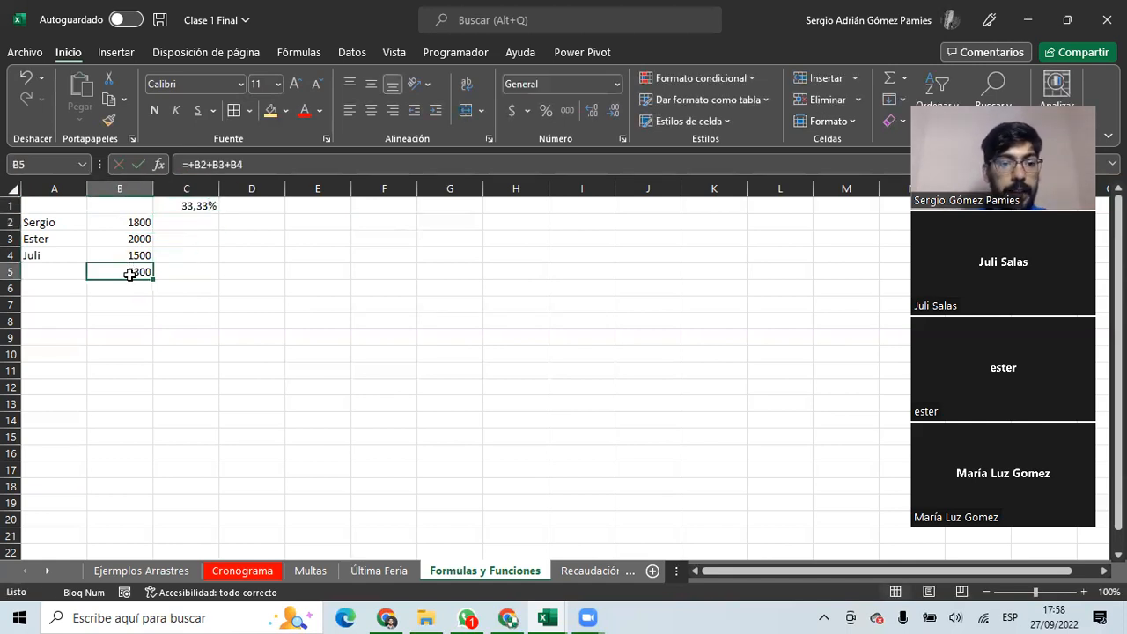
{"action": "left_click", "coordinate": [186, 203]}
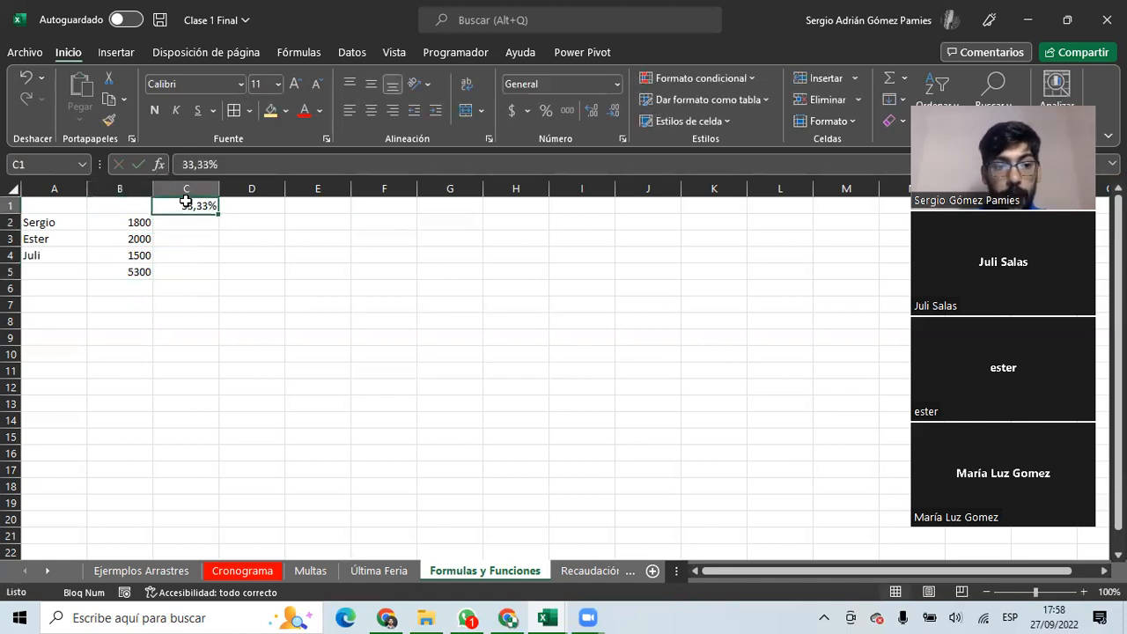
{"action": "left_click", "coordinate": [194, 253]}
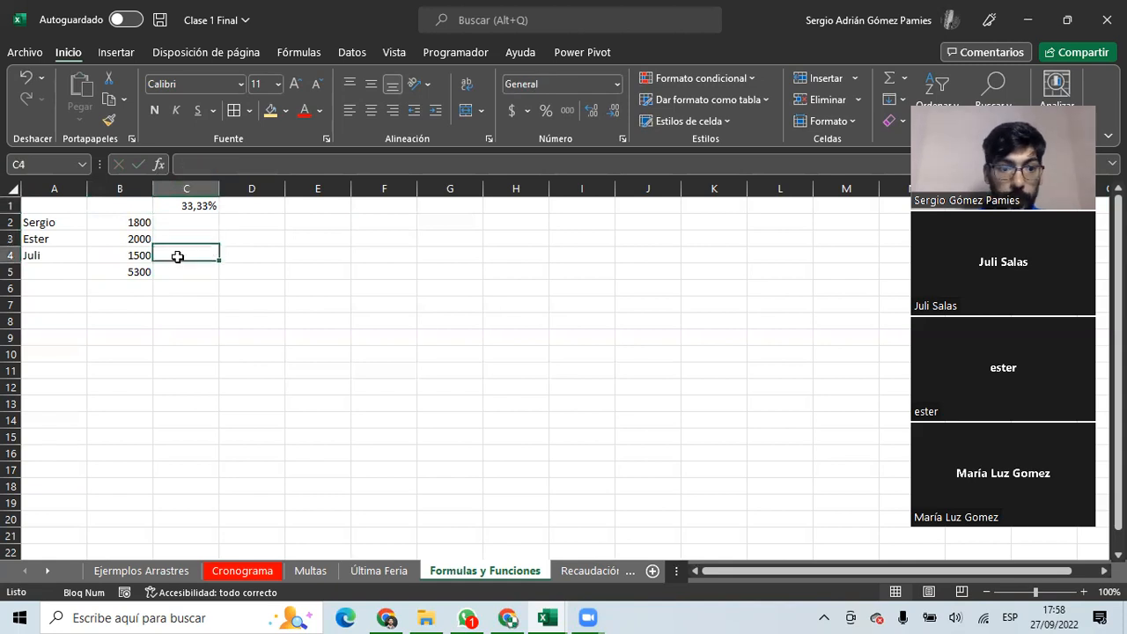
{"action": "left_click_drag", "start_coordinate": [124, 222], "coordinate": [136, 255]}
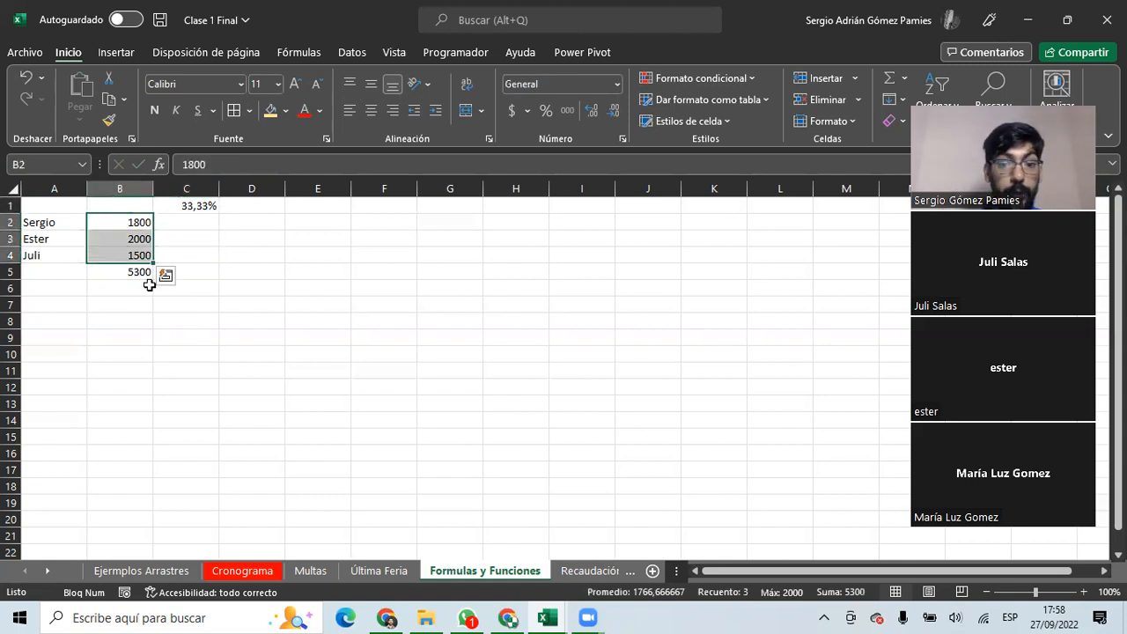
Enter =C1*B5 in C2, giving 1766,49.
{"action": "left_click", "coordinate": [208, 222]}
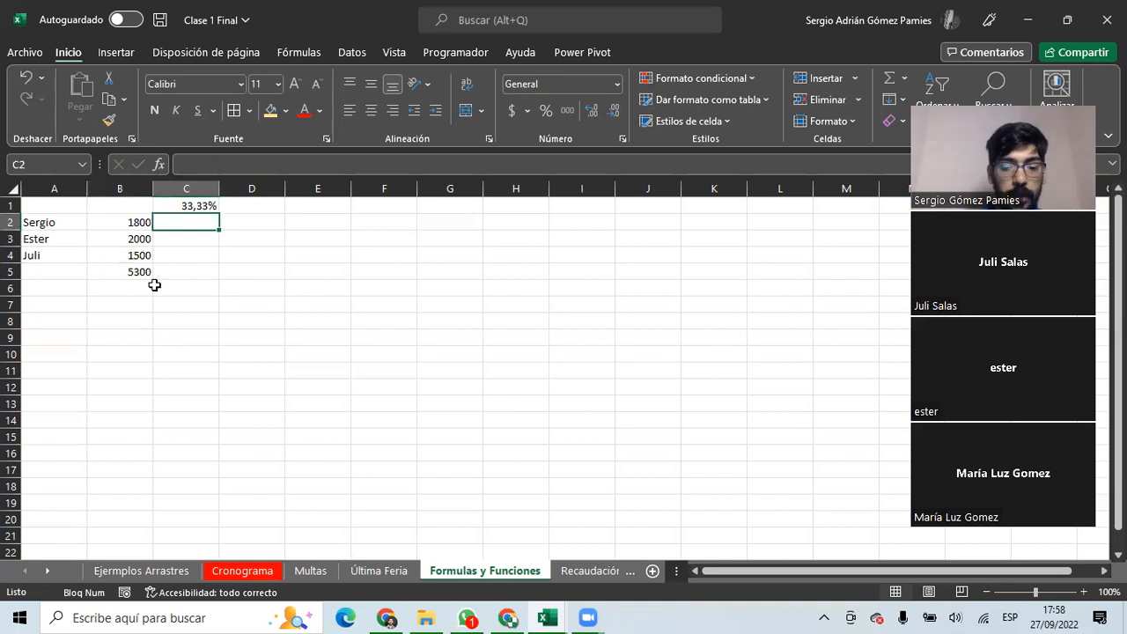
{"action": "key", "text": "Down"}
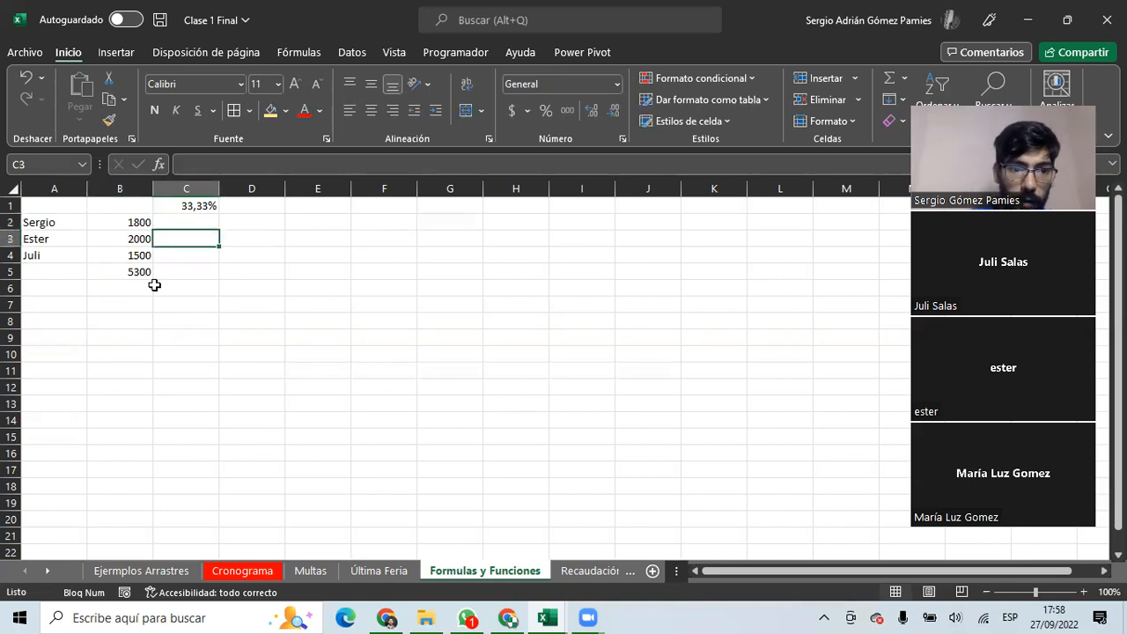
{"action": "key", "text": "Up"}
{"action": "type", "text": "="}
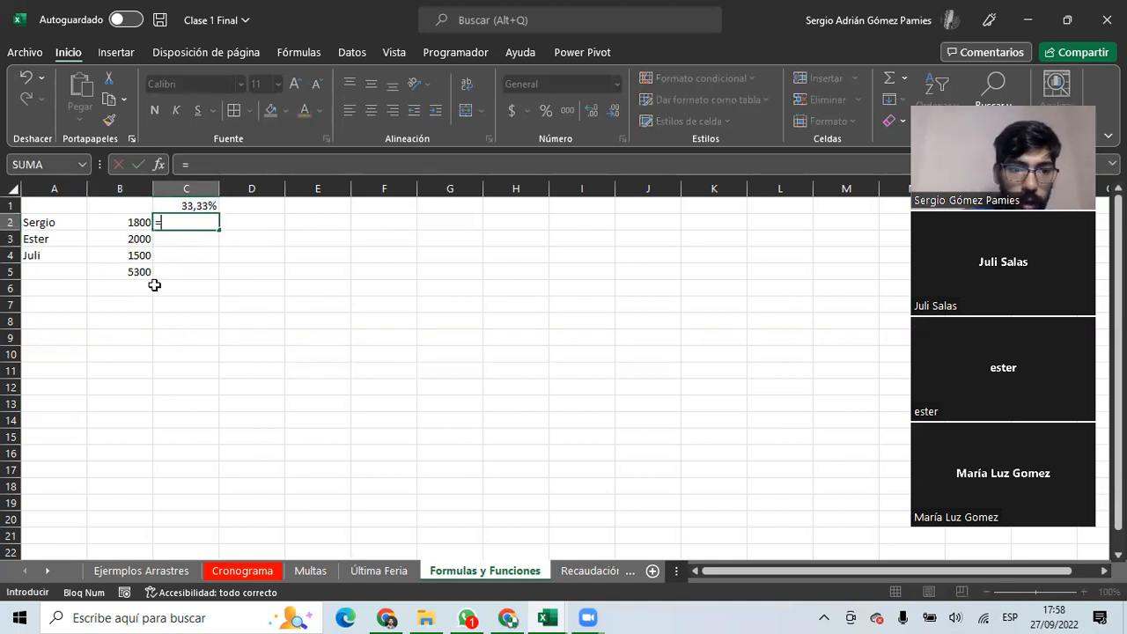
{"action": "left_click", "coordinate": [183, 204]}
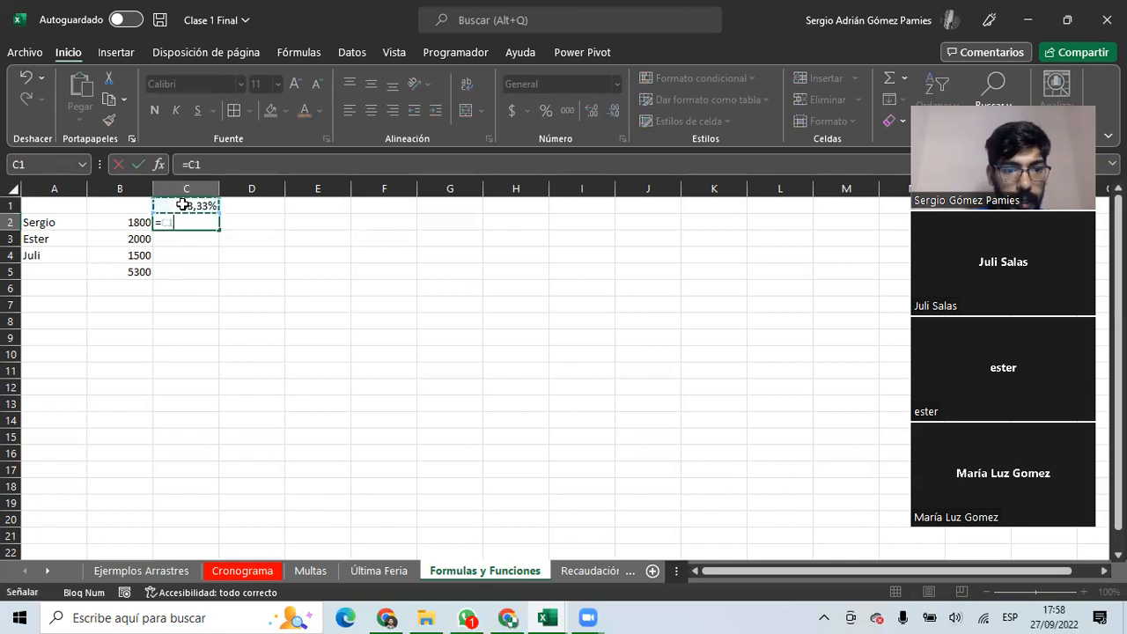
{"action": "type", "text": "*"}
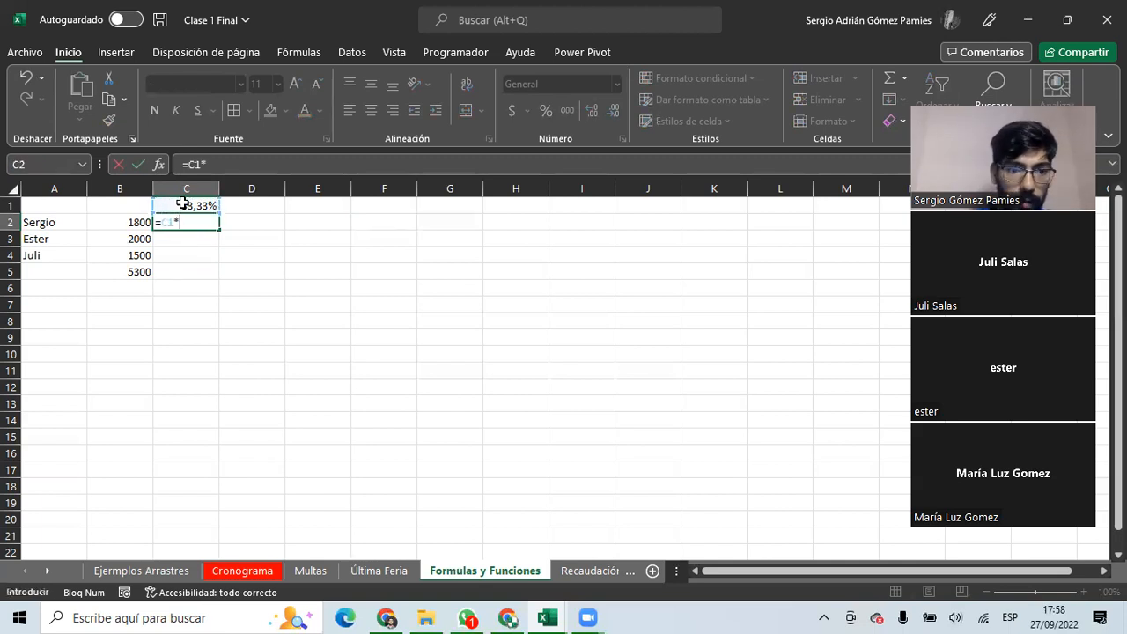
{"action": "left_click", "coordinate": [132, 271]}
{"action": "key", "text": "Return"}
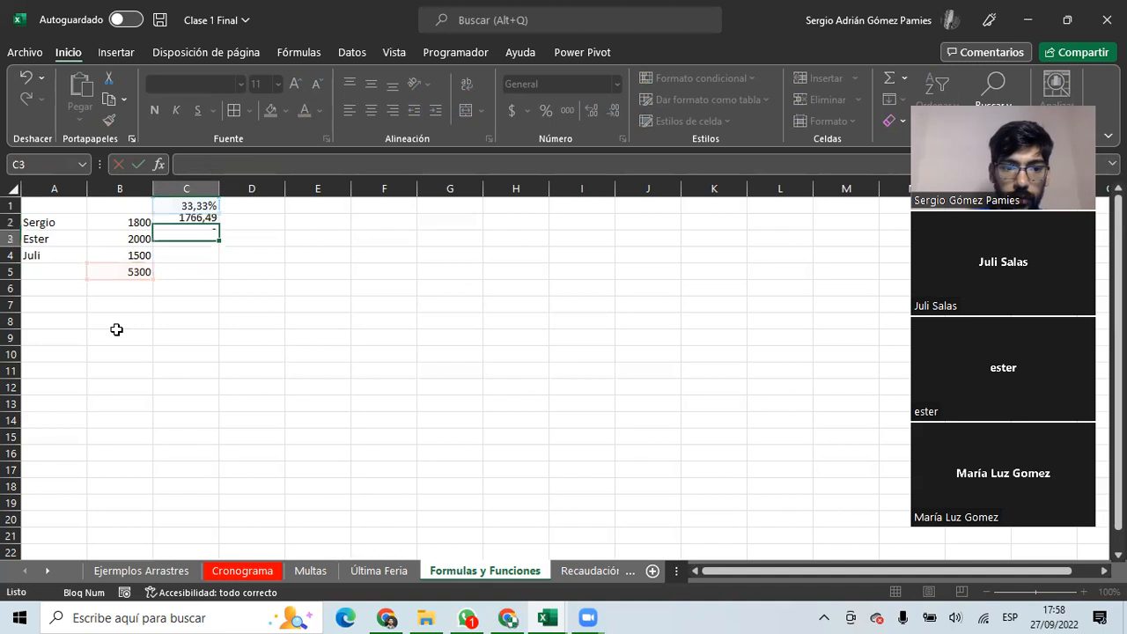
Fill C2's formula down to C4, which shows 0 in C3:C4.
{"action": "left_click", "coordinate": [207, 225]}
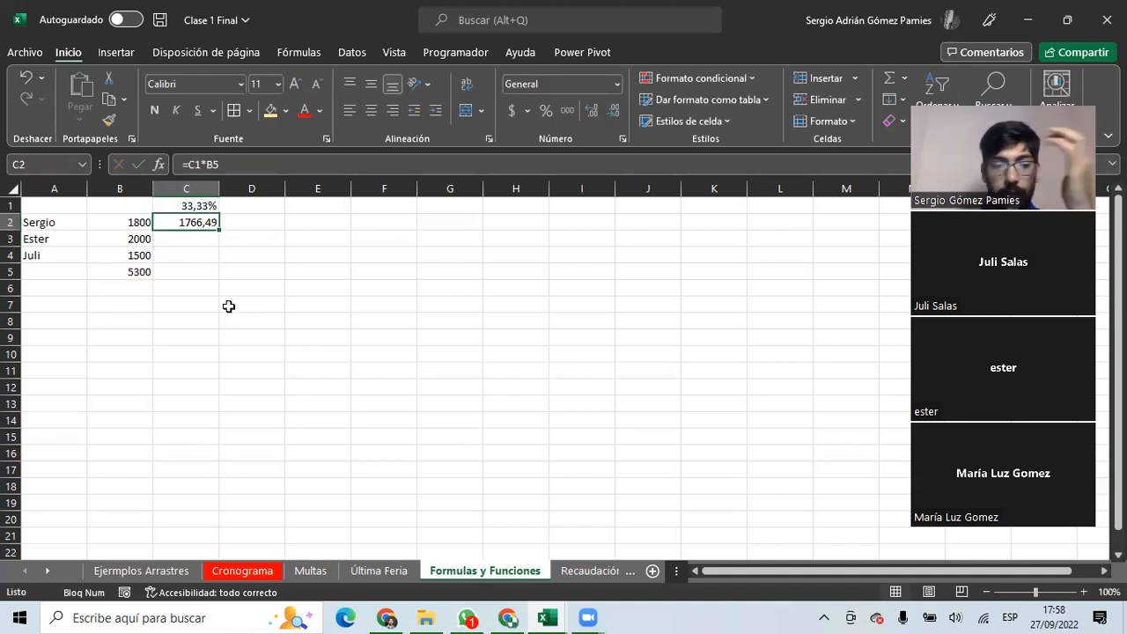
{"action": "left_click", "coordinate": [222, 229]}
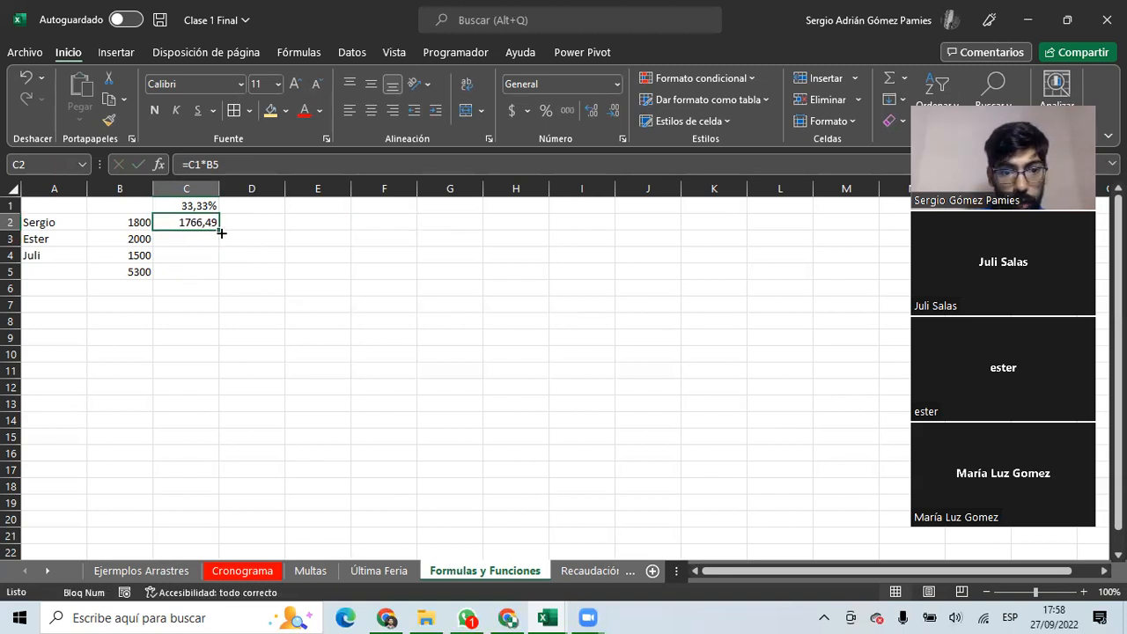
{"action": "left_click_drag", "start_coordinate": [222, 228], "coordinate": [219, 257]}
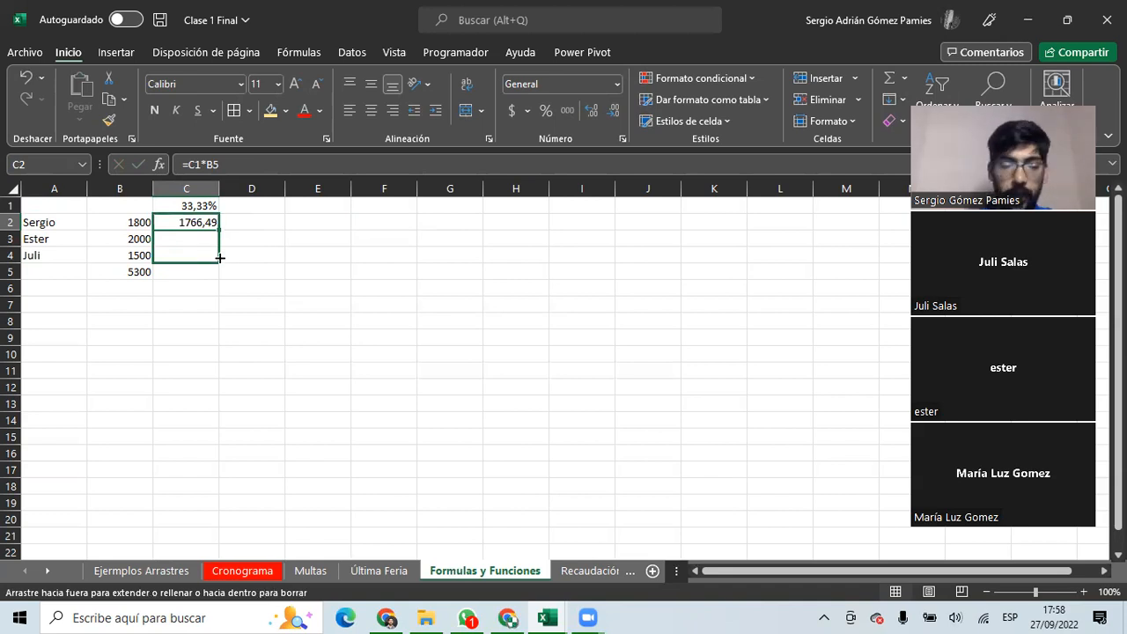
{"action": "left_click_drag", "start_coordinate": [220, 257], "coordinate": [188, 273]}
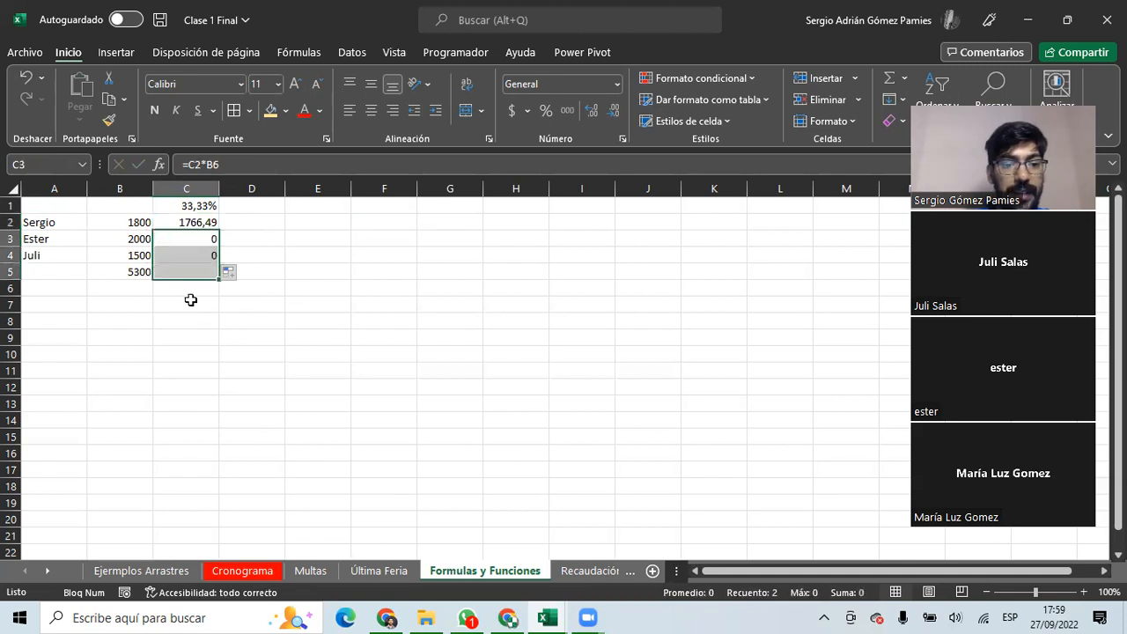
Inspect the formulas in C2, C3 and C4 to show how the copied references shifted.
{"action": "left_click", "coordinate": [176, 222]}
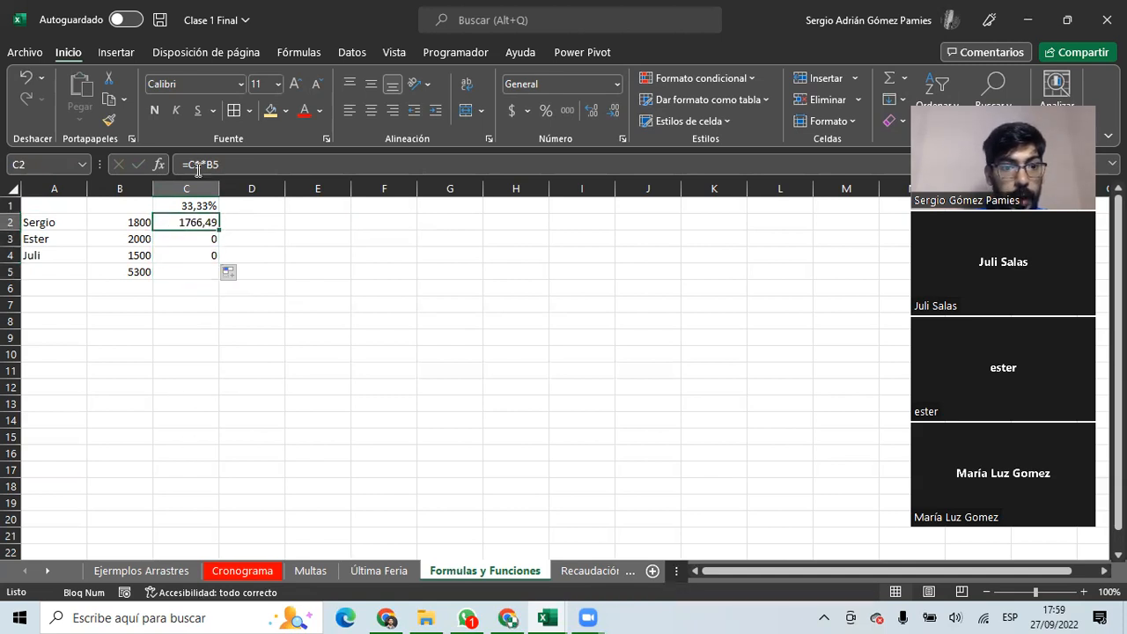
{"action": "left_click", "coordinate": [200, 163]}
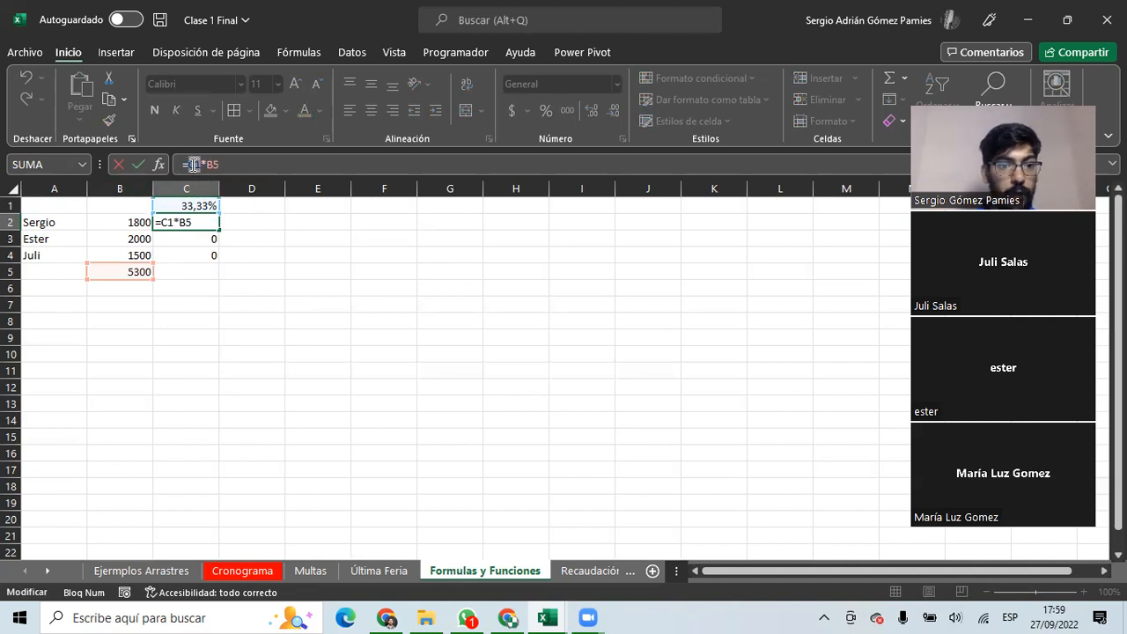
{"action": "left_click_drag", "start_coordinate": [234, 164], "coordinate": [205, 163]}
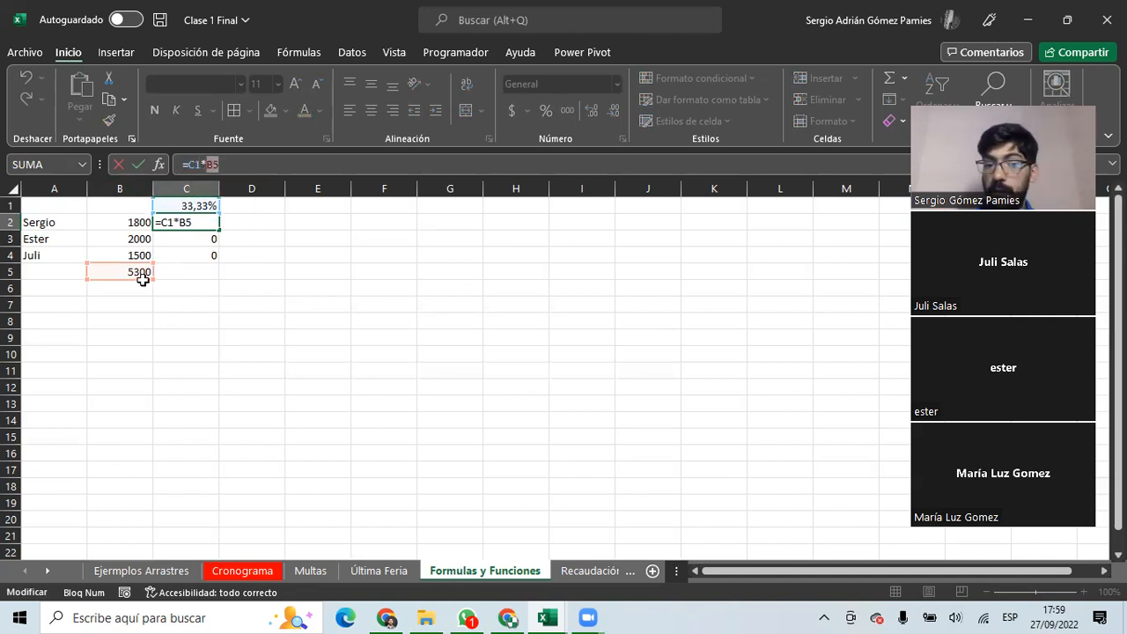
{"action": "key", "text": "ctrl+Return"}
{"action": "left_click", "coordinate": [193, 239]}
{"action": "key", "text": "F2"}
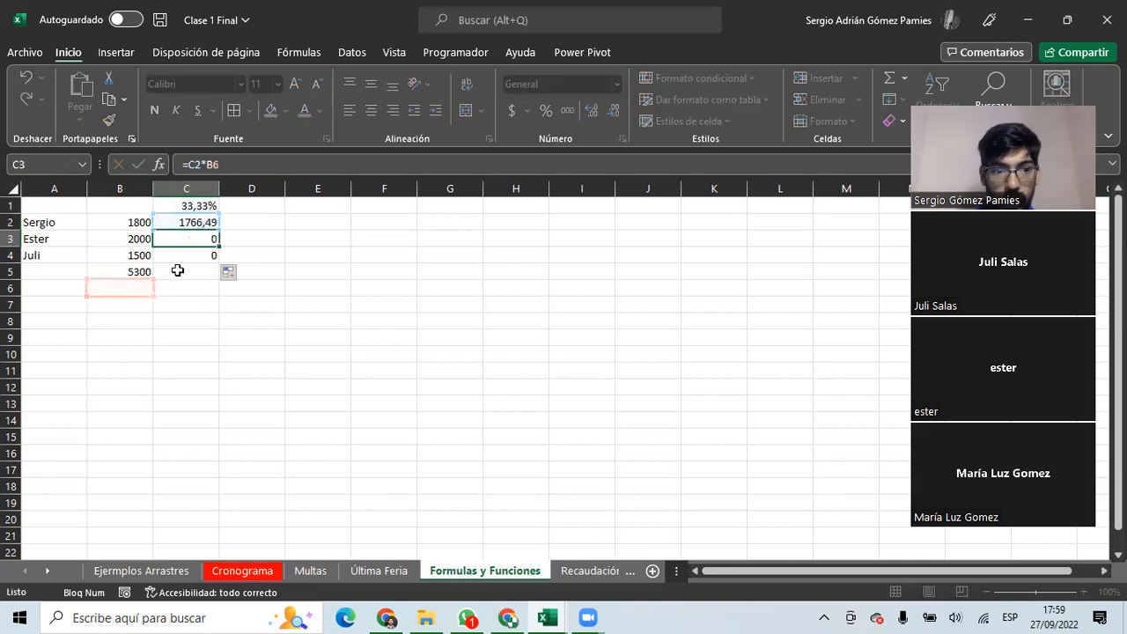
{"action": "key", "text": "Return"}
{"action": "key", "text": "F2"}
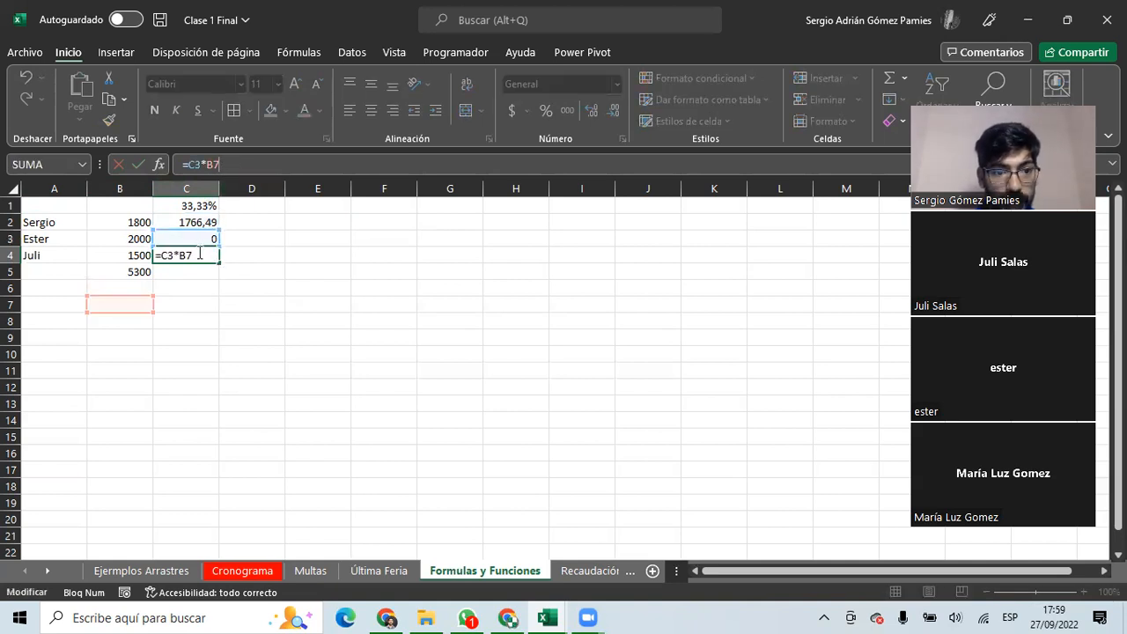
{"action": "key", "text": "Escape"}
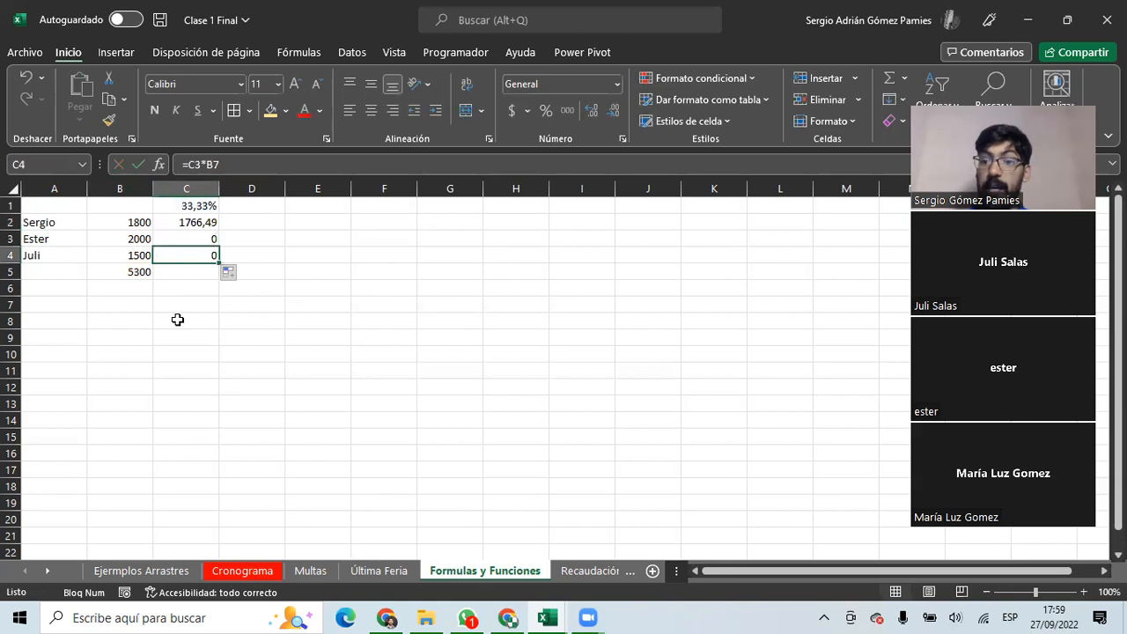
Make C2's formula absolute as =$C$1*$B$5 using F4.
{"action": "left_click", "coordinate": [195, 221]}
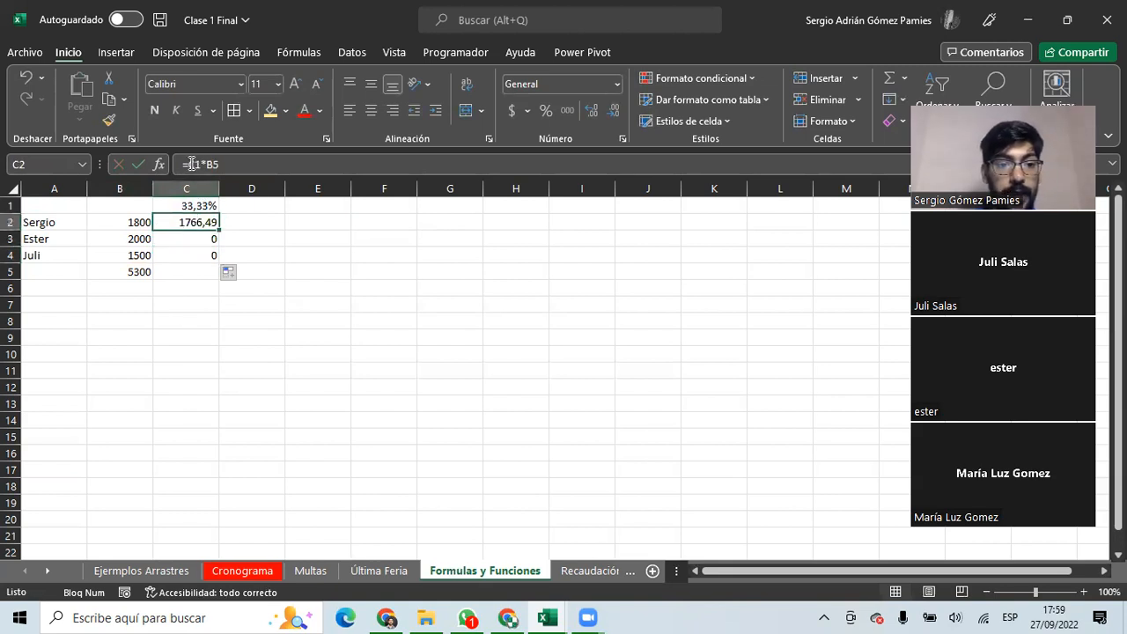
{"action": "double_click", "coordinate": [191, 164]}
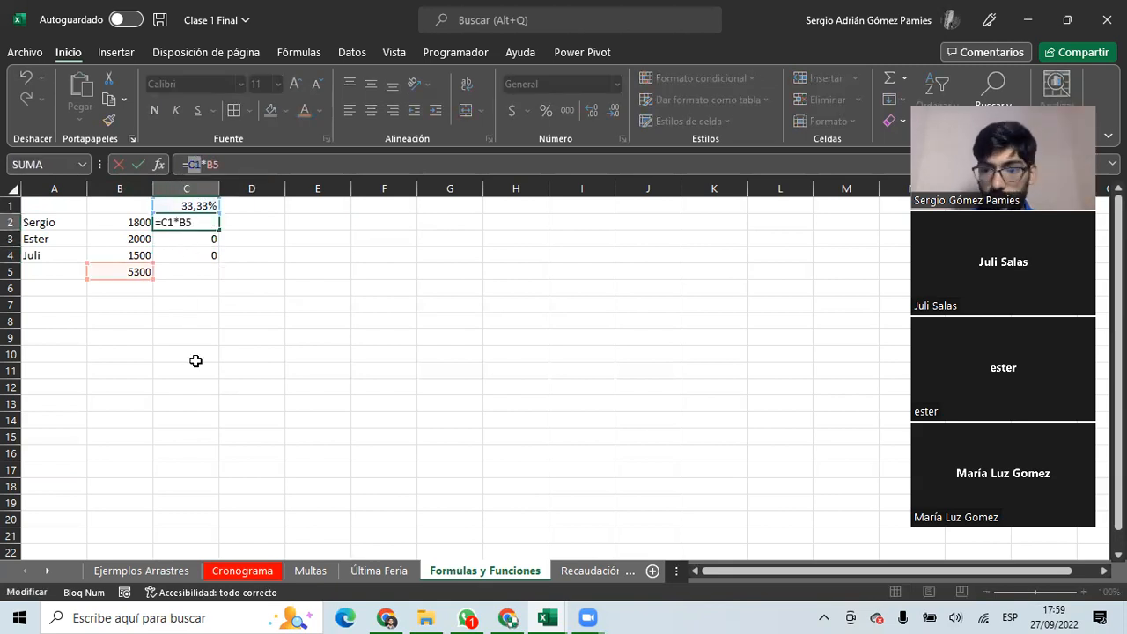
{"action": "key", "text": "F4"}
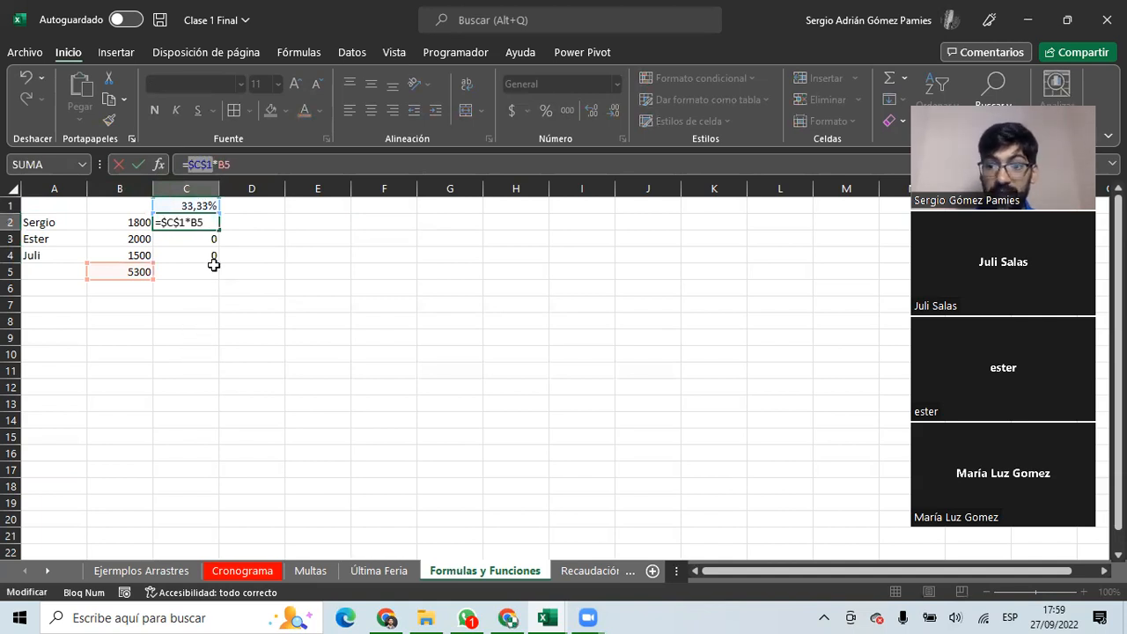
{"action": "left_click", "coordinate": [189, 164]}
{"action": "left_click_drag", "start_coordinate": [192, 166], "coordinate": [222, 162]}
{"action": "key", "text": "F4"}
{"action": "key", "text": "Return"}
Fill the fixed formula down to C4 and confirm C3 keeps the absolute references.
{"action": "left_click", "coordinate": [211, 222]}
{"action": "left_click_drag", "start_coordinate": [219, 230], "coordinate": [211, 253]}
{"action": "left_click", "coordinate": [201, 240]}
{"action": "left_click", "coordinate": [257, 164]}
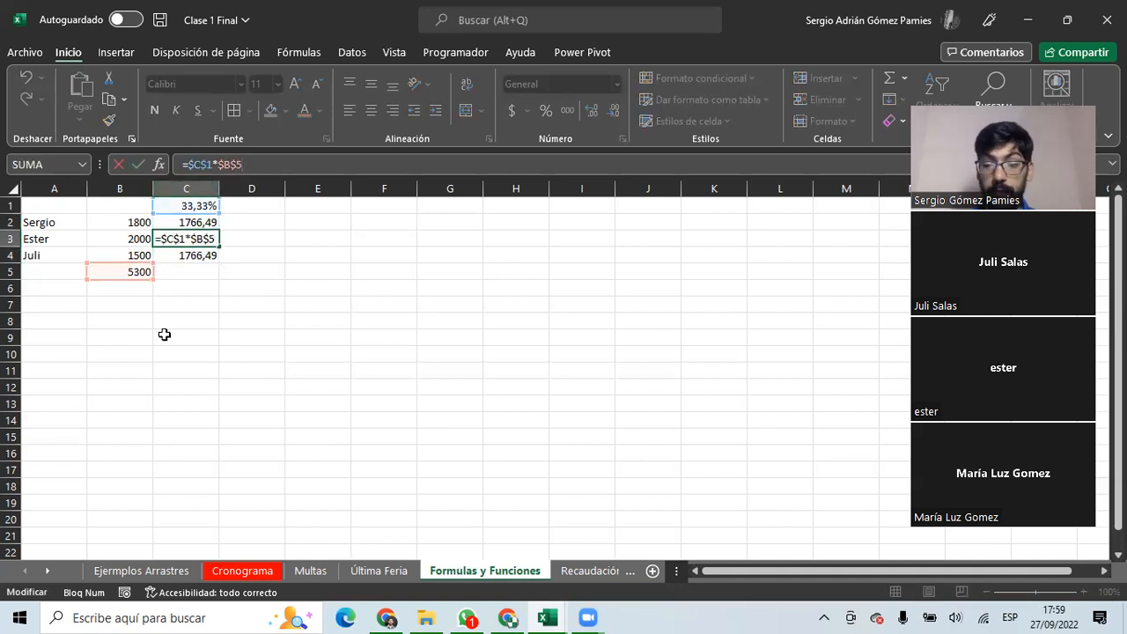
{"action": "key", "text": "Escape"}
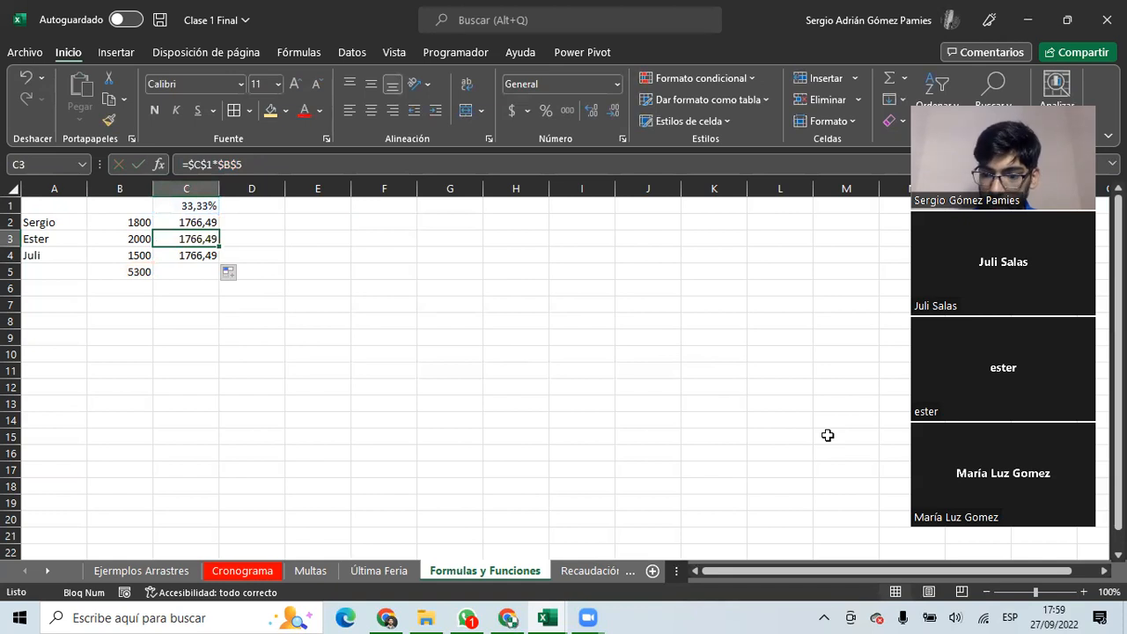
{"action": "key", "text": "ctrl+u"}
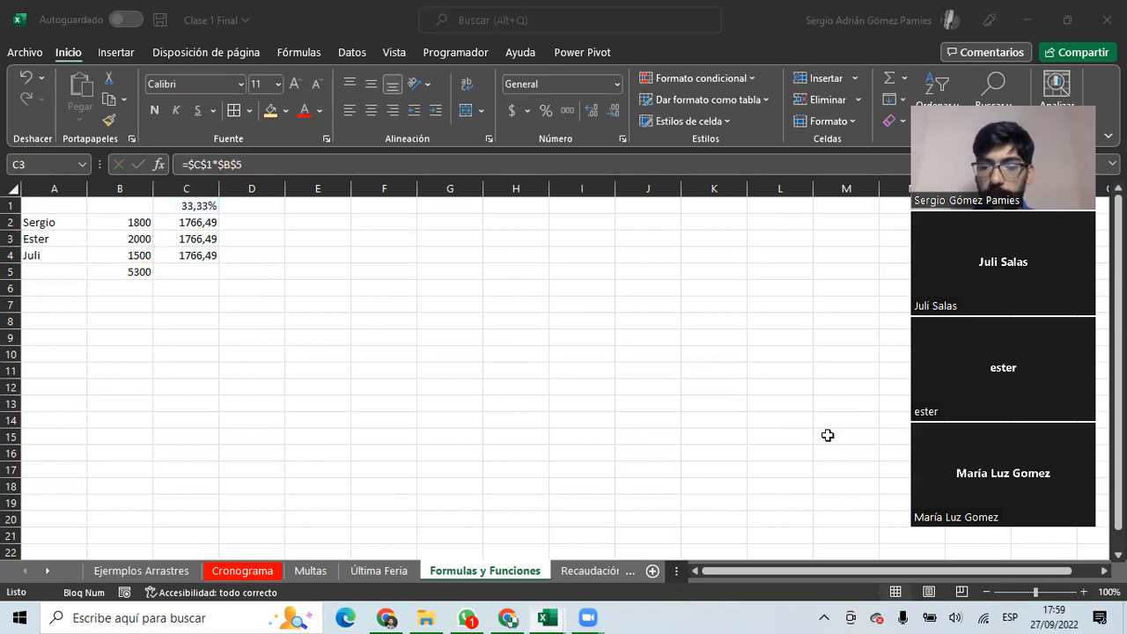
{"action": "left_click", "coordinate": [207, 240]}
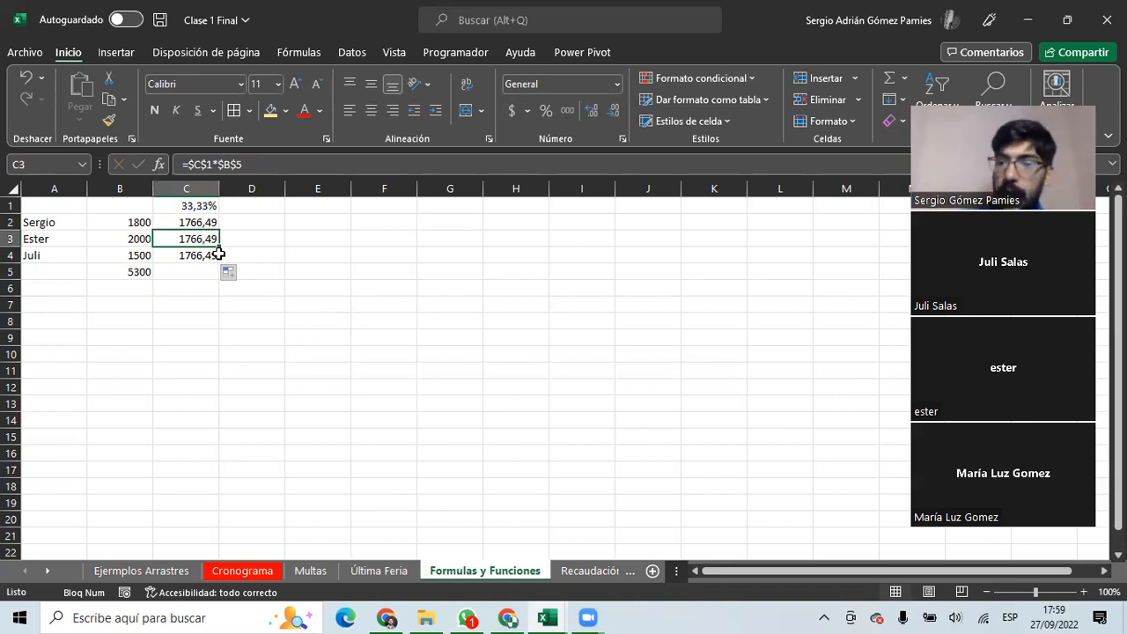
Enter the difference =C2-B2 in D2 and fill it down to D4.
{"action": "left_click", "coordinate": [246, 225]}
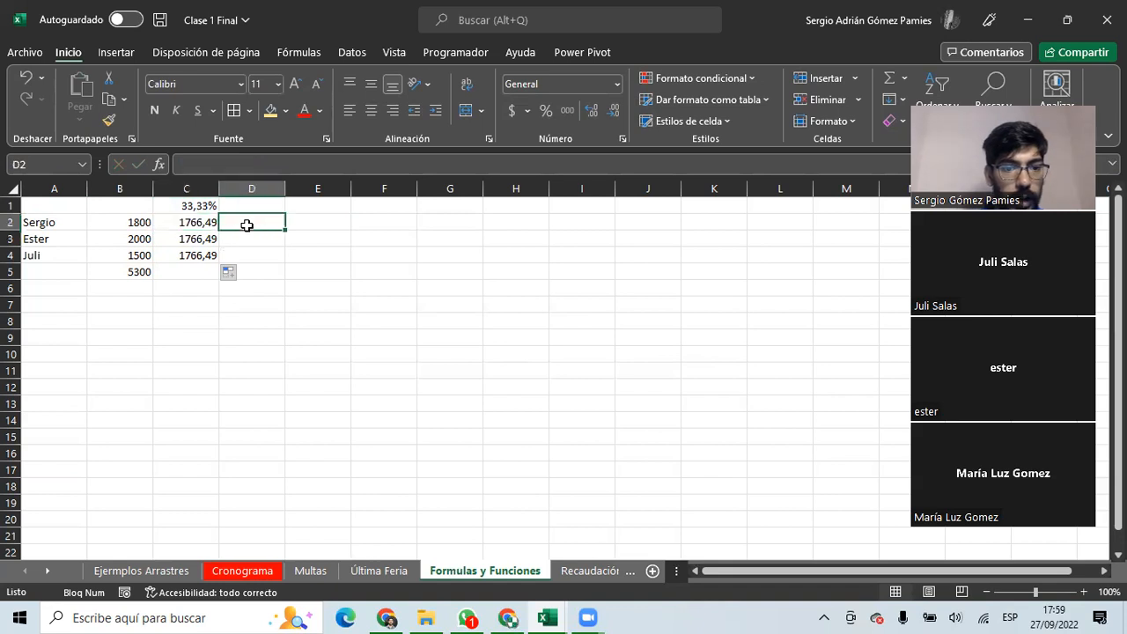
{"action": "type", "text": "="}
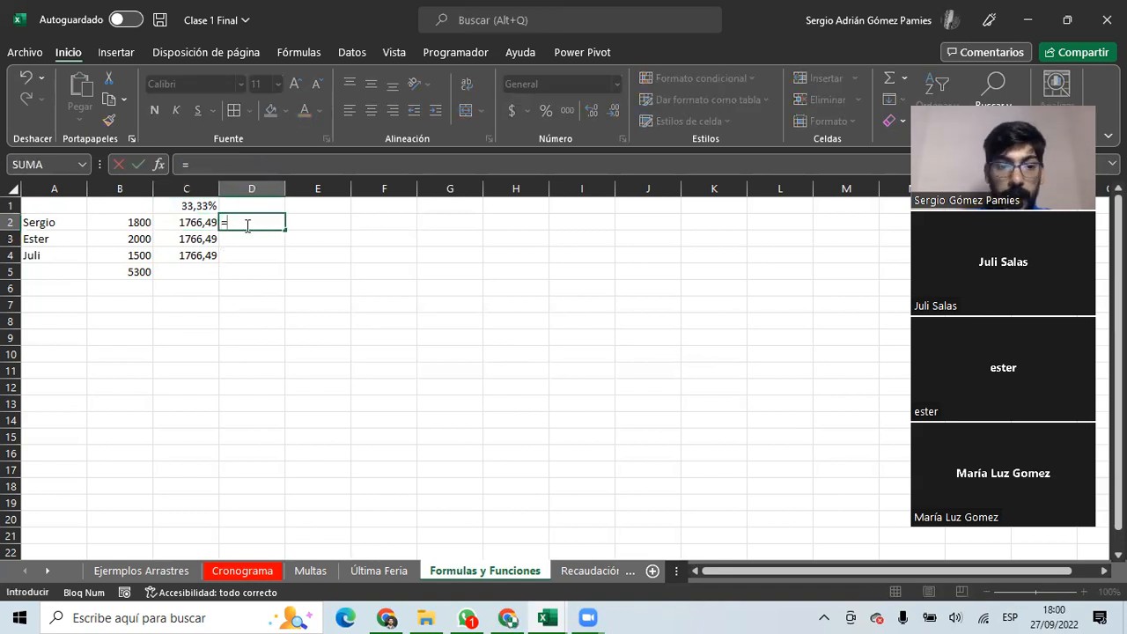
{"action": "key", "text": "Left"}
{"action": "type", "text": "-"}
{"action": "key", "text": "Left"}
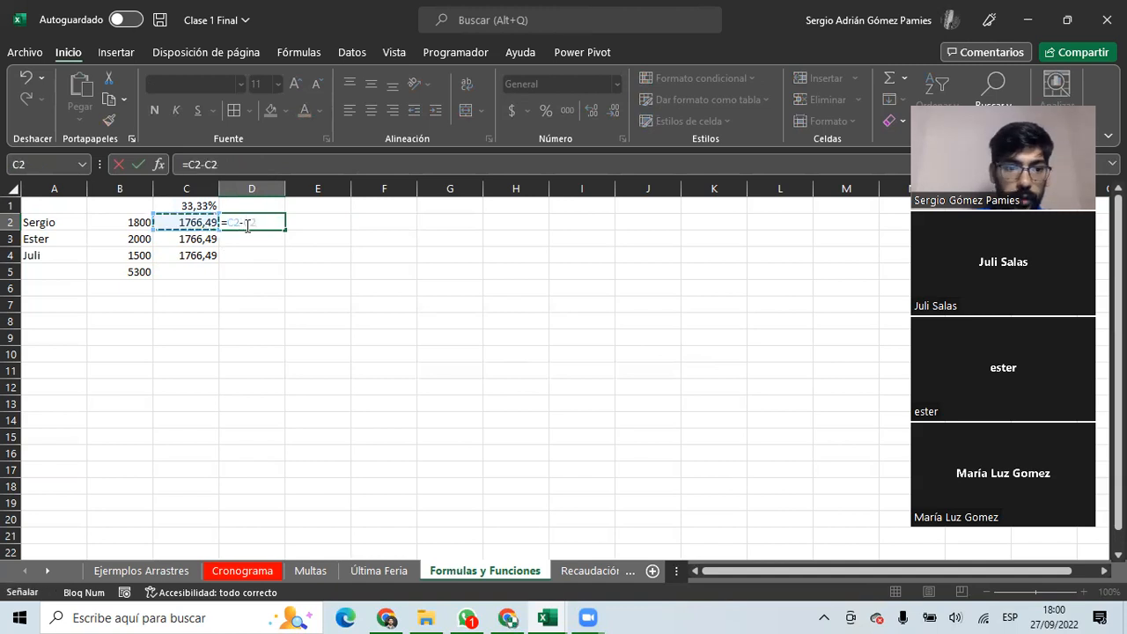
{"action": "key", "text": "Left"}
{"action": "key", "text": "Return"}
{"action": "left_click", "coordinate": [269, 222]}
{"action": "left_click_drag", "start_coordinate": [284, 231], "coordinate": [281, 264]}
Check the difference formulas in D2:D4 alongside the values in B4 and C4.
{"action": "left_click", "coordinate": [270, 238]}
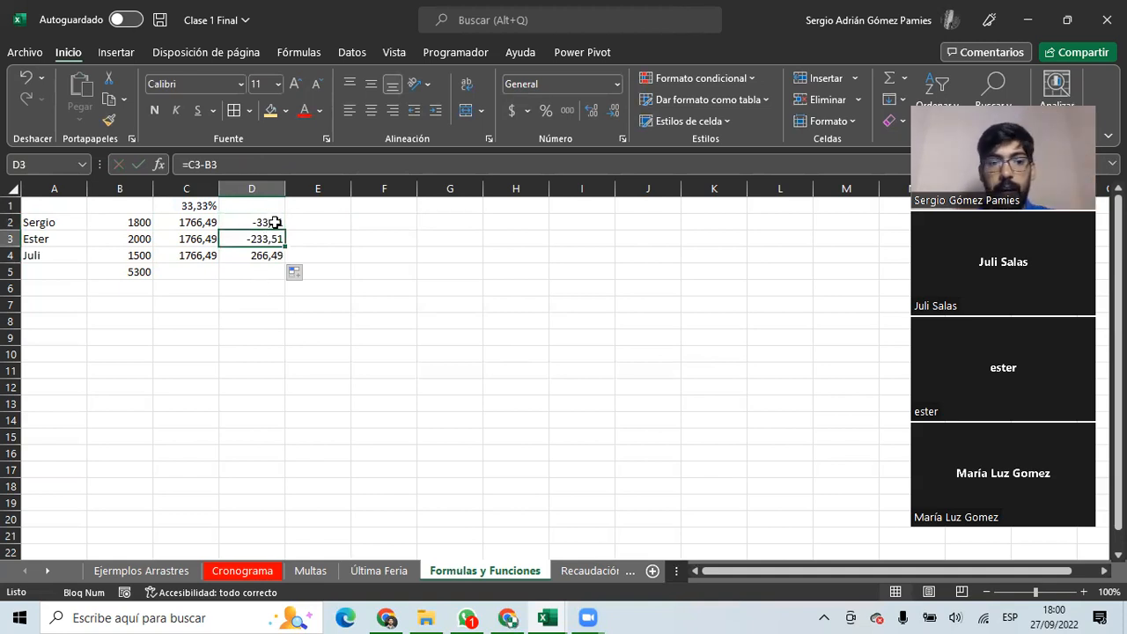
{"action": "left_click", "coordinate": [273, 222]}
{"action": "left_click_drag", "start_coordinate": [267, 221], "coordinate": [263, 241]}
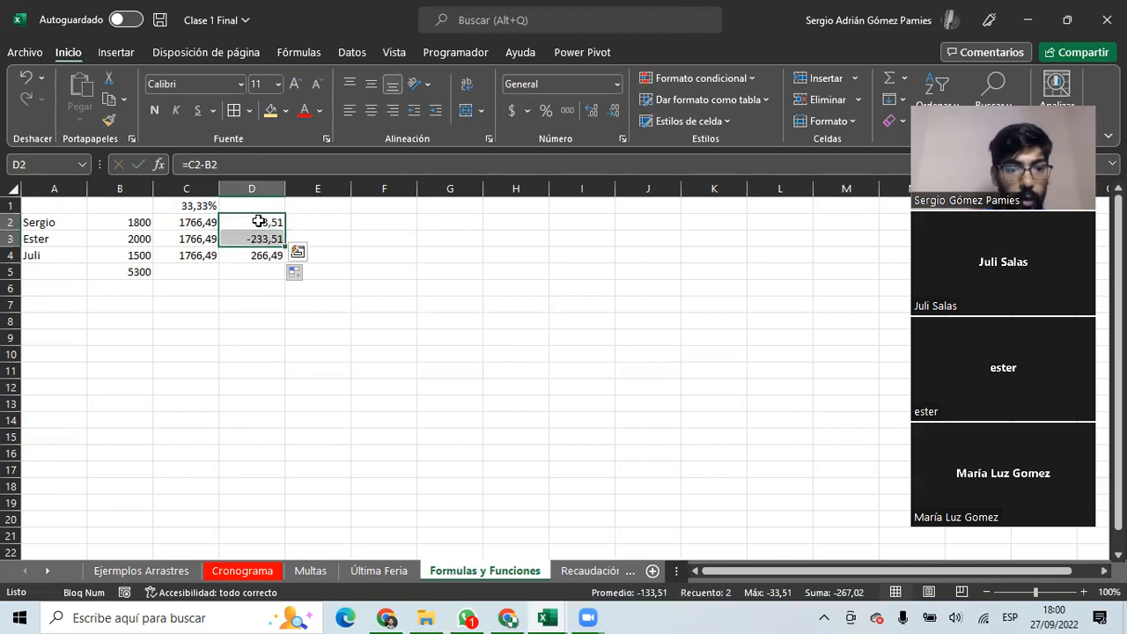
{"action": "left_click", "coordinate": [256, 256]}
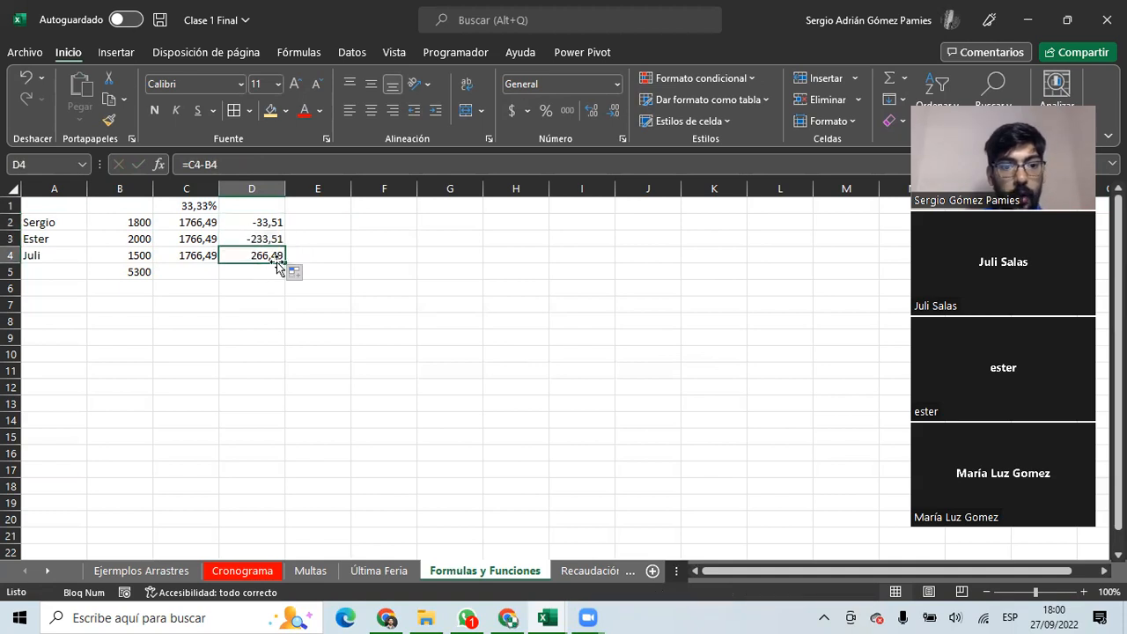
{"action": "left_click", "coordinate": [133, 255]}
{"action": "left_click", "coordinate": [187, 255]}
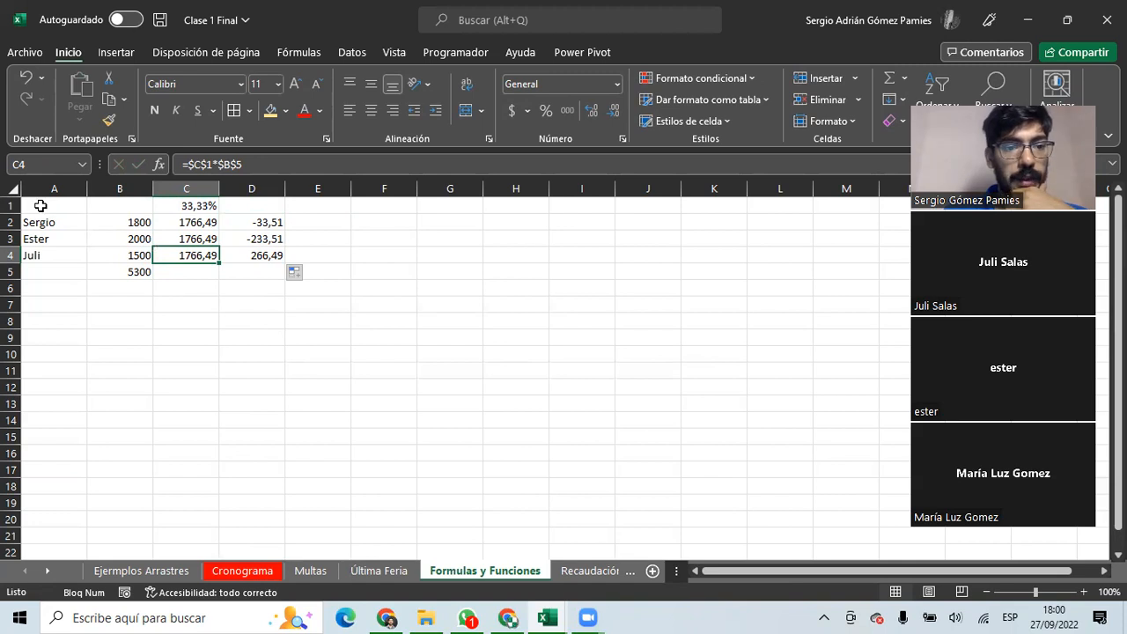
Clear the percentage and difference values in C1:D5.
{"action": "left_click_drag", "start_coordinate": [40, 205], "coordinate": [252, 272]}
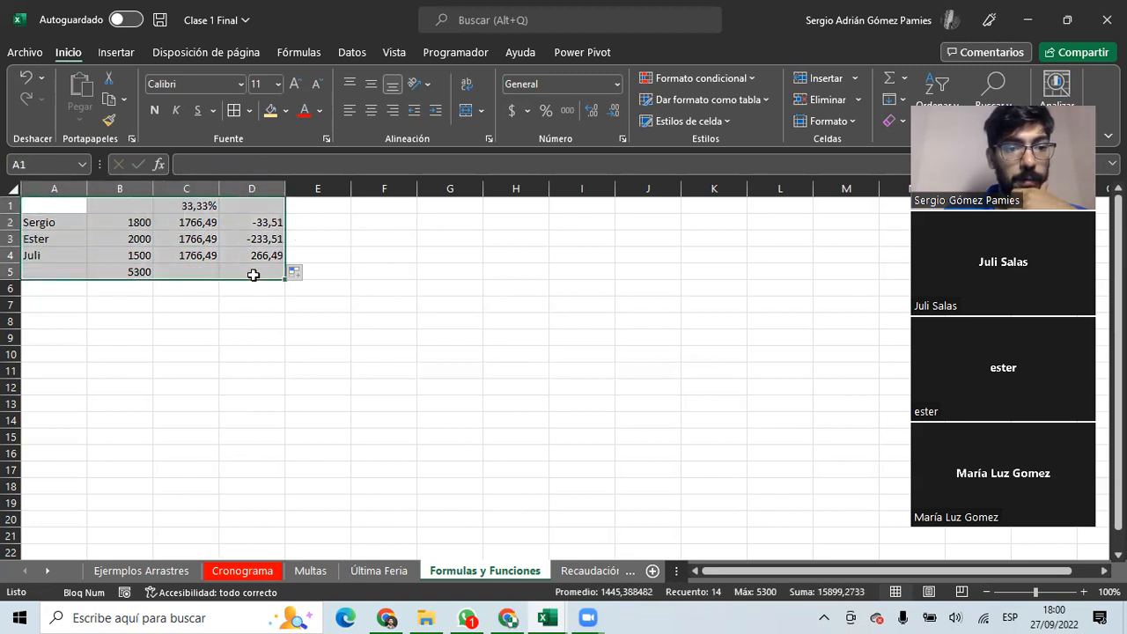
{"action": "left_click", "coordinate": [132, 242]}
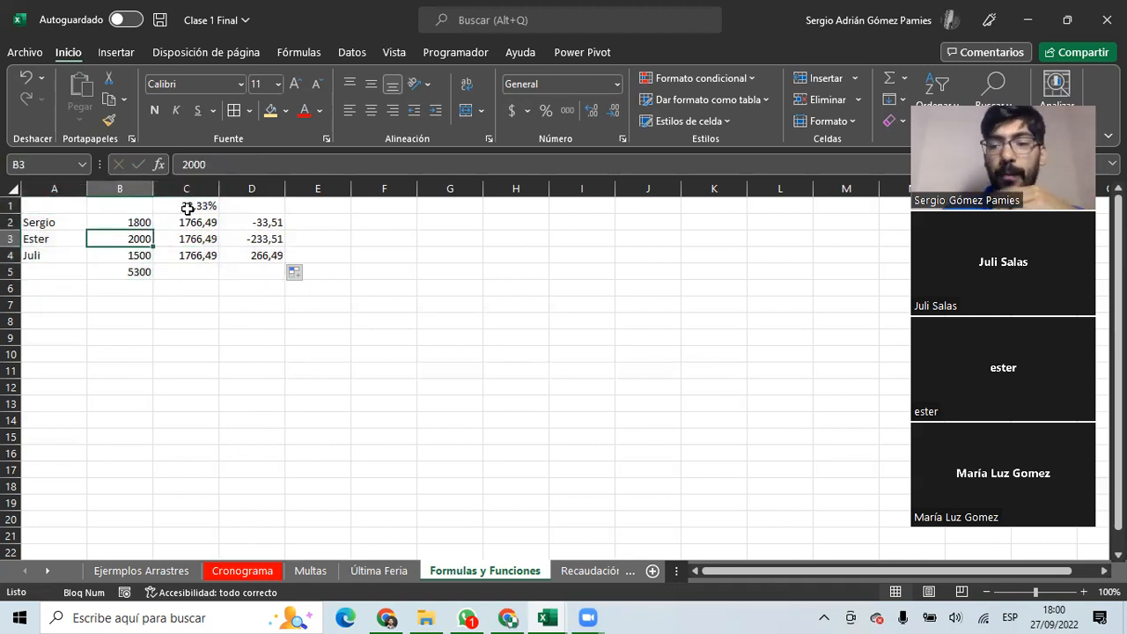
{"action": "left_click_drag", "start_coordinate": [187, 208], "coordinate": [259, 266]}
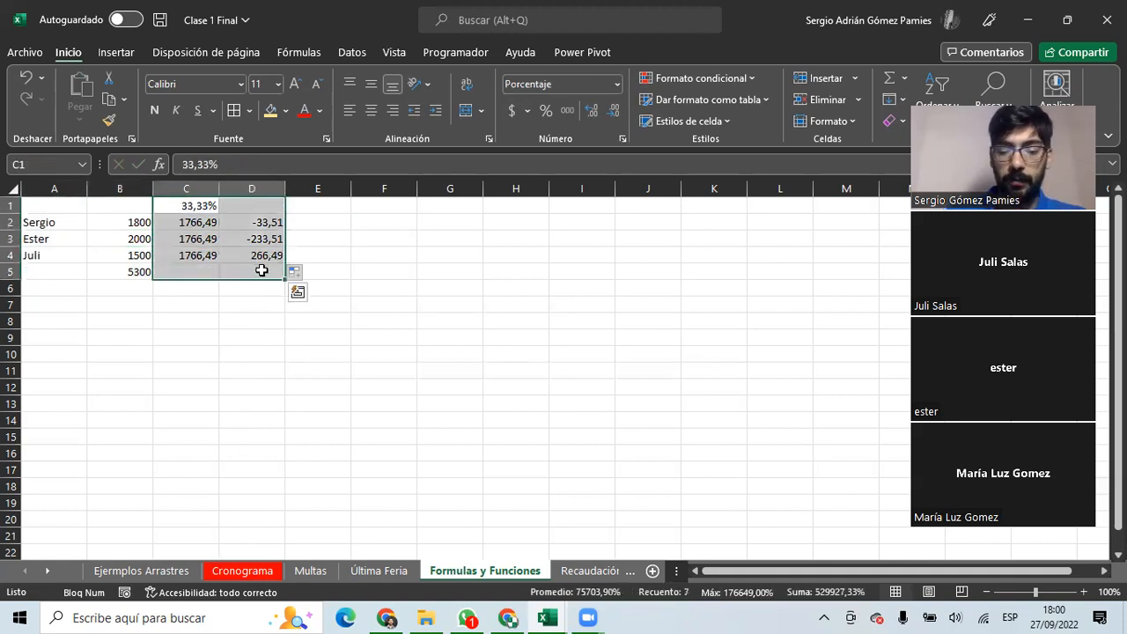
{"action": "key", "text": "Delete"}
Clear the 5300 total from B5 and type four new people's names into A5:A8.
{"action": "left_click", "coordinate": [134, 267]}
{"action": "key", "text": "Delete"}
{"action": "left_click", "coordinate": [58, 268]}
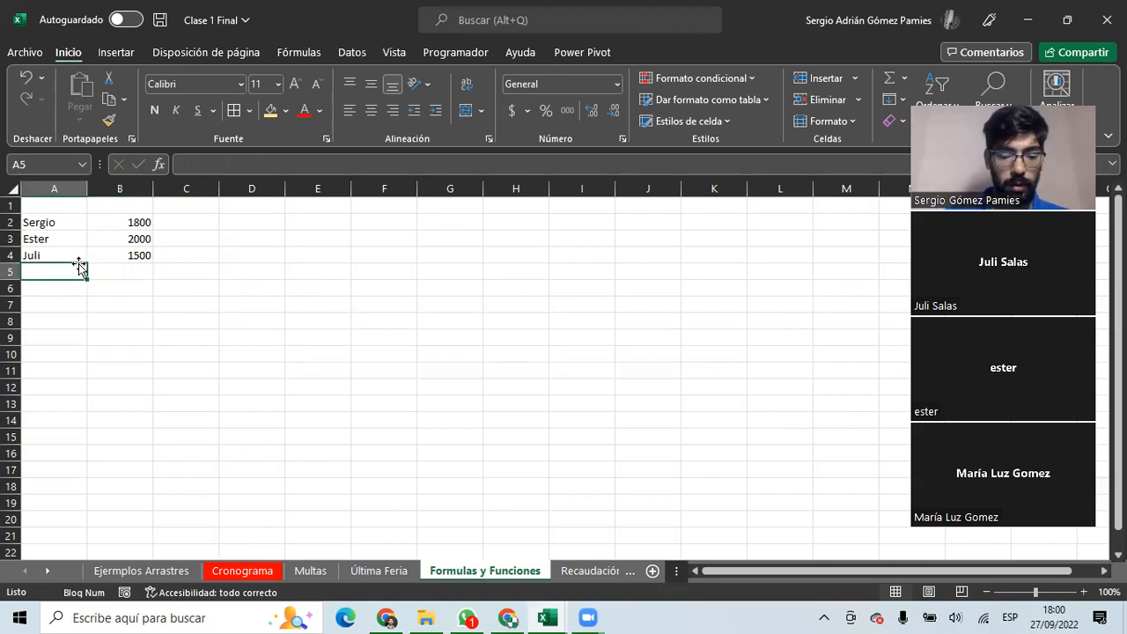
{"action": "type", "text": "María Luz"}
{"action": "key", "text": "Return"}
{"action": "type", "text": "Agustín"}
{"action": "key", "text": "Return"}
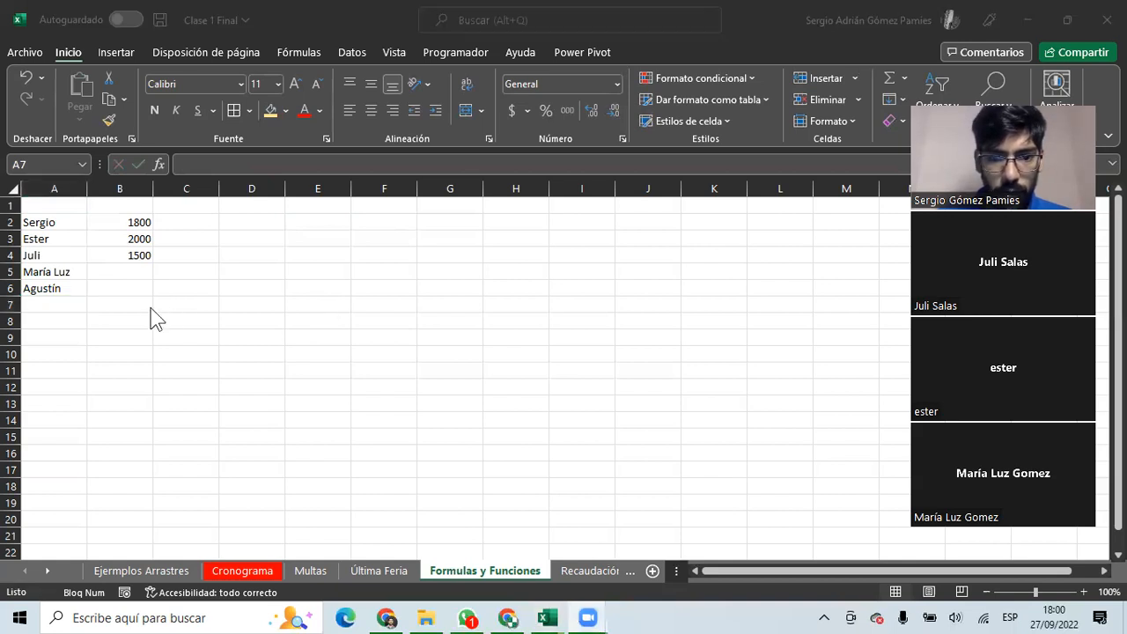
{"action": "left_click", "coordinate": [53, 302]}
{"action": "type", "text": "Nelson"}
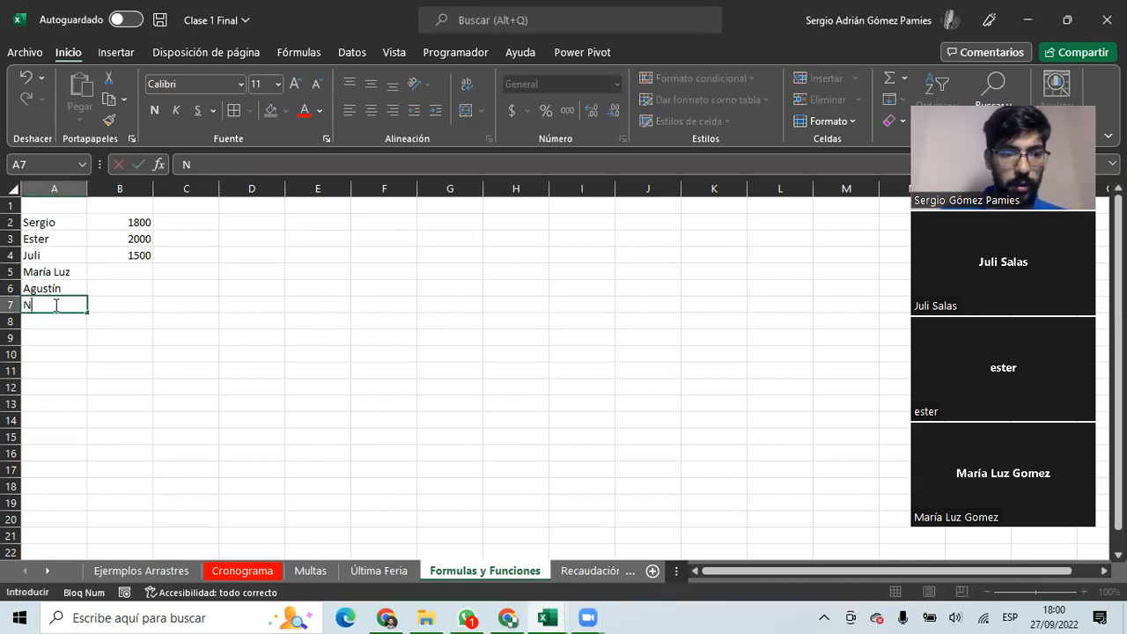
{"action": "key", "text": "Return"}
{"action": "type", "text": "Agos"}
{"action": "key", "text": "Return"}
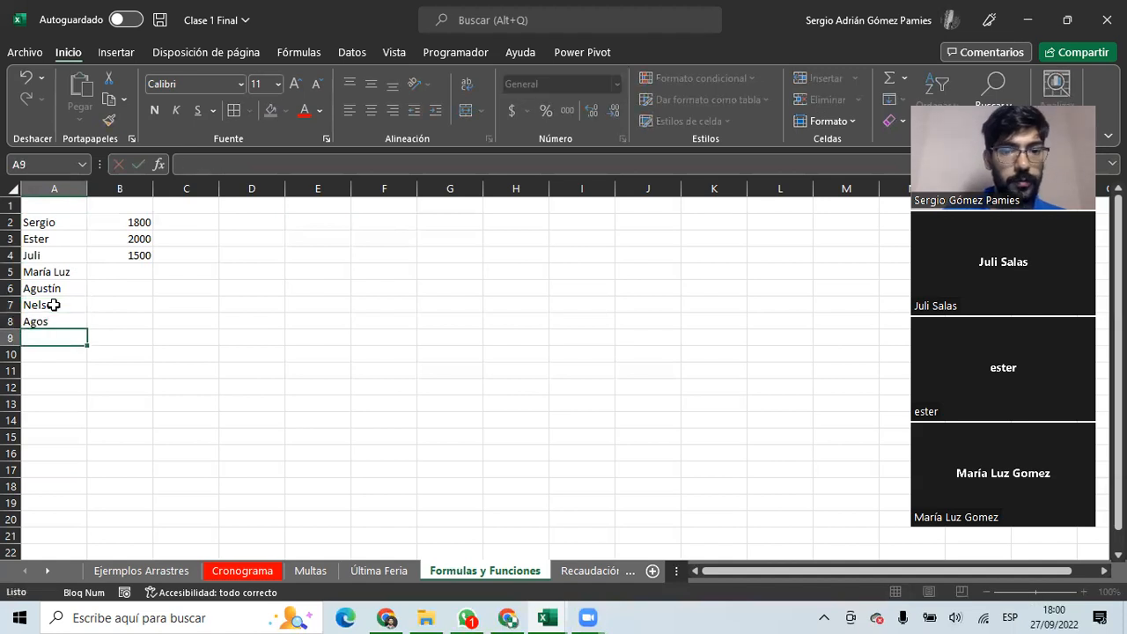
Enter amounts 1500, 1000, 800 and 2500 in B5:B8.
{"action": "left_click", "coordinate": [123, 255]}
{"action": "left_click", "coordinate": [124, 268]}
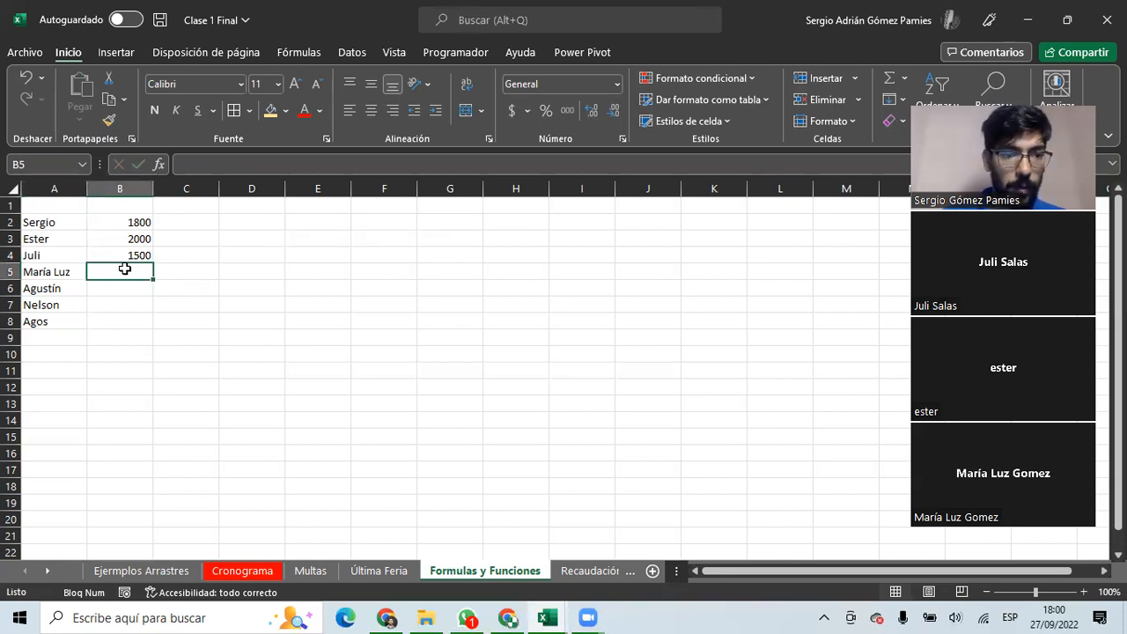
{"action": "type", "text": "1500"}
{"action": "key", "text": "Return"}
{"action": "type", "text": "1000"}
{"action": "key", "text": "Return"}
{"action": "type", "text": "80"}
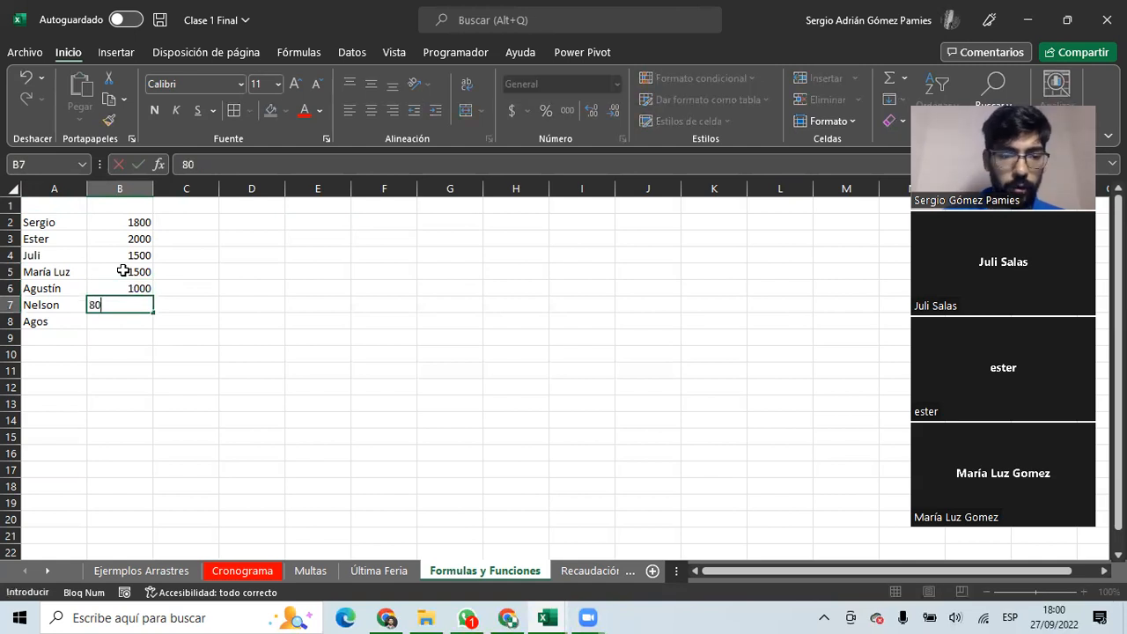
{"action": "type", "text": "0"}
{"action": "key", "text": "Return"}
{"action": "type", "text": "2500"}
{"action": "key", "text": "Return"}
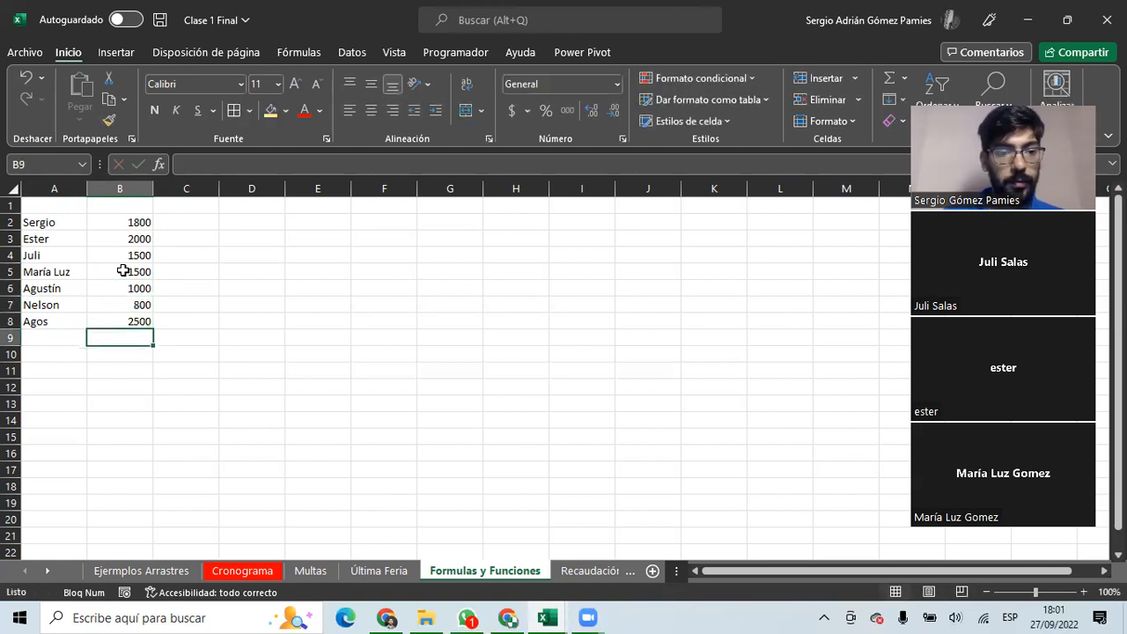
Type Total in A9 and start a sum formula in B9, backing out a premature entry.
{"action": "left_click", "coordinate": [52, 339]}
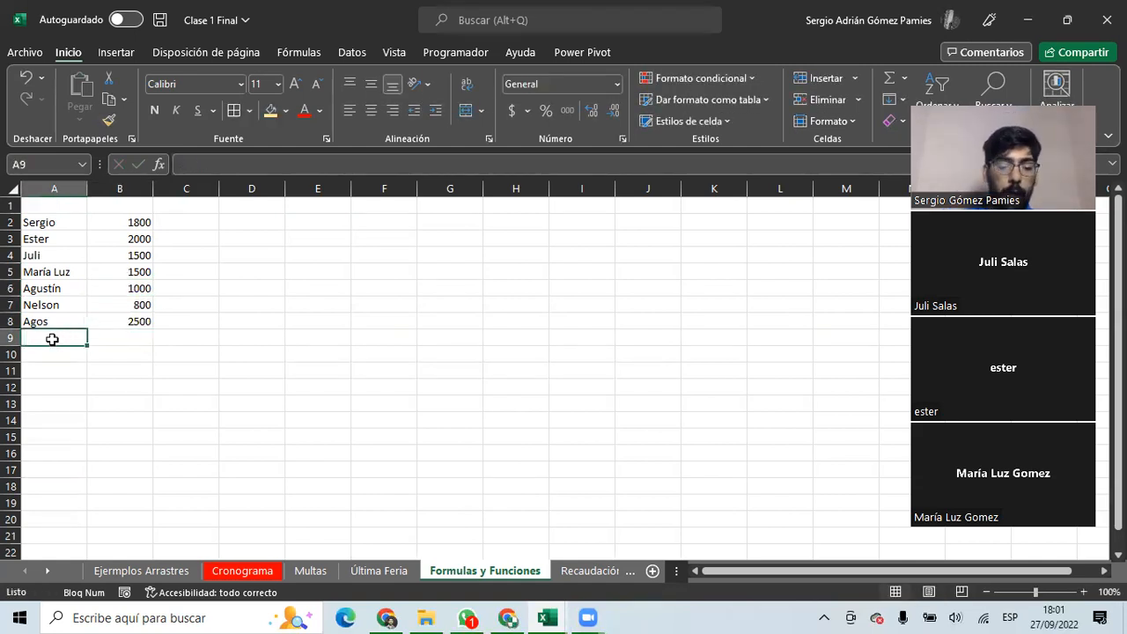
{"action": "type", "text": "Total"}
{"action": "key", "text": "Tab"}
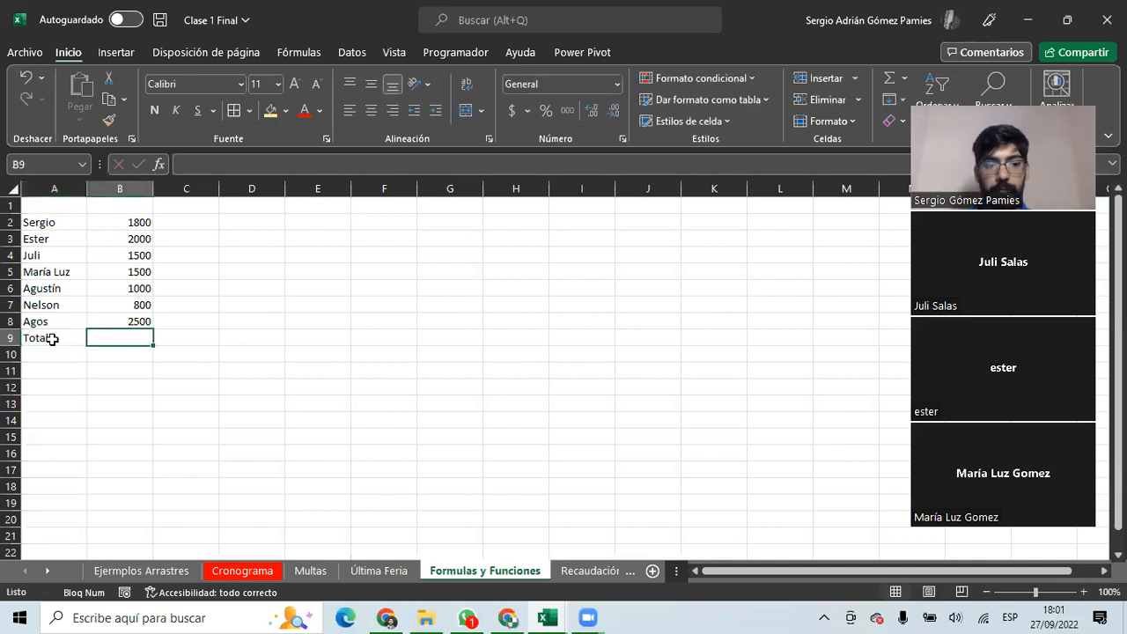
{"action": "type", "text": "+"}
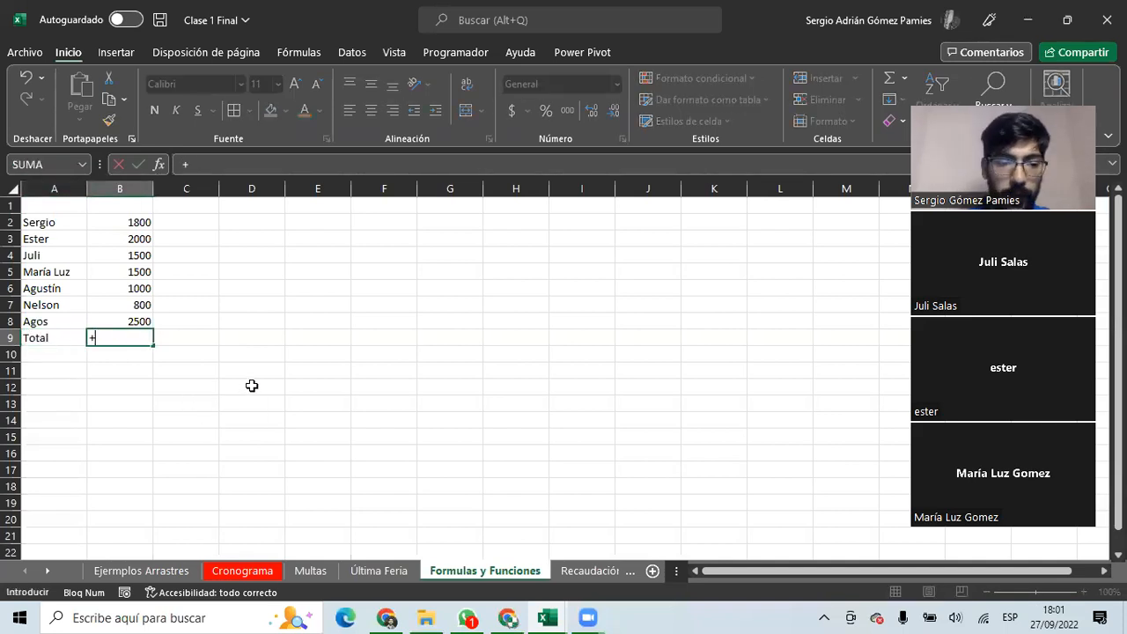
{"action": "left_click", "coordinate": [137, 220]}
{"action": "type", "text": "+"}
{"action": "key", "text": "Return"}
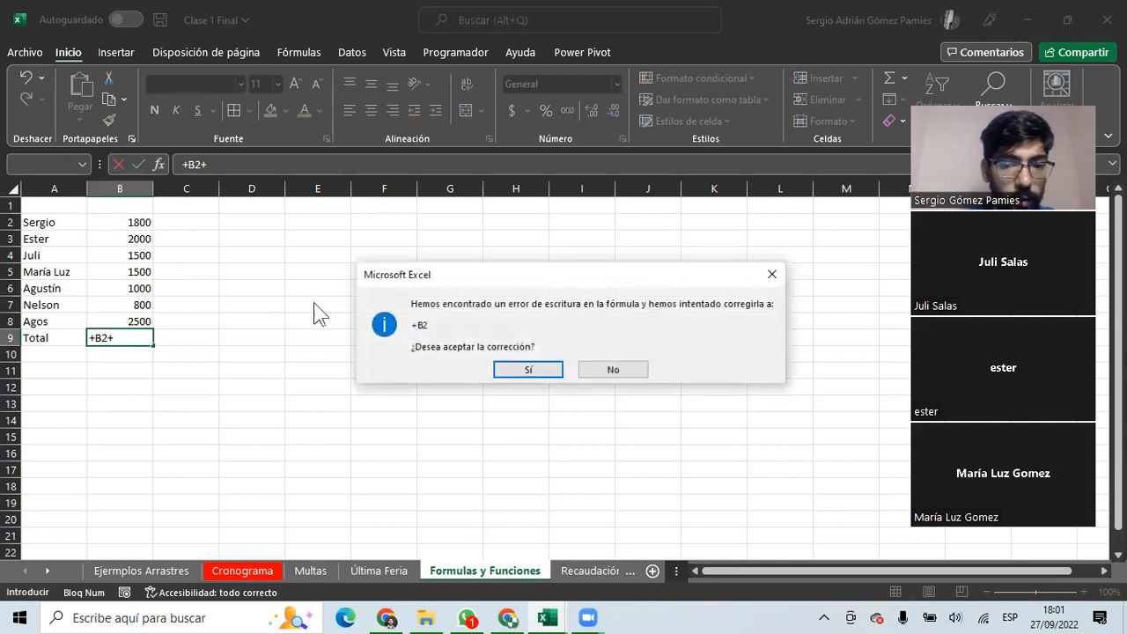
{"action": "key", "text": "Escape"}
{"action": "key", "text": "Escape"}
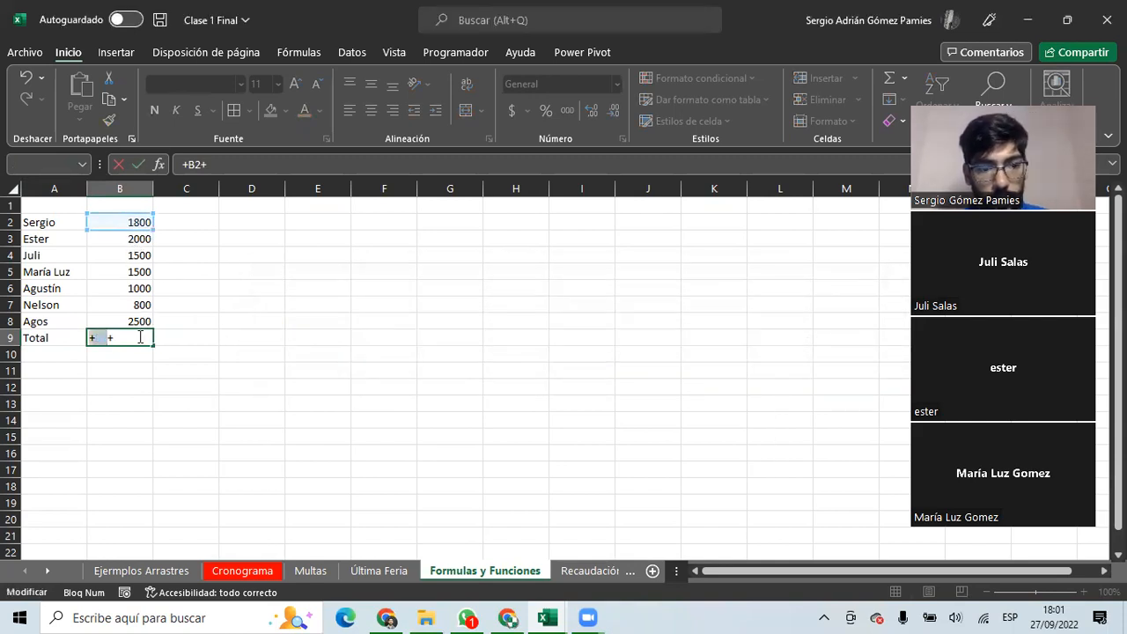
{"action": "key", "text": "BackSpace"}
{"action": "key", "text": "BackSpace"}
{"action": "key", "text": "BackSpace"}
Build +B2+B3+B4+B5+B6+B7+B8 in B9 by clicking each amount, then cancel it.
{"action": "left_click", "coordinate": [148, 222]}
{"action": "left_click", "coordinate": [139, 222]}
{"action": "type", "text": "+"}
{"action": "left_click", "coordinate": [140, 240]}
{"action": "type", "text": "+"}
{"action": "left_click", "coordinate": [137, 255]}
{"action": "type", "text": "+"}
{"action": "left_click", "coordinate": [138, 271]}
{"action": "type", "text": "+"}
{"action": "left_click", "coordinate": [138, 288]}
{"action": "type", "text": "+"}
{"action": "left_click", "coordinate": [139, 305]}
{"action": "type", "text": "+"}
{"action": "left_click", "coordinate": [143, 322]}
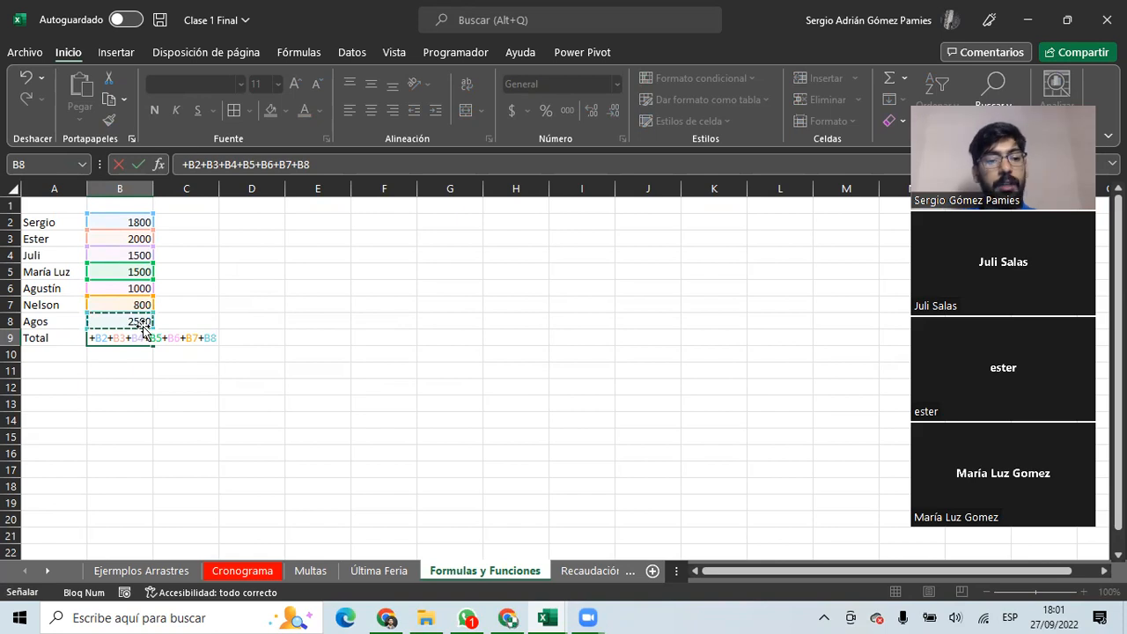
{"action": "key", "text": "Escape"}
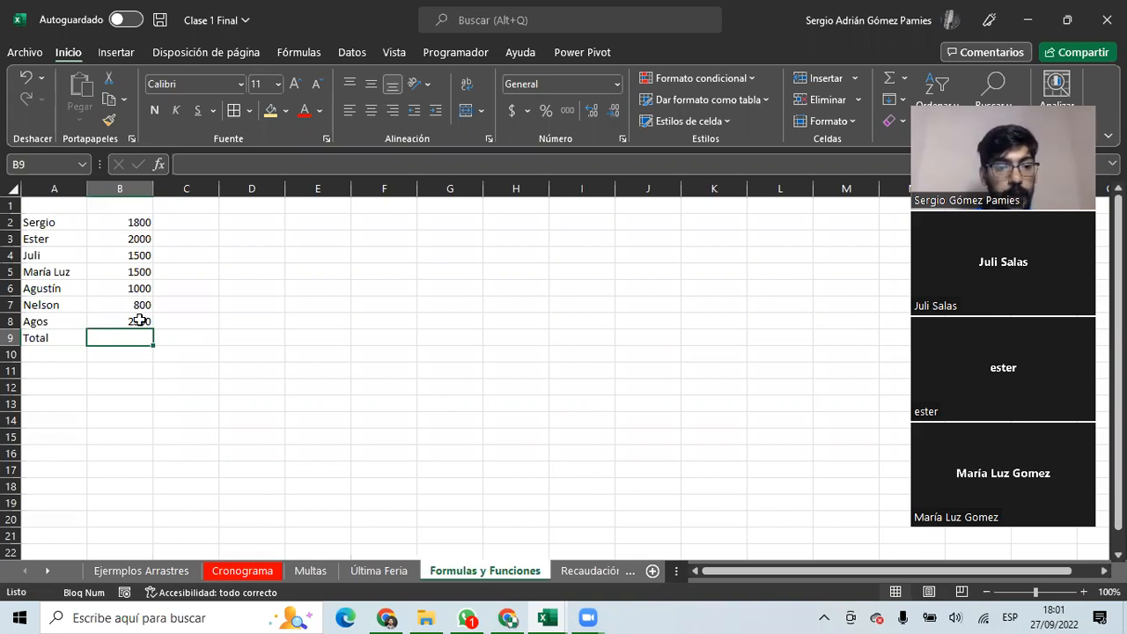
Total the amounts B2:B8 into B9 with AutoSum, giving =SUMA(B2:B8).
{"action": "left_click_drag", "start_coordinate": [126, 223], "coordinate": [133, 316]}
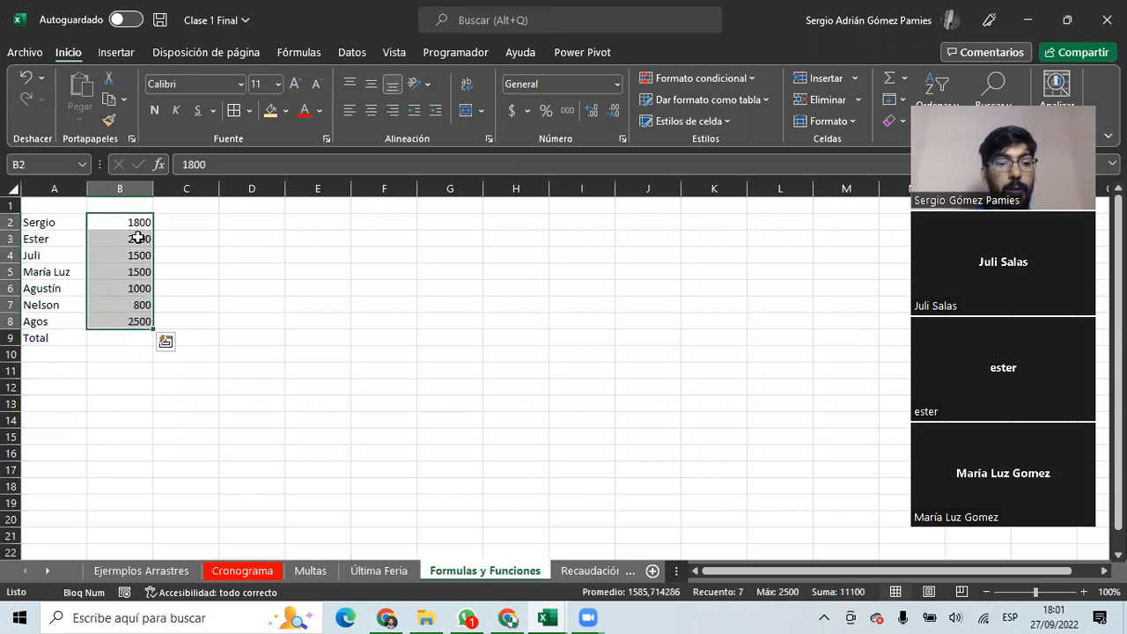
{"action": "left_click_drag", "start_coordinate": [136, 220], "coordinate": [146, 323]}
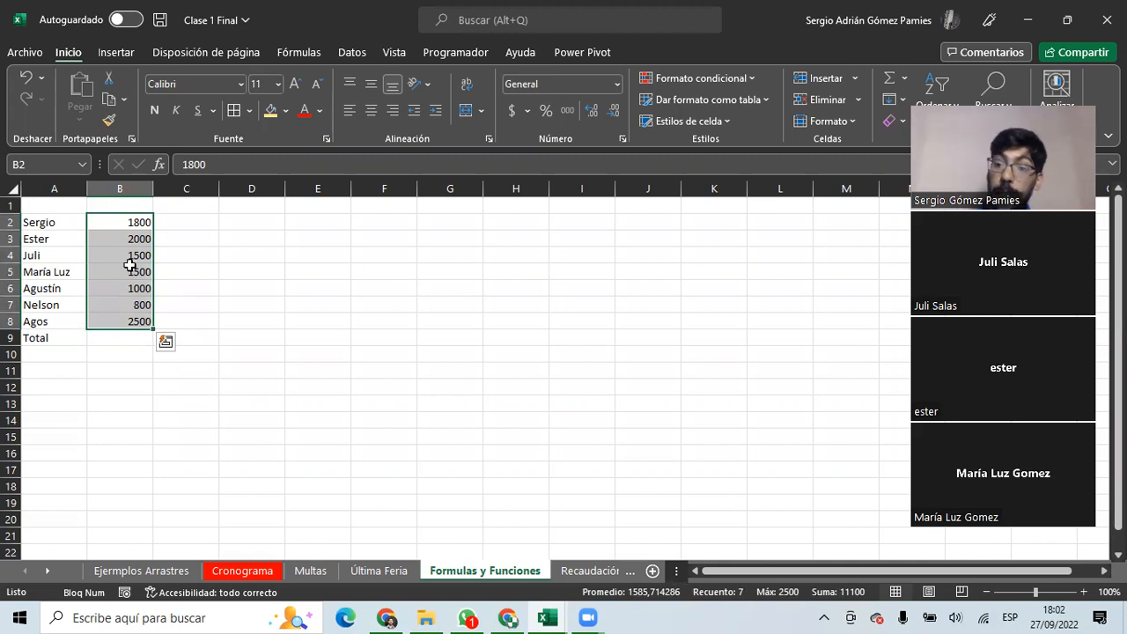
{"action": "left_click", "coordinate": [126, 334]}
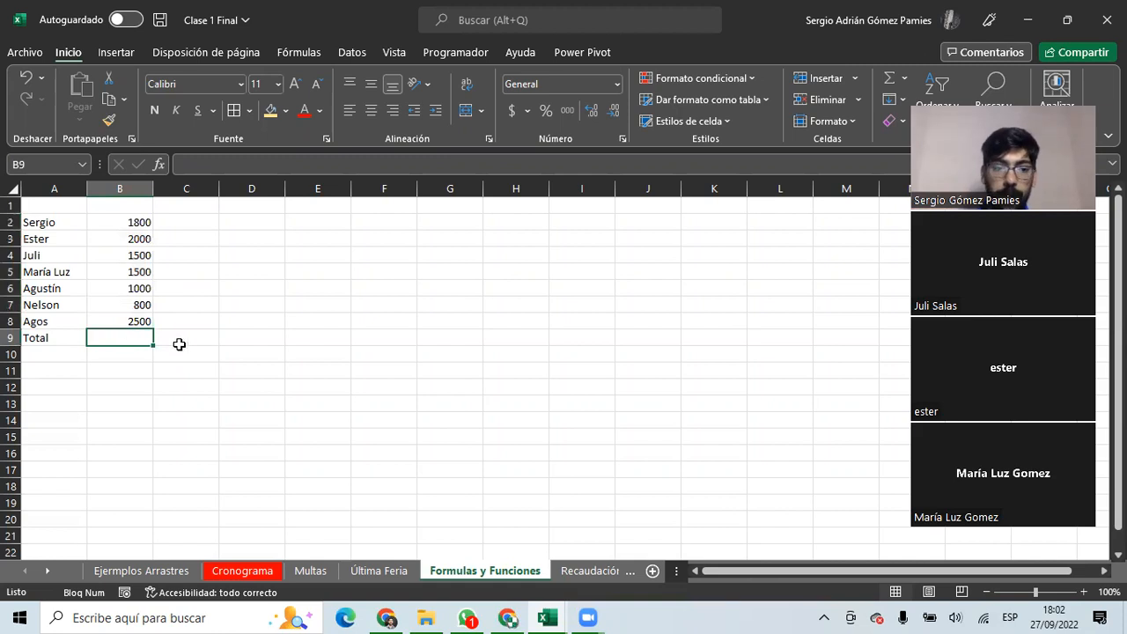
{"action": "left_click_drag", "start_coordinate": [131, 221], "coordinate": [118, 335]}
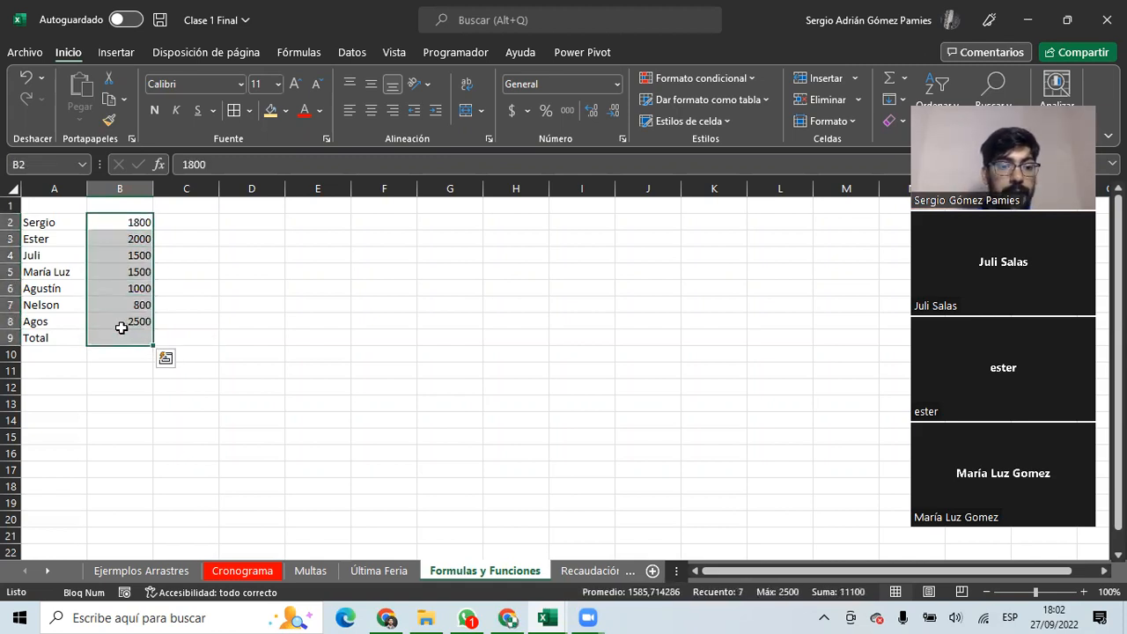
{"action": "left_click_drag", "start_coordinate": [138, 220], "coordinate": [138, 316]}
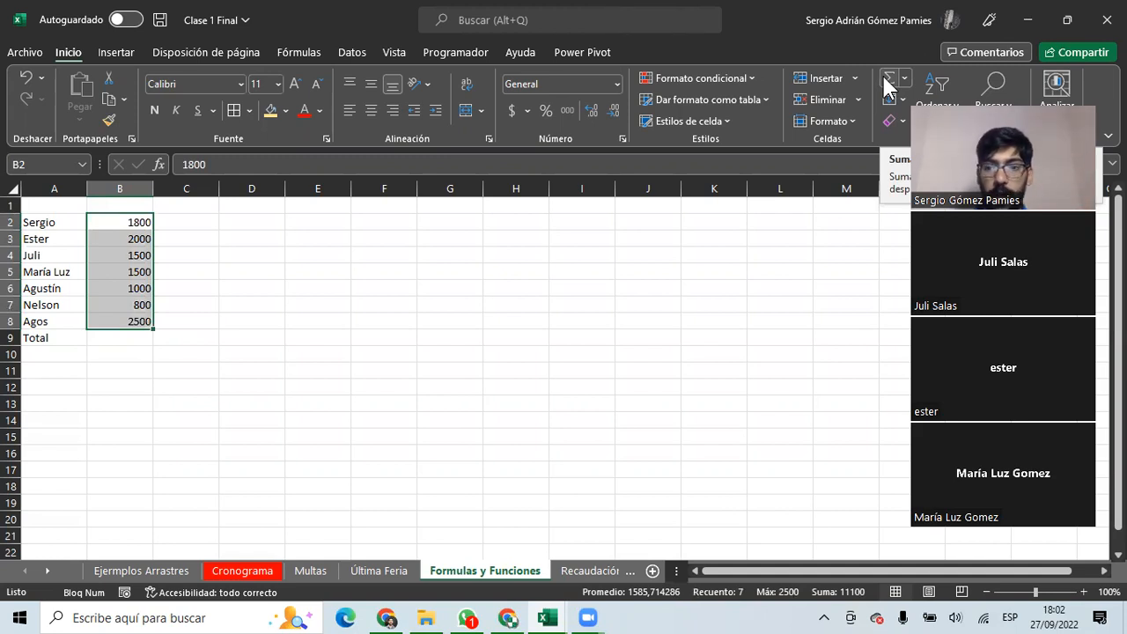
{"action": "left_click", "coordinate": [886, 76]}
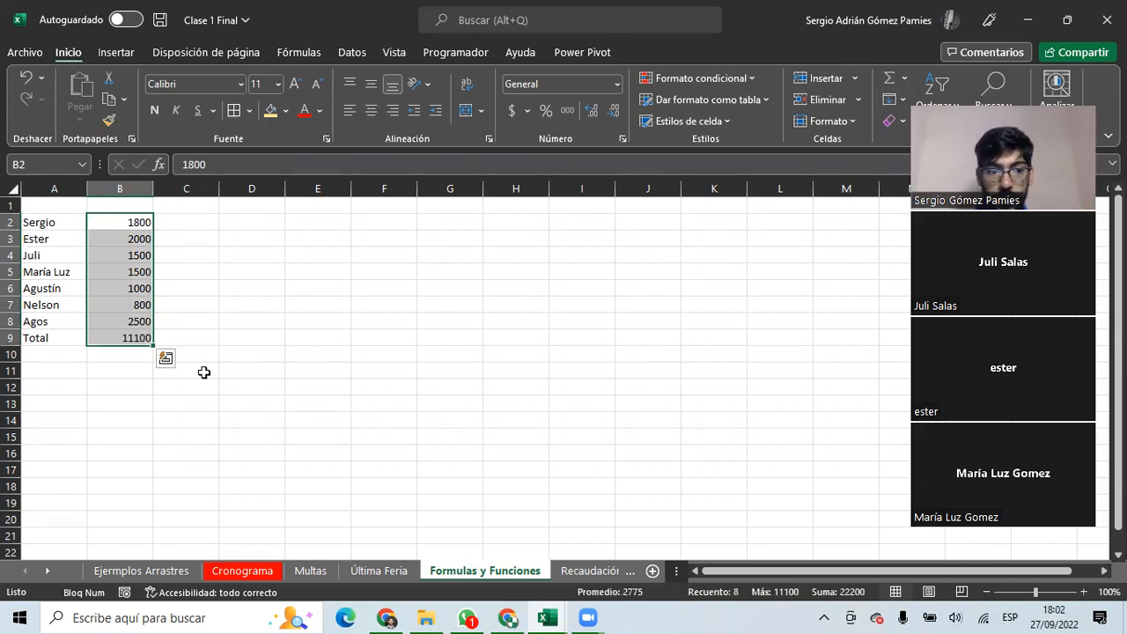
{"action": "left_click", "coordinate": [132, 337]}
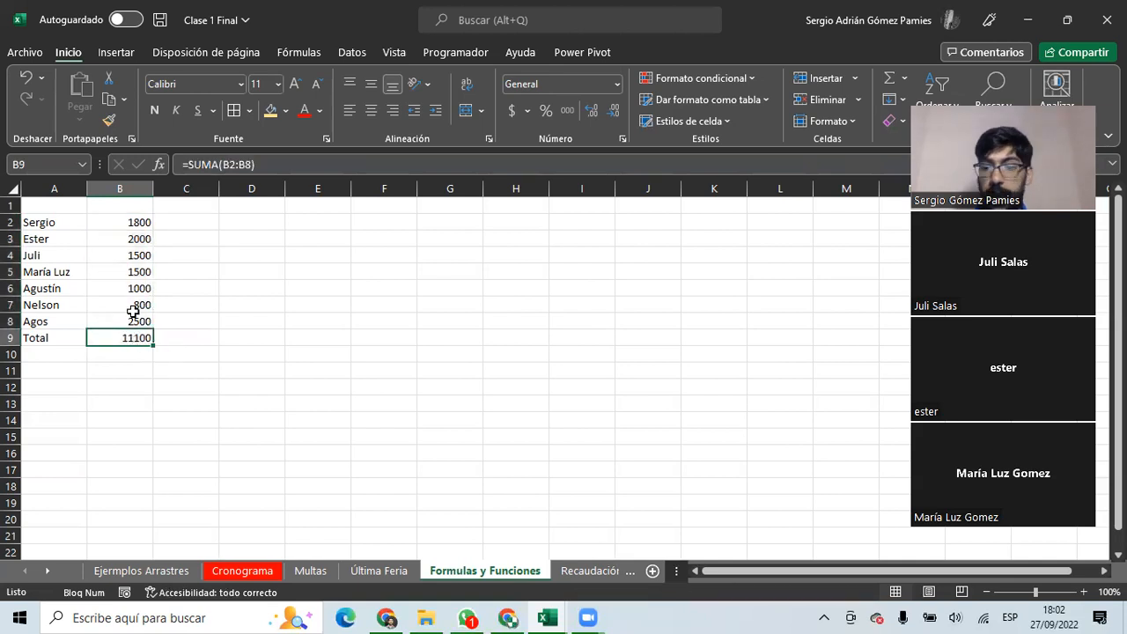
Apply accounting currency format to B2:B9.
{"action": "left_click_drag", "start_coordinate": [123, 223], "coordinate": [132, 338]}
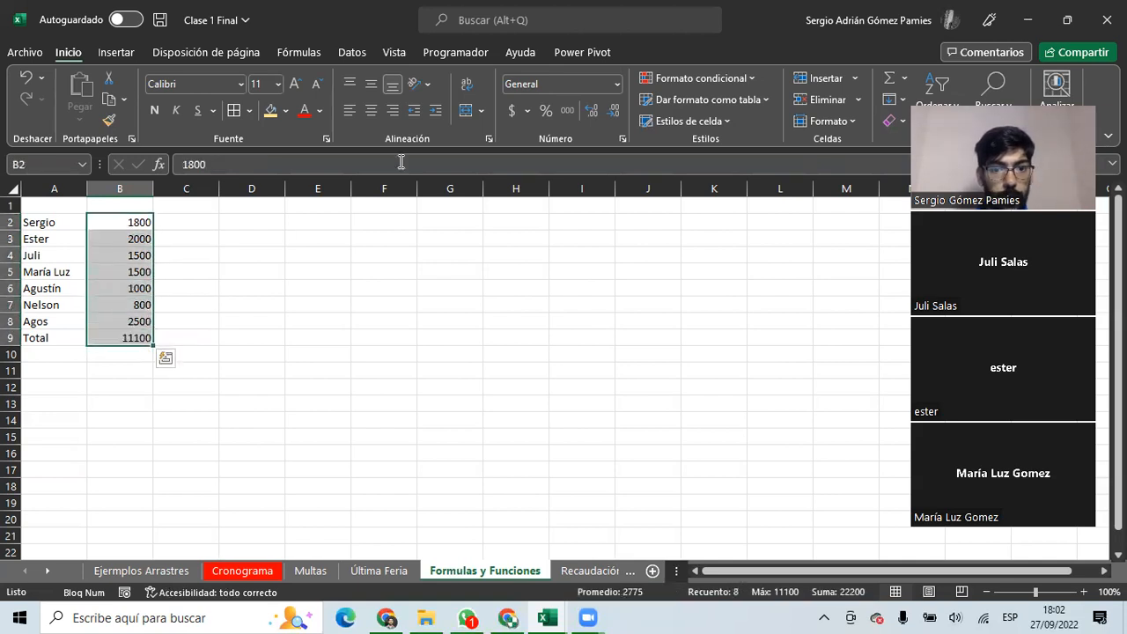
{"action": "left_click", "coordinate": [510, 110]}
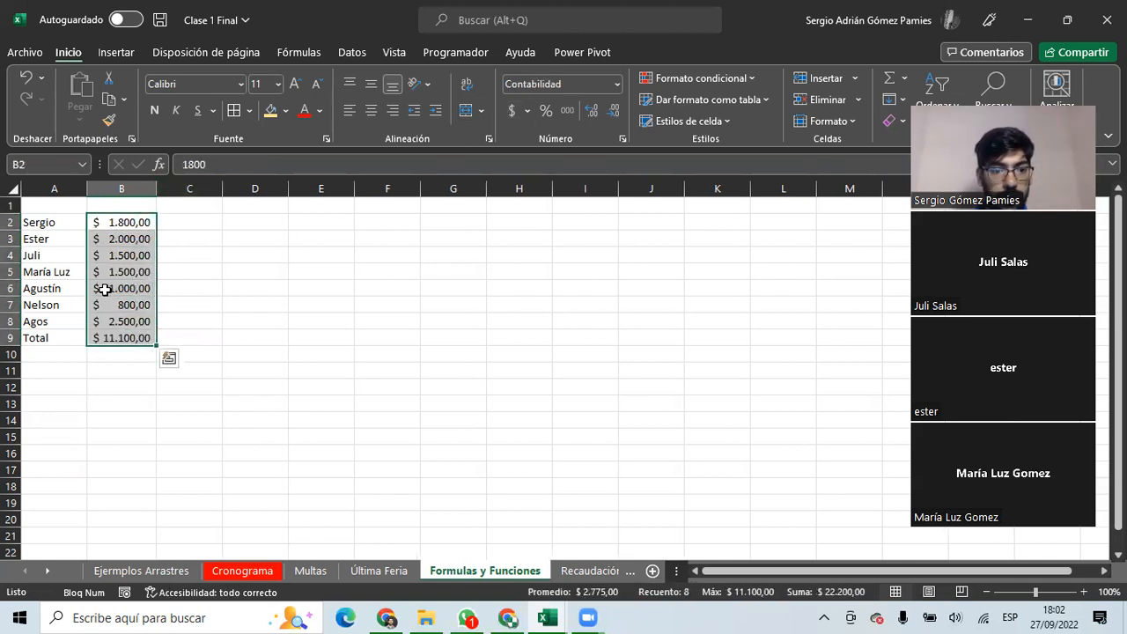
{"action": "left_click", "coordinate": [123, 339]}
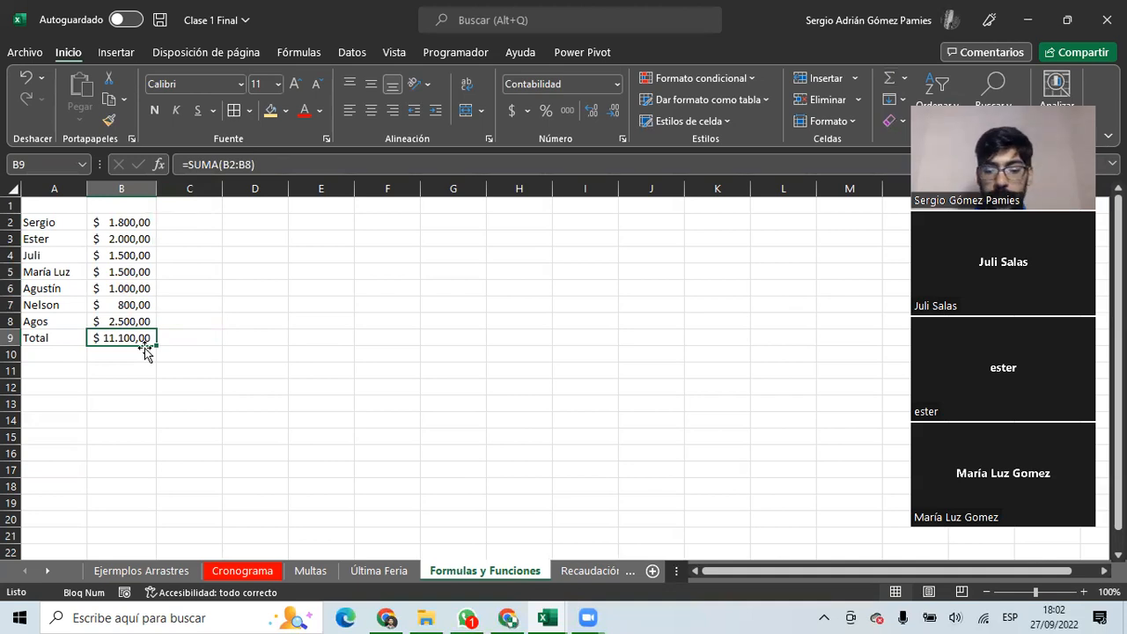
Clear B9 and choose the VAR sample-variance function in Insertar función.
{"action": "key", "text": "Delete"}
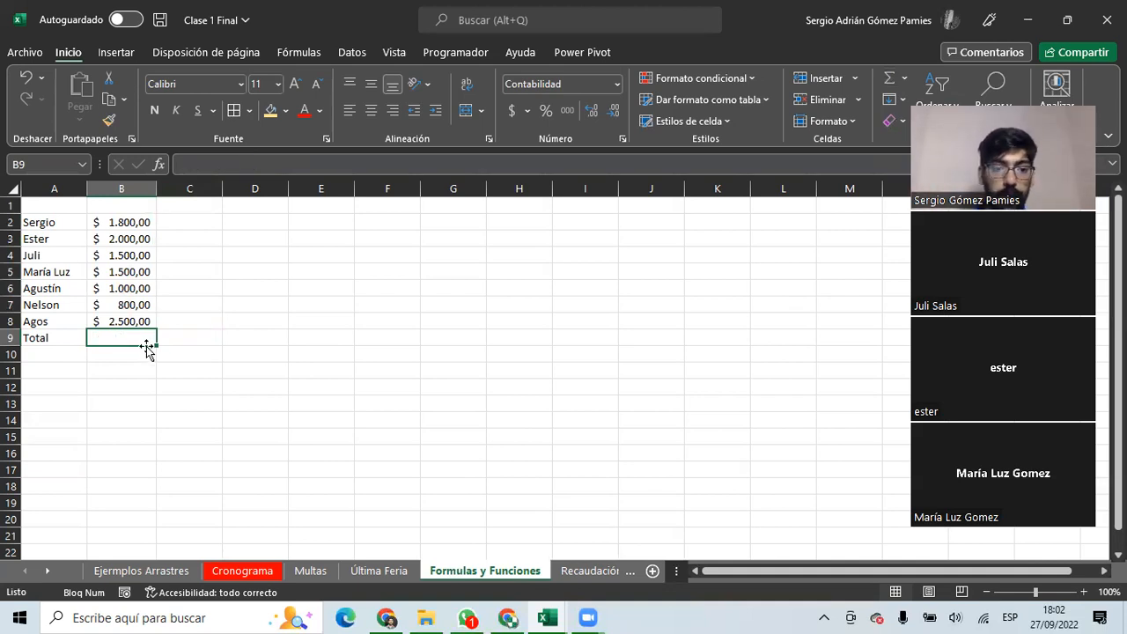
{"action": "left_click", "coordinate": [160, 163]}
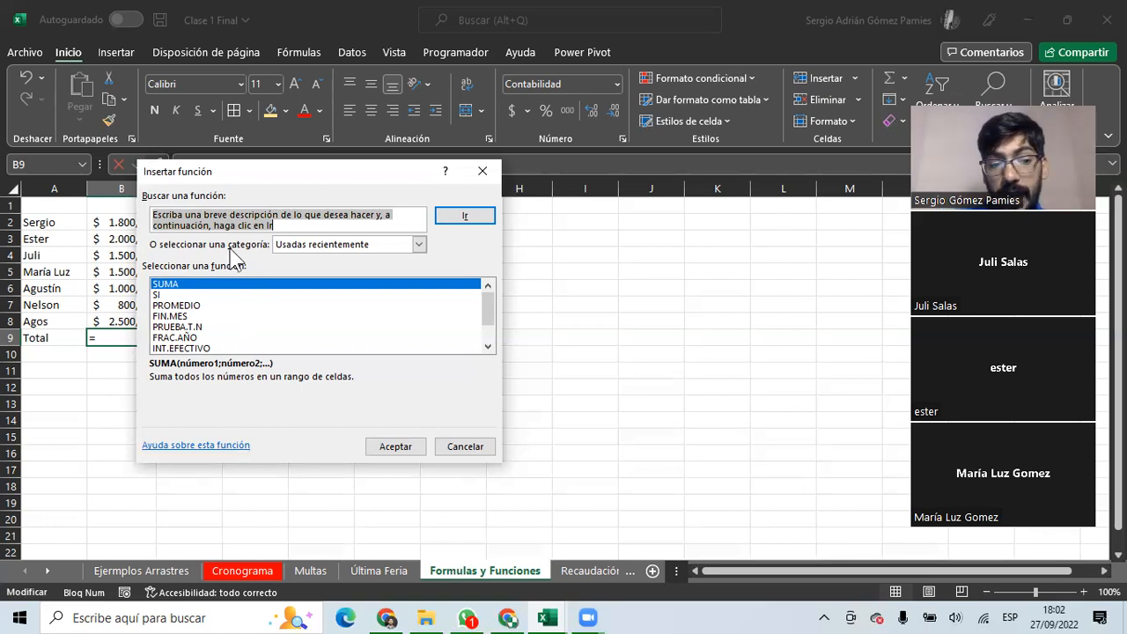
{"action": "type", "text": "vari"}
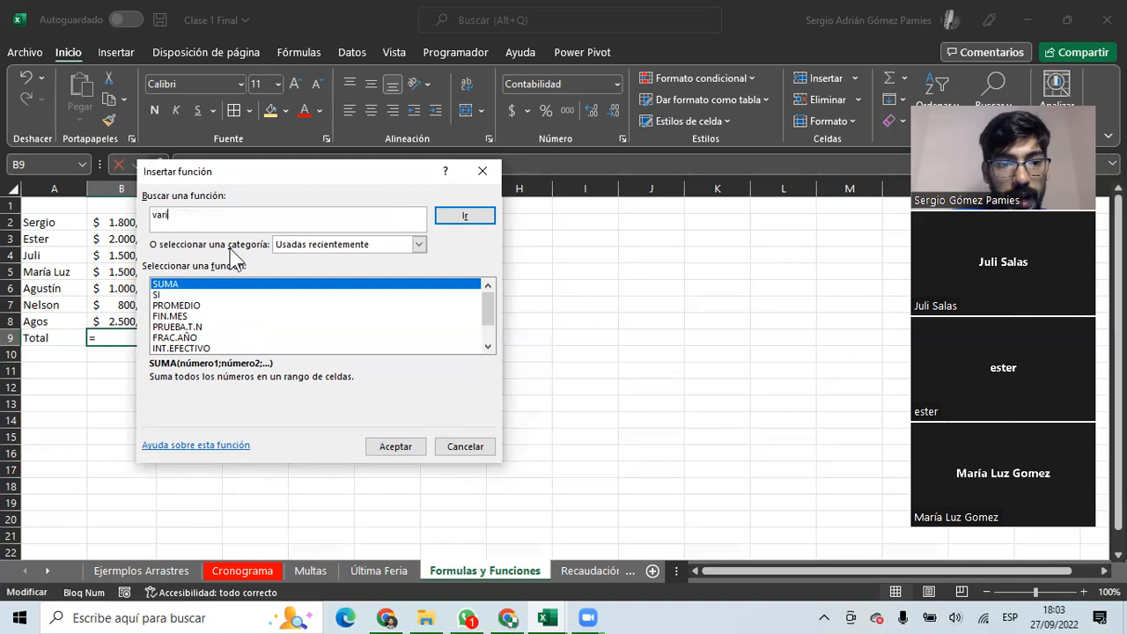
{"action": "left_click", "coordinate": [461, 218]}
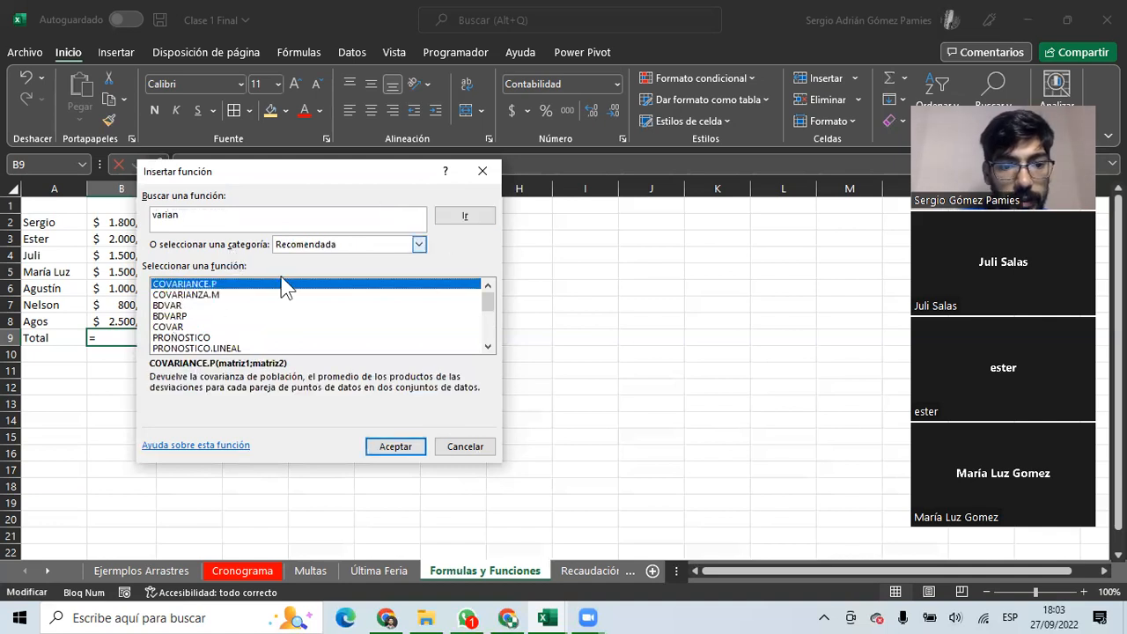
{"action": "left_click", "coordinate": [177, 328]}
{"action": "left_click", "coordinate": [487, 347]}
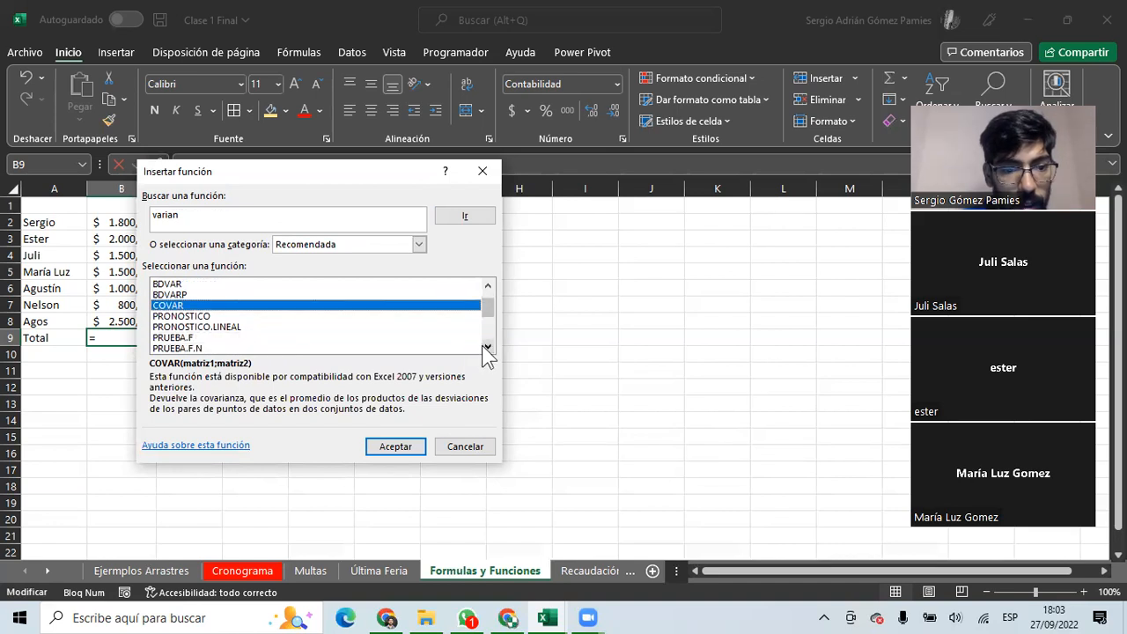
{"action": "double_click", "coordinate": [487, 347]}
{"action": "left_click", "coordinate": [180, 327]}
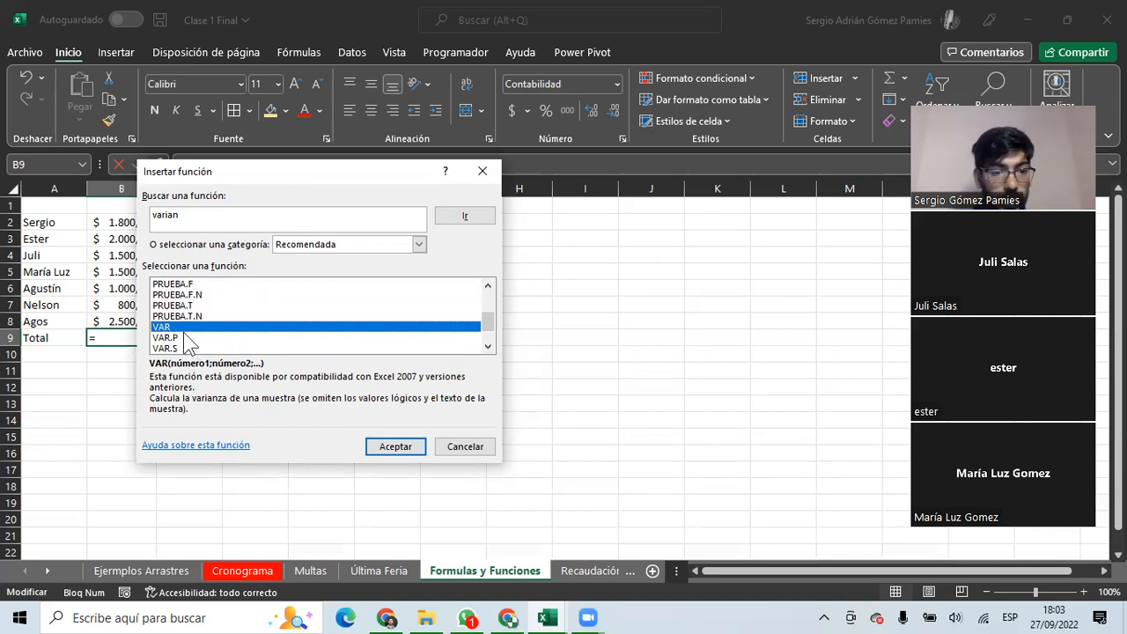
{"action": "left_click", "coordinate": [395, 446]}
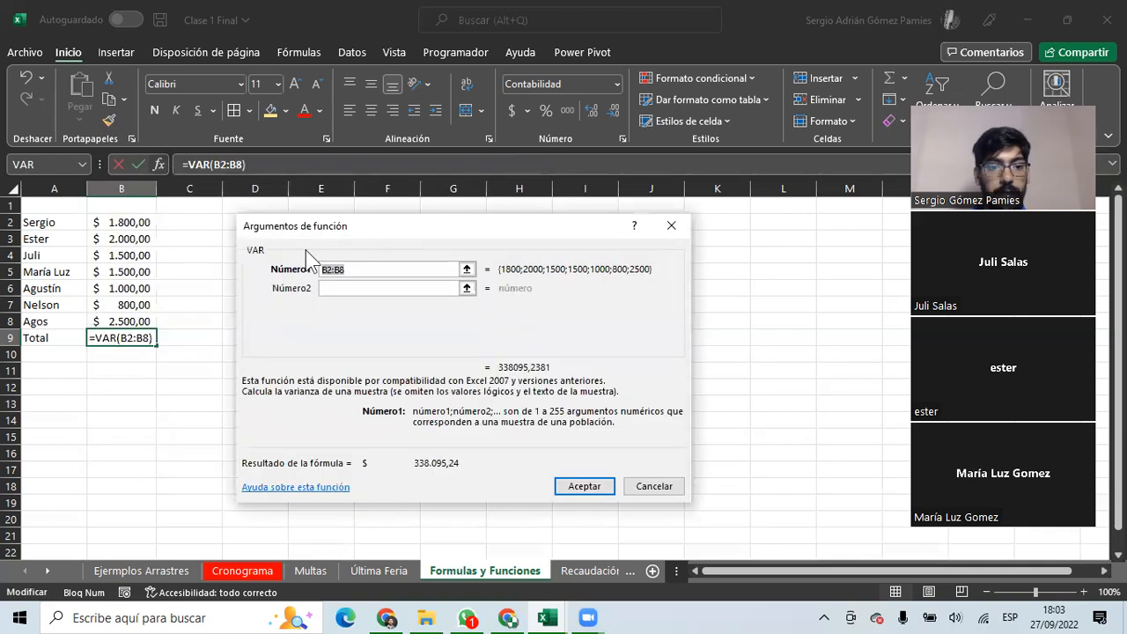
Set VAR's Número1 to B2:B8+B2:B8 and accept the formula.
{"action": "left_click", "coordinate": [345, 272]}
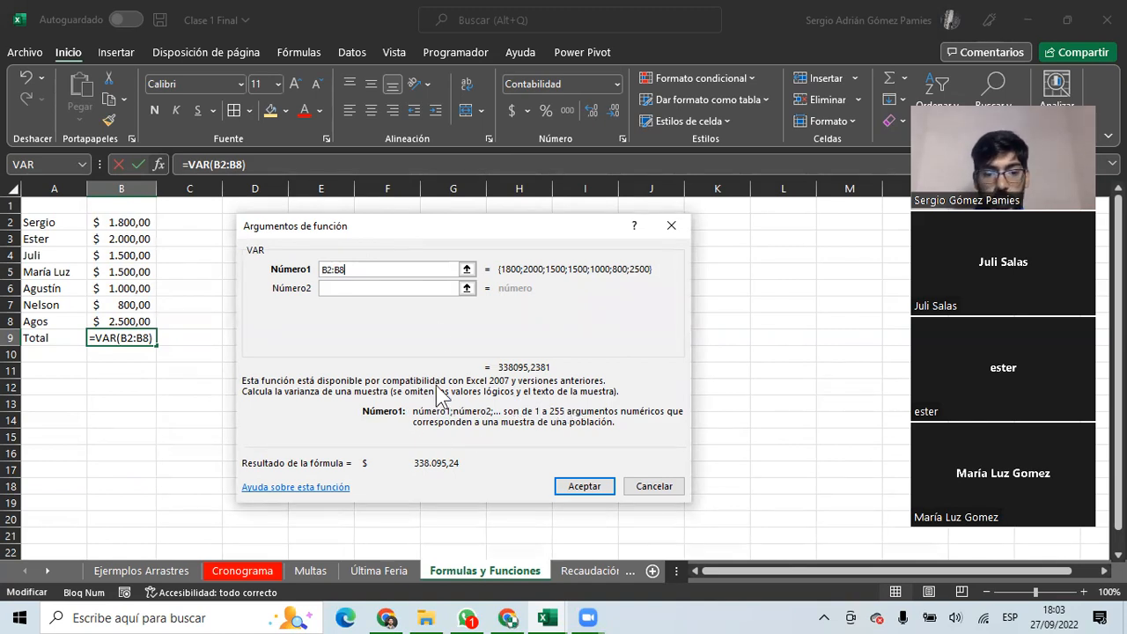
{"action": "left_click", "coordinate": [466, 268]}
{"action": "left_click_drag", "start_coordinate": [120, 223], "coordinate": [126, 322]}
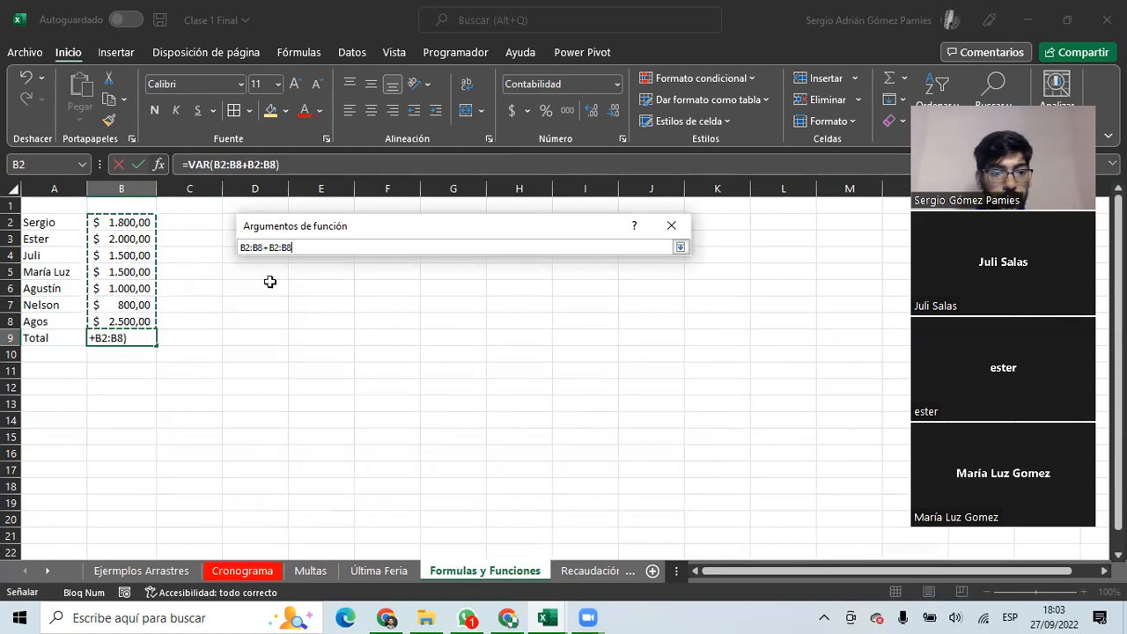
{"action": "left_click", "coordinate": [679, 248]}
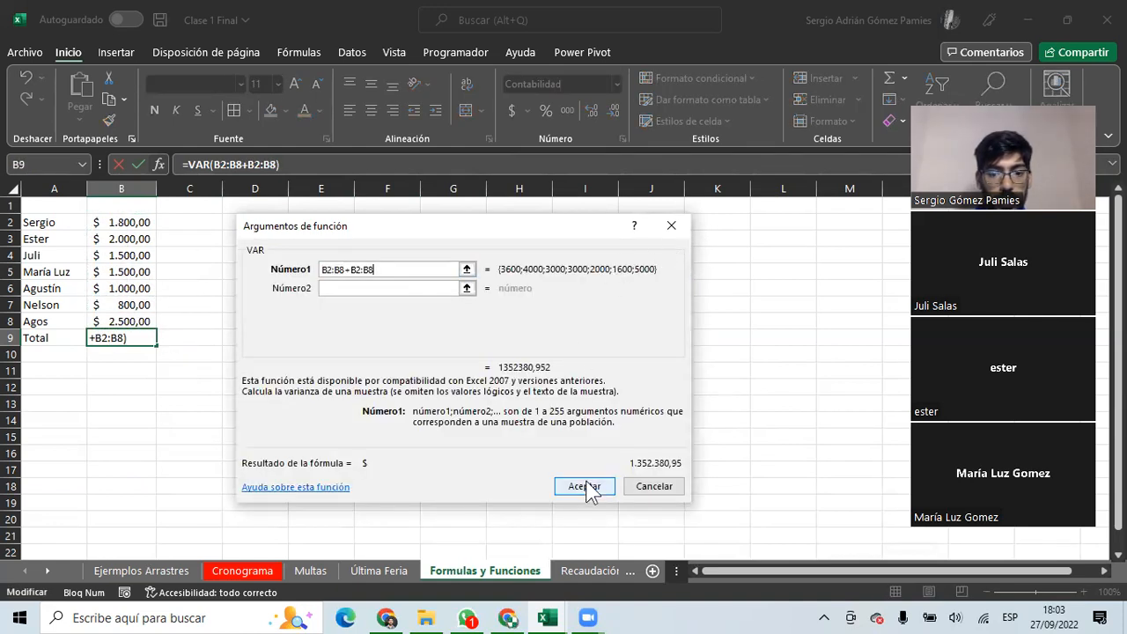
{"action": "left_click", "coordinate": [588, 489]}
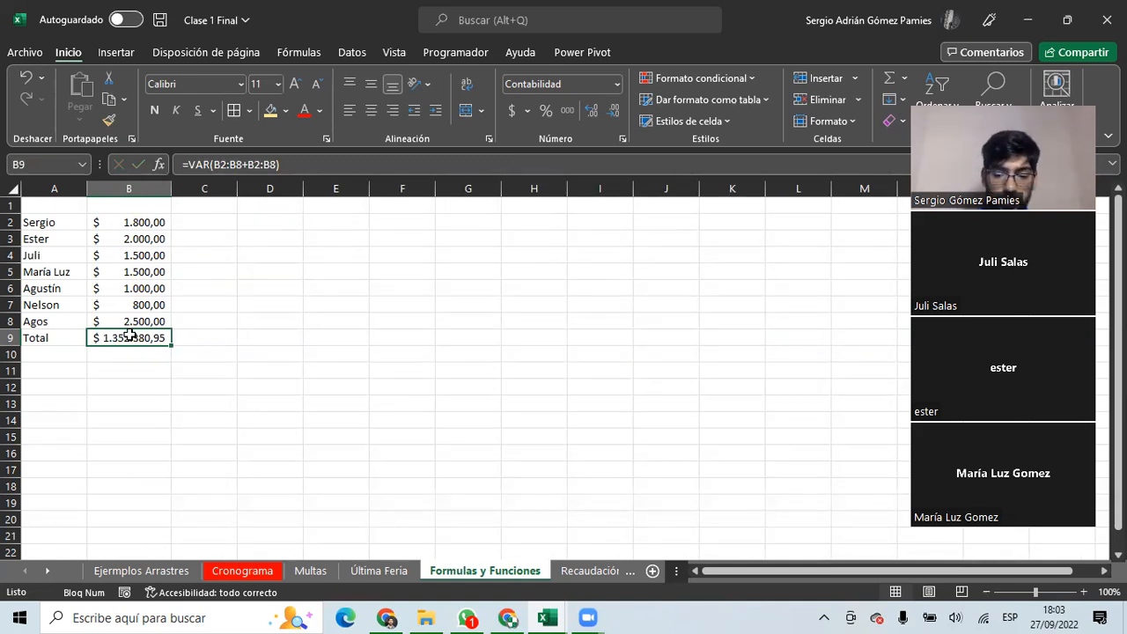
Replace B9 with the average =+PROMEDIO(B2:B8), showing $ 1.585,71.
{"action": "key", "text": "Delete"}
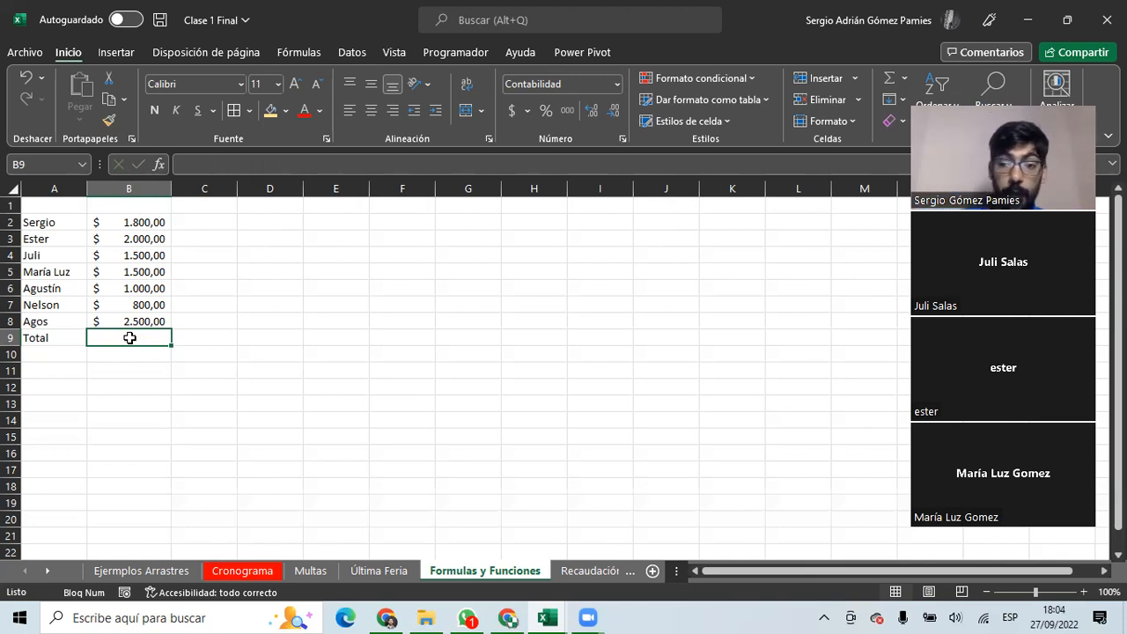
{"action": "type", "text": "+"}
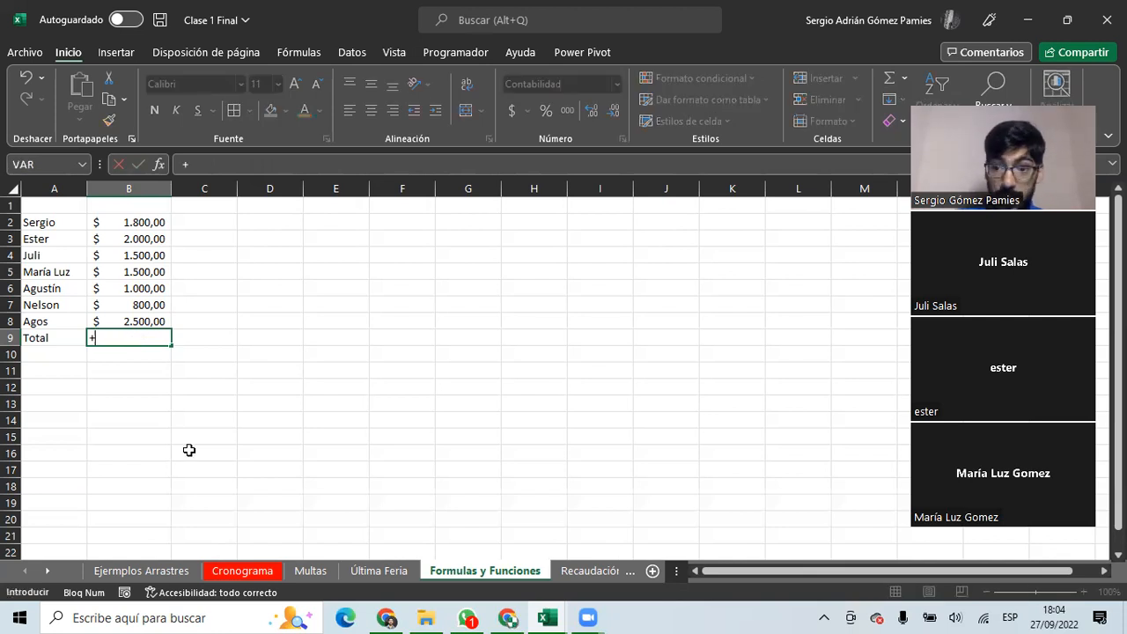
{"action": "type", "text": "prom"}
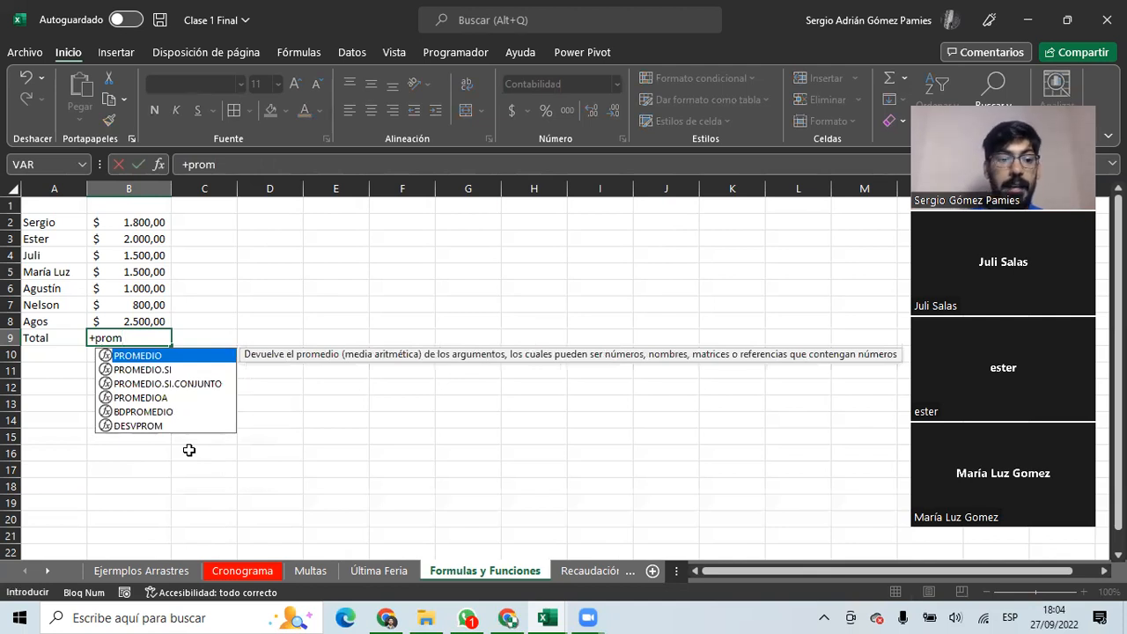
{"action": "key", "text": "Tab"}
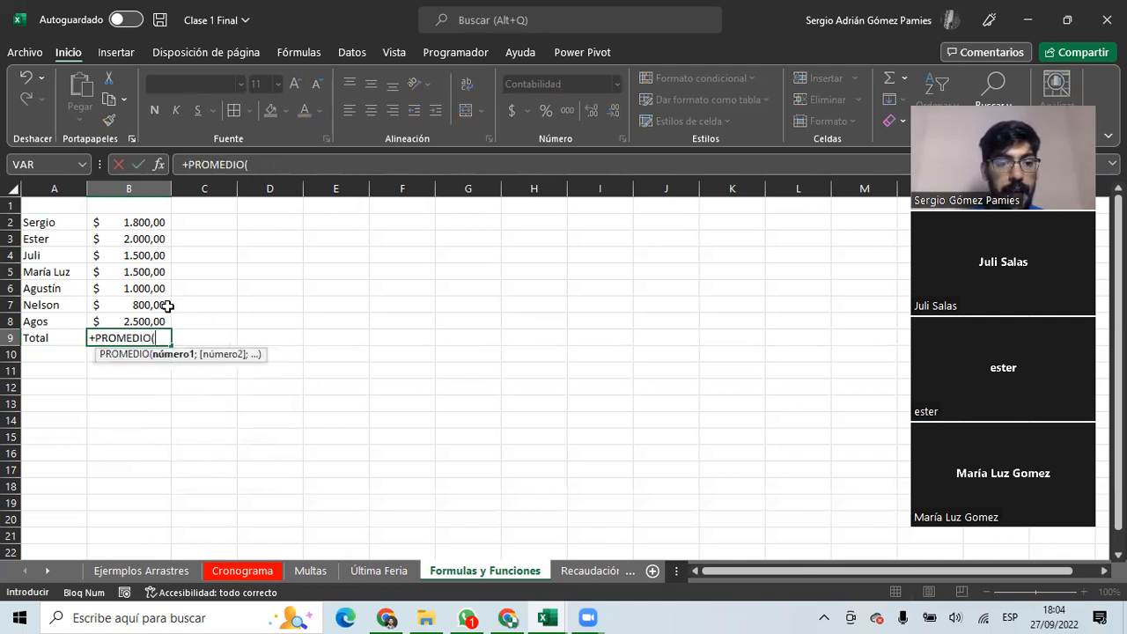
{"action": "left_click_drag", "start_coordinate": [132, 221], "coordinate": [141, 319]}
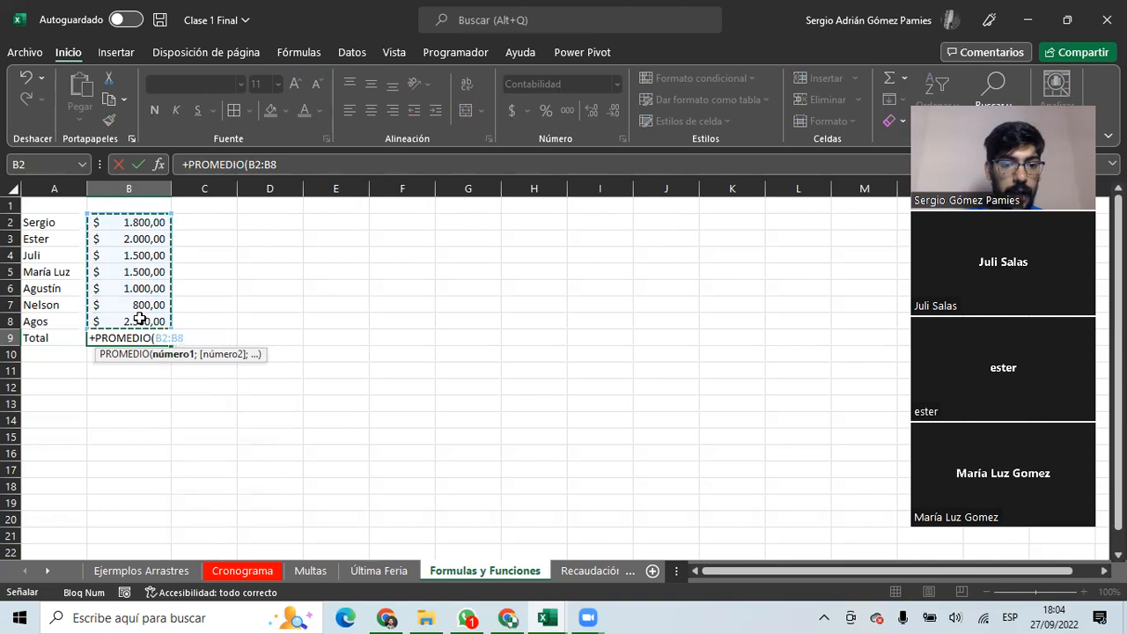
{"action": "key", "text": "Return"}
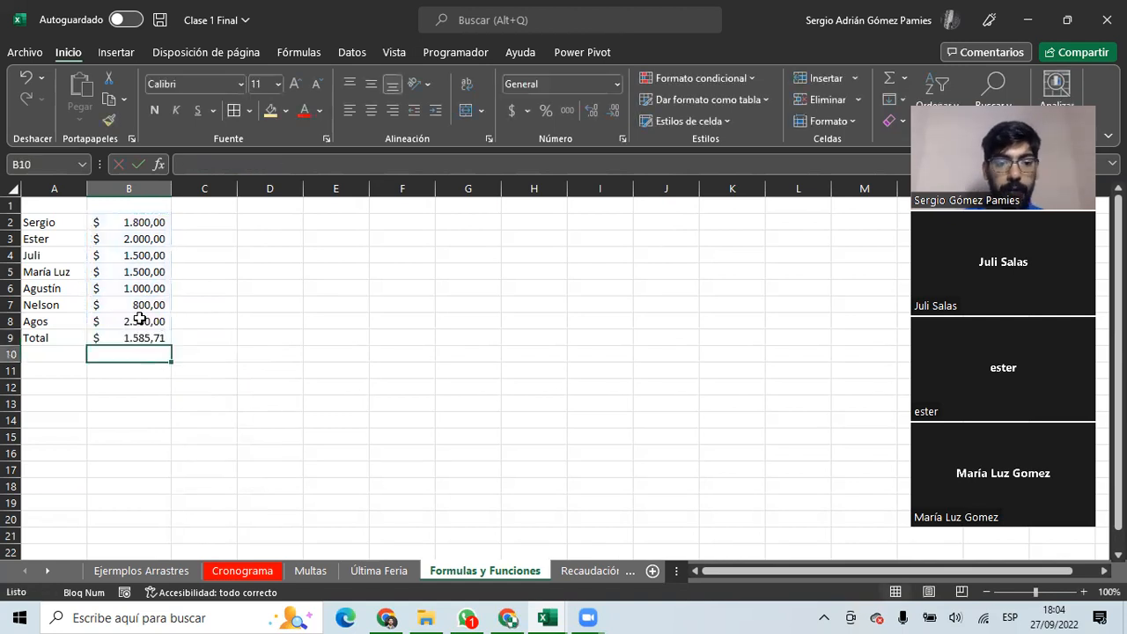
{"action": "left_click", "coordinate": [141, 338]}
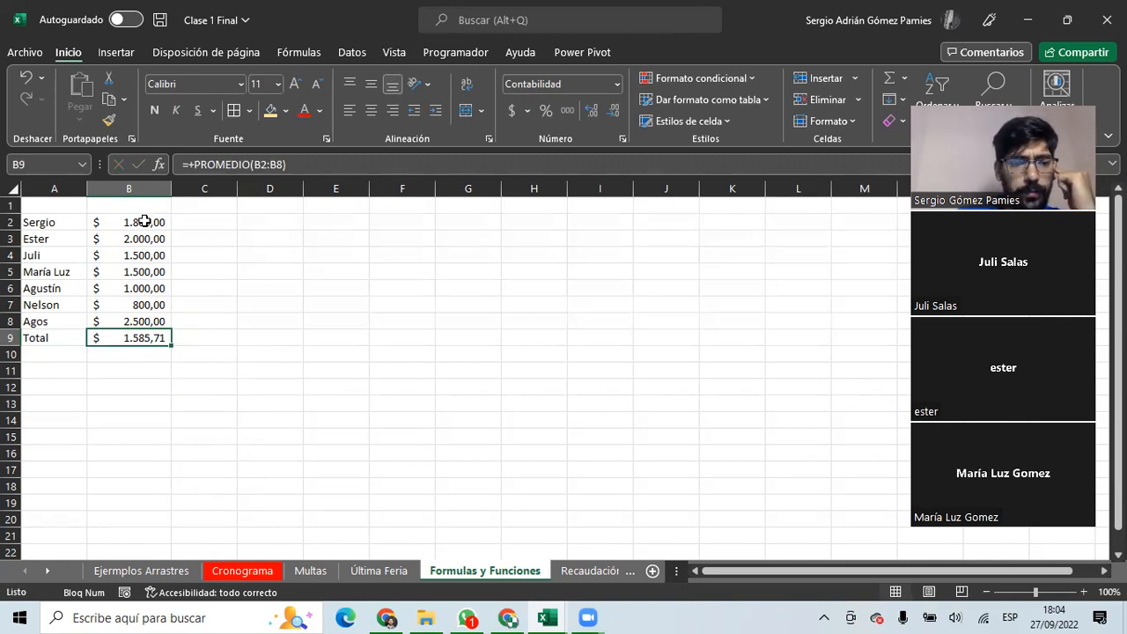
Rename the A9 label from Total to Promedio.
{"action": "left_click", "coordinate": [52, 337]}
{"action": "type", "text": "Promedio"}
{"action": "key", "text": "Return"}
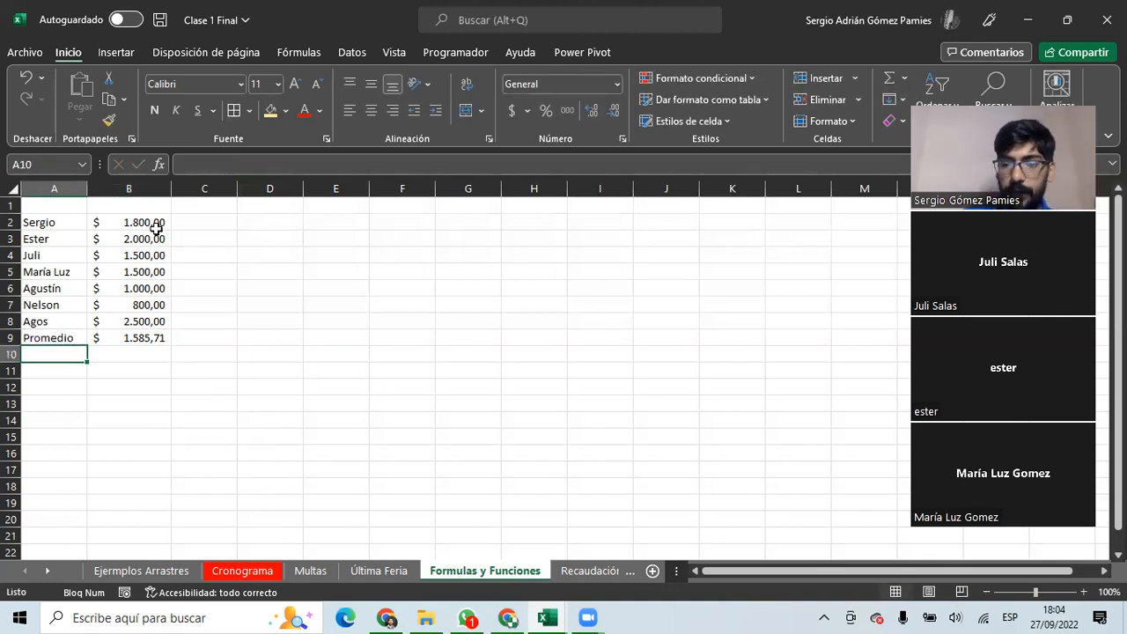
Review B9's PROMEDIO arguments, then begin inserting a new function in D2.
{"action": "left_click", "coordinate": [904, 77]}
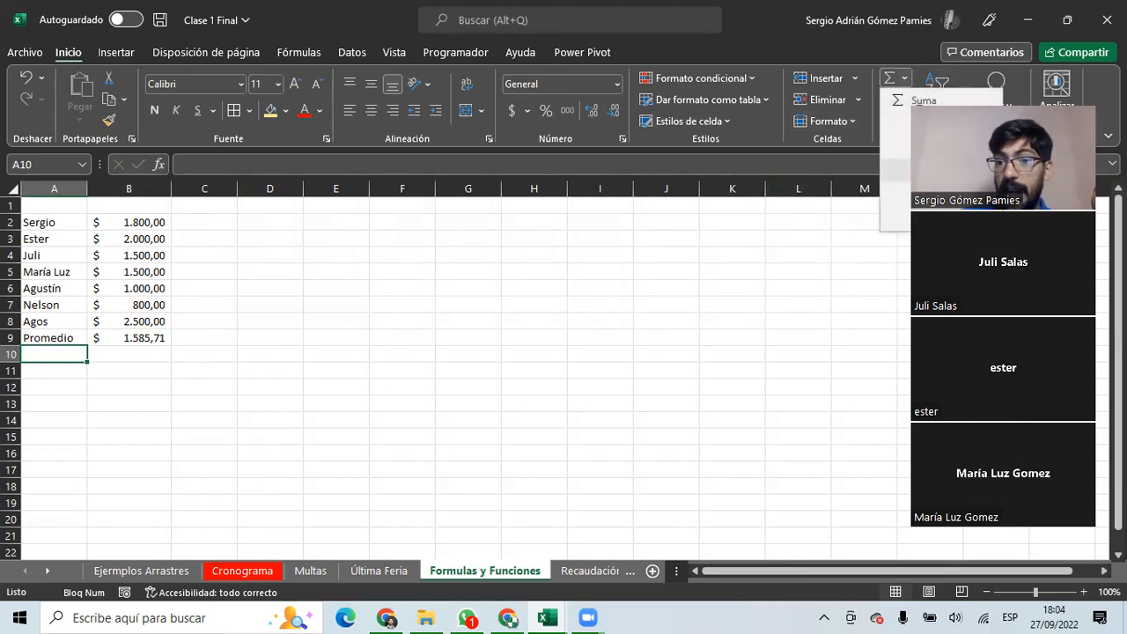
{"action": "left_click", "coordinate": [906, 76]}
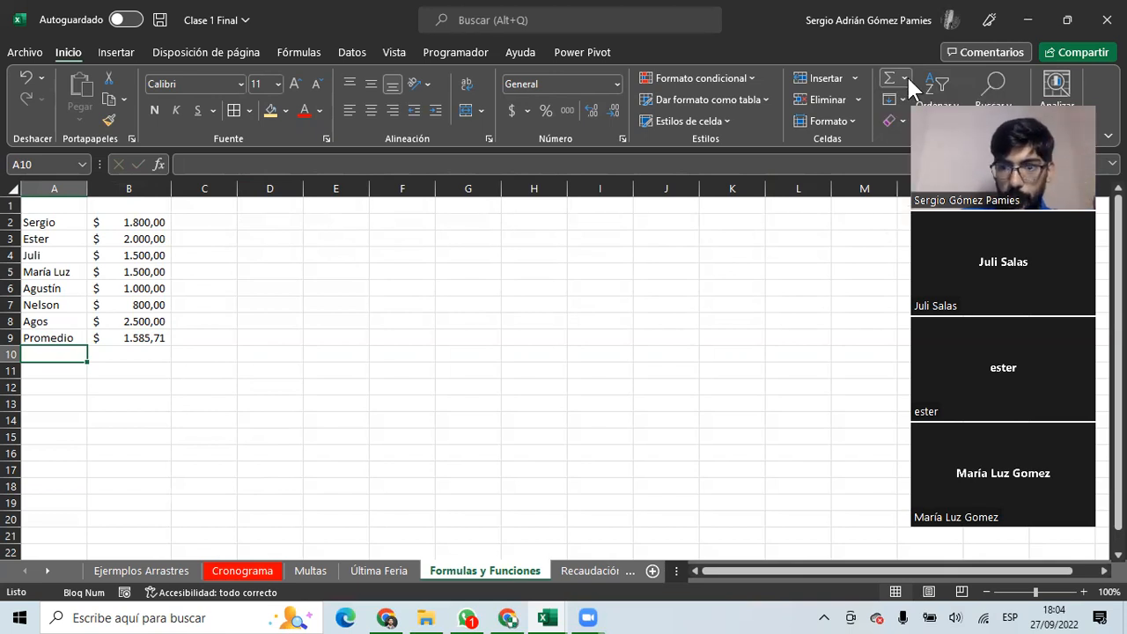
{"action": "left_click", "coordinate": [132, 334]}
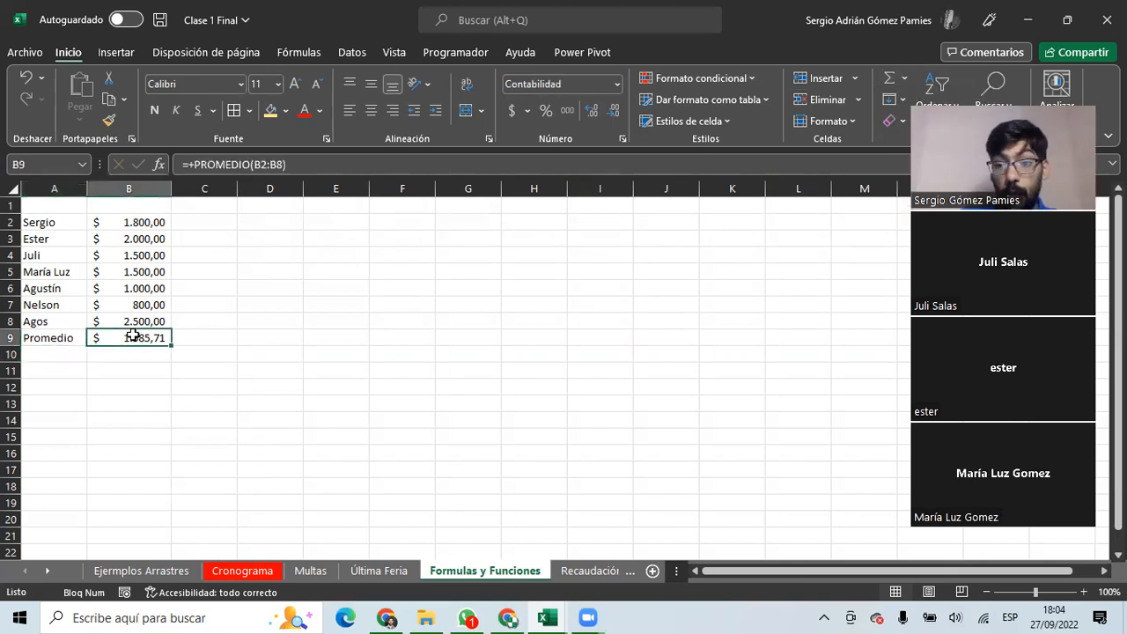
{"action": "left_click", "coordinate": [158, 164]}
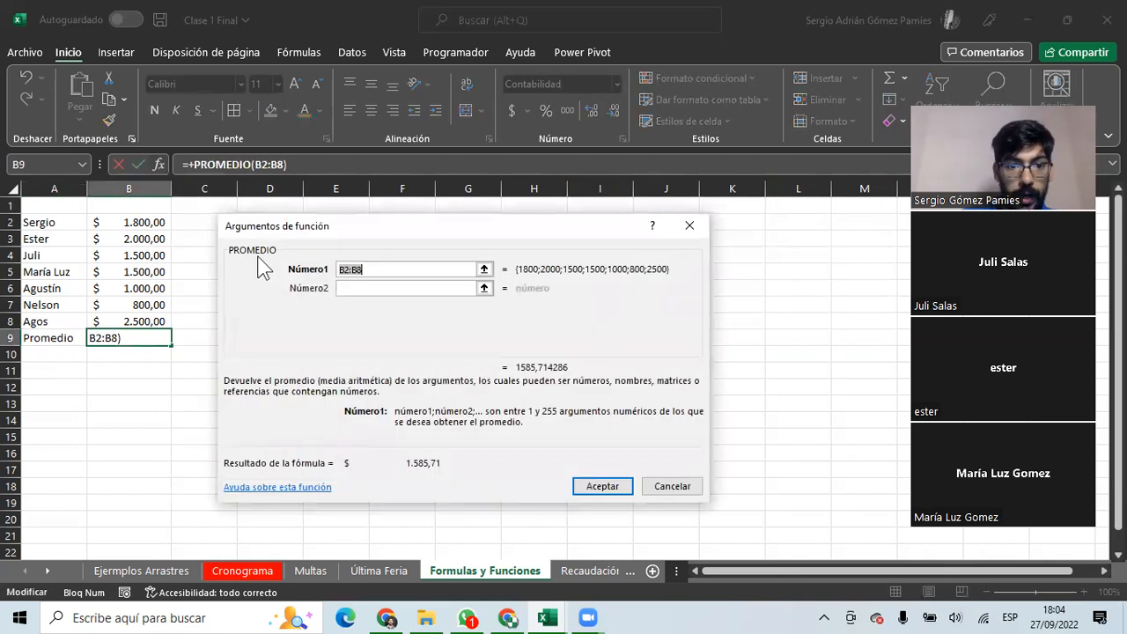
{"action": "key", "text": "Return"}
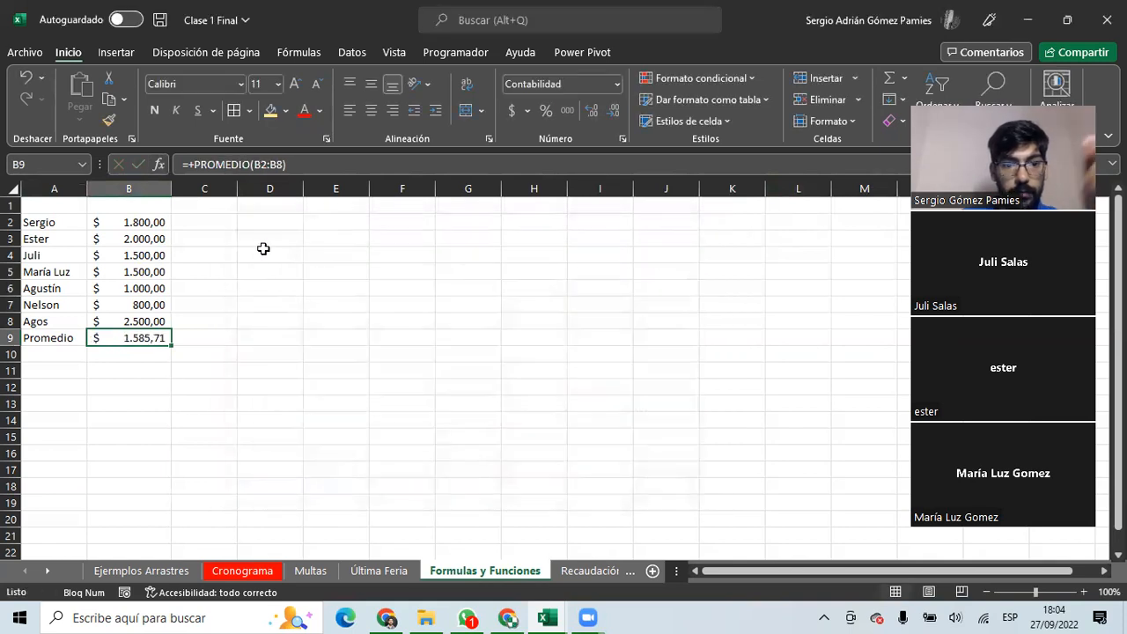
{"action": "left_click", "coordinate": [269, 222]}
{"action": "left_click", "coordinate": [157, 165]}
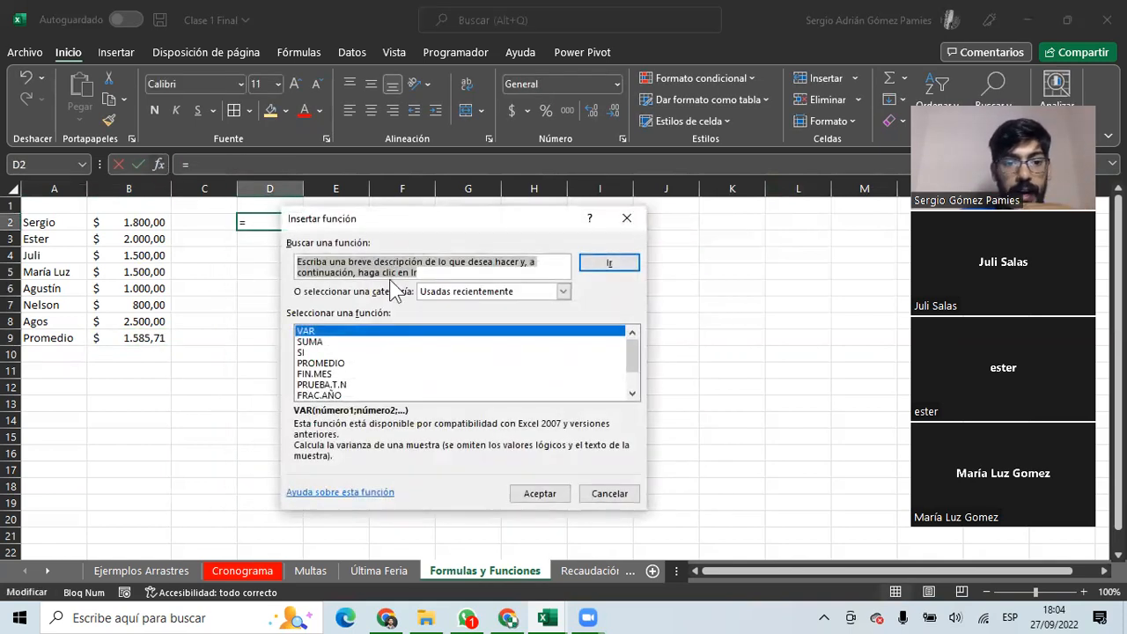
Insert a TIR function from the financial category into D2 using B2:B8 as values.
{"action": "left_click", "coordinate": [536, 290]}
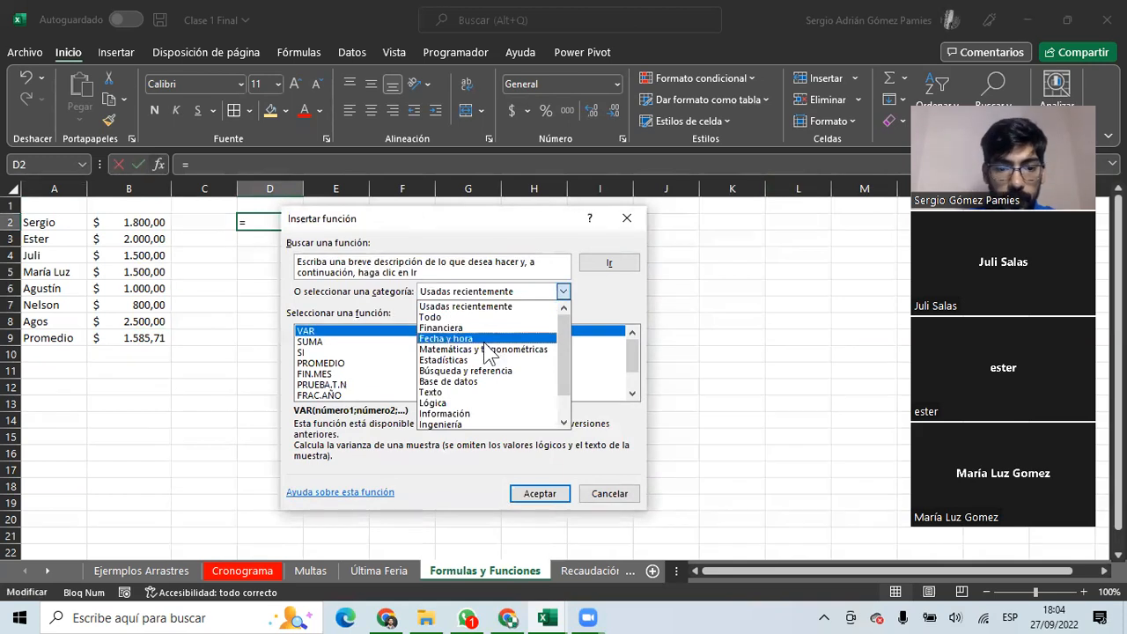
{"action": "left_click", "coordinate": [443, 328]}
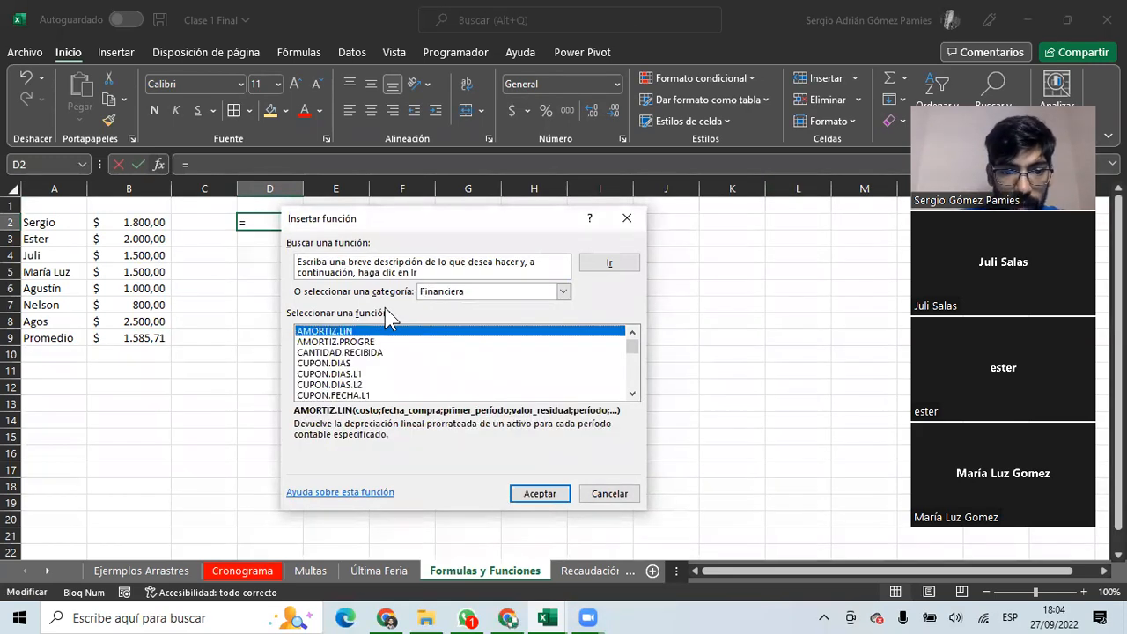
{"action": "scroll", "coordinate": [428, 346], "scroll_direction": "down", "scroll_amount": 14}
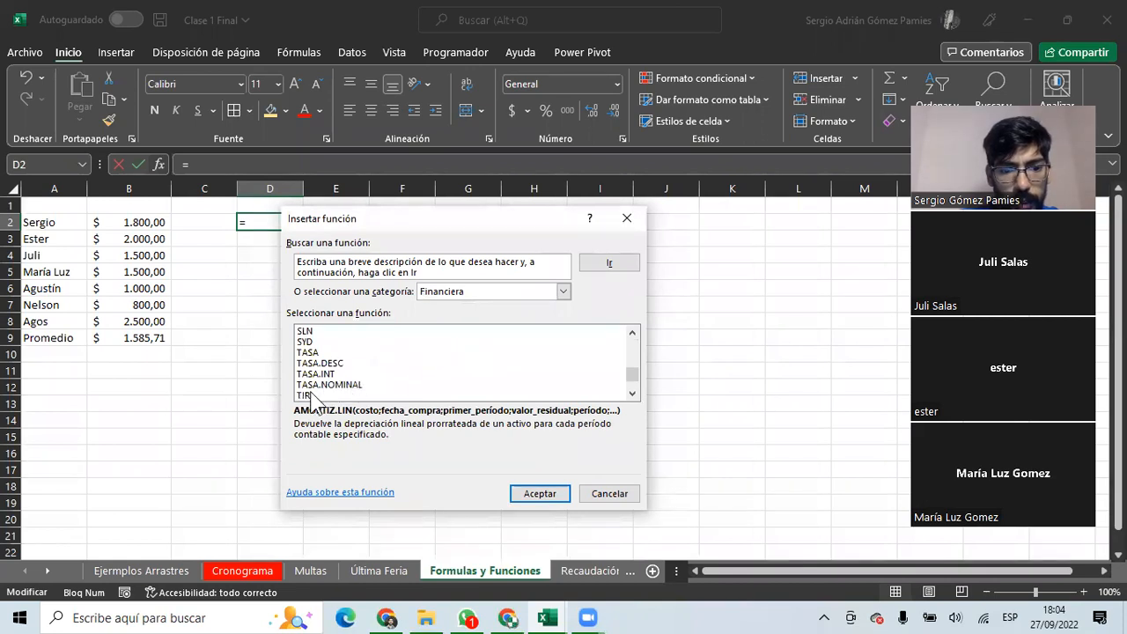
{"action": "left_click", "coordinate": [308, 395]}
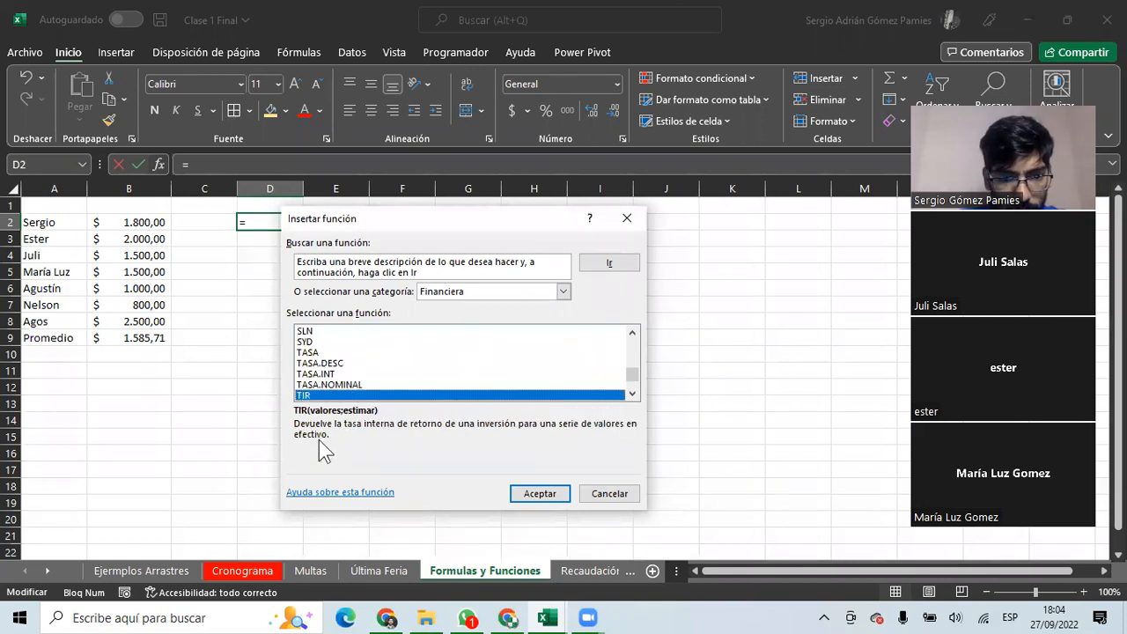
{"action": "left_click", "coordinate": [540, 494]}
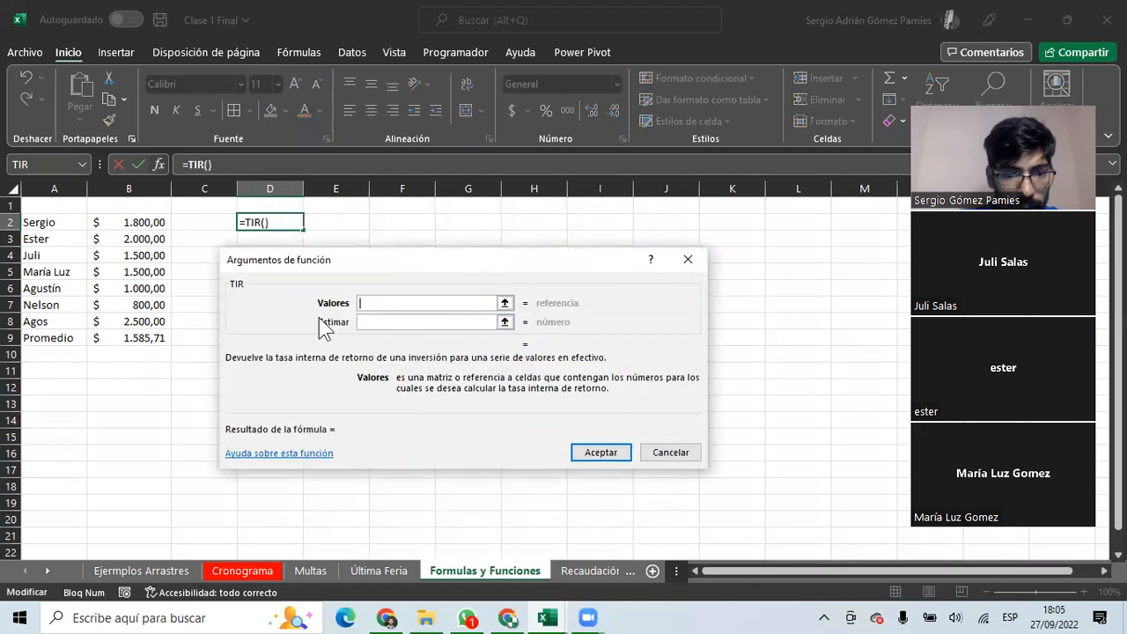
{"action": "left_click", "coordinate": [505, 303]}
{"action": "left_click_drag", "start_coordinate": [129, 223], "coordinate": [162, 320]}
{"action": "left_click", "coordinate": [697, 281]}
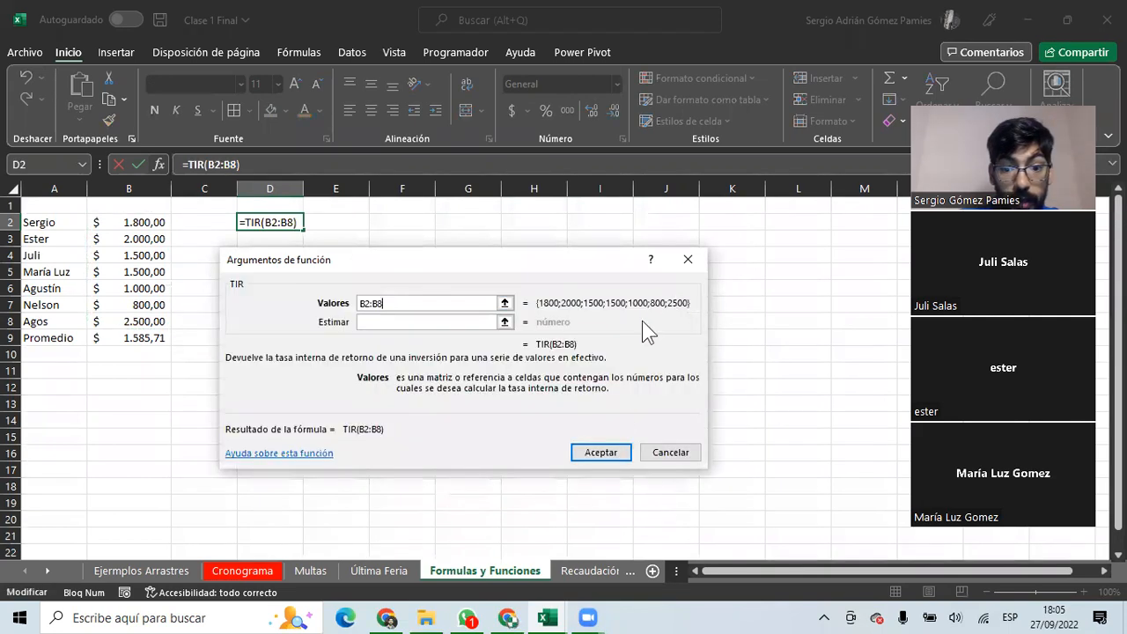
{"action": "left_click", "coordinate": [621, 454]}
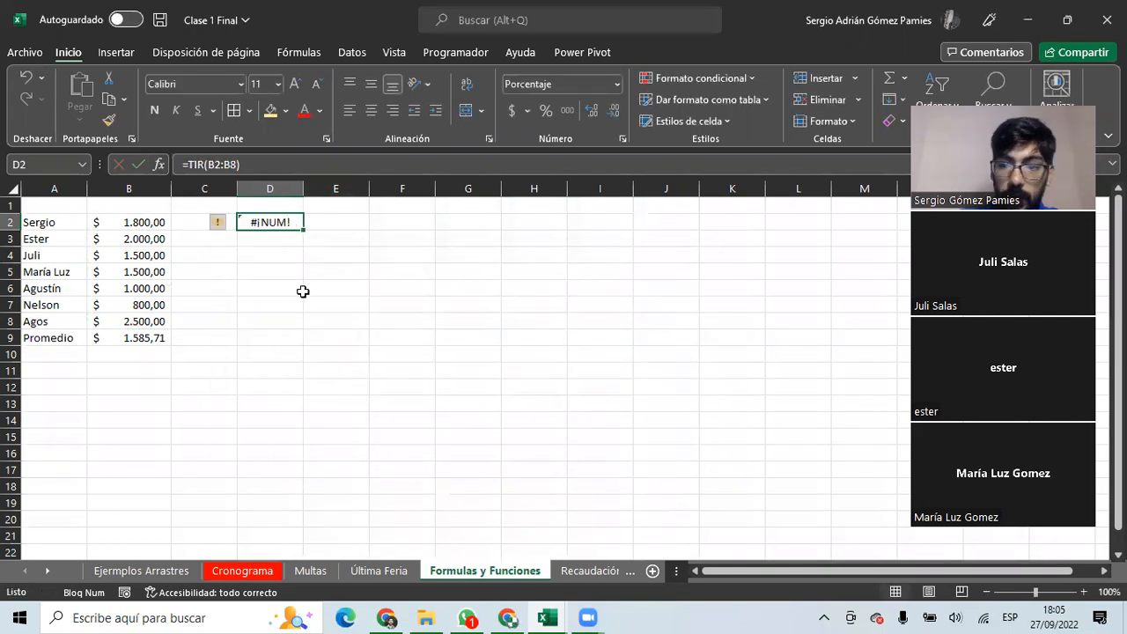
Commit =TIR(B2:B8), delete the #¡NUM! error from D2, and review B9's Promedio formula.
{"action": "left_click", "coordinate": [269, 165]}
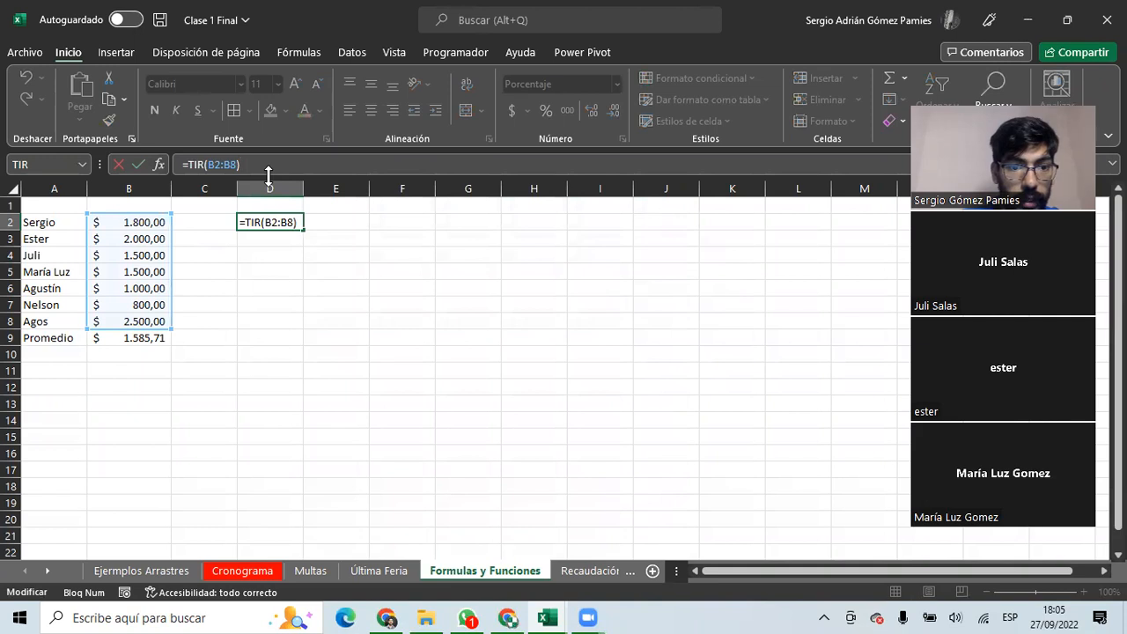
{"action": "key", "text": "BackSpace"}
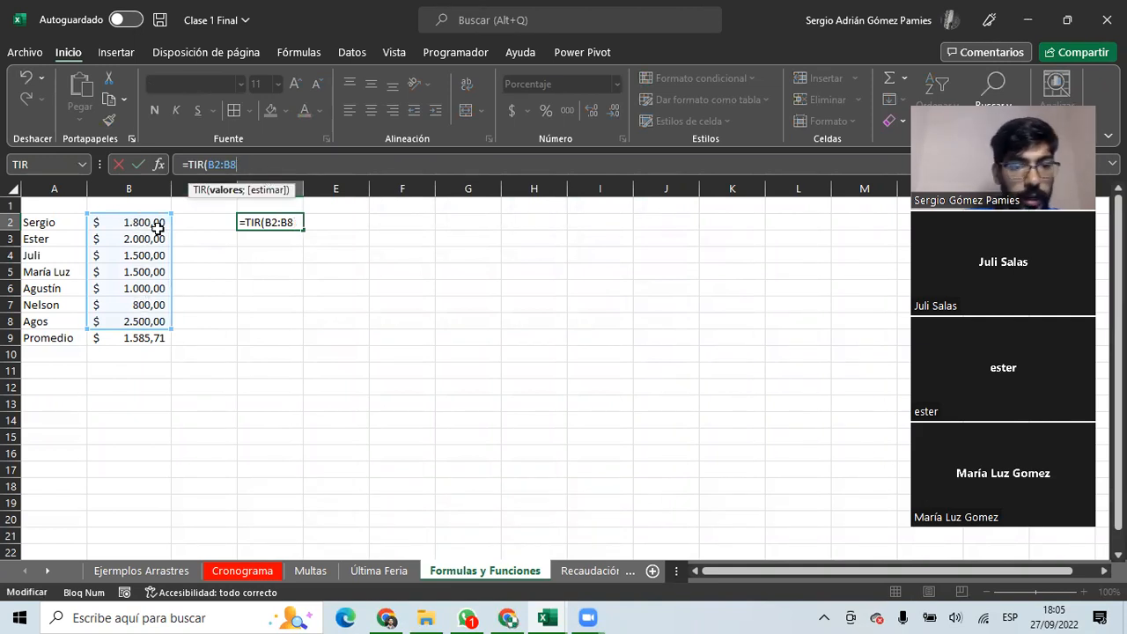
{"action": "key", "text": "ctrl+Return"}
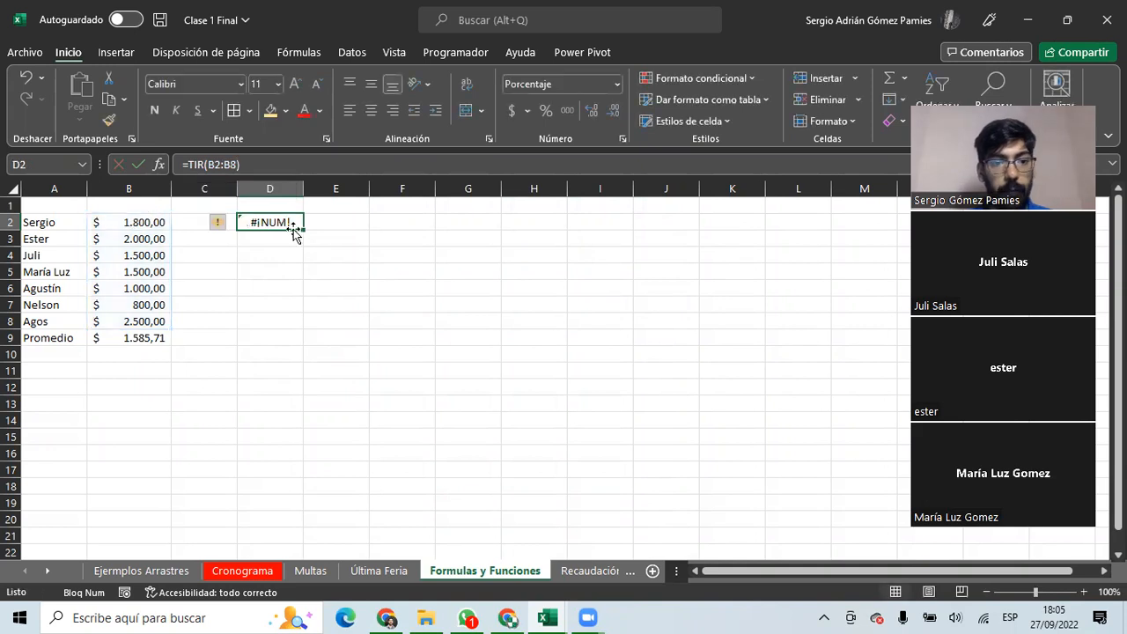
{"action": "key", "text": "Delete"}
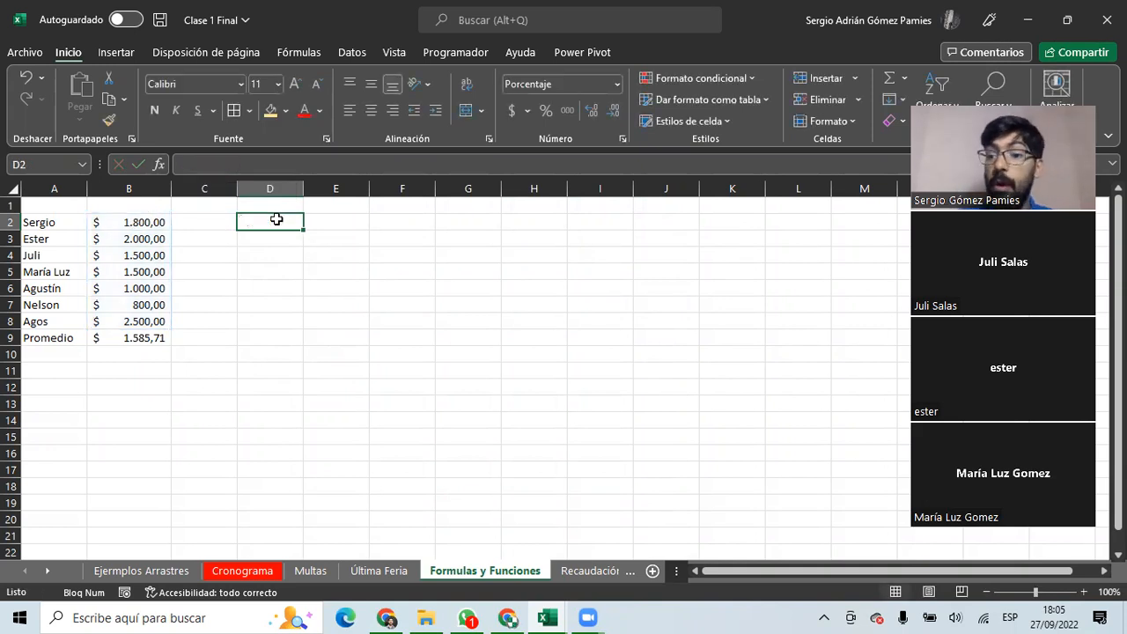
{"action": "left_click", "coordinate": [133, 340]}
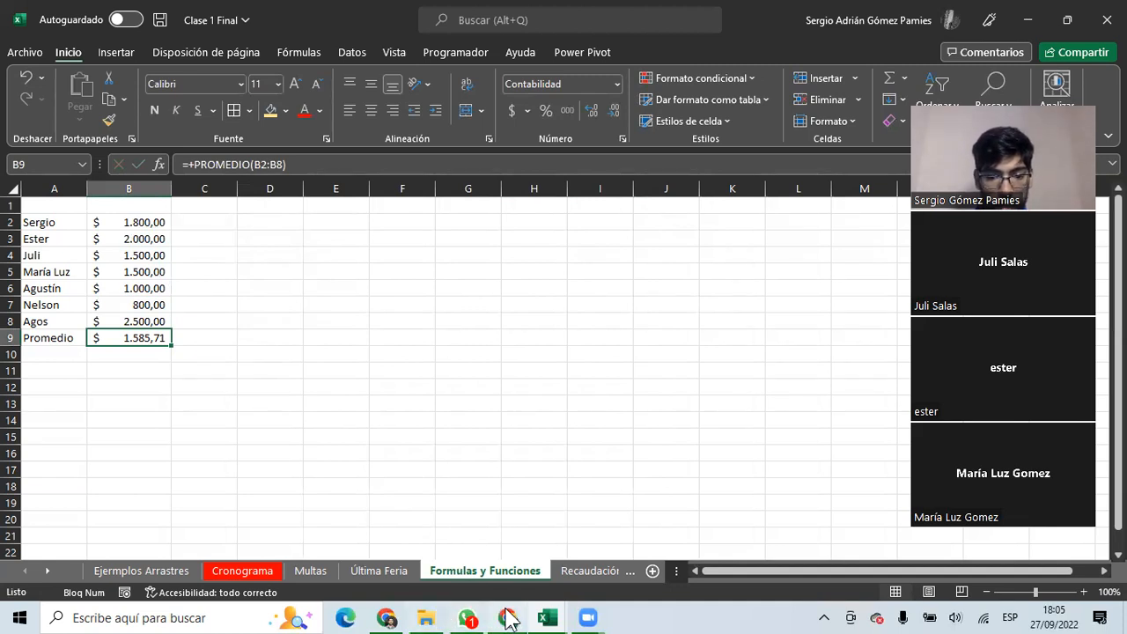
In Google Sheets, enter 25, 32, 23 and 29 down B2:B5.
{"action": "mouse_move", "coordinate": [508, 619]}
{"action": "left_click", "coordinate": [508, 555]}
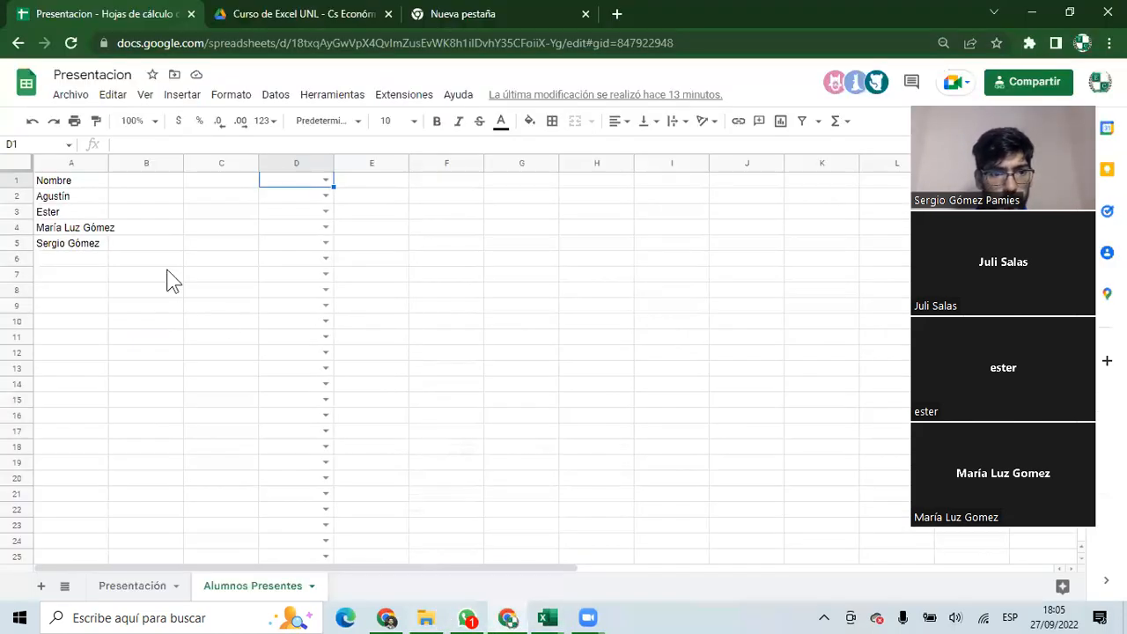
{"action": "left_click", "coordinate": [139, 198]}
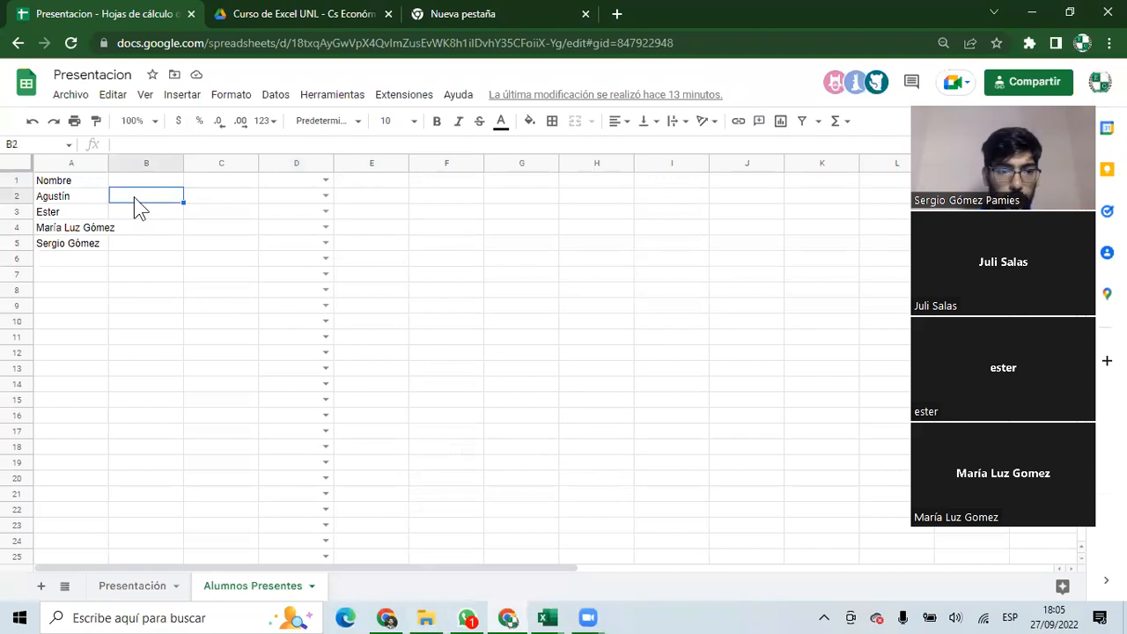
{"action": "type", "text": "25"}
{"action": "key", "text": "Return"}
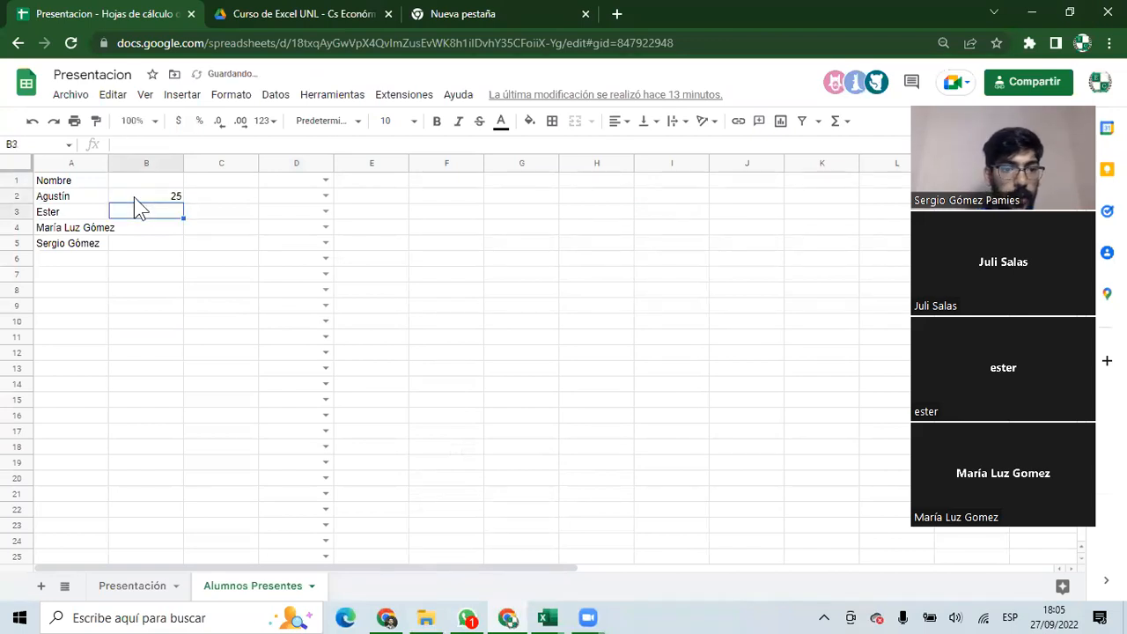
{"action": "type", "text": "32"}
{"action": "key", "text": "Return"}
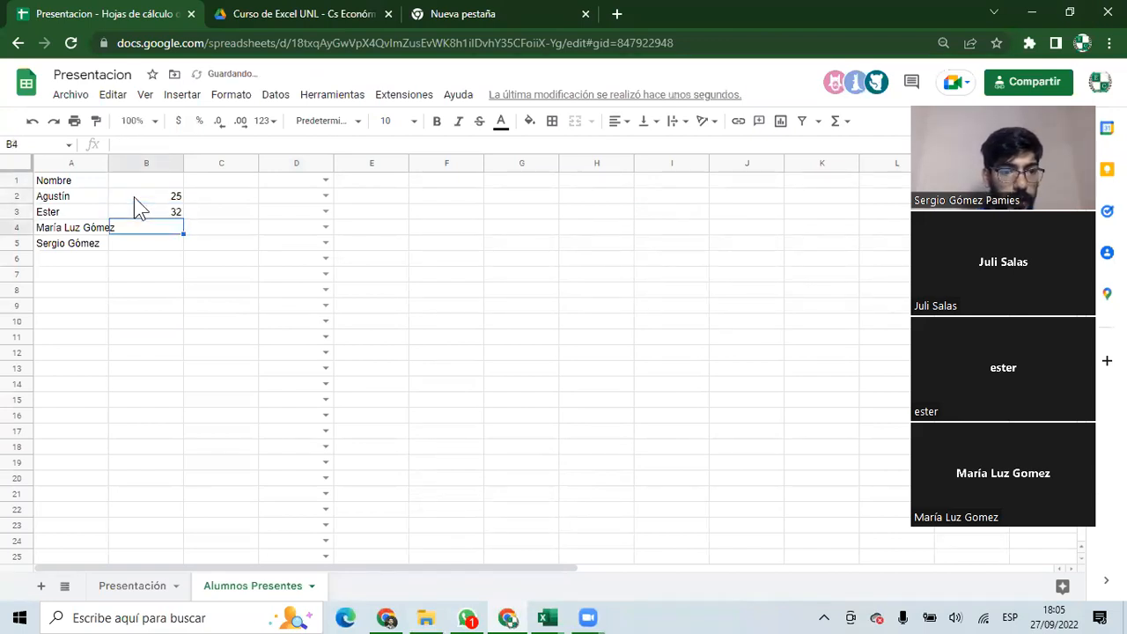
{"action": "type", "text": "23"}
{"action": "key", "text": "Return"}
{"action": "type", "text": "29"}
{"action": "key", "text": "Return"}
Check the sum of B2:B5, then start and cancel a =prom formula in B6.
{"action": "left_click_drag", "start_coordinate": [149, 197], "coordinate": [149, 244]}
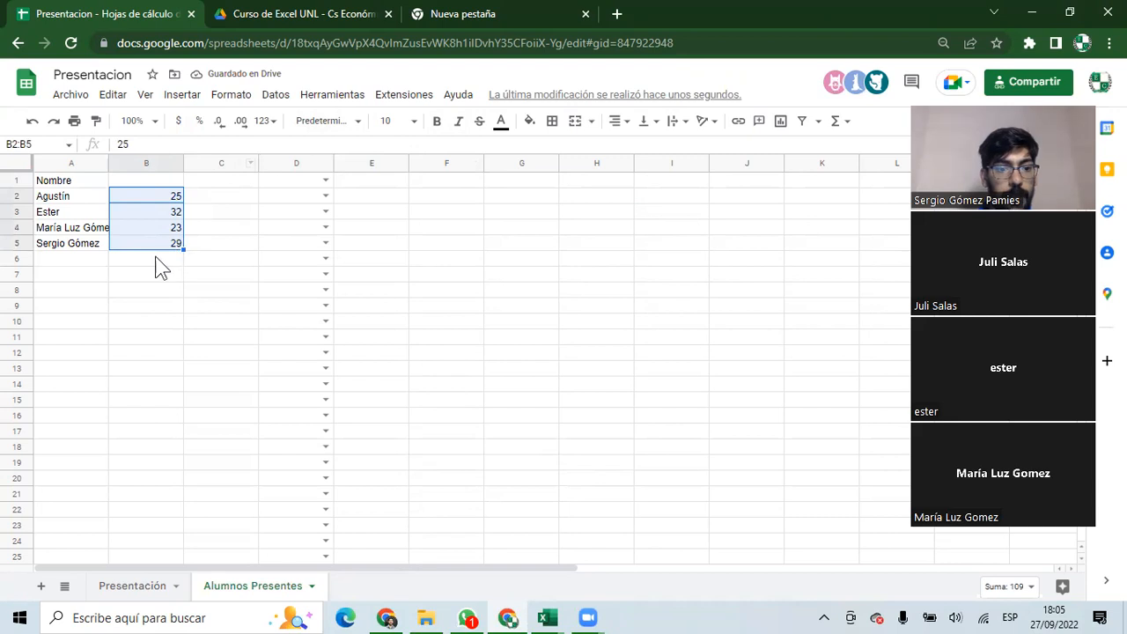
{"action": "left_click", "coordinate": [156, 258]}
{"action": "type", "text": "=prom"}
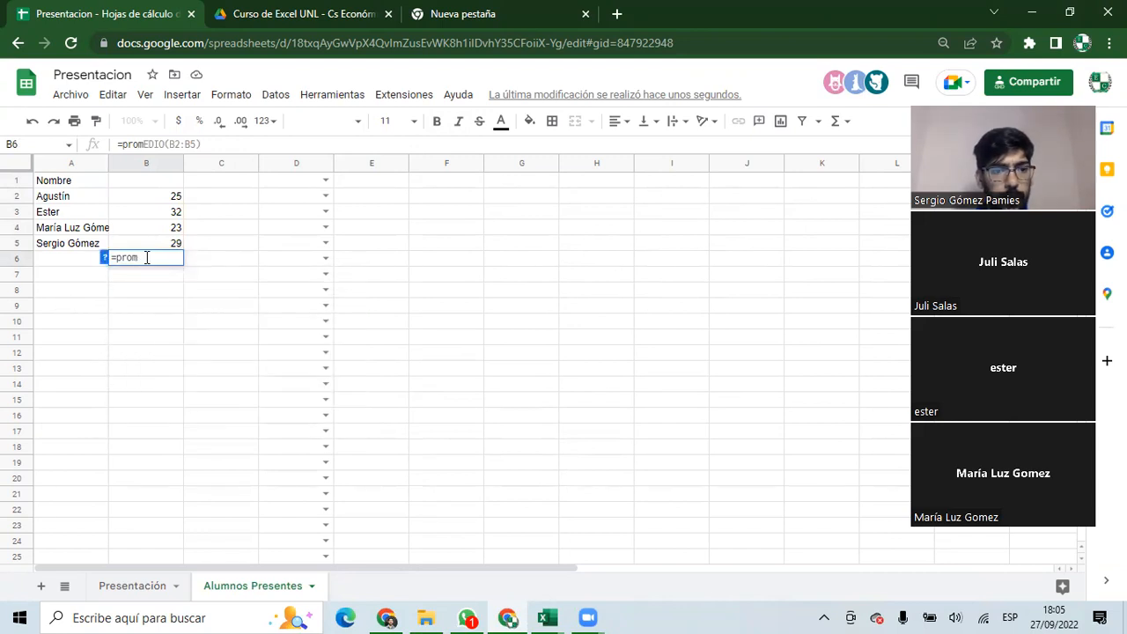
{"action": "key", "text": "Escape"}
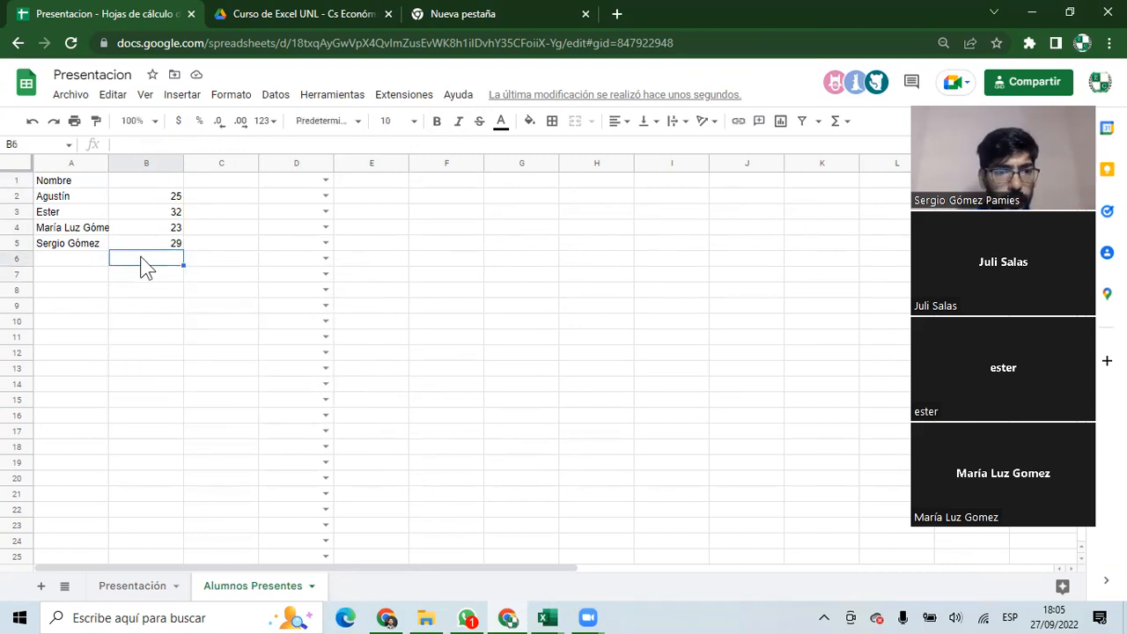
Insert =PROMEDIO(B2:B5) into B6 via Insertar > Función, showing 27.25.
{"action": "left_click", "coordinate": [182, 95]}
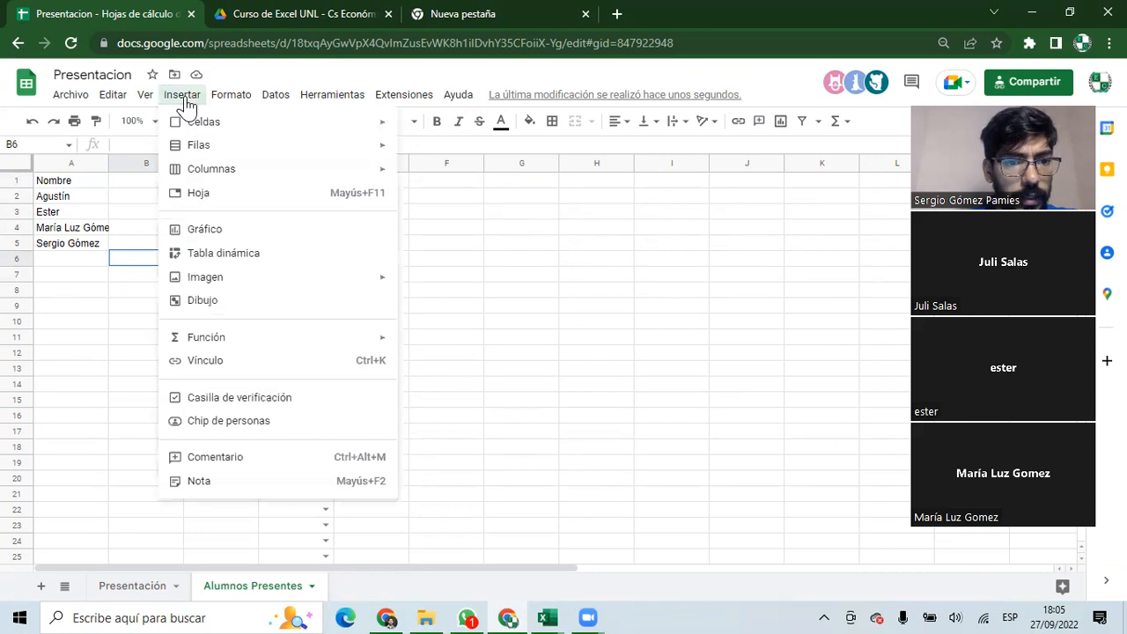
{"action": "mouse_move", "coordinate": [234, 341]}
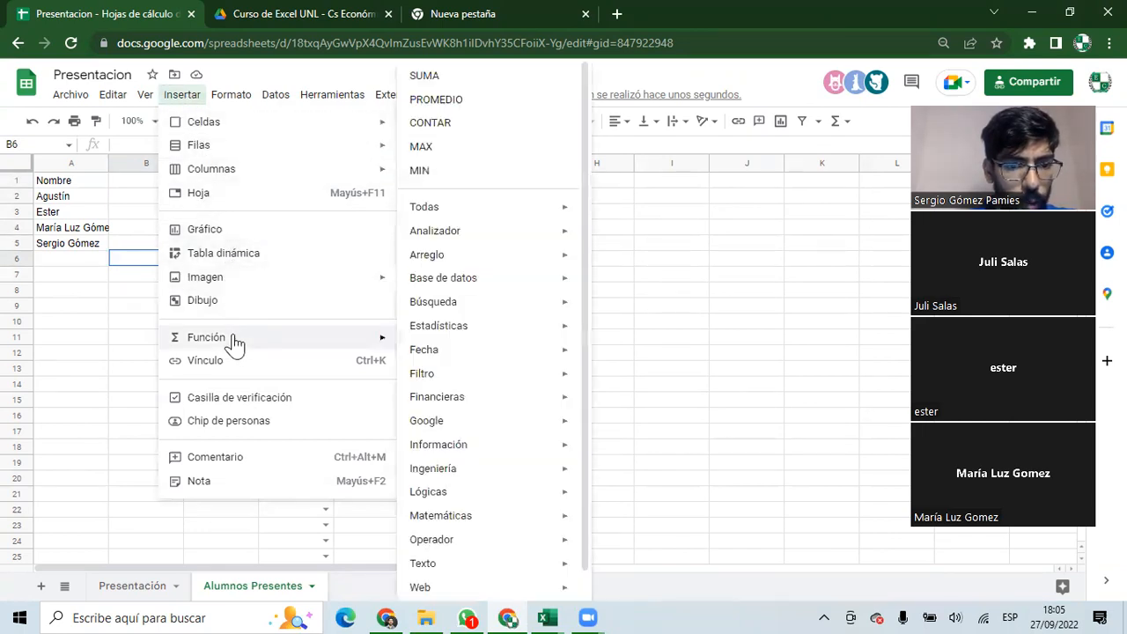
{"action": "mouse_move", "coordinate": [456, 234]}
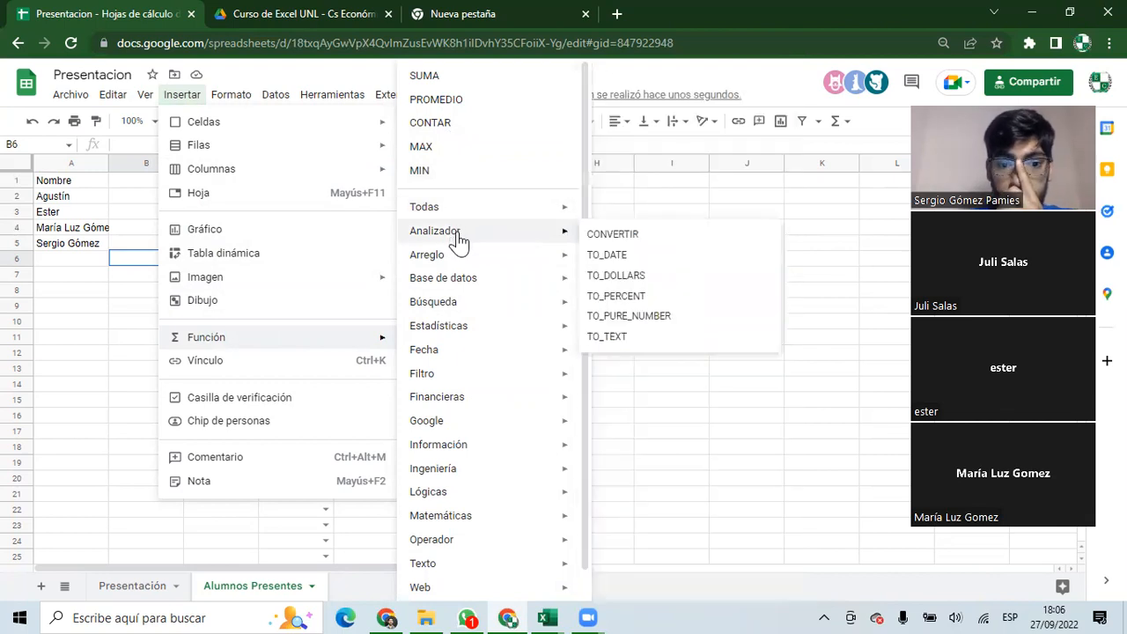
{"action": "mouse_move", "coordinate": [464, 284]}
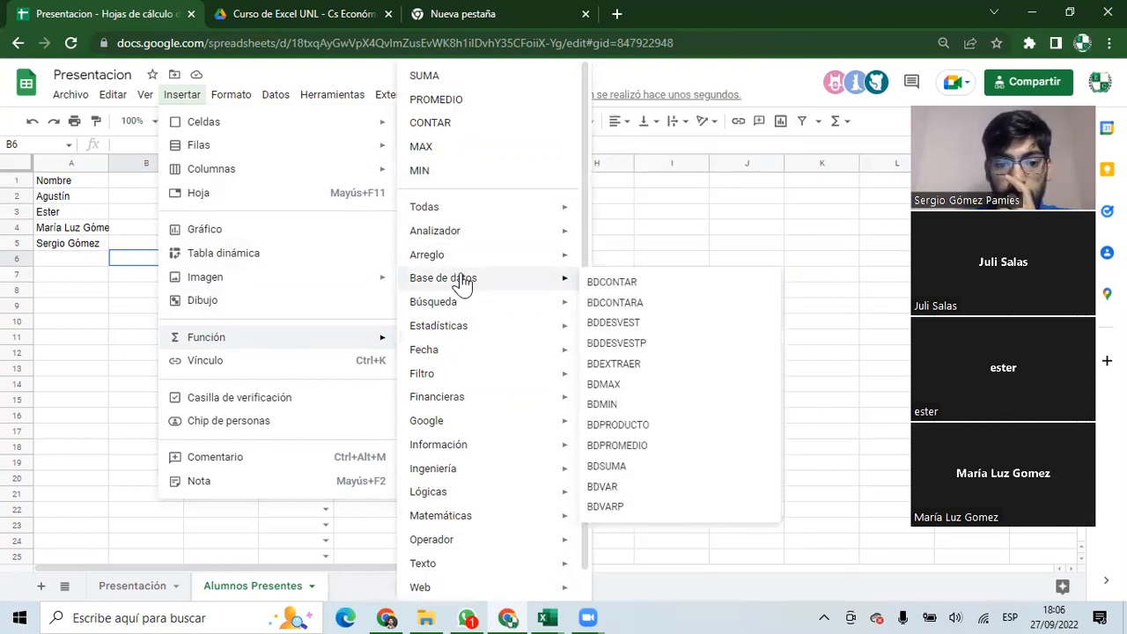
{"action": "mouse_move", "coordinate": [459, 335]}
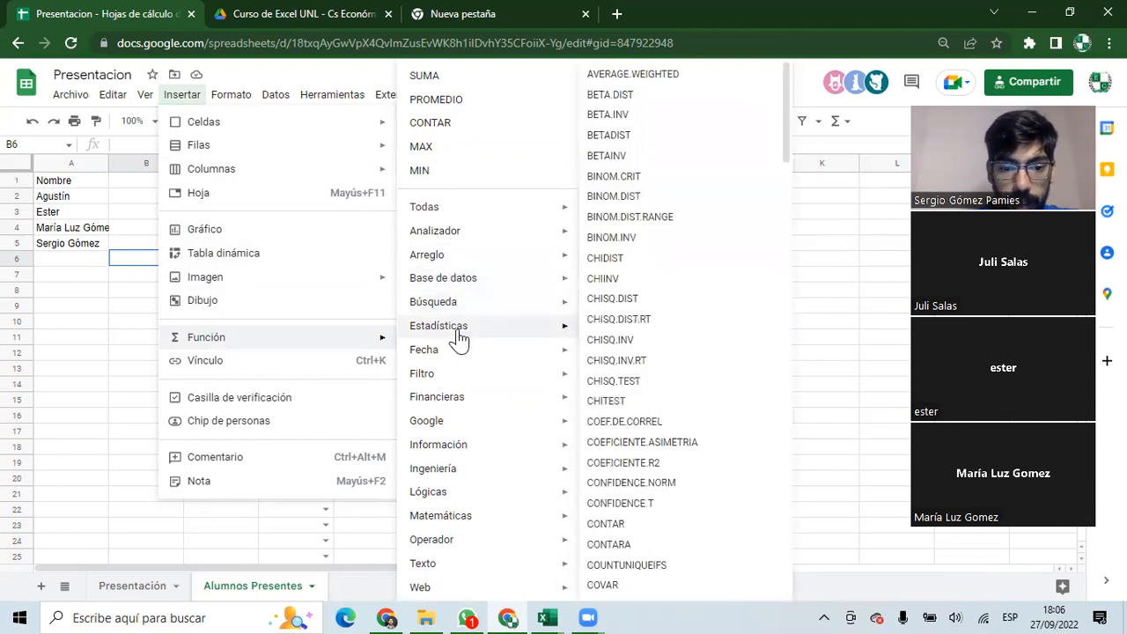
{"action": "mouse_move", "coordinate": [444, 430]}
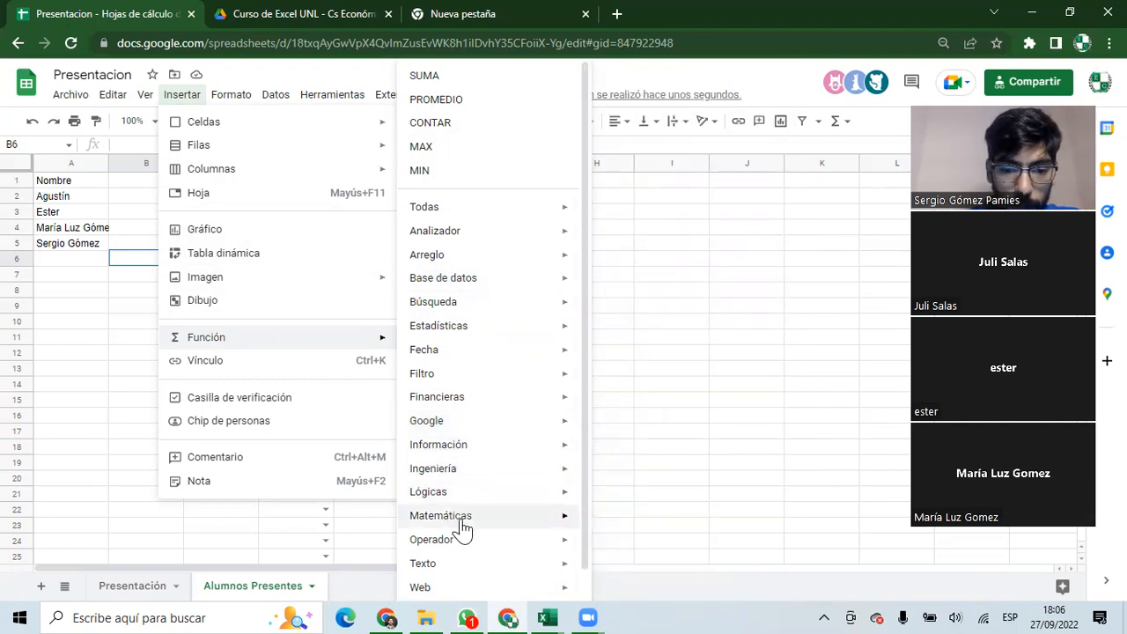
{"action": "scroll", "coordinate": [478, 520], "scroll_direction": "down", "scroll_amount": 1}
{"action": "mouse_move", "coordinate": [443, 520]}
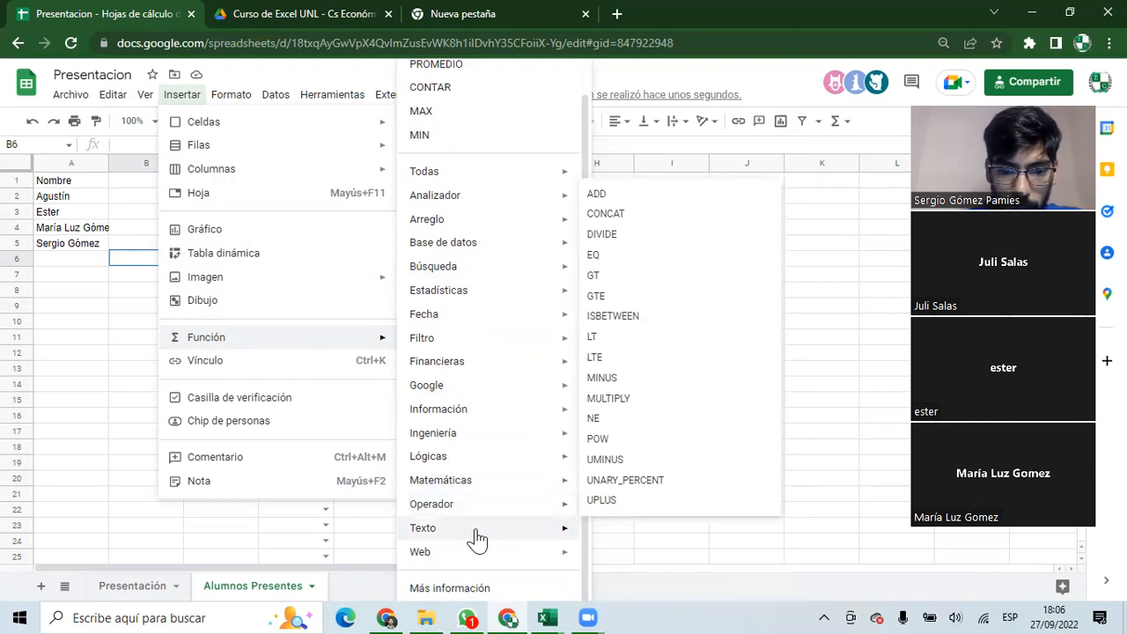
{"action": "mouse_move", "coordinate": [487, 555]}
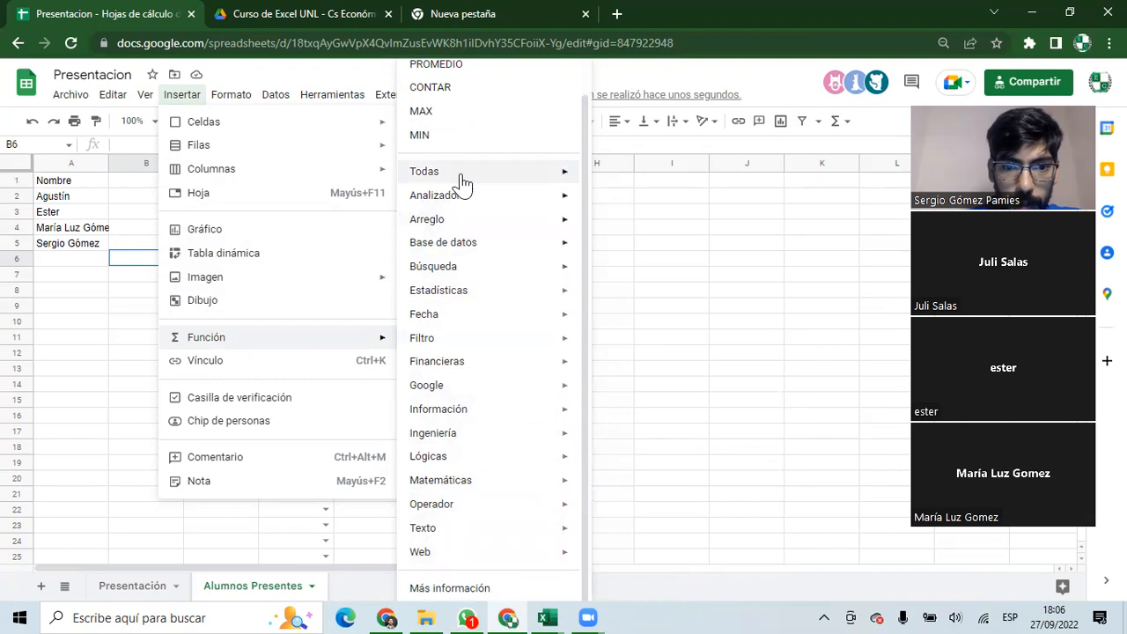
{"action": "scroll", "coordinate": [460, 184], "scroll_direction": "up", "scroll_amount": 1}
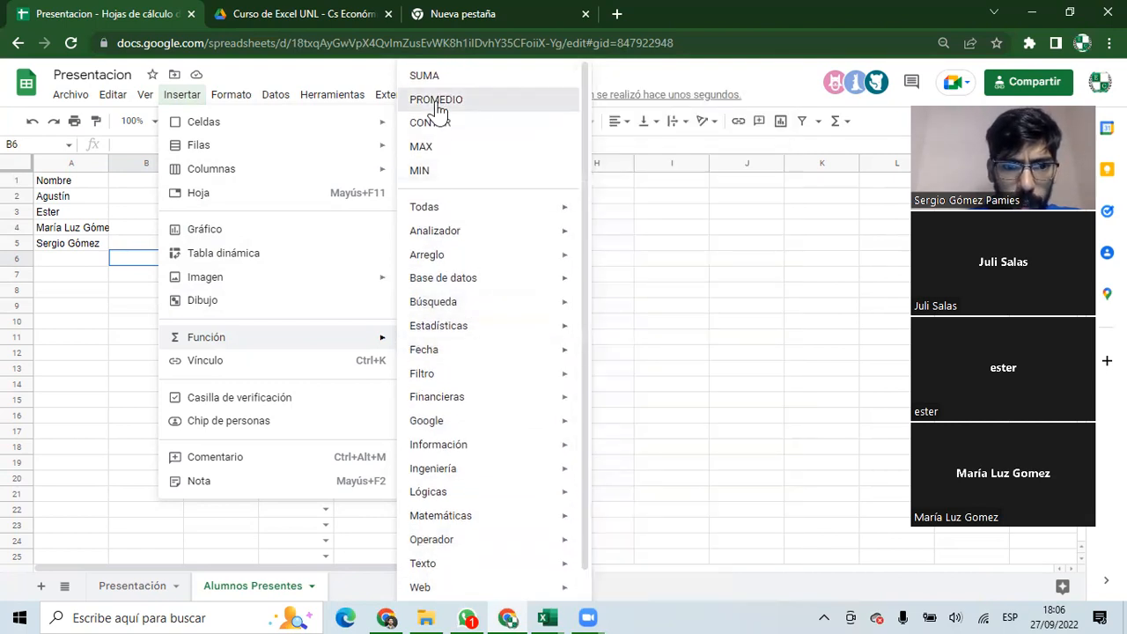
{"action": "left_click", "coordinate": [433, 101]}
{"action": "left_click_drag", "start_coordinate": [168, 195], "coordinate": [172, 244]}
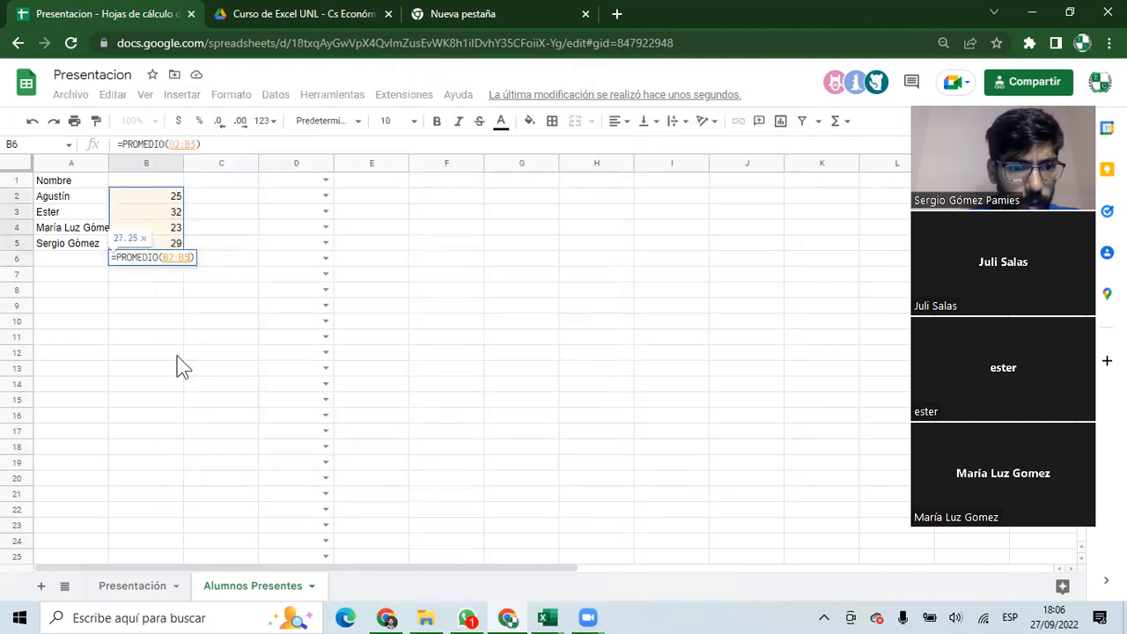
{"action": "key", "text": "Return"}
{"action": "left_click", "coordinate": [143, 258]}
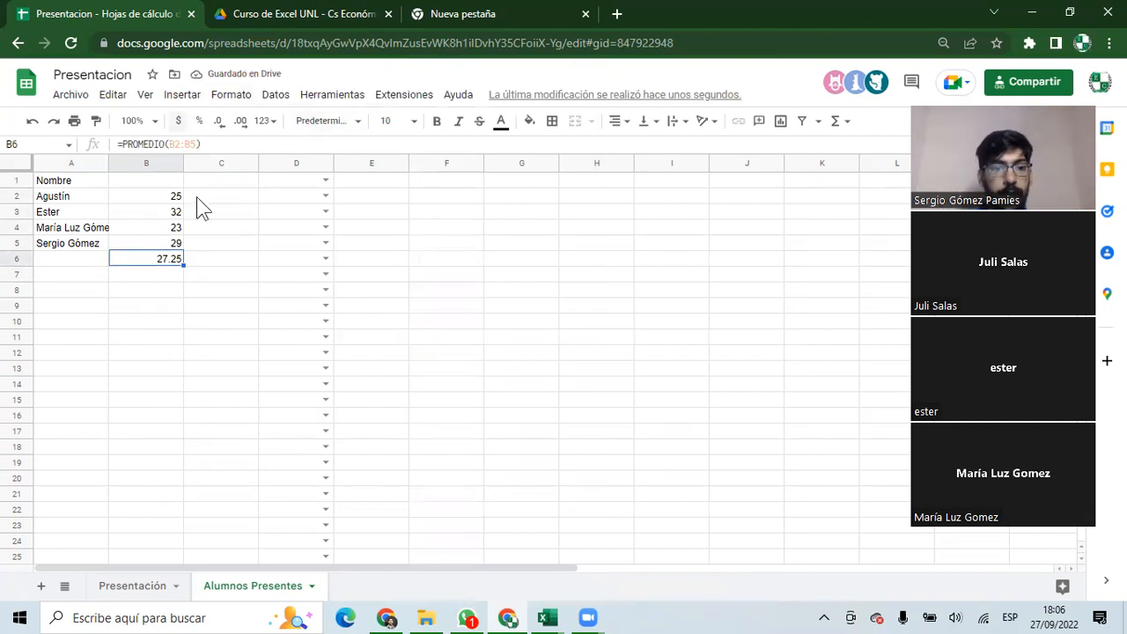
{"action": "key", "text": "alt+Tab"}
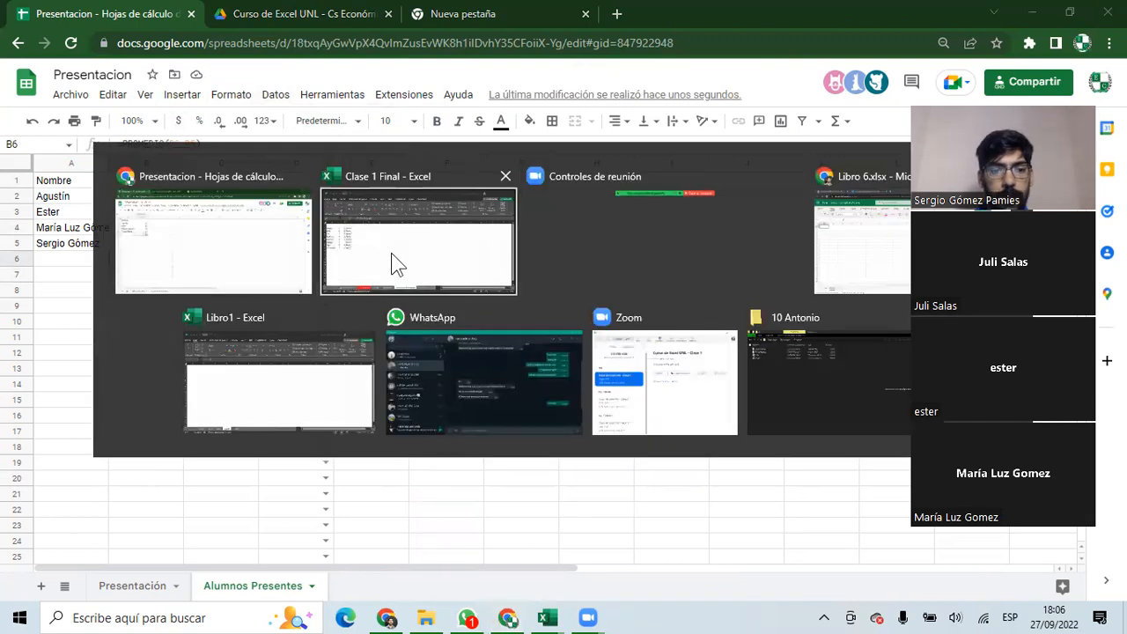
Back in Excel, select the salary amounts B2:B8, then move on to the Última Feria sheet.
{"action": "left_click_drag", "start_coordinate": [136, 226], "coordinate": [159, 318]}
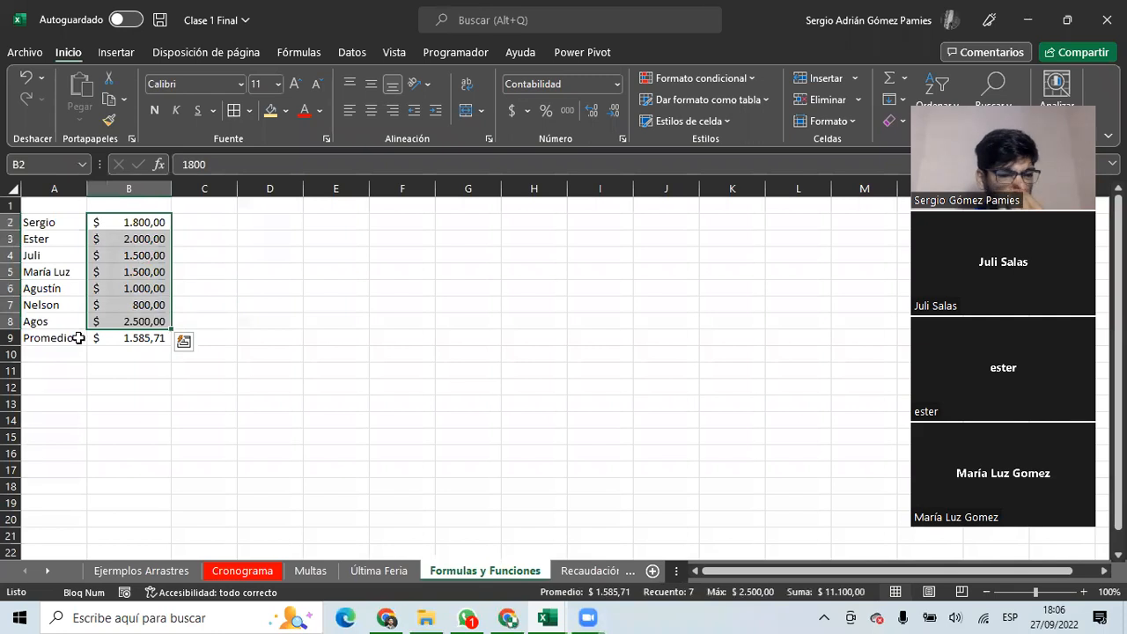
{"action": "left_click", "coordinate": [58, 355]}
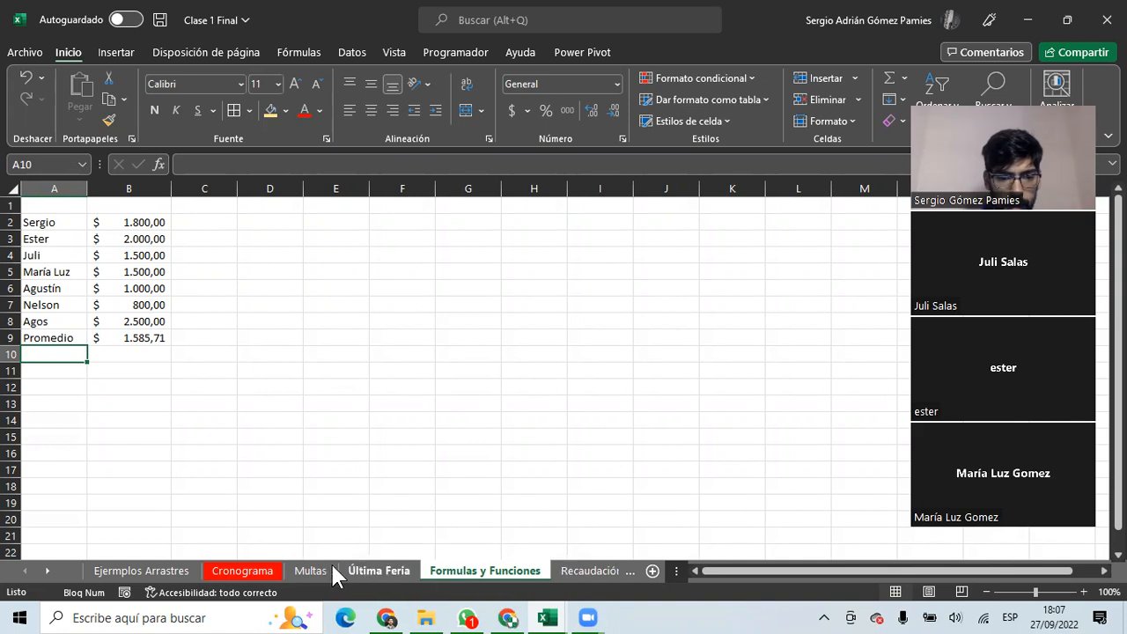
{"action": "left_click", "coordinate": [383, 571]}
On the Resumen Asistencias sheet, add the heading 'Asistencias' in L2.
{"action": "left_click", "coordinate": [603, 570]}
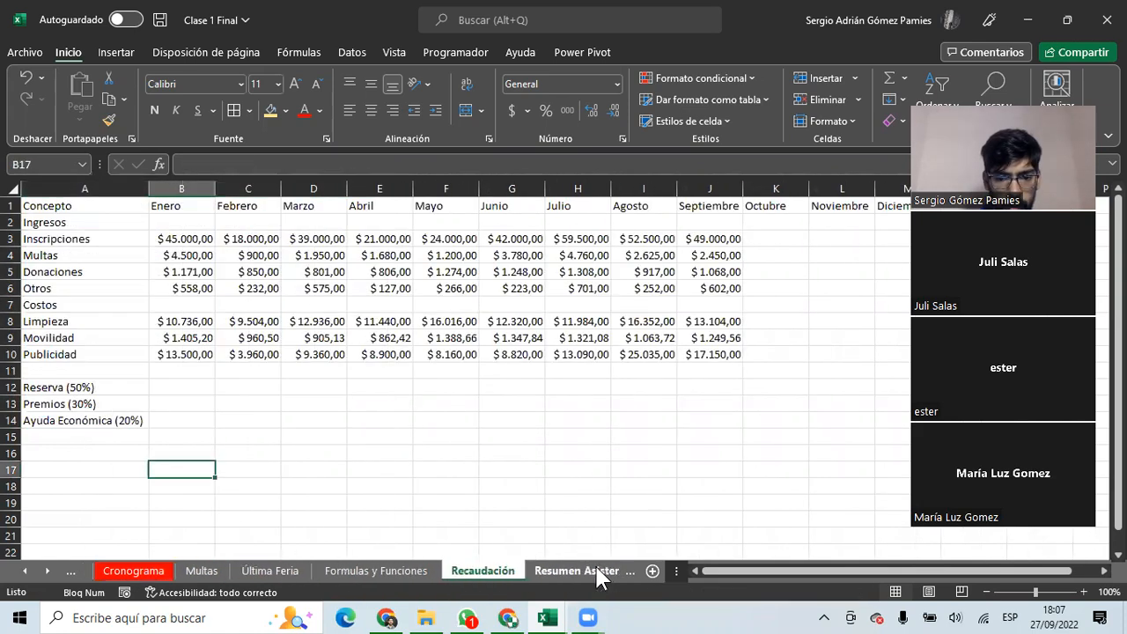
{"action": "left_click", "coordinate": [597, 572]}
{"action": "left_click", "coordinate": [673, 288]}
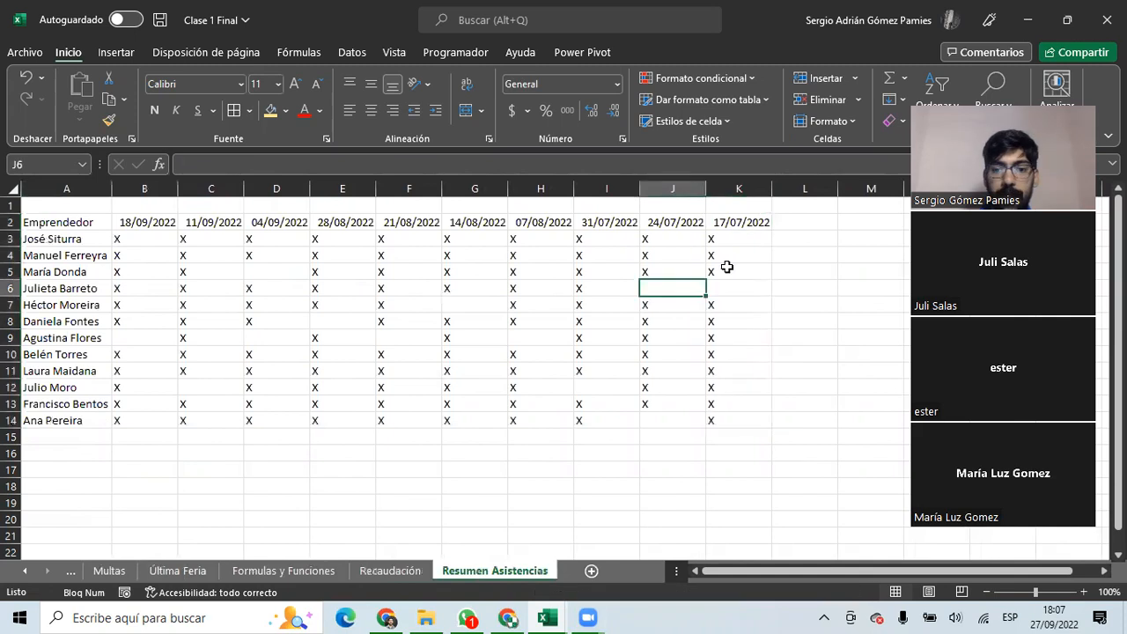
{"action": "left_click", "coordinate": [798, 225]}
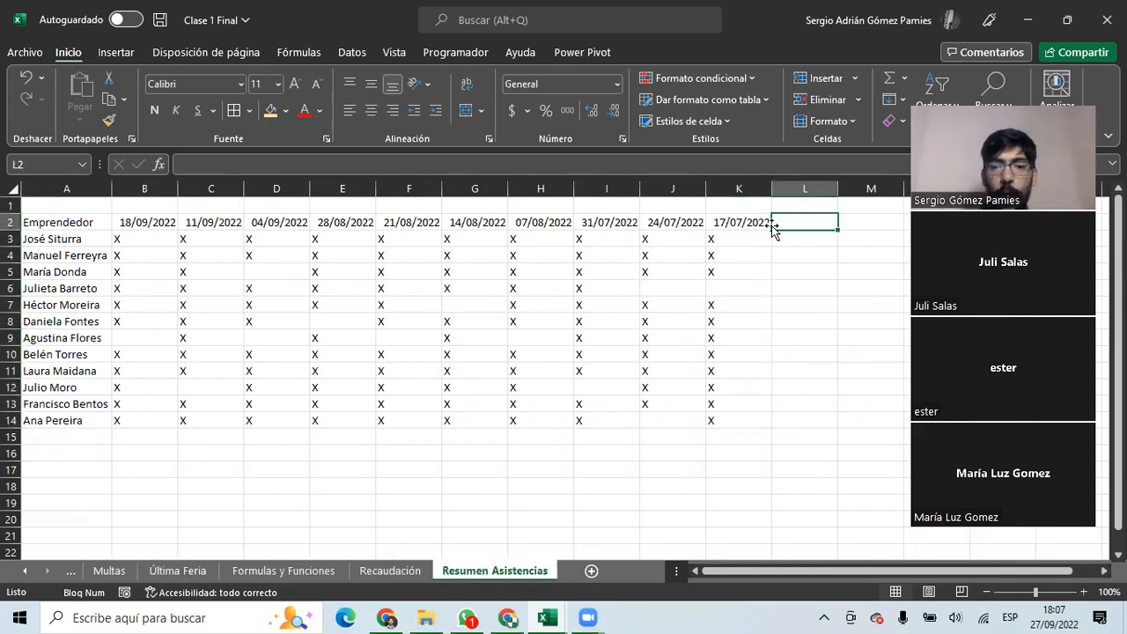
{"action": "type", "text": "Asistencias"}
{"action": "key", "text": "Return"}
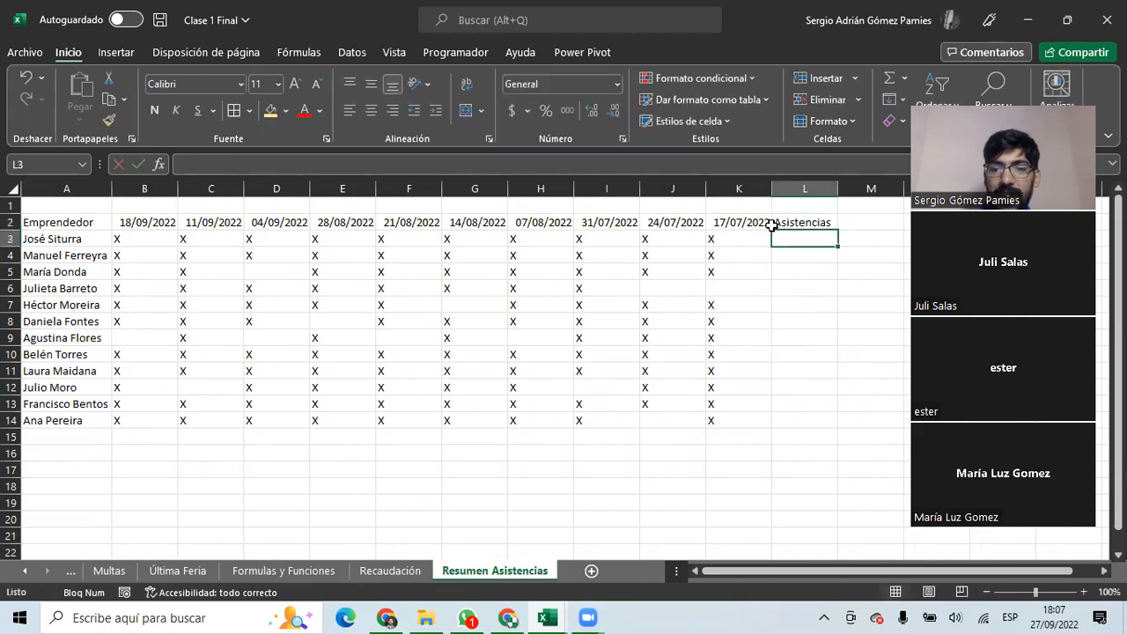
Apply all borders to the attendance table A2:L14.
{"action": "left_click_drag", "start_coordinate": [794, 238], "coordinate": [804, 420]}
{"action": "left_click_drag", "start_coordinate": [85, 224], "coordinate": [777, 418]}
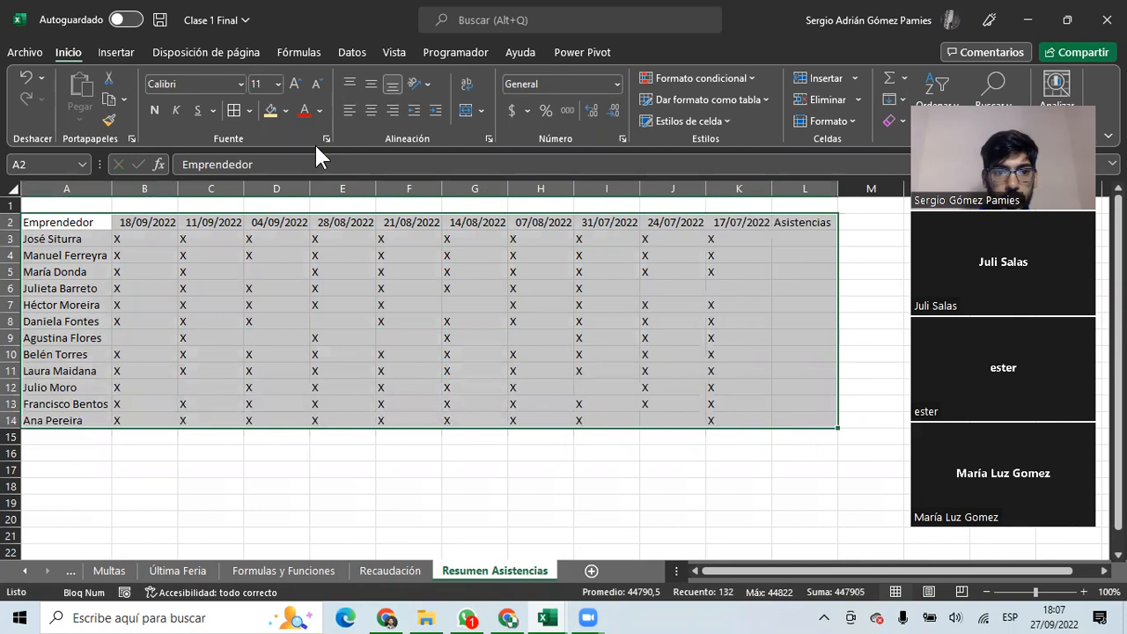
{"action": "key", "text": "ctrl+1"}
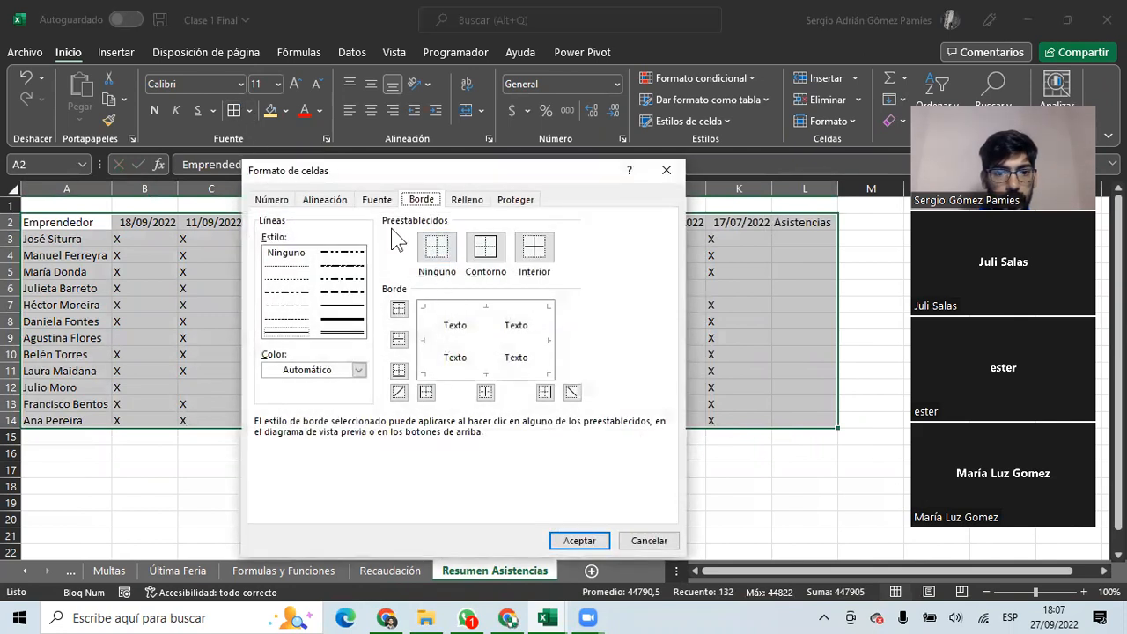
{"action": "left_click", "coordinate": [666, 170]}
{"action": "left_click", "coordinate": [249, 110]}
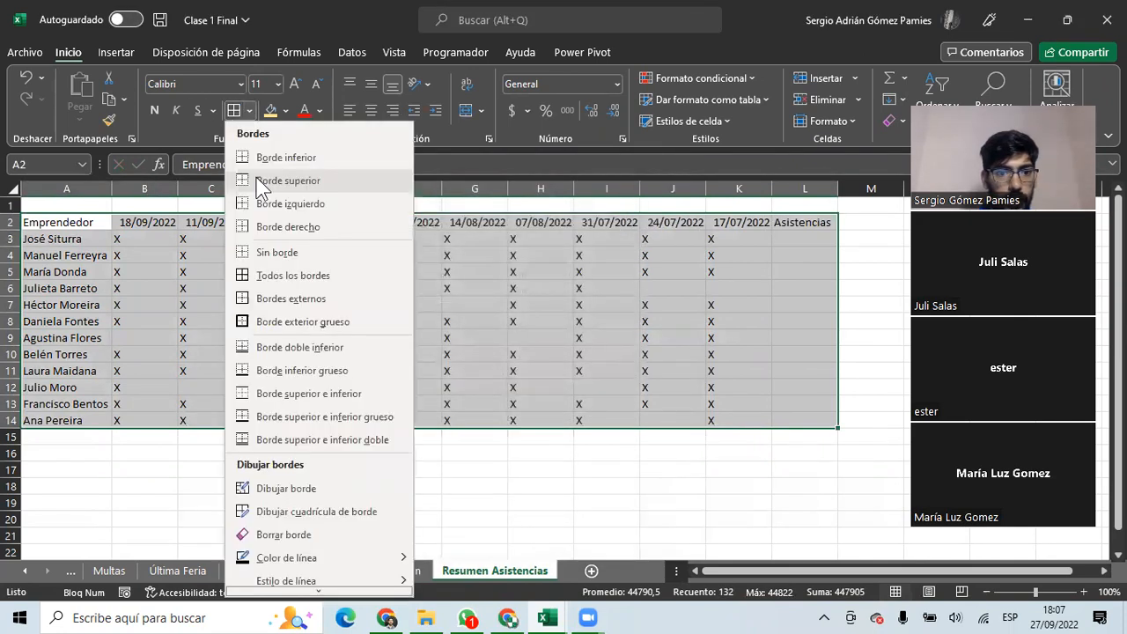
{"action": "left_click", "coordinate": [286, 274]}
{"action": "left_click", "coordinate": [408, 288]}
Make the header row A2:L2 bold.
{"action": "left_click_drag", "start_coordinate": [105, 214], "coordinate": [785, 221]}
{"action": "key", "text": "ctrl+n"}
{"action": "left_click", "coordinate": [476, 288]}
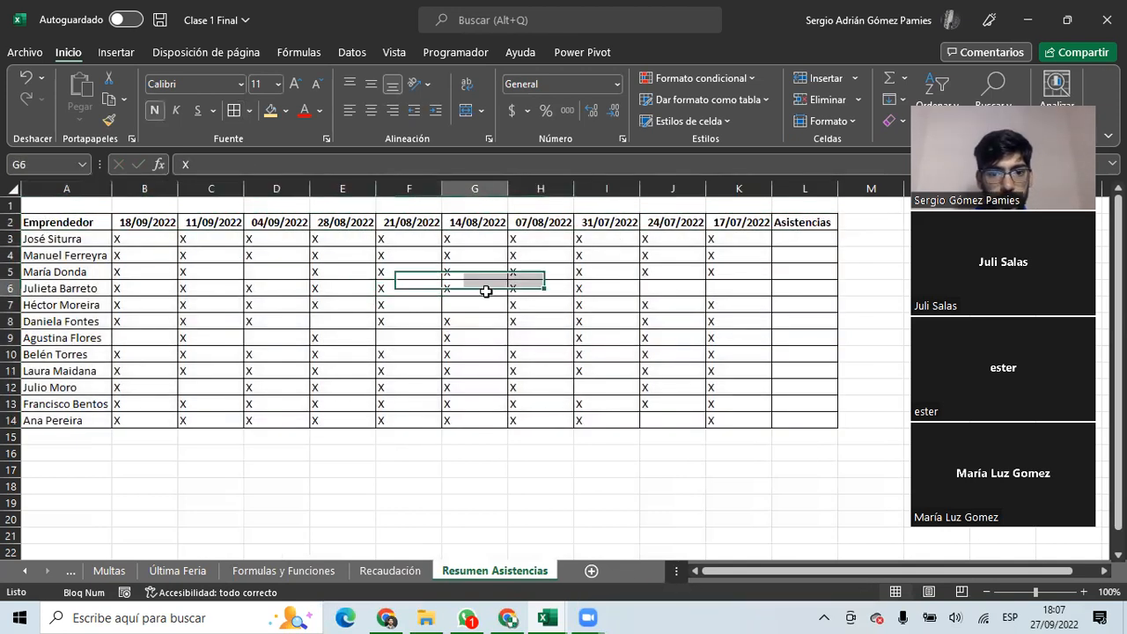
Center all the X attendance marks in B3:K14.
{"action": "left_click", "coordinate": [780, 239]}
{"action": "left_click_drag", "start_coordinate": [748, 238], "coordinate": [127, 240]}
{"action": "left_click", "coordinate": [53, 238]}
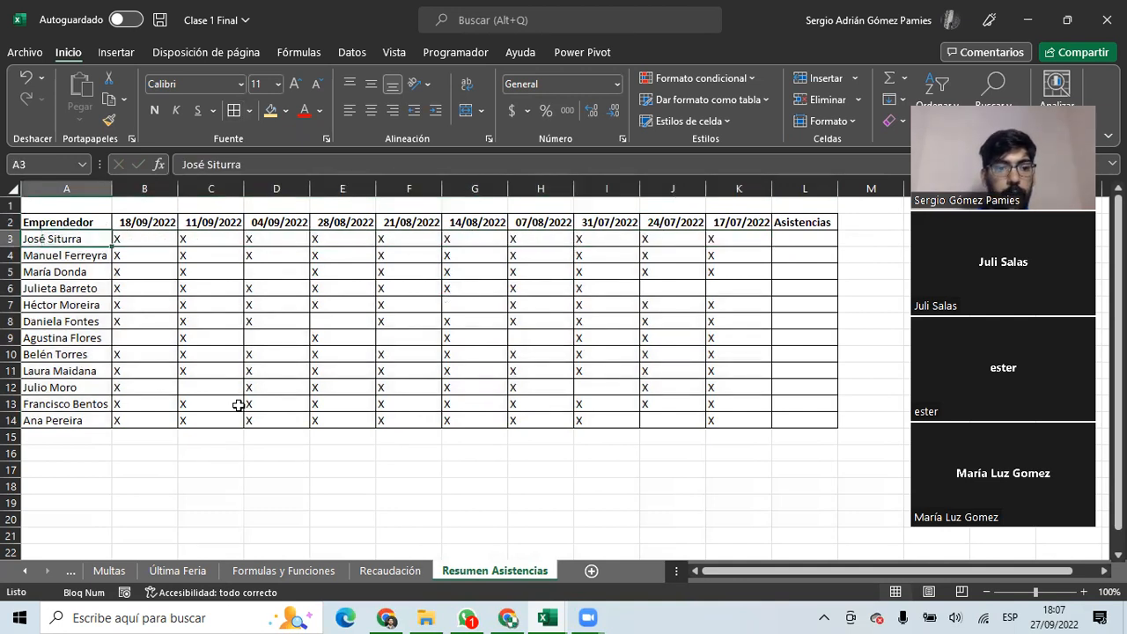
{"action": "left_click", "coordinate": [73, 258]}
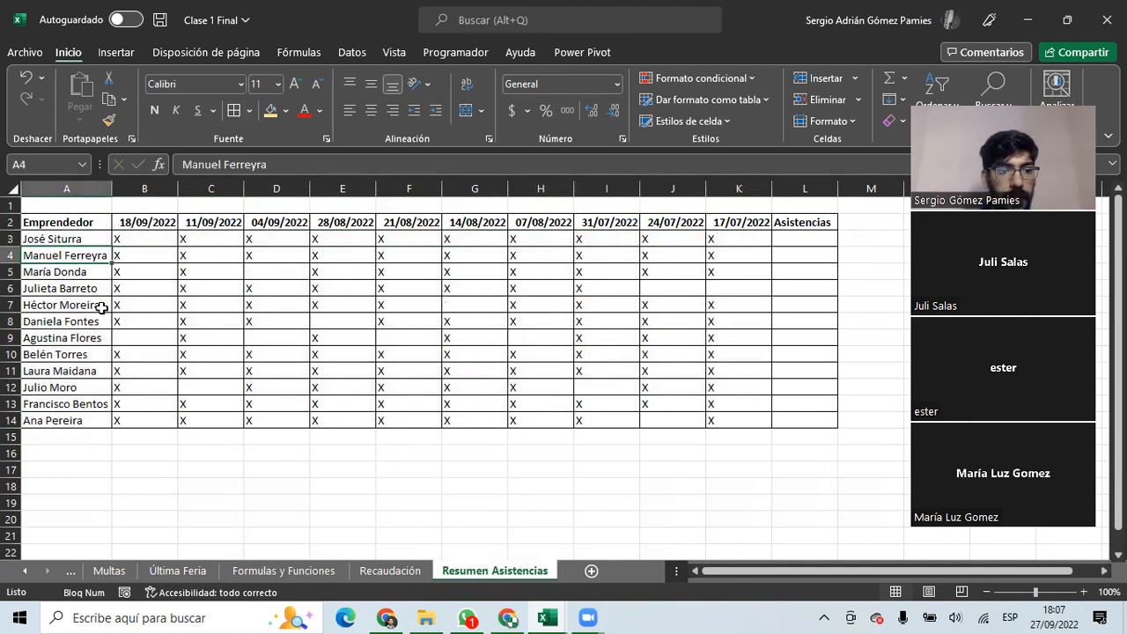
{"action": "left_click", "coordinate": [63, 276]}
{"action": "left_click", "coordinate": [805, 242]}
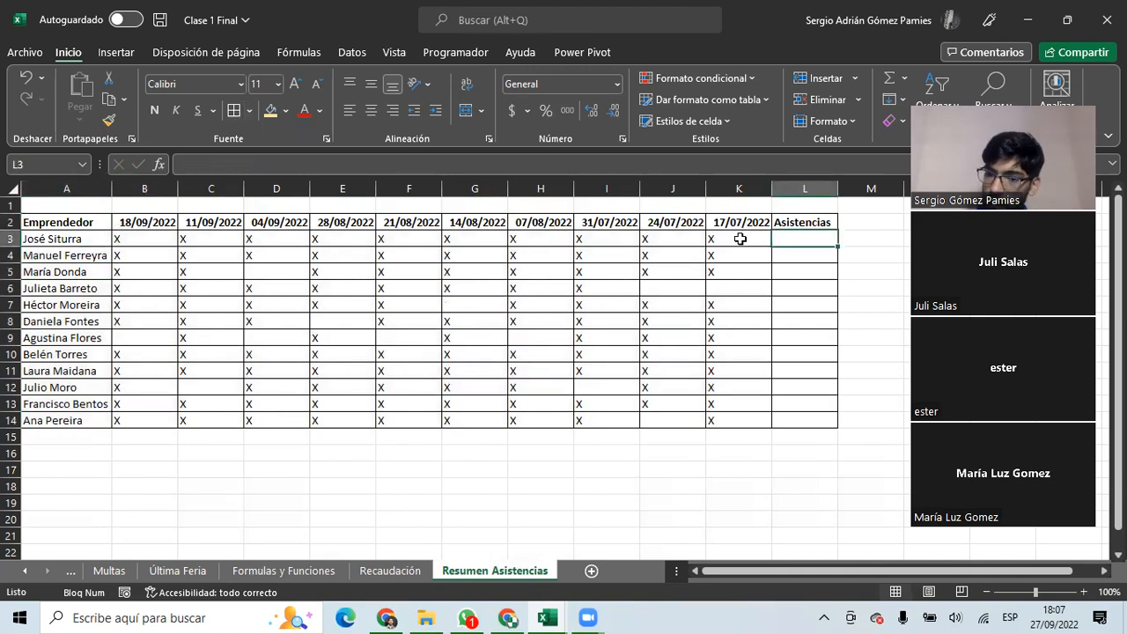
{"action": "left_click_drag", "start_coordinate": [139, 236], "coordinate": [723, 421]}
{"action": "left_click", "coordinate": [370, 110]}
{"action": "left_click", "coordinate": [805, 238]}
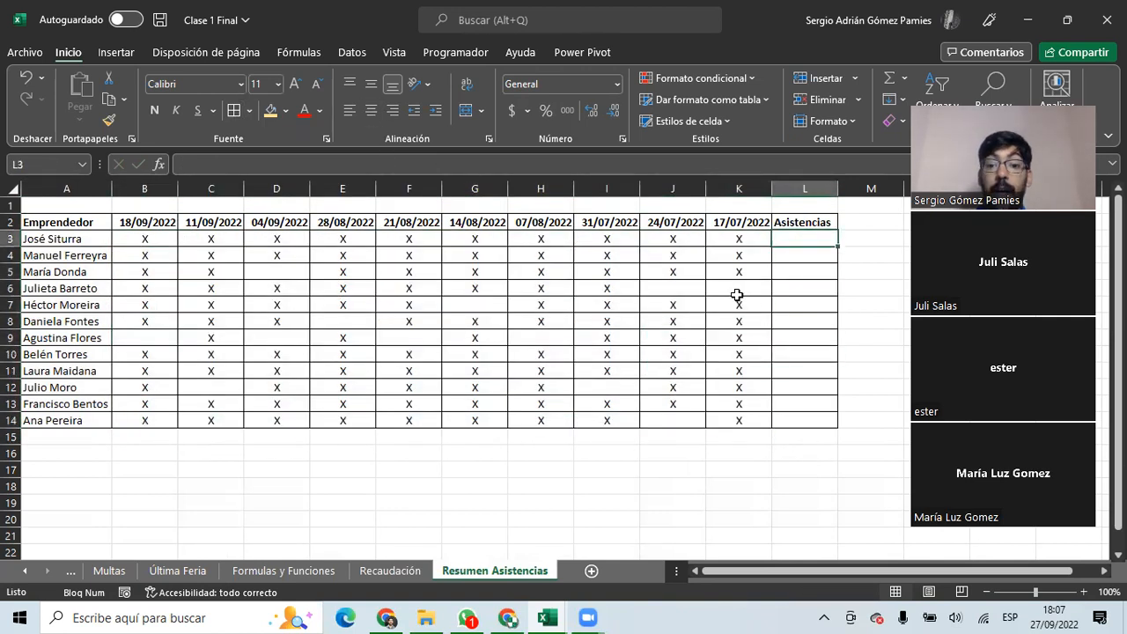
{"action": "left_click_drag", "start_coordinate": [739, 237], "coordinate": [144, 235]}
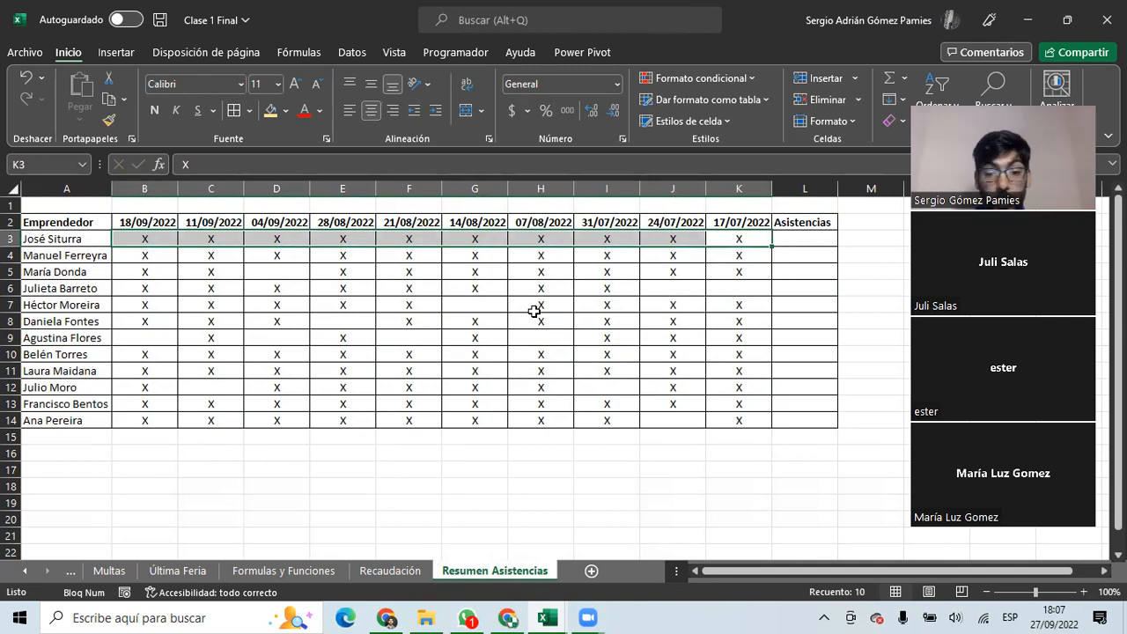
{"action": "left_click", "coordinate": [785, 238]}
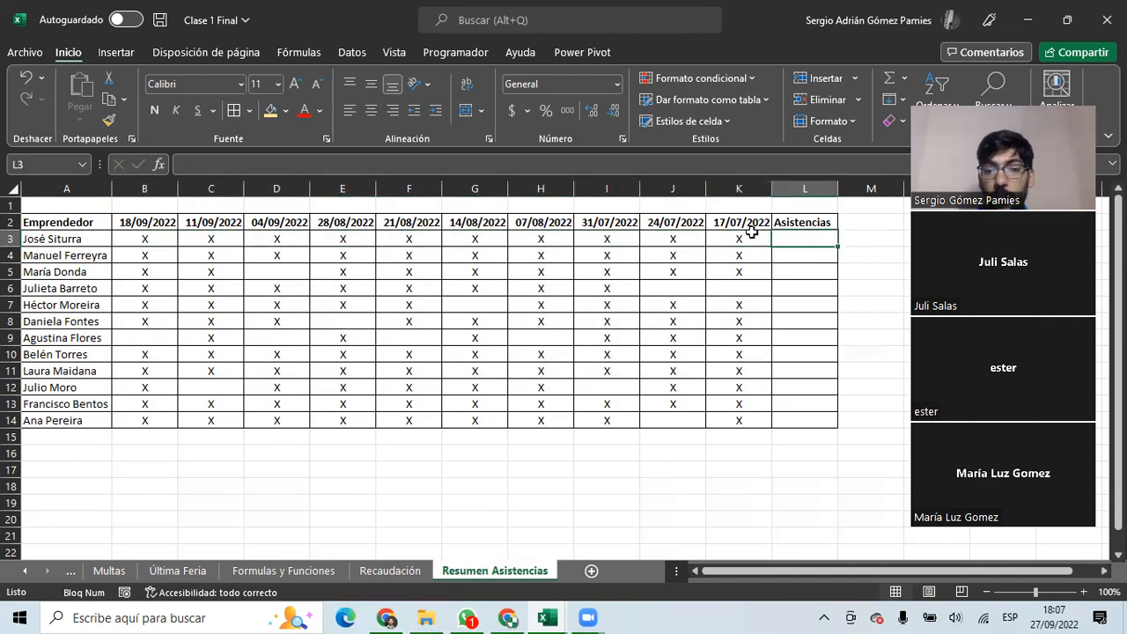
{"action": "left_click_drag", "start_coordinate": [747, 237], "coordinate": [143, 240]}
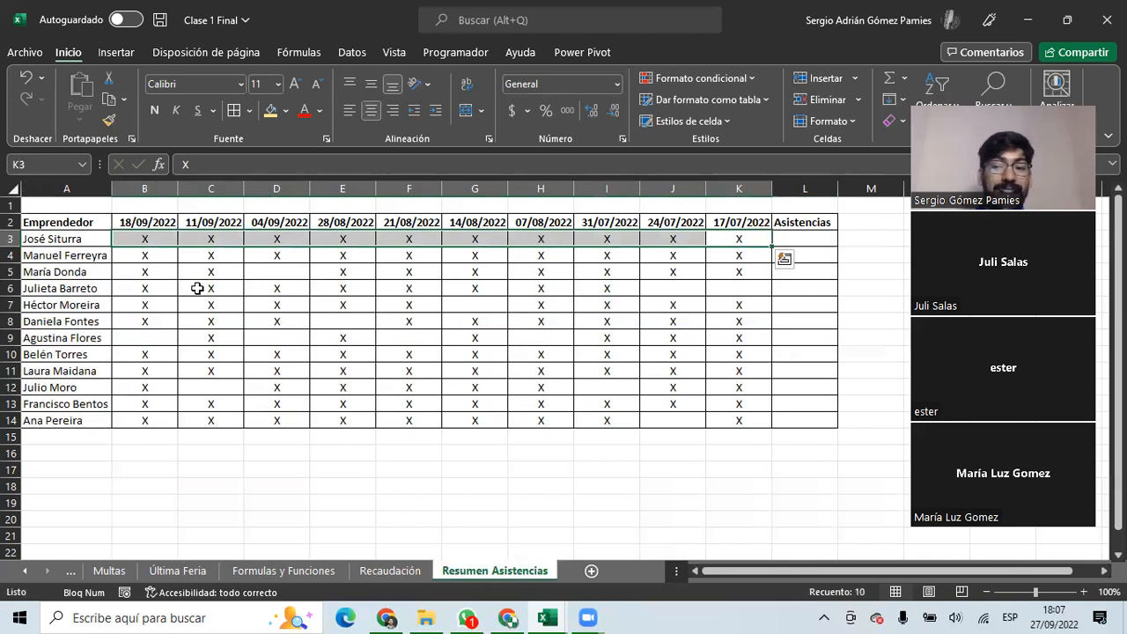
{"action": "left_click", "coordinate": [660, 290]}
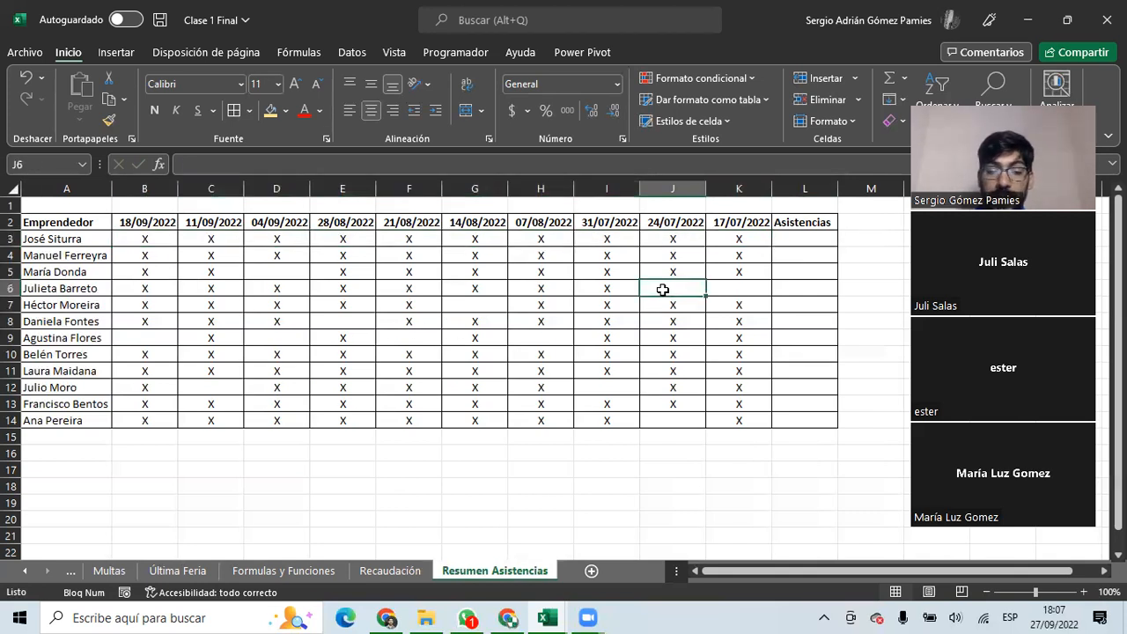
{"action": "left_click", "coordinate": [741, 285]}
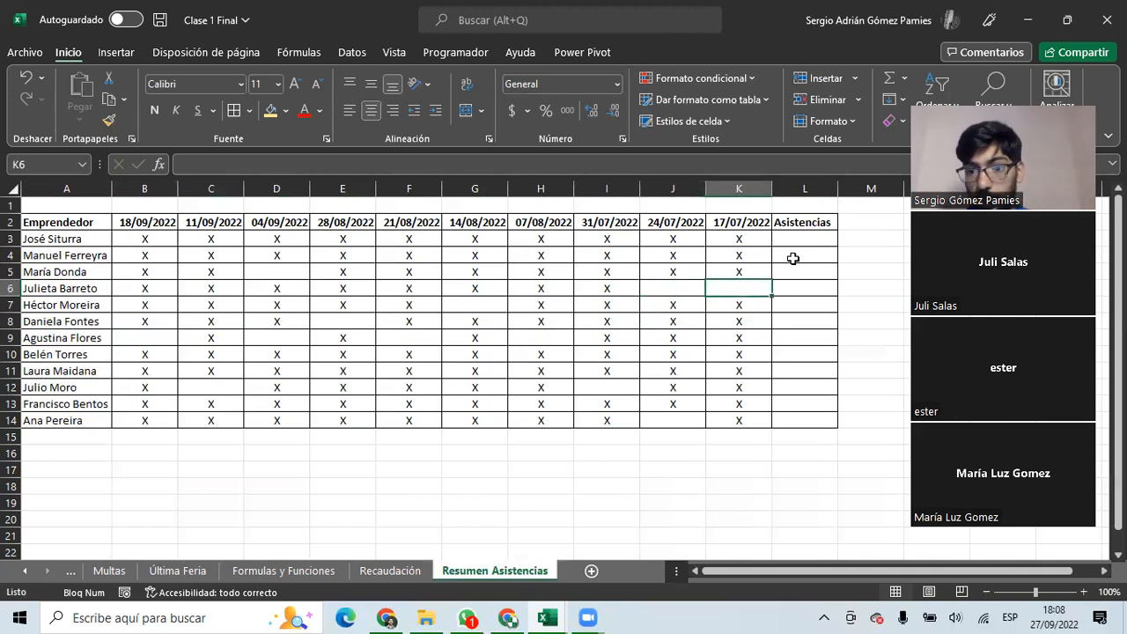
{"action": "left_click", "coordinate": [792, 236]}
{"action": "type", "text": "="}
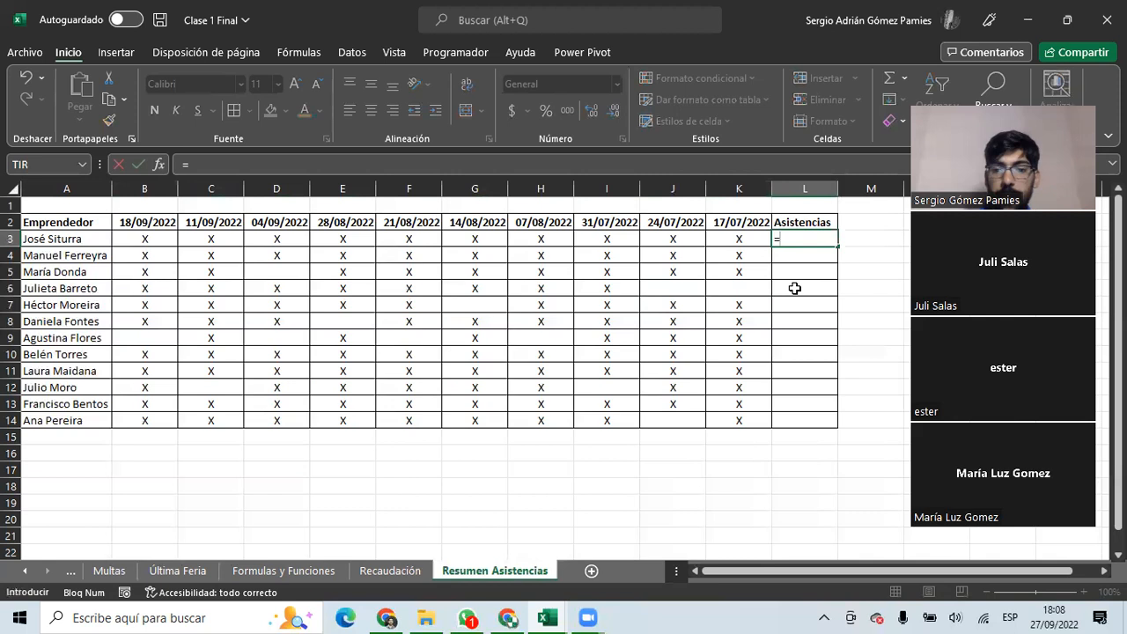
{"action": "type", "text": "con"}
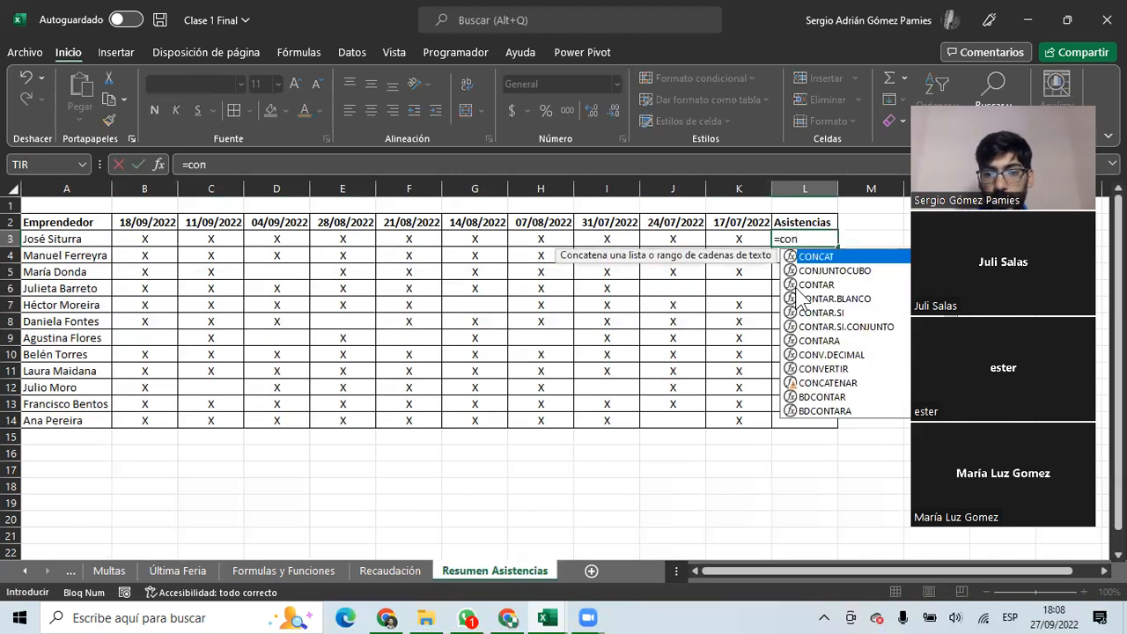
{"action": "type", "text": "tar"}
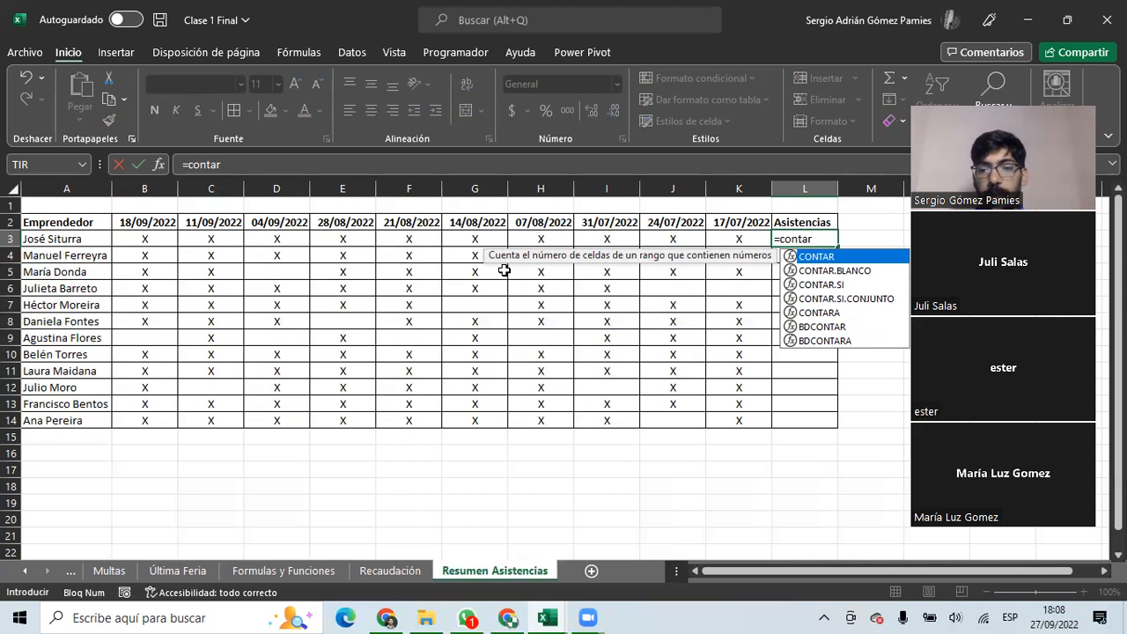
{"action": "key", "text": "Tab"}
{"action": "left_click_drag", "start_coordinate": [718, 240], "coordinate": [143, 240]}
{"action": "key", "text": "Return"}
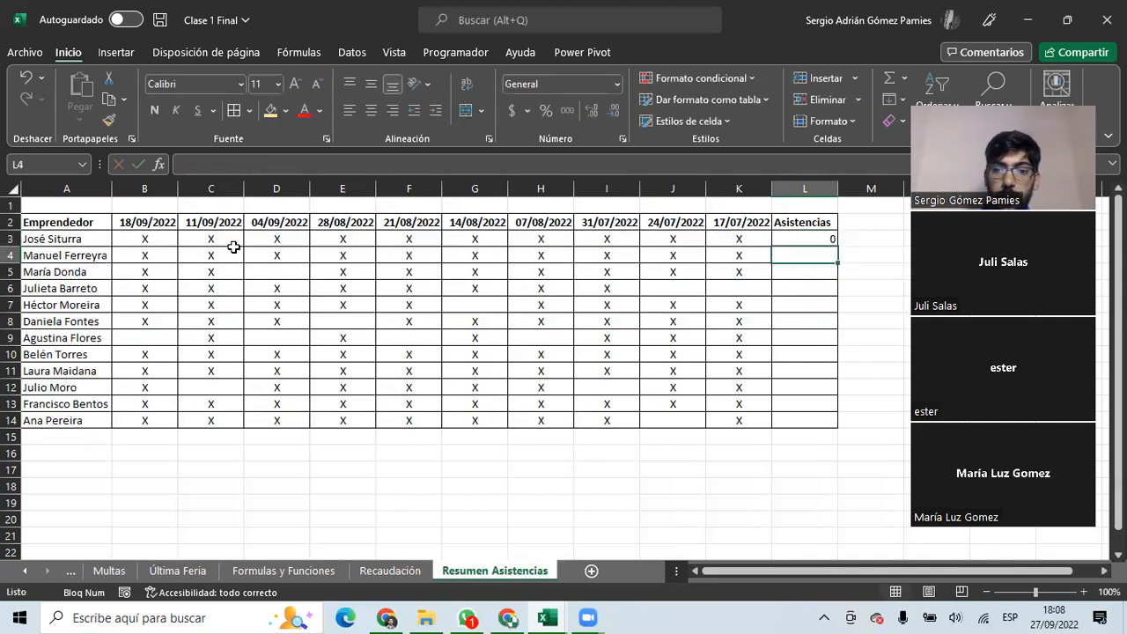
{"action": "left_click_drag", "start_coordinate": [737, 238], "coordinate": [154, 236]}
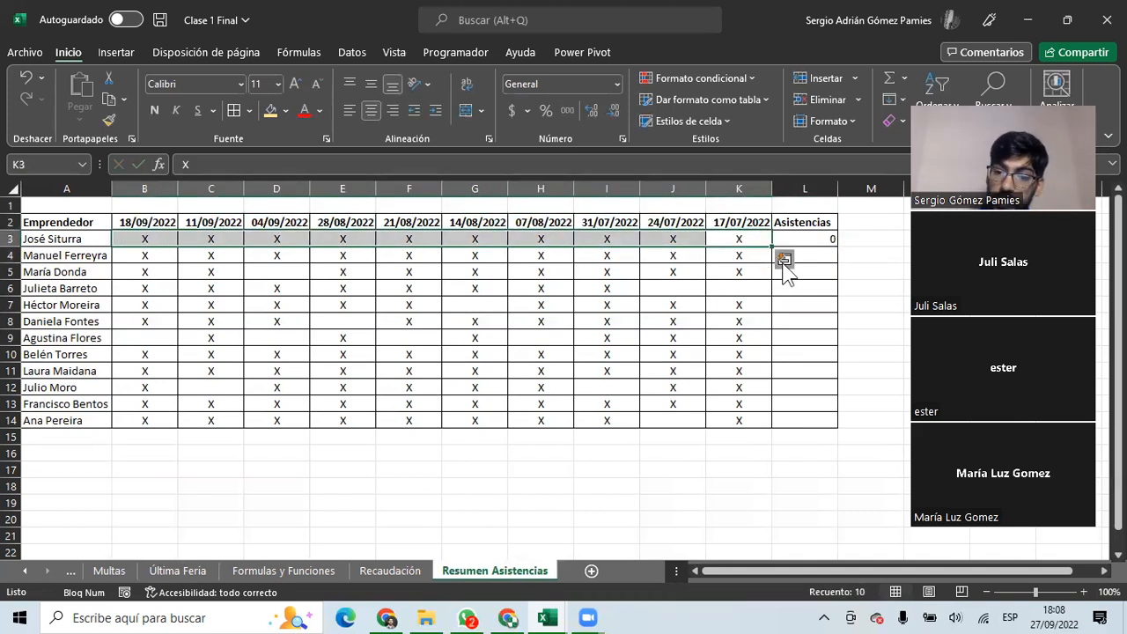
{"action": "left_click", "coordinate": [805, 239]}
Enter =CONTARA(B3:K3) in L3 and fill it down to L14.
{"action": "type", "text": "=contara"}
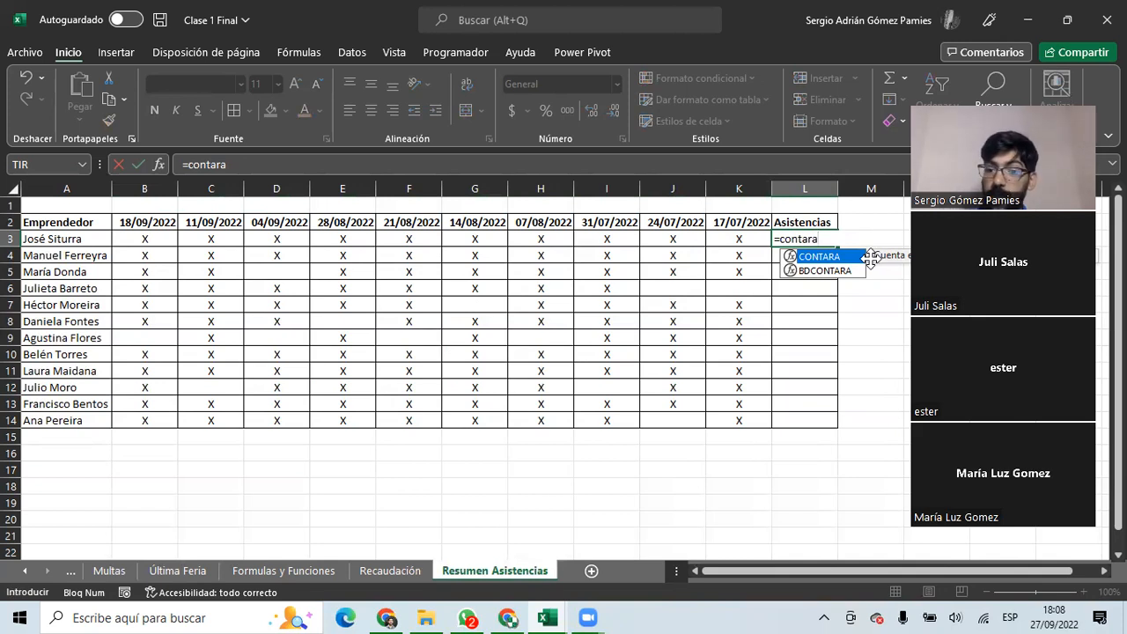
{"action": "double_click", "coordinate": [840, 257]}
{"action": "left_click_drag", "start_coordinate": [747, 239], "coordinate": [172, 242]}
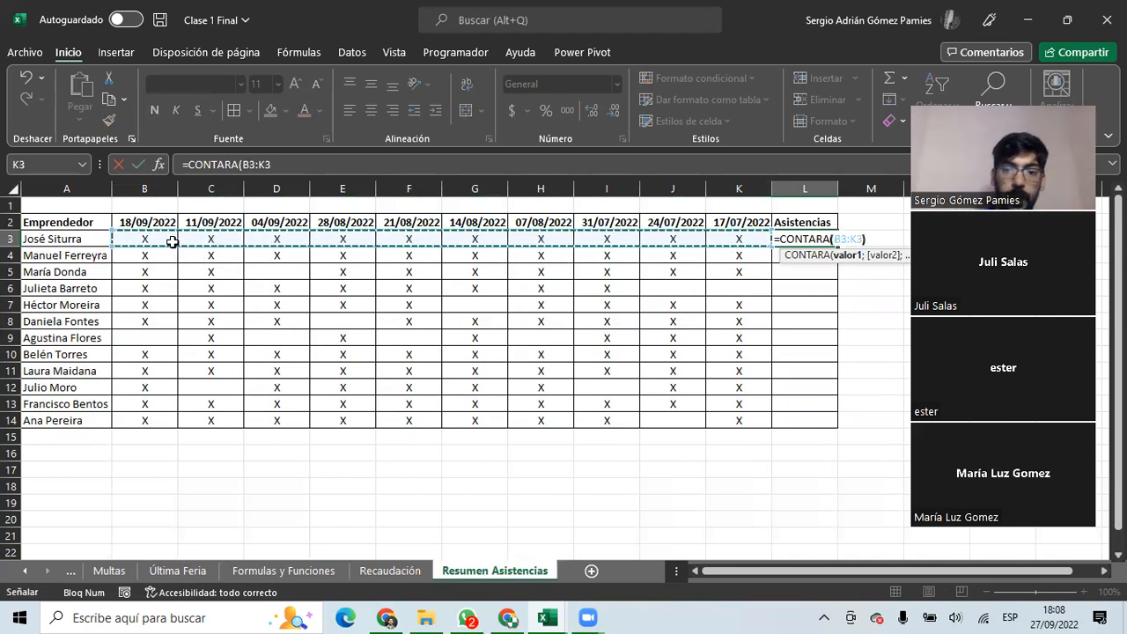
{"action": "key", "text": "Return"}
{"action": "left_click", "coordinate": [782, 241]}
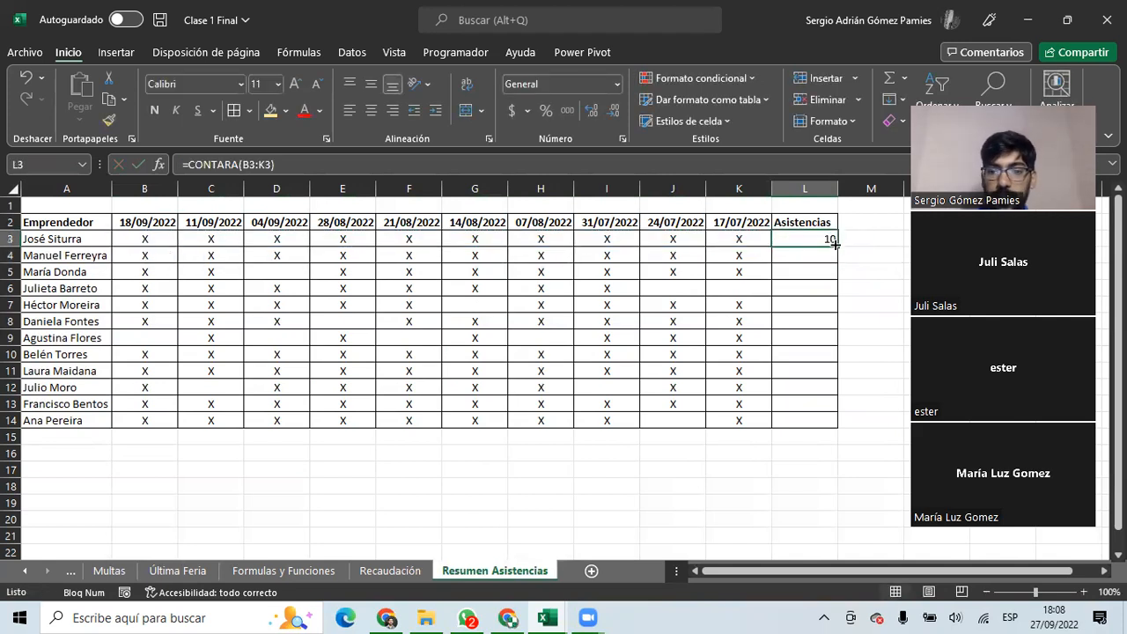
{"action": "left_click_drag", "start_coordinate": [837, 246], "coordinate": [813, 430]}
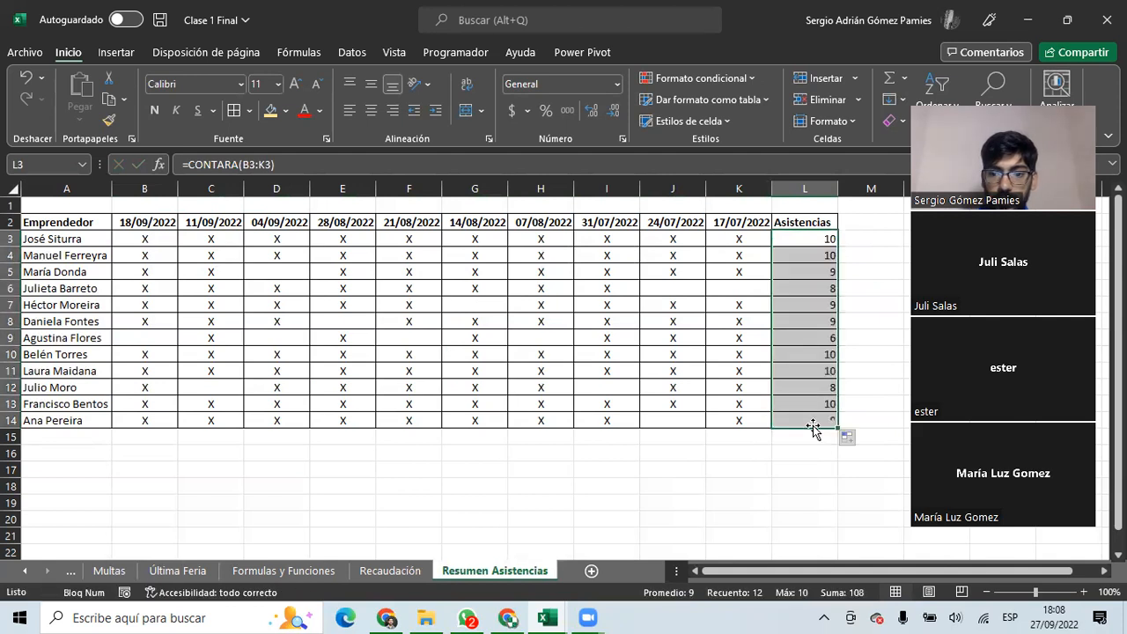
Check the copied CONTARA formulas in L4 through L14, then select L3:L14.
{"action": "left_click", "coordinate": [827, 254]}
{"action": "left_click", "coordinate": [824, 272]}
{"action": "left_click", "coordinate": [820, 289]}
{"action": "left_click", "coordinate": [819, 305]}
{"action": "left_click", "coordinate": [820, 322]}
{"action": "left_click", "coordinate": [822, 338]}
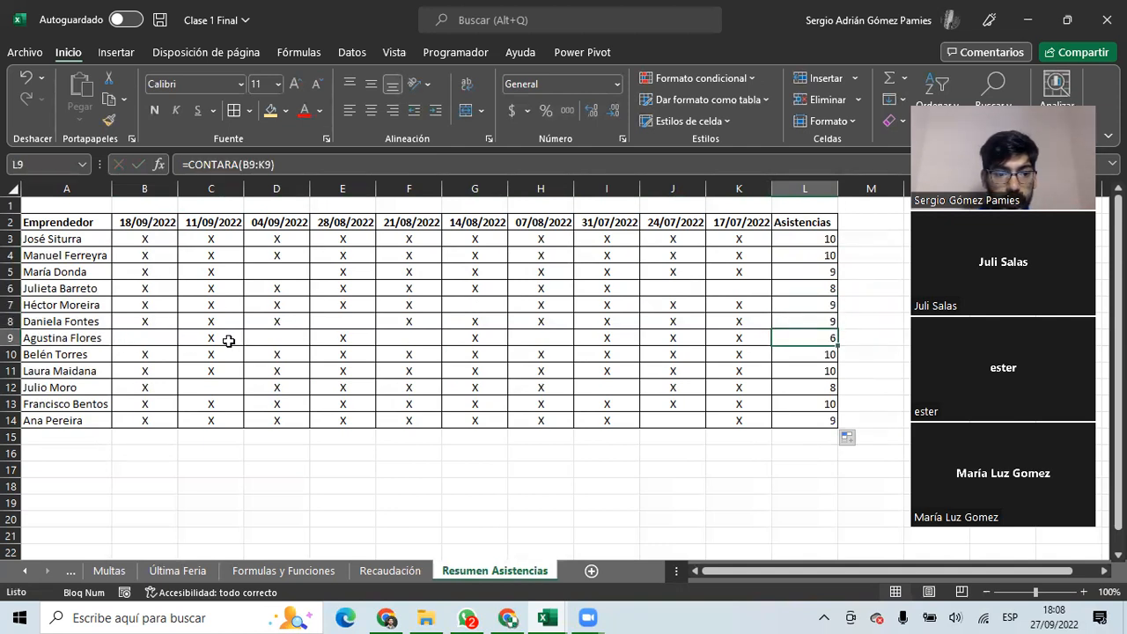
{"action": "left_click", "coordinate": [822, 354]}
{"action": "left_click", "coordinate": [819, 371]}
{"action": "left_click", "coordinate": [821, 387]}
{"action": "left_click", "coordinate": [821, 404]}
{"action": "left_click", "coordinate": [809, 421]}
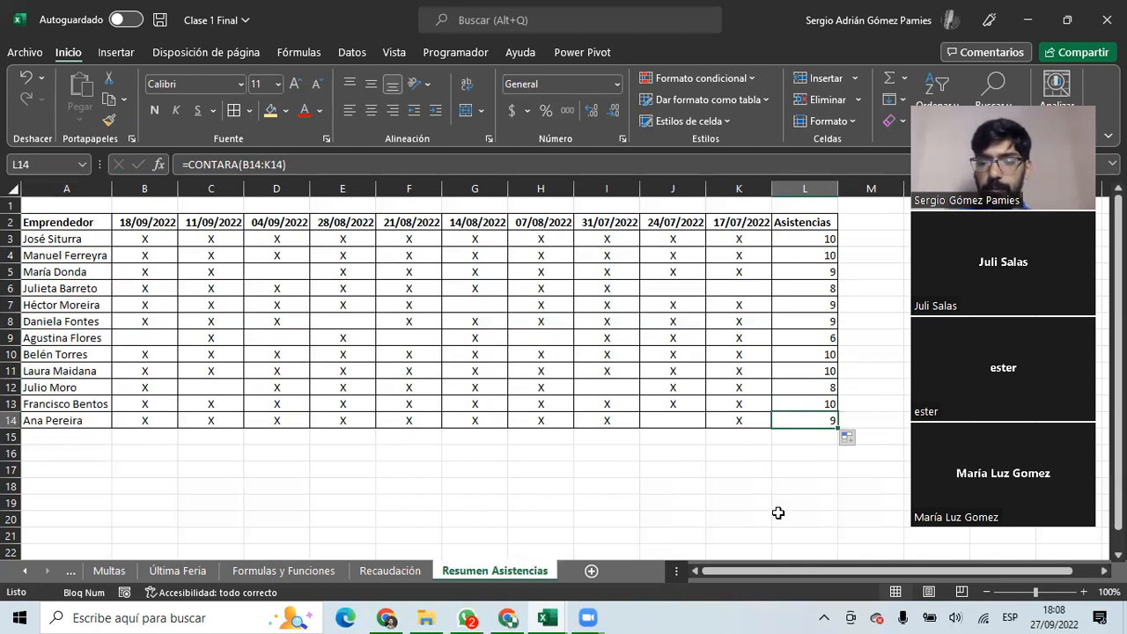
{"action": "left_click", "coordinate": [799, 239]}
{"action": "left_click_drag", "start_coordinate": [810, 234], "coordinate": [831, 427]}
Clear the counts and enter =CONTAR.BLANCO(B3:K3) in L3.
{"action": "key", "text": "Delete"}
{"action": "left_click", "coordinate": [804, 240]}
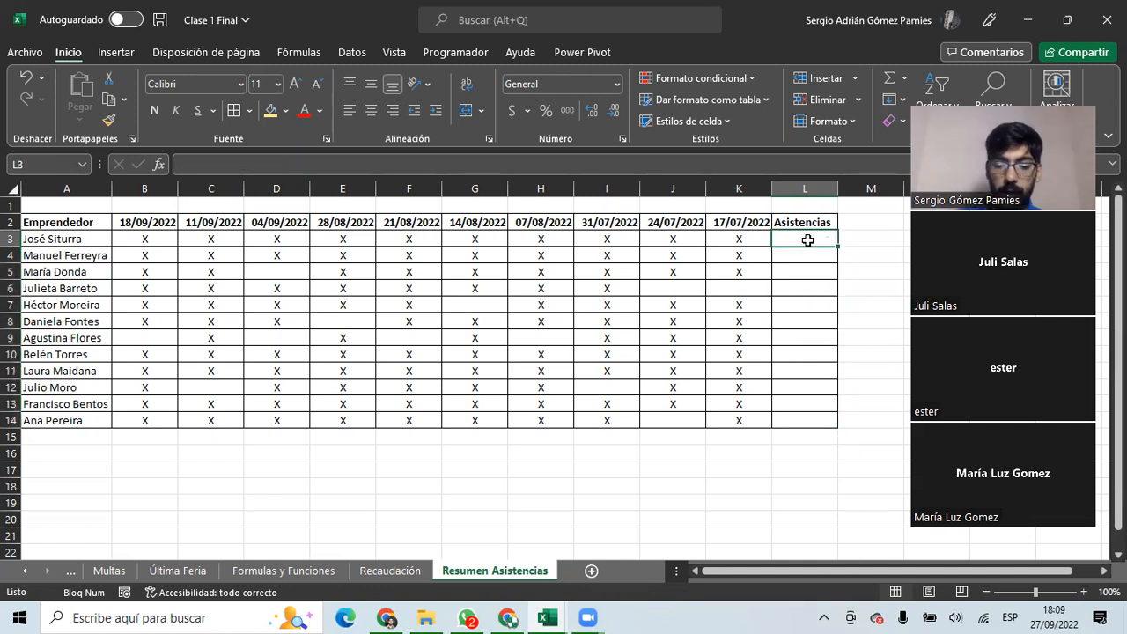
{"action": "type", "text": "=contar.bl"}
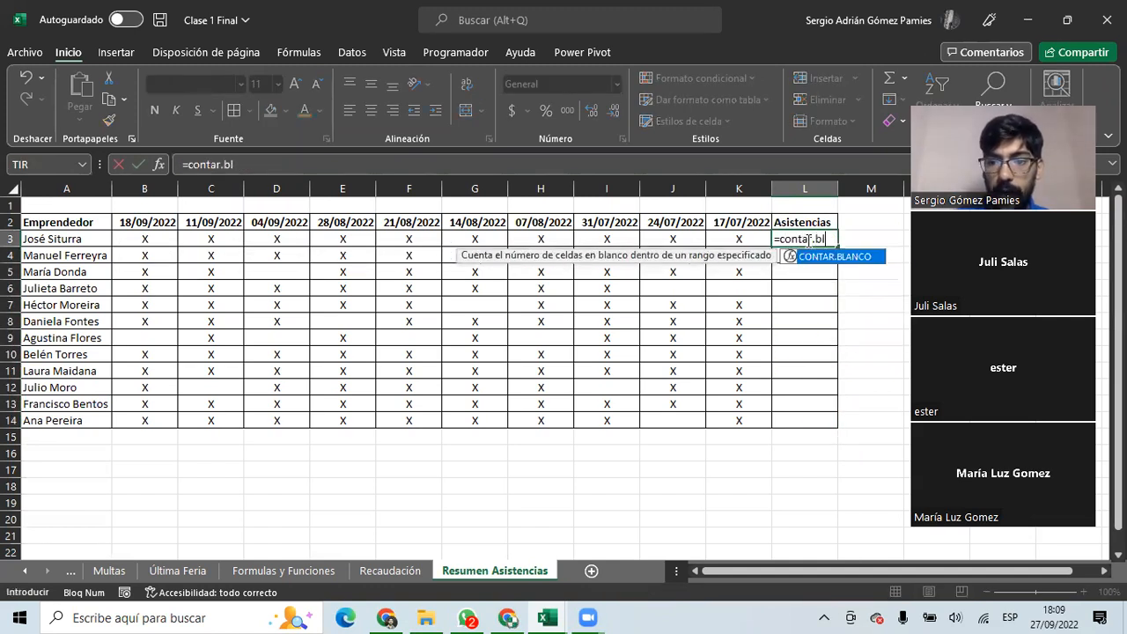
{"action": "key", "text": "Tab"}
{"action": "left_click_drag", "start_coordinate": [760, 239], "coordinate": [167, 238]}
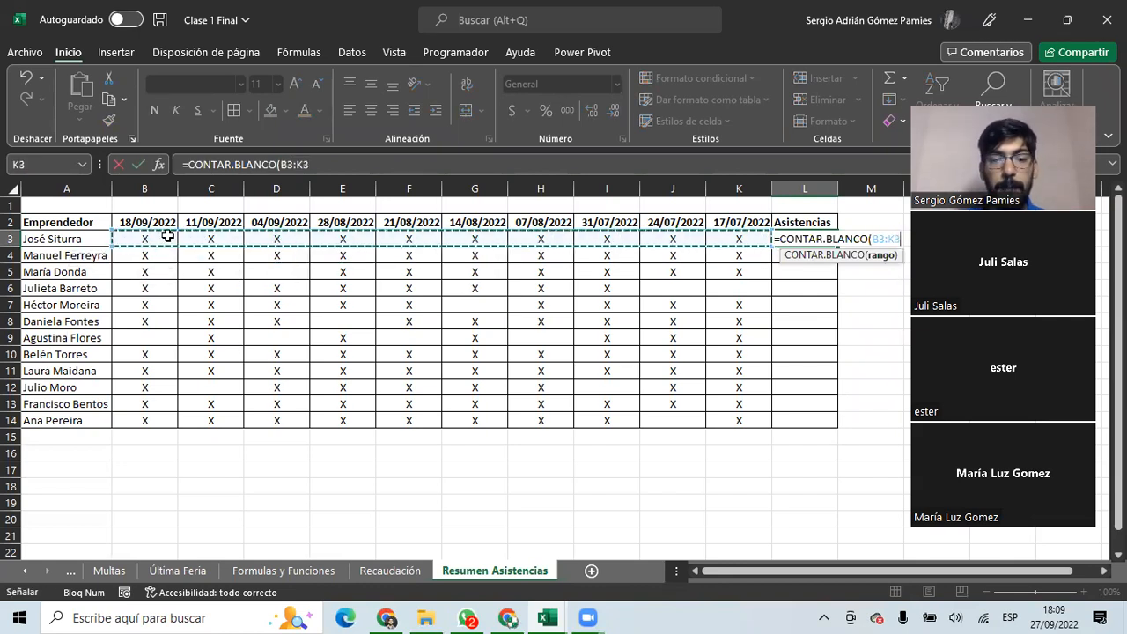
{"action": "key", "text": "Return"}
Rename L2 to 'Inasistencias' and fill the blank-count formula down to L14.
{"action": "left_click", "coordinate": [798, 220]}
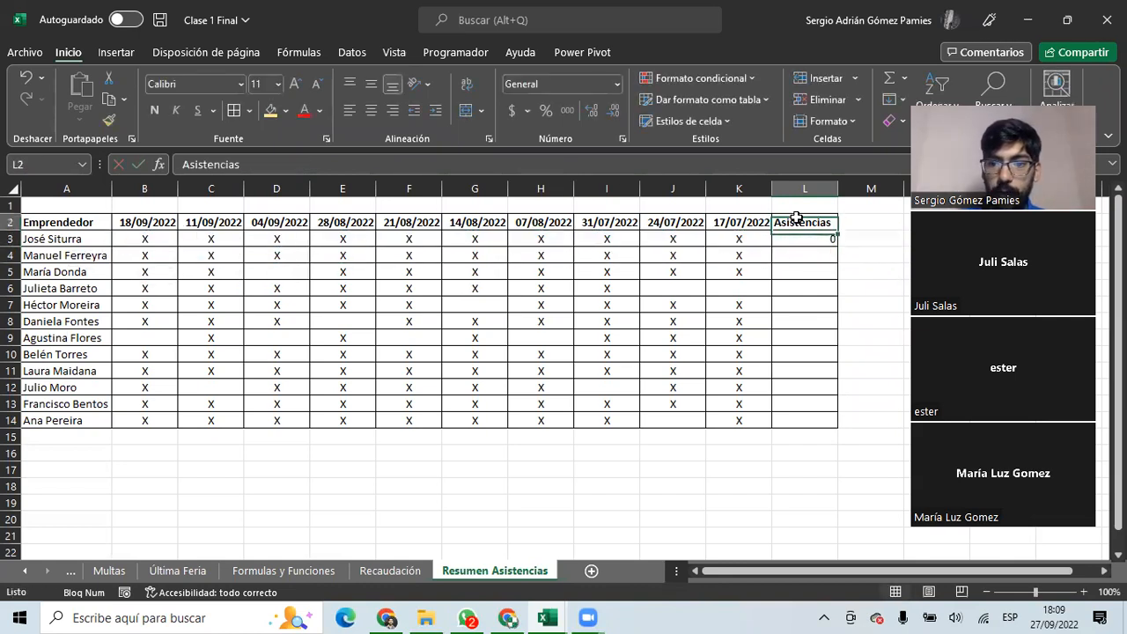
{"action": "type", "text": "In"}
{"action": "type", "text": "istencias"}
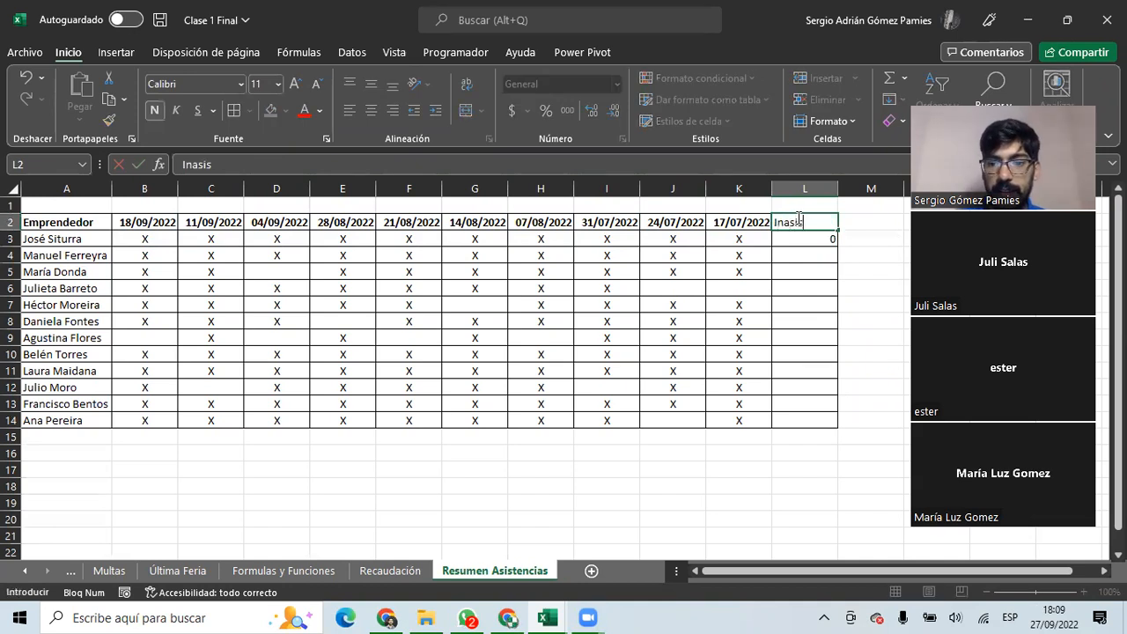
{"action": "key", "text": "Return"}
{"action": "left_click_drag", "start_coordinate": [836, 246], "coordinate": [835, 424]}
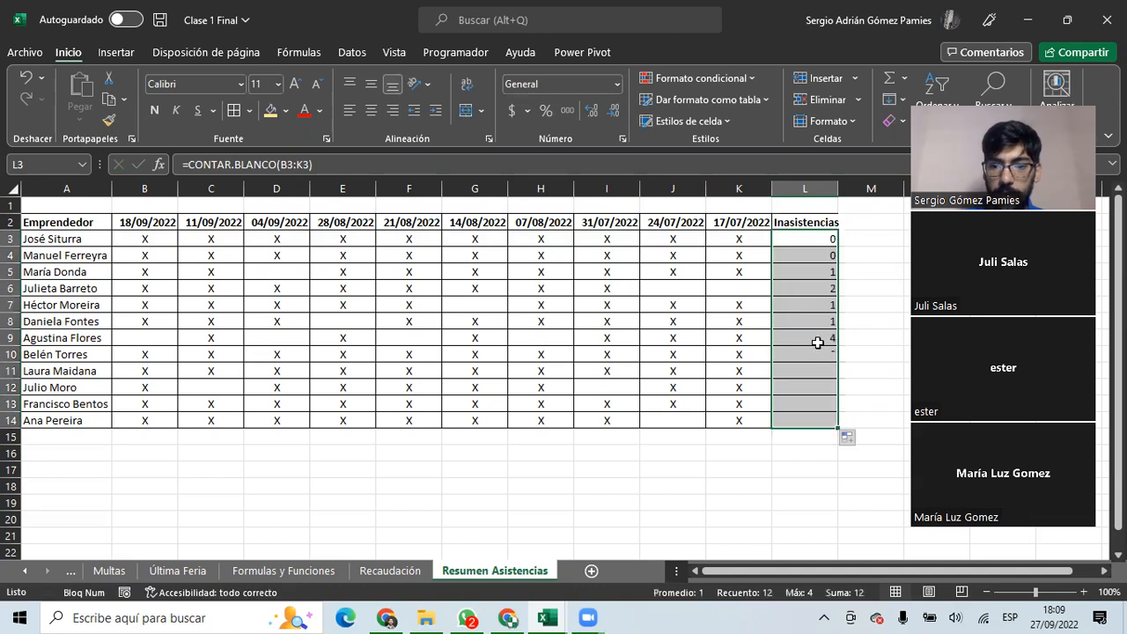
{"action": "left_click", "coordinate": [800, 239]}
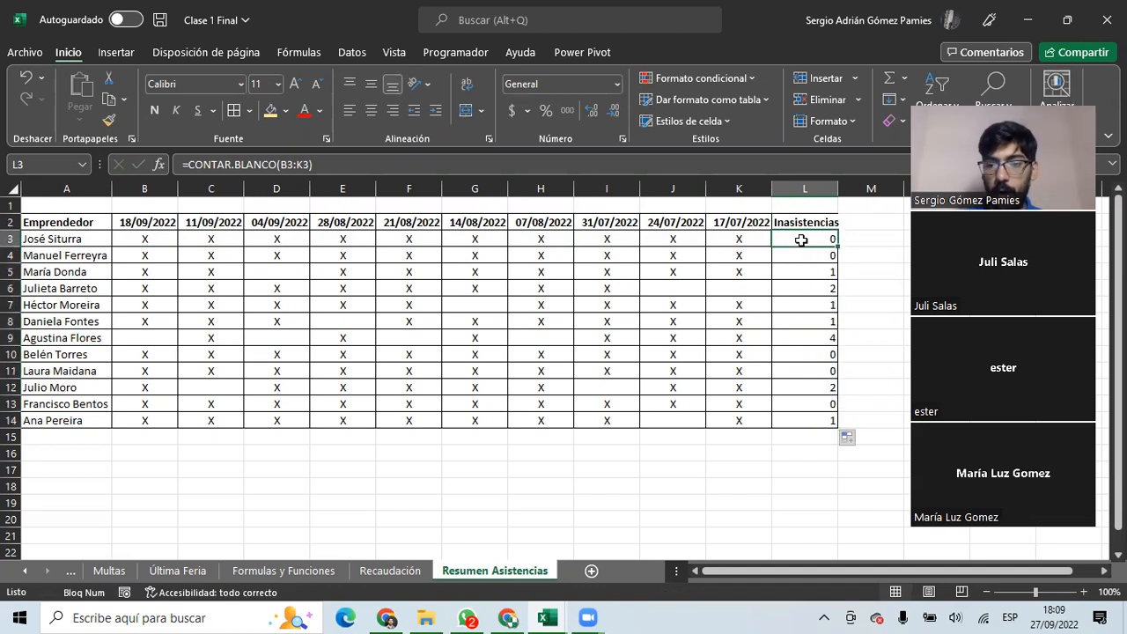
{"action": "left_click", "coordinate": [808, 289]}
{"action": "left_click_drag", "start_coordinate": [731, 290], "coordinate": [669, 289]}
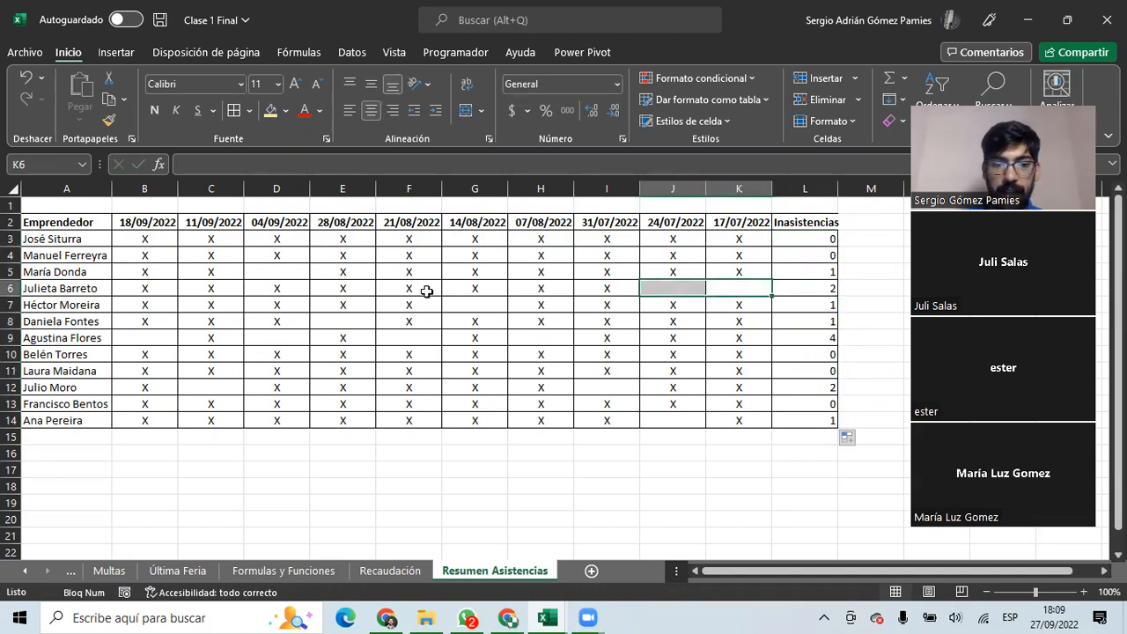
{"action": "left_click", "coordinate": [66, 286]}
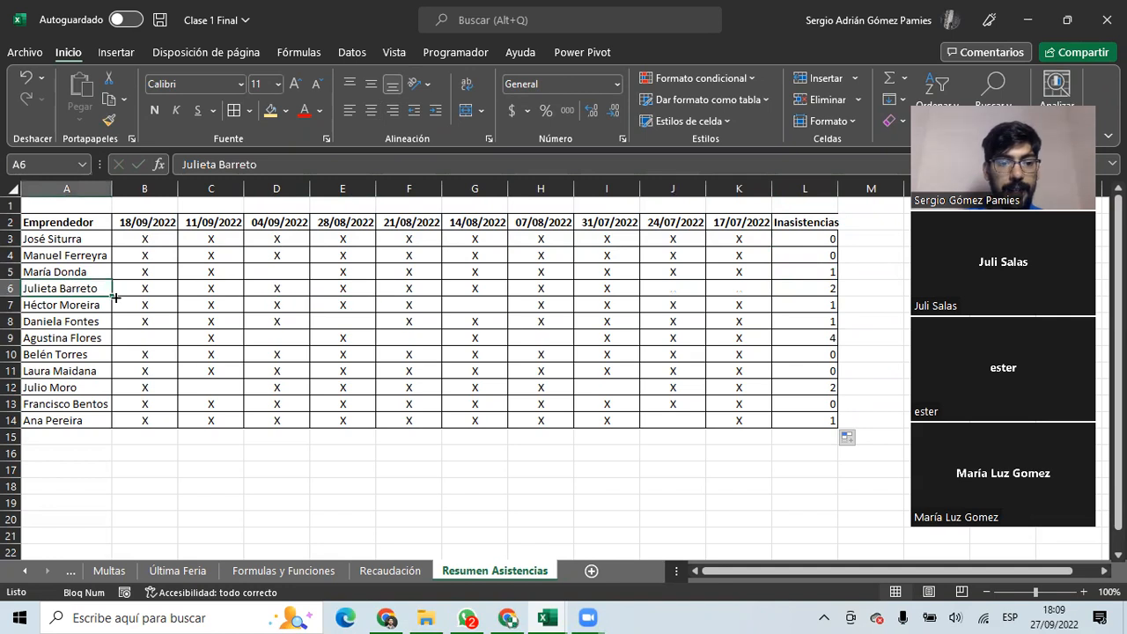
{"action": "left_click_drag", "start_coordinate": [612, 288], "coordinate": [511, 289]}
{"action": "left_click", "coordinate": [619, 287]}
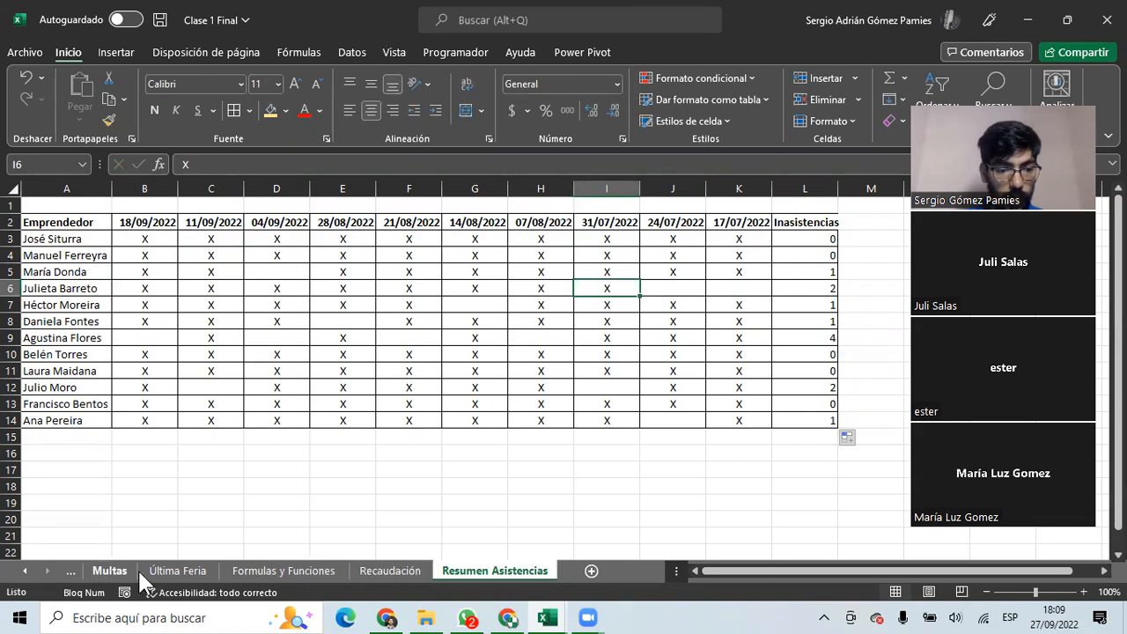
Look over the last vendor's row and registration date on the Última Feria sheet.
{"action": "left_click", "coordinate": [174, 570]}
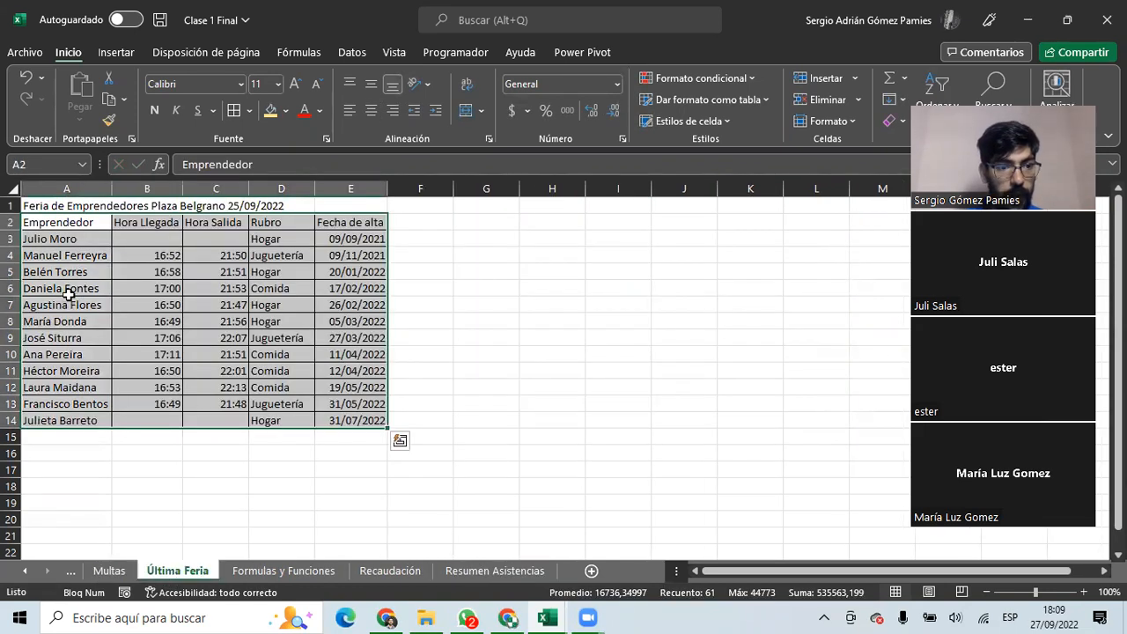
{"action": "left_click_drag", "start_coordinate": [83, 414], "coordinate": [309, 417]}
{"action": "left_click", "coordinate": [342, 420]}
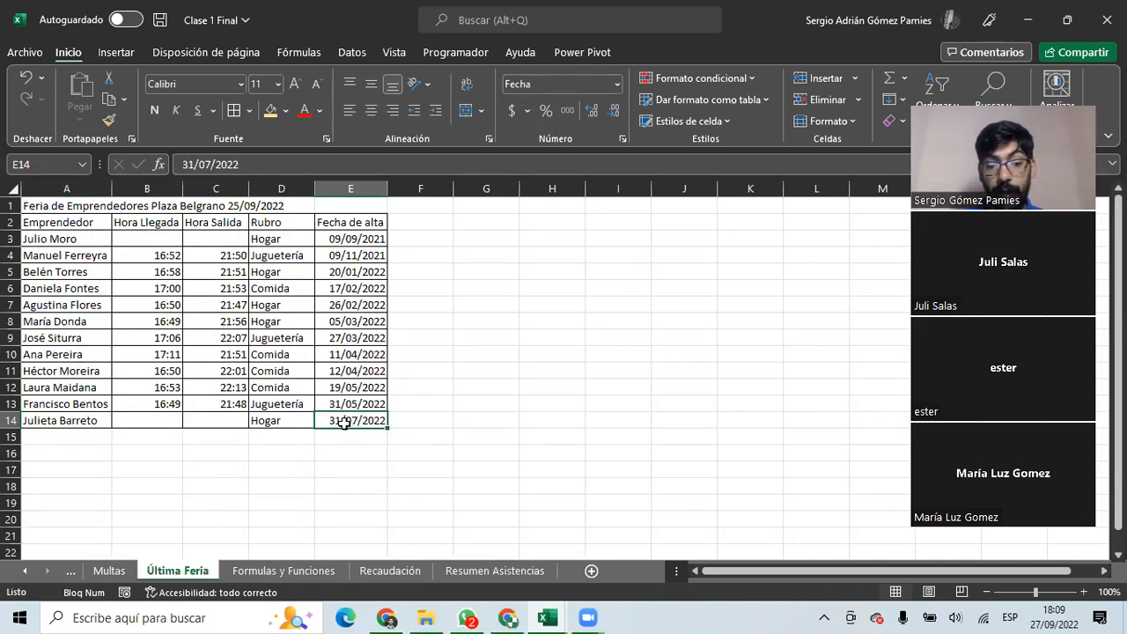
Compare row 6's two blank dates with the CONTAR.BLANCO results in L6 and L3.
{"action": "left_click", "coordinate": [484, 569]}
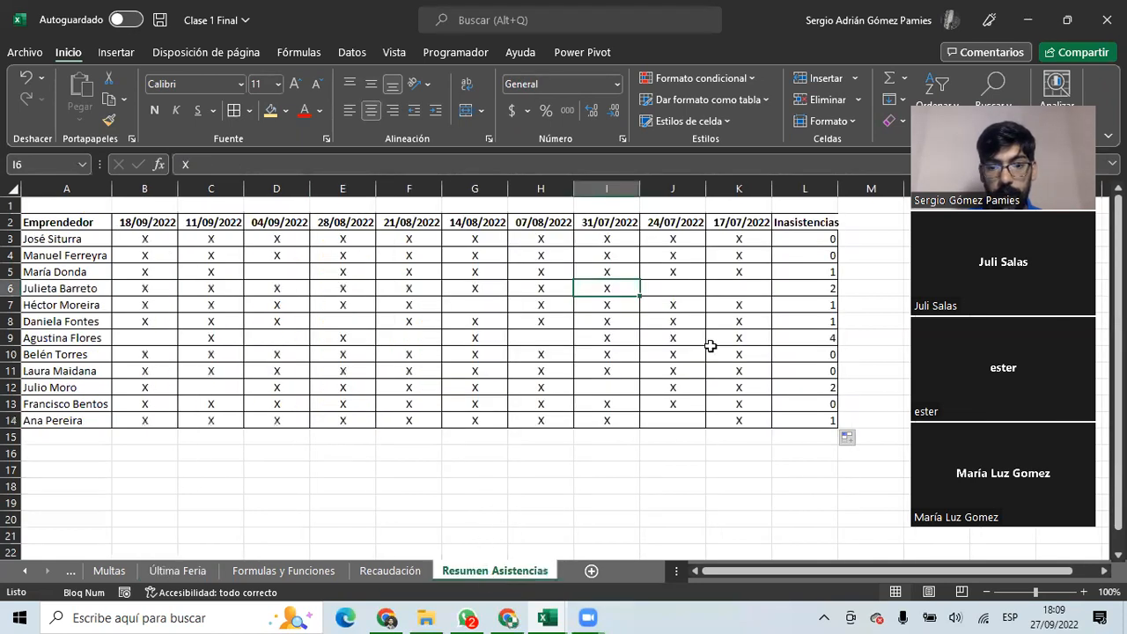
{"action": "left_click_drag", "start_coordinate": [665, 287], "coordinate": [739, 290]}
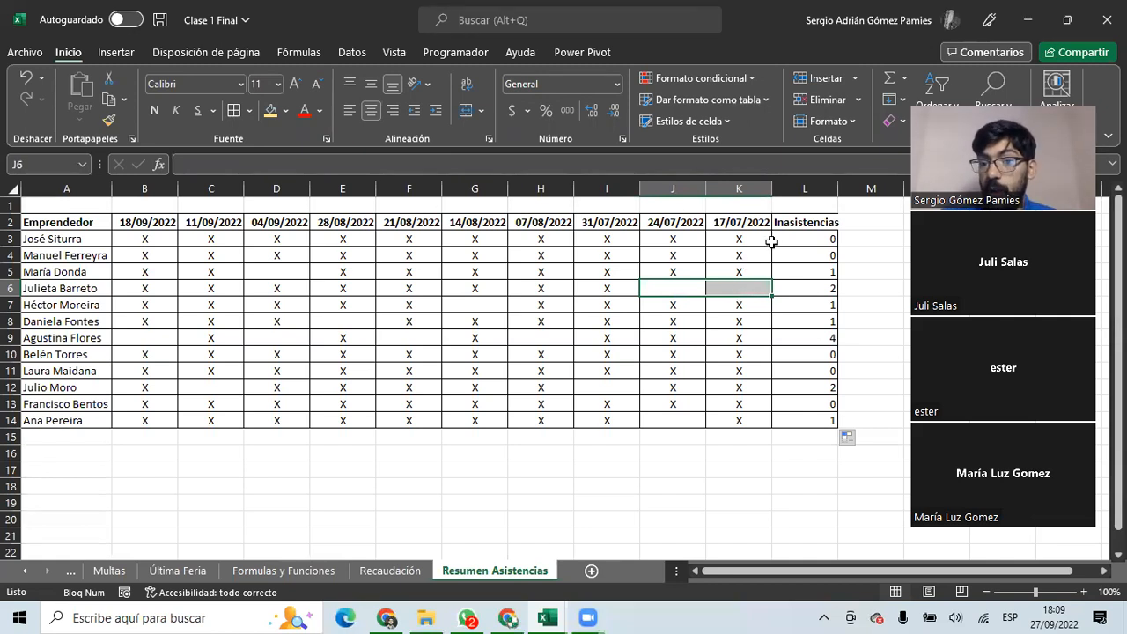
{"action": "left_click", "coordinate": [813, 288]}
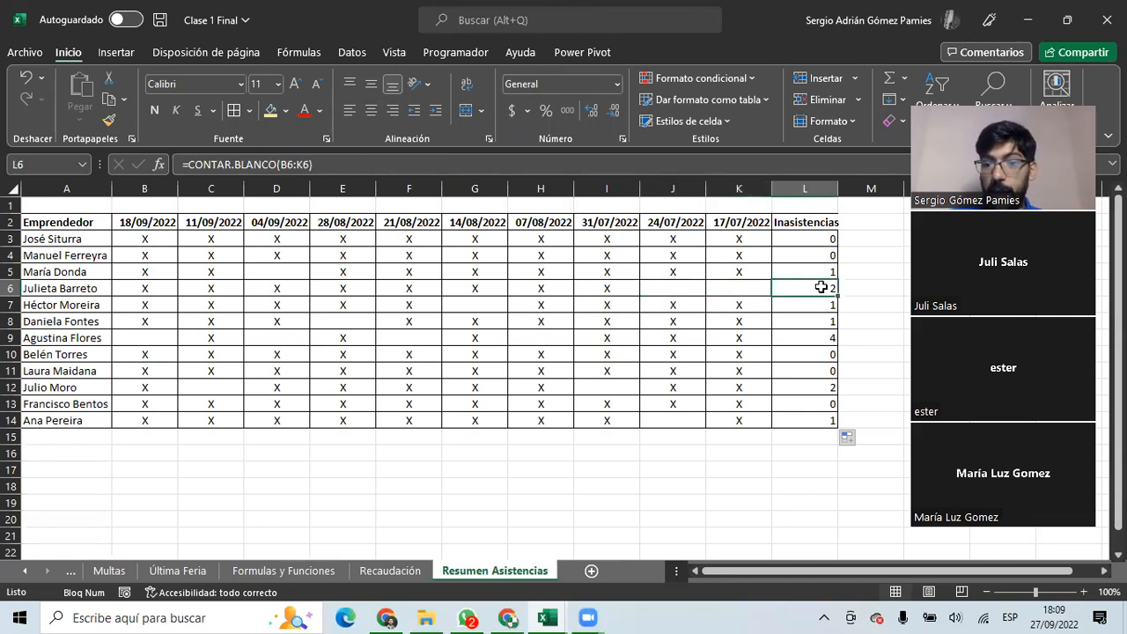
{"action": "left_click", "coordinate": [804, 241]}
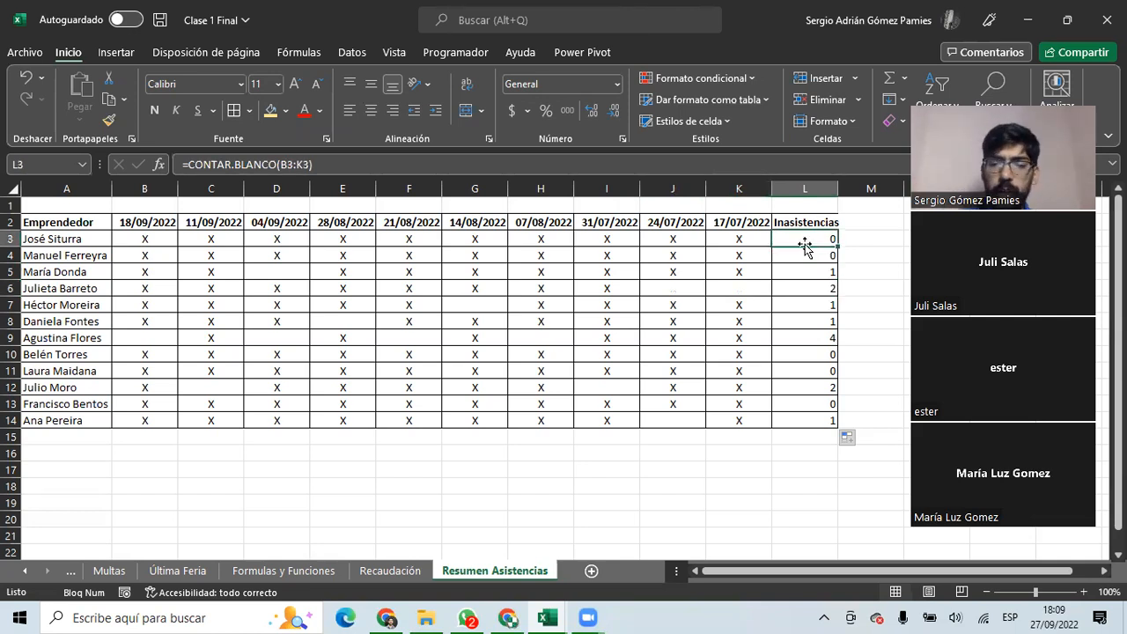
Autofit column L to the Inasistencias header, then select the date header row from B2.
{"action": "double_click", "coordinate": [837, 188]}
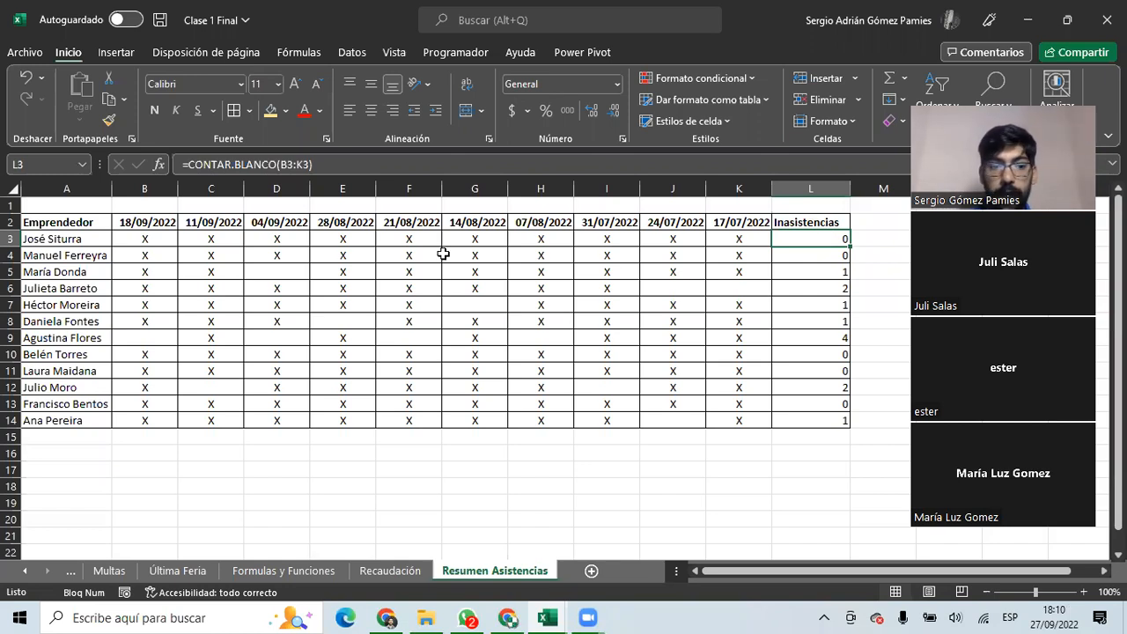
{"action": "left_click", "coordinate": [144, 238]}
{"action": "left_click", "coordinate": [145, 222]}
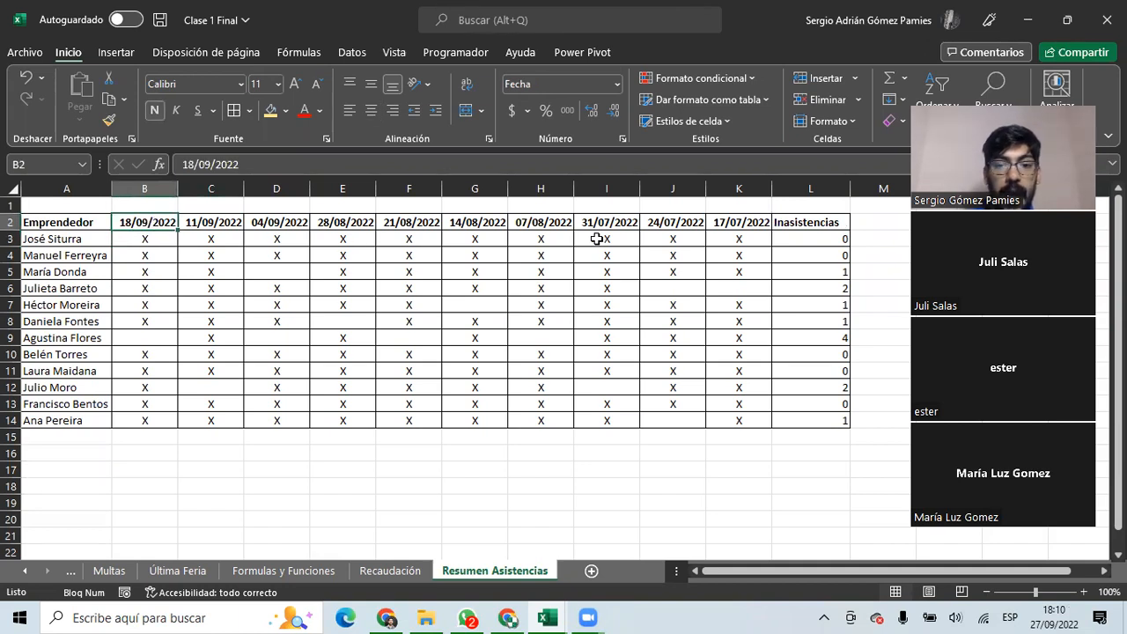
{"action": "left_click_drag", "start_coordinate": [726, 222], "coordinate": [148, 222]}
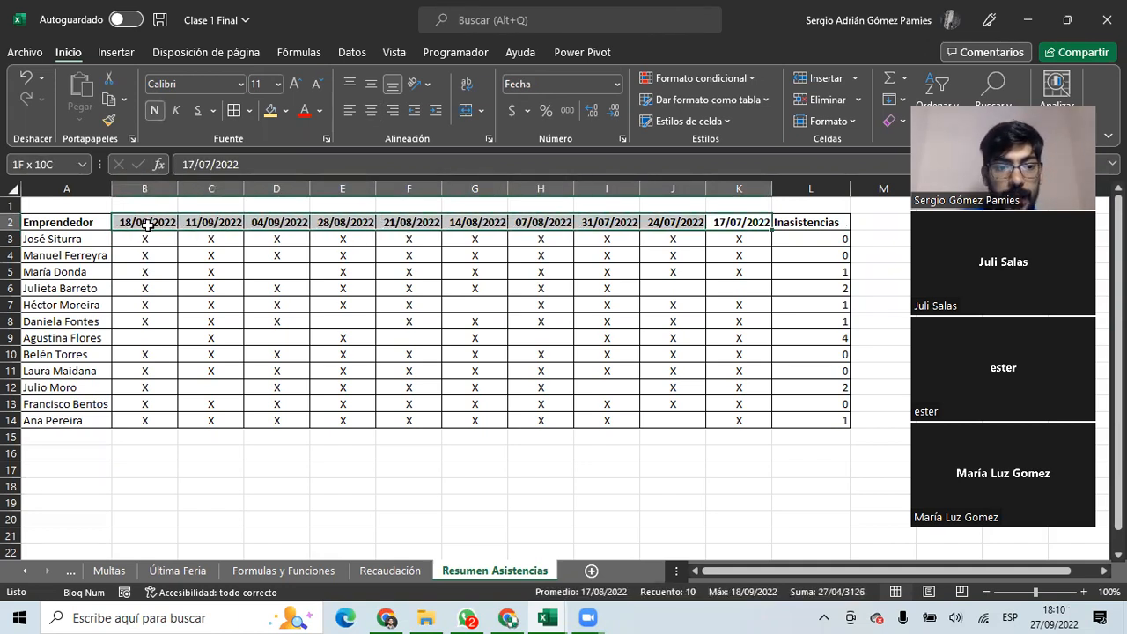
Enter =NUM.DE.SEMANA(K2) in K1 to show the week number of the date below.
{"action": "left_click", "coordinate": [733, 204]}
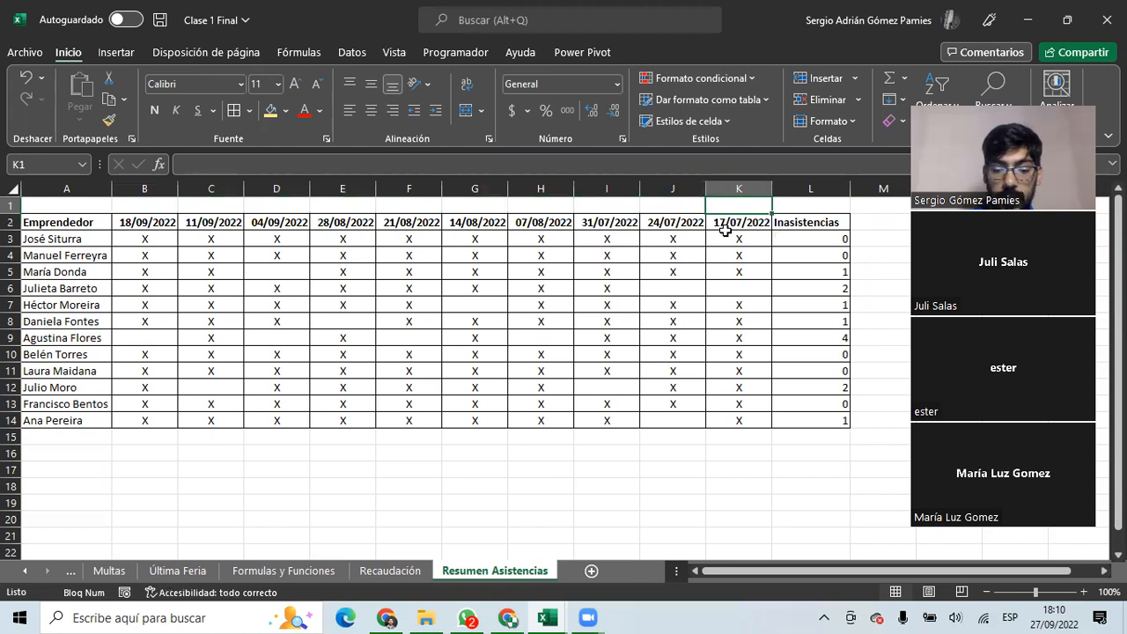
{"action": "type", "text": "=num"}
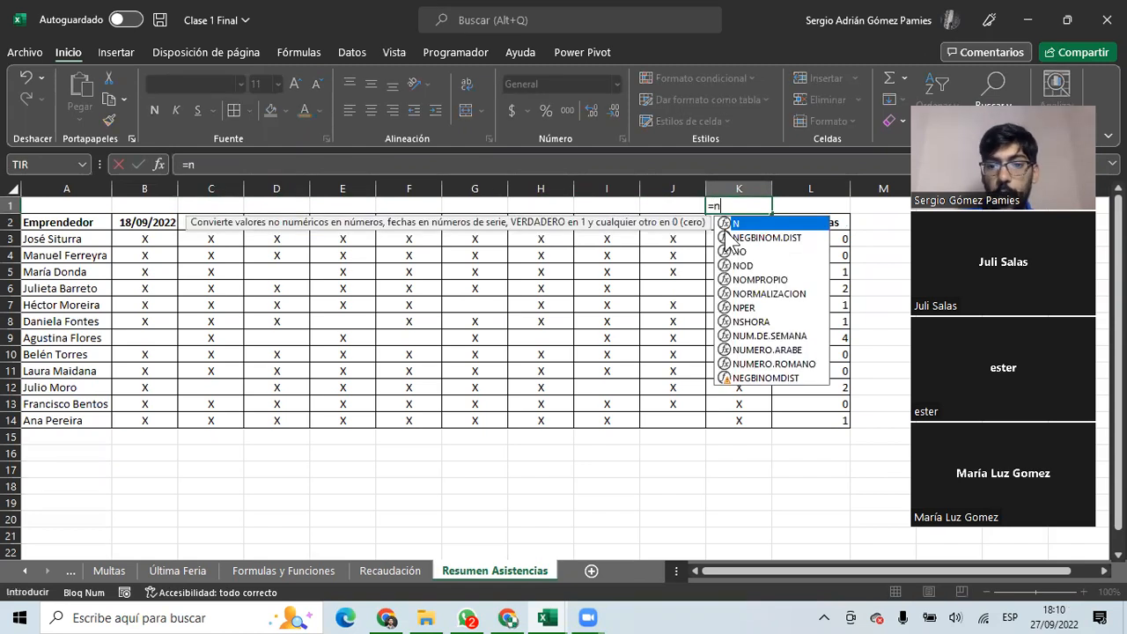
{"action": "double_click", "coordinate": [725, 228]}
{"action": "left_click", "coordinate": [710, 222]}
{"action": "type", "text": ")"}
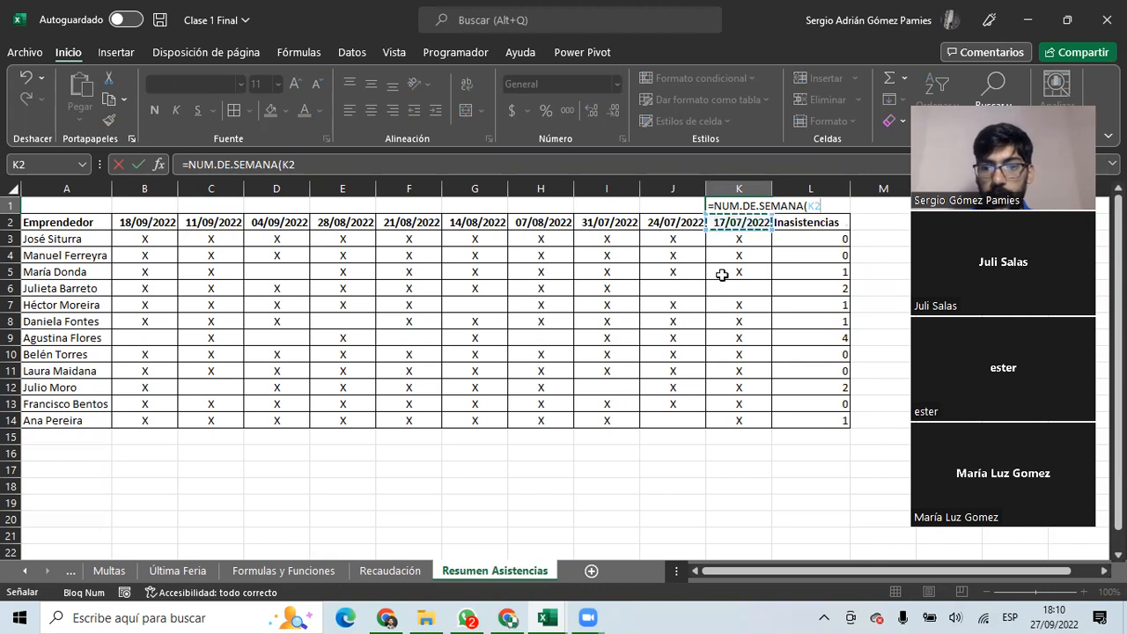
{"action": "key", "text": "Return"}
Copy the K1 week-number formula left across row 1 to B1.
{"action": "left_click", "coordinate": [748, 206]}
{"action": "left_click", "coordinate": [744, 226]}
{"action": "left_click", "coordinate": [748, 206]}
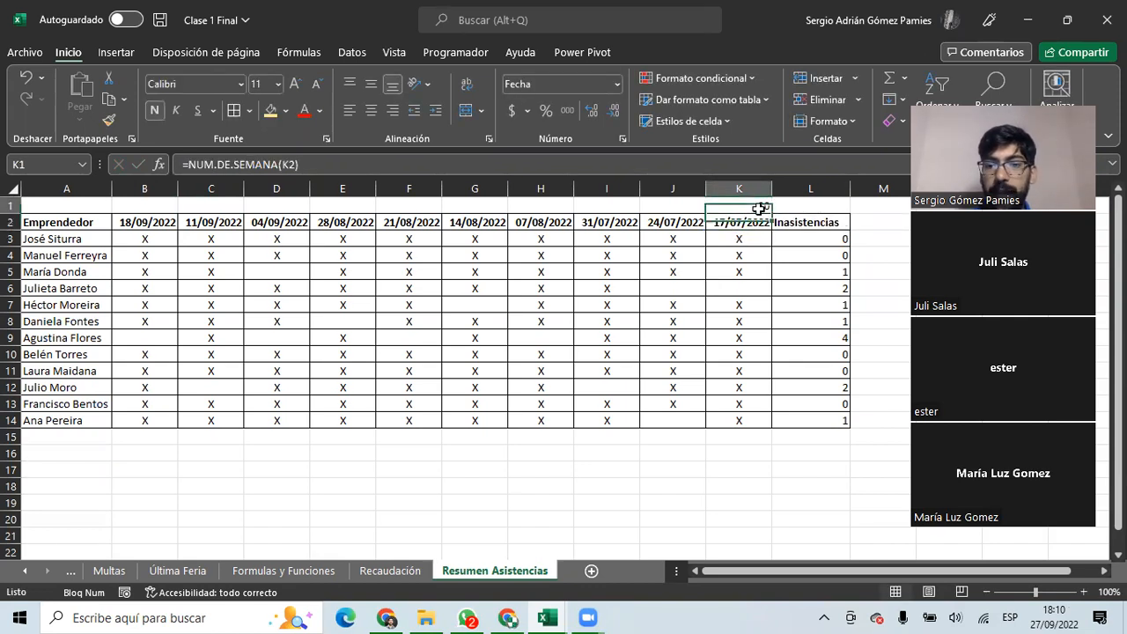
{"action": "left_click_drag", "start_coordinate": [770, 213], "coordinate": [144, 216]}
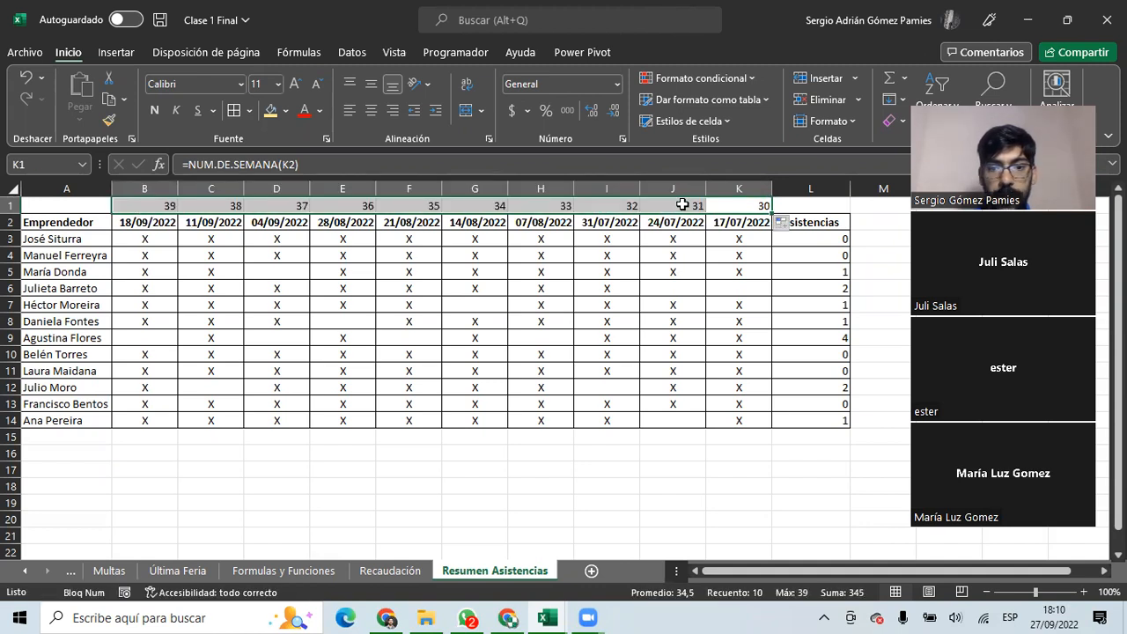
Check the copied week-number formulas in J1 through E1, then return to K1.
{"action": "left_click", "coordinate": [675, 207]}
{"action": "left_click", "coordinate": [606, 206]}
{"action": "left_click", "coordinate": [541, 206]}
{"action": "left_click", "coordinate": [478, 207]}
{"action": "left_click", "coordinate": [405, 207]}
{"action": "left_click", "coordinate": [310, 209]}
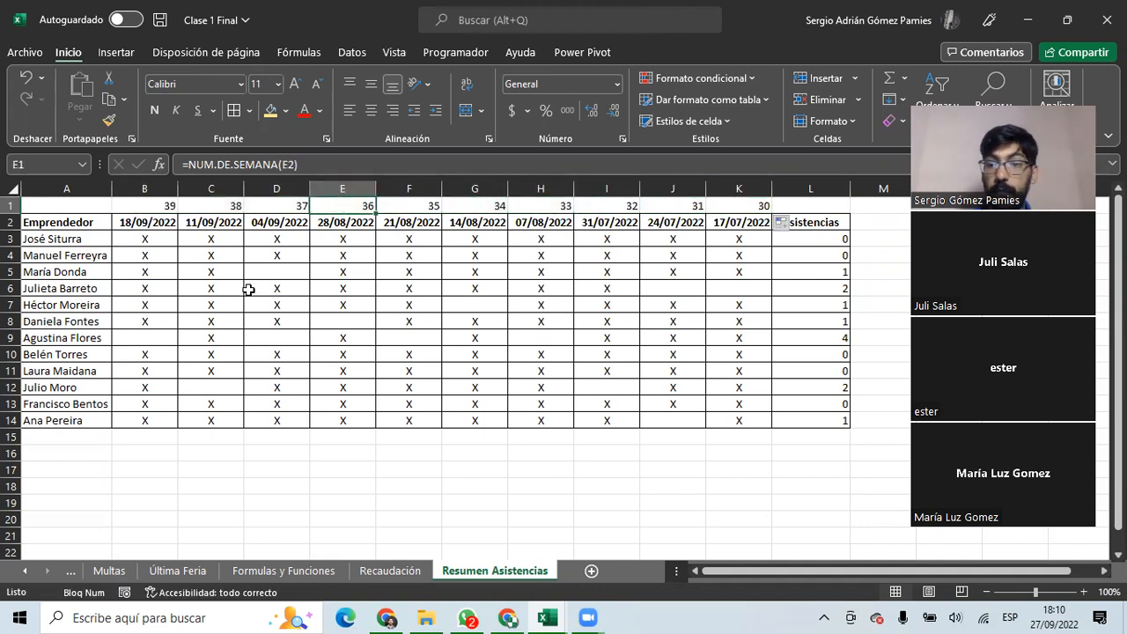
{"action": "left_click", "coordinate": [733, 206]}
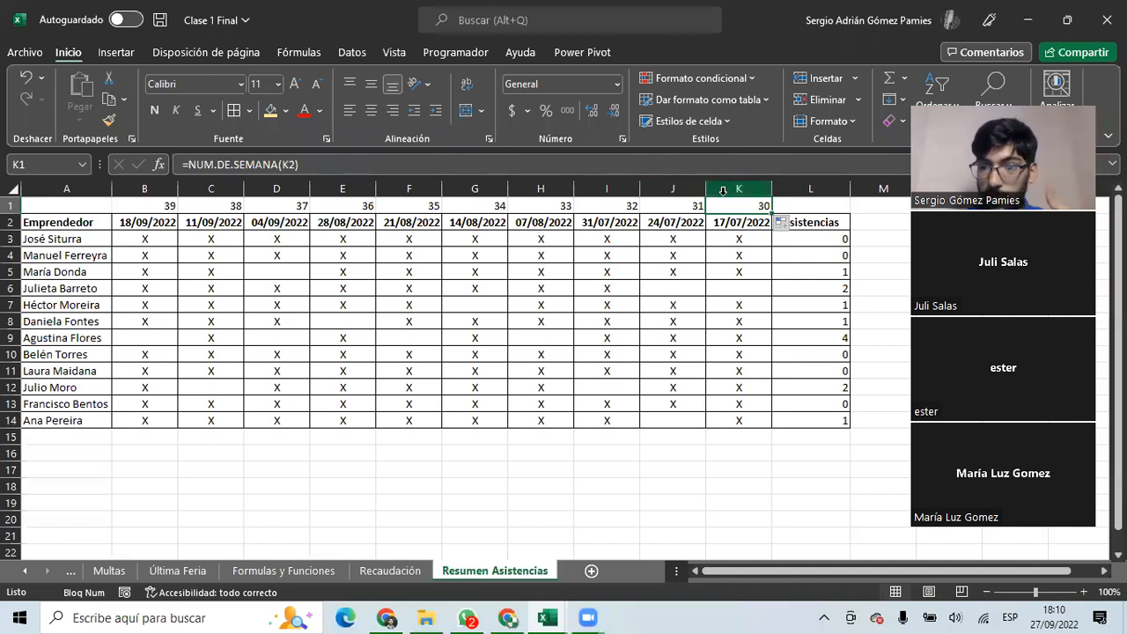
Change K1 to ="Semana "&NUM.DE.SEMANA(K2) and copy it left across row 1 to B1.
{"action": "left_click", "coordinate": [192, 165]}
{"action": "type", "text": "\"Semana"}
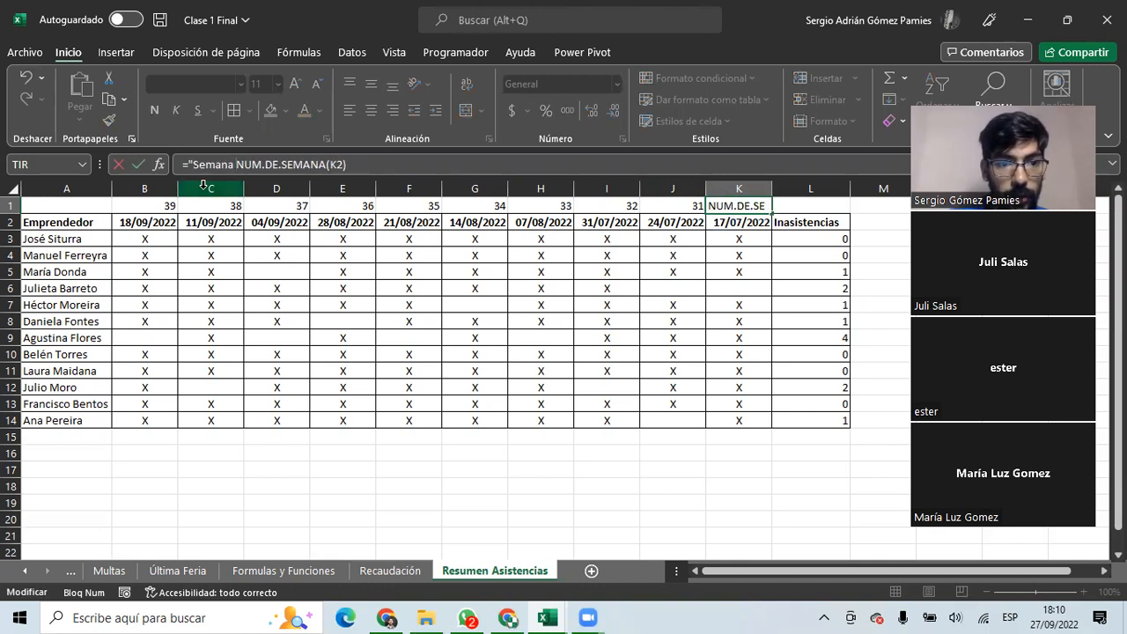
{"action": "type", "text": " \"&"}
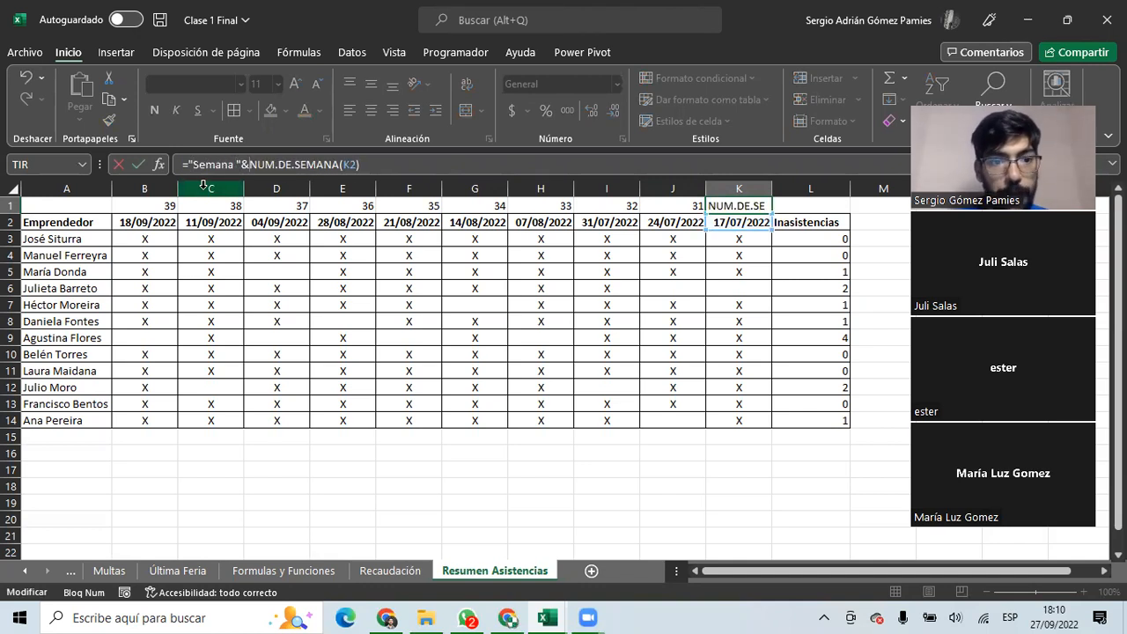
{"action": "key", "text": "Return"}
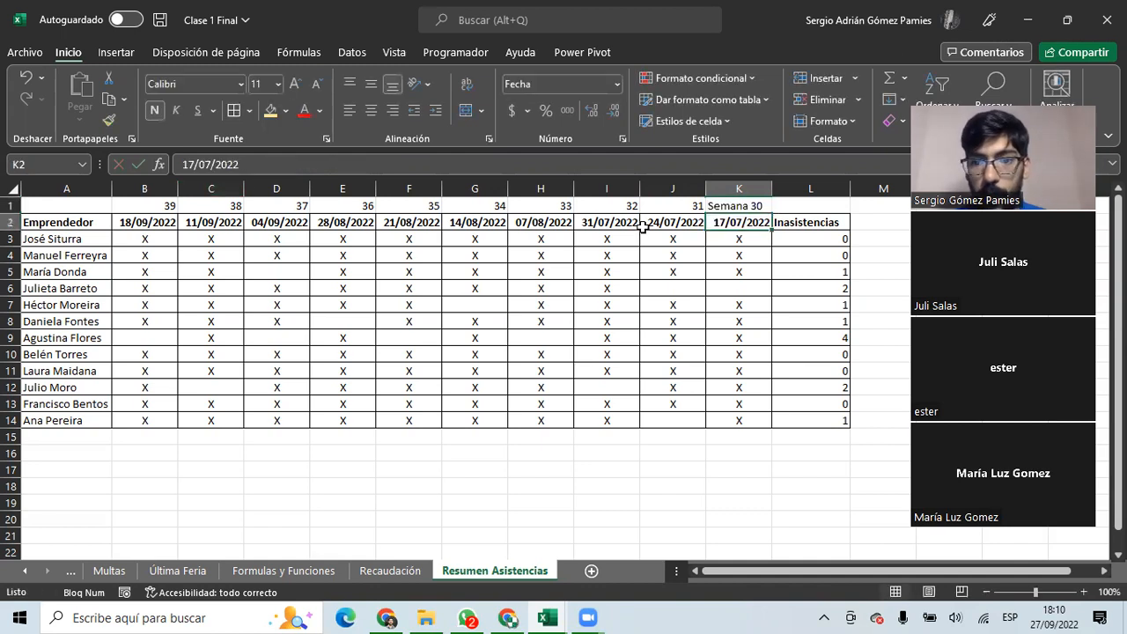
{"action": "left_click", "coordinate": [726, 208]}
{"action": "left_click_drag", "start_coordinate": [774, 214], "coordinate": [139, 228]}
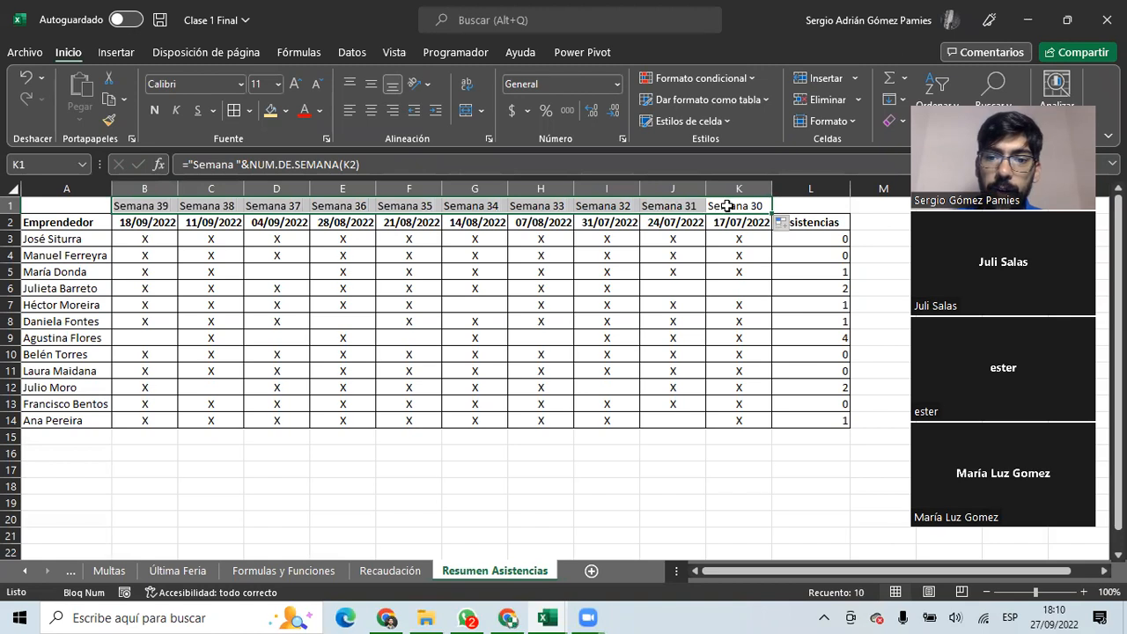
Highlight the K1 formula and its quoted "Semana " text in the formula bar to explain it.
{"action": "left_click", "coordinate": [729, 206]}
{"action": "left_click_drag", "start_coordinate": [185, 165], "coordinate": [393, 165]}
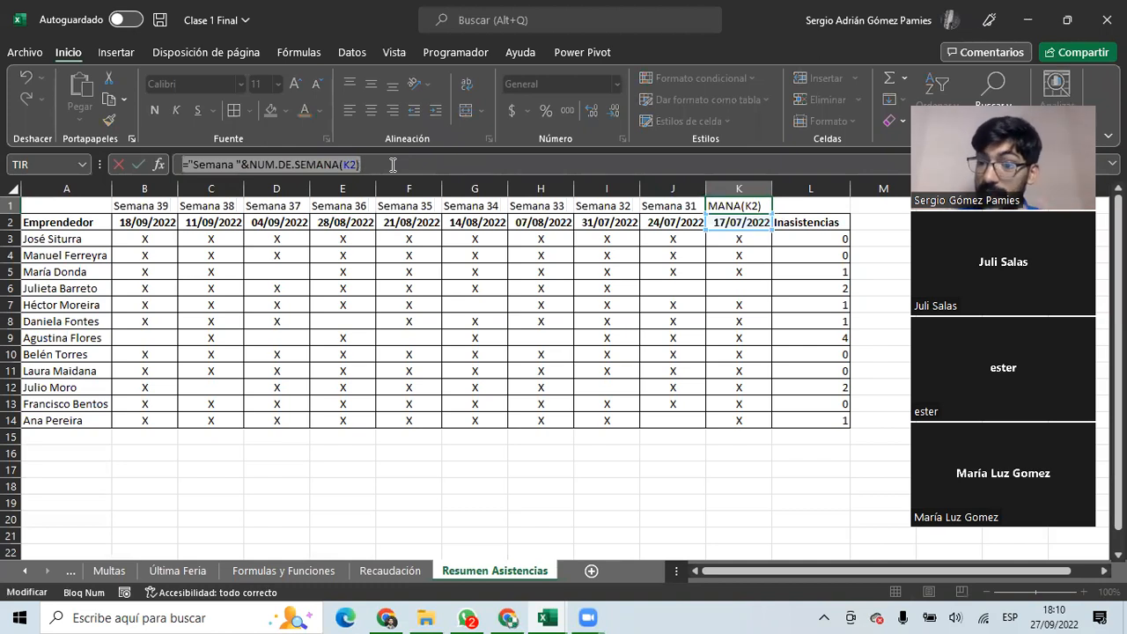
{"action": "left_click", "coordinate": [393, 164]}
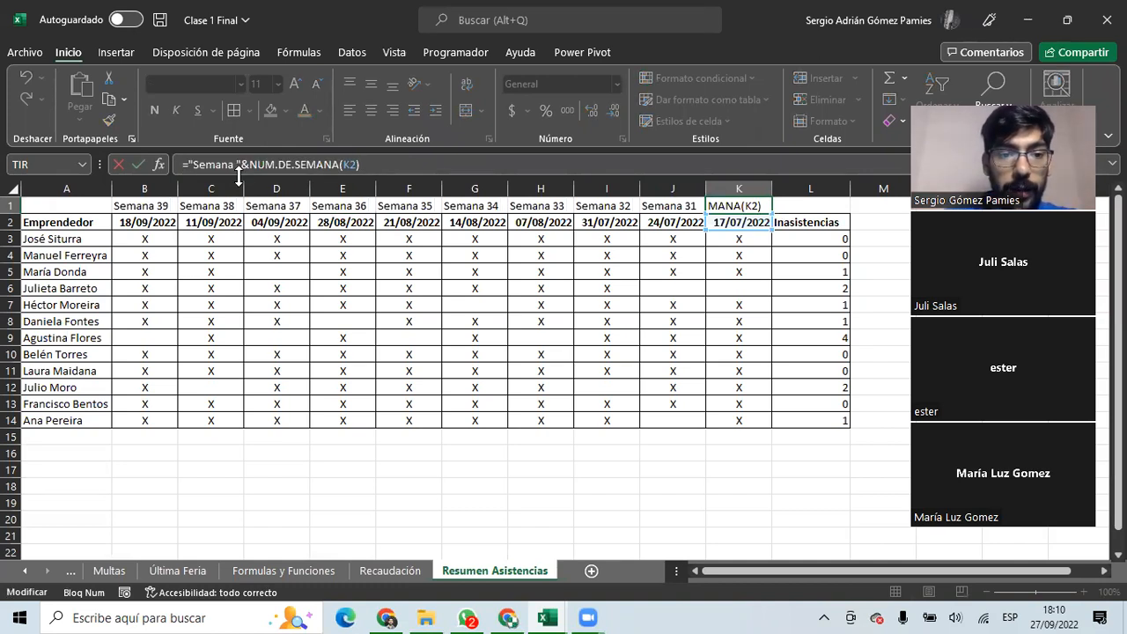
{"action": "left_click_drag", "start_coordinate": [188, 164], "coordinate": [244, 165]}
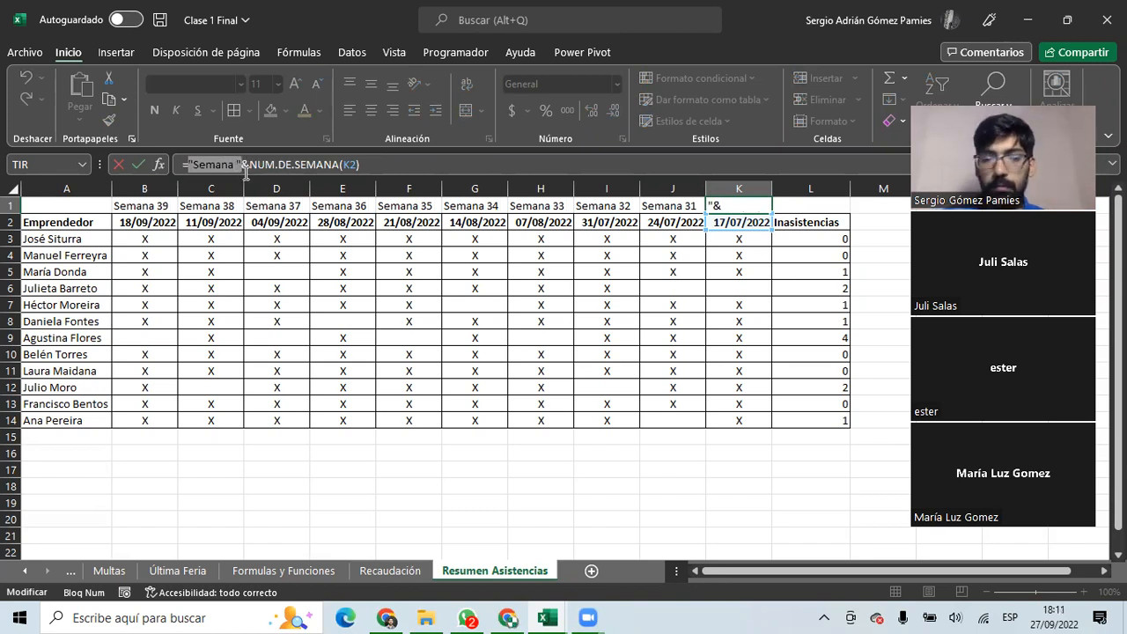
{"action": "left_click", "coordinate": [246, 165]}
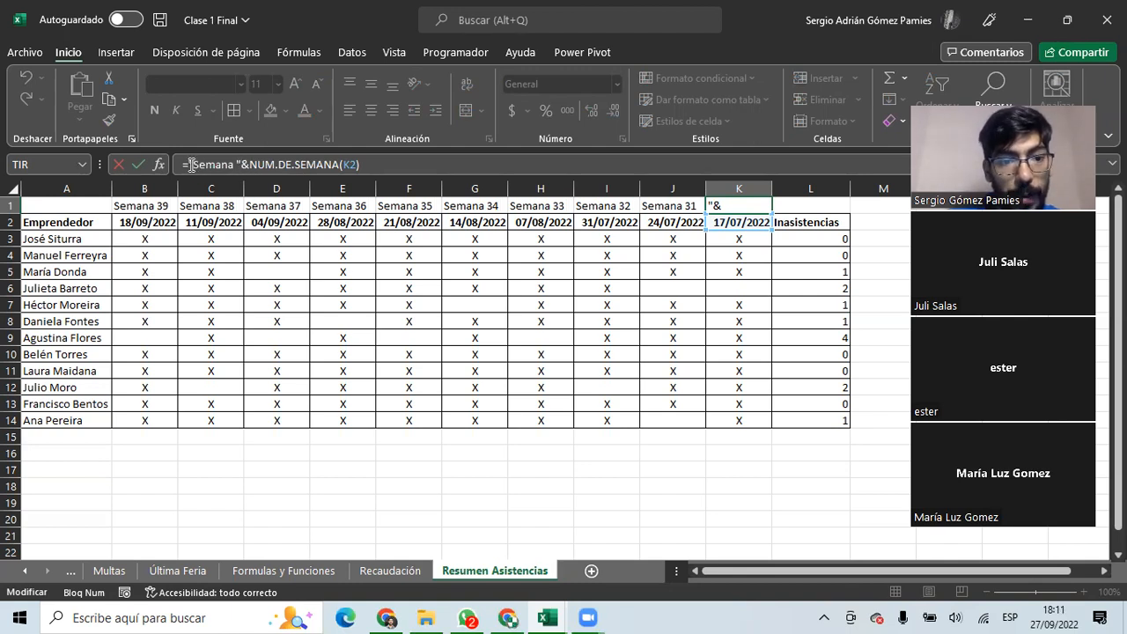
{"action": "left_click_drag", "start_coordinate": [188, 164], "coordinate": [237, 165]}
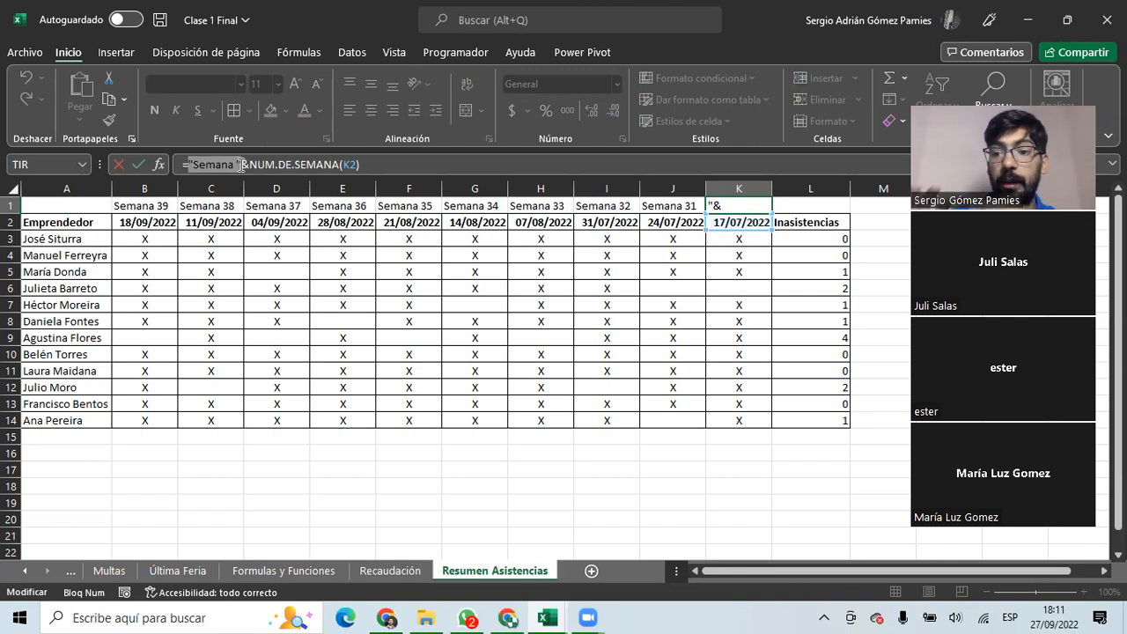
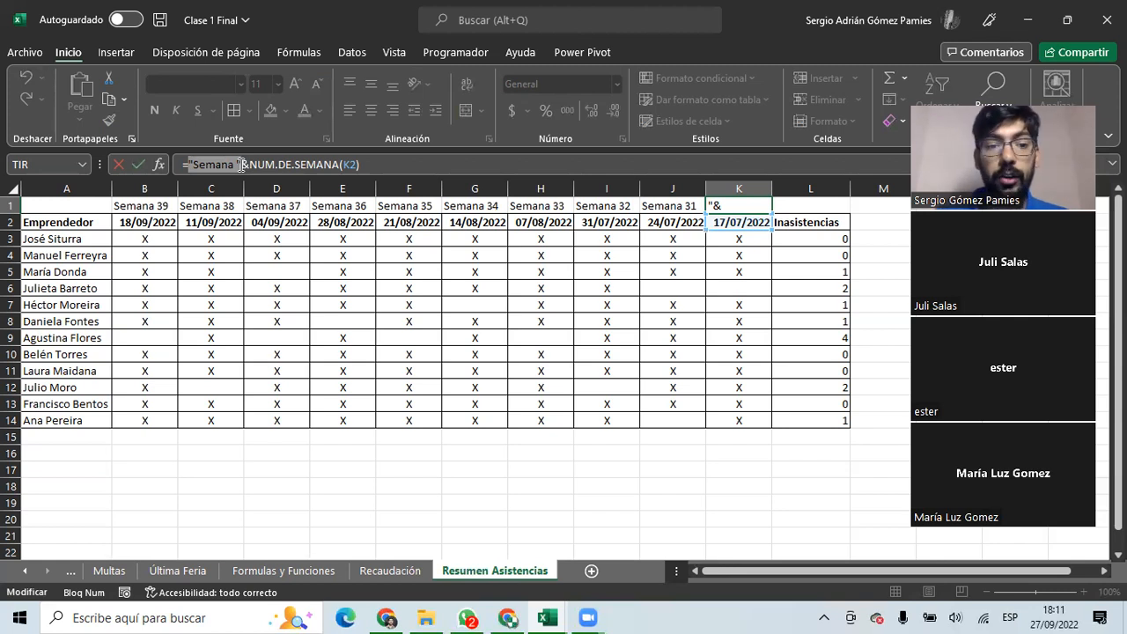
Commit ="Semana "&NUM.DE.SEMANA(K2) in K1 and check each week label along row 1 to B1.
{"action": "key", "text": "Return"}
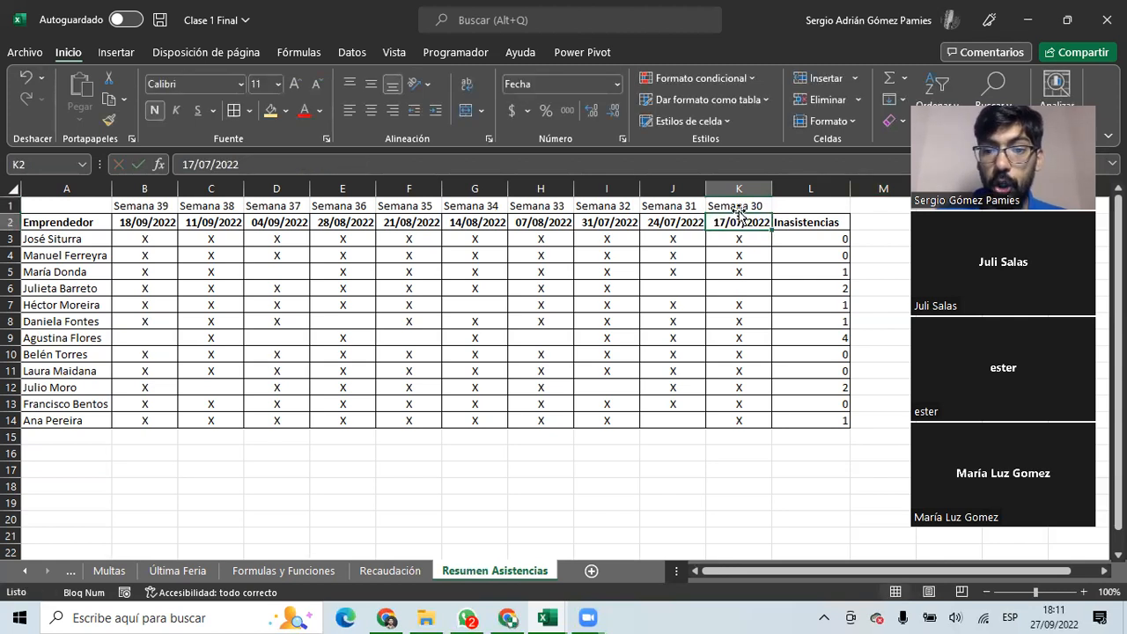
{"action": "left_click", "coordinate": [737, 208]}
{"action": "left_click", "coordinate": [660, 203]}
{"action": "left_click", "coordinate": [606, 205]}
{"action": "left_click", "coordinate": [540, 205]}
{"action": "left_click", "coordinate": [473, 205]}
{"action": "left_click", "coordinate": [407, 205]}
{"action": "left_click", "coordinate": [342, 205]}
{"action": "left_click", "coordinate": [262, 207]}
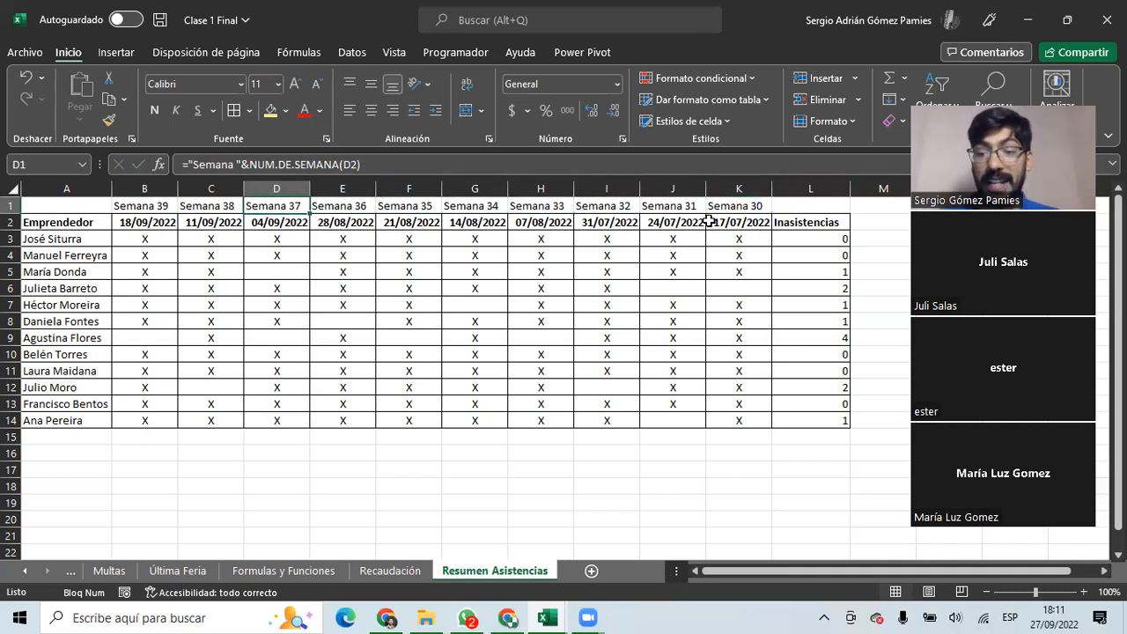
Compare K1's week label with its date 17/07/2022 in K2.
{"action": "left_click", "coordinate": [749, 208]}
{"action": "left_click", "coordinate": [751, 221]}
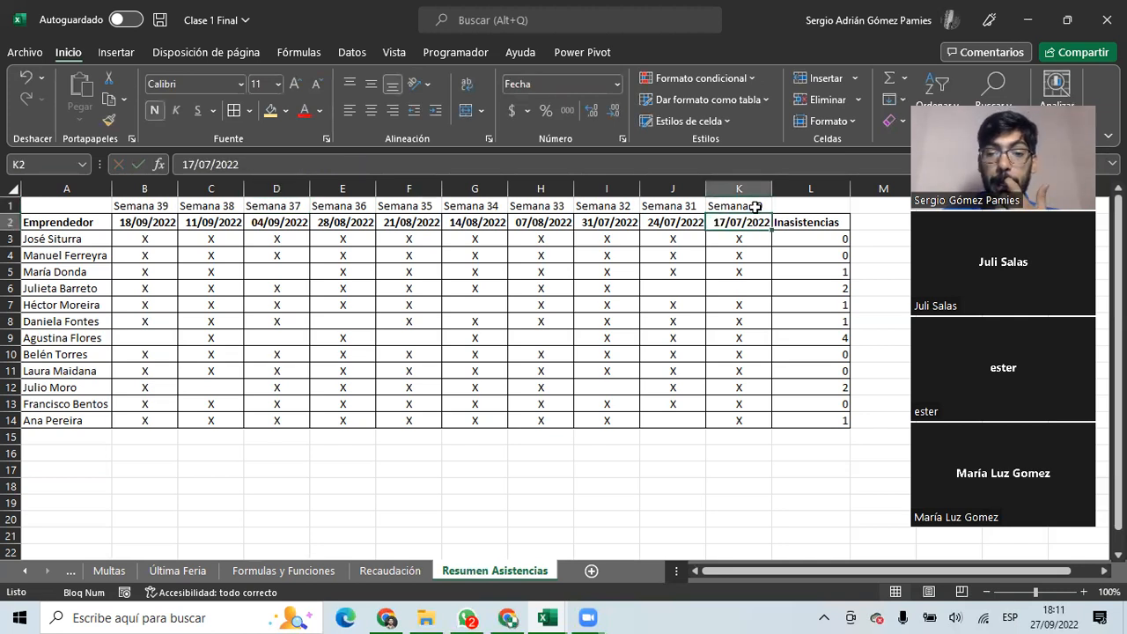
{"action": "left_click", "coordinate": [756, 206]}
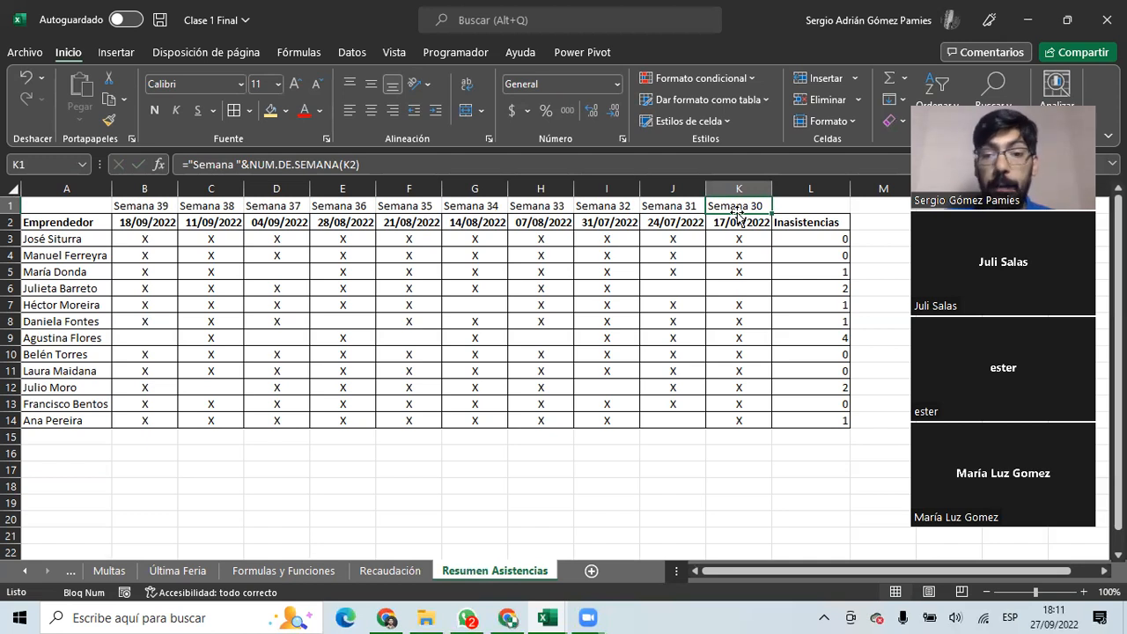
Enter =TEXTO(K2;"aaaa") in K1 and copy it left across row 1 to B1.
{"action": "type", "text": "="}
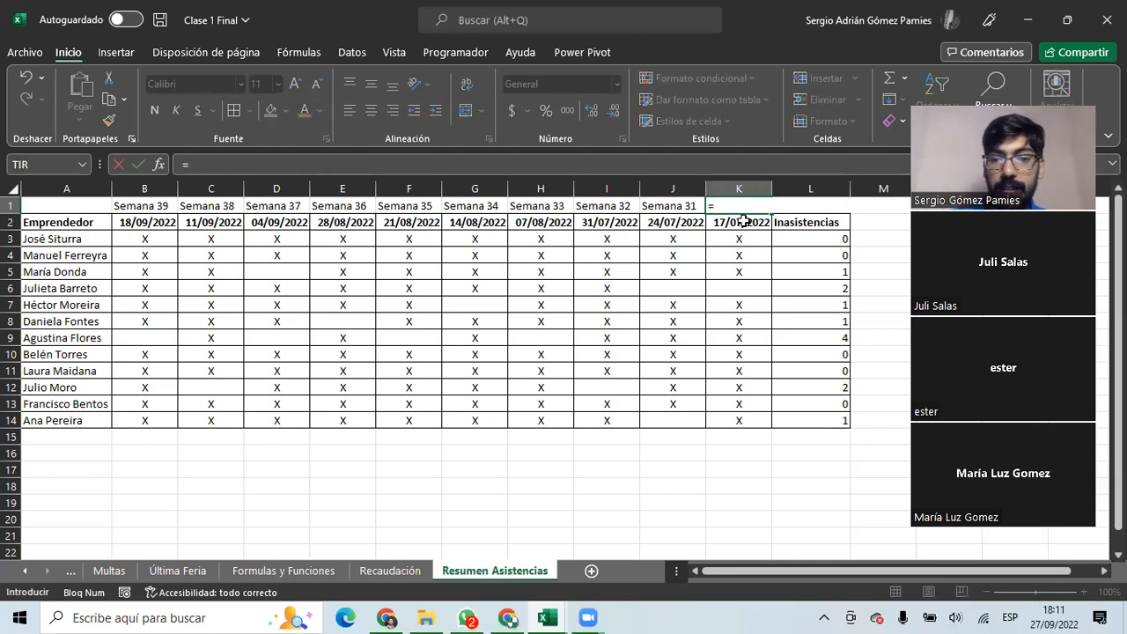
{"action": "type", "text": "mes"}
{"action": "key", "text": "BackSpace"}
{"action": "key", "text": "BackSpace"}
{"action": "key", "text": "BackSpace"}
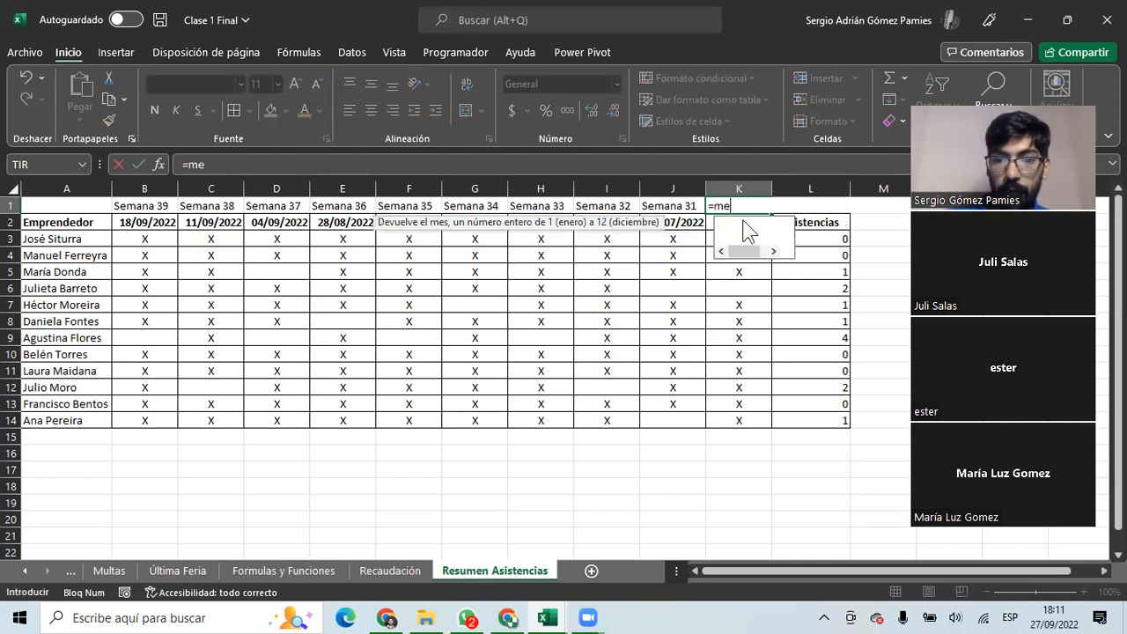
{"action": "type", "text": "tex"}
{"action": "double_click", "coordinate": [745, 226]}
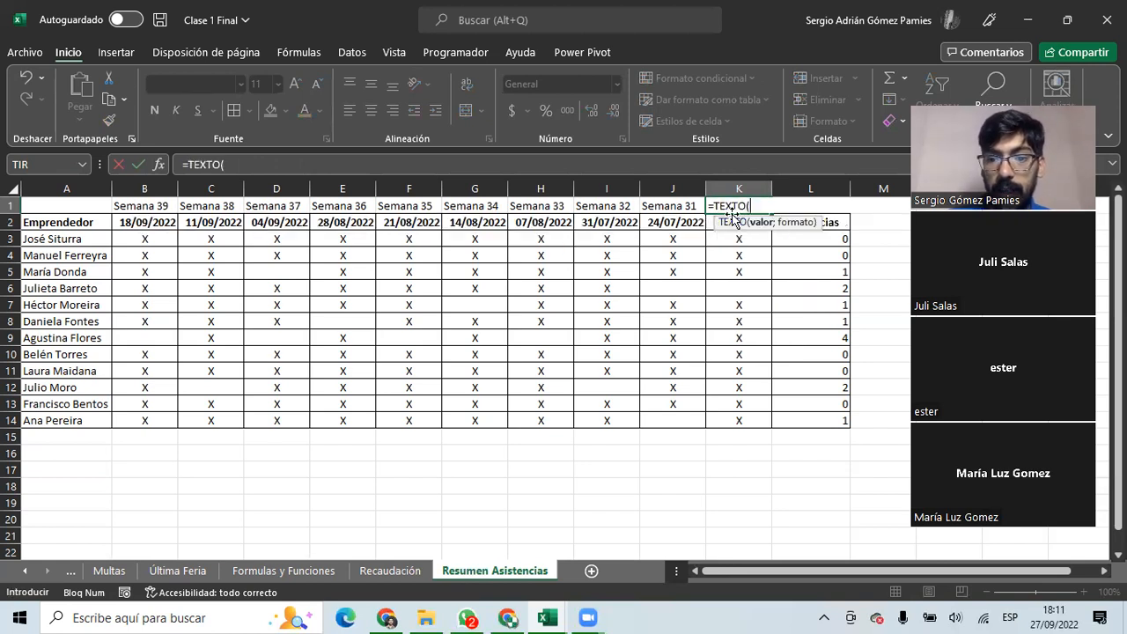
{"action": "left_click", "coordinate": [711, 222]}
{"action": "type", "text": ";"}
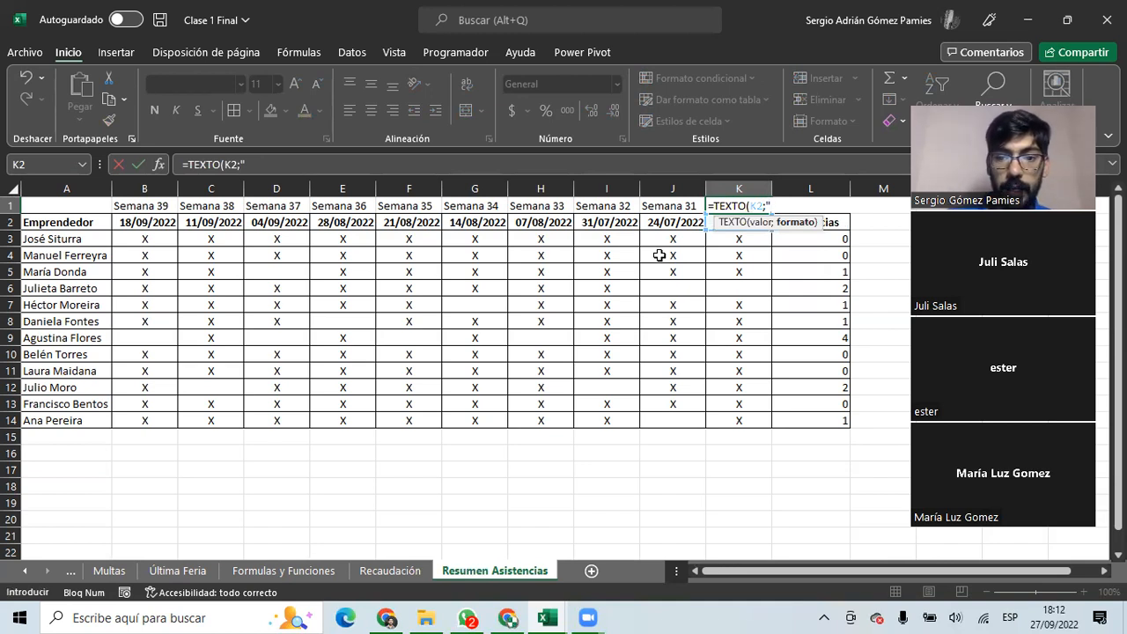
{"action": "type", "text": "\"aaaa\""}
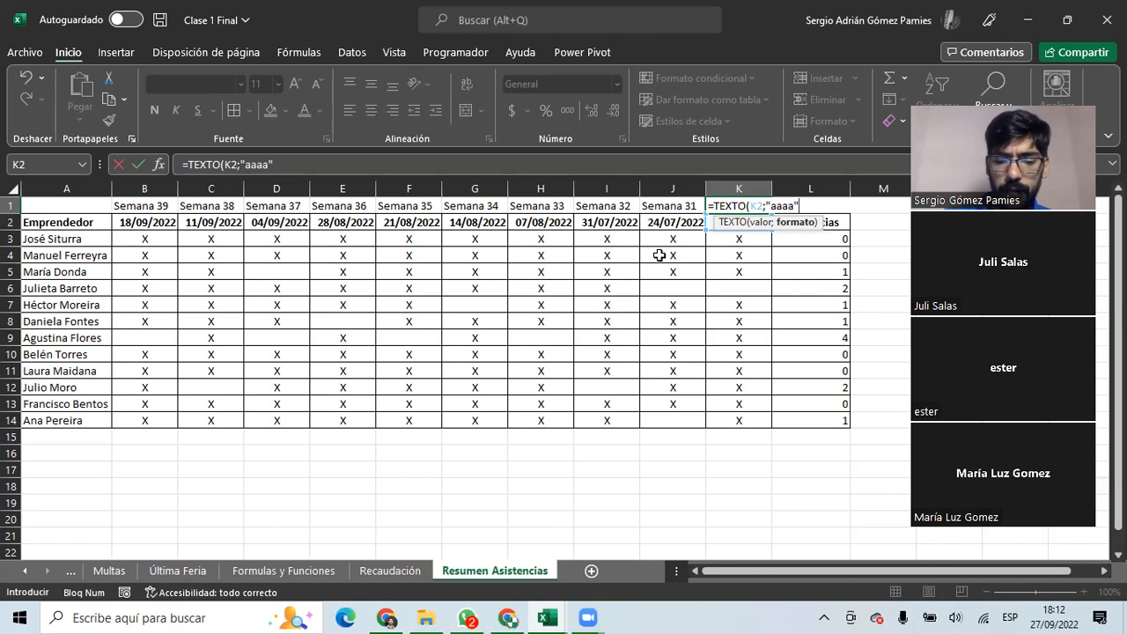
{"action": "key", "text": "Return"}
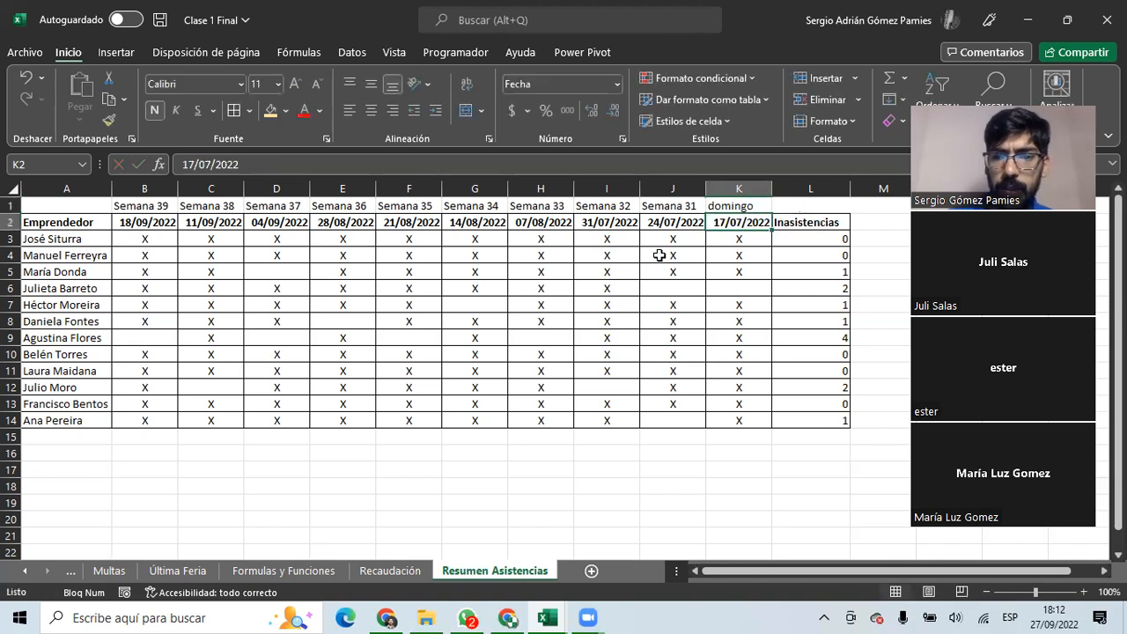
{"action": "left_click", "coordinate": [728, 205]}
{"action": "left_click_drag", "start_coordinate": [765, 213], "coordinate": [118, 206]}
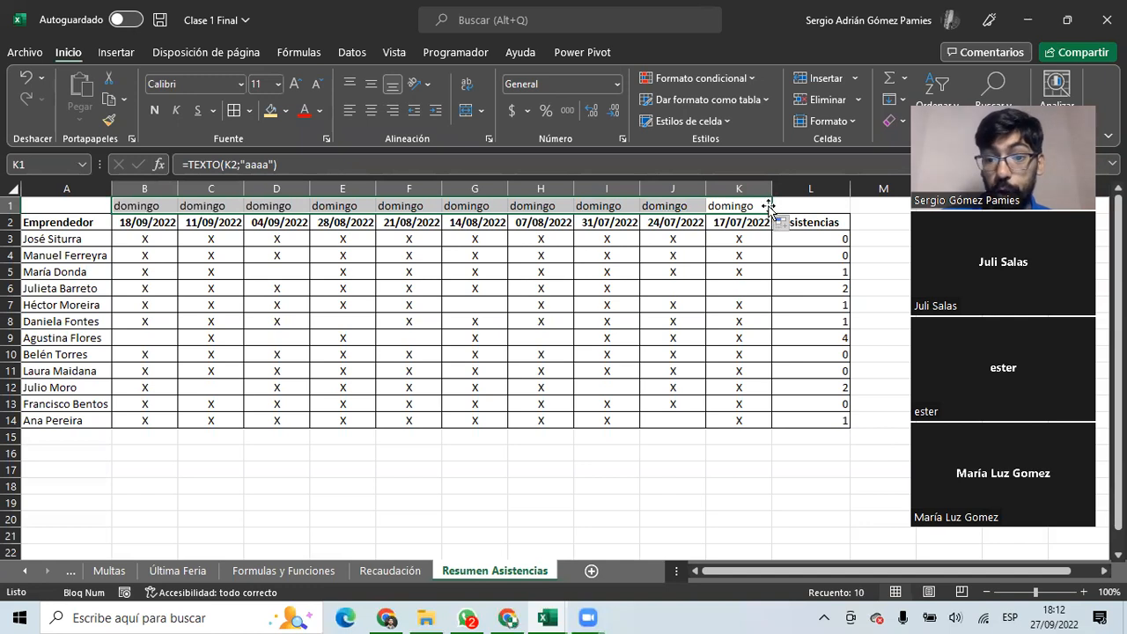
{"action": "left_click", "coordinate": [756, 205]}
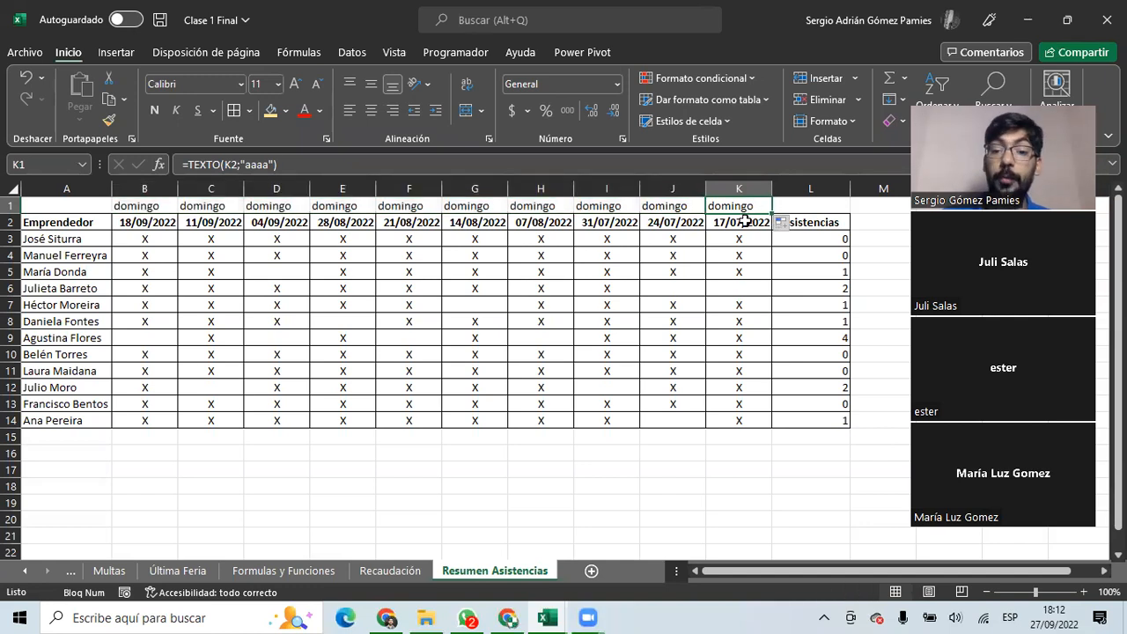
Test the weekday label by entering 23/07/22 in J2, then undo the change.
{"action": "left_click", "coordinate": [743, 222]}
{"action": "left_click", "coordinate": [691, 222]}
{"action": "type", "text": "23/07/22"}
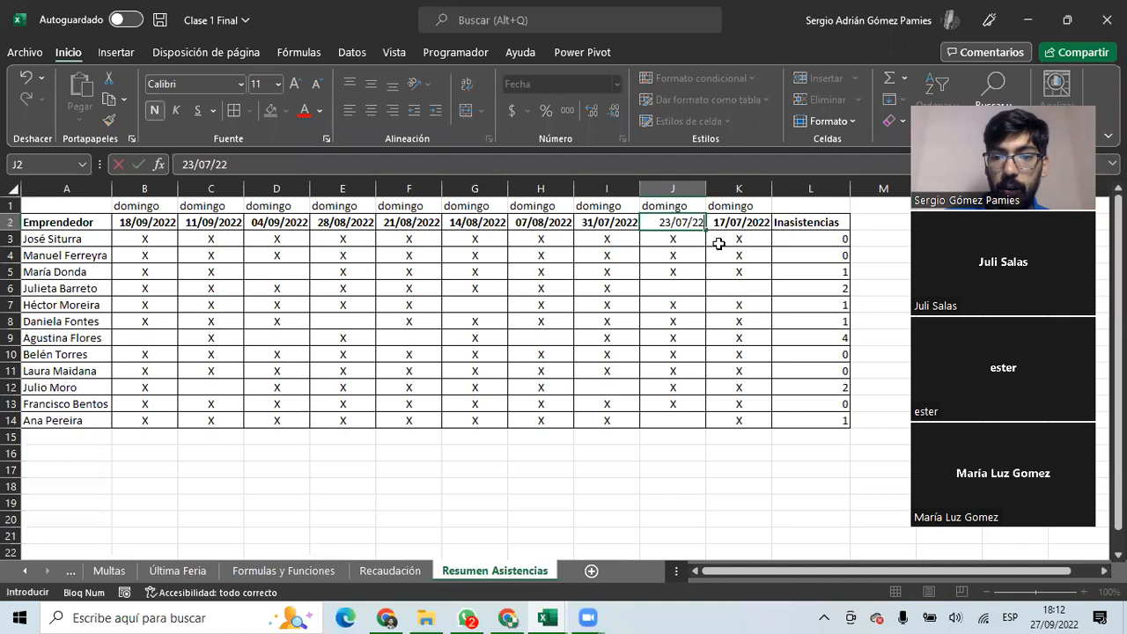
{"action": "key", "text": "ctrl+Return"}
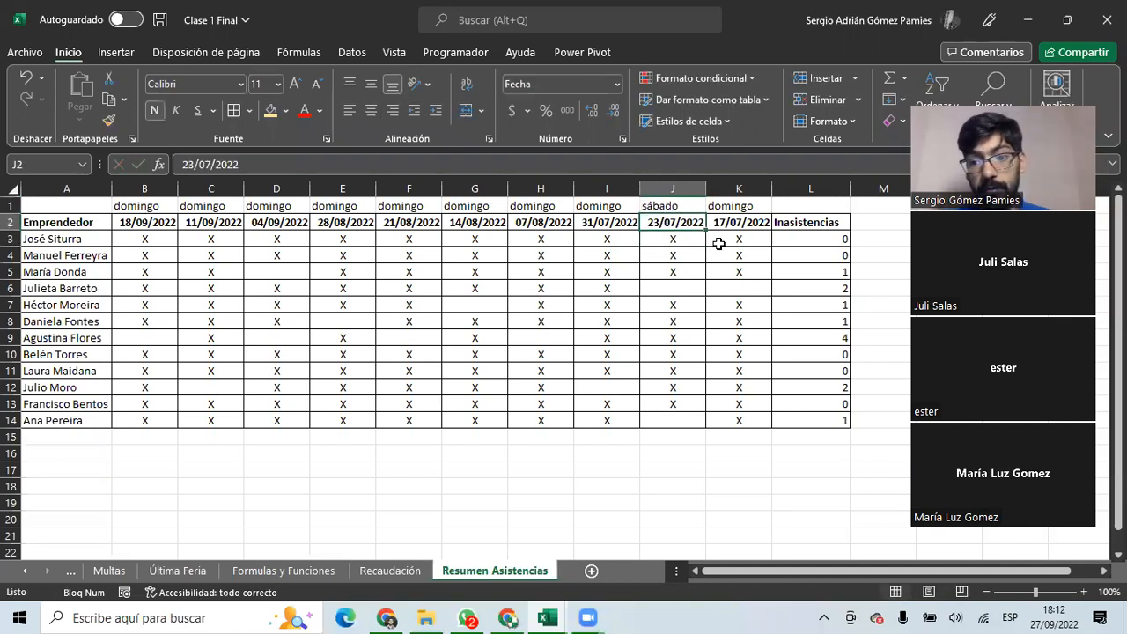
{"action": "key", "text": "ctrl+z"}
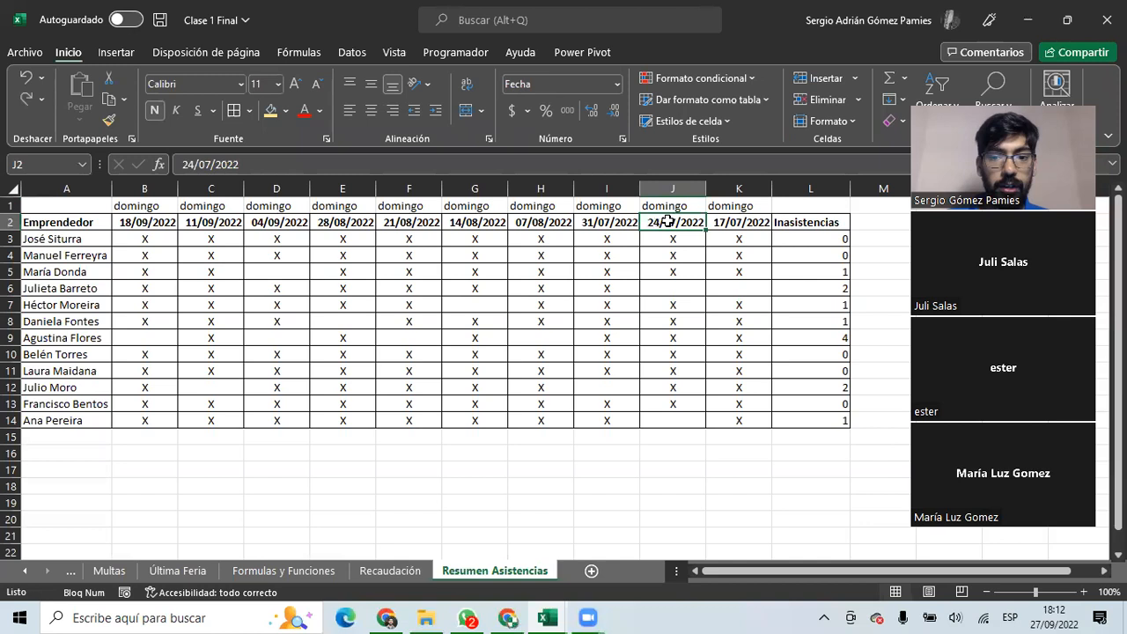
Delete the weekday formulas from B1:K1.
{"action": "left_click", "coordinate": [727, 205]}
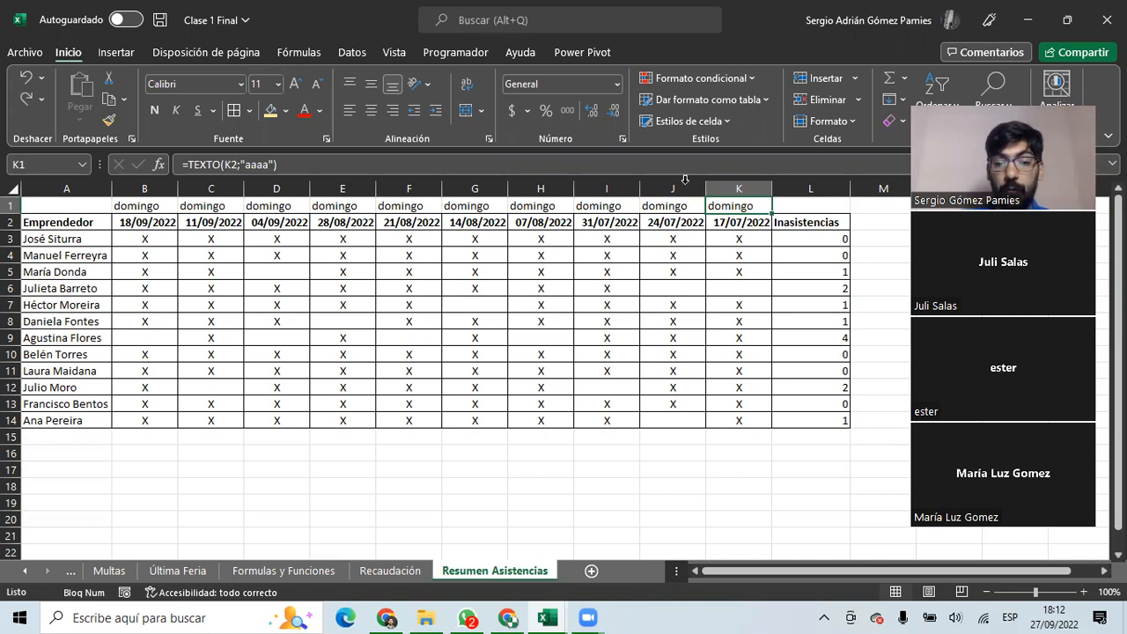
{"action": "left_click_drag", "start_coordinate": [749, 205], "coordinate": [152, 205]}
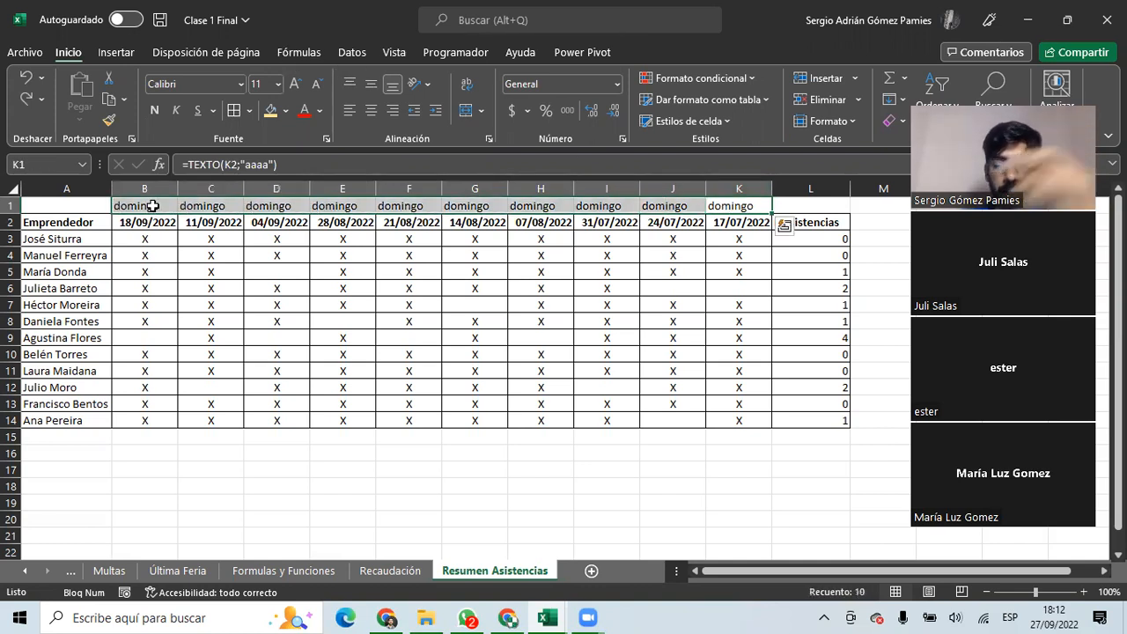
{"action": "key", "text": "Delete"}
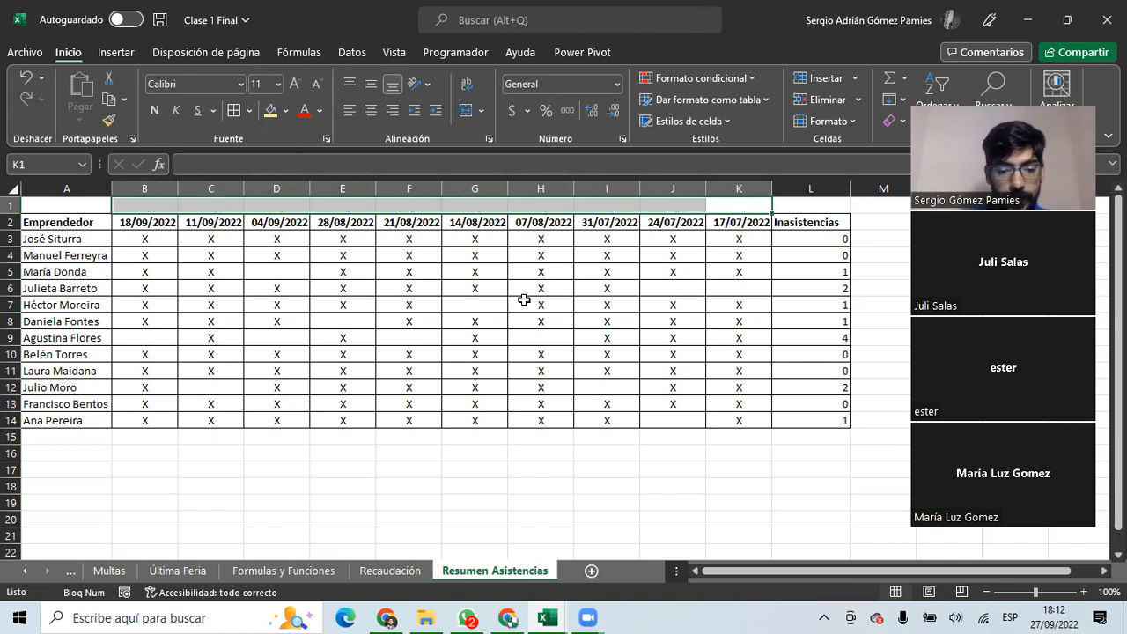
{"action": "left_click", "coordinate": [384, 570]}
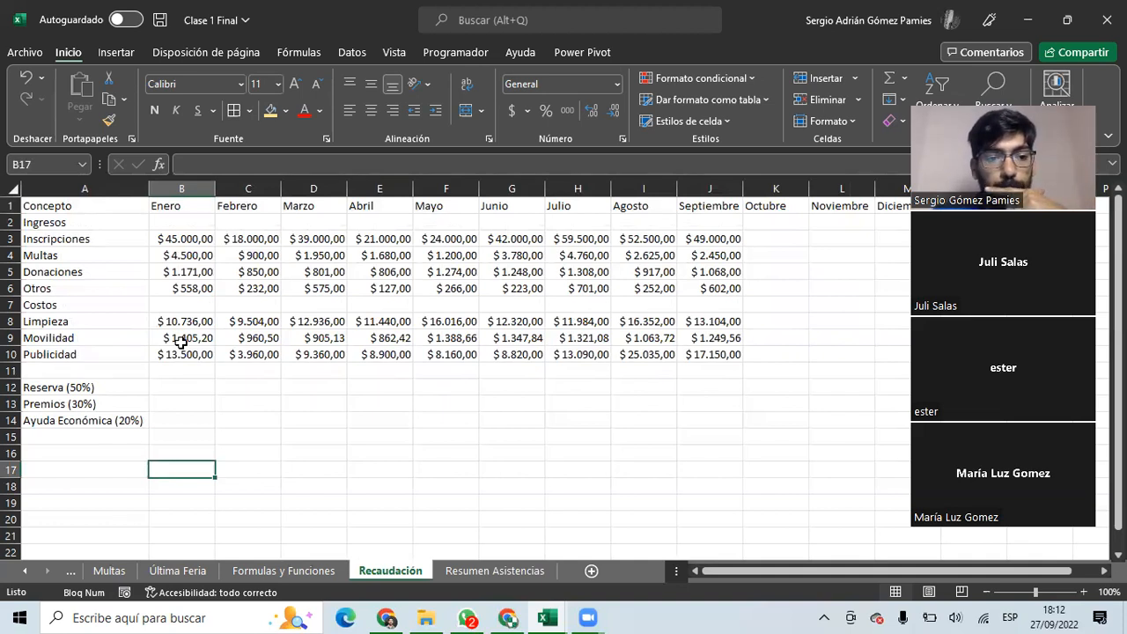
{"action": "mouse_move", "coordinate": [97, 205]}
{"action": "left_mouse_down"}
{"action": "mouse_move", "coordinate": [699, 382]}
{"action": "mouse_move", "coordinate": [843, 403]}
{"action": "mouse_move", "coordinate": [839, 415]}
{"action": "left_mouse_up"}
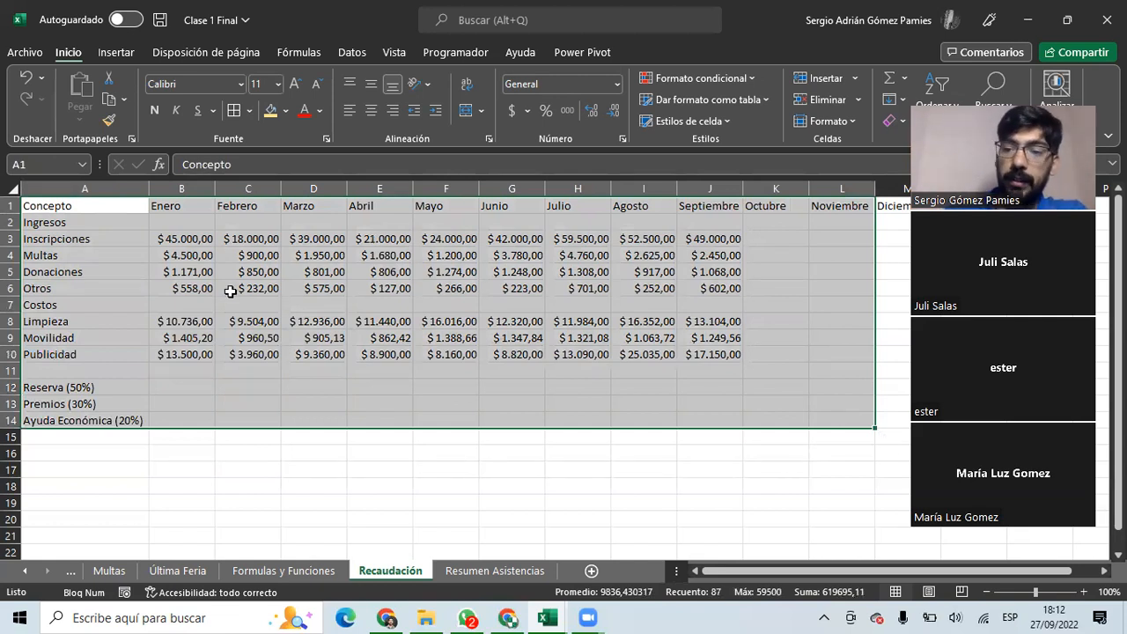
{"action": "left_click", "coordinate": [130, 239]}
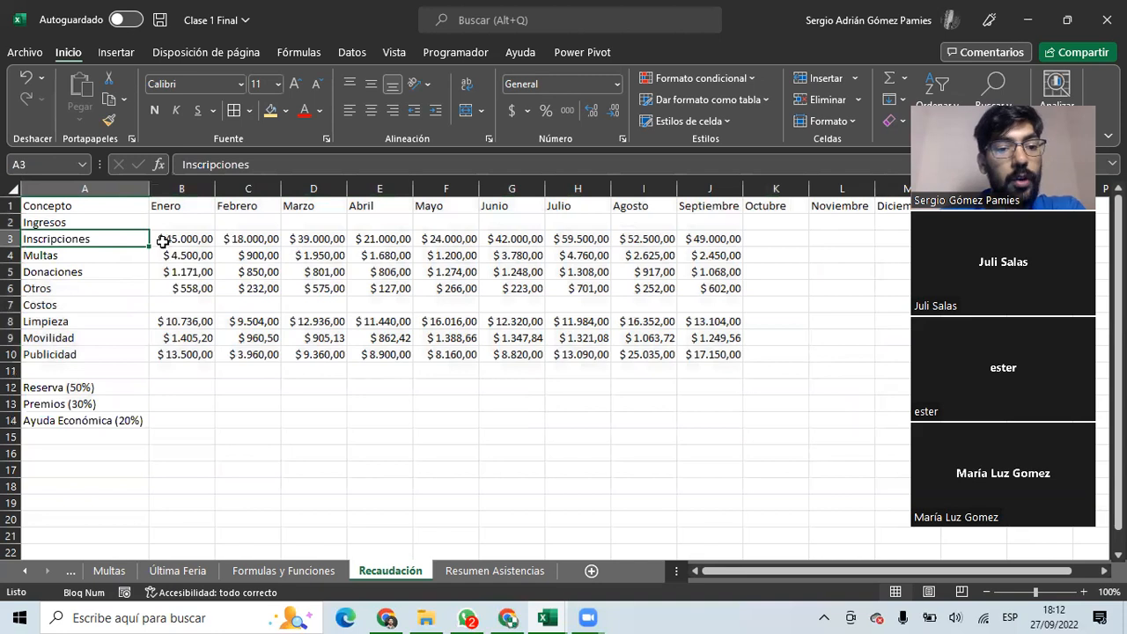
{"action": "left_click", "coordinate": [161, 240]}
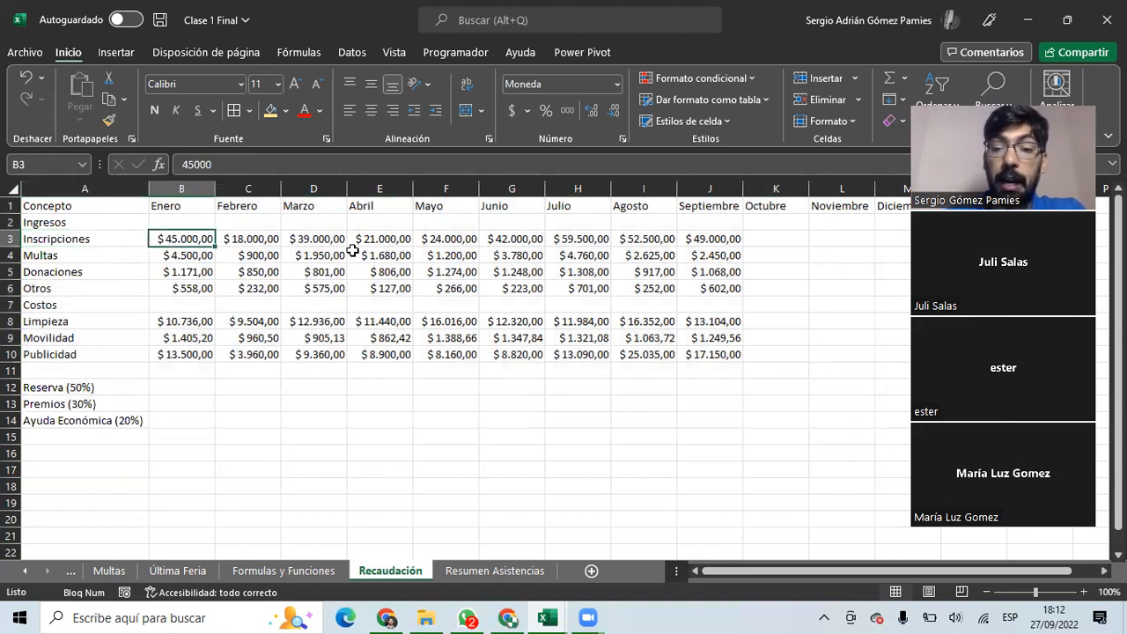
{"action": "left_click_drag", "start_coordinate": [178, 239], "coordinate": [713, 239]}
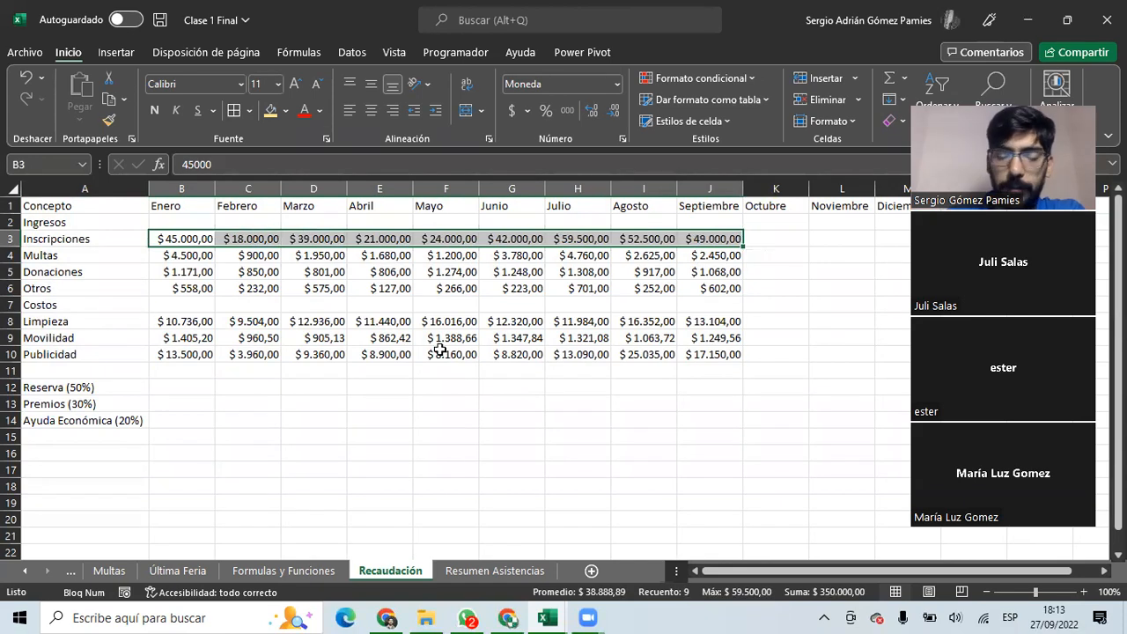
{"action": "left_click", "coordinate": [44, 256]}
{"action": "left_click_drag", "start_coordinate": [158, 255], "coordinate": [727, 255]}
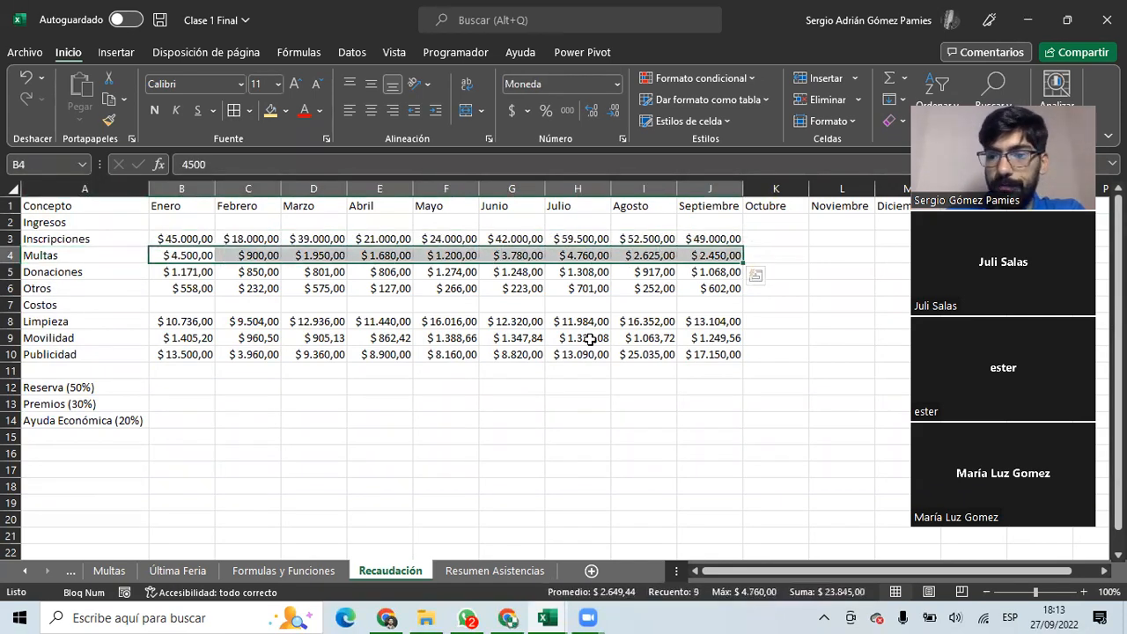
{"action": "left_click", "coordinate": [74, 272]}
{"action": "left_click_drag", "start_coordinate": [157, 269], "coordinate": [704, 274]}
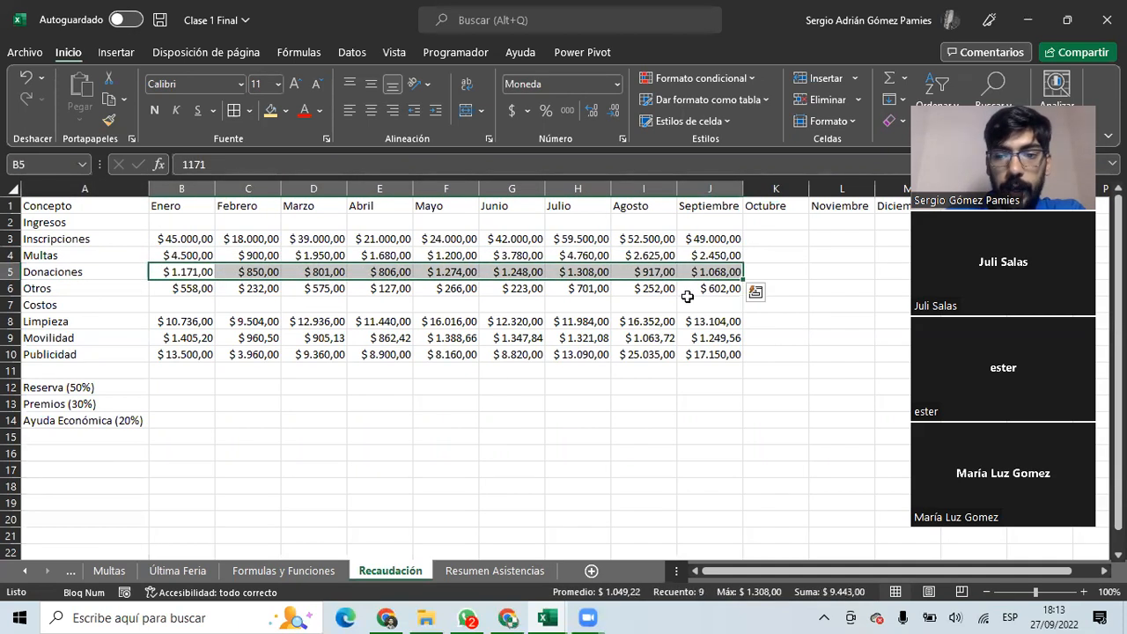
{"action": "left_click", "coordinate": [55, 288]}
{"action": "left_click_drag", "start_coordinate": [163, 287], "coordinate": [731, 288]}
{"action": "left_click", "coordinate": [69, 237]}
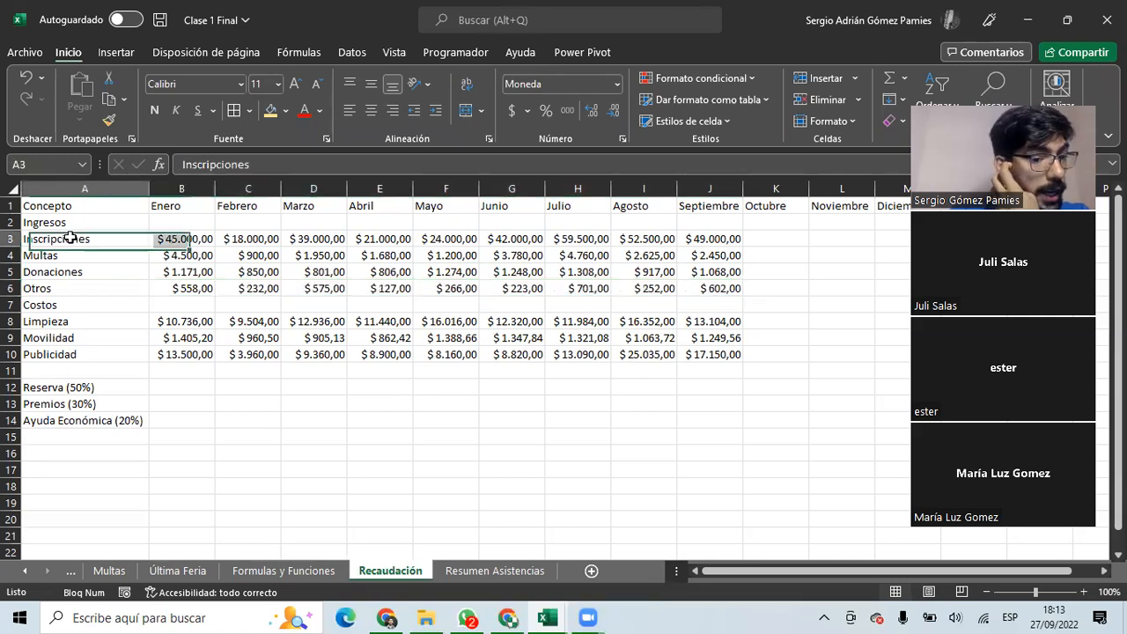
{"action": "left_click", "coordinate": [53, 304]}
{"action": "left_click", "coordinate": [62, 321]}
{"action": "left_click_drag", "start_coordinate": [168, 322], "coordinate": [713, 321]}
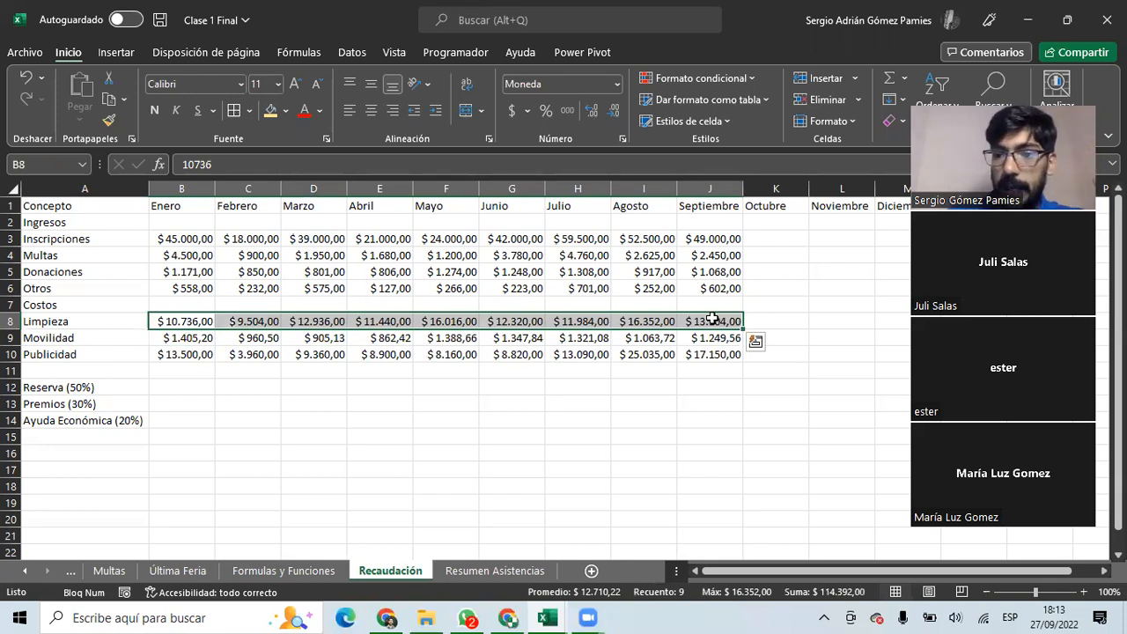
{"action": "left_click_drag", "start_coordinate": [163, 339], "coordinate": [709, 338]}
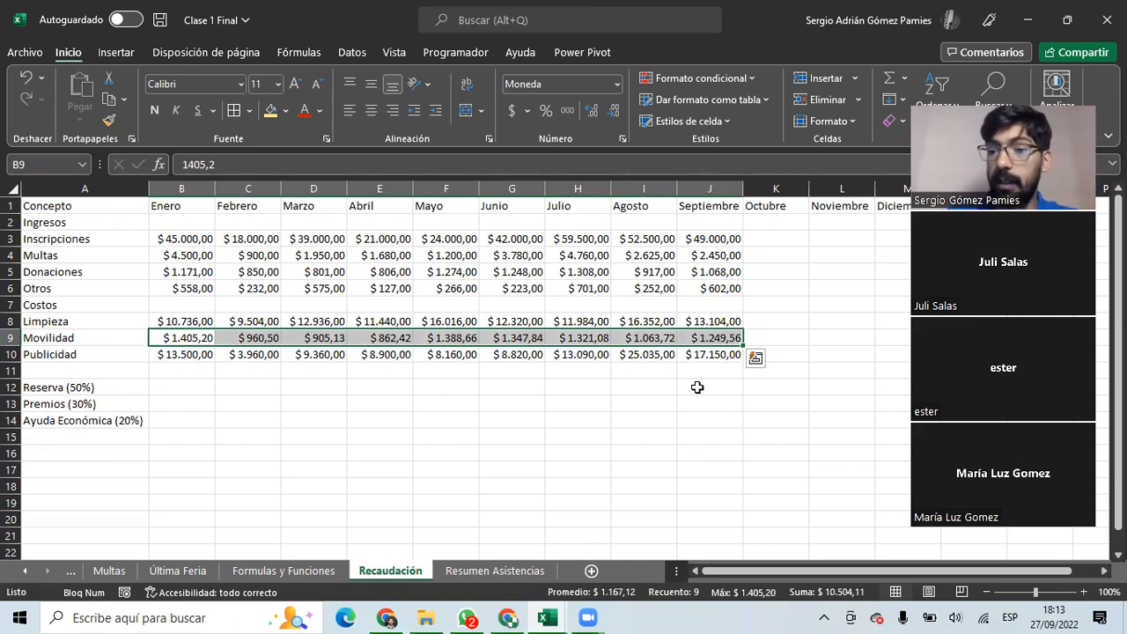
{"action": "left_click", "coordinate": [114, 356]}
{"action": "left_click_drag", "start_coordinate": [154, 355], "coordinate": [734, 360]}
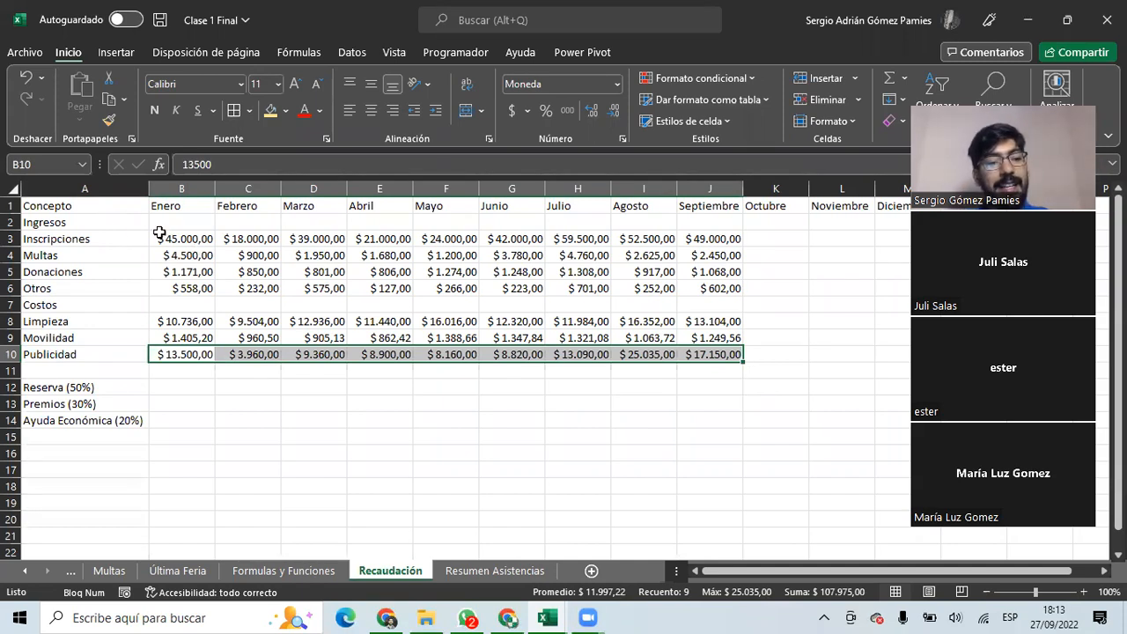
{"action": "left_click_drag", "start_coordinate": [153, 237], "coordinate": [182, 354]}
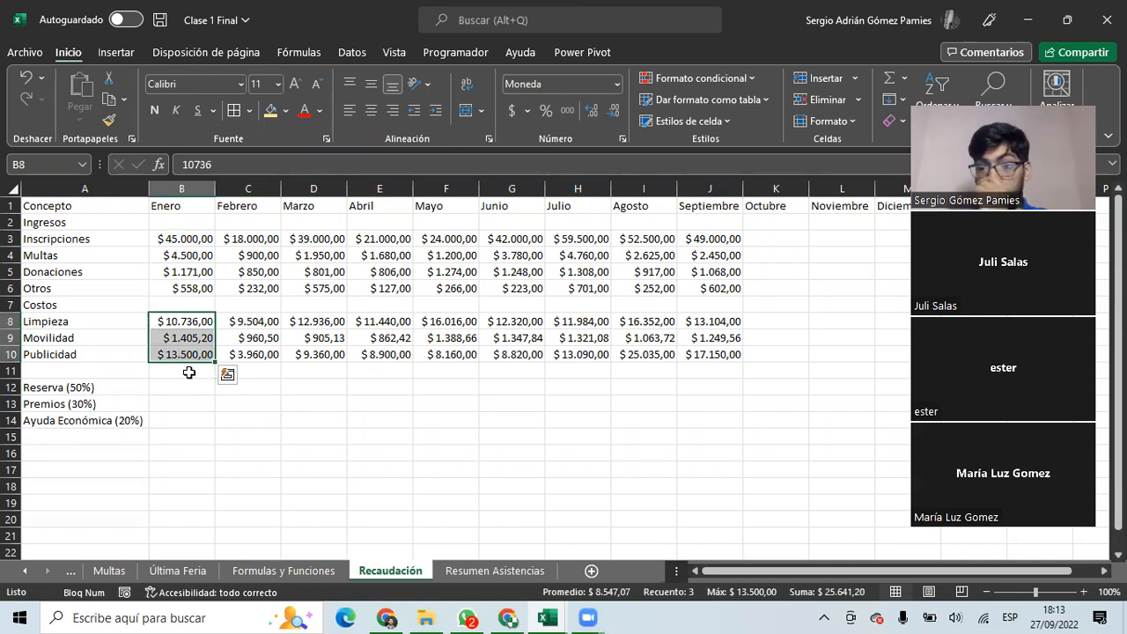
{"action": "left_click", "coordinate": [39, 370]}
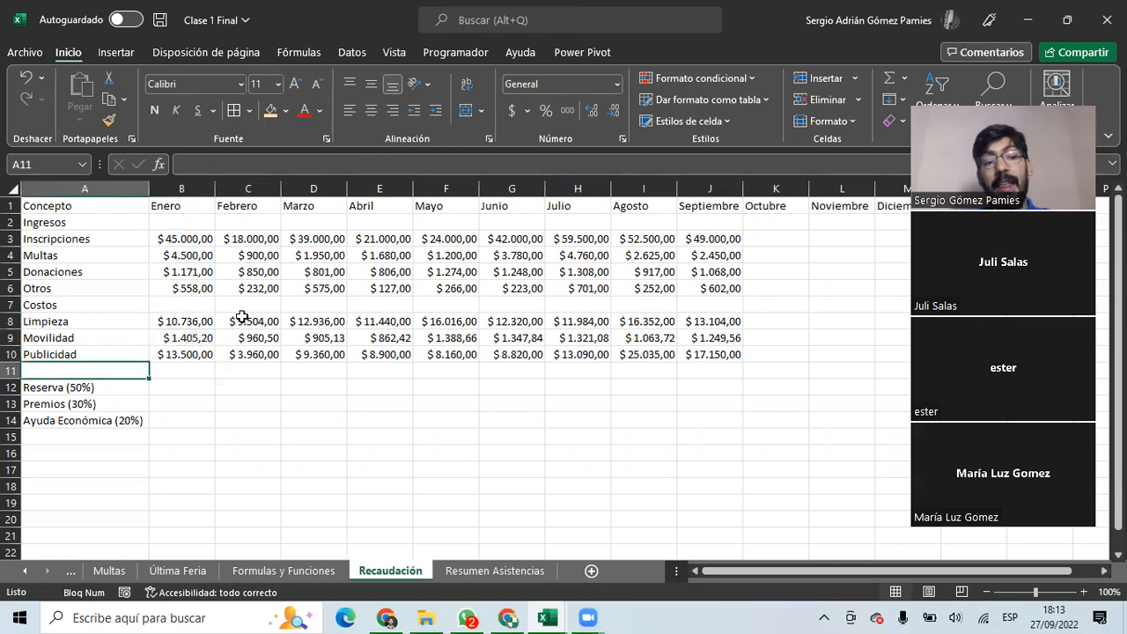
{"action": "left_click", "coordinate": [54, 390]}
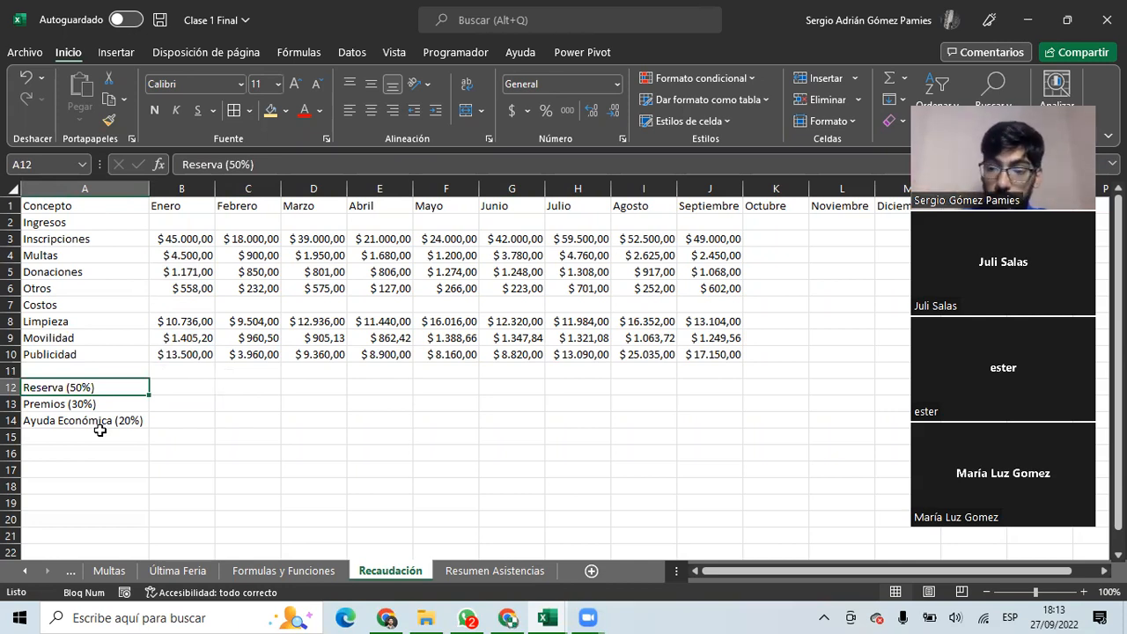
{"action": "left_click", "coordinate": [74, 410]}
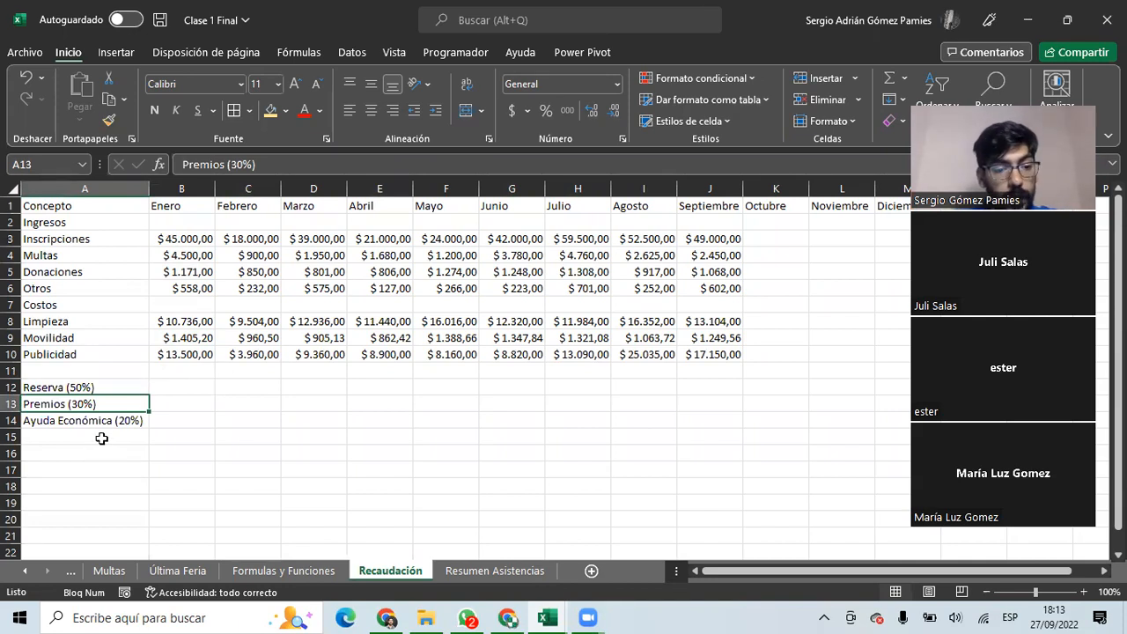
{"action": "key", "text": "Down"}
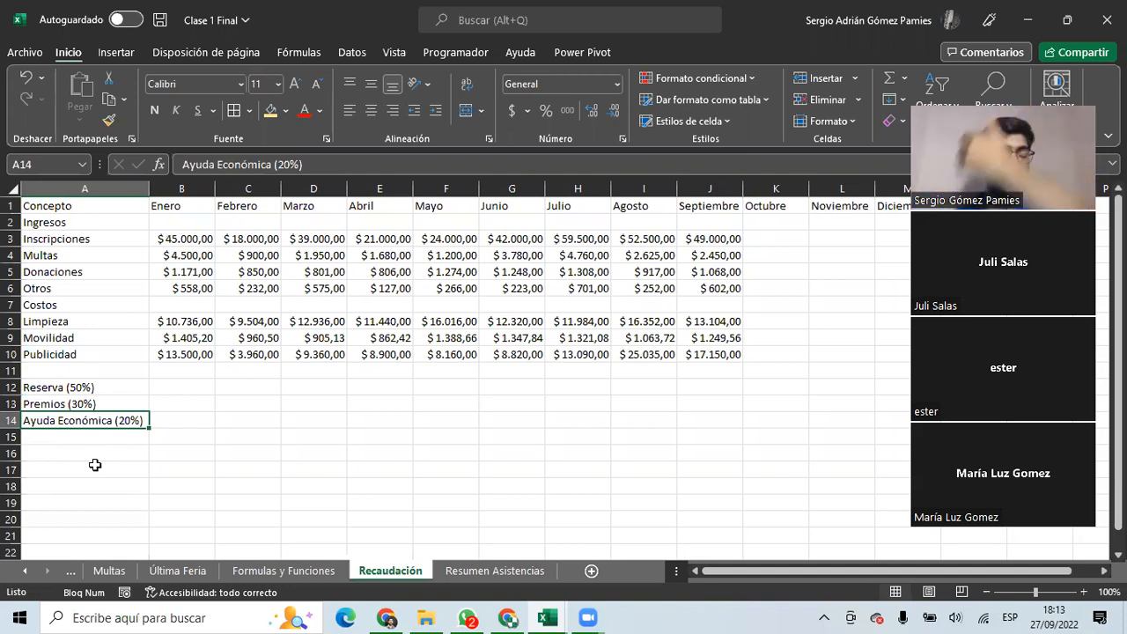
{"action": "left_click_drag", "start_coordinate": [102, 388], "coordinate": [106, 415]}
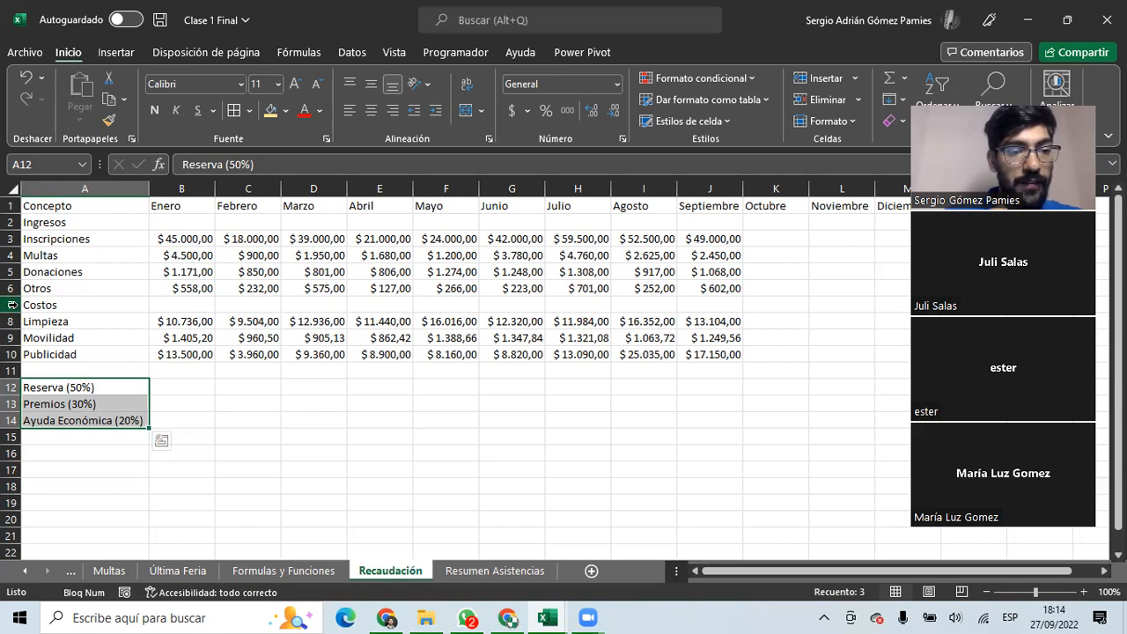
Insert a row above Costos labelled Total Ingresos.
{"action": "left_click", "coordinate": [12, 304]}
{"action": "right_click", "coordinate": [12, 305]}
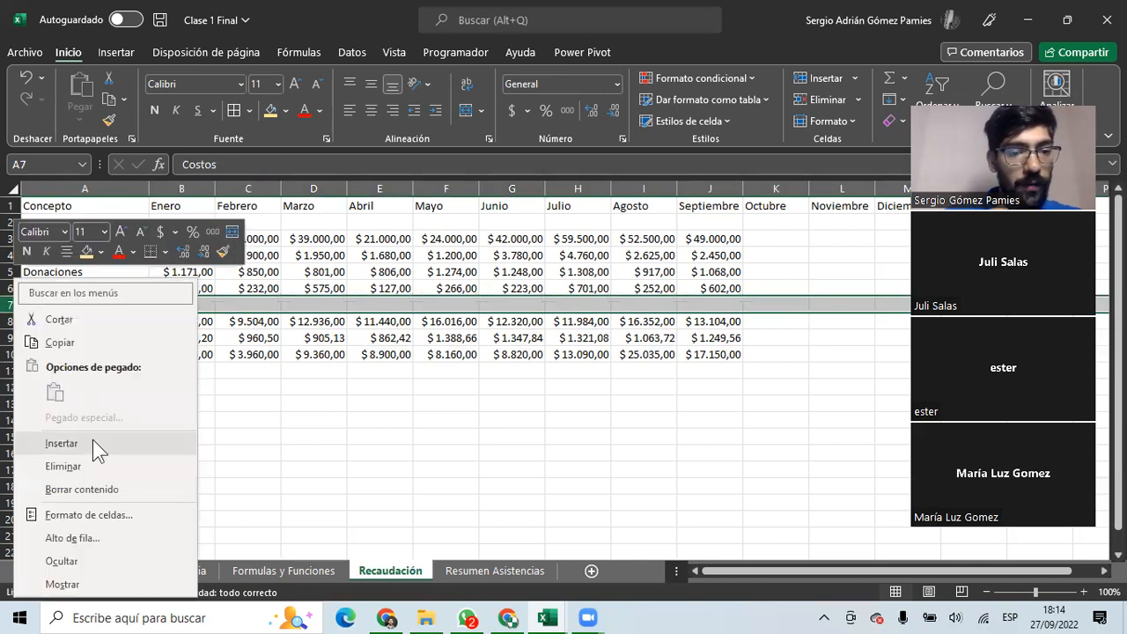
{"action": "left_click", "coordinate": [93, 443]}
{"action": "type", "text": "Total Ingresos"}
{"action": "key", "text": "Return"}
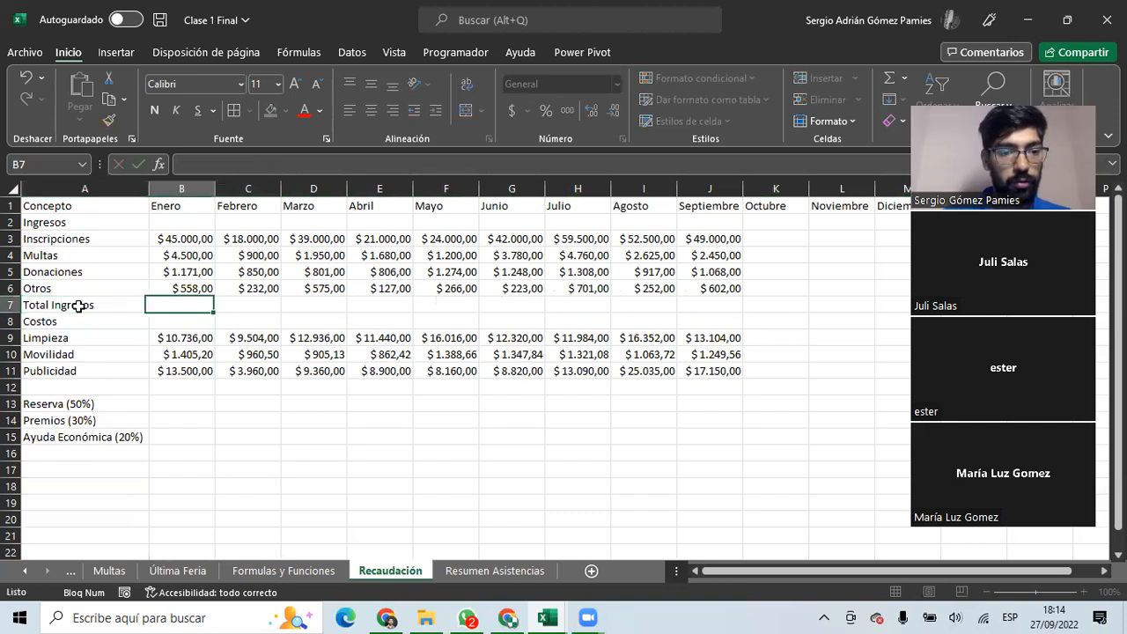
Indent the Inscripciones, Multas, Donaciones and Otros income labels.
{"action": "left_click", "coordinate": [52, 257]}
{"action": "left_click_drag", "start_coordinate": [52, 257], "coordinate": [54, 288]}
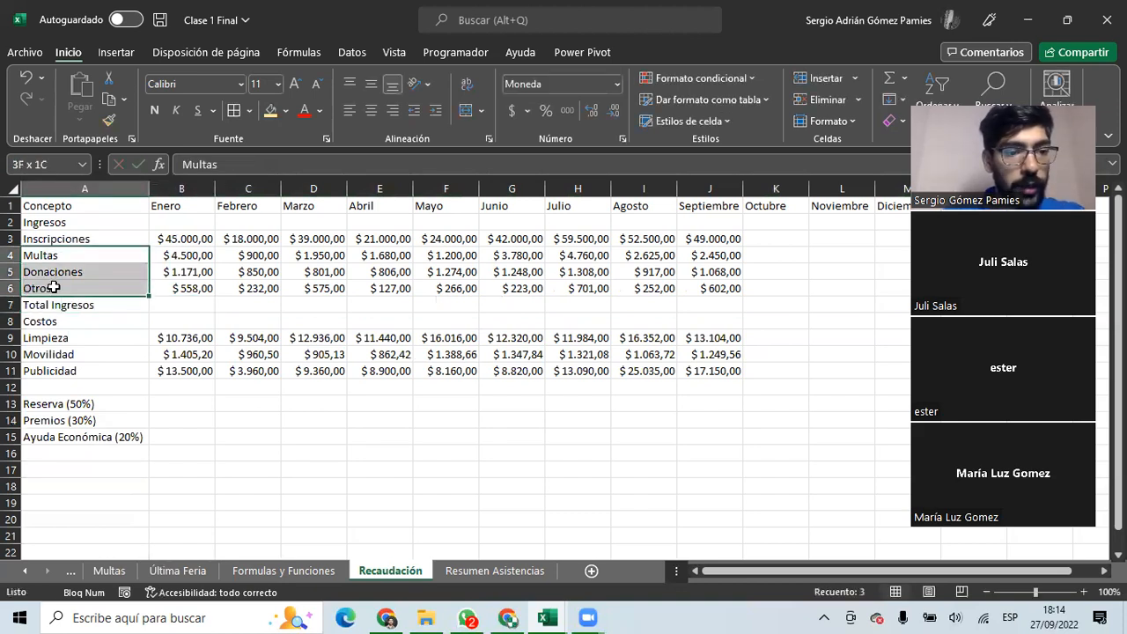
{"action": "left_click", "coordinate": [435, 109]}
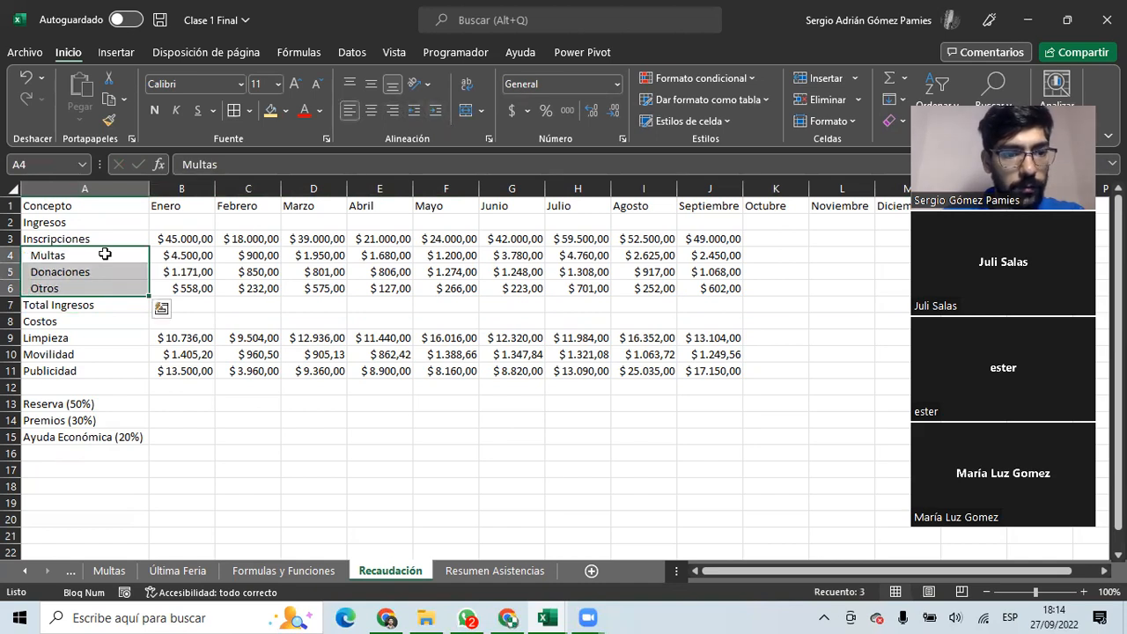
{"action": "left_click", "coordinate": [32, 238]}
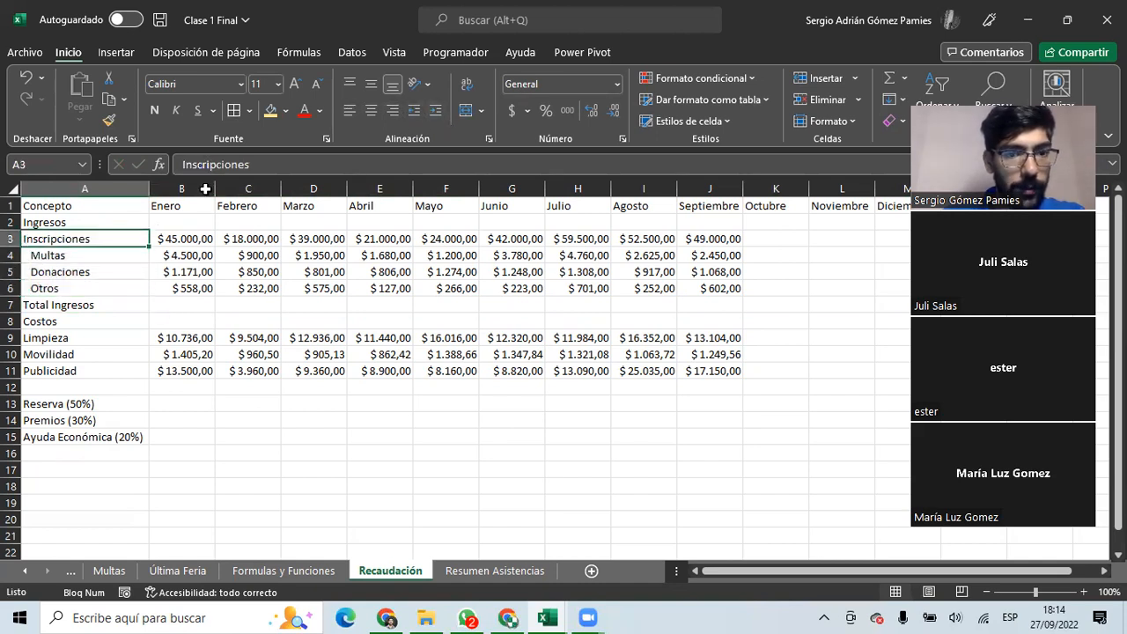
{"action": "left_click", "coordinate": [435, 109]}
Fill the Total Ingresos row green.
{"action": "left_click_drag", "start_coordinate": [62, 305], "coordinate": [626, 303]}
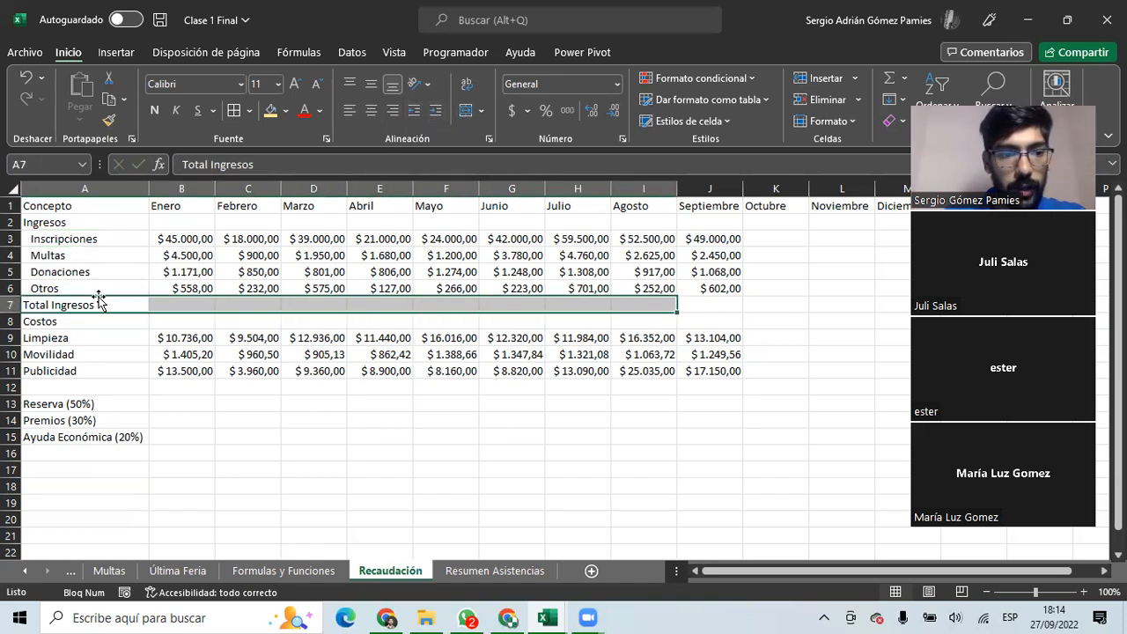
{"action": "left_click", "coordinate": [12, 305]}
{"action": "left_click", "coordinate": [285, 110]}
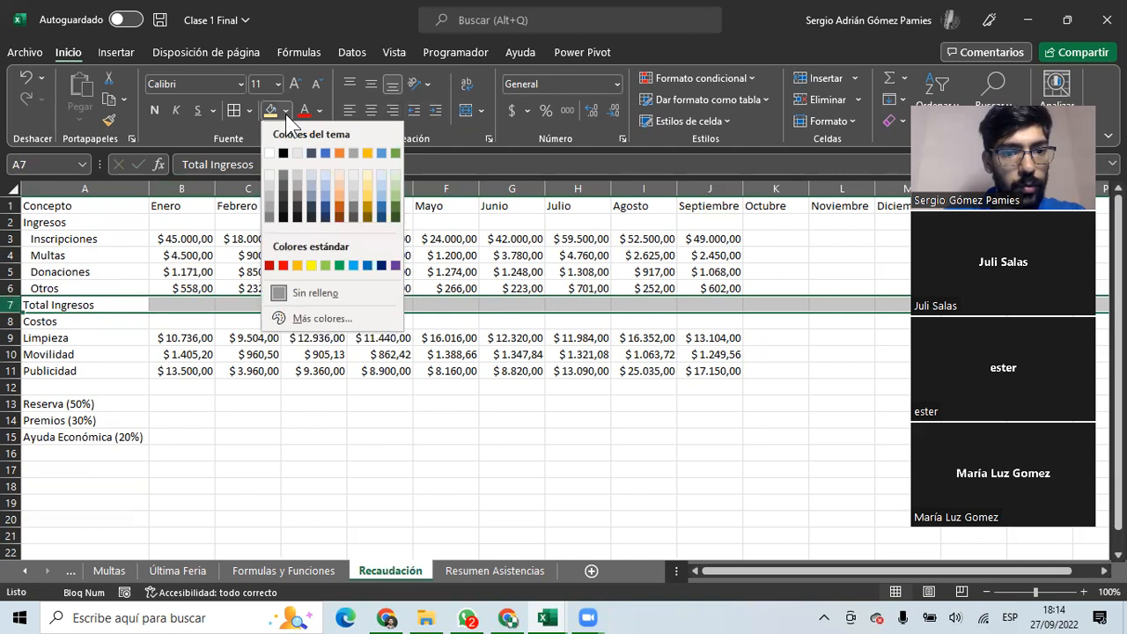
{"action": "left_click", "coordinate": [324, 266]}
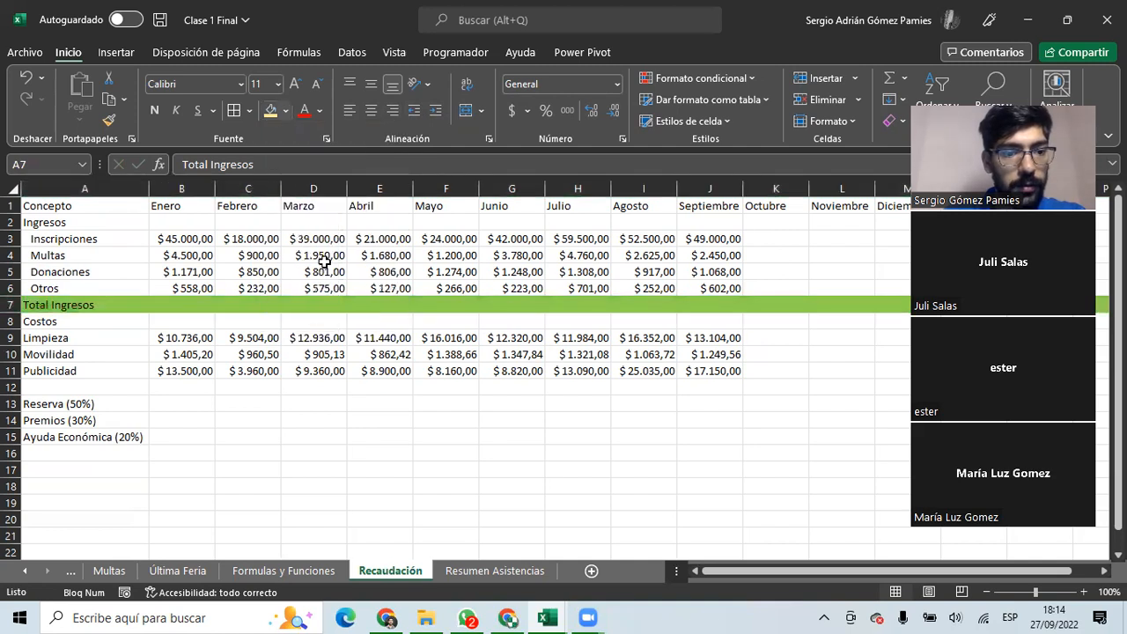
Insert row 12 below Publicidad labelled Total Costos.
{"action": "left_click", "coordinate": [12, 387]}
{"action": "right_click", "coordinate": [13, 387]}
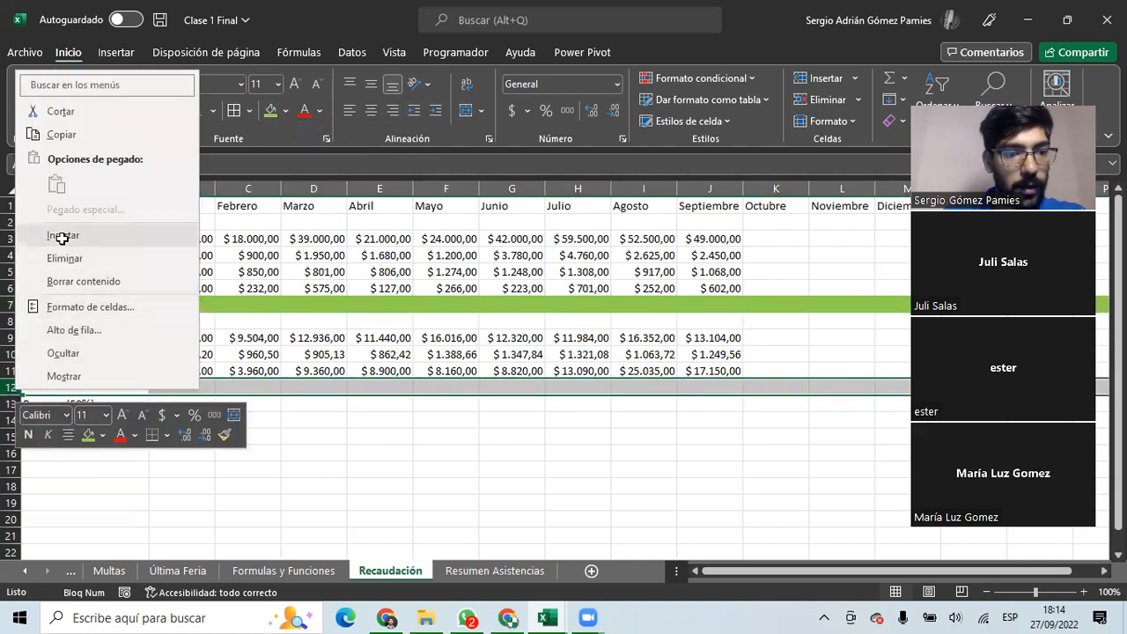
{"action": "left_click", "coordinate": [60, 232]}
{"action": "left_click", "coordinate": [76, 387]}
{"action": "type", "text": "Total Costos"}
{"action": "left_click", "coordinate": [86, 420]}
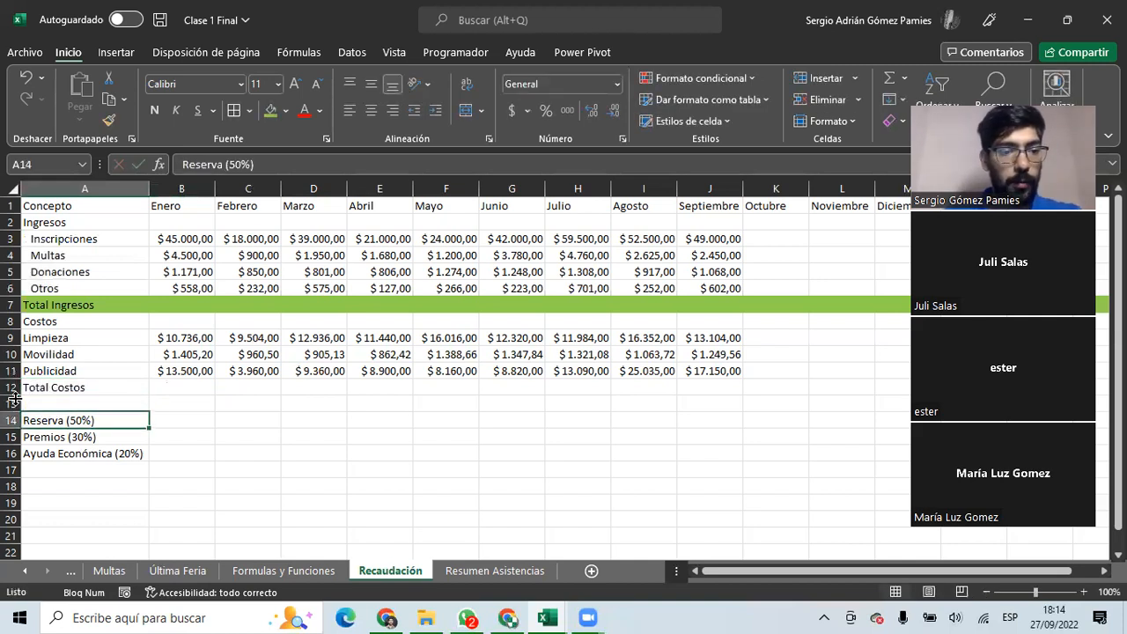
Fill the Total Costos row light orange.
{"action": "left_click", "coordinate": [10, 387]}
{"action": "left_click", "coordinate": [285, 111]}
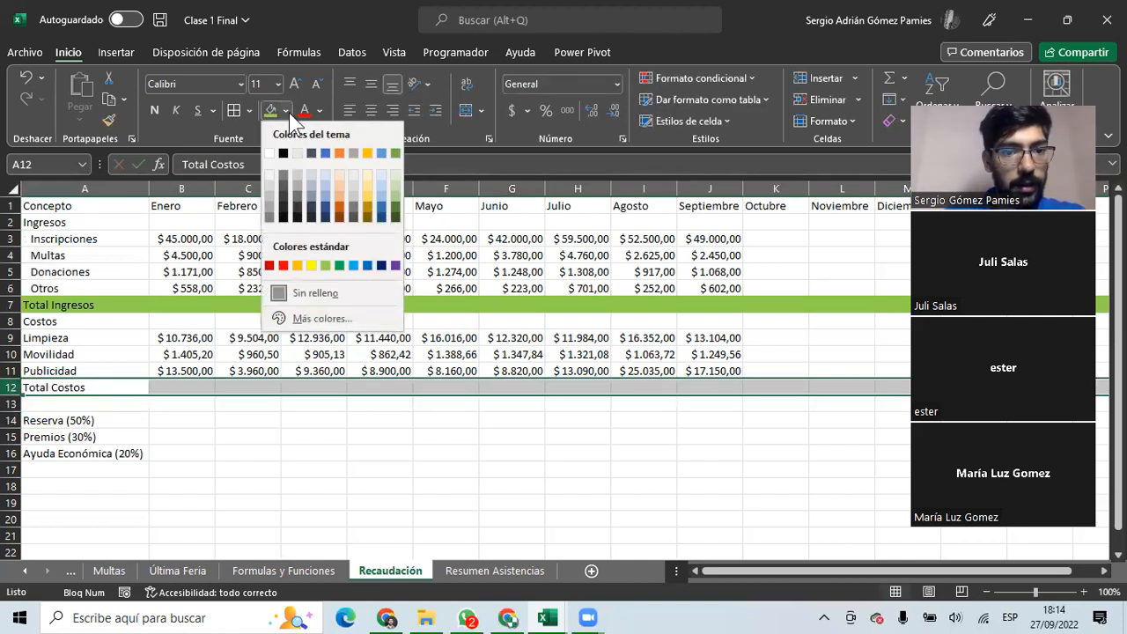
{"action": "left_click", "coordinate": [338, 196]}
{"action": "left_click", "coordinate": [239, 315]}
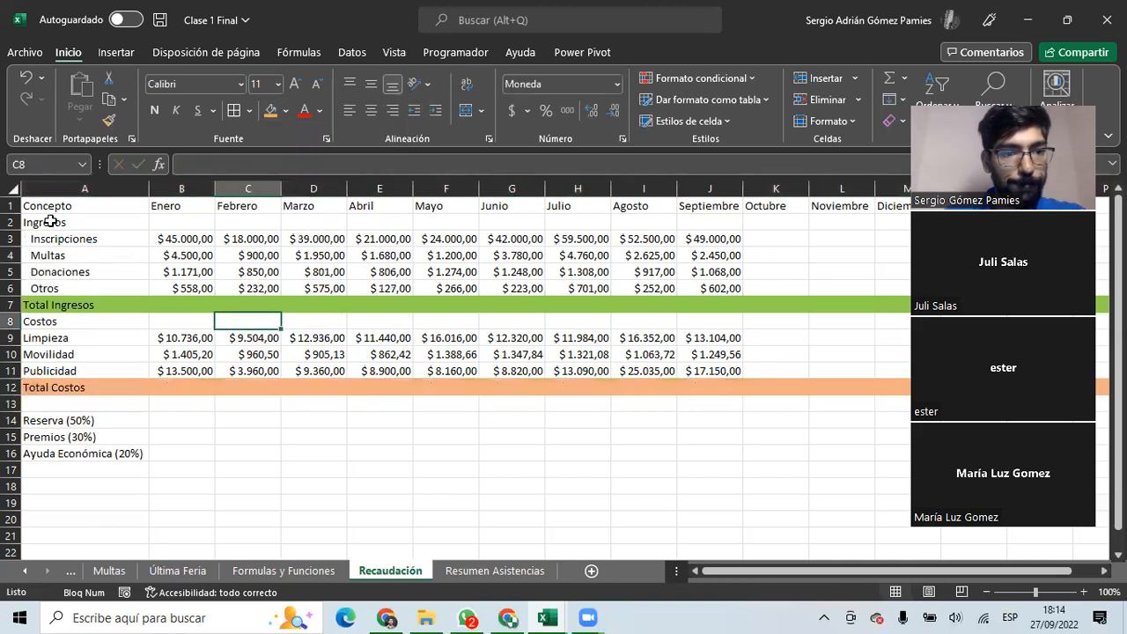
Enter =SUMA(B3:B6) in B7 for January's income total.
{"action": "left_click", "coordinate": [181, 419]}
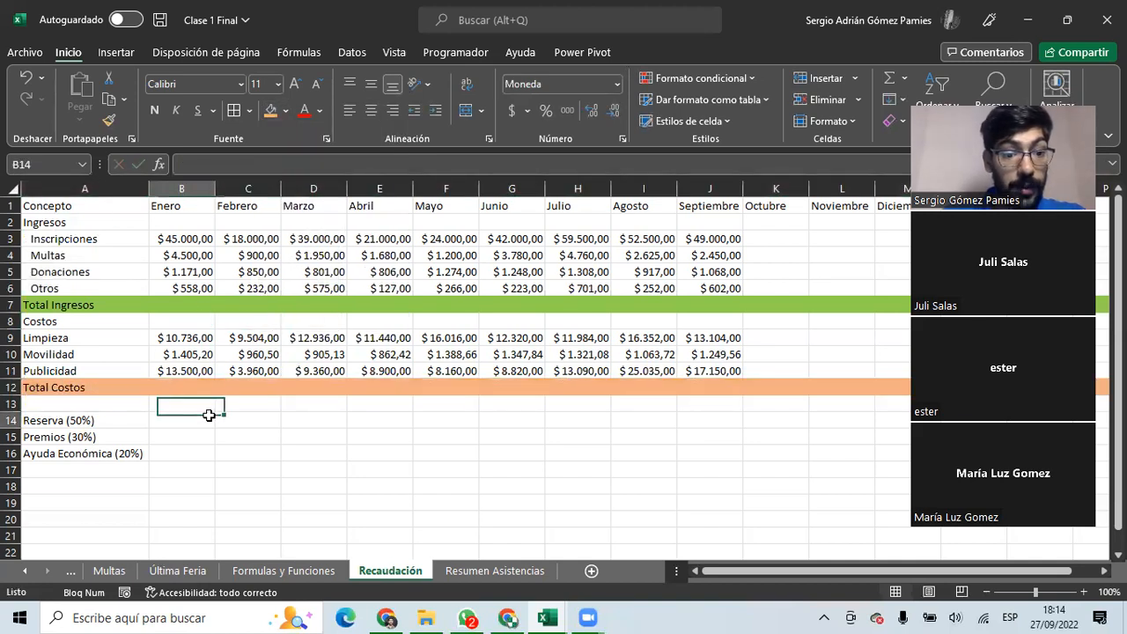
{"action": "left_click", "coordinate": [183, 308]}
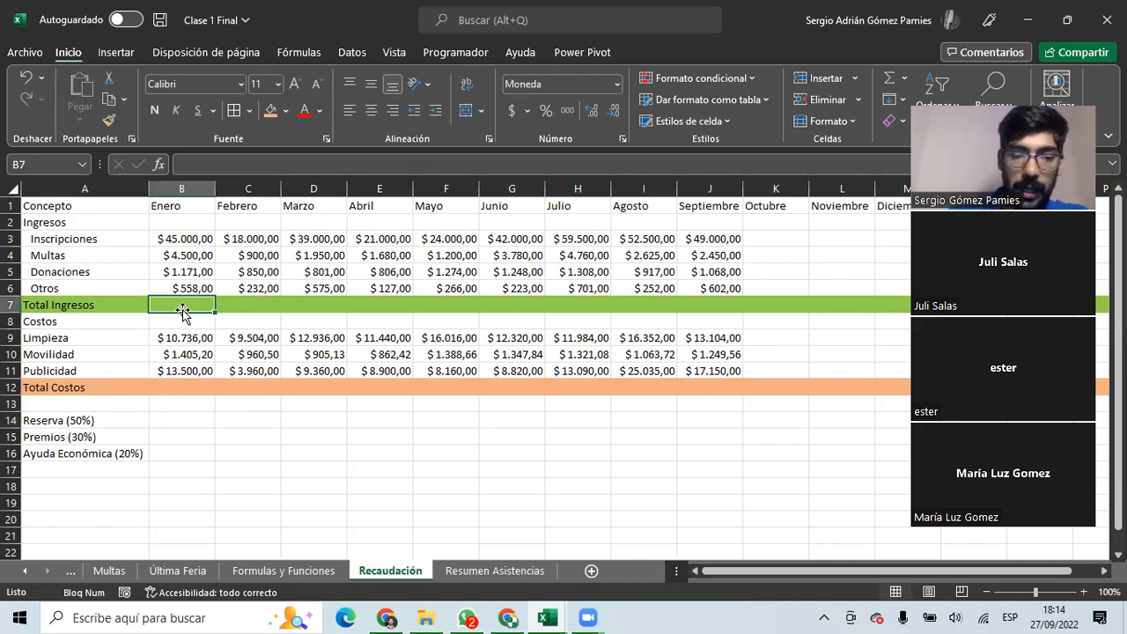
{"action": "type", "text": "=suma"}
{"action": "key", "text": "Tab"}
{"action": "left_click_drag", "start_coordinate": [181, 288], "coordinate": [181, 240]}
{"action": "key", "text": "Return"}
Copy the income total right through Diciembre and begin a SUMA formula in B12.
{"action": "left_click", "coordinate": [183, 306]}
{"action": "left_click_drag", "start_coordinate": [214, 312], "coordinate": [595, 316]}
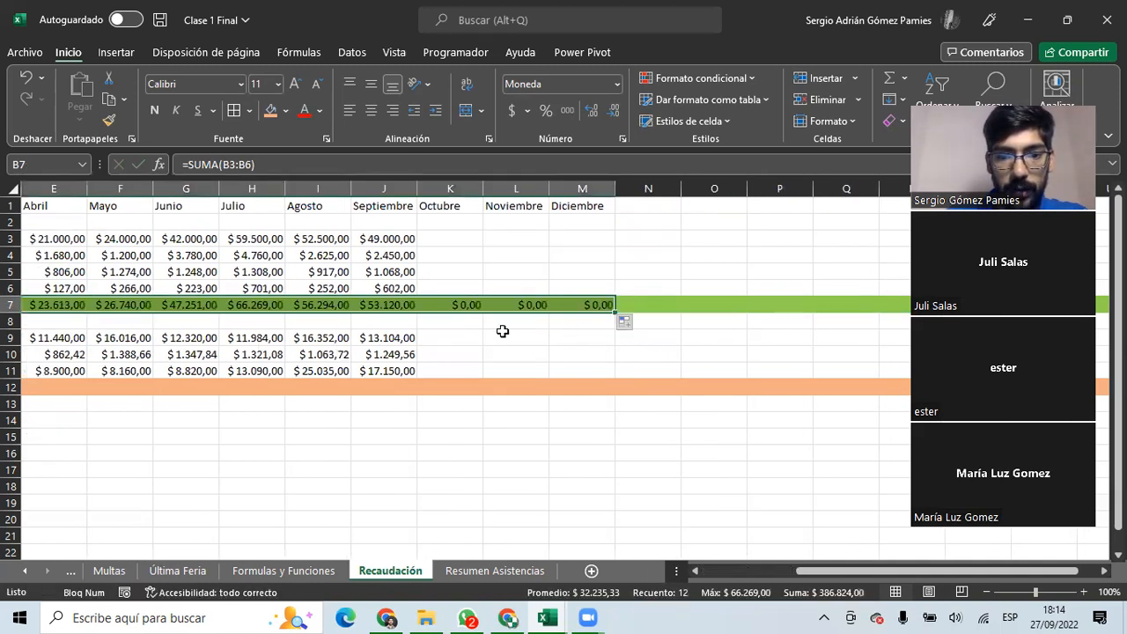
{"action": "left_click_drag", "start_coordinate": [796, 570], "coordinate": [604, 570]}
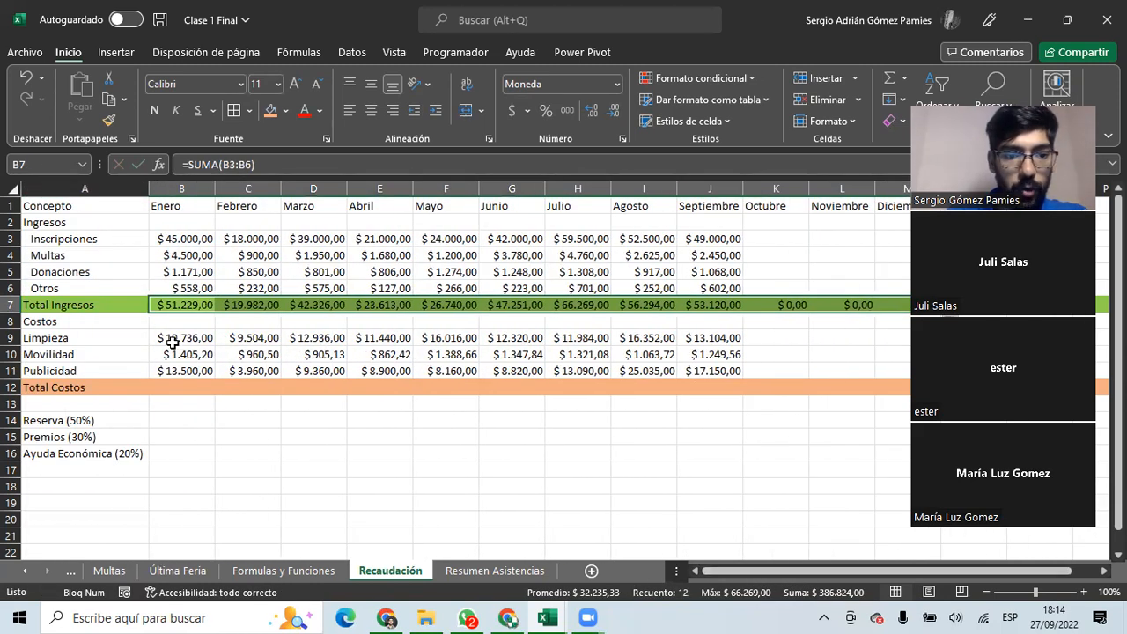
{"action": "left_click", "coordinate": [177, 384]}
{"action": "type", "text": "=SUMA("}
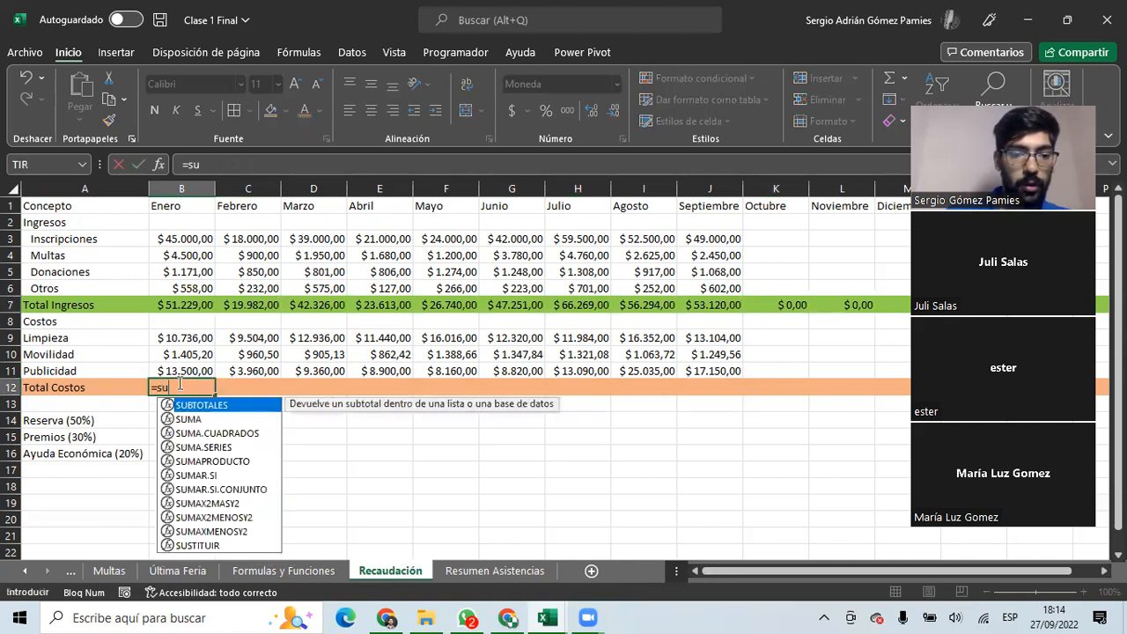
Complete =SUMA(B9:B11) in B12 and fill it right through Diciembre ($25.641,20 for Enero).
{"action": "left_click_drag", "start_coordinate": [196, 370], "coordinate": [189, 338]}
{"action": "key", "text": "Return"}
{"action": "left_click", "coordinate": [194, 387]}
{"action": "left_click_drag", "start_coordinate": [216, 393], "coordinate": [691, 410]}
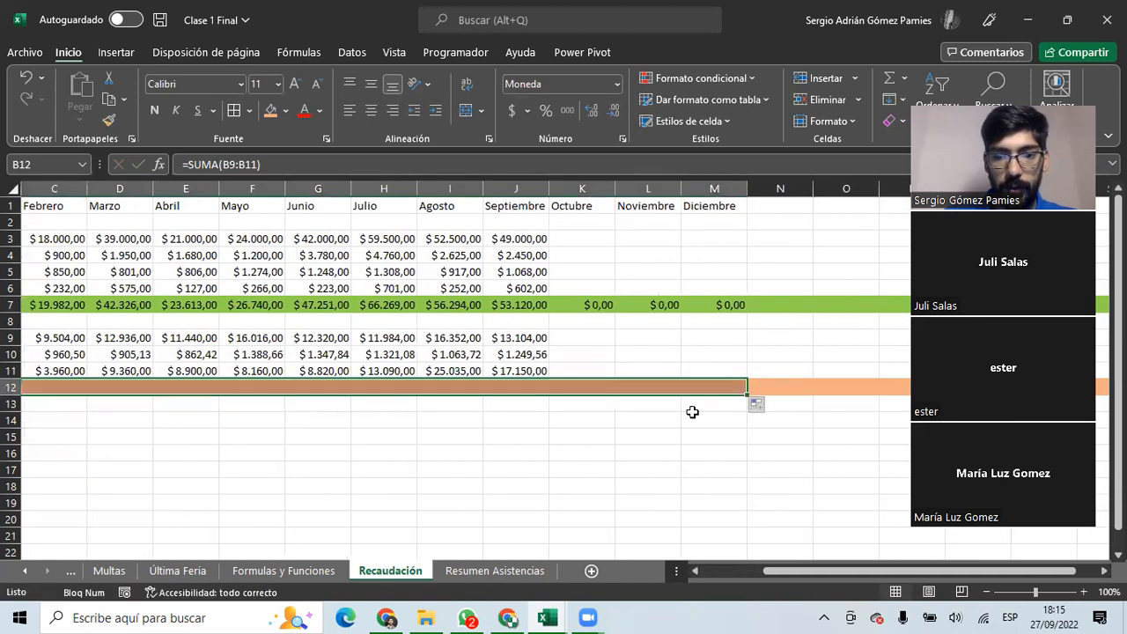
{"action": "left_click_drag", "start_coordinate": [584, 432], "coordinate": [27, 436]}
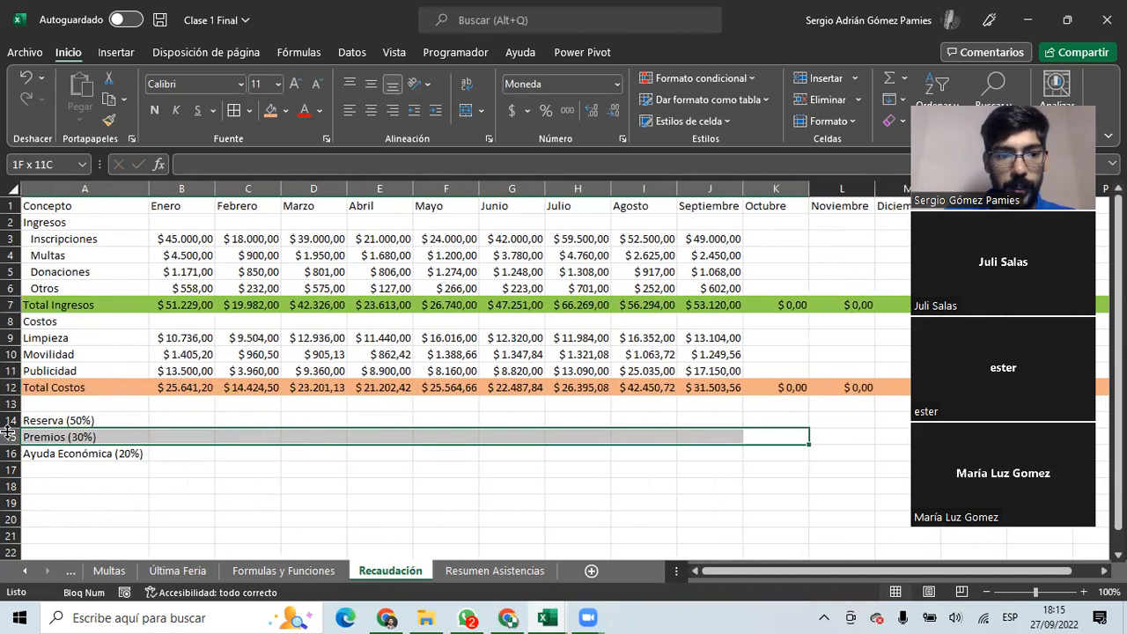
Indent the Limpieza, Movilidad and Publicidad cost labels.
{"action": "left_click", "coordinate": [114, 339]}
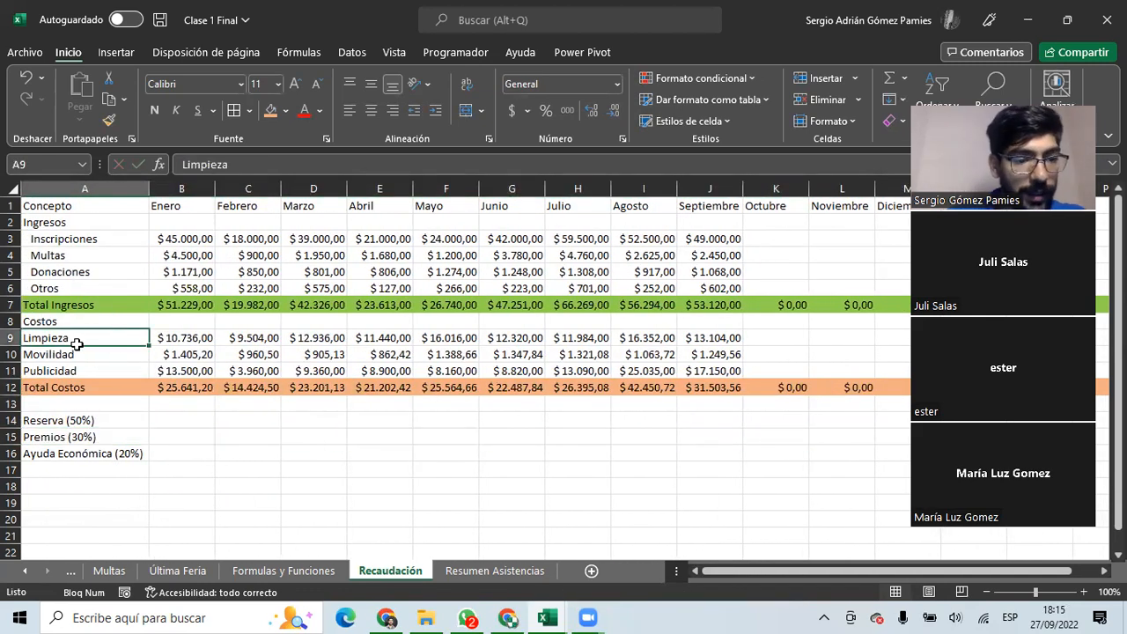
{"action": "left_click_drag", "start_coordinate": [77, 344], "coordinate": [81, 370]}
{"action": "left_click", "coordinate": [435, 111]}
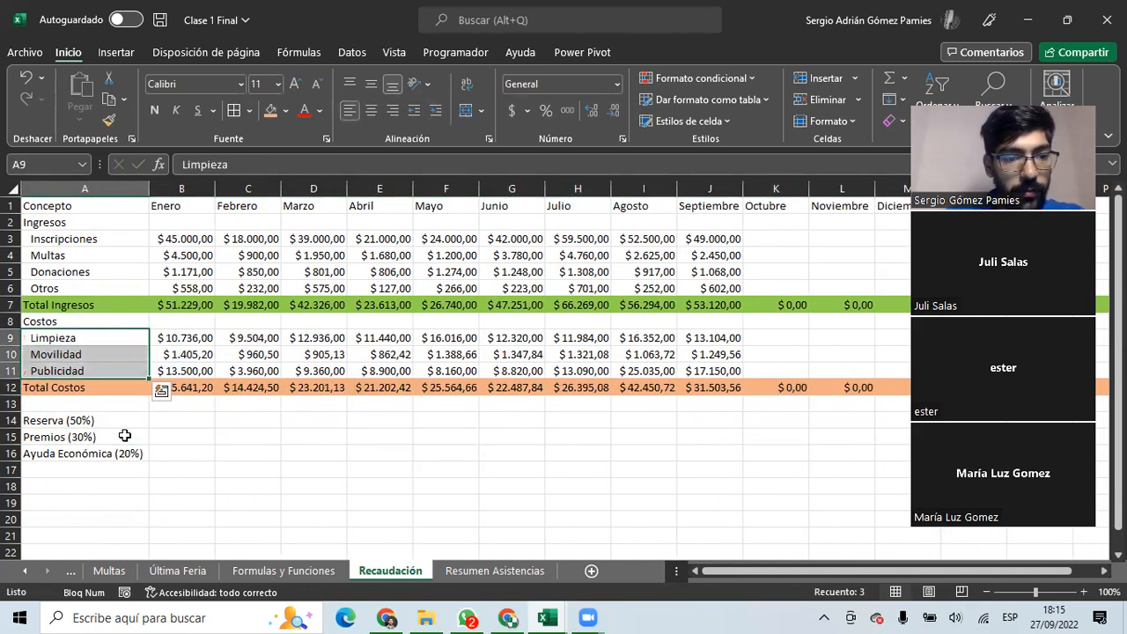
Review the indented income and cost labels, then select rows 13–14.
{"action": "left_click", "coordinate": [88, 436]}
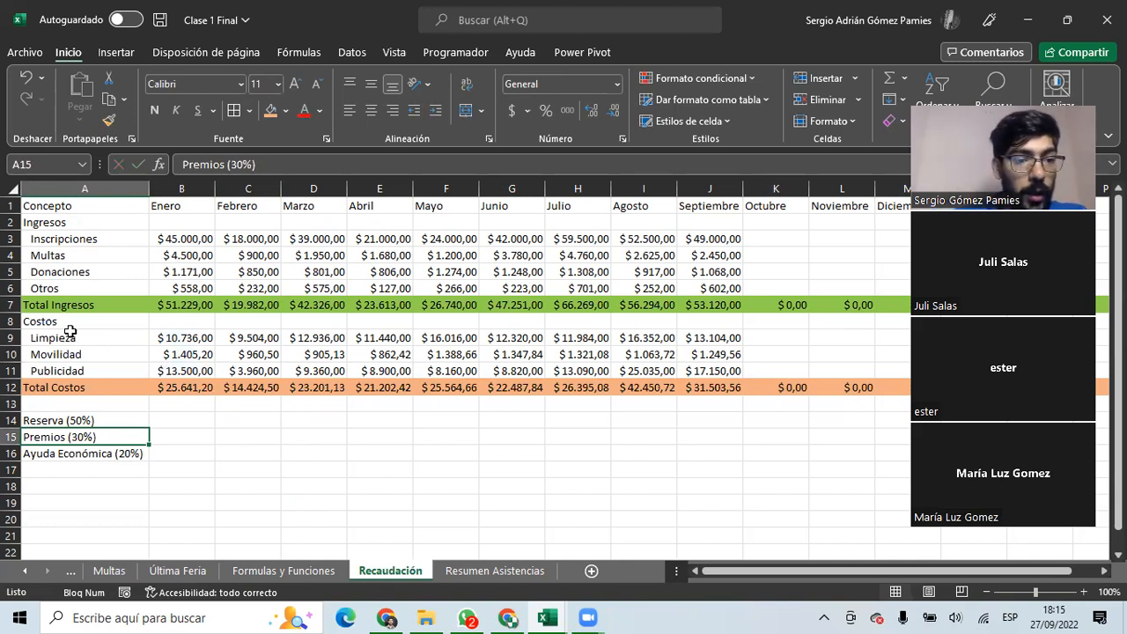
{"action": "left_click_drag", "start_coordinate": [69, 239], "coordinate": [70, 281]}
{"action": "left_click_drag", "start_coordinate": [96, 338], "coordinate": [95, 364]}
{"action": "left_click_drag", "start_coordinate": [11, 403], "coordinate": [12, 420]}
Insert two blank rows above Reserva and set their fill to Sin relleno.
{"action": "right_click", "coordinate": [12, 420]}
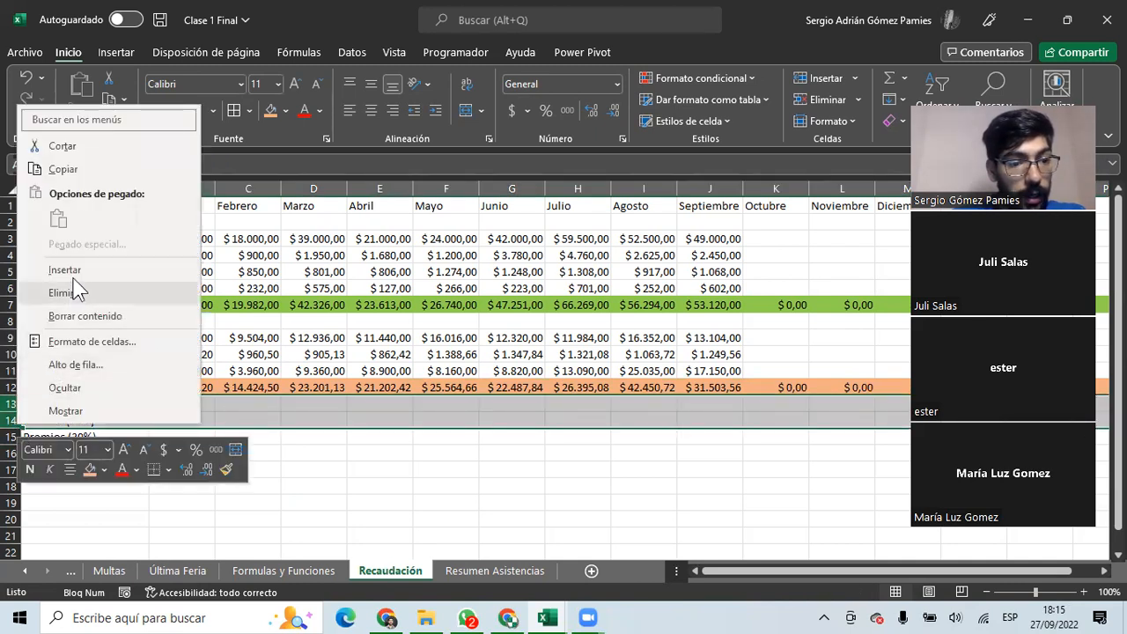
{"action": "left_click", "coordinate": [65, 270]}
{"action": "left_click", "coordinate": [70, 419]}
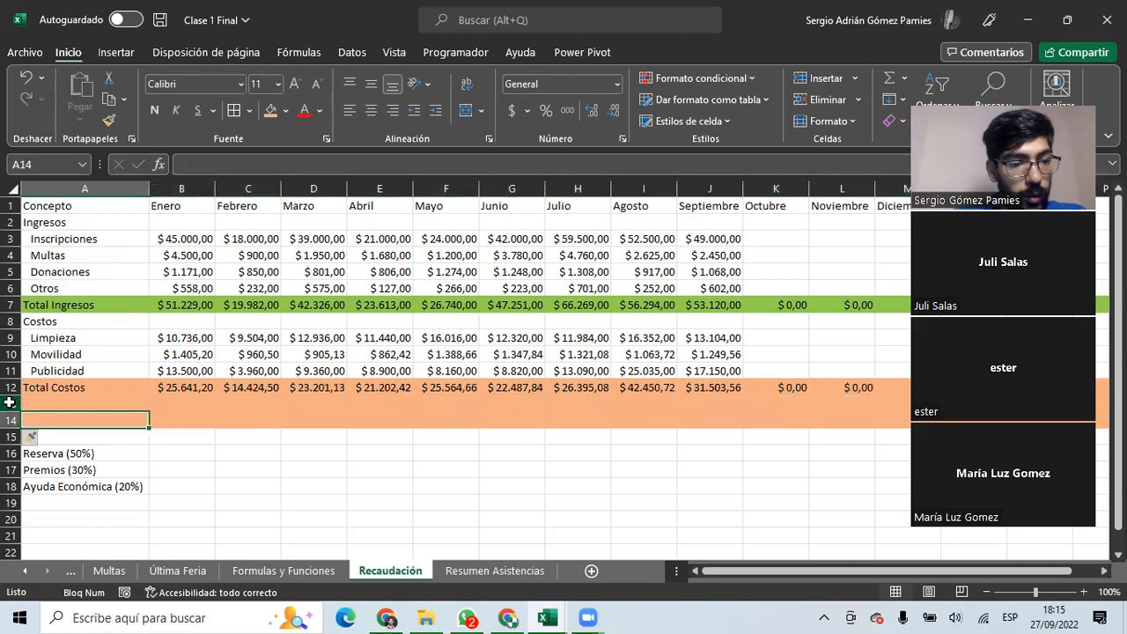
{"action": "left_click_drag", "start_coordinate": [10, 402], "coordinate": [9, 420]}
{"action": "left_click", "coordinate": [286, 110]}
{"action": "left_click", "coordinate": [291, 289]}
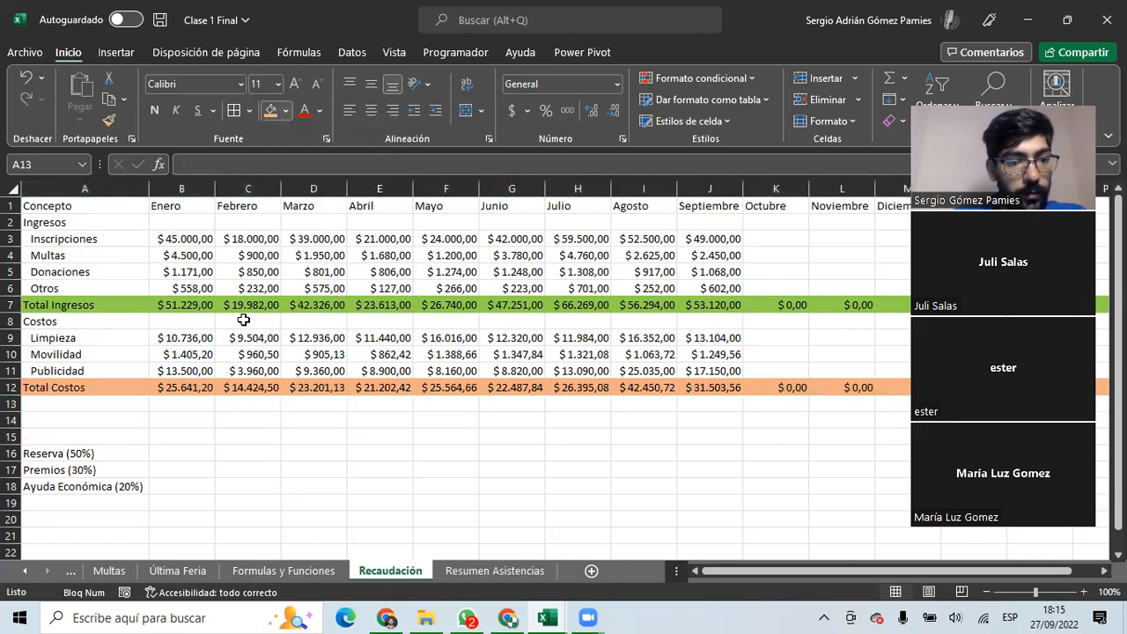
Label A14 Resultado Mensual and start +B7-B12 in B14.
{"action": "left_click", "coordinate": [73, 415]}
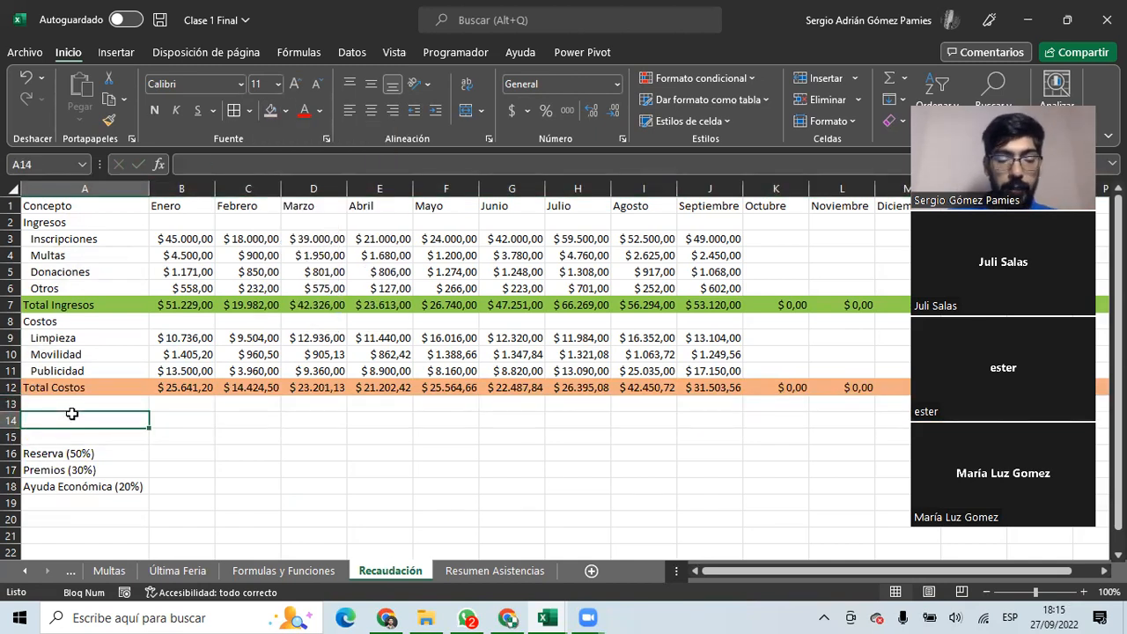
{"action": "type", "text": "Resultado"}
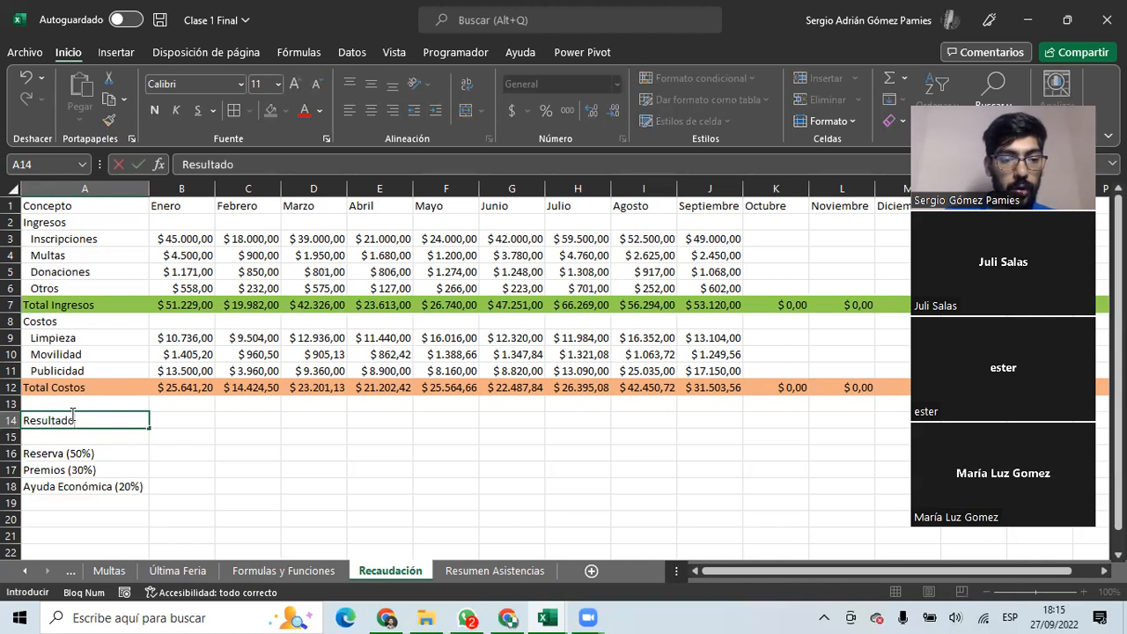
{"action": "type", "text": " Mensual"}
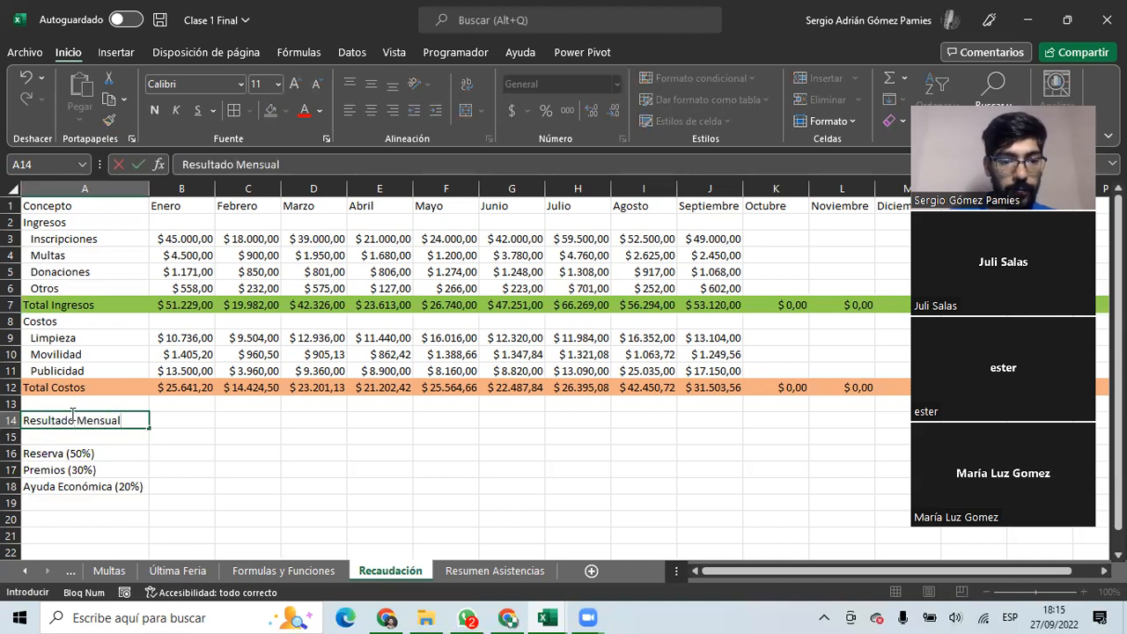
{"action": "key", "text": "Tab"}
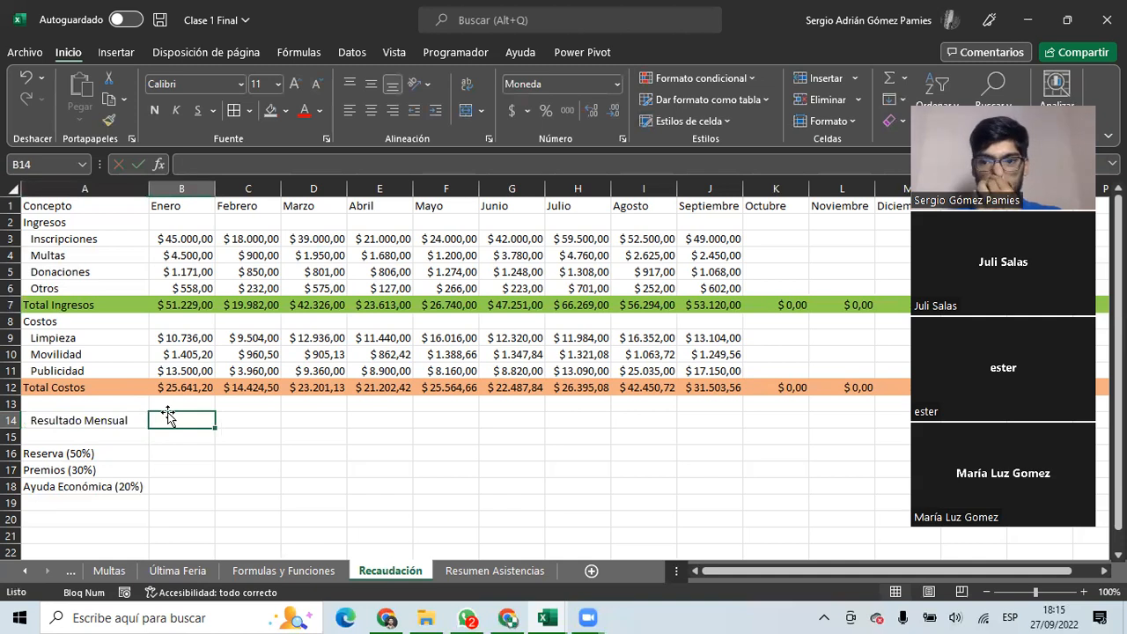
{"action": "type", "text": "+"}
{"action": "left_click", "coordinate": [180, 304]}
{"action": "type", "text": "-"}
{"action": "left_click", "coordinate": [183, 388]}
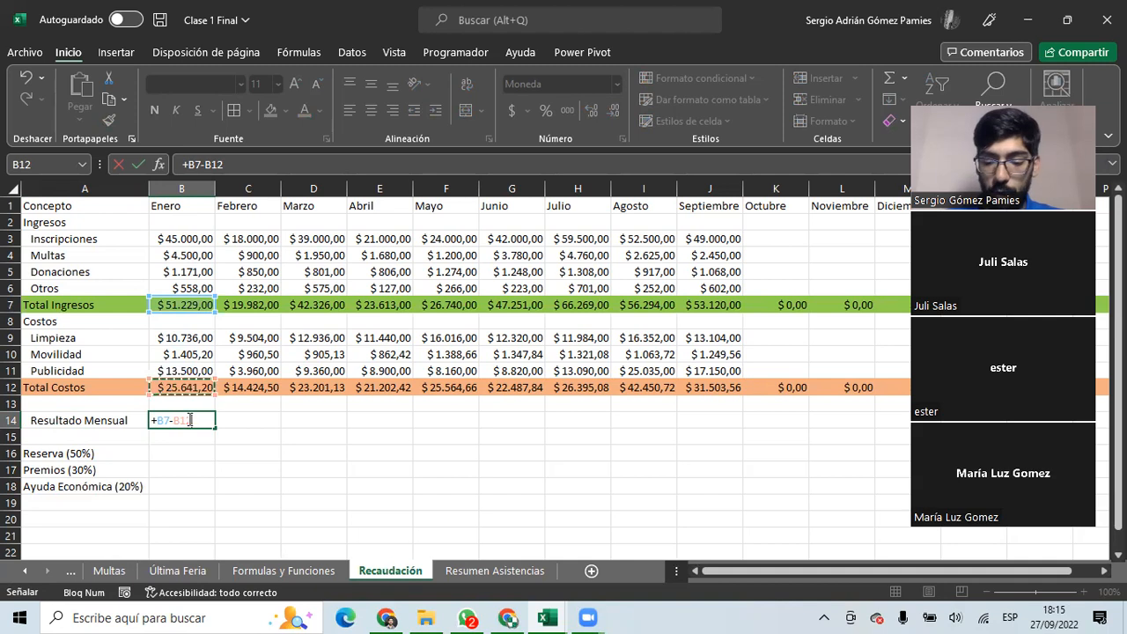
Commit =+B7-B12 in B14 and fill it right through Diciembre ($25.587,80 for Enero).
{"action": "key", "text": "Return"}
{"action": "left_click_drag", "start_coordinate": [221, 429], "coordinate": [609, 438]}
{"action": "left_click_drag", "start_coordinate": [533, 465], "coordinate": [53, 454]}
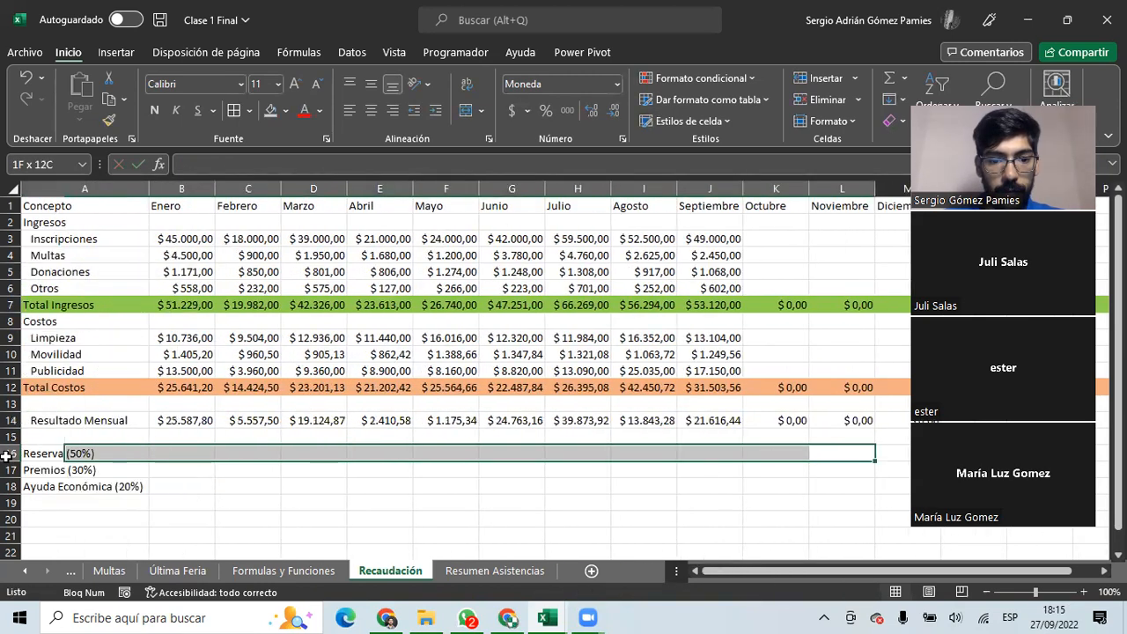
{"action": "left_click", "coordinate": [177, 423]}
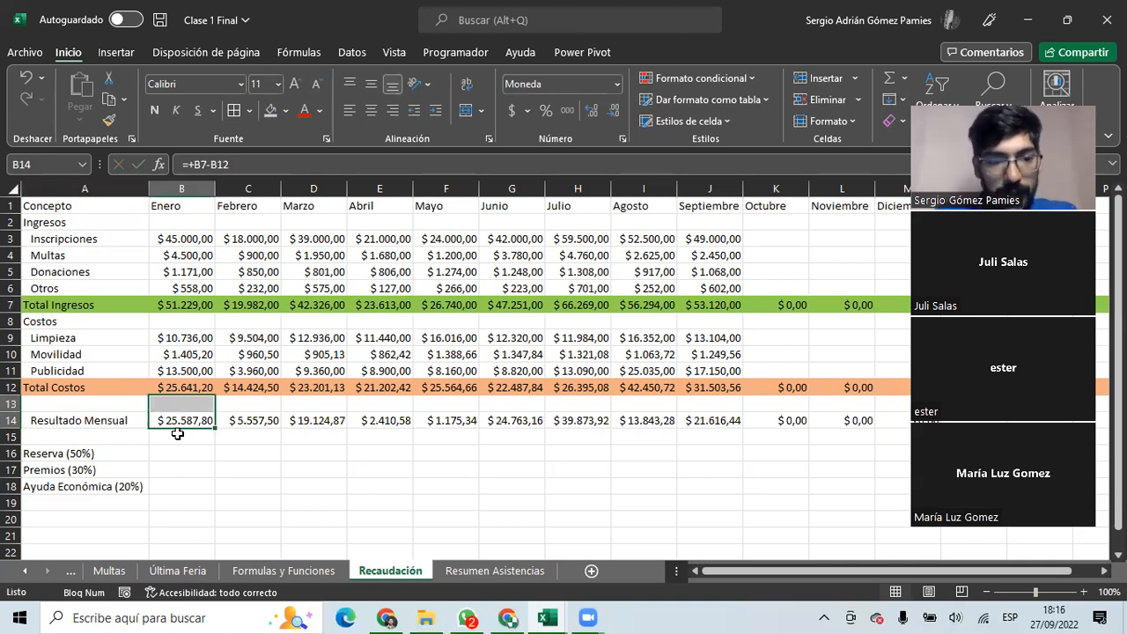
Point out the Reserva (50%), Premios (30%) and Ayuda Económica (20%) labels, then select B16.
{"action": "left_click", "coordinate": [198, 459]}
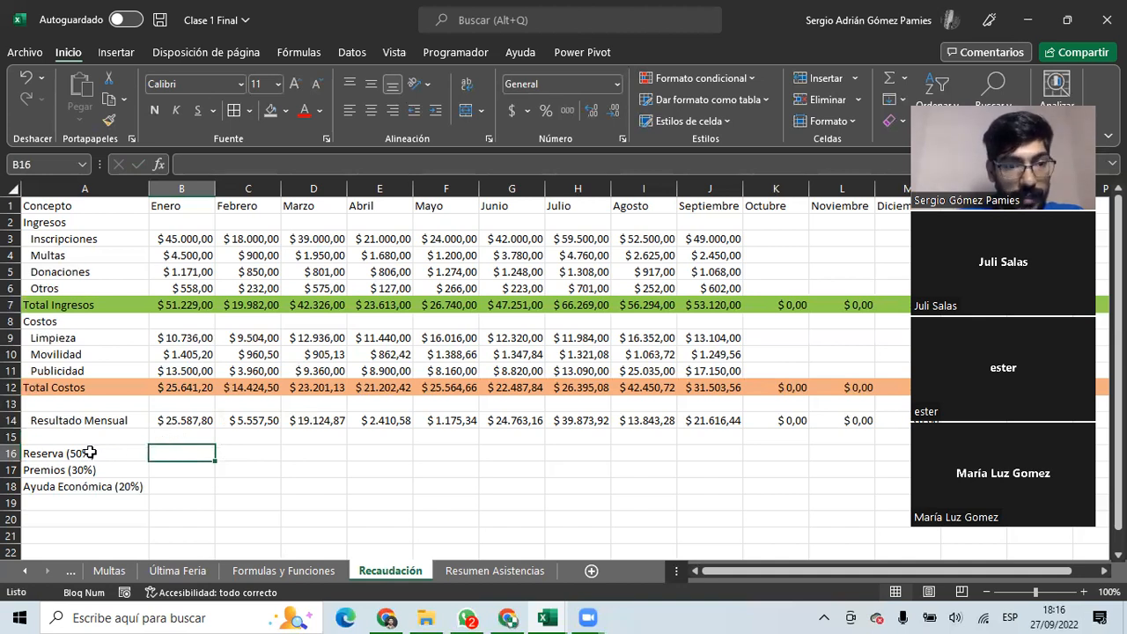
{"action": "left_click", "coordinate": [83, 452]}
{"action": "left_click", "coordinate": [84, 468]}
{"action": "left_click", "coordinate": [99, 487]}
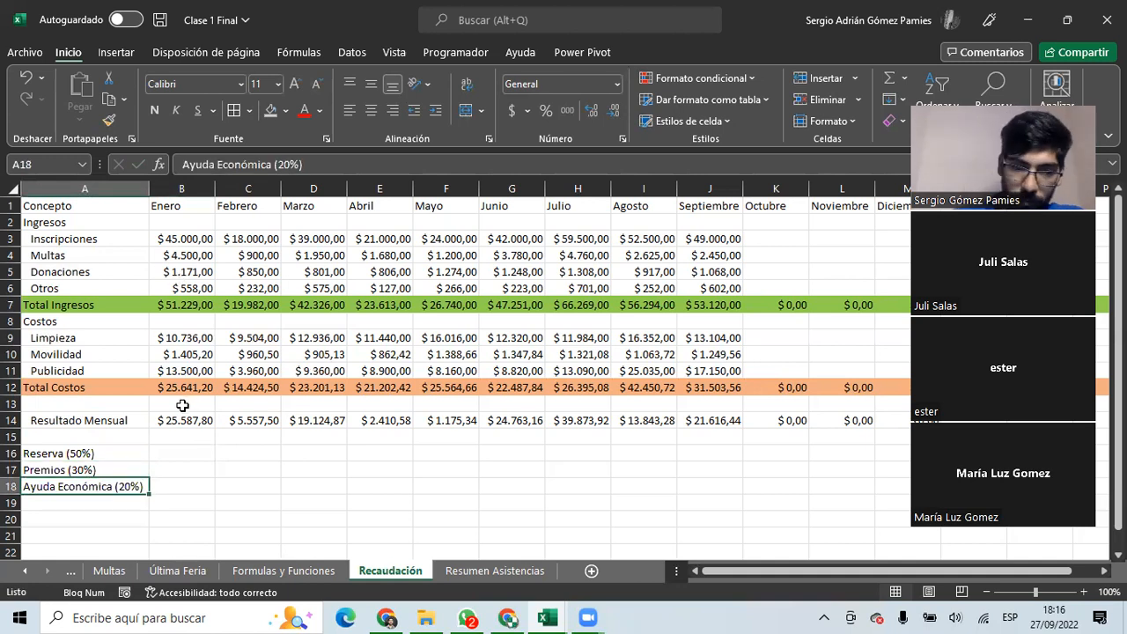
{"action": "left_click", "coordinate": [185, 450]}
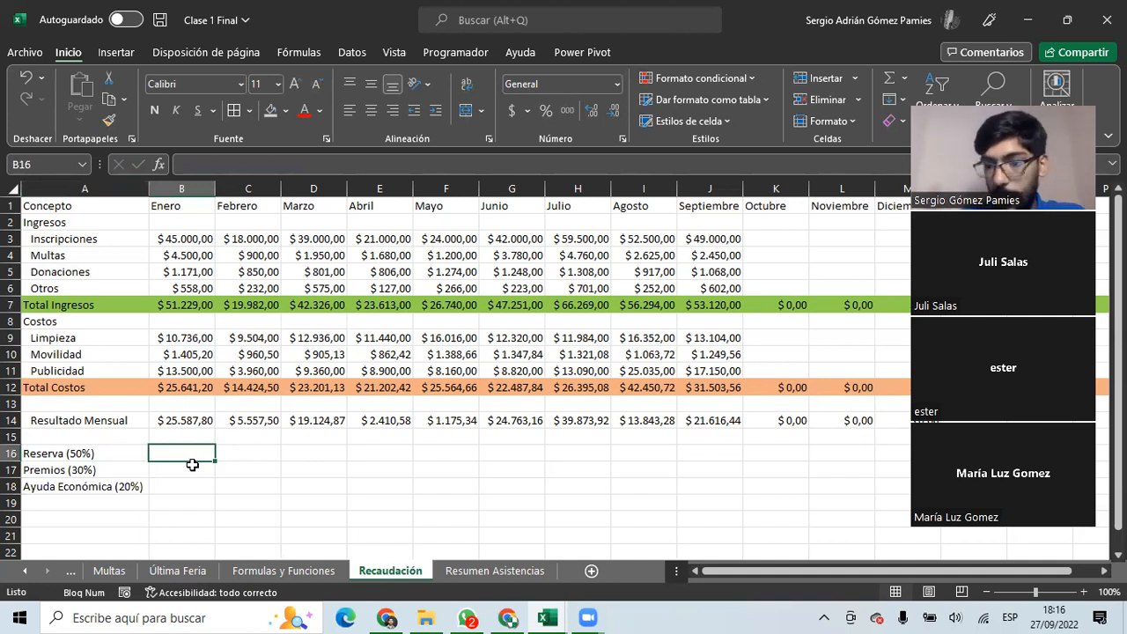
Enter =B14*50% in B16 for January's Reserva.
{"action": "type", "text": "="}
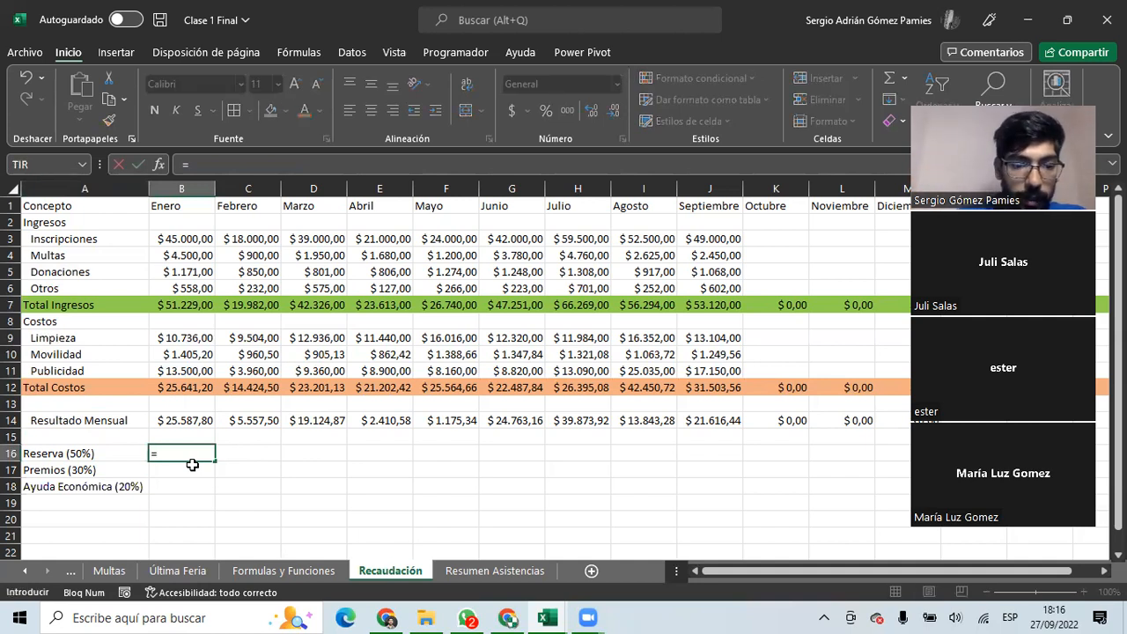
{"action": "left_click", "coordinate": [183, 418]}
{"action": "type", "text": "*0,5"}
{"action": "key", "text": "BackSpace"}
{"action": "key", "text": "BackSpace"}
{"action": "type", "text": "0"}
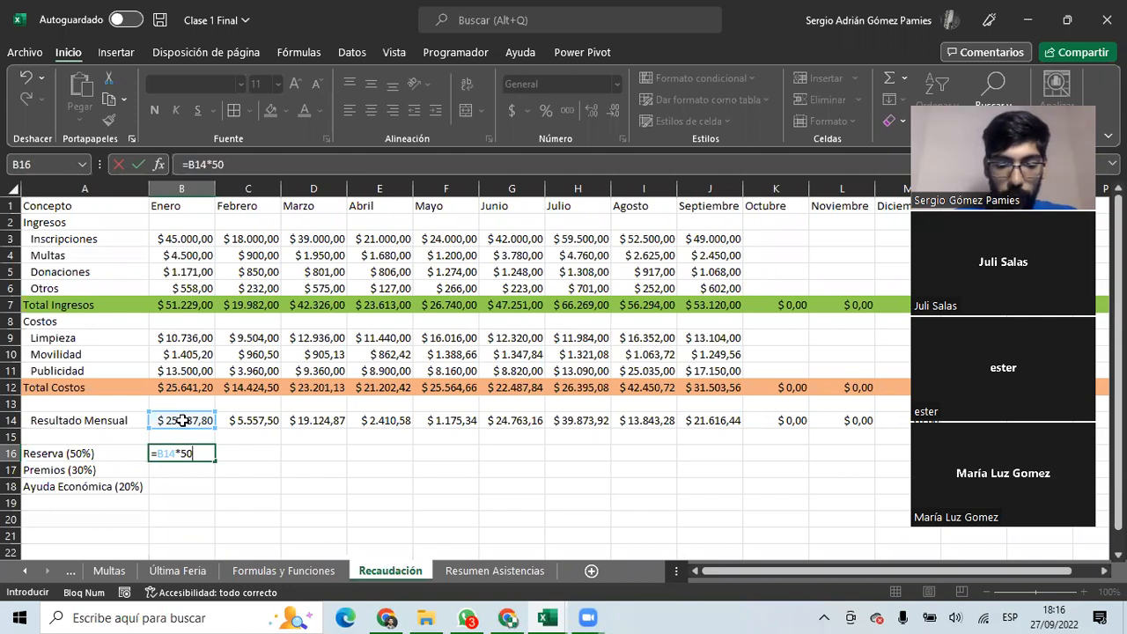
{"action": "type", "text": "%"}
{"action": "key", "text": "Return"}
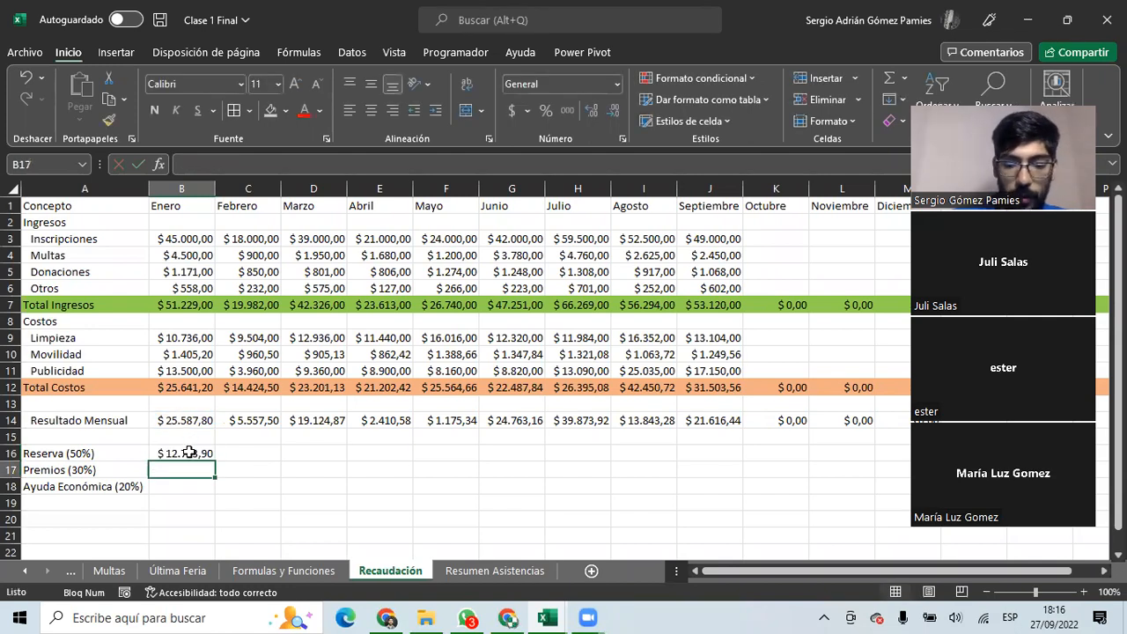
Enter =B14*30% for Premios and =B14*20% for Ayuda Económica, then fill all three rows across the months.
{"action": "type", "text": "="}
{"action": "left_click", "coordinate": [190, 419]}
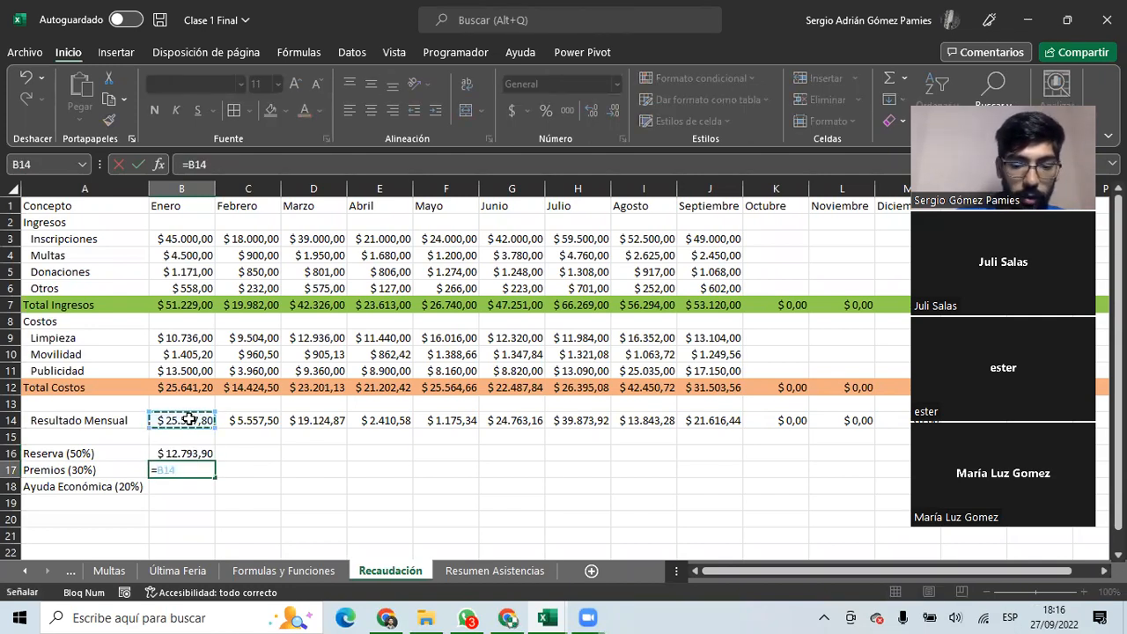
{"action": "type", "text": "*3"}
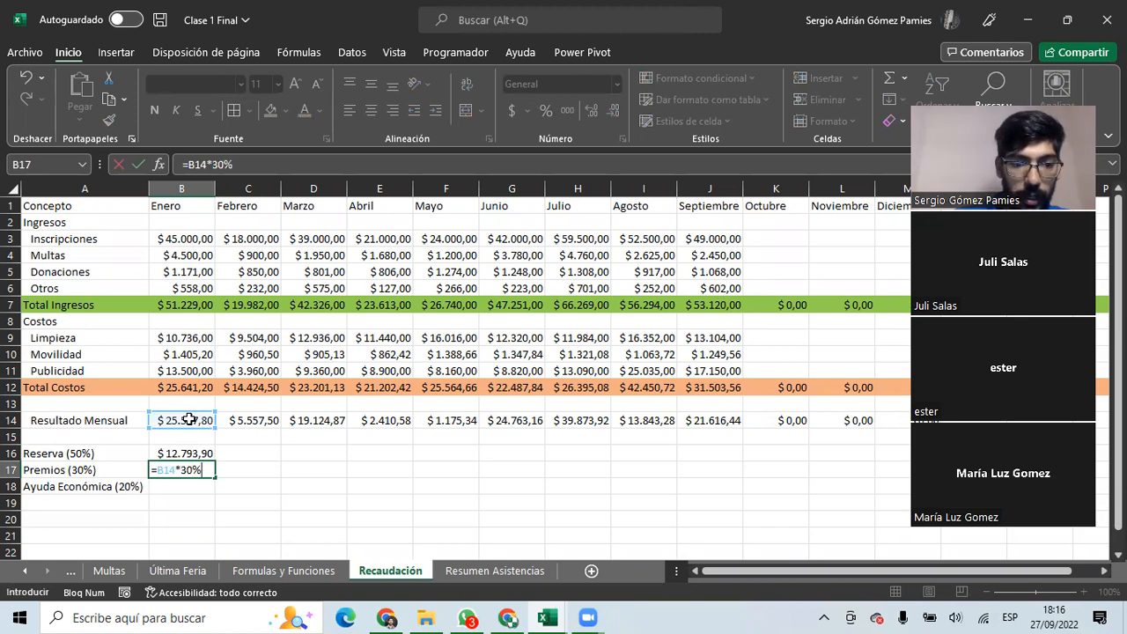
{"action": "type", "text": "0%"}
{"action": "key", "text": "Return"}
{"action": "type", "text": "="}
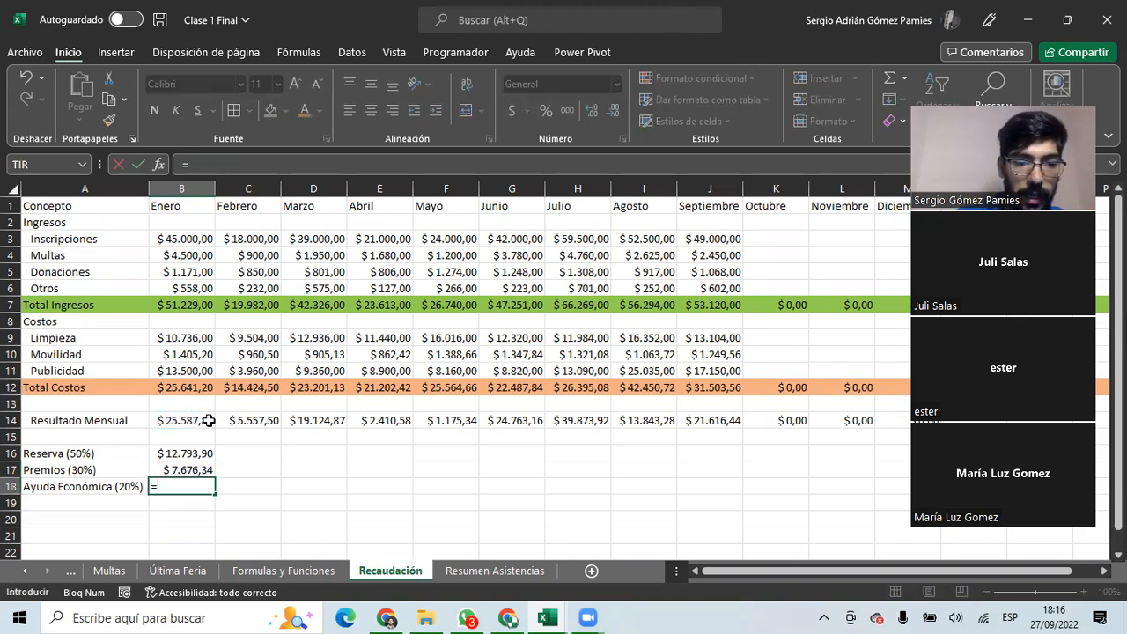
{"action": "left_click", "coordinate": [188, 420]}
{"action": "type", "text": "*20"}
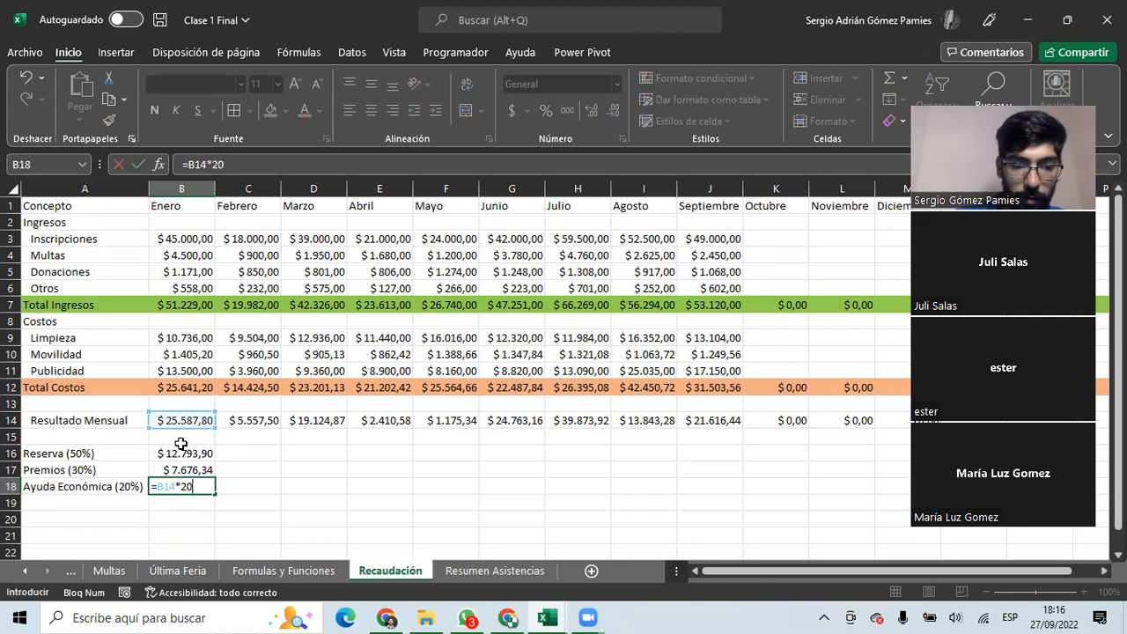
{"action": "type", "text": "%"}
{"action": "key", "text": "Return"}
{"action": "left_click_drag", "start_coordinate": [181, 452], "coordinate": [803, 495]}
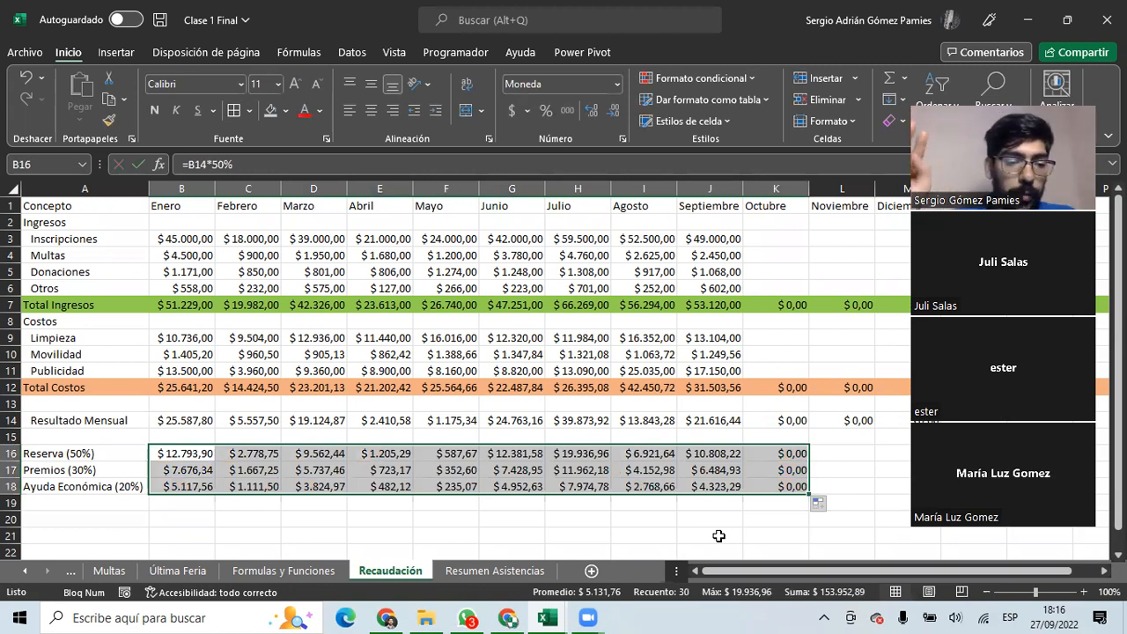
Inspect January's Premios formula =B14*30% without changing it.
{"action": "left_click", "coordinate": [81, 489]}
{"action": "left_click", "coordinate": [85, 469]}
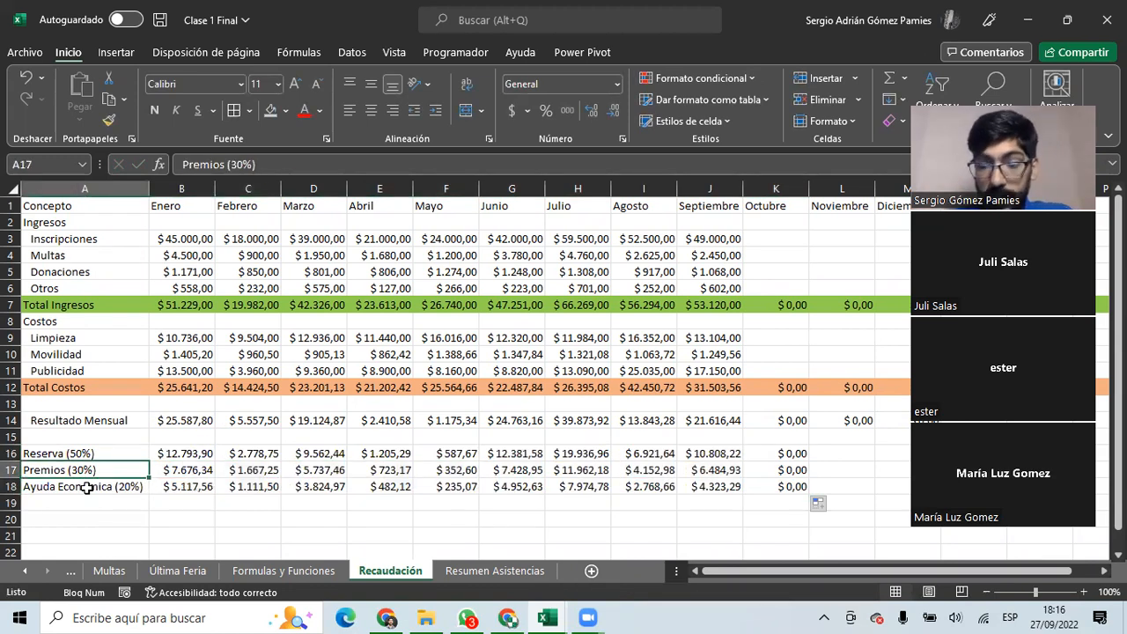
{"action": "mouse_move", "coordinate": [180, 468]}
{"action": "left_mouse_down"}
{"action": "mouse_move", "coordinate": [222, 470]}
{"action": "mouse_move", "coordinate": [192, 470]}
{"action": "left_mouse_up"}
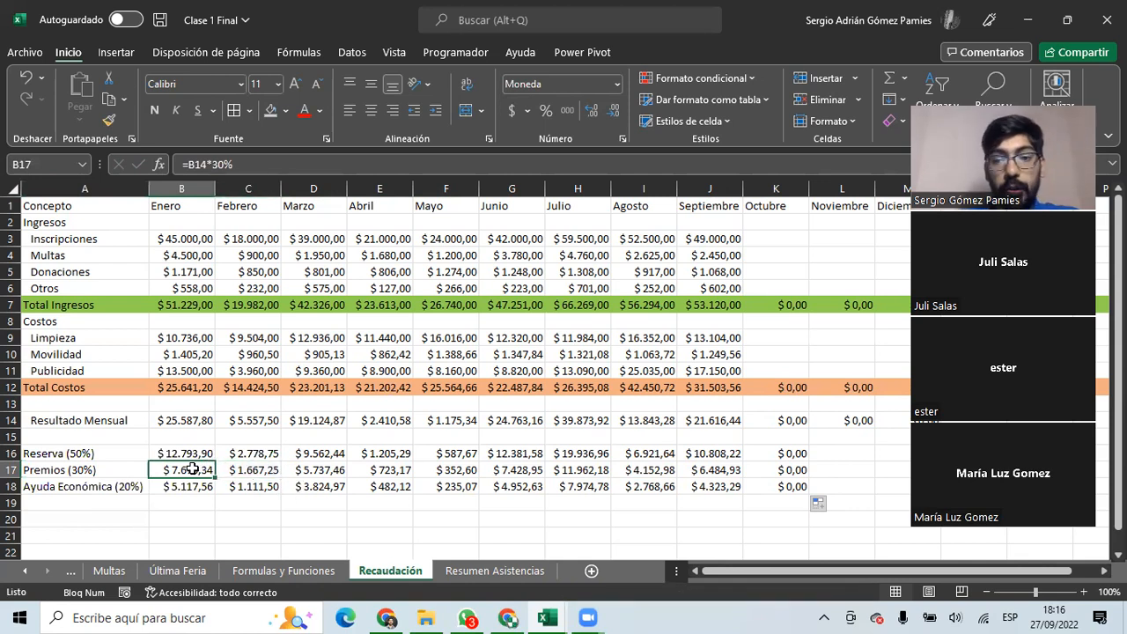
{"action": "double_click", "coordinate": [218, 165]}
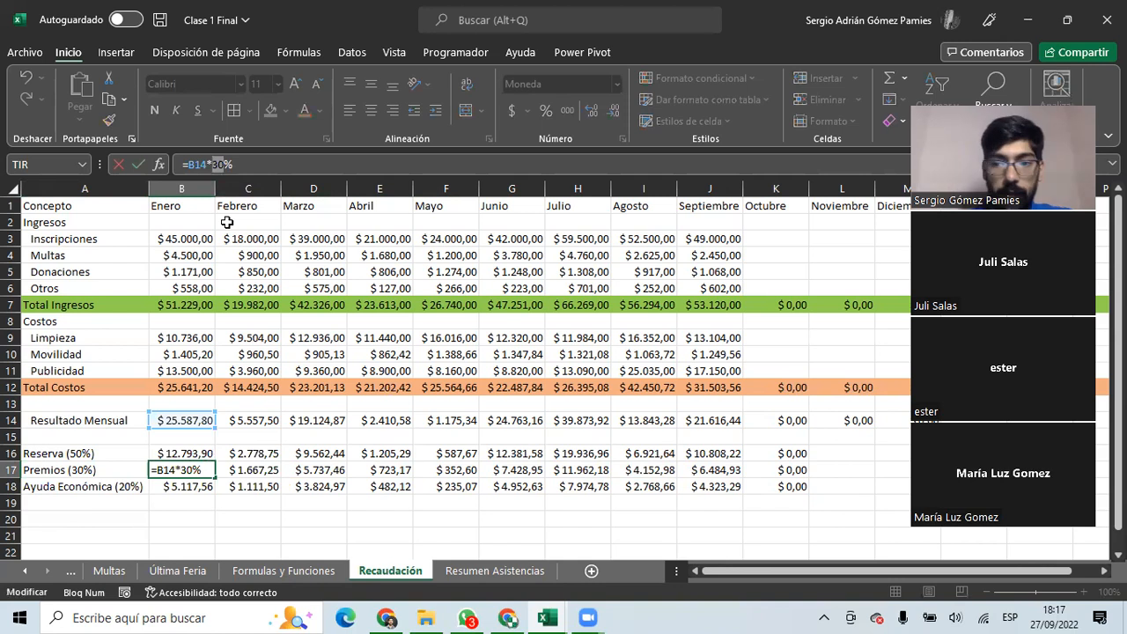
{"action": "key", "text": "Escape"}
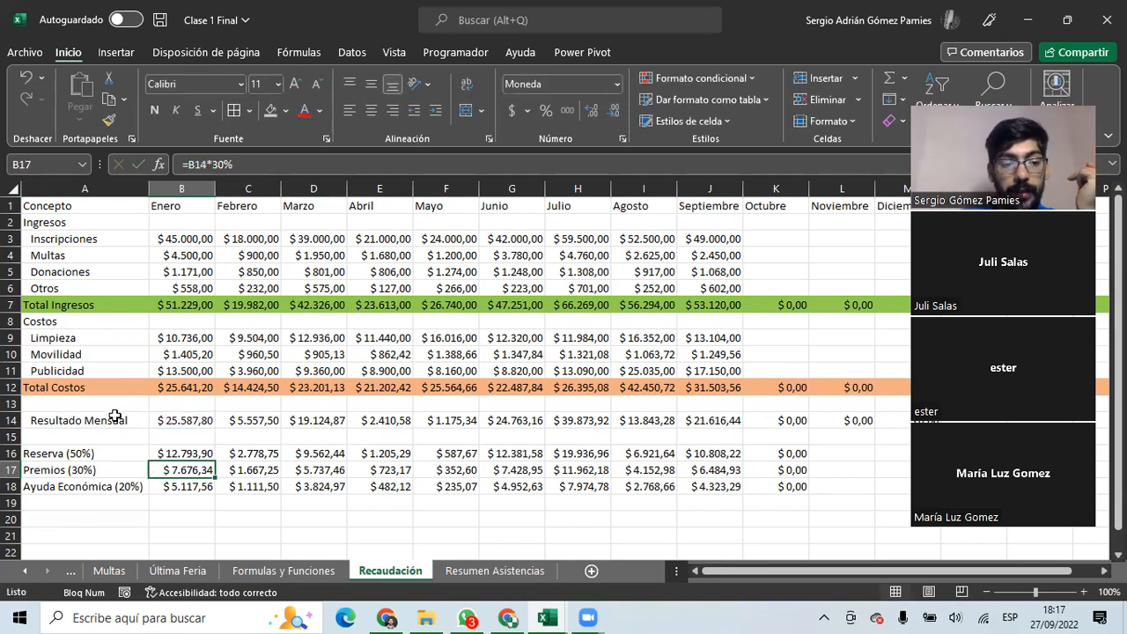
Delete the Reserva, Premios and Ayuda Económica amounts in B16:K18.
{"action": "scroll", "coordinate": [79, 352], "scroll_direction": "down", "scroll_amount": 2}
{"action": "left_click_drag", "start_coordinate": [72, 337], "coordinate": [72, 370]}
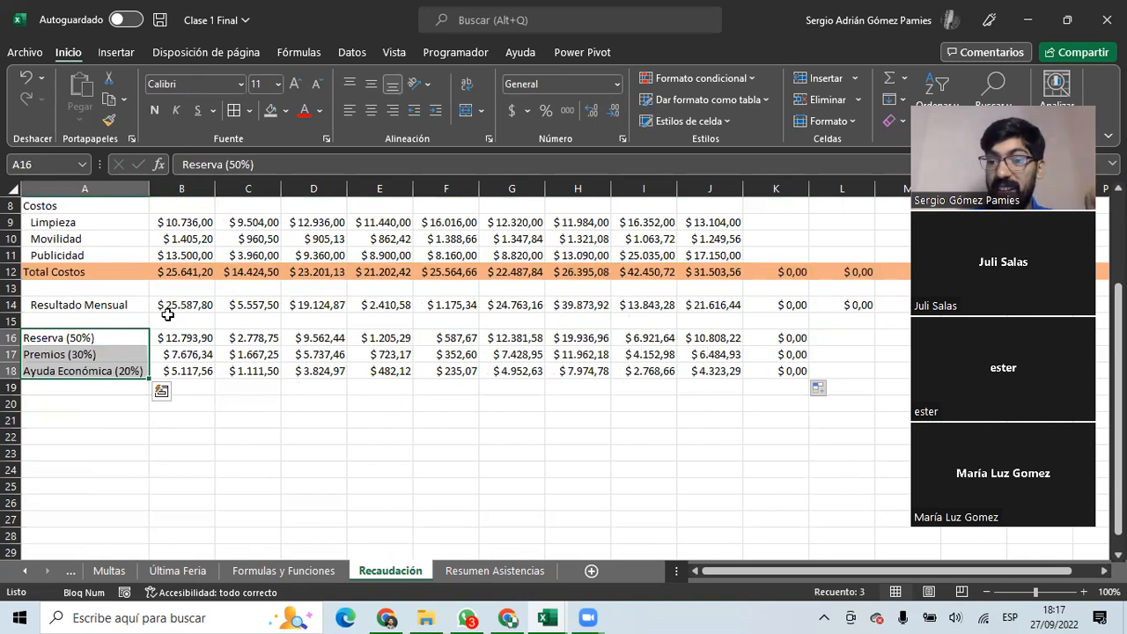
{"action": "left_click_drag", "start_coordinate": [182, 337], "coordinate": [787, 372]}
{"action": "key", "text": "Delete"}
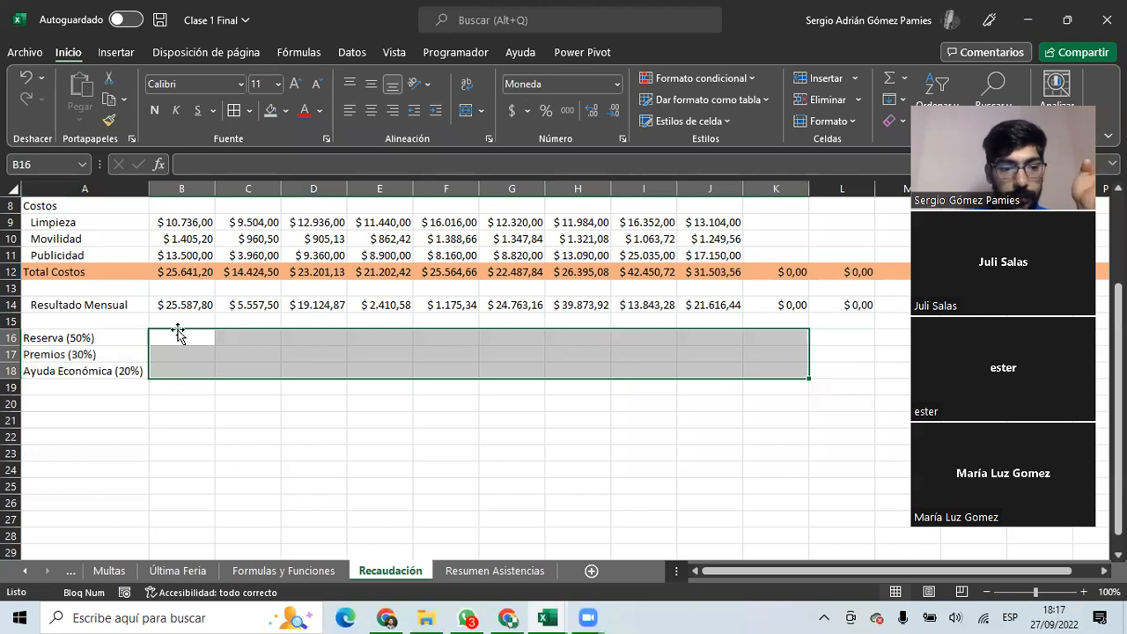
{"action": "left_click_drag", "start_coordinate": [188, 337], "coordinate": [360, 345]}
{"action": "scroll", "coordinate": [247, 392], "scroll_direction": "up", "scroll_amount": 2}
{"action": "scroll", "coordinate": [253, 403], "scroll_direction": "down", "scroll_amount": 5}
{"action": "scroll", "coordinate": [238, 407], "scroll_direction": "up", "scroll_amount": 5}
{"action": "left_click_drag", "start_coordinate": [238, 432], "coordinate": [734, 442]}
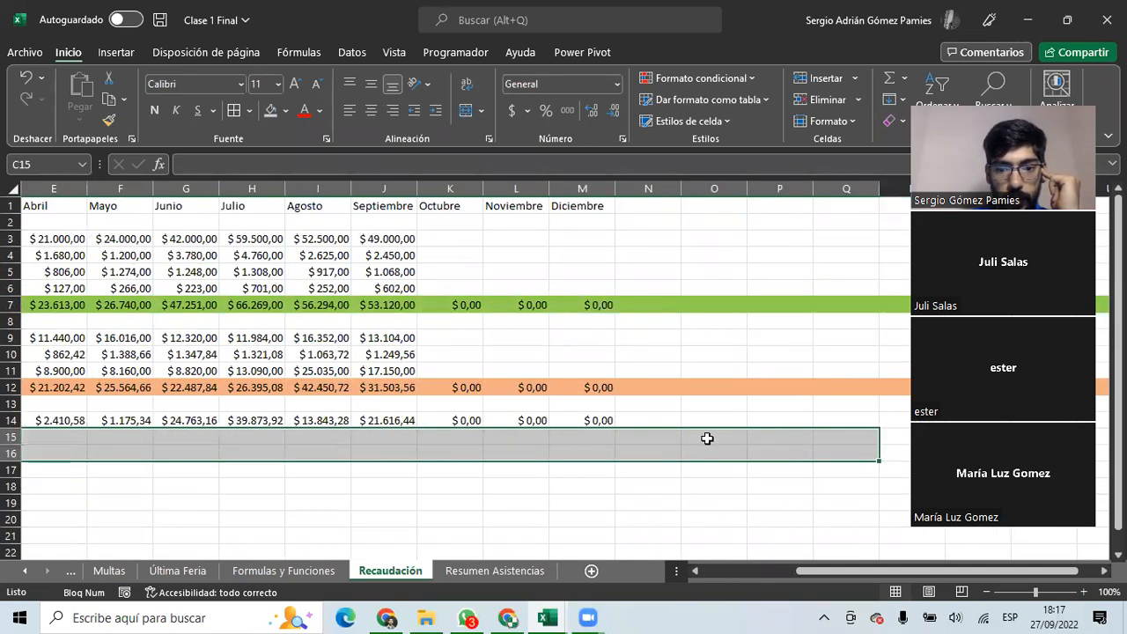
Type a Porcentajes heading with 50%, 30% and 20% below it in column P.
{"action": "left_click", "coordinate": [715, 420]}
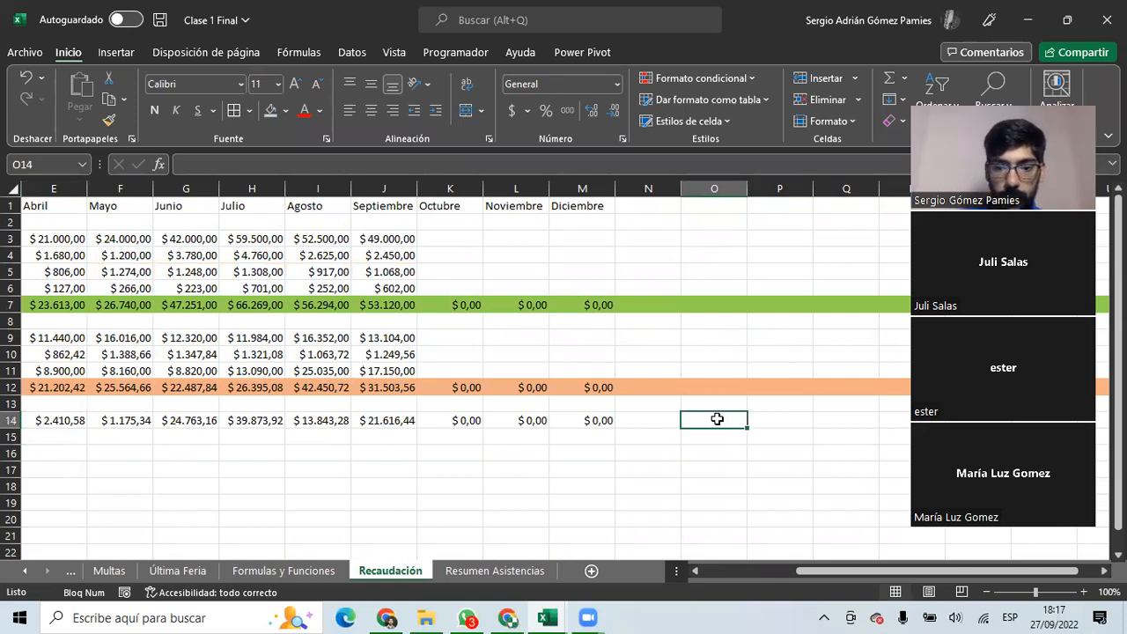
{"action": "key", "text": "Right"}
{"action": "type", "text": "Po"}
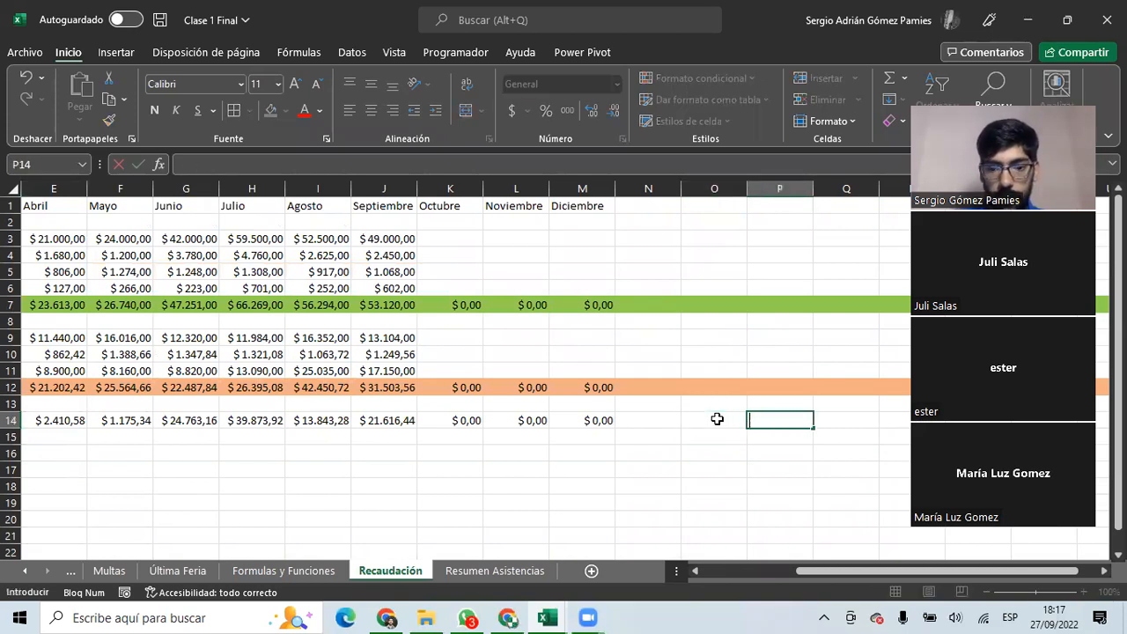
{"action": "key", "text": "Down"}
{"action": "key", "text": "Down"}
{"action": "type", "text": "Por"}
{"action": "key", "text": "BackSpace"}
{"action": "type", "text": "orcentajes"}
{"action": "key", "text": "Return"}
{"action": "type", "text": "50%"}
{"action": "key", "text": "Return"}
{"action": "type", "text": "30%"}
{"action": "key", "text": "Return"}
{"action": "type", "text": "20%"}
{"action": "key", "text": "Return"}
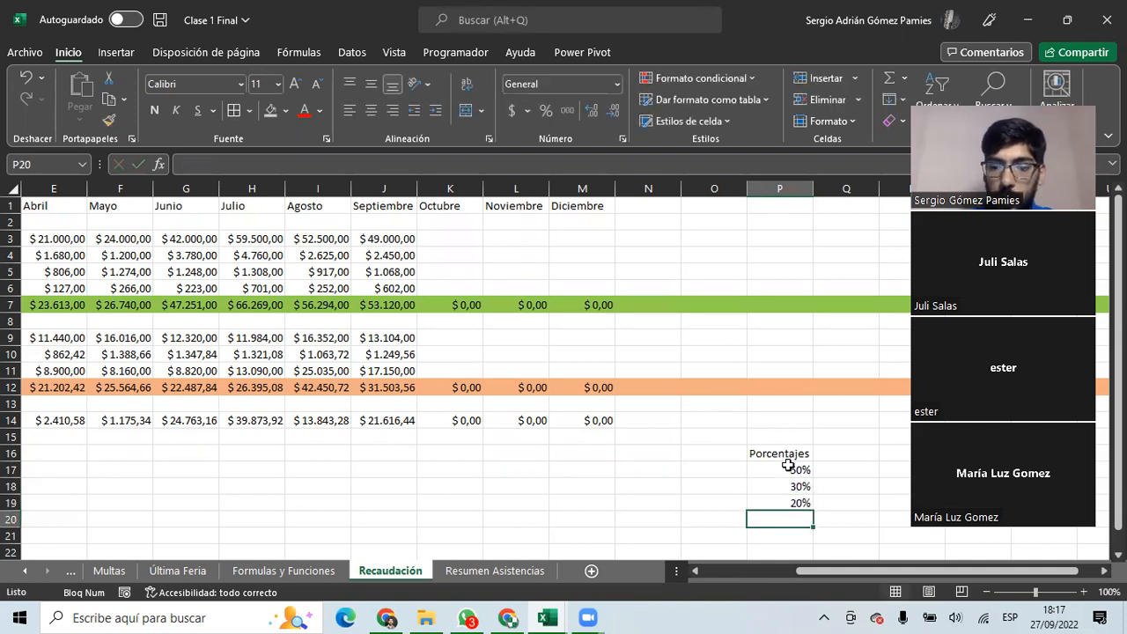
Move the percentage block up one row so 50%, 30% and 20% sit in P16:P18.
{"action": "left_click_drag", "start_coordinate": [795, 466], "coordinate": [795, 498]}
{"action": "left_click_drag", "start_coordinate": [648, 486], "coordinate": [5, 482]}
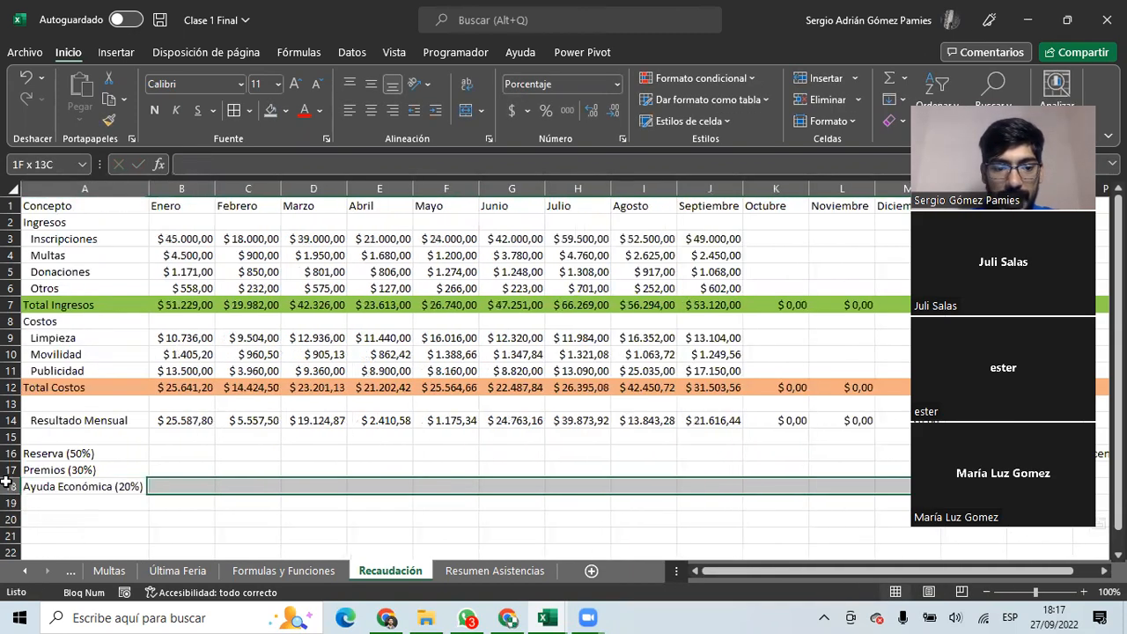
{"action": "left_click", "coordinate": [56, 453]}
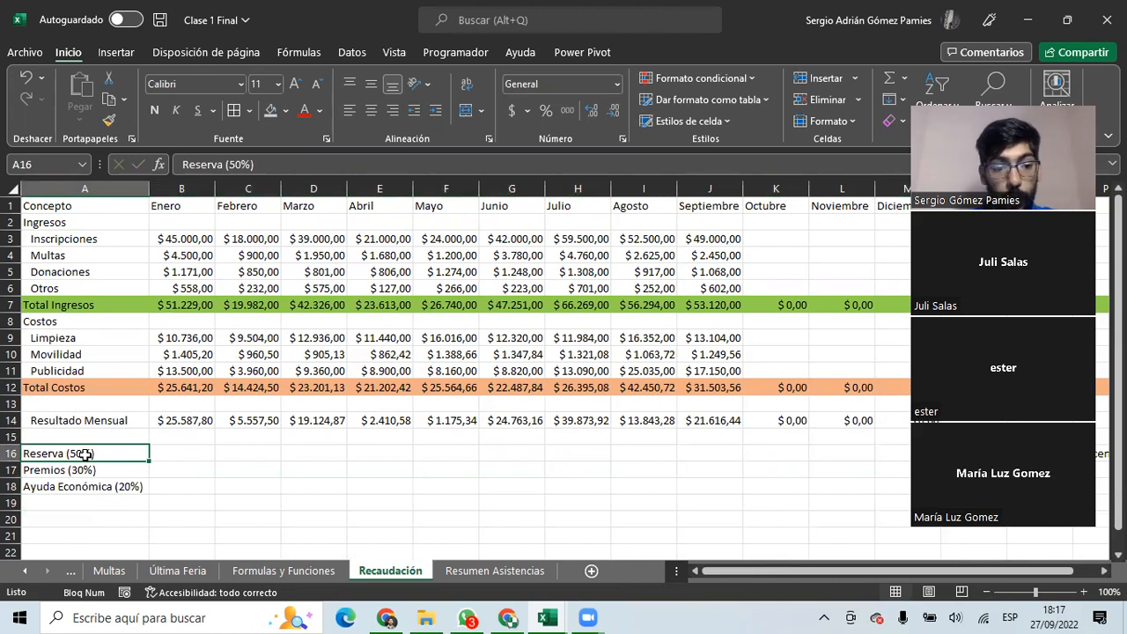
{"action": "double_click", "coordinate": [83, 454]}
{"action": "left_click_drag", "start_coordinate": [91, 453], "coordinate": [68, 452]}
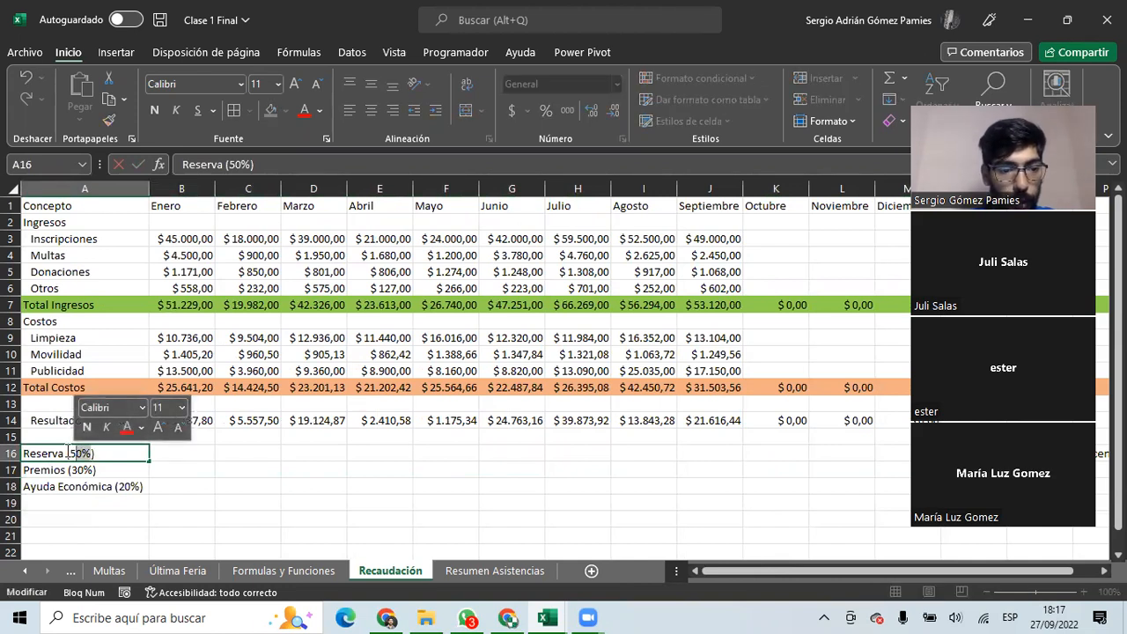
{"action": "key", "text": "Escape"}
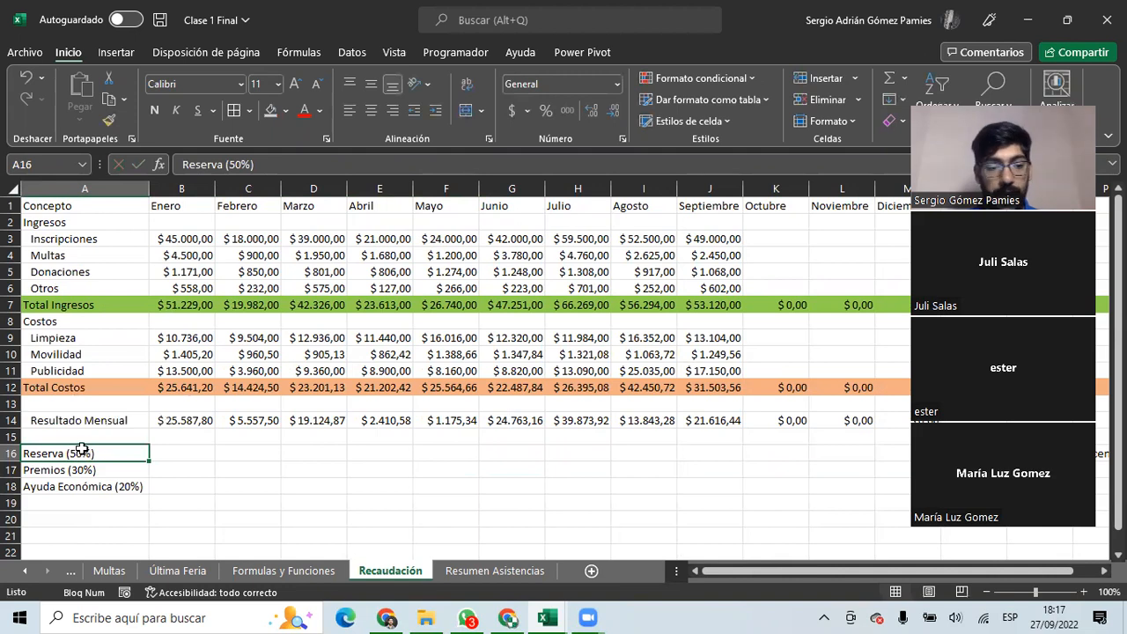
{"action": "left_click_drag", "start_coordinate": [84, 452], "coordinate": [792, 502]}
{"action": "left_click_drag", "start_coordinate": [782, 444], "coordinate": [795, 485]}
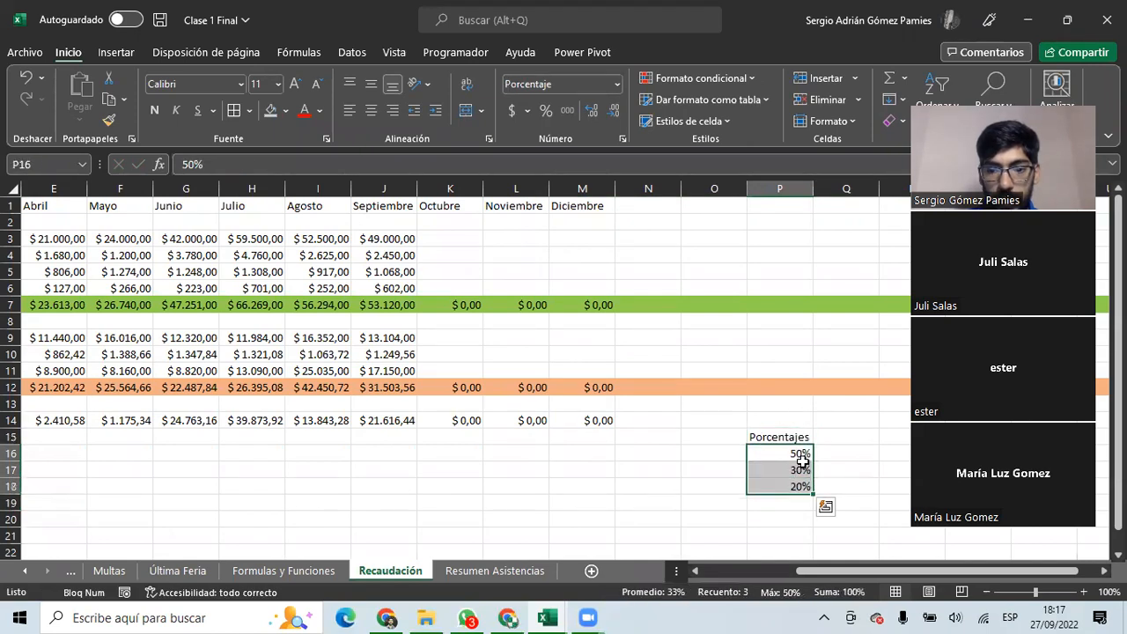
{"action": "left_click", "coordinate": [797, 456]}
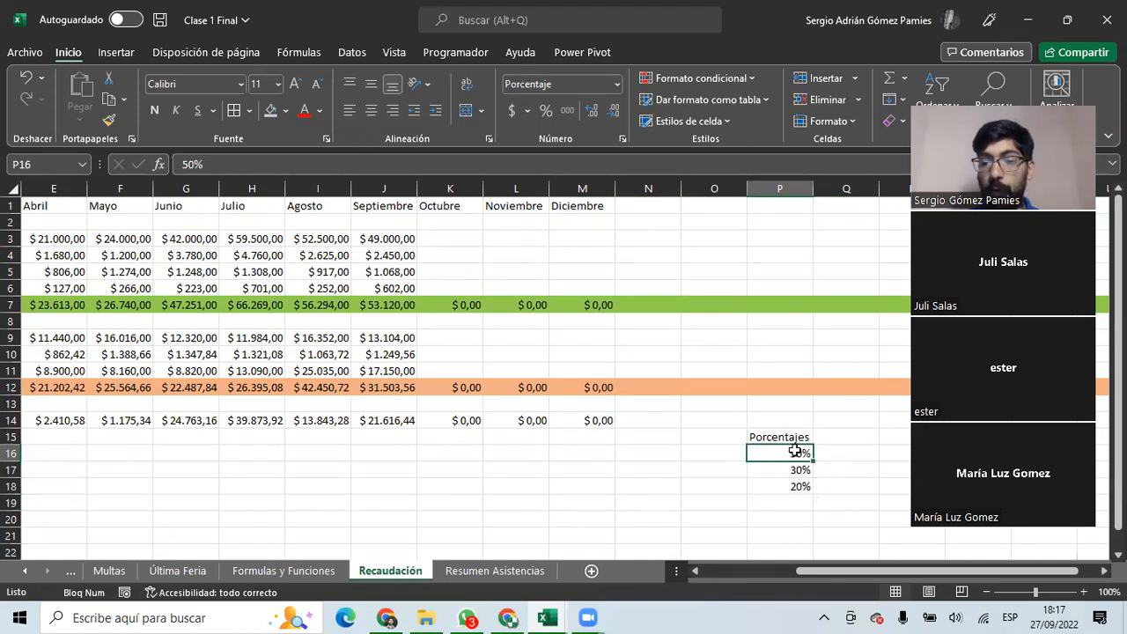
Enter =B14*P16 in January's Reserva cell B16.
{"action": "left_click_drag", "start_coordinate": [711, 489], "coordinate": [53, 498]}
{"action": "left_click", "coordinate": [170, 451]}
{"action": "type", "text": "="}
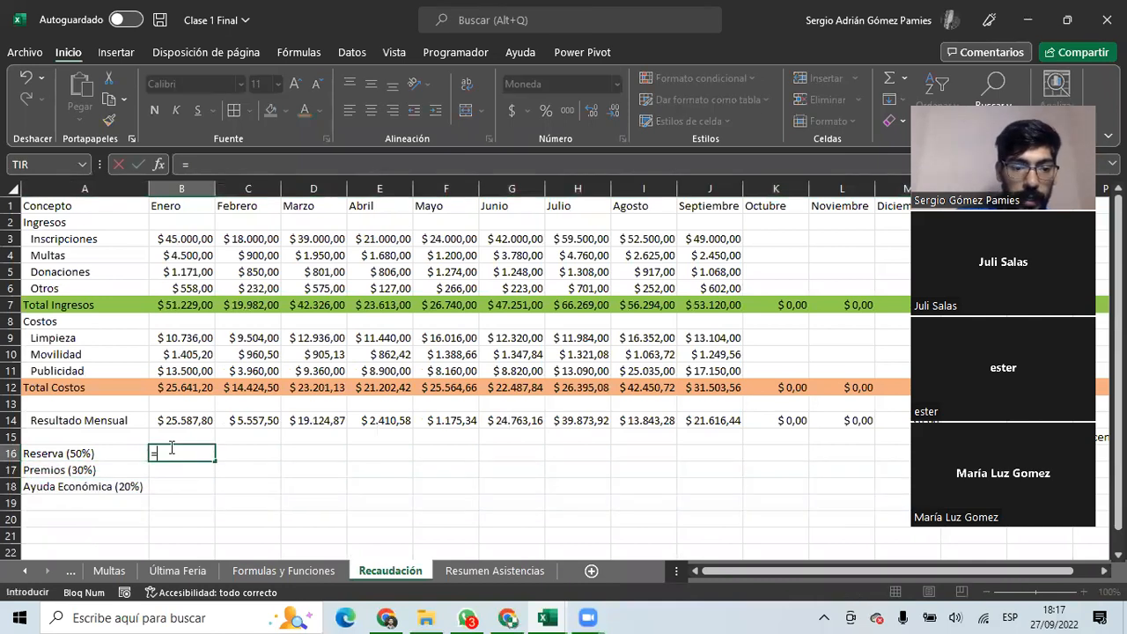
{"action": "left_click", "coordinate": [172, 422]}
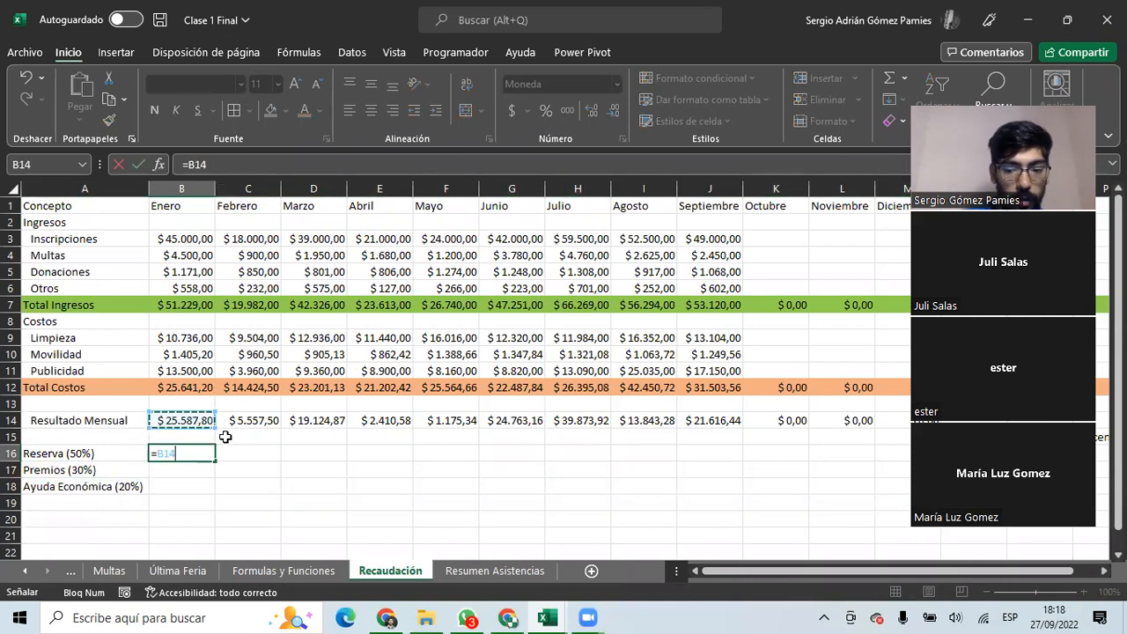
{"action": "type", "text": "*"}
{"action": "left_click_drag", "start_coordinate": [744, 572], "coordinate": [863, 576]}
{"action": "left_click_drag", "start_coordinate": [767, 454], "coordinate": [822, 451]}
{"action": "left_click", "coordinate": [827, 452]}
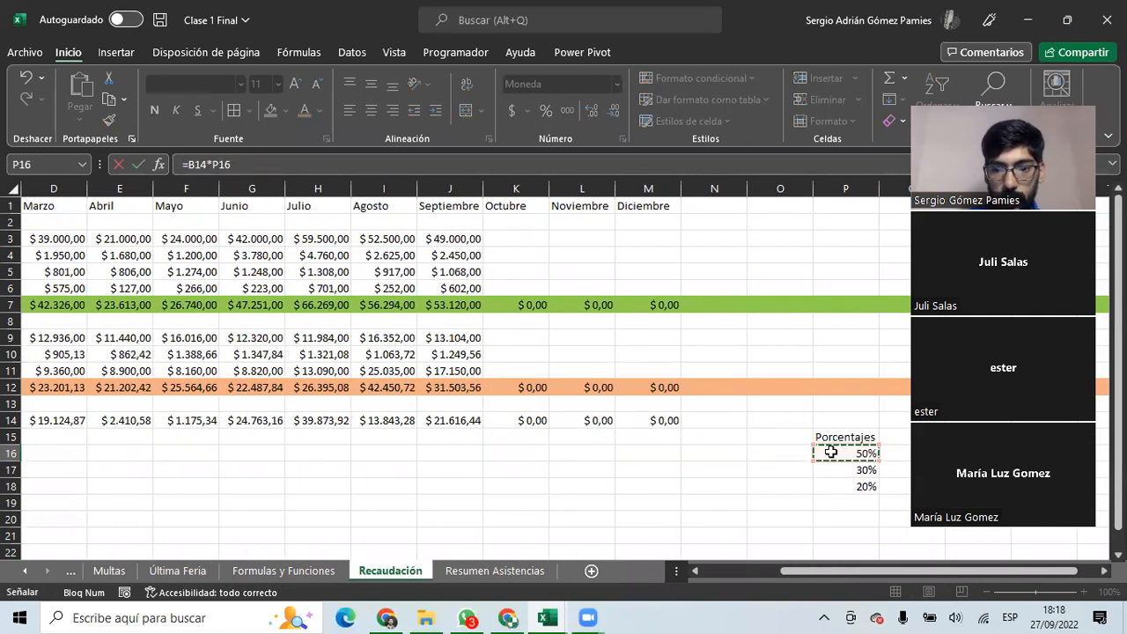
{"action": "key", "text": "Return"}
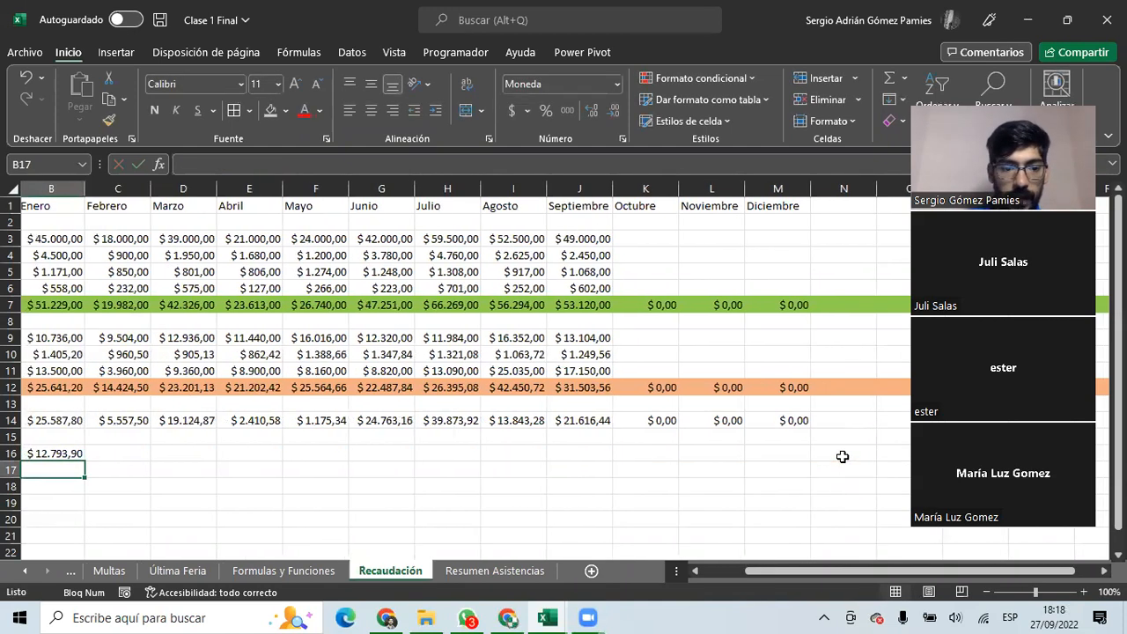
Start a Premios formula in B17 multiplying B14 by 30%, then abandon it.
{"action": "left_click_drag", "start_coordinate": [197, 499], "coordinate": [11, 488]}
{"action": "left_click", "coordinate": [165, 456]}
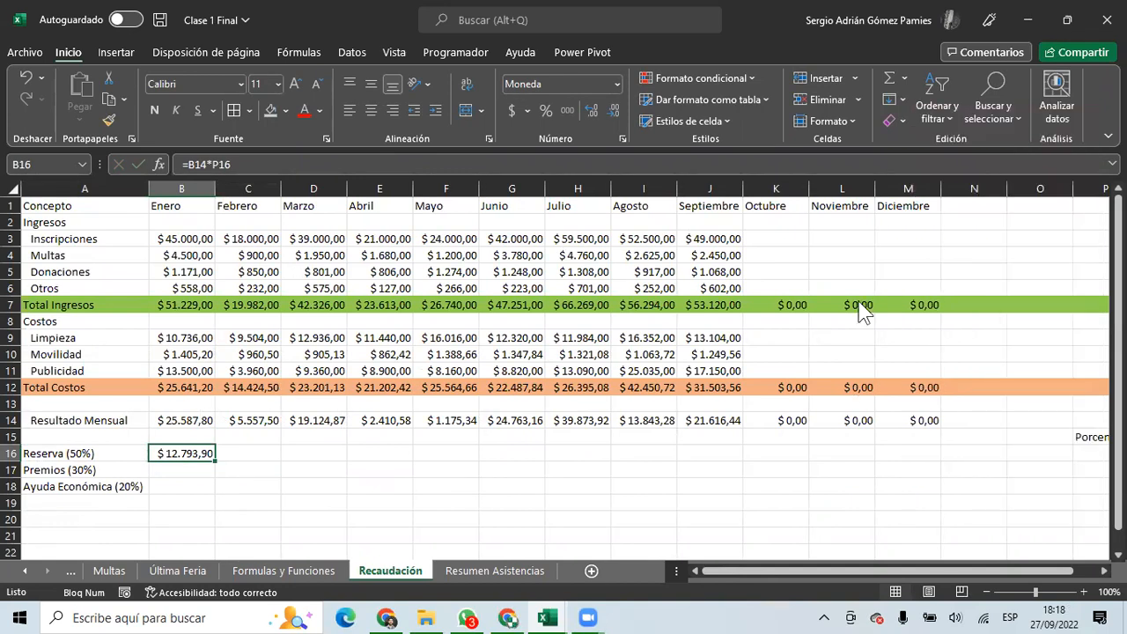
{"action": "left_click", "coordinate": [184, 471]}
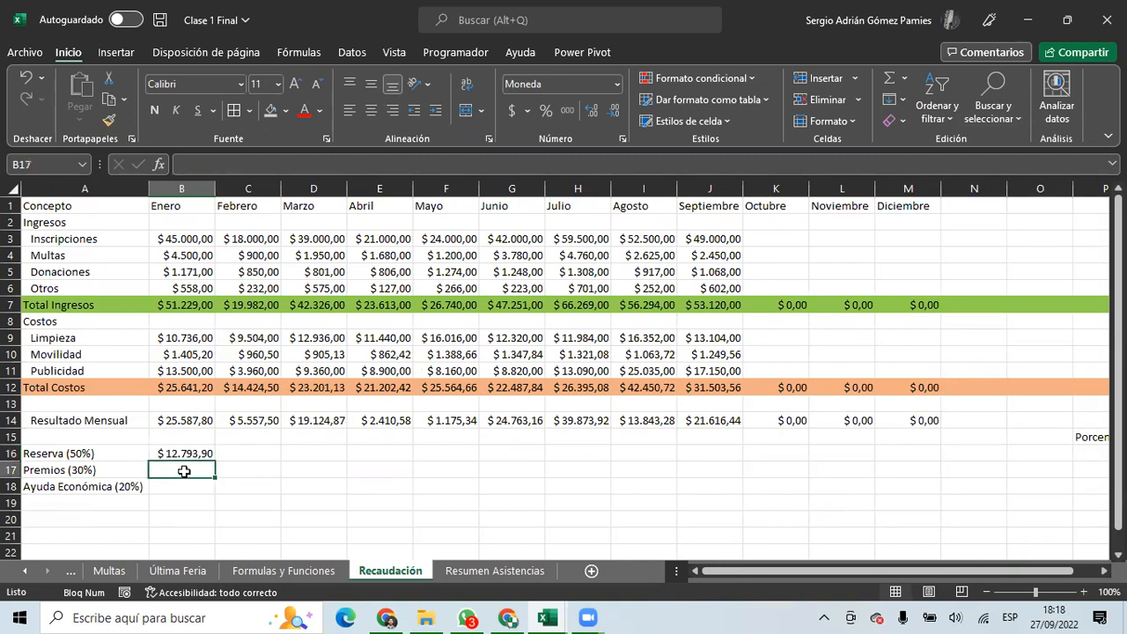
{"action": "type", "text": "="}
{"action": "left_click", "coordinate": [205, 420]}
{"action": "type", "text": "*"}
{"action": "left_click_drag", "start_coordinate": [717, 570], "coordinate": [743, 571]}
{"action": "left_click", "coordinate": [1048, 469]}
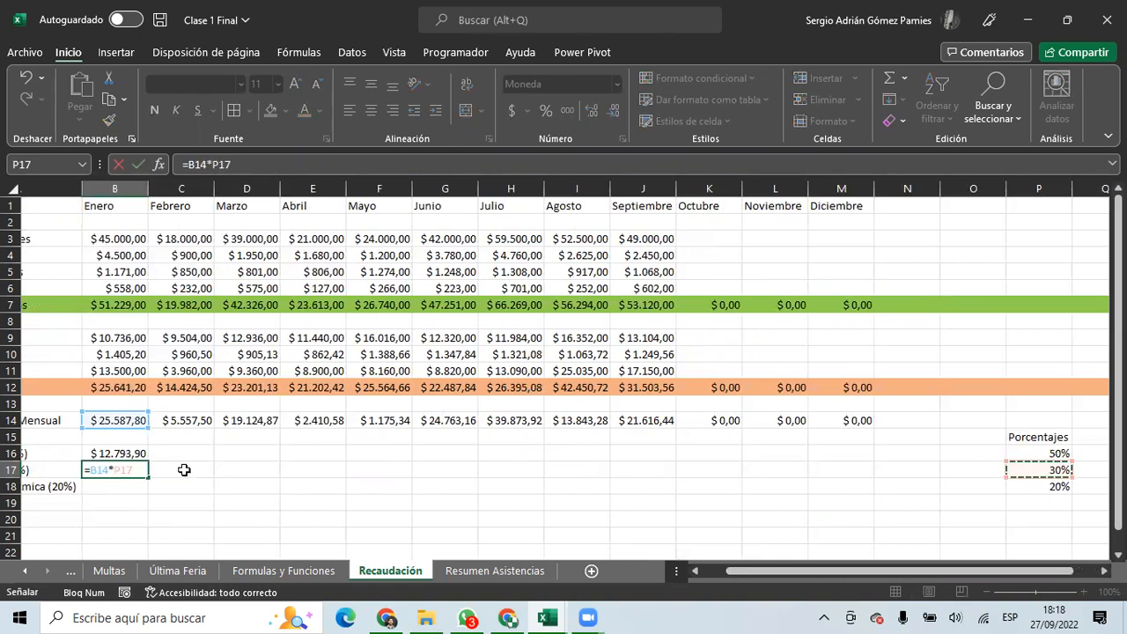
{"action": "key", "text": "Escape"}
Fill B16's Reserva formula across all months and down through row 18.
{"action": "left_click", "coordinate": [132, 453]}
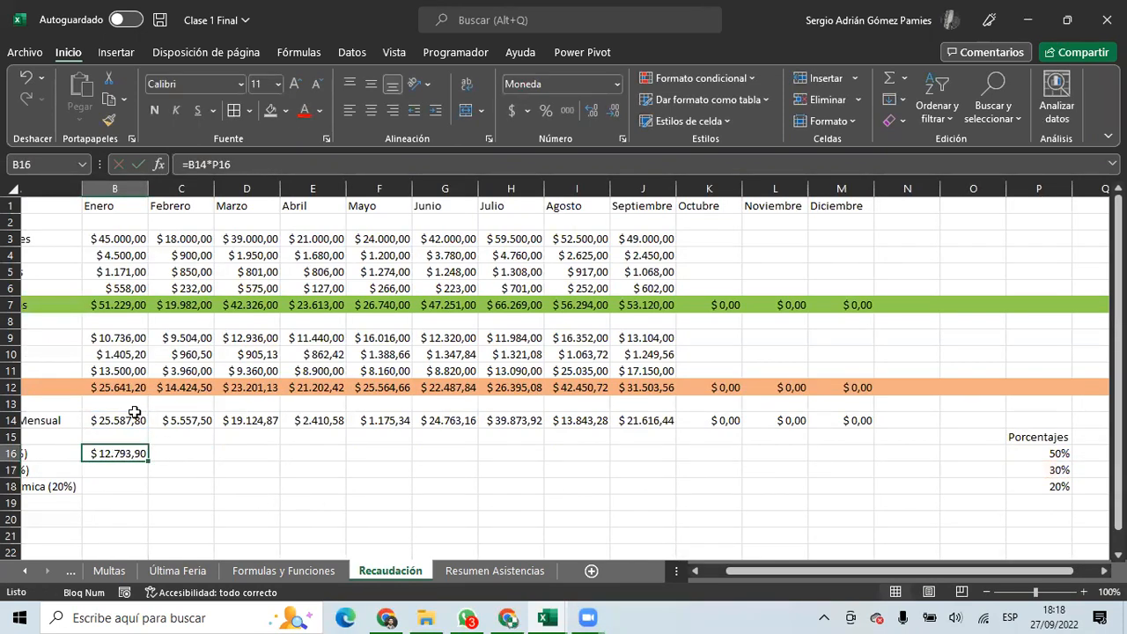
{"action": "left_click_drag", "start_coordinate": [156, 515], "coordinate": [10, 518]}
{"action": "left_click_drag", "start_coordinate": [119, 500], "coordinate": [8, 490]}
{"action": "left_click", "coordinate": [134, 464]}
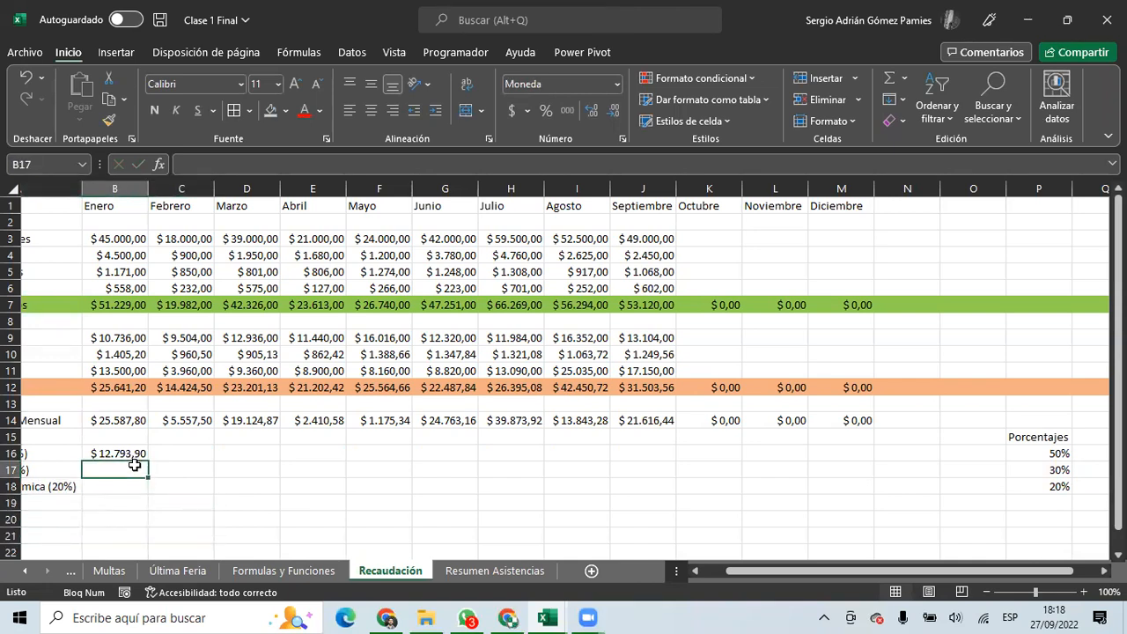
{"action": "key", "text": "Left"}
{"action": "left_click", "coordinate": [176, 454]}
{"action": "left_click_drag", "start_coordinate": [214, 461], "coordinate": [933, 501]}
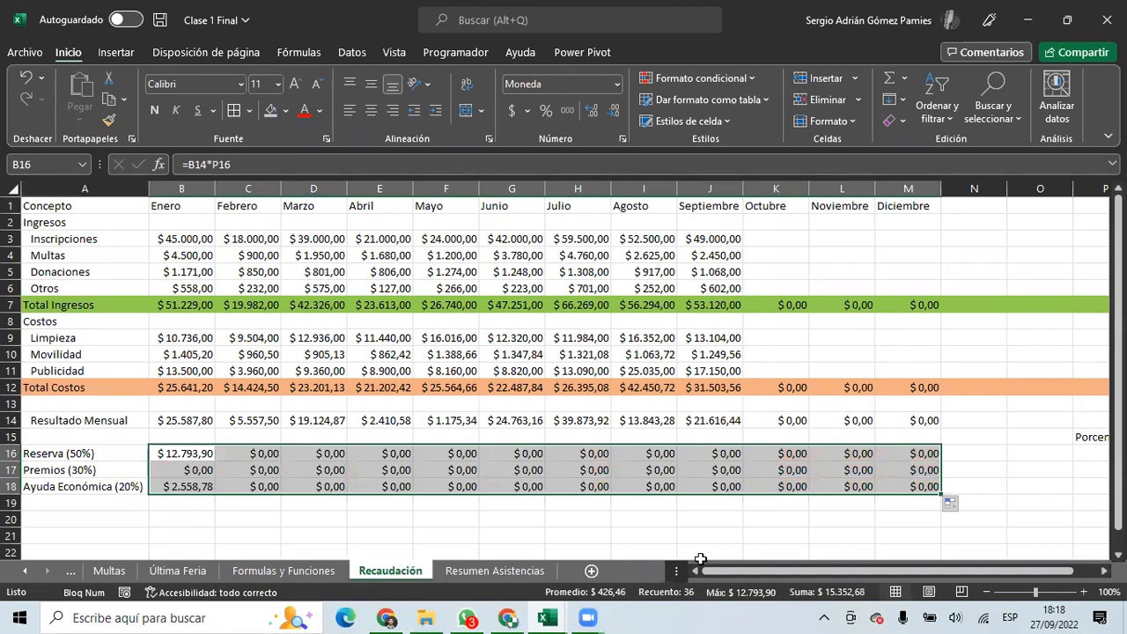
Inspect the copied Reserva formula in D16 to check its references.
{"action": "left_click", "coordinate": [310, 454]}
{"action": "left_click", "coordinate": [255, 165]}
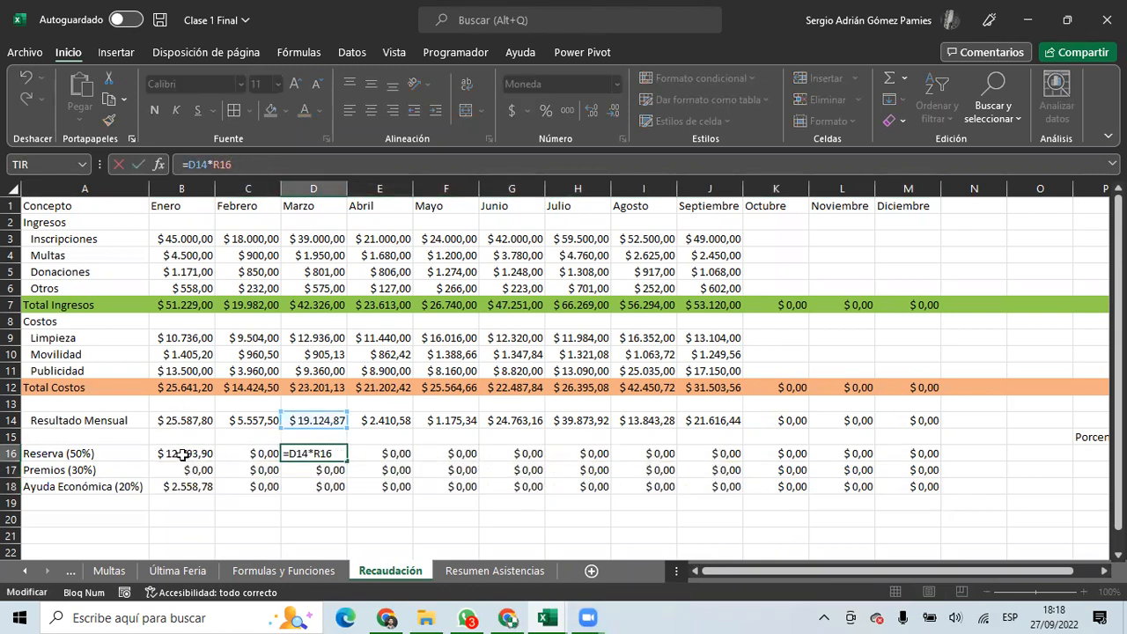
{"action": "left_click_drag", "start_coordinate": [801, 570], "coordinate": [1087, 571]}
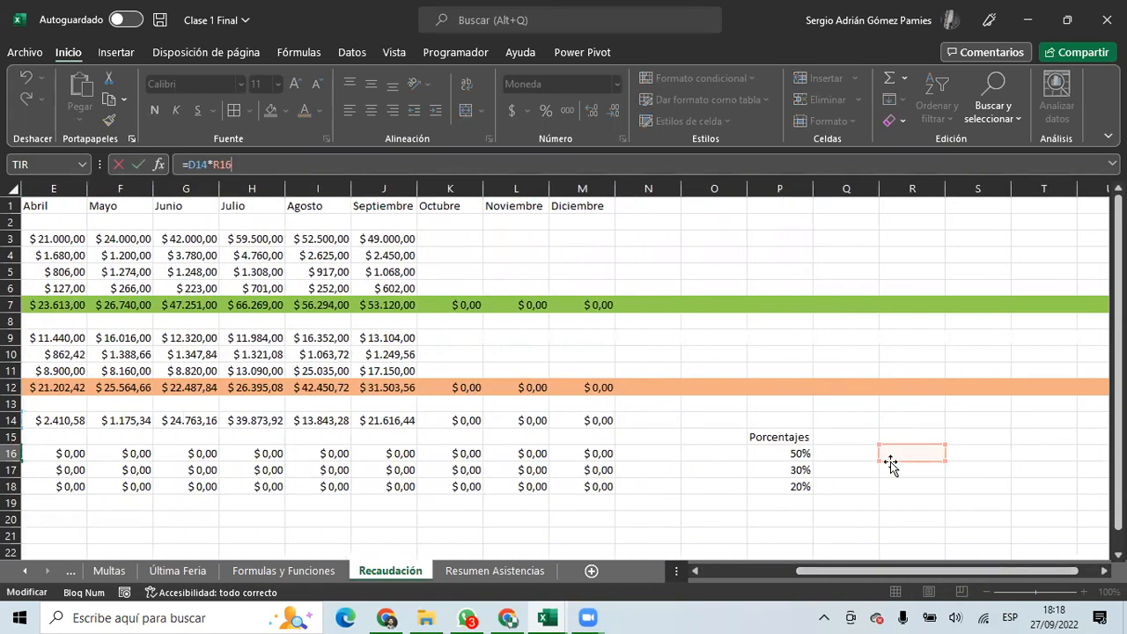
{"action": "left_click_drag", "start_coordinate": [926, 570], "coordinate": [572, 607]}
{"action": "key", "text": "Escape"}
Repoint B18's formula at B14, then clear every result in B16:M18.
{"action": "left_click", "coordinate": [196, 487]}
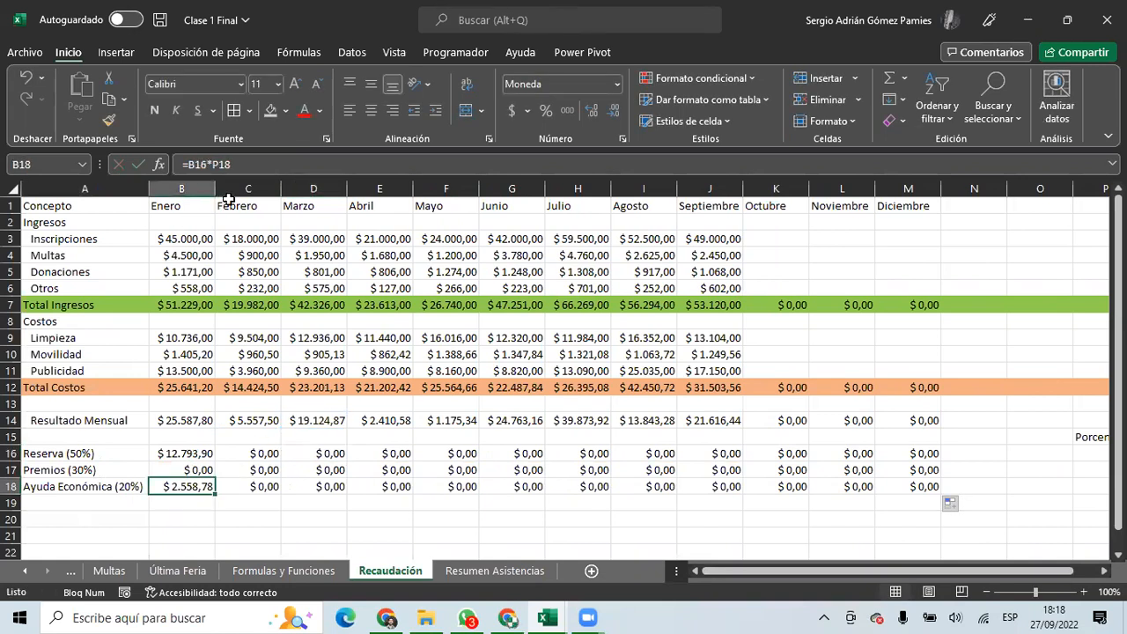
{"action": "left_click", "coordinate": [253, 159]}
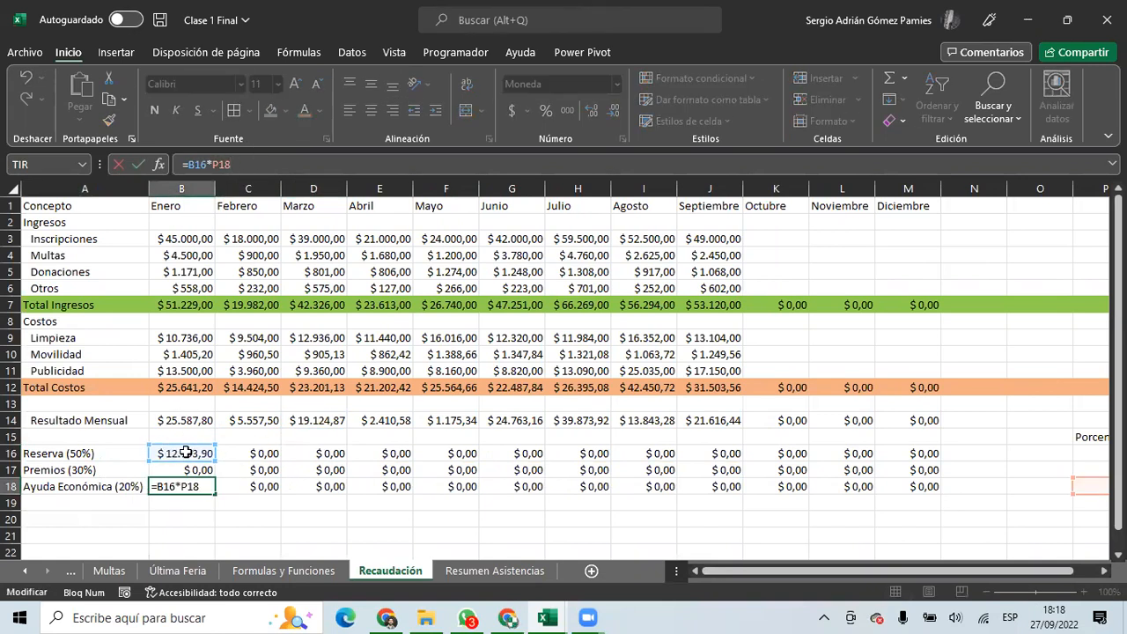
{"action": "left_click", "coordinate": [192, 423]}
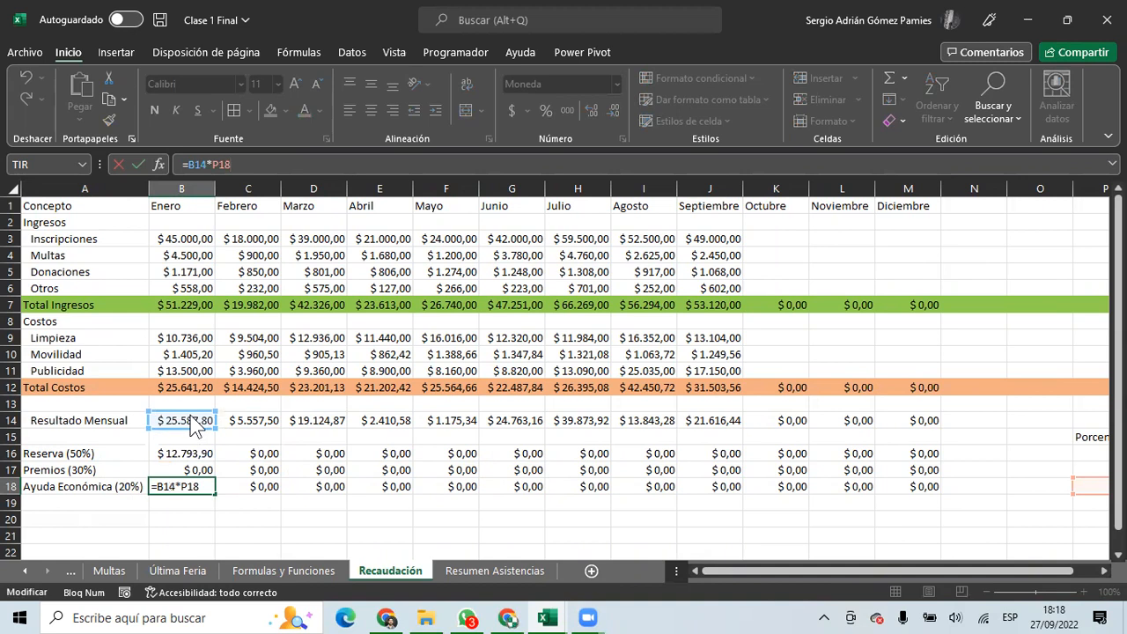
{"action": "left_click", "coordinate": [201, 454]}
{"action": "left_click", "coordinate": [194, 421]}
{"action": "key", "text": "ctrl+Return"}
{"action": "left_click_drag", "start_coordinate": [198, 453], "coordinate": [895, 493]}
{"action": "key", "text": "Delete"}
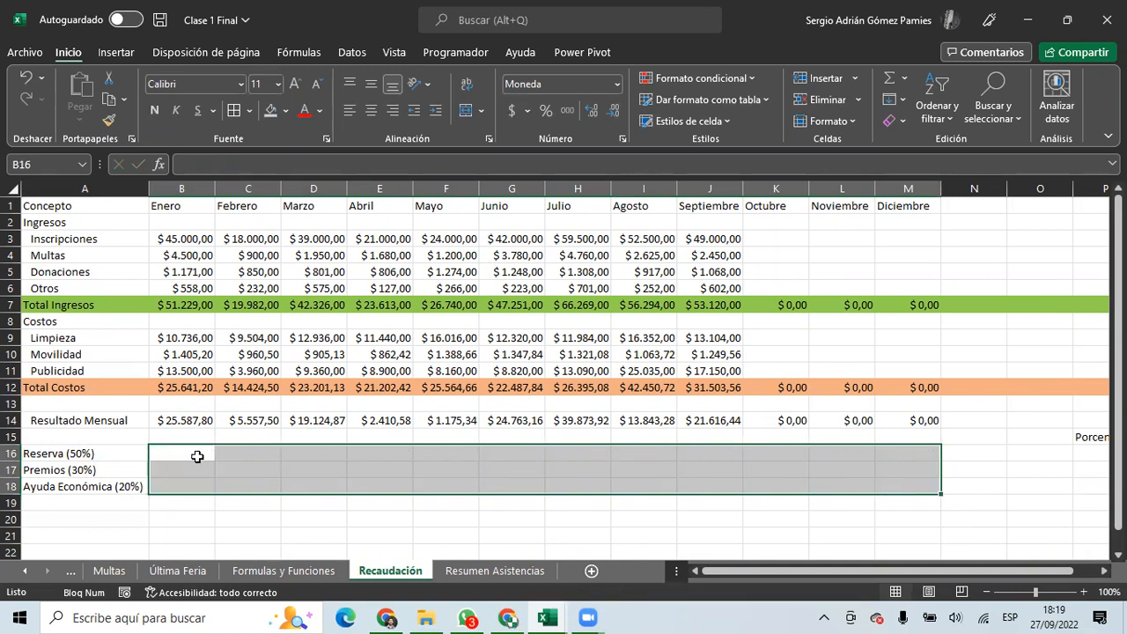
Delete the empty columns N and O.
{"action": "left_click", "coordinate": [197, 456]}
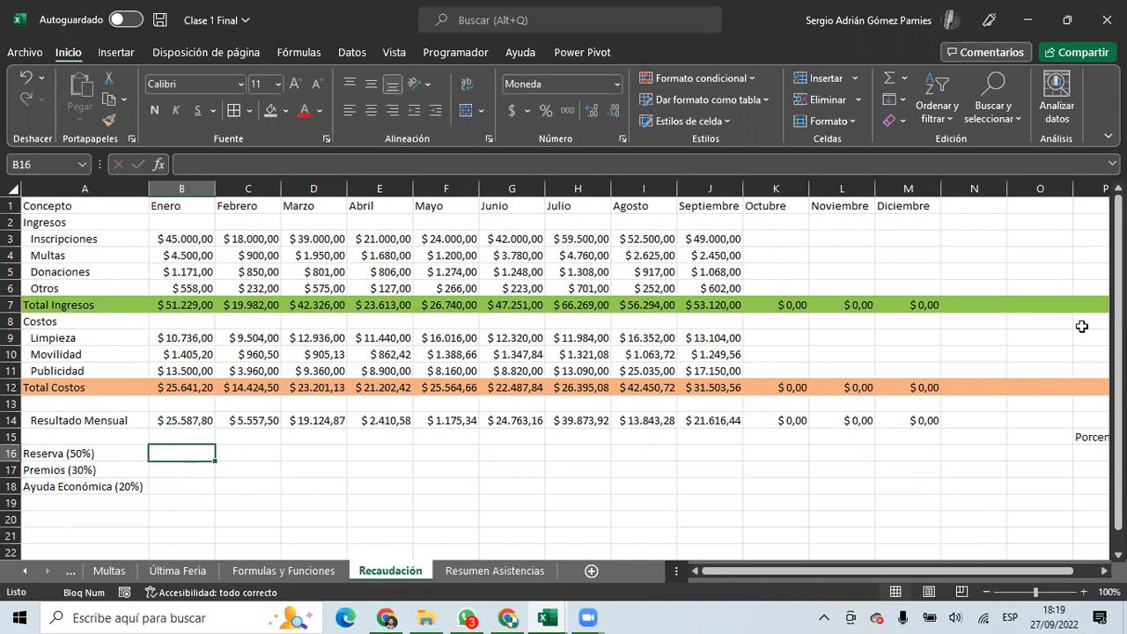
{"action": "left_click_drag", "start_coordinate": [1028, 189], "coordinate": [977, 189]}
{"action": "right_click", "coordinate": [977, 190]}
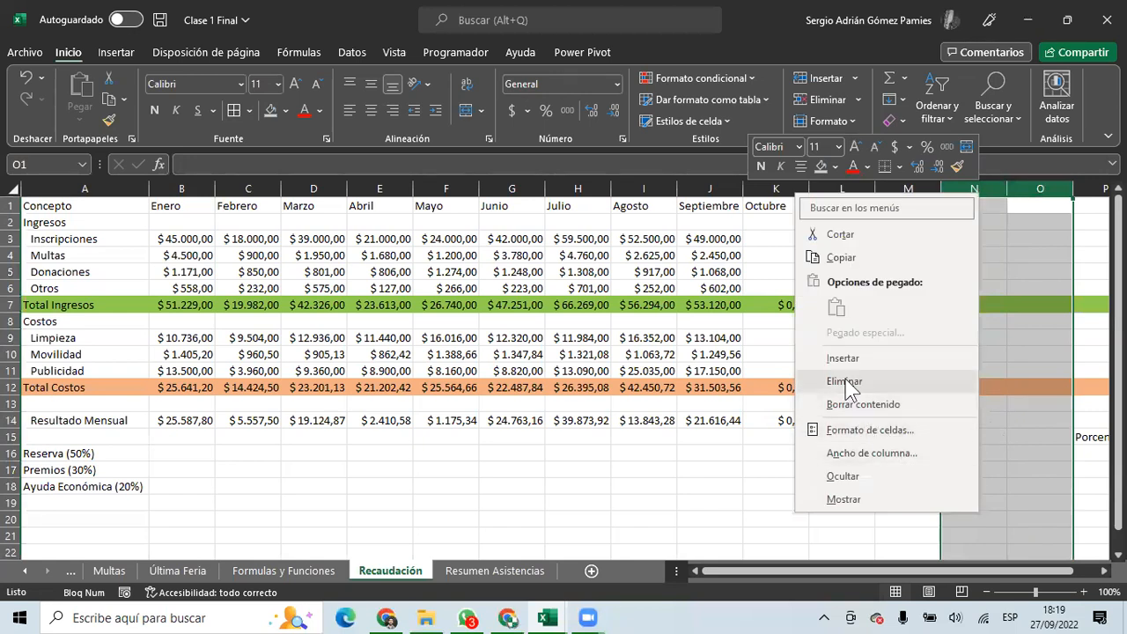
{"action": "left_click", "coordinate": [845, 388]}
Shade Enero's Resultado Mensual and the percentage cells light orange.
{"action": "left_click_drag", "start_coordinate": [956, 455], "coordinate": [960, 490]}
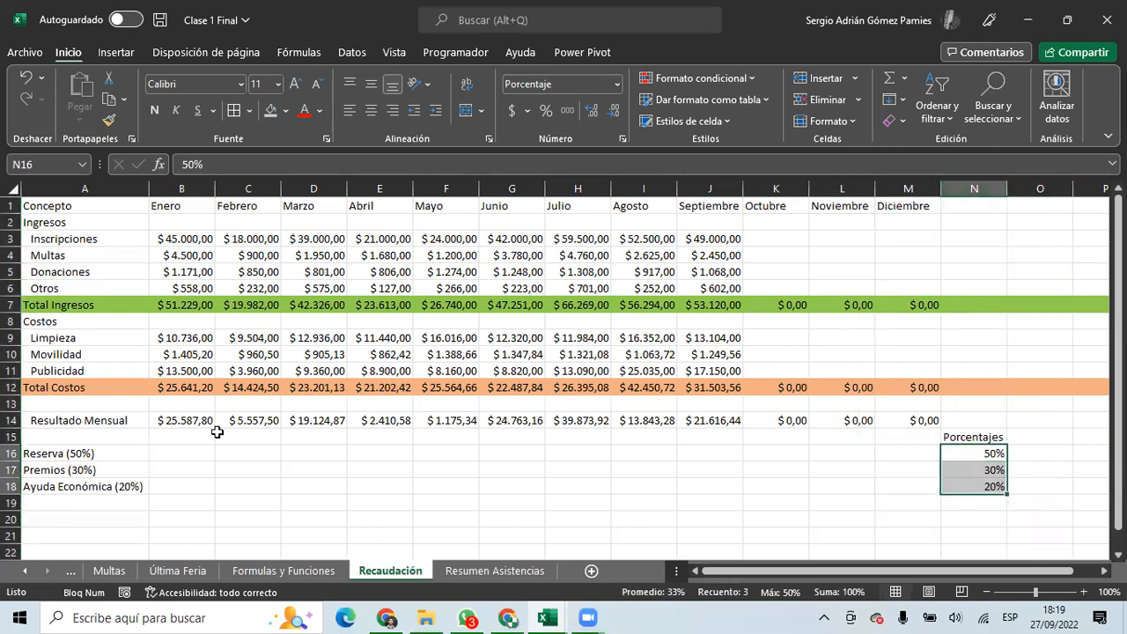
{"action": "left_click", "coordinate": [943, 454]}
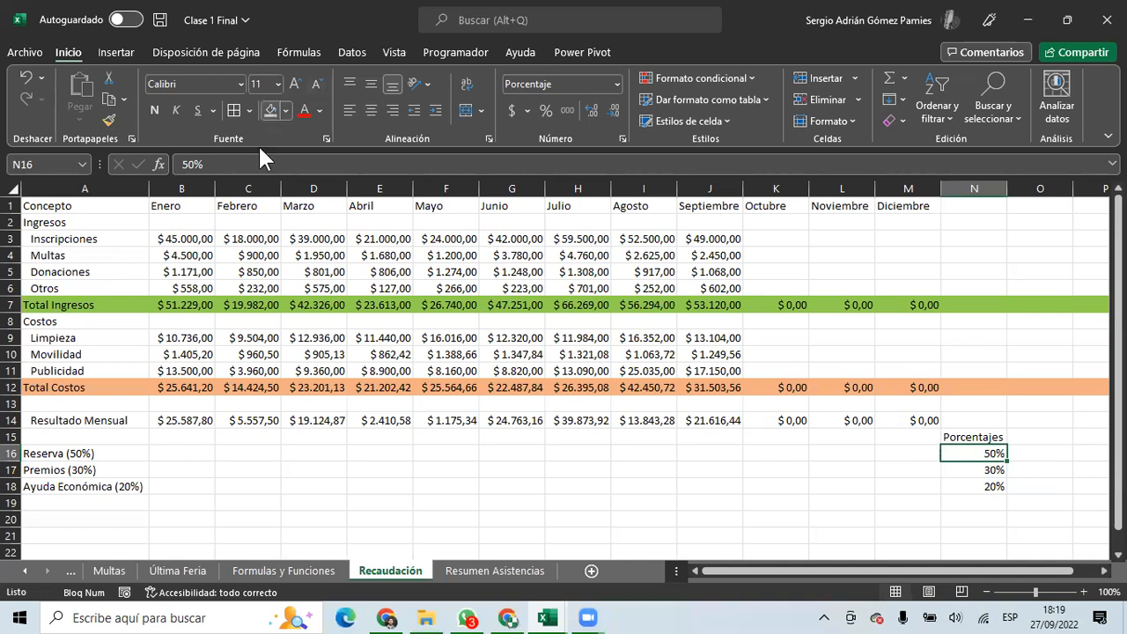
{"action": "left_click", "coordinate": [172, 415]}
{"action": "left_click", "coordinate": [286, 111]}
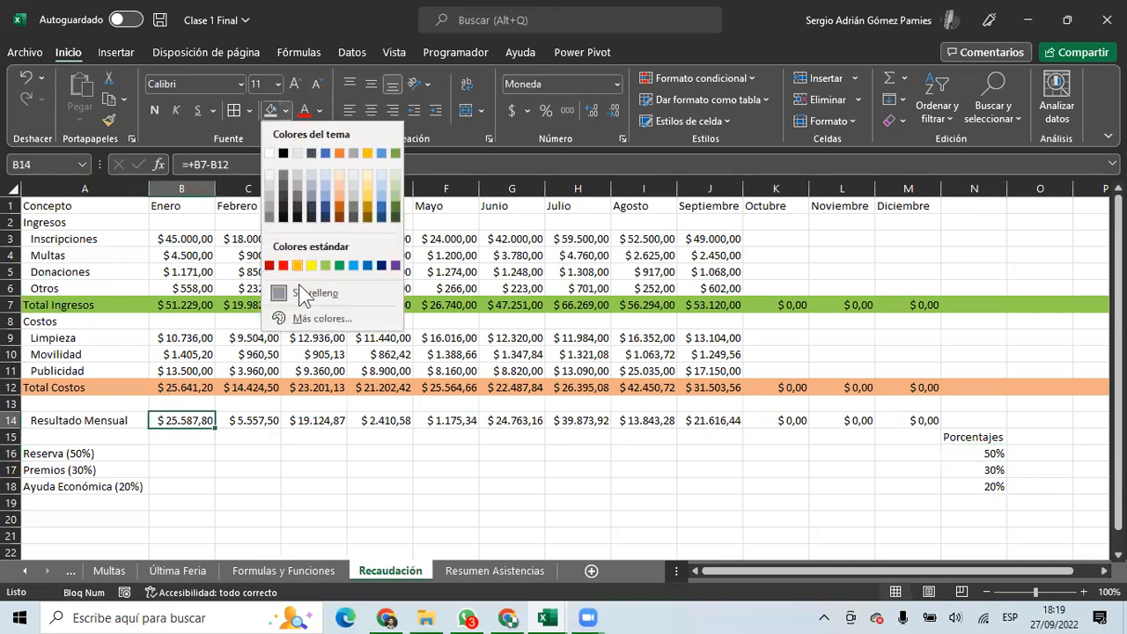
{"action": "left_click", "coordinate": [341, 175]}
{"action": "left_click", "coordinate": [968, 453]}
{"action": "left_click", "coordinate": [273, 110]}
{"action": "left_click", "coordinate": [167, 458]}
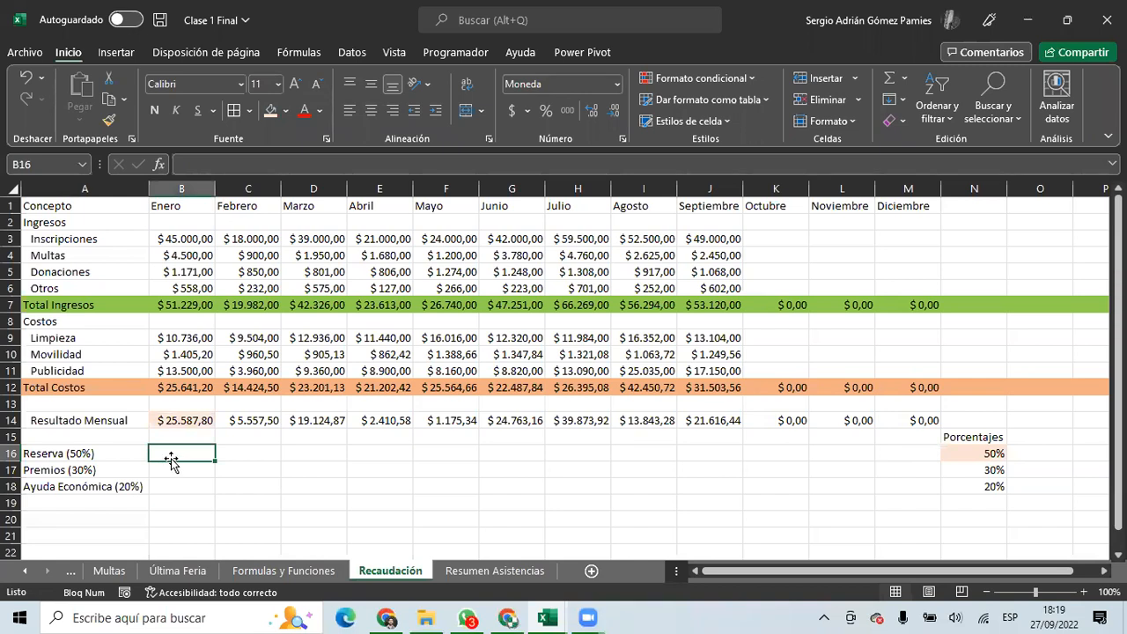
Start B16's formula referencing Enero's Resultado Mensual in B14.
{"action": "type", "text": "="}
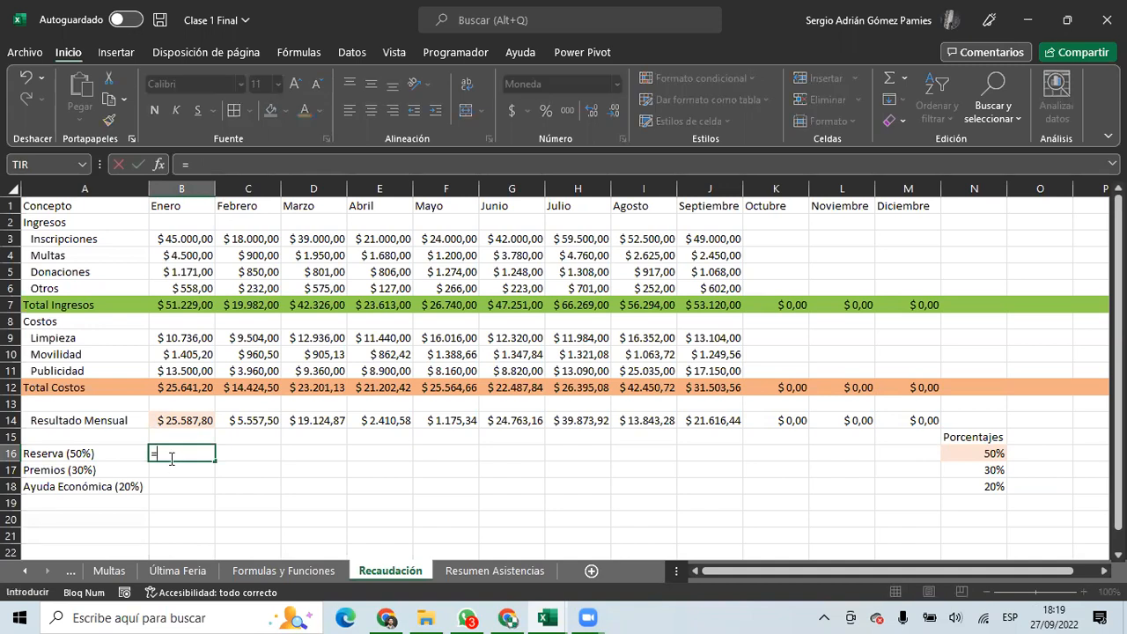
{"action": "left_click", "coordinate": [172, 420]}
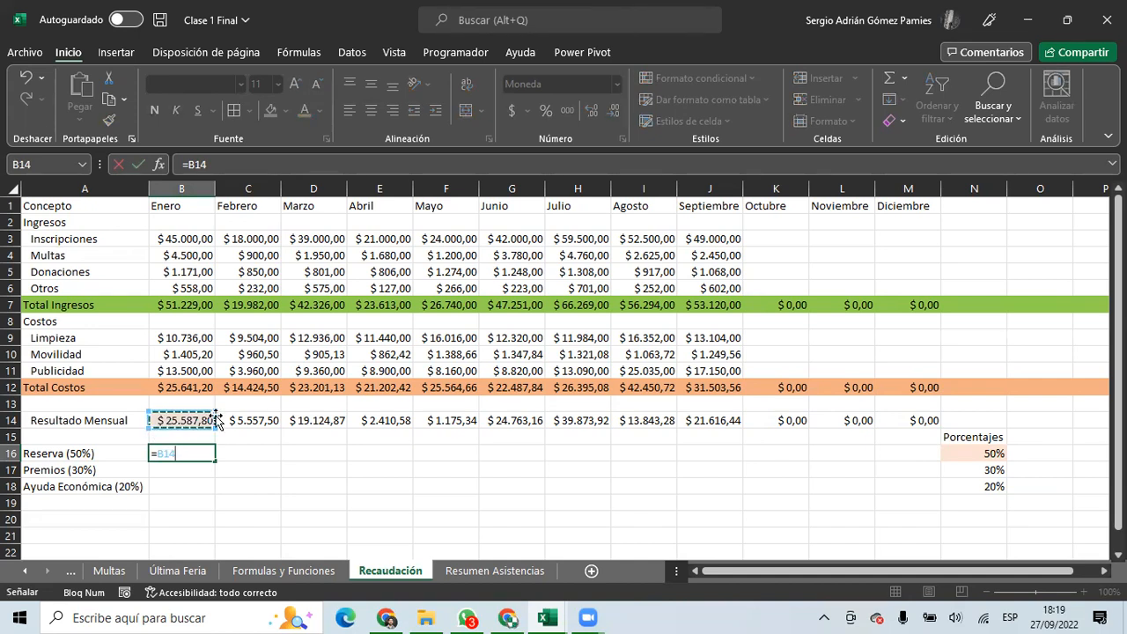
{"action": "left_click", "coordinate": [244, 423]}
{"action": "left_click", "coordinate": [314, 420]}
{"action": "left_click", "coordinate": [397, 421]}
{"action": "left_click", "coordinate": [446, 424]}
{"action": "left_click", "coordinate": [190, 421]}
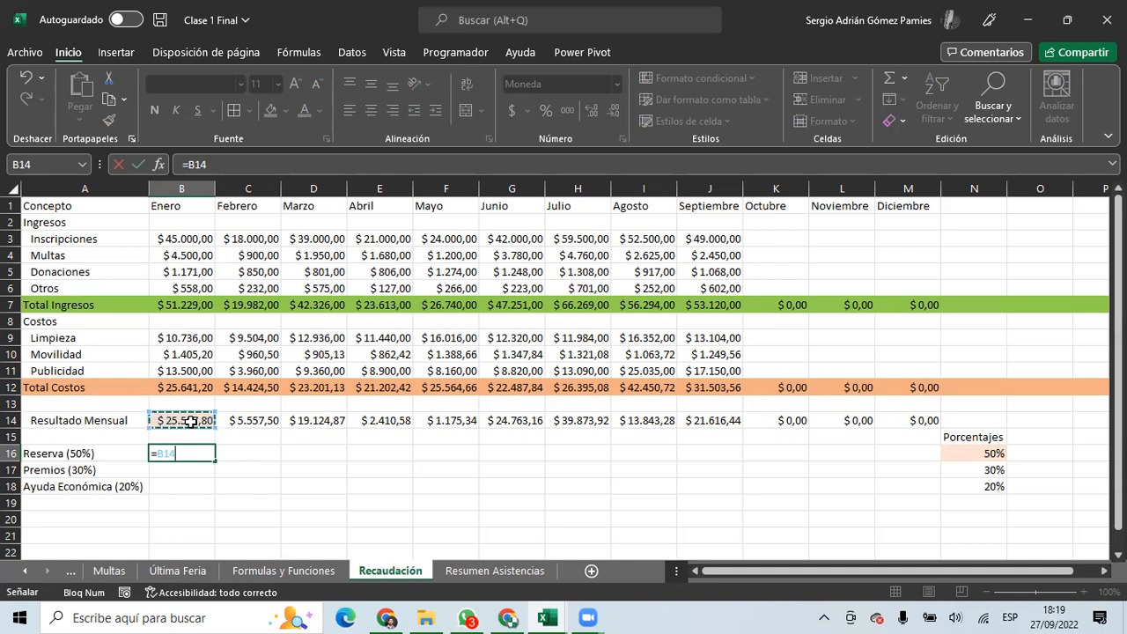
{"action": "left_click", "coordinate": [189, 432]}
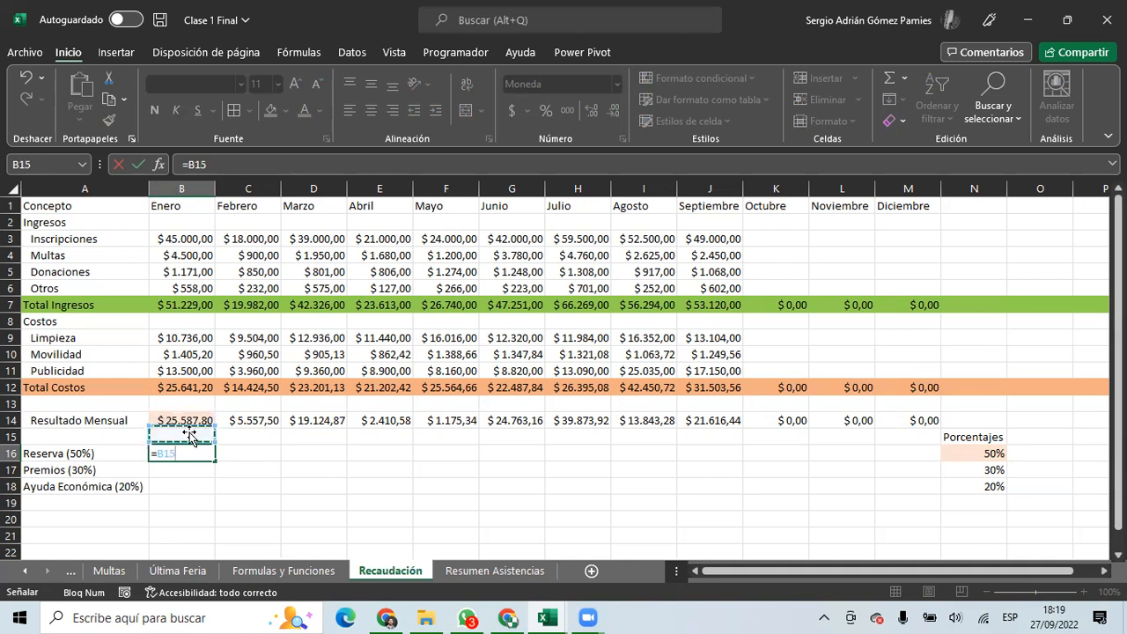
{"action": "left_click", "coordinate": [179, 421]}
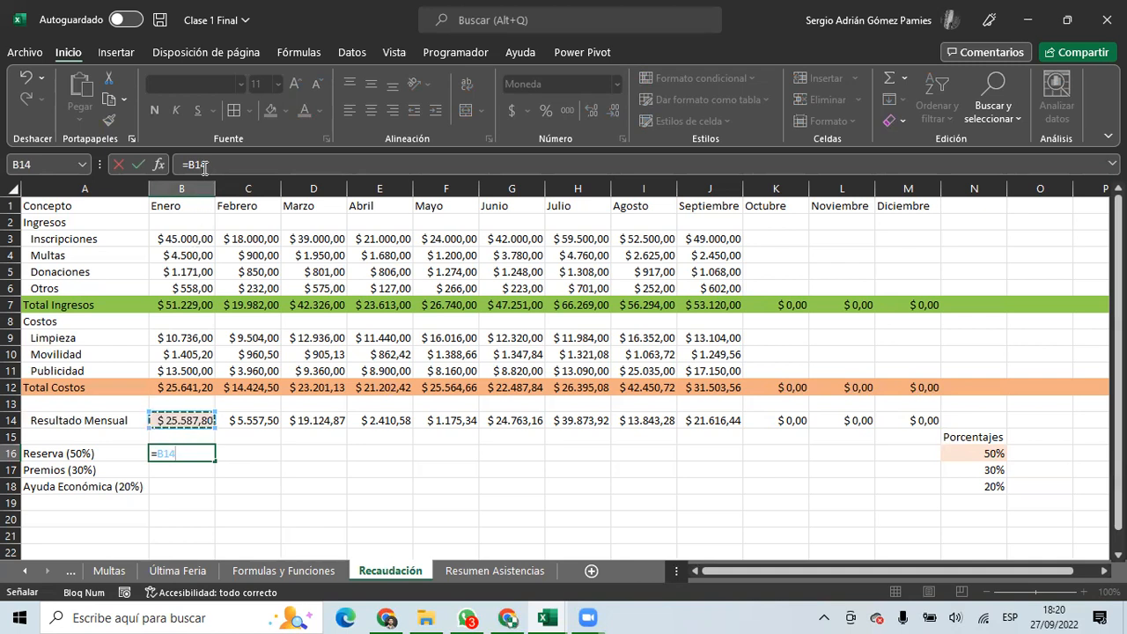
Use F4 to lock only the row, making the reference B$14.
{"action": "key", "text": "F4"}
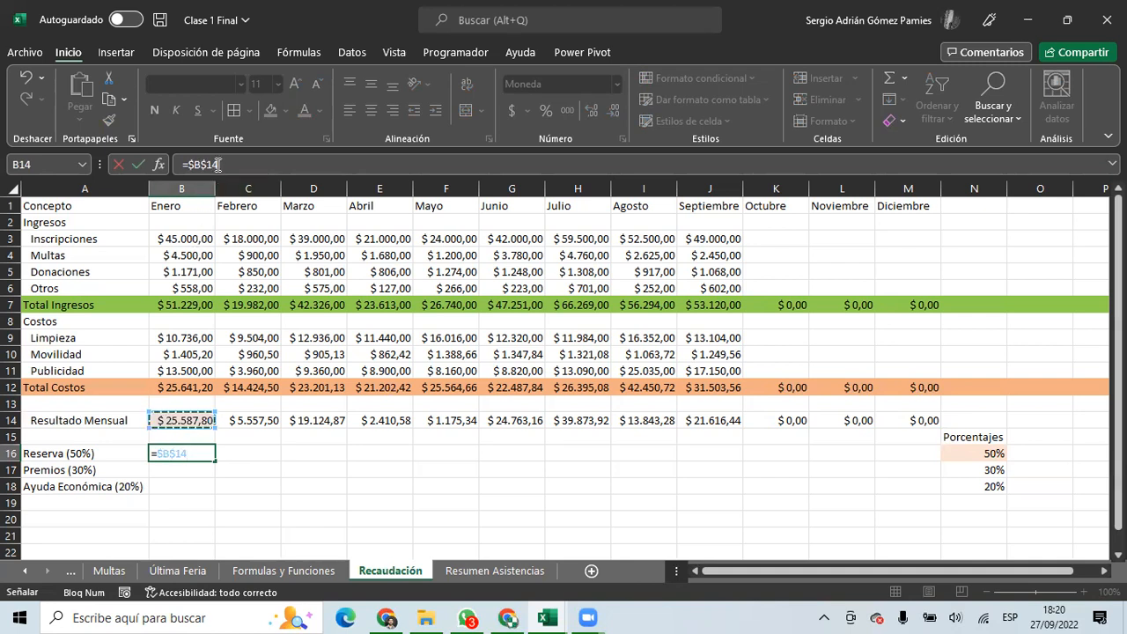
{"action": "left_click_drag", "start_coordinate": [181, 164], "coordinate": [222, 164]}
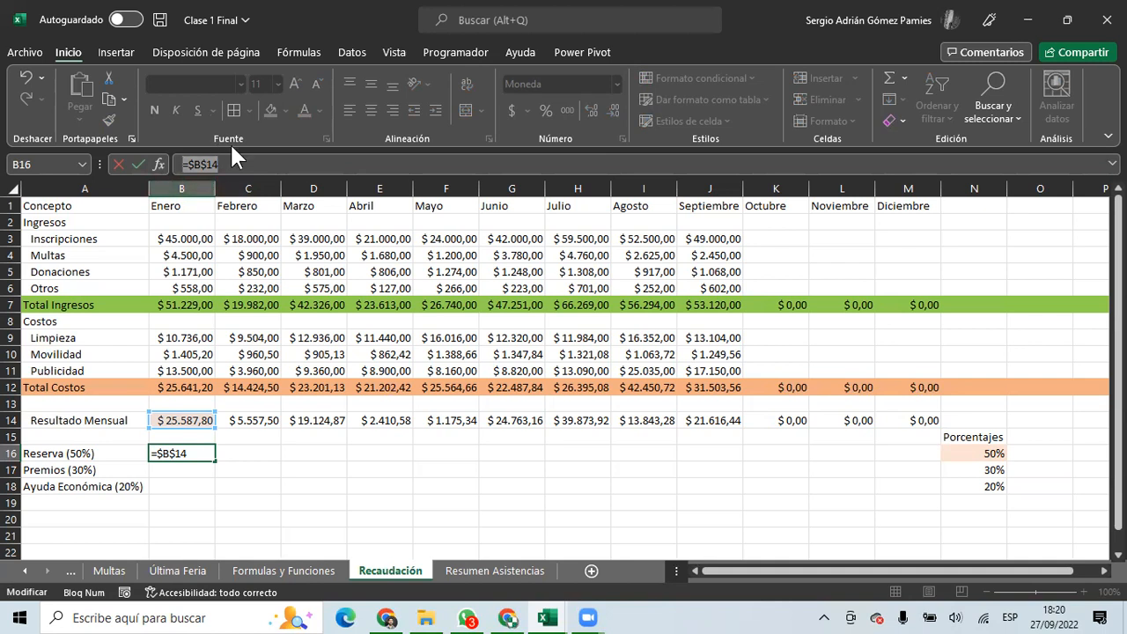
{"action": "left_click", "coordinate": [223, 165]}
{"action": "left_click_drag", "start_coordinate": [224, 164], "coordinate": [189, 164]}
{"action": "left_click", "coordinate": [199, 164]}
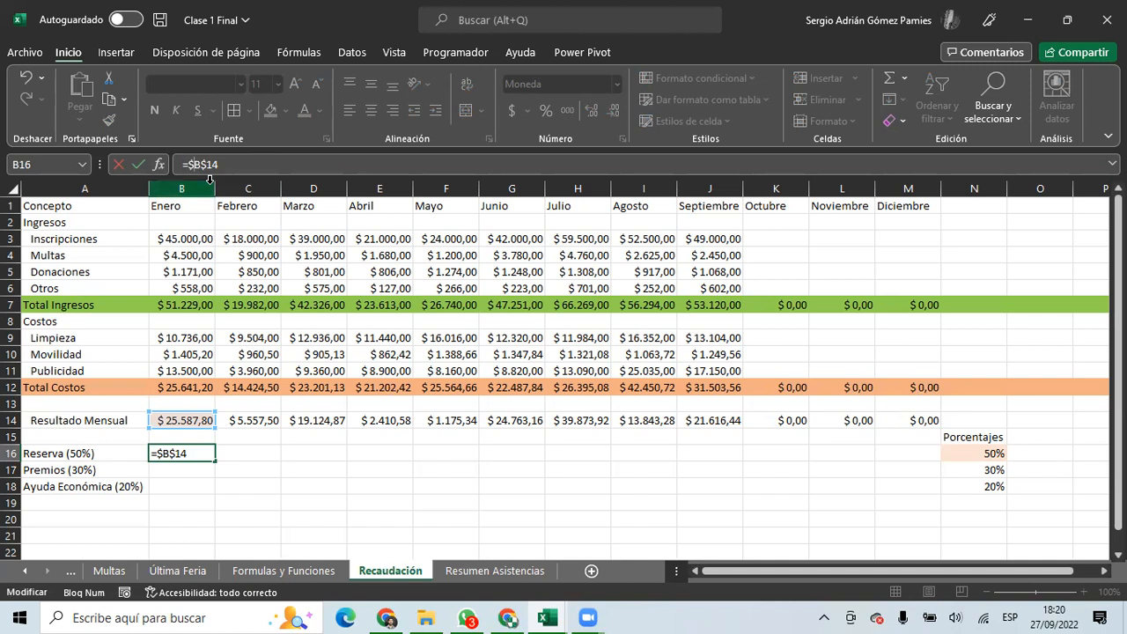
{"action": "key", "text": "F4"}
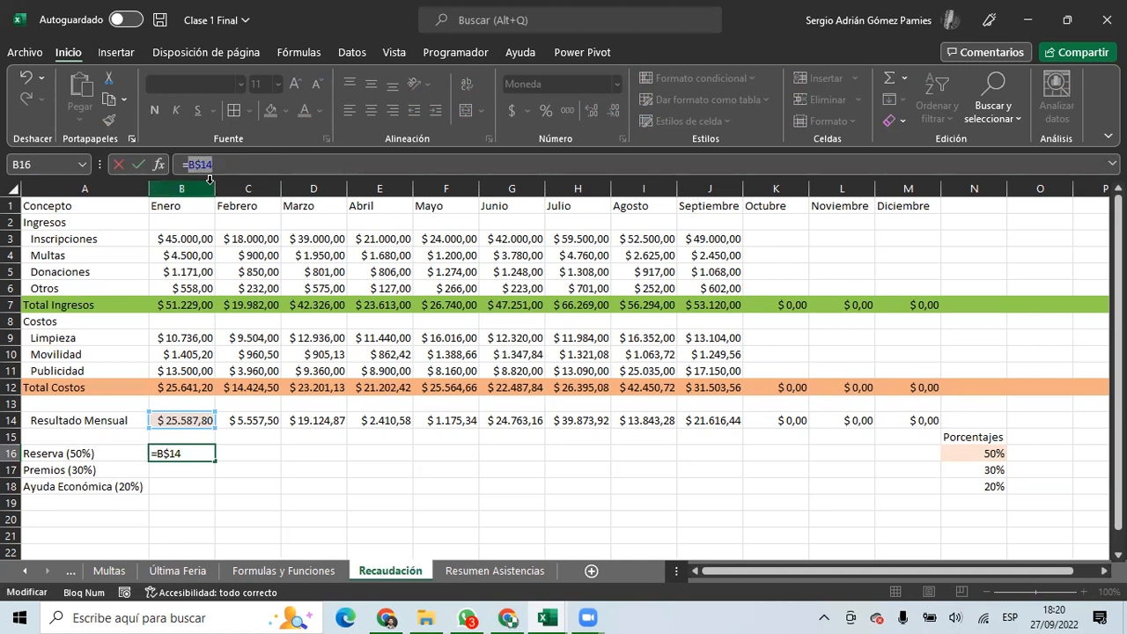
{"action": "left_click", "coordinate": [223, 168]}
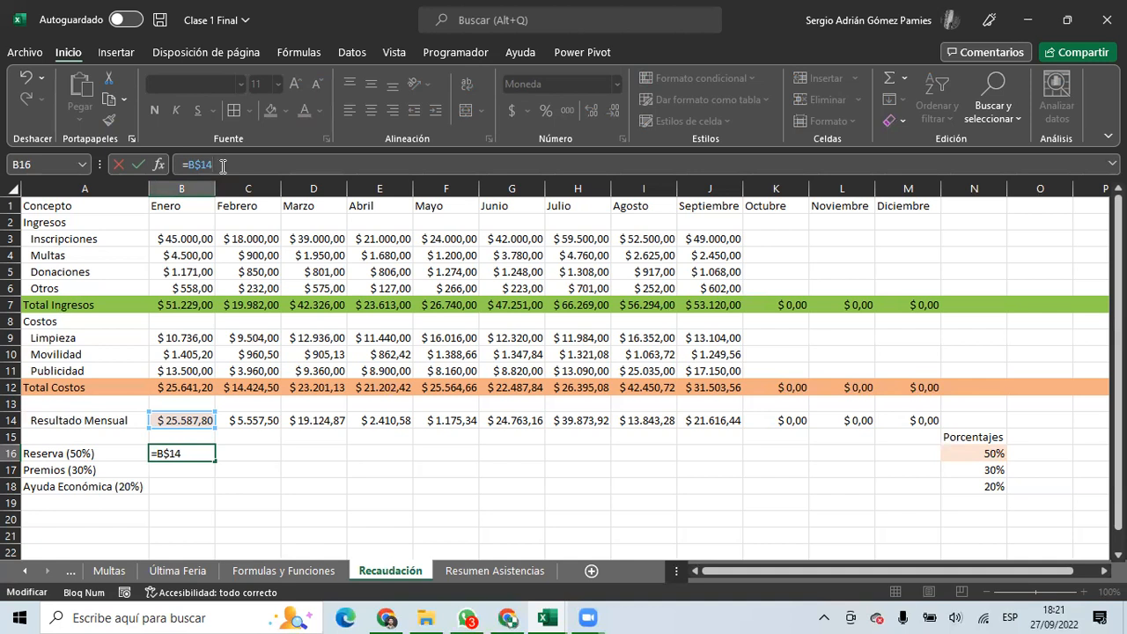
Multiply B$14 by the 50% percentage in N16.
{"action": "left_click_drag", "start_coordinate": [223, 166], "coordinate": [202, 166]}
{"action": "left_click_drag", "start_coordinate": [227, 168], "coordinate": [194, 173]}
{"action": "type", "text": "*"}
{"action": "left_click", "coordinate": [969, 454]}
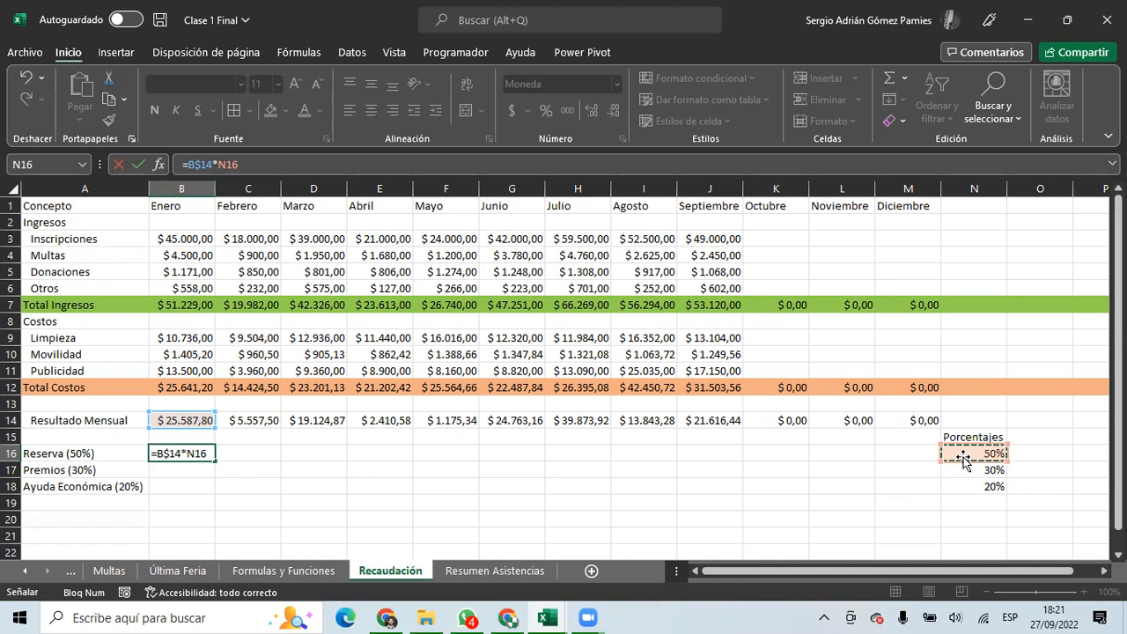
{"action": "left_click", "coordinate": [964, 466]}
{"action": "left_click", "coordinate": [960, 455]}
{"action": "left_click_drag", "start_coordinate": [964, 466], "coordinate": [808, 473]}
{"action": "left_click_drag", "start_coordinate": [811, 572], "coordinate": [735, 572]}
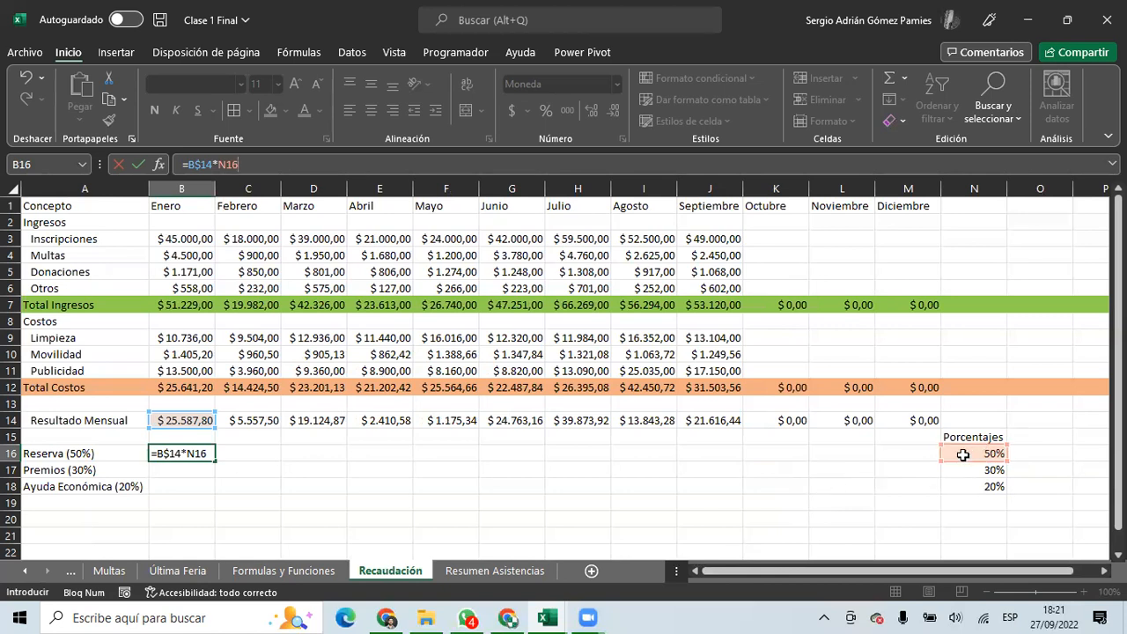
{"action": "mouse_move", "coordinate": [958, 457]}
{"action": "left_mouse_down"}
{"action": "mouse_move", "coordinate": [966, 489]}
{"action": "mouse_move", "coordinate": [965, 451]}
{"action": "left_mouse_up"}
Lock N16's column and commit =B$14*$N16, giving $12.793,90.
{"action": "key", "text": "F4"}
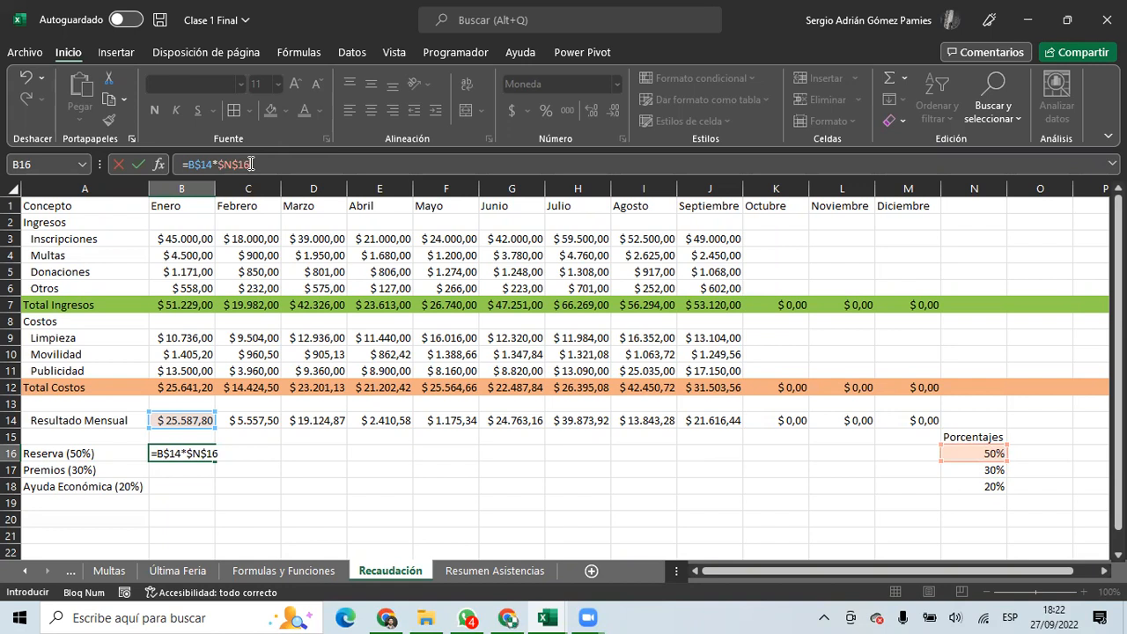
{"action": "key", "text": "F4"}
{"action": "key", "text": "F4"}
{"action": "left_click_drag", "start_coordinate": [218, 164], "coordinate": [228, 165]}
{"action": "left_click", "coordinate": [230, 165]}
{"action": "key", "text": "Return"}
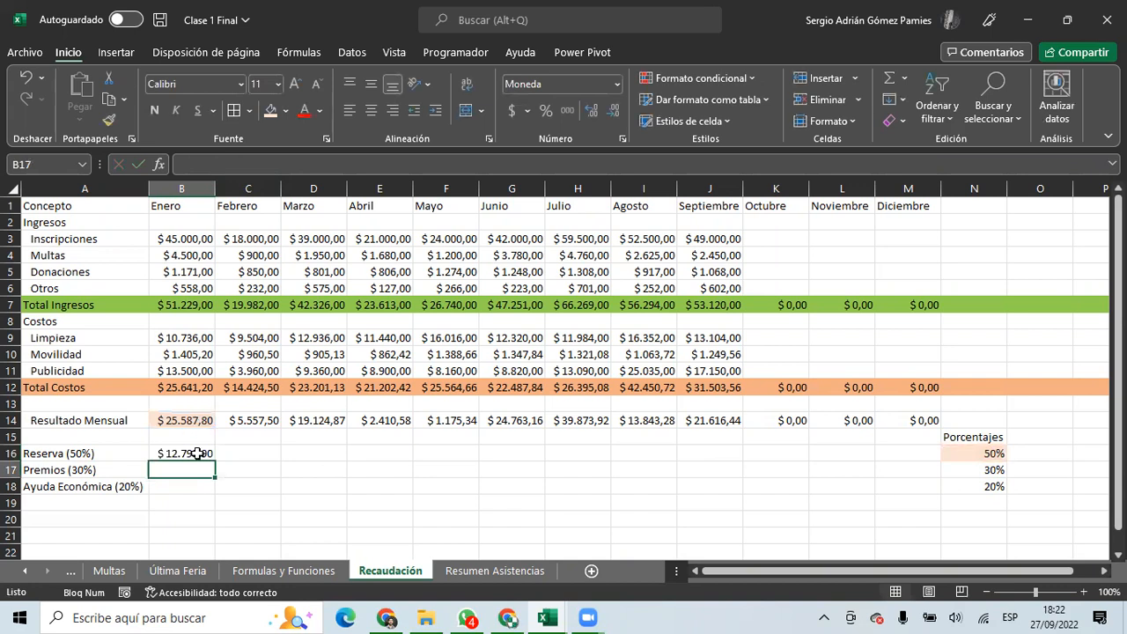
Fill B16's formula across all months for the Reserva, Premios and Ayuda Económica rows.
{"action": "left_click", "coordinate": [195, 454]}
{"action": "left_click_drag", "start_coordinate": [215, 459], "coordinate": [940, 493]}
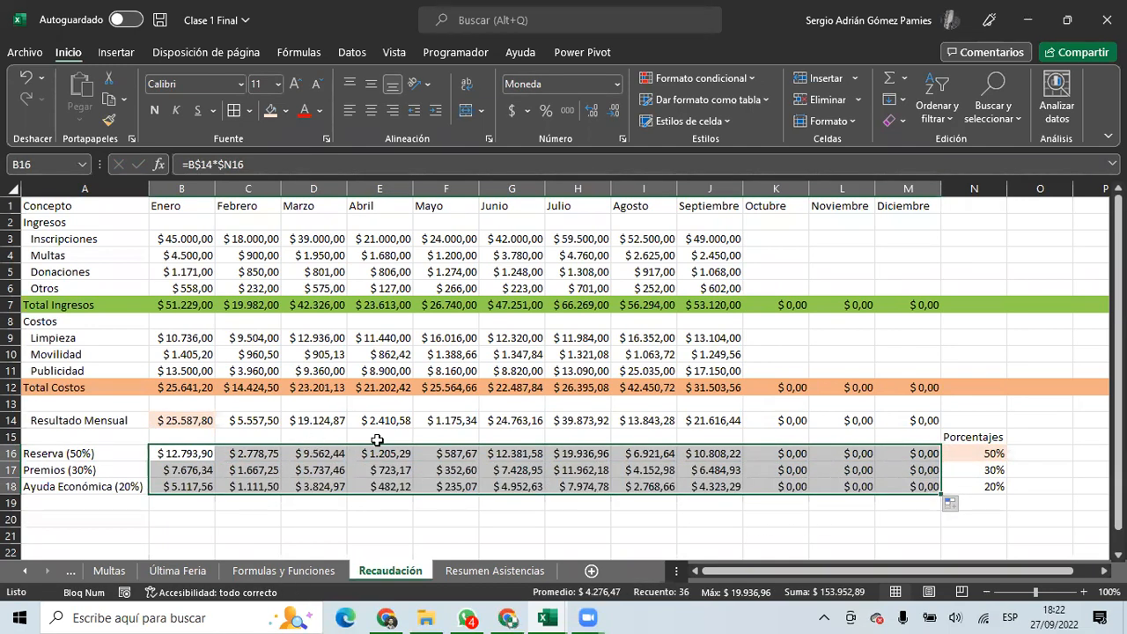
{"action": "left_click", "coordinate": [187, 450]}
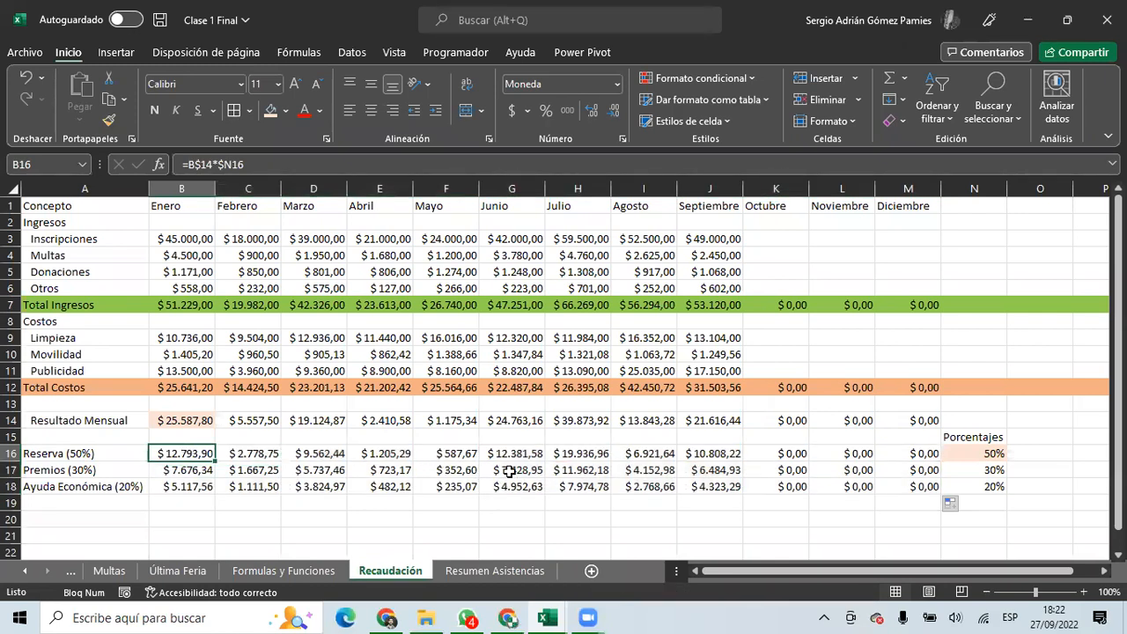
Shade G17, check its formula, then switch to Google Sheets in Chrome.
{"action": "left_click", "coordinate": [510, 470]}
{"action": "left_click", "coordinate": [271, 107]}
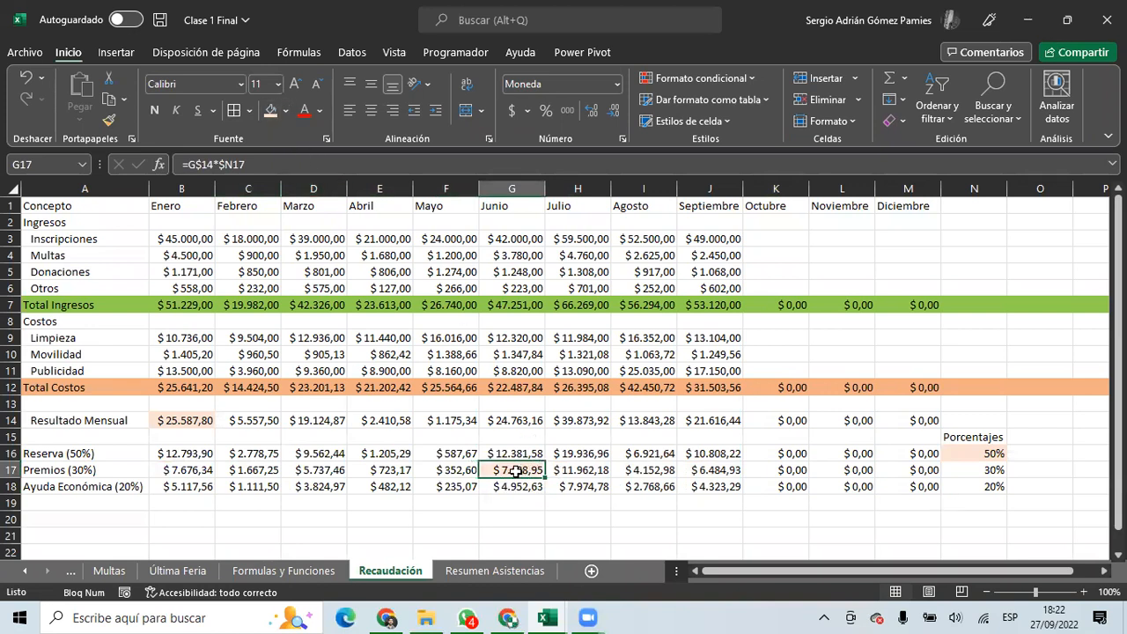
{"action": "double_click", "coordinate": [515, 470]}
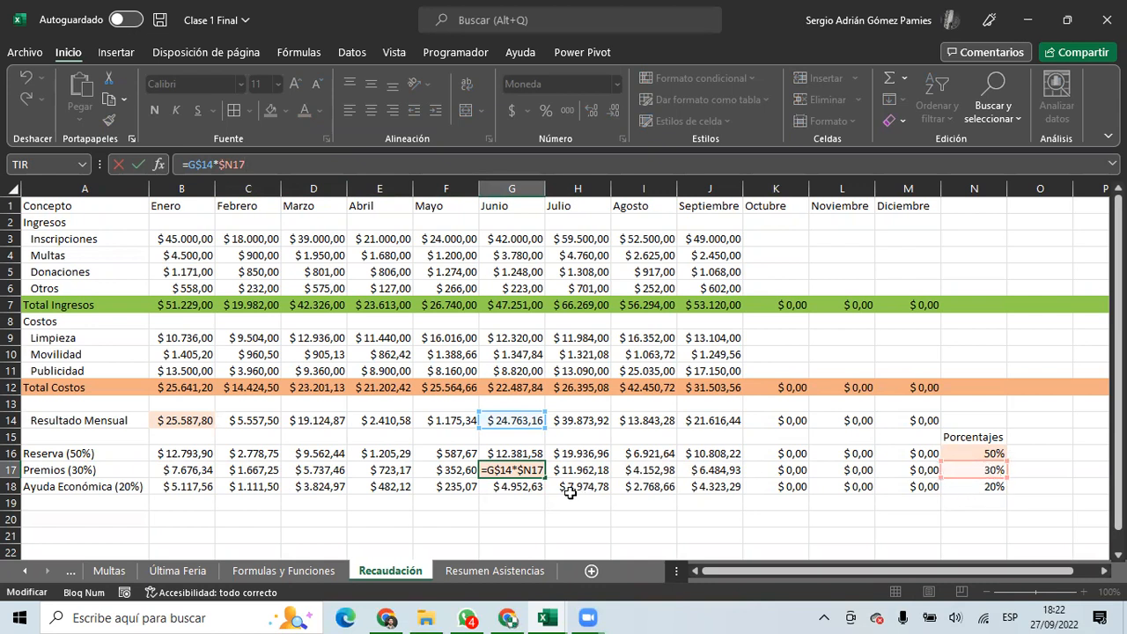
{"action": "key", "text": "ctrl+Return"}
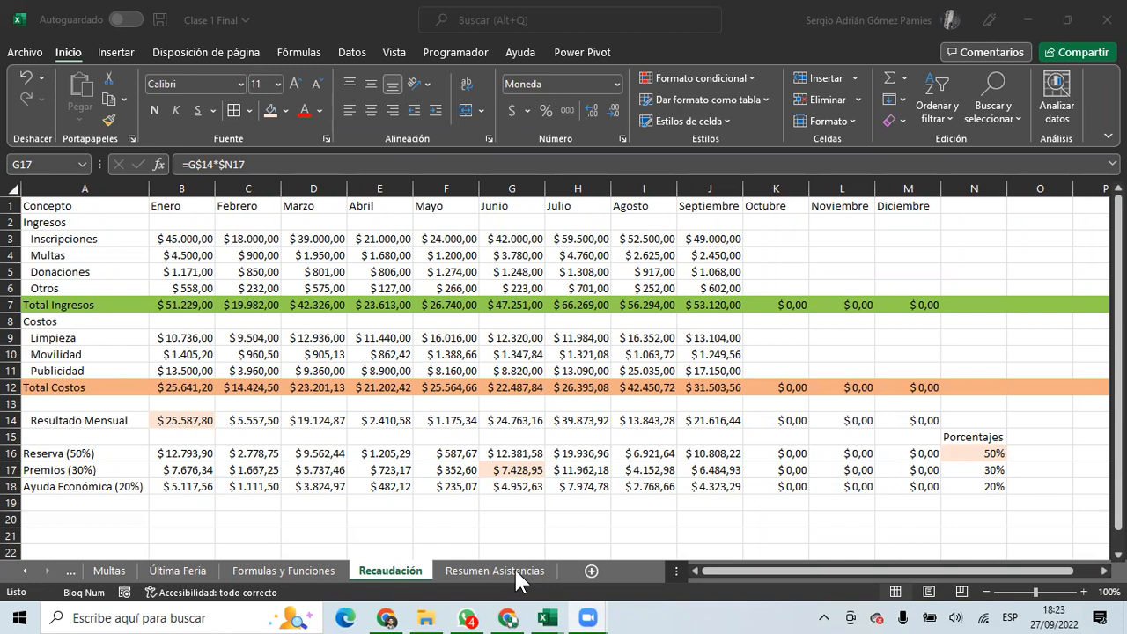
{"action": "left_click", "coordinate": [513, 619]}
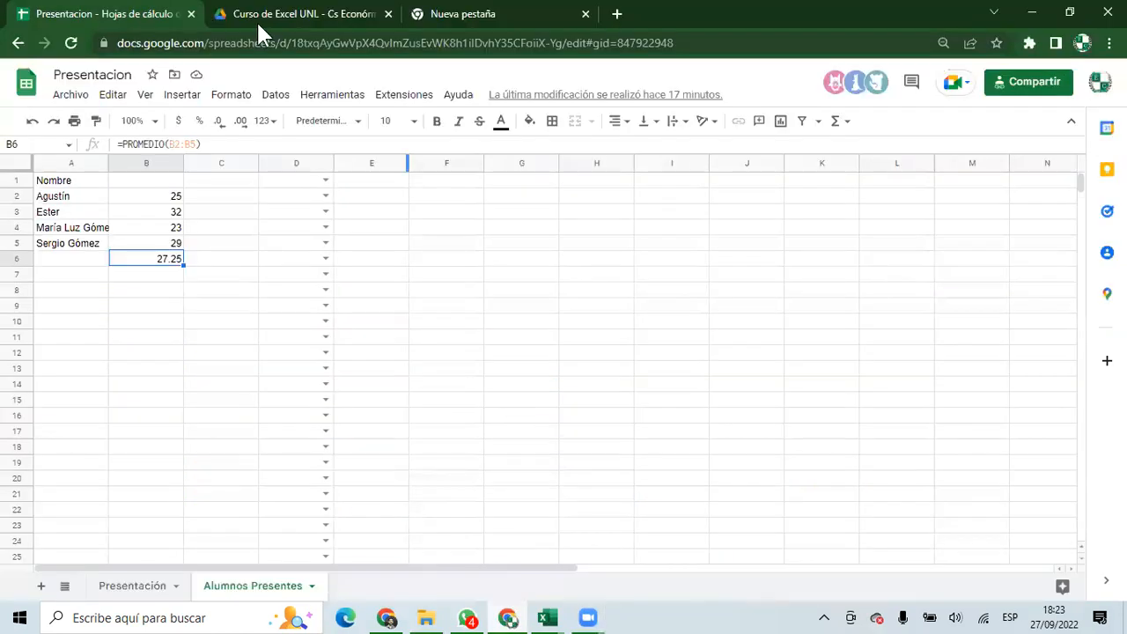
View the Drive folder and Descargar formats without downloading, then return to Clase 1 Final.
{"action": "left_click", "coordinate": [286, 15]}
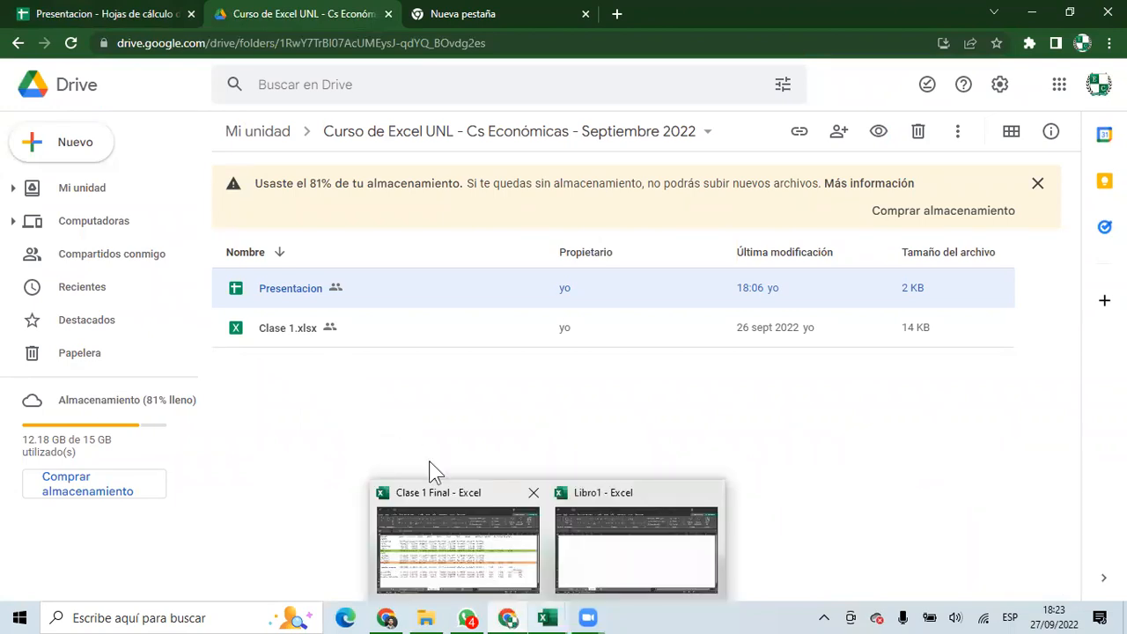
{"action": "left_click", "coordinate": [152, 23]}
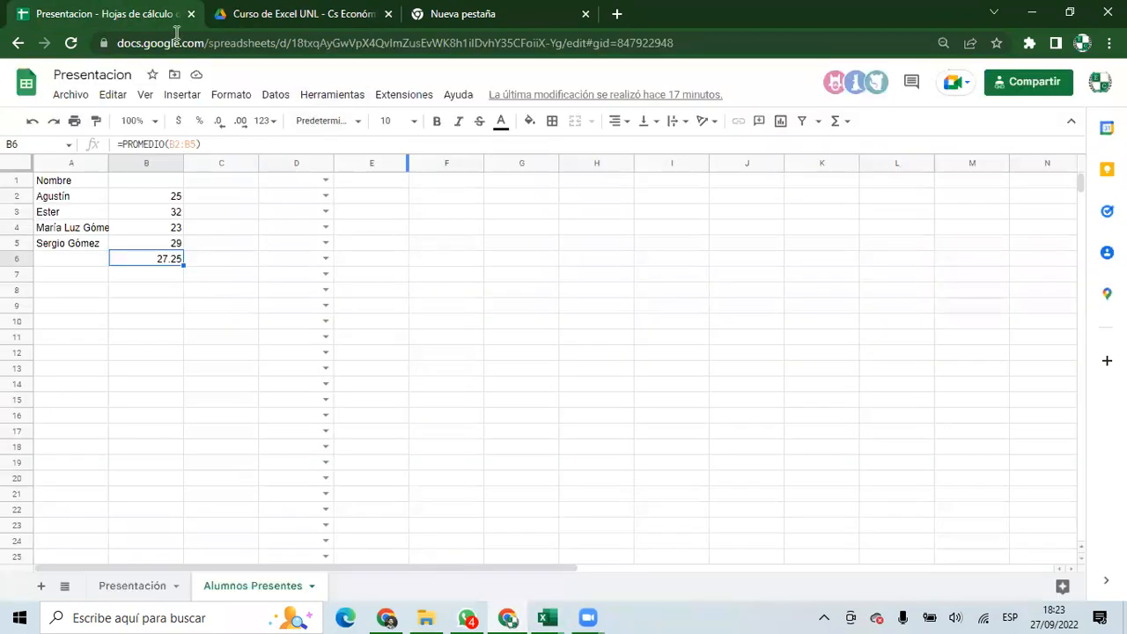
{"action": "left_click", "coordinate": [72, 95]}
{"action": "mouse_move", "coordinate": [198, 278]}
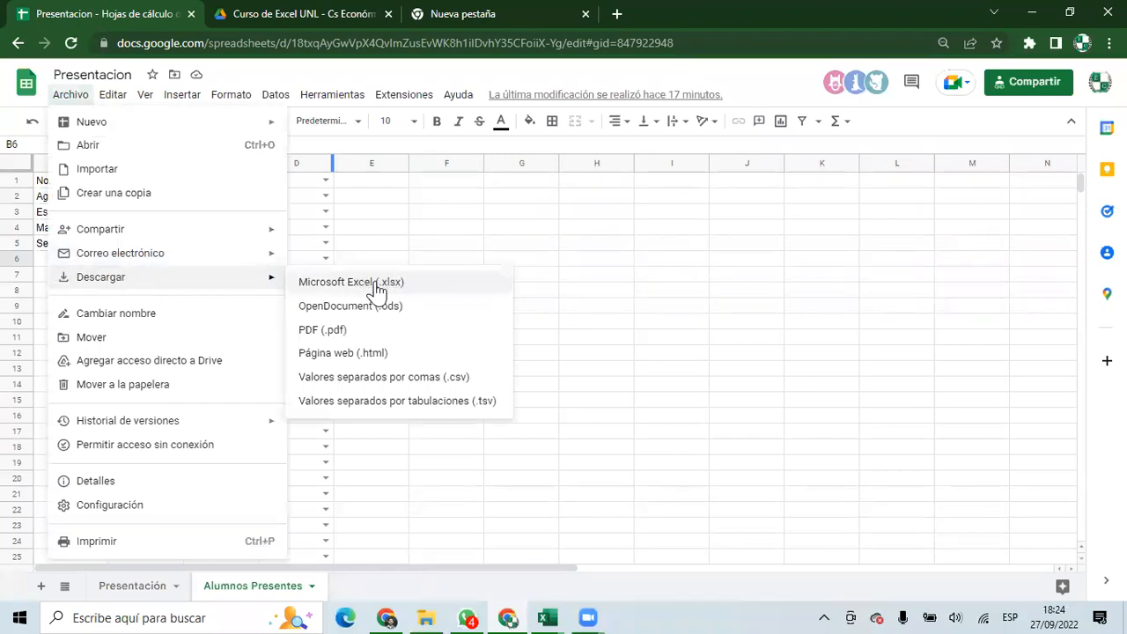
{"action": "left_click", "coordinate": [406, 215]}
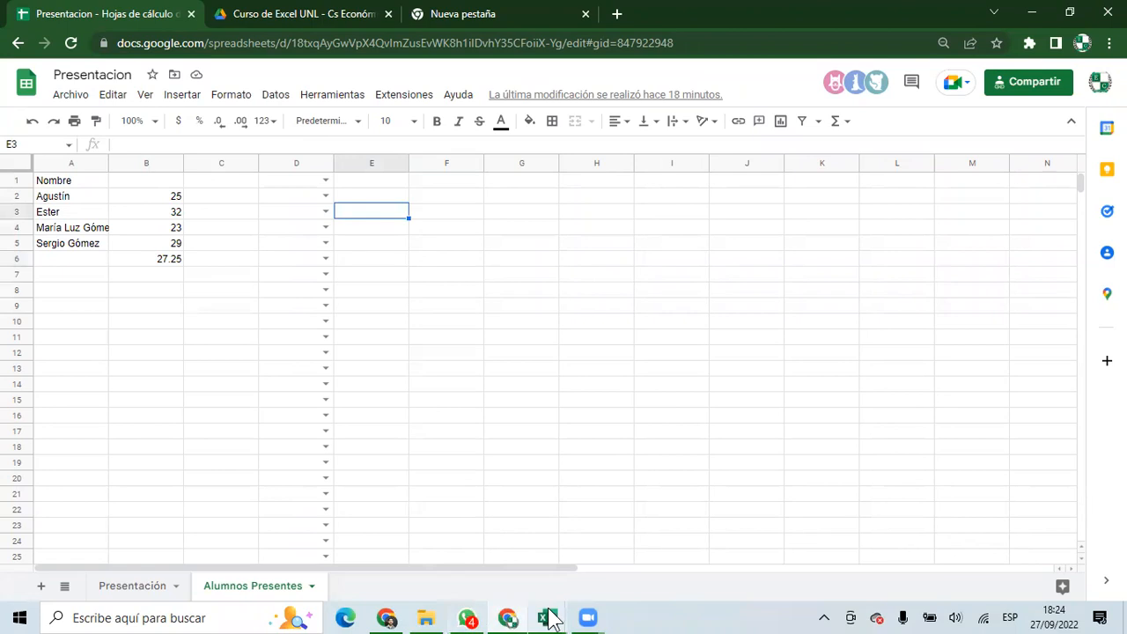
{"action": "mouse_move", "coordinate": [551, 619]}
{"action": "left_click", "coordinate": [481, 566]}
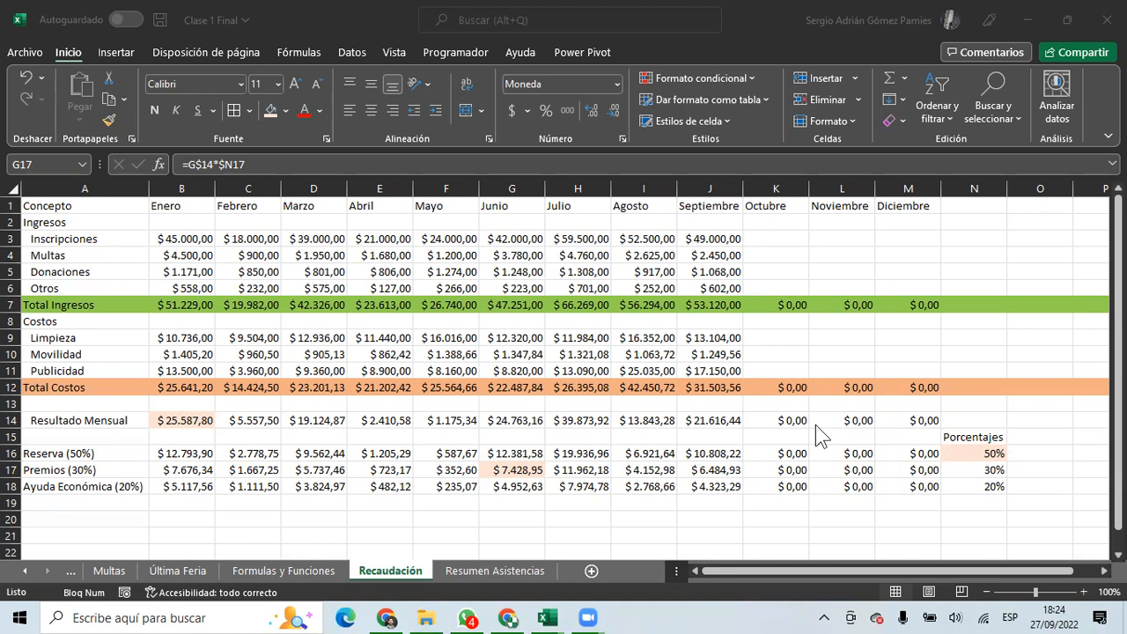
Change the percentages to 40% for Reserva, 50% for Premios and 10% for Ayuda Económica.
{"action": "left_click", "coordinate": [970, 454]}
{"action": "left_click_drag", "start_coordinate": [969, 456], "coordinate": [966, 484]}
{"action": "left_click", "coordinate": [966, 453]}
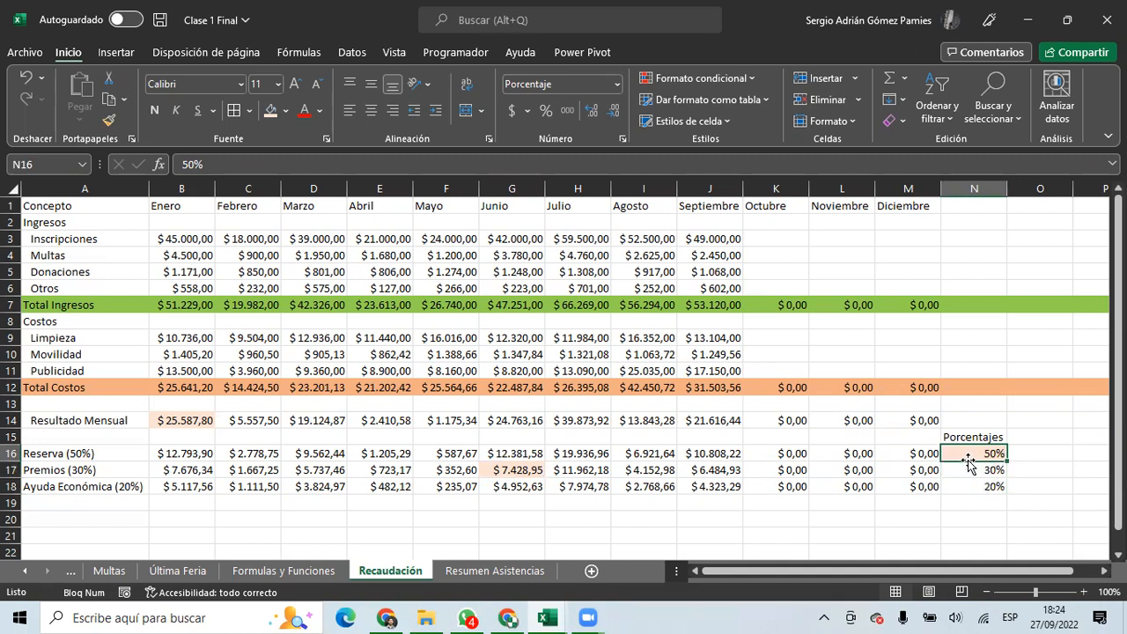
{"action": "type", "text": "40"}
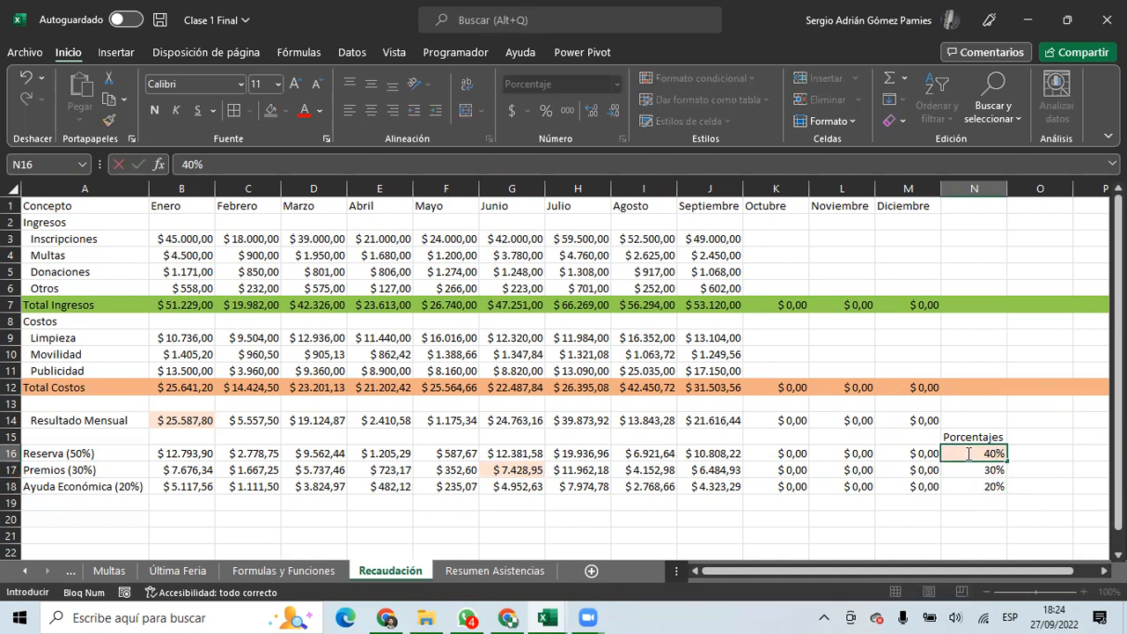
{"action": "key", "text": "Return"}
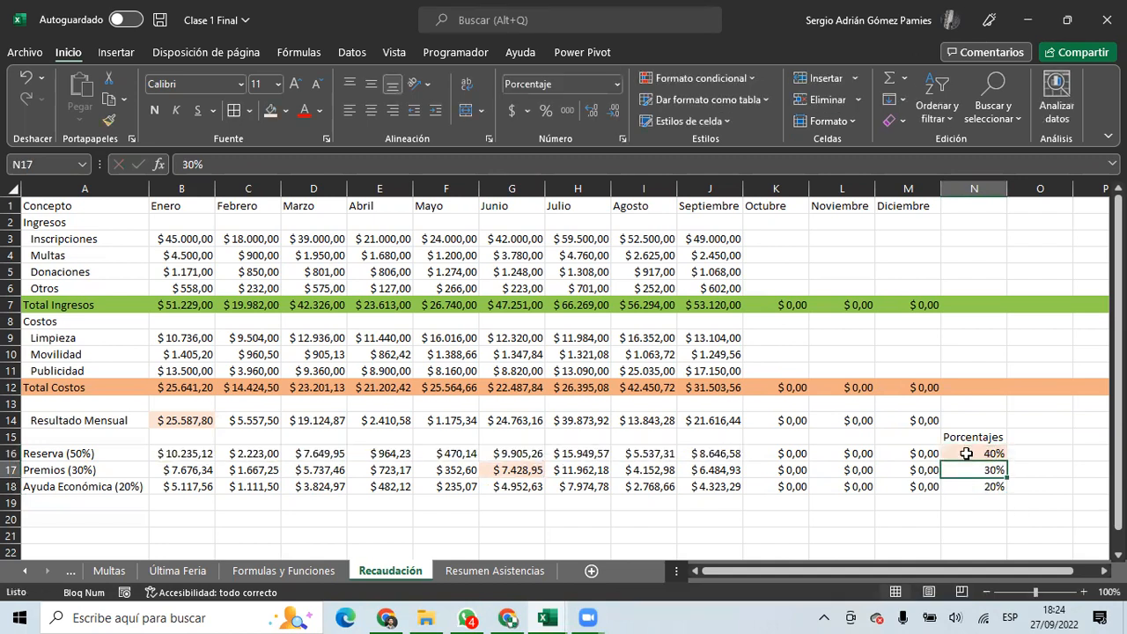
{"action": "key", "text": "Down"}
{"action": "type", "text": "10"}
{"action": "key", "text": "Up"}
{"action": "type", "text": "50"}
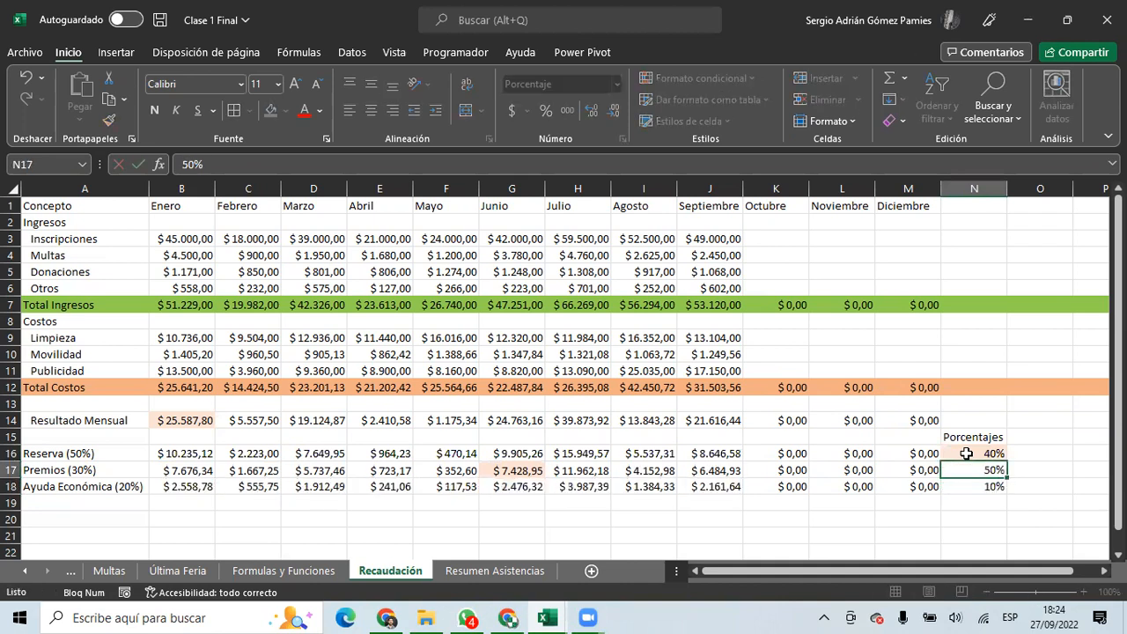
{"action": "key", "text": "Return"}
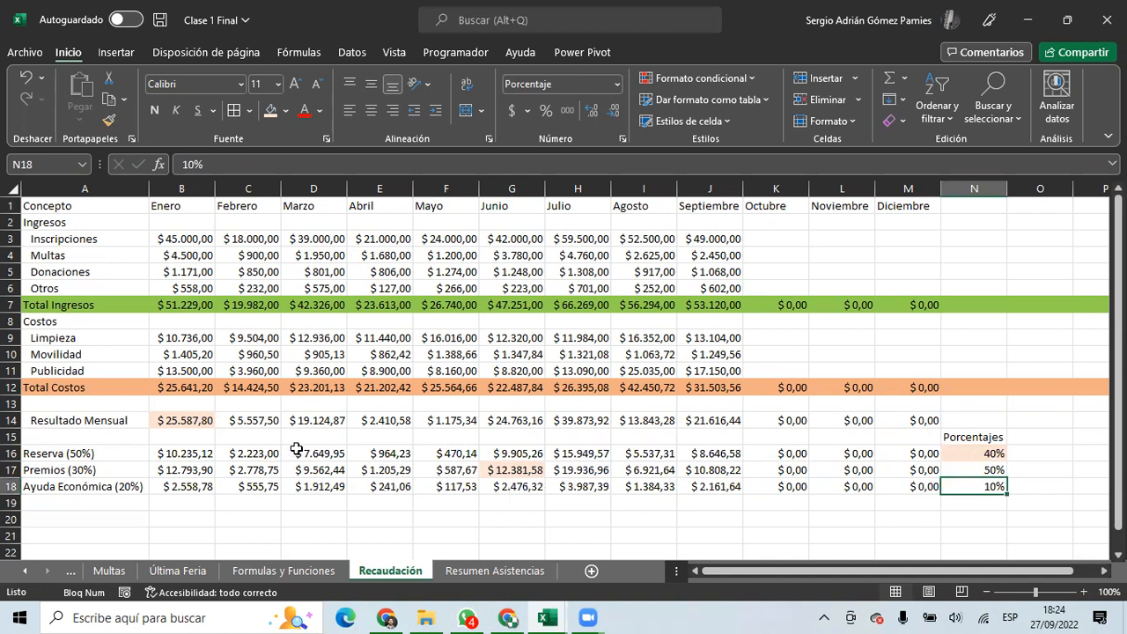
Strip '(50%)' from the Reserva label in A16.
{"action": "left_click", "coordinate": [80, 459]}
{"action": "left_click_drag", "start_coordinate": [81, 458], "coordinate": [81, 485]}
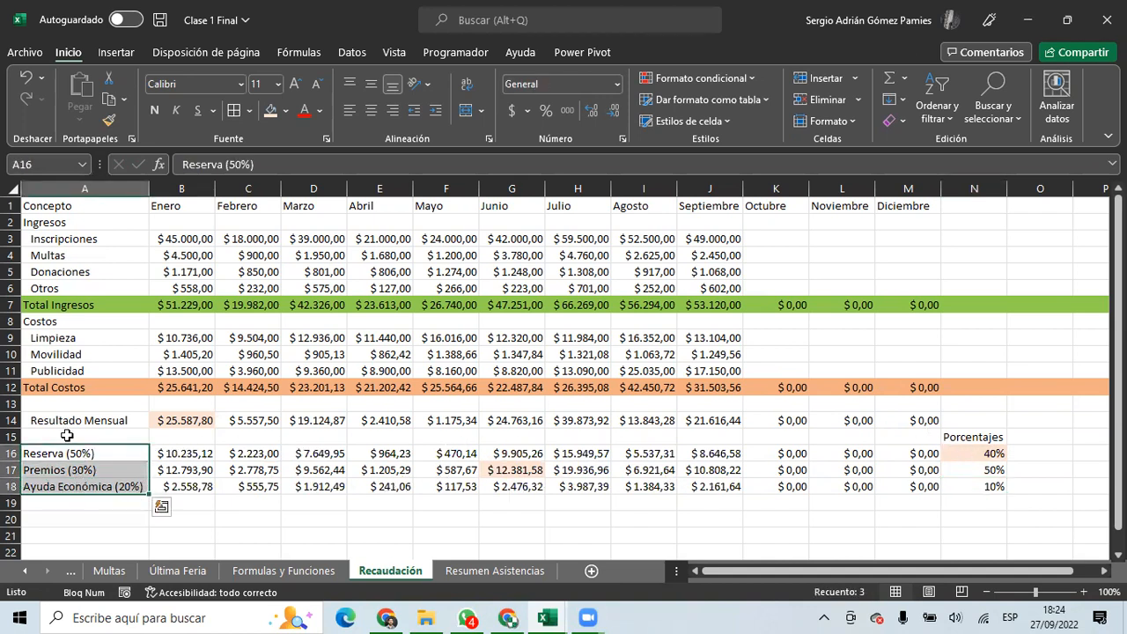
{"action": "left_click", "coordinate": [44, 451]}
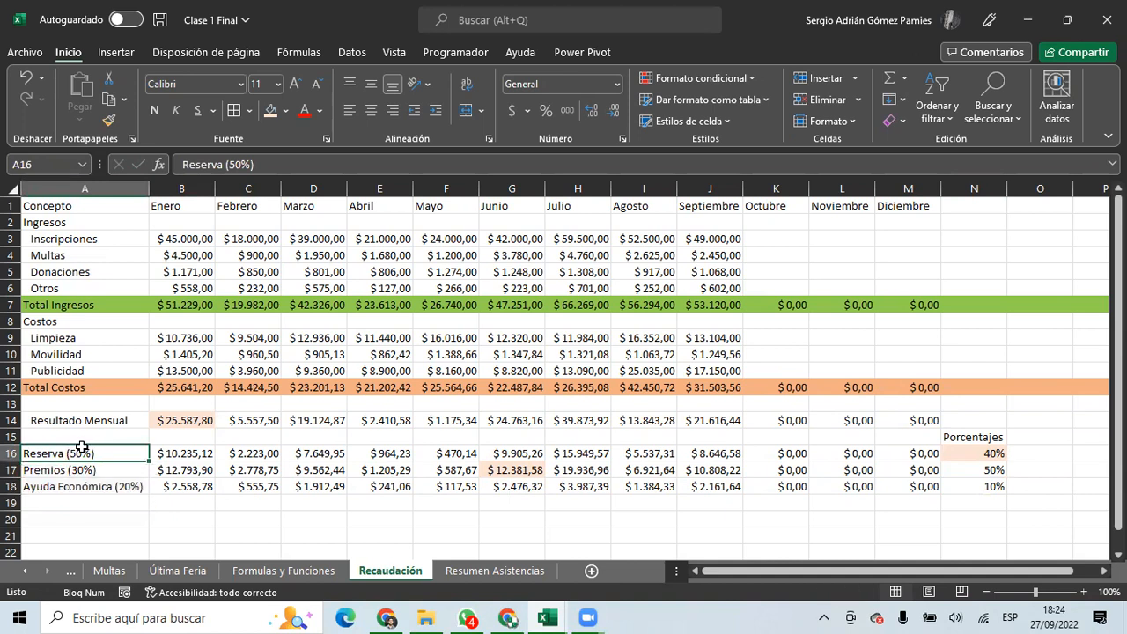
{"action": "left_click", "coordinate": [95, 470]}
{"action": "left_click", "coordinate": [104, 454]}
{"action": "left_click_drag", "start_coordinate": [253, 165], "coordinate": [226, 164]}
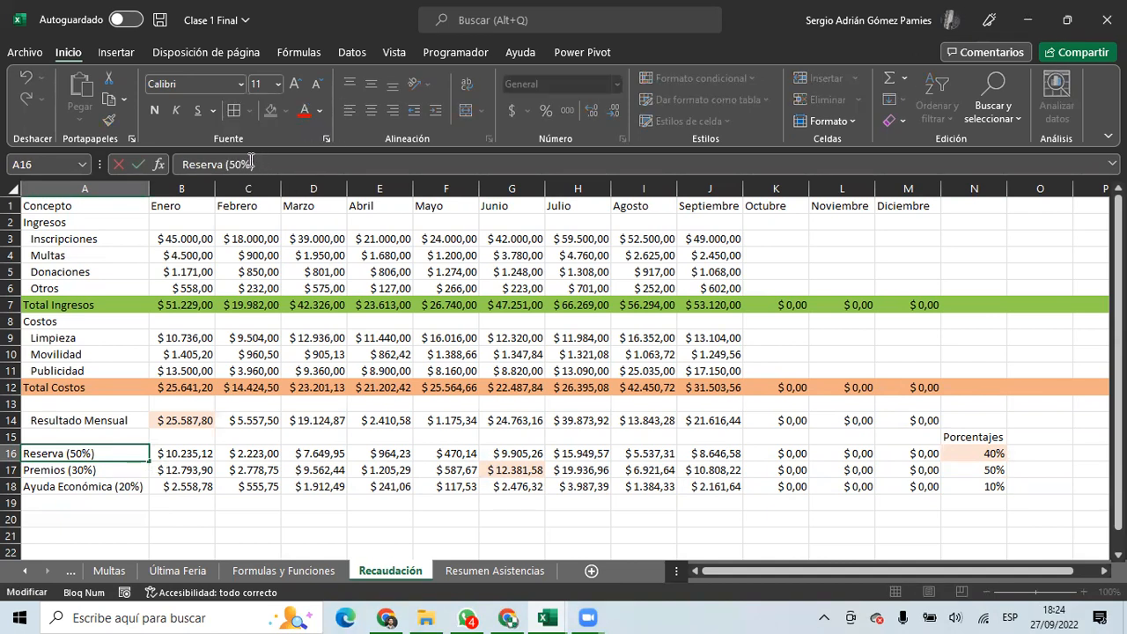
{"action": "key", "text": "BackSpace"}
{"action": "key", "text": "Return"}
Strip '(30%)' and '(20%)' from the Premios and Ayuda Económica labels in A17 and A18.
{"action": "left_click", "coordinate": [263, 165]}
{"action": "key", "text": "BackSpace"}
{"action": "key", "text": "BackSpace"}
{"action": "key", "text": "BackSpace"}
{"action": "key", "text": "BackSpace"}
{"action": "key", "text": "BackSpace"}
{"action": "key", "text": "Return"}
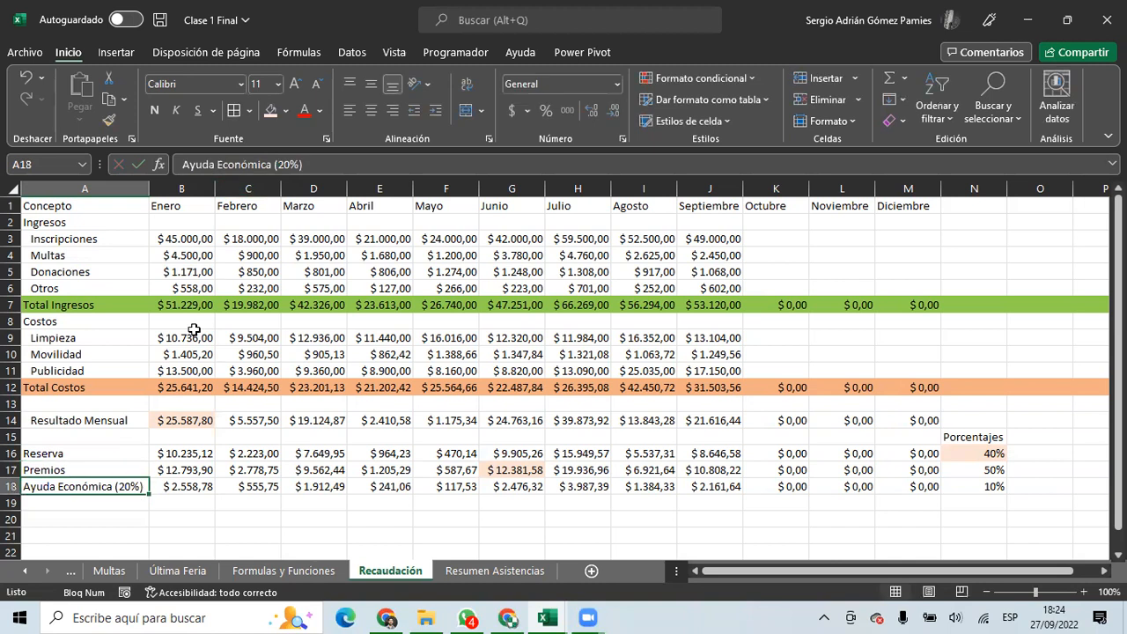
{"action": "left_click", "coordinate": [319, 163]}
{"action": "key", "text": "BackSpace"}
{"action": "key", "text": "BackSpace"}
{"action": "key", "text": "BackSpace"}
{"action": "key", "text": "BackSpace"}
{"action": "key", "text": "BackSpace"}
{"action": "key", "text": "BackSpace"}
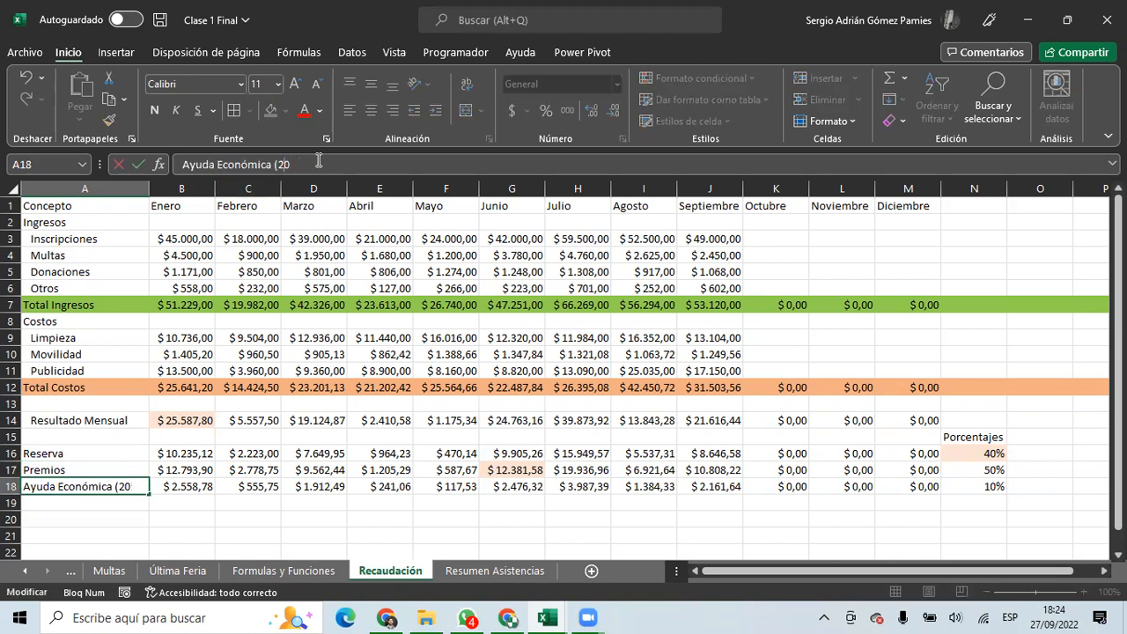
{"action": "key", "text": "Return"}
{"action": "left_click_drag", "start_coordinate": [66, 458], "coordinate": [66, 489]}
{"action": "left_click", "coordinate": [97, 452]}
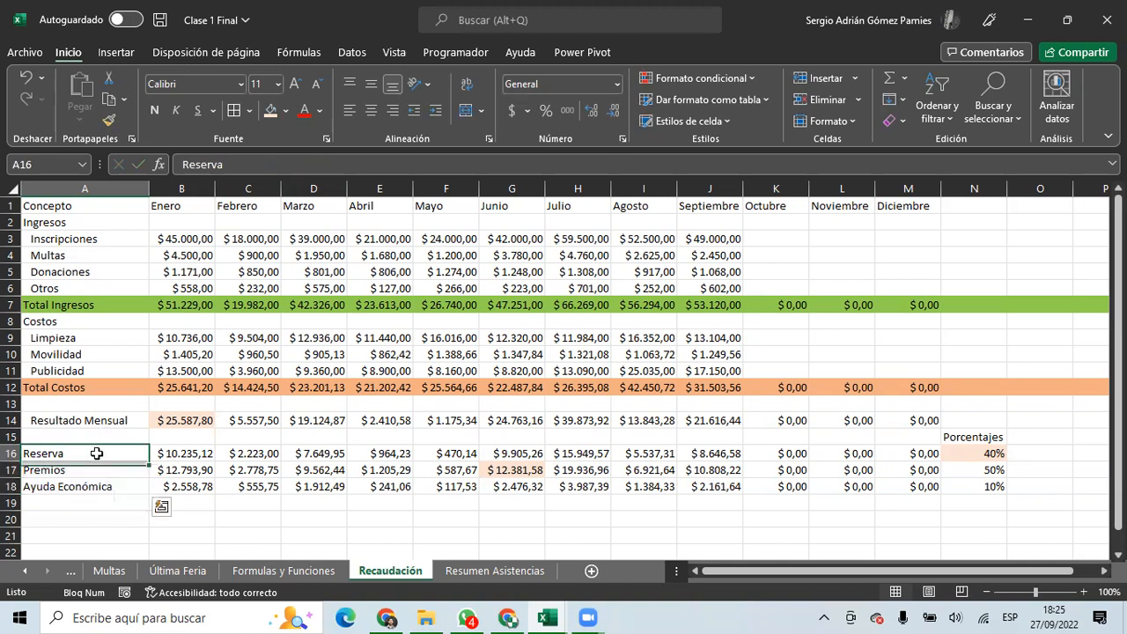
Enter a formula in A16 joining 'Reserva (' with the value of N16.
{"action": "type", "text": "="}
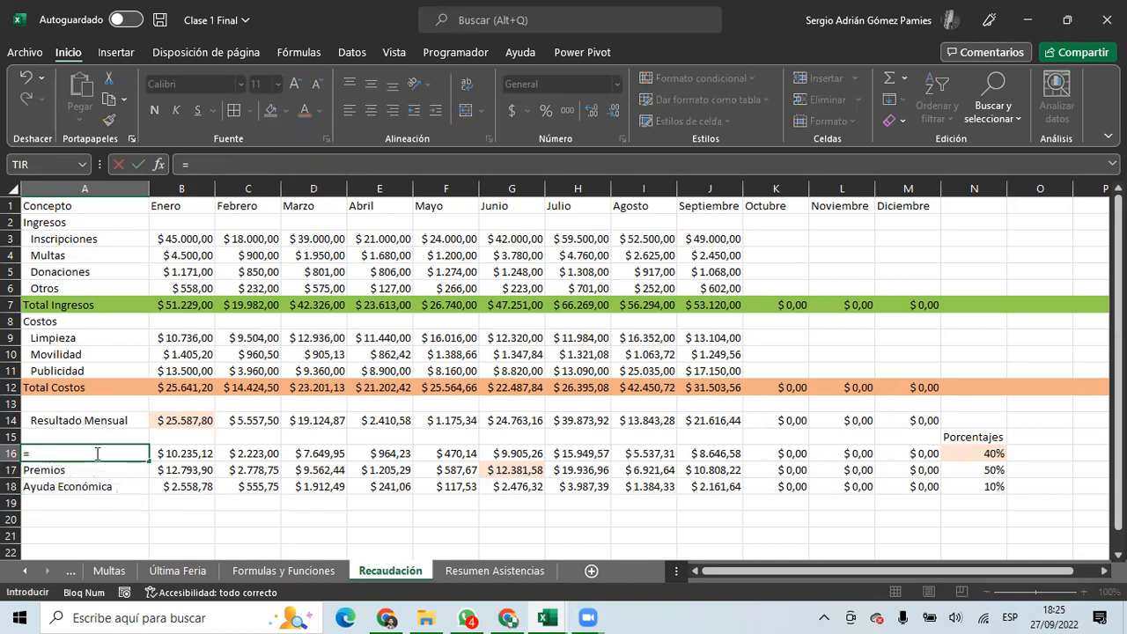
{"action": "type", "text": "\"Reserva "}
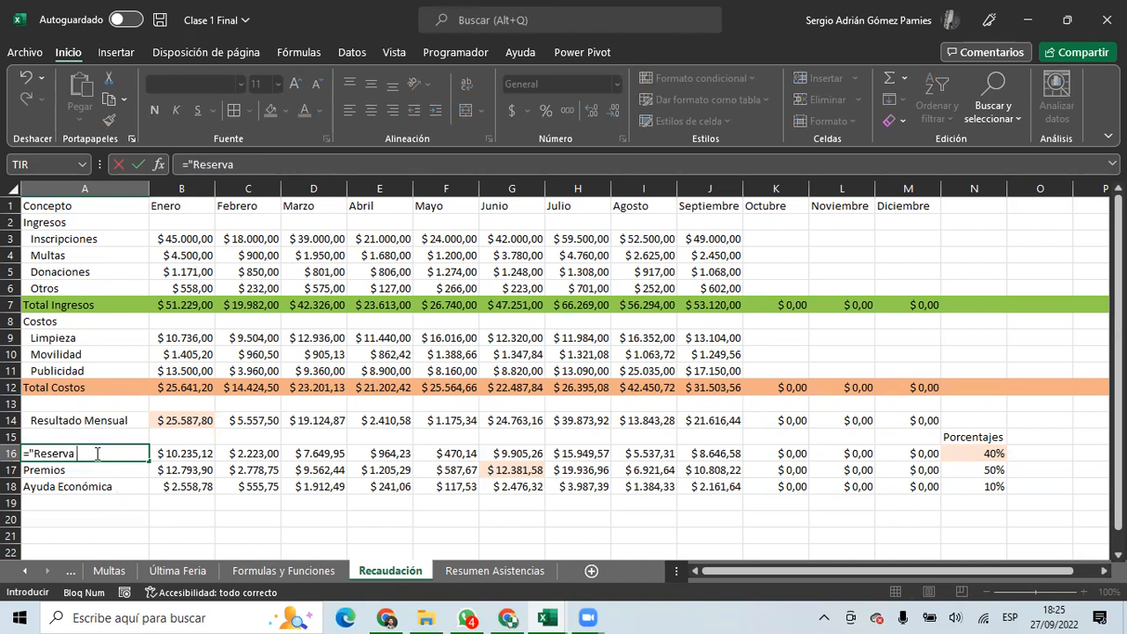
{"action": "type", "text": "(\"&"}
{"action": "left_click", "coordinate": [991, 451]}
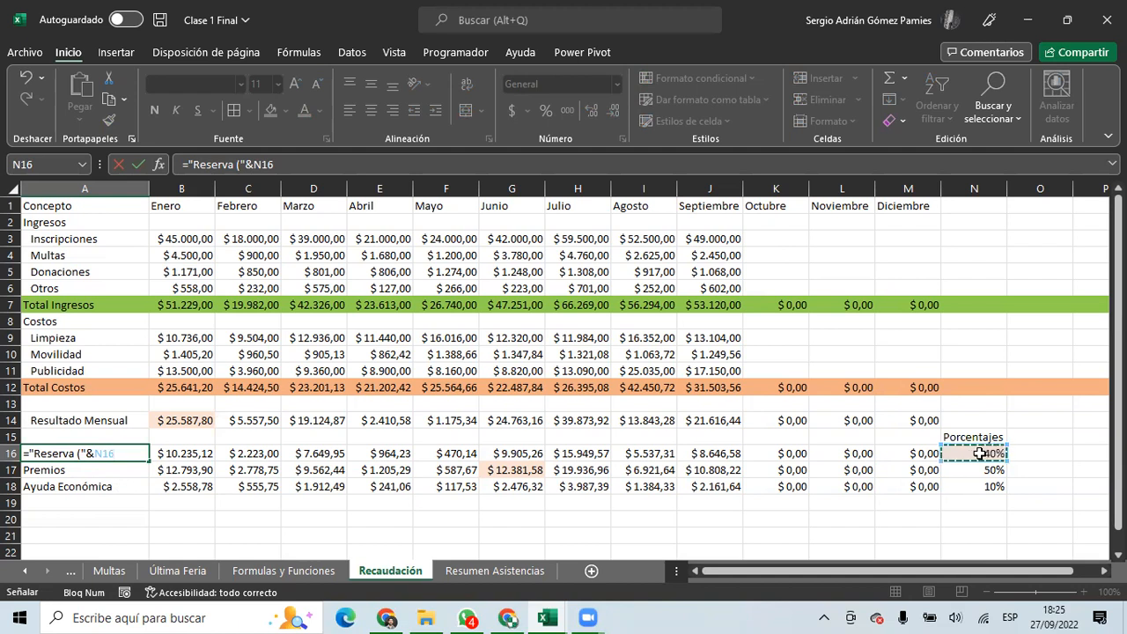
{"action": "type", "text": "&\")\""}
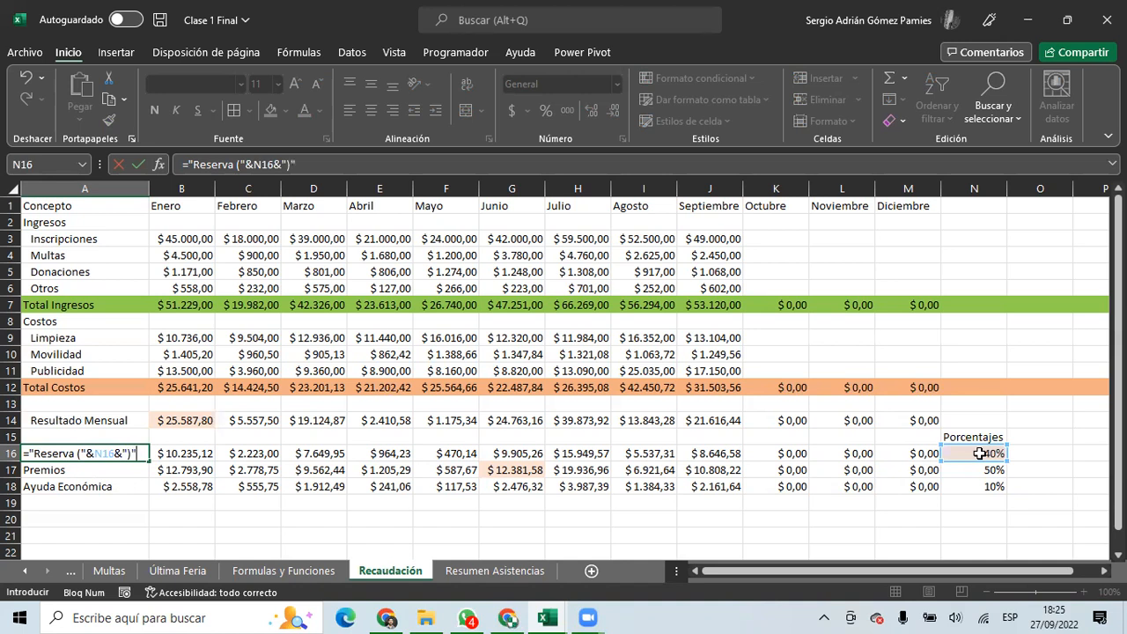
{"action": "key", "text": "Return"}
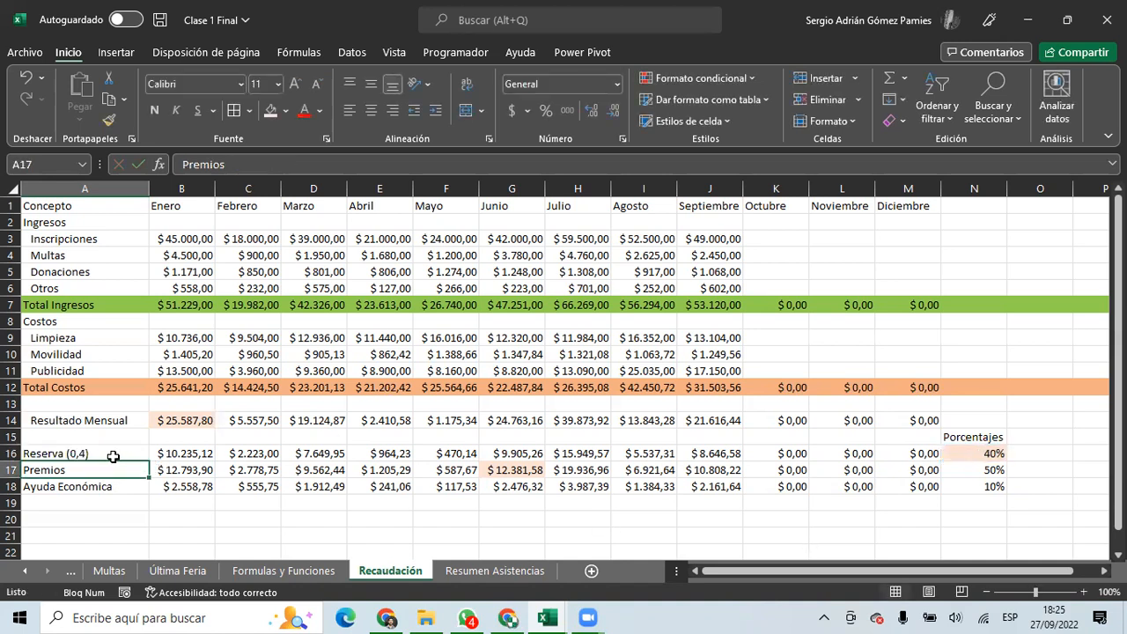
{"action": "left_click", "coordinate": [113, 454]}
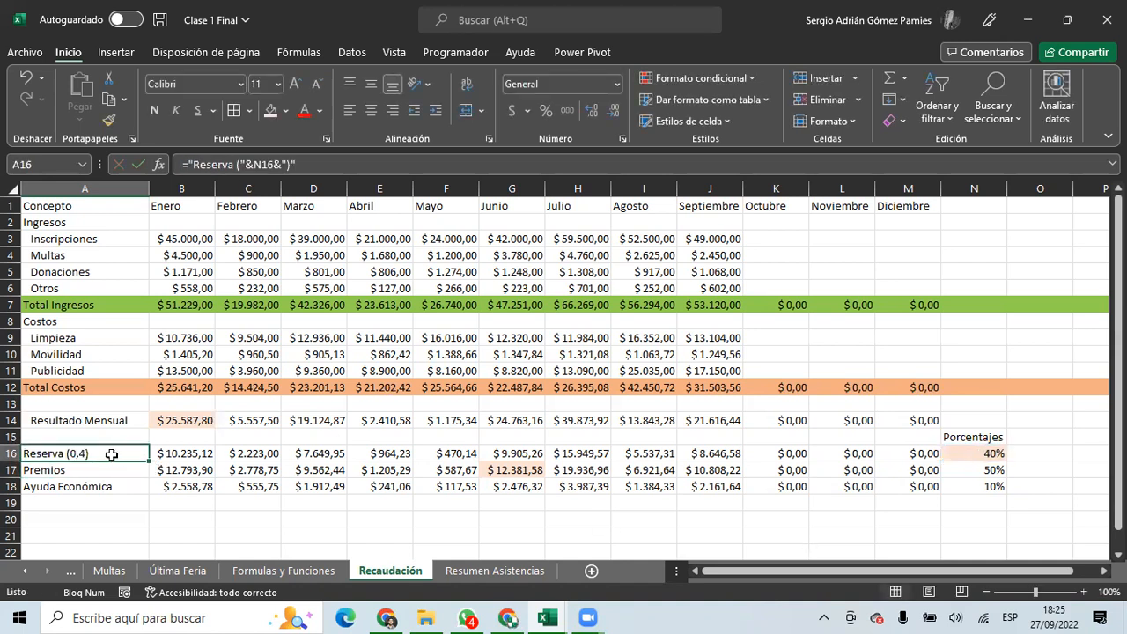
{"action": "left_click", "coordinate": [985, 451]}
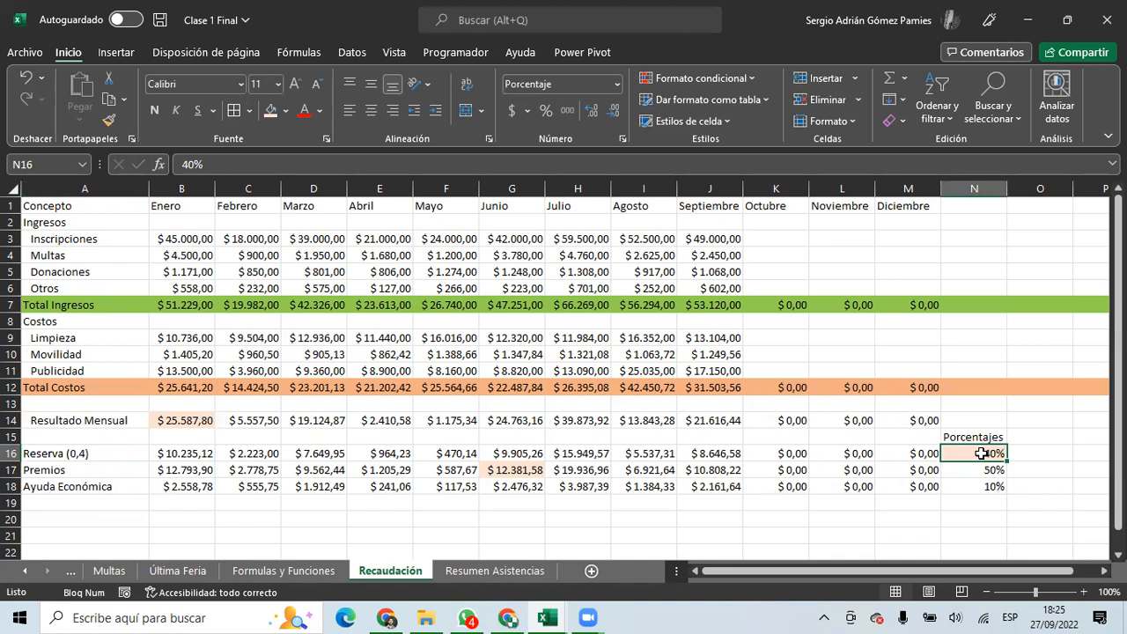
{"action": "left_click", "coordinate": [39, 453]}
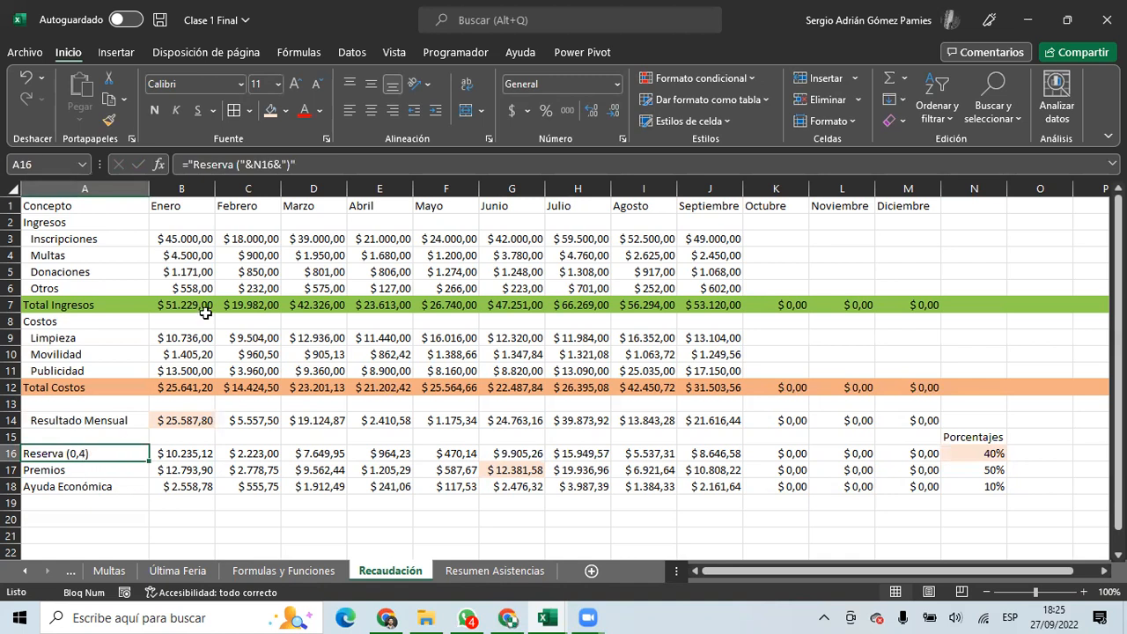
Add *100 and '%' to the A16 formula so it reads Reserva (40%).
{"action": "left_click", "coordinate": [270, 165]}
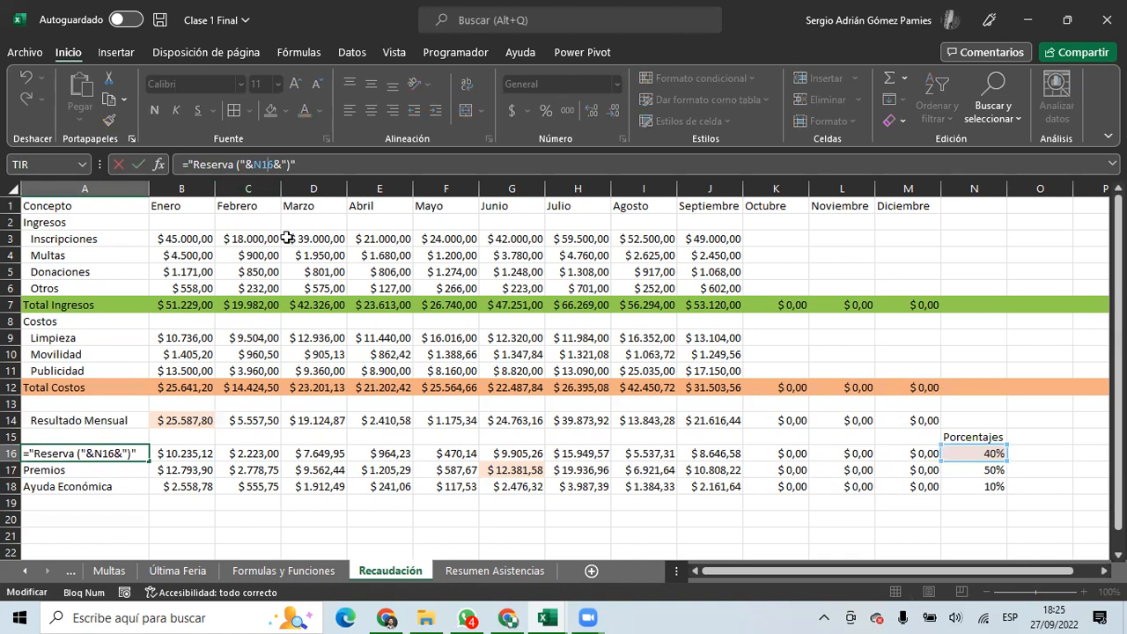
{"action": "type", "text": "*100"}
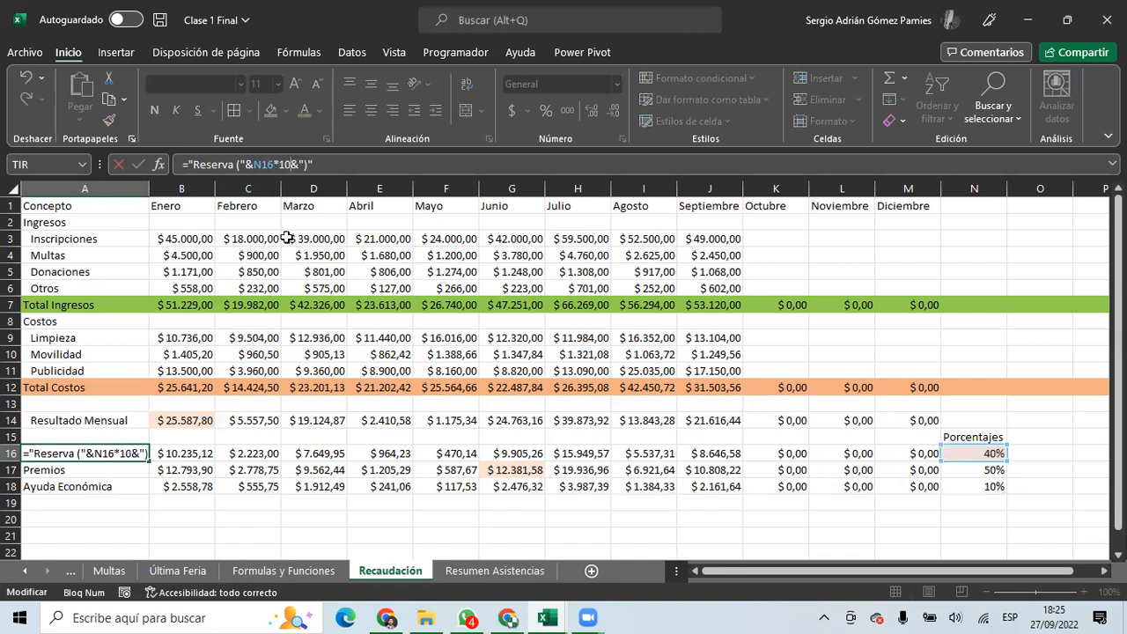
{"action": "key", "text": "Return"}
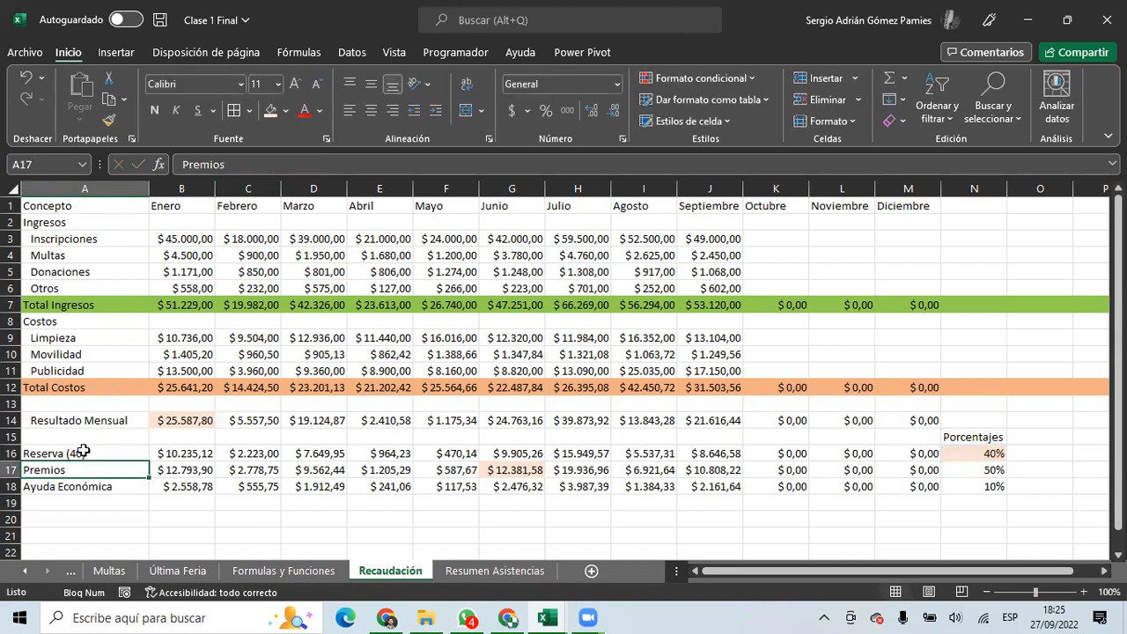
{"action": "left_click", "coordinate": [84, 450]}
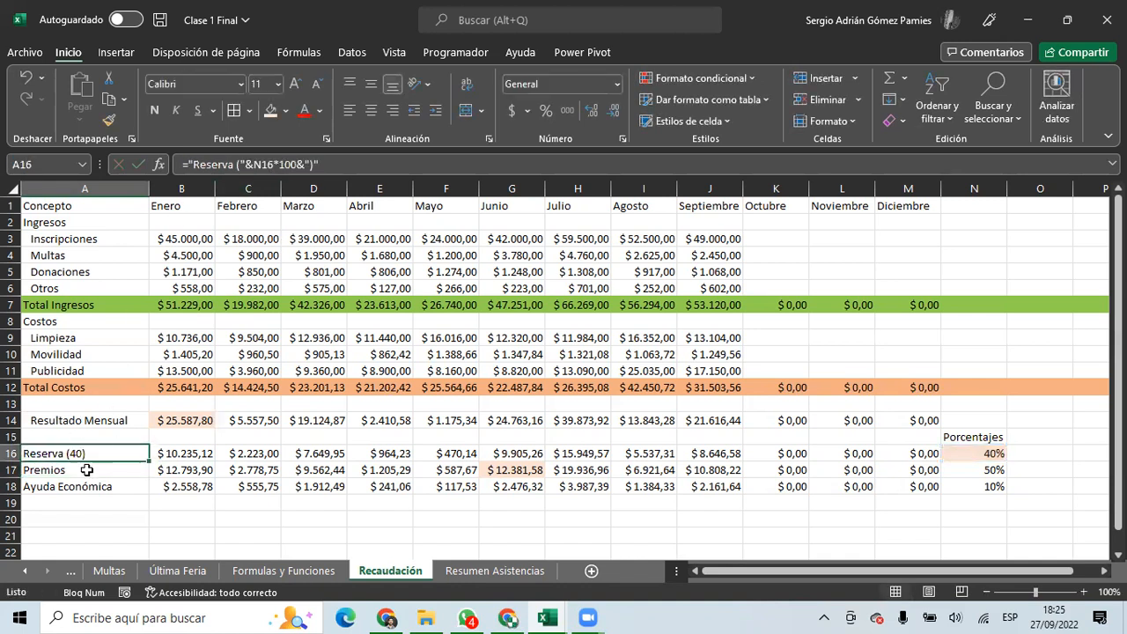
{"action": "left_click", "coordinate": [308, 165]}
{"action": "type", "text": "%"}
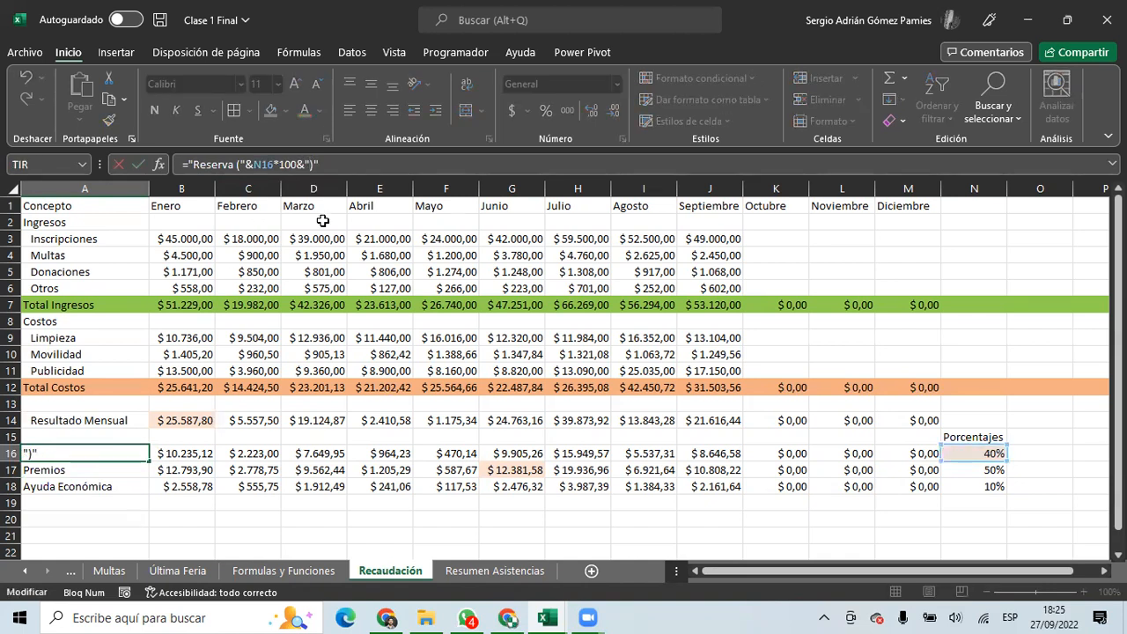
{"action": "key", "text": "Return"}
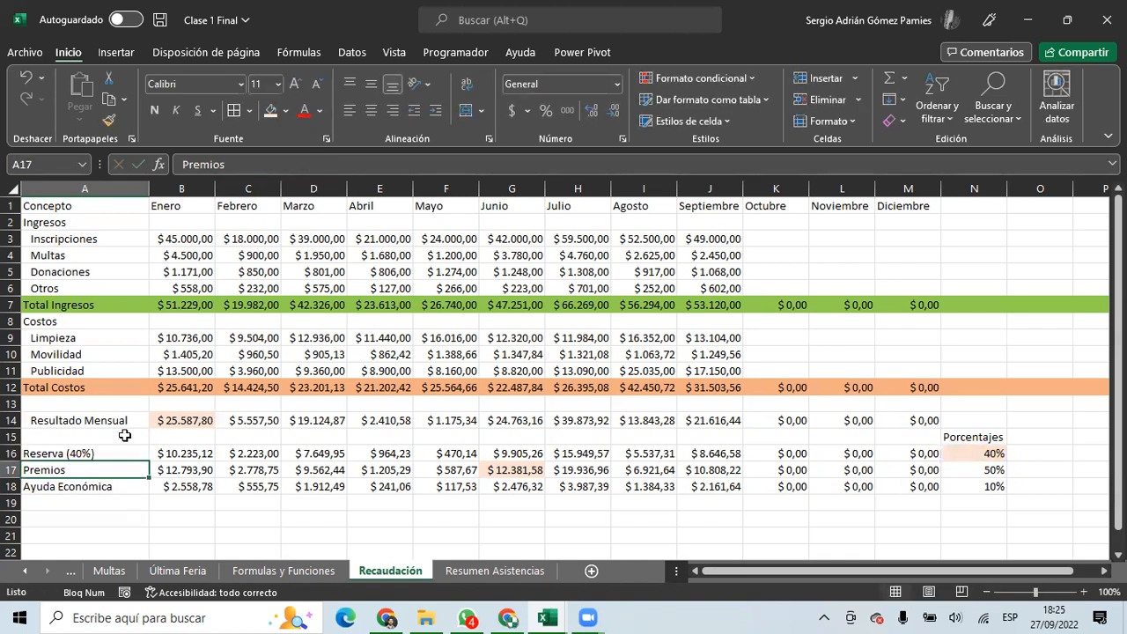
{"action": "left_click", "coordinate": [104, 452]}
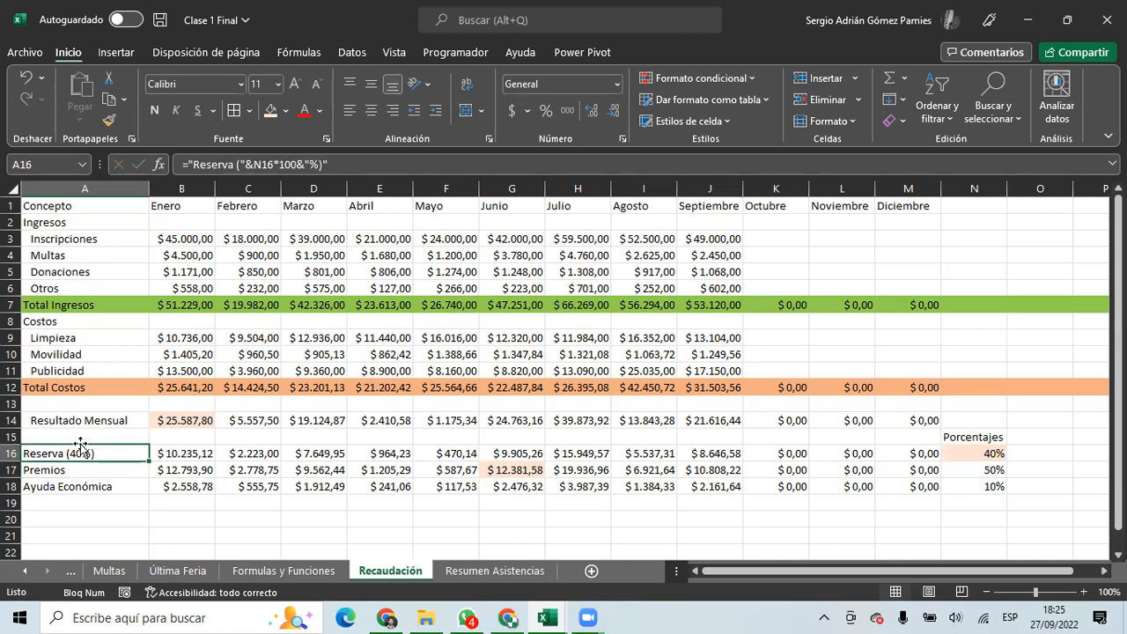
Change the Reserva percentage in N16 to 30% so the label shows Reserva (30%).
{"action": "left_click", "coordinate": [970, 456]}
{"action": "type", "text": "30"}
{"action": "key", "text": "Return"}
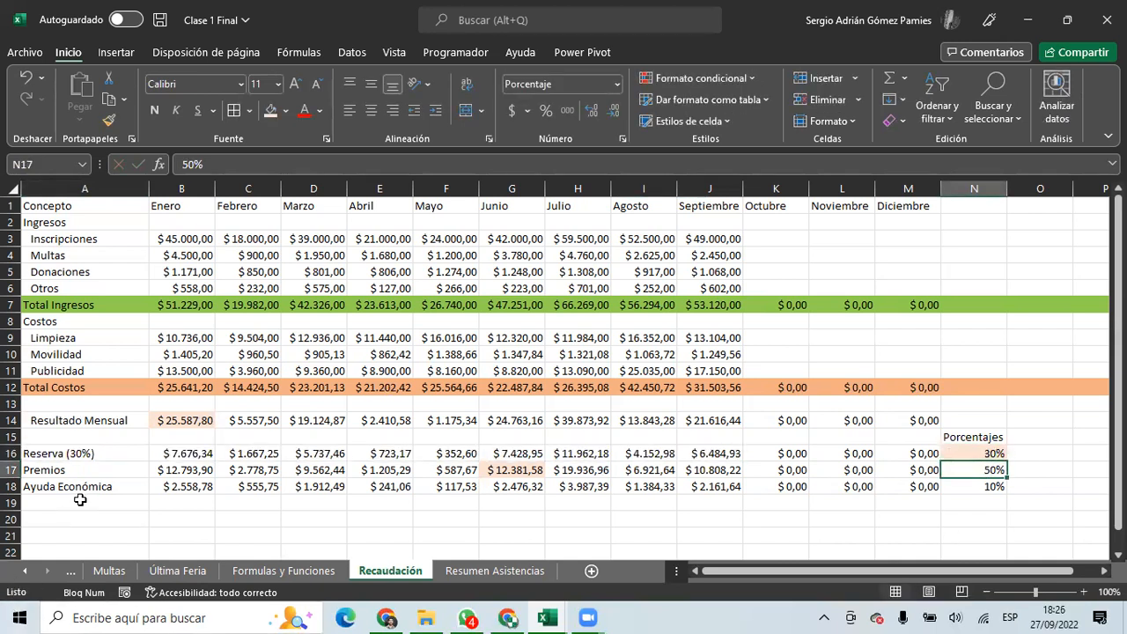
{"action": "left_click", "coordinate": [81, 457]}
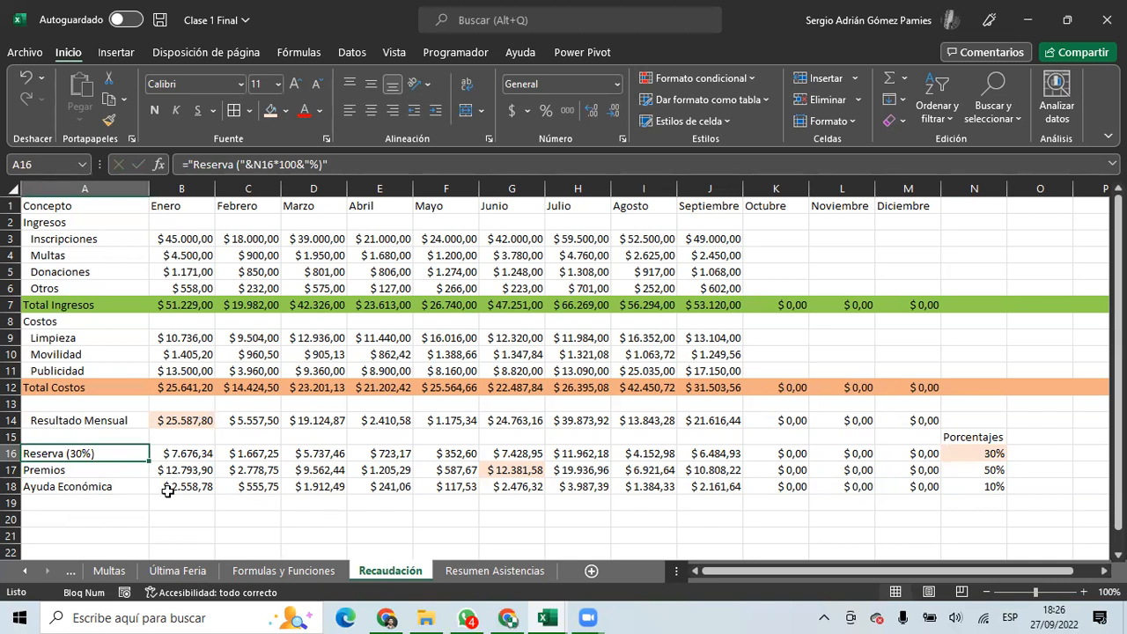
{"action": "left_click", "coordinate": [97, 471]}
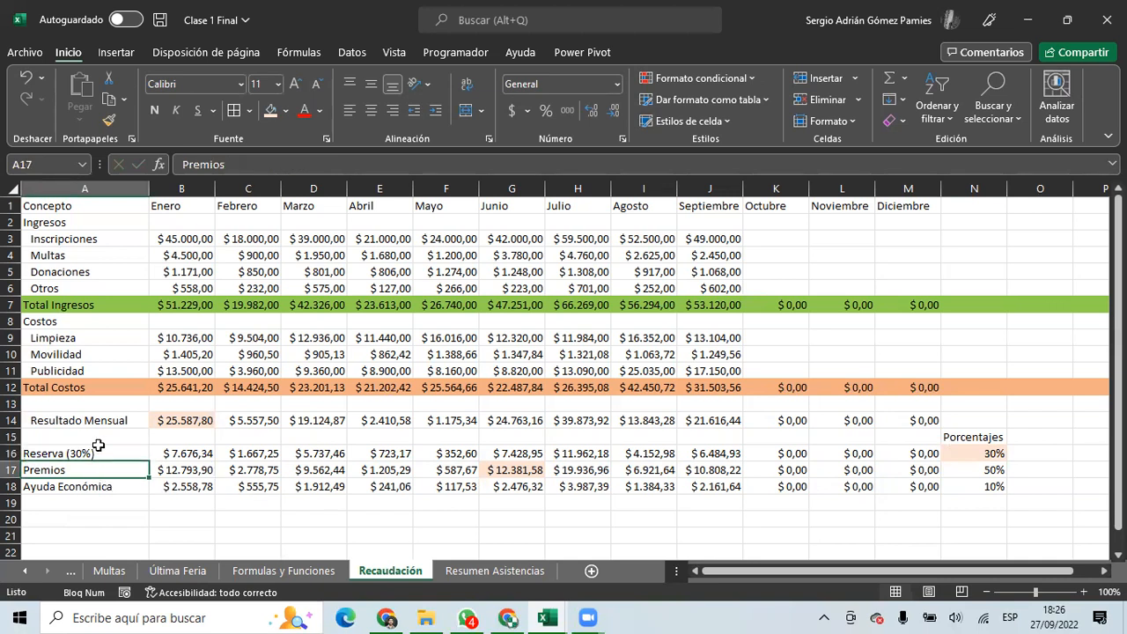
Copy the A16 label formula to rows 17–18 and change A17's word to Premios.
{"action": "left_click", "coordinate": [132, 453]}
{"action": "left_click_drag", "start_coordinate": [149, 461], "coordinate": [146, 490]}
{"action": "left_click", "coordinate": [71, 470]}
{"action": "left_click_drag", "start_coordinate": [232, 164], "coordinate": [195, 164]}
{"action": "type", "text": "Prem"}
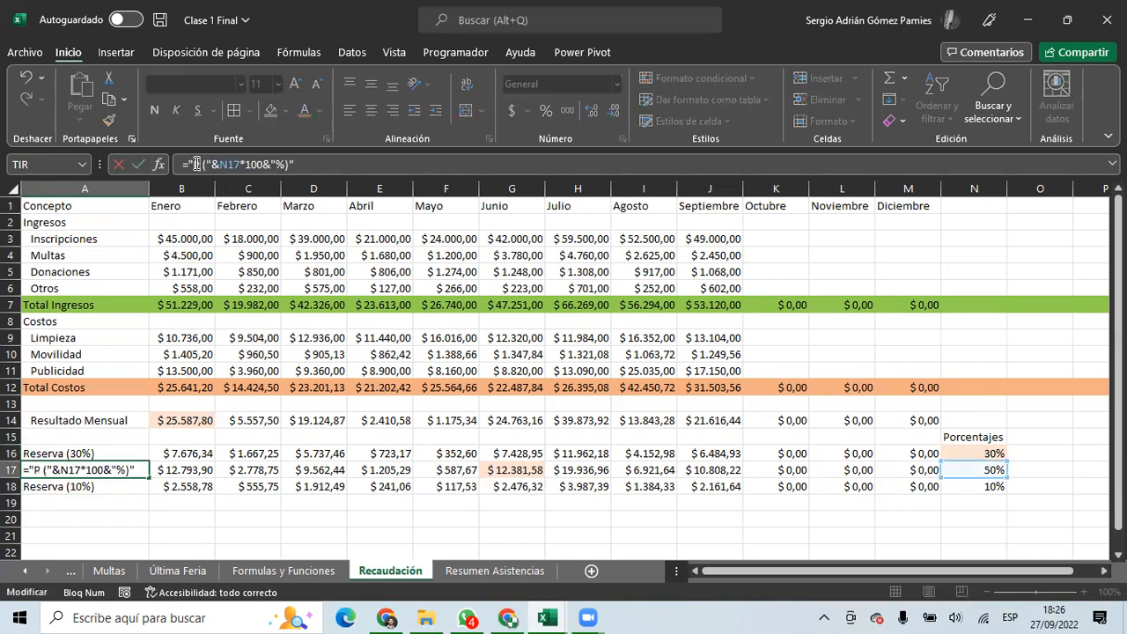
{"action": "type", "text": "ios"}
{"action": "key", "text": "Return"}
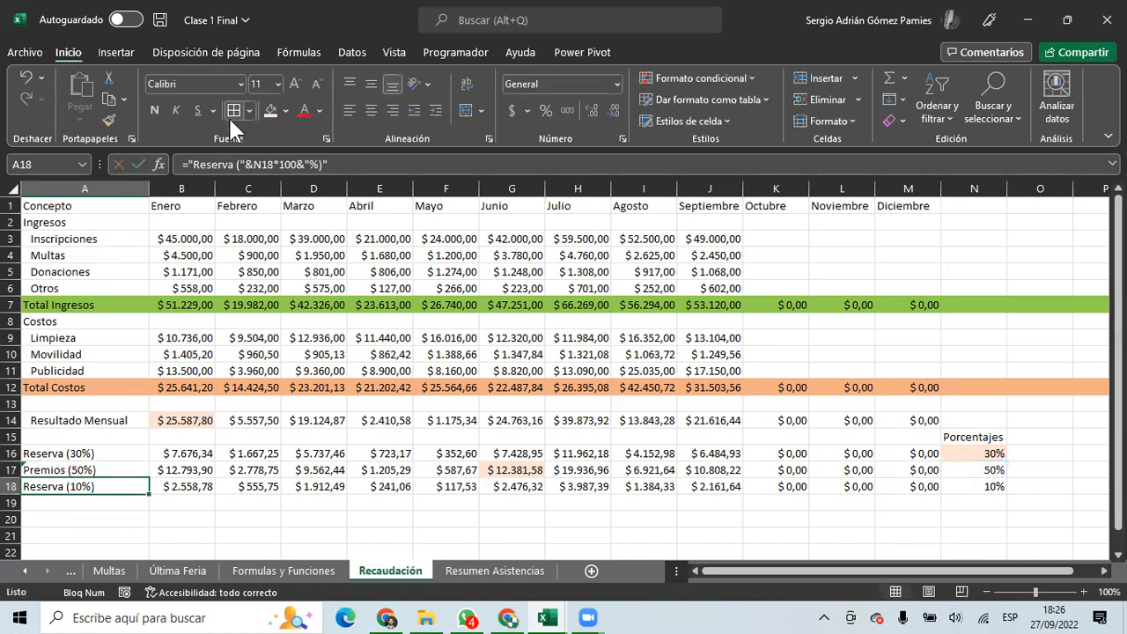
Replace Reserva with Ayuda Economica in A18's label formula.
{"action": "left_click", "coordinate": [232, 163]}
{"action": "key", "text": "BackSpace"}
{"action": "key", "text": "BackSpace"}
{"action": "key", "text": "BackSpace"}
{"action": "key", "text": "BackSpace"}
{"action": "key", "text": "BackSpace"}
{"action": "key", "text": "BackSpace"}
{"action": "key", "text": "BackSpace"}
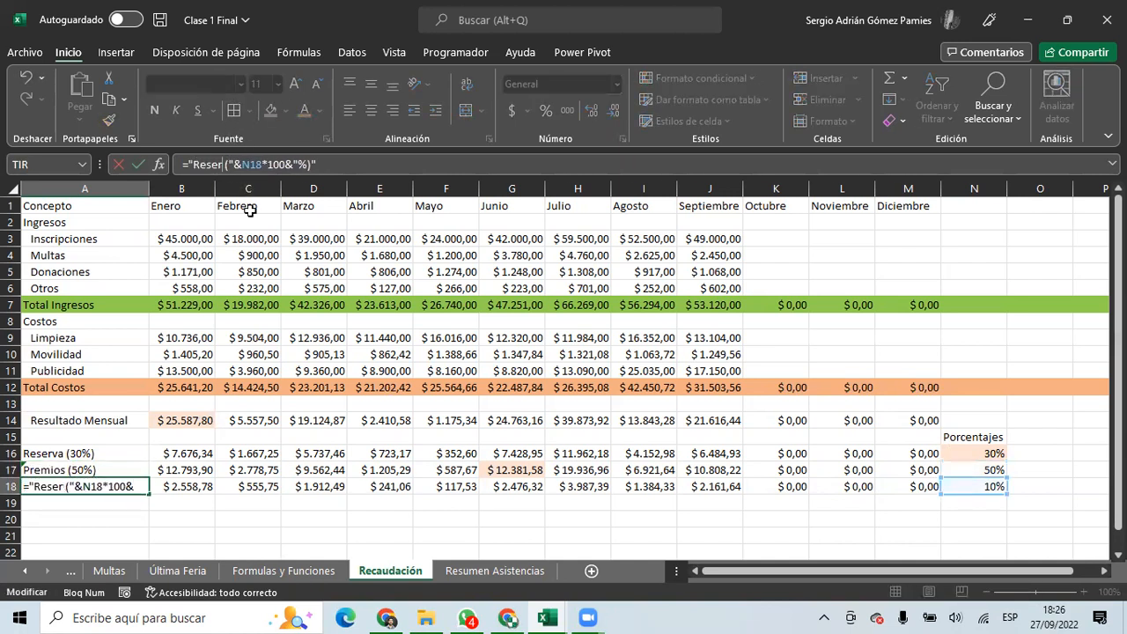
{"action": "type", "text": "Ayuda Economica"}
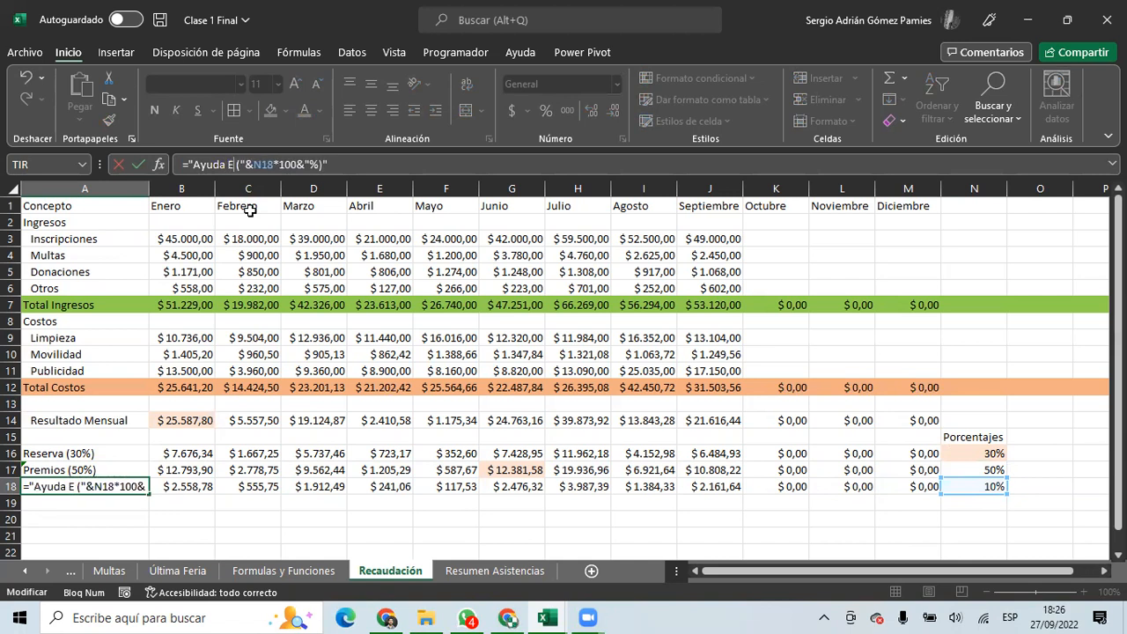
{"action": "key", "text": "Return"}
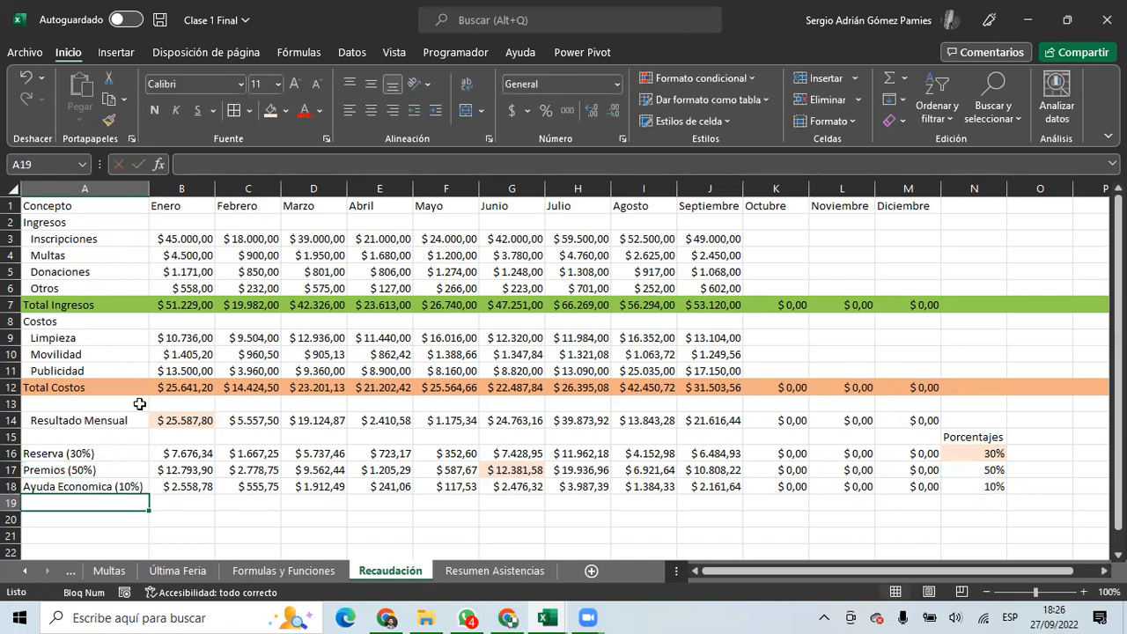
{"action": "left_click", "coordinate": [101, 489]}
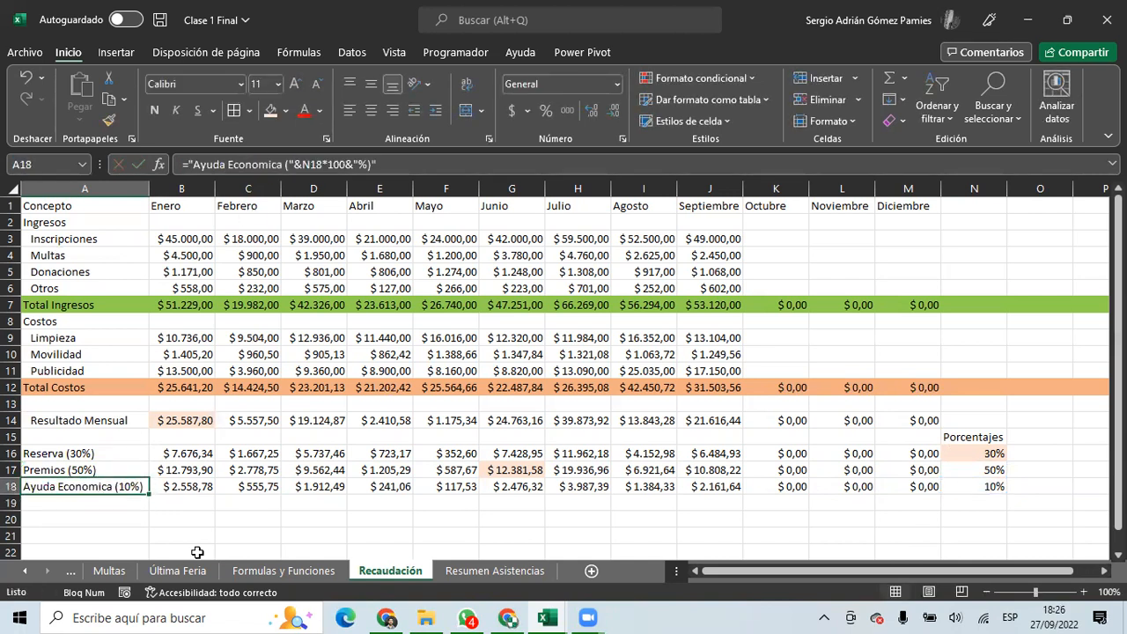
Set the Ayuda Economica percentage in N18 to 20%.
{"action": "left_click", "coordinate": [987, 486]}
{"action": "type", "text": "20"}
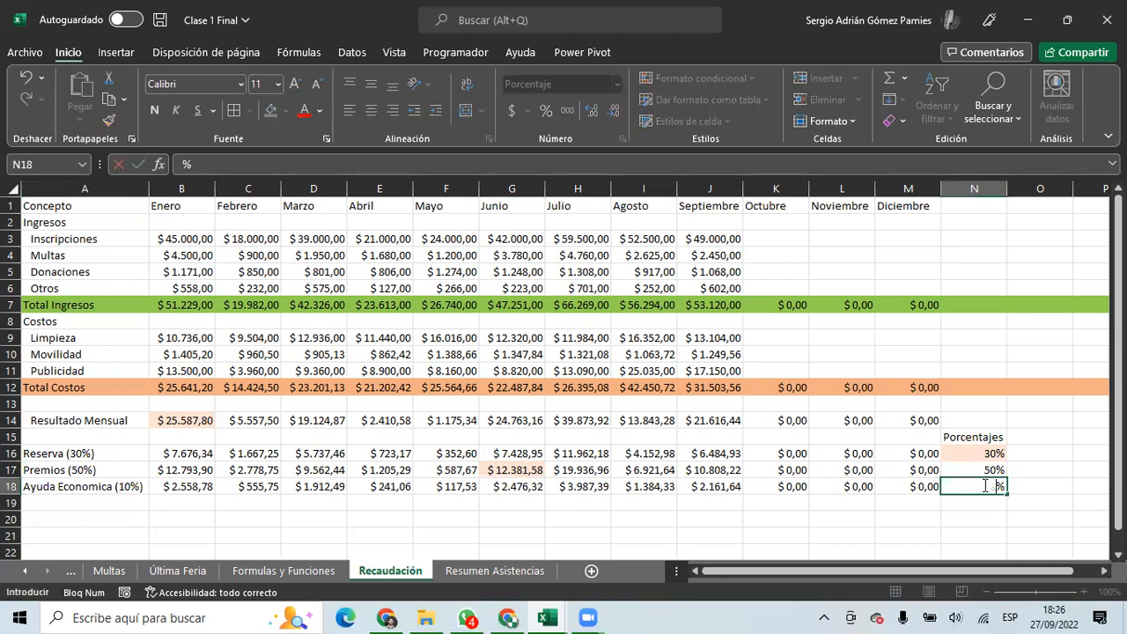
{"action": "key", "text": "Return"}
{"action": "left_click_drag", "start_coordinate": [79, 469], "coordinate": [102, 480]}
{"action": "left_click", "coordinate": [91, 454]}
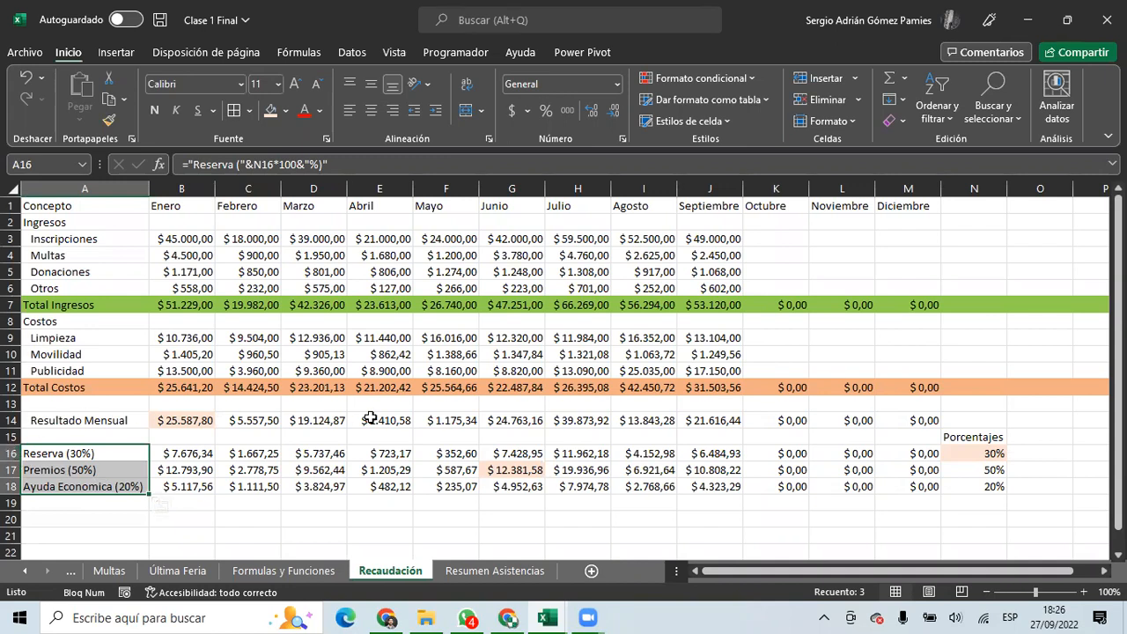
Scroll down to the empty rows below the Reserva, Premios and Ayuda Economica rows.
{"action": "scroll", "coordinate": [370, 419], "scroll_direction": "down", "scroll_amount": 2}
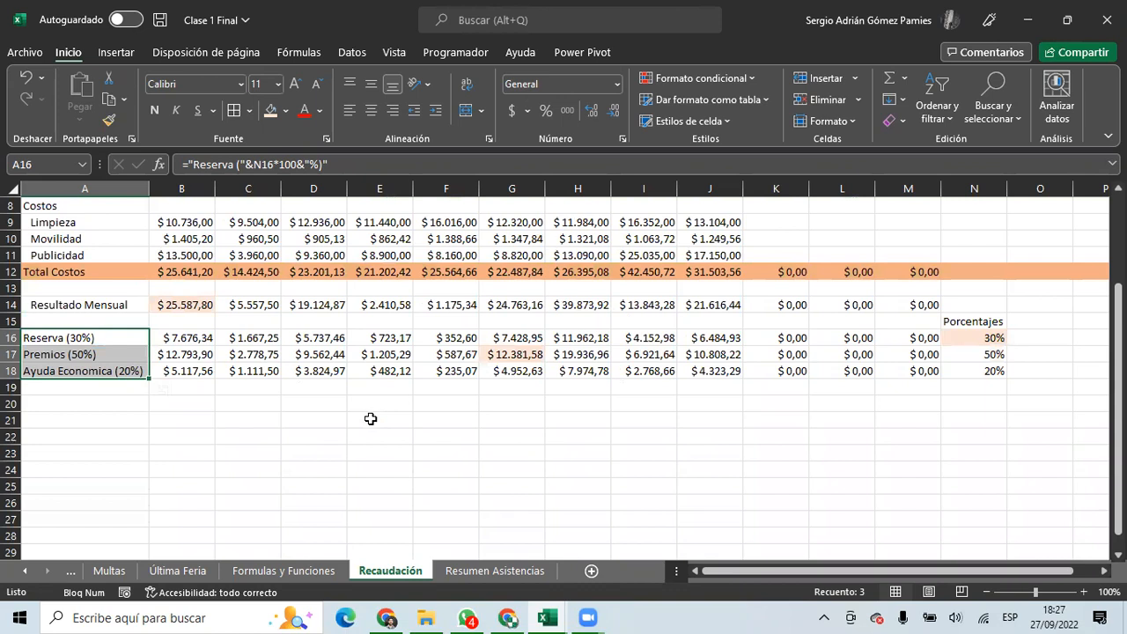
{"action": "scroll", "coordinate": [371, 419], "scroll_direction": "down", "scroll_amount": 2}
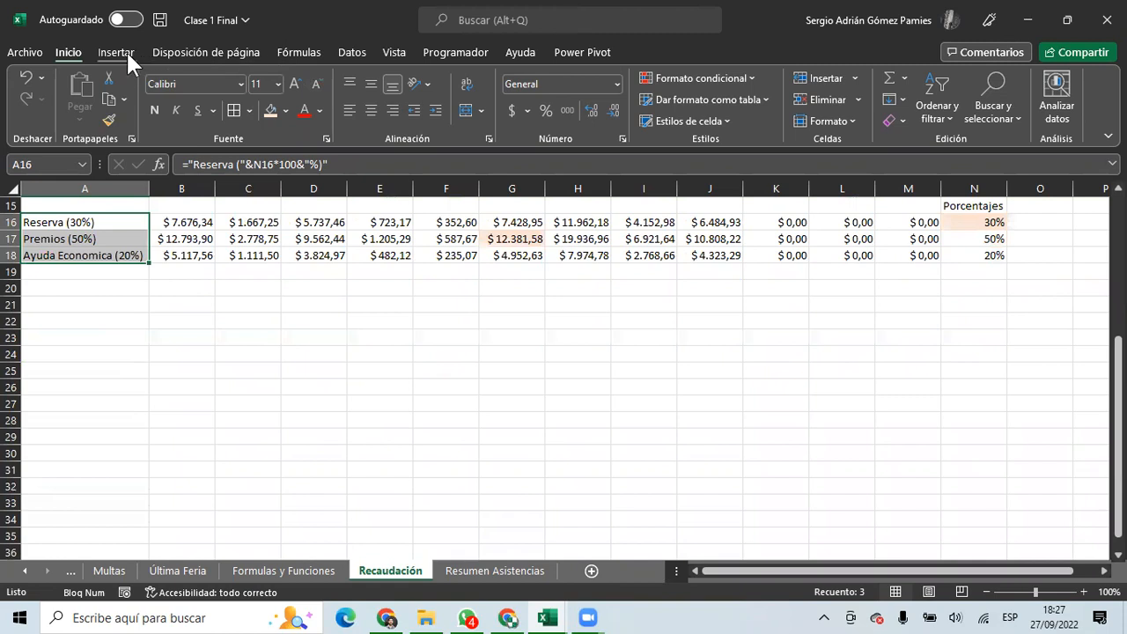
{"action": "left_click", "coordinate": [122, 54]}
Draw a blue ellipse around rows 25–33 and type FUNCIÓN inside it.
{"action": "left_click", "coordinate": [224, 104]}
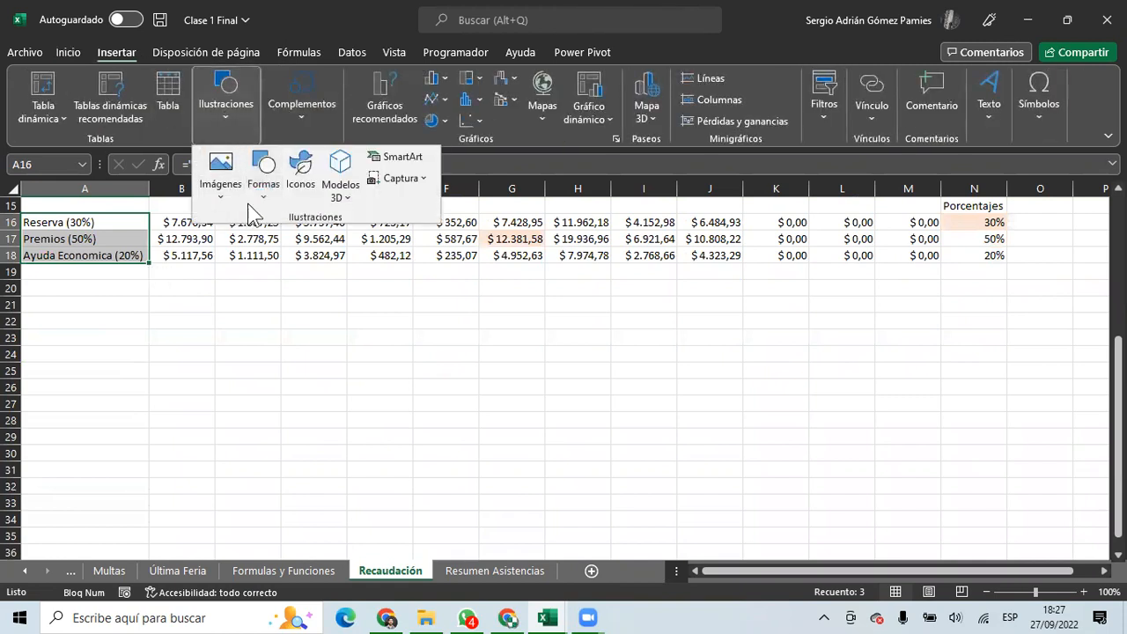
{"action": "left_click", "coordinate": [262, 187]}
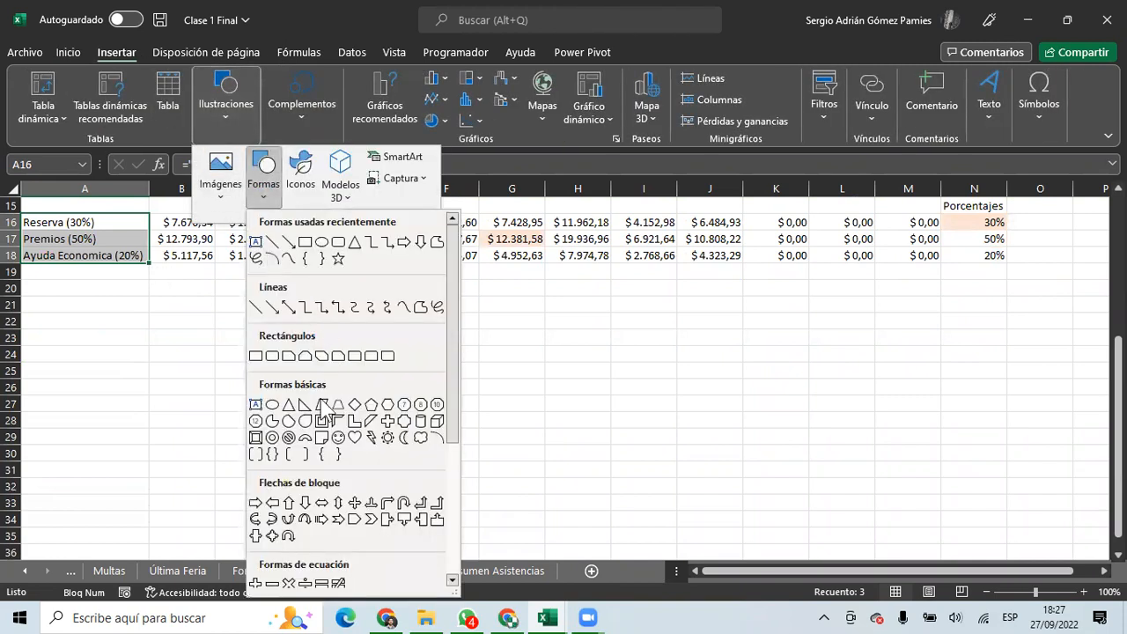
{"action": "left_click", "coordinate": [272, 404]}
{"action": "mouse_move", "coordinate": [290, 369]}
{"action": "left_mouse_down"}
{"action": "mouse_move", "coordinate": [471, 484]}
{"action": "mouse_move", "coordinate": [540, 486]}
{"action": "mouse_move", "coordinate": [550, 508]}
{"action": "left_mouse_up"}
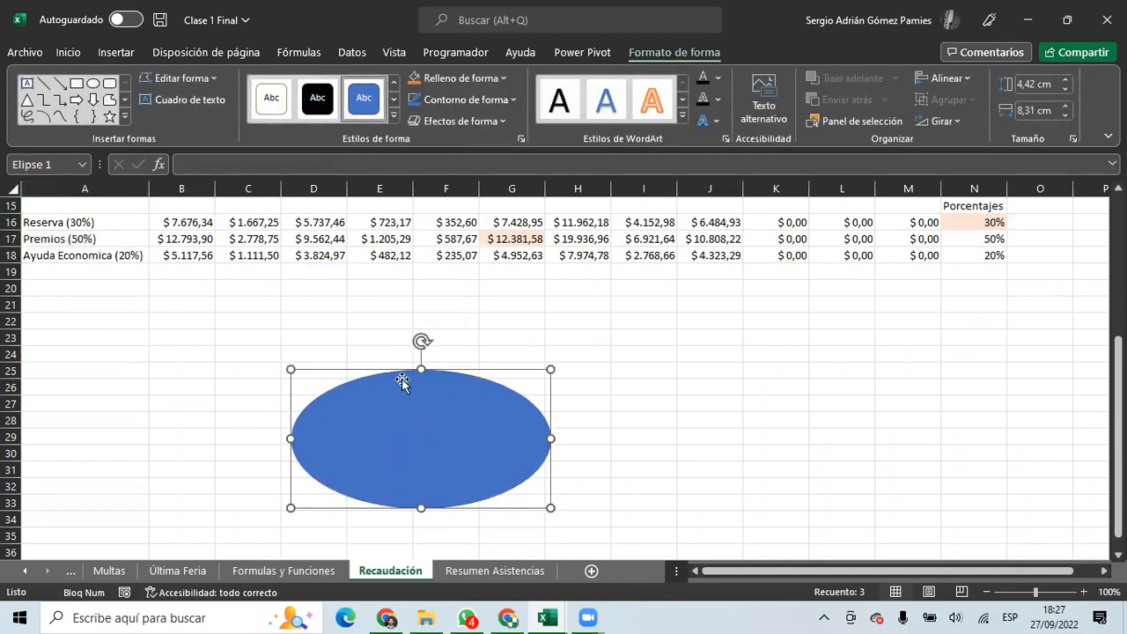
{"action": "right_click", "coordinate": [436, 445]}
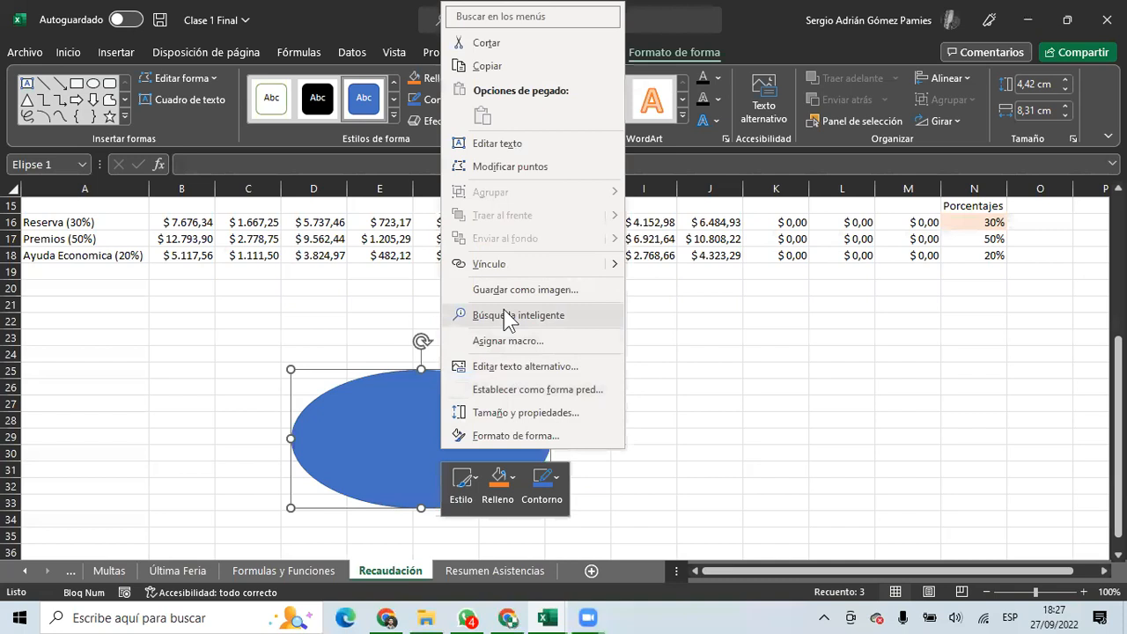
{"action": "left_click", "coordinate": [498, 143]}
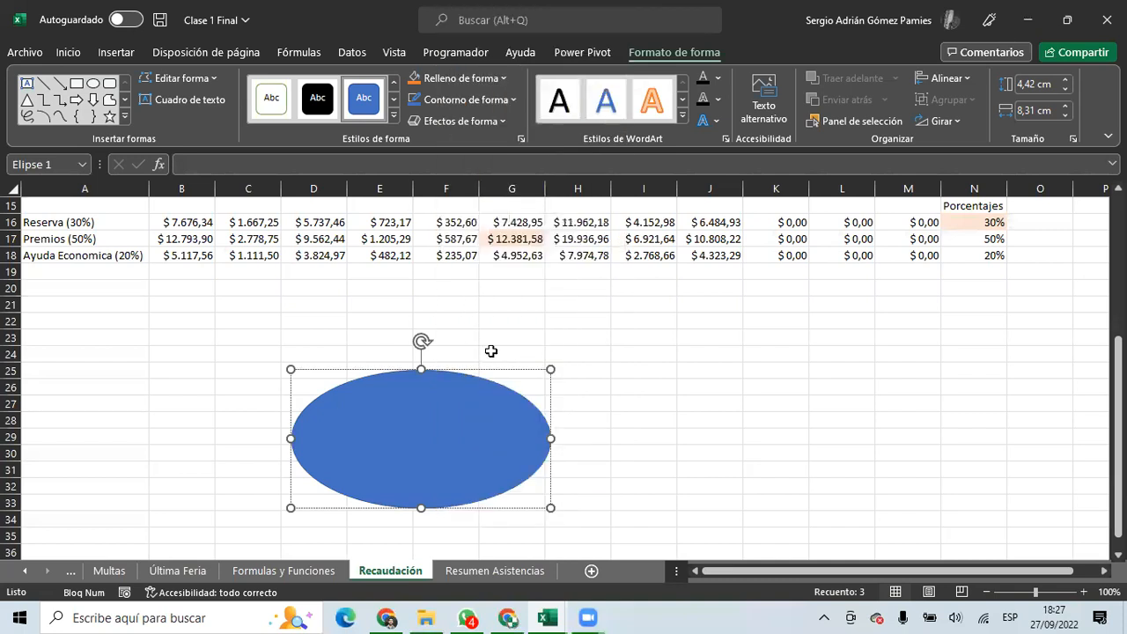
{"action": "key", "text": "Caps_Lock"}
{"action": "type", "text": "FUNCIÓN"}
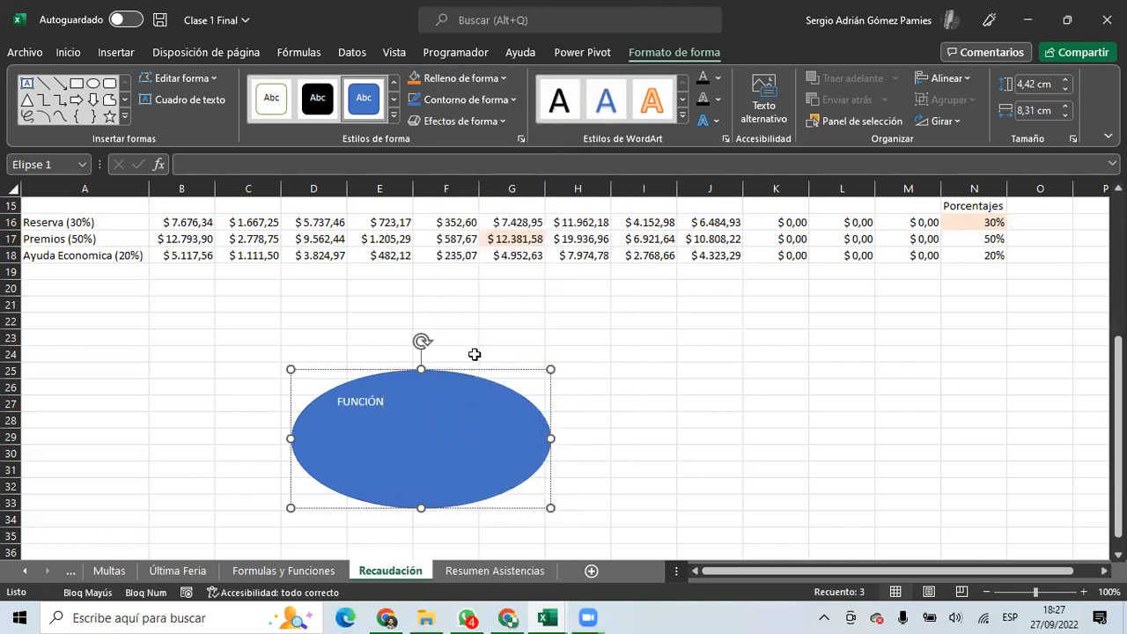
{"action": "left_click", "coordinate": [446, 306]}
{"action": "left_click", "coordinate": [400, 407]}
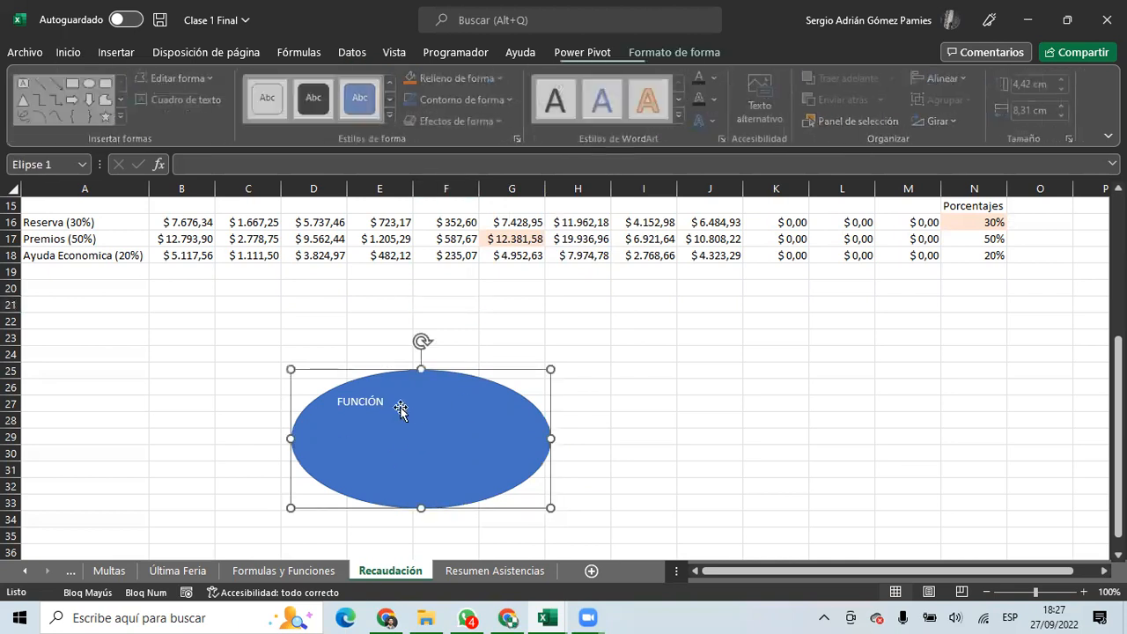
{"action": "left_click", "coordinate": [117, 52]}
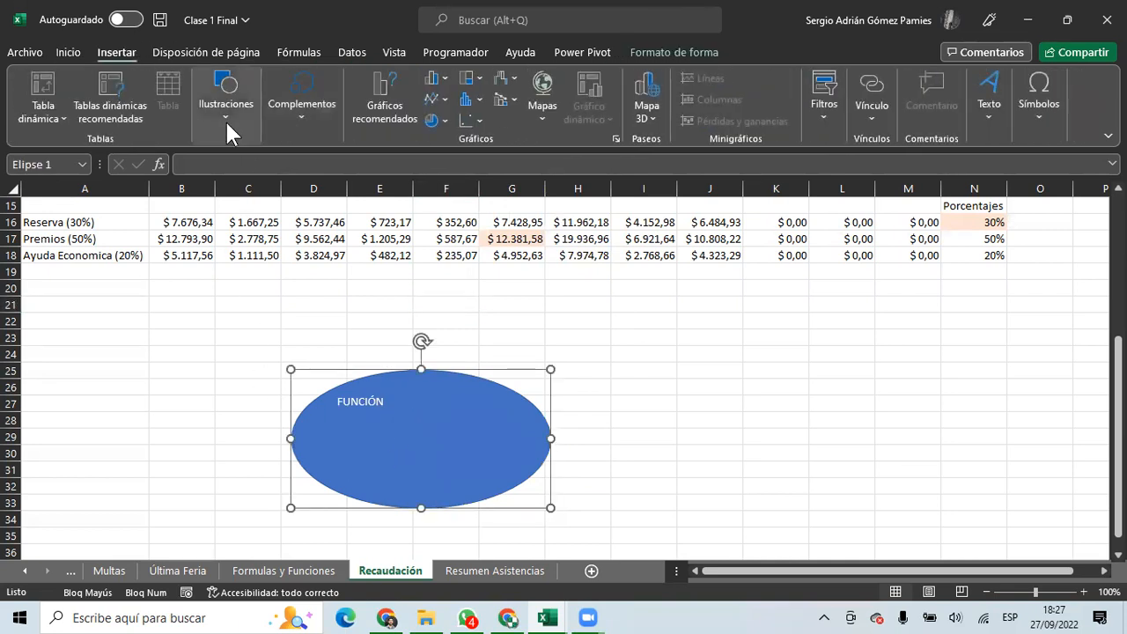
Draw a right block arrow left of the FUNCIÓN oval and paste a copy on its right.
{"action": "left_click", "coordinate": [226, 97]}
{"action": "left_click", "coordinate": [264, 174]}
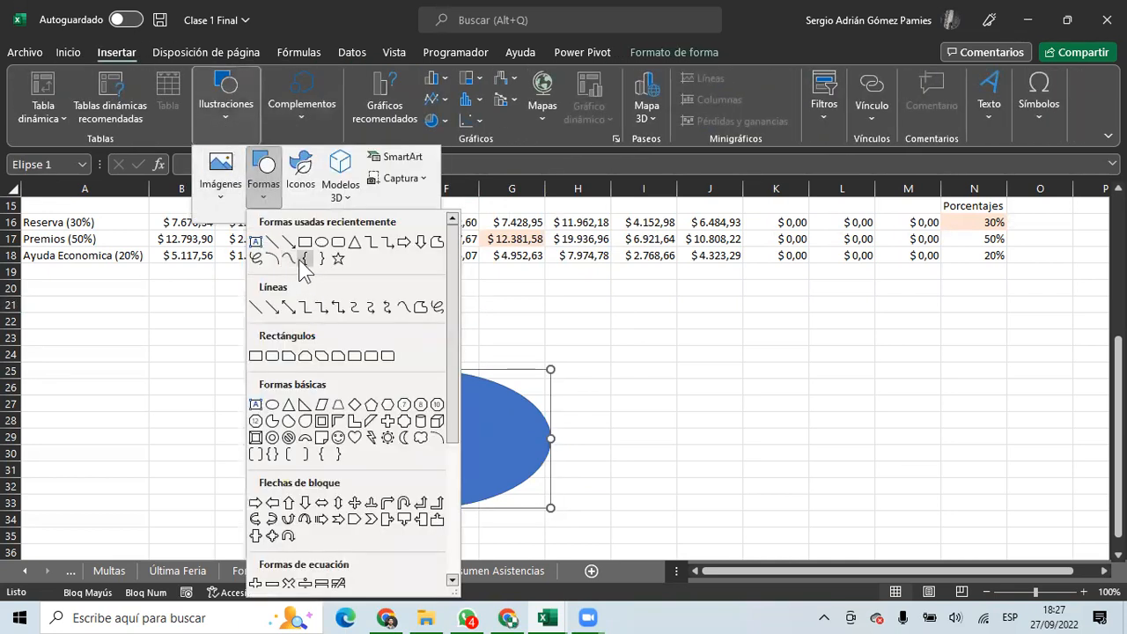
{"action": "left_click", "coordinate": [387, 241]}
{"action": "left_click_drag", "start_coordinate": [123, 419], "coordinate": [256, 470]}
{"action": "left_click", "coordinate": [589, 437]}
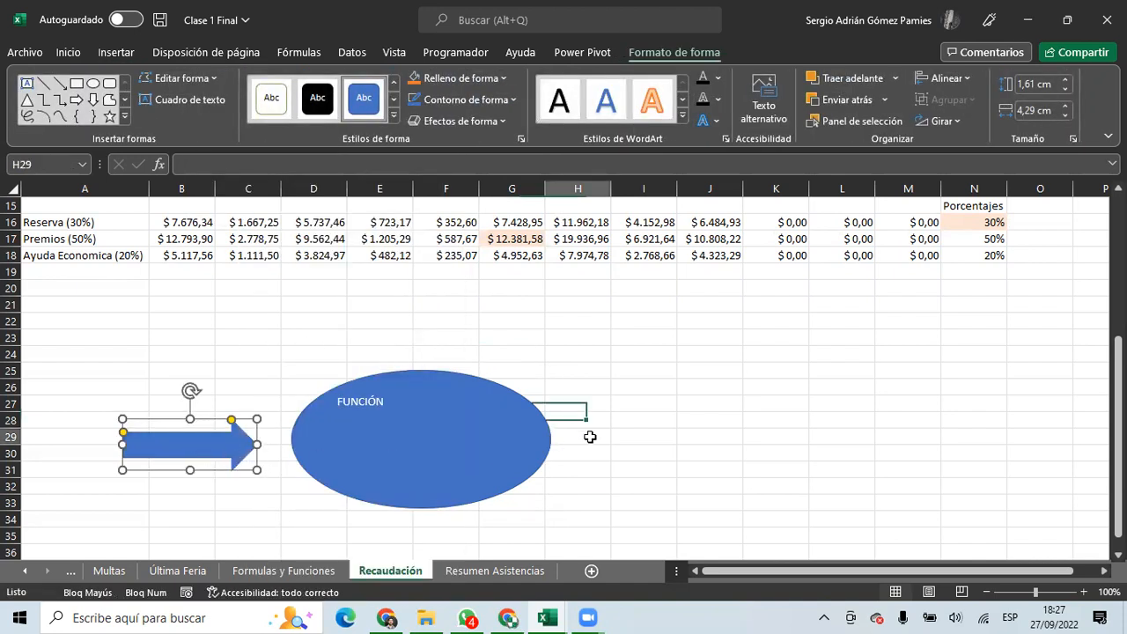
{"action": "key", "text": "ctrl+v"}
{"action": "left_click_drag", "start_coordinate": [588, 445], "coordinate": [613, 442]}
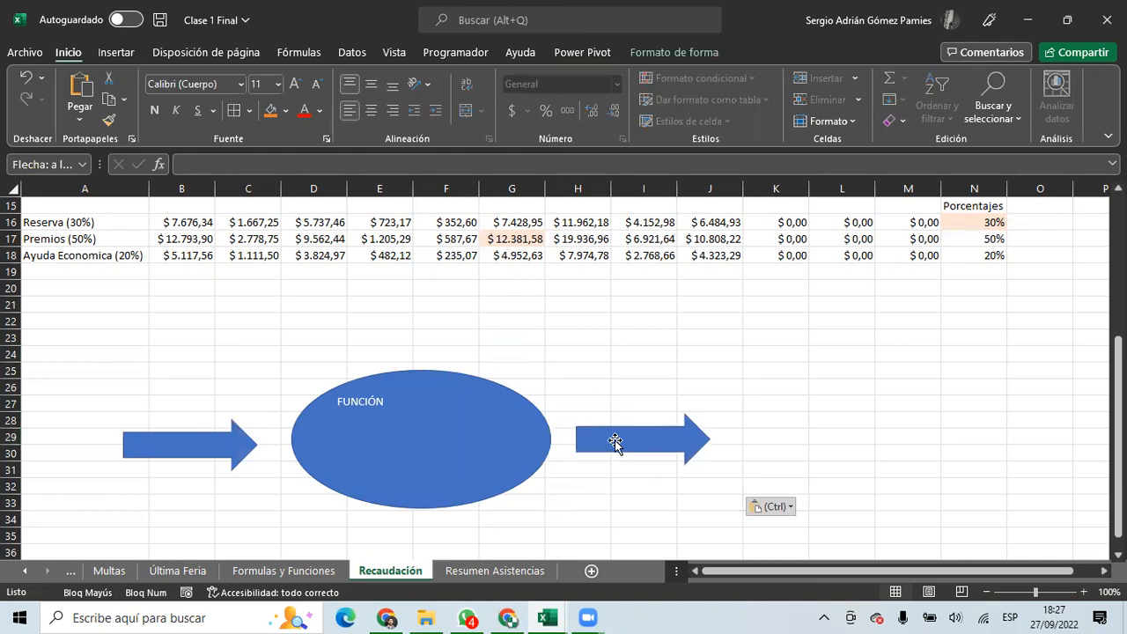
{"action": "left_click", "coordinate": [138, 465]}
{"action": "left_click", "coordinate": [174, 405]}
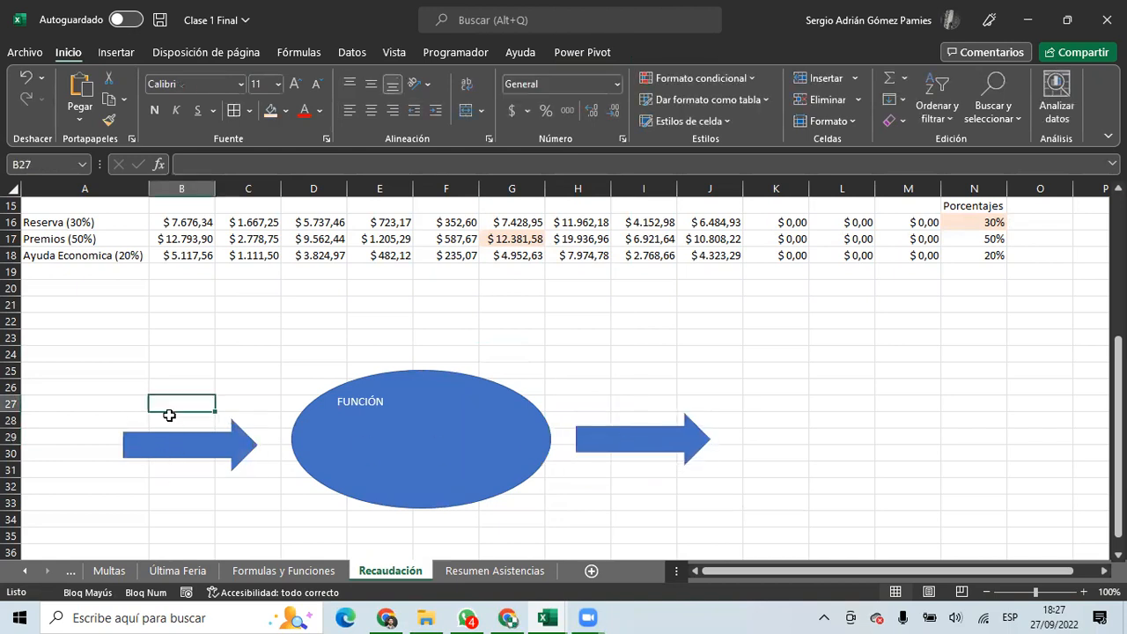
Type INPUT in B27 and Output in H27 above the two arrows.
{"action": "type", "text": "iNPUT"}
{"action": "key", "text": "ctrl+Return"}
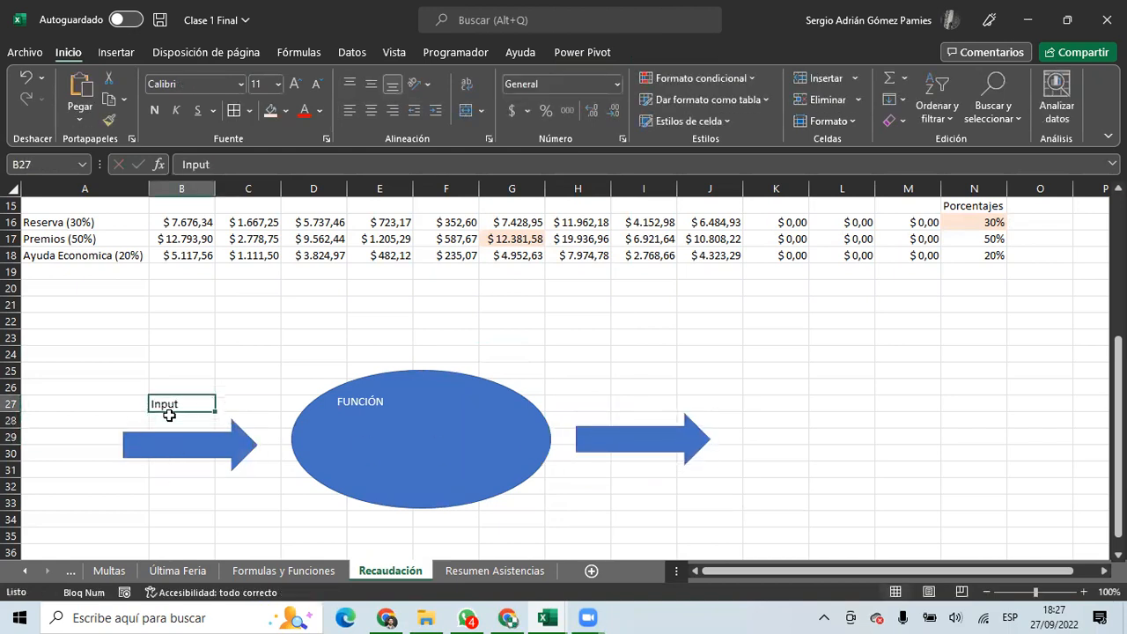
{"action": "key", "text": "Right"}
{"action": "key", "text": "Right"}
{"action": "key", "text": "Right"}
{"action": "key", "text": "Right"}
{"action": "key", "text": "Right"}
{"action": "key", "text": "Right"}
{"action": "key", "text": "Right"}
{"action": "key", "text": "Left"}
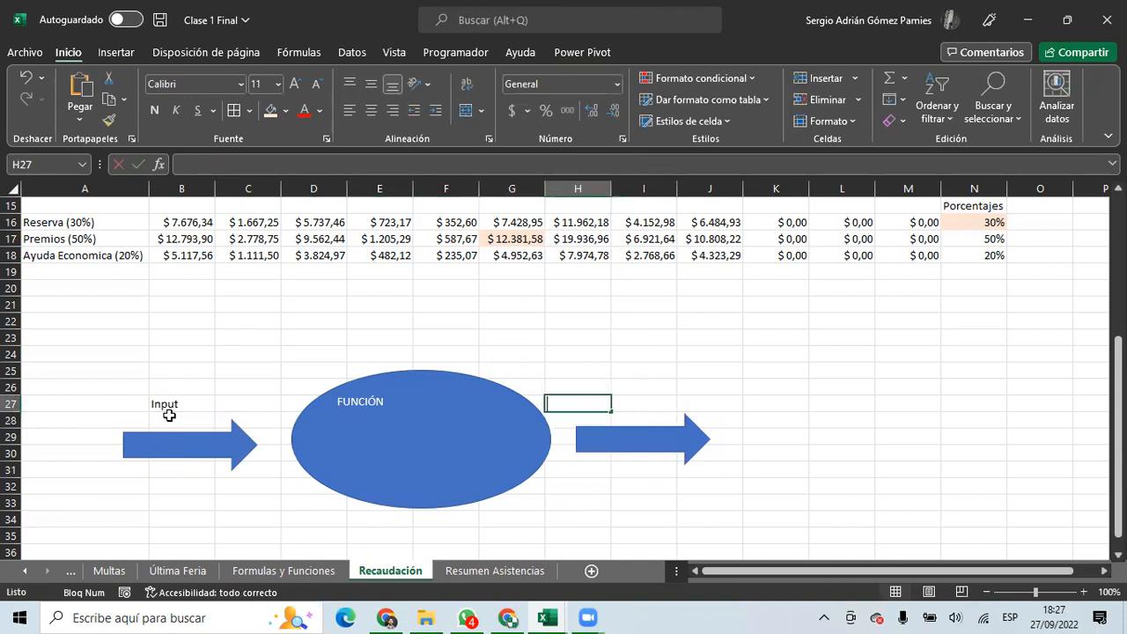
{"action": "type", "text": "Output"}
{"action": "key", "text": "Return"}
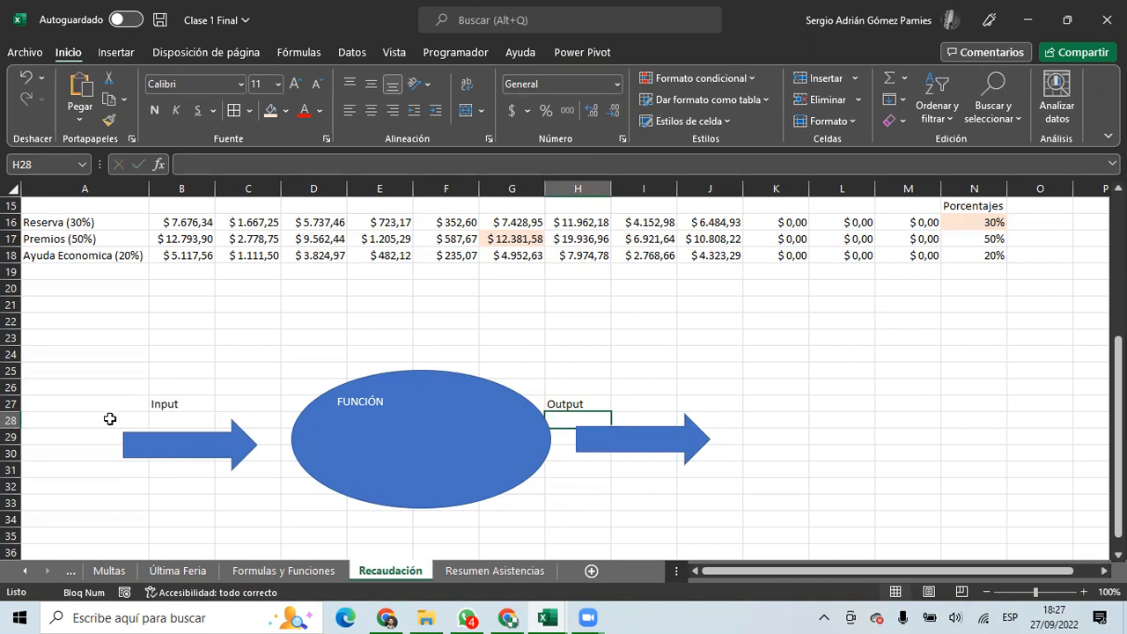
{"action": "left_click", "coordinate": [71, 415]}
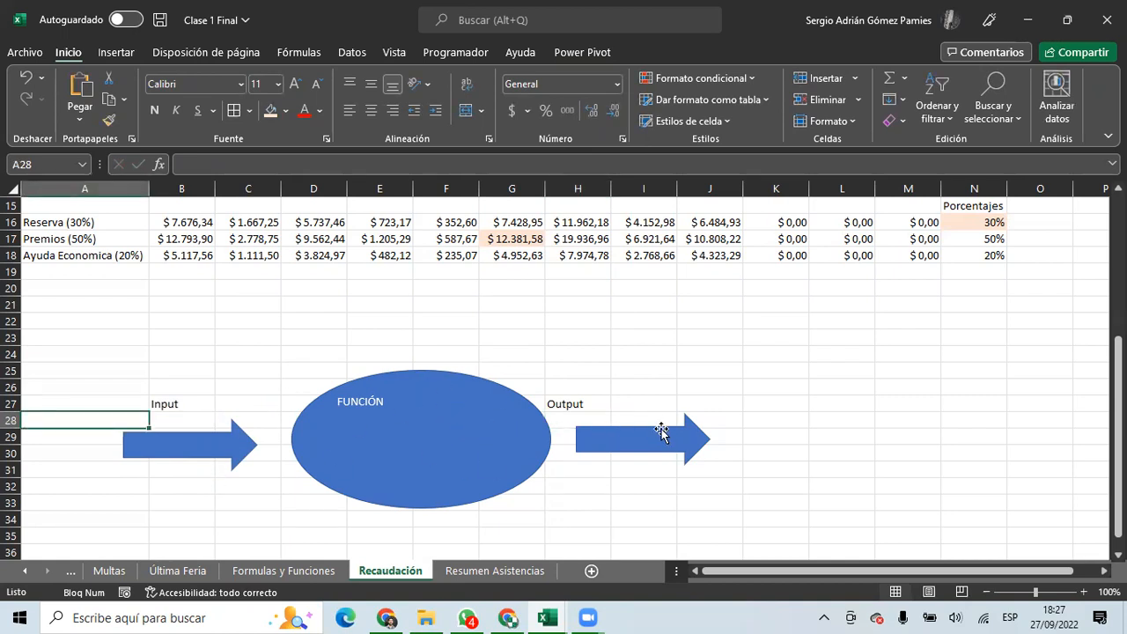
{"action": "scroll", "coordinate": [546, 377], "scroll_direction": "down", "scroll_amount": 1}
{"action": "scroll", "coordinate": [546, 377], "scroll_direction": "up", "scroll_amount": 1}
Extend the labels to 'Input (argumentos)' and 'Output (Resultado)'.
{"action": "double_click", "coordinate": [201, 404]}
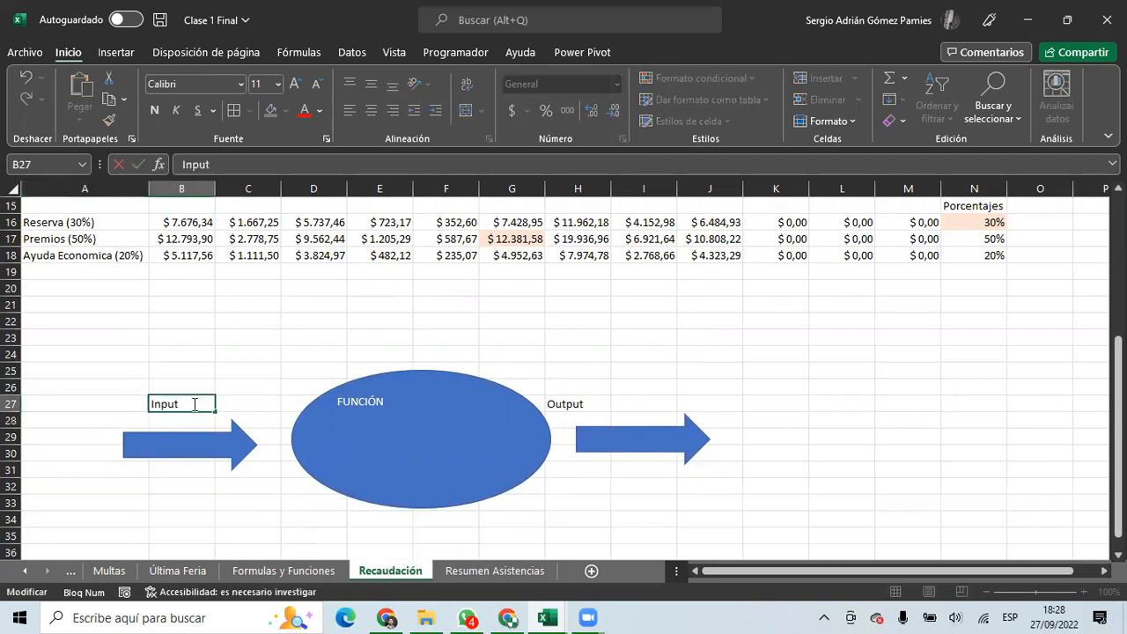
{"action": "type", "text": "(argumentos)"}
{"action": "left_click", "coordinate": [223, 393]}
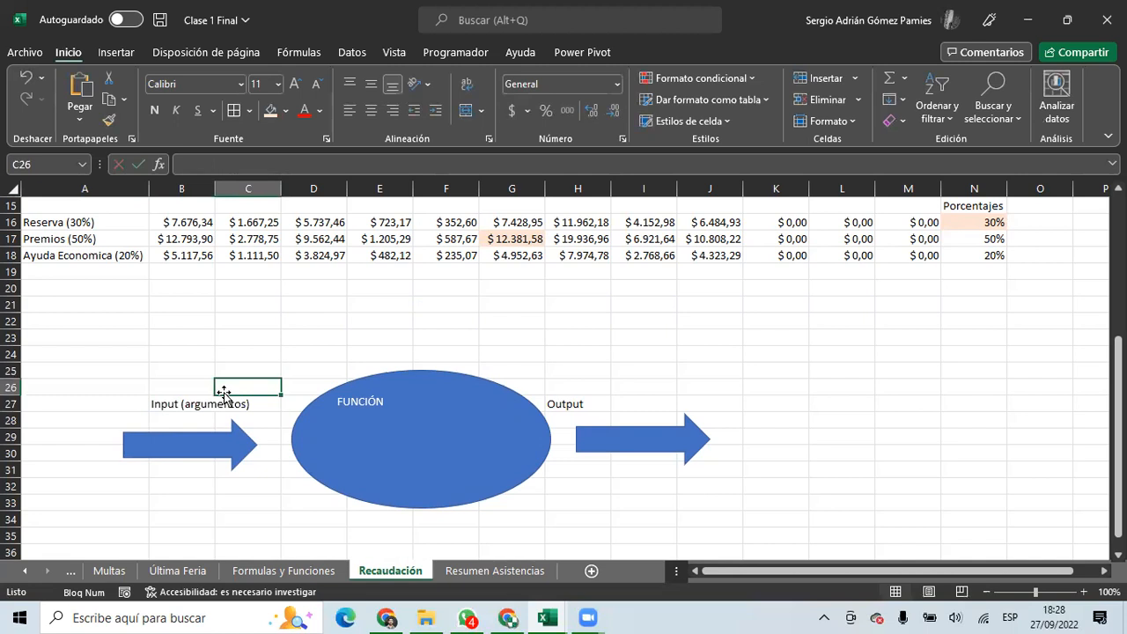
{"action": "double_click", "coordinate": [581, 403]}
{"action": "type", "text": "(Resulta"}
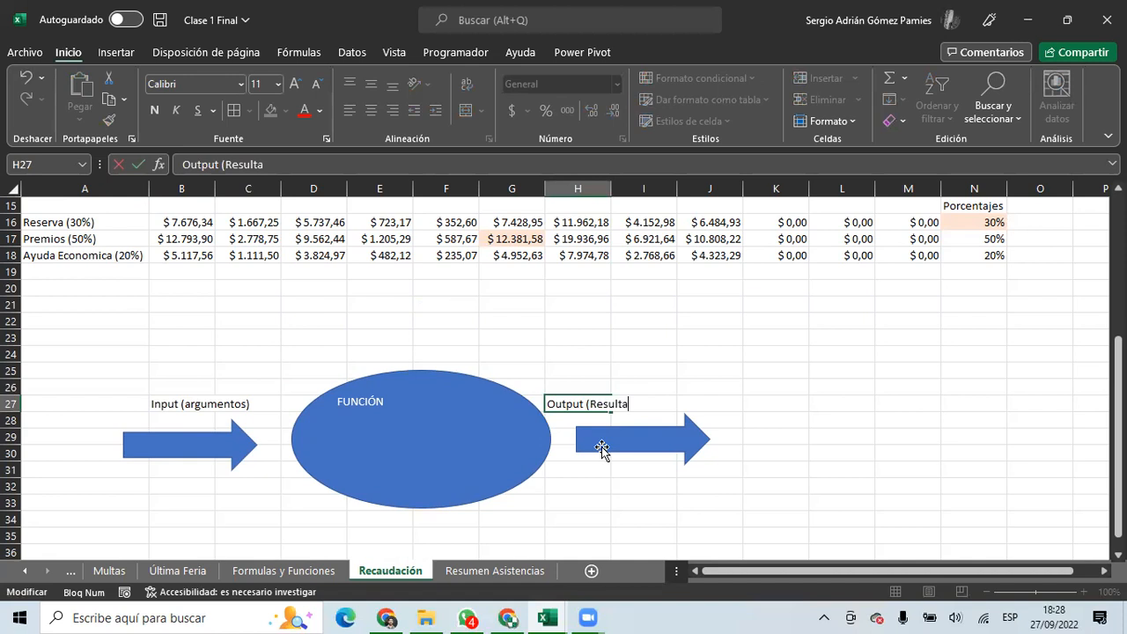
{"action": "type", "text": "do)"}
{"action": "key", "text": "Return"}
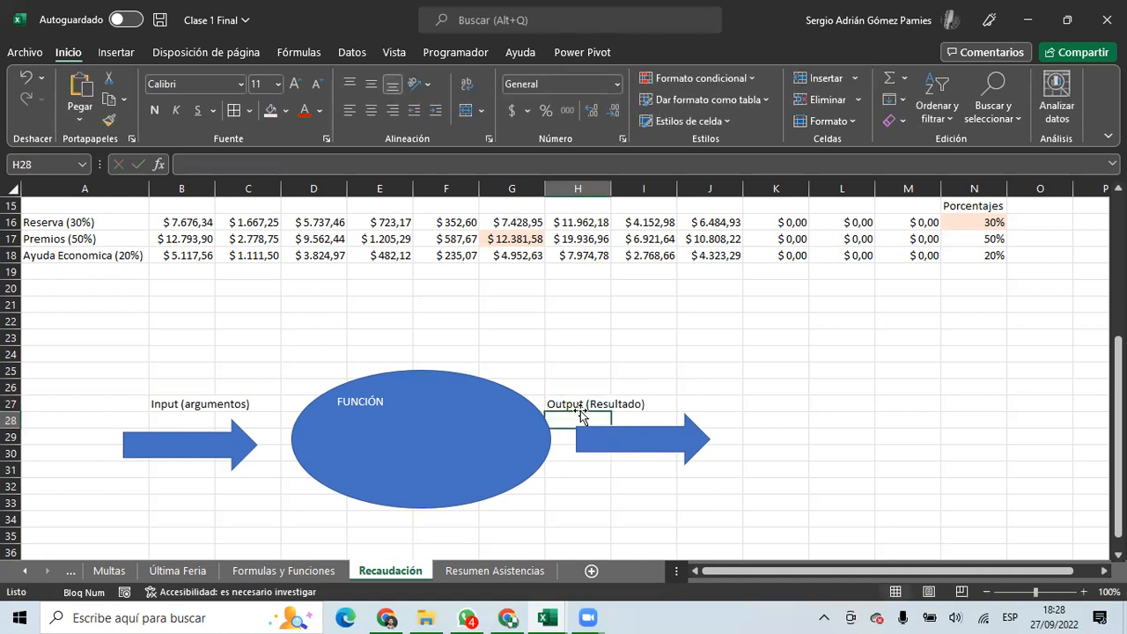
{"action": "scroll", "coordinate": [270, 325], "scroll_direction": "up", "scroll_amount": 3}
{"action": "scroll", "coordinate": [629, 369], "scroll_direction": "up", "scroll_amount": 3}
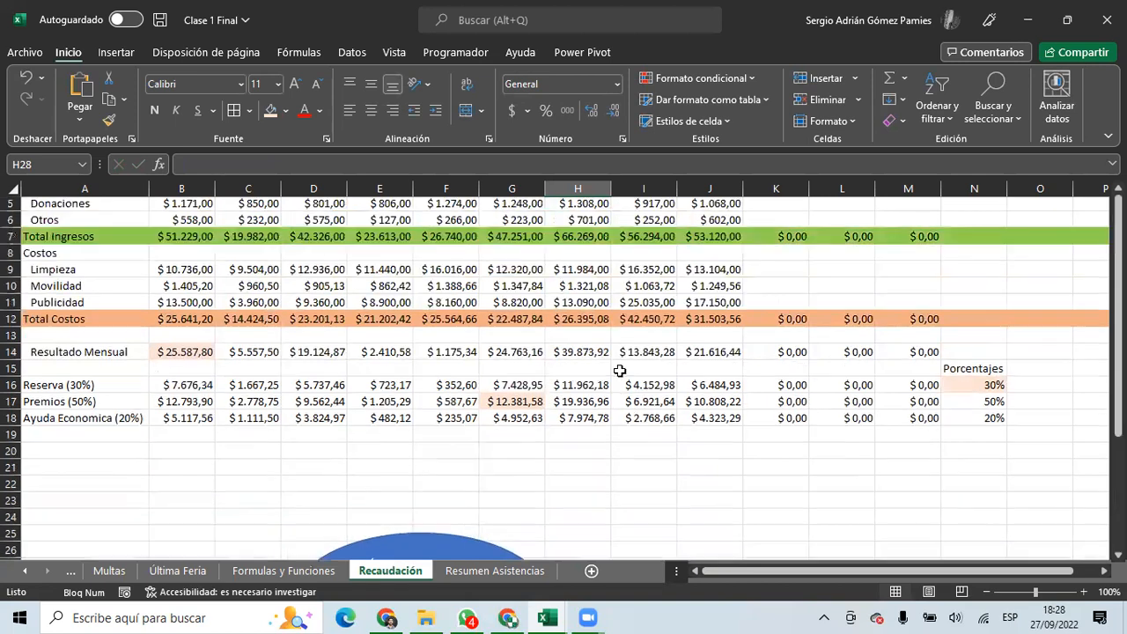
Delete the FUNCIÓN ellipse and both arrow shapes below the table.
{"action": "left_click", "coordinate": [973, 452]}
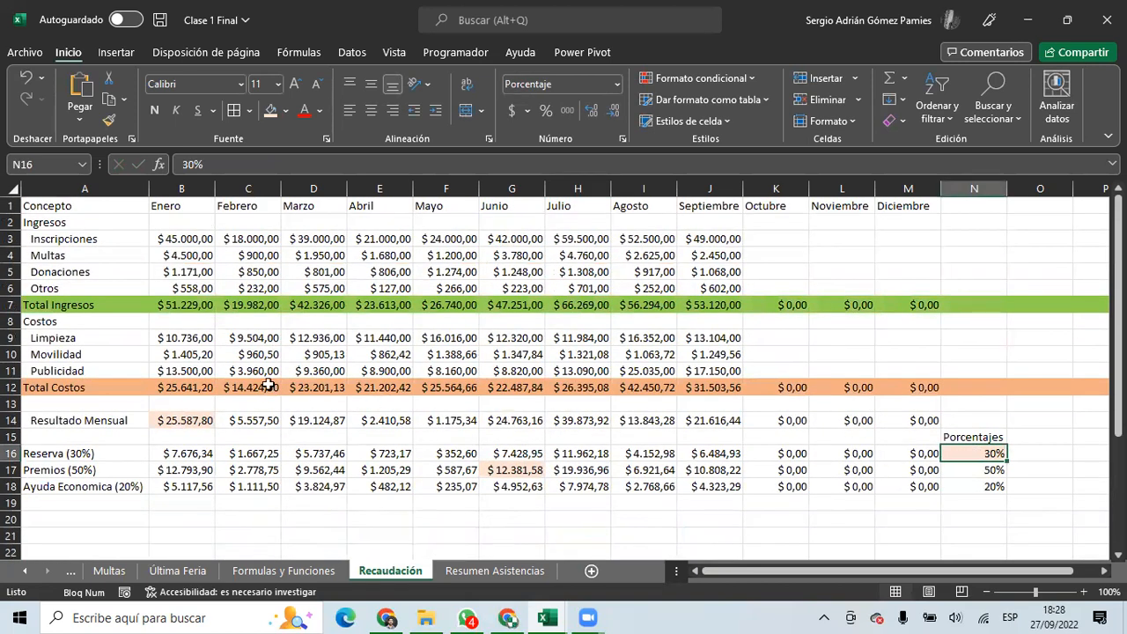
{"action": "left_click", "coordinate": [178, 389]}
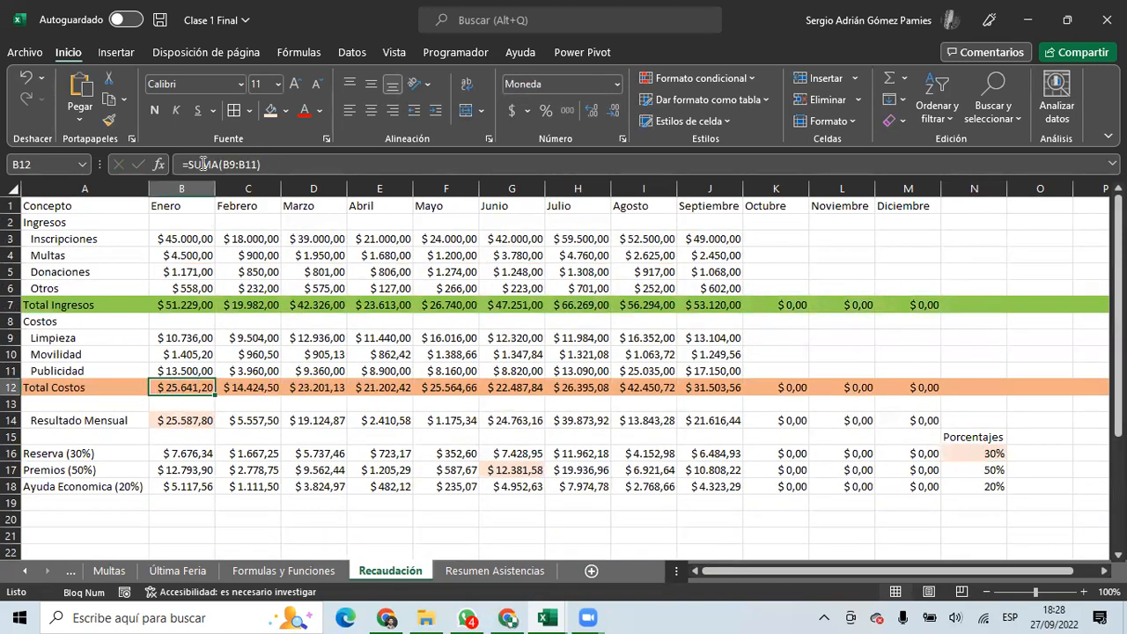
{"action": "scroll", "coordinate": [444, 329], "scroll_direction": "down", "scroll_amount": 5}
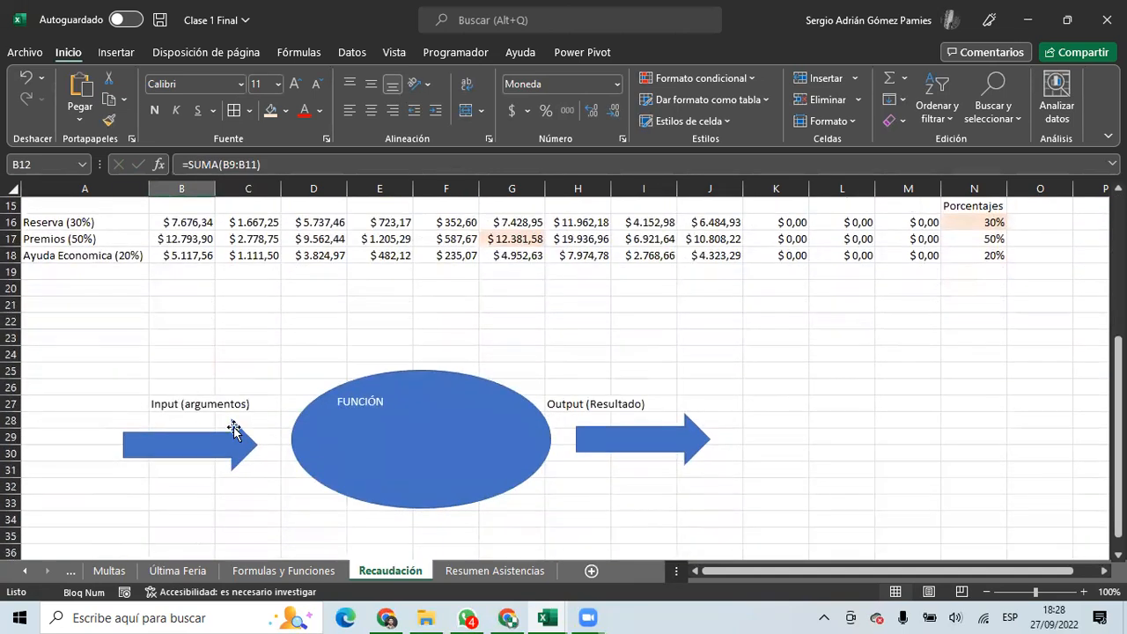
{"action": "left_click", "coordinate": [605, 402]}
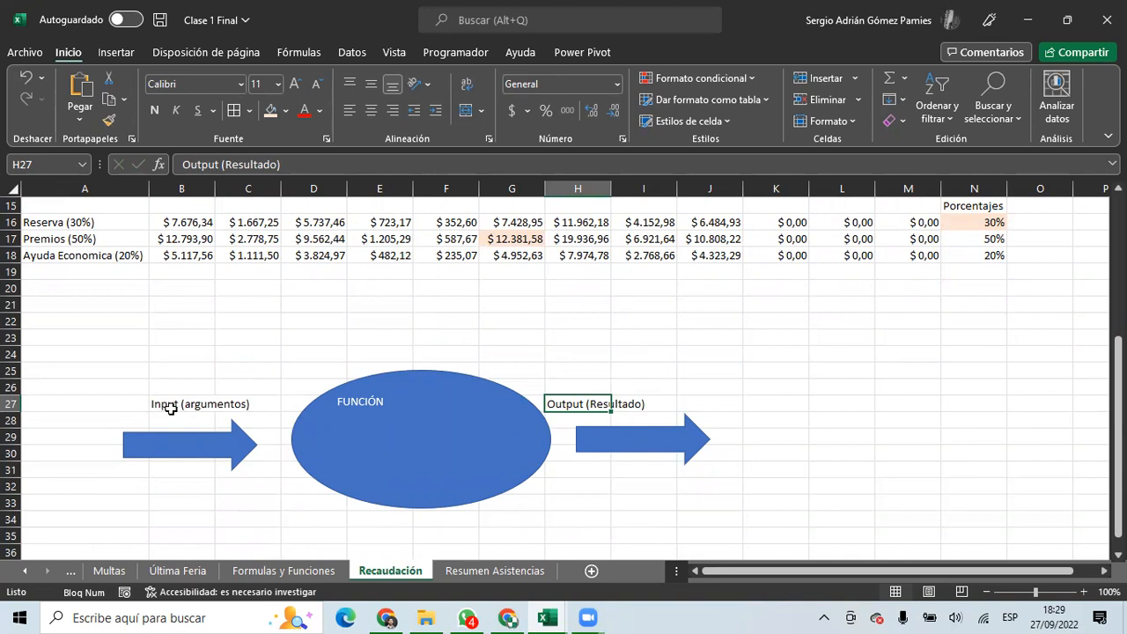
{"action": "left_click", "coordinate": [403, 426]}
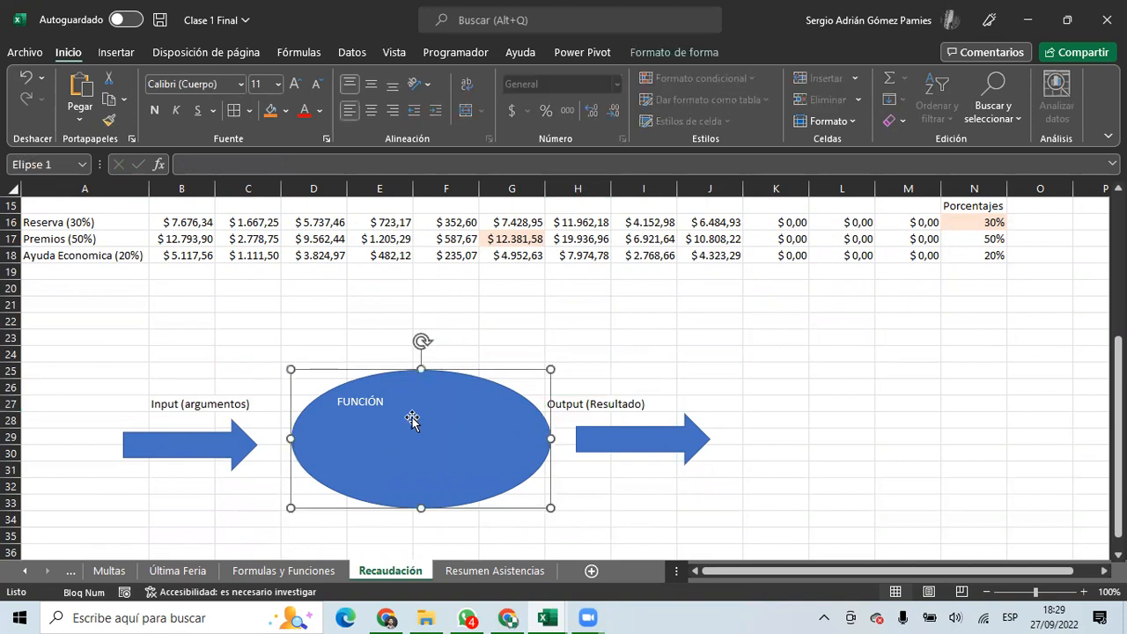
{"action": "key", "text": "Delete"}
{"action": "key", "text": "Delete"}
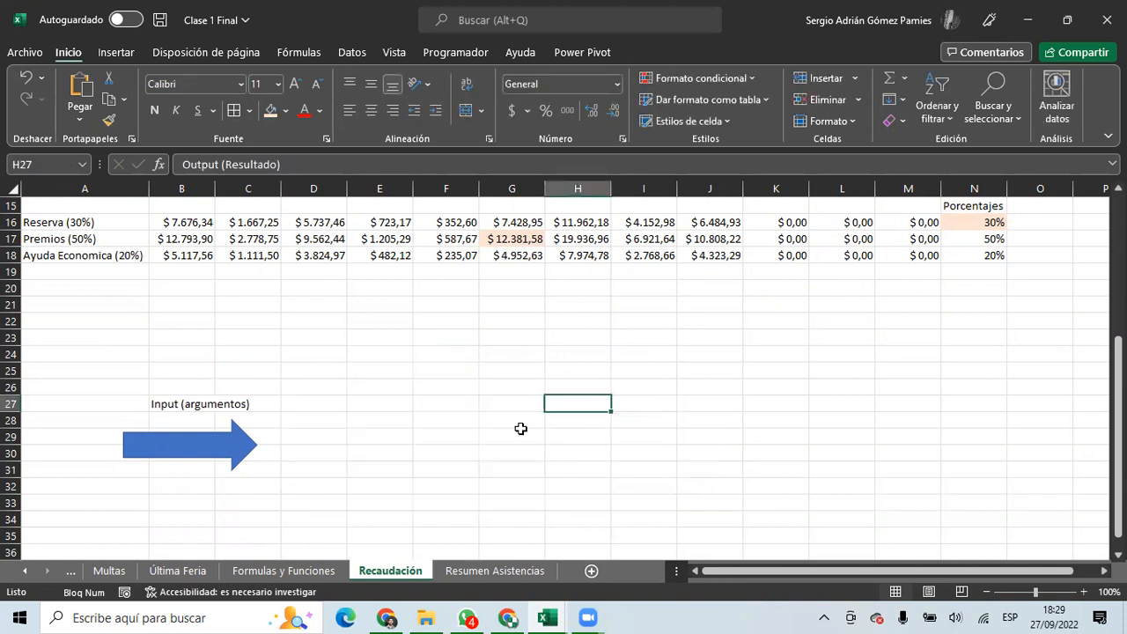
{"action": "left_click", "coordinate": [167, 402]}
{"action": "key", "text": "Delete"}
{"action": "left_click", "coordinate": [168, 434]}
{"action": "key", "text": "Delete"}
{"action": "scroll", "coordinate": [268, 399], "scroll_direction": "up", "scroll_amount": 5}
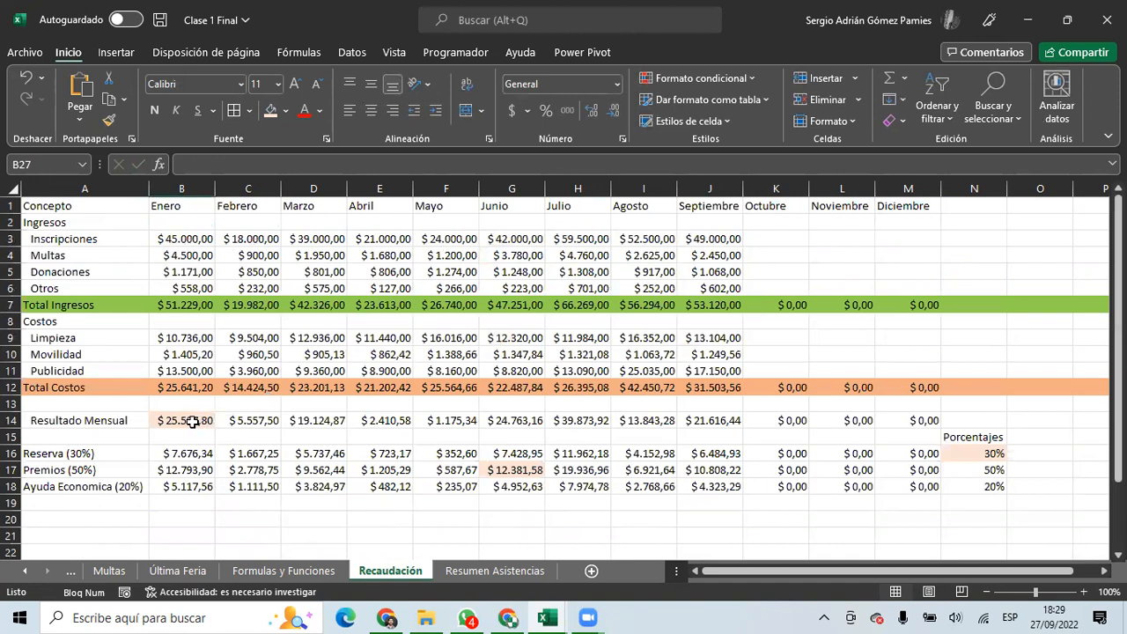
{"action": "scroll", "coordinate": [190, 423], "scroll_direction": "down", "scroll_amount": 2}
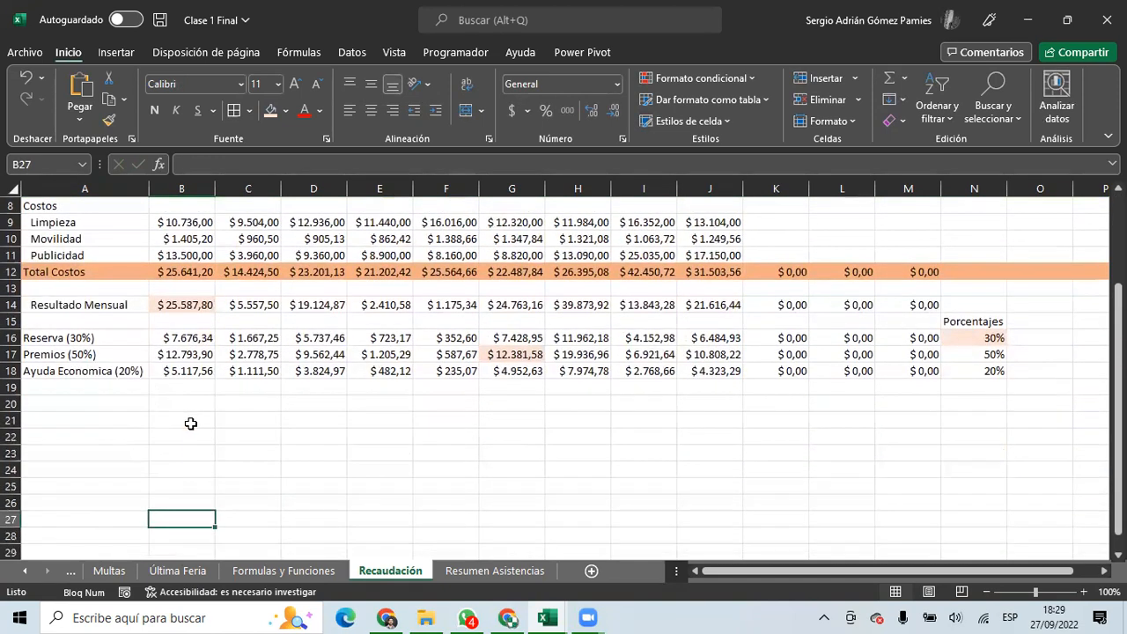
{"action": "scroll", "coordinate": [190, 424], "scroll_direction": "up", "scroll_amount": 3}
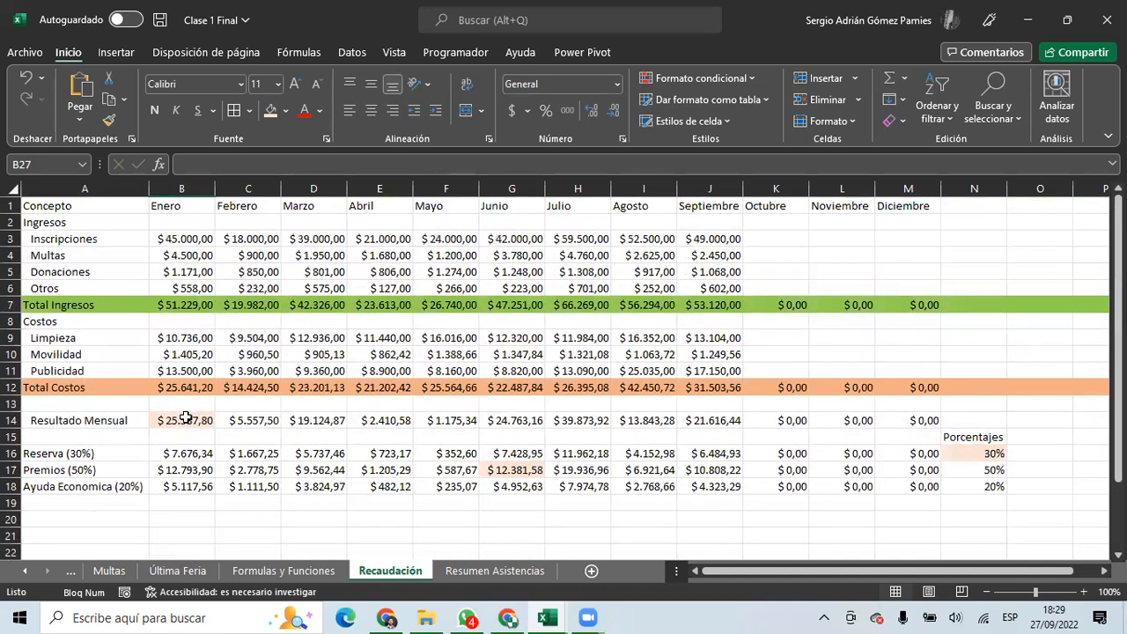
Review Enero's Resultado Mensual, Total Ingresos and Total Costos formulas and their income and cost ranges.
{"action": "left_click", "coordinate": [186, 421]}
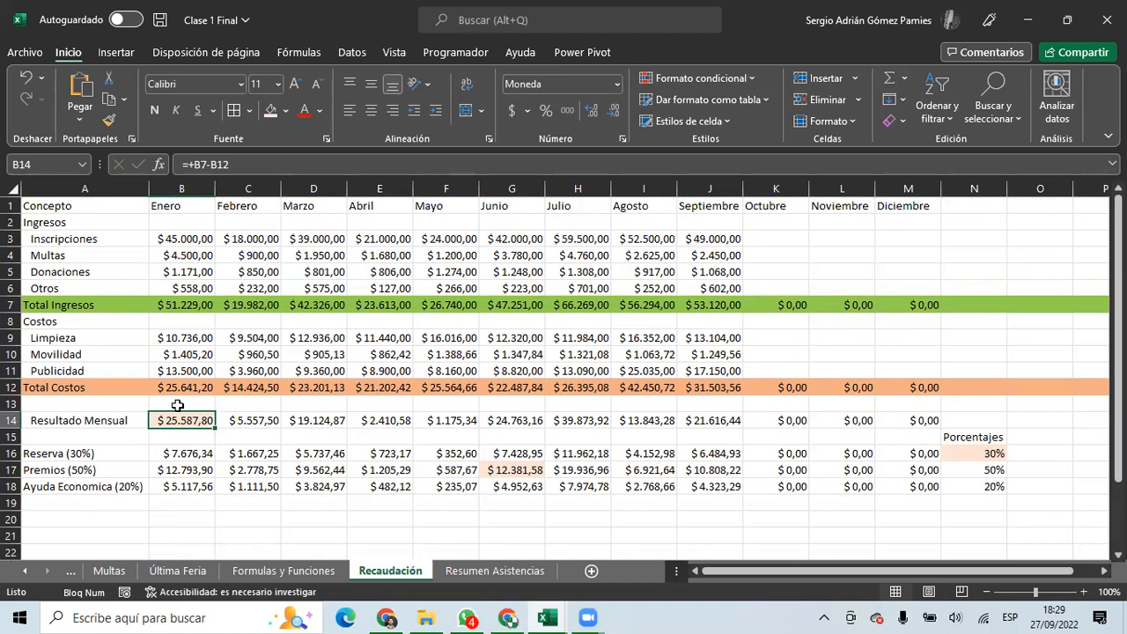
{"action": "left_click", "coordinate": [176, 308]}
{"action": "left_click_drag", "start_coordinate": [182, 239], "coordinate": [184, 284]}
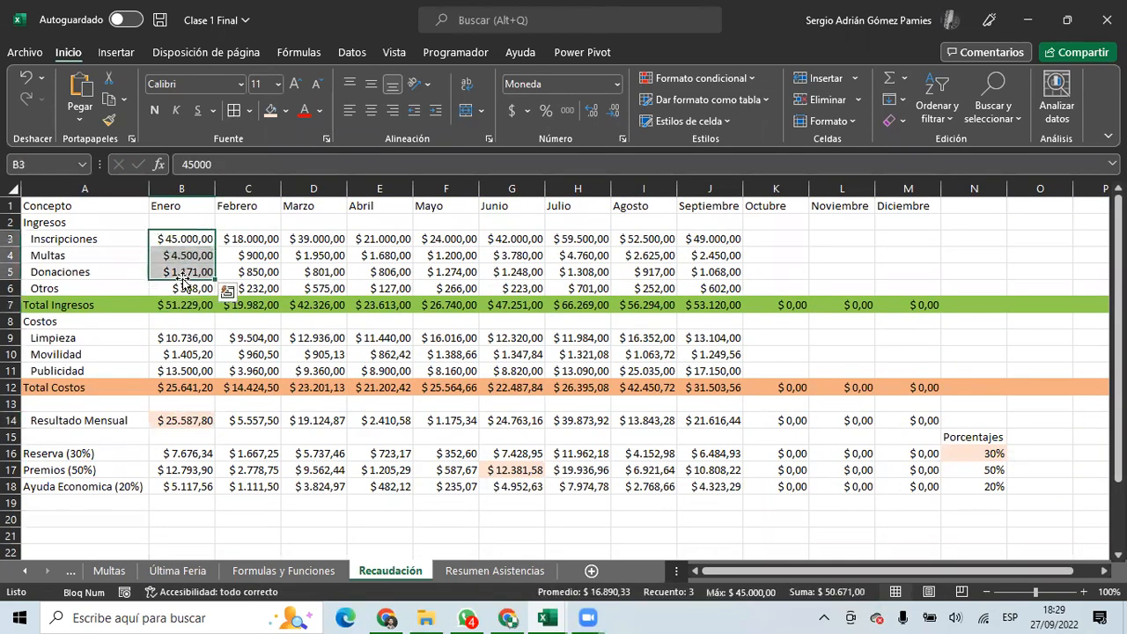
{"action": "left_click", "coordinate": [188, 338]}
{"action": "left_click_drag", "start_coordinate": [187, 338], "coordinate": [189, 370]}
{"action": "left_click", "coordinate": [188, 387]}
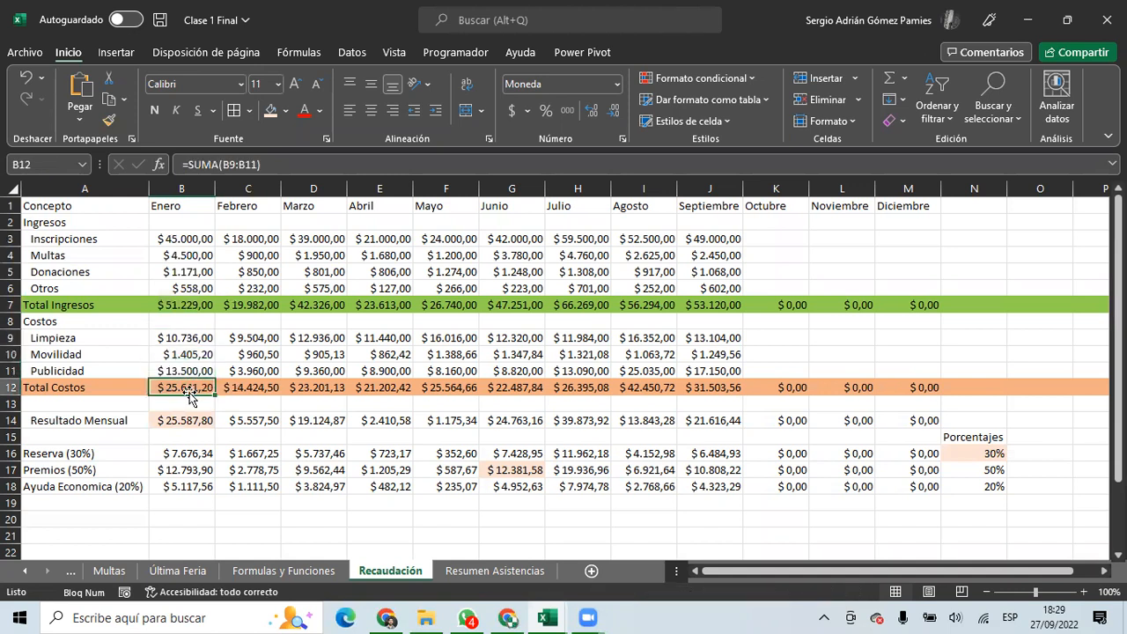
{"action": "left_click", "coordinate": [193, 419]}
{"action": "left_click", "coordinate": [188, 308]}
{"action": "left_click", "coordinate": [190, 385]}
{"action": "left_click_drag", "start_coordinate": [39, 305], "coordinate": [759, 304]}
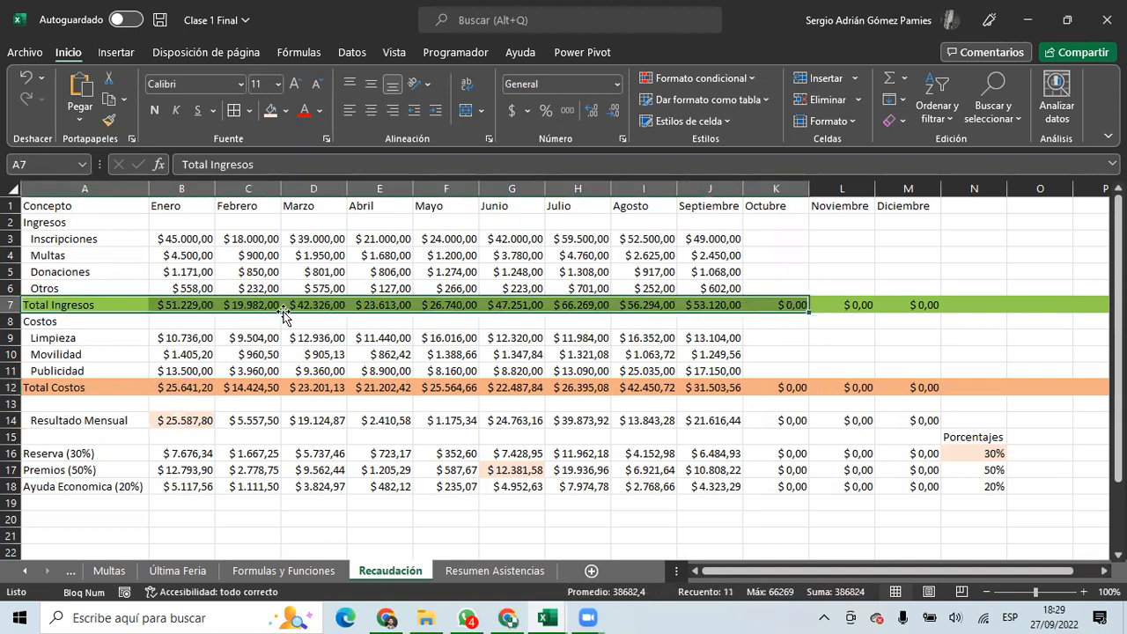
Delete the Total Ingresos and Total Costos rows.
{"action": "right_click", "coordinate": [12, 304]}
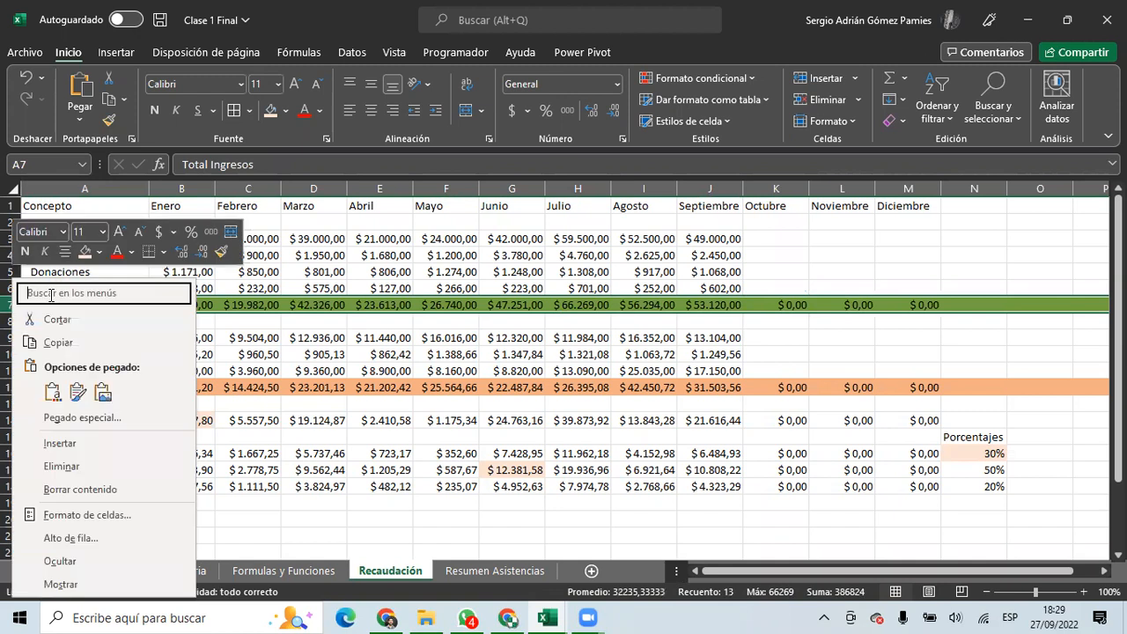
{"action": "left_click", "coordinate": [81, 469]}
{"action": "left_click", "coordinate": [199, 410]}
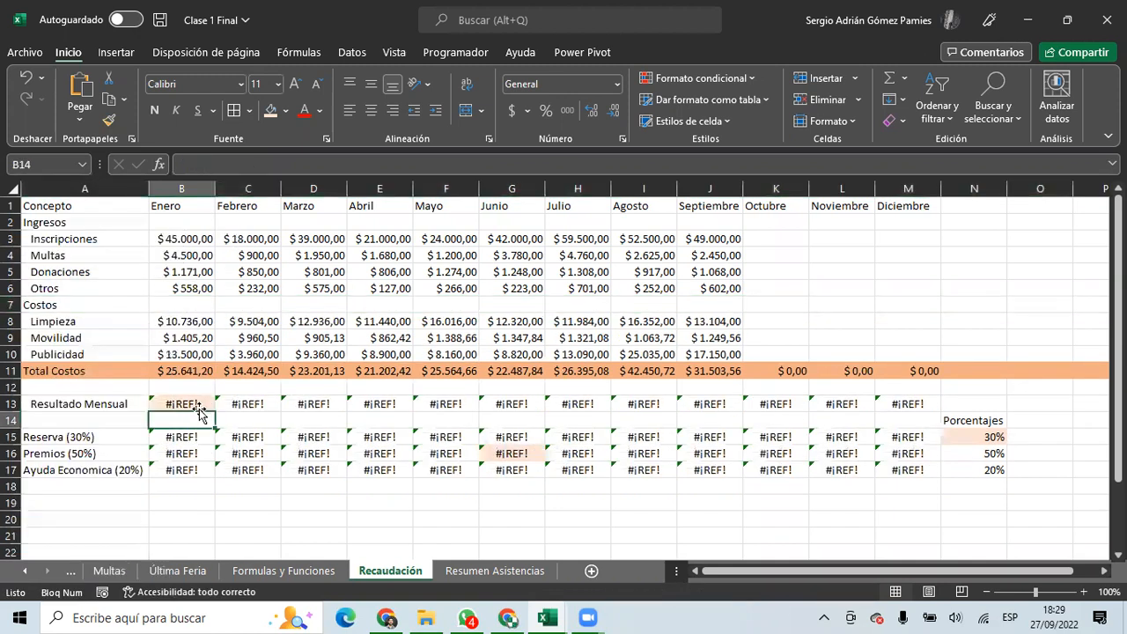
{"action": "right_click", "coordinate": [13, 370]}
{"action": "left_click", "coordinate": [61, 239]}
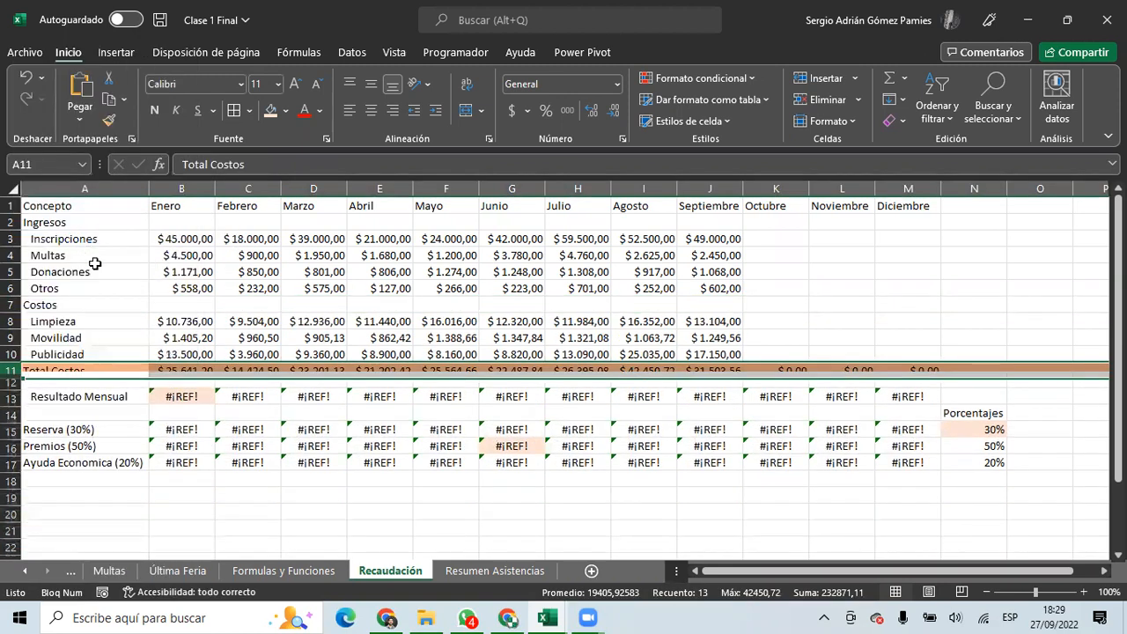
Enter =SUMA(B3:B6)-SUMA(B8:B10) in B12 and copy the formula.
{"action": "left_click", "coordinate": [180, 388]}
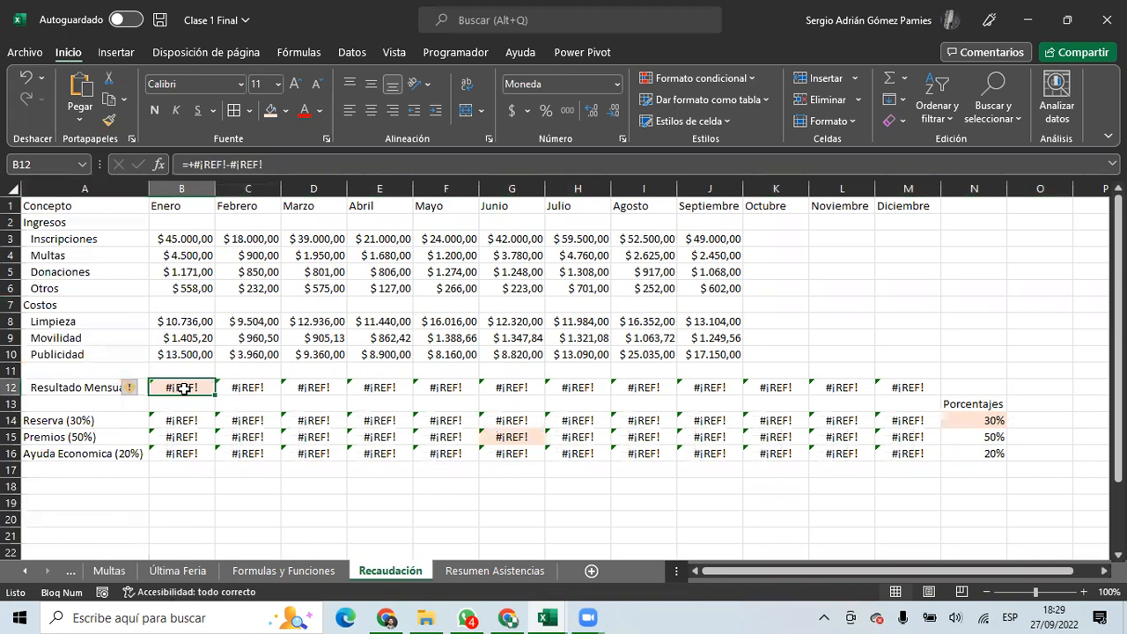
{"action": "type", "text": "=SUMA("}
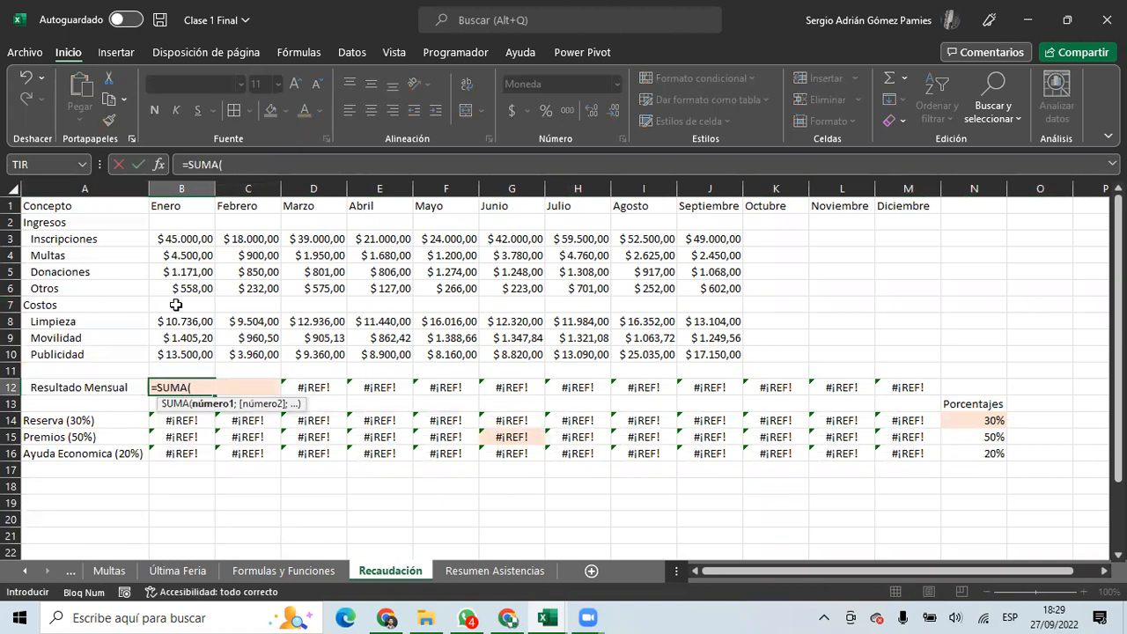
{"action": "left_click_drag", "start_coordinate": [164, 239], "coordinate": [167, 288]}
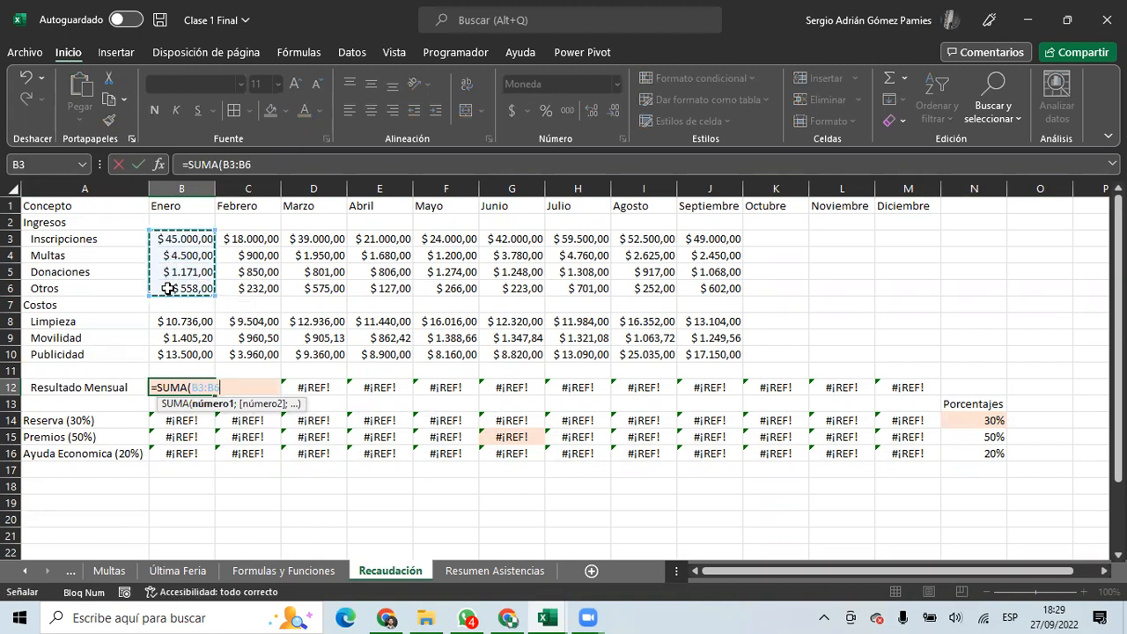
{"action": "type", "text": ")-SUMA("}
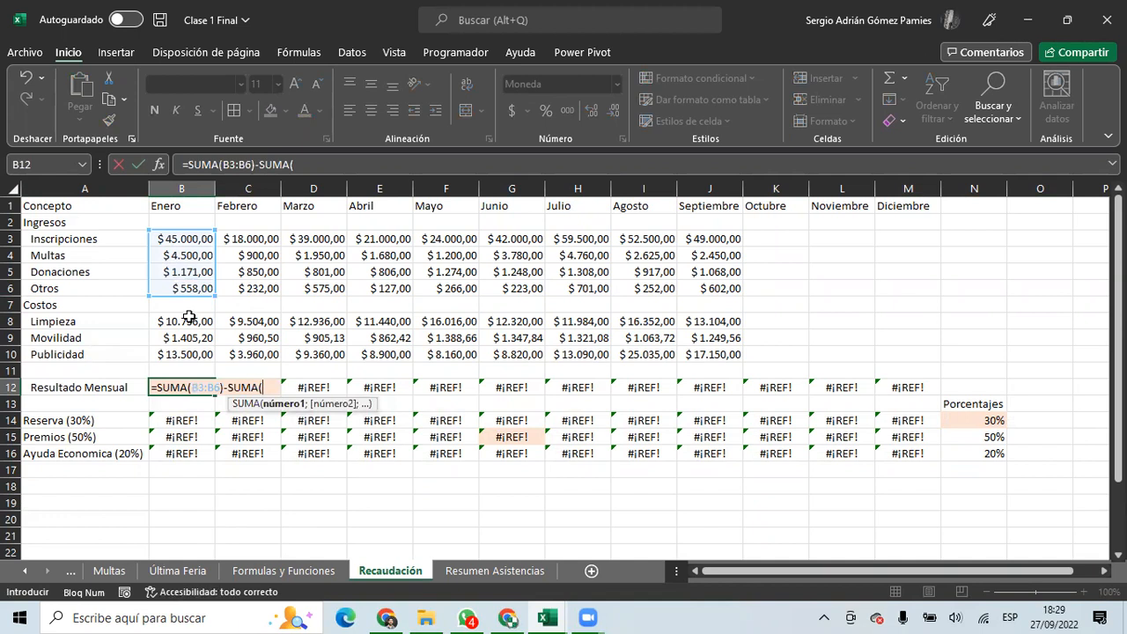
{"action": "left_click_drag", "start_coordinate": [164, 322], "coordinate": [189, 355]}
{"action": "type", "text": ")"}
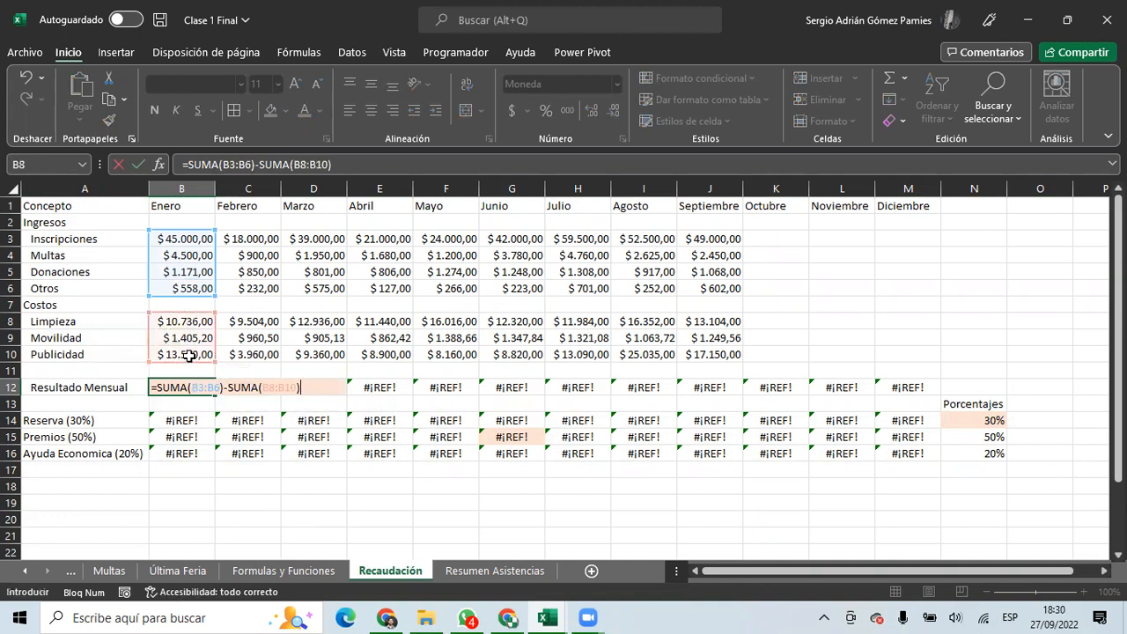
{"action": "key", "text": "Return"}
{"action": "left_click", "coordinate": [201, 392]}
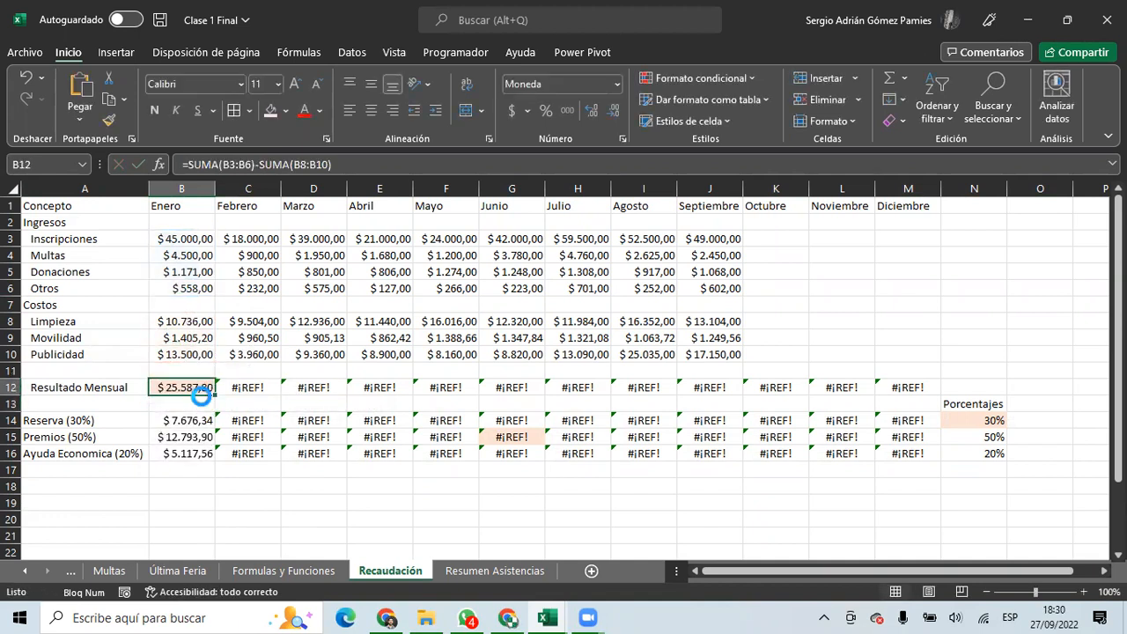
{"action": "key", "text": "ctrl+c"}
Paste the B12 Resultado Mensual formula across C12:M12 and review the filled results row.
{"action": "left_click_drag", "start_coordinate": [239, 388], "coordinate": [660, 388]}
{"action": "key", "text": "ctrl+v"}
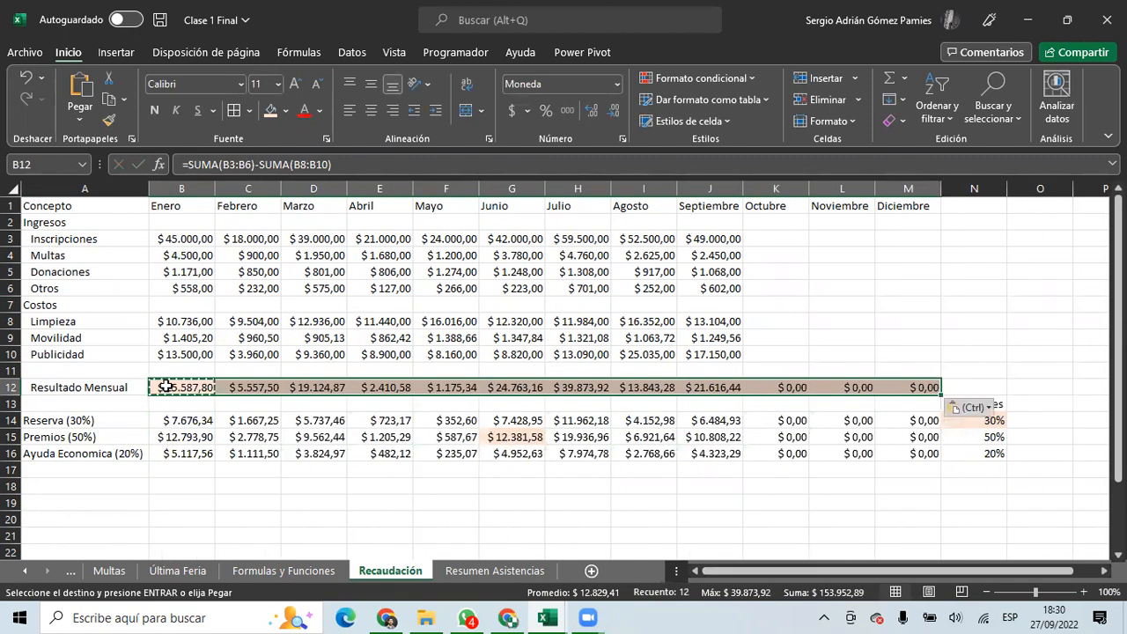
{"action": "left_click", "coordinate": [198, 387]}
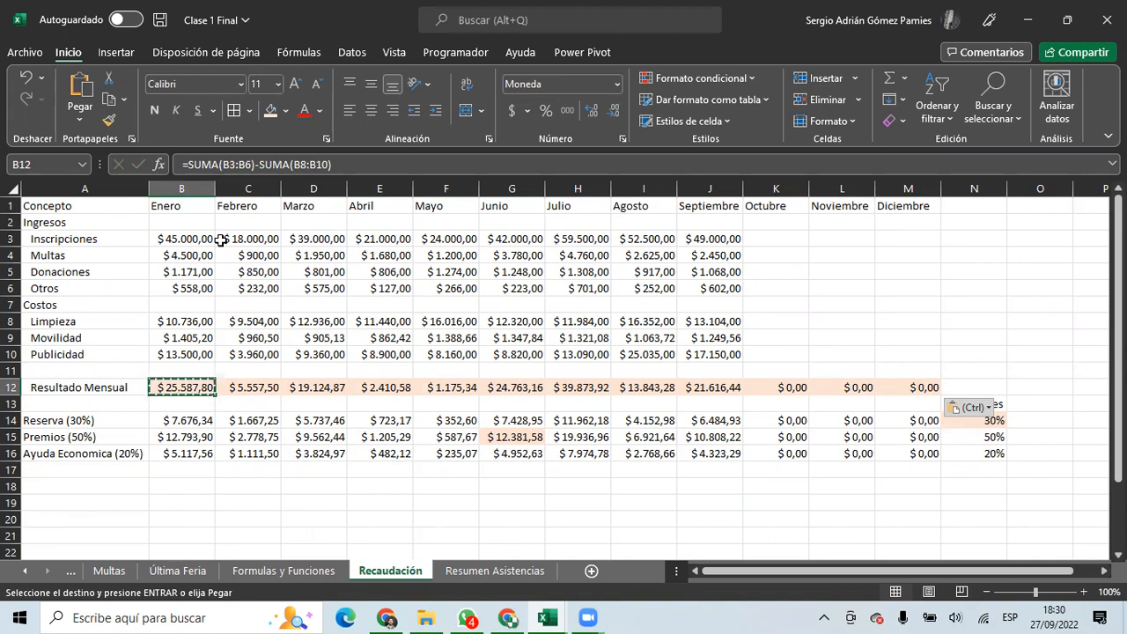
{"action": "left_click_drag", "start_coordinate": [180, 387], "coordinate": [713, 388]}
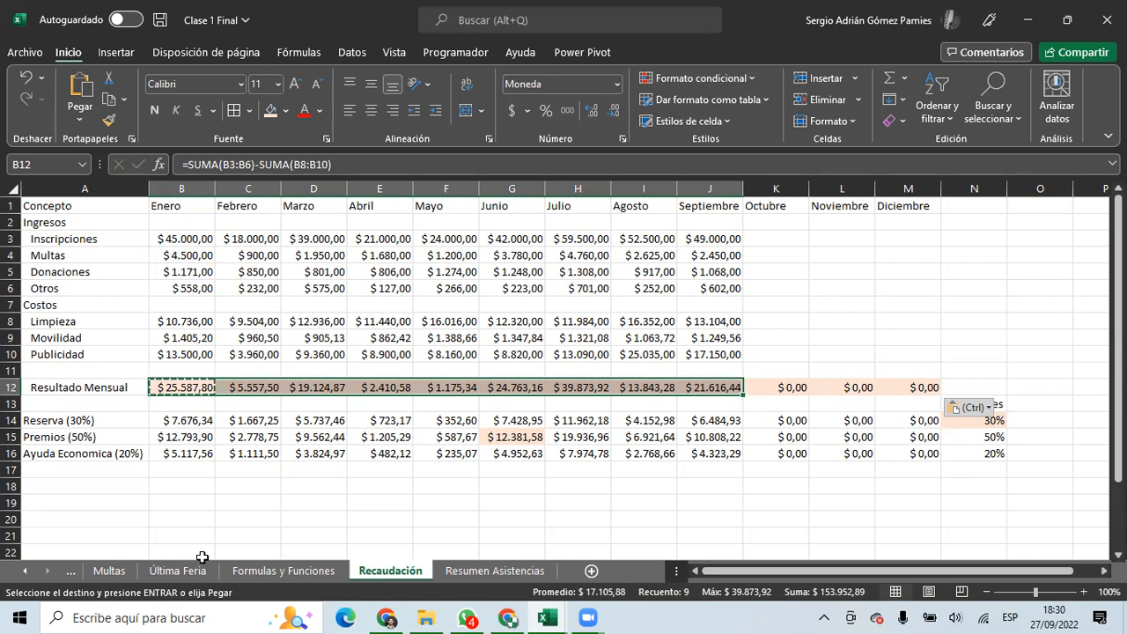
Inspect the SUMA(B3:B6) income part of B12's formula, leaving it unchanged.
{"action": "left_click", "coordinate": [203, 165]}
{"action": "left_click_drag", "start_coordinate": [256, 164], "coordinate": [196, 161]}
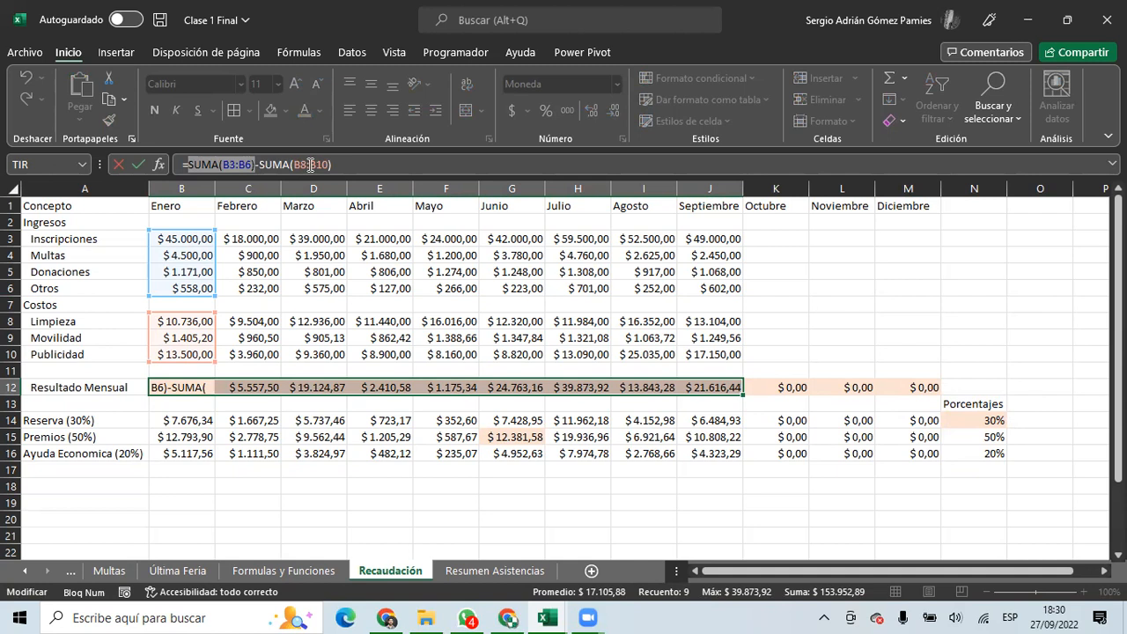
{"action": "key", "text": "Escape"}
{"action": "left_click", "coordinate": [198, 485]}
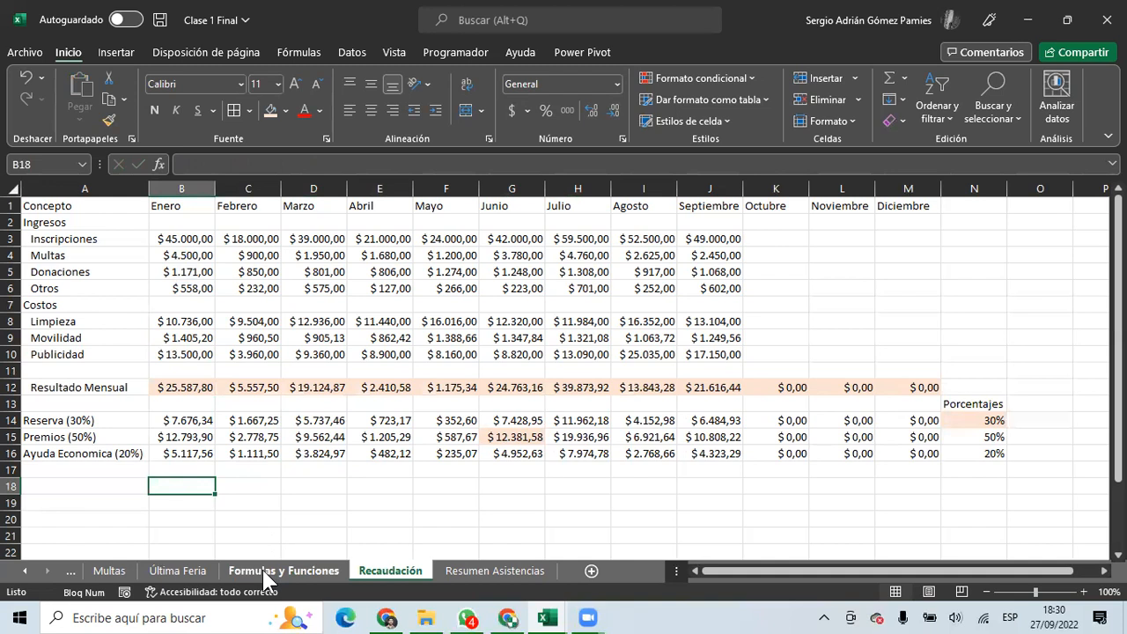
Look over the Resumen Asistencias sheet, then recheck Enero's Resultado Mensual formula on Recaudación.
{"action": "left_click", "coordinate": [456, 569]}
{"action": "left_click_drag", "start_coordinate": [339, 485], "coordinate": [628, 483]}
{"action": "left_click_drag", "start_coordinate": [540, 455], "coordinate": [7, 453]}
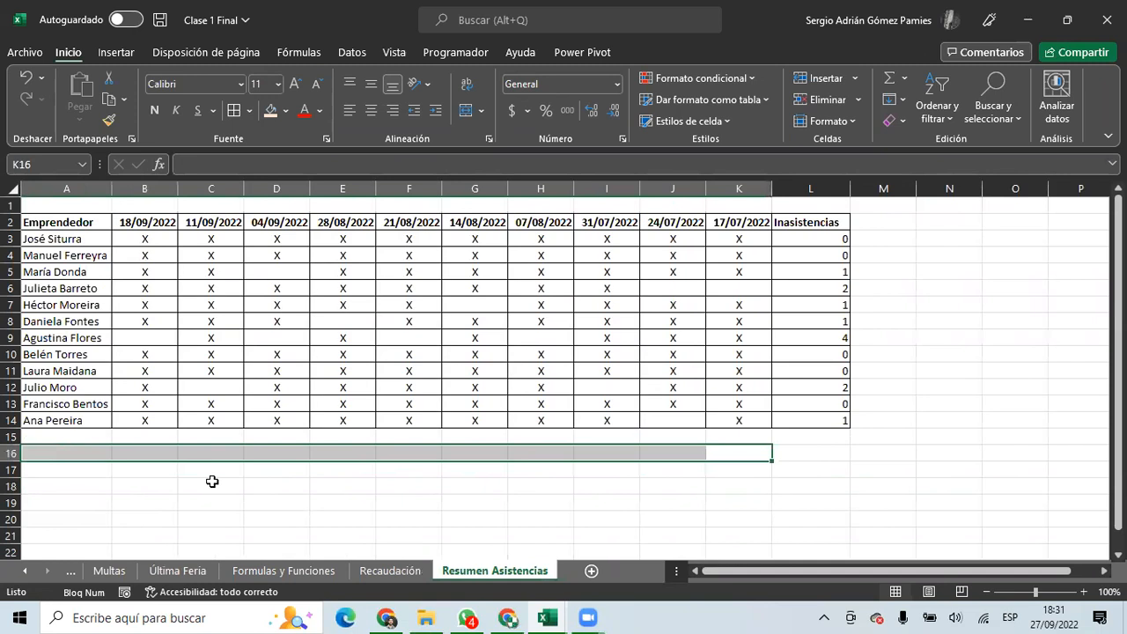
{"action": "left_click", "coordinate": [357, 569]}
{"action": "left_click", "coordinate": [187, 387]}
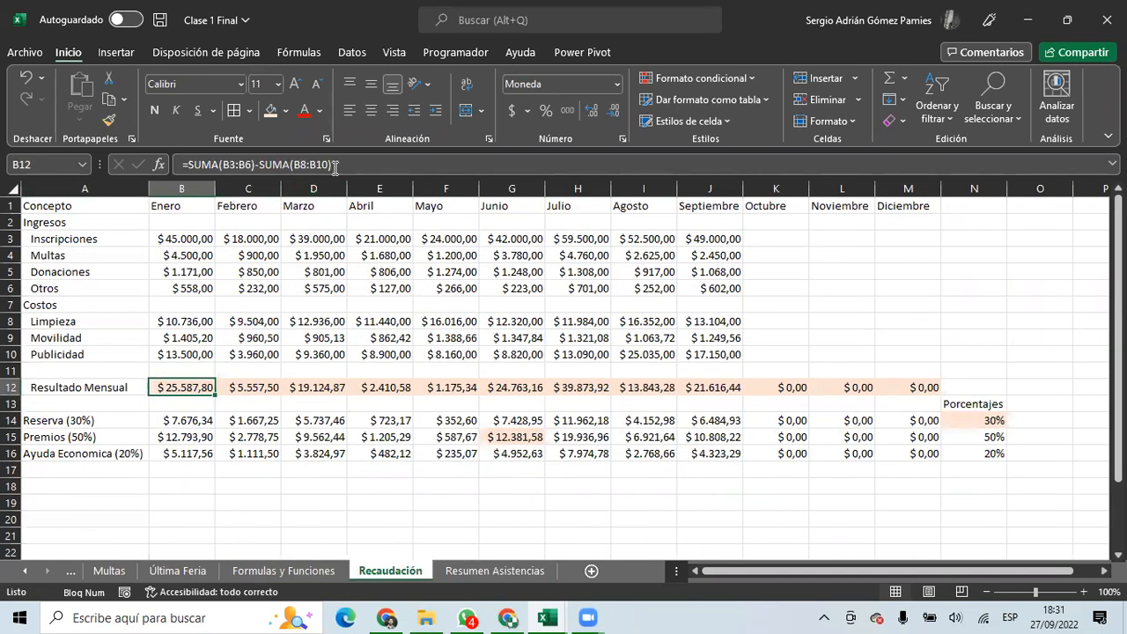
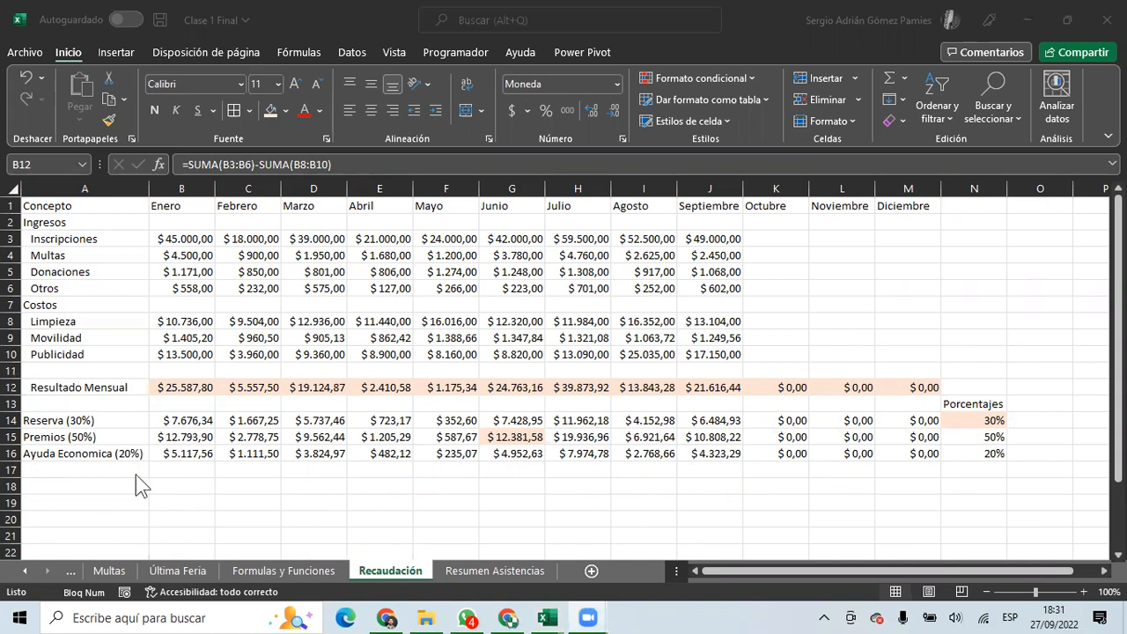
Enter =SI(B12>30000;B$12*$N14;0) in Reserva cell B14 and fill it across to M14.
{"action": "left_click", "coordinate": [85, 449]}
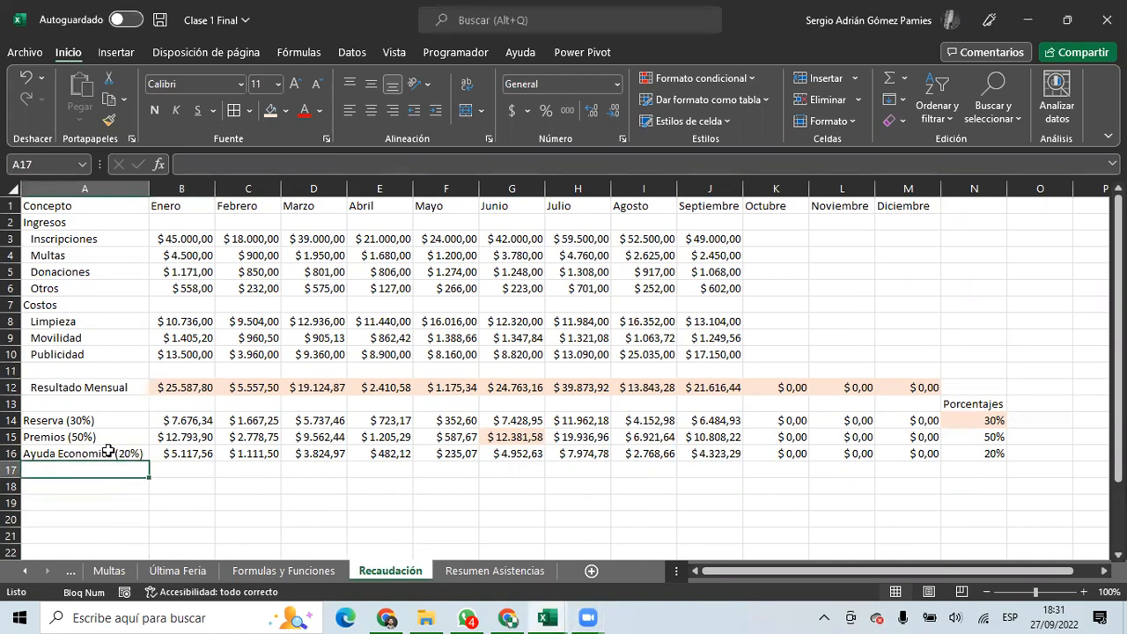
{"action": "left_click", "coordinate": [55, 419]}
{"action": "left_click", "coordinate": [192, 421]}
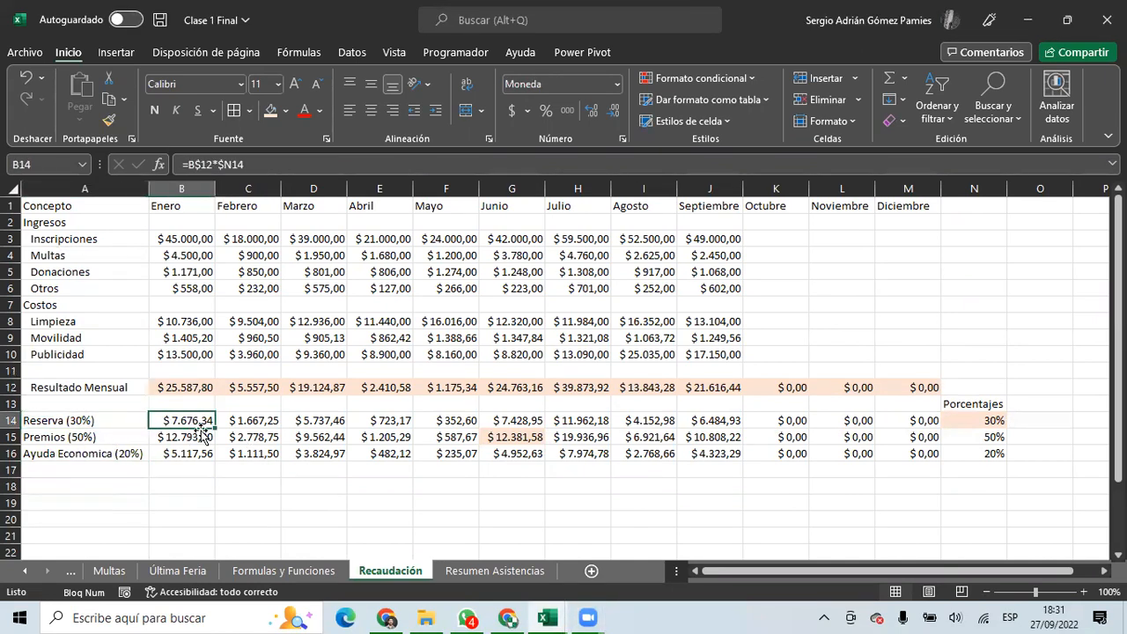
{"action": "type", "text": "=SI("}
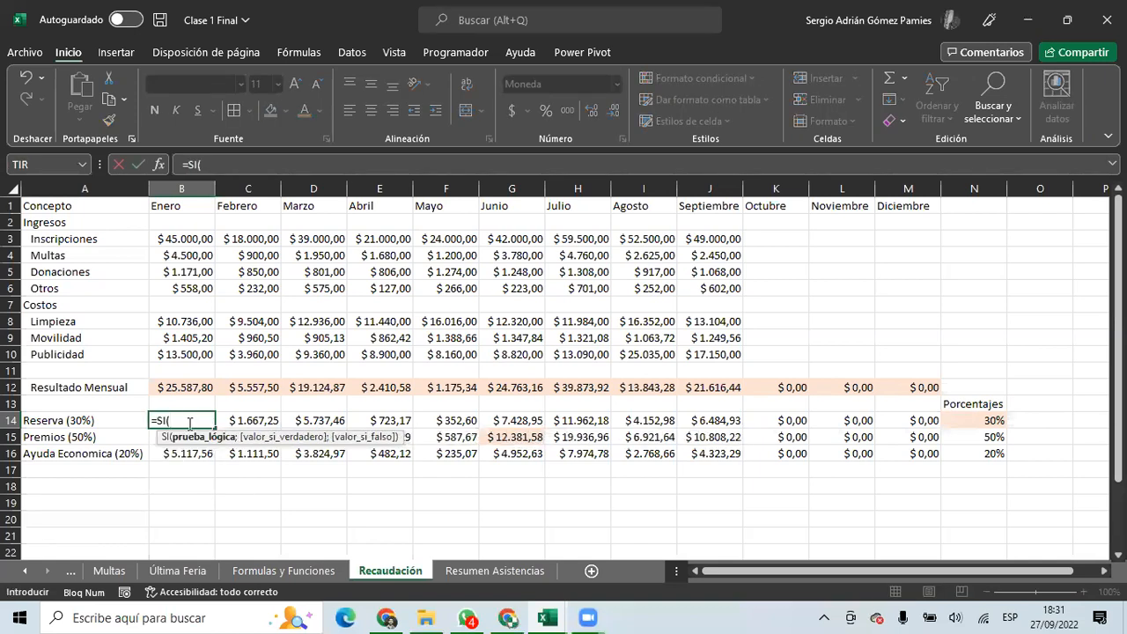
{"action": "left_click", "coordinate": [182, 387]}
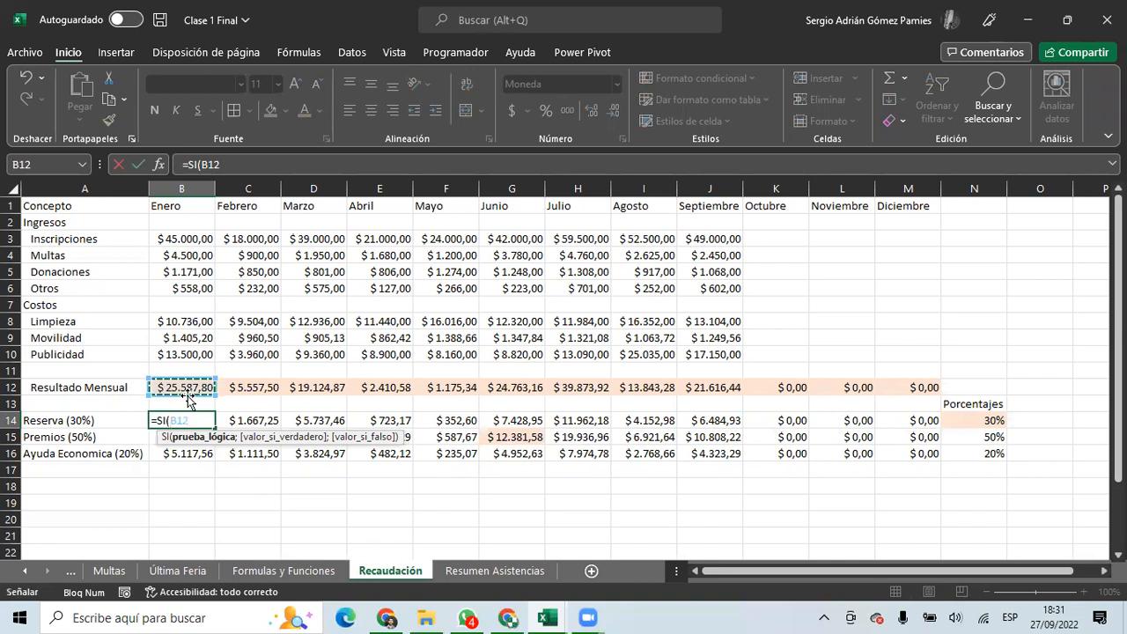
{"action": "type", "text": ">30000;"}
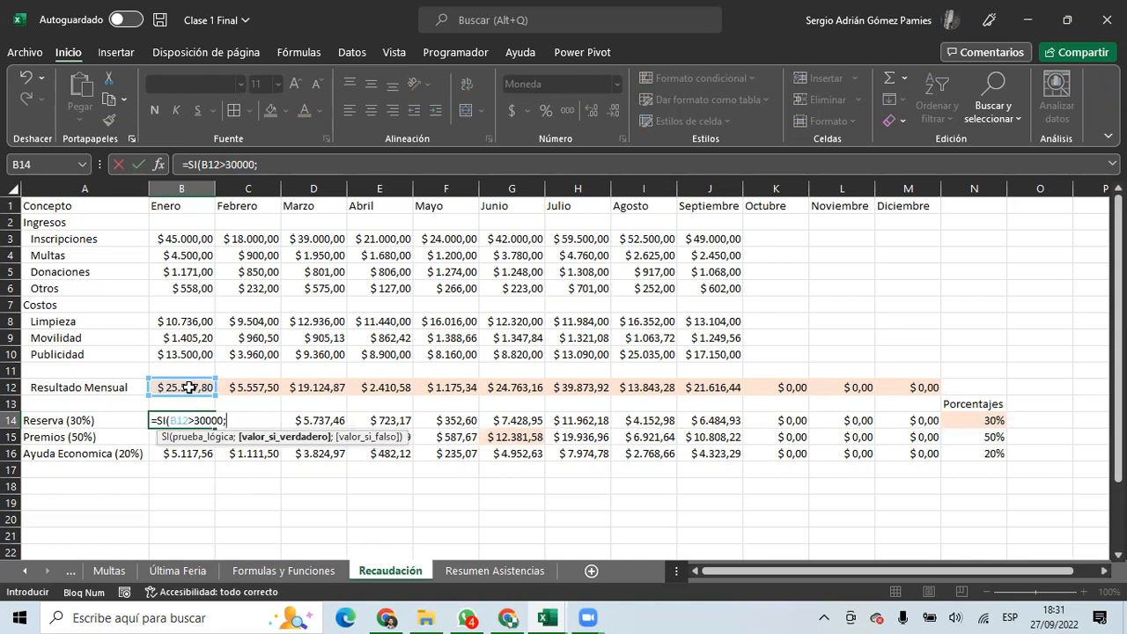
{"action": "left_click", "coordinate": [182, 387]}
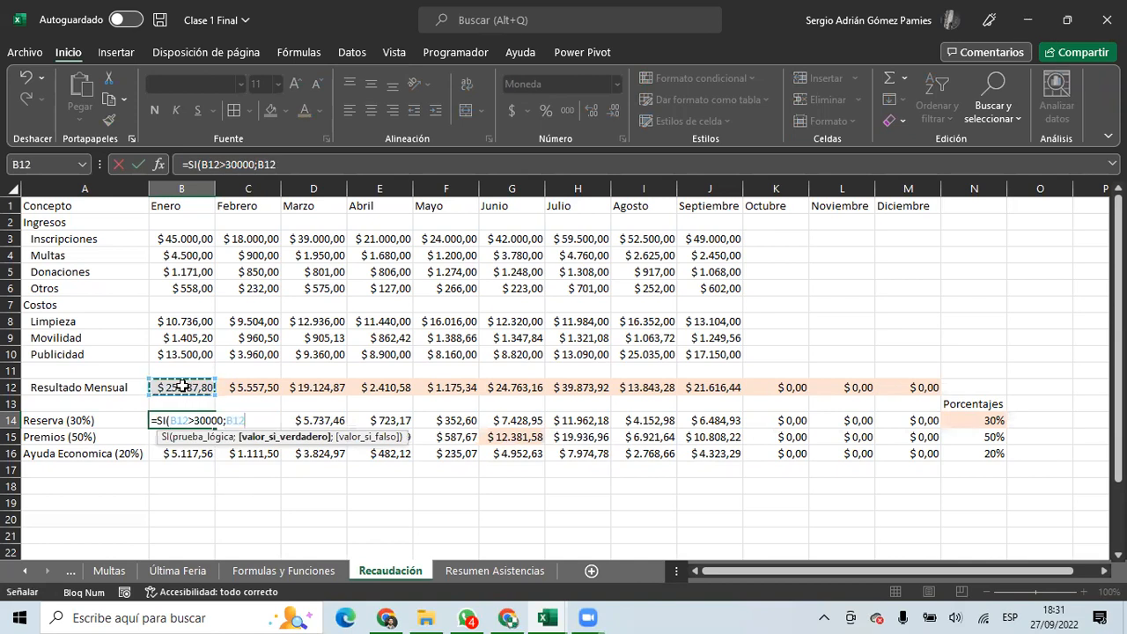
{"action": "key", "text": "F4"}
{"action": "key", "text": "F4"}
{"action": "type", "text": "*"}
{"action": "left_click", "coordinate": [977, 420]}
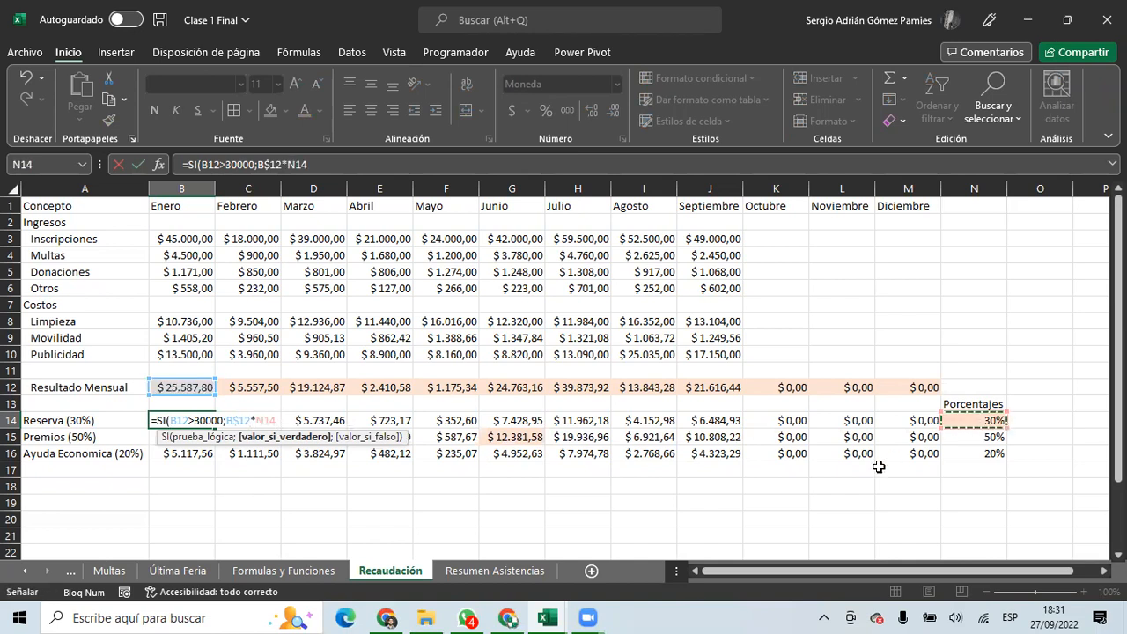
{"action": "key", "text": "F4"}
{"action": "key", "text": "F4"}
{"action": "key", "text": "F4"}
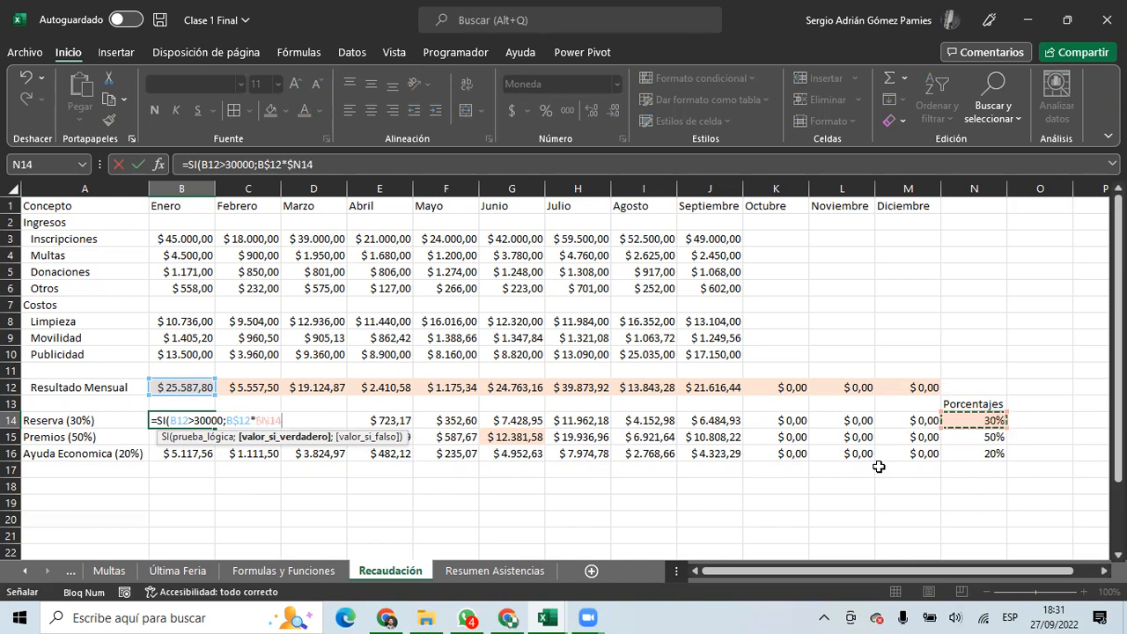
{"action": "type", "text": ";0"}
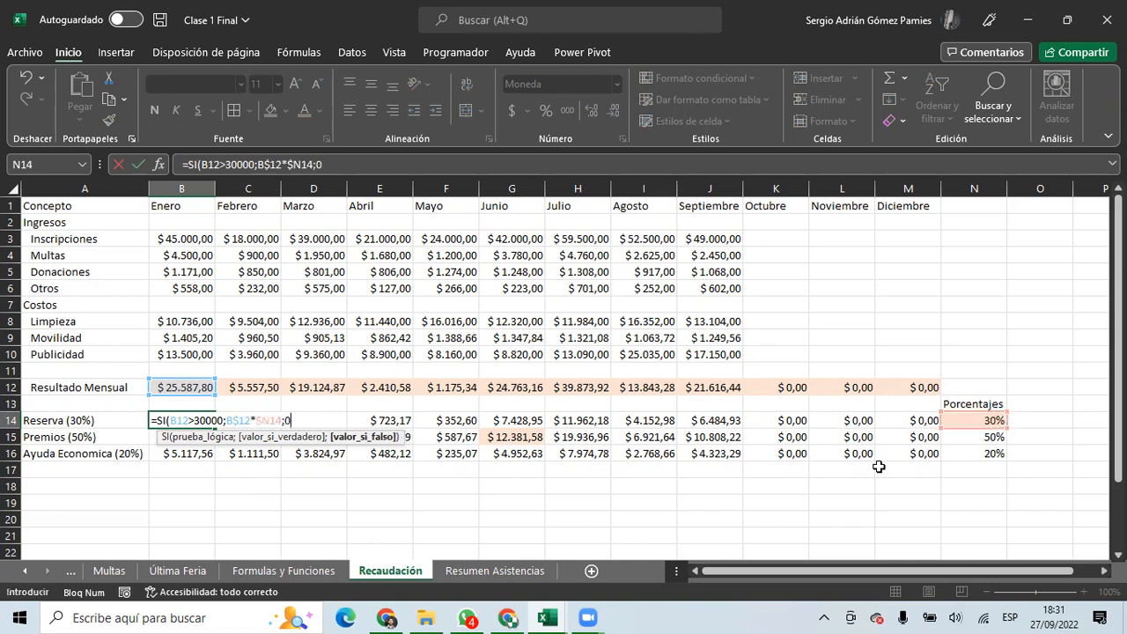
{"action": "type", "text": ")"}
{"action": "key", "text": "Return"}
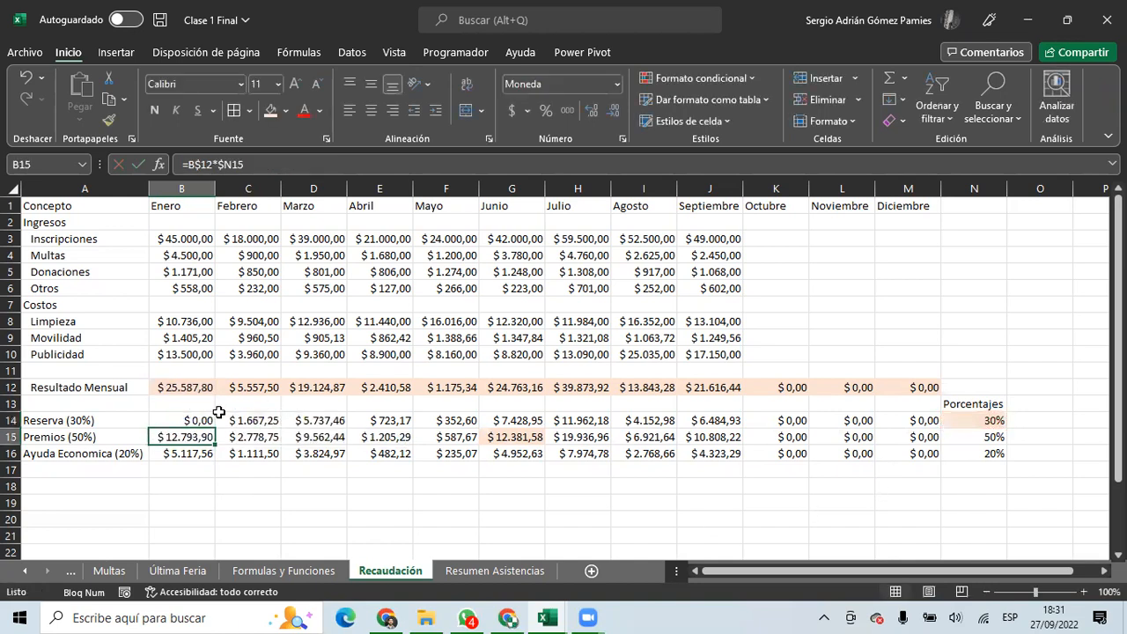
{"action": "left_click", "coordinate": [212, 421]}
{"action": "left_click_drag", "start_coordinate": [217, 427], "coordinate": [917, 425]}
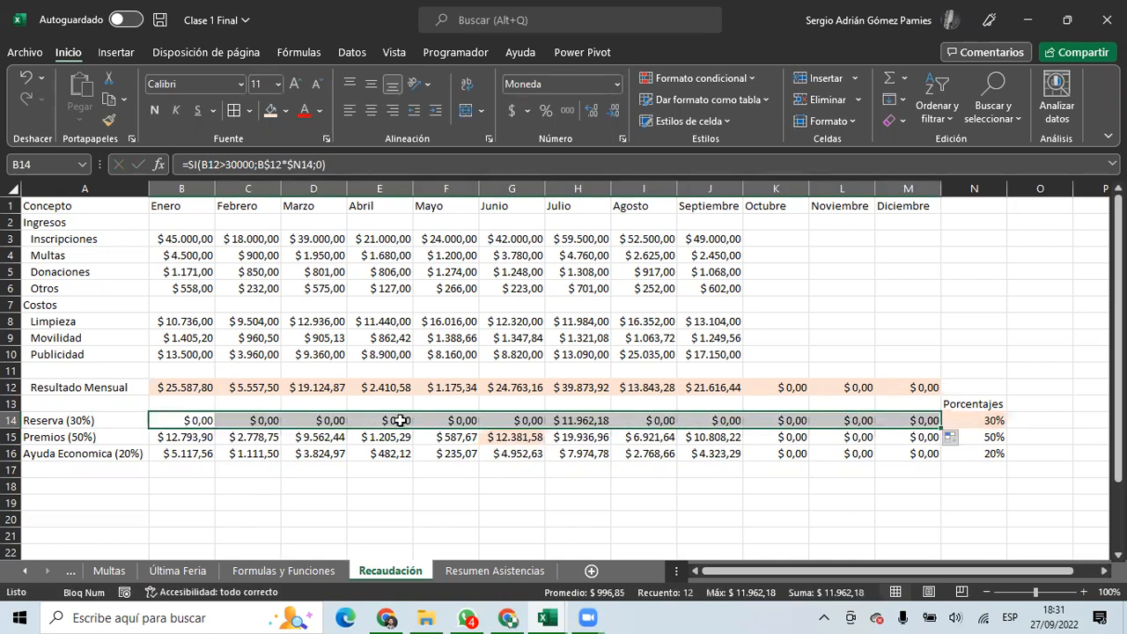
Compare the Resultado Mensual figures and edit B14's conditional formula after the 30000 threshold.
{"action": "left_click", "coordinate": [183, 417]}
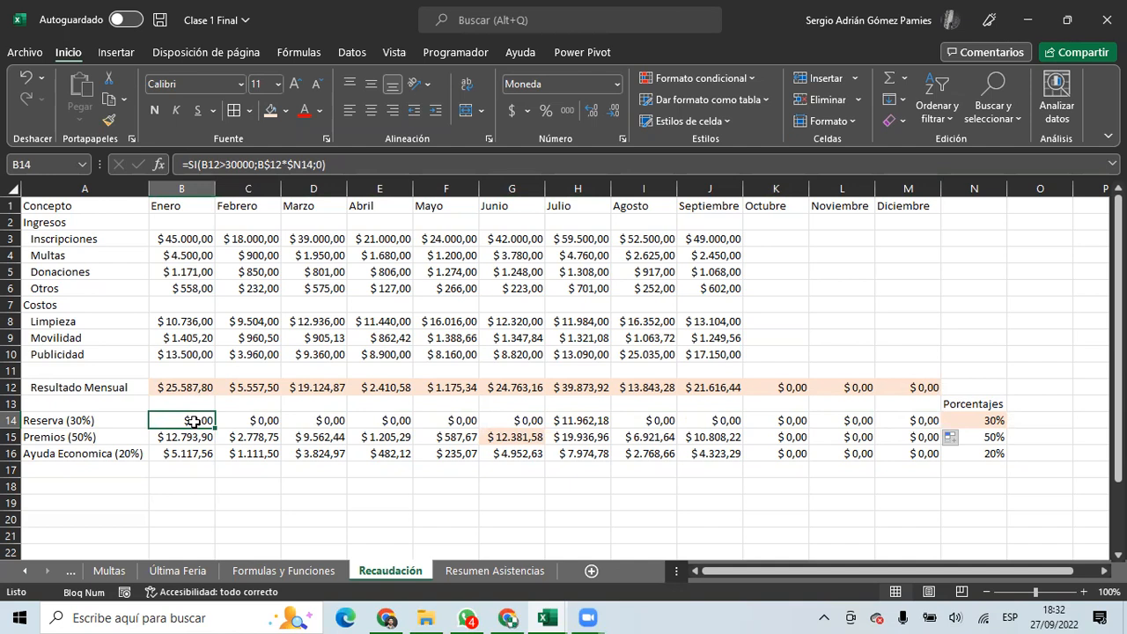
{"action": "left_click", "coordinate": [81, 423]}
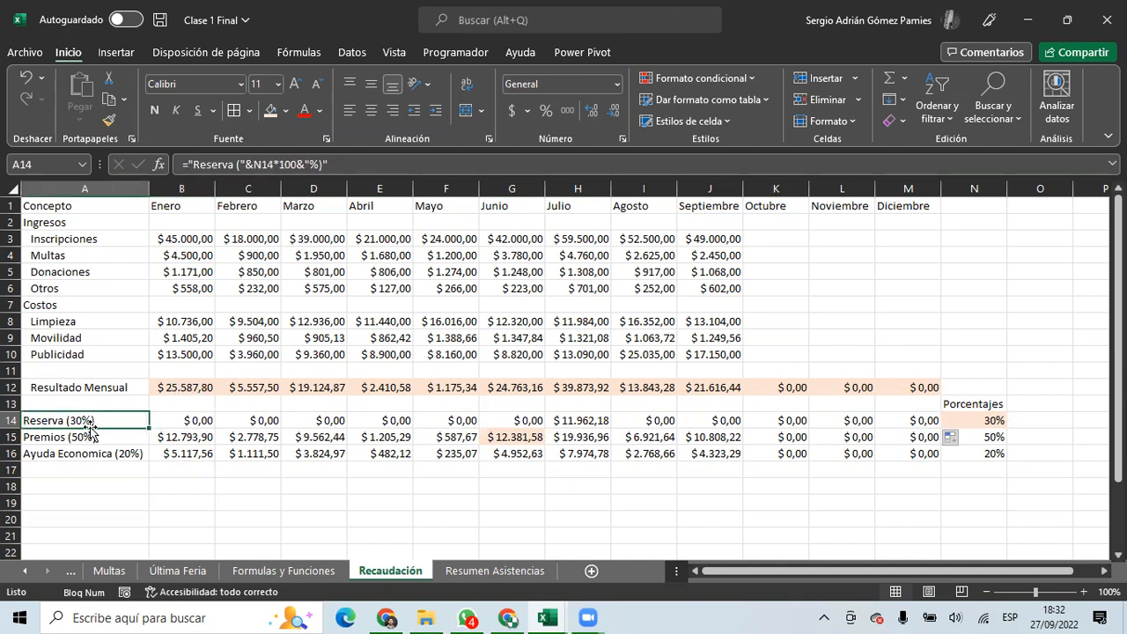
{"action": "left_click_drag", "start_coordinate": [192, 387], "coordinate": [731, 388]}
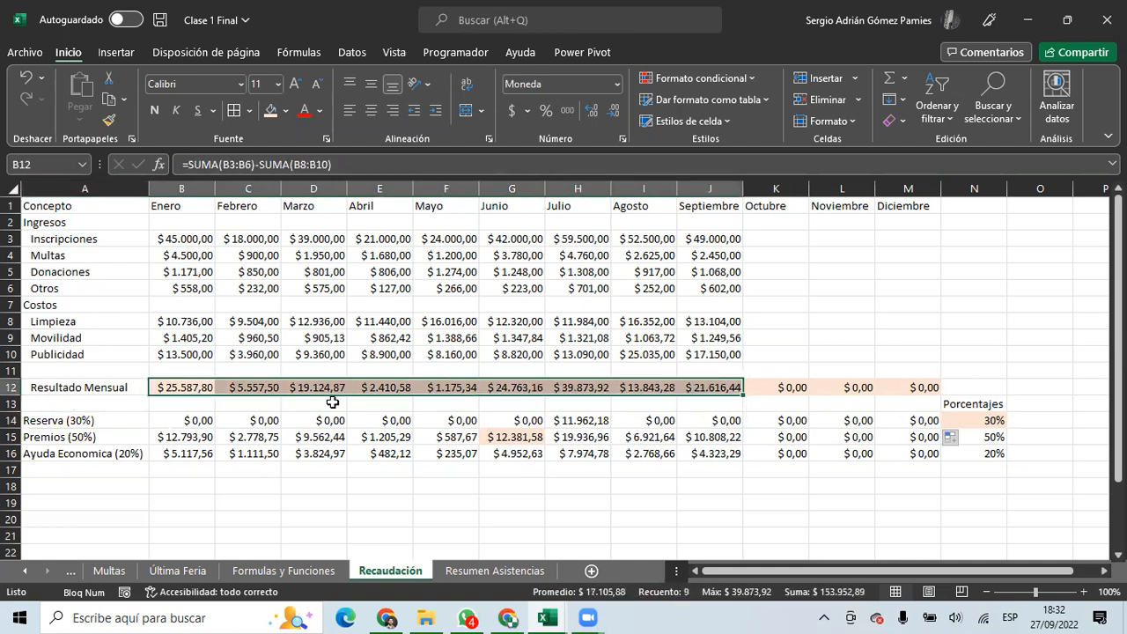
{"action": "left_click", "coordinate": [189, 425]}
{"action": "left_click_drag", "start_coordinate": [200, 165], "coordinate": [249, 166]}
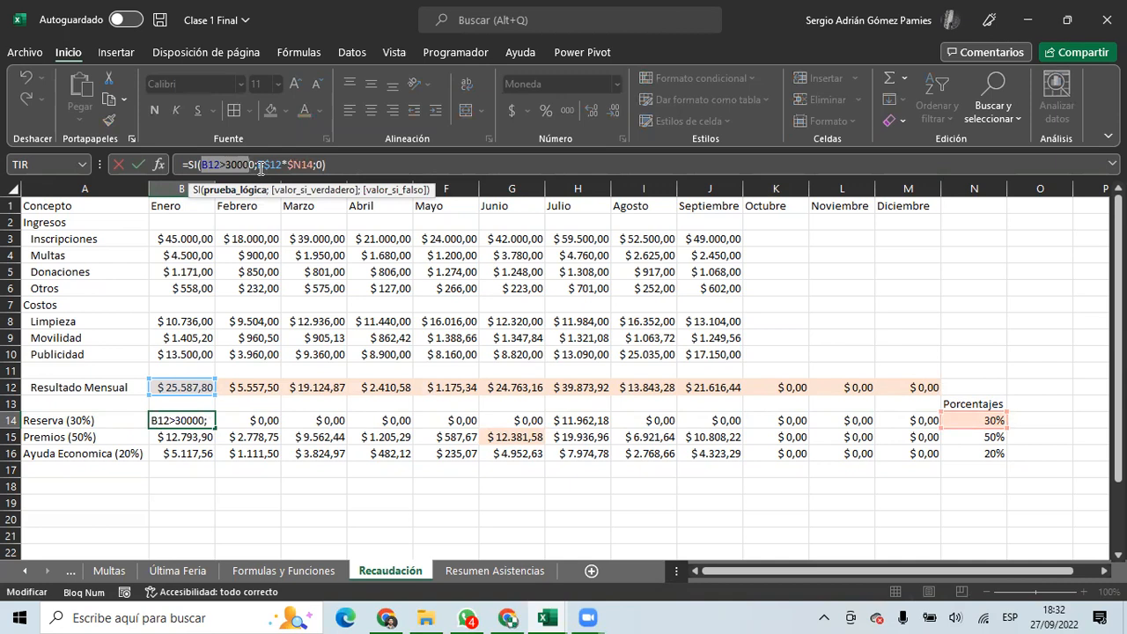
{"action": "left_click", "coordinate": [256, 164]}
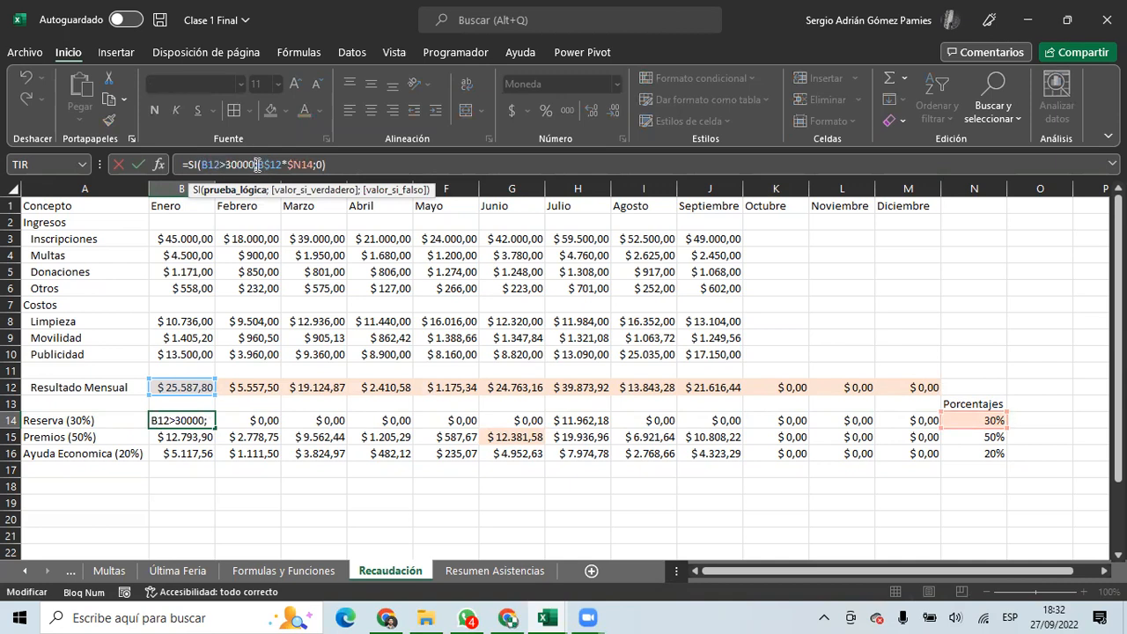
{"action": "left_click_drag", "start_coordinate": [259, 165], "coordinate": [318, 165]}
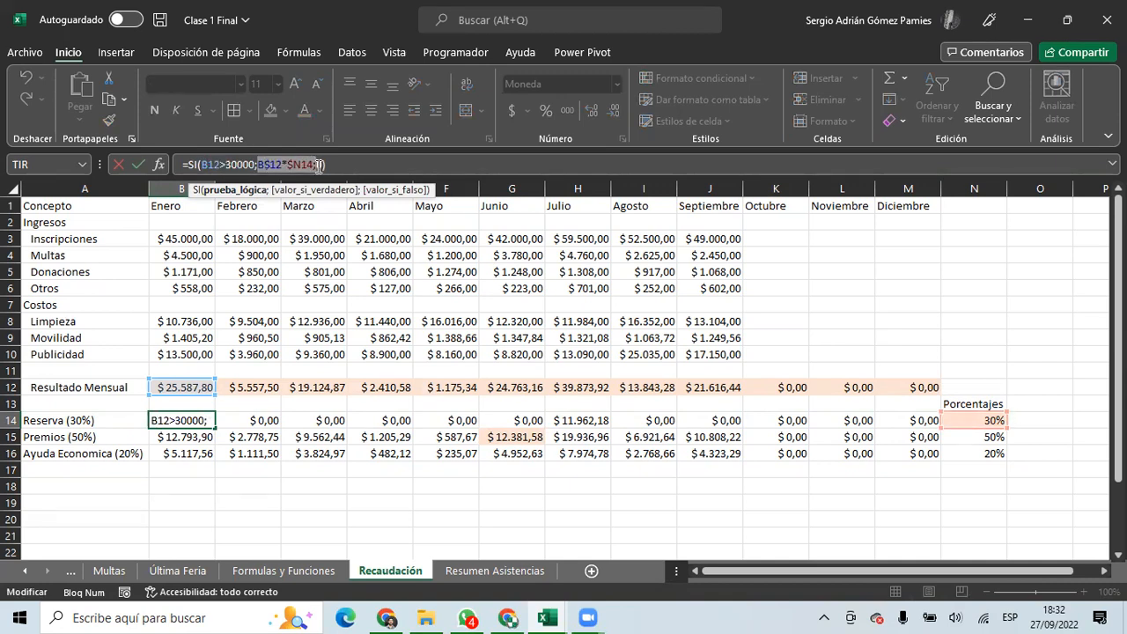
{"action": "type", "text": "0"}
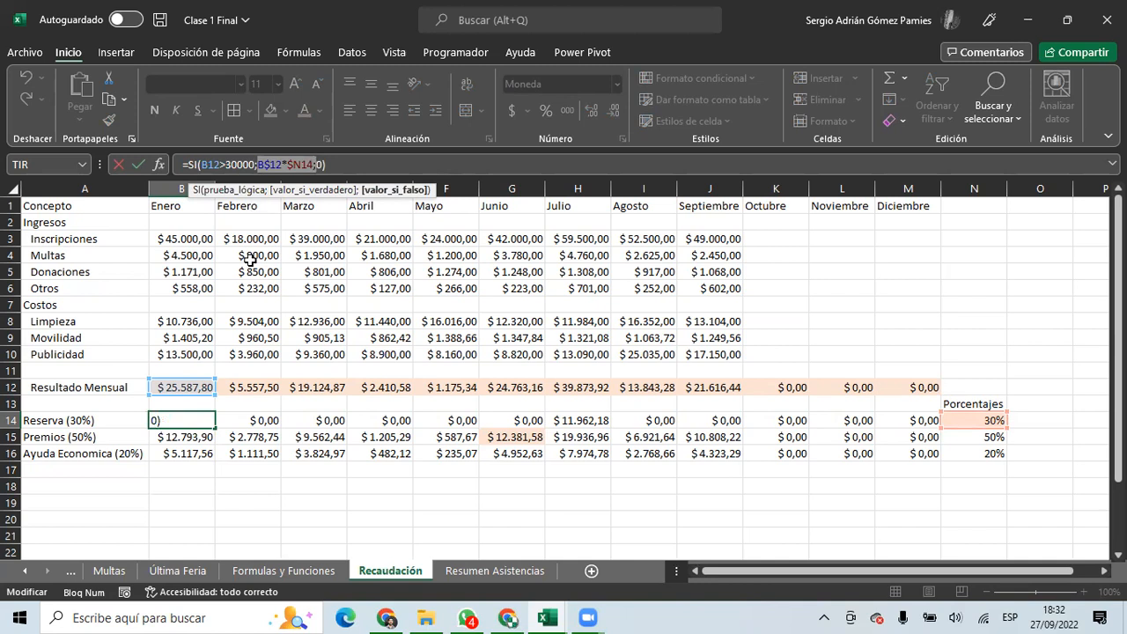
{"action": "key", "text": "ctrl+Return"}
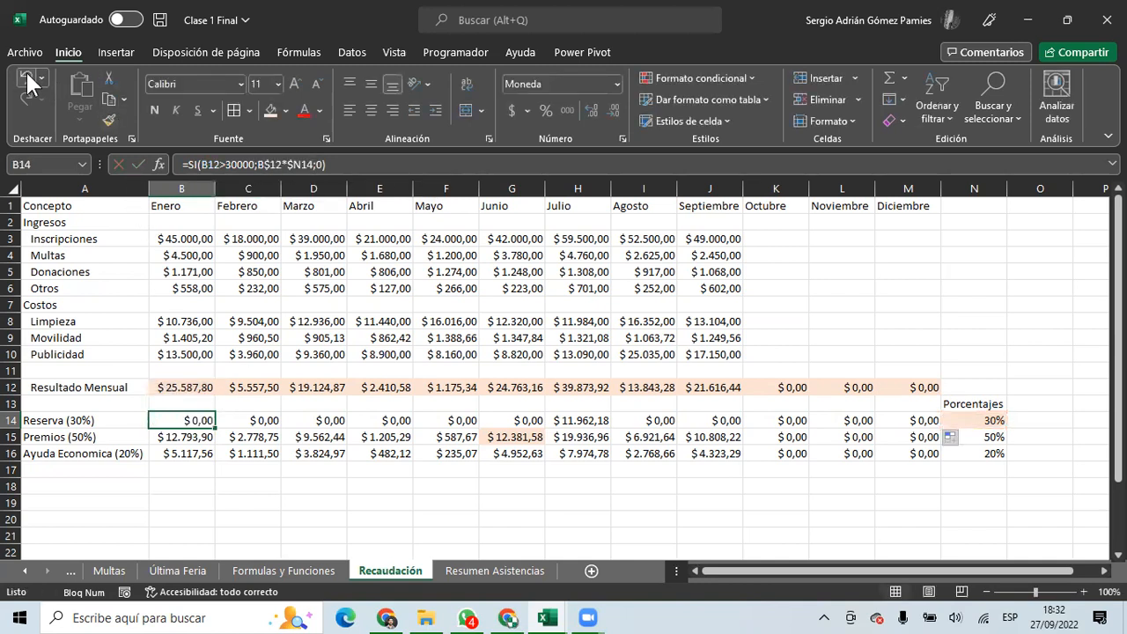
Undo twice to restore =B$12*$N14 across the Reserva row.
{"action": "left_click", "coordinate": [26, 81]}
{"action": "left_click", "coordinate": [27, 81]}
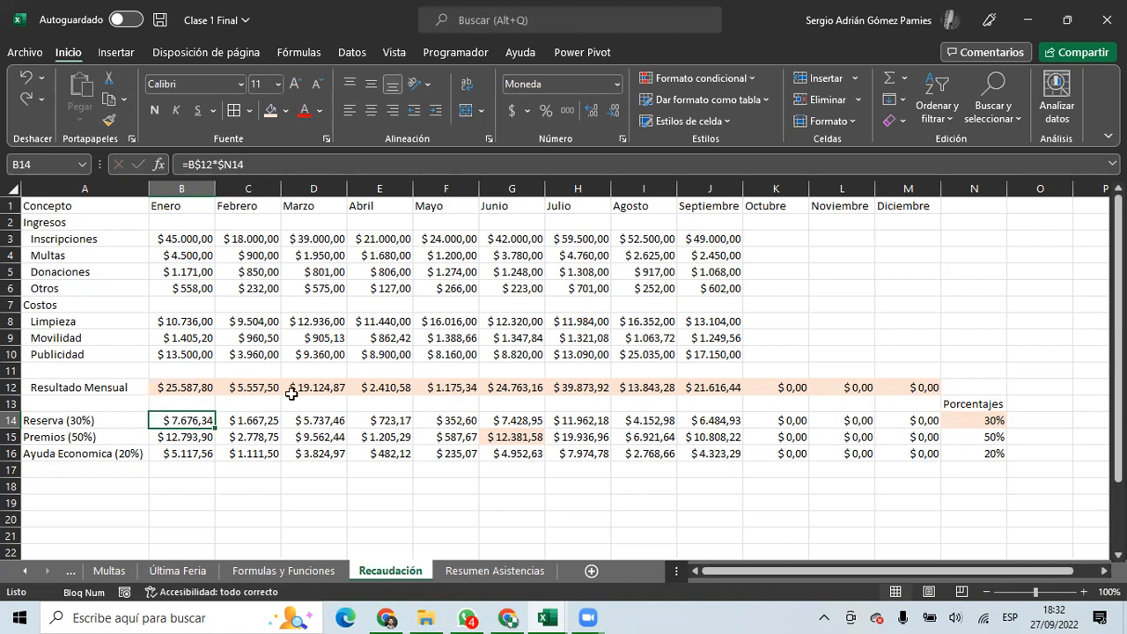
{"action": "left_click", "coordinate": [97, 253]}
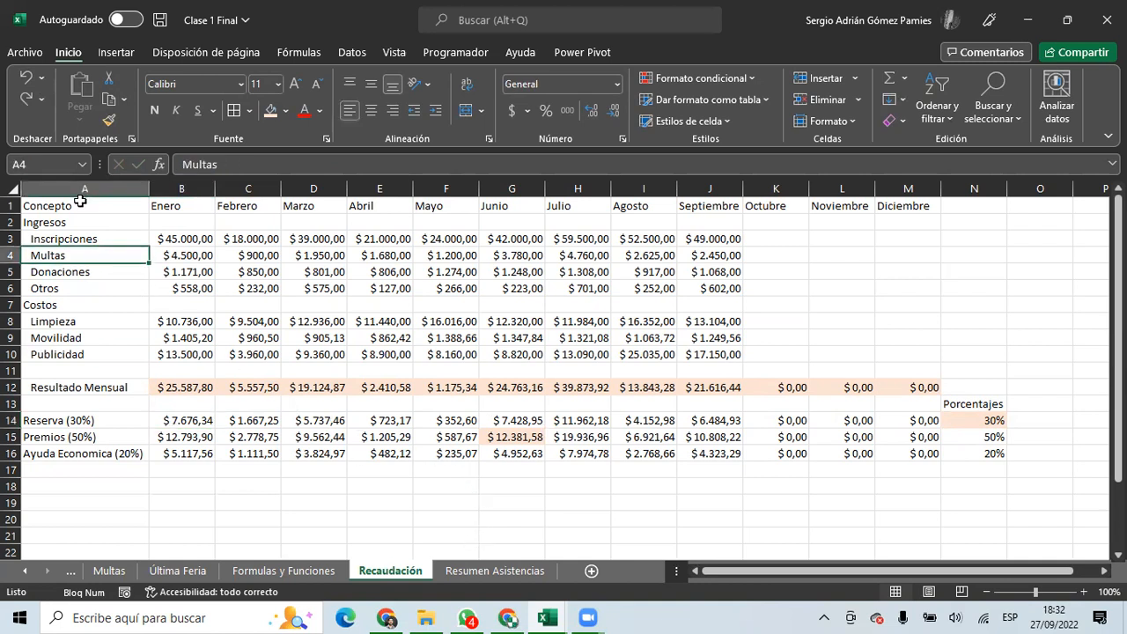
Add a new Google Sheets sheet and paste the Recaudación table copied from Excel.
{"action": "mouse_move", "coordinate": [508, 619]}
{"action": "left_click", "coordinate": [502, 592]}
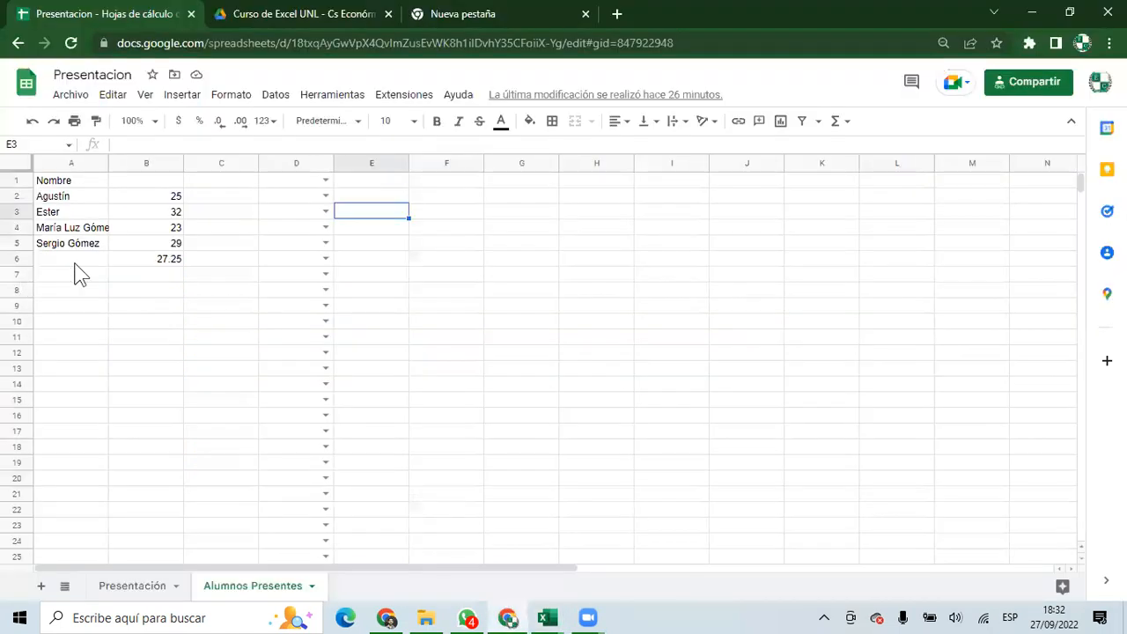
{"action": "key", "text": "shift+F11"}
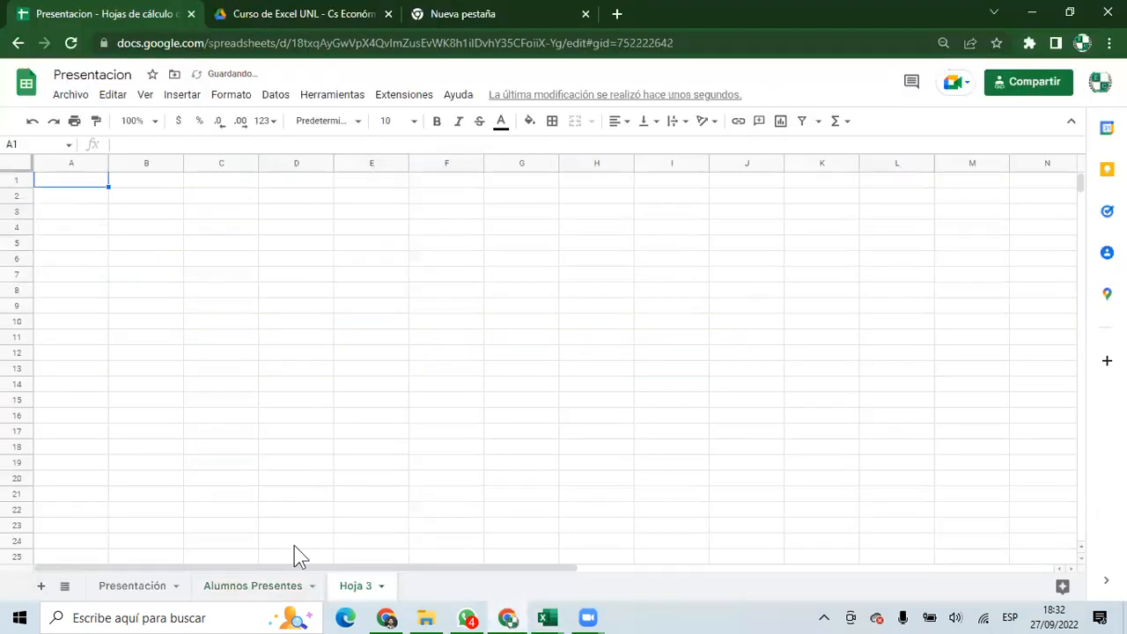
{"action": "key", "text": "alt+Tab"}
{"action": "left_click_drag", "start_coordinate": [66, 206], "coordinate": [859, 449]}
{"action": "key", "text": "ctrl+c"}
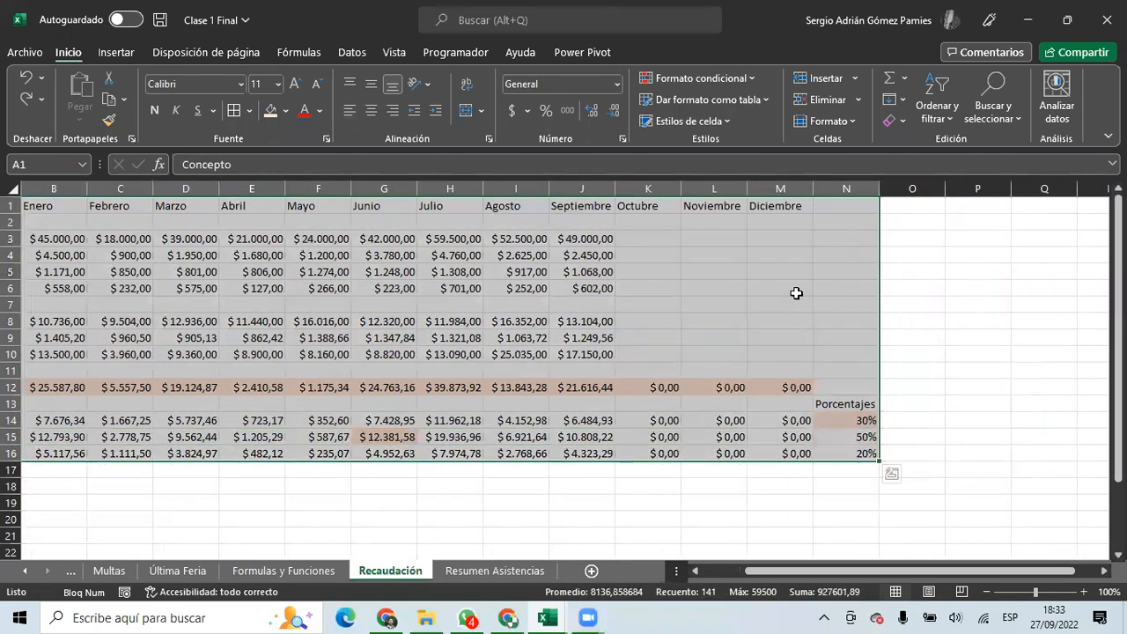
{"action": "left_click", "coordinate": [508, 617]}
{"action": "key", "text": "ctrl+v"}
{"action": "left_click", "coordinate": [366, 457]}
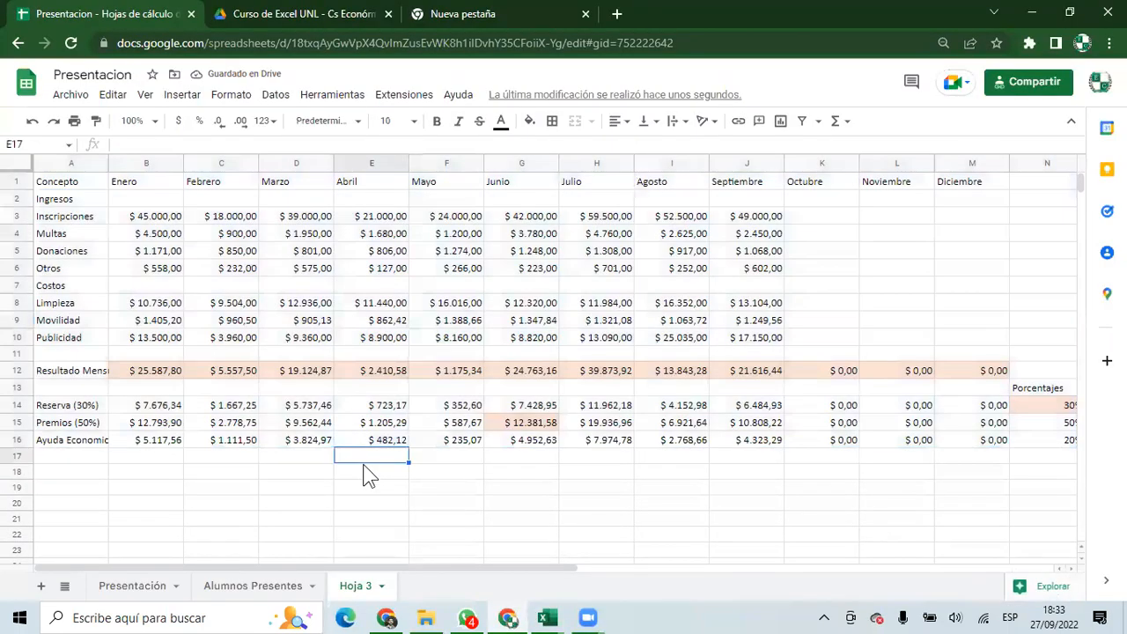
Inspect the pasted Reserva (30%) label, leaving it unchanged.
{"action": "left_click", "coordinate": [529, 478]}
{"action": "left_click", "coordinate": [757, 505]}
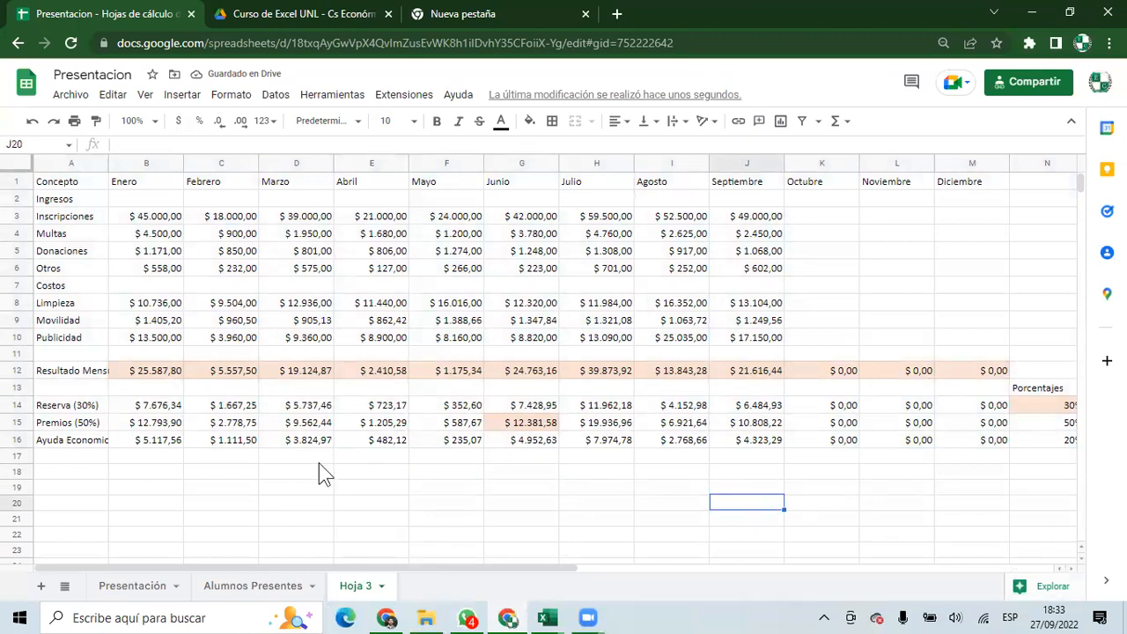
{"action": "left_click", "coordinate": [83, 405]}
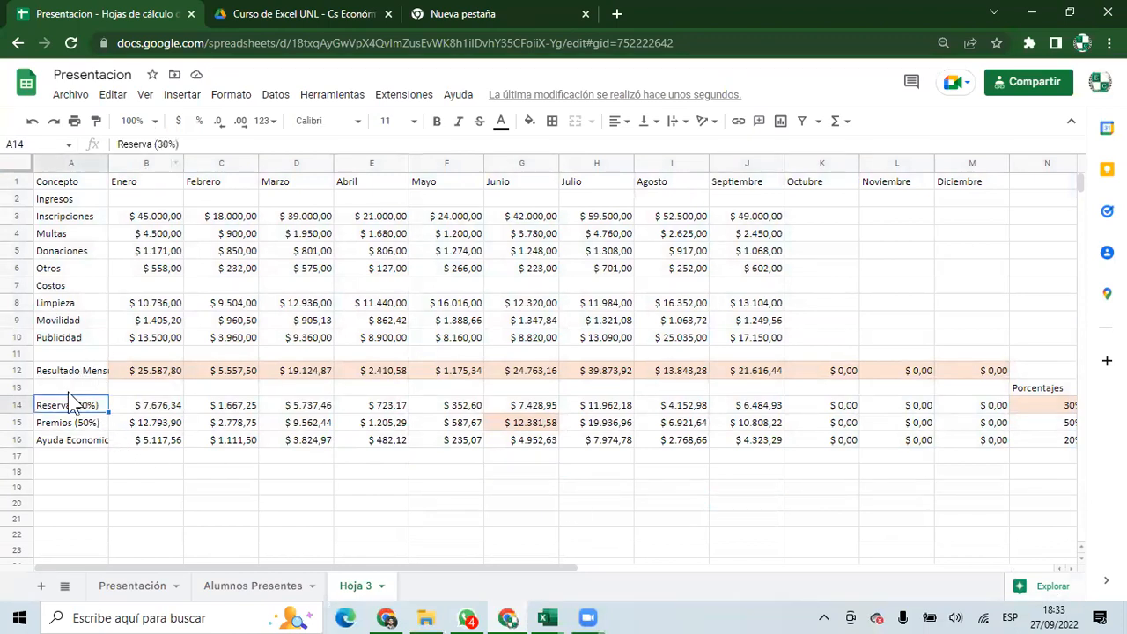
{"action": "triple_click", "coordinate": [193, 138]}
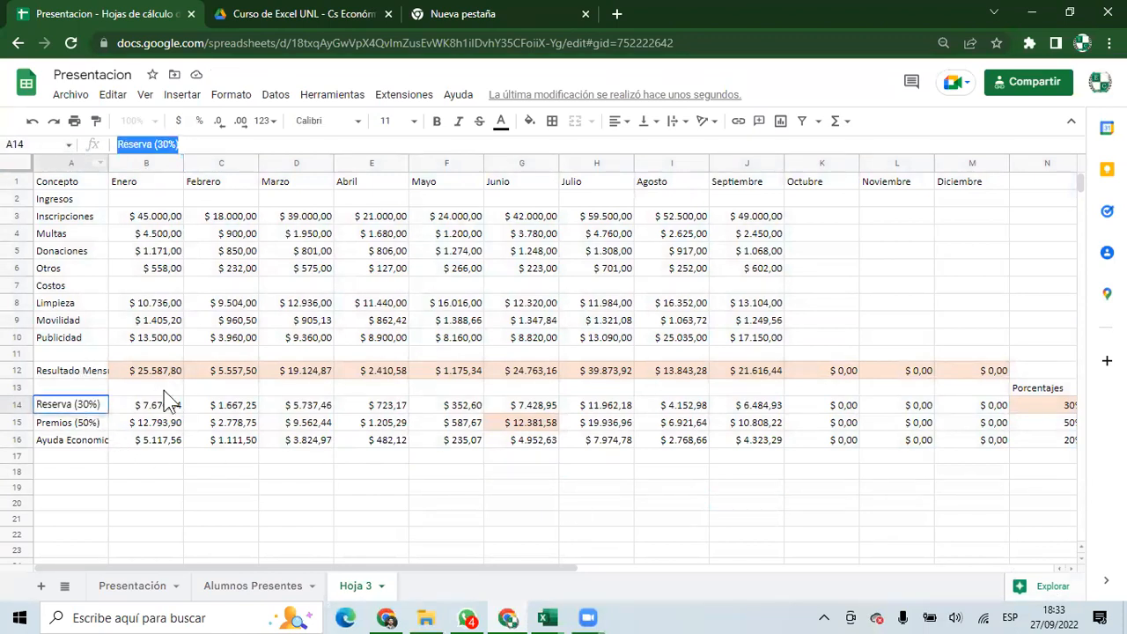
{"action": "key", "text": "Escape"}
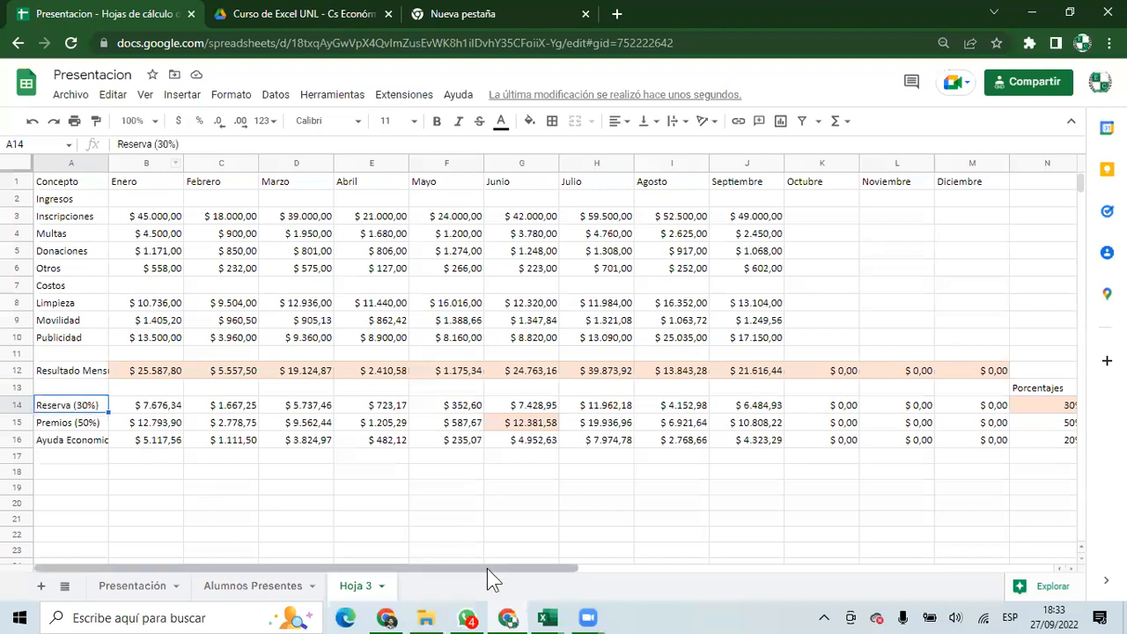
Return to the Presentacion Hoja 3 and inspect Enero's B12 result and B3 Inscripciones value.
{"action": "mouse_move", "coordinate": [544, 618]}
{"action": "left_click", "coordinate": [493, 573]}
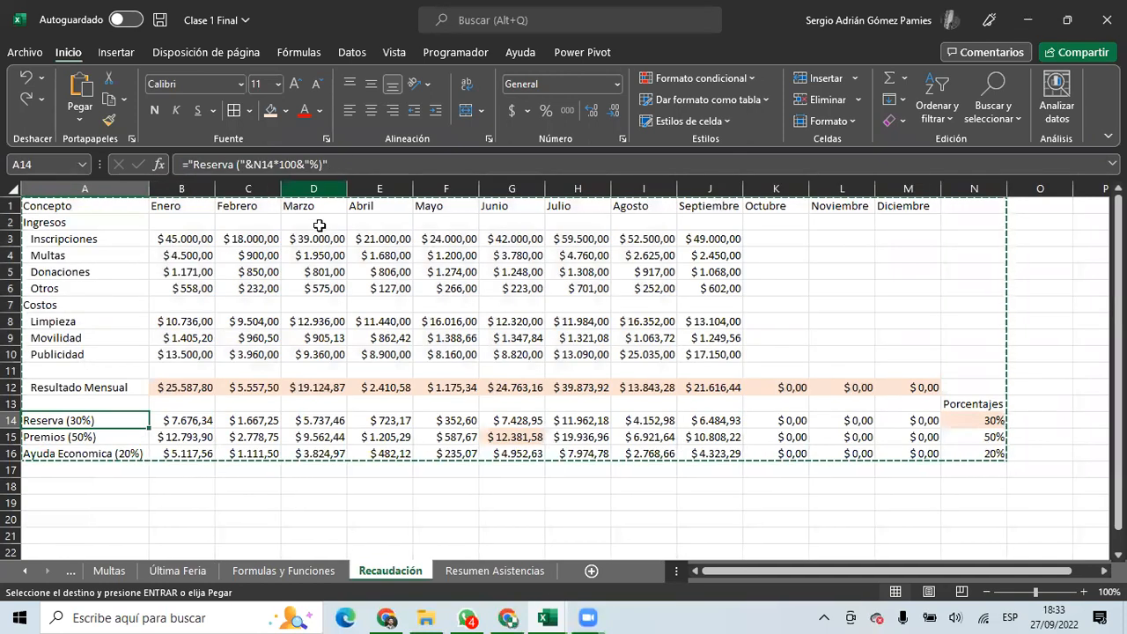
{"action": "key", "text": "Escape"}
{"action": "key", "text": "alt+Tab"}
{"action": "left_click", "coordinate": [78, 427]}
{"action": "left_click", "coordinate": [146, 370]}
{"action": "left_click_drag", "start_coordinate": [181, 146], "coordinate": [110, 146]}
{"action": "key", "text": "Escape"}
{"action": "left_click", "coordinate": [153, 201]}
{"action": "left_click", "coordinate": [154, 219]}
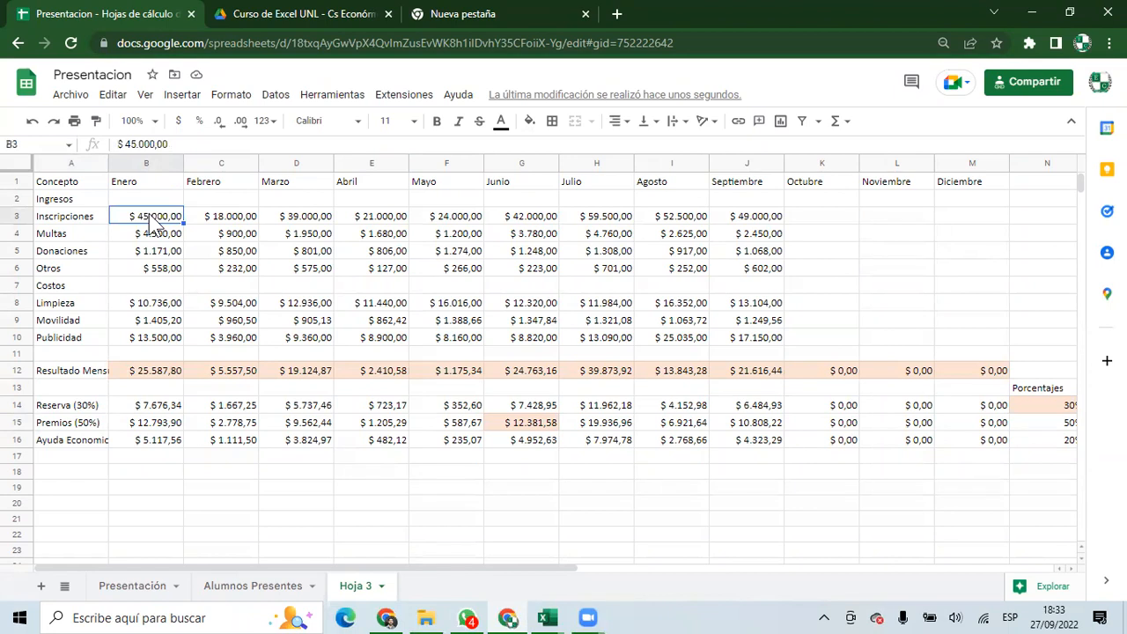
Enter =SUMA(B3:B6)-SUMA(B8:B10) in B12 for Enero's Resultado Mensual.
{"action": "left_click", "coordinate": [142, 370]}
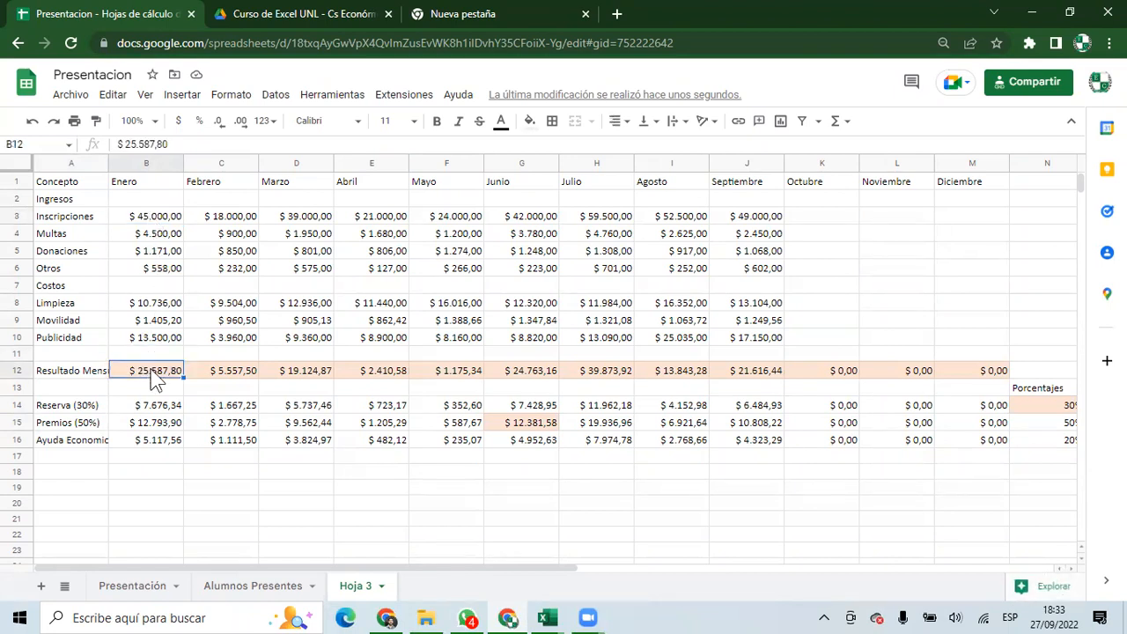
{"action": "type", "text": "=SUMA("}
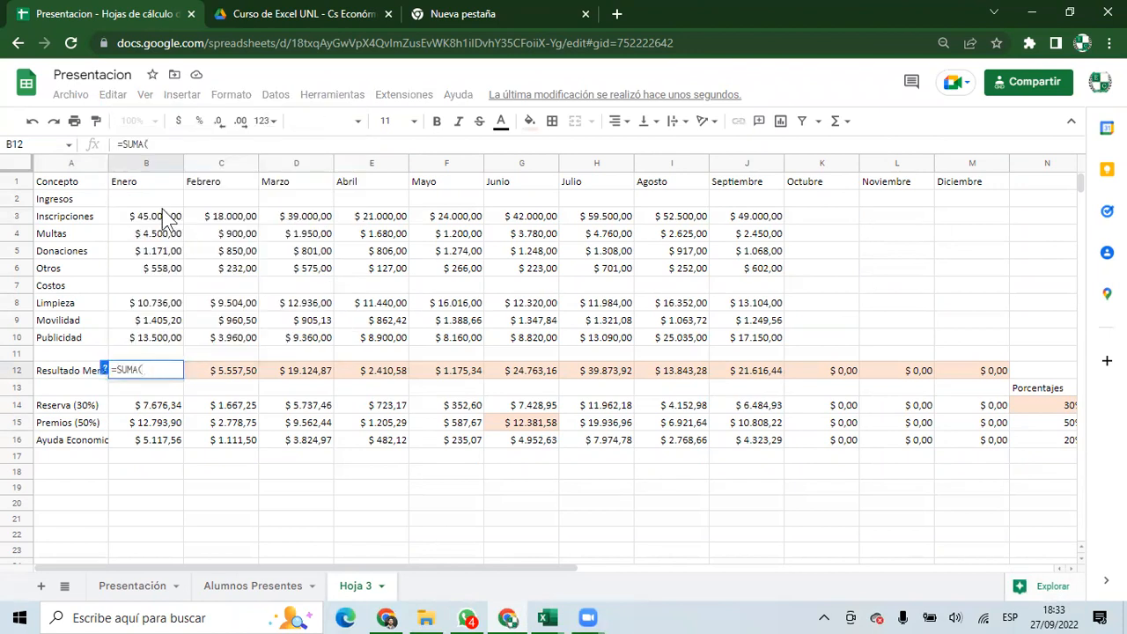
{"action": "left_click_drag", "start_coordinate": [145, 199], "coordinate": [159, 277]}
{"action": "type", "text": ")-suma"}
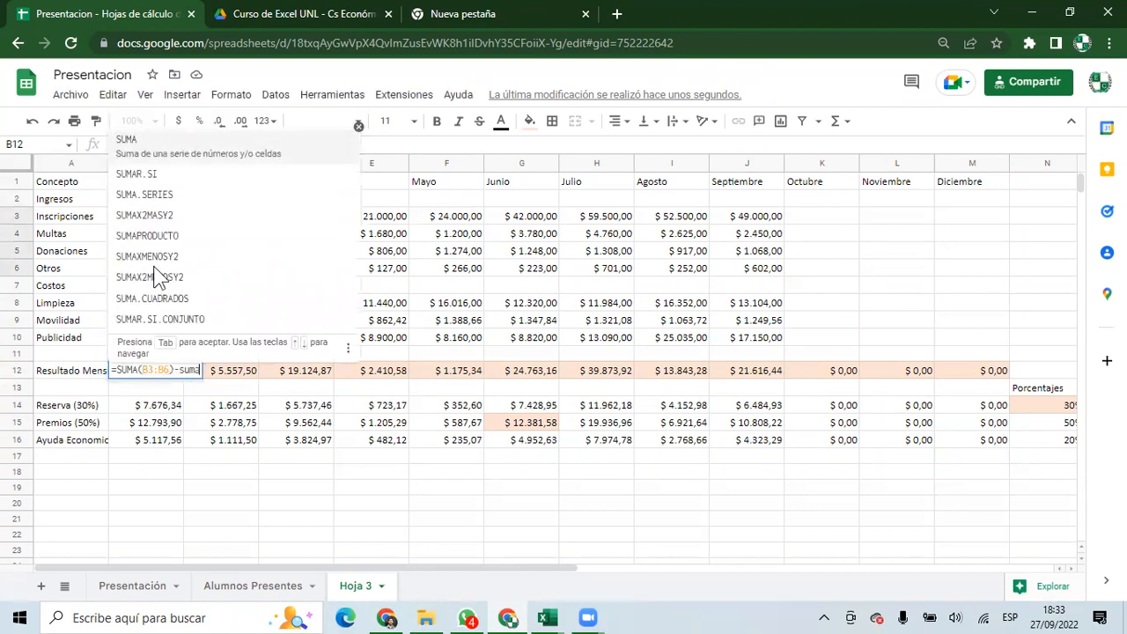
{"action": "type", "text": "("}
{"action": "left_click_drag", "start_coordinate": [163, 301], "coordinate": [168, 341]}
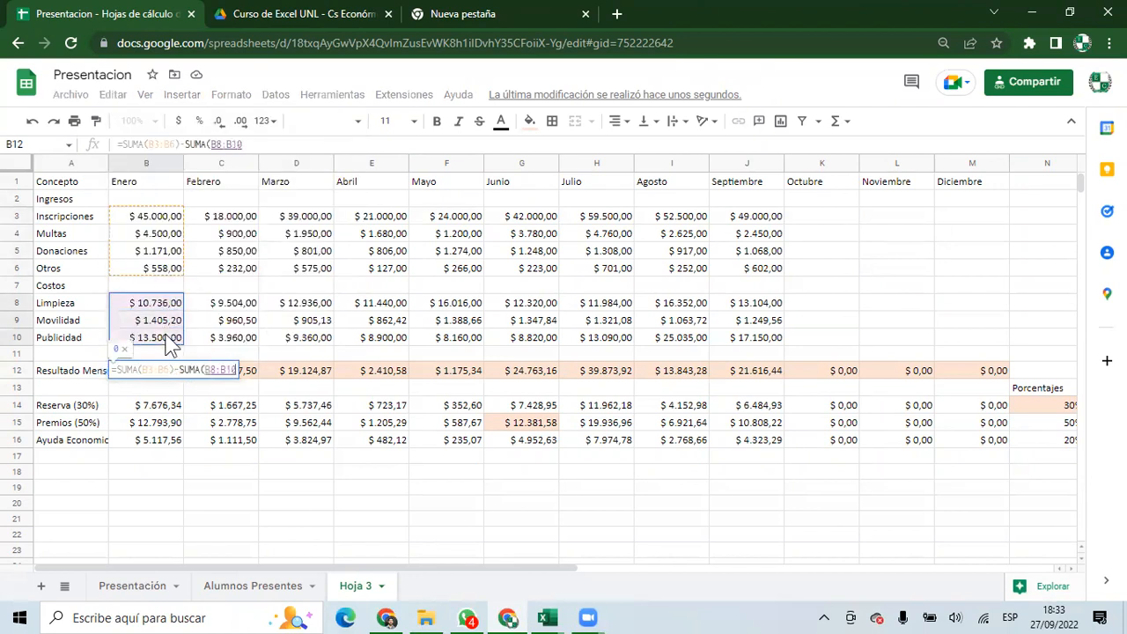
{"action": "key", "text": "Return"}
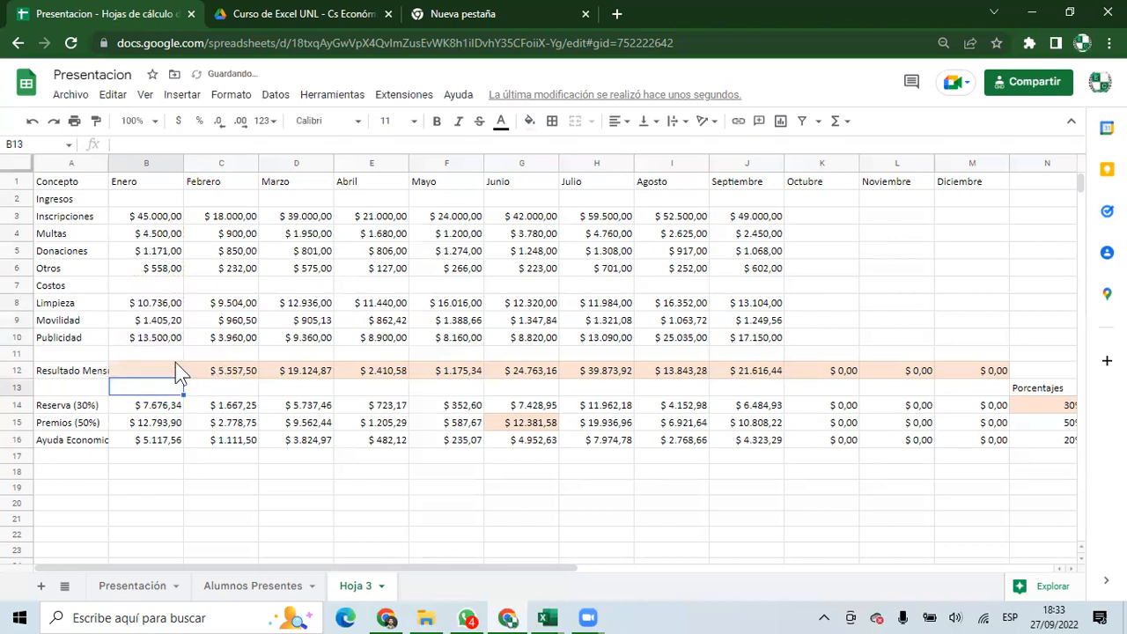
{"action": "left_click", "coordinate": [176, 358]}
{"action": "key", "text": "Down"}
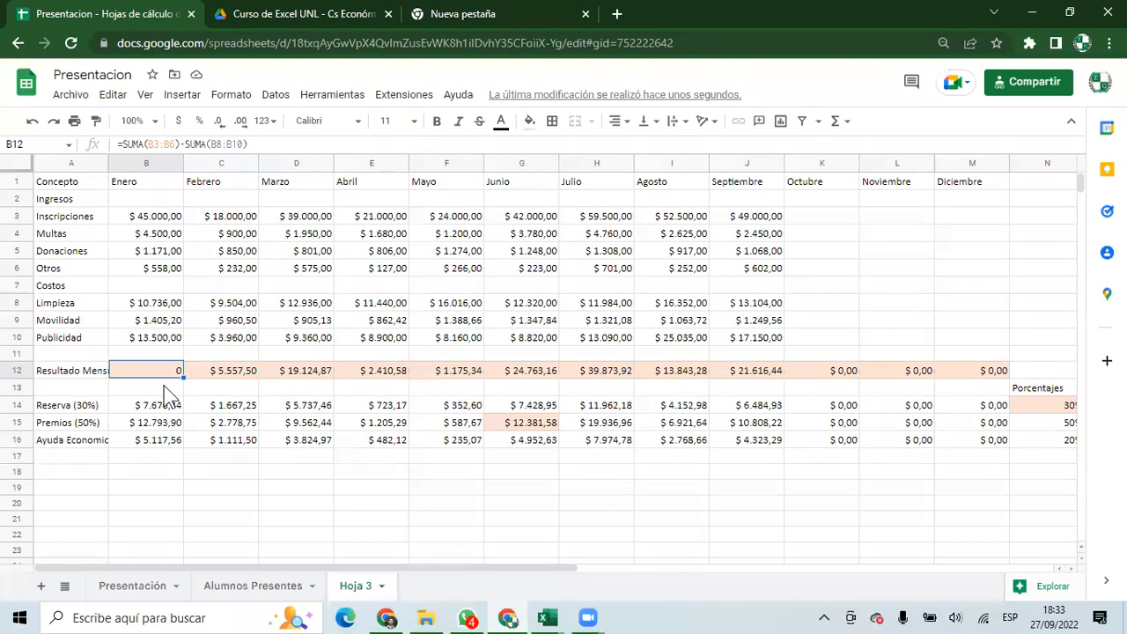
Remove the '$' sign from January's Inscripciones value in B3.
{"action": "left_click", "coordinate": [151, 218]}
{"action": "left_click_drag", "start_coordinate": [129, 145], "coordinate": [113, 151]}
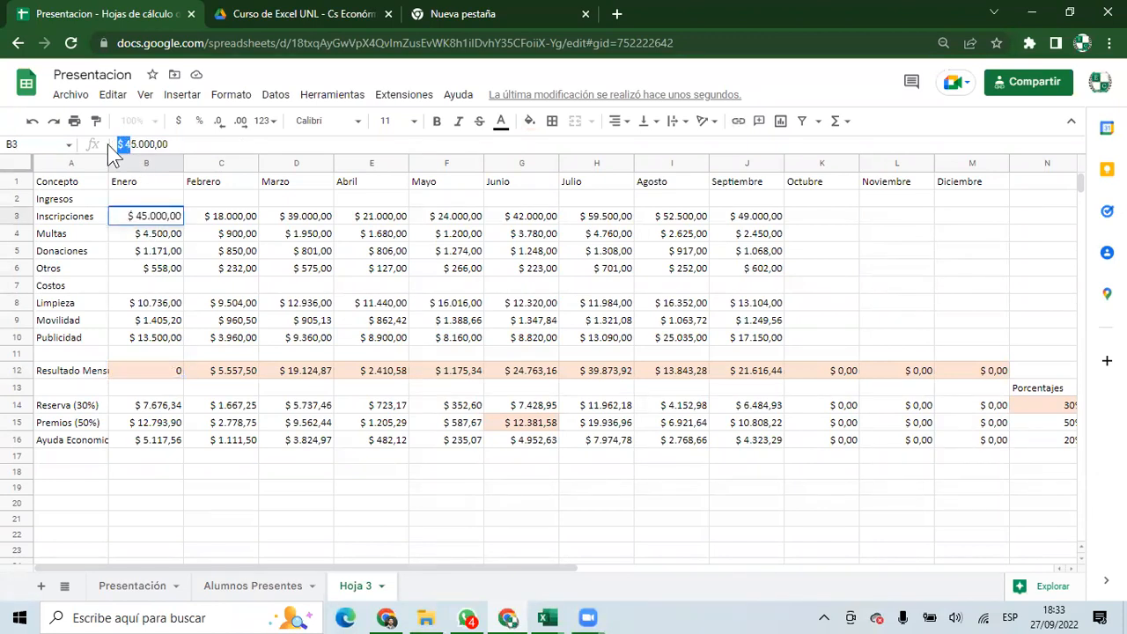
{"action": "left_click", "coordinate": [121, 147]}
{"action": "key", "text": "Escape"}
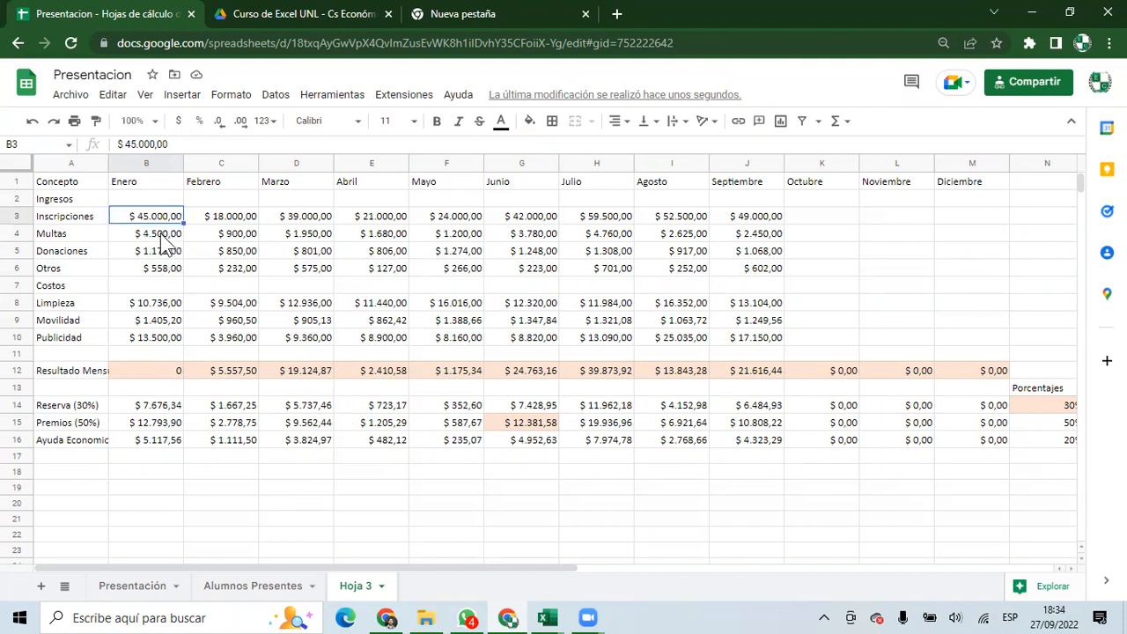
{"action": "double_click", "coordinate": [144, 217]}
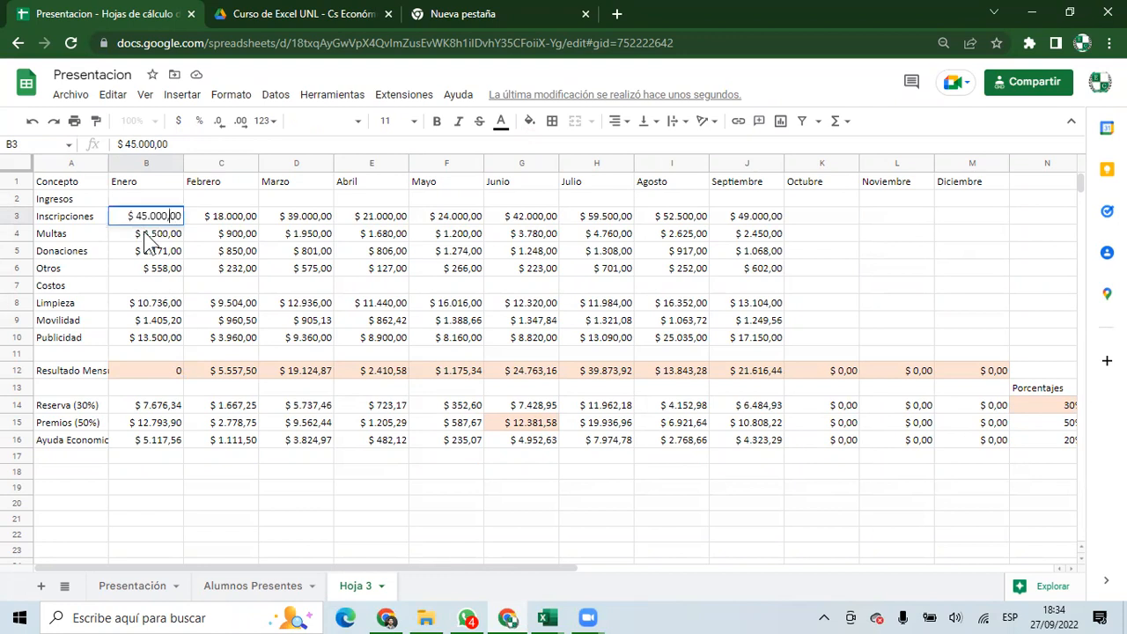
{"action": "key", "text": "BackSpace"}
{"action": "key", "text": "BackSpace"}
{"action": "key", "text": "Return"}
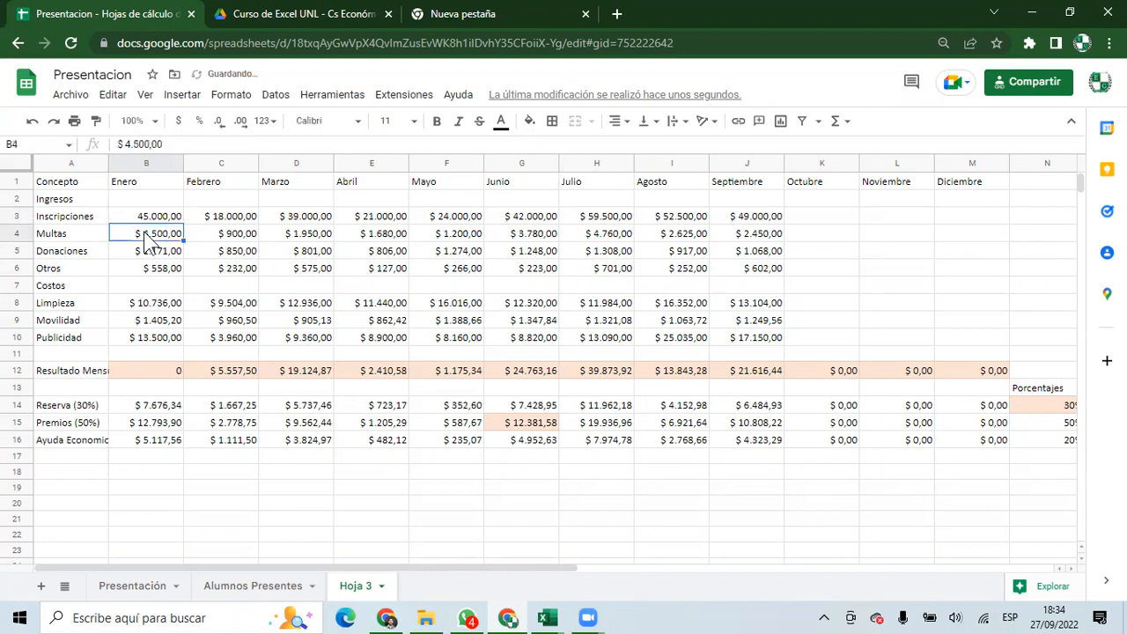
Strip the thousands dot and ',00' so B3 reads 45000.
{"action": "left_click", "coordinate": [144, 217]}
{"action": "key", "text": "Return"}
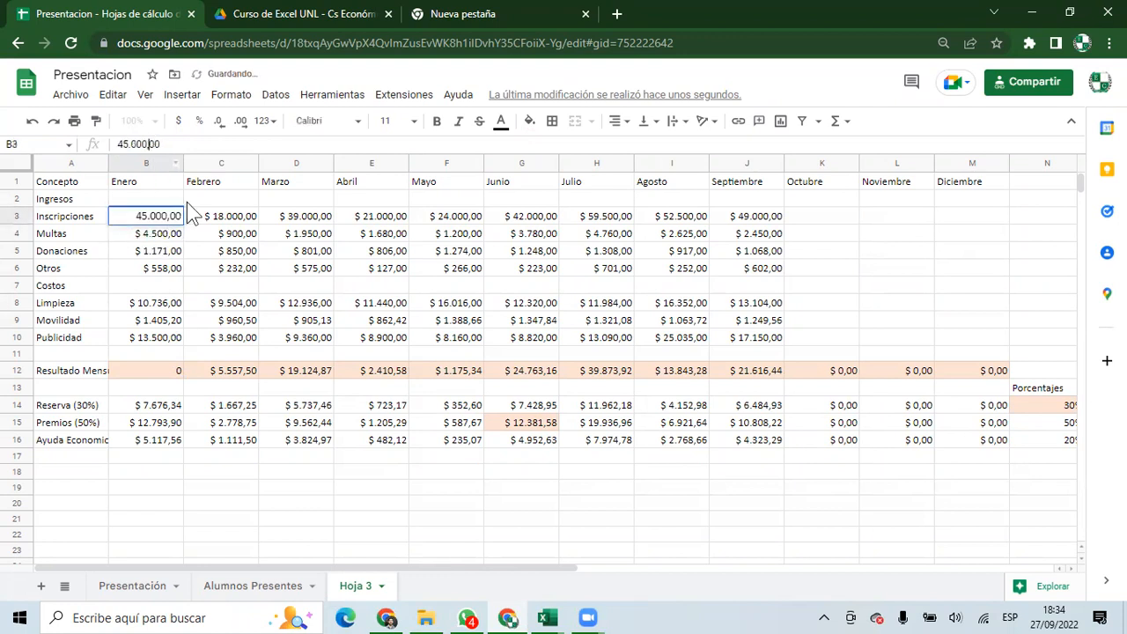
{"action": "key", "text": "Left"}
{"action": "key", "text": "Left"}
{"action": "key", "text": "Left"}
{"action": "key", "text": "Left"}
{"action": "key", "text": "Left"}
{"action": "key", "text": "Left"}
{"action": "key", "text": "BackSpace"}
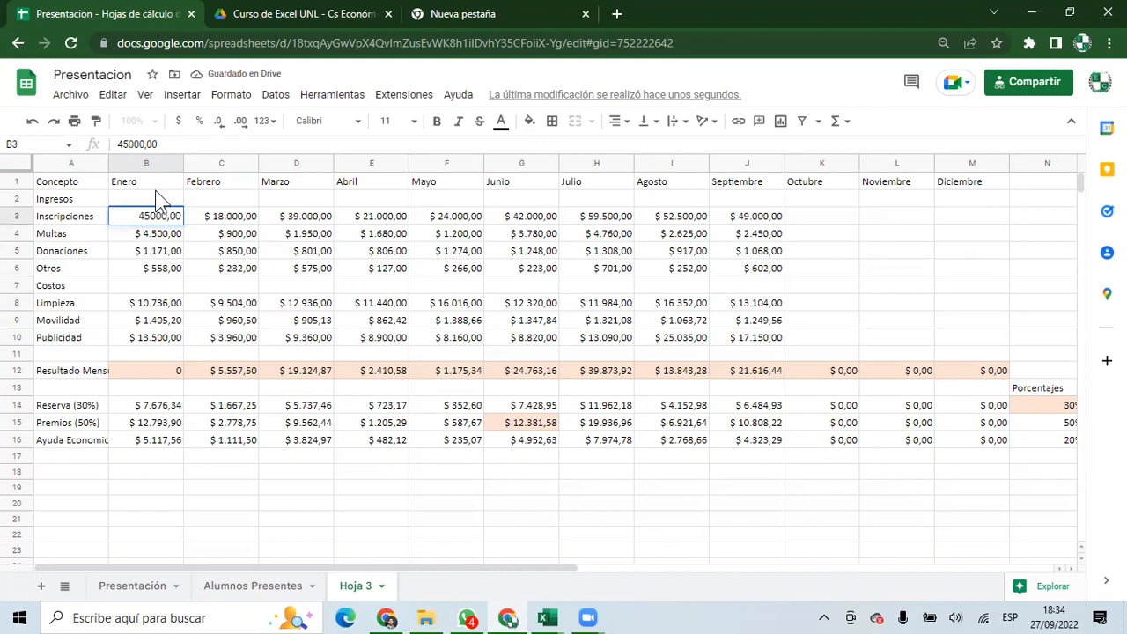
{"action": "key", "text": "BackSpace"}
{"action": "key", "text": "Delete"}
{"action": "key", "text": "Delete"}
{"action": "key", "text": "Return"}
{"action": "left_click", "coordinate": [161, 215]}
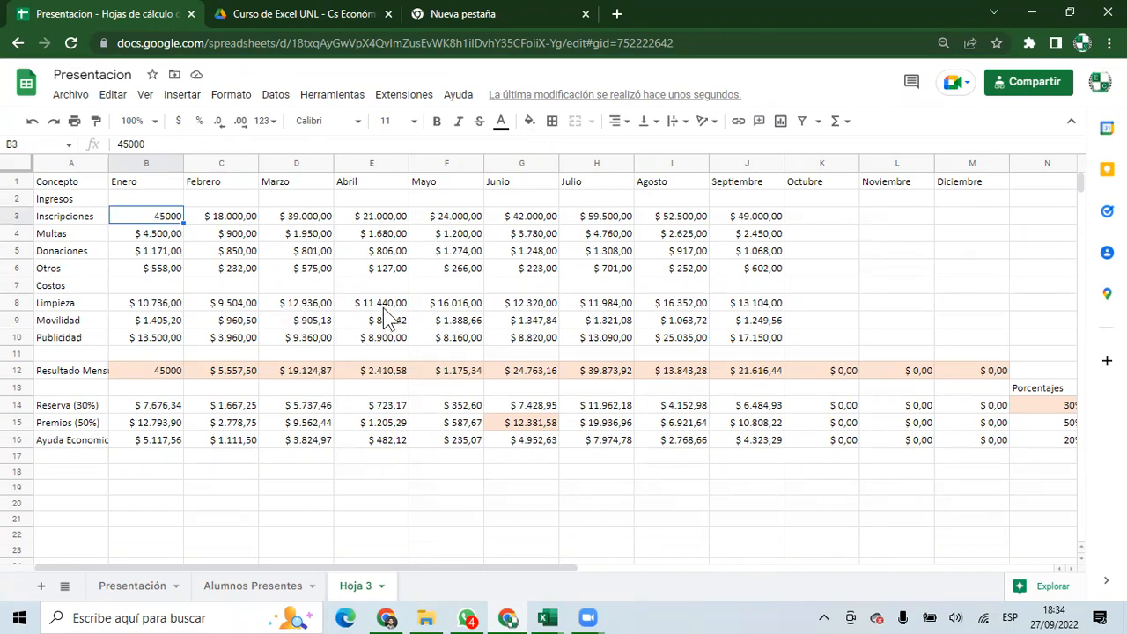
{"action": "left_click", "coordinate": [545, 618]}
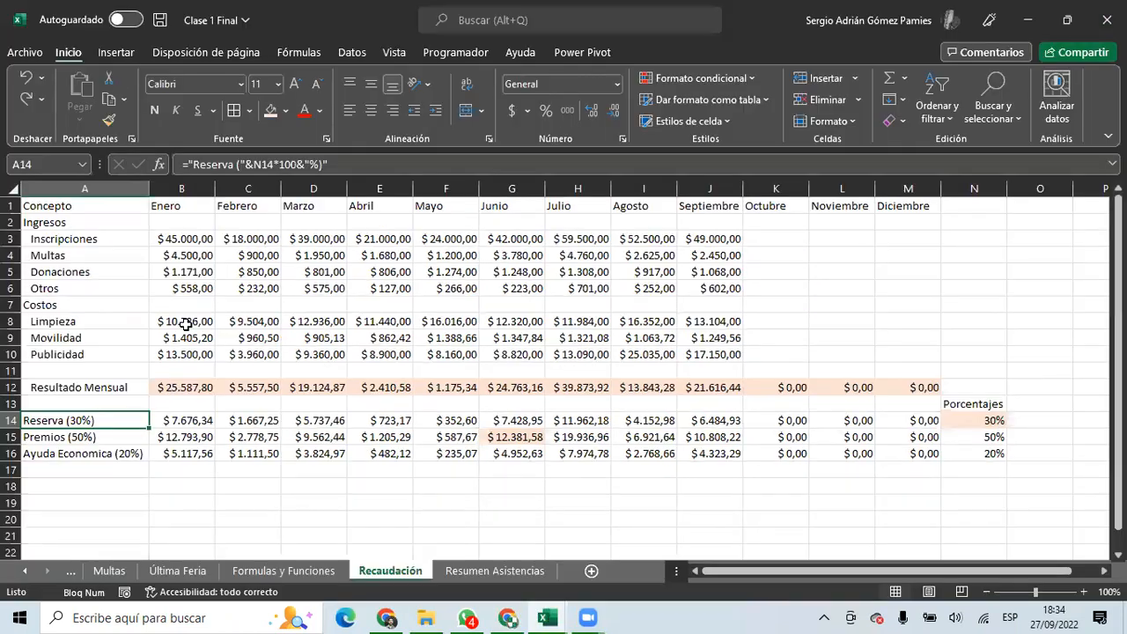
Format B3:M16 as Número with two decimals instead of dollar currency.
{"action": "left_click", "coordinate": [274, 356]}
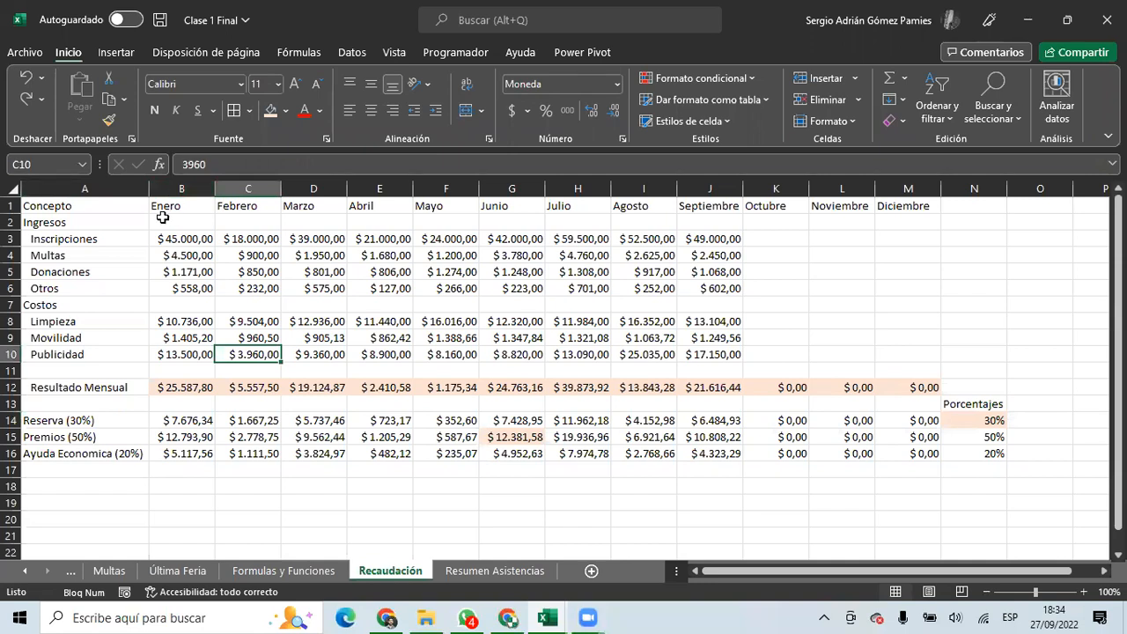
{"action": "left_click", "coordinate": [170, 190]}
{"action": "left_click_drag", "start_coordinate": [189, 236], "coordinate": [924, 453]}
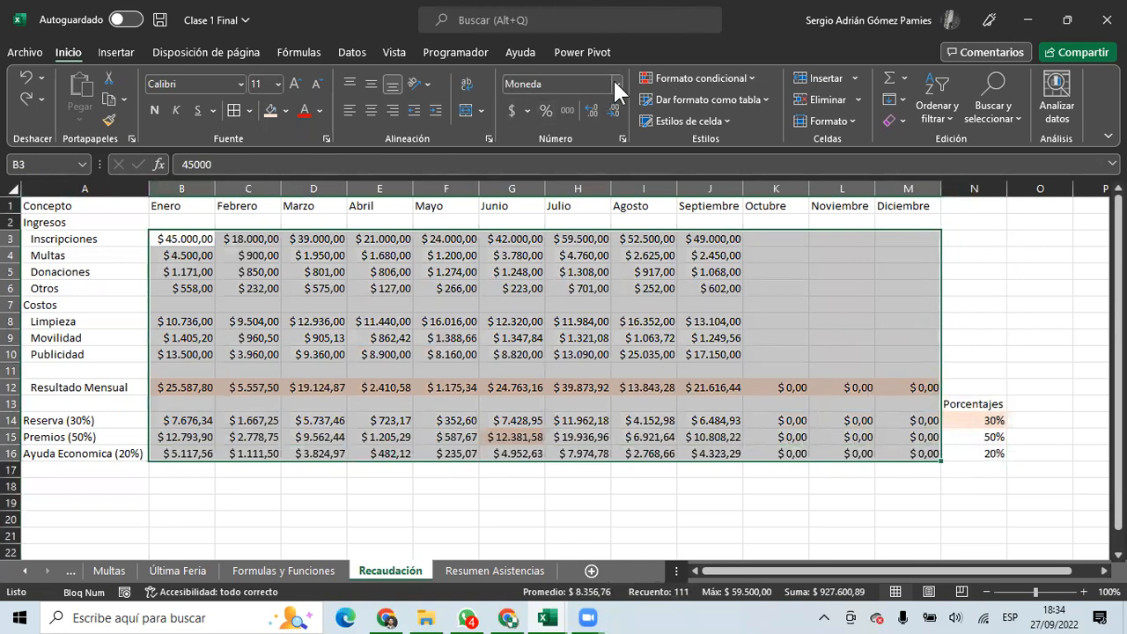
{"action": "left_click", "coordinate": [616, 84]}
{"action": "left_click", "coordinate": [588, 161]}
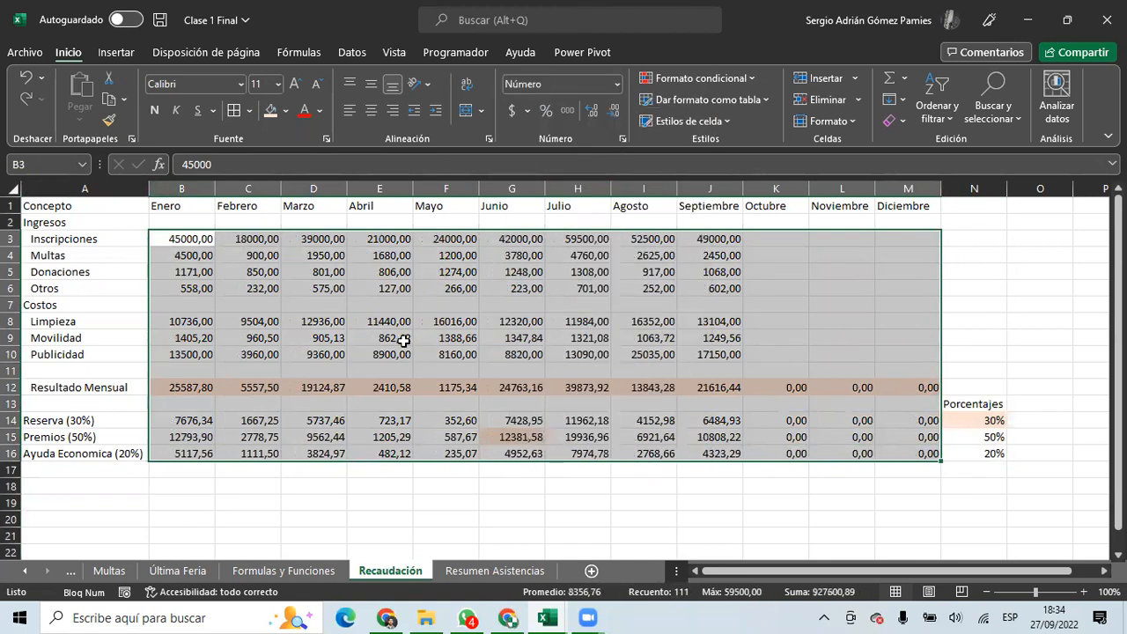
{"action": "left_click", "coordinate": [607, 109]}
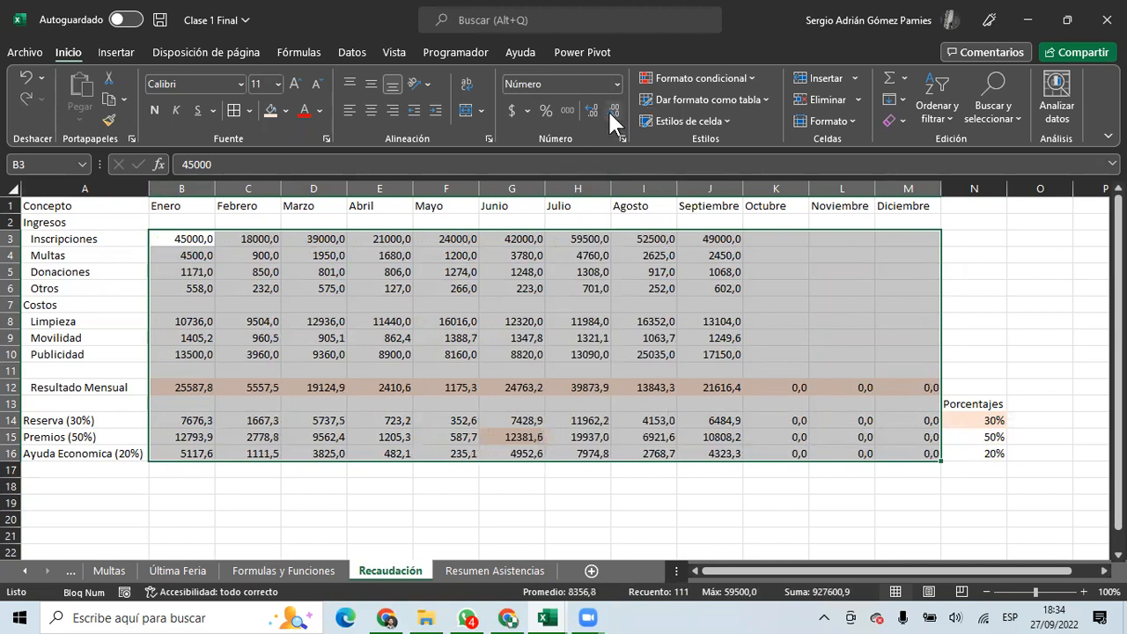
{"action": "left_click", "coordinate": [608, 109]}
{"action": "left_click", "coordinate": [588, 108]}
{"action": "left_click", "coordinate": [588, 108]}
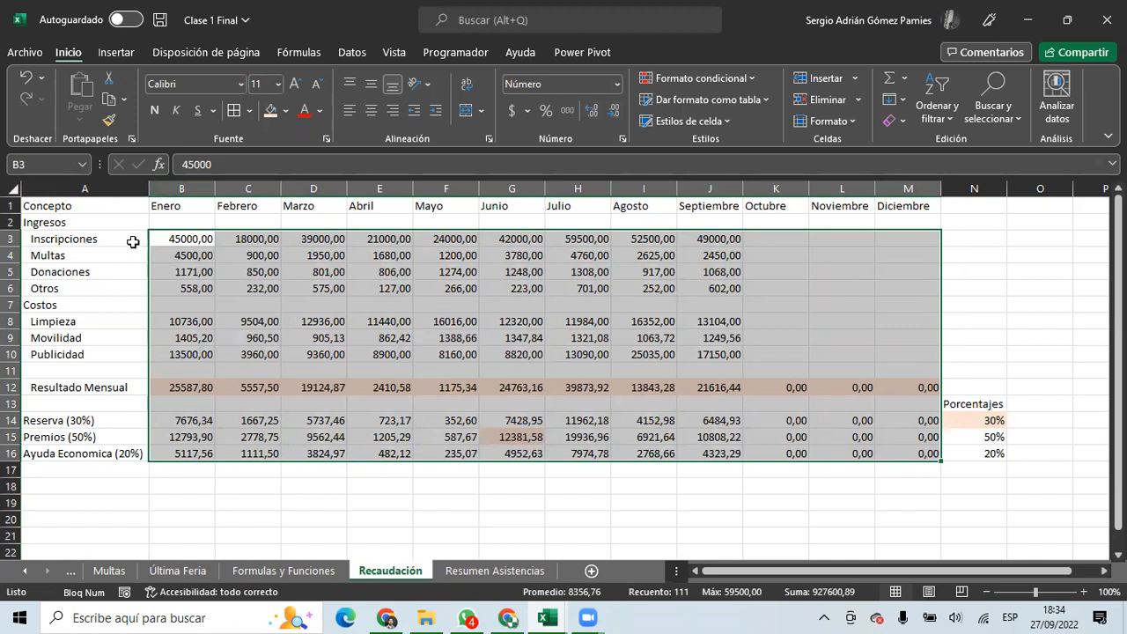
{"action": "left_click", "coordinate": [206, 240]}
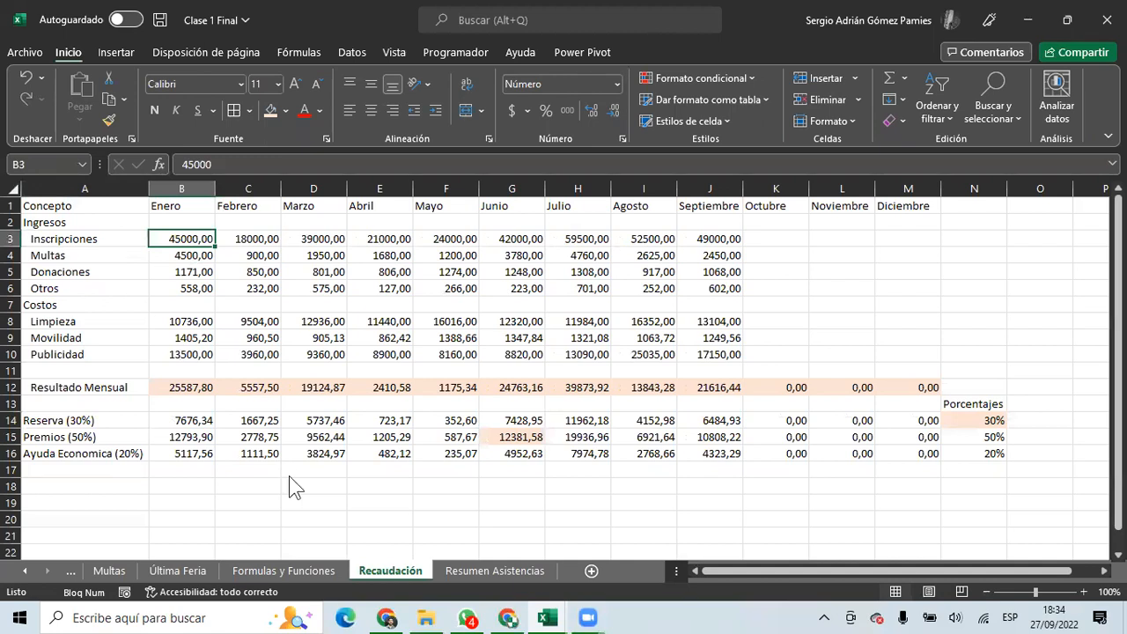
{"action": "key", "text": "alt+Tab"}
Clear the old table A1:N17 on Hoja 3.
{"action": "left_click", "coordinate": [42, 184]}
{"action": "left_click_drag", "start_coordinate": [119, 211], "coordinate": [1053, 453]}
{"action": "key", "text": "Delete"}
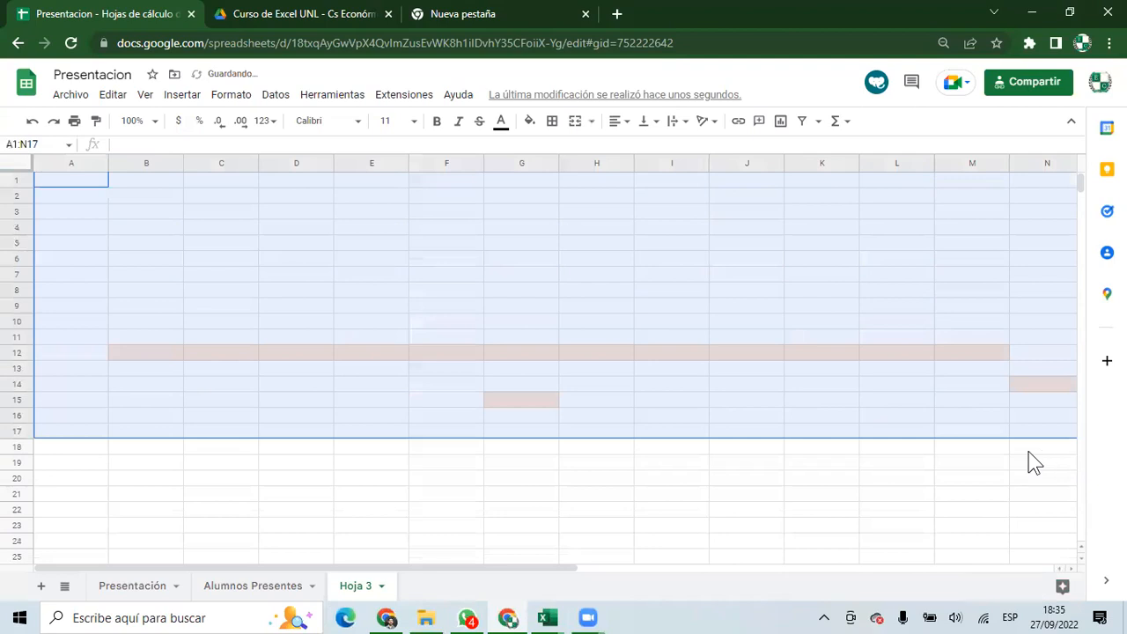
Copy A1:N16 from Excel, paste it at A1 on Hoja 3, and select B3:M16.
{"action": "key", "text": "alt+Tab"}
{"action": "left_click_drag", "start_coordinate": [48, 206], "coordinate": [1003, 456]}
{"action": "key", "text": "ctrl+c"}
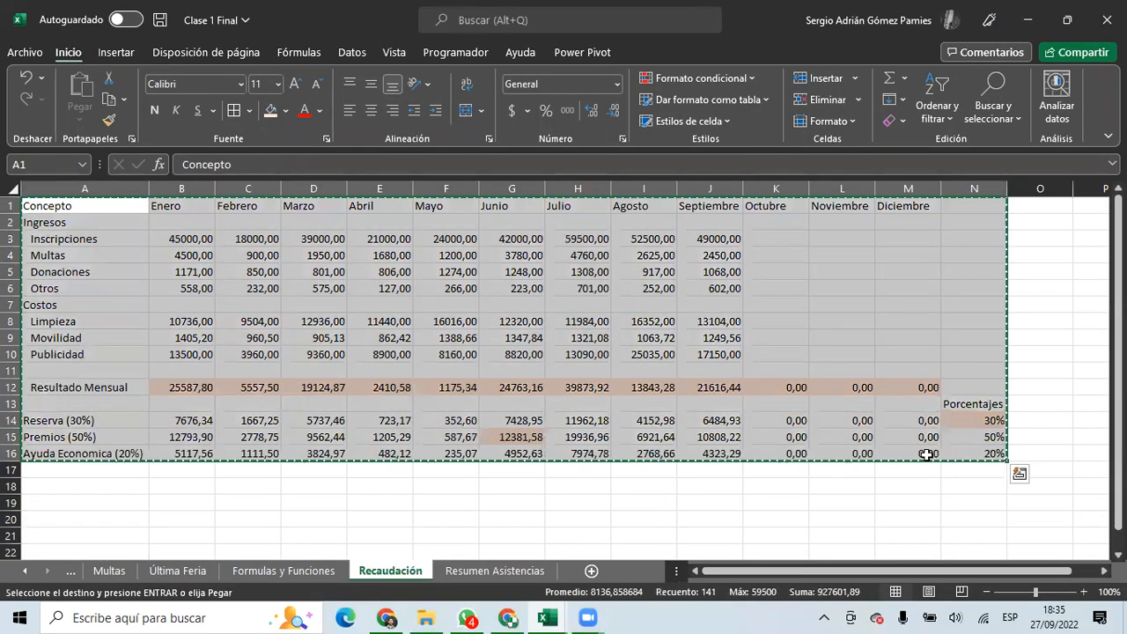
{"action": "key", "text": "alt+Tab"}
{"action": "left_click", "coordinate": [61, 182]}
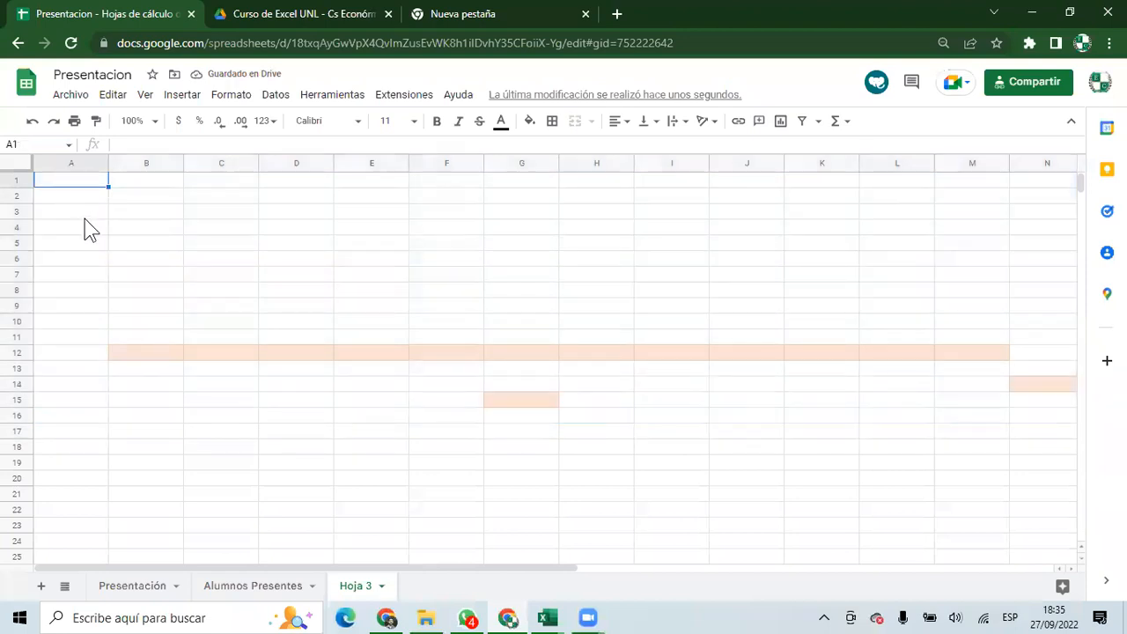
{"action": "key", "text": "ctrl+v"}
{"action": "left_click", "coordinate": [157, 368]}
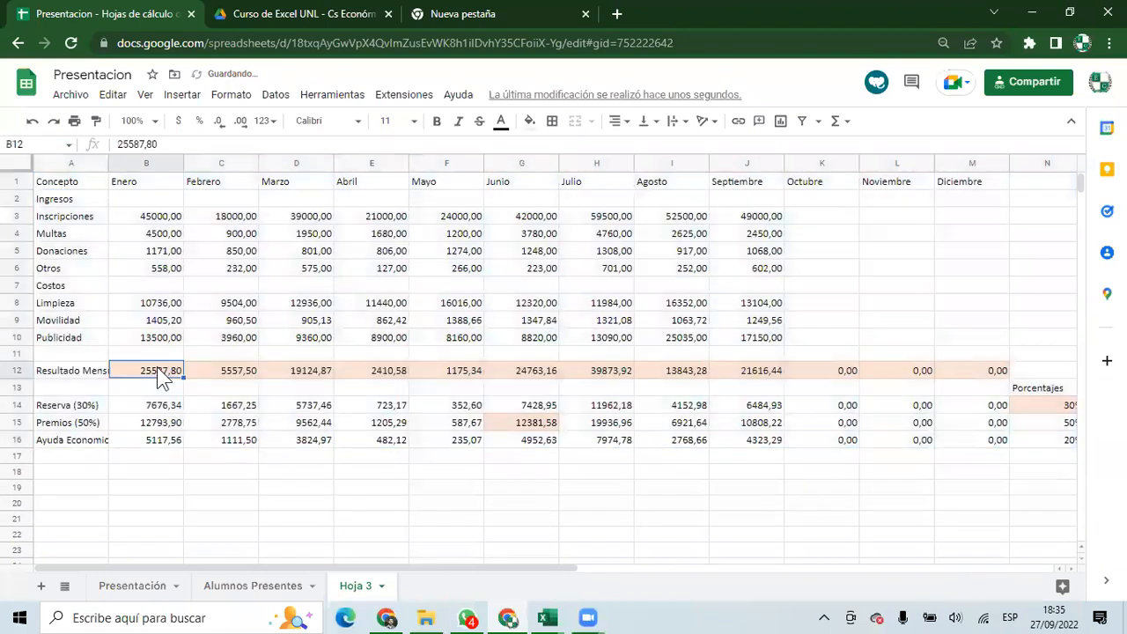
{"action": "left_click", "coordinate": [151, 219]}
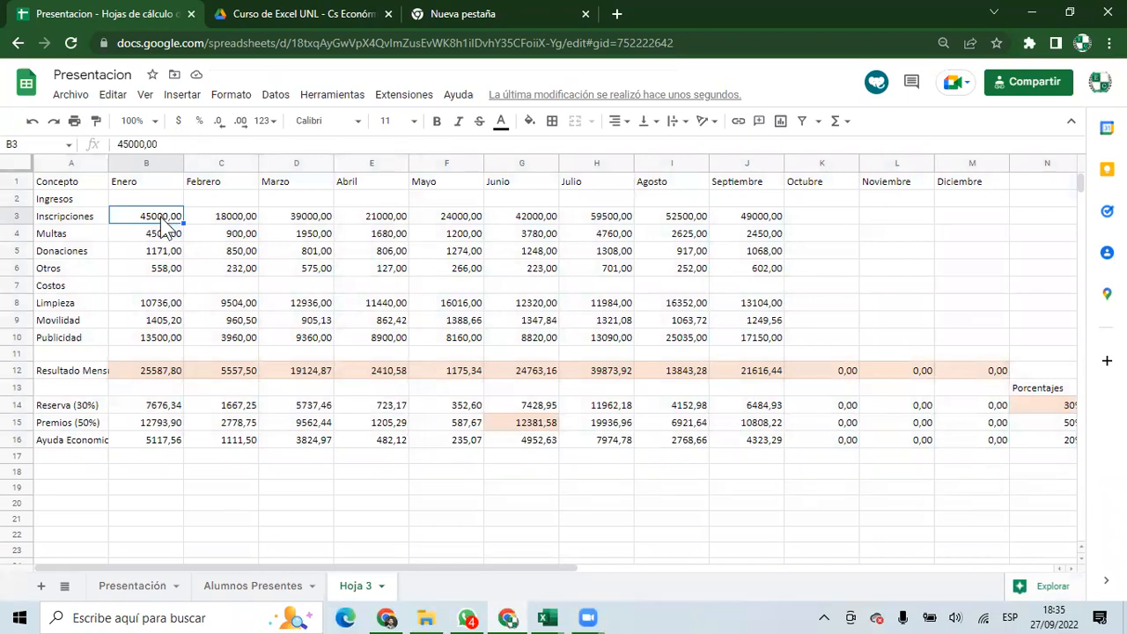
{"action": "mouse_move", "coordinate": [148, 220]}
{"action": "left_mouse_down"}
{"action": "mouse_move", "coordinate": [905, 440]}
{"action": "mouse_move", "coordinate": [957, 438]}
{"action": "left_mouse_up"}
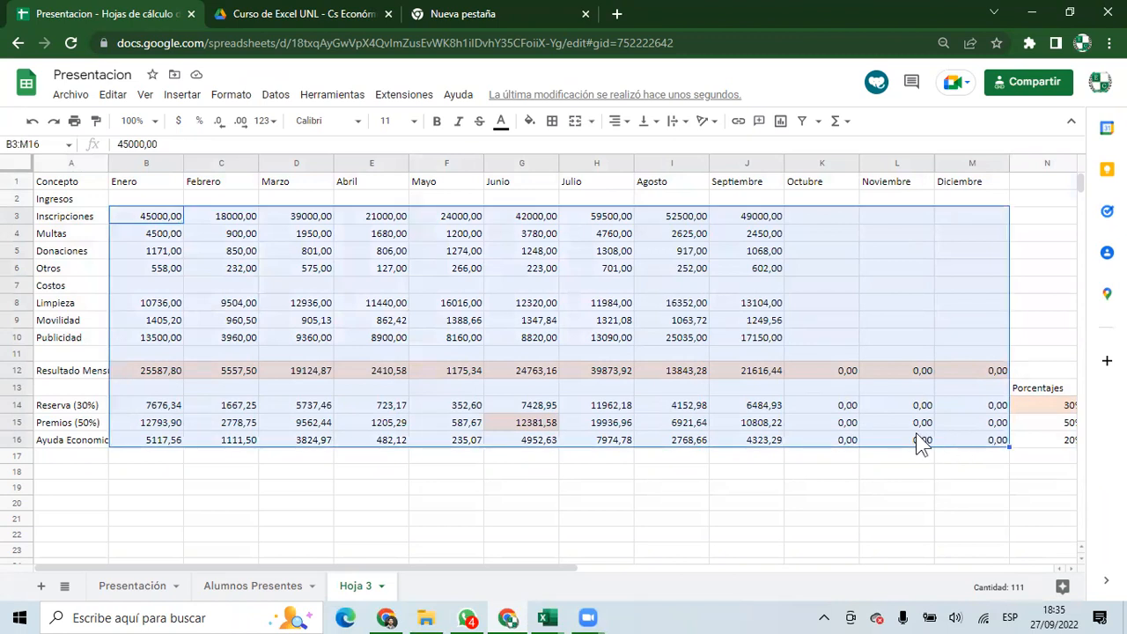
Find and replace ',' with '.' throughout B3:M16, converting all 111 values.
{"action": "left_click", "coordinate": [113, 95]}
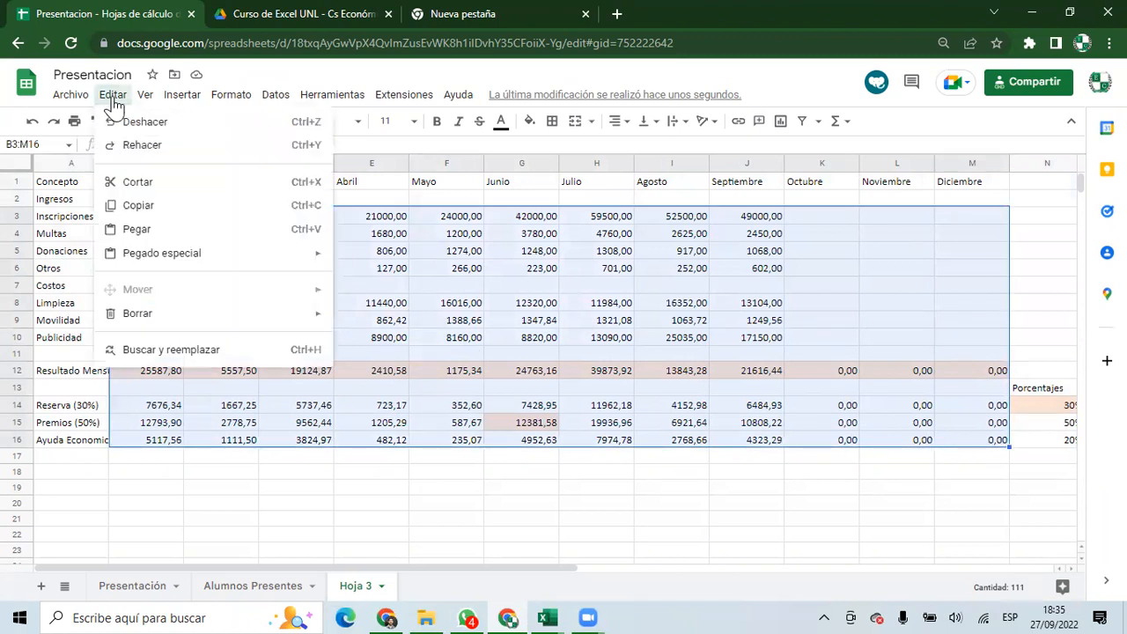
{"action": "left_click", "coordinate": [216, 351]}
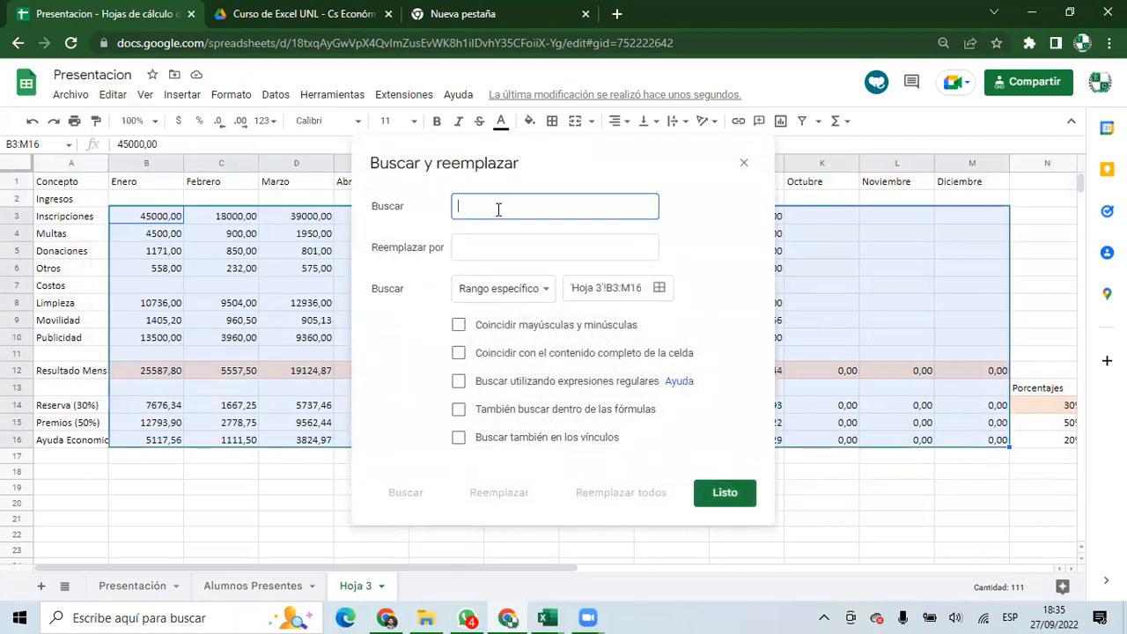
{"action": "left_click", "coordinate": [480, 248]}
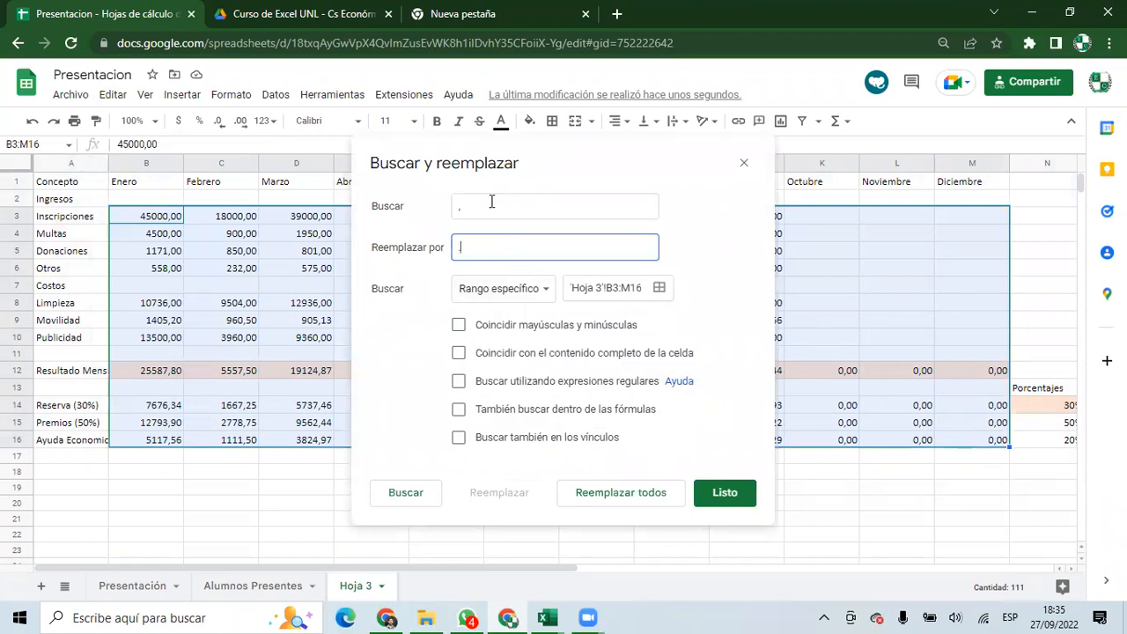
{"action": "left_click", "coordinate": [602, 500]}
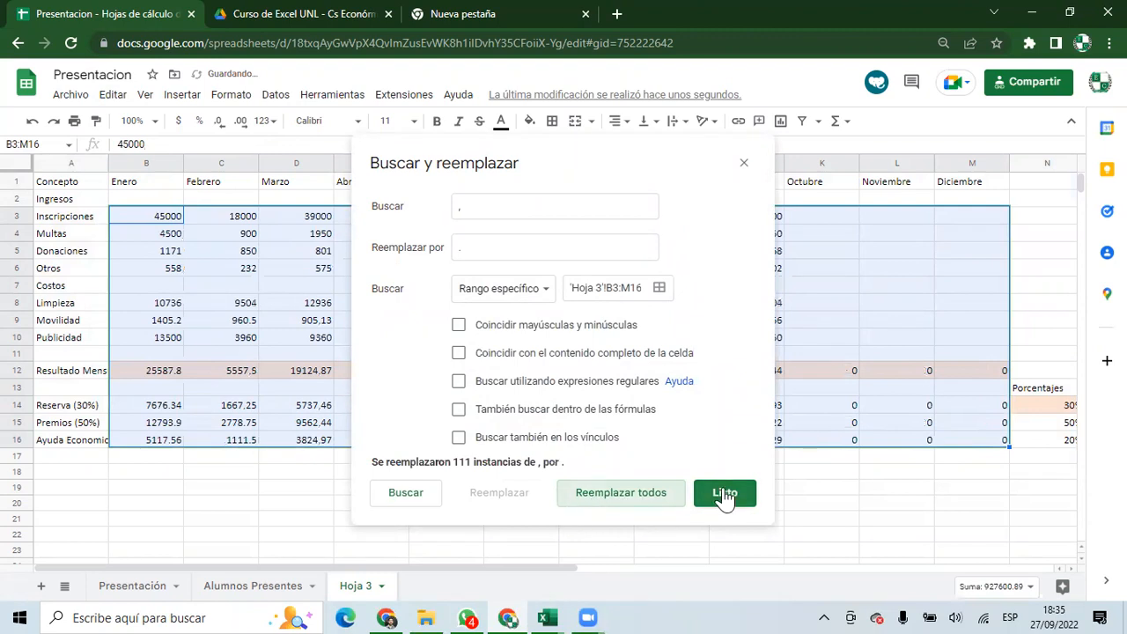
{"action": "left_click", "coordinate": [725, 493]}
{"action": "left_click", "coordinate": [212, 324]}
{"action": "left_click", "coordinate": [137, 338]}
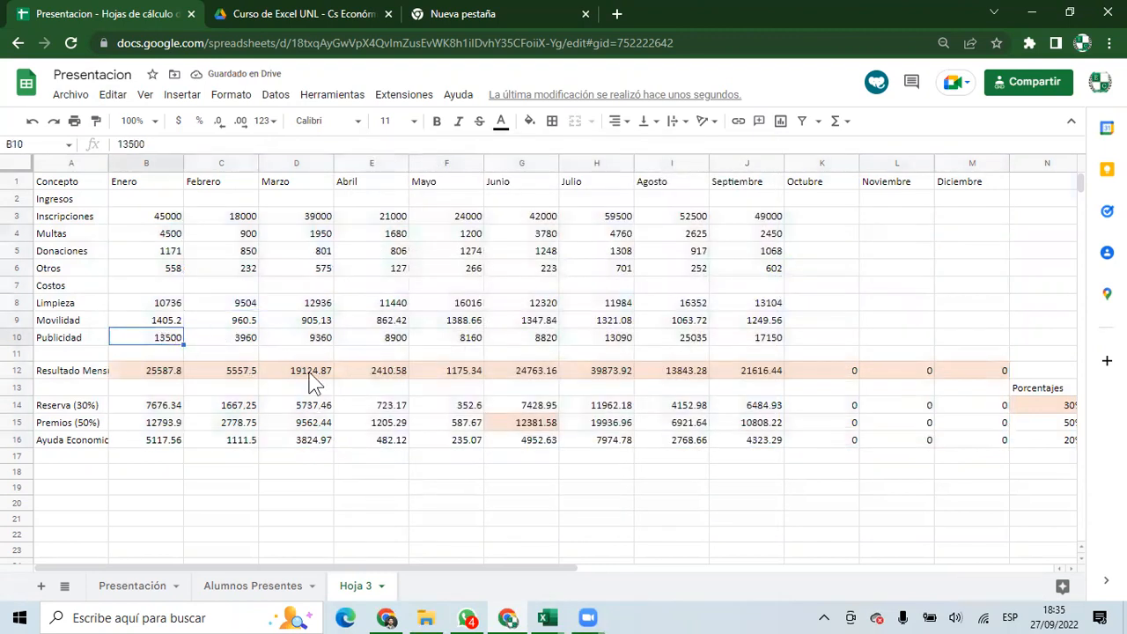
Enter =SUMA(B3:B6)-SUMA(B8:B10) in B12 and fill it across to M12.
{"action": "left_click", "coordinate": [168, 381]}
{"action": "type", "text": "=suma"}
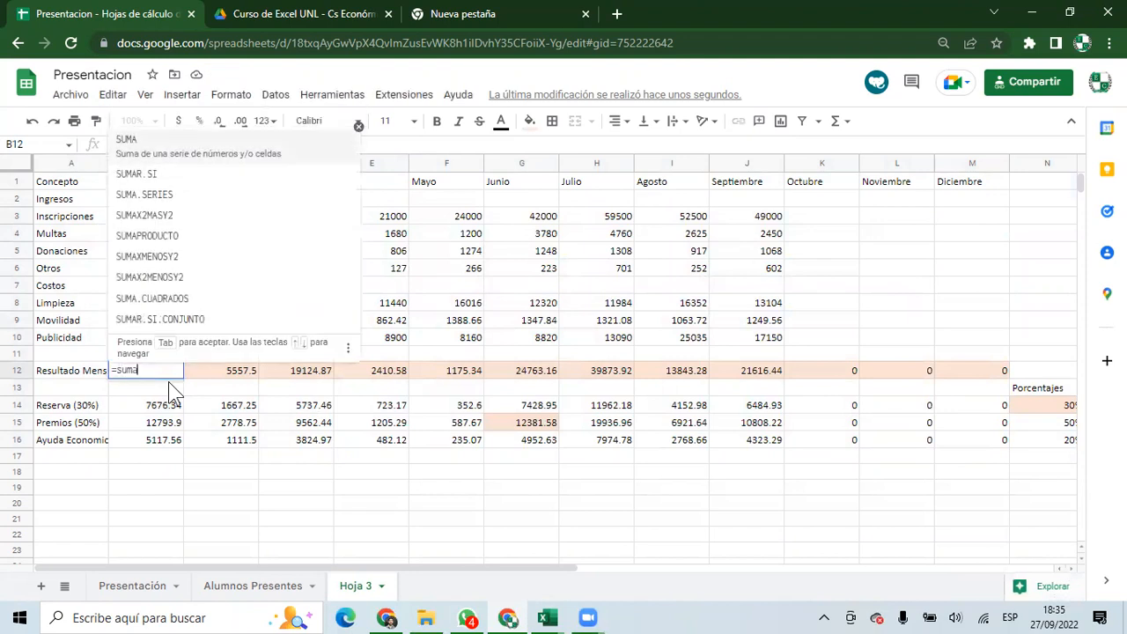
{"action": "key", "text": "Tab"}
{"action": "left_click_drag", "start_coordinate": [166, 220], "coordinate": [157, 270]}
{"action": "type", "text": ")-sum"}
{"action": "key", "text": "Tab"}
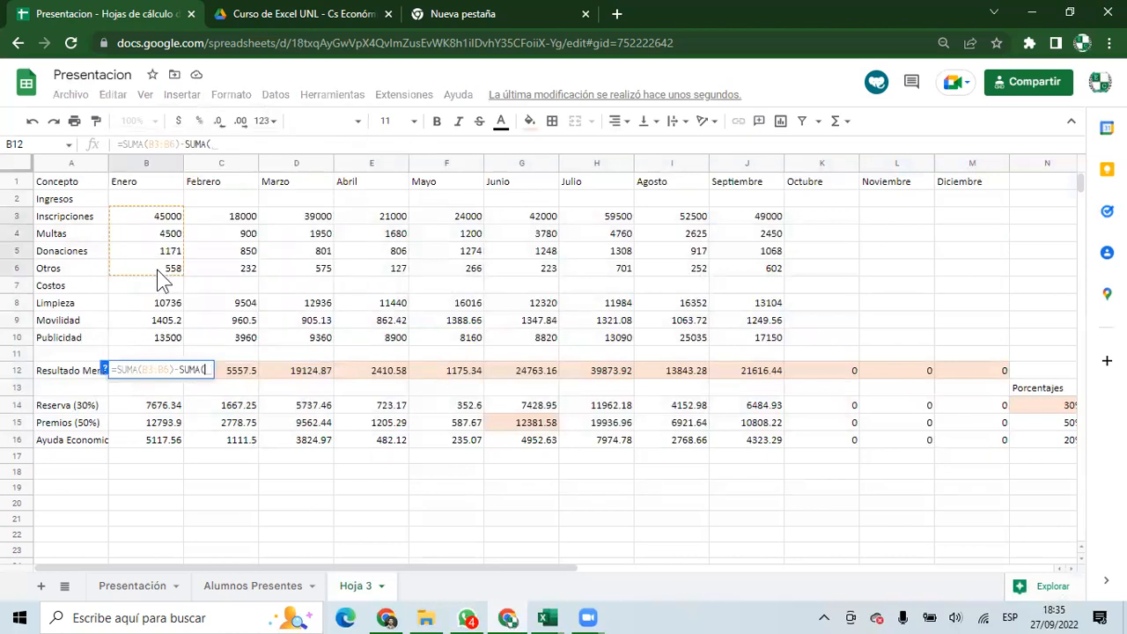
{"action": "left_click_drag", "start_coordinate": [159, 299], "coordinate": [159, 337]}
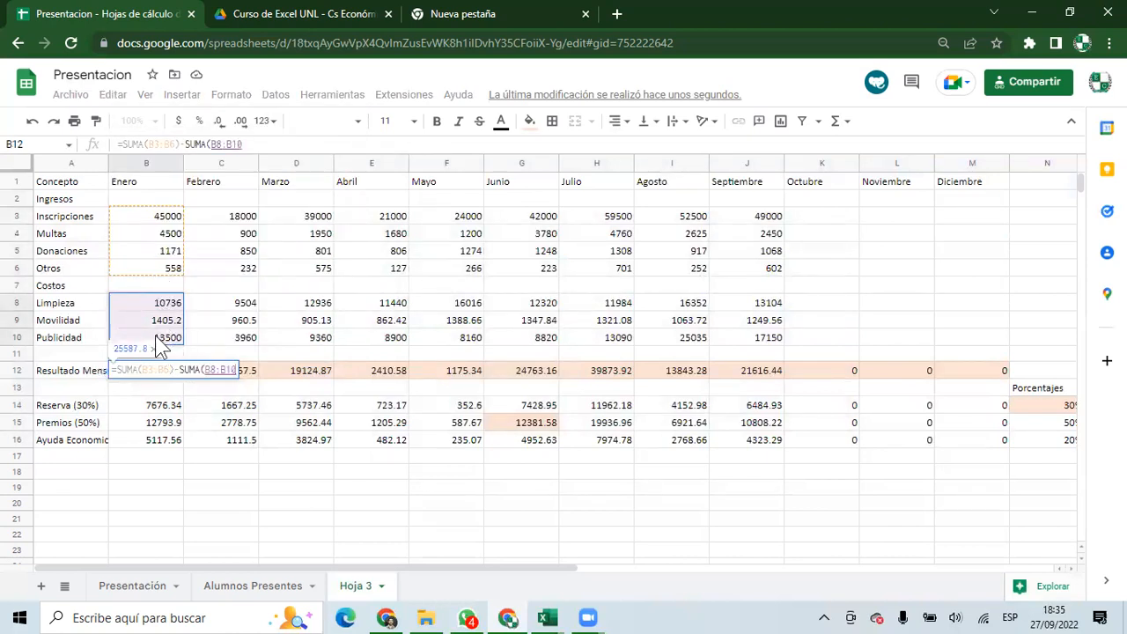
{"action": "key", "text": "Return"}
{"action": "left_click", "coordinate": [163, 369]}
{"action": "mouse_move", "coordinate": [176, 371]}
{"action": "left_mouse_down"}
{"action": "mouse_move", "coordinate": [639, 390]}
{"action": "mouse_move", "coordinate": [1038, 378]}
{"action": "mouse_move", "coordinate": [717, 403]}
{"action": "mouse_move", "coordinate": [749, 377]}
{"action": "left_mouse_up"}
{"action": "left_click_drag", "start_coordinate": [697, 478], "coordinate": [4, 484]}
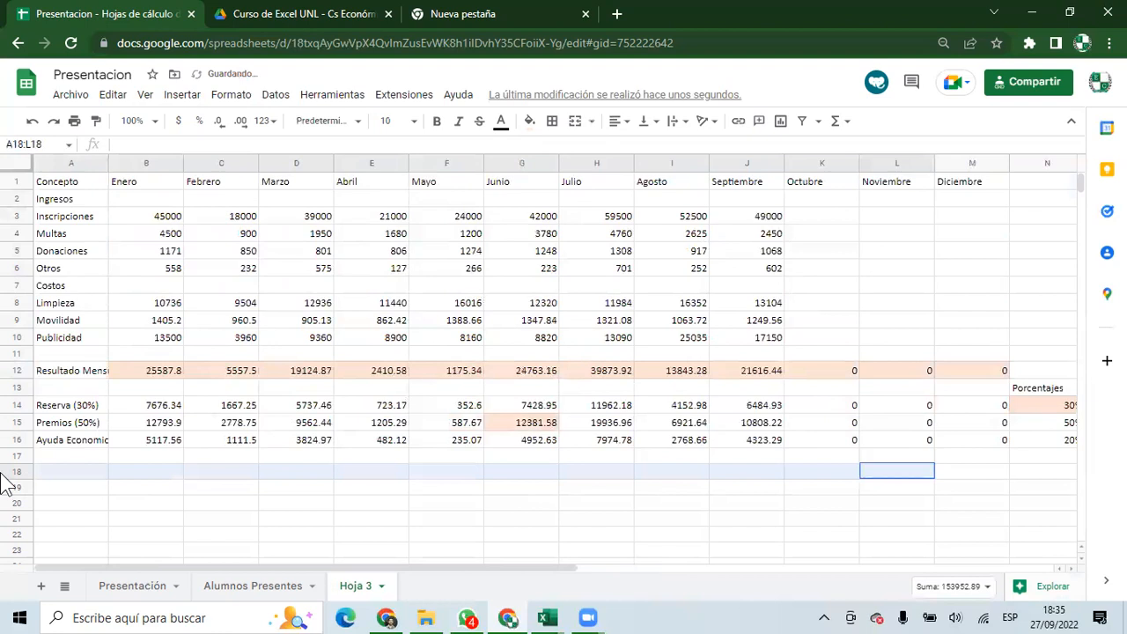
Clear the old Reserva, Premios and Ayuda values in B14:M16.
{"action": "left_click", "coordinate": [163, 405]}
{"action": "left_click_drag", "start_coordinate": [165, 409], "coordinate": [1005, 453]}
{"action": "key", "text": "Delete"}
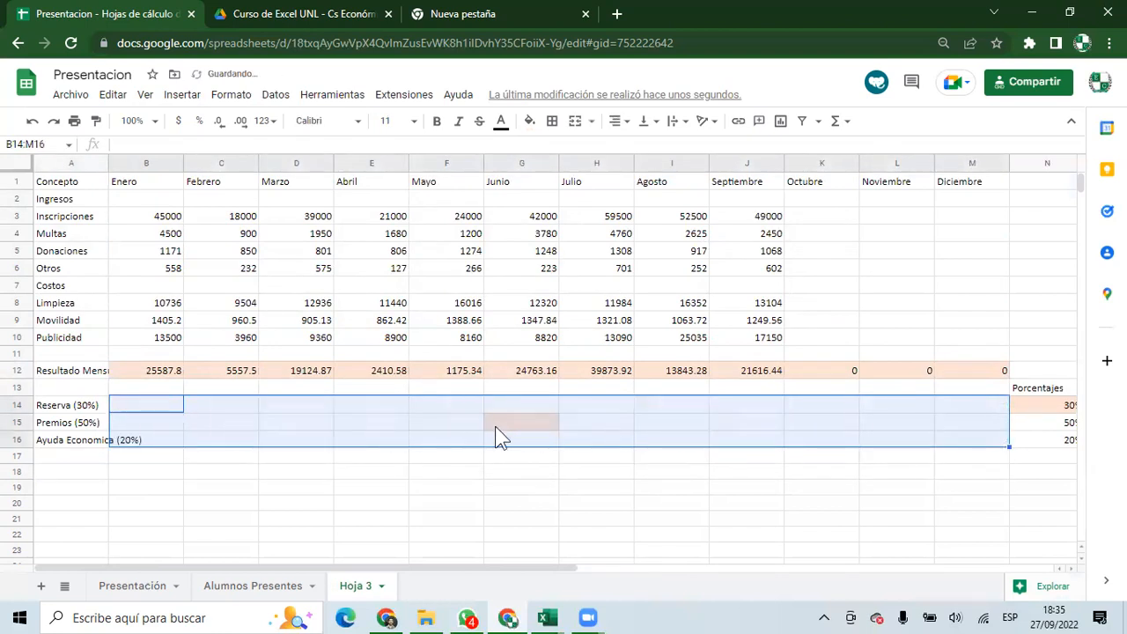
Enter =B$12*$N14 in B14 for January's Reserva.
{"action": "left_click", "coordinate": [127, 409]}
{"action": "type", "text": "="}
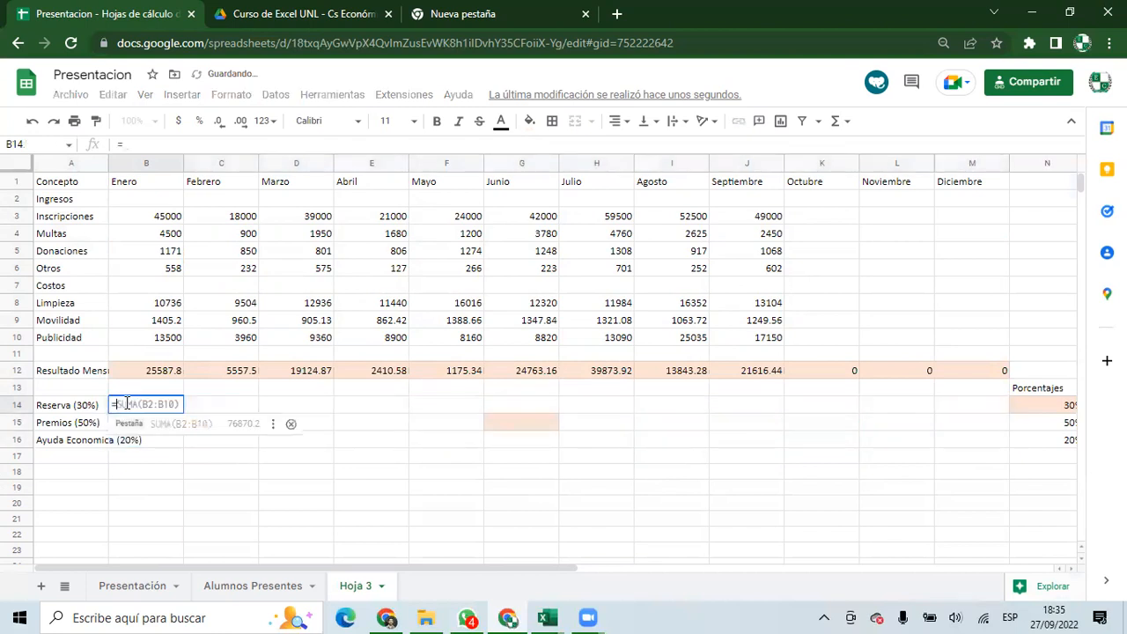
{"action": "left_click", "coordinate": [152, 374]}
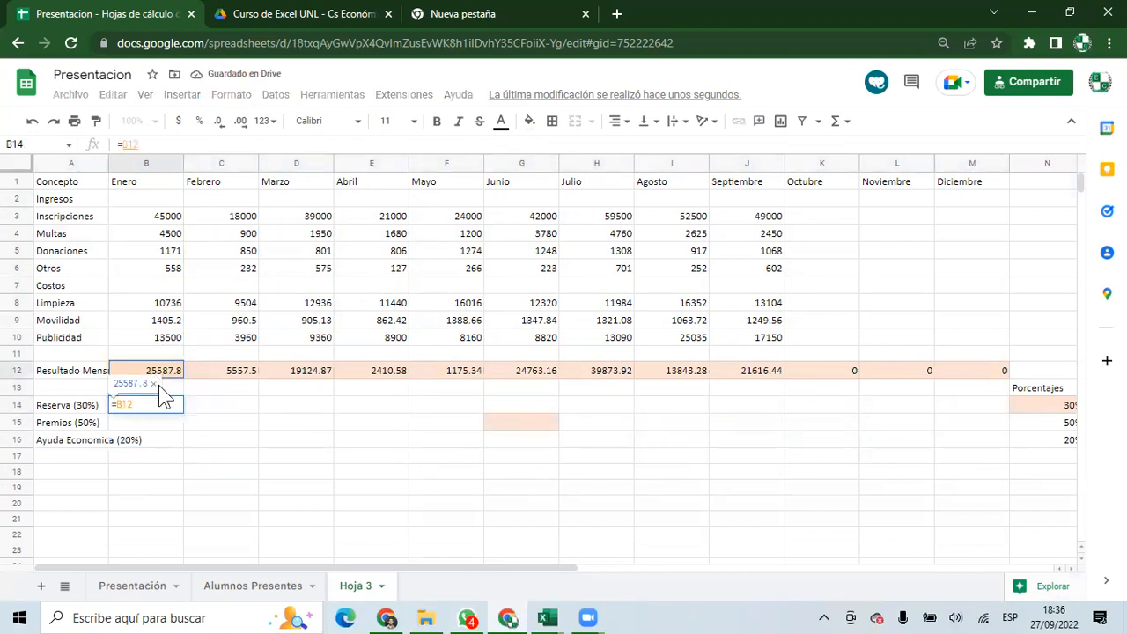
{"action": "key", "text": "Left"}
{"action": "key", "text": "Left"}
{"action": "type", "text": "$"}
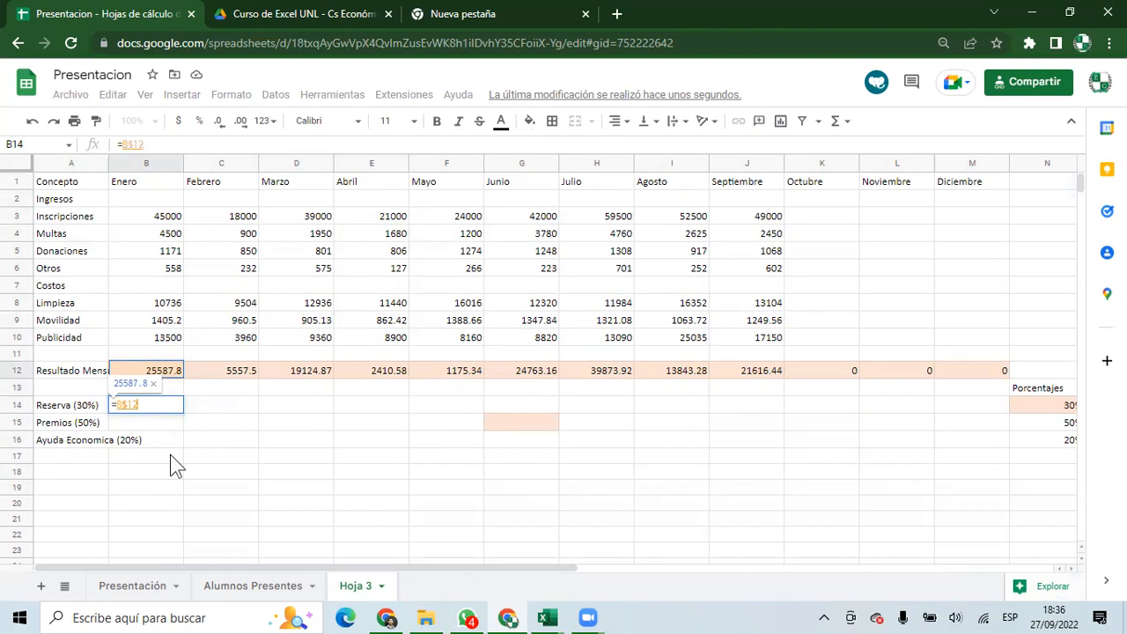
{"action": "key", "text": "Right"}
{"action": "key", "text": "Right"}
{"action": "type", "text": "*"}
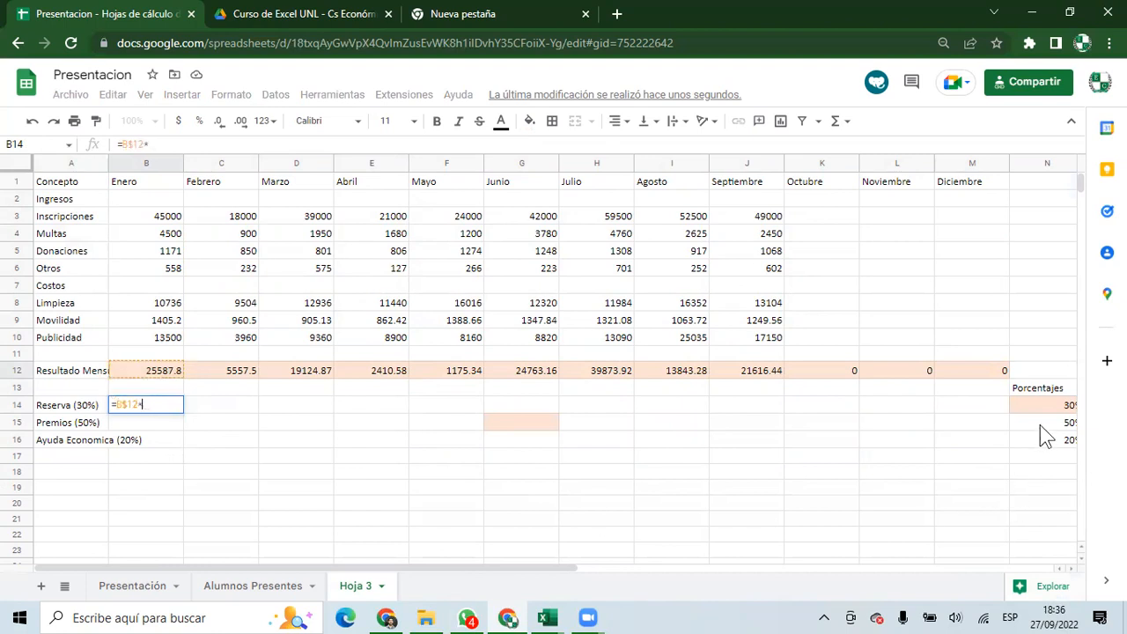
{"action": "left_click", "coordinate": [1037, 422]}
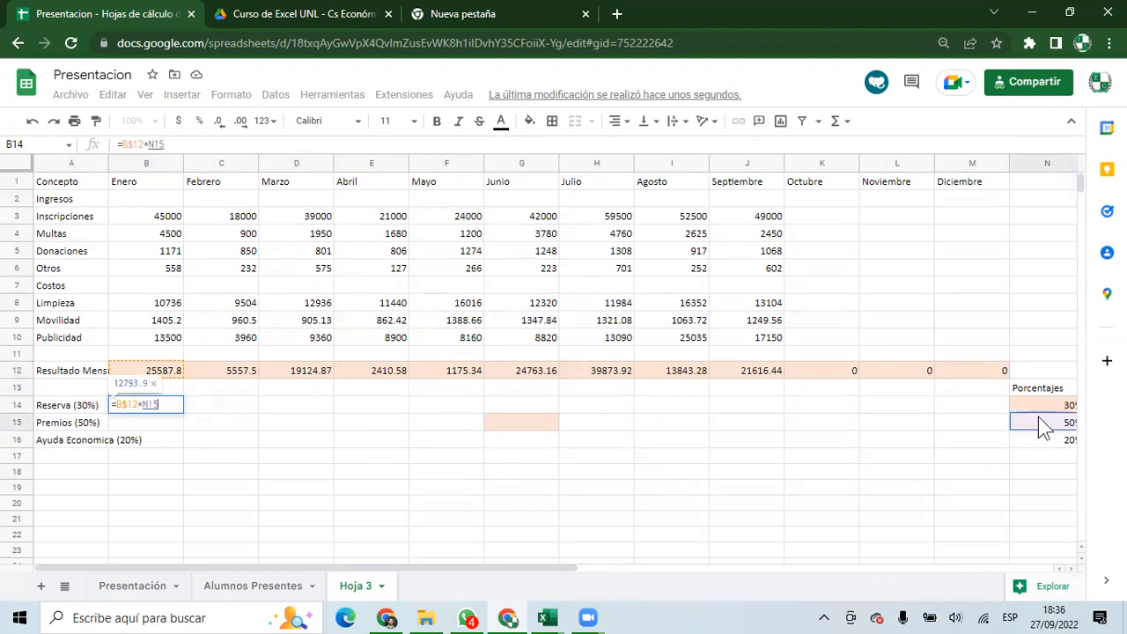
{"action": "key", "text": "Up"}
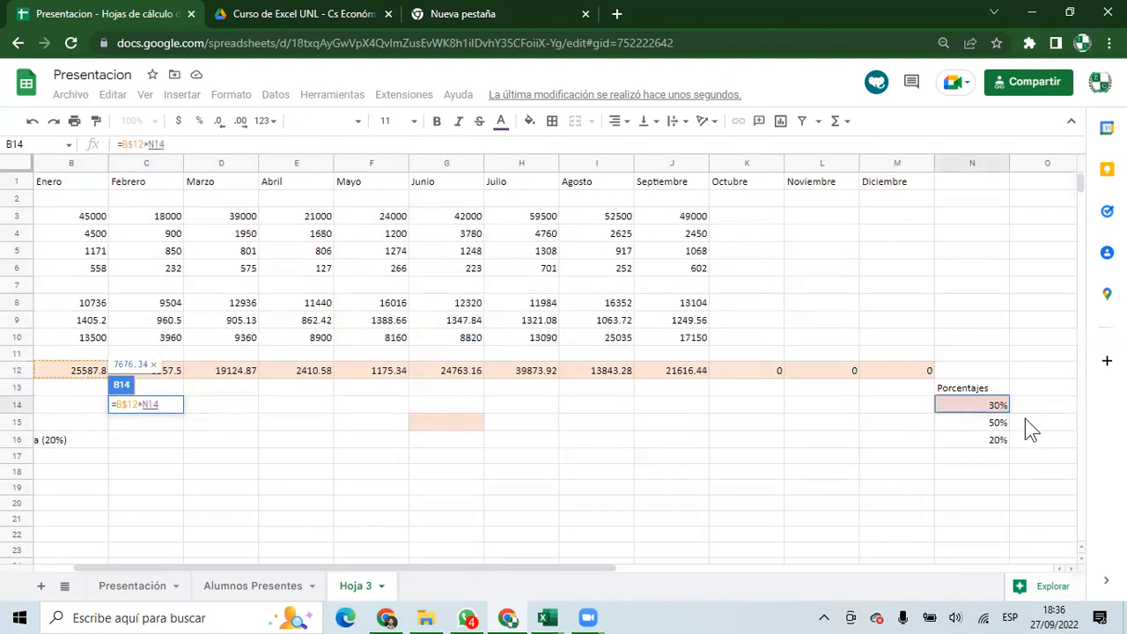
{"action": "left_click", "coordinate": [168, 144]}
{"action": "key", "text": "F4"}
{"action": "key", "text": "F4"}
{"action": "key", "text": "F4"}
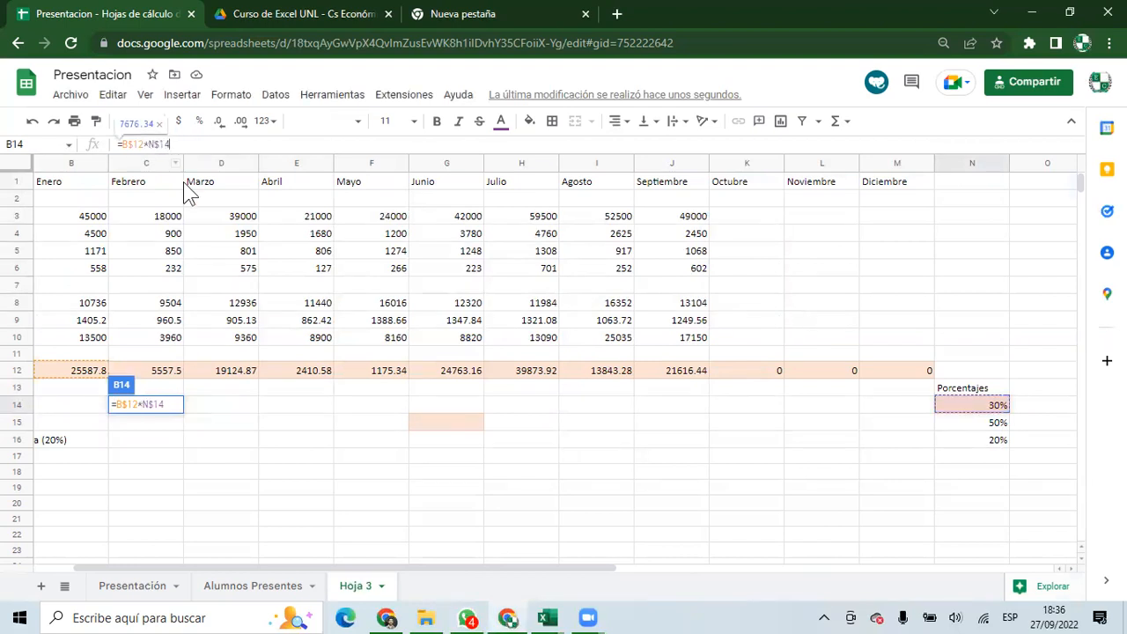
{"action": "key", "text": "Return"}
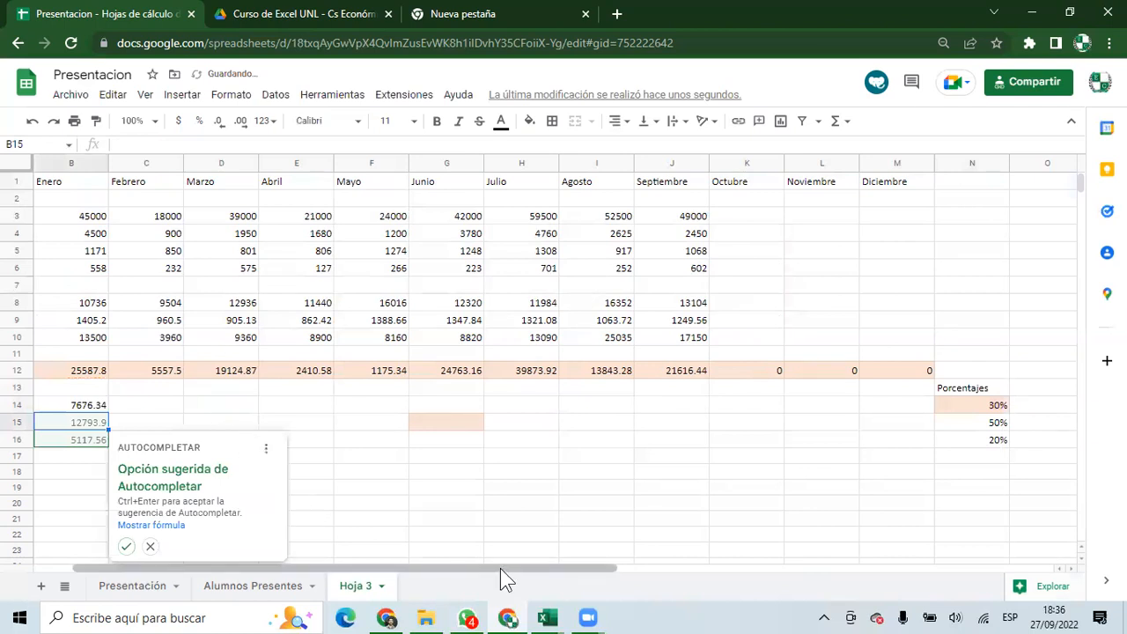
Fill B15:B16 from the autocomplete and copy rows 14–16 across to column M.
{"action": "left_click_drag", "start_coordinate": [500, 568], "coordinate": [459, 568]}
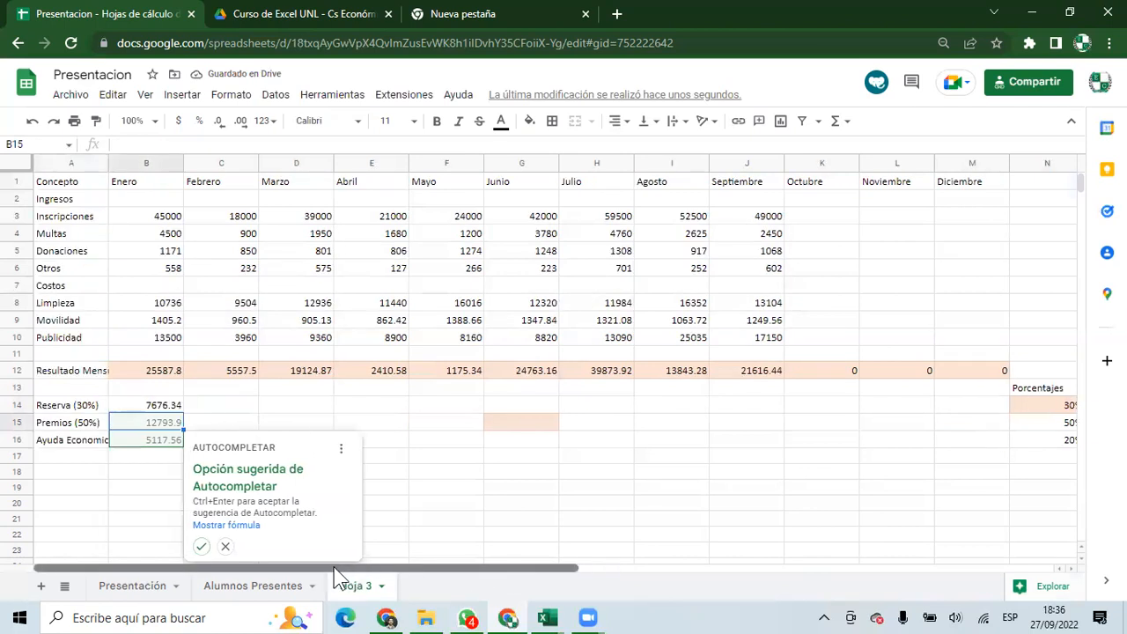
{"action": "left_click", "coordinate": [200, 547]}
{"action": "mouse_move", "coordinate": [156, 403]}
{"action": "left_mouse_down"}
{"action": "mouse_move", "coordinate": [150, 432]}
{"action": "mouse_move", "coordinate": [169, 441]}
{"action": "mouse_move", "coordinate": [747, 471]}
{"action": "mouse_move", "coordinate": [968, 454]}
{"action": "left_mouse_up"}
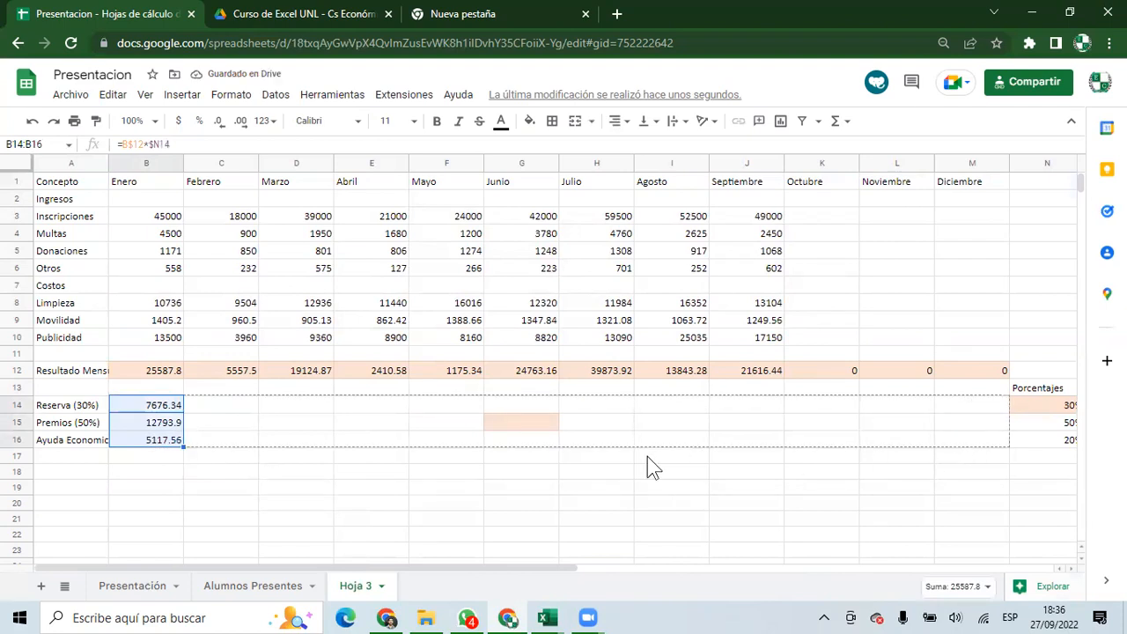
{"action": "left_click", "coordinate": [607, 471]}
{"action": "left_click", "coordinate": [671, 406]}
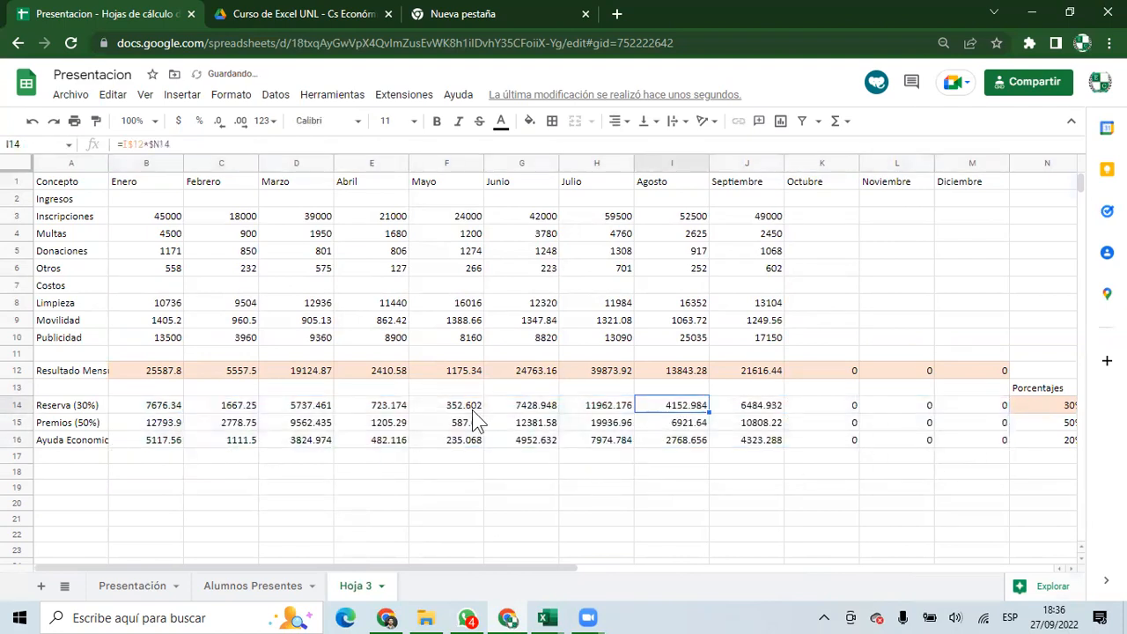
{"action": "left_click_drag", "start_coordinate": [140, 204], "coordinate": [968, 441]}
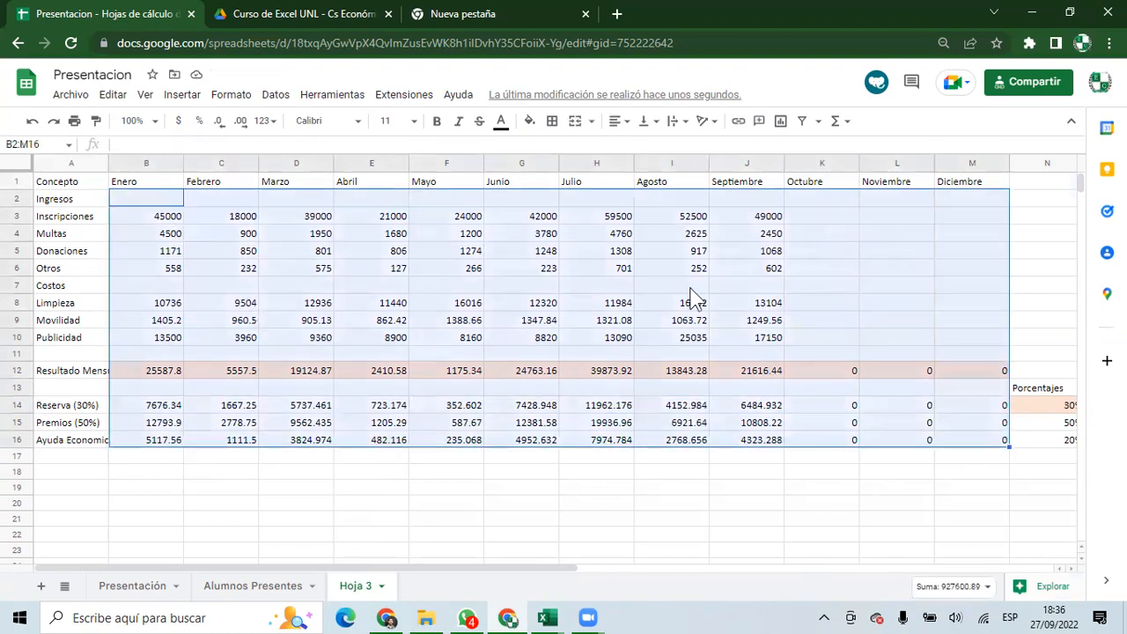
Apply dollar currency format to B2:M16, making B3 read $45,000.00.
{"action": "left_click", "coordinate": [180, 124]}
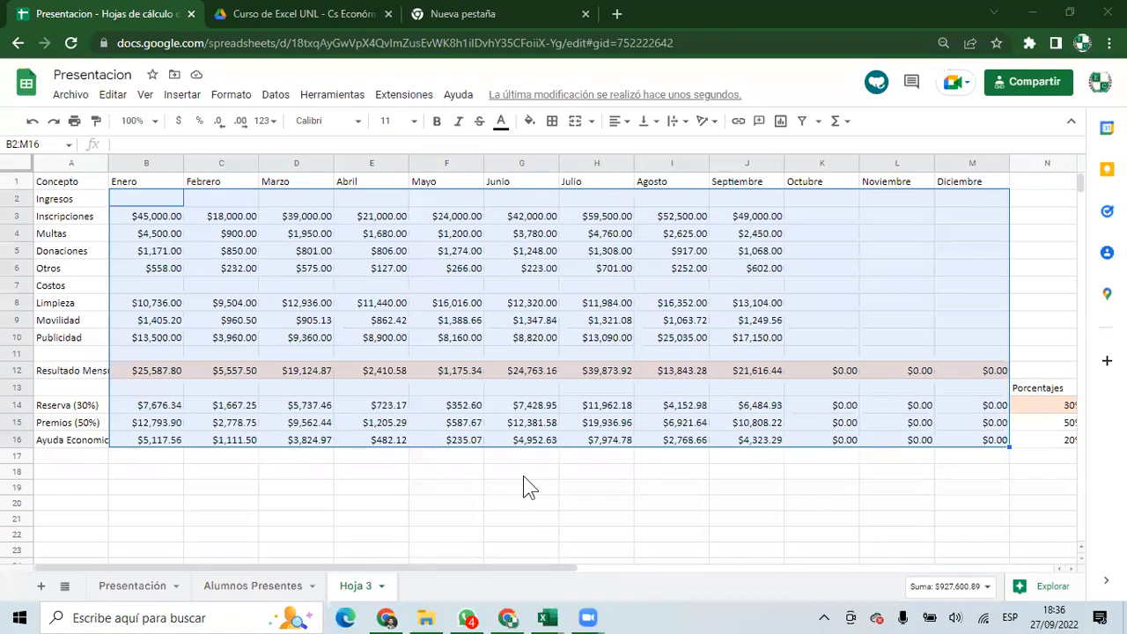
{"action": "left_click", "coordinate": [148, 218]}
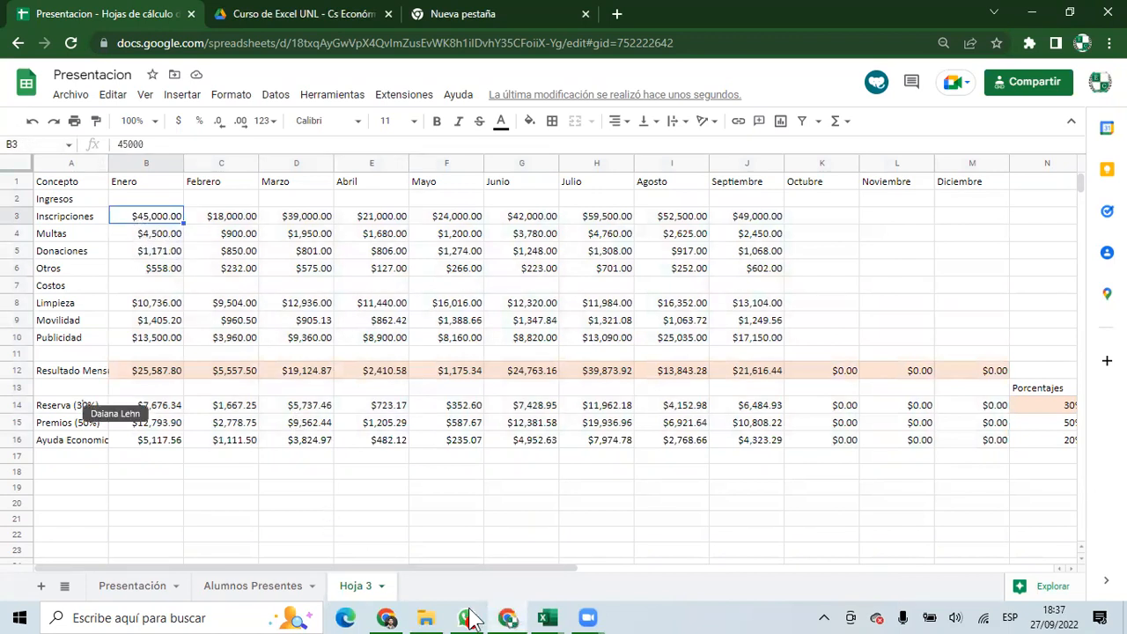
Give the Excel Recaudación figures B3:K16 the Moneda currency format, then return to Chrome.
{"action": "left_click", "coordinate": [546, 617]}
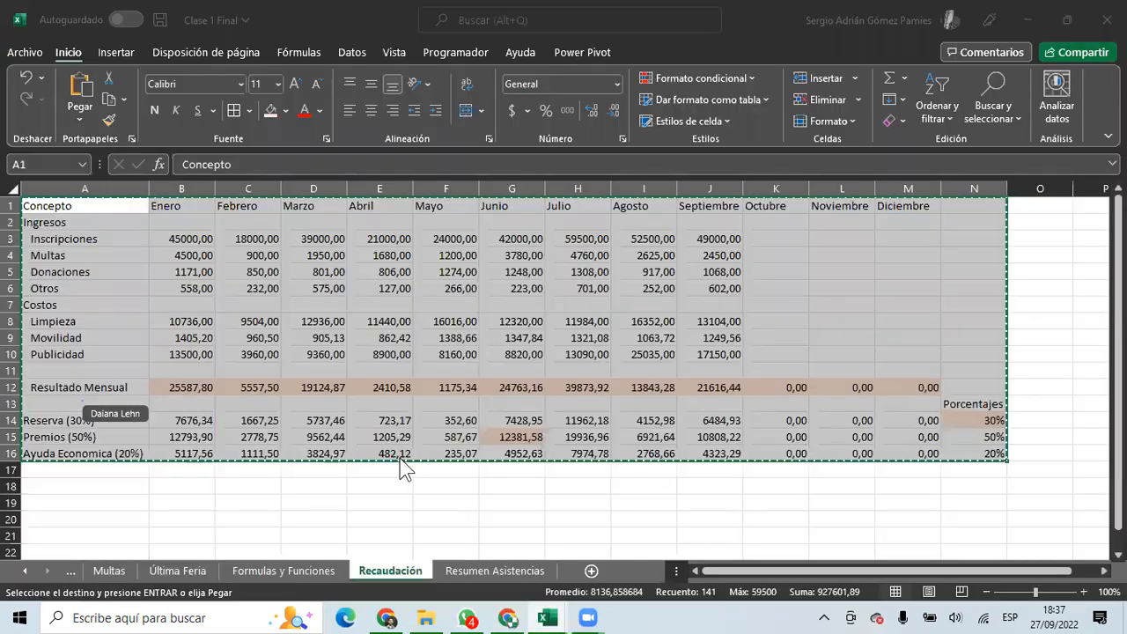
{"action": "left_click_drag", "start_coordinate": [167, 239], "coordinate": [756, 447]}
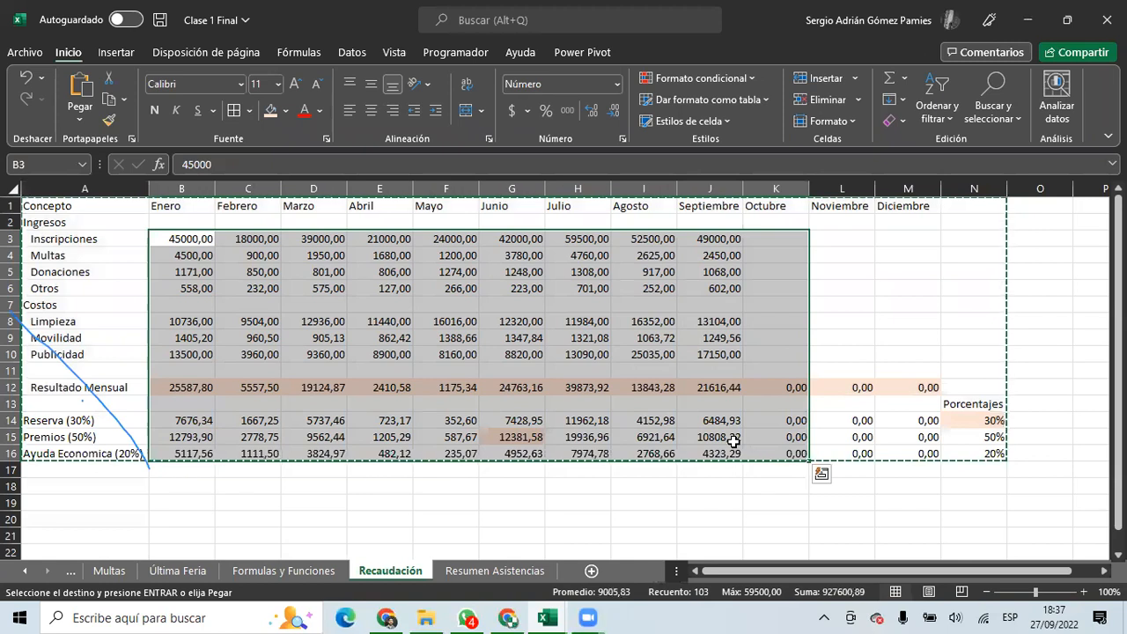
{"action": "key", "text": "ctrl+shift+4"}
{"action": "left_click", "coordinate": [158, 305]}
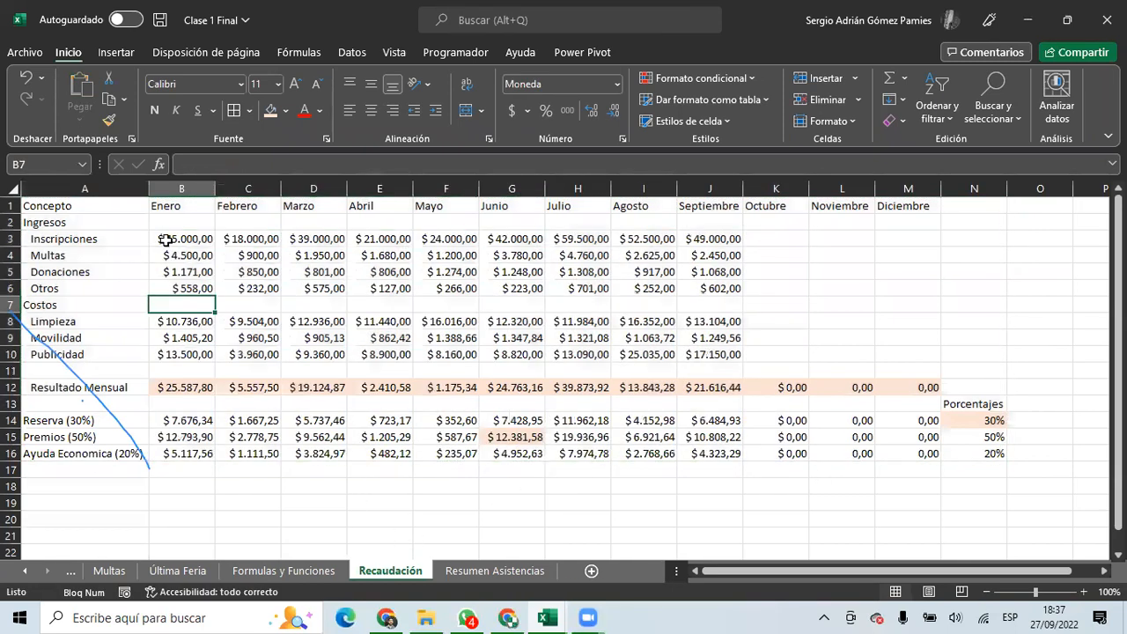
{"action": "double_click", "coordinate": [168, 241]}
{"action": "key", "text": "Escape"}
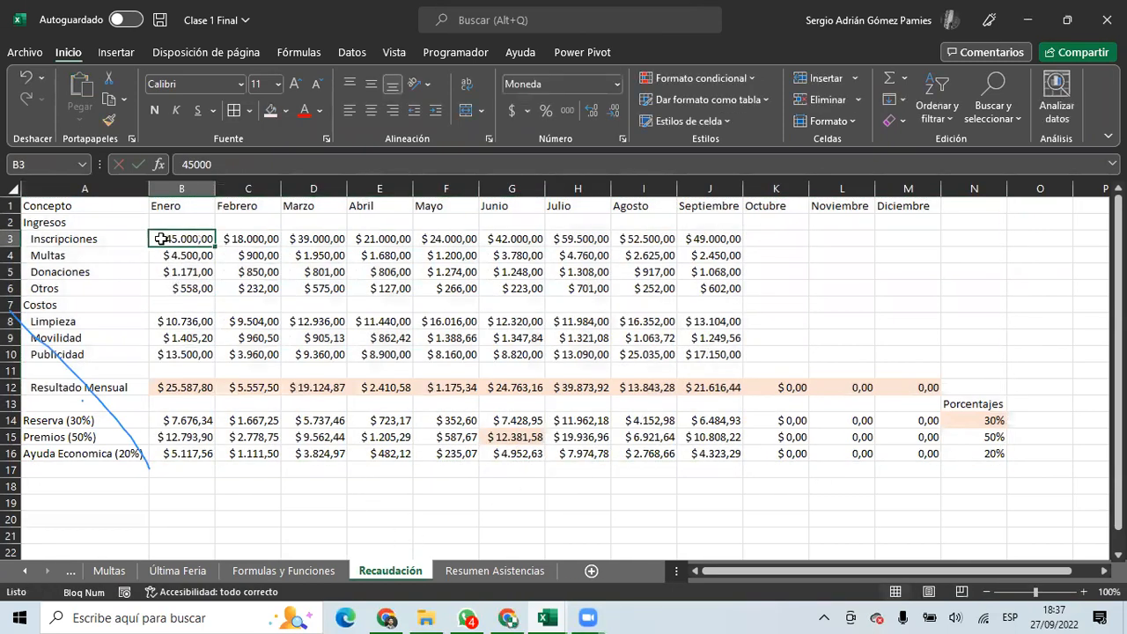
{"action": "key", "text": "alt+Tab"}
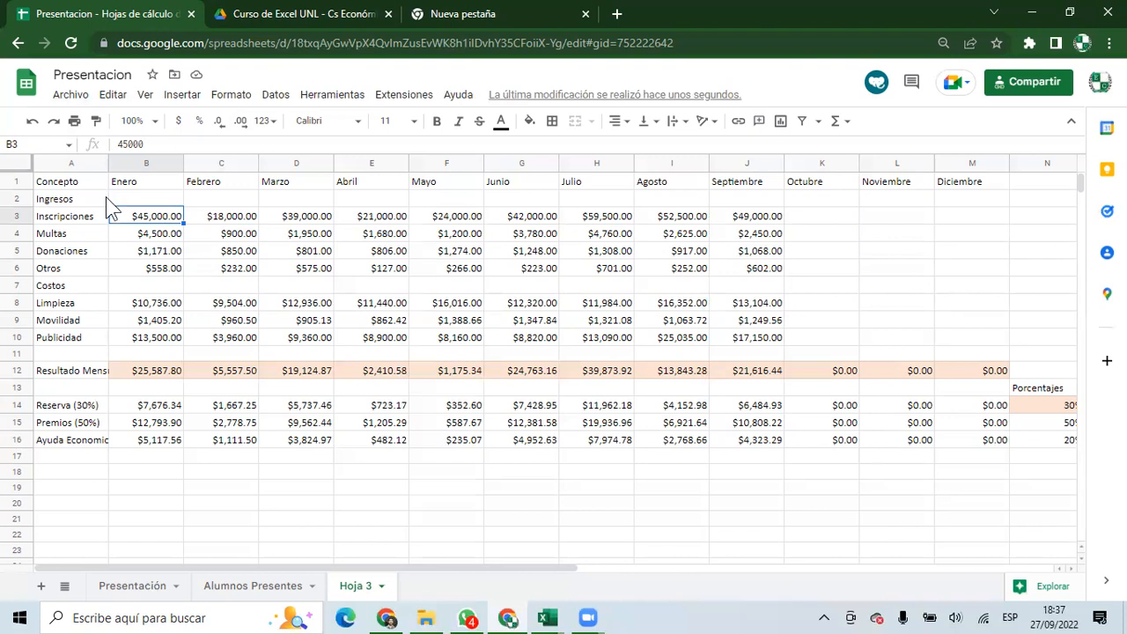
Save the Clase 1 Final workbook in Excel.
{"action": "left_click", "coordinate": [236, 14]}
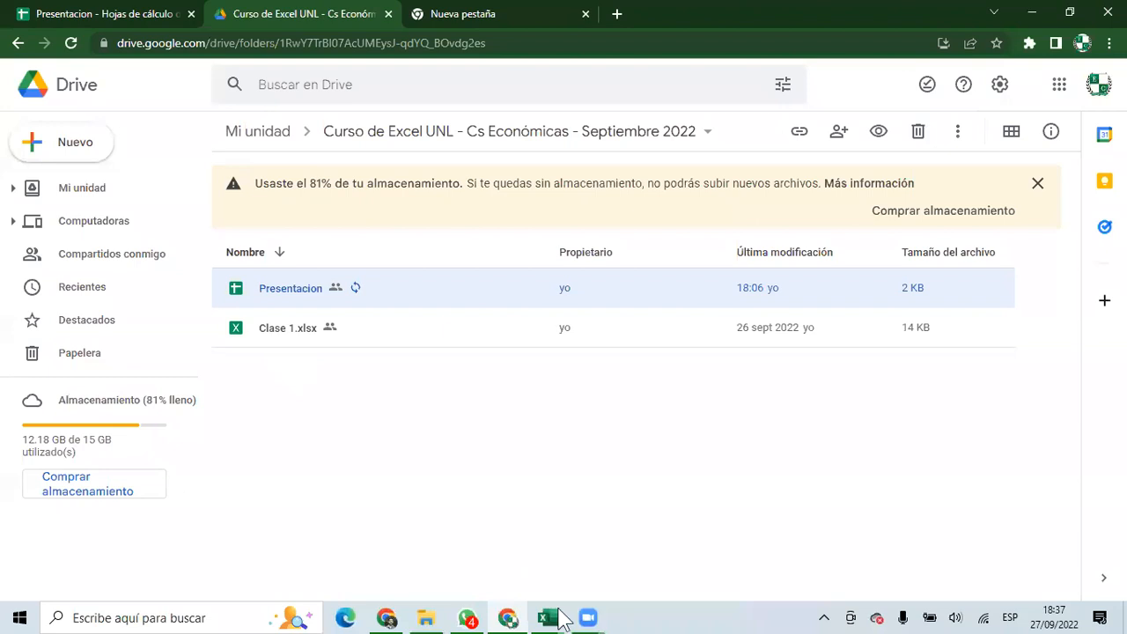
{"action": "left_click", "coordinate": [561, 616]}
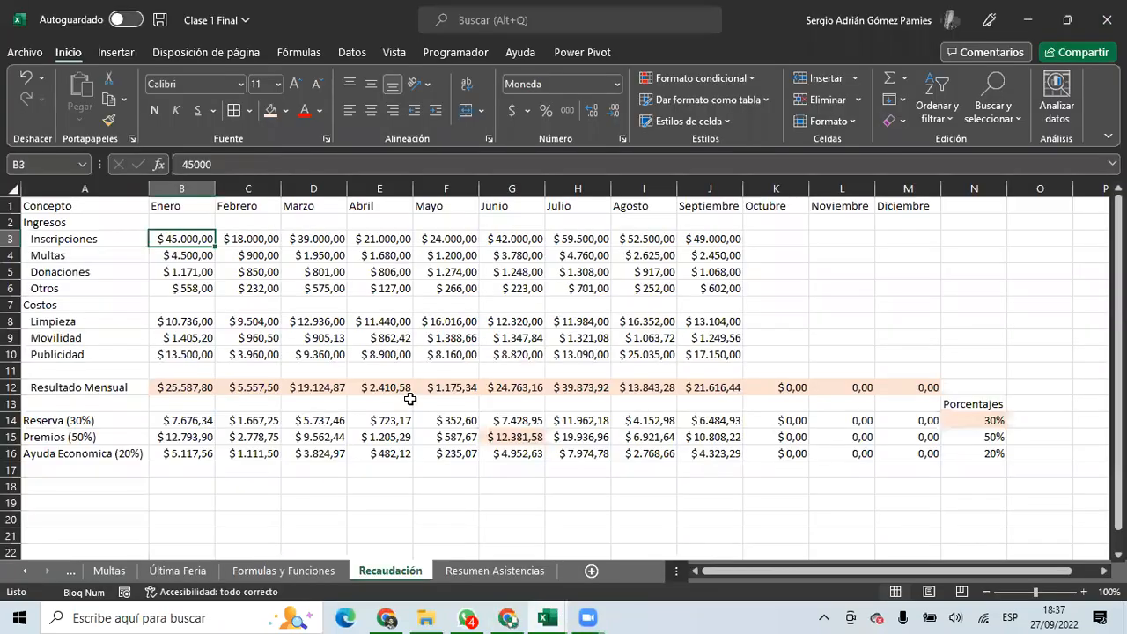
{"action": "left_click", "coordinate": [157, 20]}
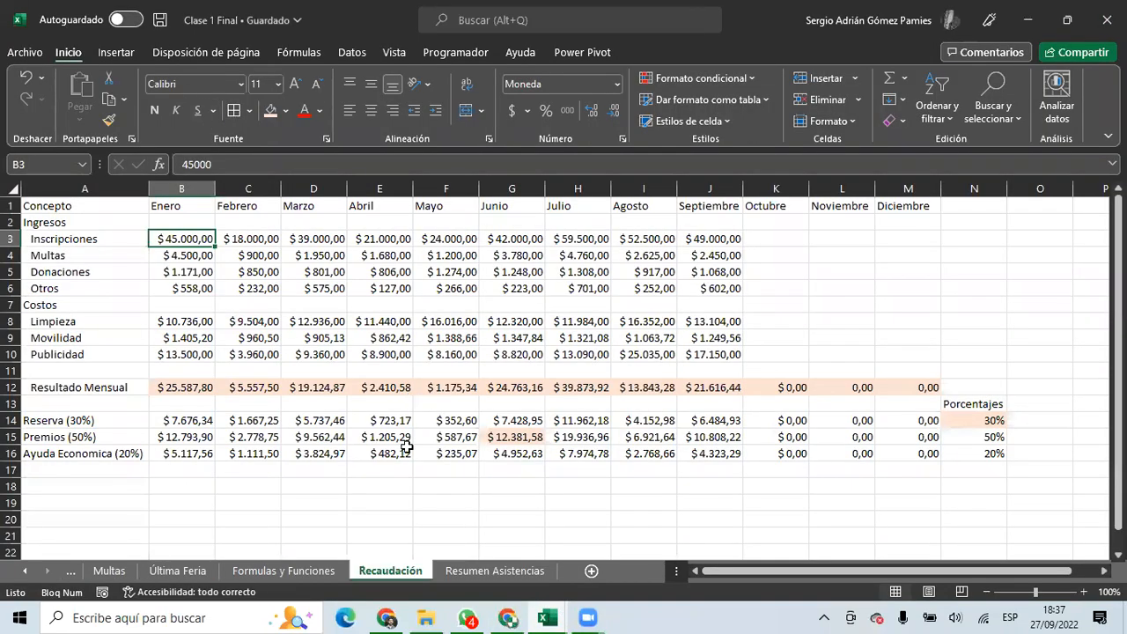
Upload Clase 1 Final to the Drive course folder and open Clase 1 Final.xlsx in Sheets.
{"action": "left_click", "coordinate": [395, 618]}
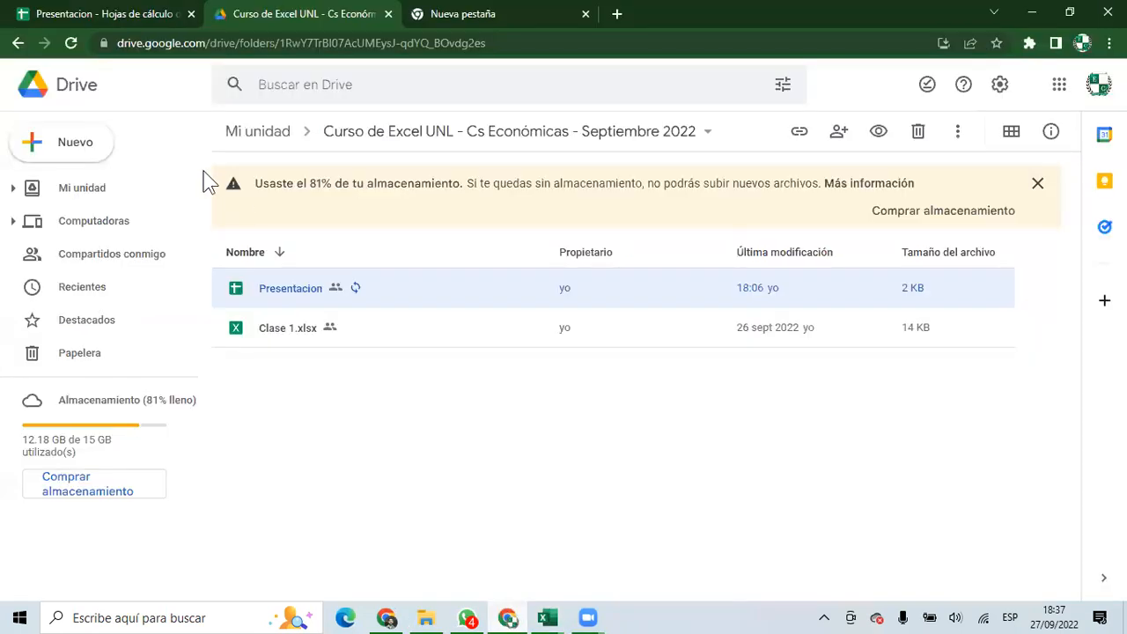
{"action": "left_click", "coordinate": [79, 150]}
{"action": "left_click", "coordinate": [130, 189]}
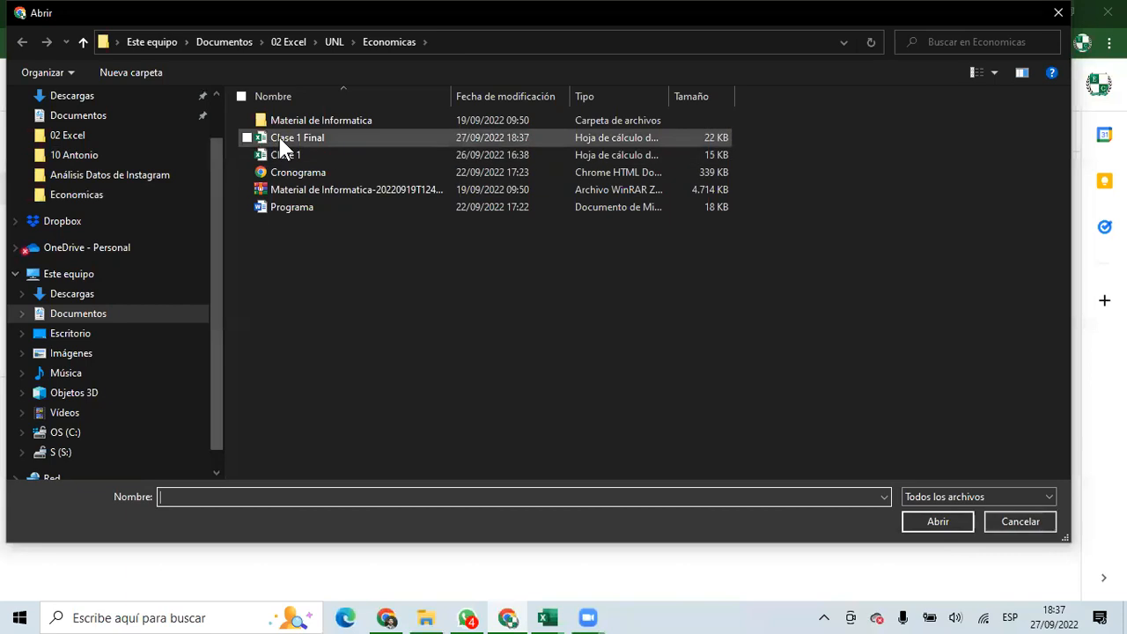
{"action": "left_click", "coordinate": [280, 139]}
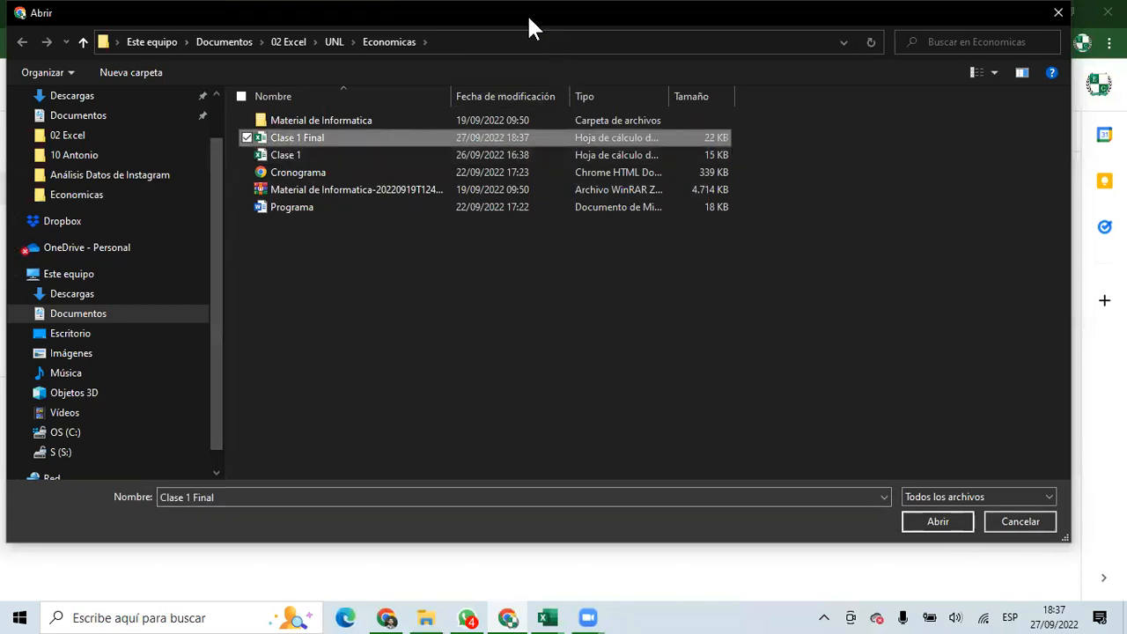
{"action": "left_click_drag", "start_coordinate": [527, 14], "coordinate": [527, 20]}
{"action": "double_click", "coordinate": [304, 141]}
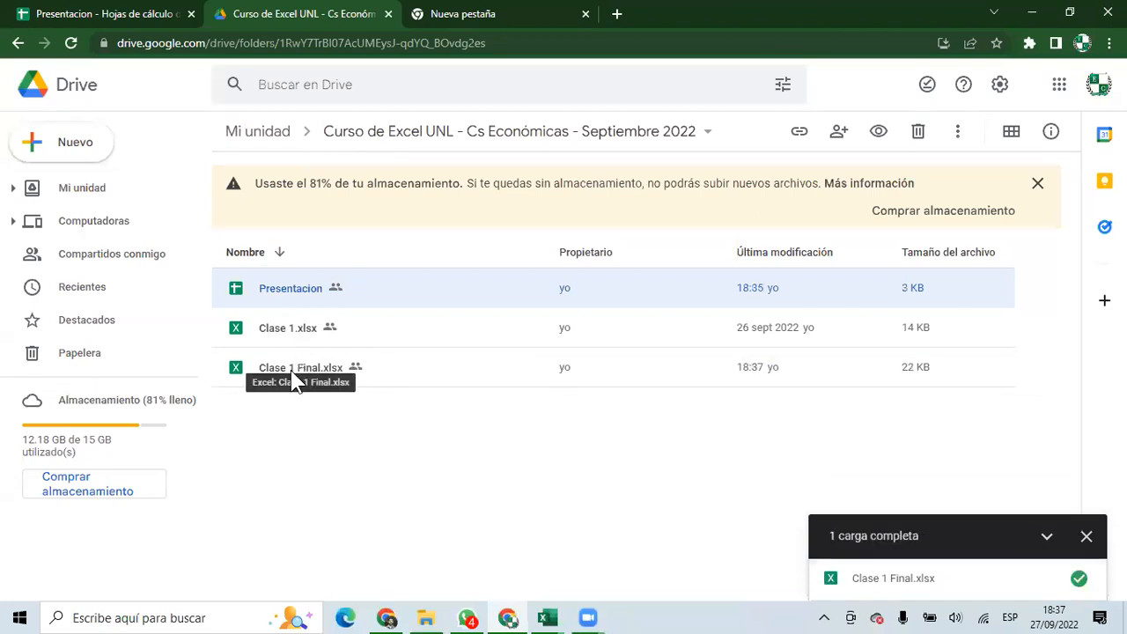
{"action": "double_click", "coordinate": [290, 370]}
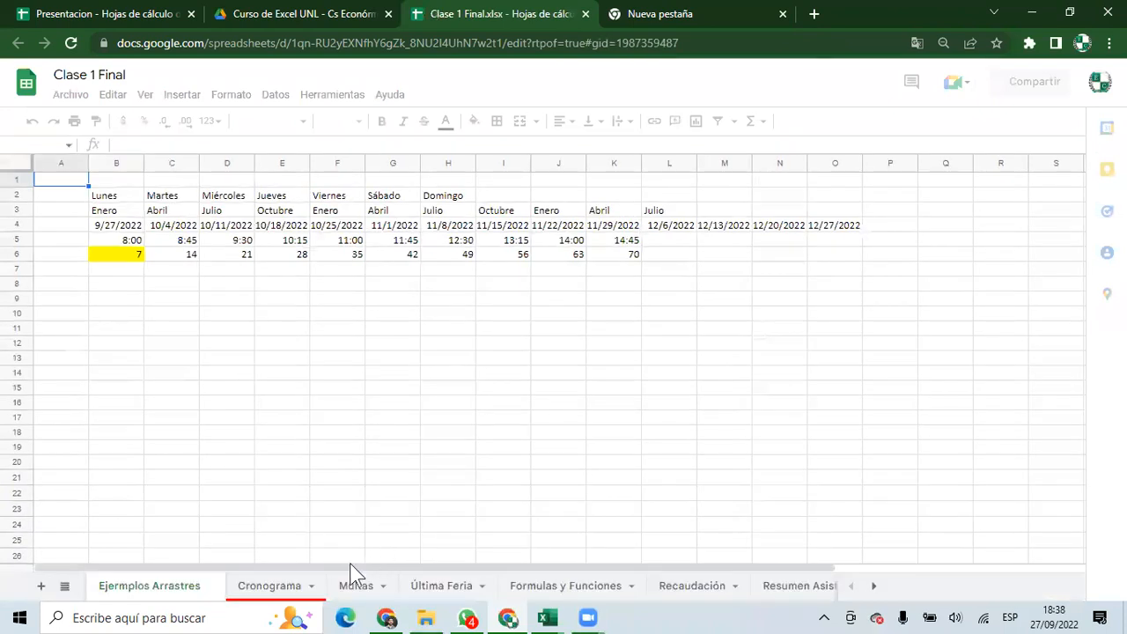
On the Recaudación sheet, inspect the Resultado Mensual formula in B12 and Reserva in B14.
{"action": "left_click", "coordinate": [340, 572]}
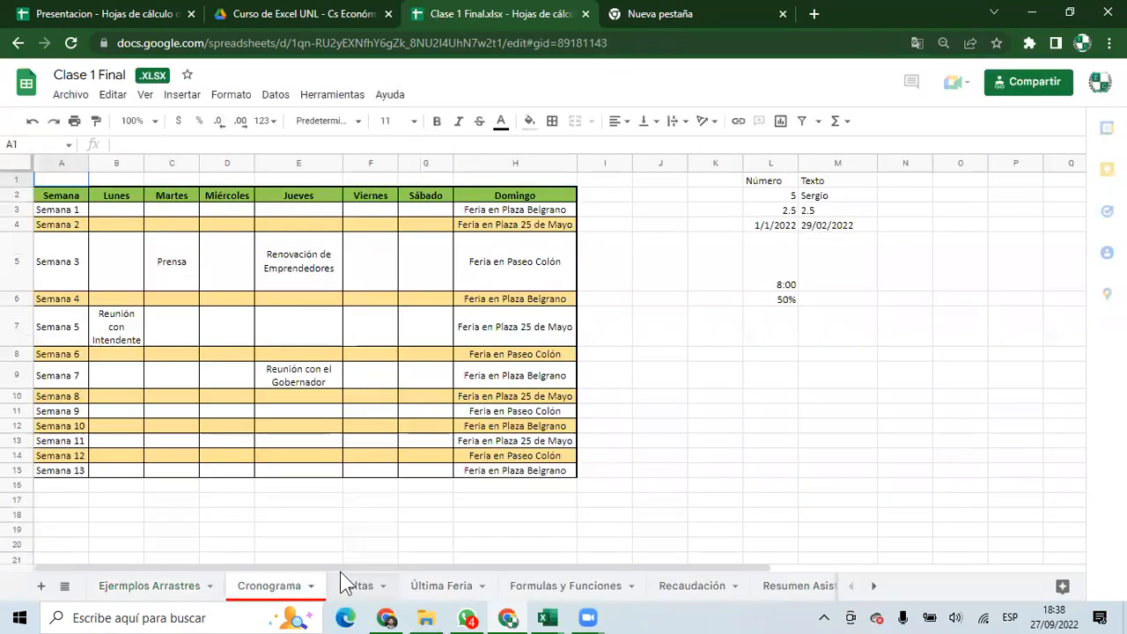
{"action": "left_click", "coordinate": [691, 586]}
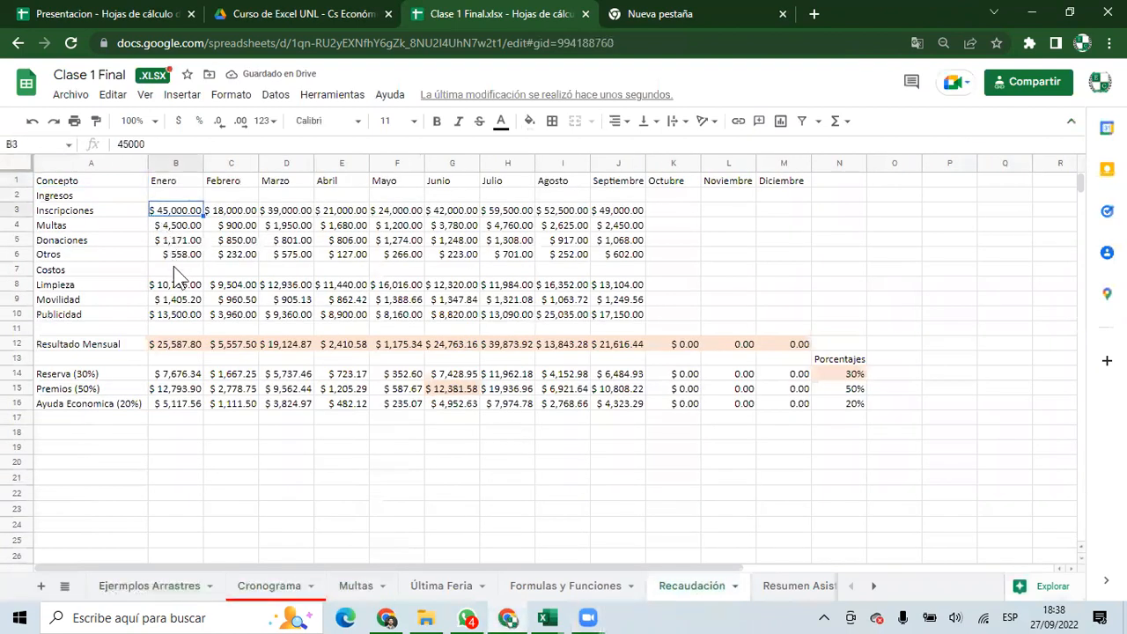
{"action": "left_click", "coordinate": [186, 343]}
{"action": "left_click_drag", "start_coordinate": [248, 145], "coordinate": [55, 144]}
{"action": "key", "text": "Escape"}
{"action": "left_click", "coordinate": [176, 373]}
{"action": "left_click_drag", "start_coordinate": [209, 144], "coordinate": [88, 153]}
{"action": "key", "text": "Escape"}
Check the Publicidad, Inscripciones and Limpieza values, then return to the Presentacion spreadsheet.
{"action": "left_click", "coordinate": [401, 317]}
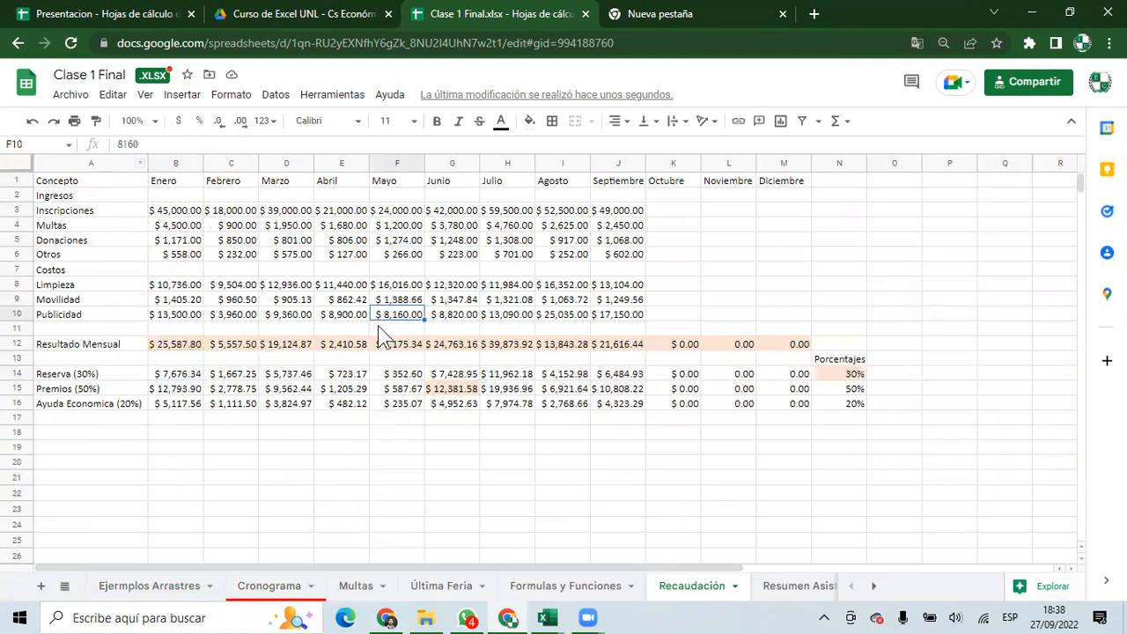
{"action": "left_click", "coordinate": [189, 211]}
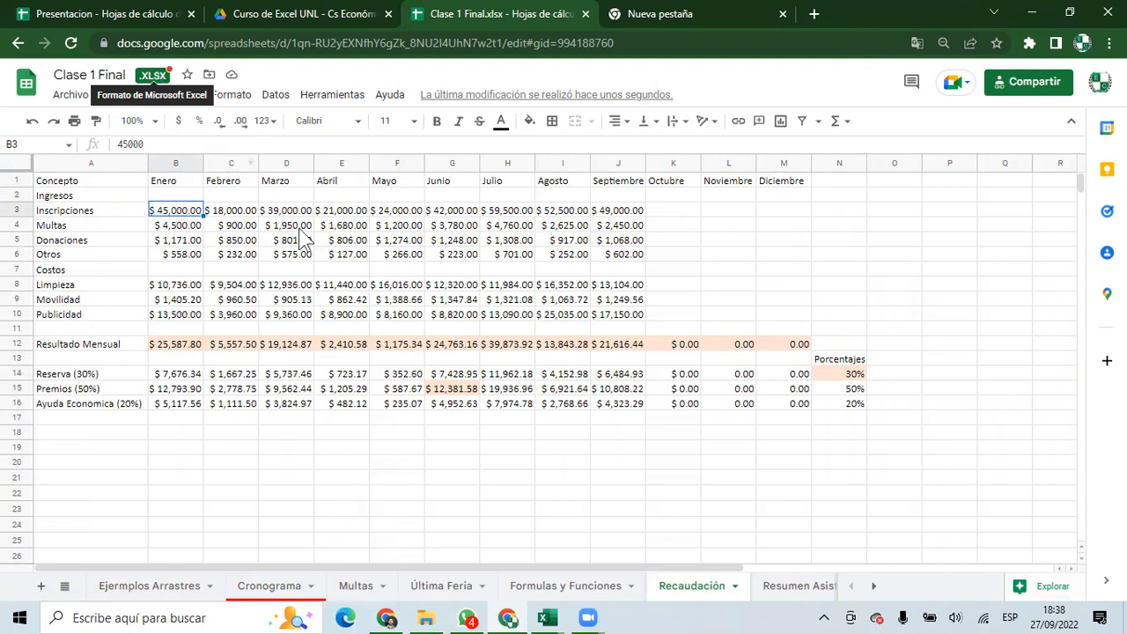
{"action": "left_click", "coordinate": [357, 284]}
{"action": "left_click", "coordinate": [722, 317]}
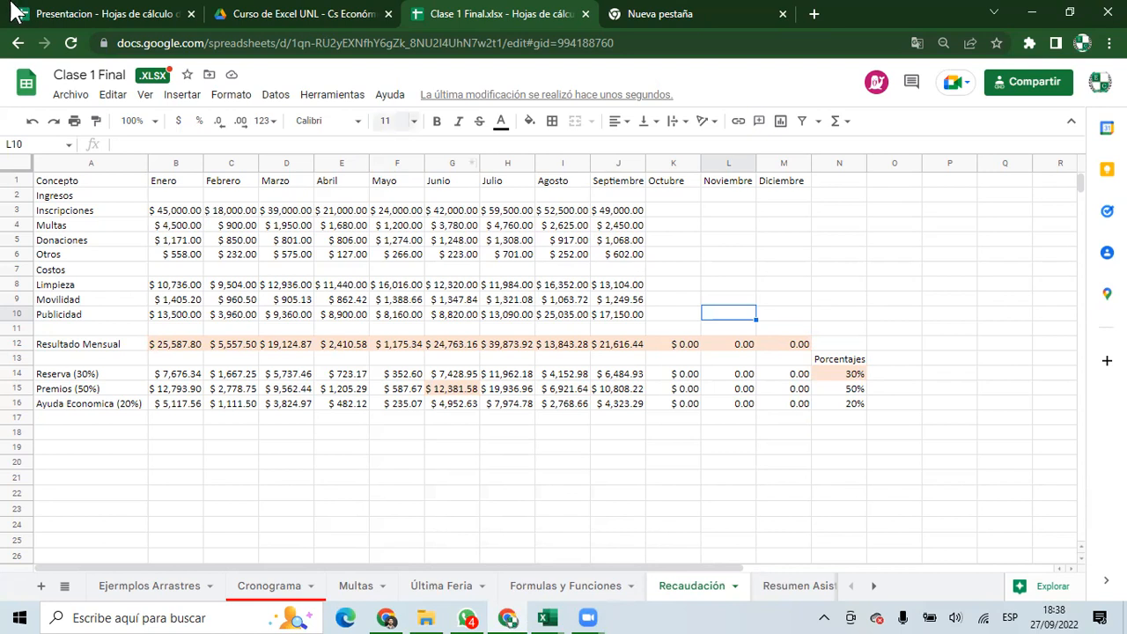
{"action": "left_click", "coordinate": [22, 13]}
Select the Excel revenue table A1:J15, then compare the Inscripciones value in Presentacion.
{"action": "left_click", "coordinate": [154, 486]}
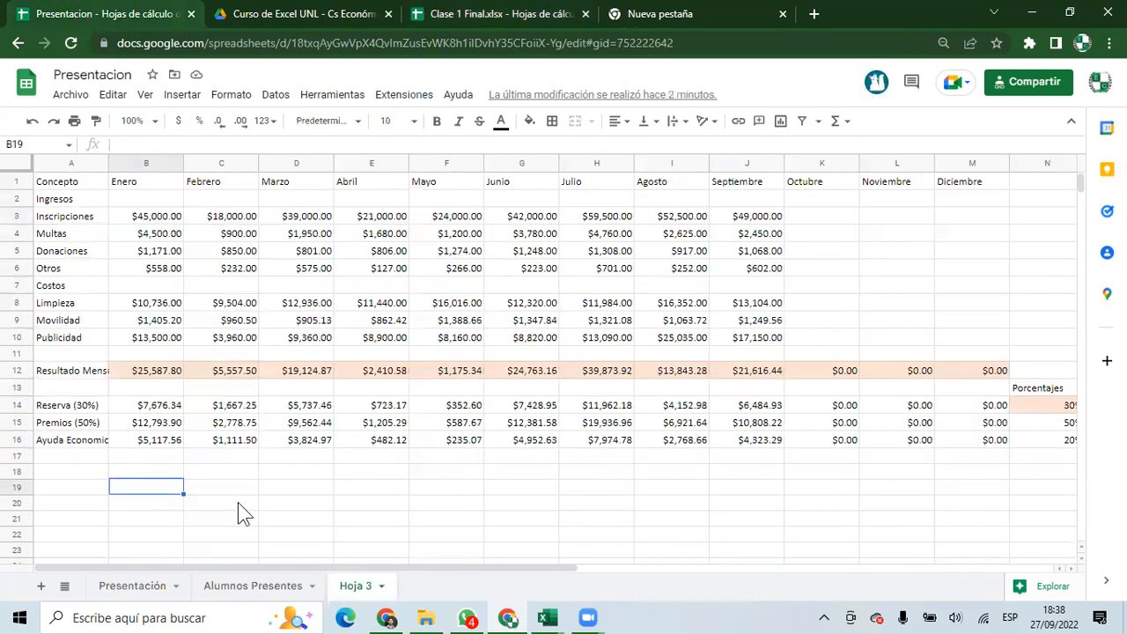
{"action": "mouse_move", "coordinate": [546, 617]}
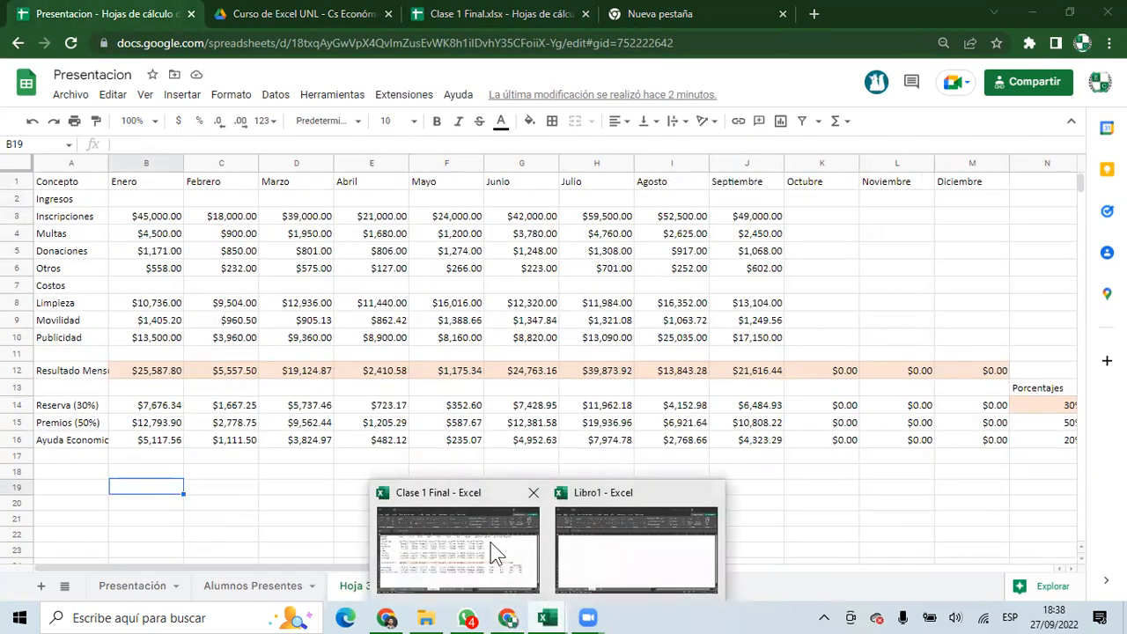
{"action": "left_click", "coordinate": [491, 551]}
{"action": "left_click_drag", "start_coordinate": [86, 206], "coordinate": [752, 474]}
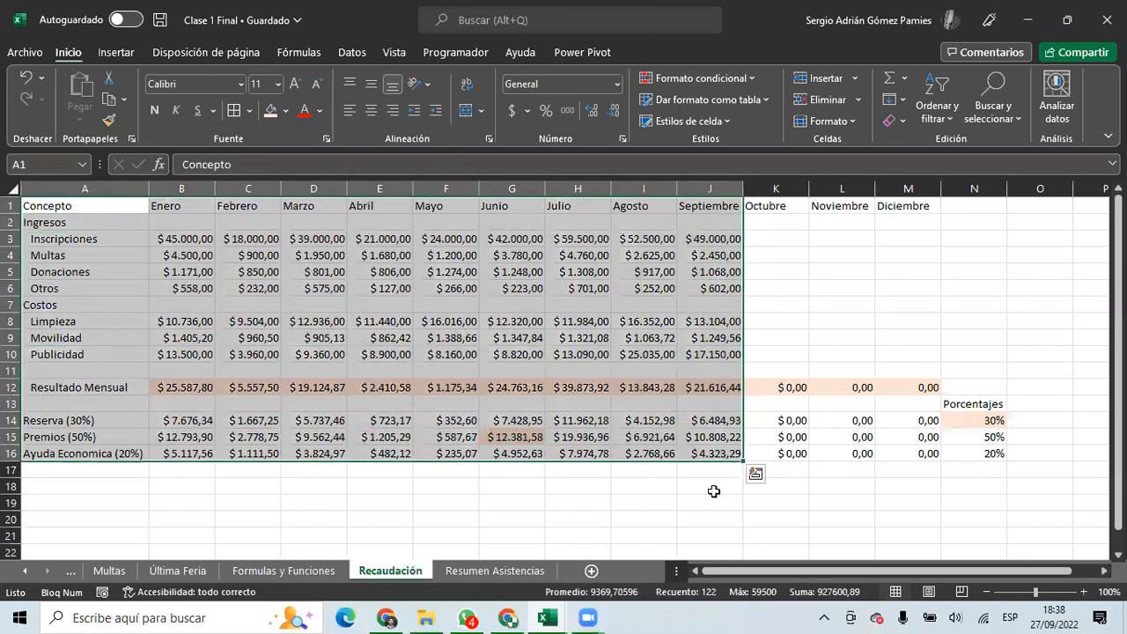
{"action": "left_click", "coordinate": [507, 617]}
{"action": "left_click", "coordinate": [146, 217]}
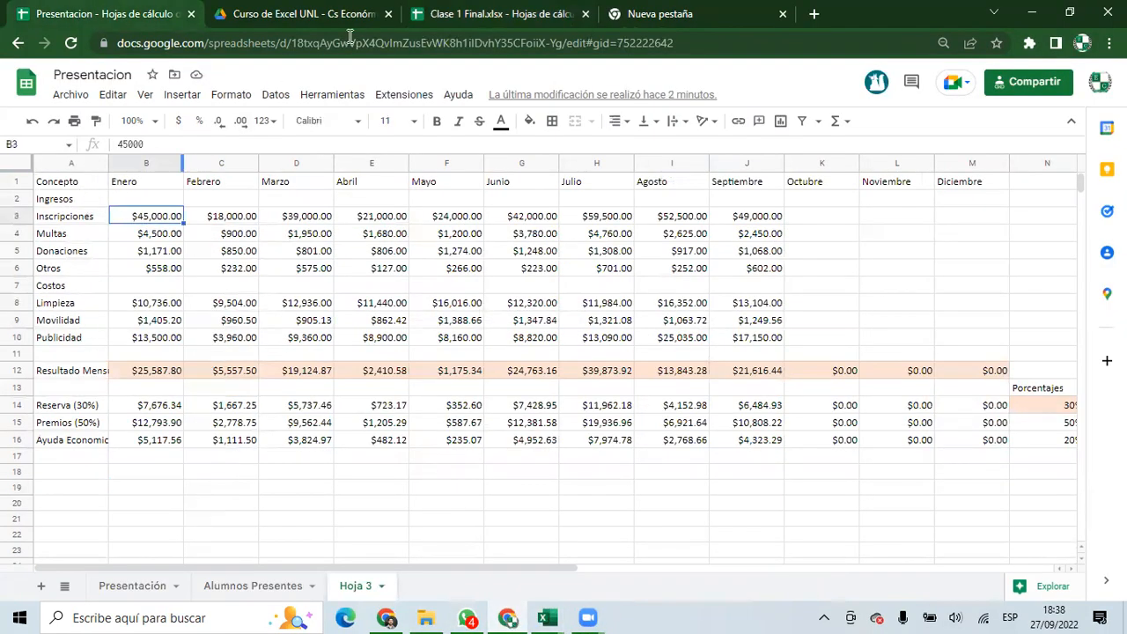
In the Clase 1 Final spreadsheet, check the Otros value in C6 and Premios formula in H15.
{"action": "left_click", "coordinate": [458, 16]}
{"action": "left_click", "coordinate": [211, 257]}
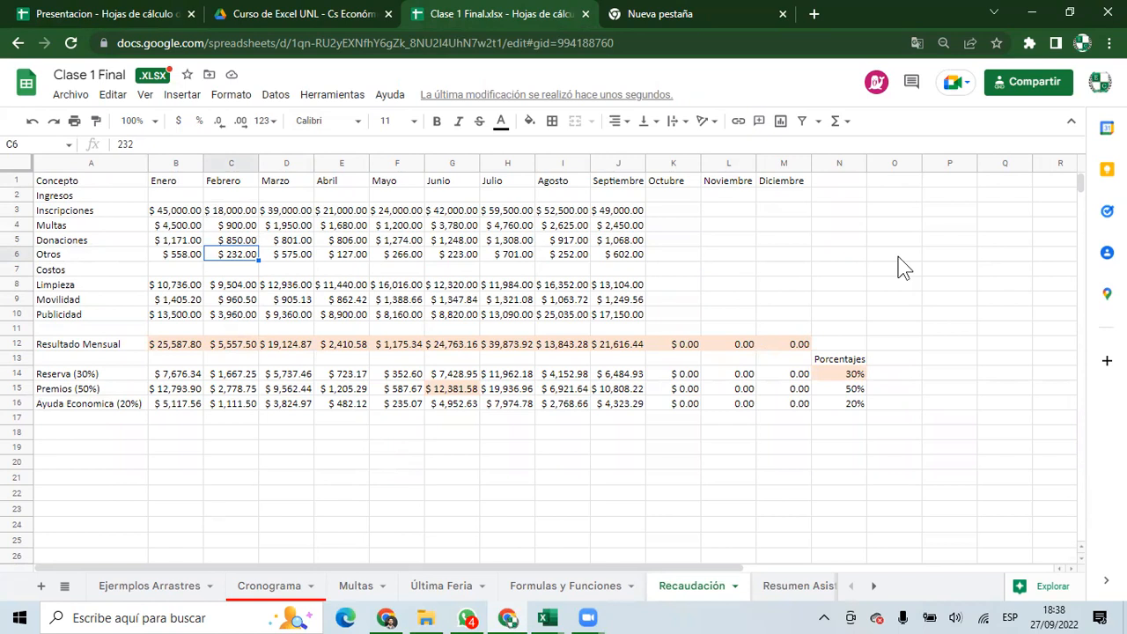
{"action": "left_click", "coordinate": [398, 419]}
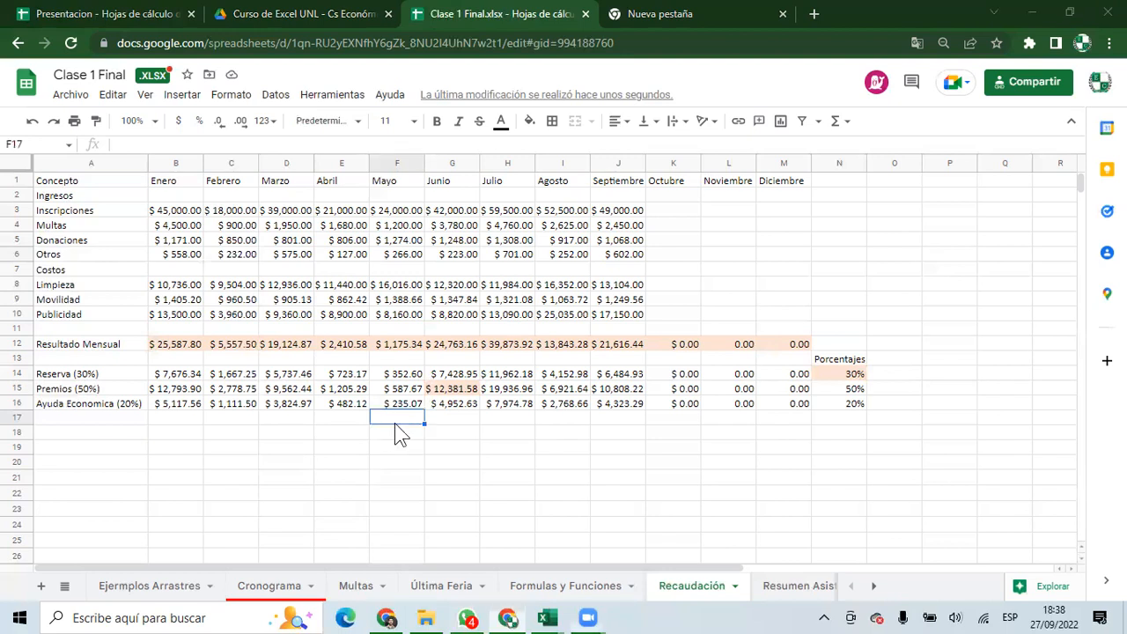
{"action": "left_click", "coordinate": [500, 388]}
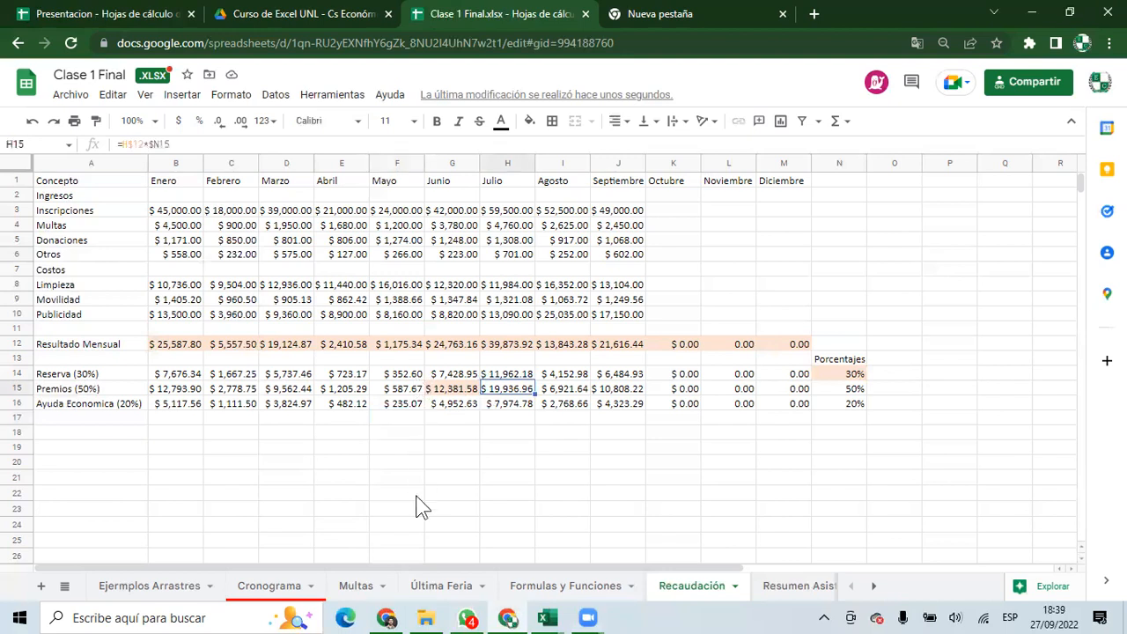
Bring the Excel Clase 1 Final workbook forward and select B12:M16.
{"action": "left_click", "coordinate": [542, 615]}
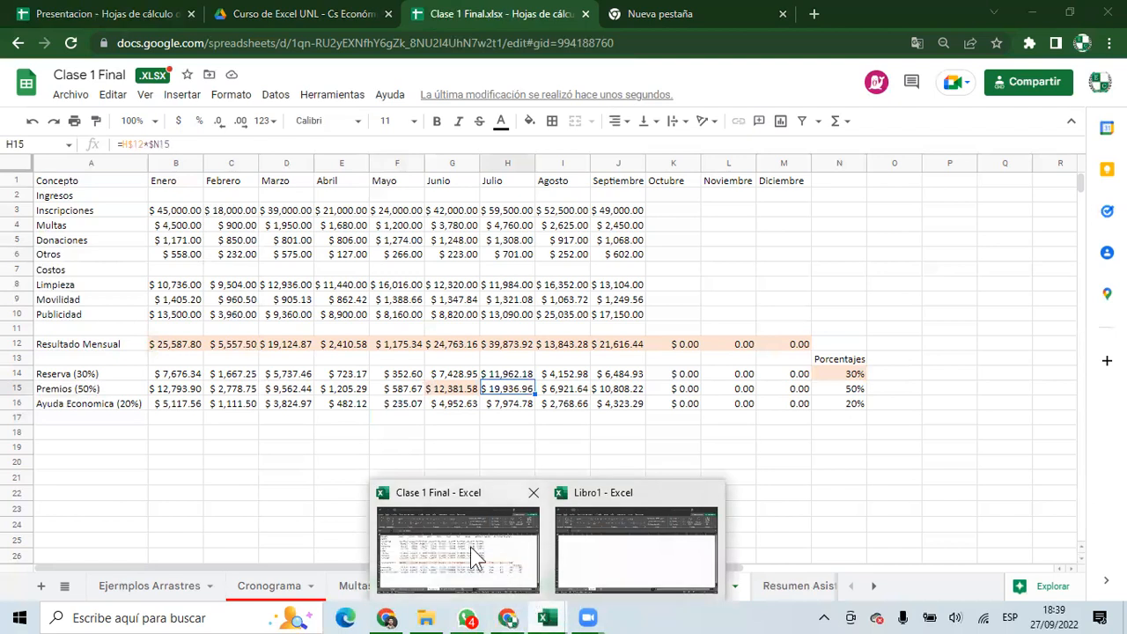
{"action": "left_click", "coordinate": [476, 556]}
{"action": "left_click", "coordinate": [195, 387]}
{"action": "left_click_drag", "start_coordinate": [279, 414], "coordinate": [753, 447]}
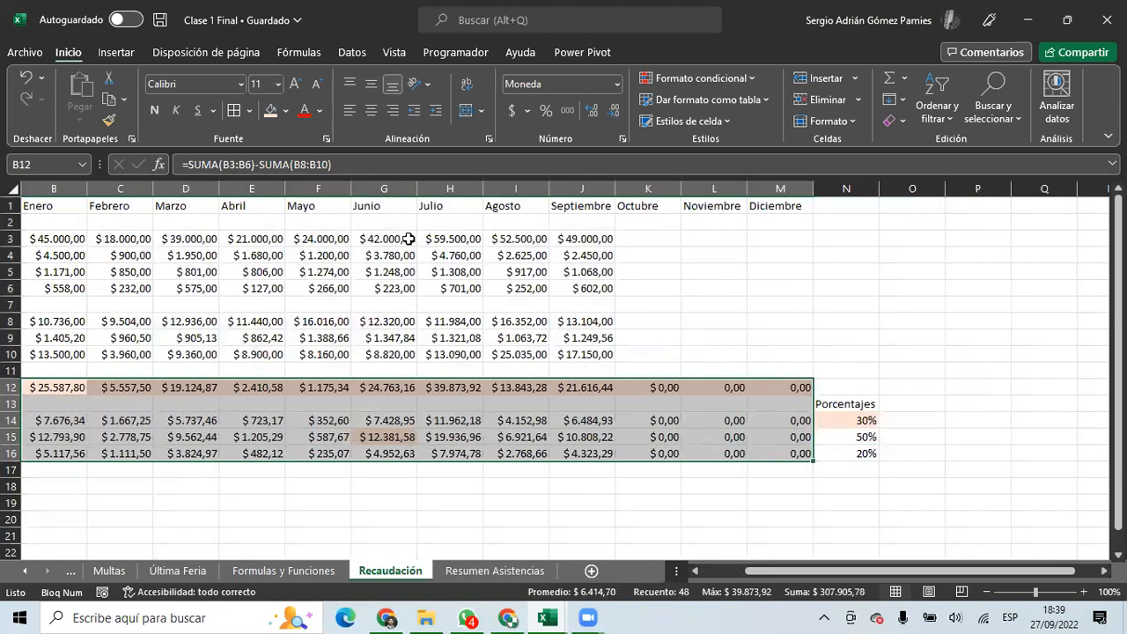
Set B12:M16 to Sin relleno, removing the background fill from rows 12–16.
{"action": "left_click", "coordinate": [286, 110]}
{"action": "left_click", "coordinate": [310, 288]}
{"action": "left_click_drag", "start_coordinate": [379, 502], "coordinate": [6, 483]}
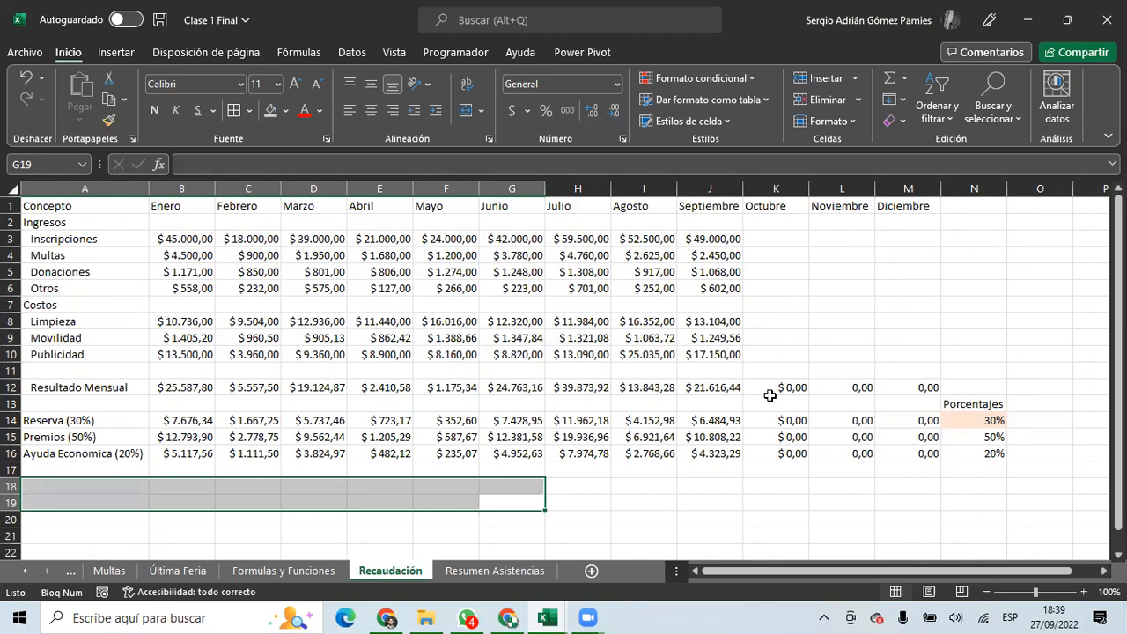
{"action": "left_click", "coordinate": [196, 389]}
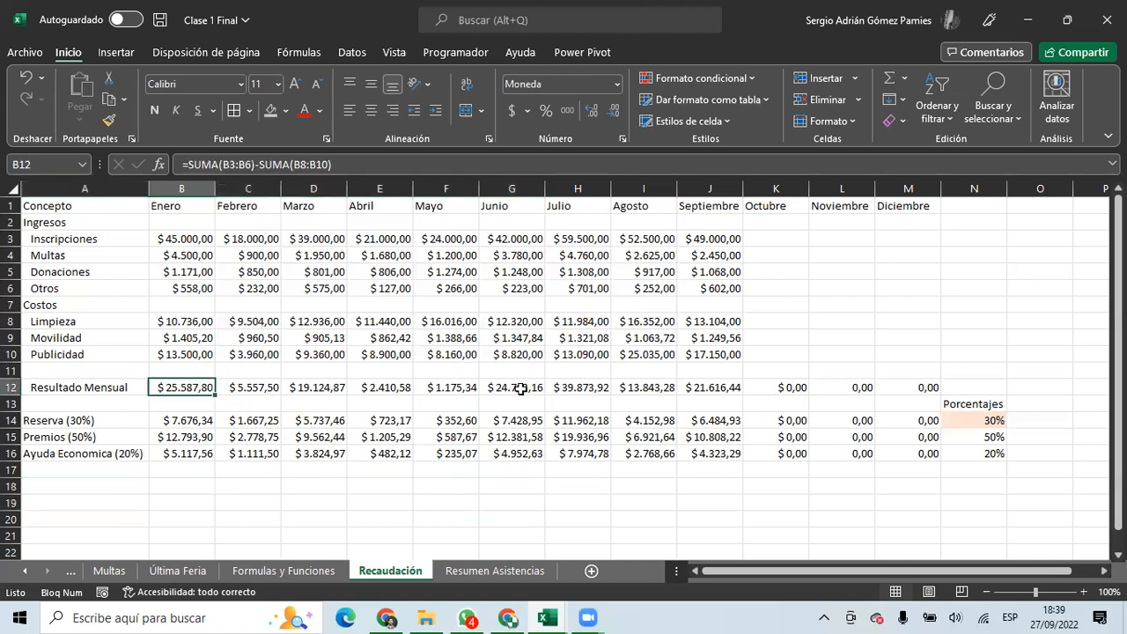
{"action": "left_click", "coordinate": [176, 188]}
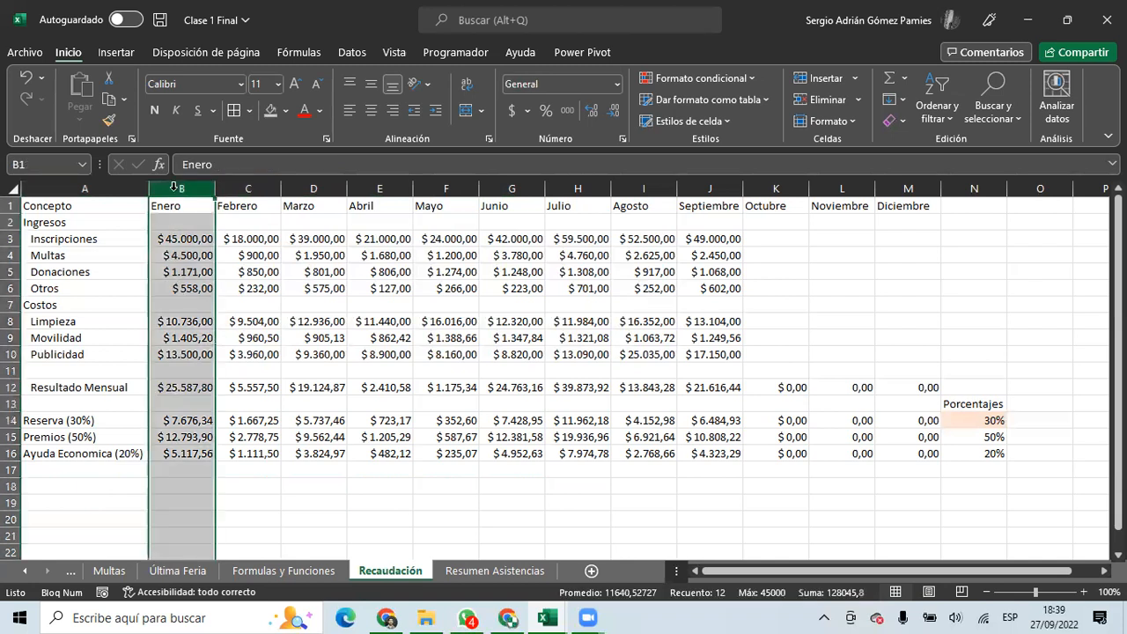
Insert a new column B headed Promedio and fit its width.
{"action": "right_click", "coordinate": [173, 188]}
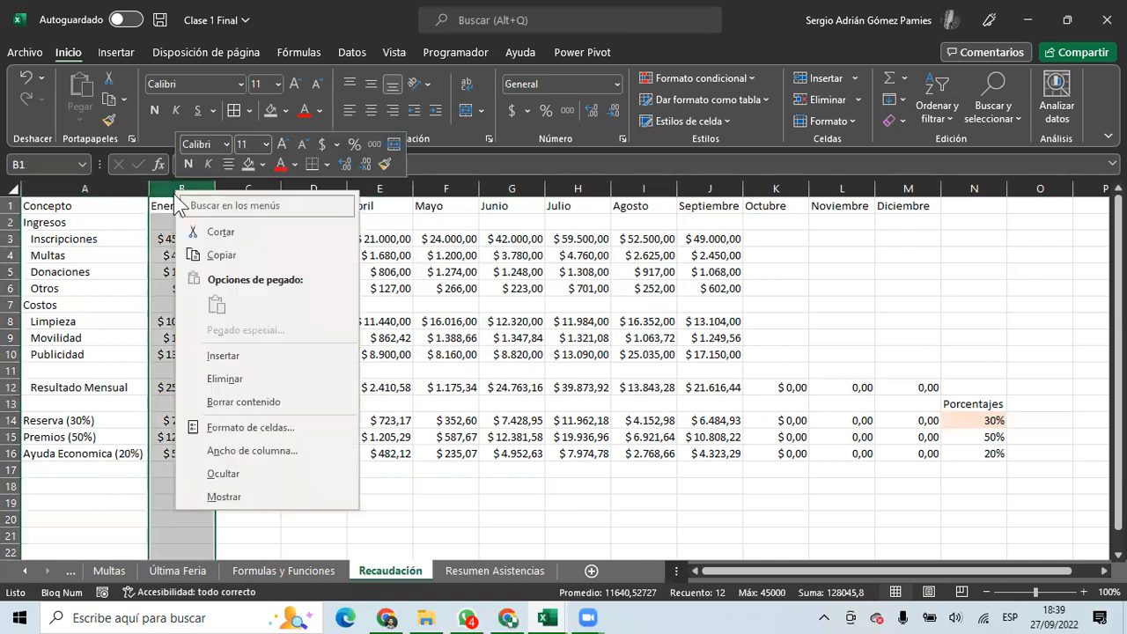
{"action": "left_click", "coordinate": [249, 349]}
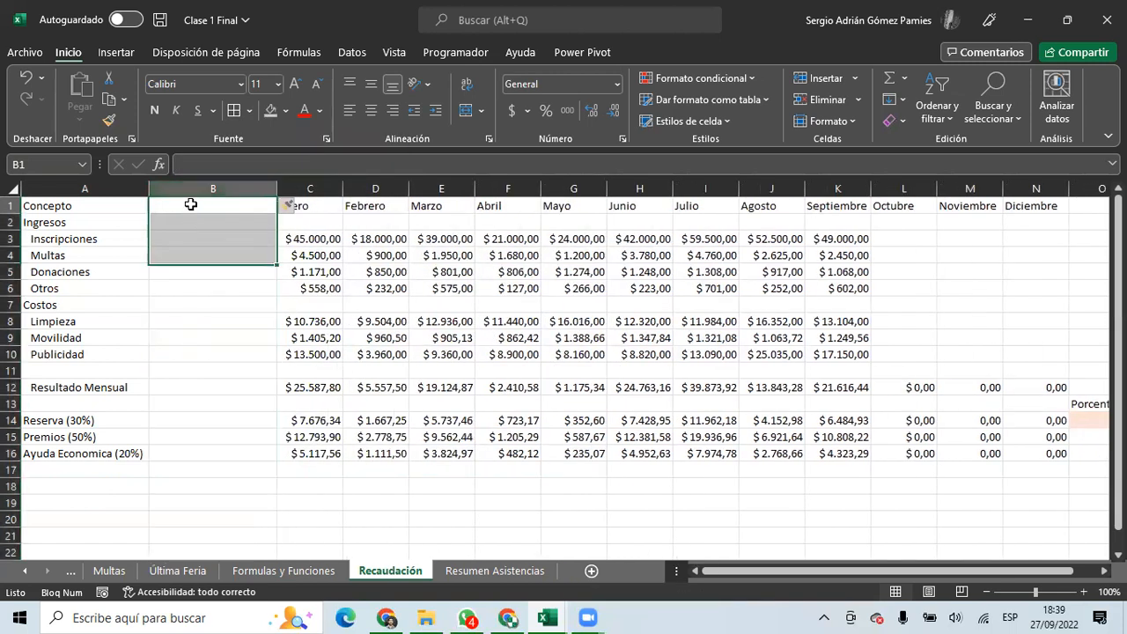
{"action": "type", "text": "Promedio"}
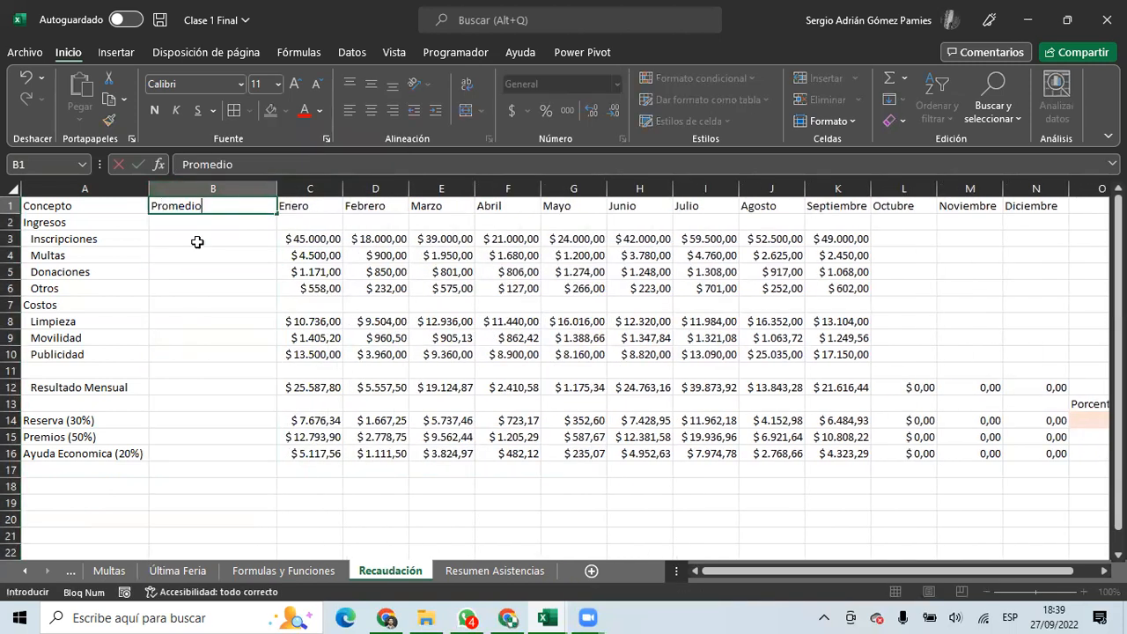
{"action": "key", "text": "Return"}
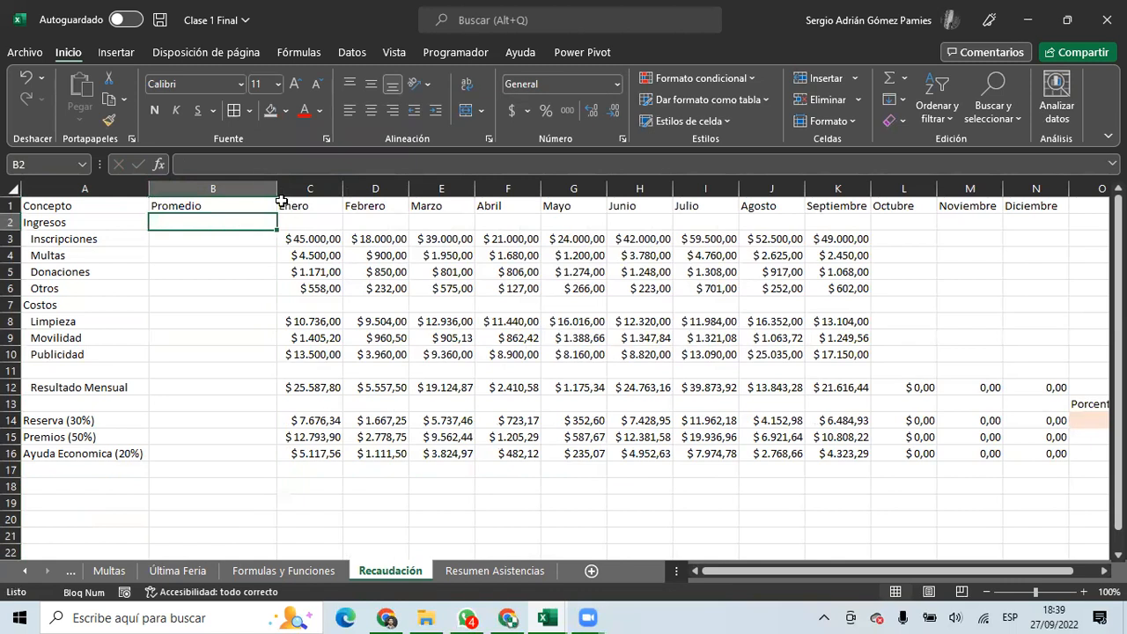
{"action": "double_click", "coordinate": [277, 191]}
{"action": "left_click", "coordinate": [176, 205]}
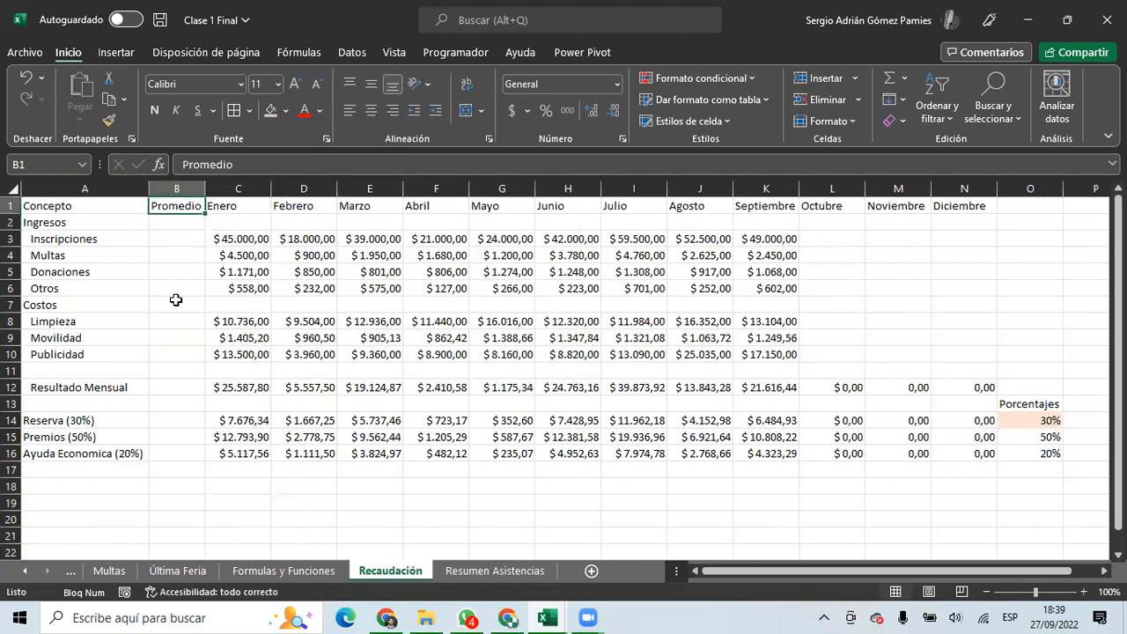
Enter =PROMEDIO(C3:N3) in B3 to average Inscripciones, and extend it down column B.
{"action": "left_click_drag", "start_coordinate": [249, 239], "coordinate": [763, 239]}
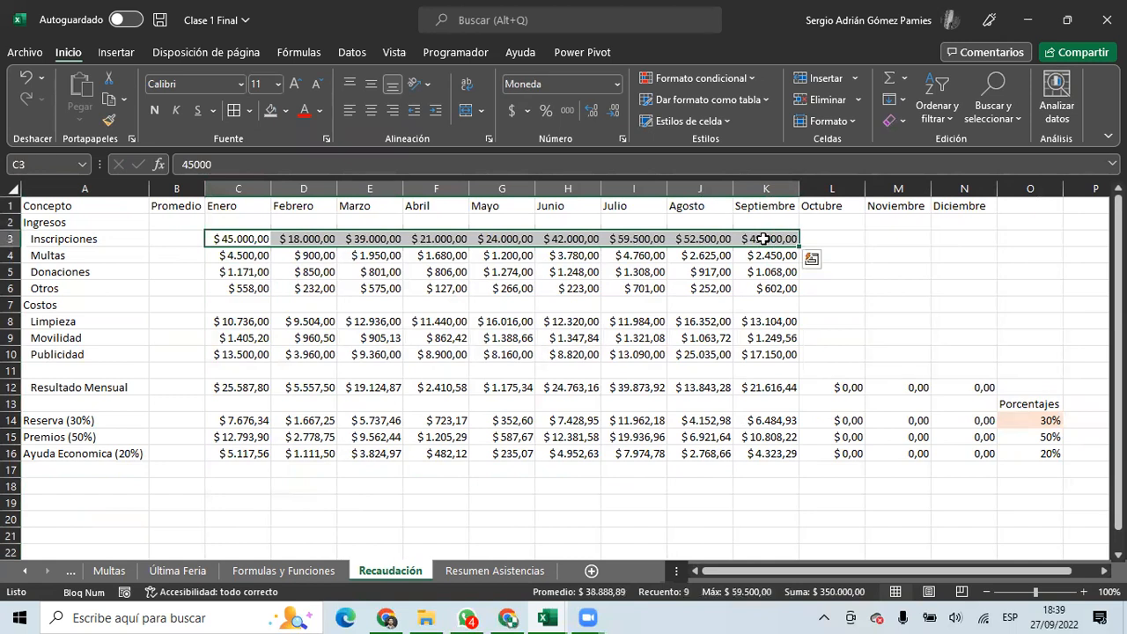
{"action": "left_click_drag", "start_coordinate": [221, 239], "coordinate": [778, 240]}
{"action": "left_click", "coordinate": [167, 238]}
{"action": "left_click", "coordinate": [176, 255]}
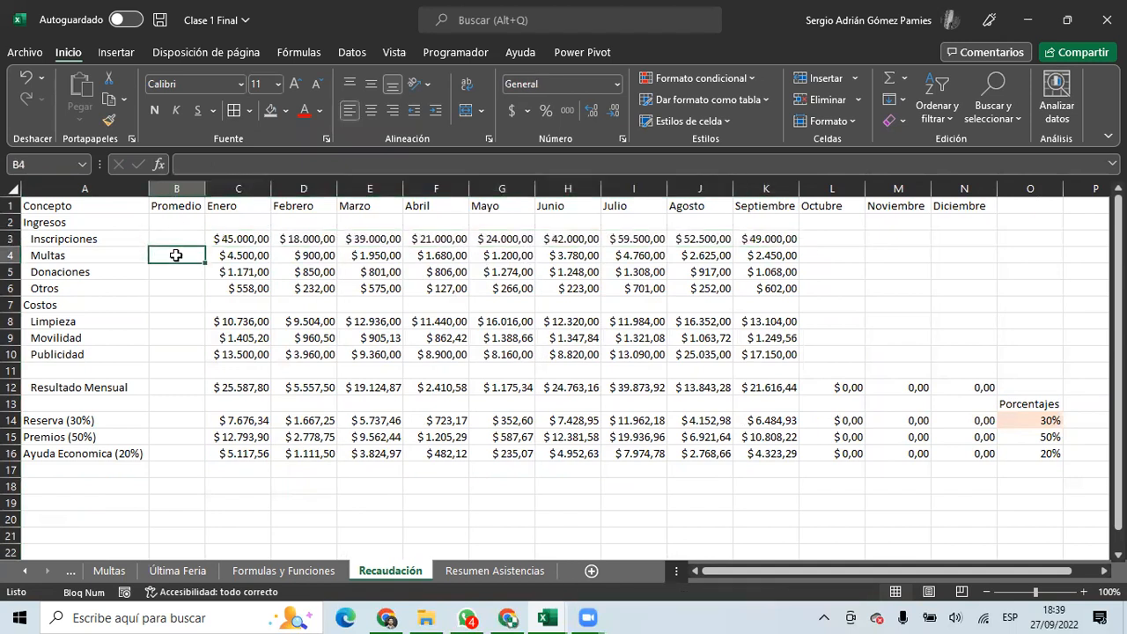
{"action": "left_click", "coordinate": [182, 274]}
{"action": "left_click", "coordinate": [186, 289]}
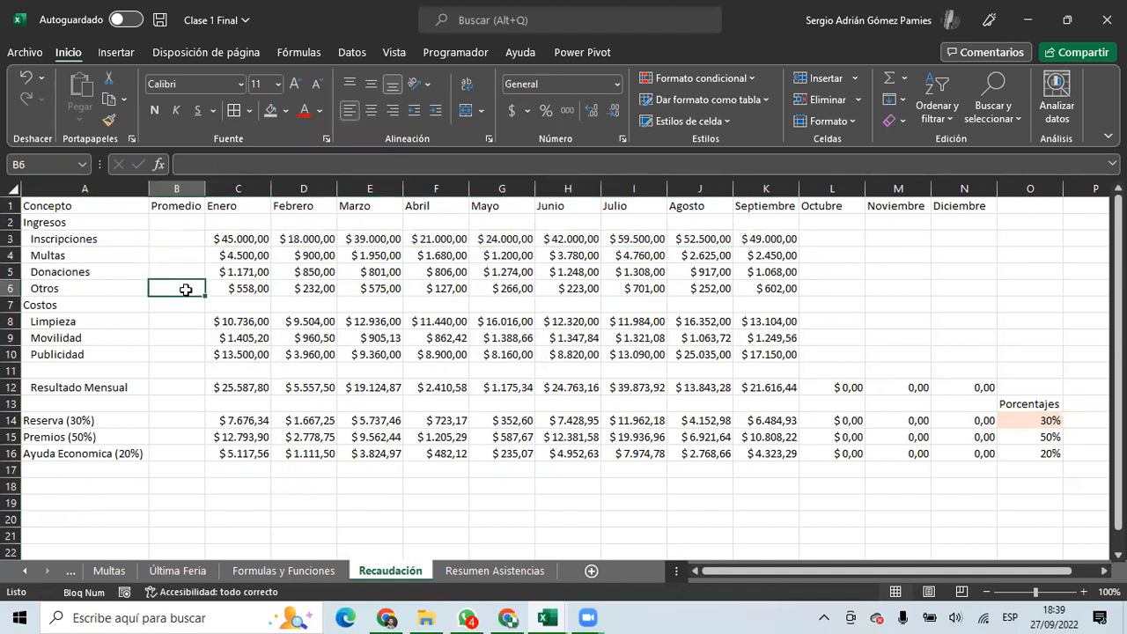
{"action": "left_click_drag", "start_coordinate": [207, 233], "coordinate": [769, 237]}
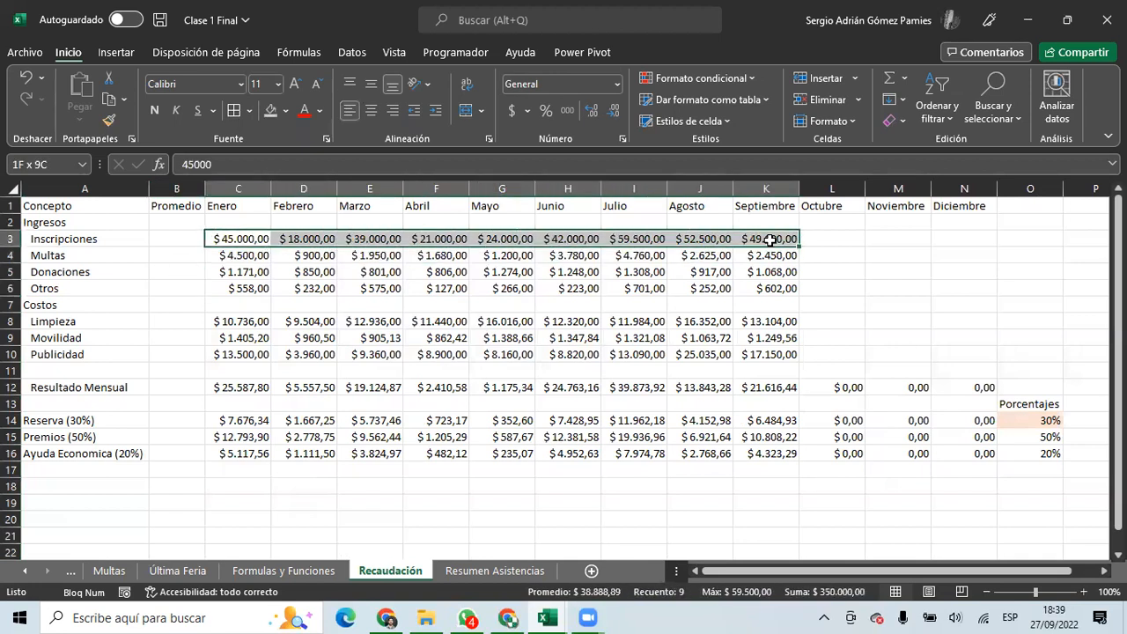
{"action": "left_click", "coordinate": [158, 238]}
{"action": "type", "text": "=prome"}
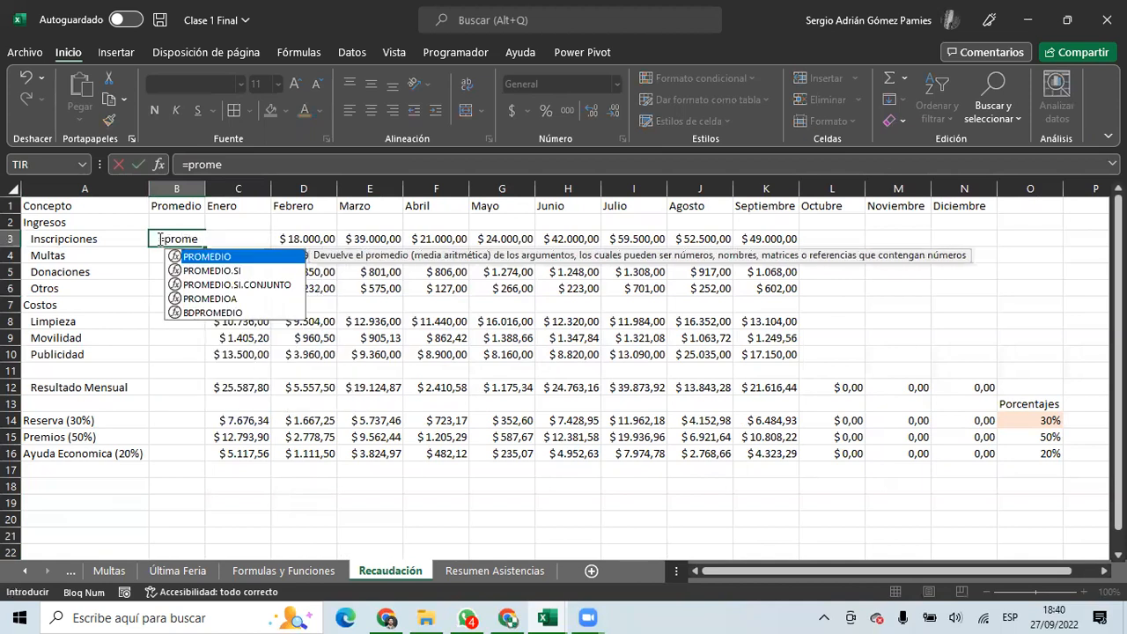
{"action": "key", "text": "Tab"}
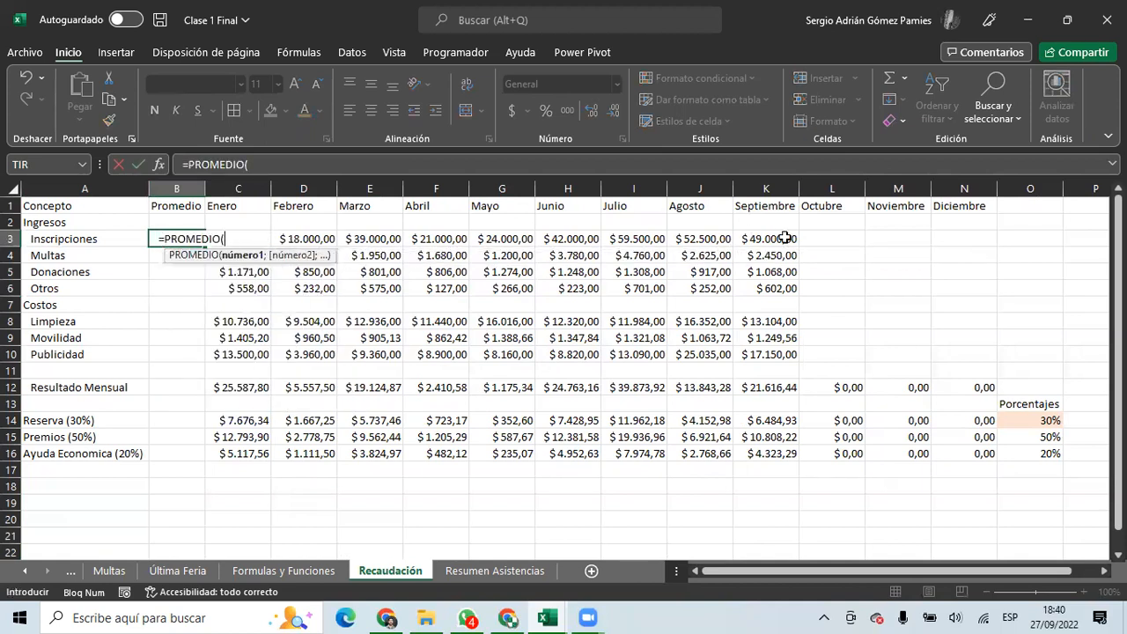
{"action": "left_click_drag", "start_coordinate": [969, 239], "coordinate": [261, 239]}
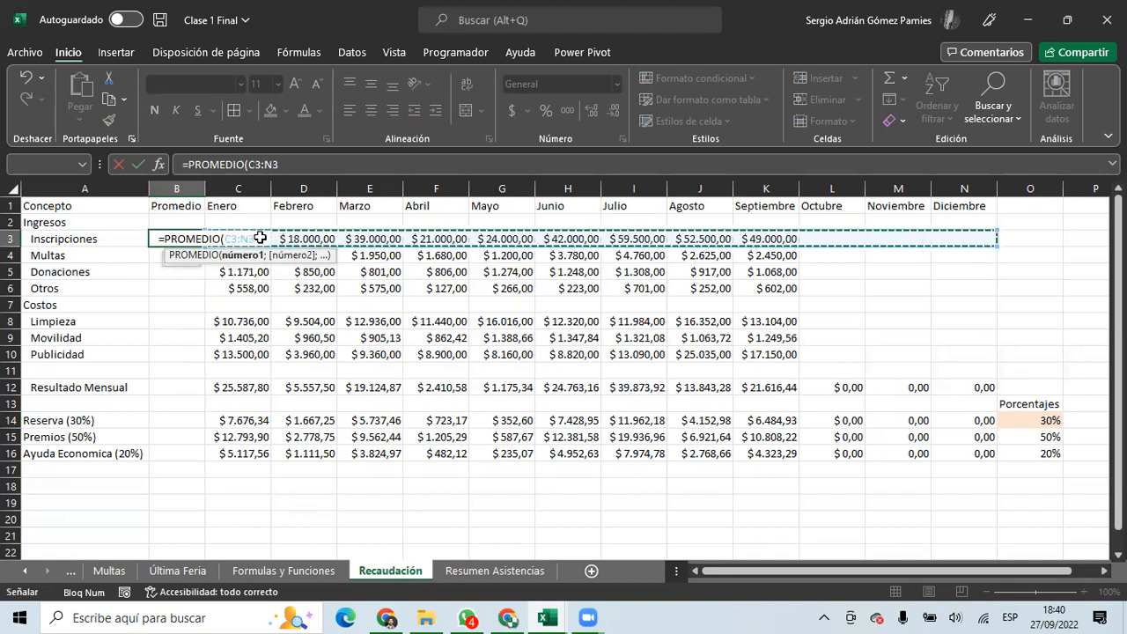
{"action": "key", "text": "Return"}
{"action": "left_click", "coordinate": [179, 236]}
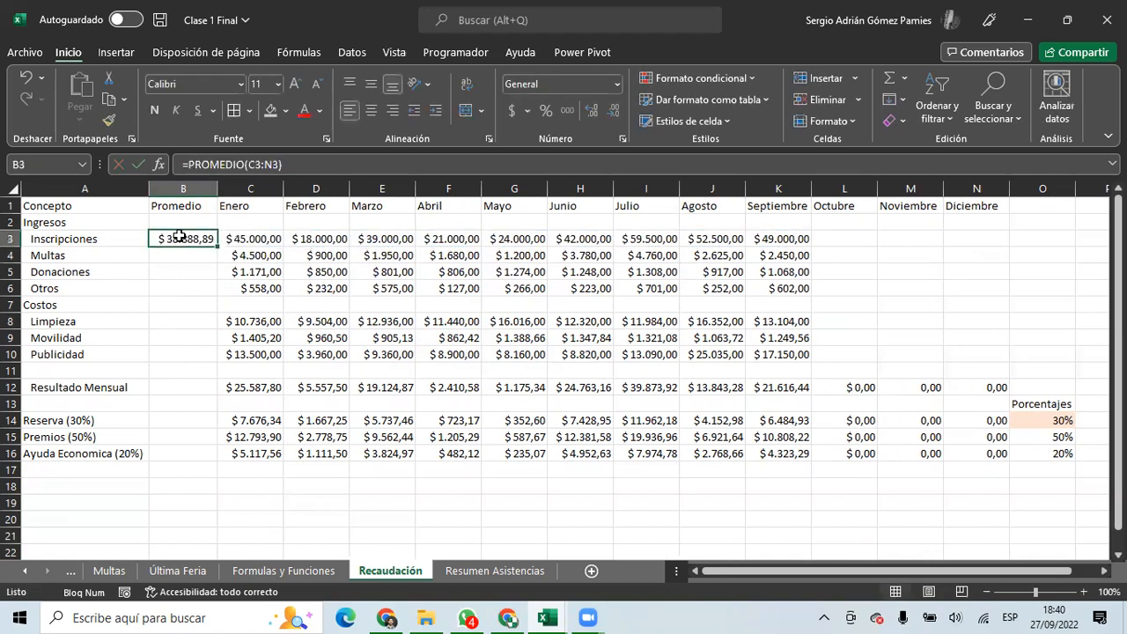
{"action": "left_click_drag", "start_coordinate": [216, 247], "coordinate": [196, 460]}
Delete the #¡DIV/0! results in B13, B11 and B7.
{"action": "left_click", "coordinate": [190, 406]}
{"action": "key", "text": "Delete"}
{"action": "left_click", "coordinate": [188, 371]}
{"action": "key", "text": "Delete"}
{"action": "left_click", "coordinate": [185, 304]}
{"action": "key", "text": "Delete"}
{"action": "left_click", "coordinate": [222, 335]}
Give the Promedio column B1:B16 a thick outside border.
{"action": "left_click_drag", "start_coordinate": [189, 208], "coordinate": [192, 476]}
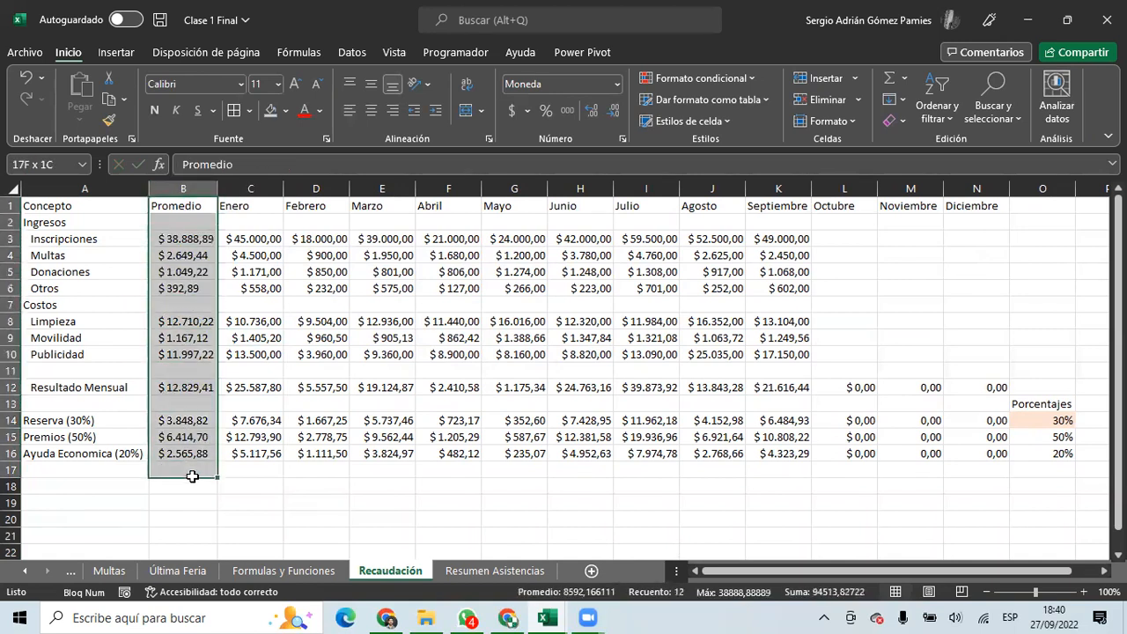
{"action": "left_click", "coordinate": [250, 110]}
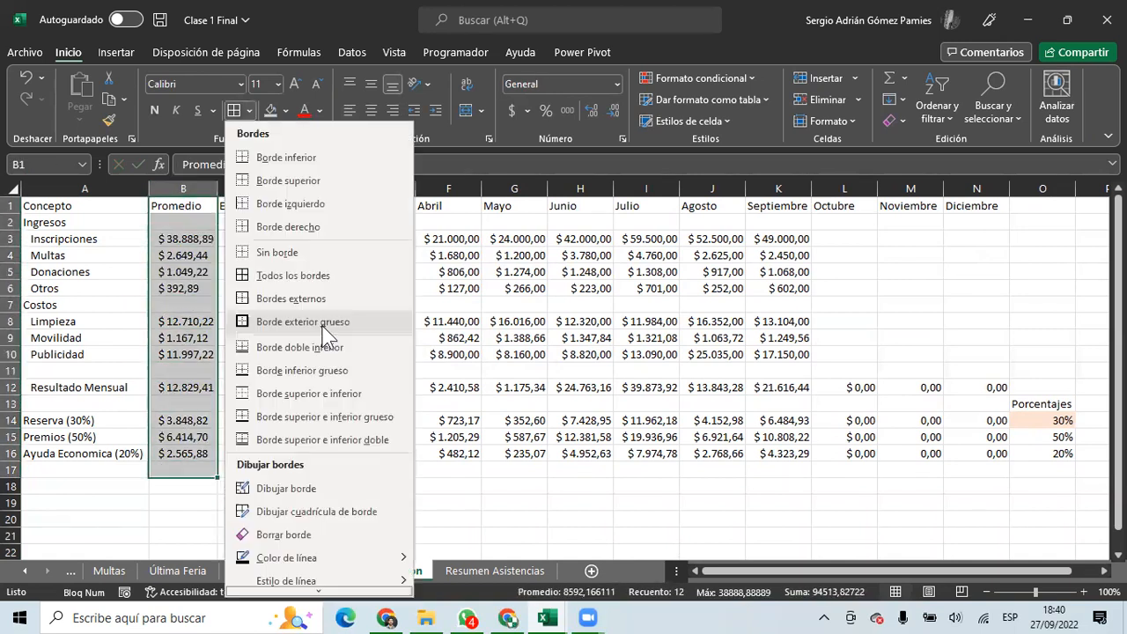
{"action": "left_click", "coordinate": [189, 449]}
{"action": "key", "text": "shift+Up"}
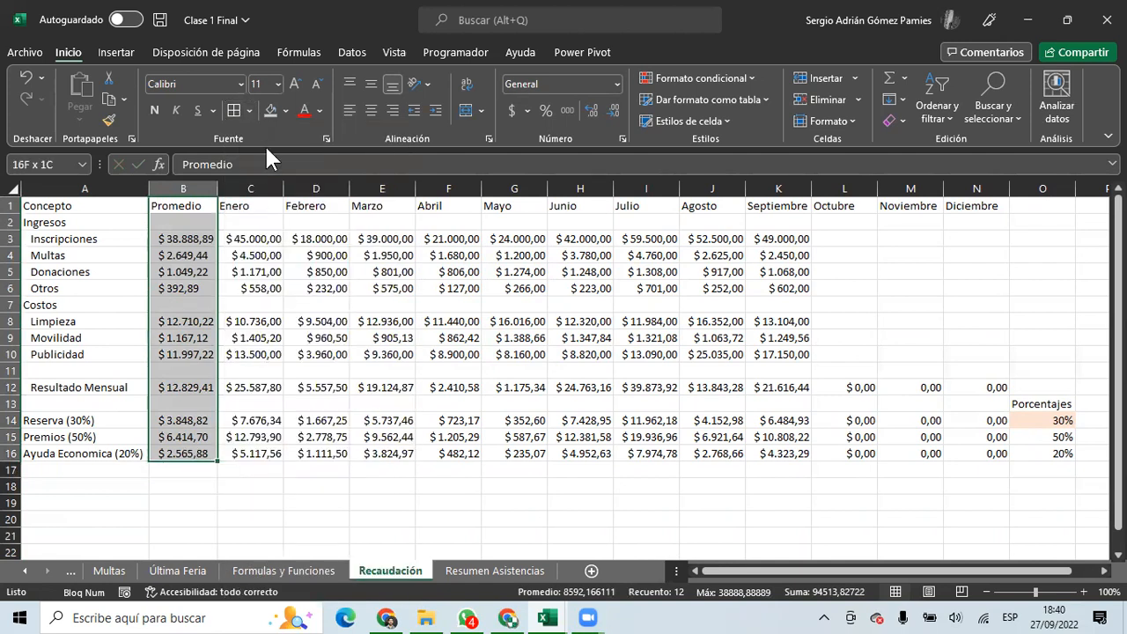
{"action": "left_click", "coordinate": [250, 110]}
{"action": "left_click", "coordinate": [299, 320]}
Verify the Inscripciones average against its monthly amounts.
{"action": "left_click", "coordinate": [194, 291]}
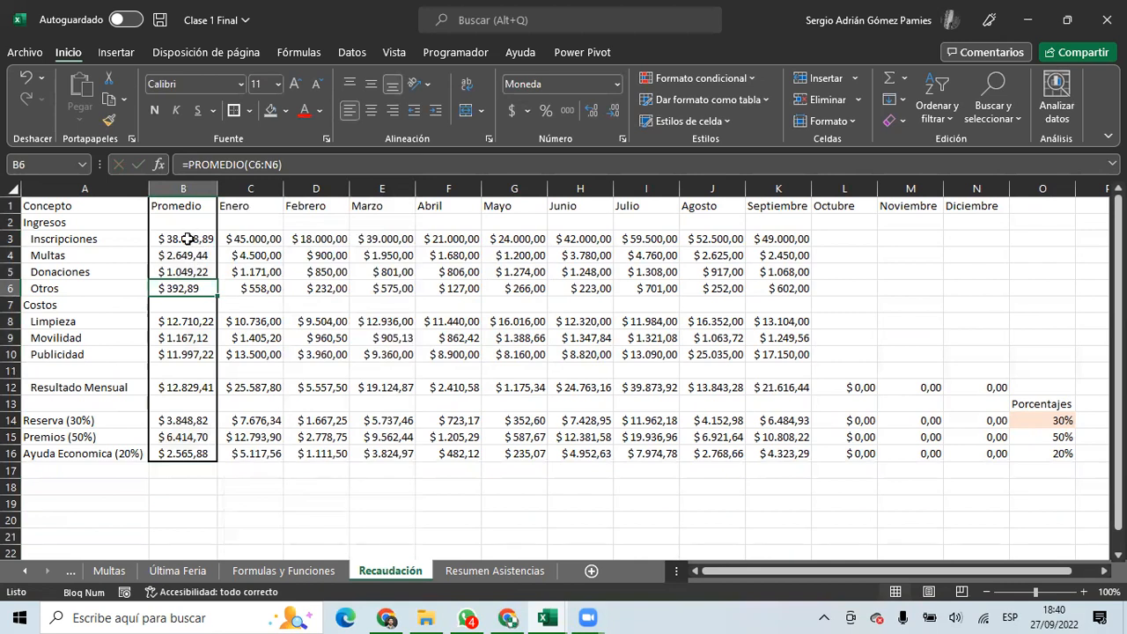
{"action": "left_click", "coordinate": [187, 239]}
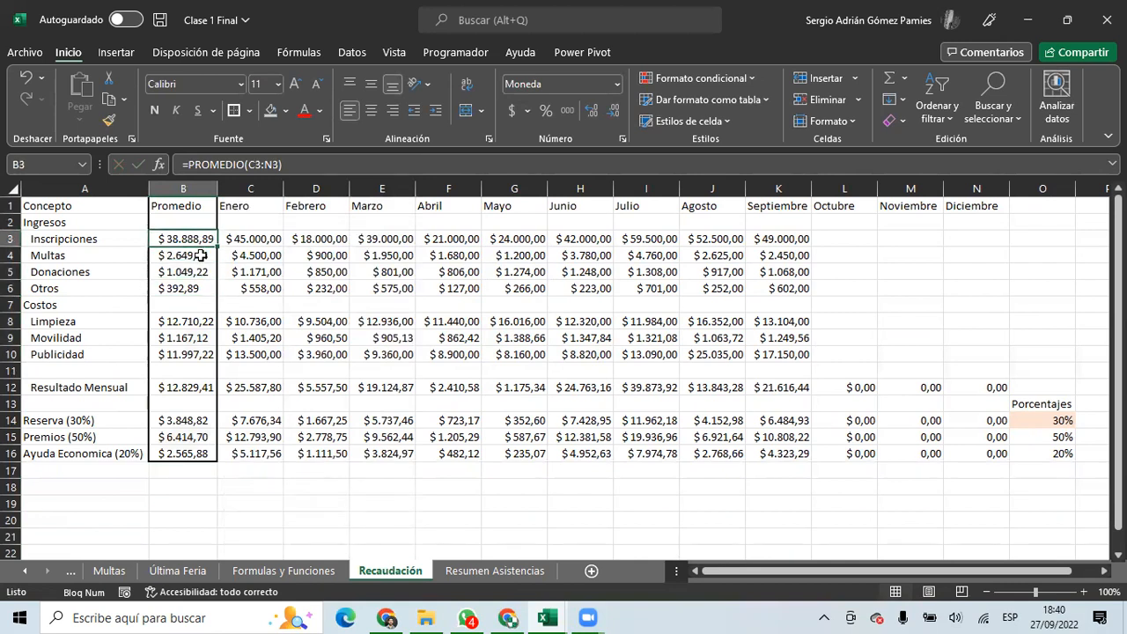
{"action": "left_click", "coordinate": [249, 255]}
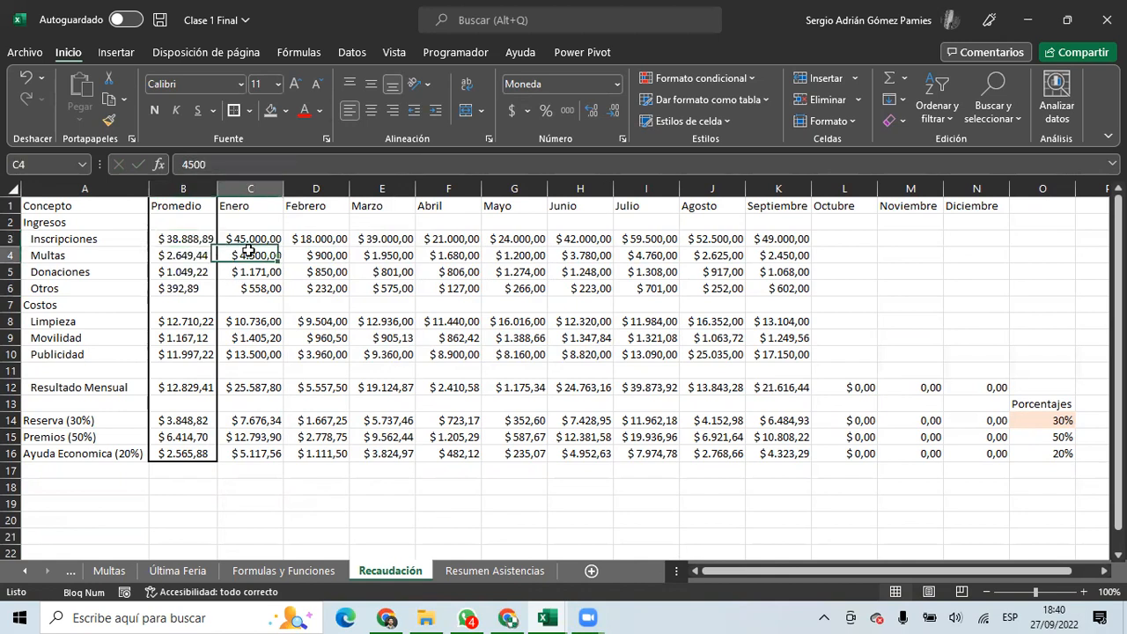
{"action": "left_click", "coordinate": [301, 241]}
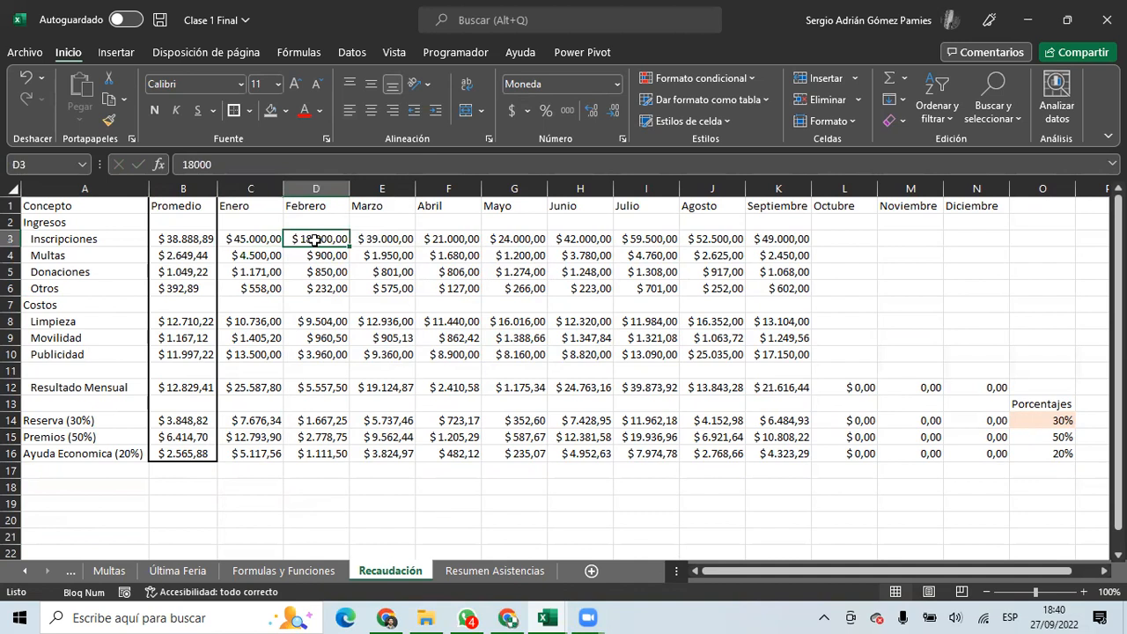
{"action": "left_click_drag", "start_coordinate": [754, 239], "coordinate": [578, 238]}
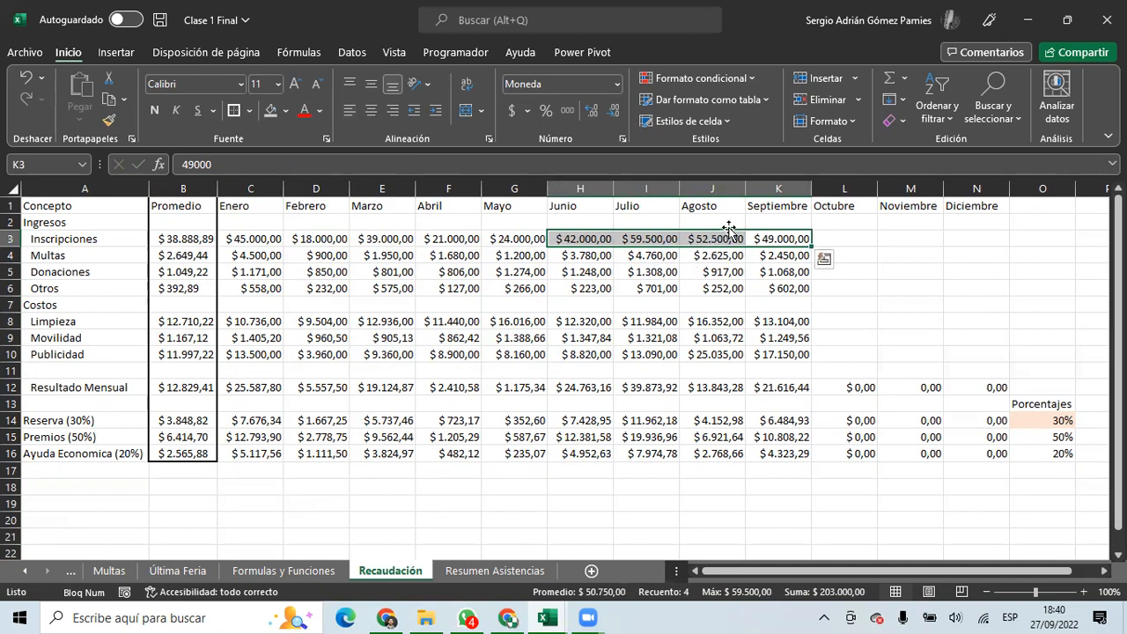
{"action": "left_click", "coordinate": [196, 245]}
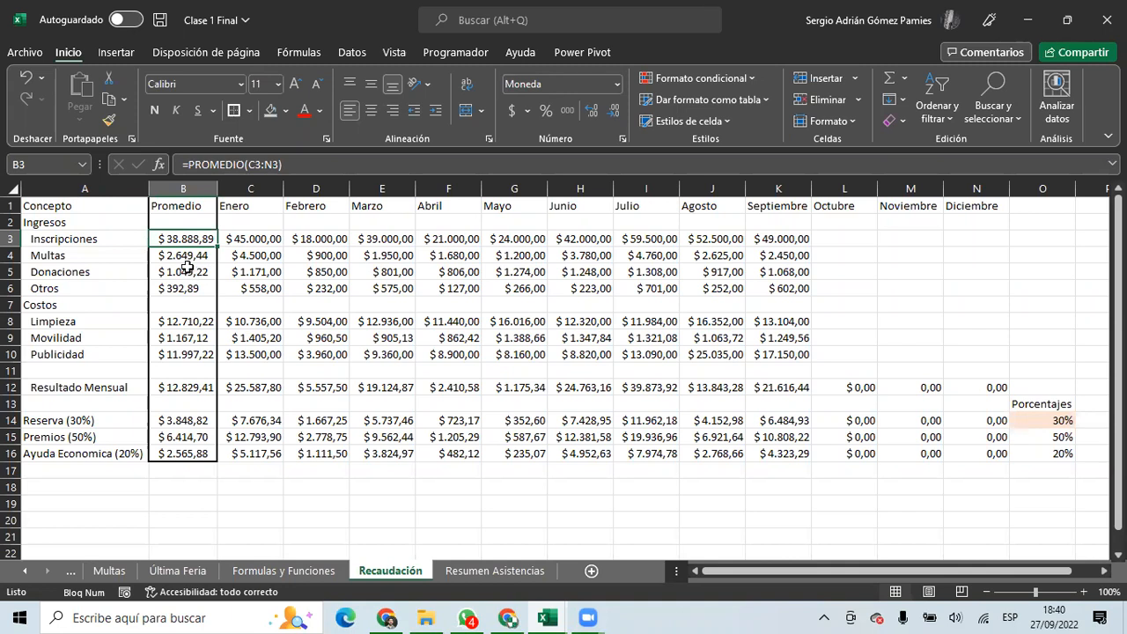
Check the average formulas for Multas, Donaciones, Otros, Limpieza, Movilidad and Resultado Mensual.
{"action": "left_click", "coordinate": [185, 263]}
{"action": "left_click", "coordinate": [202, 271]}
{"action": "left_click", "coordinate": [196, 289]}
{"action": "left_click", "coordinate": [195, 321]}
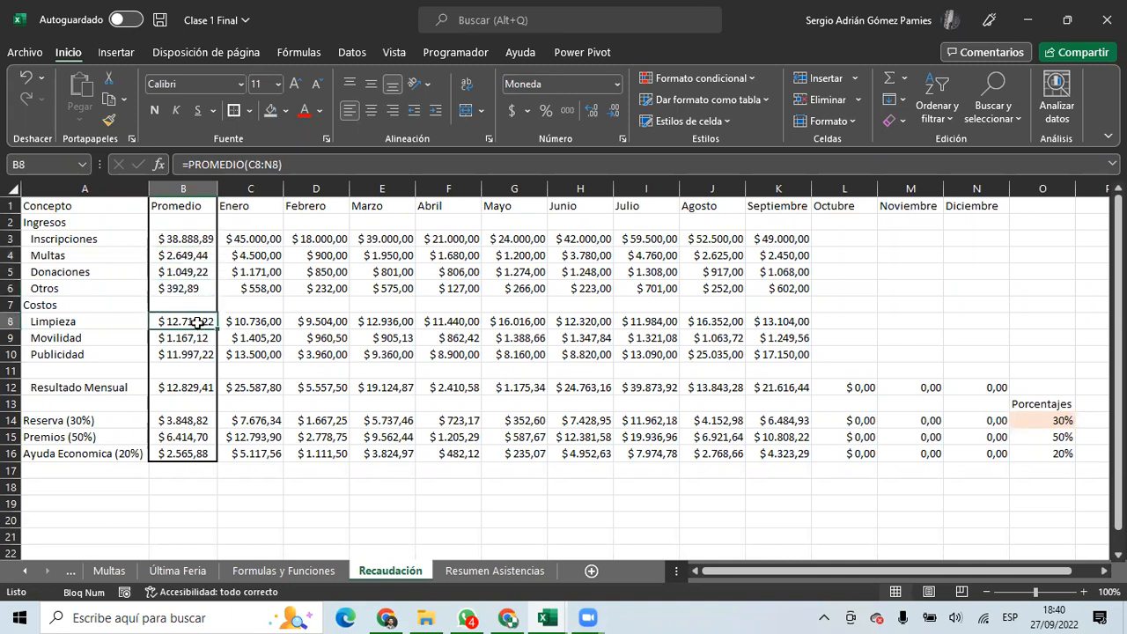
{"action": "left_click", "coordinate": [202, 333]}
{"action": "left_click", "coordinate": [202, 385]}
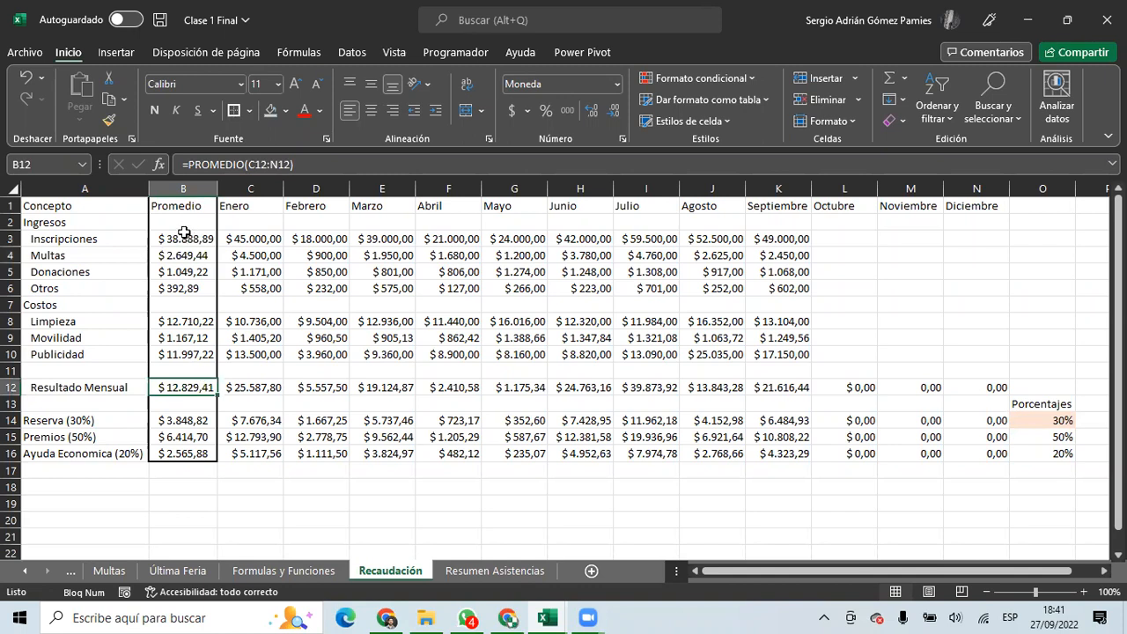
{"action": "left_click", "coordinate": [183, 203]}
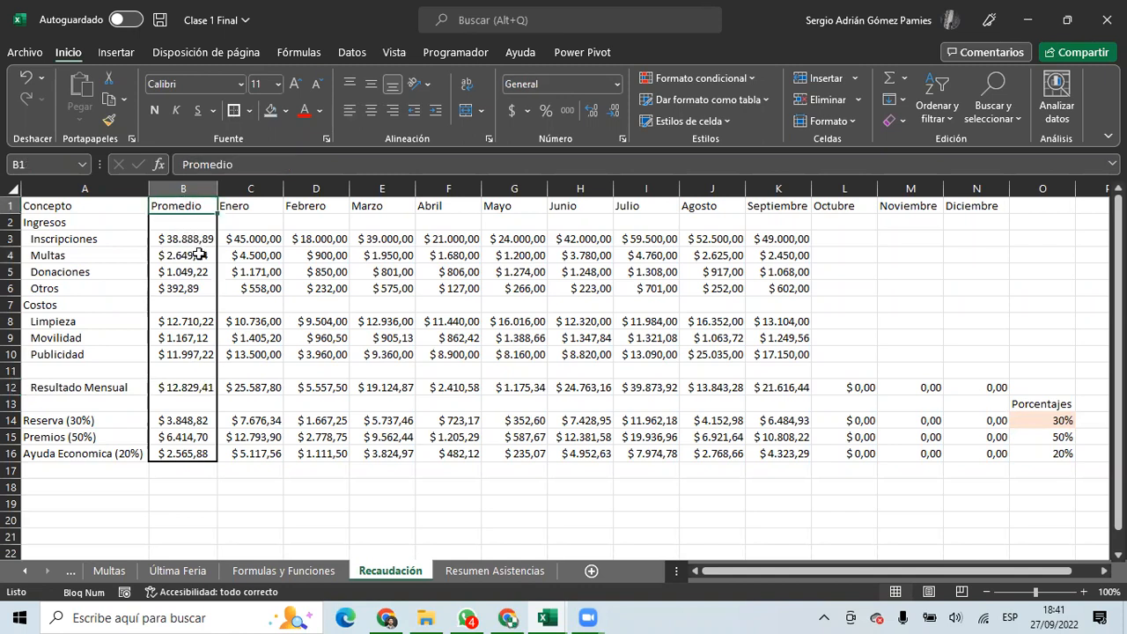
Retitle column B as Min and enter =MIN(C3:K3) in B3.
{"action": "type", "text": "Min"}
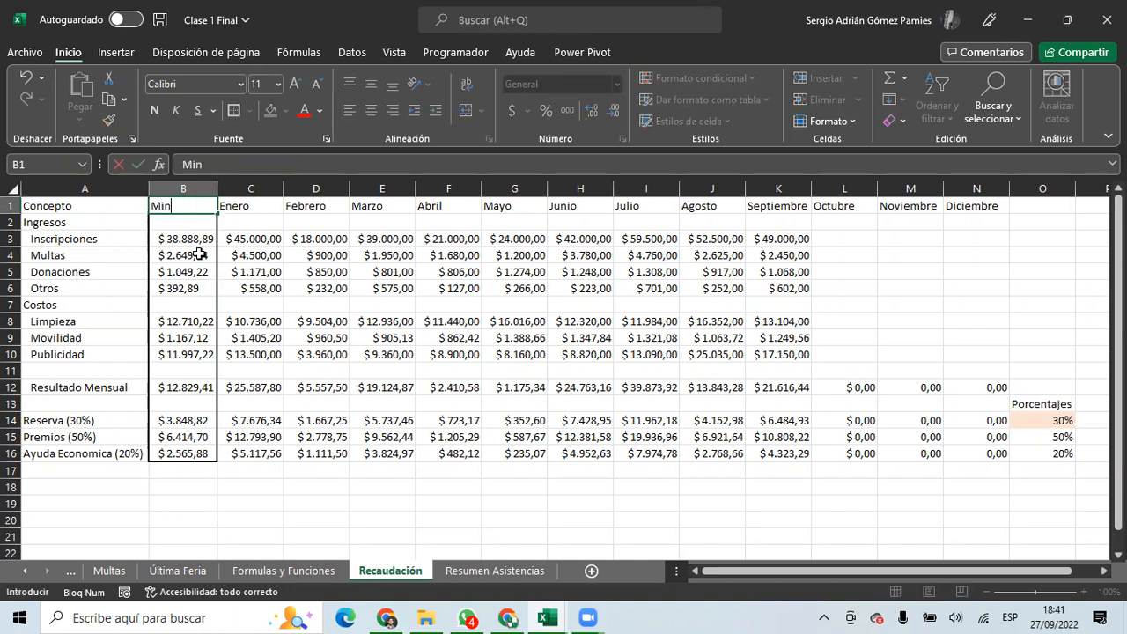
{"action": "key", "text": "Return"}
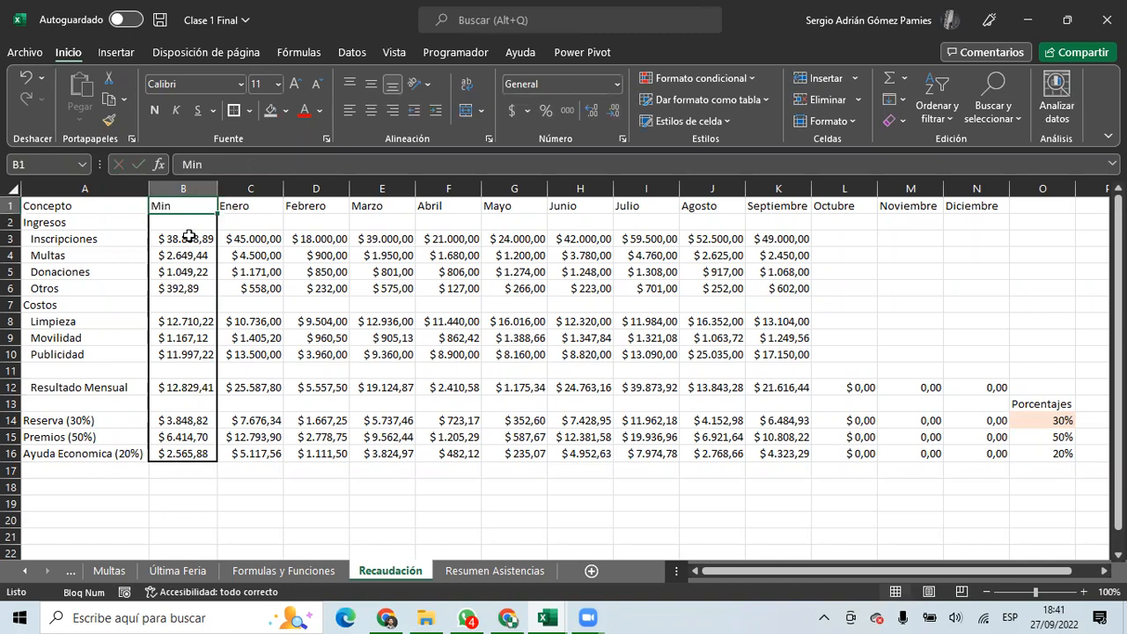
{"action": "left_click", "coordinate": [190, 238]}
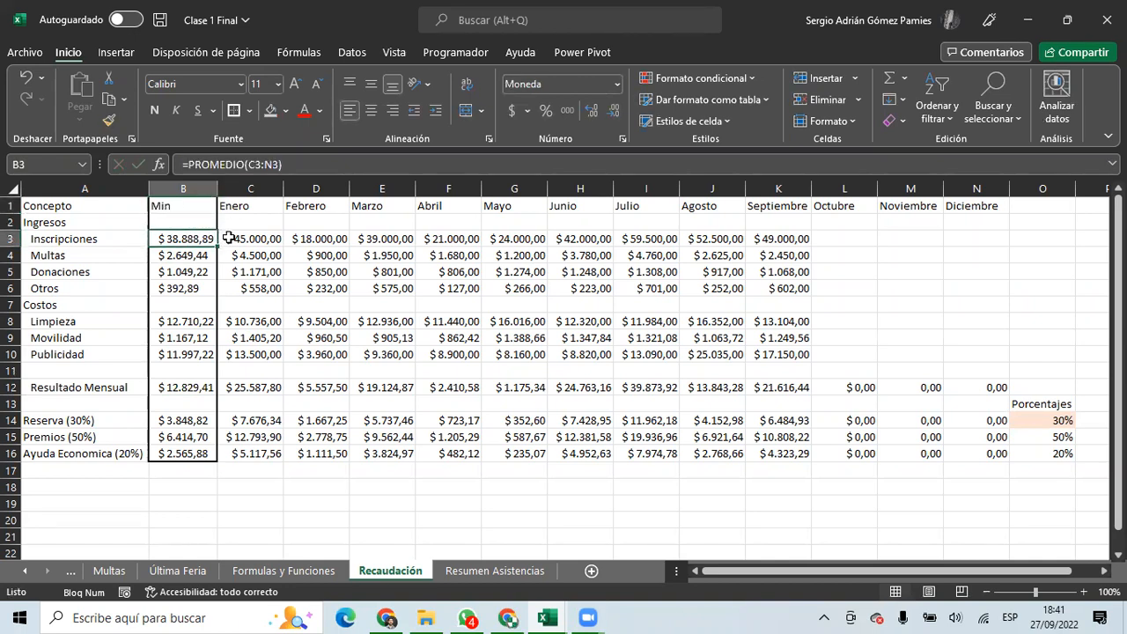
{"action": "type", "text": "=min"}
{"action": "key", "text": "Tab"}
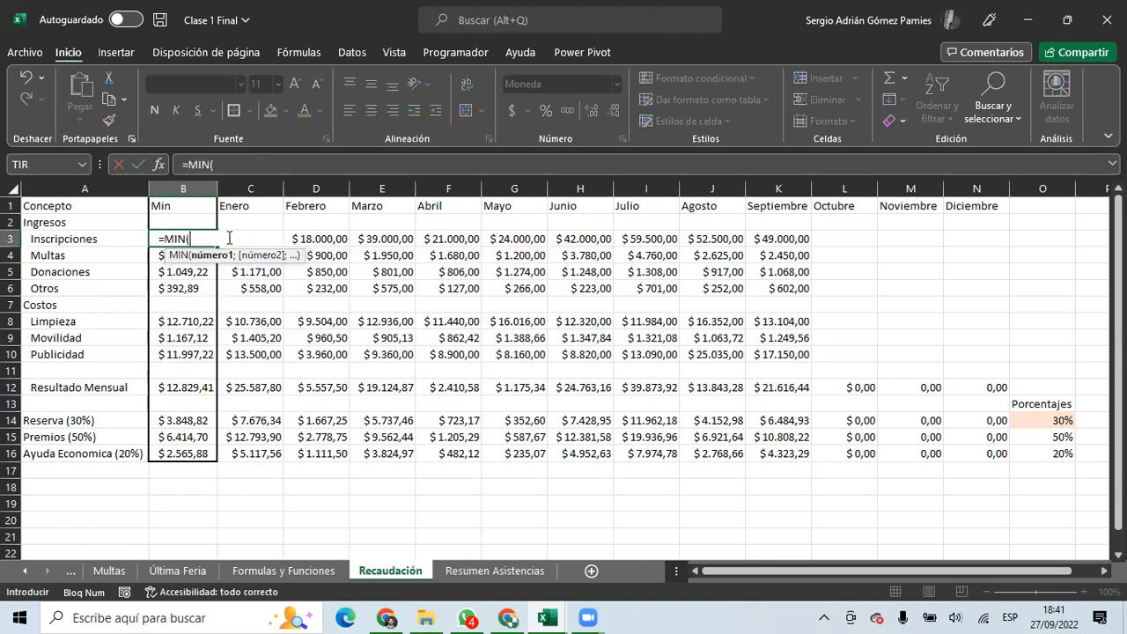
{"action": "left_click_drag", "start_coordinate": [771, 234], "coordinate": [297, 234]}
{"action": "key", "text": "Return"}
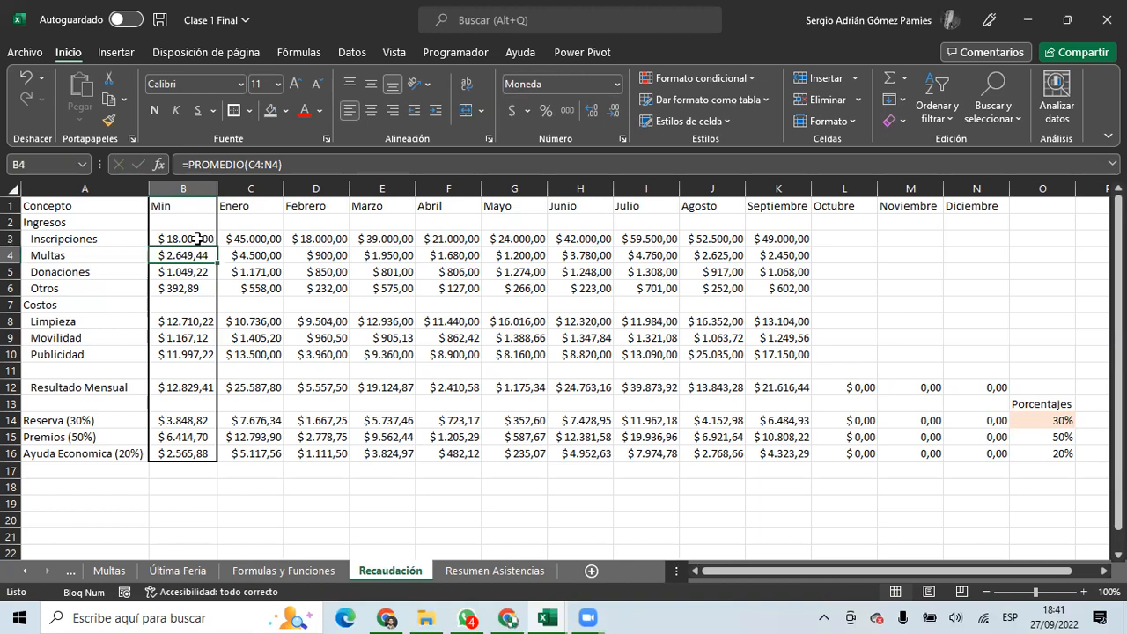
Copy the MIN formula down to B16 and clear the results in B13, B11 and B7.
{"action": "left_click", "coordinate": [198, 239]}
{"action": "key", "text": "ctrl+c"}
{"action": "left_click_drag", "start_coordinate": [197, 239], "coordinate": [194, 453]}
{"action": "key", "text": "ctrl+v"}
{"action": "left_click", "coordinate": [195, 403]}
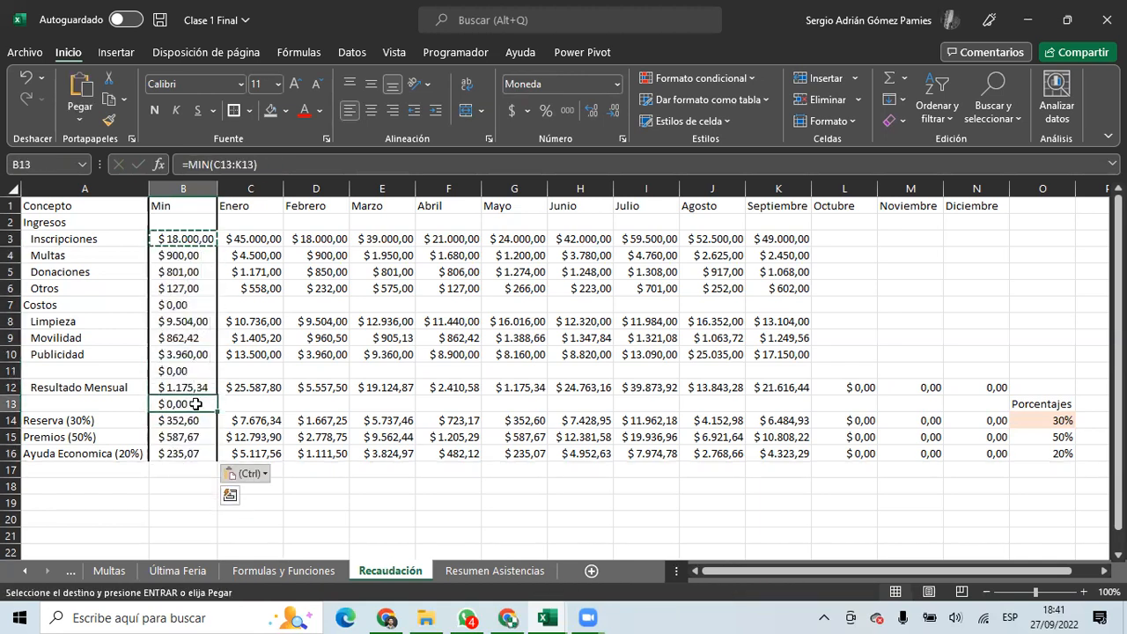
{"action": "key", "text": "Delete"}
{"action": "left_click", "coordinate": [194, 372]}
{"action": "key", "text": "Delete"}
{"action": "left_click", "coordinate": [179, 305]}
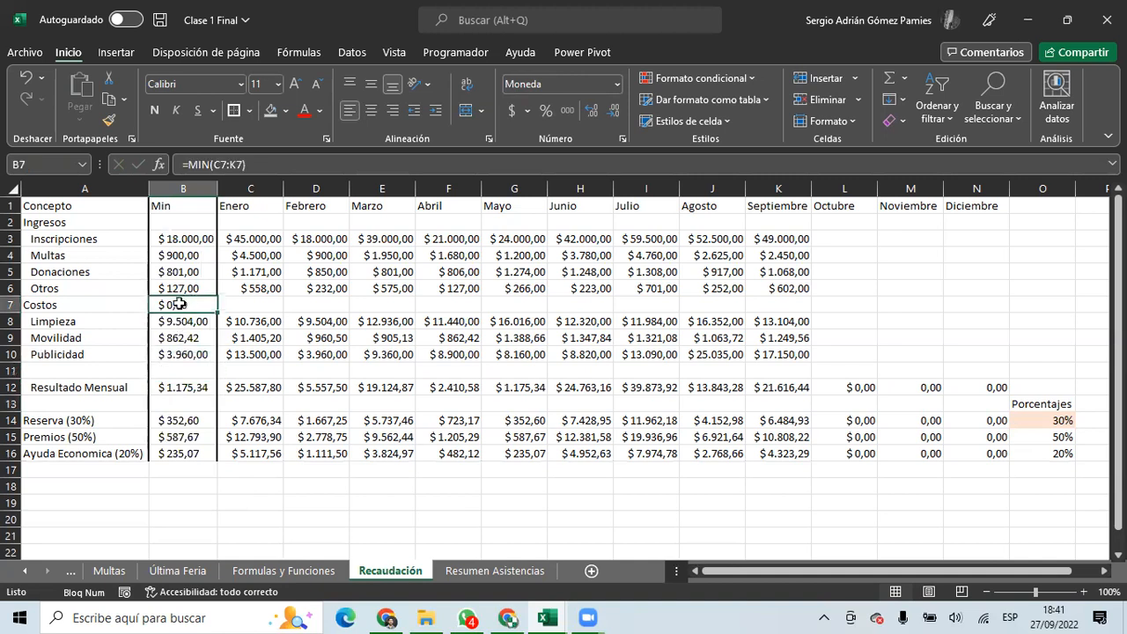
{"action": "key", "text": "Delete"}
Clear the Resultado Mensual, Reserva, Premios and Ayuda minimums, and begin =MAX for Limpieza.
{"action": "left_click", "coordinate": [184, 238]}
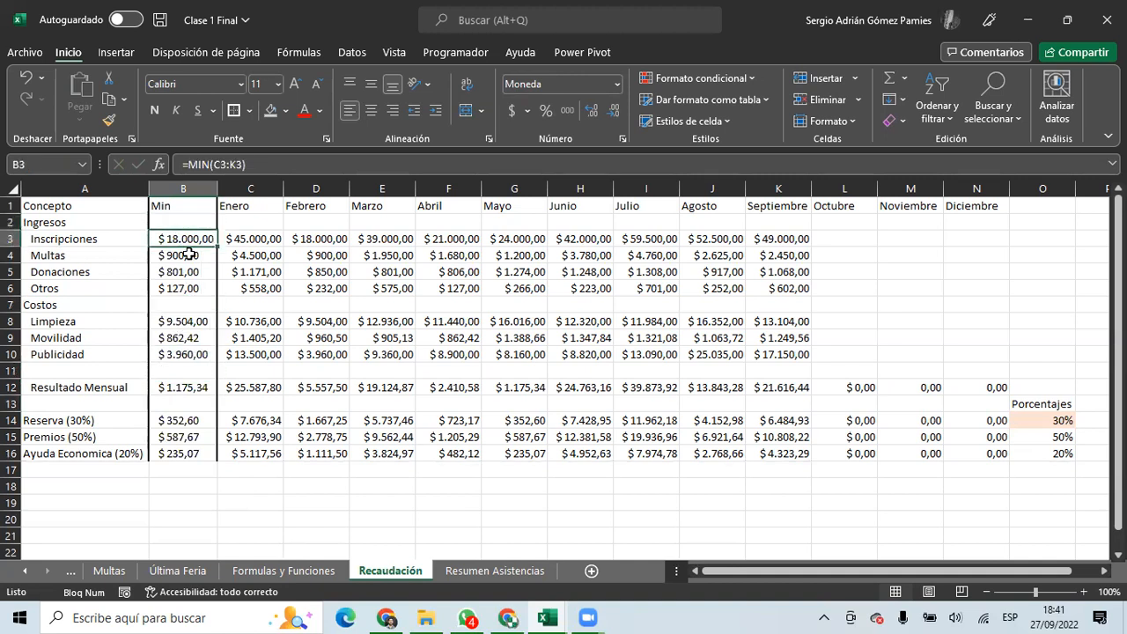
{"action": "left_click", "coordinate": [184, 385]}
{"action": "key", "text": "Delete"}
{"action": "left_click_drag", "start_coordinate": [188, 420], "coordinate": [189, 452]}
{"action": "key", "text": "Delete"}
{"action": "left_click", "coordinate": [191, 323]}
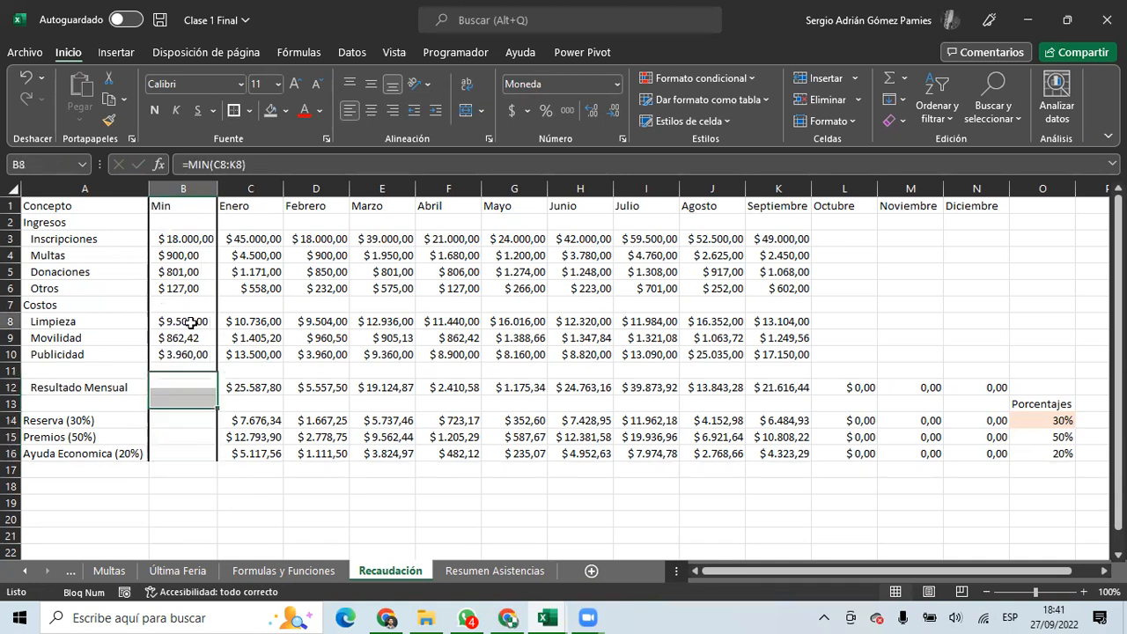
{"action": "left_click", "coordinate": [188, 246]}
{"action": "left_click", "coordinate": [186, 326]}
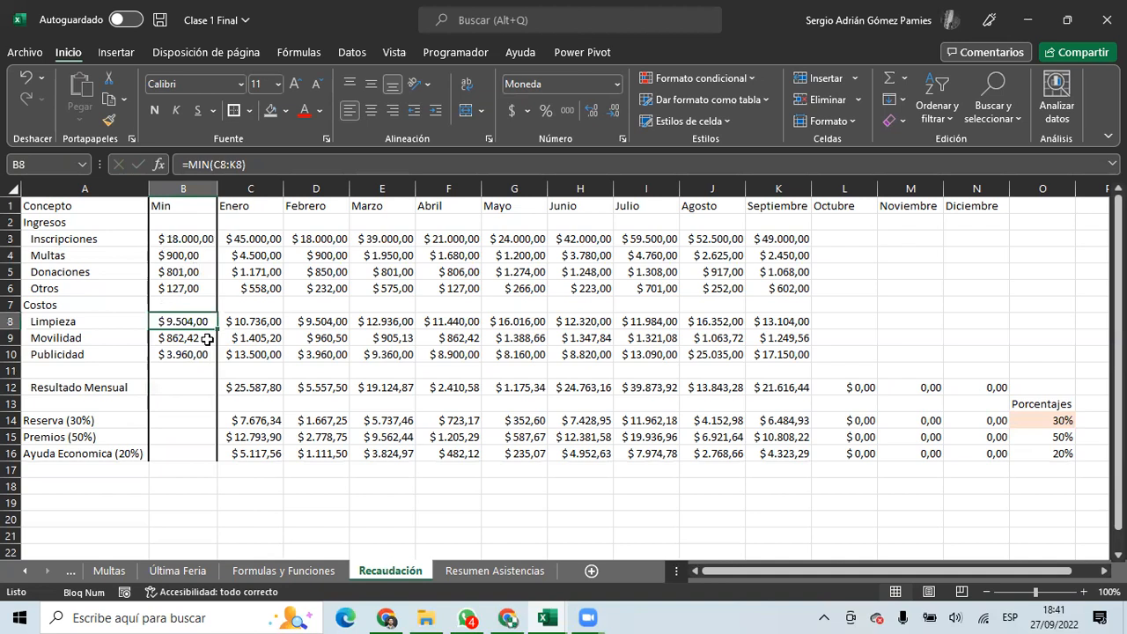
{"action": "type", "text": "=max"}
{"action": "key", "text": "Tab"}
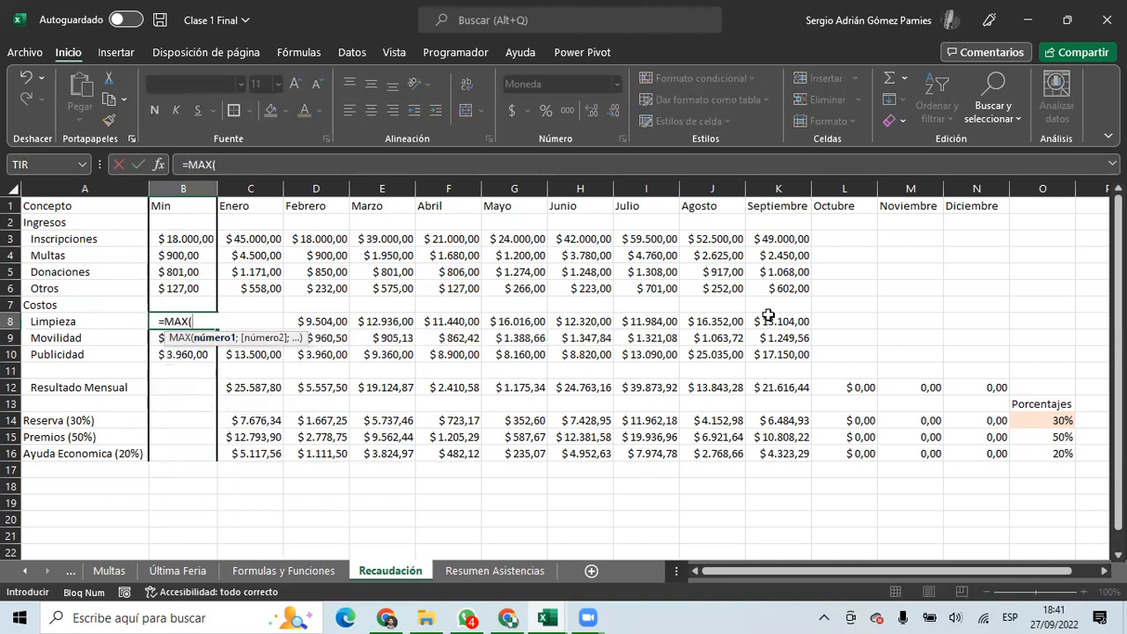
Commit the Limpieza =MAX(C8:K8) formula and check the income MIN results against their monthly values.
{"action": "left_click_drag", "start_coordinate": [767, 315], "coordinate": [216, 363]}
{"action": "key", "text": "ctrl+Return"}
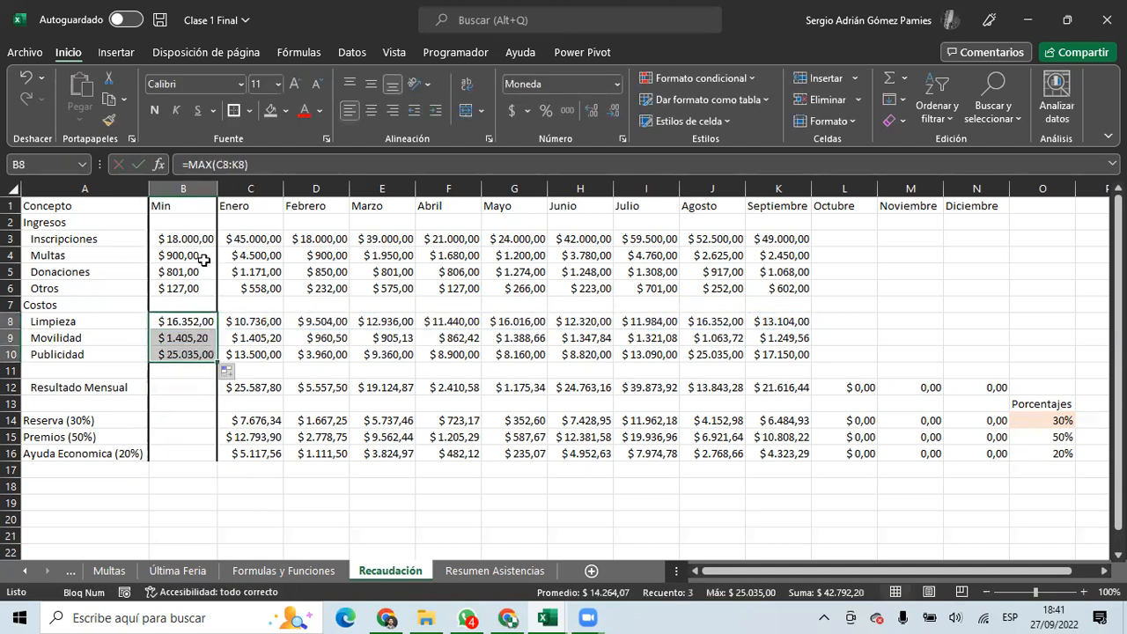
{"action": "left_click", "coordinate": [184, 238]}
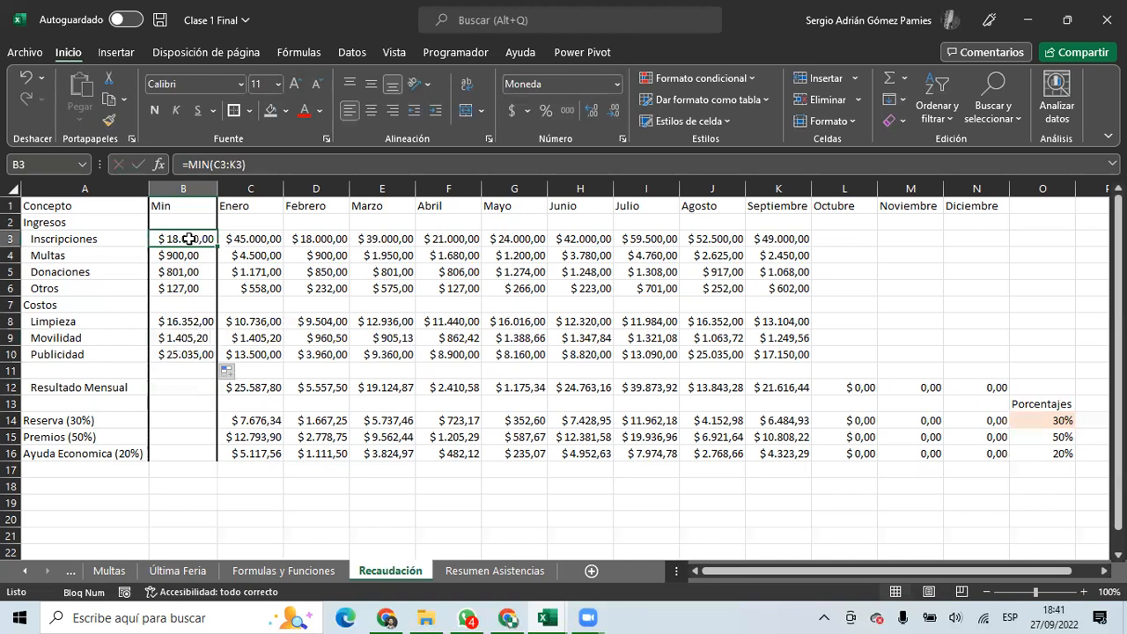
{"action": "left_click", "coordinate": [295, 239]}
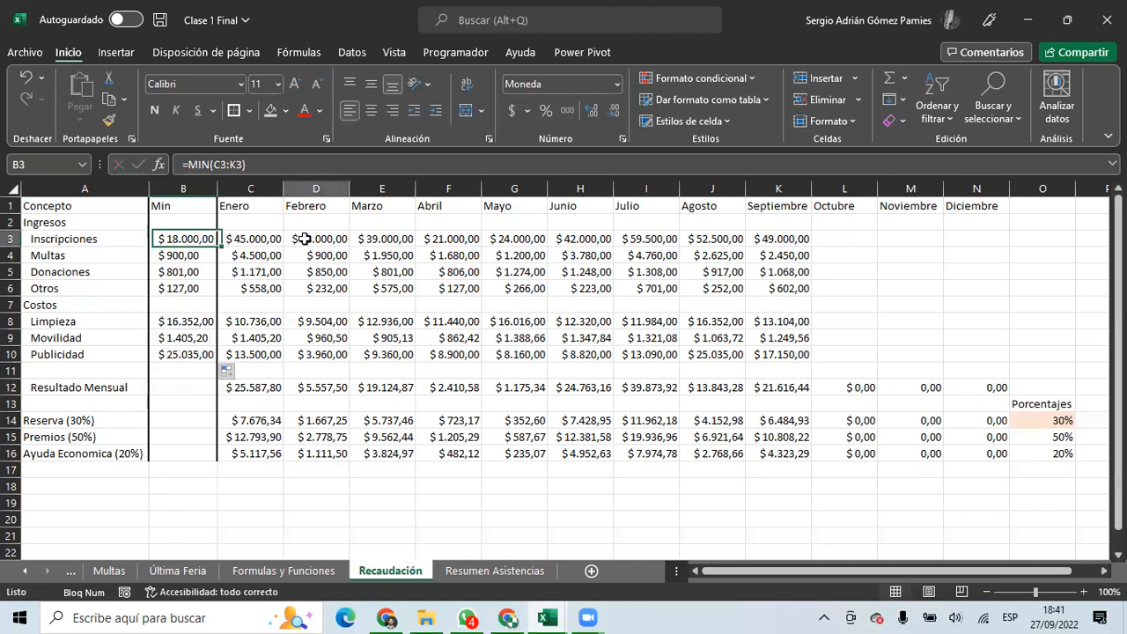
{"action": "left_click", "coordinate": [183, 255]}
{"action": "left_click", "coordinate": [323, 255]}
{"action": "left_click", "coordinate": [165, 274]}
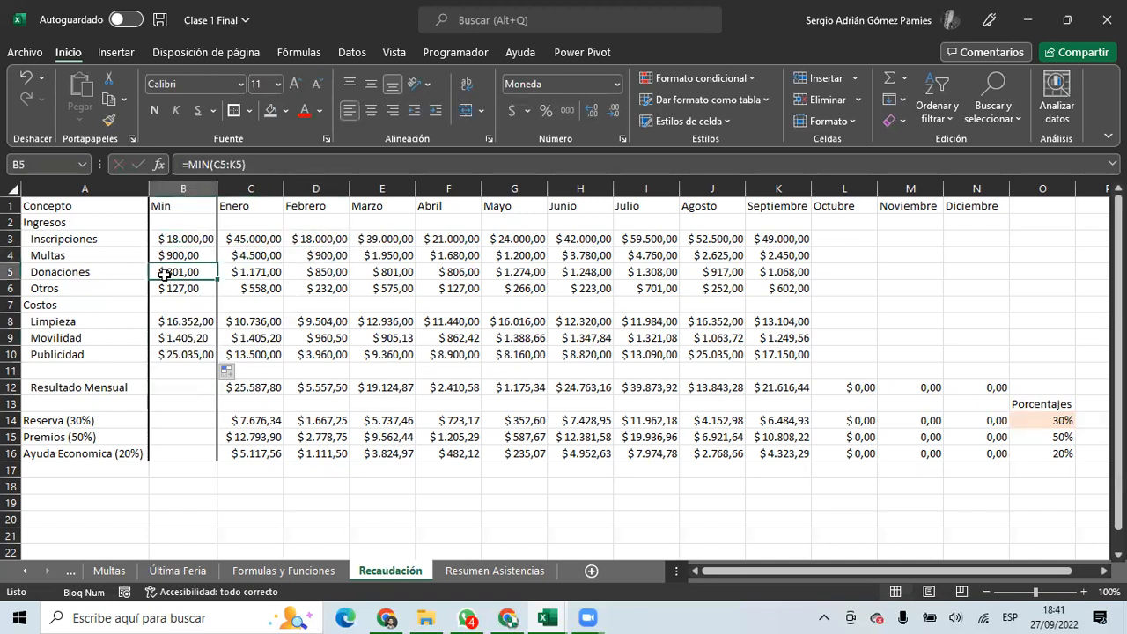
{"action": "left_click", "coordinate": [381, 271]}
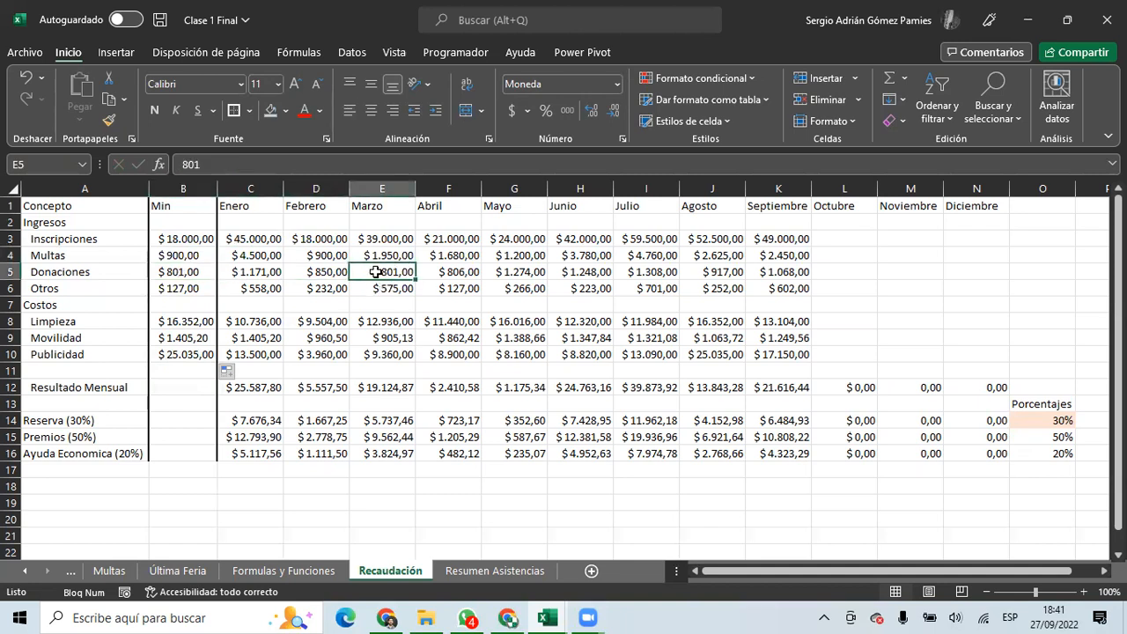
{"action": "left_click", "coordinate": [183, 288]}
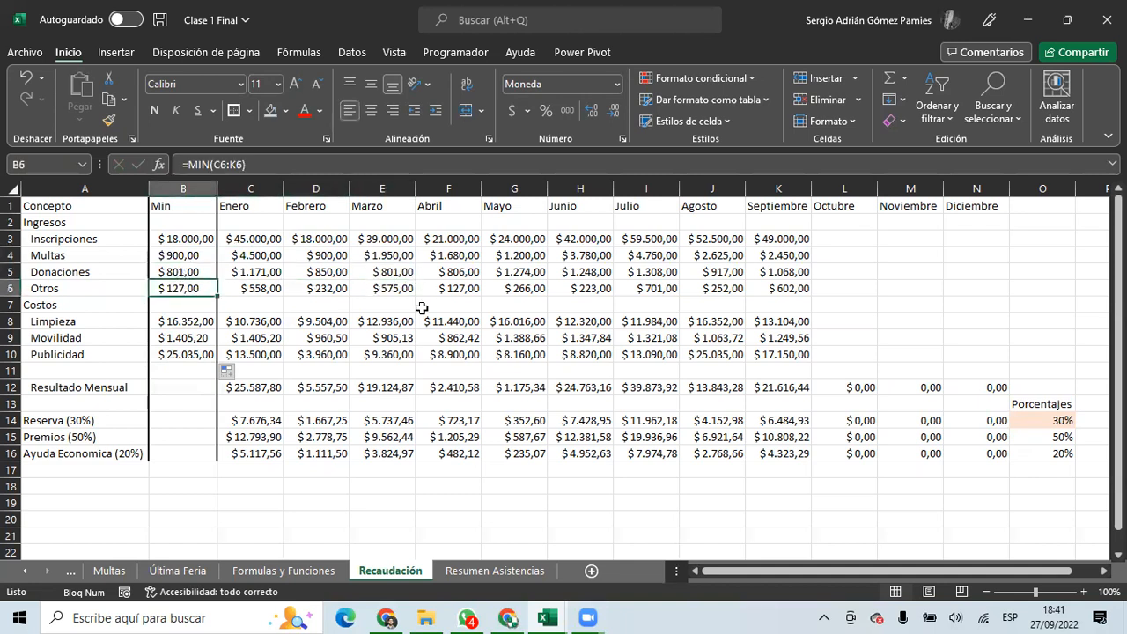
{"action": "left_click", "coordinate": [454, 288]}
{"action": "left_click_drag", "start_coordinate": [186, 239], "coordinate": [185, 280]}
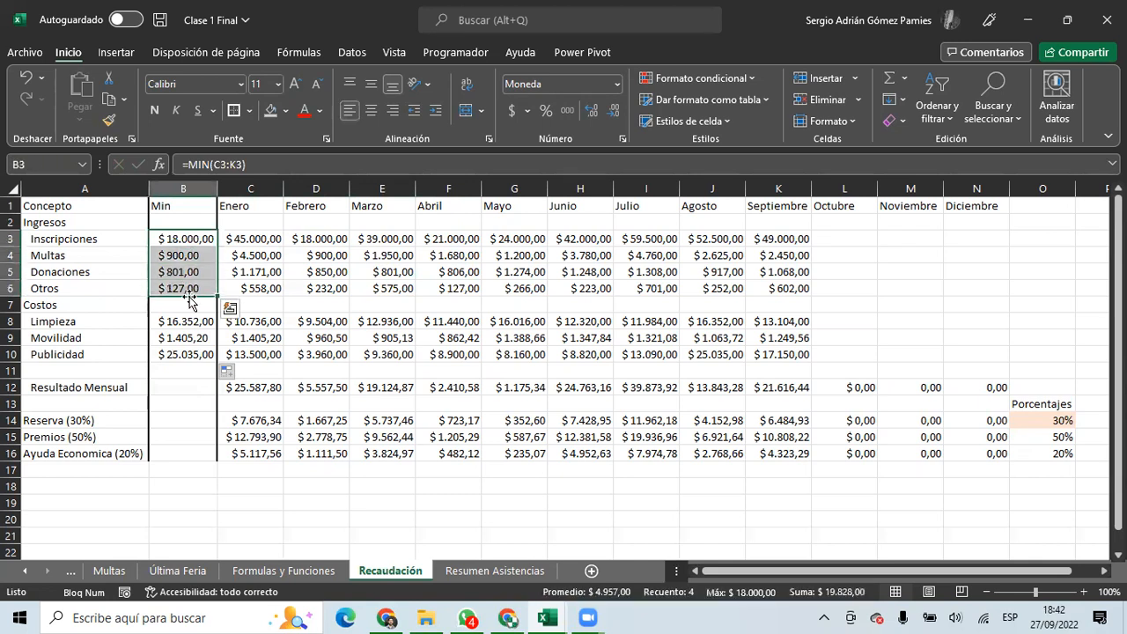
Check the Limpieza, Movilidad and Publicidad MAX results against their monthly values.
{"action": "left_click", "coordinate": [187, 322]}
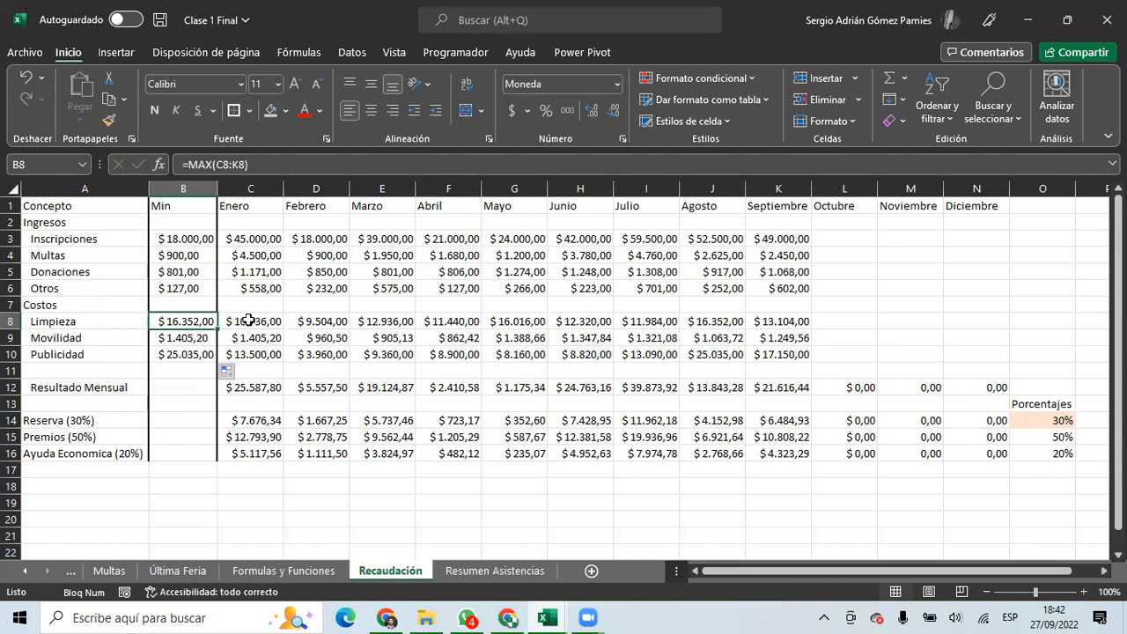
{"action": "left_click", "coordinate": [503, 323]}
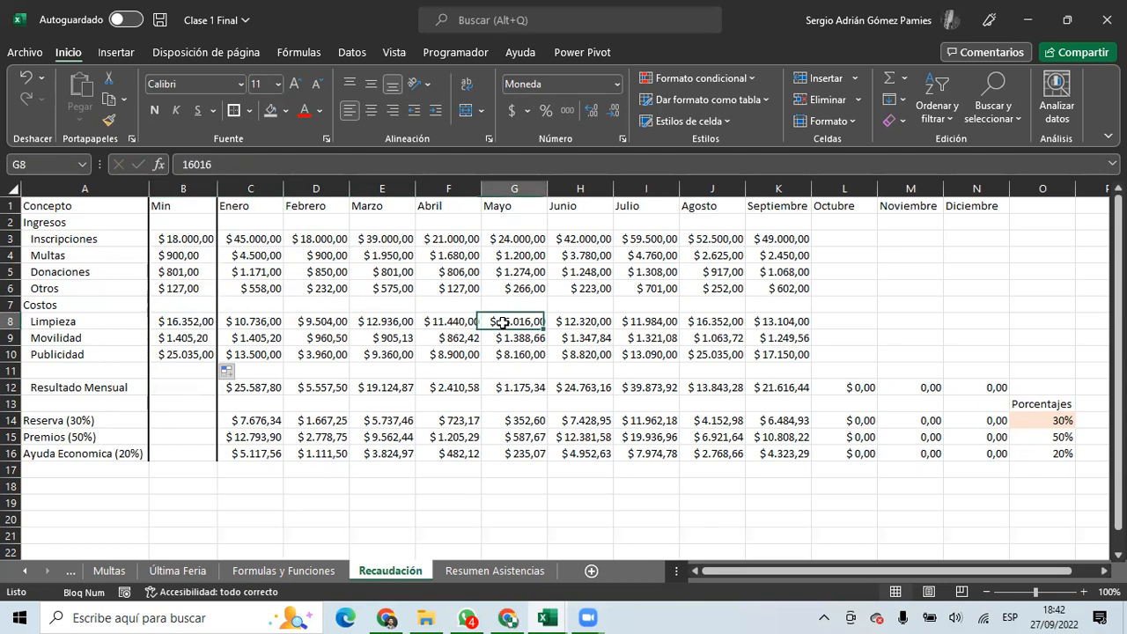
{"action": "left_click", "coordinate": [195, 335]}
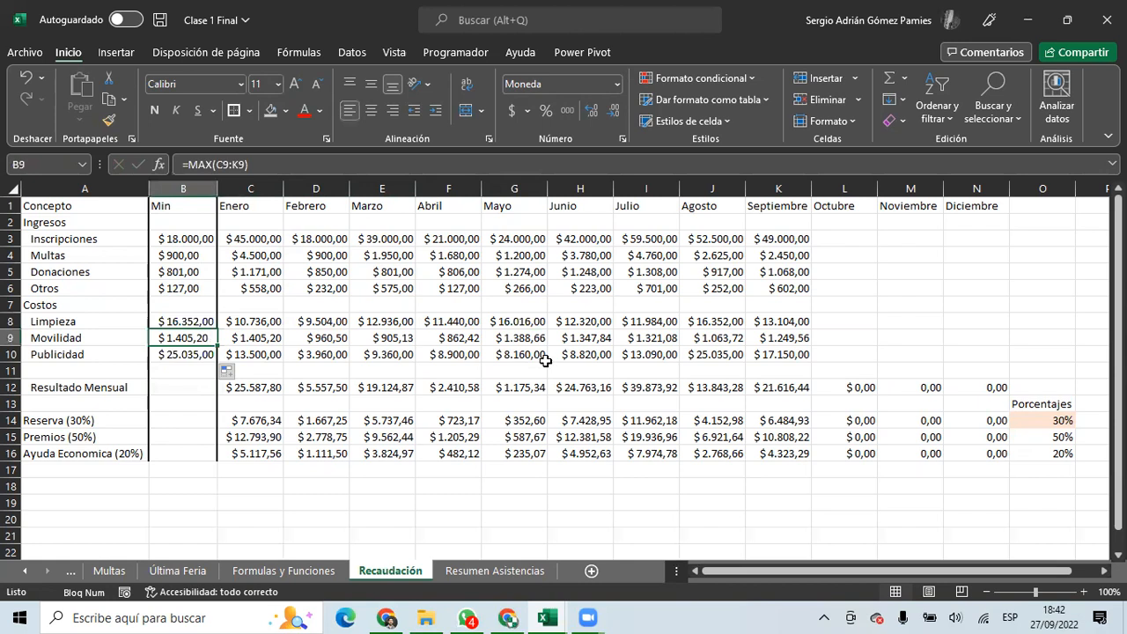
{"action": "left_click", "coordinate": [253, 338]}
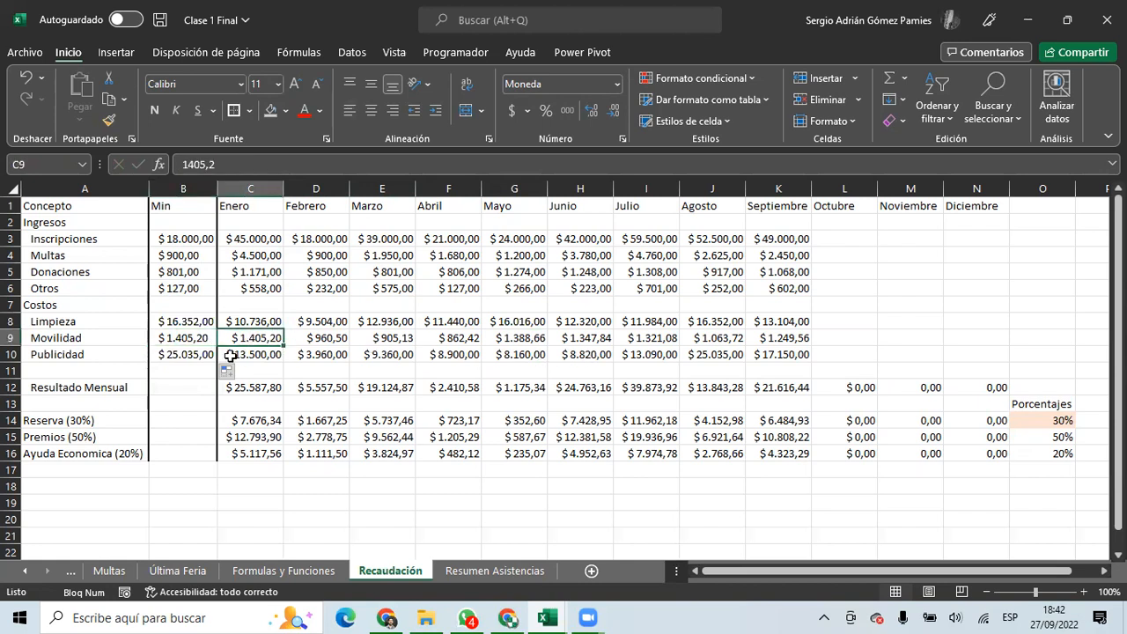
{"action": "left_click", "coordinate": [190, 356]}
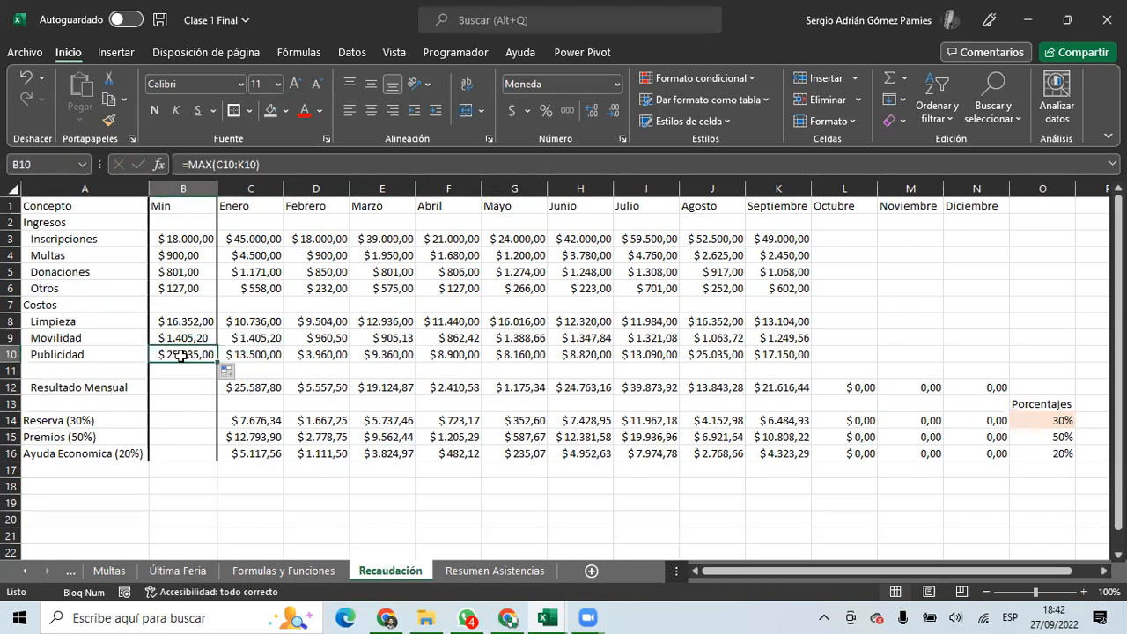
{"action": "left_click", "coordinate": [699, 355]}
Copy January's Resultado Mensual formula from C12.
{"action": "left_click", "coordinate": [176, 386]}
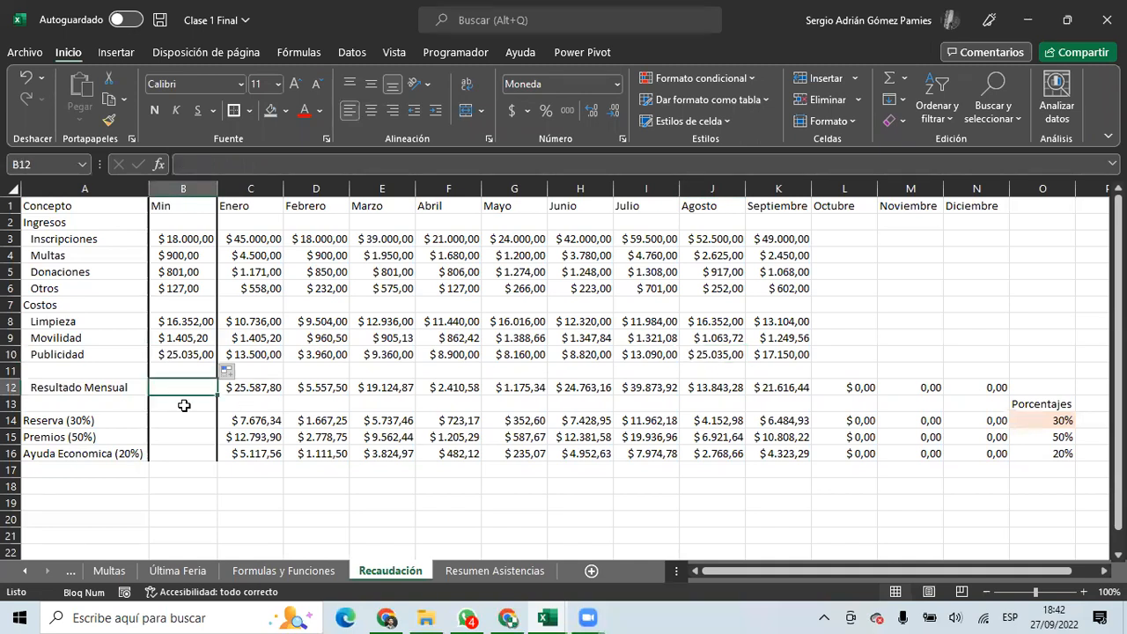
{"action": "left_click", "coordinate": [250, 390]}
{"action": "key", "text": "ctrl+c"}
Paste only the Resultado Mensual formula into B12.
{"action": "left_click", "coordinate": [176, 388]}
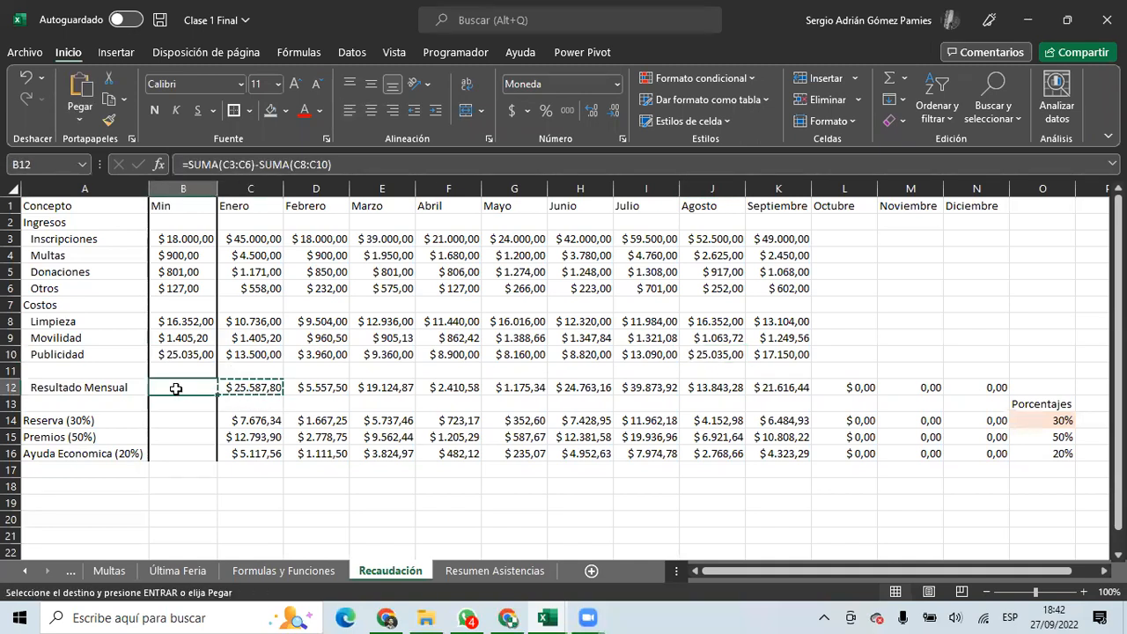
{"action": "right_click", "coordinate": [176, 389]}
{"action": "left_click", "coordinate": [264, 224]}
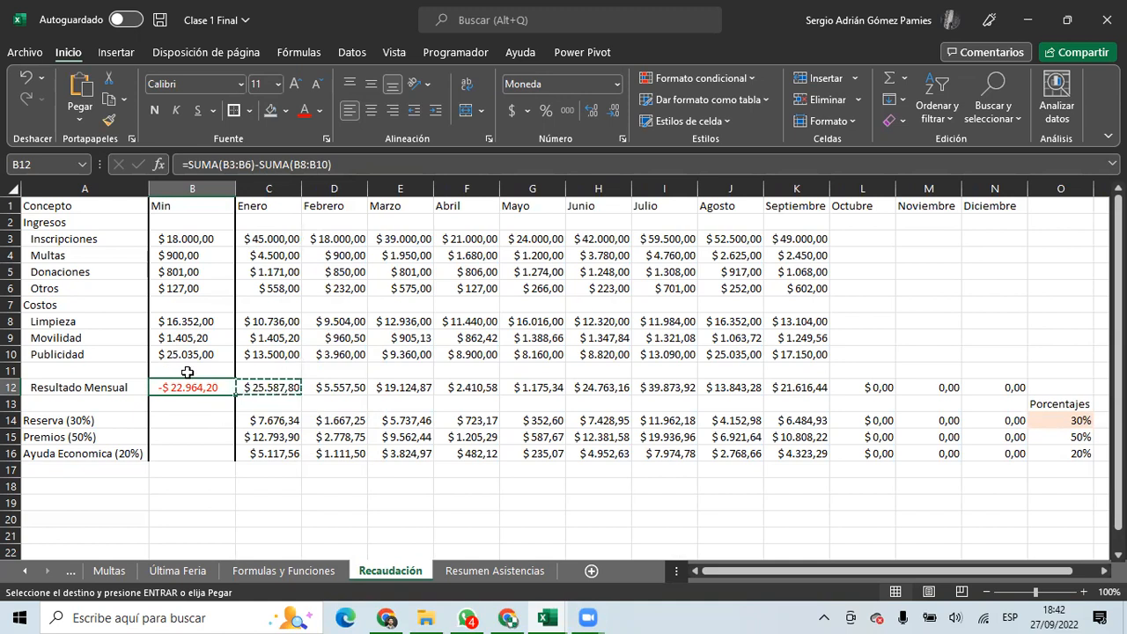
Swap the formulas: B8's MAX goes into B3 and B4's MIN into B8.
{"action": "left_click_drag", "start_coordinate": [195, 419], "coordinate": [196, 451]}
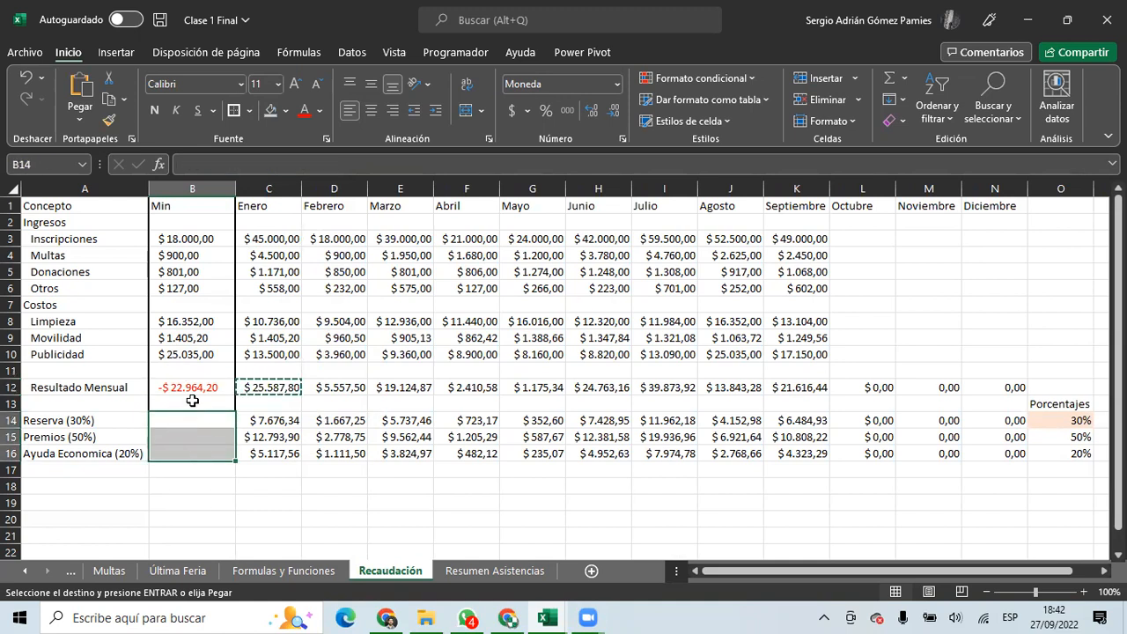
{"action": "left_click", "coordinate": [187, 243]}
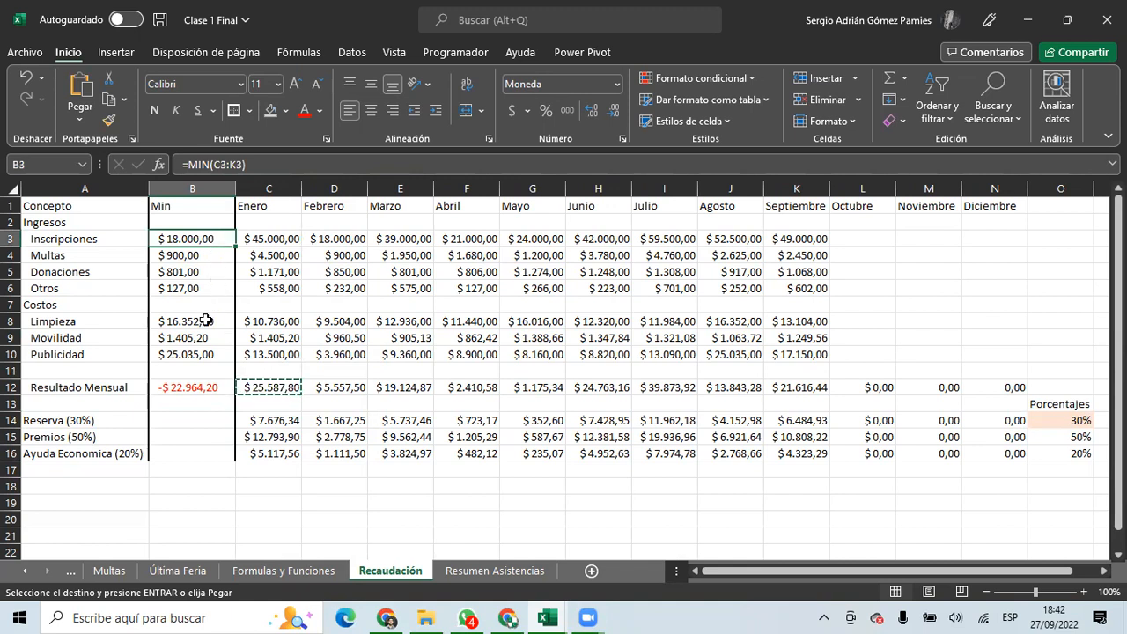
{"action": "left_click", "coordinate": [202, 320]}
{"action": "key", "text": "ctrl+c"}
{"action": "left_click", "coordinate": [204, 238]}
{"action": "key", "text": "ctrl+v"}
{"action": "left_click", "coordinate": [207, 255]}
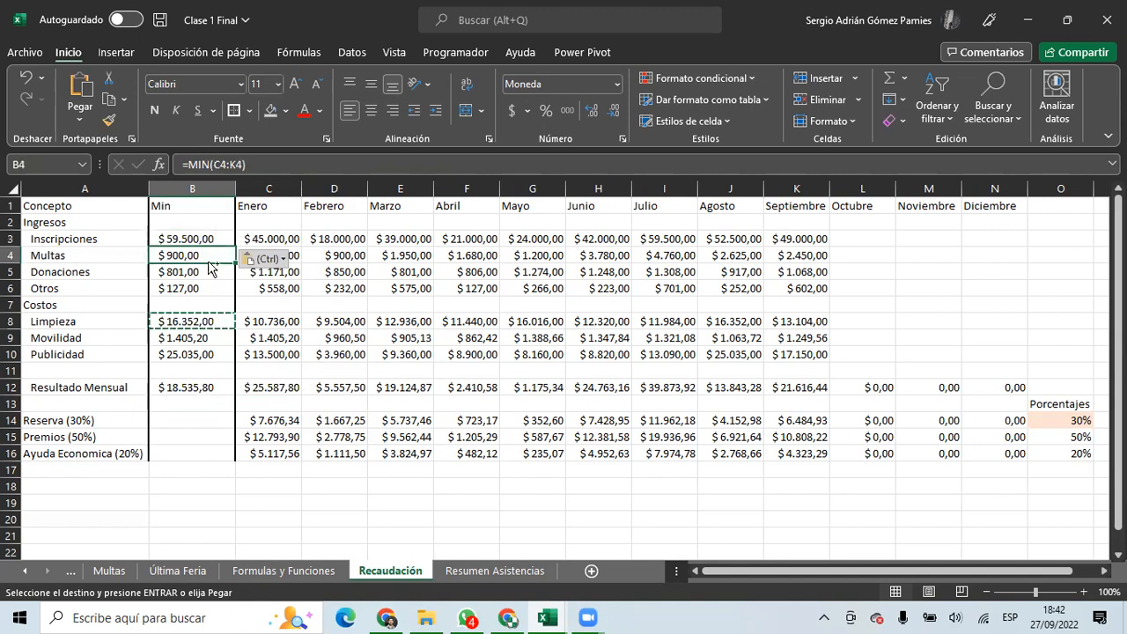
{"action": "key", "text": "ctrl+c"}
{"action": "left_click", "coordinate": [201, 322]}
{"action": "key", "text": "ctrl+v"}
Fill the MAX formula down B3:B6 and the MIN formula down B8:B10.
{"action": "left_click", "coordinate": [199, 239]}
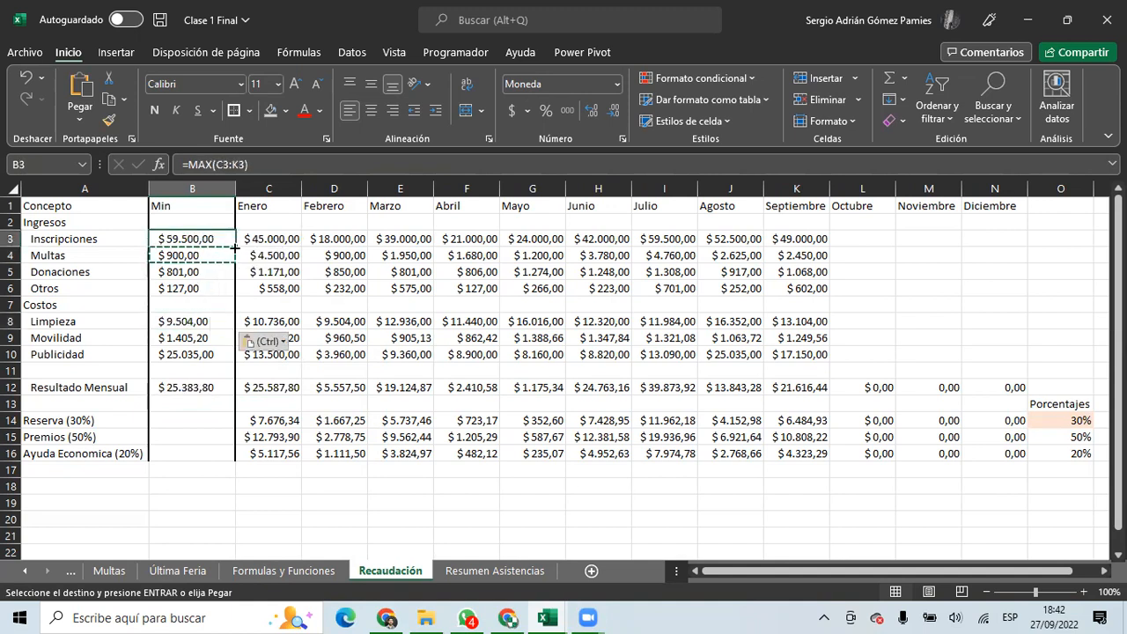
{"action": "left_click_drag", "start_coordinate": [235, 246], "coordinate": [229, 362]}
{"action": "left_click", "coordinate": [198, 321]}
Verify the income maxima against the July Inscripciones value and total the income results.
{"action": "left_click", "coordinate": [189, 240]}
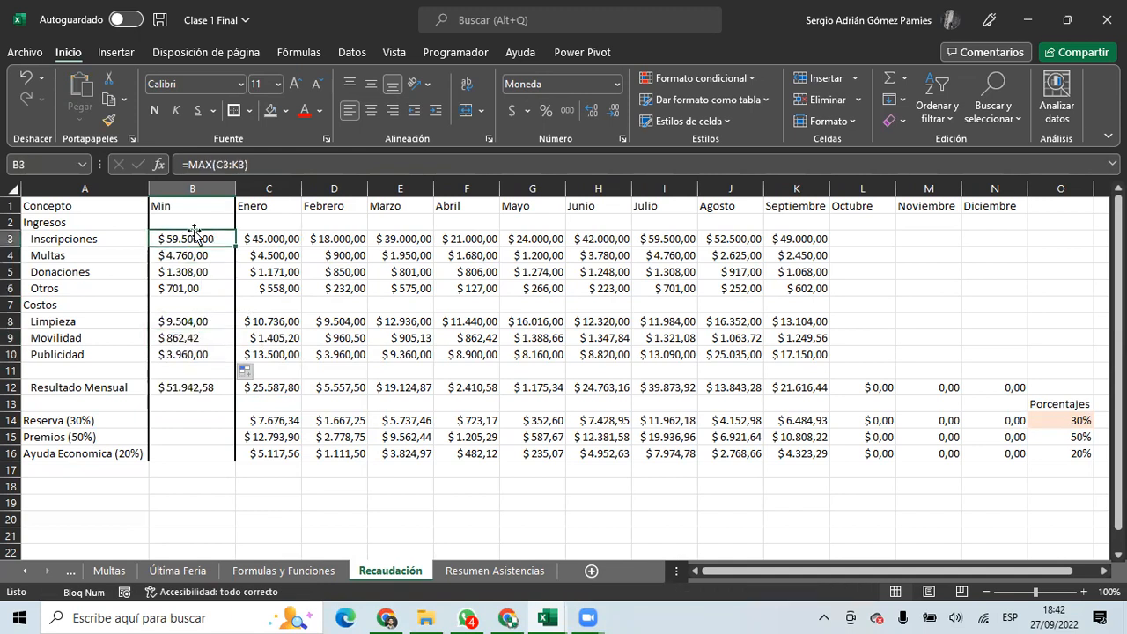
{"action": "left_click", "coordinate": [203, 164]}
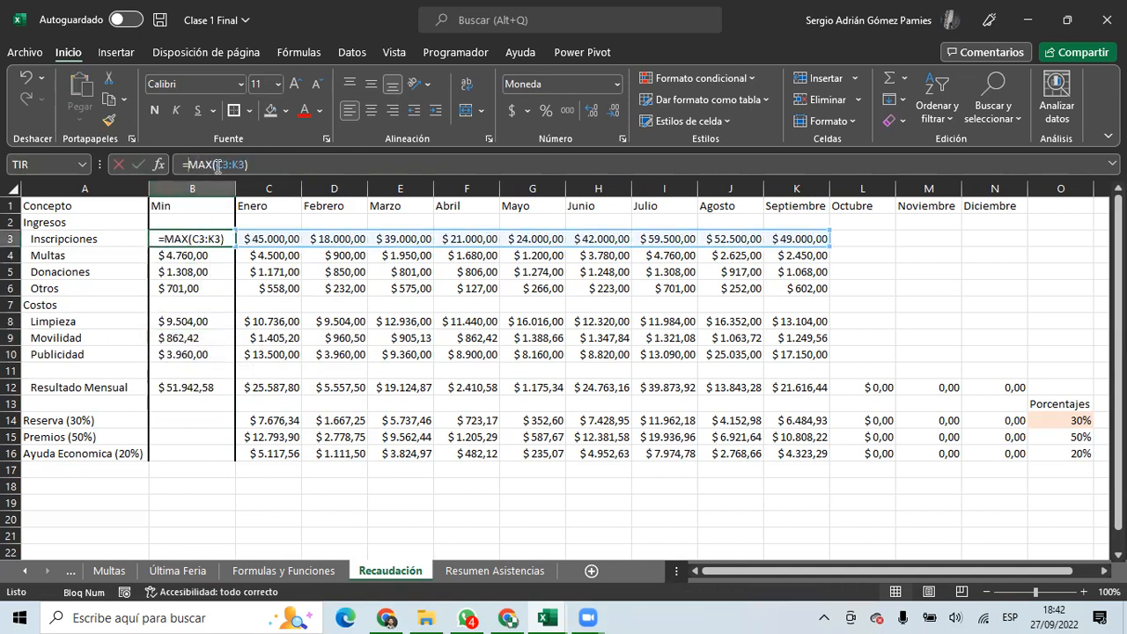
{"action": "key", "text": "Escape"}
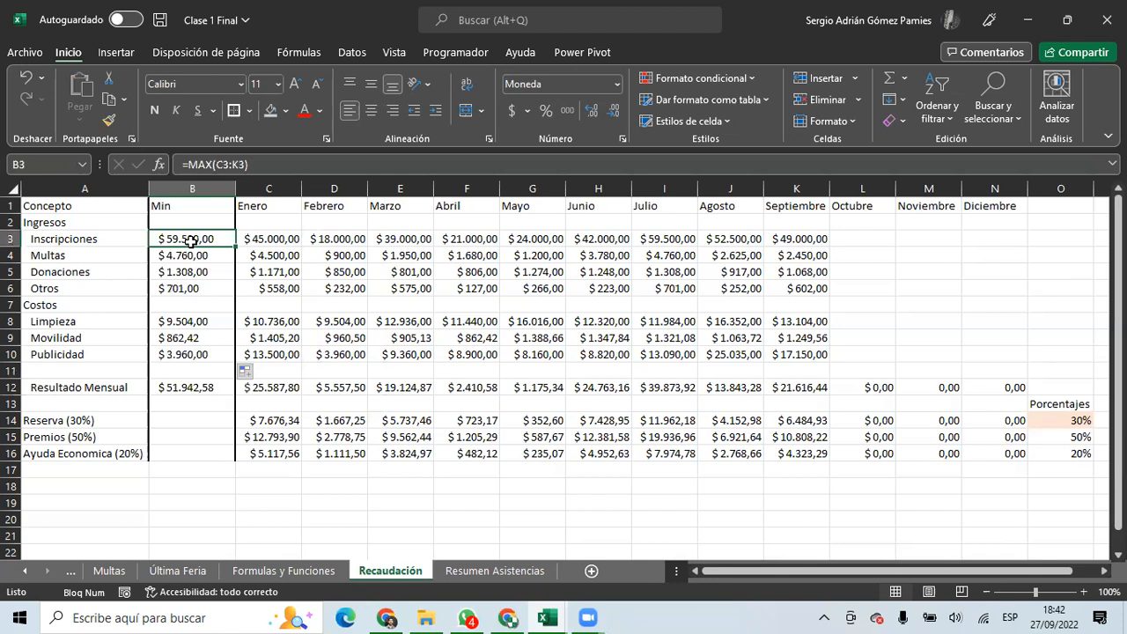
{"action": "left_click", "coordinate": [662, 239]}
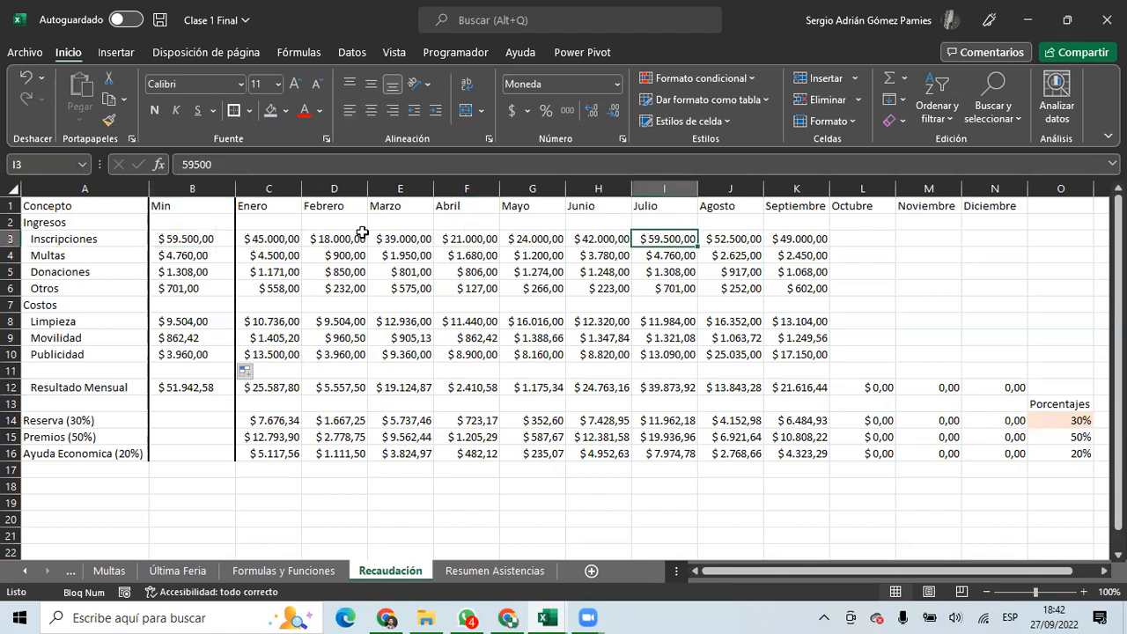
{"action": "left_click", "coordinate": [204, 240]}
{"action": "left_click", "coordinate": [211, 255]}
{"action": "left_click", "coordinate": [188, 321]}
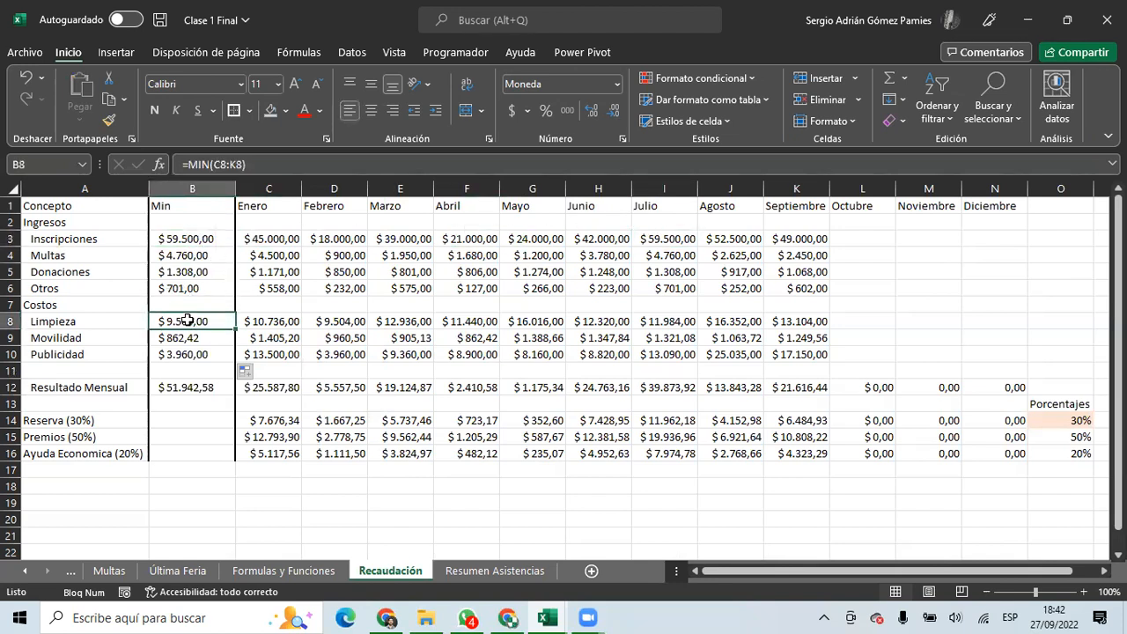
{"action": "left_click_drag", "start_coordinate": [185, 240], "coordinate": [192, 288]}
Verify the cost minima and confirm the B12 Resultado Mensual of $ 51.942,58.
{"action": "left_click", "coordinate": [192, 320]}
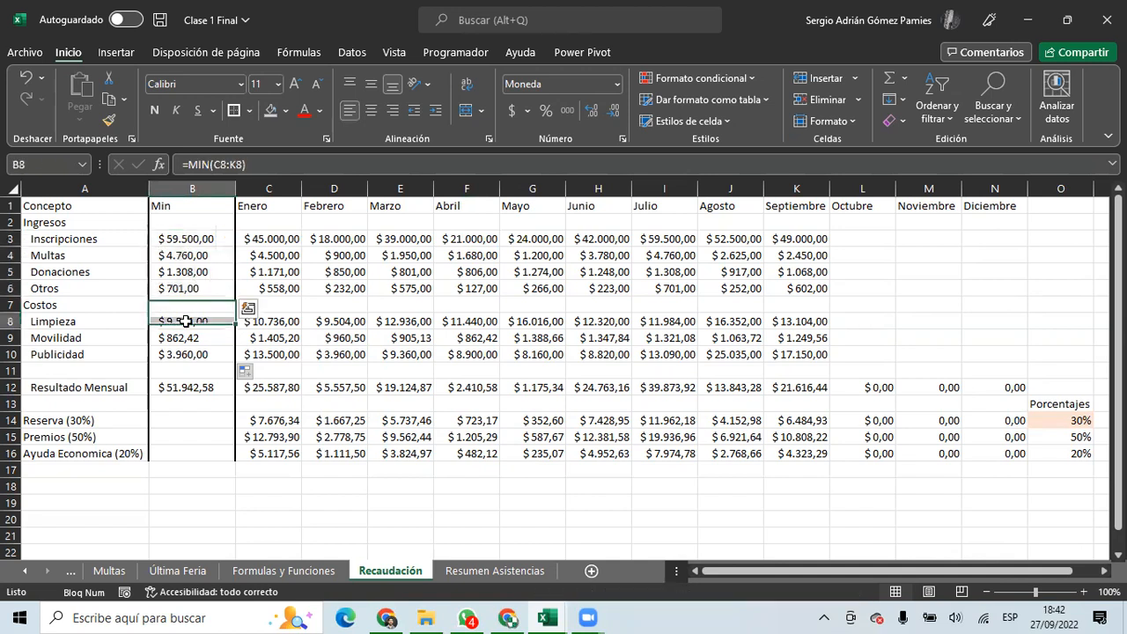
{"action": "left_click_drag", "start_coordinate": [200, 165], "coordinate": [246, 165]}
{"action": "key", "text": "Escape"}
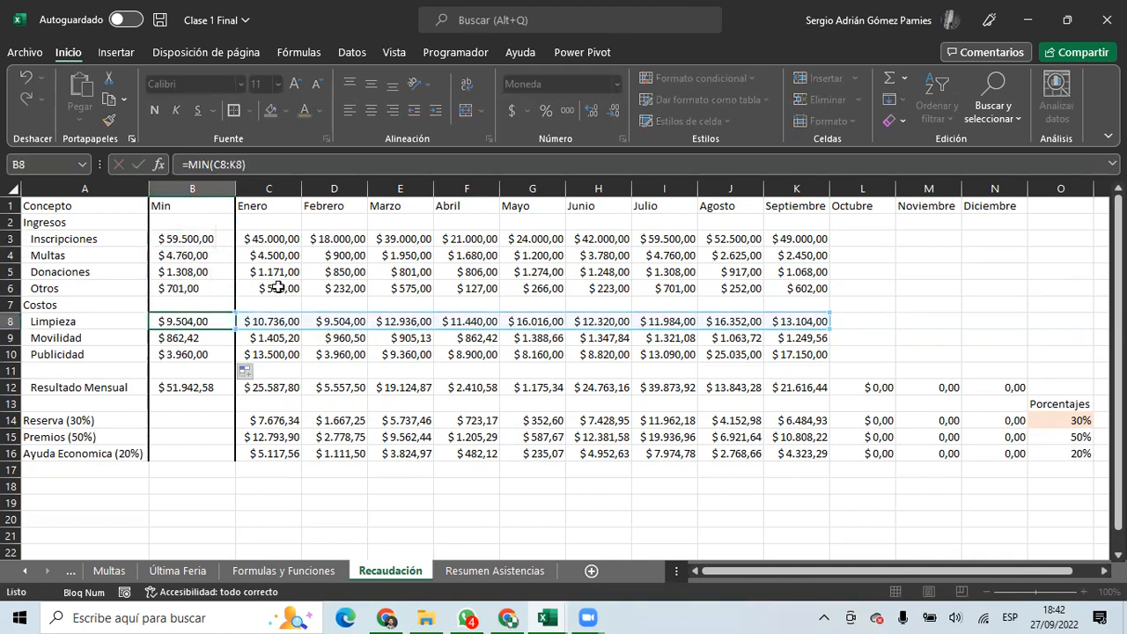
{"action": "left_click", "coordinate": [346, 317]}
{"action": "left_click_drag", "start_coordinate": [211, 318], "coordinate": [214, 356]}
{"action": "left_click", "coordinate": [203, 385]}
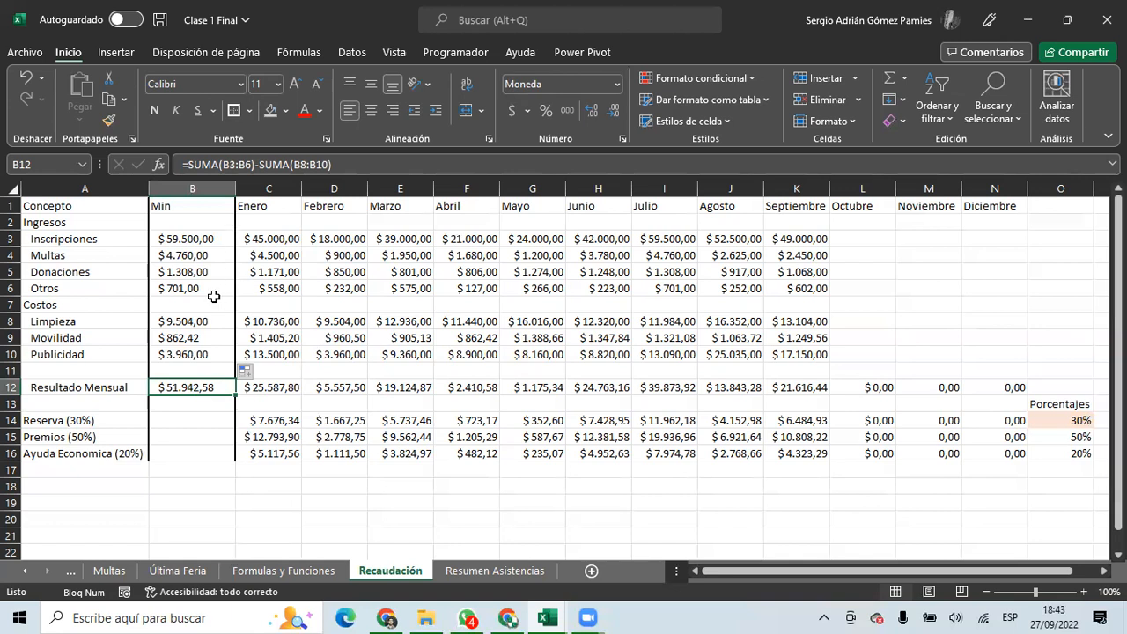
Leave Recaudación and switch to the blank Libro 6 workbook in Excel Online.
{"action": "left_click", "coordinate": [194, 238]}
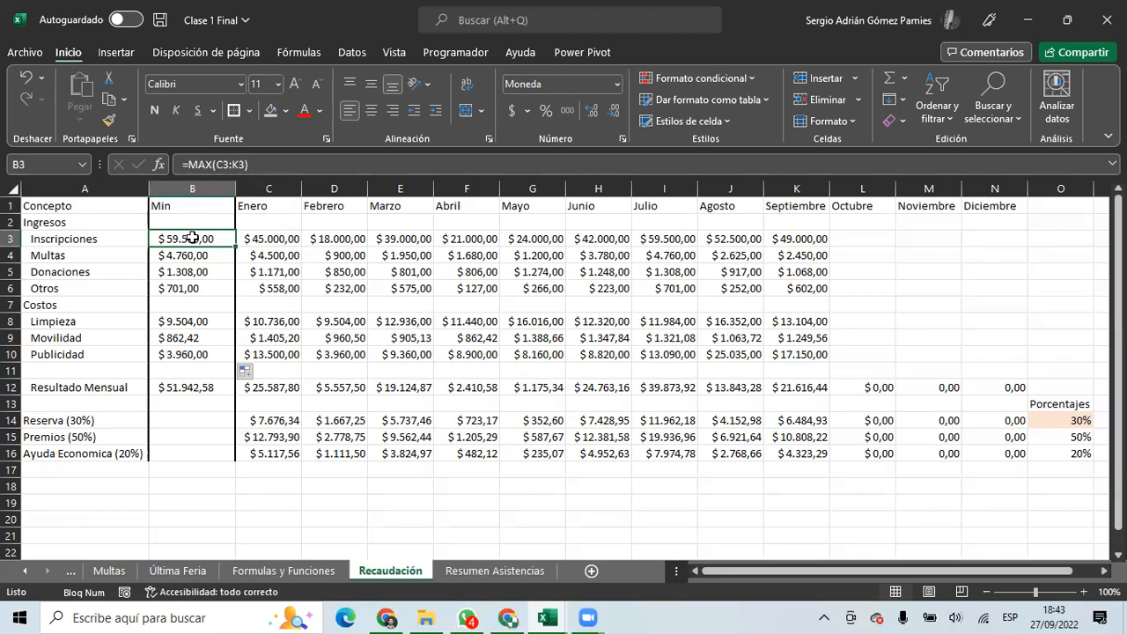
{"action": "left_click", "coordinate": [387, 617]}
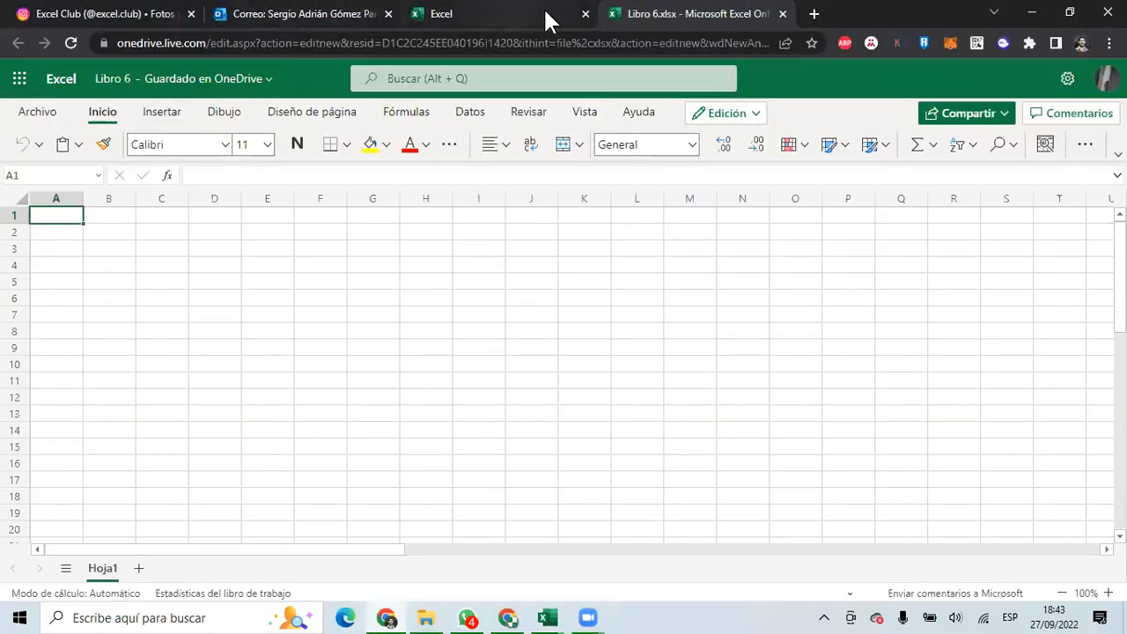
Close the Libro 6.xlsx tab and return to Clase 1 Final's Recaudación sheet in Google Sheets.
{"action": "left_click", "coordinate": [782, 13]}
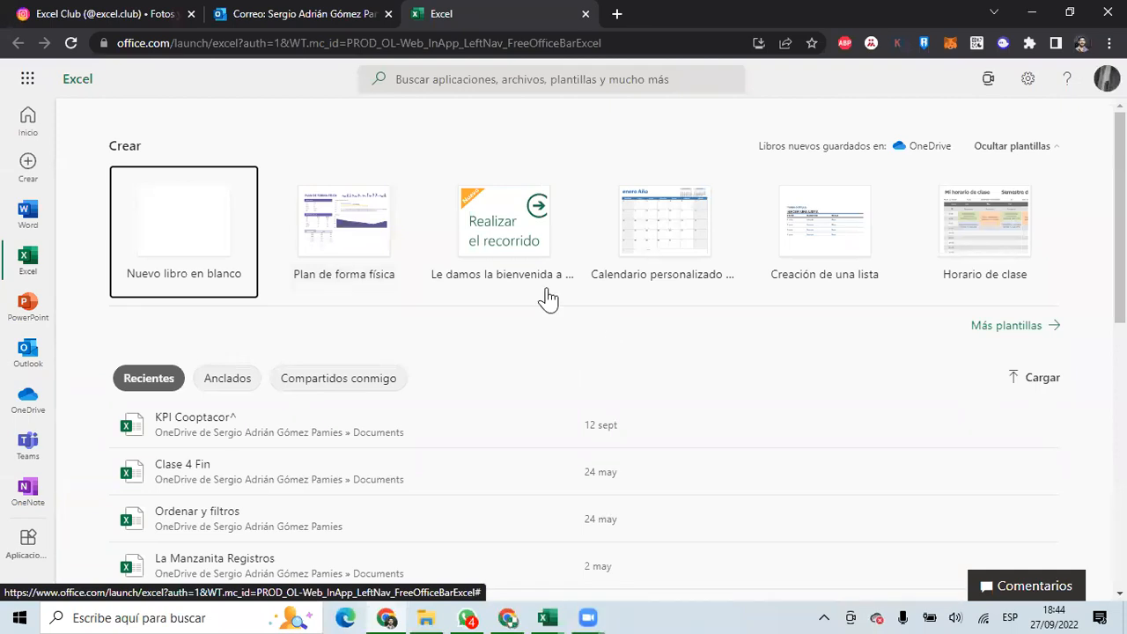
{"action": "left_click", "coordinate": [519, 616]}
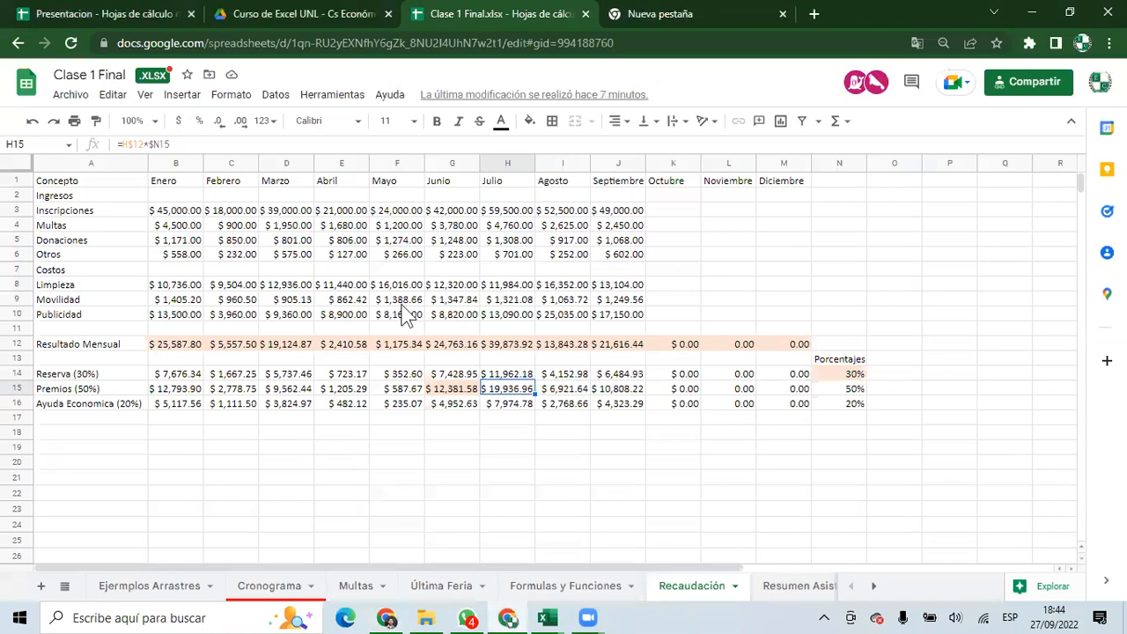
Show the Presentacion spreadsheet's Presentación sheet and select Clase 1's topics in E3.
{"action": "left_click", "coordinate": [123, 13]}
{"action": "left_click", "coordinate": [132, 586]}
{"action": "left_click", "coordinate": [425, 279]}
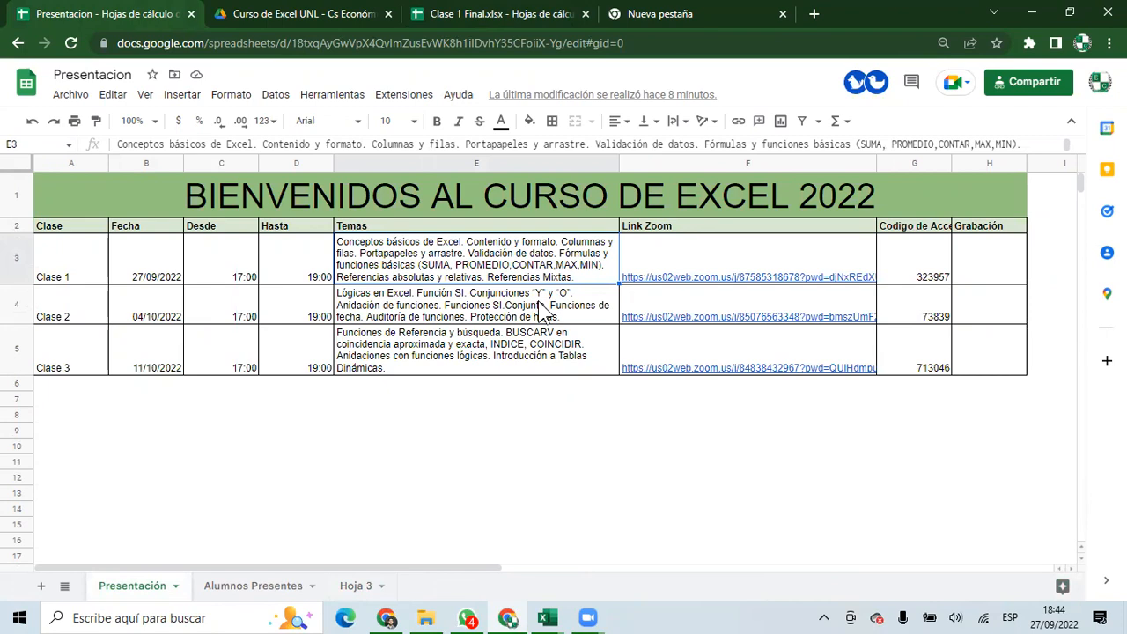
Review the Temas cells for Clase 2 (Función SI) and Clase 3.
{"action": "double_click", "coordinate": [447, 304]}
{"action": "left_click_drag", "start_coordinate": [457, 291], "coordinate": [412, 292]}
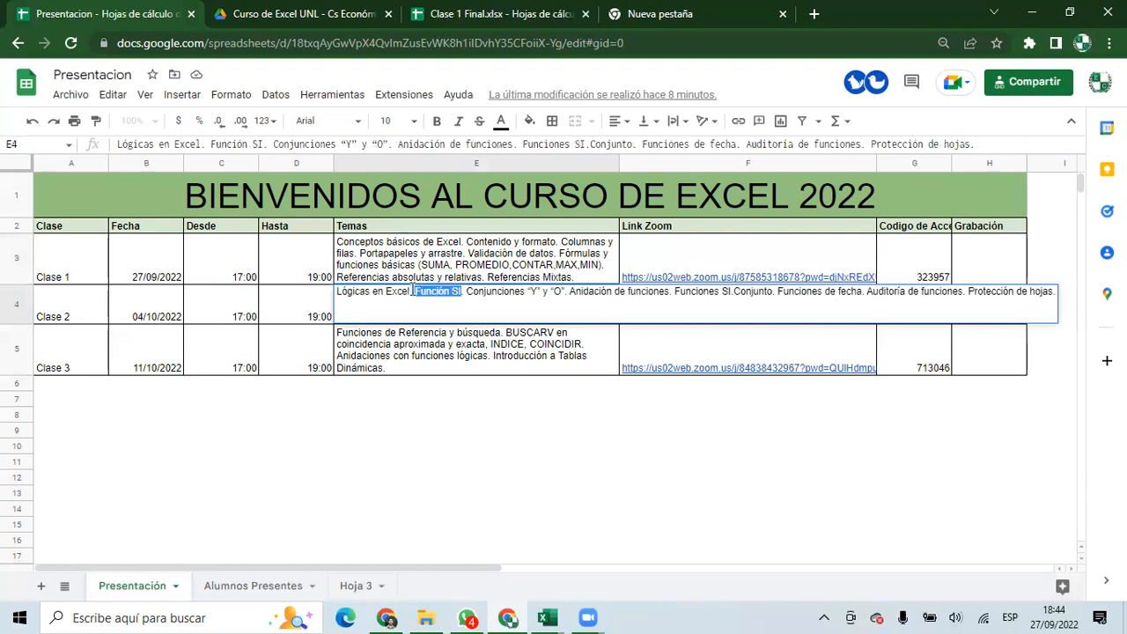
{"action": "left_click", "coordinate": [419, 264]}
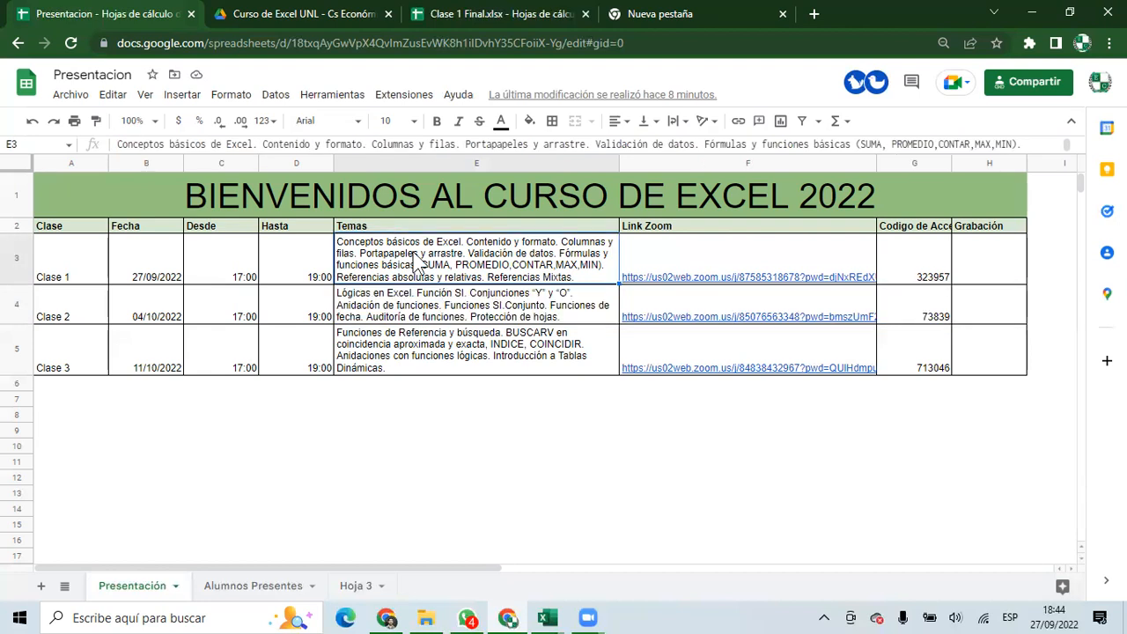
{"action": "left_click", "coordinate": [519, 308]}
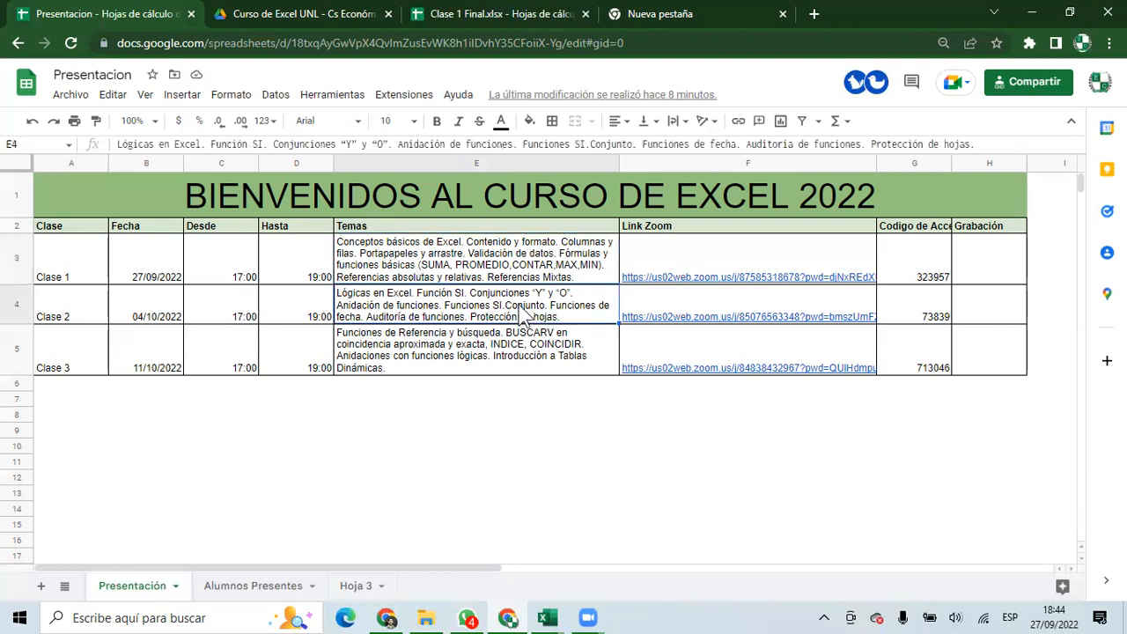
{"action": "left_click", "coordinate": [502, 345]}
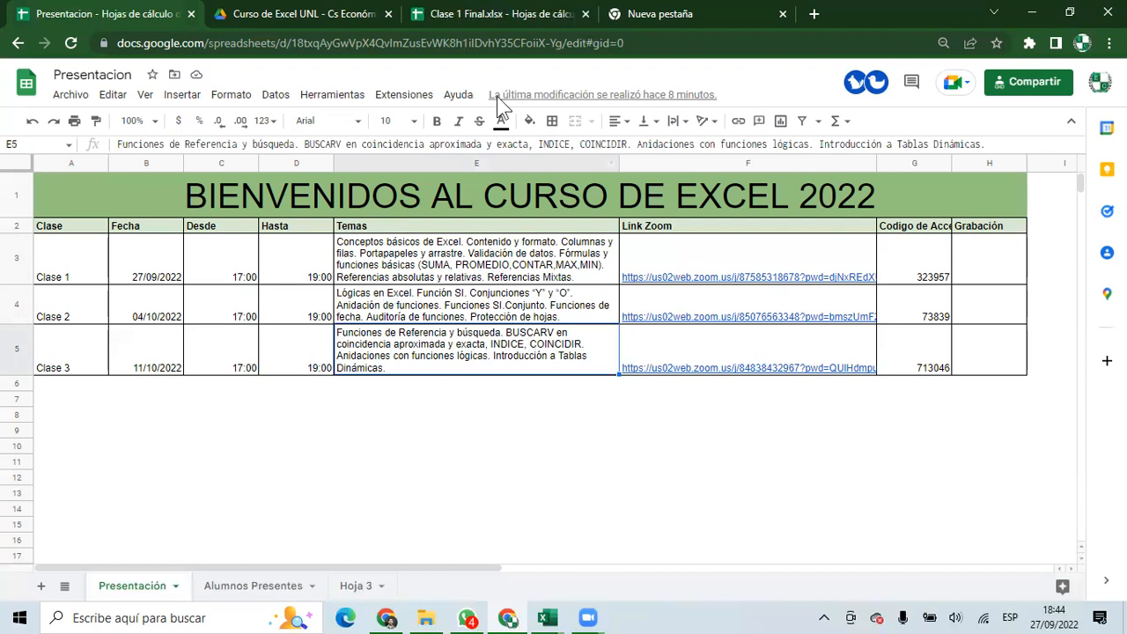
Close the Clase 1 Final.xlsx, Curso de Excel UNL and Nueva pestaña tabs.
{"action": "left_click", "coordinate": [586, 12]}
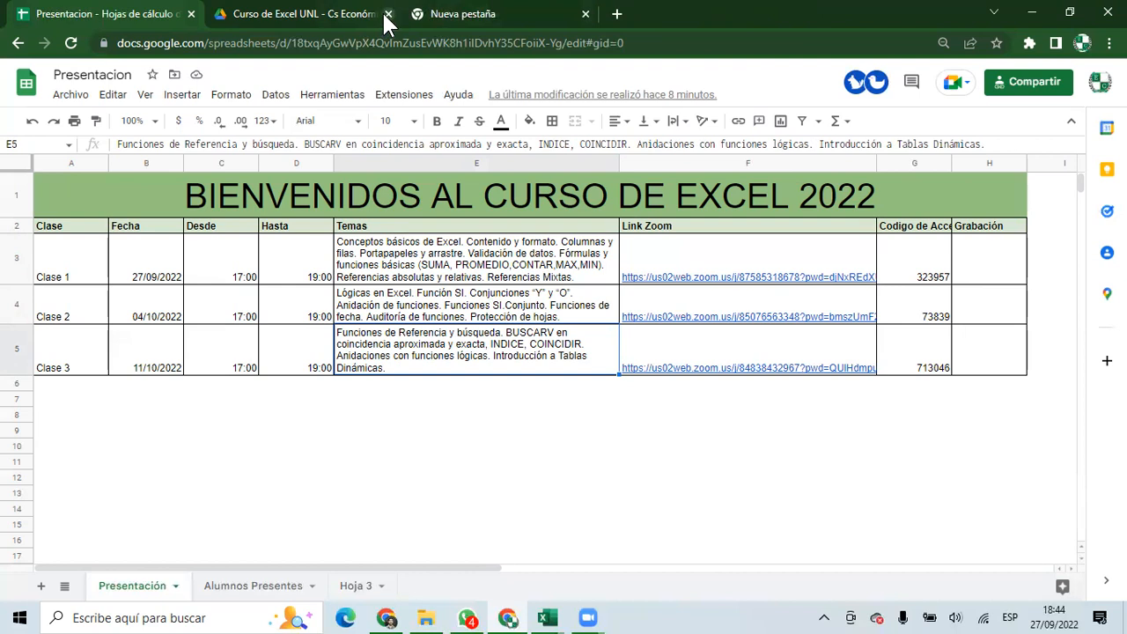
{"action": "left_click", "coordinate": [388, 13]}
{"action": "left_click", "coordinate": [388, 13]}
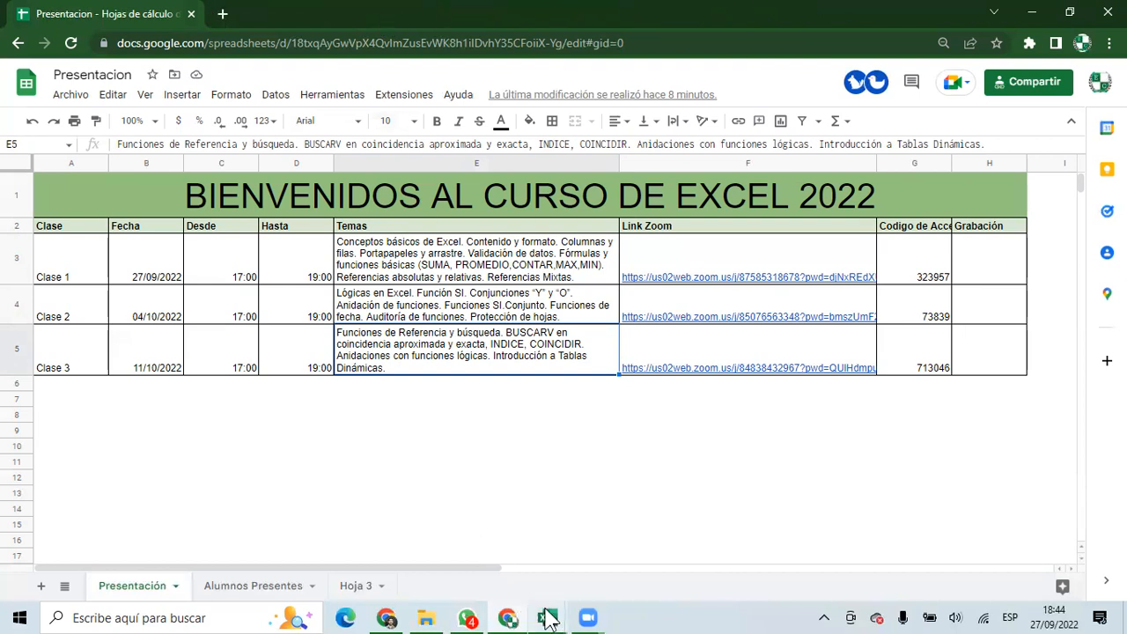
Bring the Clase 1 Final workbook forward, then open File Explorer at Este equipo.
{"action": "mouse_move", "coordinate": [549, 619]}
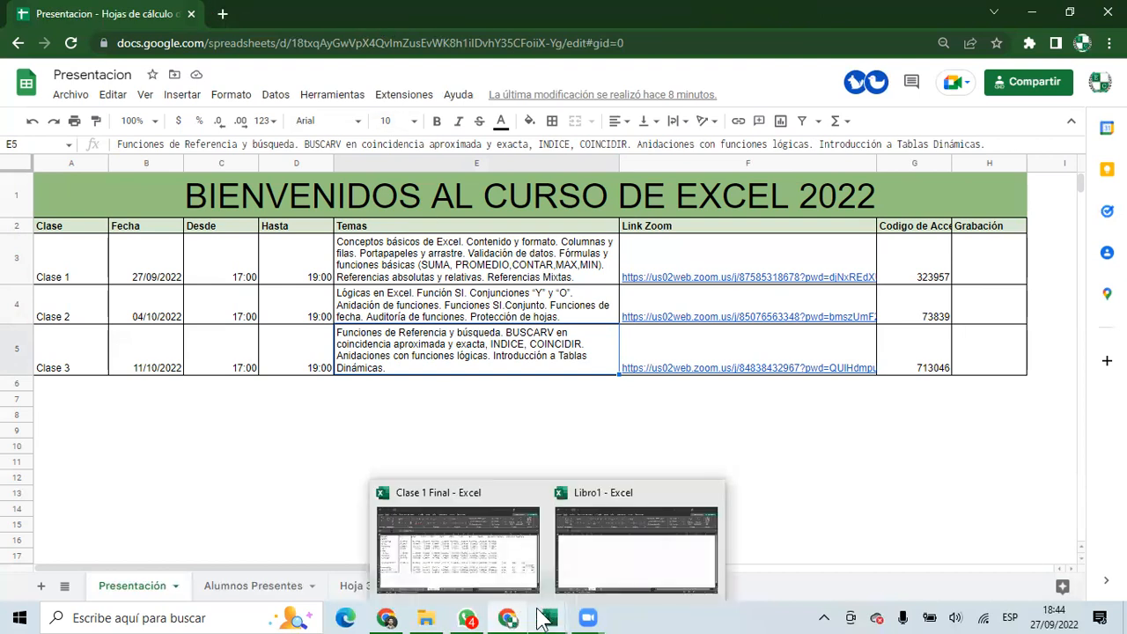
{"action": "left_click", "coordinate": [484, 574]}
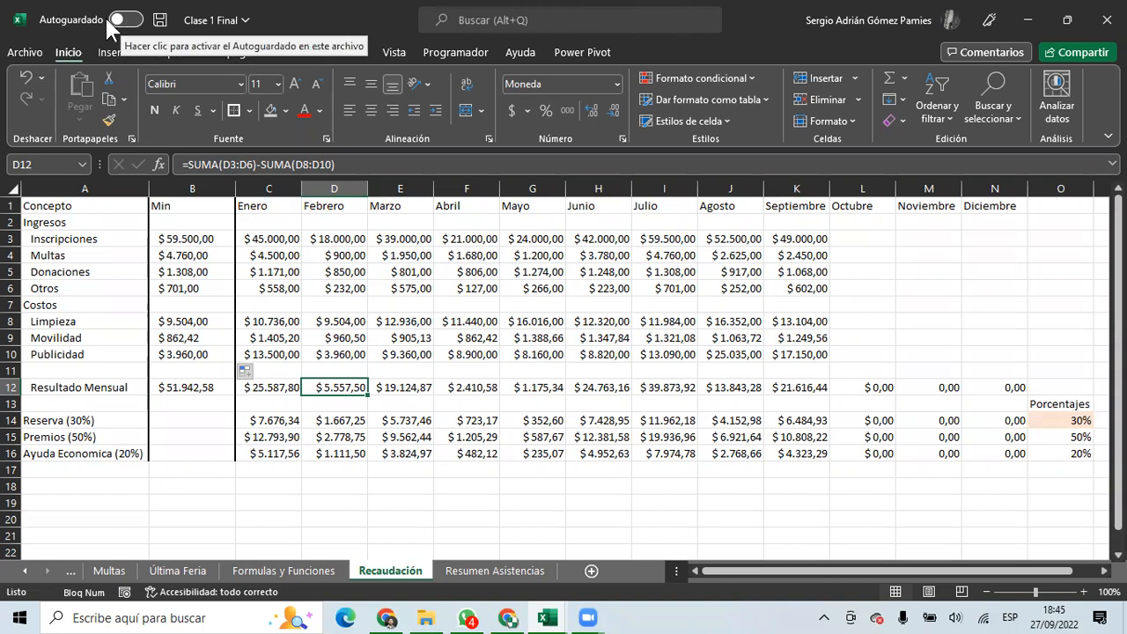
{"action": "left_click", "coordinate": [432, 614]}
{"action": "left_click", "coordinate": [144, 54]}
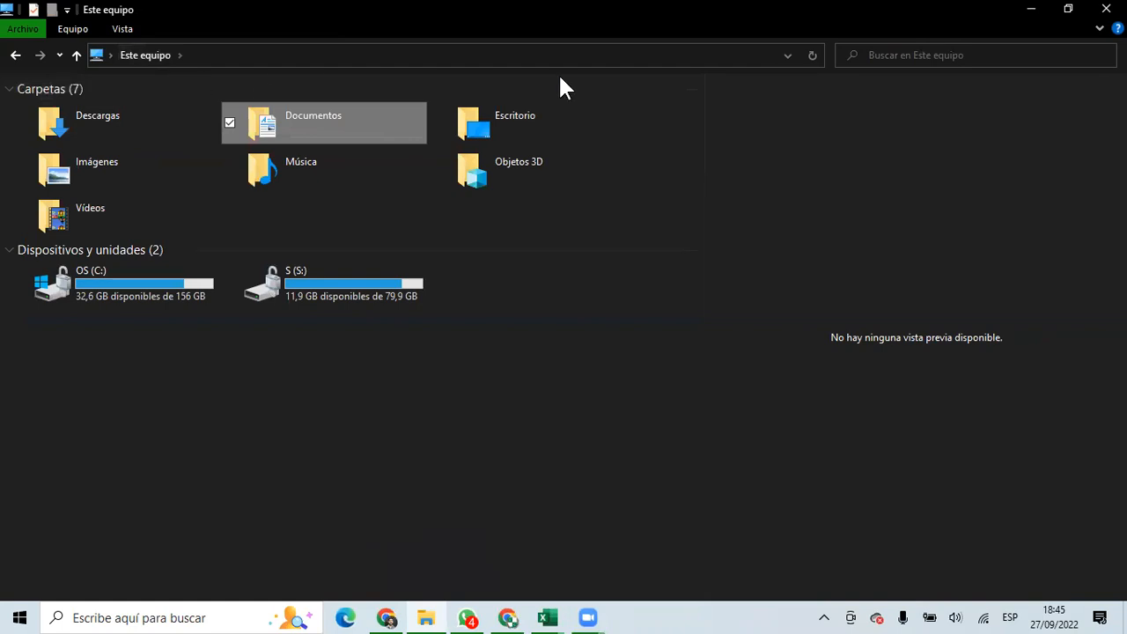
Go up to Escritorio in File Explorer and open the OneDrive - Personal folder.
{"action": "left_click", "coordinate": [786, 53]}
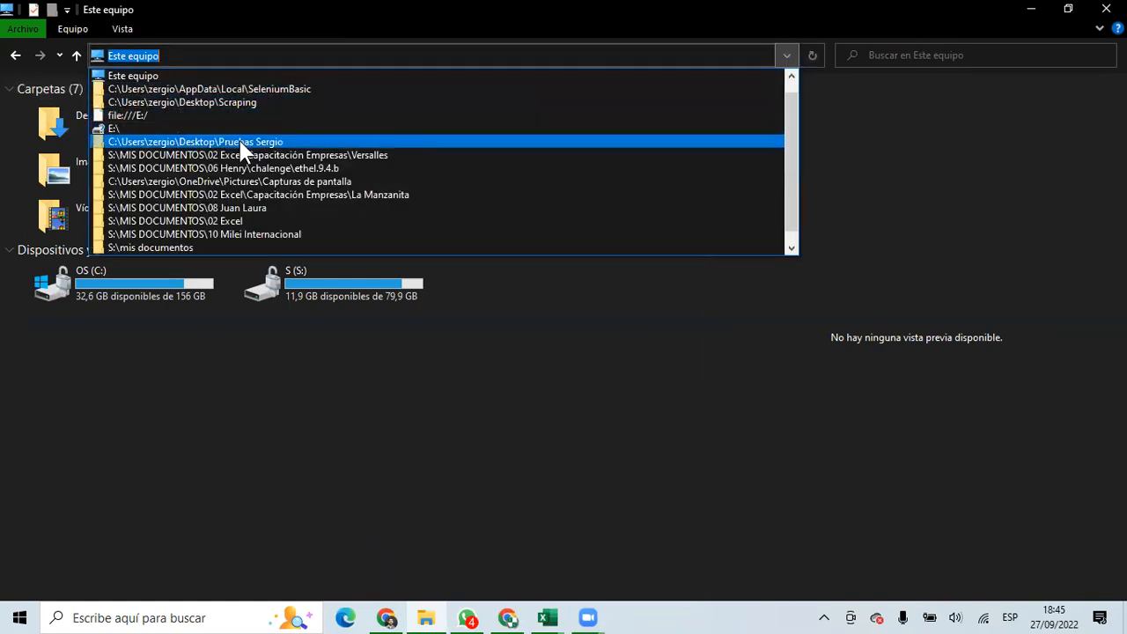
{"action": "left_click", "coordinate": [72, 57]}
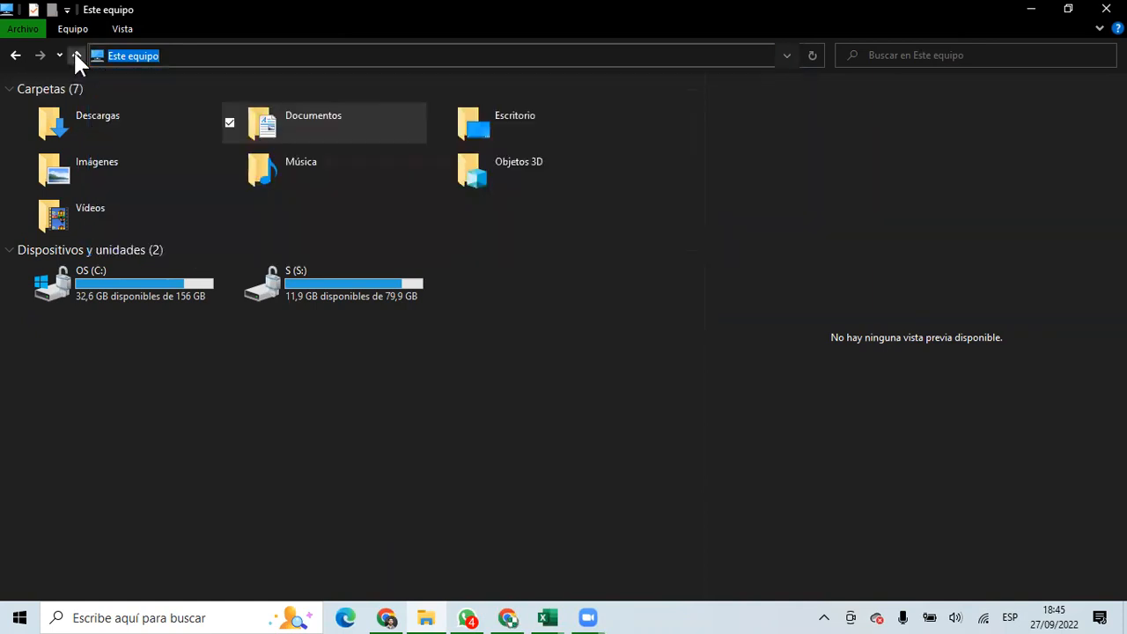
{"action": "left_click", "coordinate": [76, 54]}
{"action": "left_click", "coordinate": [319, 95]}
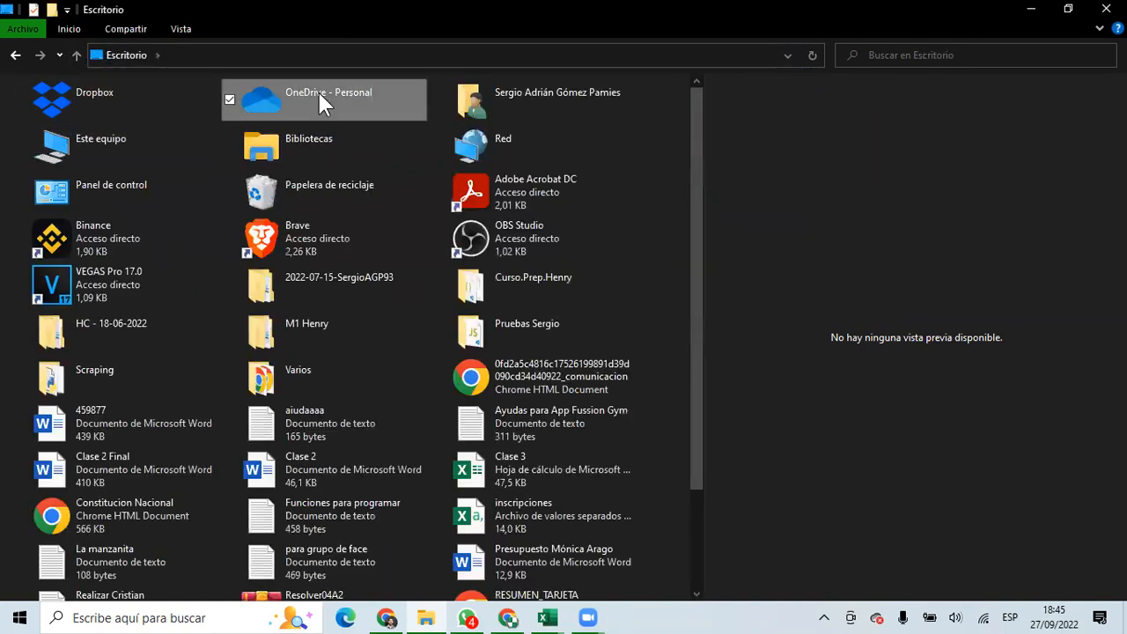
{"action": "double_click", "coordinate": [323, 88]}
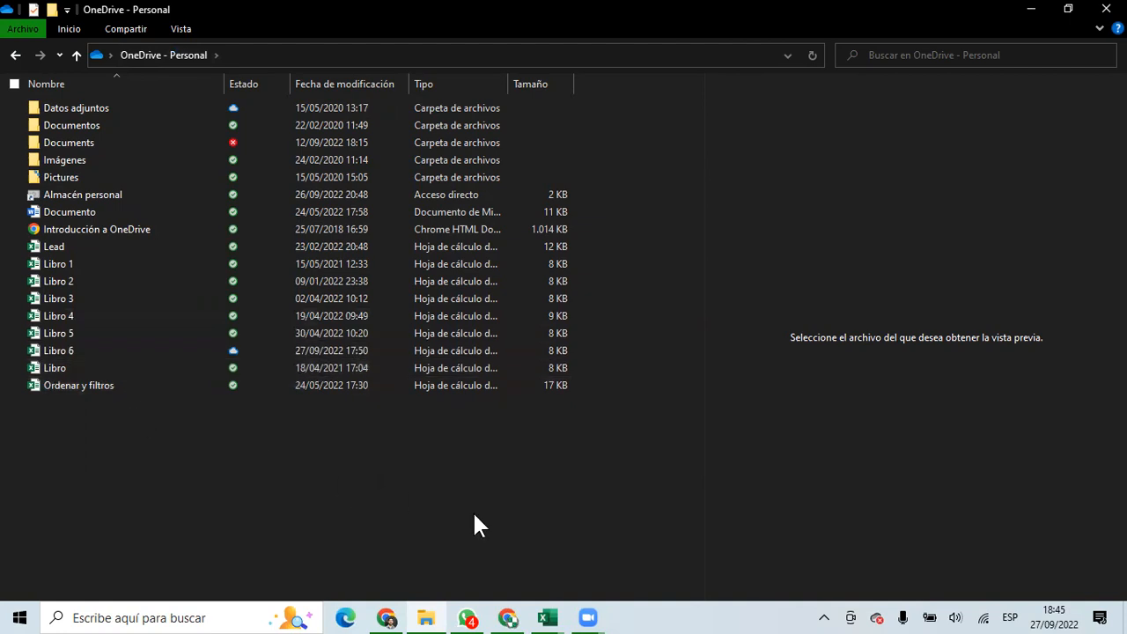
Back in Clase 1 Final, turn on Autoguardado and save it to OneDrive: Personal.
{"action": "mouse_move", "coordinate": [546, 617]}
{"action": "left_click", "coordinate": [475, 547]}
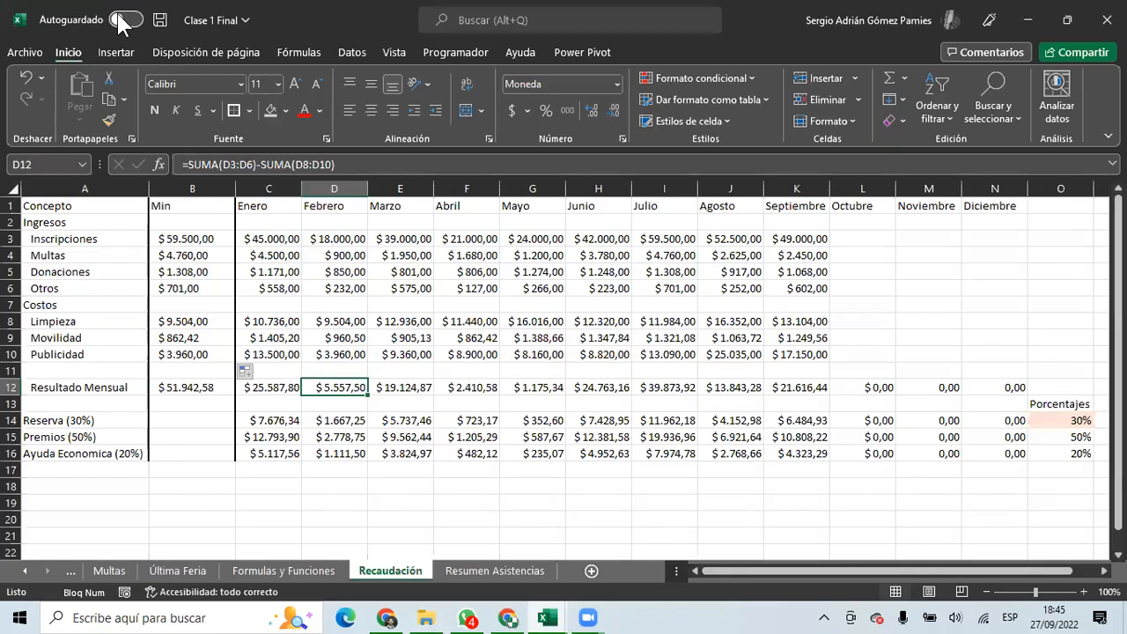
{"action": "left_click", "coordinate": [125, 20]}
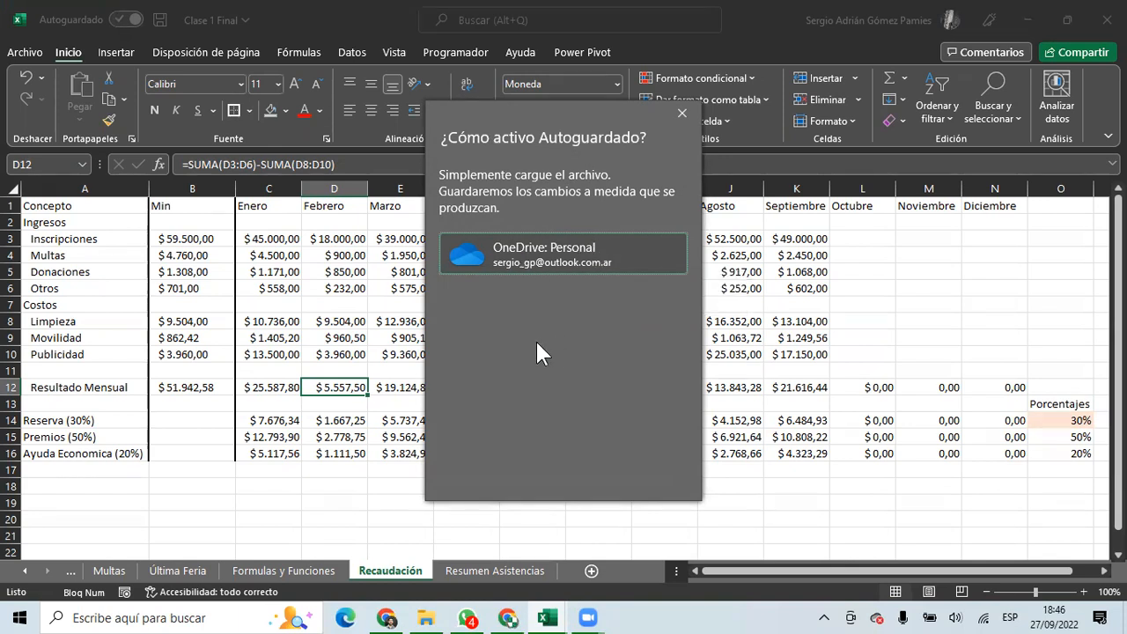
{"action": "left_click", "coordinate": [525, 273]}
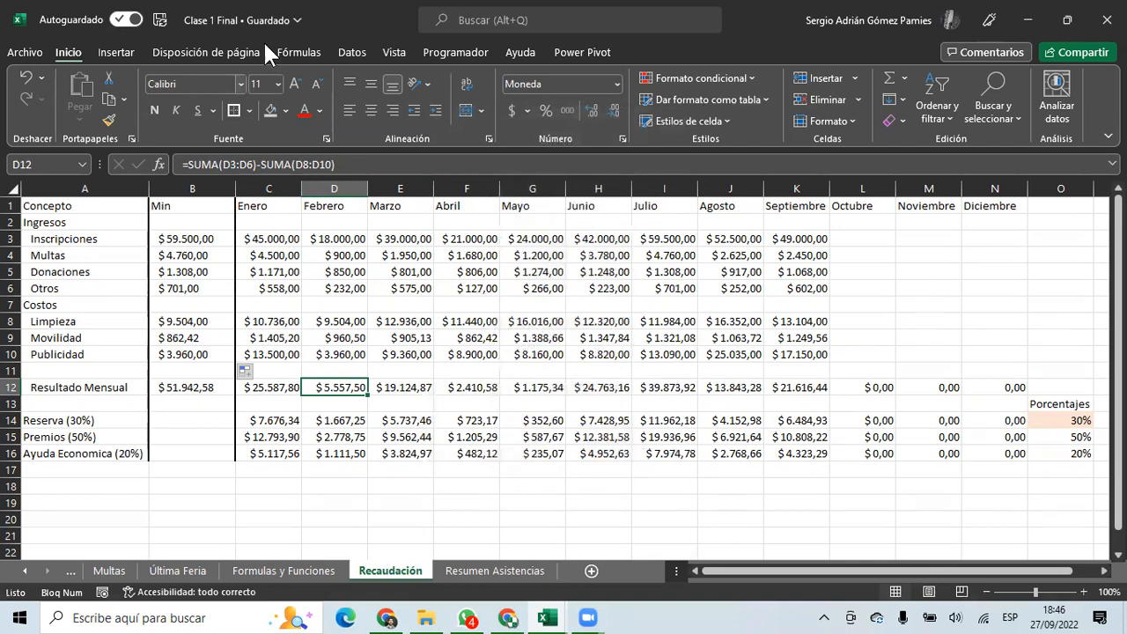
Check the Office.com Excel start page and OneDrive folder, then bring up Excel's open windows.
{"action": "left_click", "coordinate": [386, 617]}
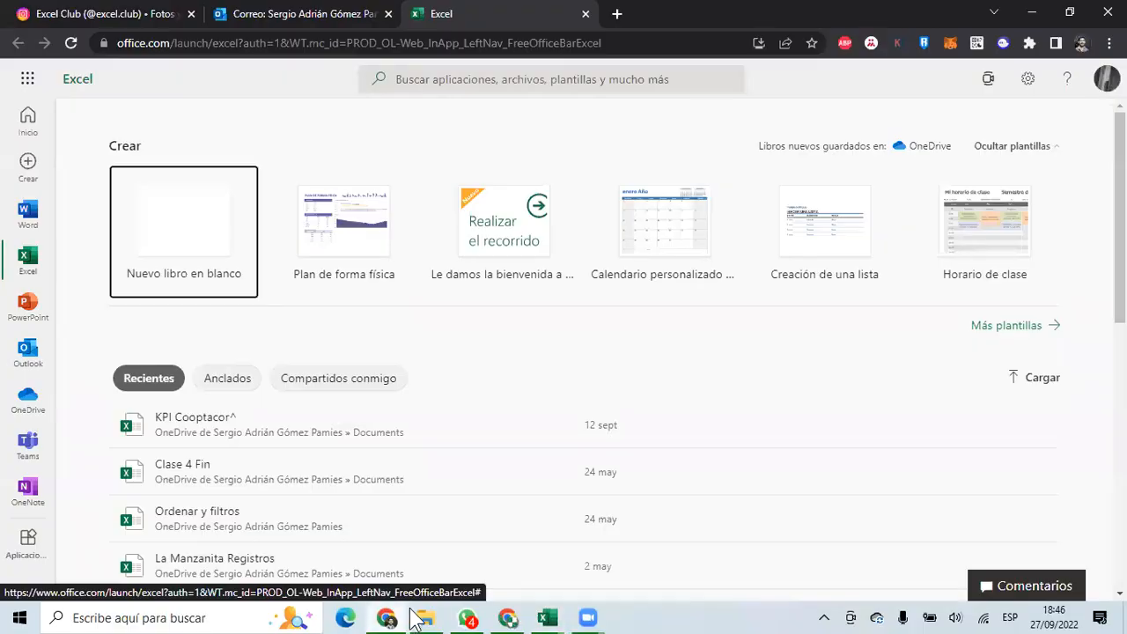
{"action": "left_click", "coordinate": [426, 617]}
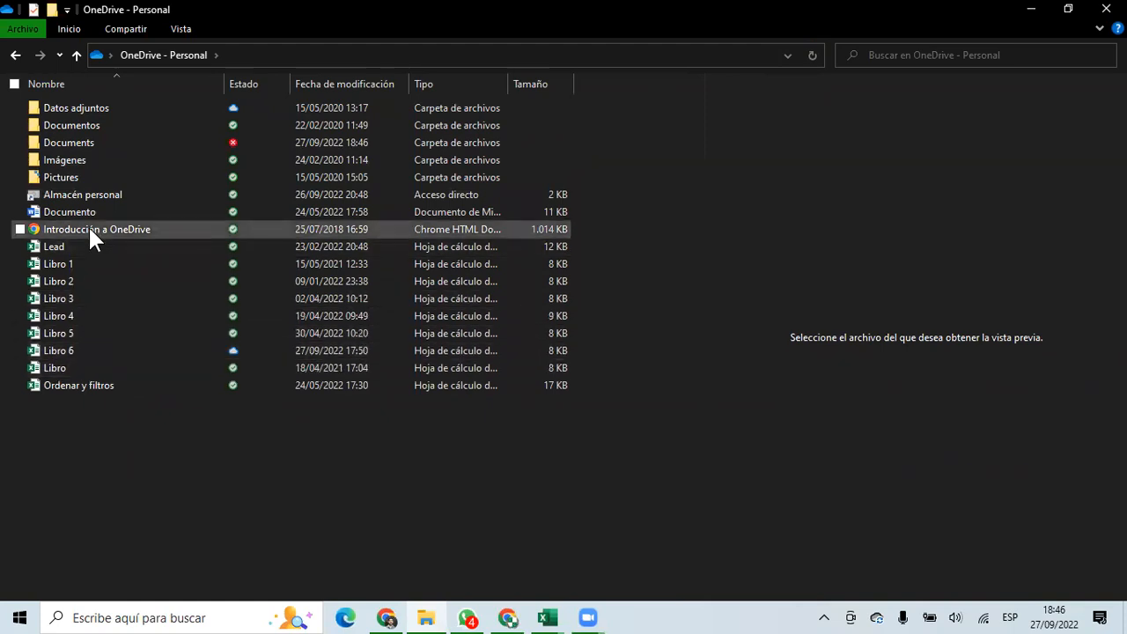
{"action": "left_click", "coordinate": [547, 617]}
Bring the Clase 1 Final workbook forward and select the Reserva, Premios and Ayuda rows (A14:L16).
{"action": "left_click", "coordinate": [499, 560]}
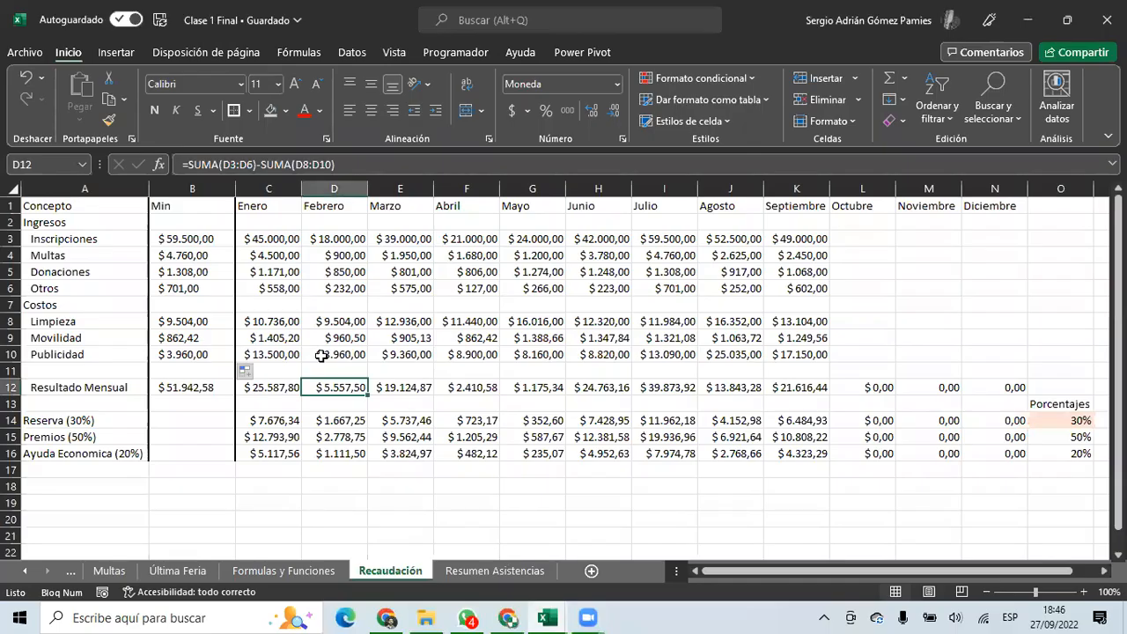
{"action": "left_click", "coordinate": [152, 502]}
{"action": "scroll", "coordinate": [204, 493], "scroll_direction": "down", "scroll_amount": 3}
{"action": "scroll", "coordinate": [203, 492], "scroll_direction": "up", "scroll_amount": 3}
{"action": "scroll", "coordinate": [161, 473], "scroll_direction": "down", "scroll_amount": 3}
{"action": "left_click", "coordinate": [80, 352]}
{"action": "left_click_drag", "start_coordinate": [79, 304], "coordinate": [732, 343]}
{"action": "scroll", "coordinate": [731, 345], "scroll_direction": "up", "scroll_amount": 2}
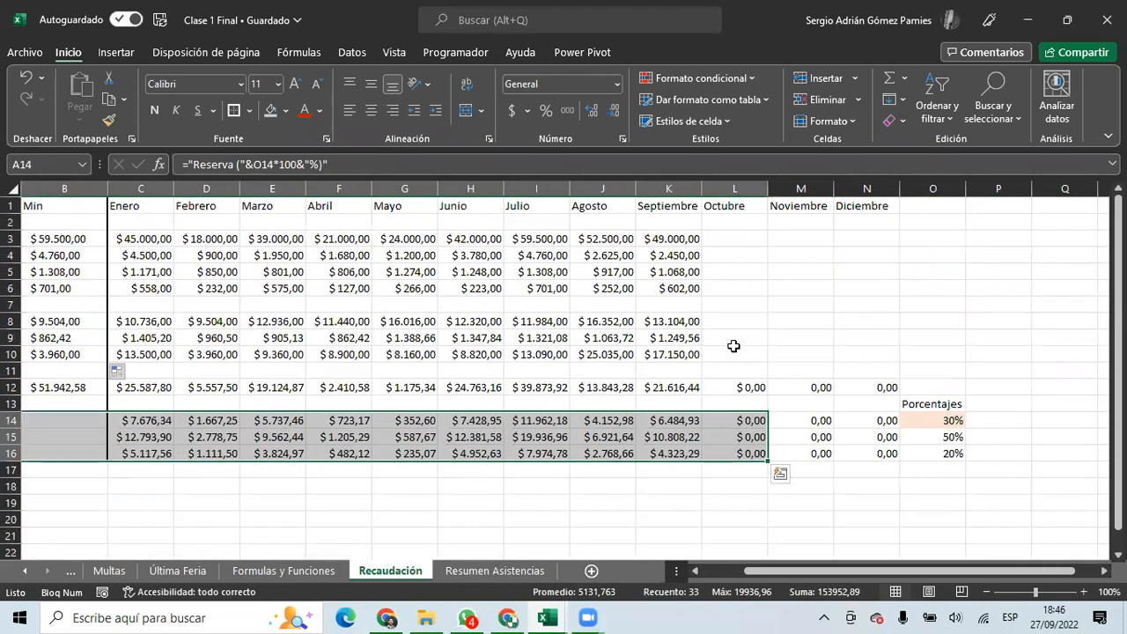
{"action": "scroll", "coordinate": [732, 344], "scroll_direction": "down", "scroll_amount": 4}
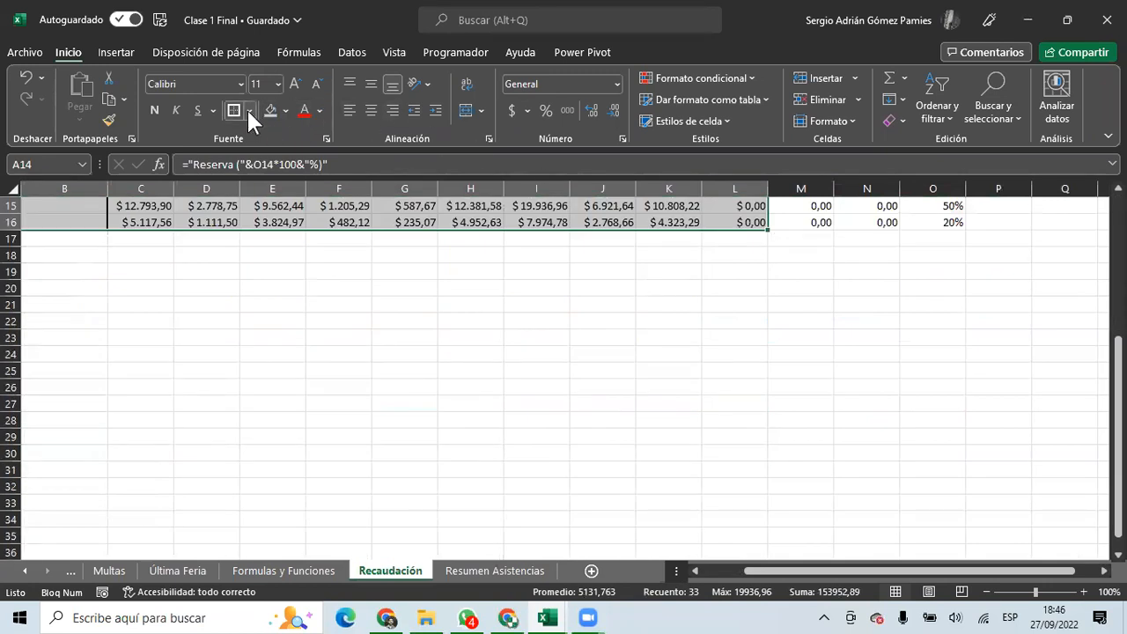
Apply Todos los bordes to A14:L16, then return to the browser's Excel start page.
{"action": "left_click", "coordinate": [248, 110]}
{"action": "left_click", "coordinate": [262, 276]}
{"action": "left_click", "coordinate": [324, 472]}
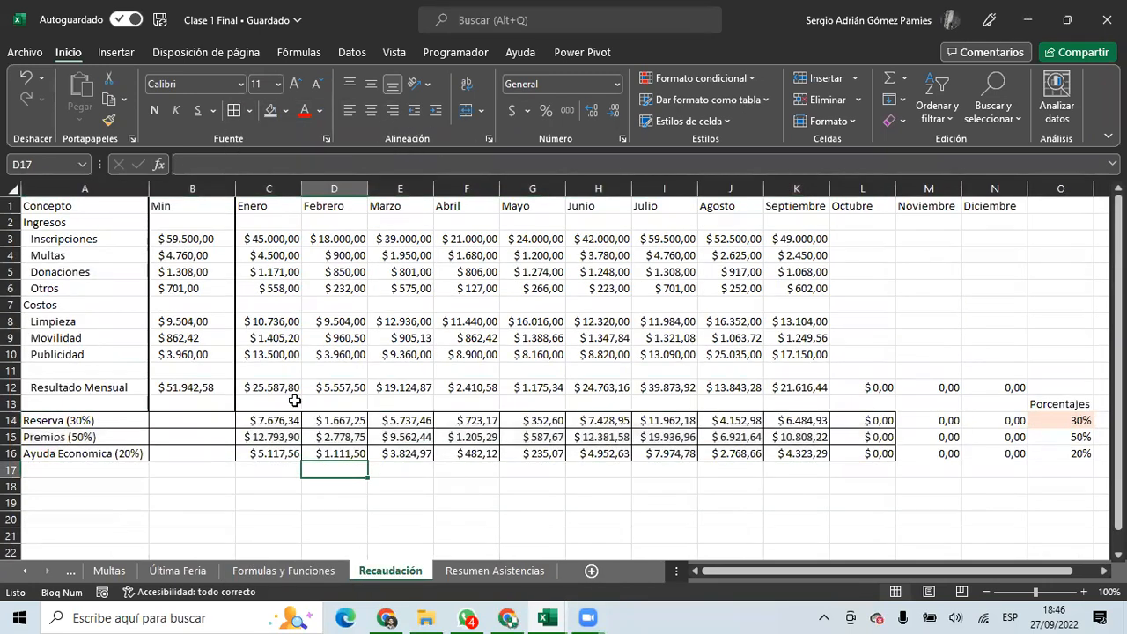
{"action": "left_click", "coordinate": [387, 618]}
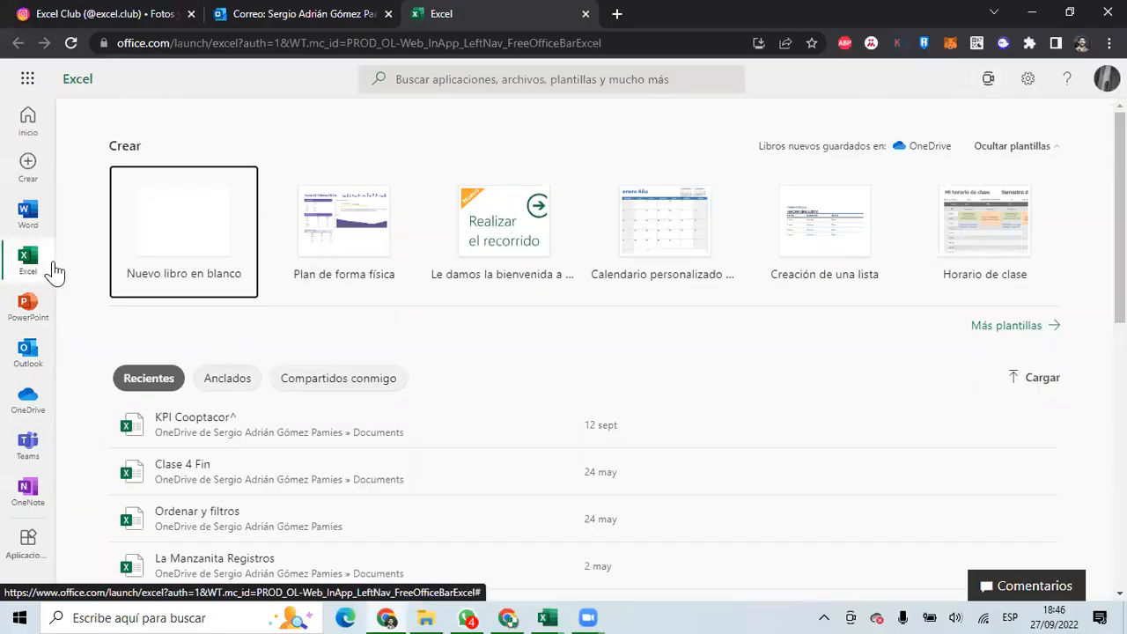
Refresh the Excel start page and open Clase 1 Final from Recientes.
{"action": "left_click", "coordinate": [33, 222]}
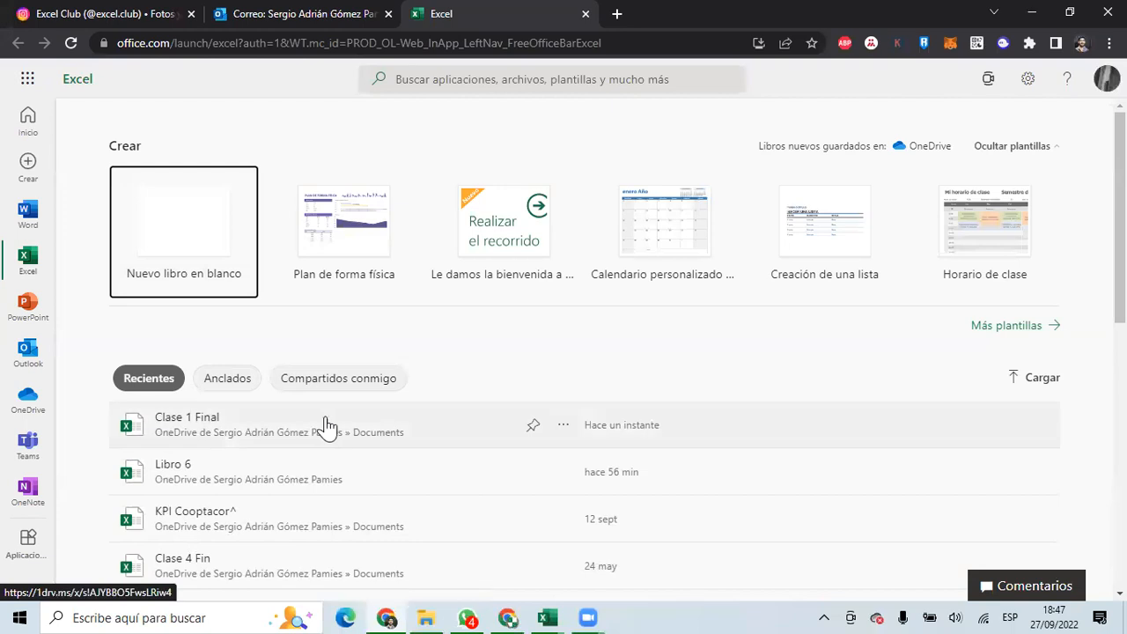
{"action": "left_click", "coordinate": [196, 429]}
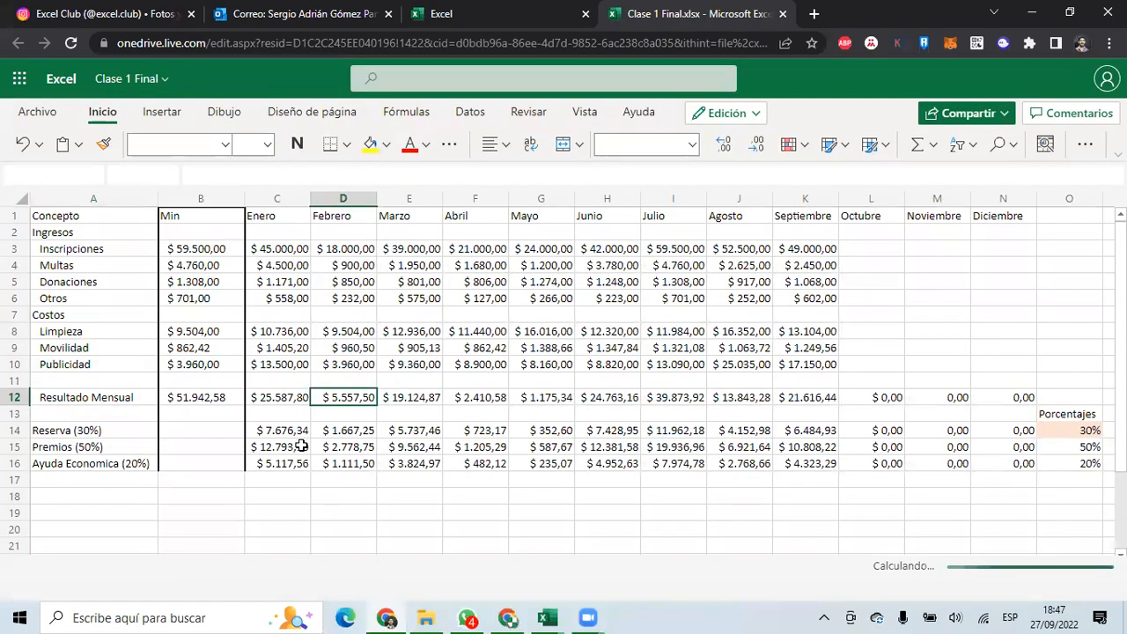
{"action": "left_click", "coordinate": [324, 446]}
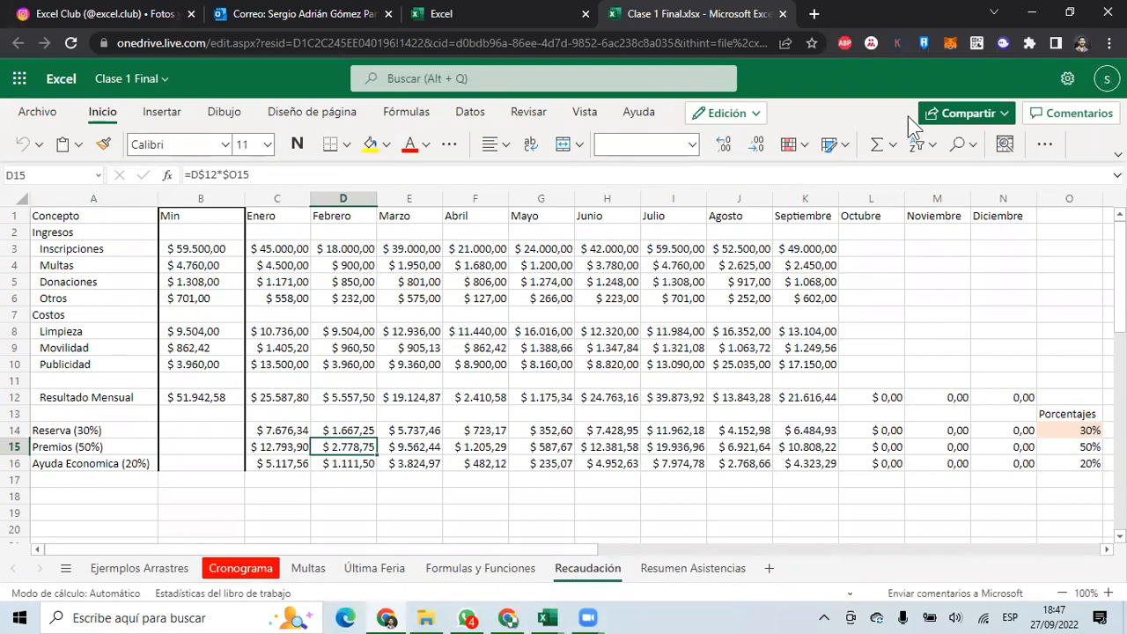
Check the bordered rows A14:J16 online, then switch back to the desktop workbook.
{"action": "left_click", "coordinate": [116, 433]}
{"action": "left_click", "coordinate": [420, 445]}
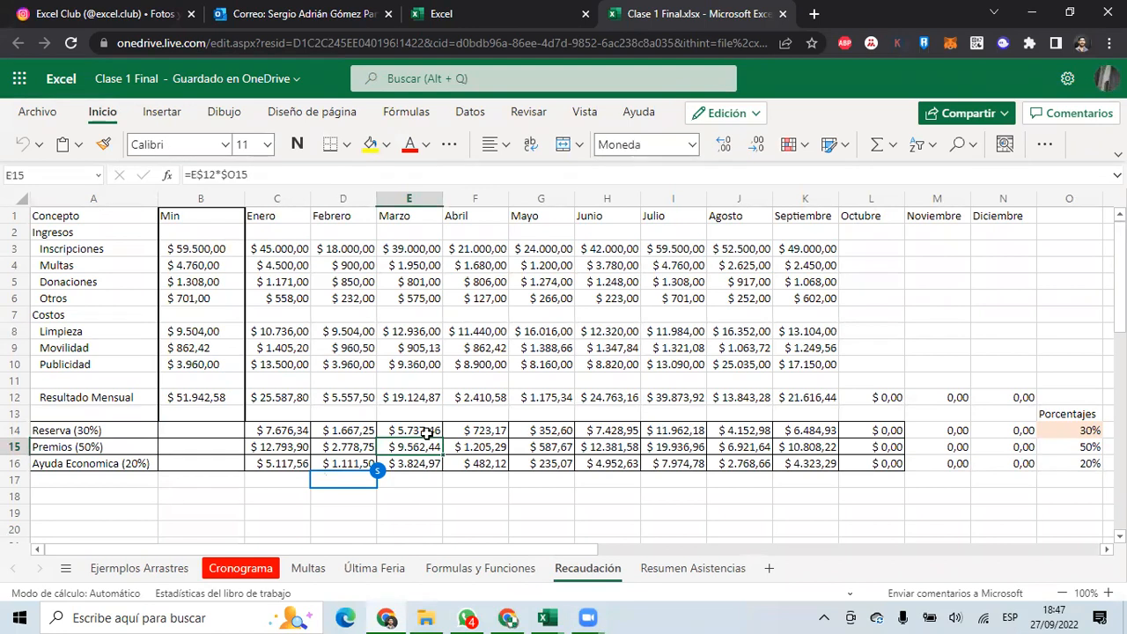
{"action": "left_click_drag", "start_coordinate": [106, 430], "coordinate": [737, 465]}
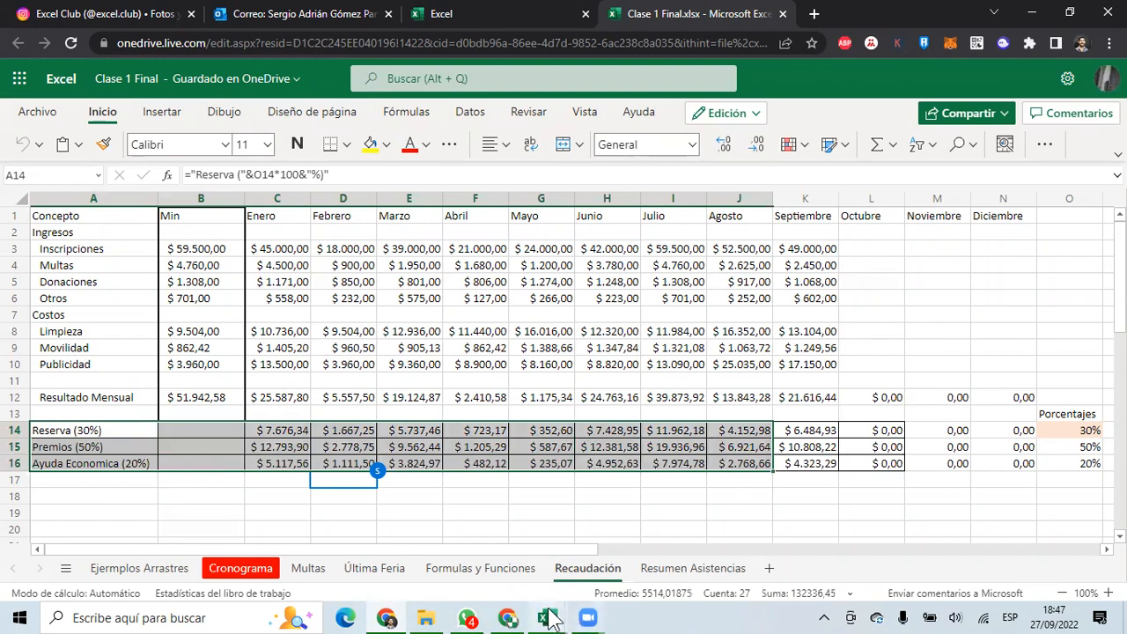
{"action": "mouse_move", "coordinate": [547, 617]}
{"action": "left_click", "coordinate": [483, 543]}
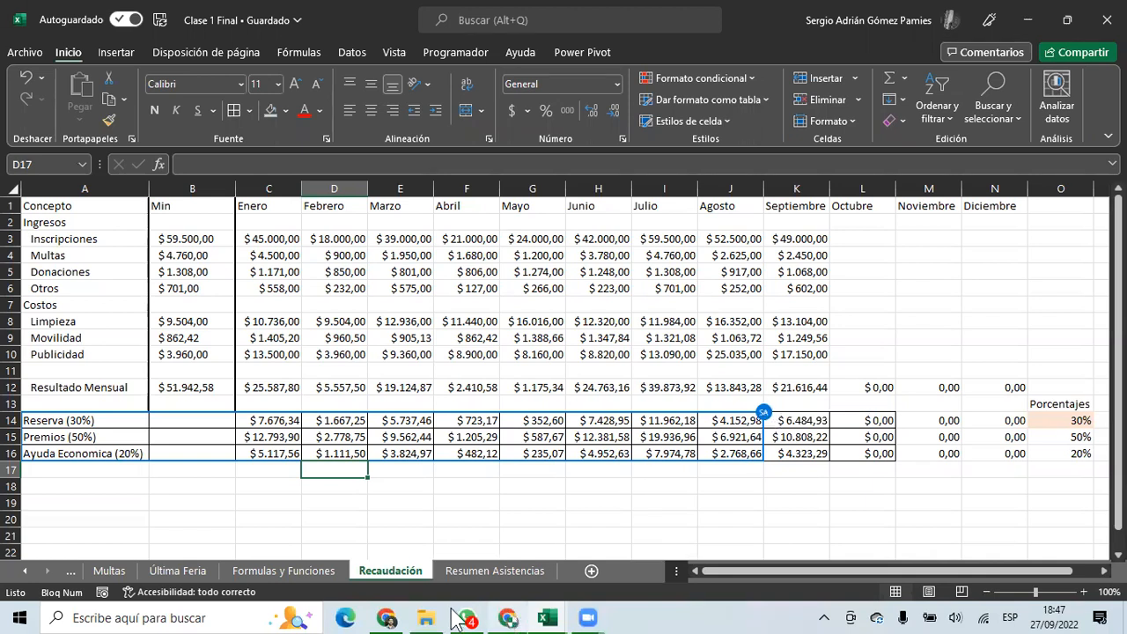
{"action": "left_click", "coordinate": [389, 617]}
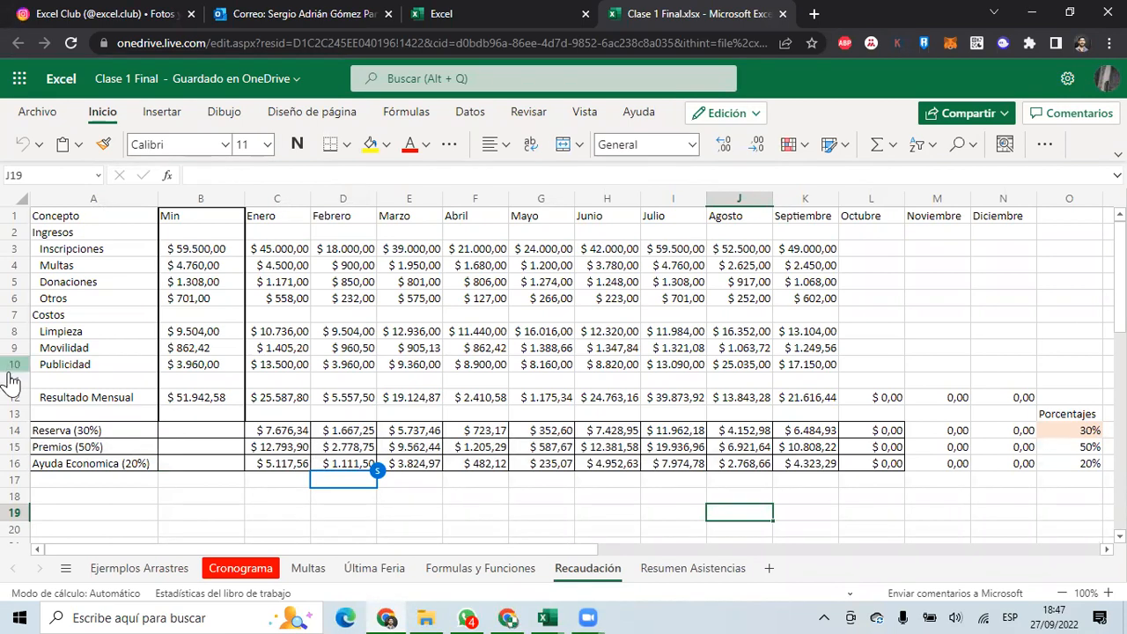
Make the header row A1:N1 bold, centred and filled yellow.
{"action": "left_click", "coordinate": [169, 433]}
{"action": "left_click", "coordinate": [112, 445]}
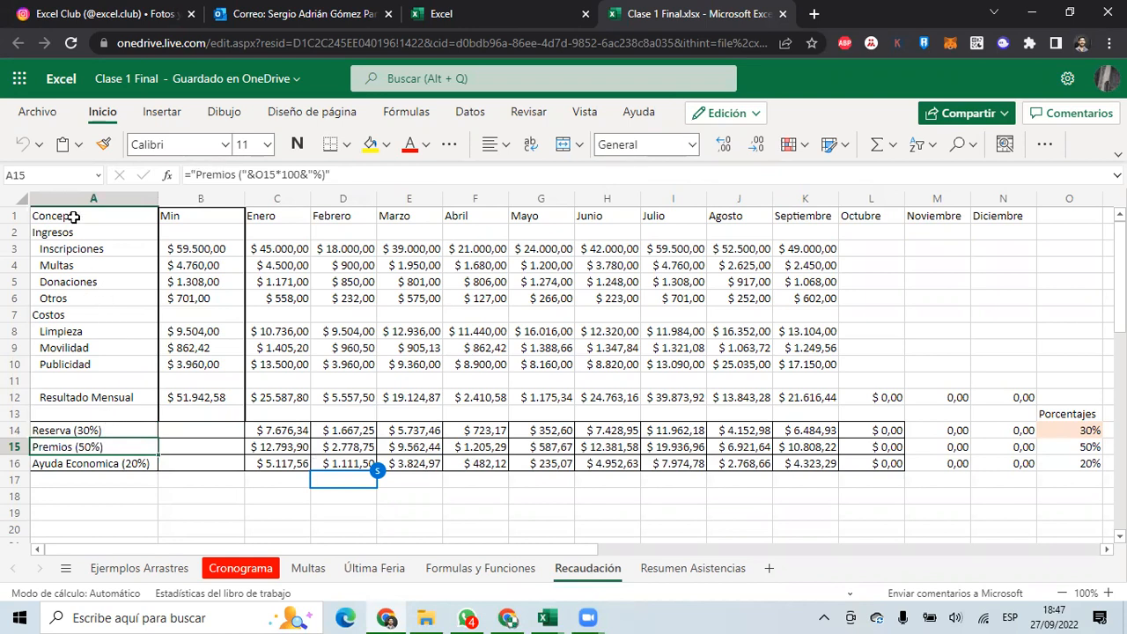
{"action": "left_click_drag", "start_coordinate": [69, 215], "coordinate": [1004, 220]}
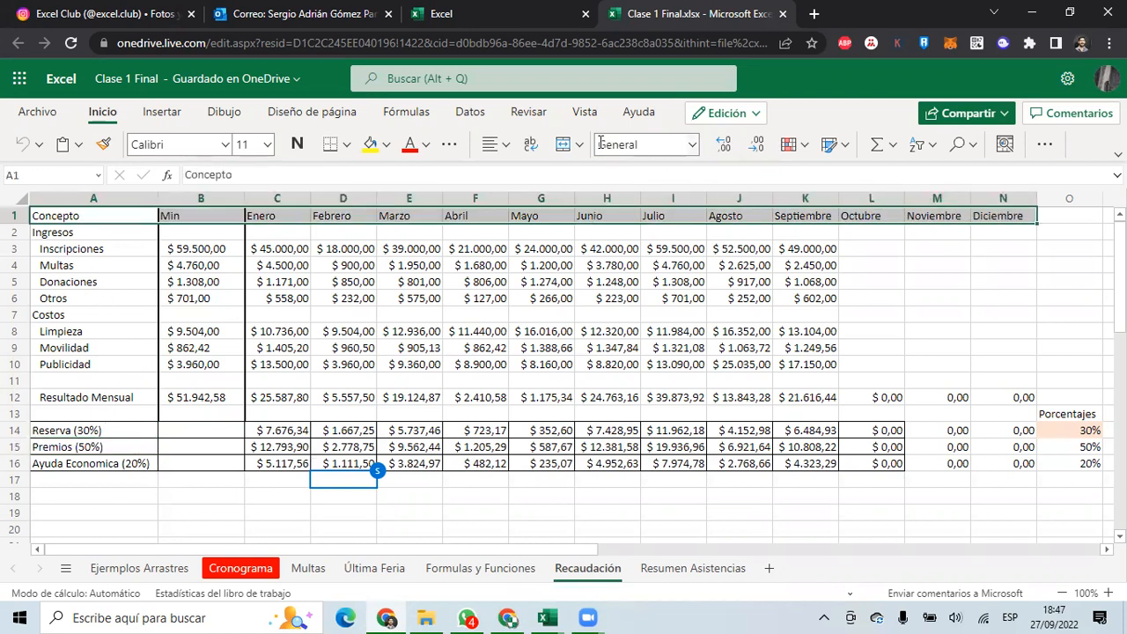
{"action": "left_click", "coordinate": [298, 145]}
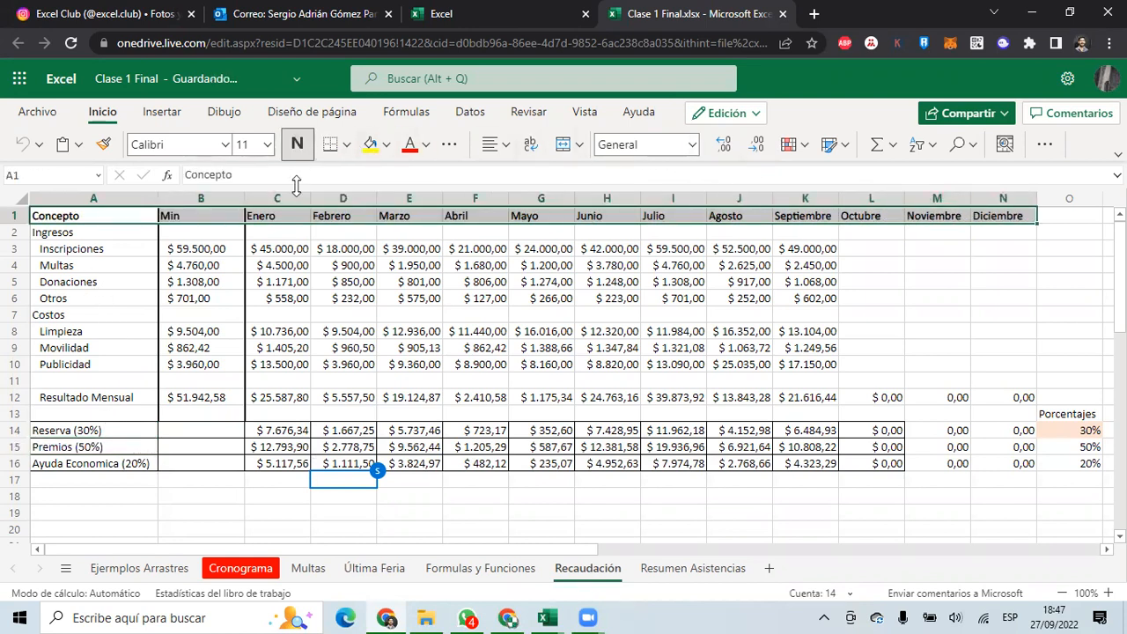
{"action": "left_click", "coordinate": [492, 145]}
{"action": "left_click", "coordinate": [528, 210]}
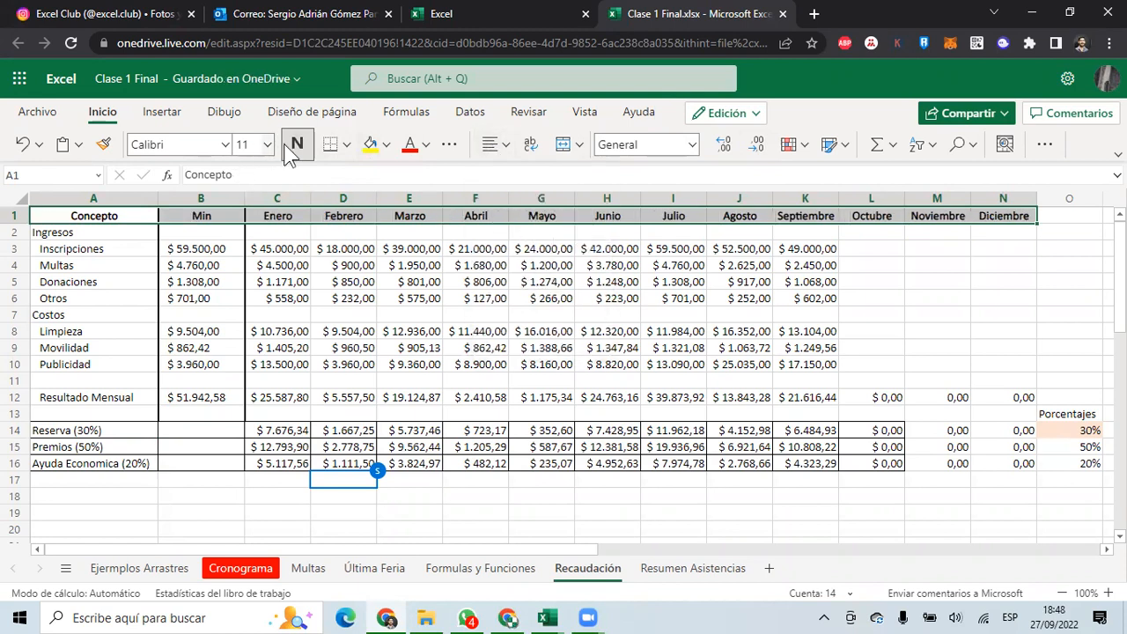
{"action": "left_click", "coordinate": [370, 146]}
Shade the Ingresos rows 2–6 light green and the Costos rows 7–10 light peach.
{"action": "left_click_drag", "start_coordinate": [53, 233], "coordinate": [993, 296]}
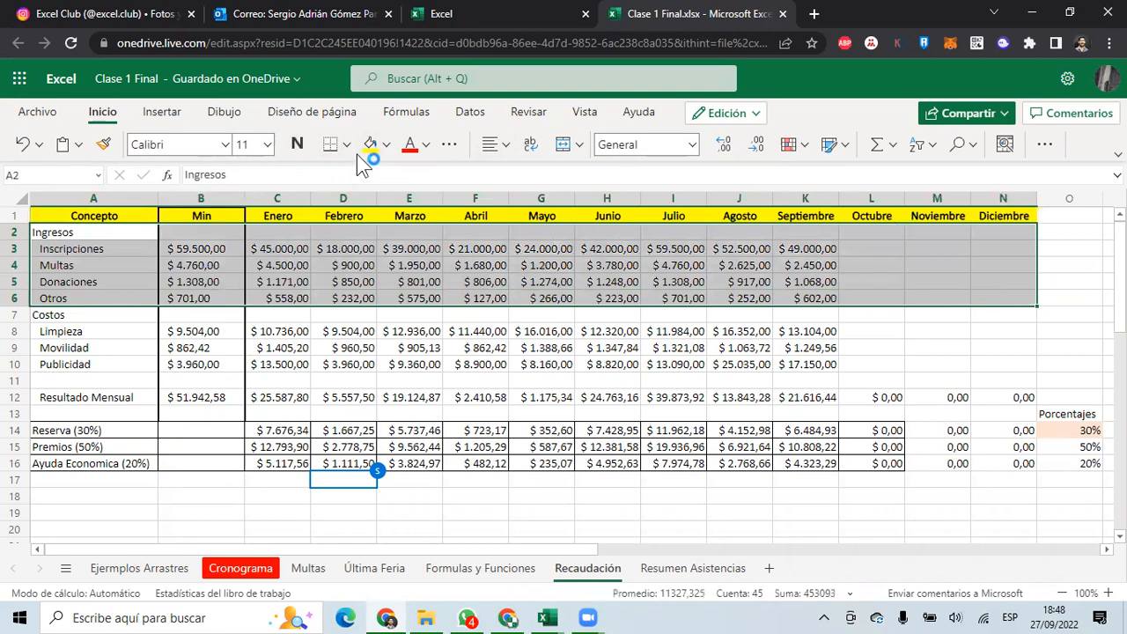
{"action": "left_click", "coordinate": [387, 145]}
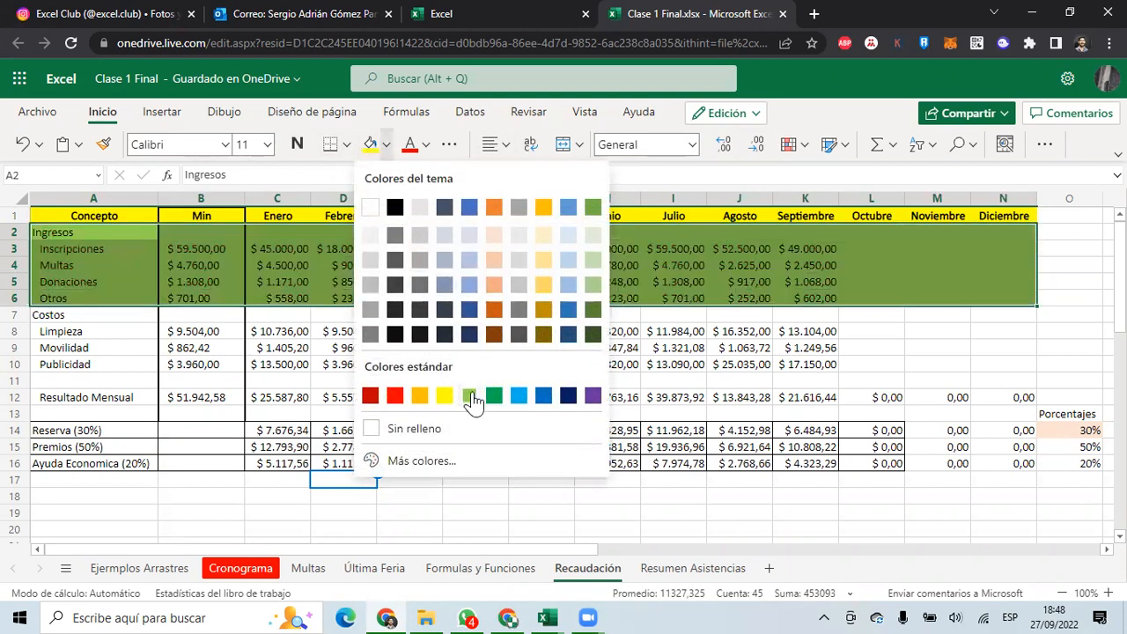
{"action": "left_click", "coordinate": [594, 264]}
{"action": "left_click", "coordinate": [89, 315]}
{"action": "left_click_drag", "start_coordinate": [159, 328], "coordinate": [1025, 363]}
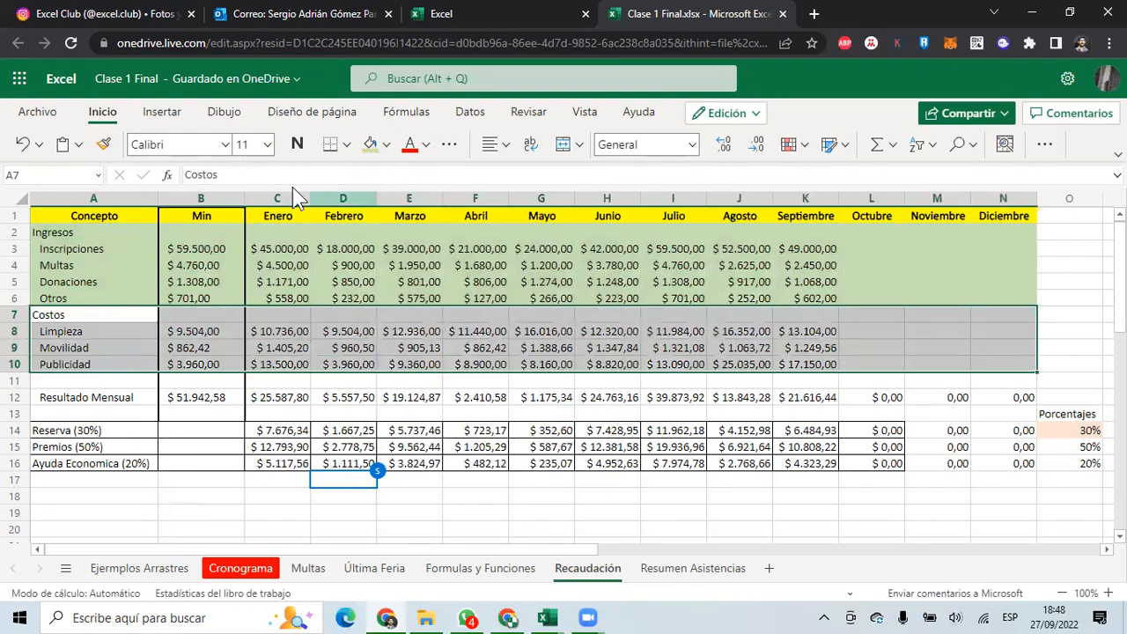
{"action": "left_click", "coordinate": [385, 144]}
{"action": "left_click", "coordinate": [501, 244]}
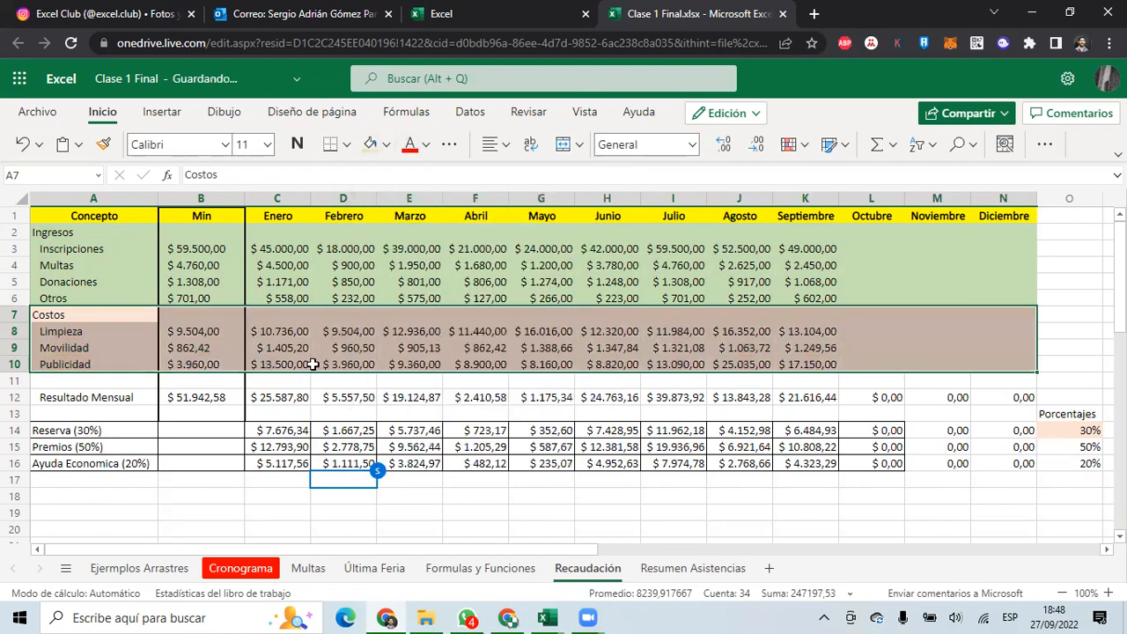
{"action": "left_click", "coordinate": [280, 380]}
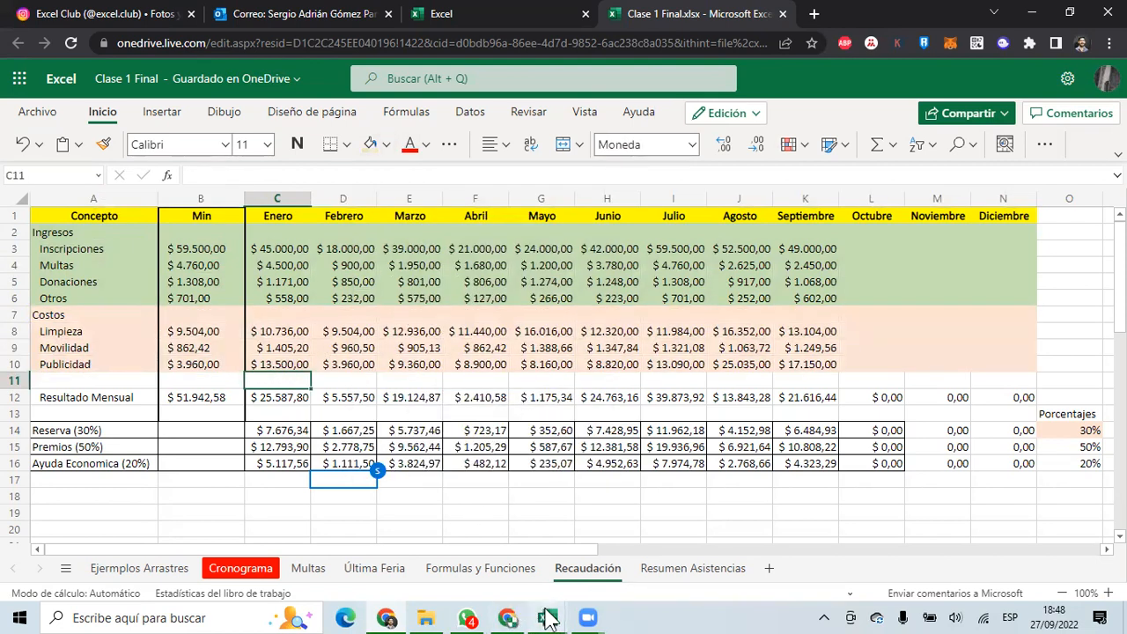
{"action": "mouse_move", "coordinate": [547, 618]}
{"action": "left_click", "coordinate": [485, 558]}
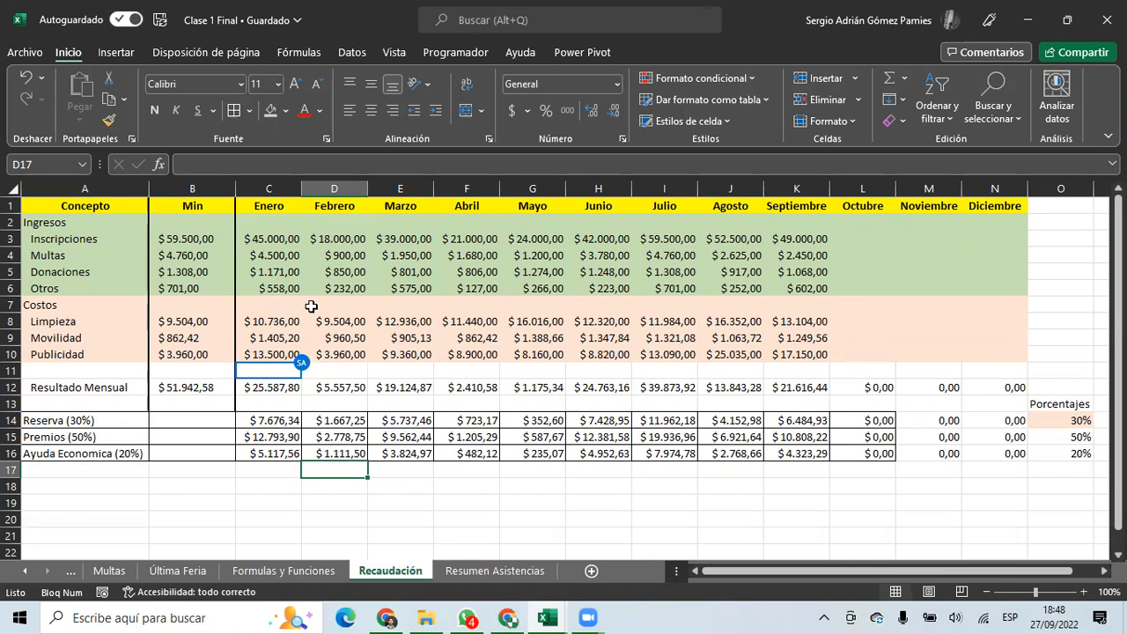
{"action": "left_click", "coordinate": [33, 51]}
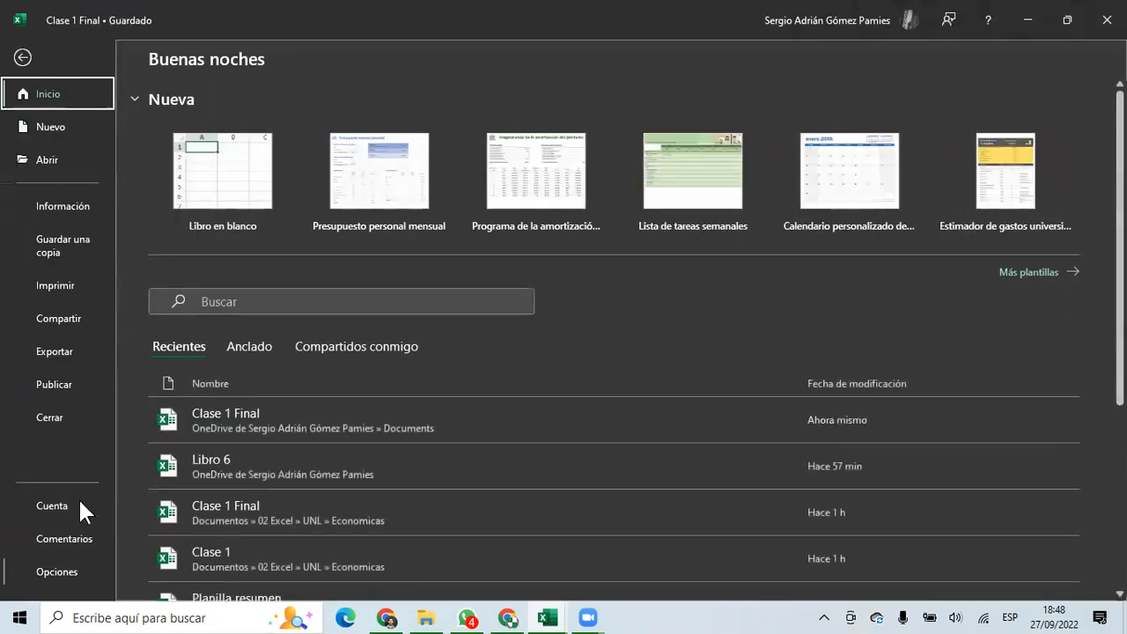
{"action": "left_click", "coordinate": [23, 58]}
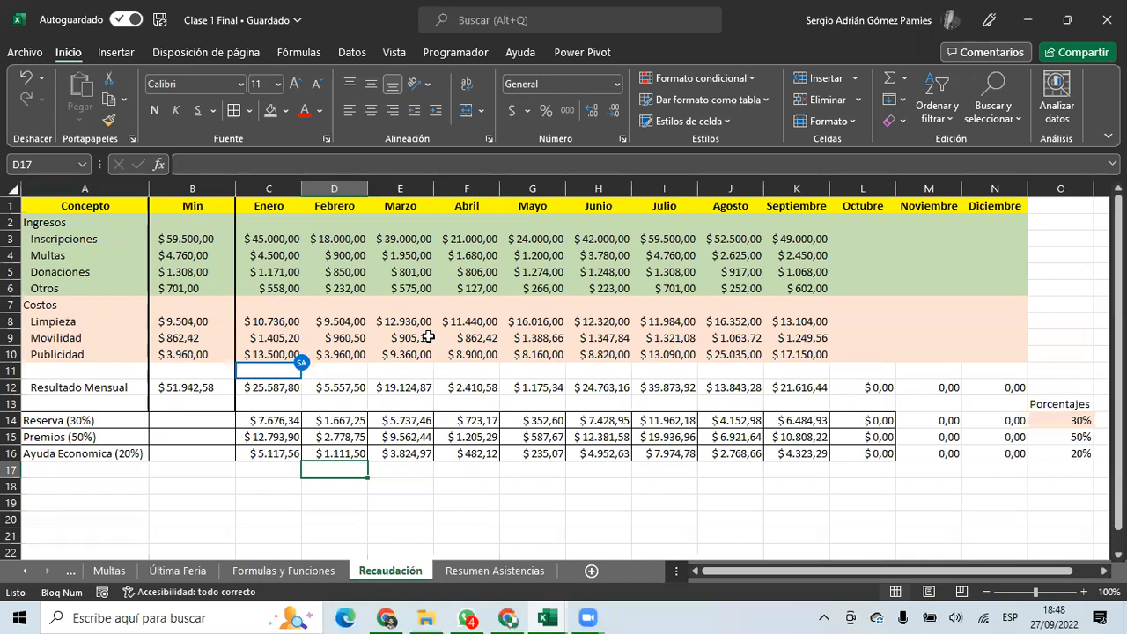
{"action": "left_click", "coordinate": [335, 287]}
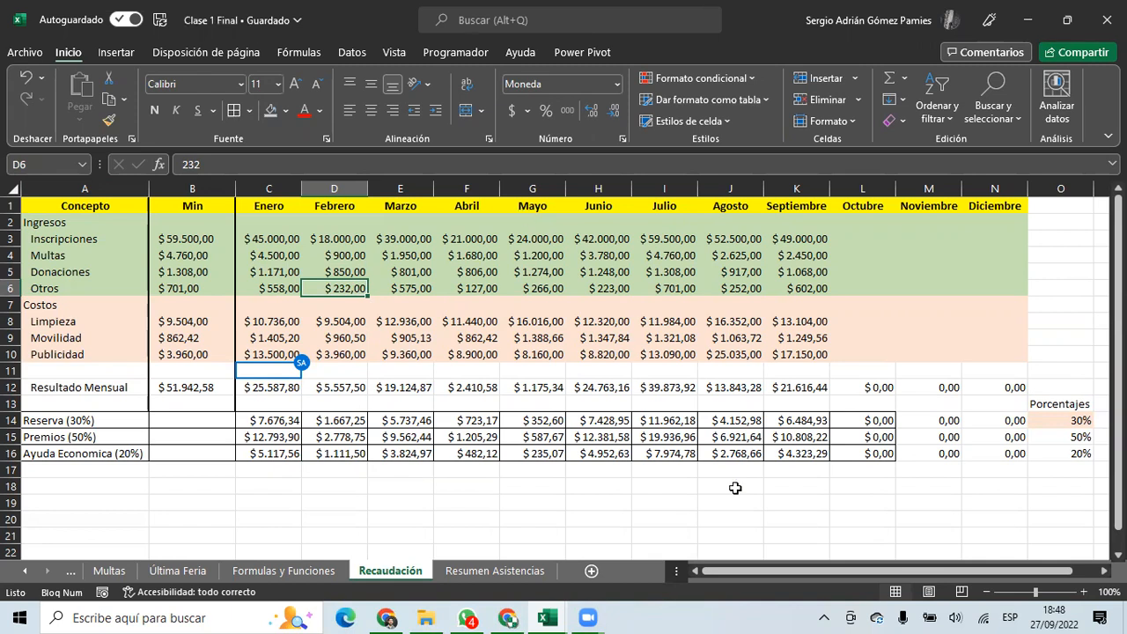
{"action": "left_click", "coordinate": [385, 617]}
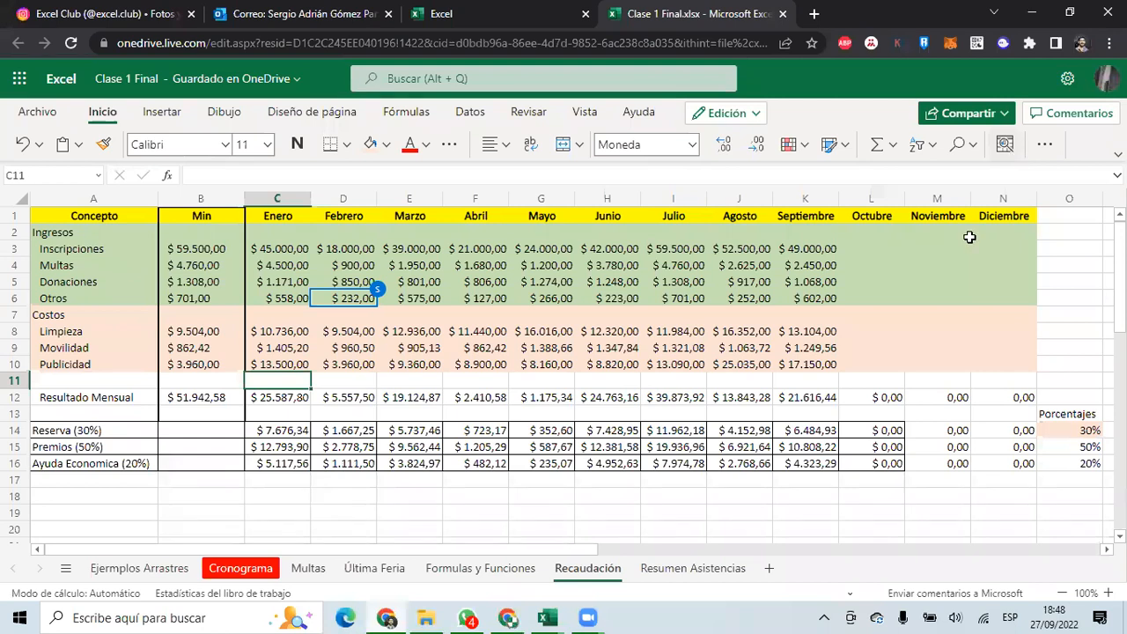
Share the workbook with the recipient's e-mail address, keeping Puede editar permission.
{"action": "left_click", "coordinate": [972, 116]}
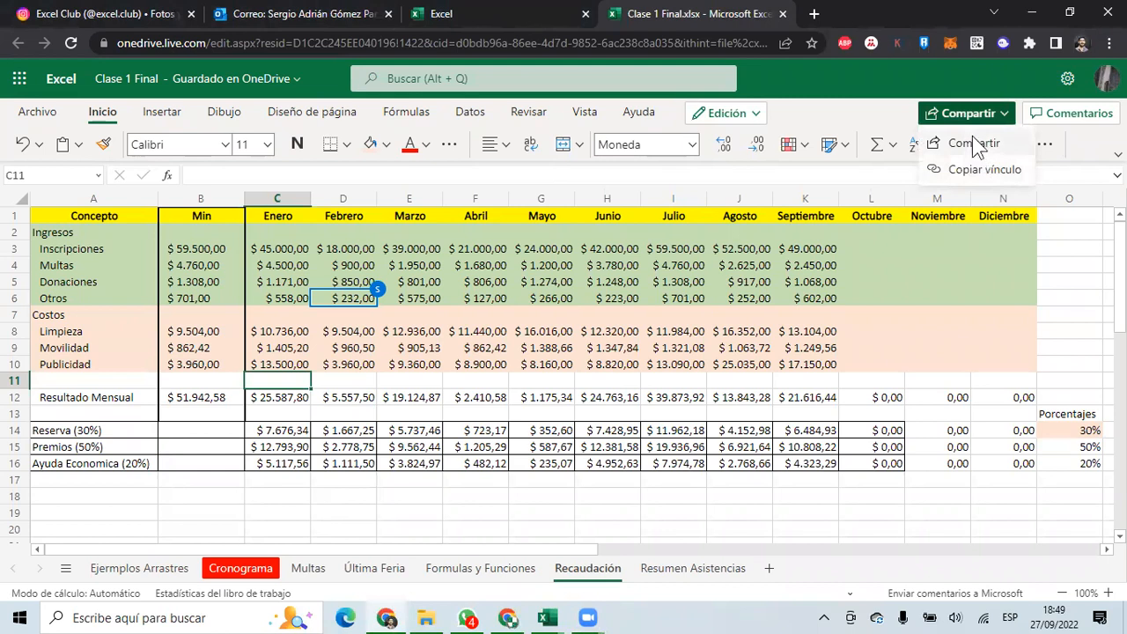
{"action": "left_click", "coordinate": [973, 144]}
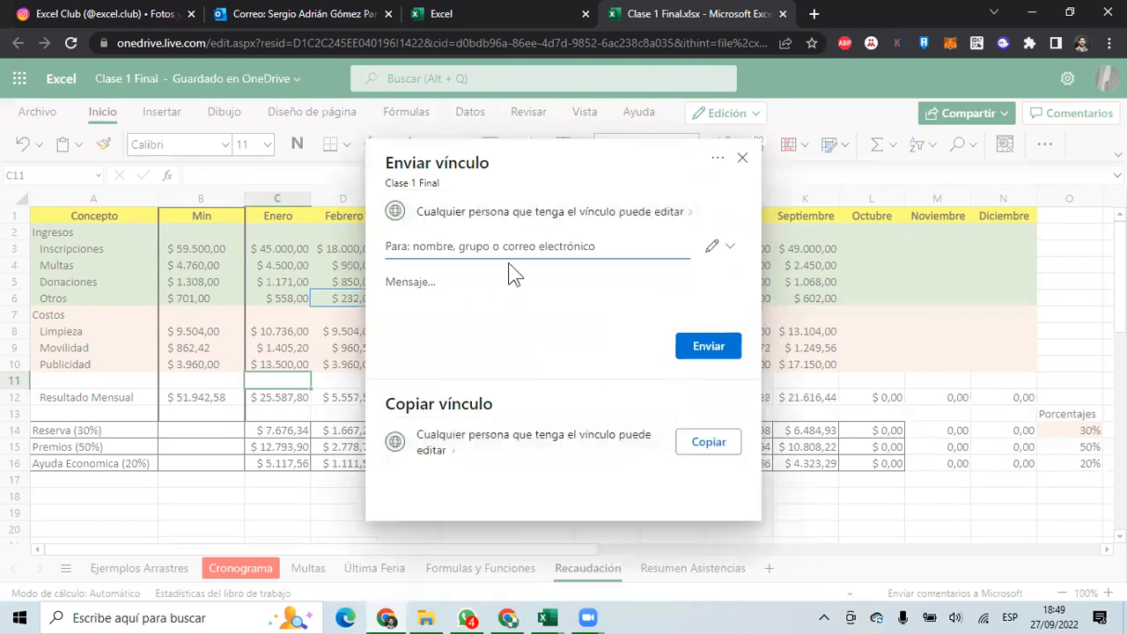
{"action": "left_click", "coordinate": [484, 249]}
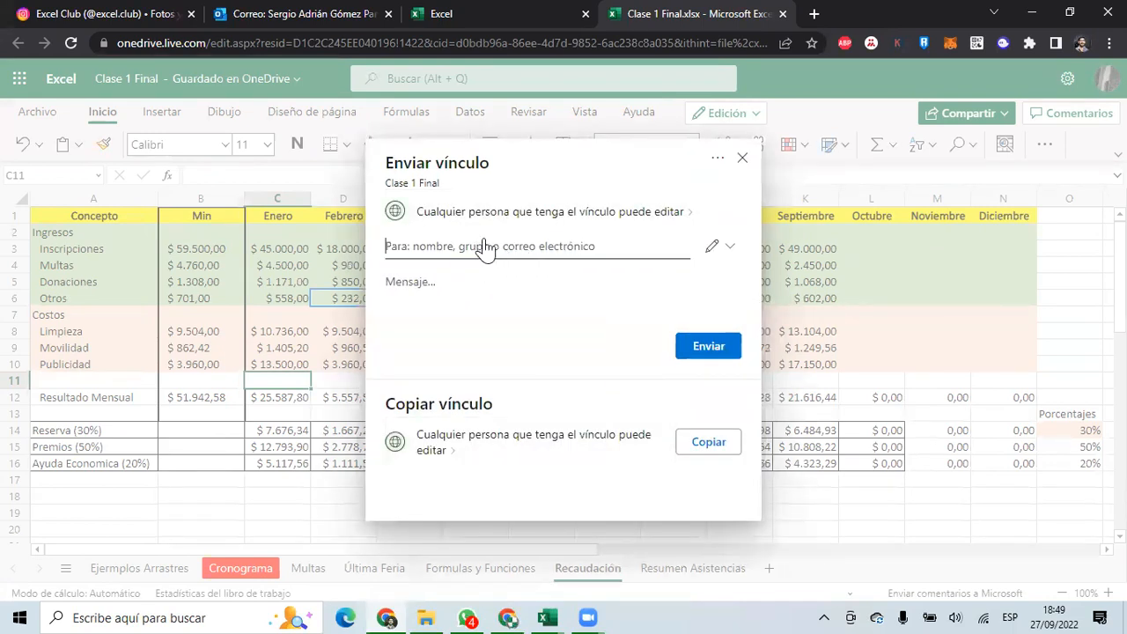
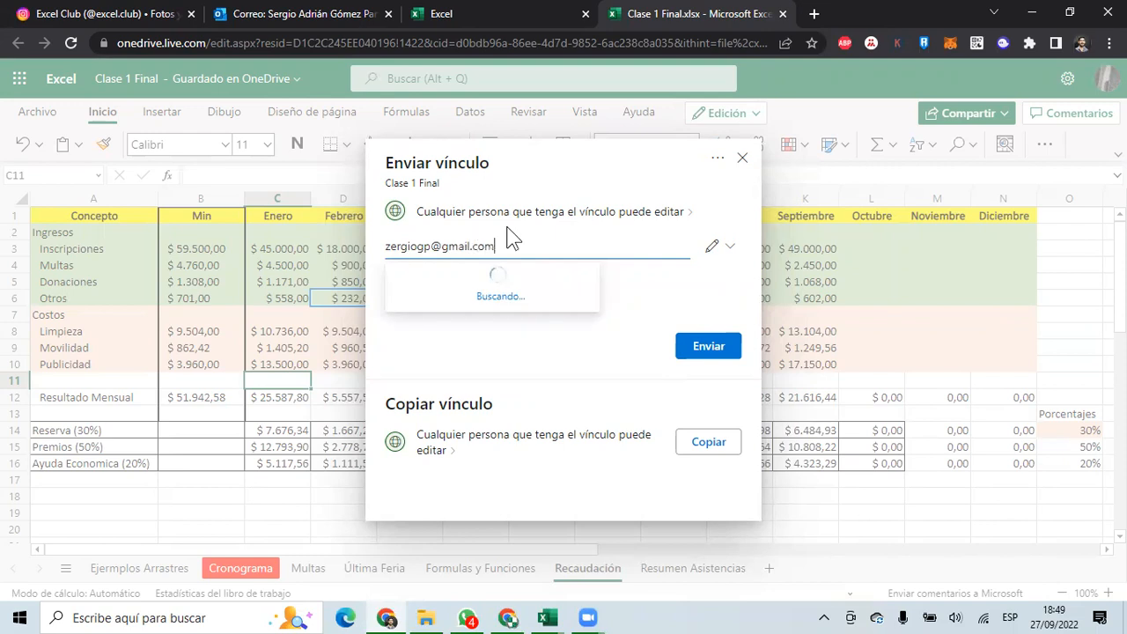
{"action": "left_click", "coordinate": [509, 291]}
{"action": "left_click", "coordinate": [716, 277]}
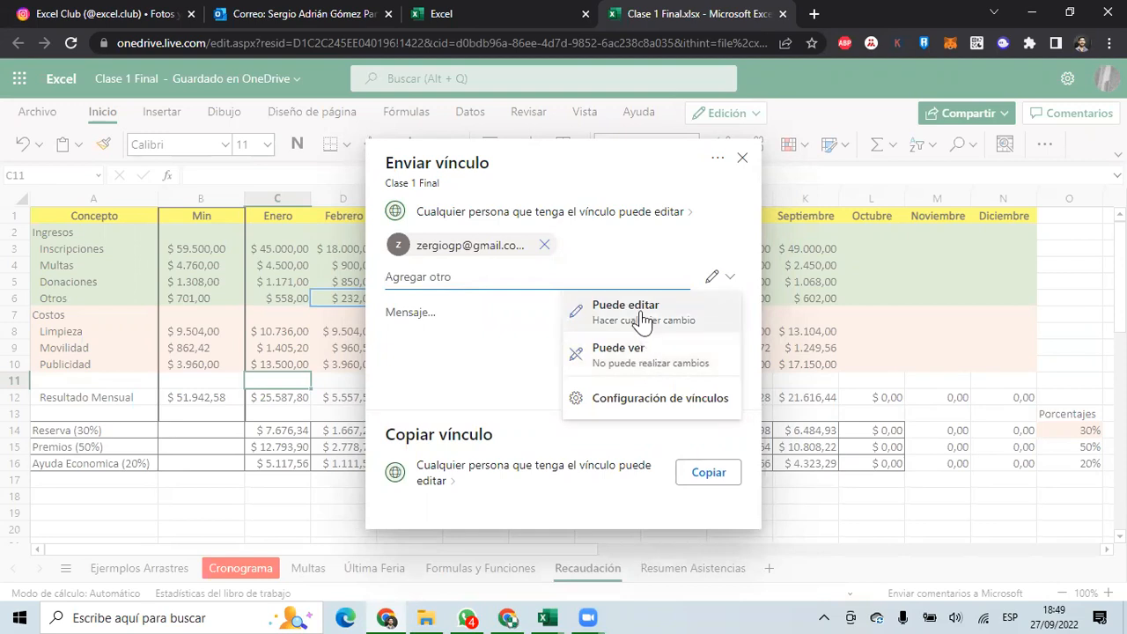
{"action": "left_click", "coordinate": [512, 314]}
Close the share dialog and switch to the Presentacion spreadsheet in Google Sheets.
{"action": "left_click", "coordinate": [742, 157]}
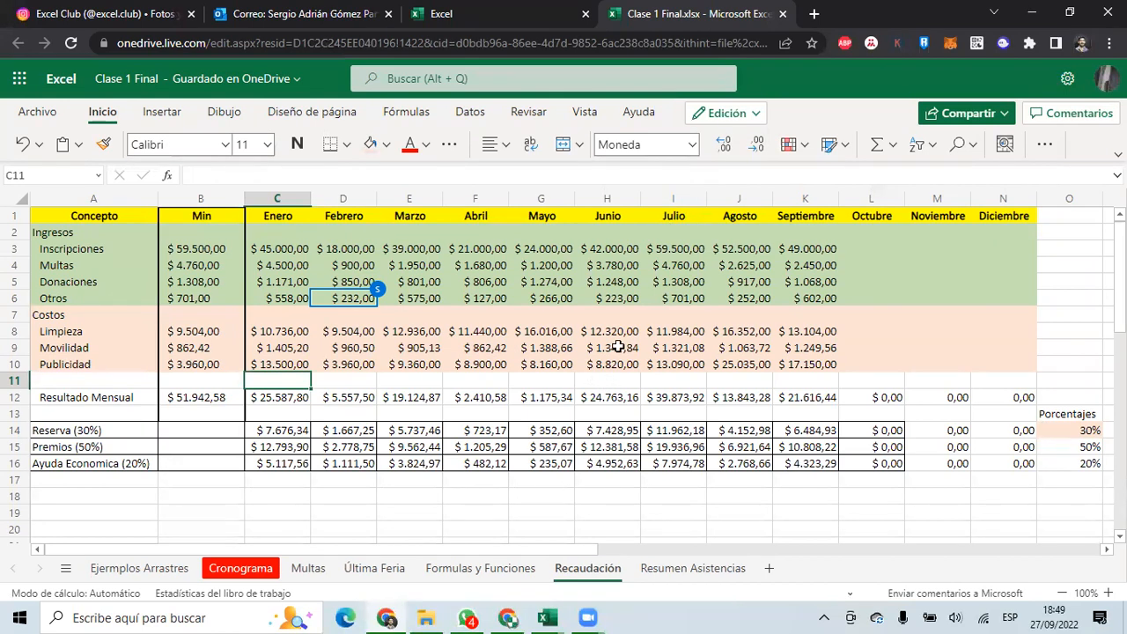
{"action": "left_click", "coordinate": [478, 613]}
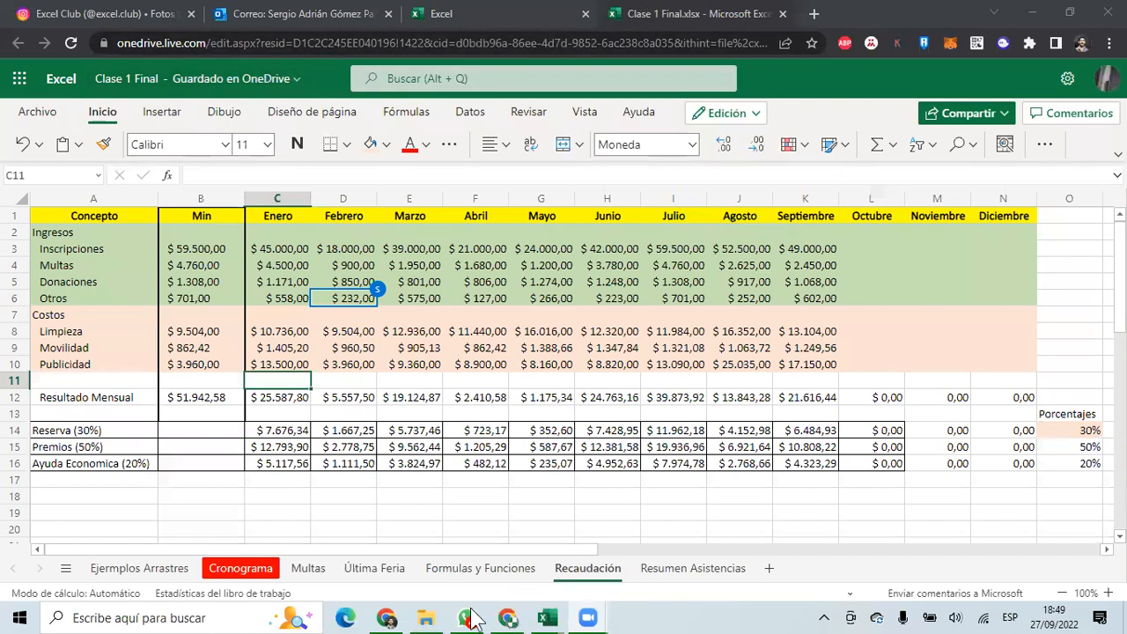
{"action": "left_click", "coordinate": [508, 617]}
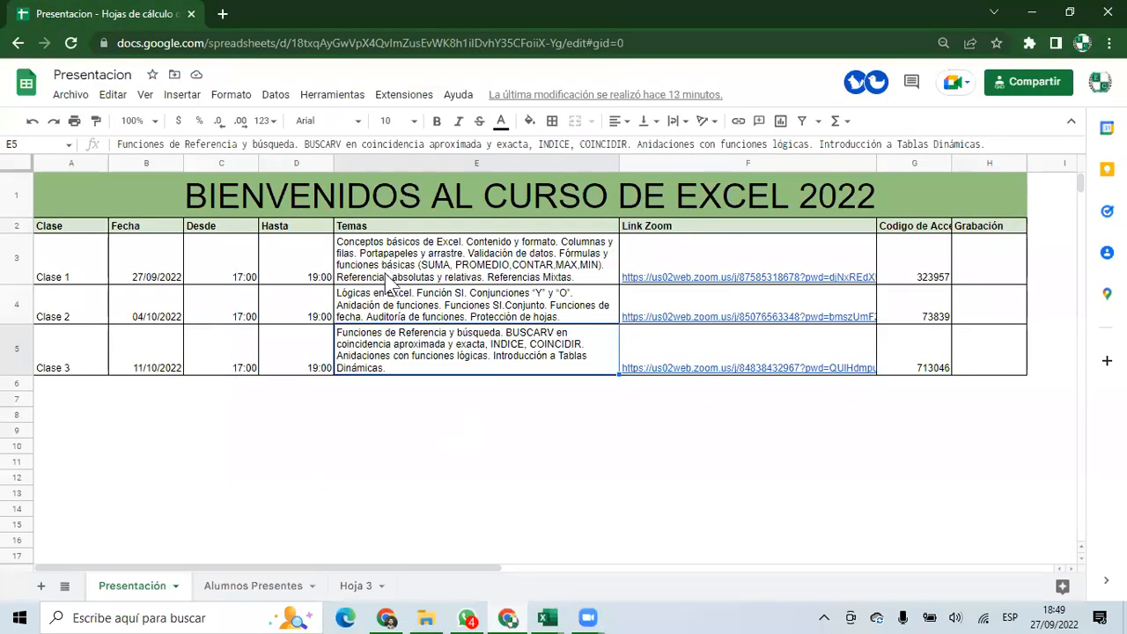
{"action": "left_click", "coordinate": [398, 298]}
{"action": "mouse_move", "coordinate": [720, 369]}
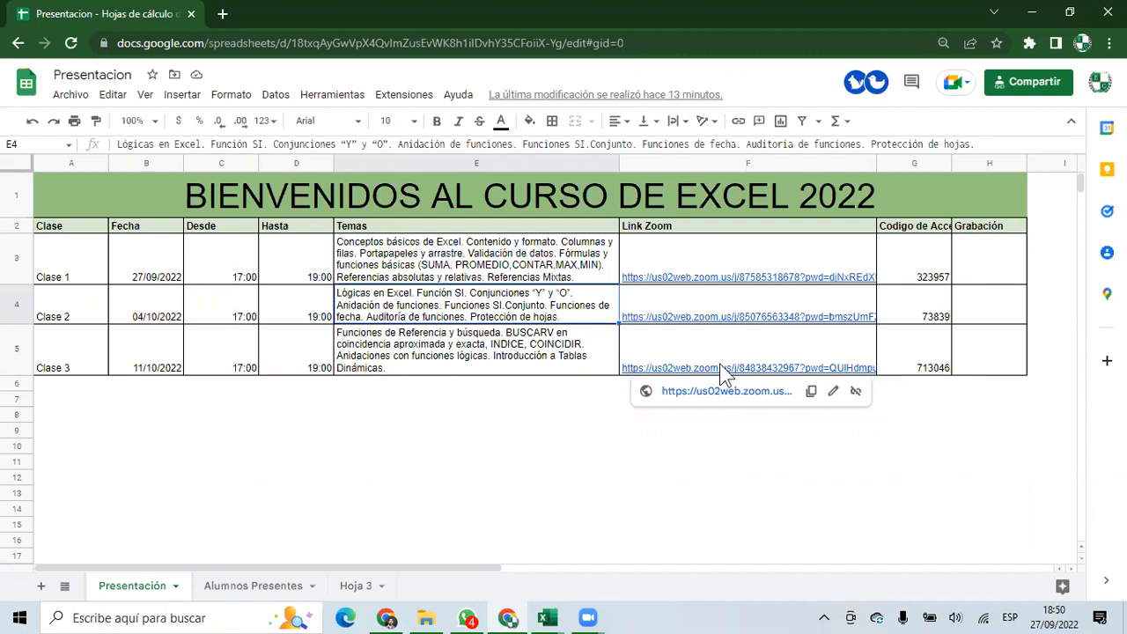
{"action": "double_click", "coordinate": [407, 297]}
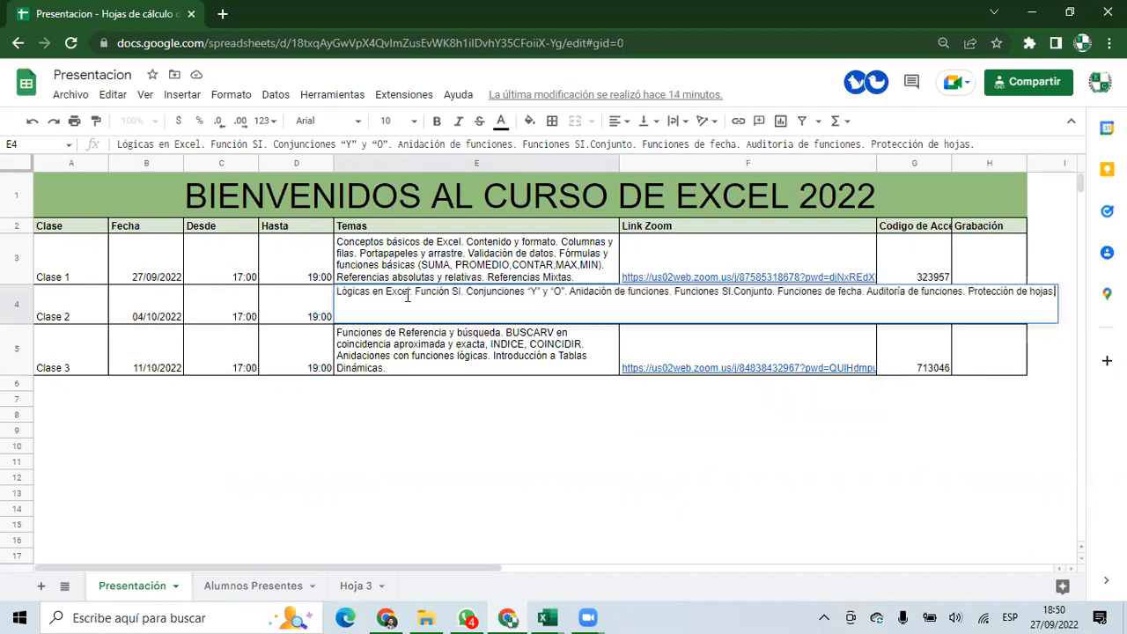
{"action": "left_click", "coordinate": [414, 273]}
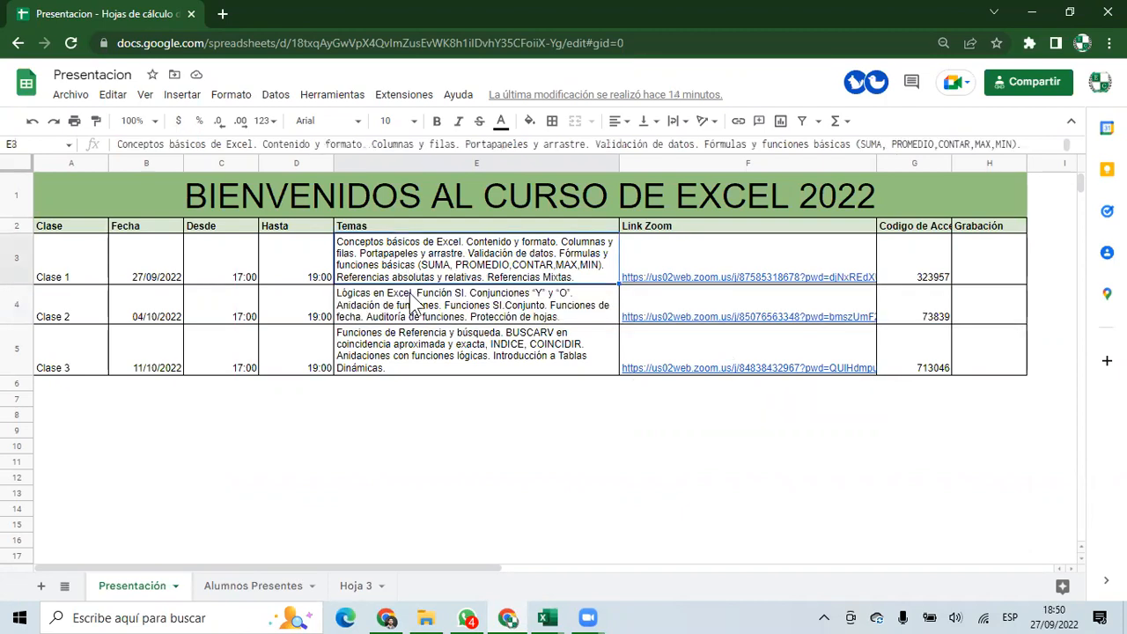